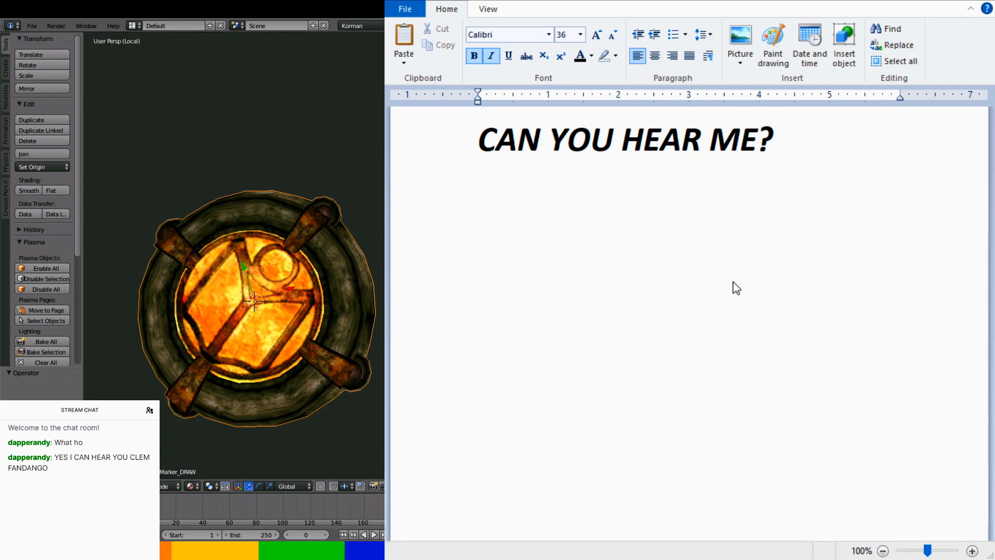
Switch to Blender, enter Edit Mode on the maintainers marker and select a single face near the round bolt foot
key(alt+Tab)
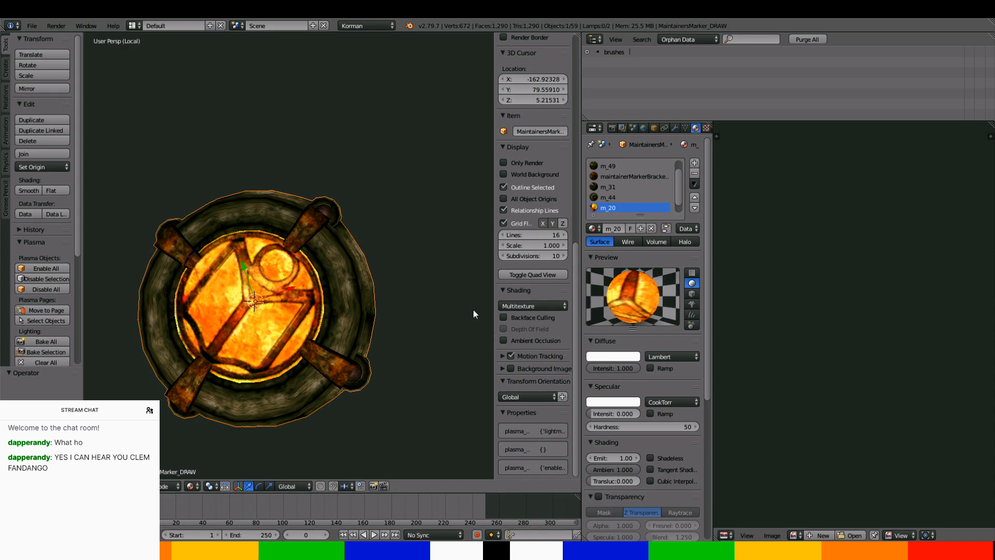
mouse_move(466, 308)
middle_down()
mouse_move(425, 371)
mouse_move(427, 303)
mouse_move(418, 291)
middle_up()
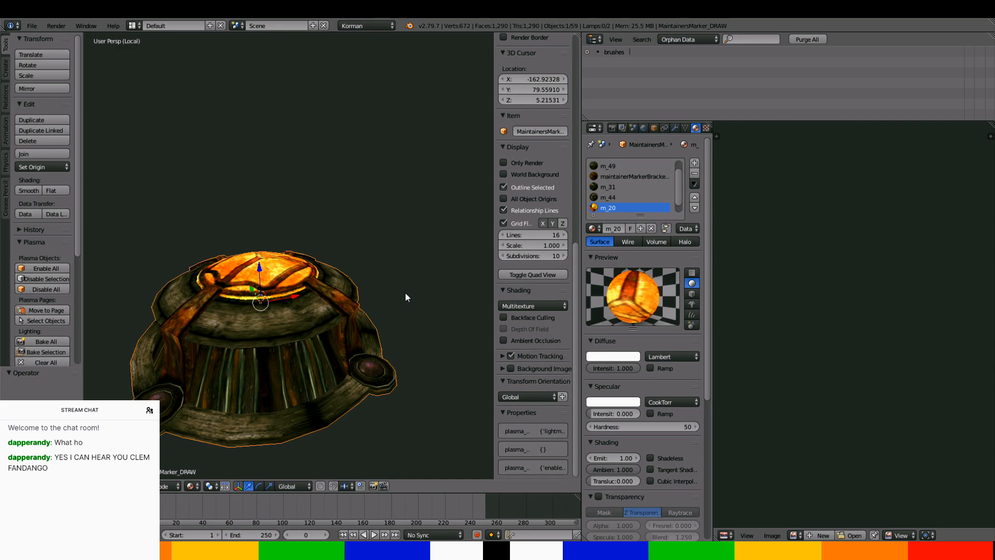
key(Tab)
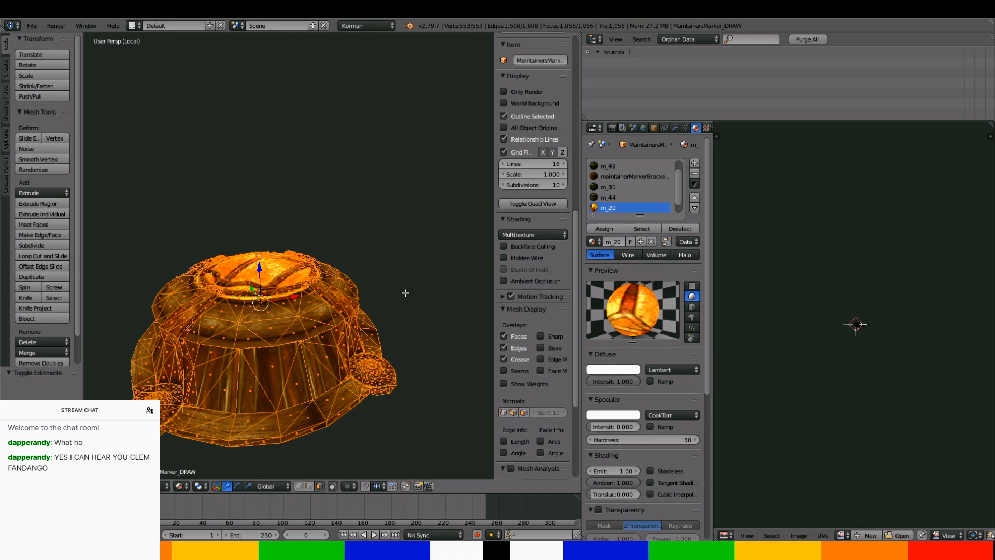
right_click(358, 359)
Examine the marker mesh from different angles in Solid and Material viewport shading
click(179, 485)
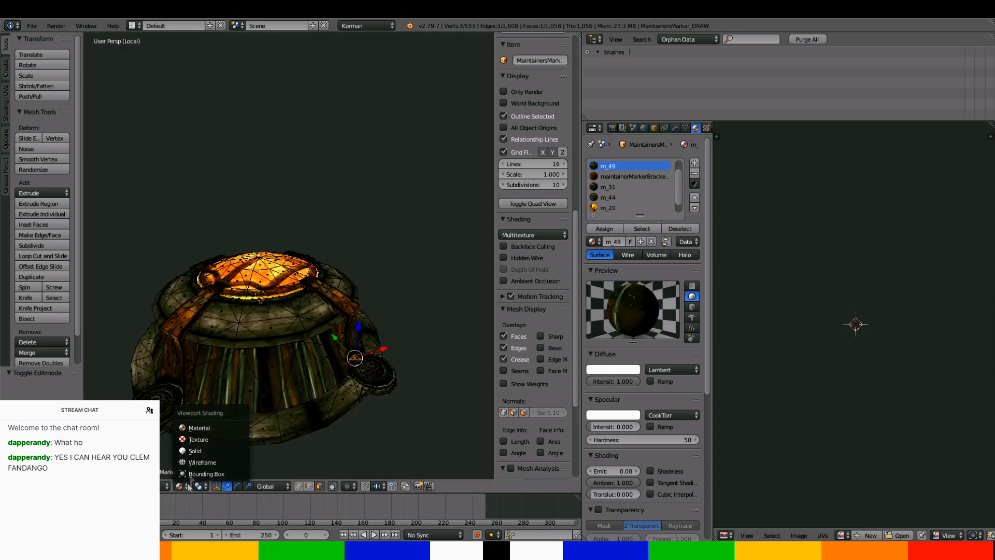
click(195, 451)
mouse_move(201, 453)
middle_down()
mouse_move(171, 415)
mouse_move(118, 384)
mouse_move(125, 366)
middle_up()
mouse_move(251, 309)
middle_down()
mouse_move(133, 302)
mouse_move(477, 329)
mouse_move(213, 418)
mouse_move(288, 344)
middle_up()
click(180, 487)
click(190, 427)
scroll(210, 433, up, 2)
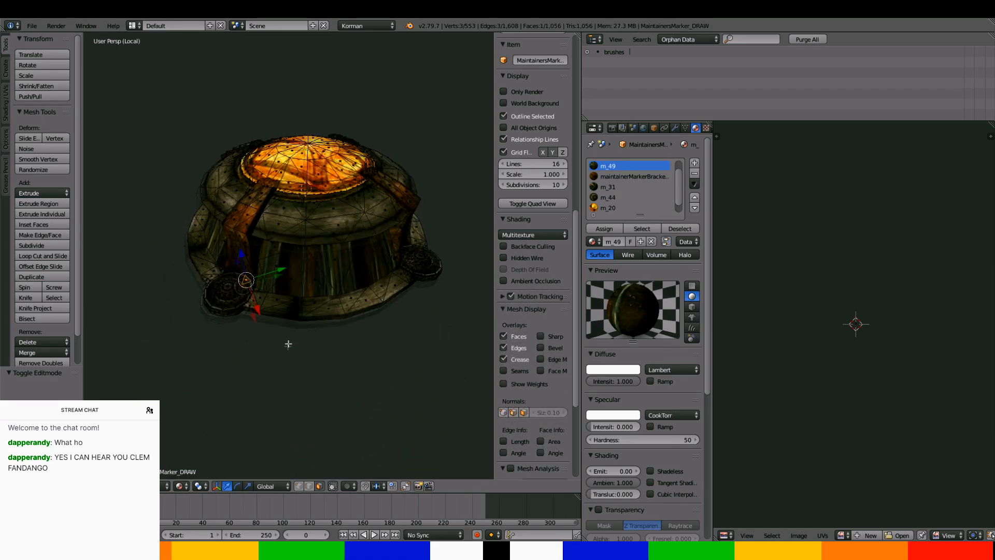
scroll(288, 343, up, 5)
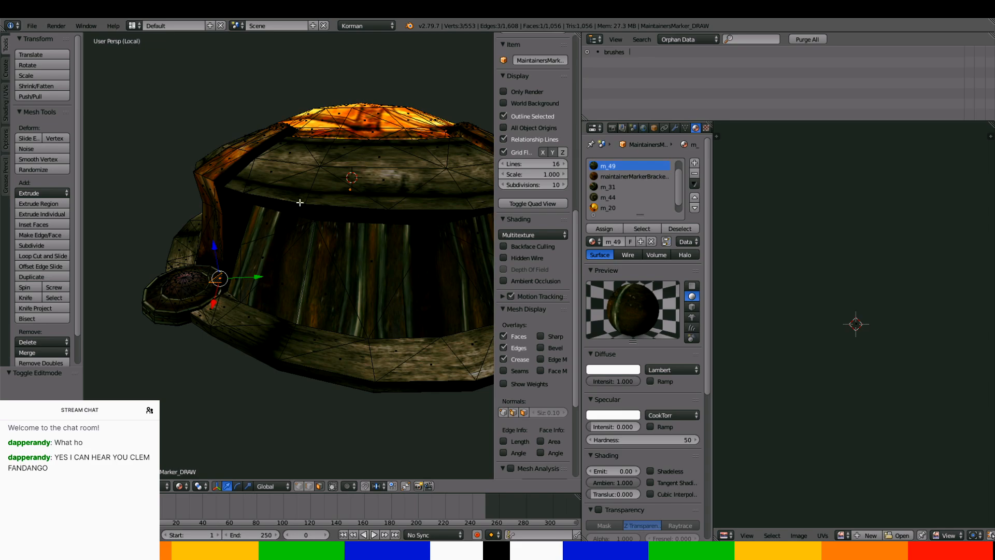
Set Solid viewport shading and select all ribbed wall and base rim faces between two bracket feet
click(184, 486)
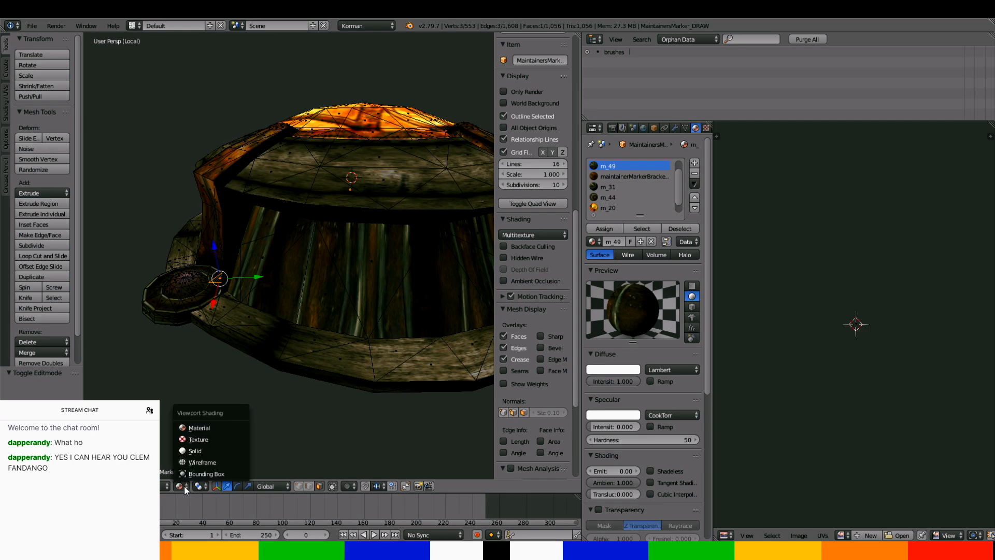
click(193, 450)
right_click(261, 228)
ctrl+right_click(198, 324)
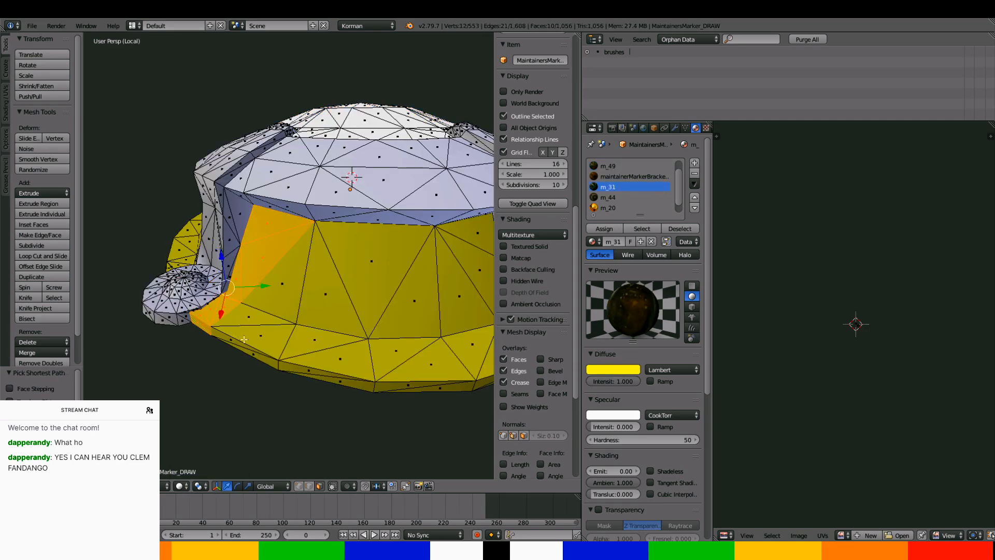
ctrl+right_click(312, 374)
ctrl+right_click(287, 283)
ctrl+right_click(270, 334)
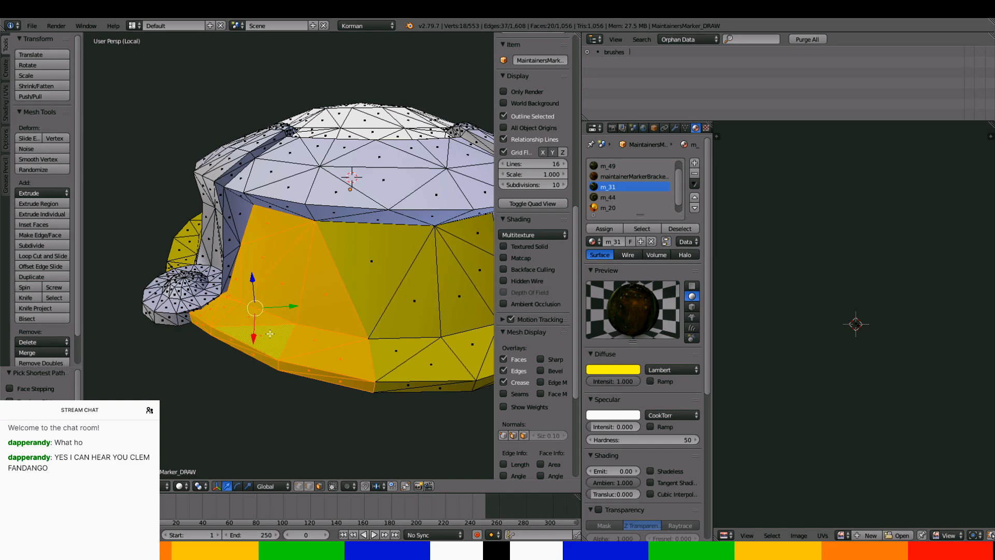
ctrl+right_click(415, 392)
ctrl+right_click(378, 285)
middle_drag(445, 347, 329, 340)
ctrl+right_click(439, 401)
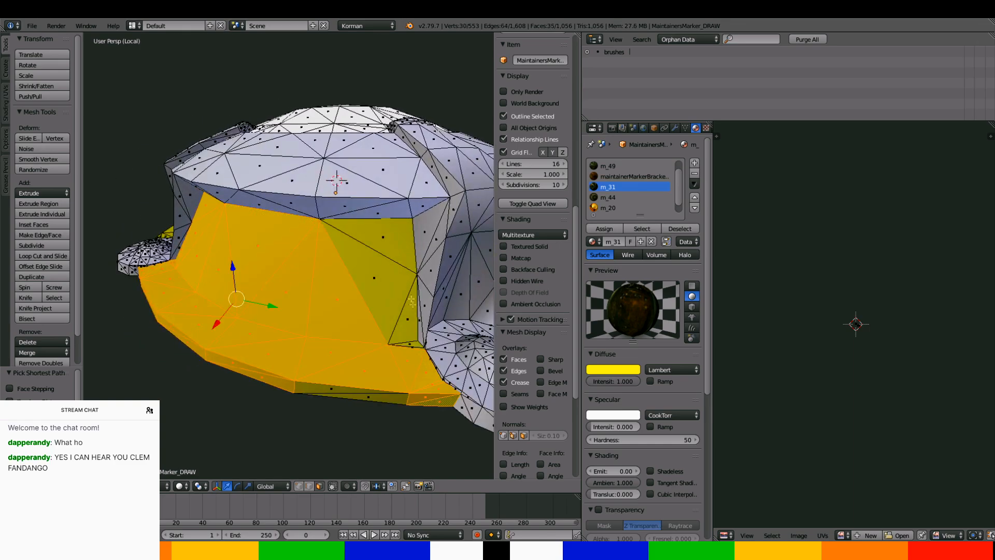
ctrl+right_click(379, 238)
ctrl+right_click(370, 398)
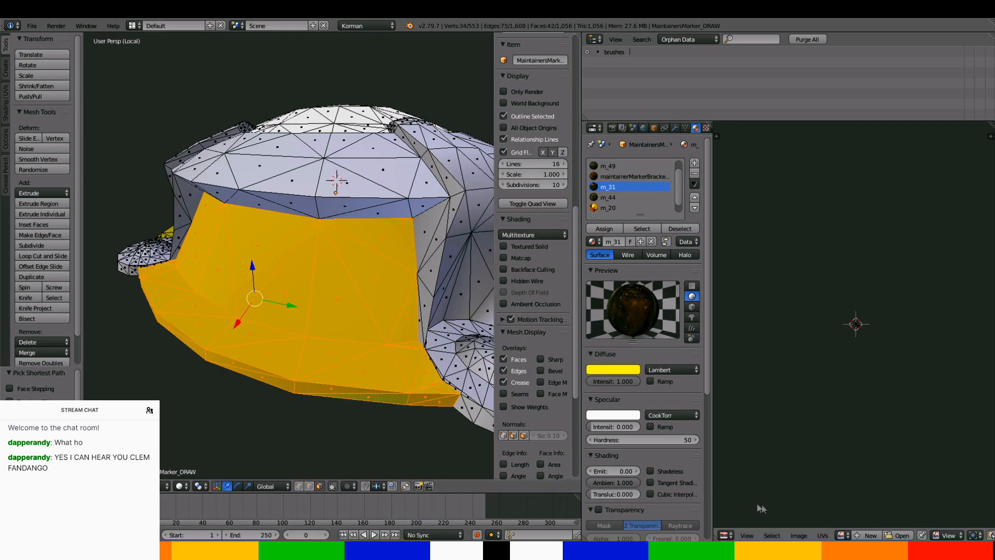
Show the wall material's texture settings and load xmmrustyribbedmetal_0_1.dds as the image behind the selected faces' UVs
scroll(835, 406, up, 13)
middle_drag(843, 405, 938, 408)
scroll(938, 408, down, 1)
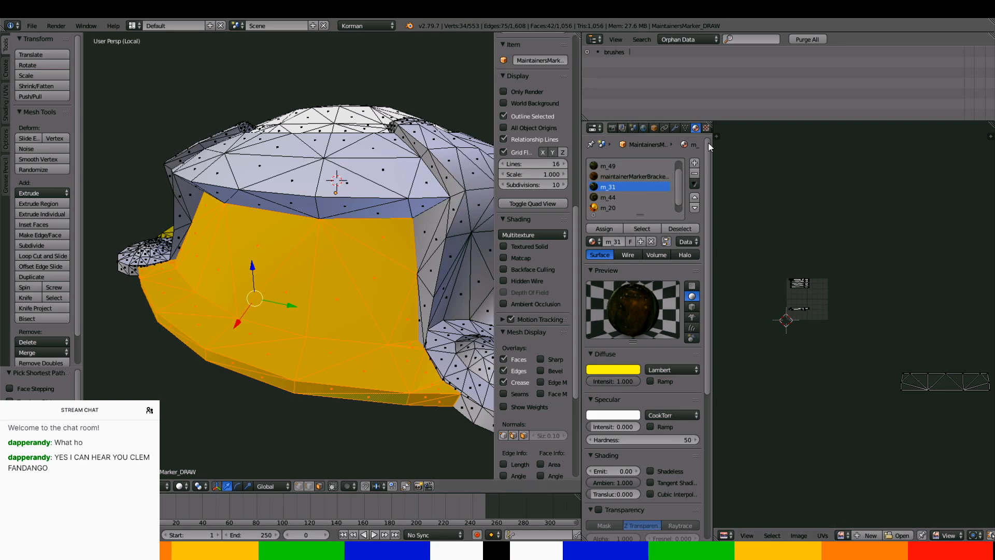
click(706, 128)
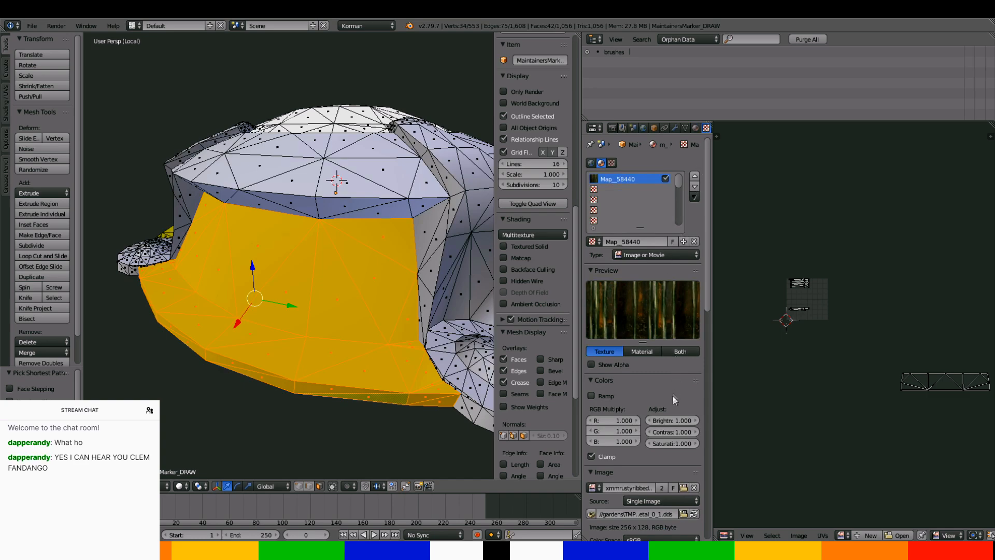
click(842, 536)
scroll(866, 462, down, 10)
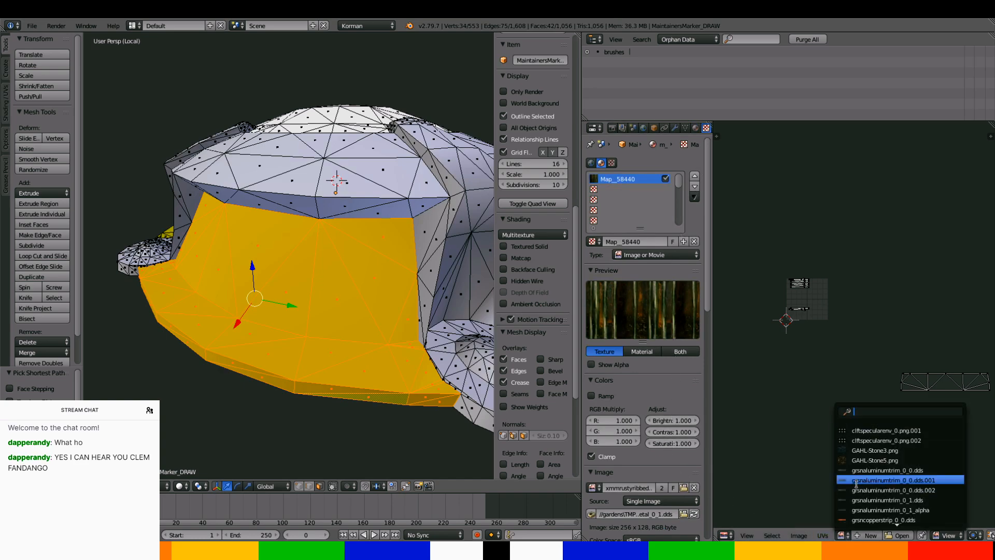
scroll(865, 461, down, 15)
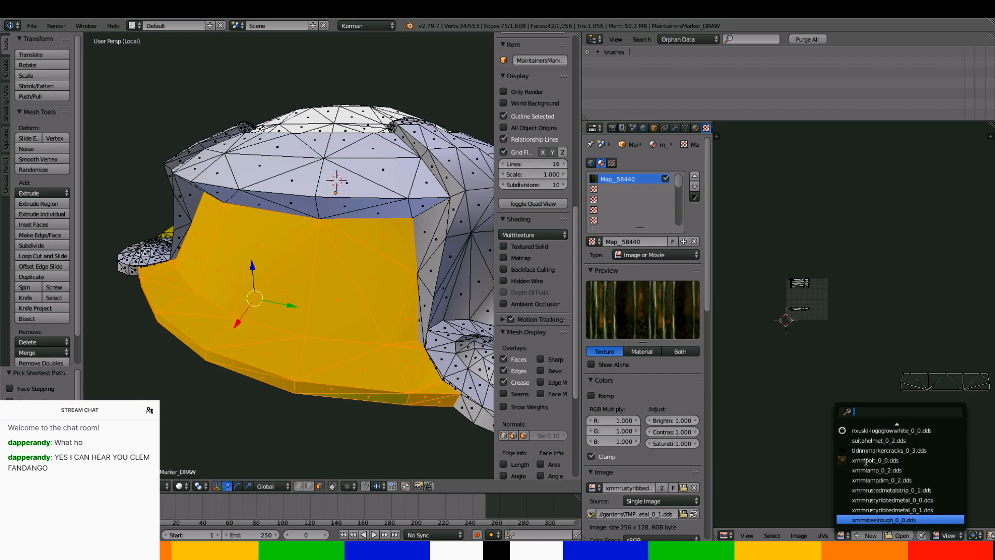
click(877, 506)
scroll(845, 316, up, 7)
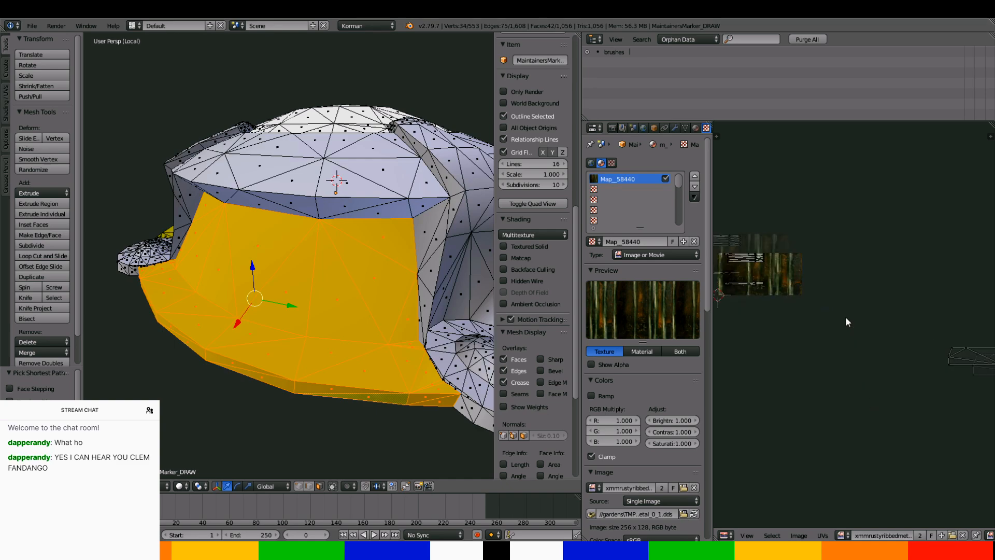
scroll(845, 317, down, 1)
middle_drag(880, 359, 977, 445)
scroll(785, 377, up, 3)
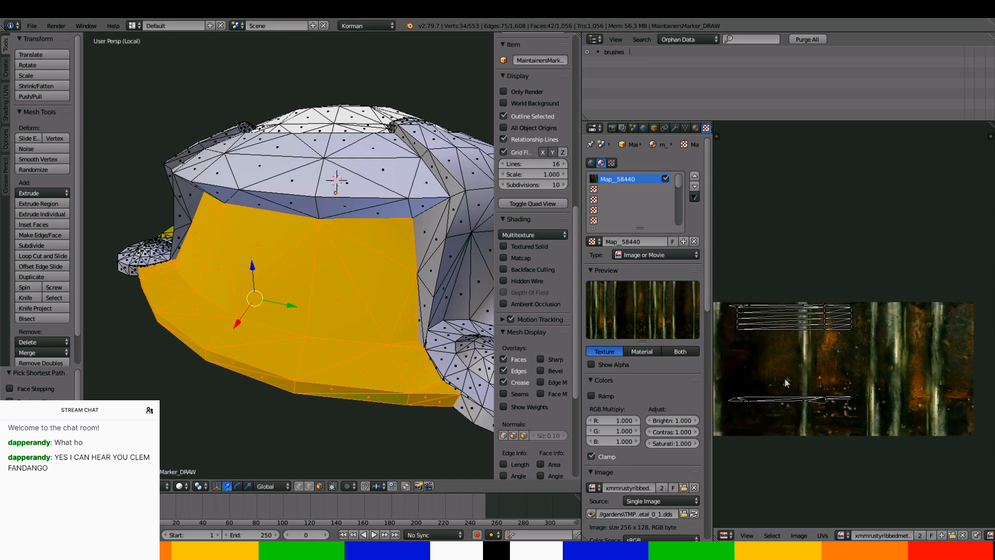
Select all displayed UVs and rotate them 90°
scroll(801, 350, down, 10)
middle_drag(801, 350, 768, 352)
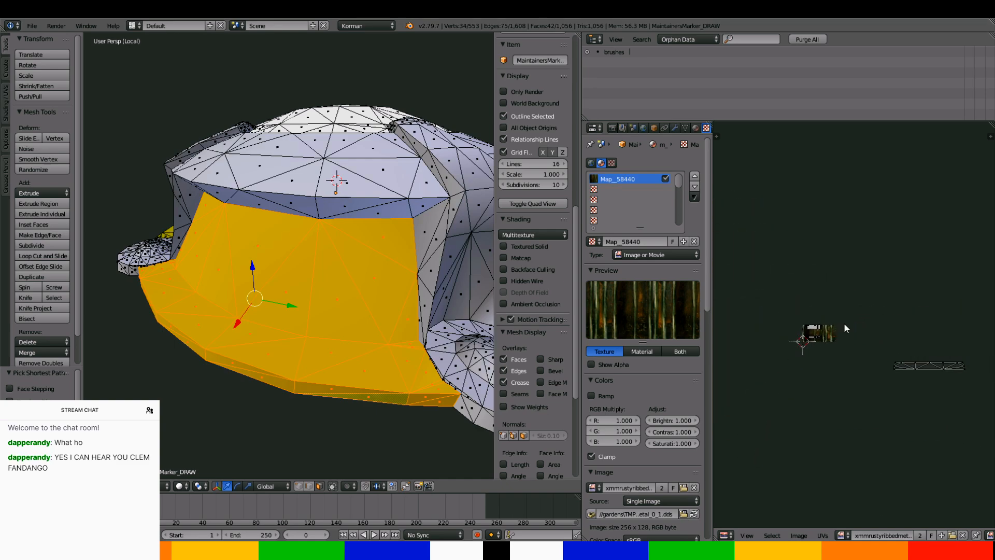
key(a)
key(t)
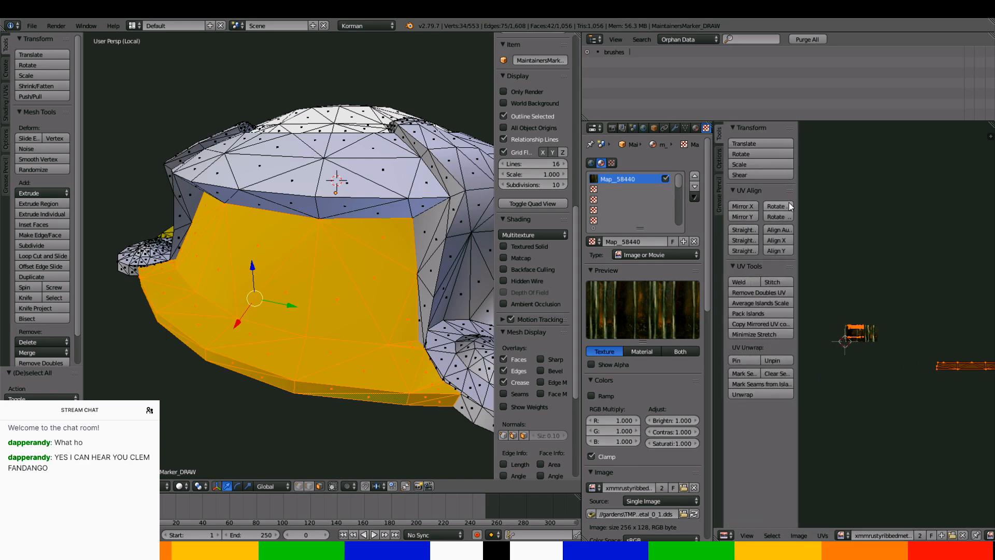
click(789, 203)
Set the viewport shading to Texture and rotate the selected UVs by a further 90°
click(181, 486)
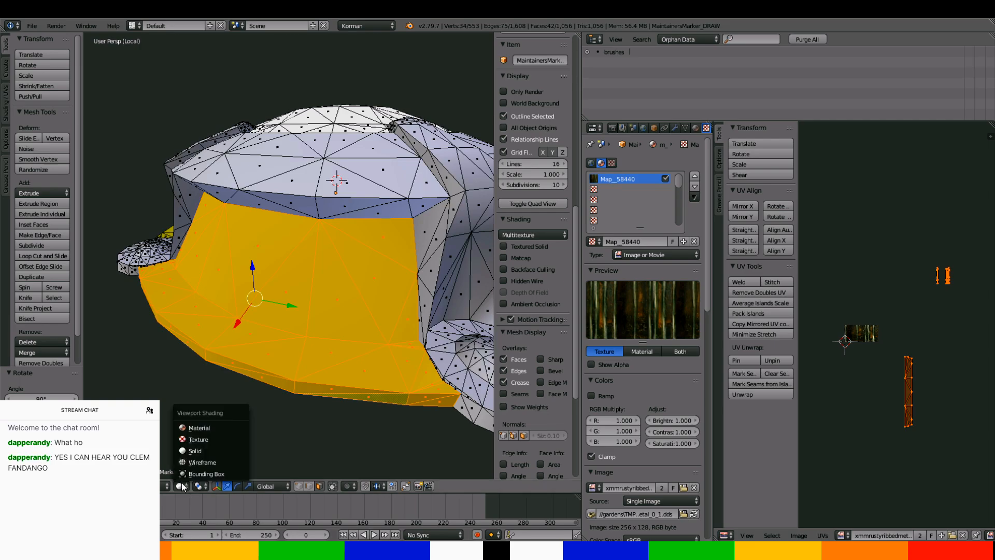
click(198, 439)
mouse_move(244, 409)
middle_down()
mouse_move(264, 374)
mouse_move(243, 391)
mouse_move(216, 356)
mouse_move(213, 369)
mouse_move(228, 342)
middle_up()
scroll(216, 354, up, 4)
click(775, 206)
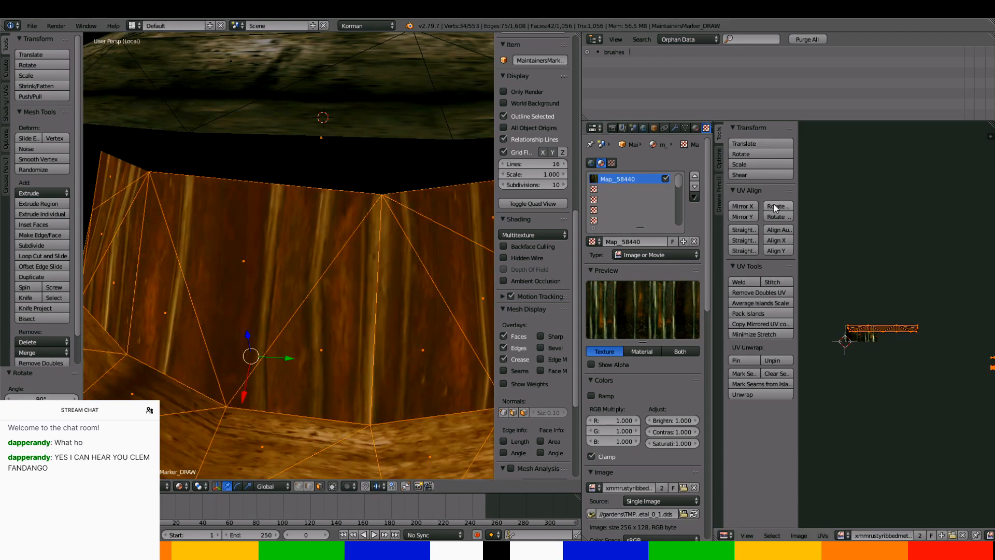
Replace the selection with the top and outer side faces at one end of the base rim, beside the round foot
scroll(456, 260, down, 2)
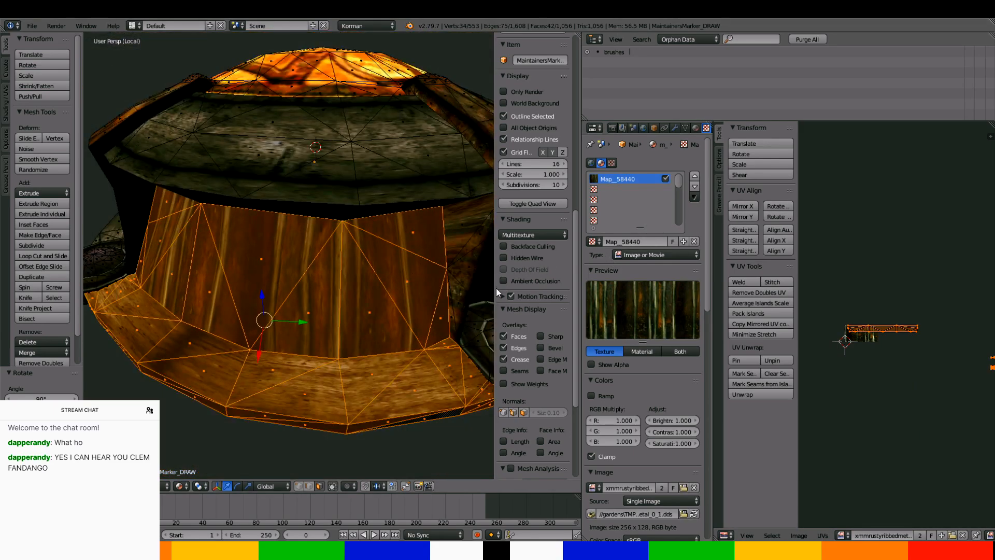
middle_drag(477, 323, 445, 281)
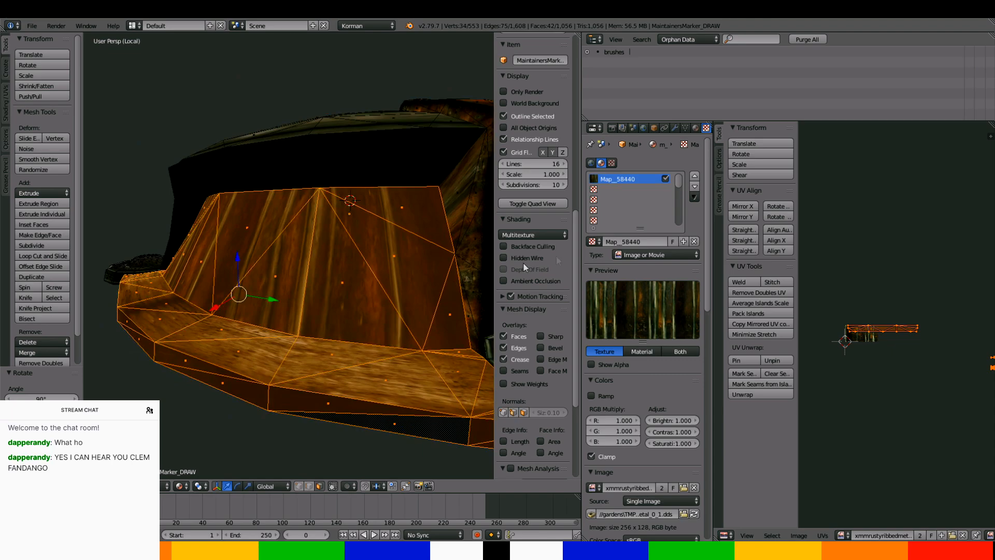
right_click(404, 438)
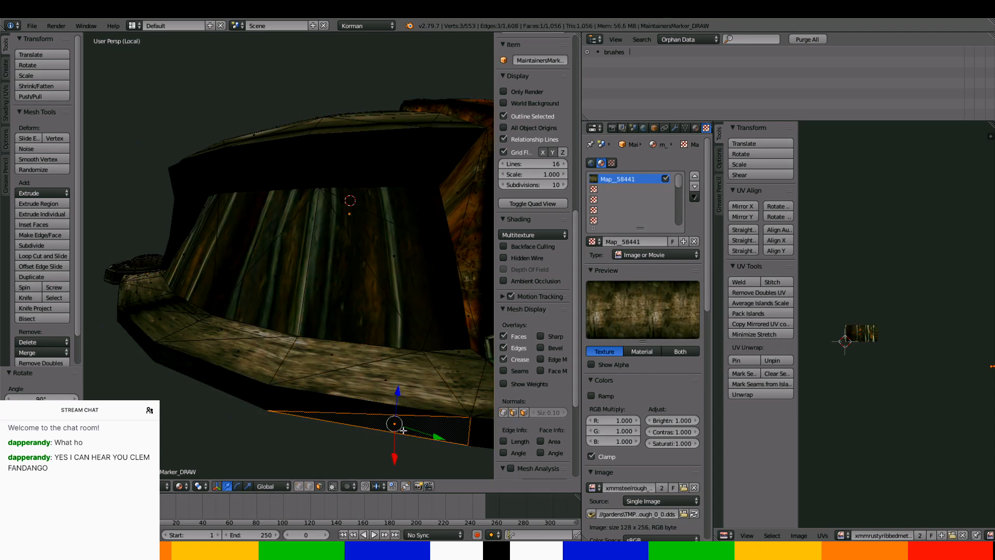
ctrl+right_click(412, 363)
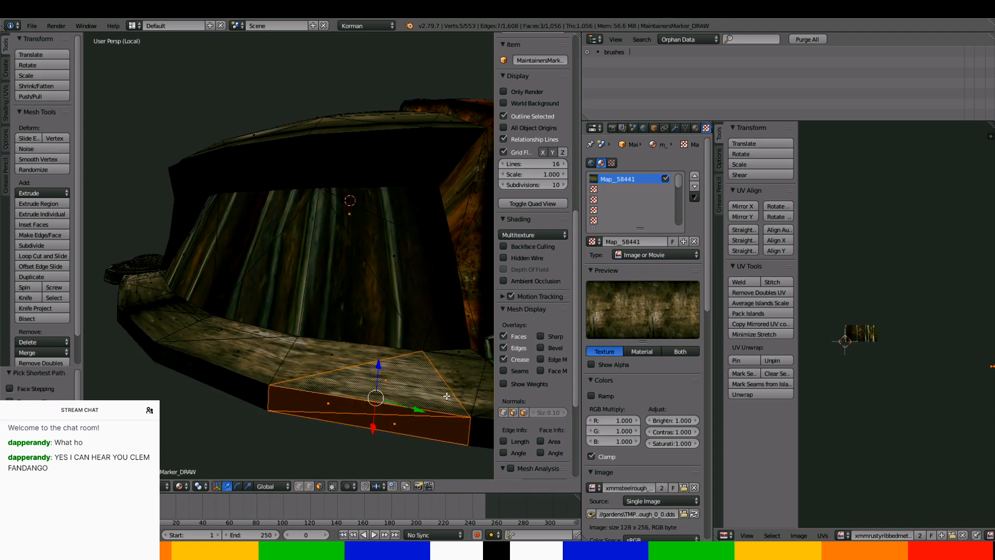
middle_drag(446, 396, 391, 382)
ctrl+right_click(403, 405)
ctrl+right_click(373, 331)
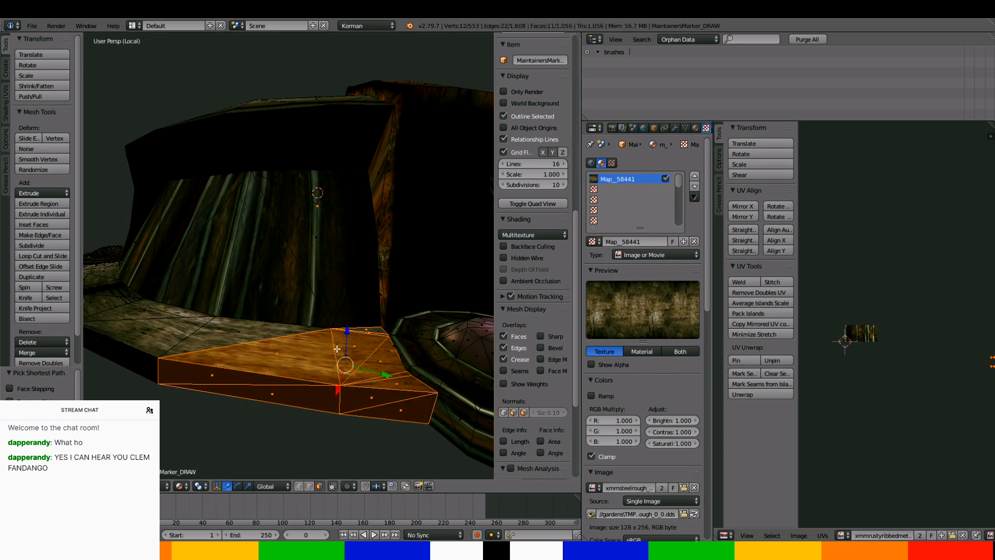
Extend the selection along the base rim to the opposite foot, including its outer side faces
middle_drag(373, 331, 131, 229)
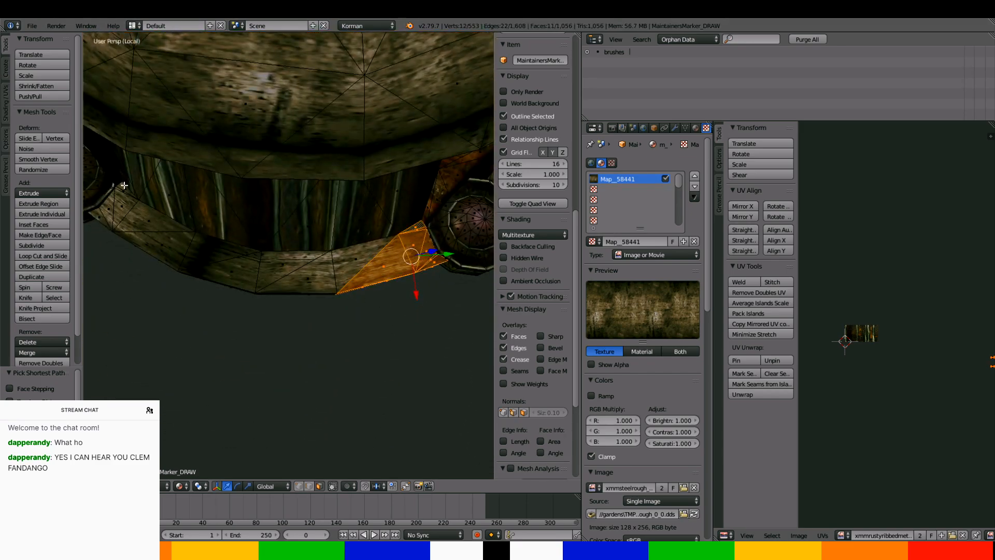
ctrl+right_click(127, 215)
ctrl+right_click(118, 191)
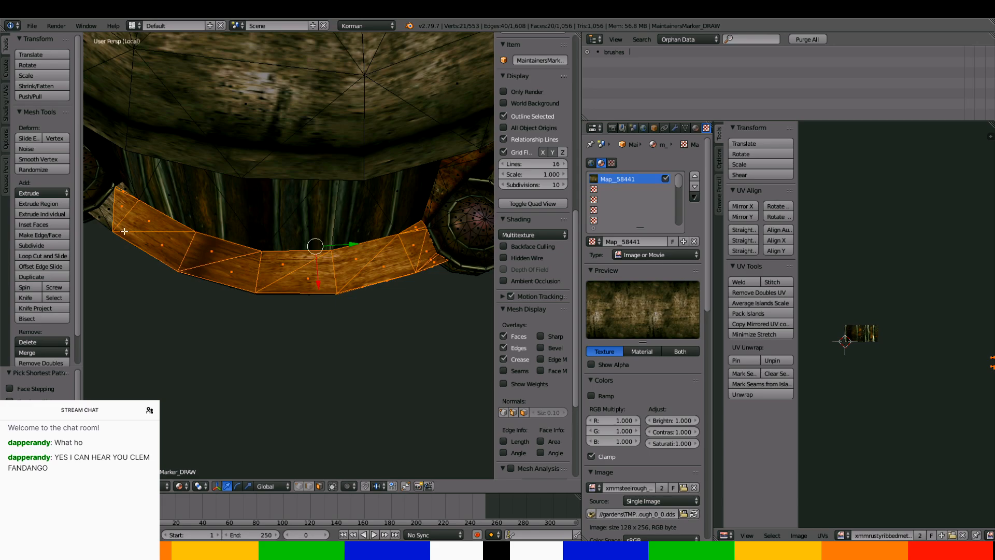
middle_drag(124, 230, 215, 217)
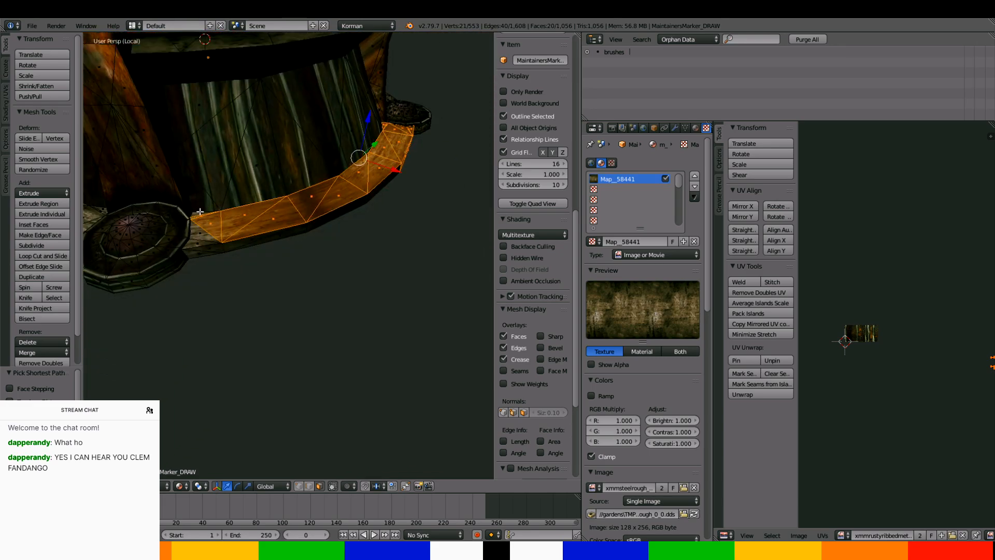
ctrl+right_click(205, 215)
middle_drag(264, 254, 202, 222)
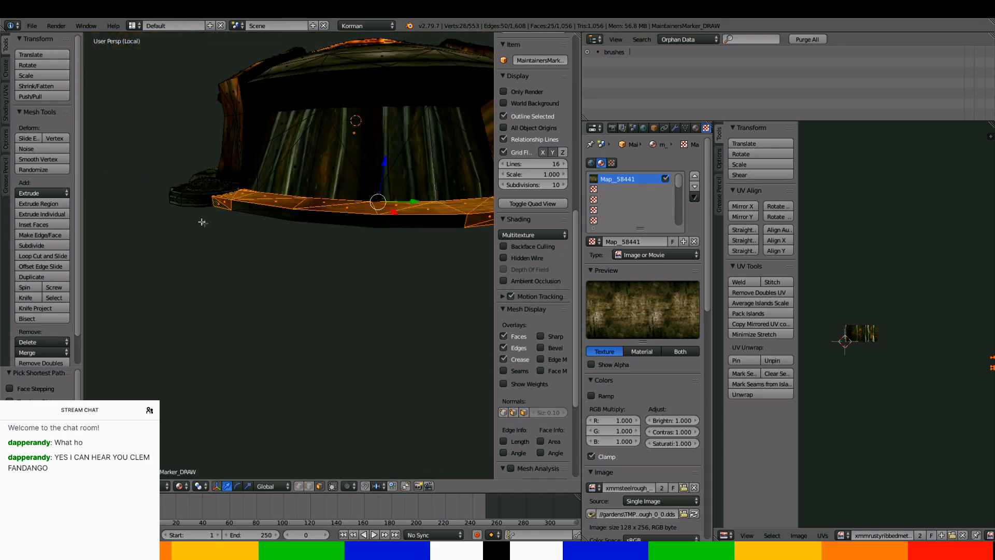
ctrl+right_click(440, 223)
Make the rim material m_44 shadeless and widen the material properties area
click(696, 128)
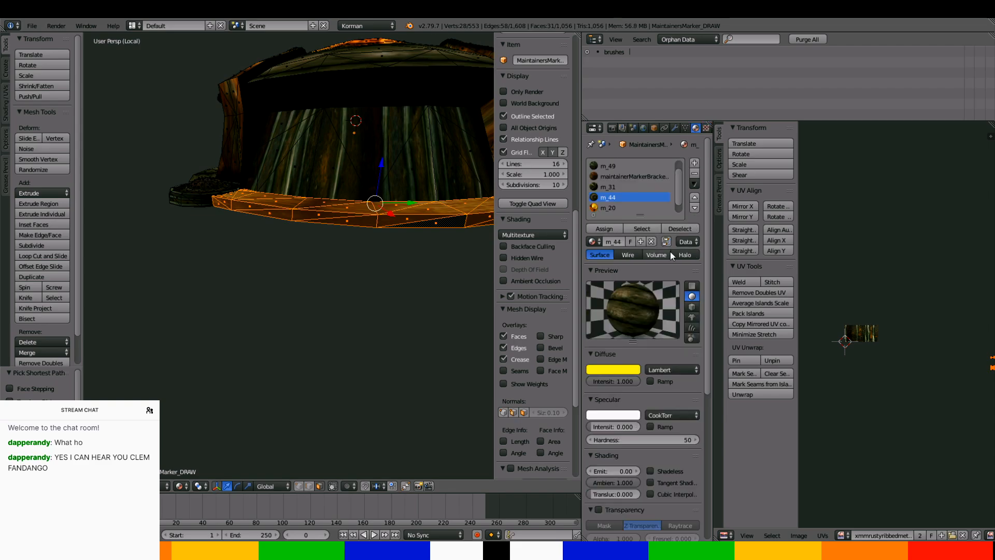
click(654, 471)
mouse_move(446, 363)
middle_down()
mouse_move(398, 326)
mouse_move(443, 368)
mouse_move(435, 355)
mouse_move(451, 329)
middle_up()
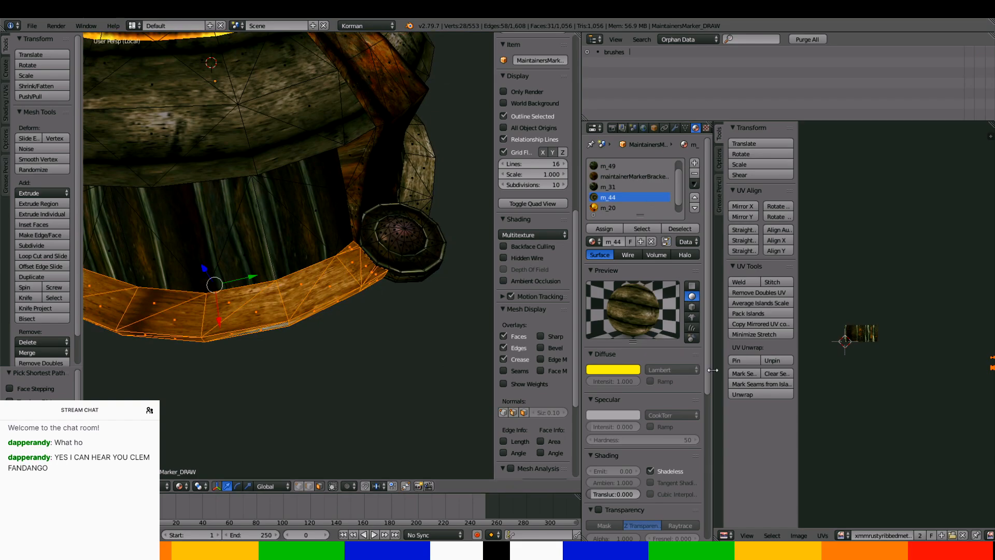
drag(711, 369, 769, 369)
Extend the selection to the top and outer side faces of the neighbouring rim section, from foot to foot
middle_drag(331, 290, 296, 268)
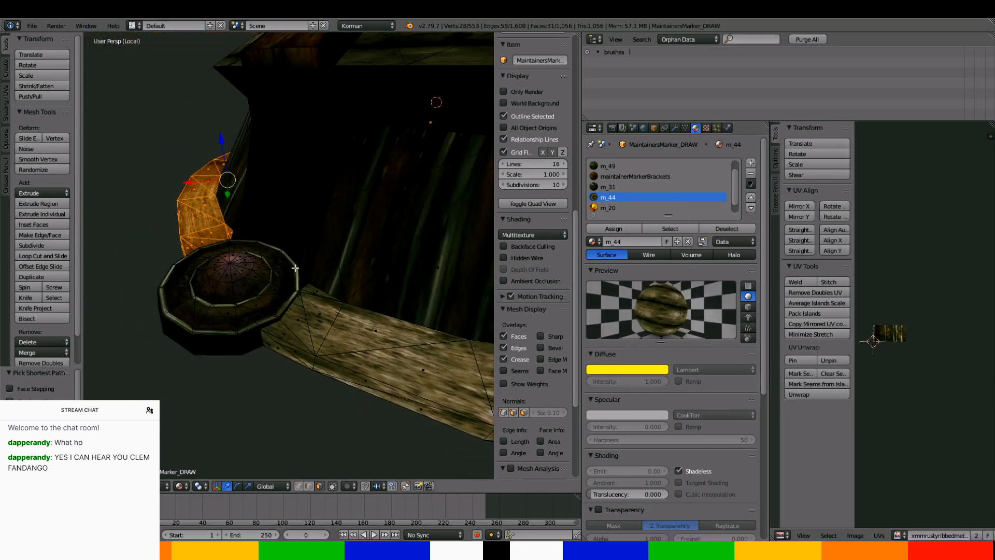
ctrl+click(293, 360)
scroll(362, 392, down, 3)
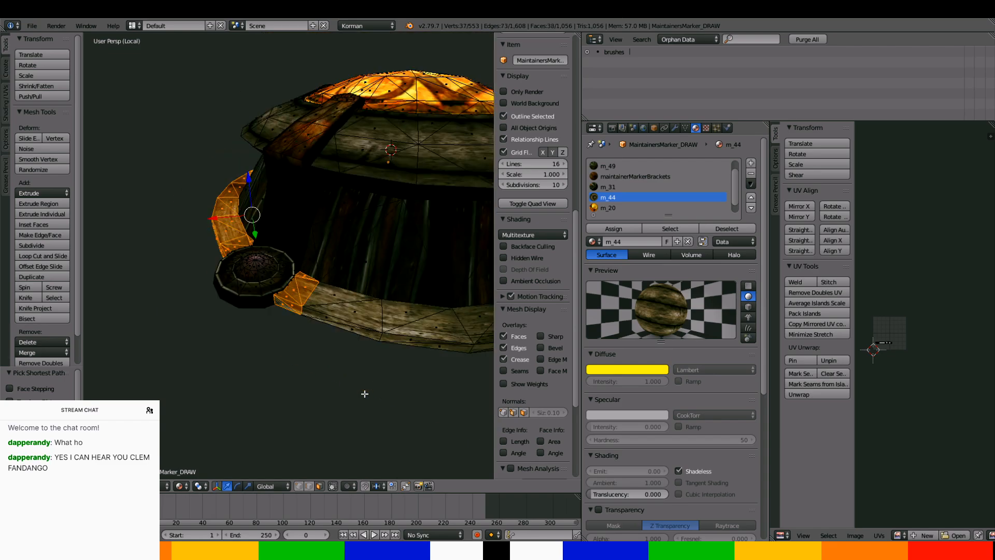
middle_drag(364, 393, 245, 374)
ctrl+click(416, 291)
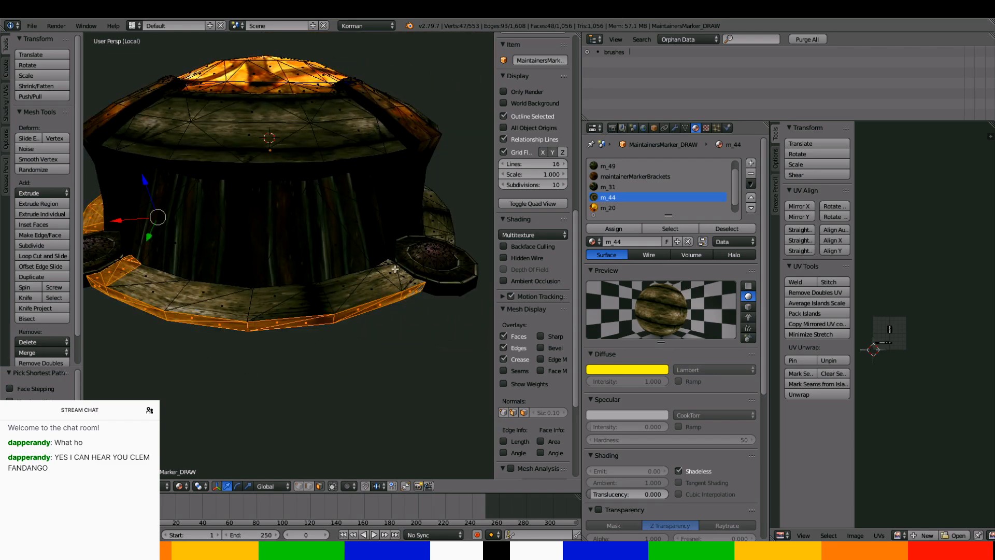
ctrl+click(358, 291)
ctrl+click(217, 302)
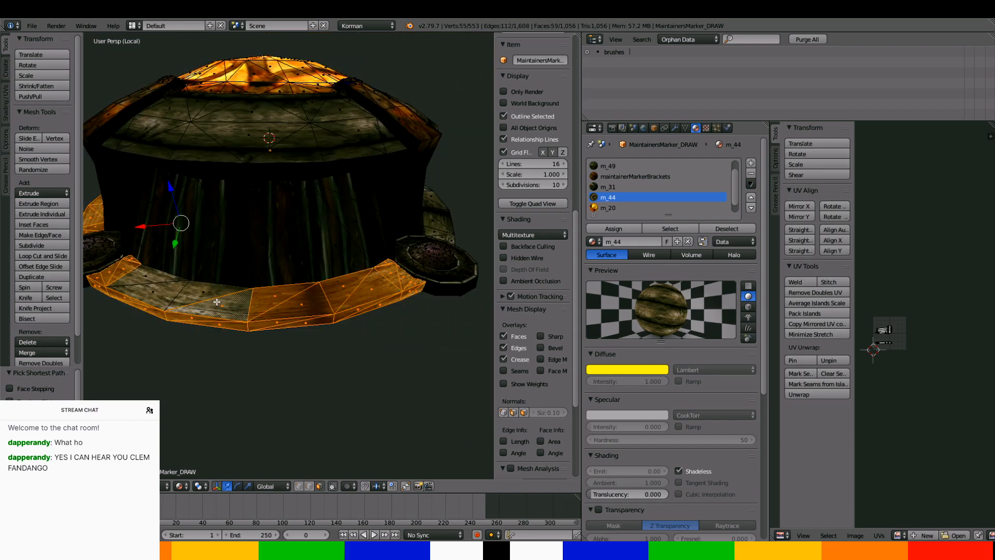
ctrl+click(135, 273)
Add the first top and outer side faces of the third rim section, starting beside its round foot
middle_drag(331, 334, 273, 348)
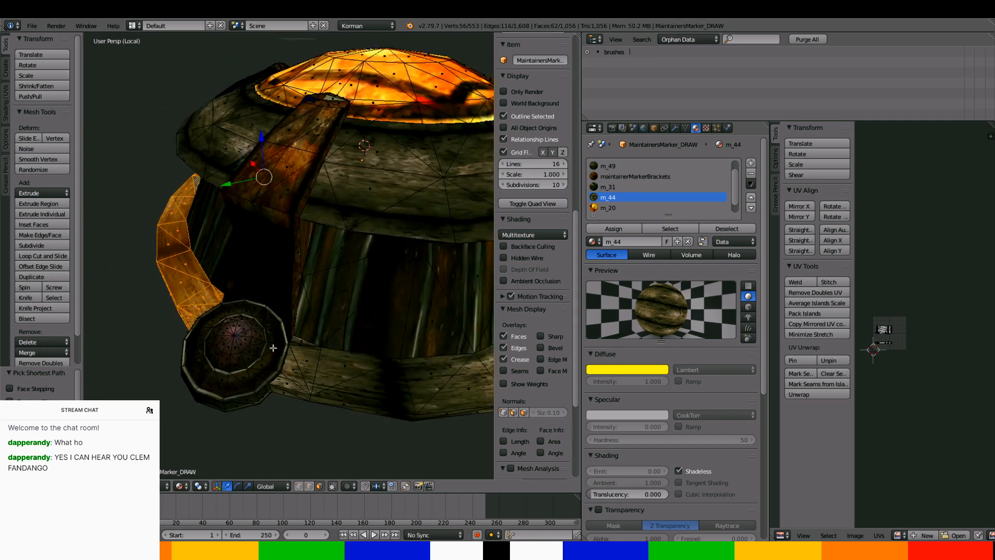
ctrl+click(297, 339)
ctrl+click(298, 398)
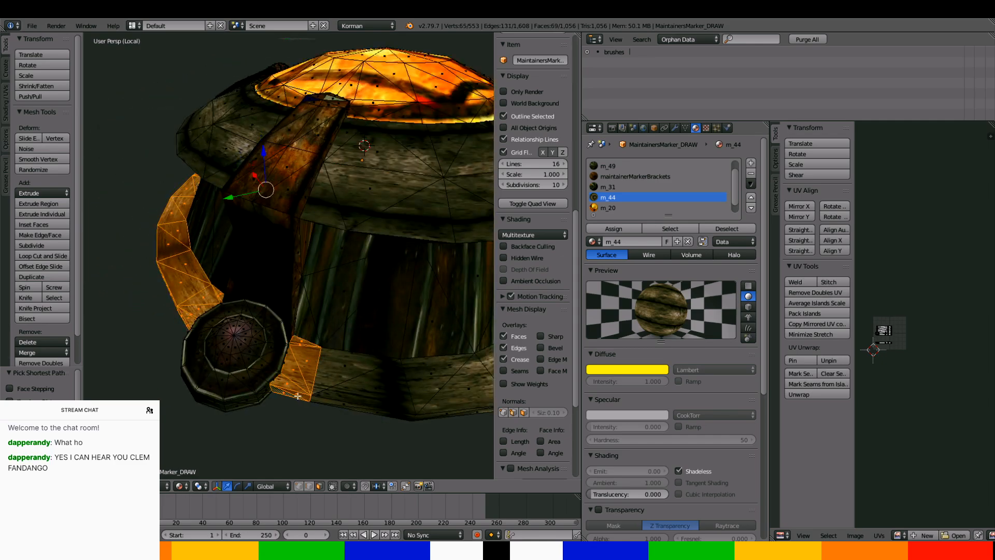
shift+middle_drag(326, 404, 277, 361)
ctrl+click(274, 340)
ctrl+click(247, 297)
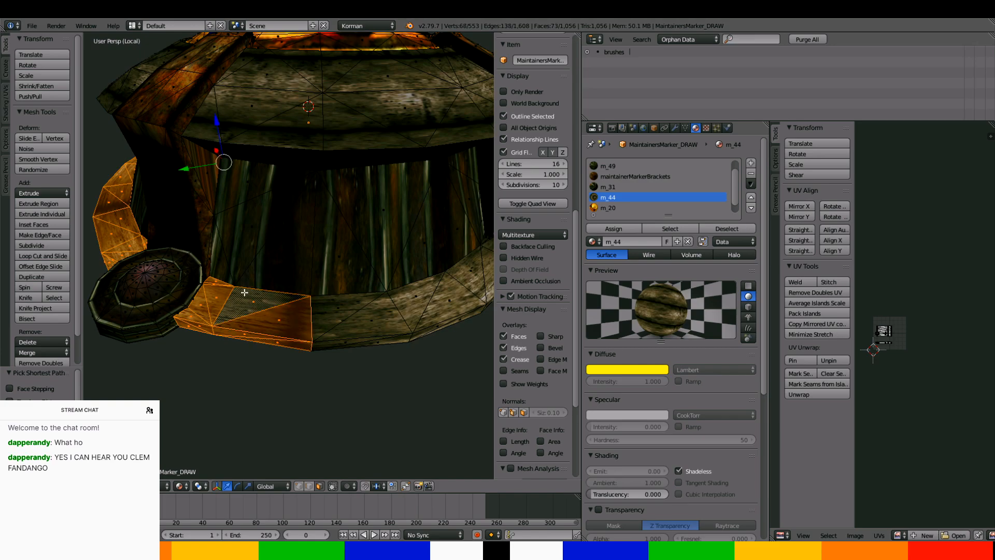
Continue the face selection along the third rim section up to the foot at its far end
ctrl+click(355, 342)
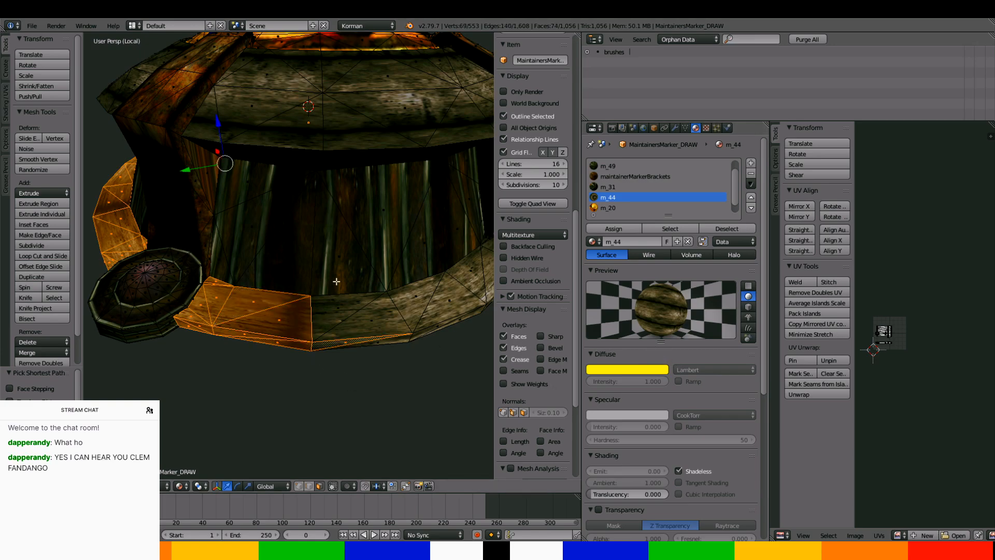
ctrl+click(342, 303)
ctrl+click(400, 346)
middle_drag(404, 345, 389, 386)
ctrl+click(389, 383)
ctrl+click(336, 337)
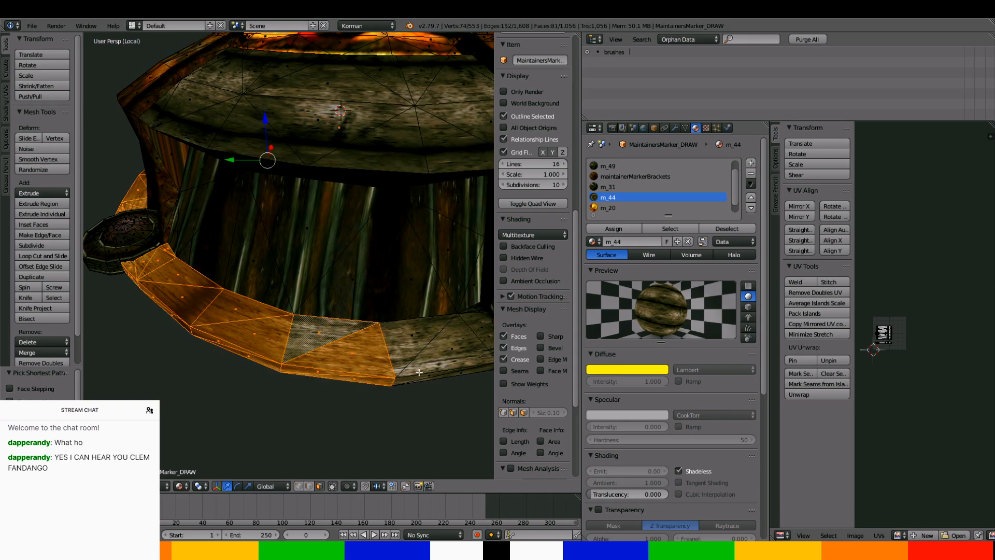
middle_drag(336, 337, 370, 362)
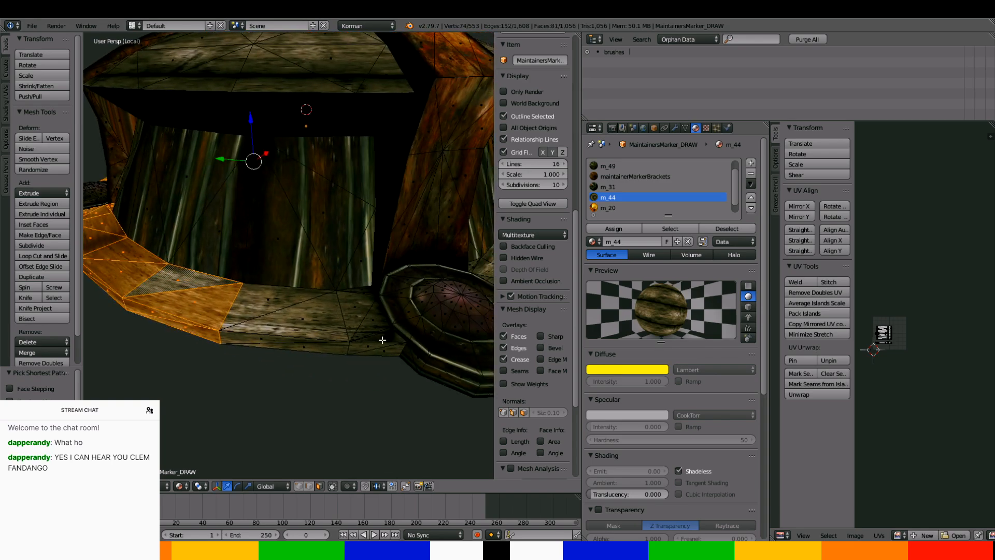
ctrl+click(390, 353)
ctrl+right_click(270, 340)
Add the starting top and outer side faces of the last rim section beside the foot
middle_drag(321, 358, 282, 352)
ctrl+right_click(292, 349)
ctrl+right_click(308, 284)
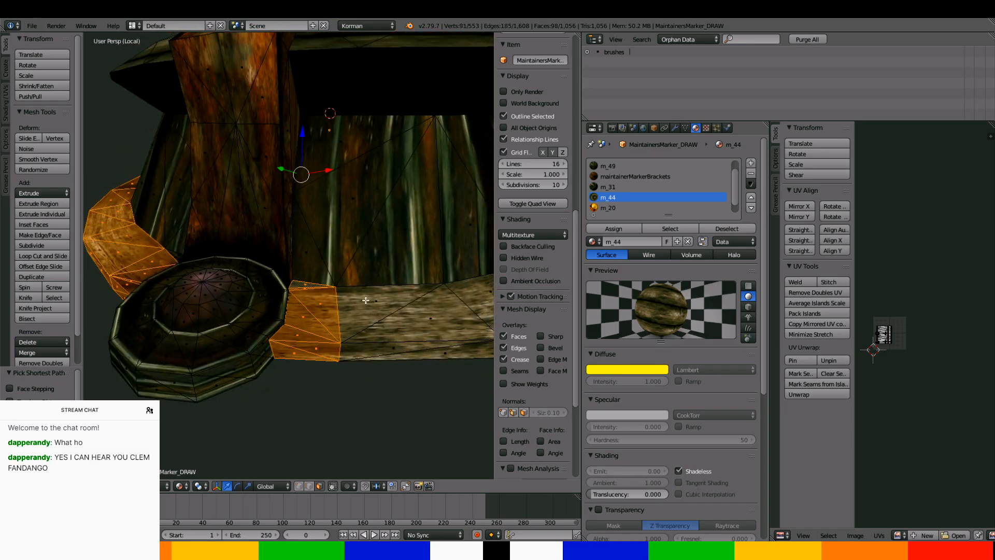
ctrl+right_click(366, 300)
ctrl+right_click(391, 353)
middle_drag(427, 355, 342, 358)
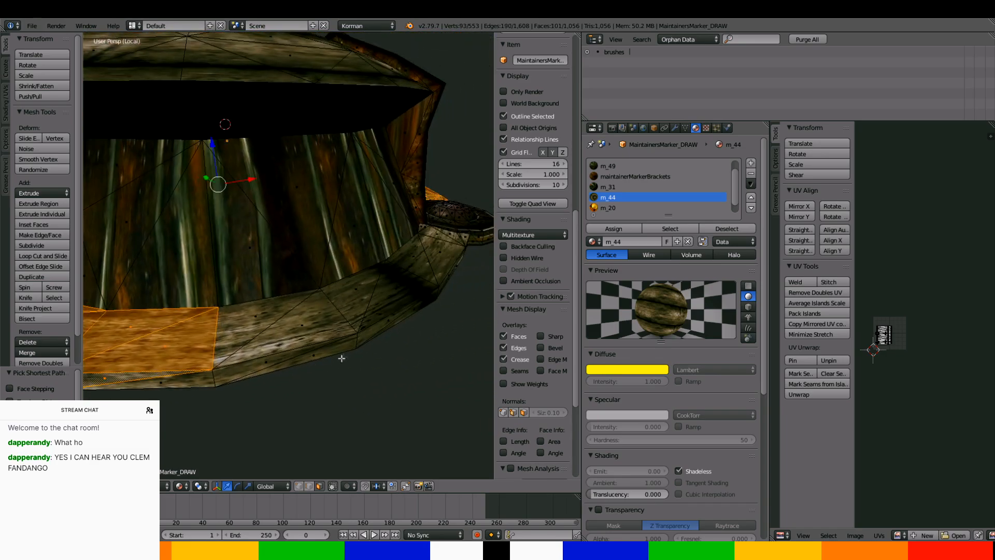
Complete the last rim section's selection to the opposite foot, including the remaining lower side faces
ctrl+right_click(376, 333)
ctrl+right_click(287, 312)
middle_drag(286, 311, 314, 307)
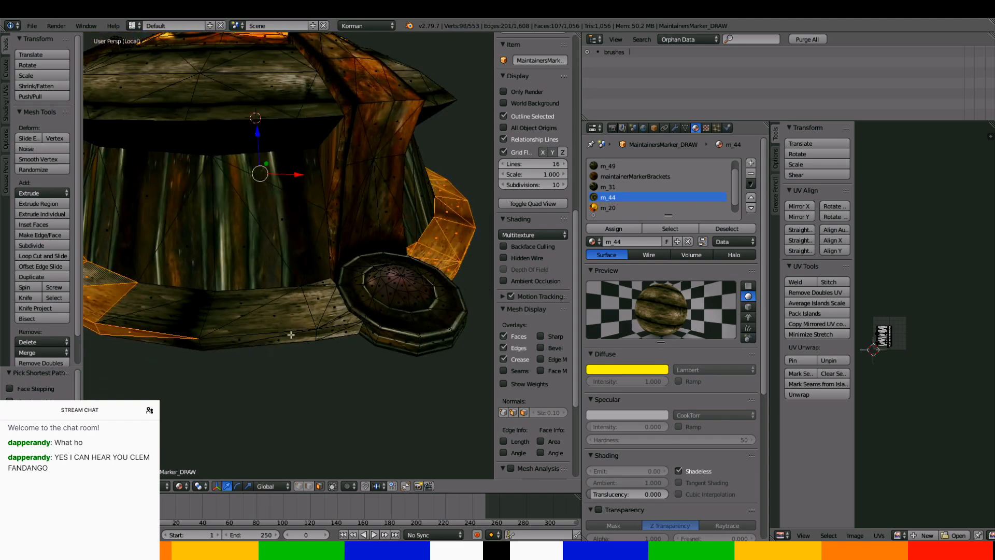
ctrl+right_click(318, 306)
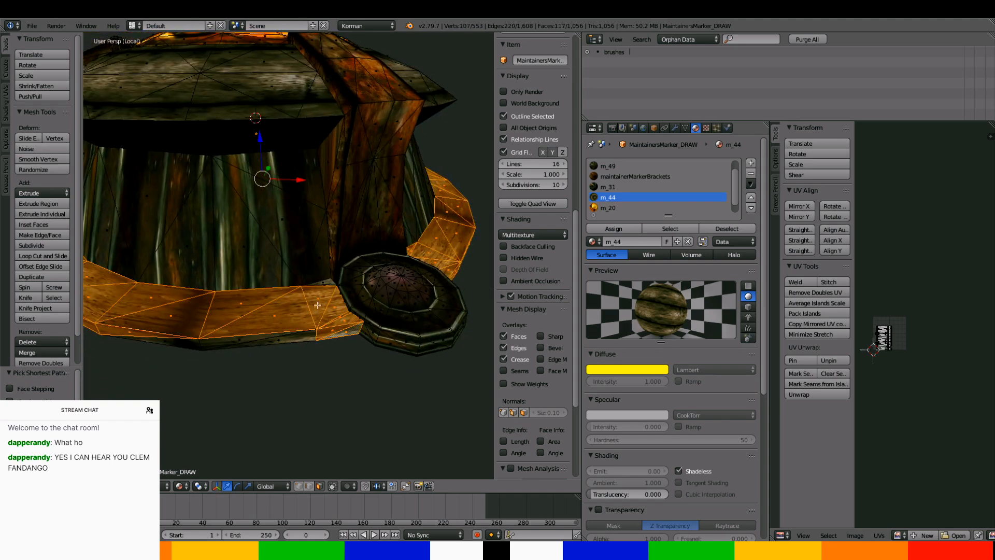
ctrl+right_click(275, 345)
ctrl+right_click(193, 344)
Select all UVs of the rim faces, check the material's texture and display xmmsteelrough_0_0.dds behind the UVs
scroll(949, 325, down, 2)
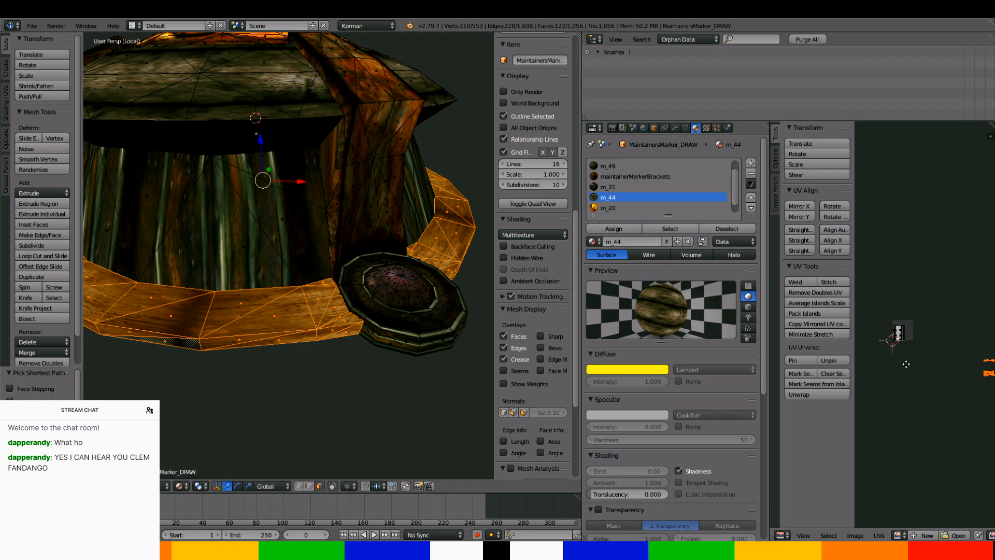
middle_drag(937, 353, 943, 379)
key(a)
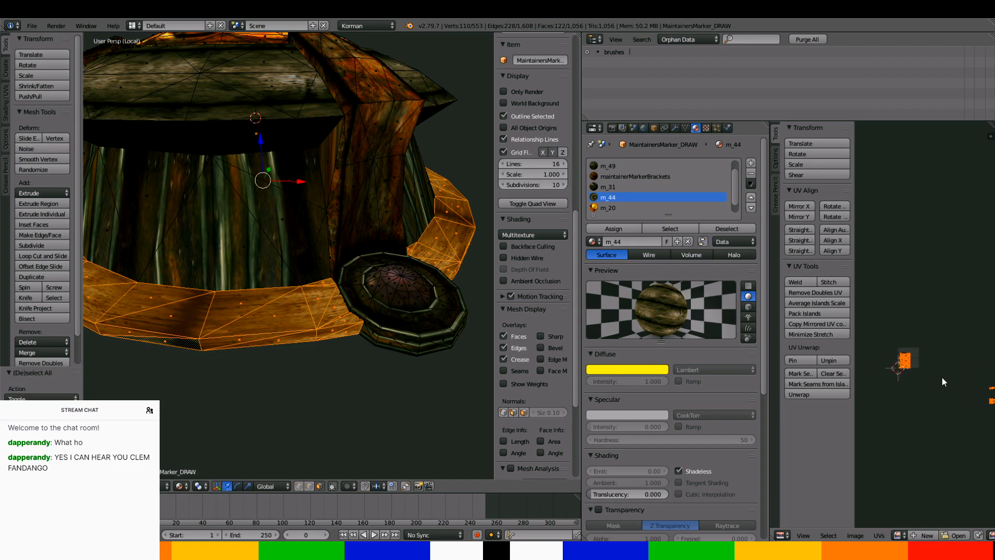
scroll(938, 373, up, 1)
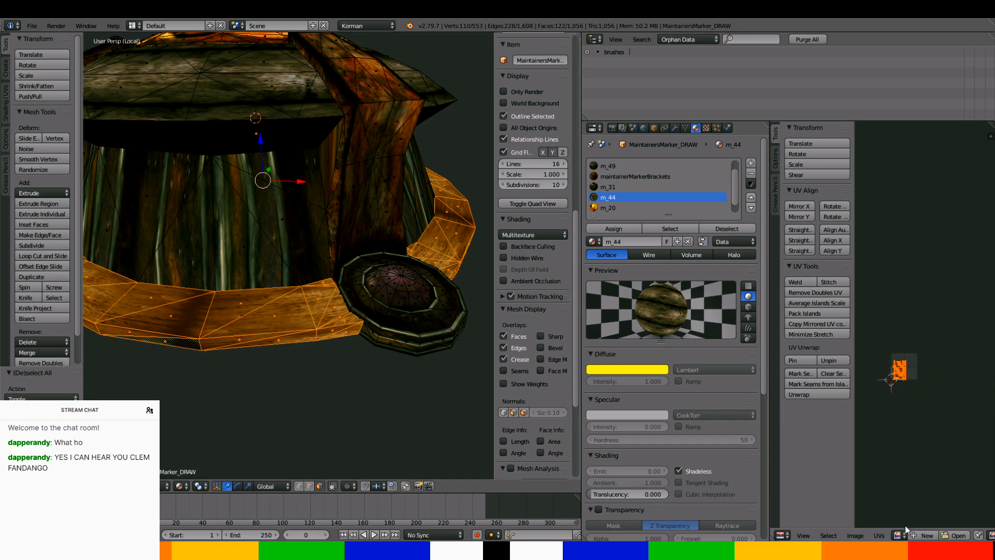
click(707, 129)
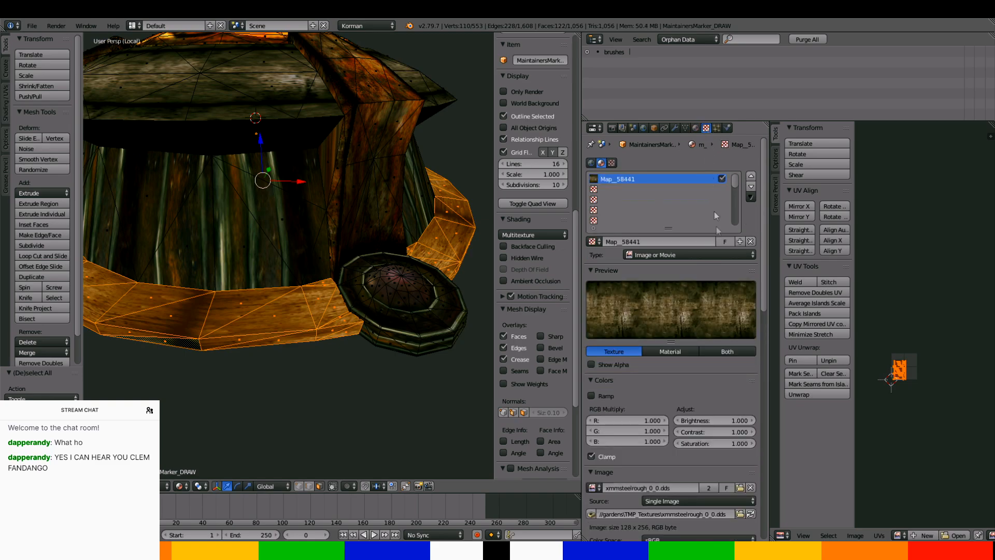
click(899, 535)
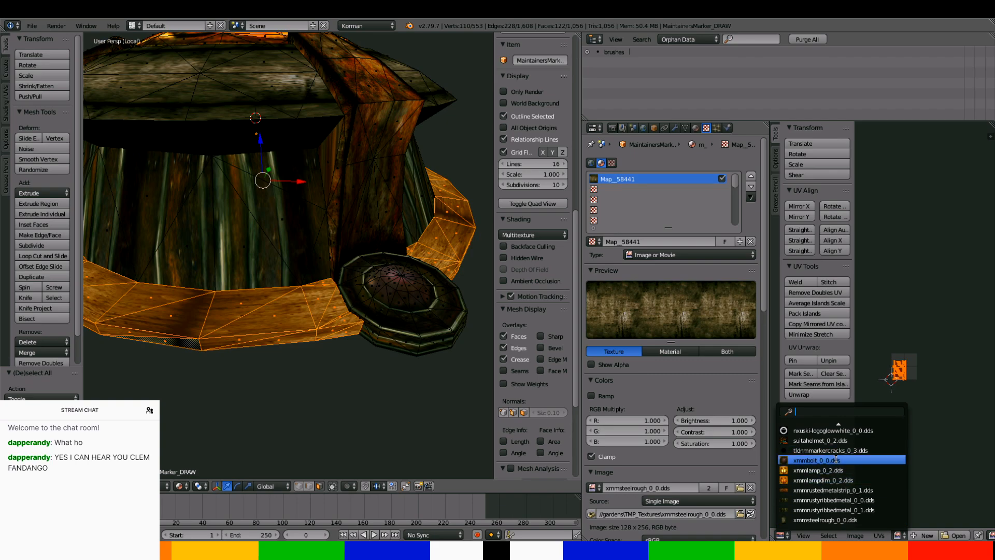
click(838, 520)
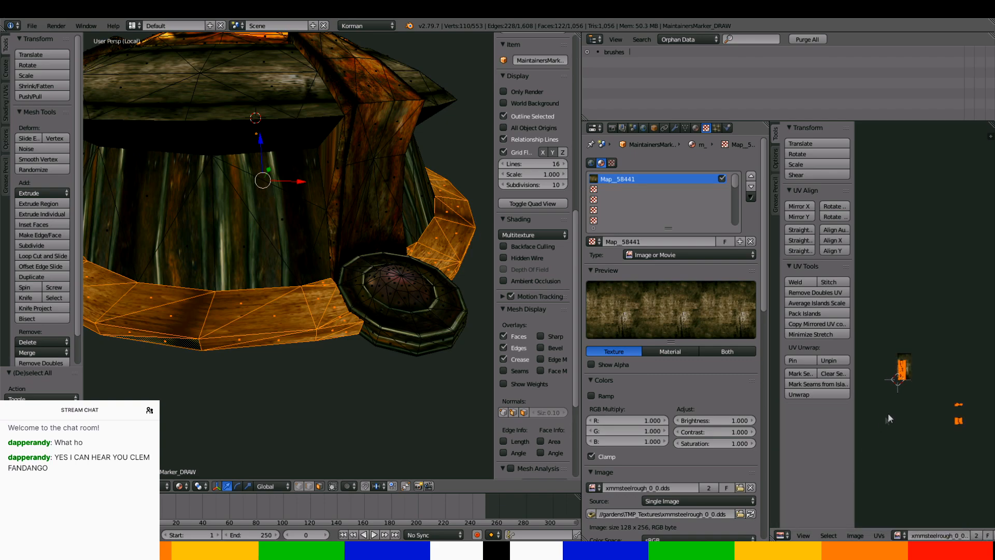
Enlarge the UV editing area, rotate the selected rim UVs by 90° and inspect the texture on the rim
scroll(888, 413, up, 4)
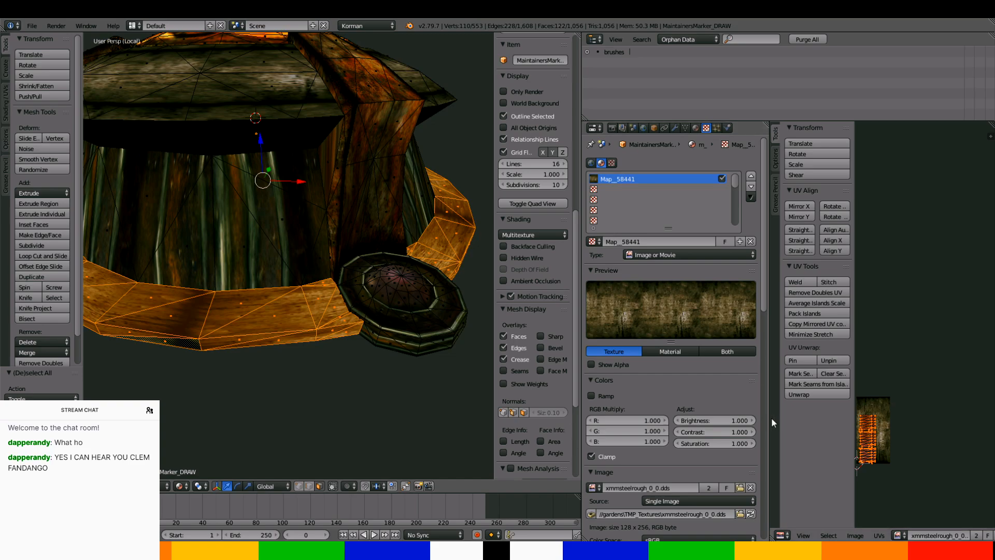
drag(772, 417, 659, 402)
middle_drag(876, 399, 871, 282)
scroll(871, 301, up, 1)
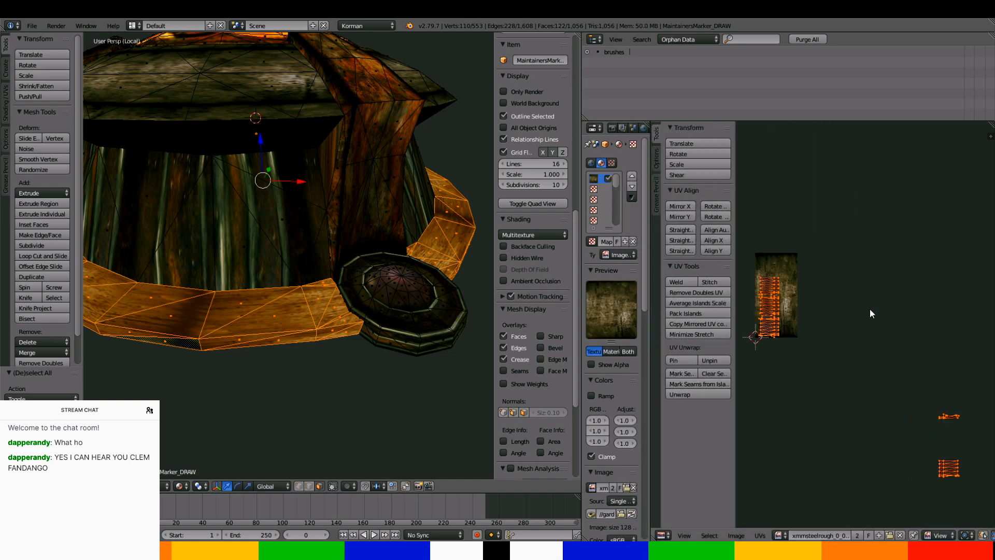
click(726, 206)
middle_drag(457, 306, 380, 338)
scroll(194, 321, down, 4)
scroll(402, 345, up, 5)
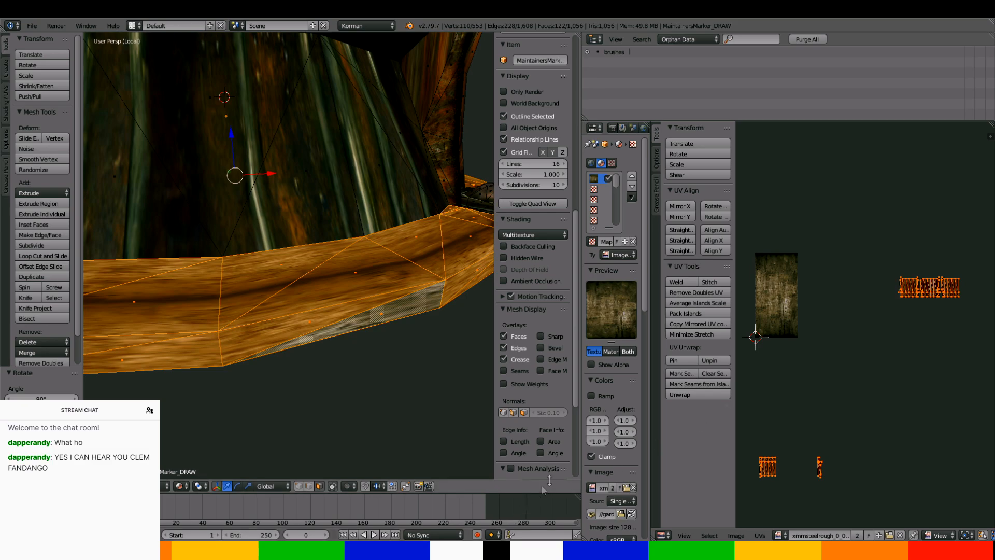
Widen the properties area and set the blue channel of material m_44's diffuse colour to 0.0
drag(650, 413, 713, 414)
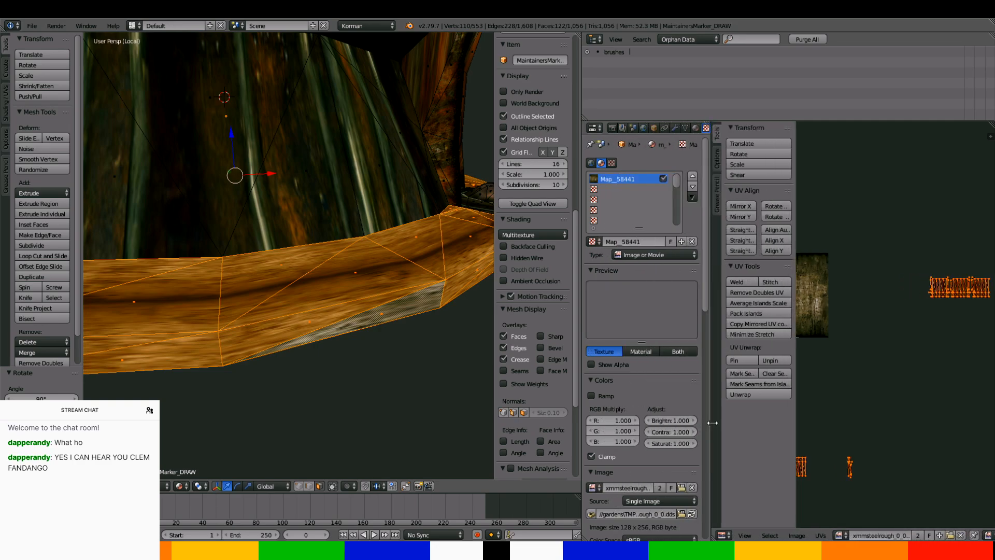
click(696, 128)
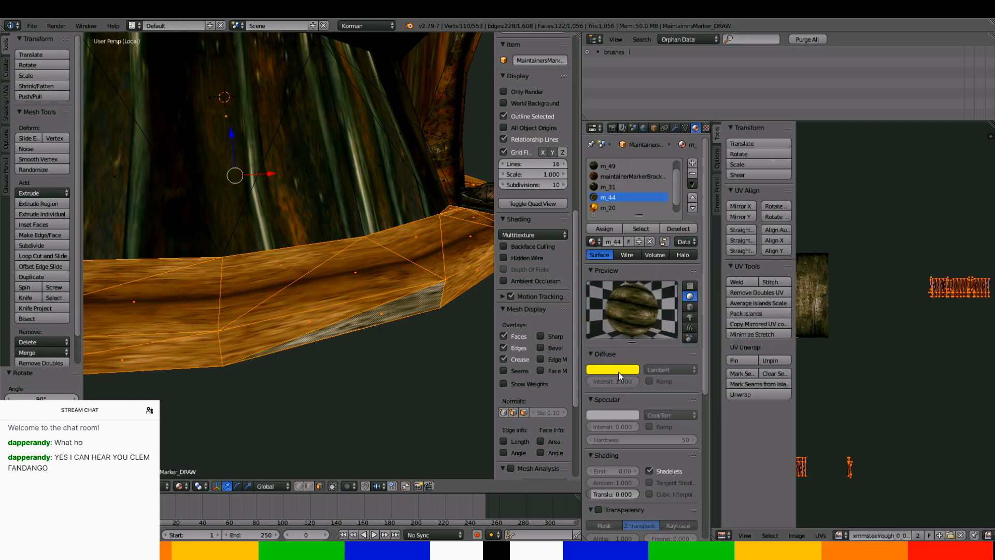
click(618, 371)
click(632, 354)
text(0.0)
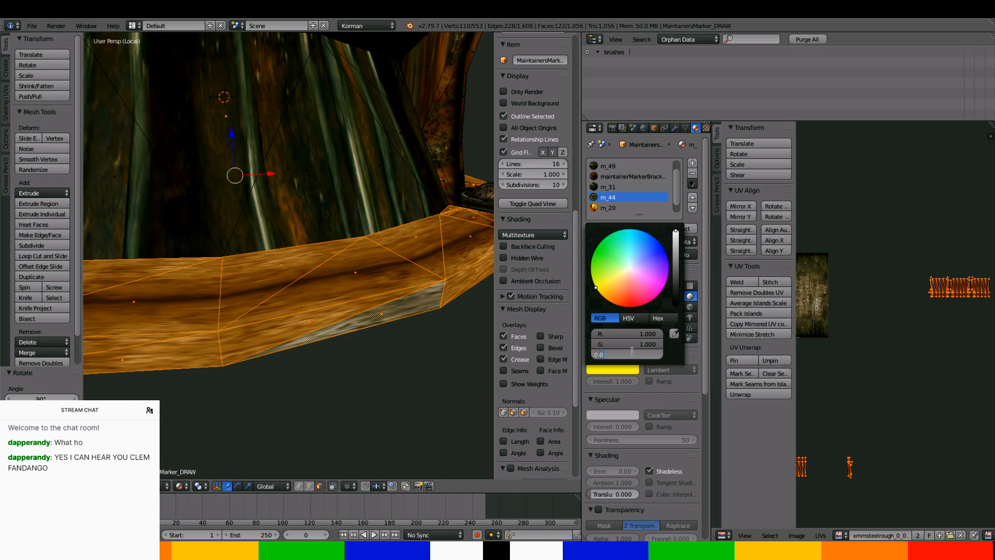
Replace the selection with the ribbed metal body panel's faces between two adjacent brackets above the rim
right_click(433, 191)
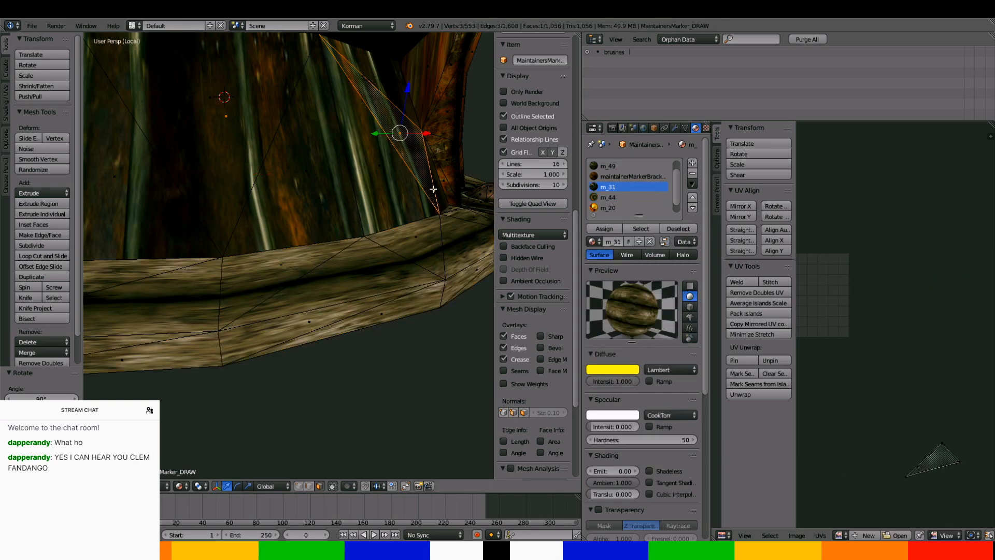
middle_drag(433, 189, 399, 203)
right_click(380, 225)
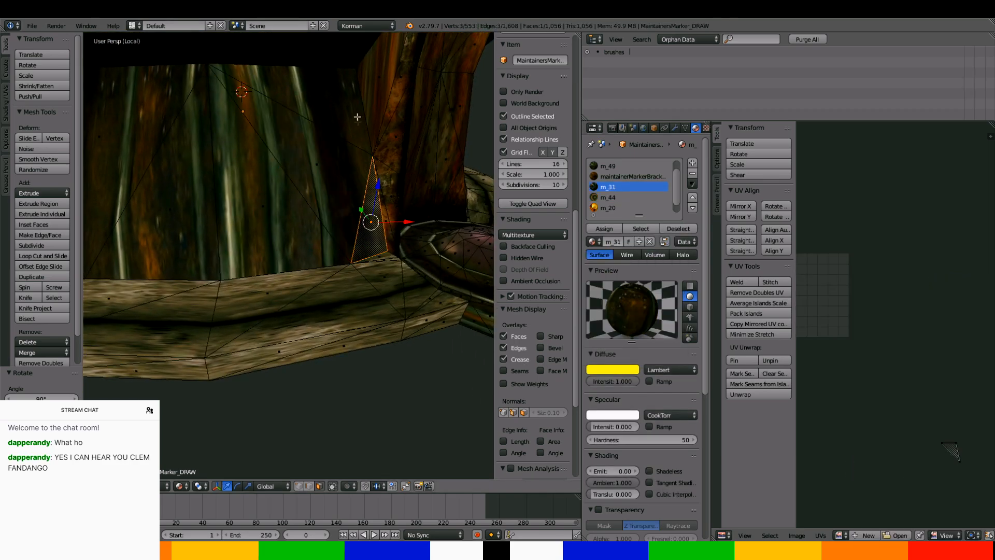
ctrl+right_click(357, 117)
middle_drag(357, 118, 304, 188)
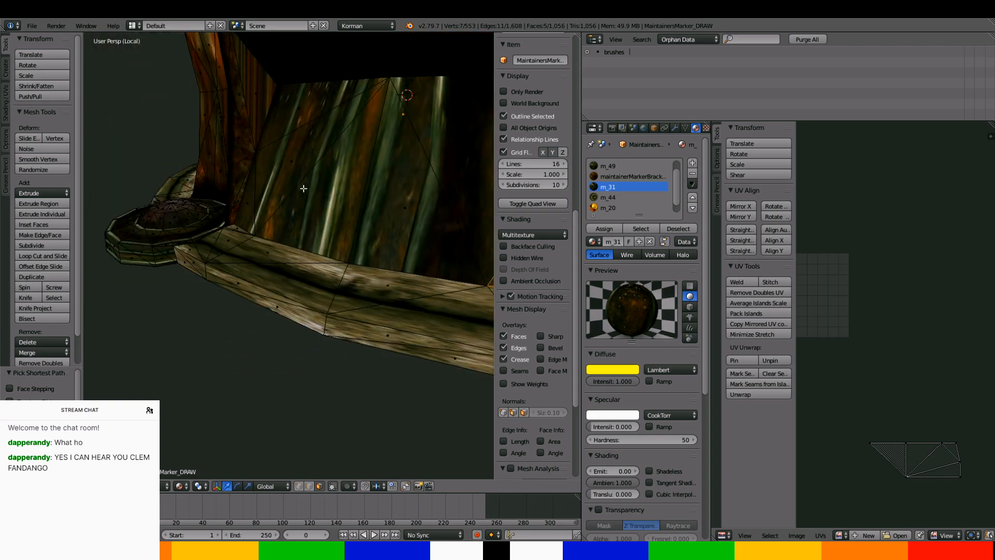
ctrl+right_click(254, 180)
ctrl+right_click(250, 191)
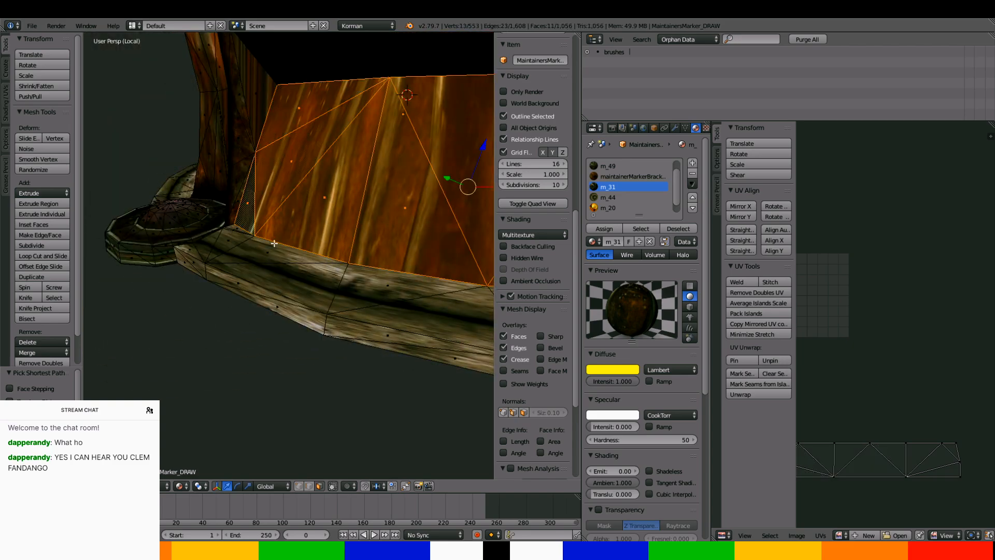
Add the ribbed metal faces of the neighbouring body panel, from one bracket to the next
scroll(277, 244, down, 5)
middle_drag(311, 246, 172, 188)
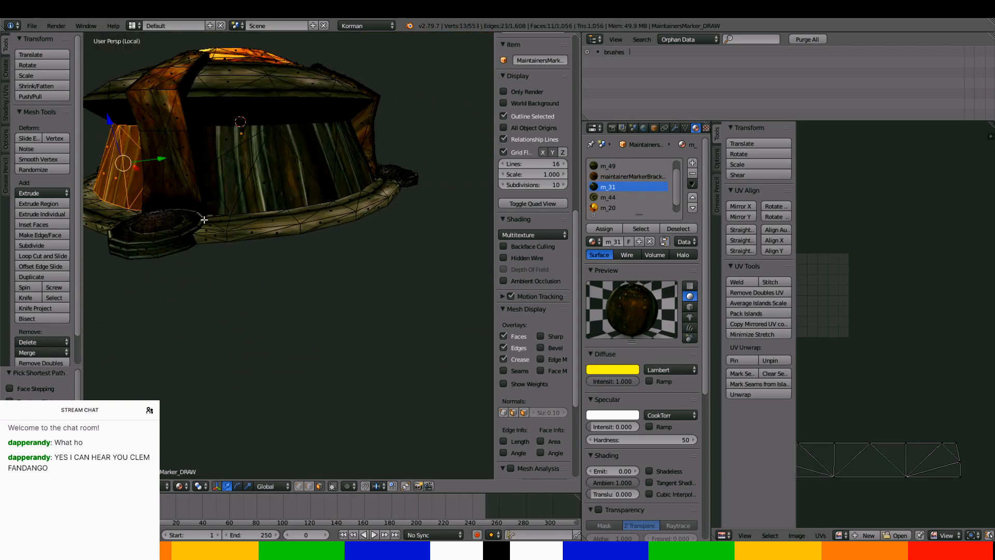
scroll(202, 173, up, 2)
shift+right_click(199, 85)
shift+right_click(200, 81)
shift+right_click(200, 108)
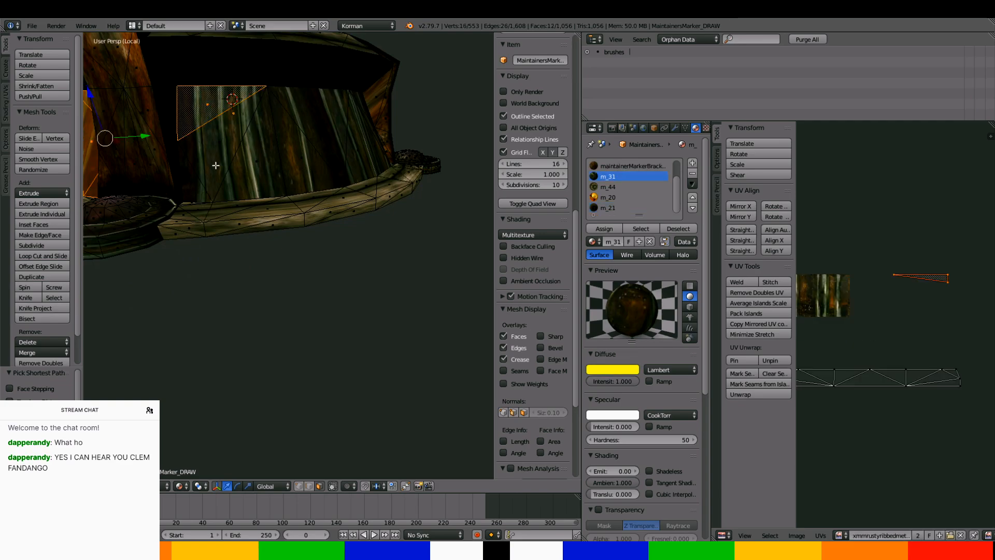
shift+right_click(254, 200)
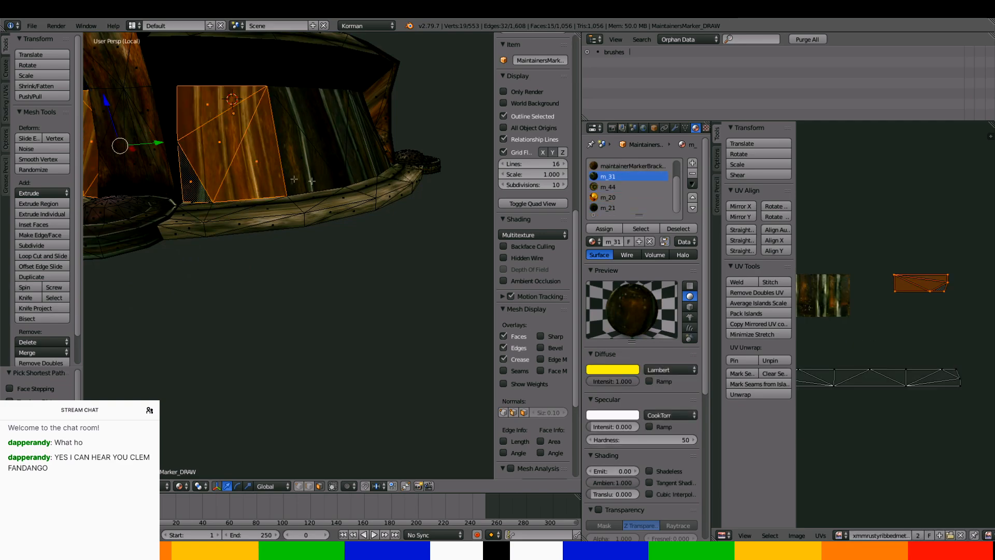
shift+right_click(326, 173)
middle_drag(356, 157, 464, 188)
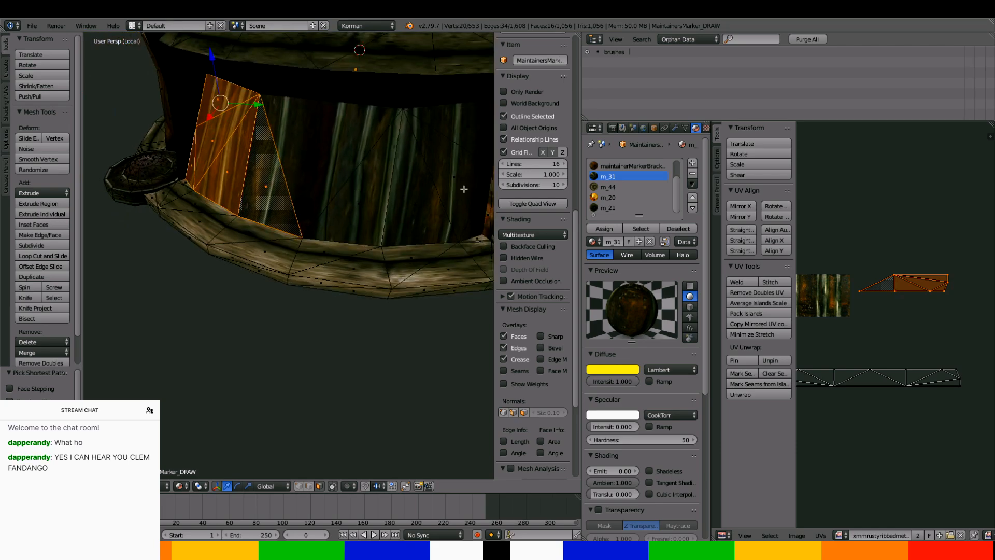
ctrl+right_click(471, 214)
Extend the face selection to the third ribbed metal body panel, covering it from one bracket to the next
middle_drag(477, 222, 319, 152)
shift+right_click(319, 152)
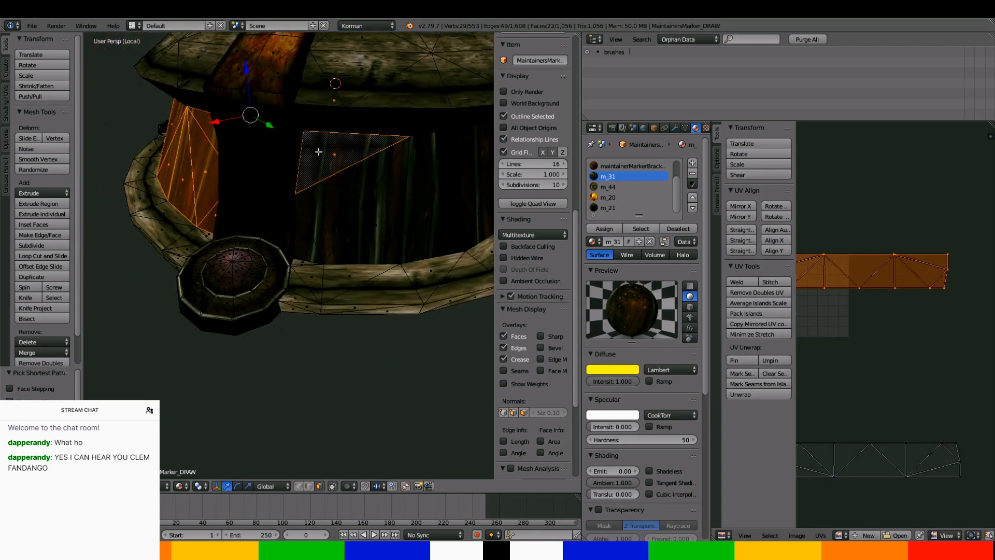
shift+right_click(323, 228)
shift+right_click(314, 246)
middle_drag(314, 246, 354, 229)
ctrl+right_click(449, 277)
shift+right_click(469, 232)
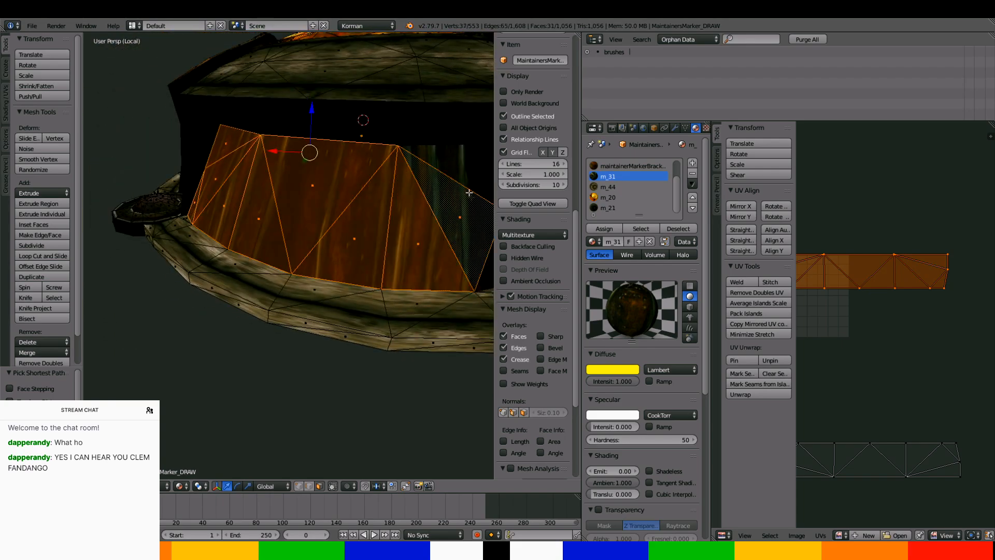
shift+right_click(477, 179)
Add the ribbed metal faces at the near end of the fourth body panel, beside the bracket above the round foot
middle_drag(474, 234, 277, 215)
shift+right_click(346, 259)
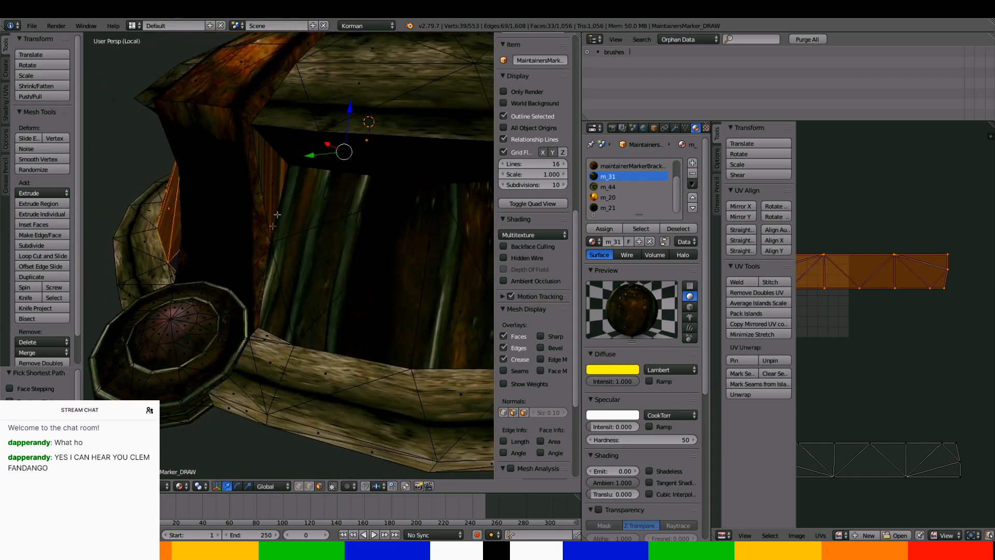
shift+right_click(293, 186)
ctrl+right_click(287, 292)
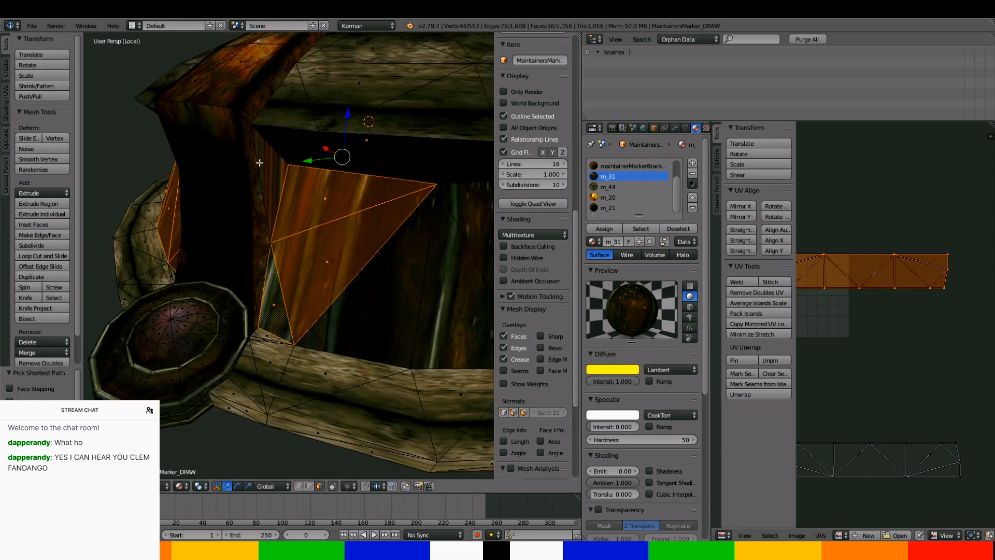
middle_drag(259, 163, 233, 171)
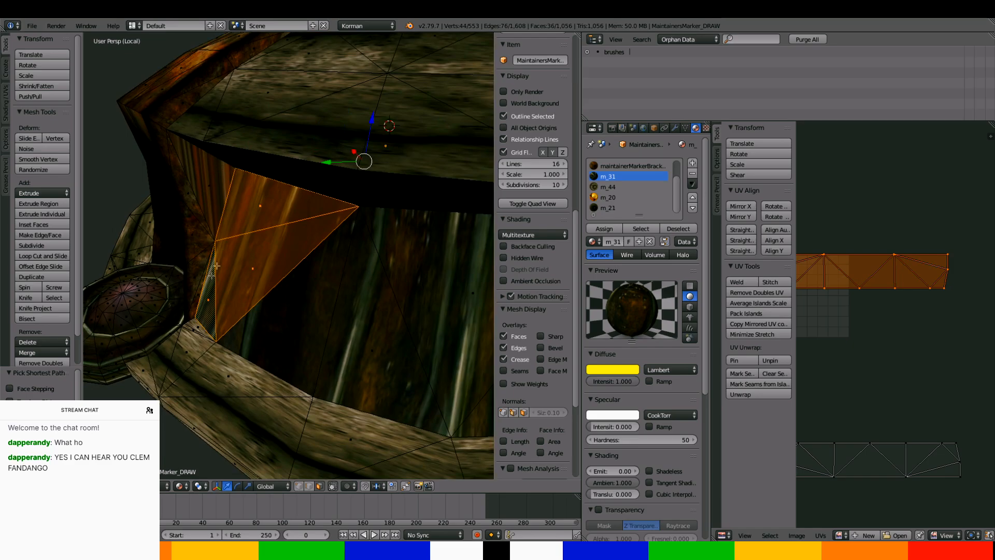
shift+right_click(255, 333)
shift+right_click(345, 338)
Complete the fourth body panel's face selection across to the bracket at its far end
scroll(353, 338, down, 5)
shift+middle_drag(492, 341, 440, 289)
scroll(420, 311, up, 5)
middle_drag(412, 194, 376, 249)
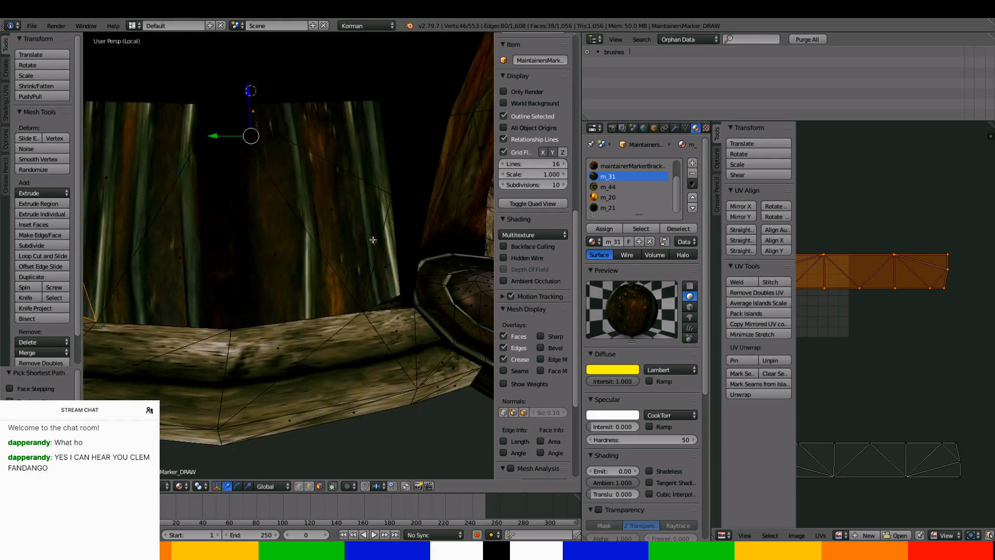
ctrl+right_click(376, 249)
ctrl+right_click(395, 269)
ctrl+right_click(345, 142)
middle_drag(345, 188, 280, 191)
scroll(280, 192, down, 6)
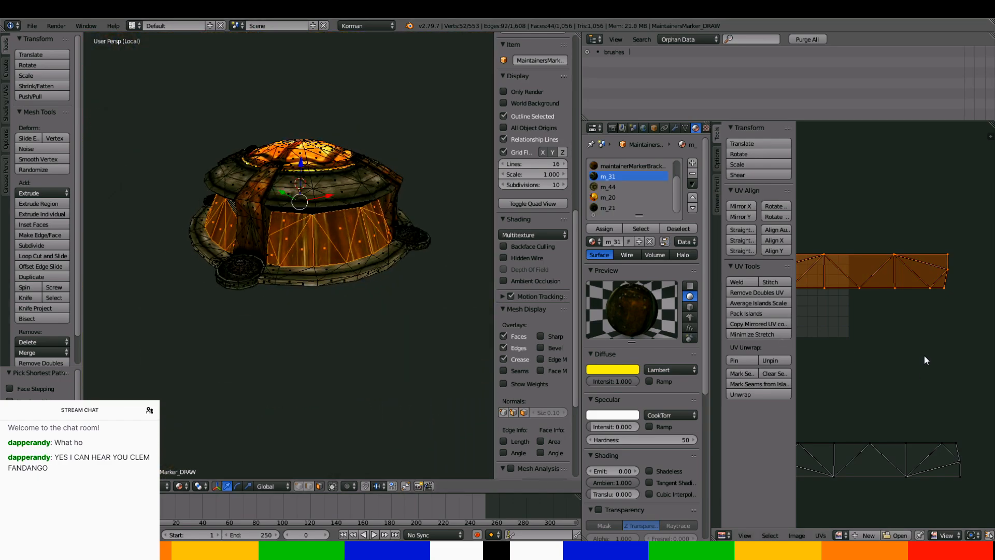
Select all the panels' UVs, look up m_31's texture image name and assign xmmrustyribbedmetal_0_1.dds in the UV editor
key(a)
key(a)
click(839, 535)
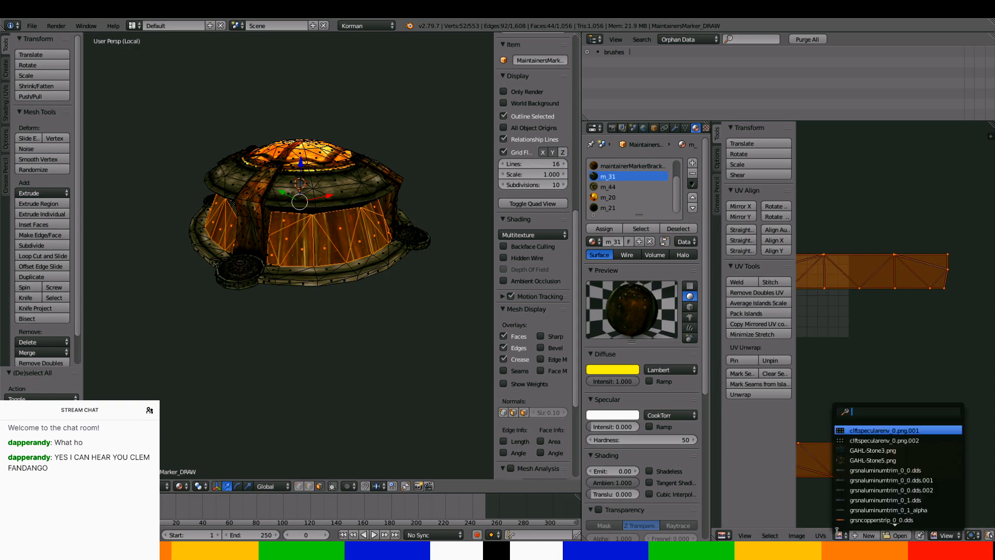
click(706, 128)
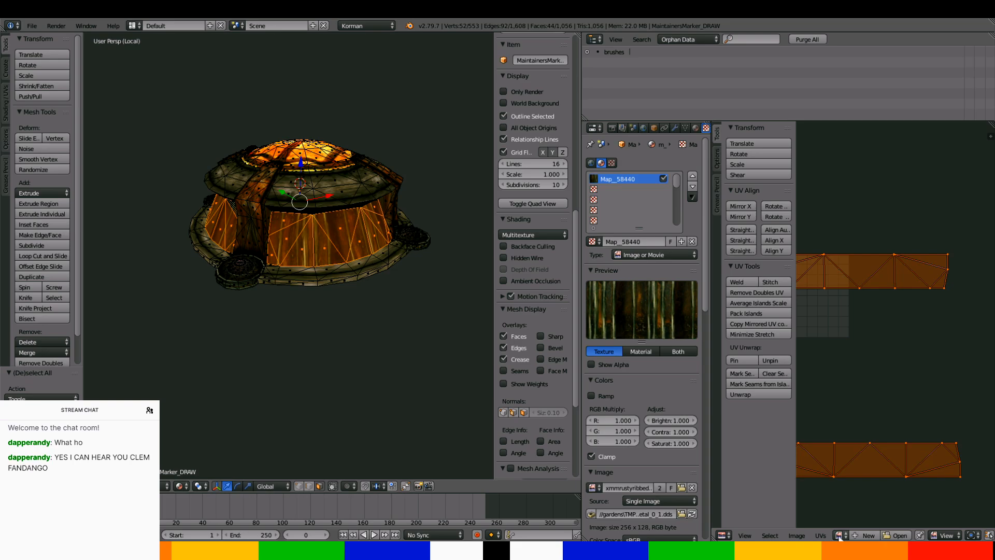
click(839, 535)
scroll(857, 473, down, 10)
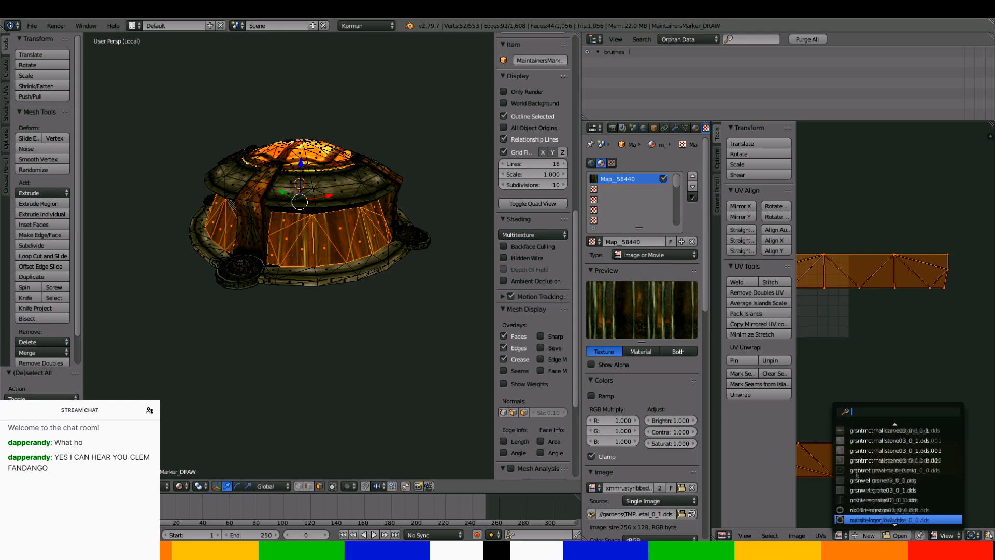
scroll(857, 473, down, 5)
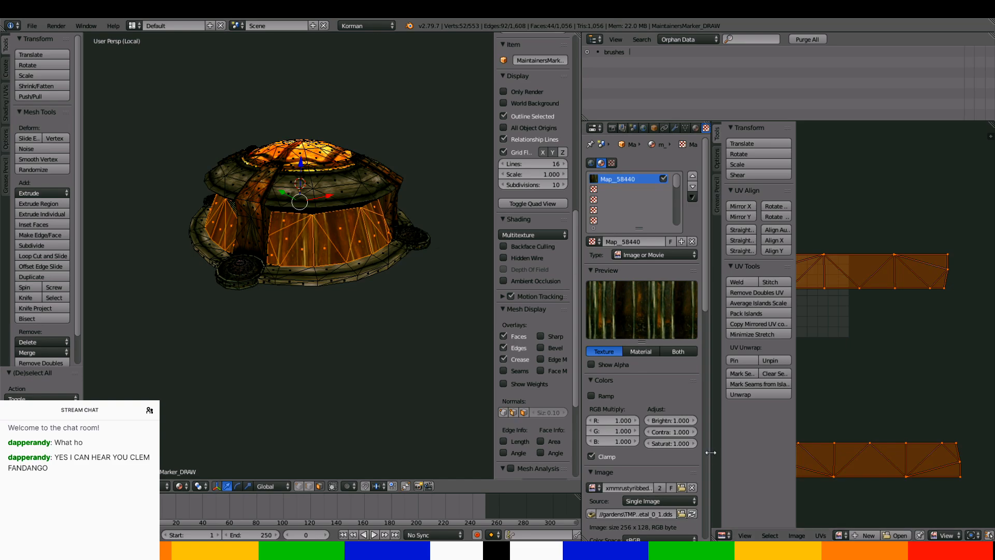
drag(712, 452, 758, 453)
click(893, 536)
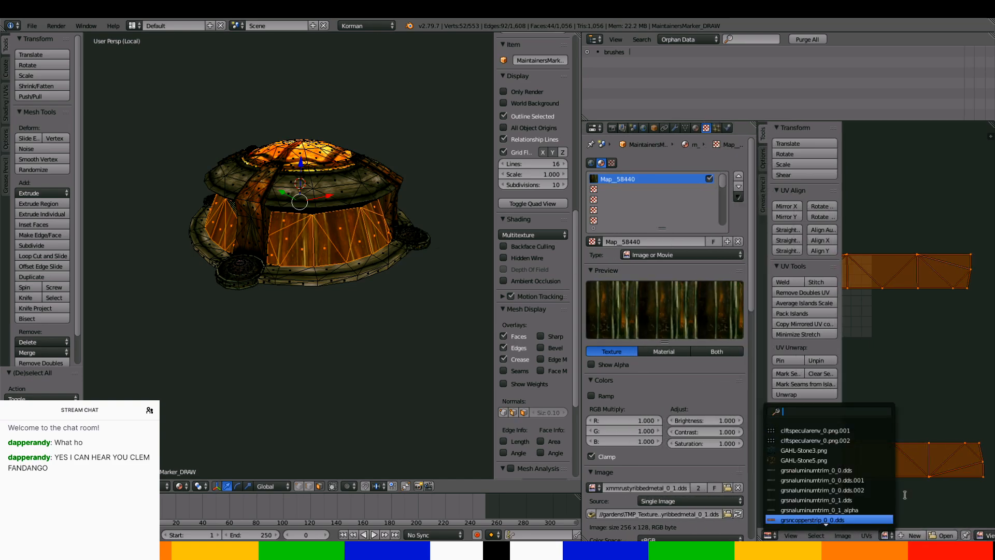
scroll(859, 489, down, 8)
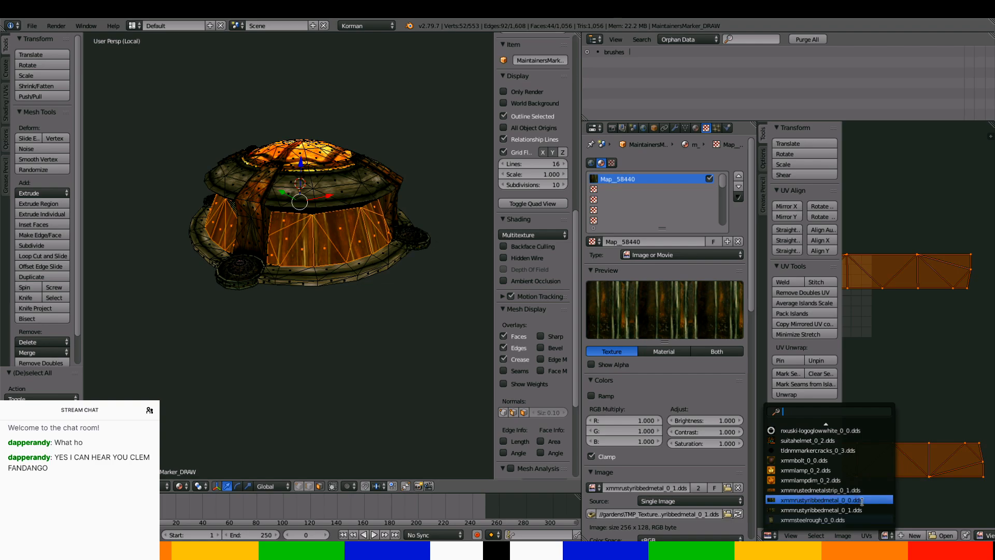
click(840, 510)
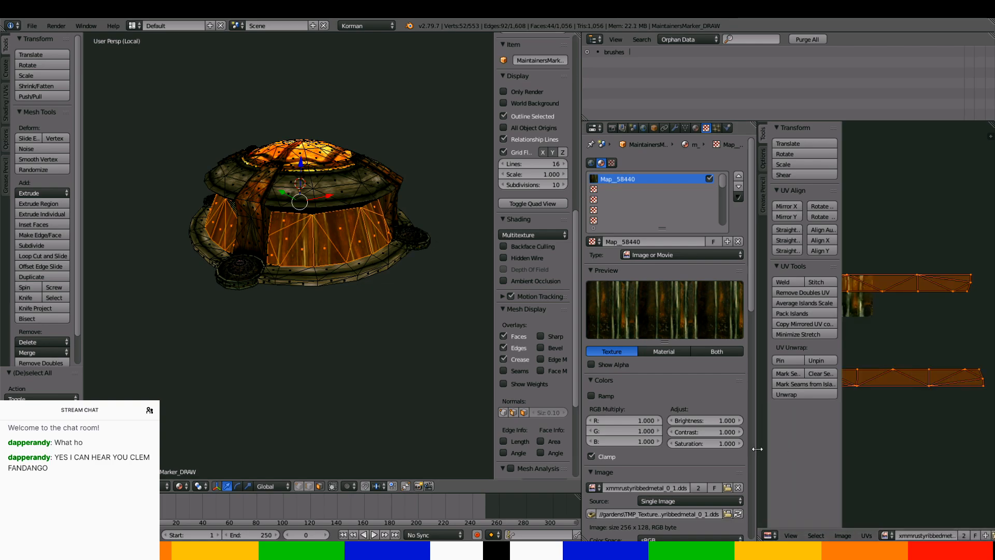
Enlarge the UV editing area and make sure every UV island of the four body panels is selected
drag(757, 452, 634, 453)
middle_drag(742, 350, 801, 355)
key(a)
key(a)
scroll(932, 329, down, 4)
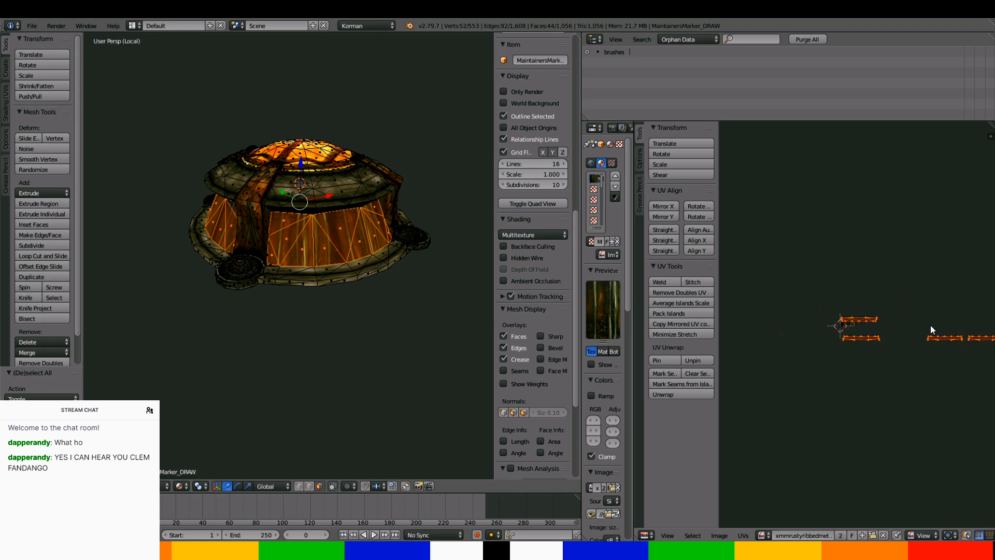
Rotate the body panels' UVs in three 90° turns while checking the rib direction on the model
click(713, 206)
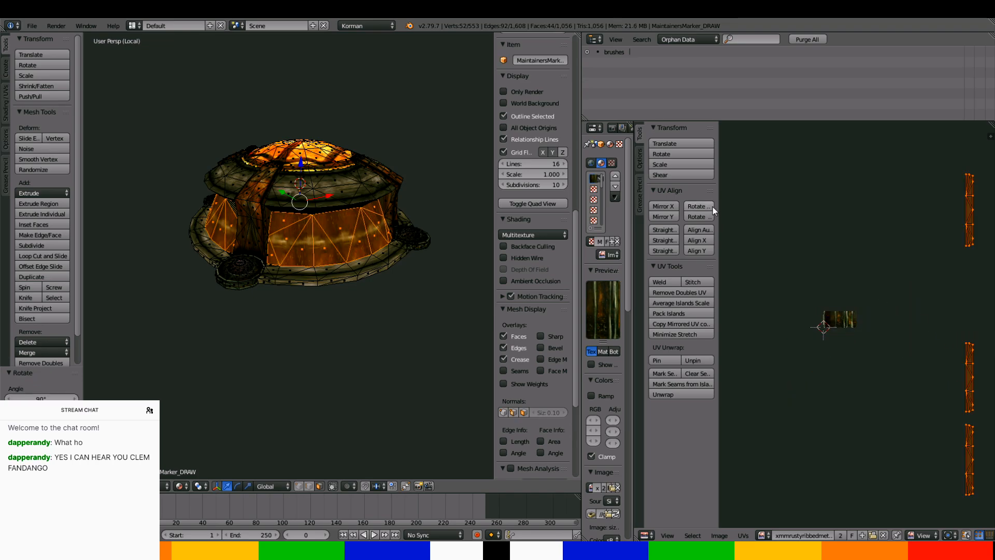
scroll(391, 269, up, 3)
scroll(391, 269, up, 3)
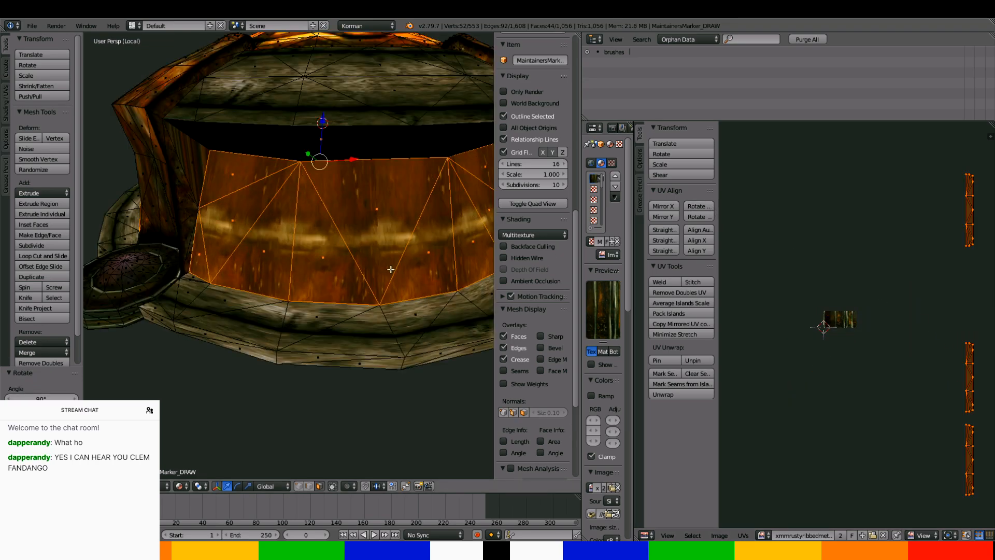
click(711, 206)
click(711, 207)
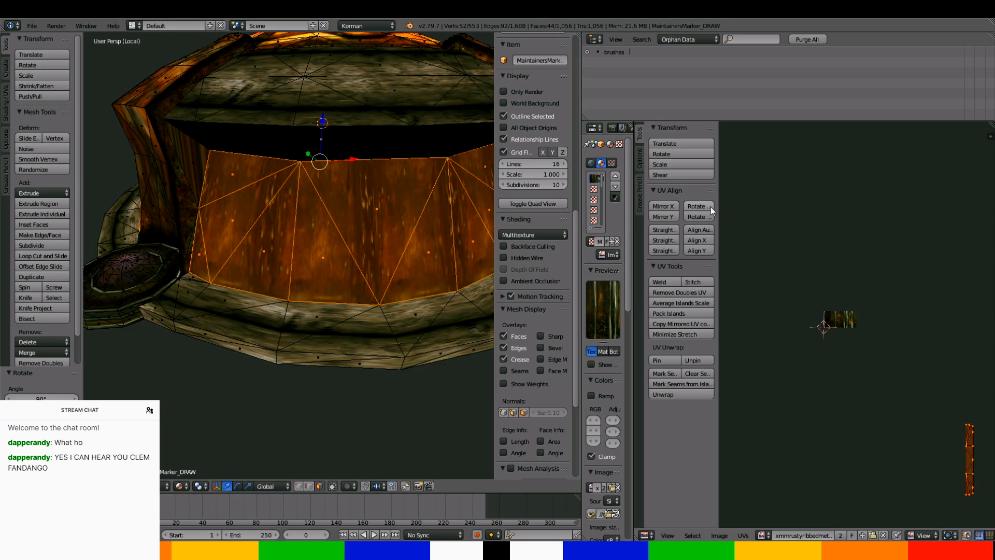
Examine the ribbed texture on the body panels and where their UV islands lie relative to the image
scroll(282, 260, up, 3)
scroll(282, 260, down, 5)
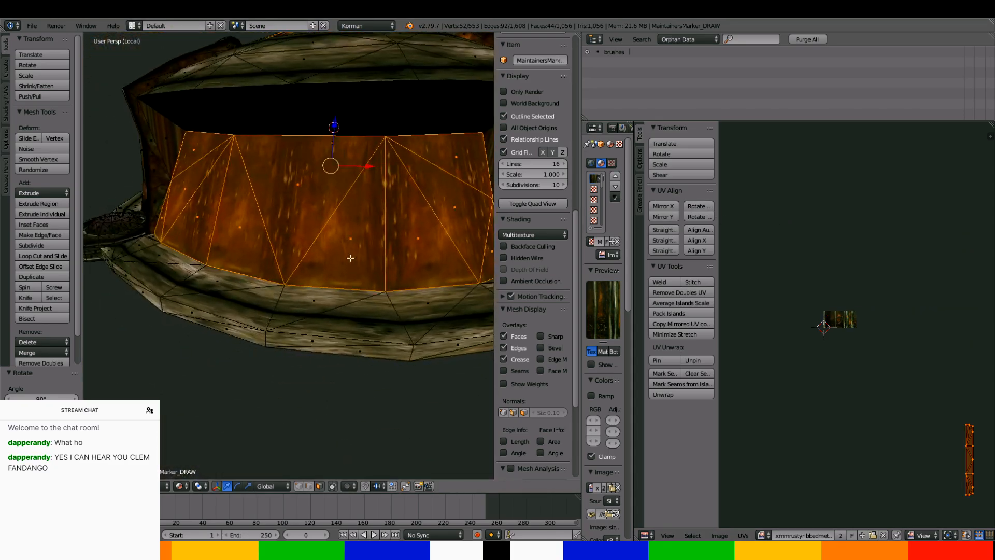
scroll(872, 354, down, 4)
scroll(872, 354, up, 9)
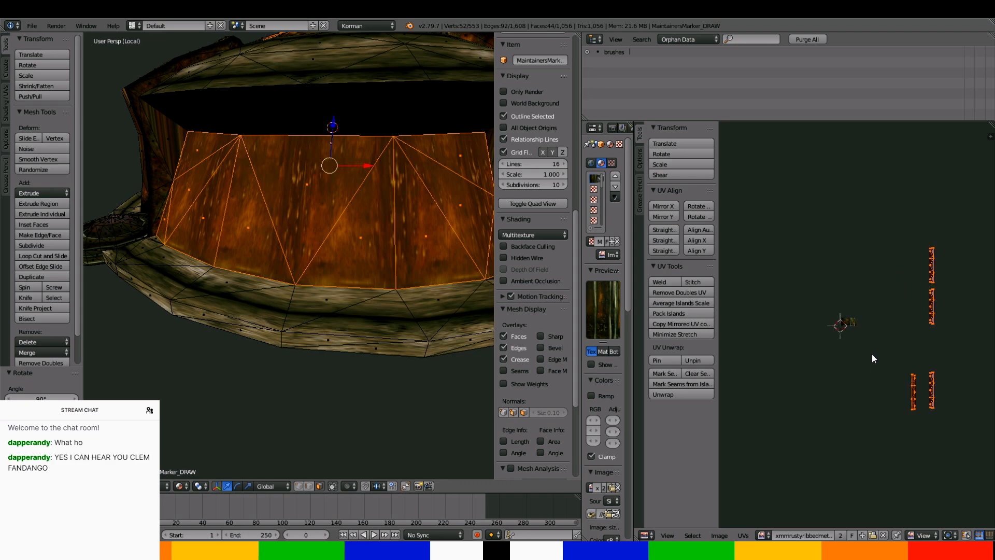
scroll(870, 354, down, 3)
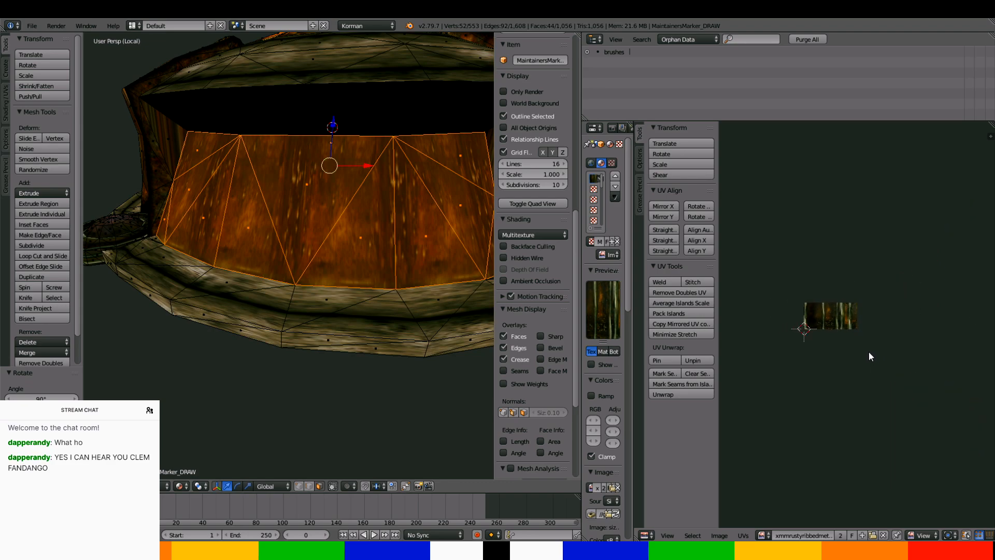
middle_drag(869, 352, 899, 357)
mouse_move(332, 259)
middle_down()
mouse_move(386, 285)
mouse_move(446, 264)
mouse_move(113, 290)
mouse_move(170, 276)
mouse_move(412, 280)
middle_up()
scroll(170, 276, down, 3)
scroll(170, 276, down, 2)
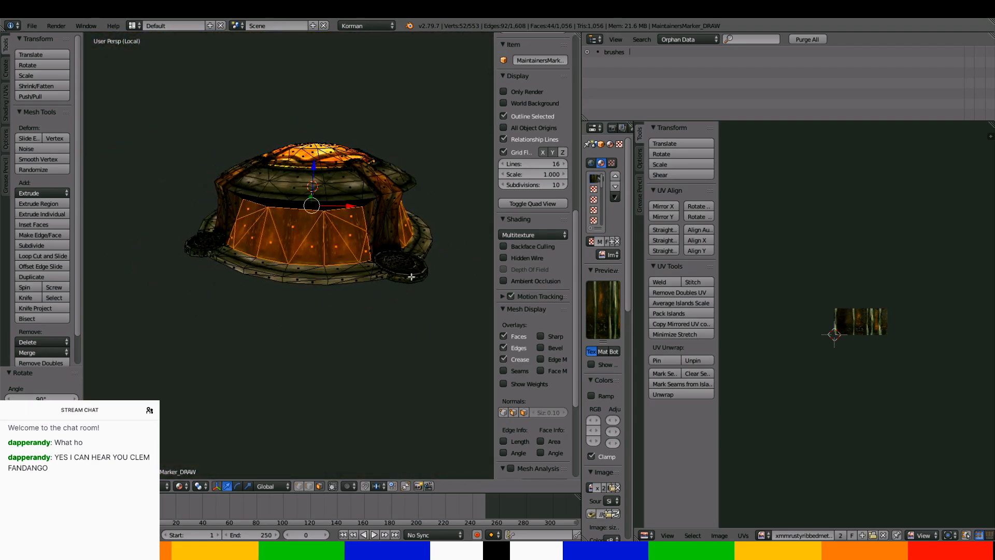
Mirror the body panels' UVs along Y and check the texture on another side of the marker
click(656, 219)
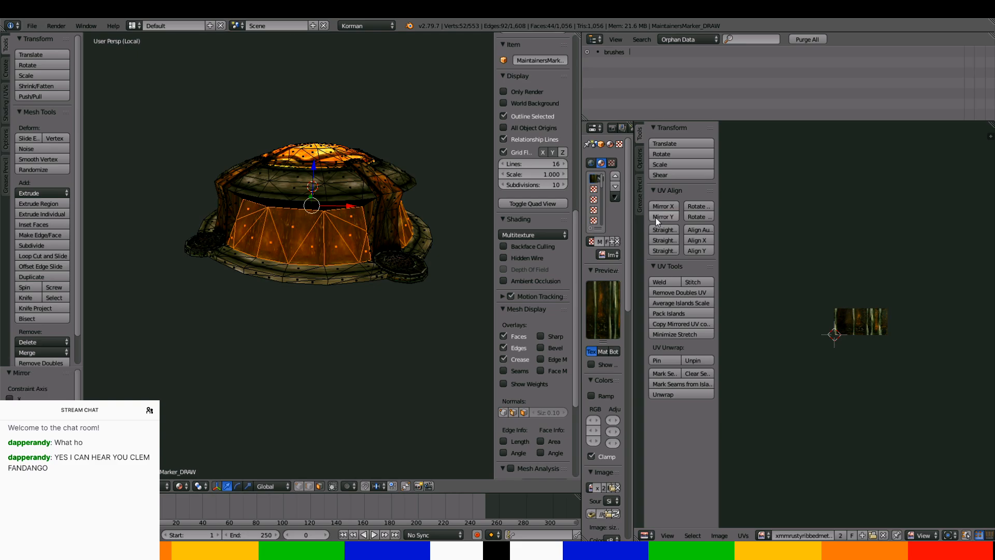
middle_drag(372, 315, 428, 326)
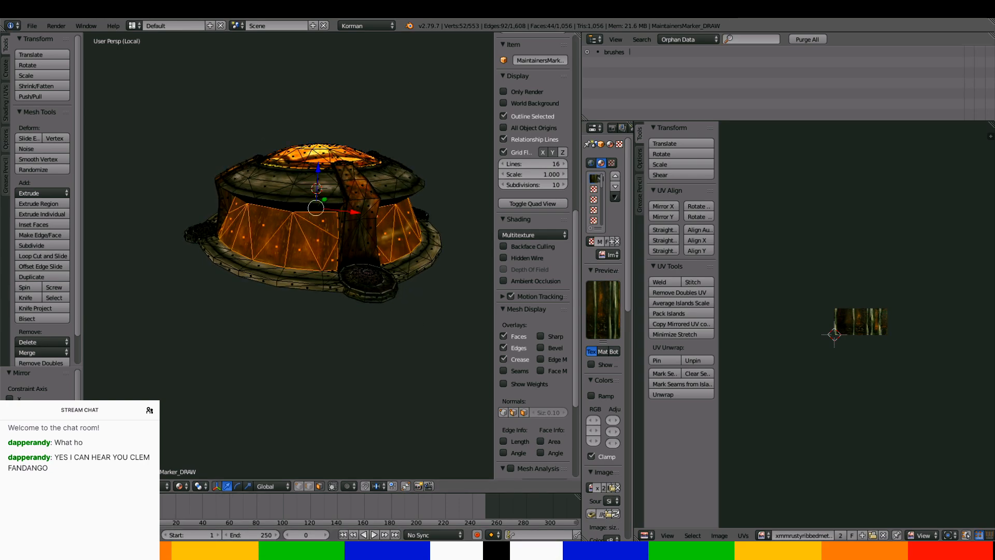
scroll(864, 291, down, 8)
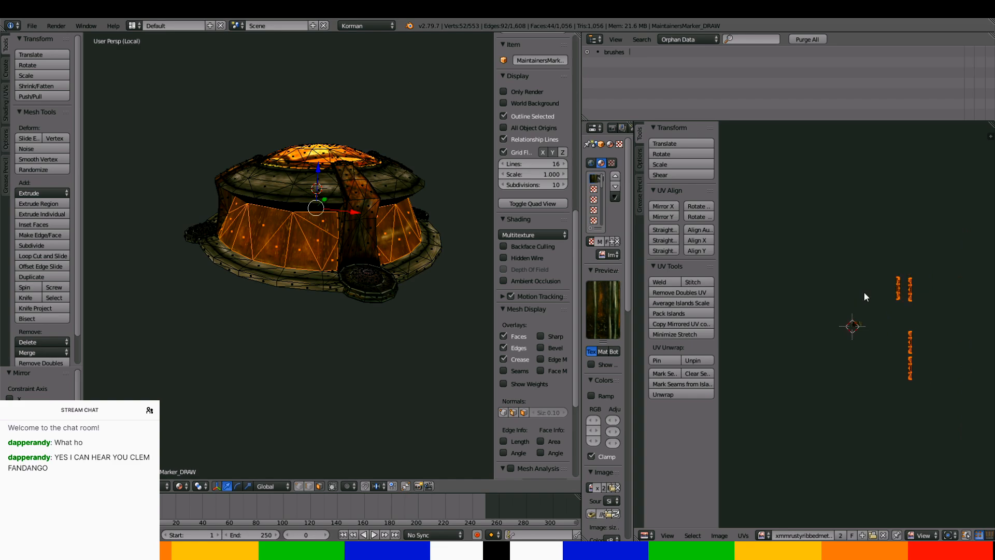
middle_drag(864, 293, 891, 293)
scroll(823, 298, up, 5)
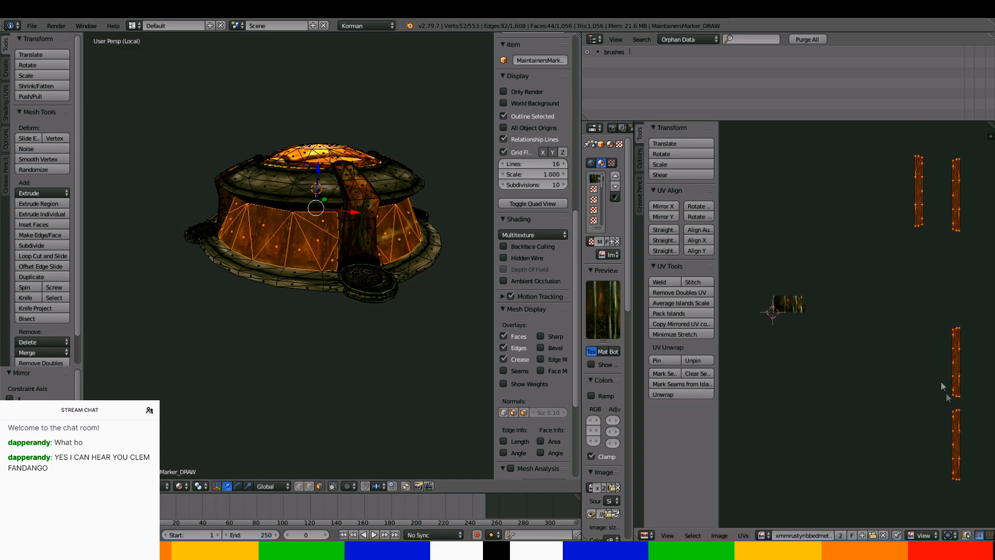
Keep rotating the body panels' UVs in 90° turns to try different texture orientations
click(697, 206)
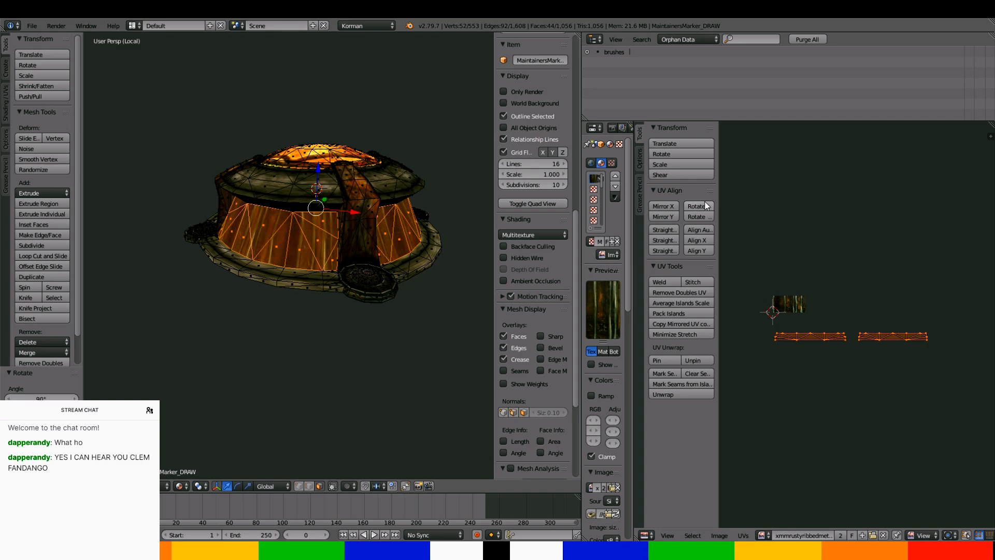
click(705, 206)
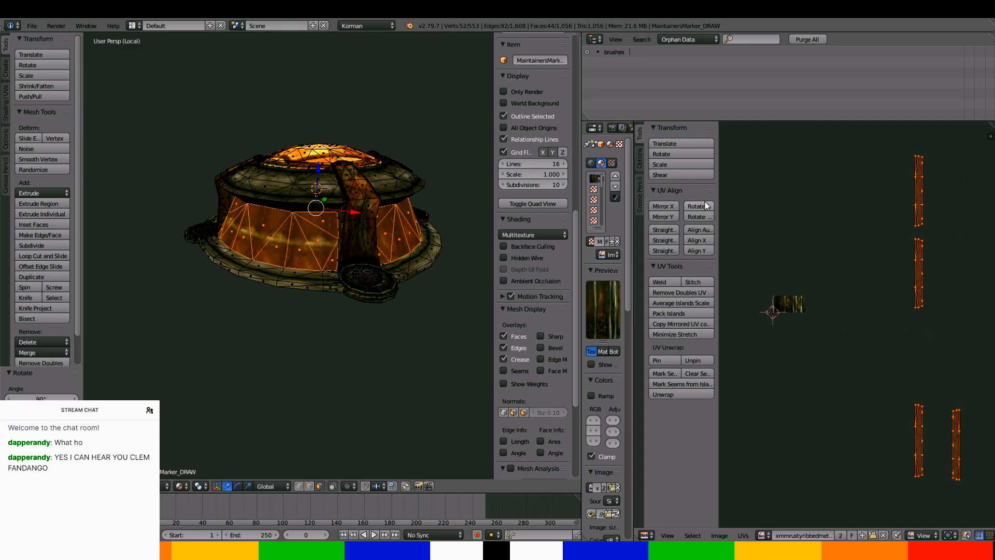
click(705, 206)
click(705, 206)
click(705, 206)
click(705, 206)
click(705, 206)
click(705, 206)
click(705, 206)
click(705, 206)
click(705, 206)
click(705, 206)
click(705, 206)
click(705, 206)
Unwrap the selected faces of the four ribbed body panels to get new UV islands
scroll(822, 343, up, 3)
middle_drag(822, 343, 915, 365)
scroll(909, 365, down, 3)
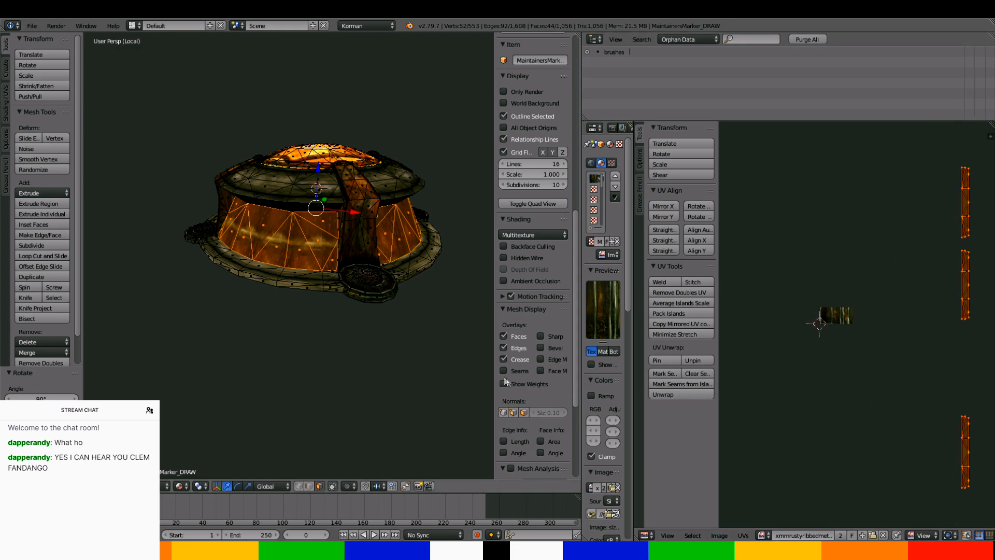
scroll(534, 357, up, 3)
middle_drag(391, 314, 380, 287)
key(u)
click(381, 285)
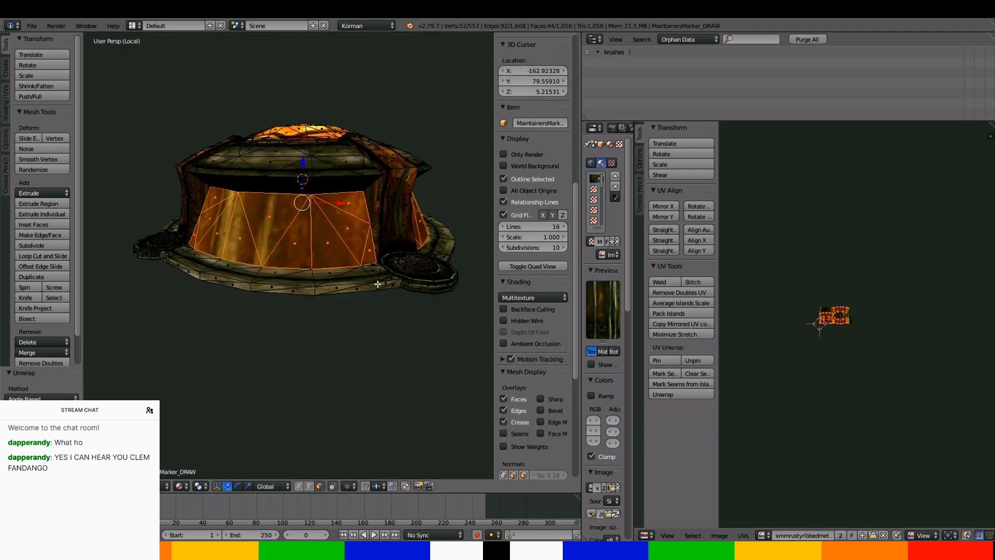
Try Smart UV Project on the body panels with angle limit 66.00, island margin 0.00 and stretching to UV bounds
key(u)
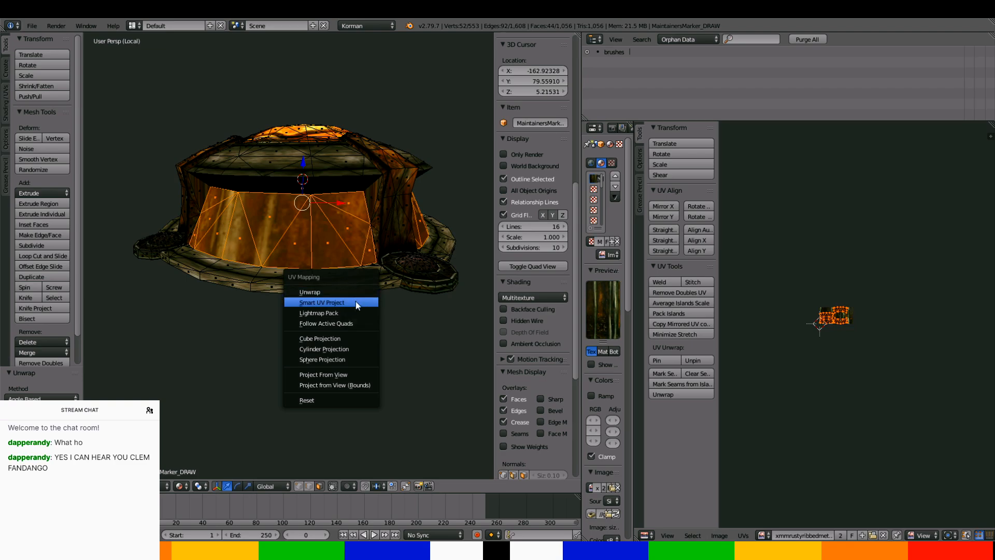
click(319, 302)
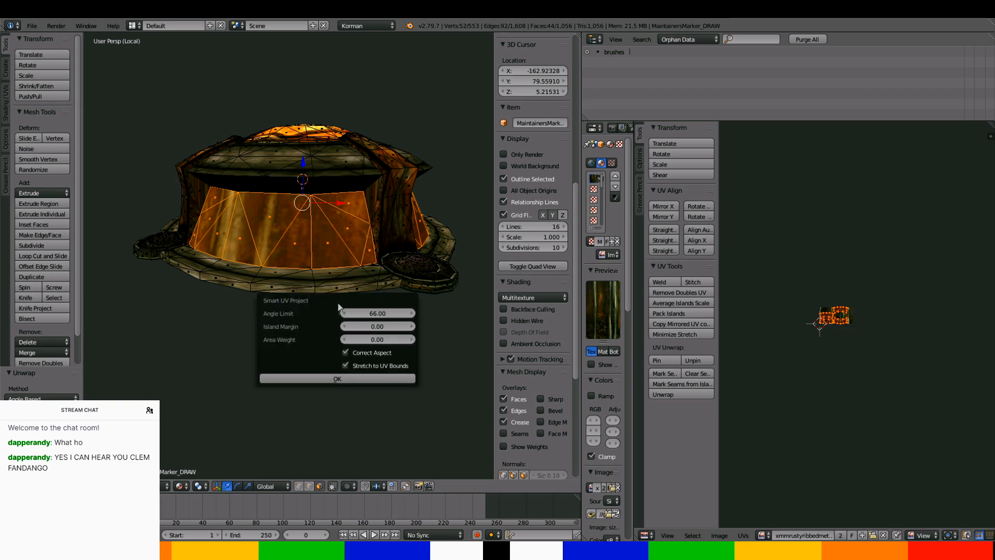
click(338, 379)
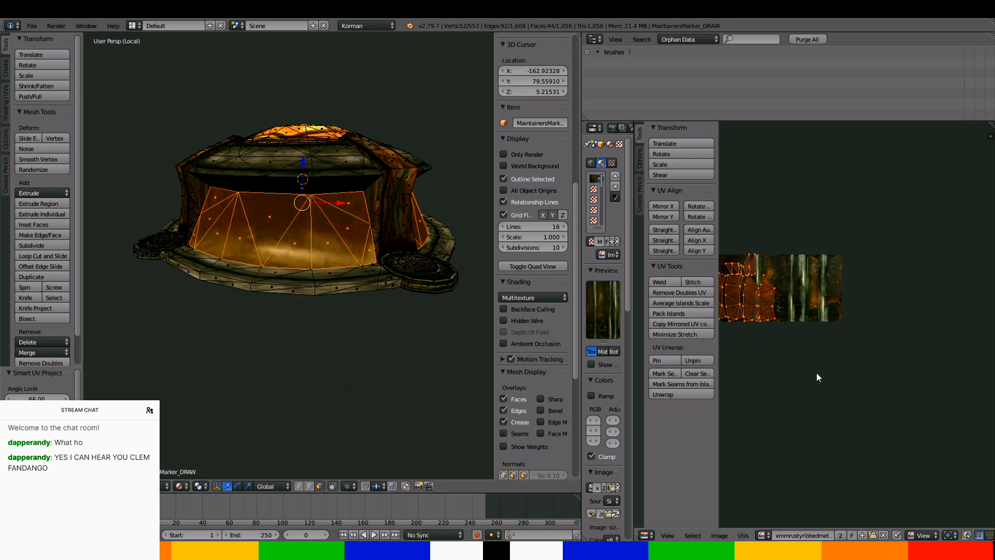
Replace the panels' Smart UV Project layout with a standard Unwrap
middle_drag(793, 341, 840, 348)
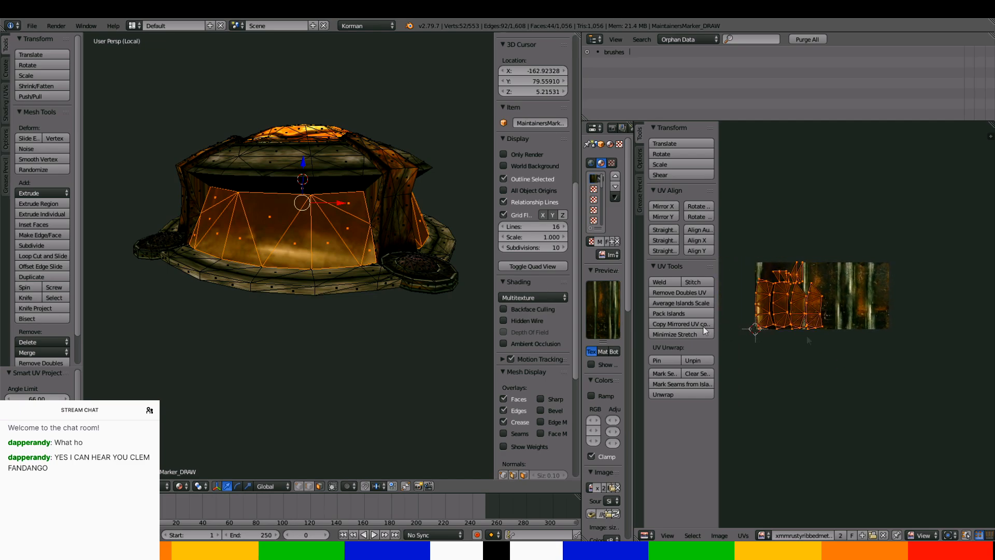
key(u)
click(256, 277)
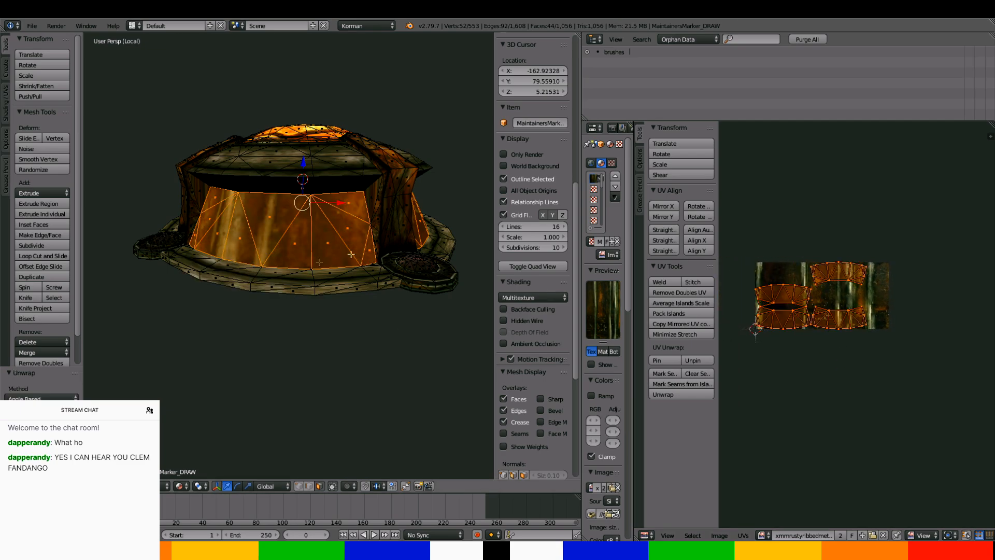
Rotate the UV islands of all four ribbed body panels by 90° so they stand upright over the texture
click(692, 205)
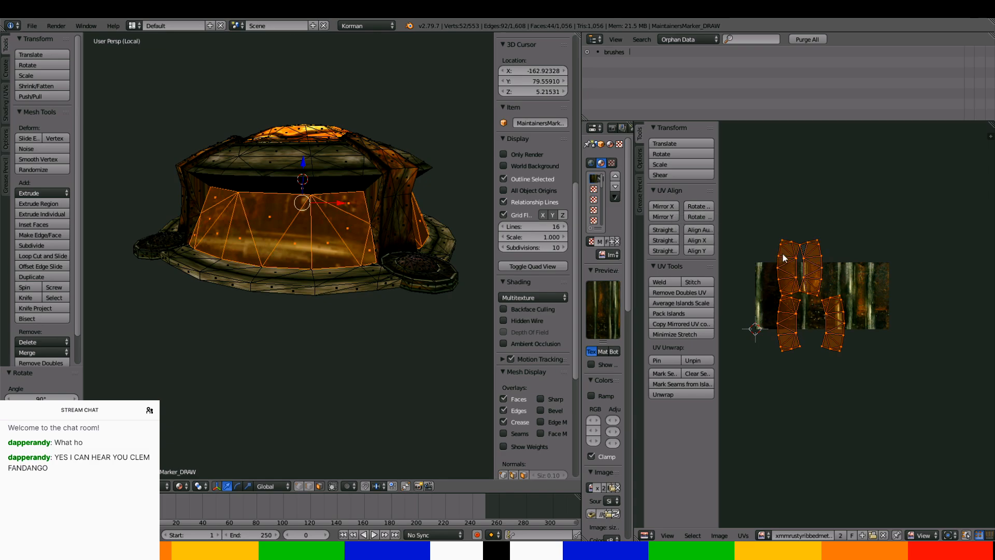
scroll(789, 296, up, 2)
right_drag(756, 308, 765, 331)
key(Escape)
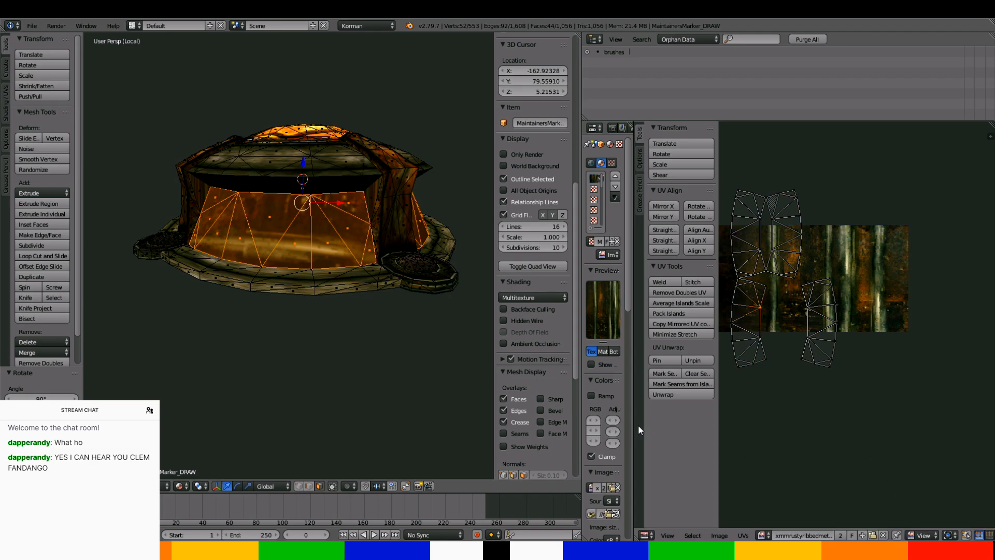
Widen the UV editor and try moving one whole lower panel island onto the texture's bright ribs
drag(634, 426, 603, 435)
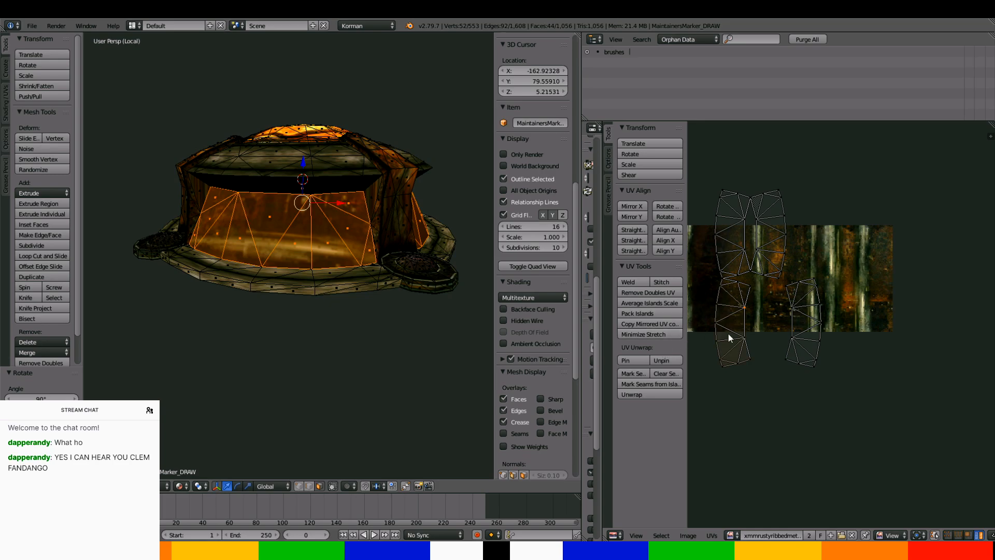
key(l)
key(g)
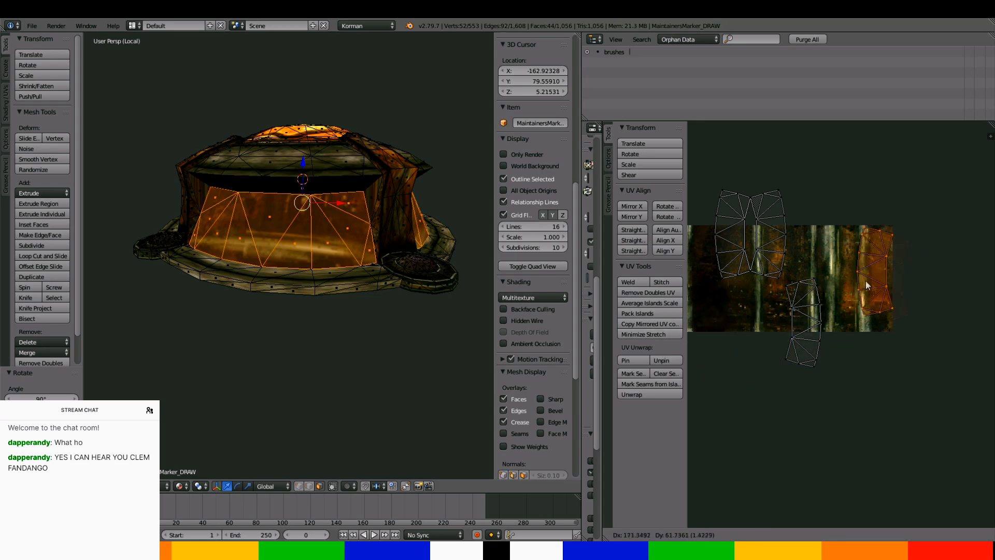
right_click(844, 287)
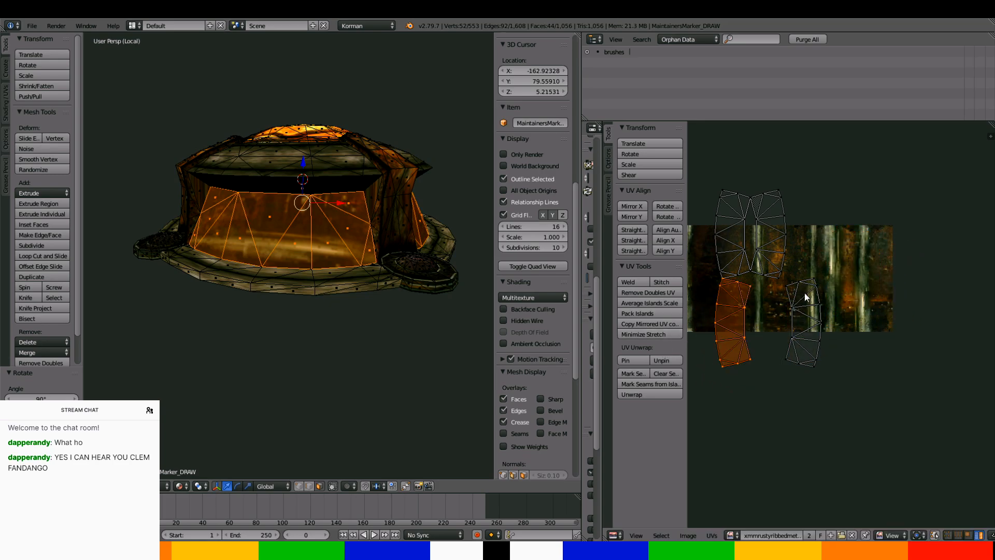
Move the two panel UV islands with matching curvature onto the texture's bright double rib, stacking one over the other
key(l)
key(g)
click(860, 252)
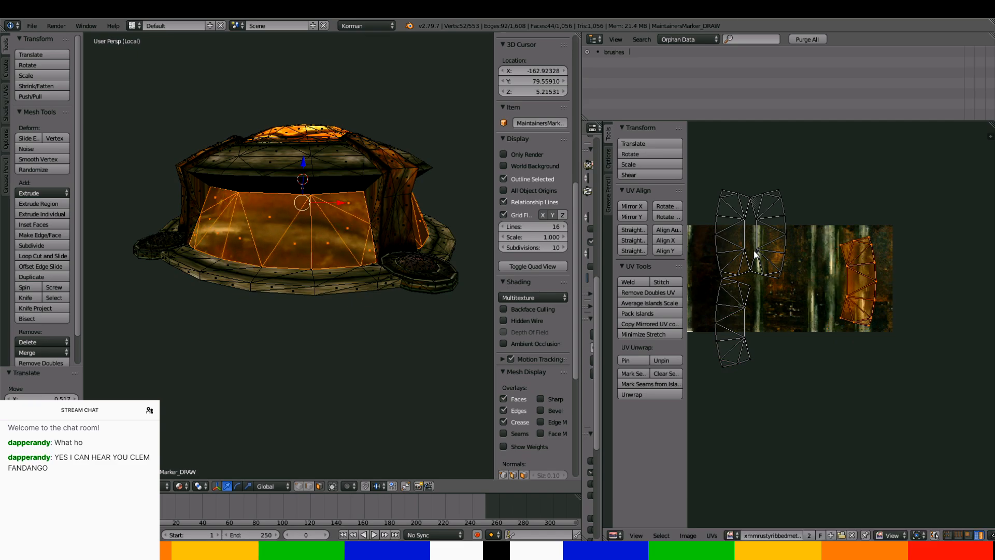
key(l)
key(g)
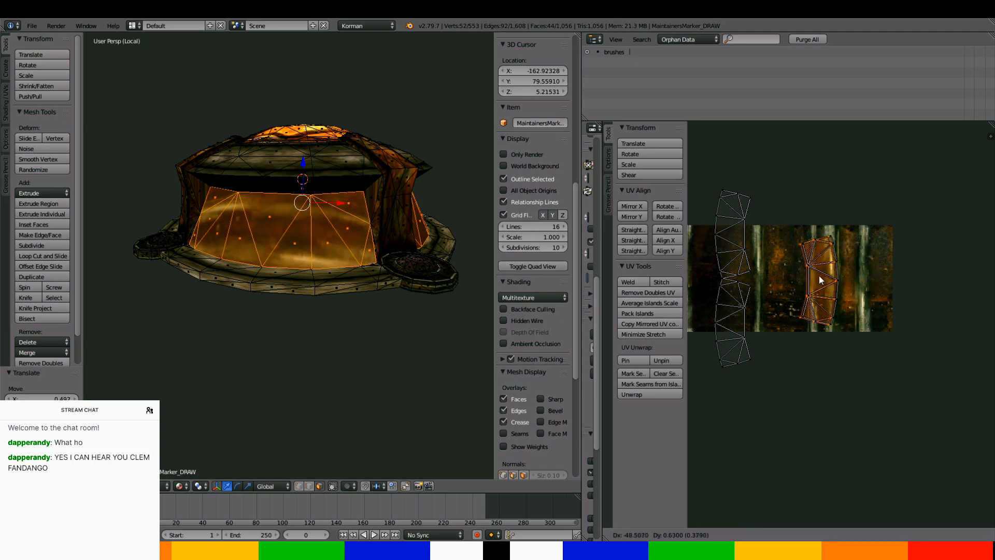
click(821, 280)
Mirror the upper remaining panel UV island on X and place it over the two stacked islands
right_click(740, 254)
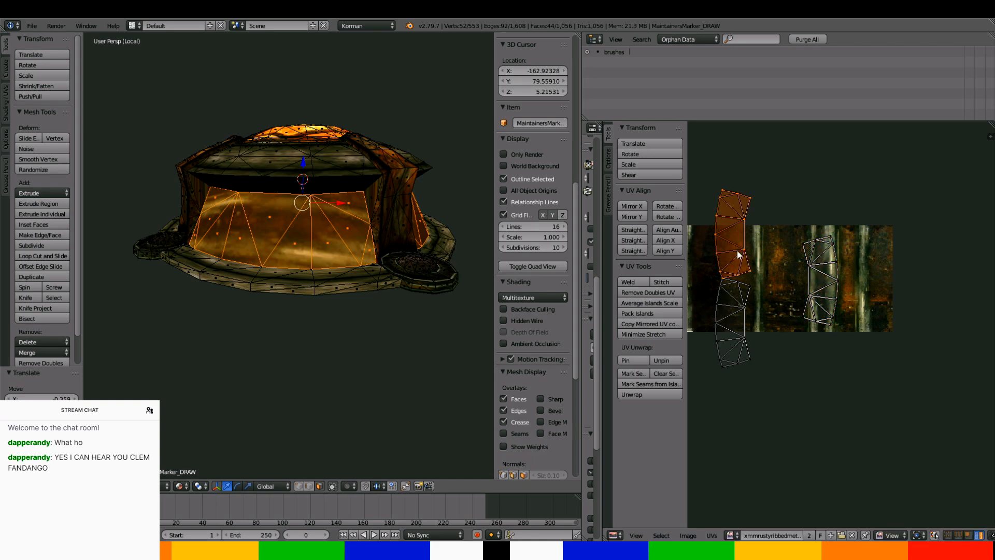
click(623, 205)
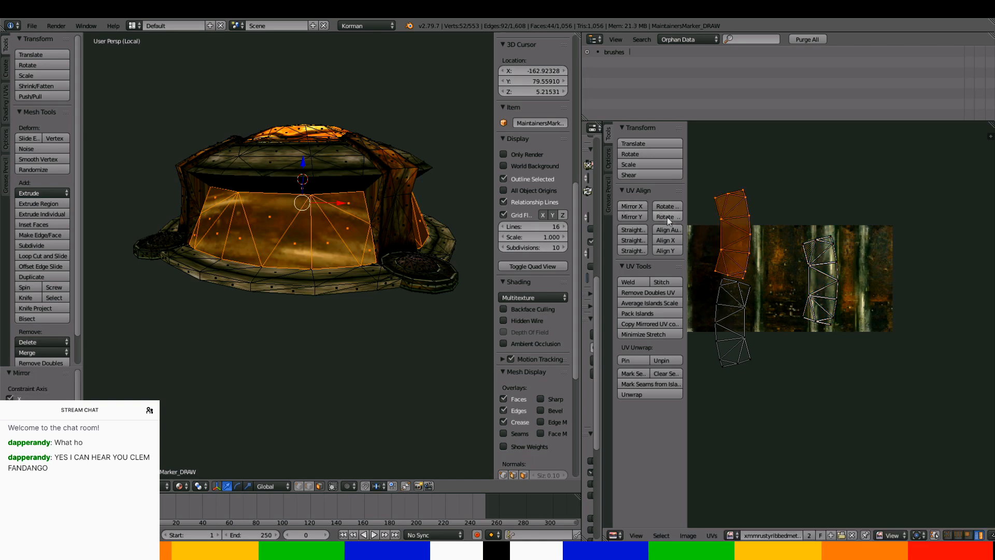
key(g)
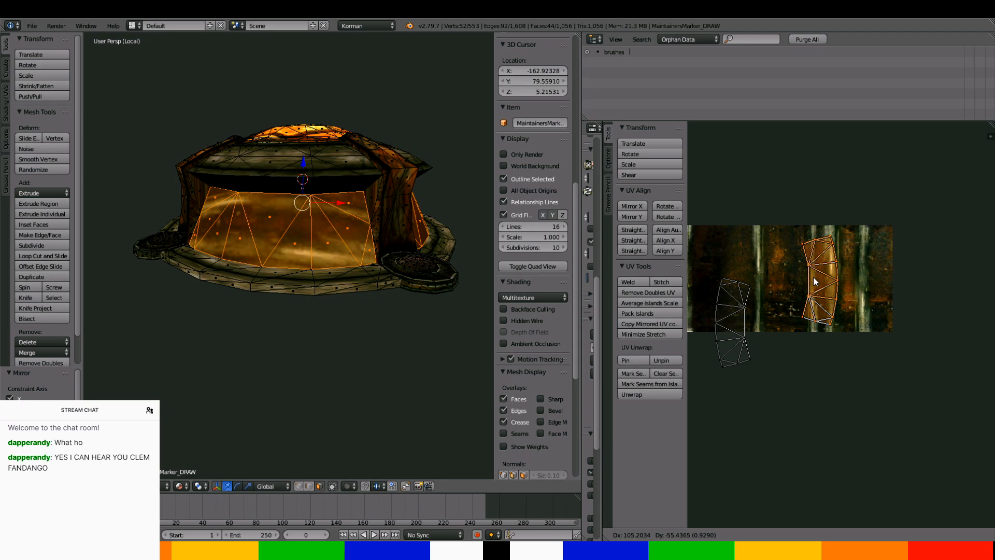
click(813, 277)
Mirror the last loose panel UV island on X and stack it over the other three on the double rib
right_click(702, 263)
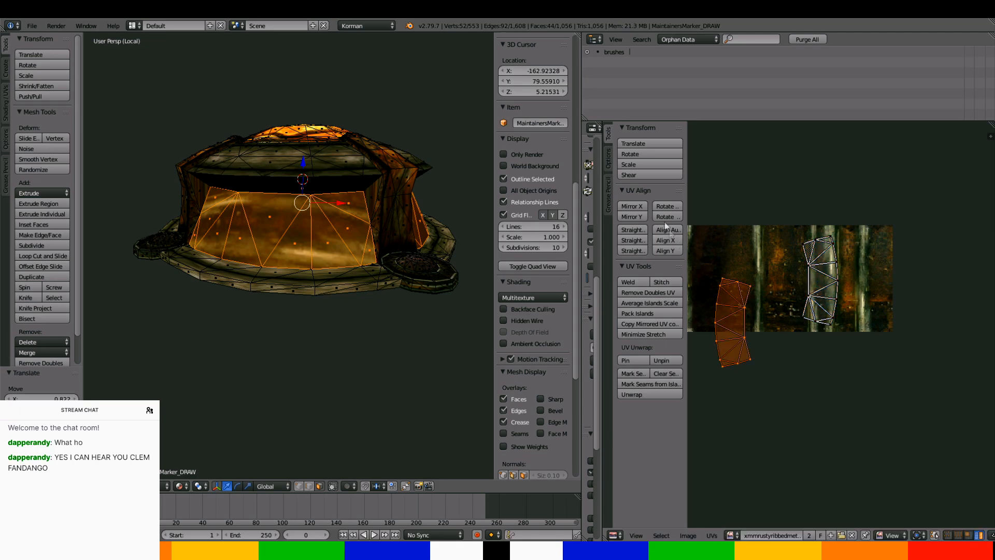
click(642, 207)
key(g)
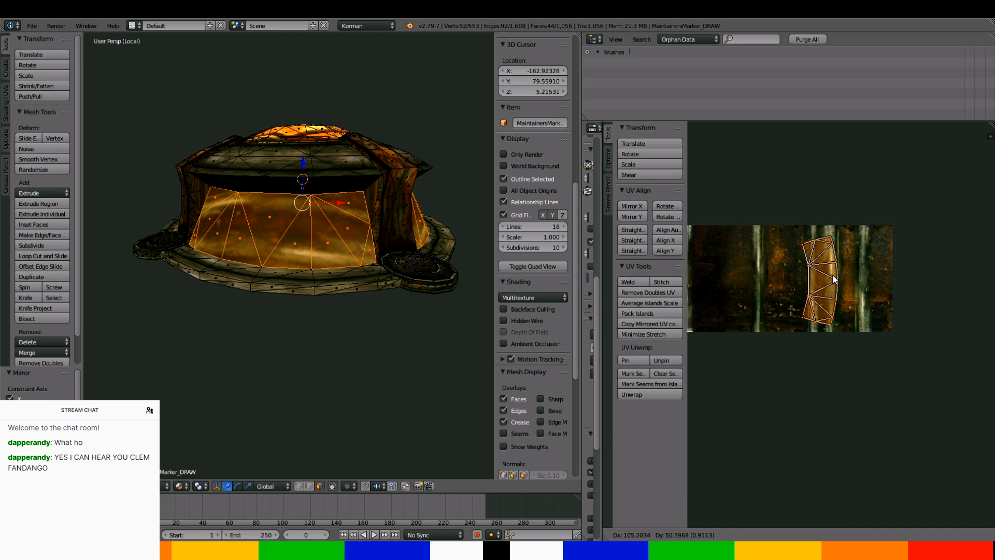
click(833, 280)
middle_drag(332, 311, 389, 310)
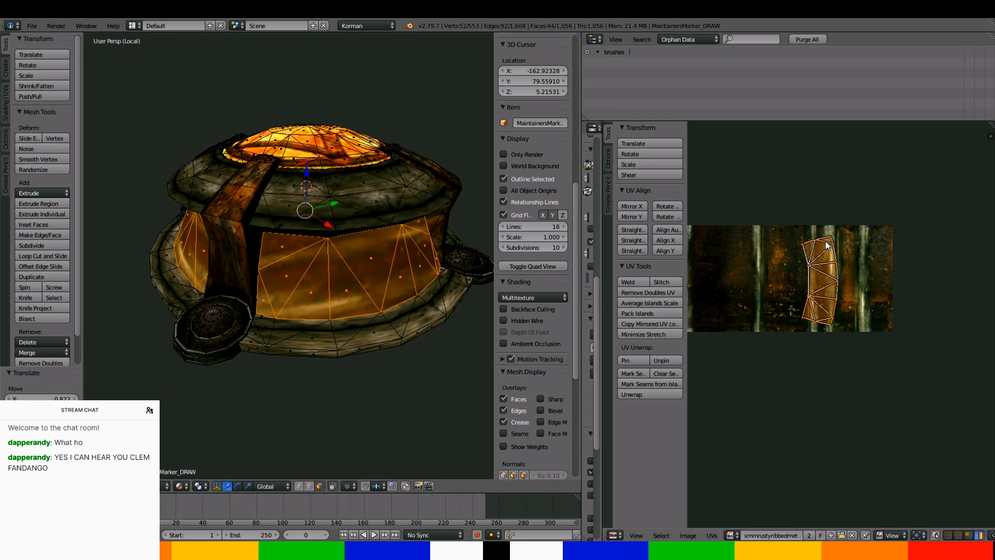
Select all the stacked panel UVs and rotate them in two 90° turns, checking the texture around the model
key(a)
key(a)
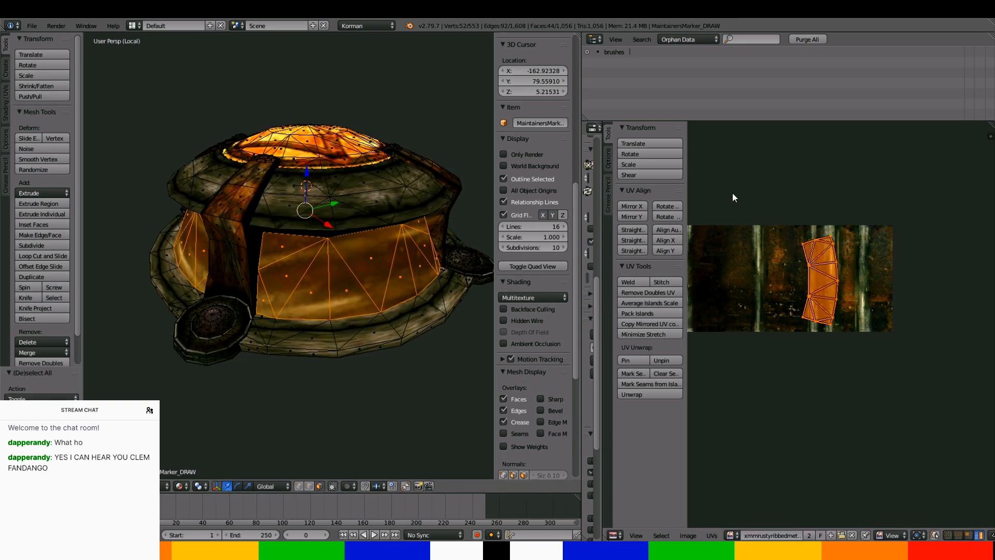
click(668, 206)
click(669, 206)
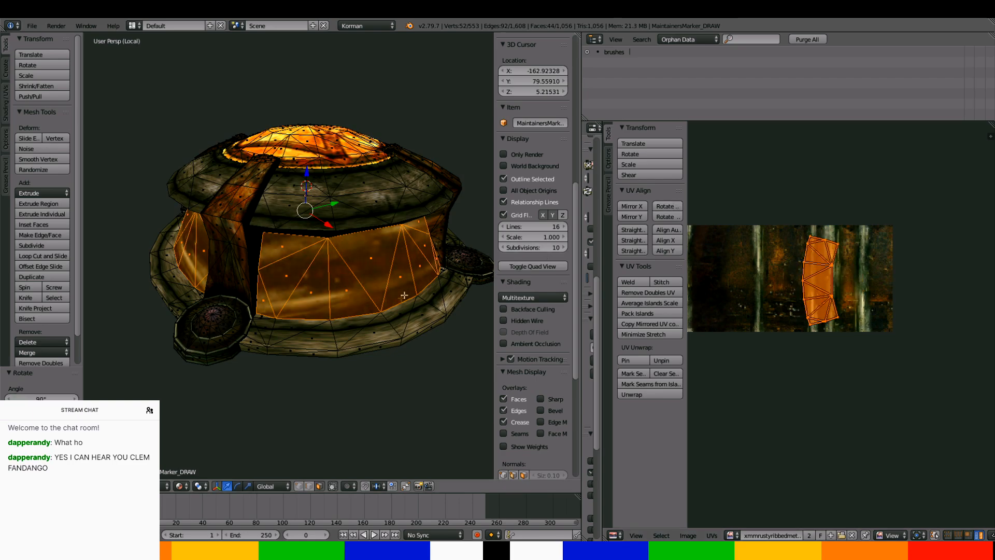
middle_drag(405, 295, 174, 288)
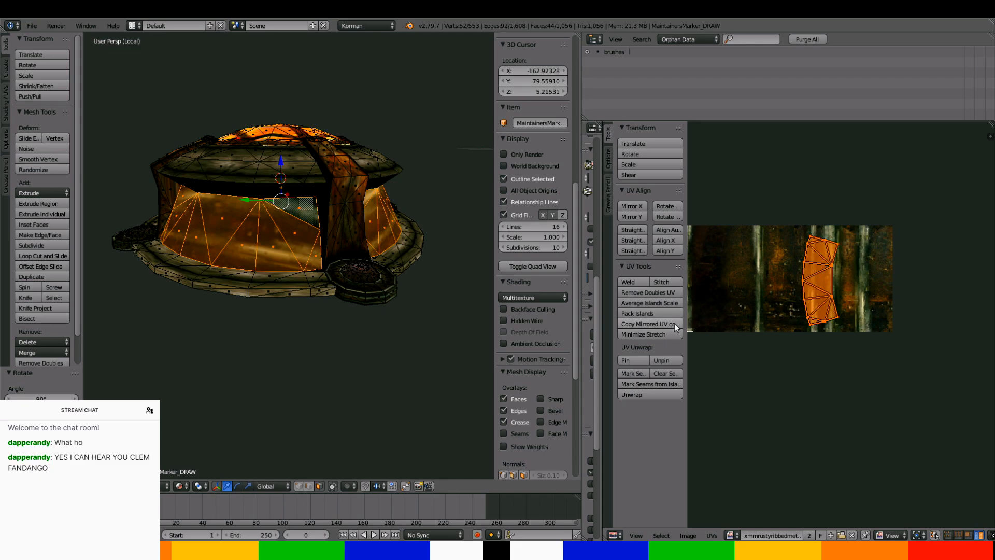
Try a Cylinder Projection on the selected body panel faces
middle_drag(783, 328, 825, 332)
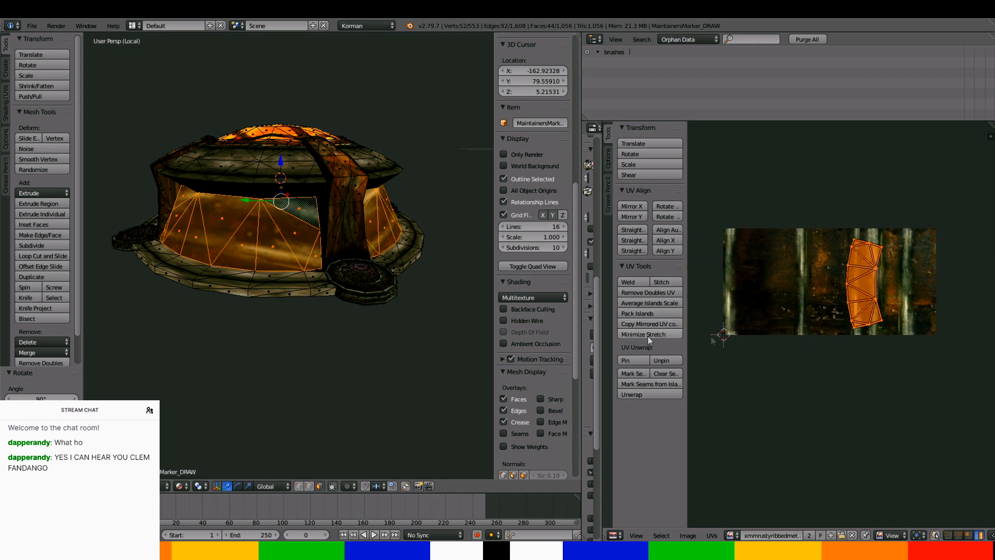
key(u)
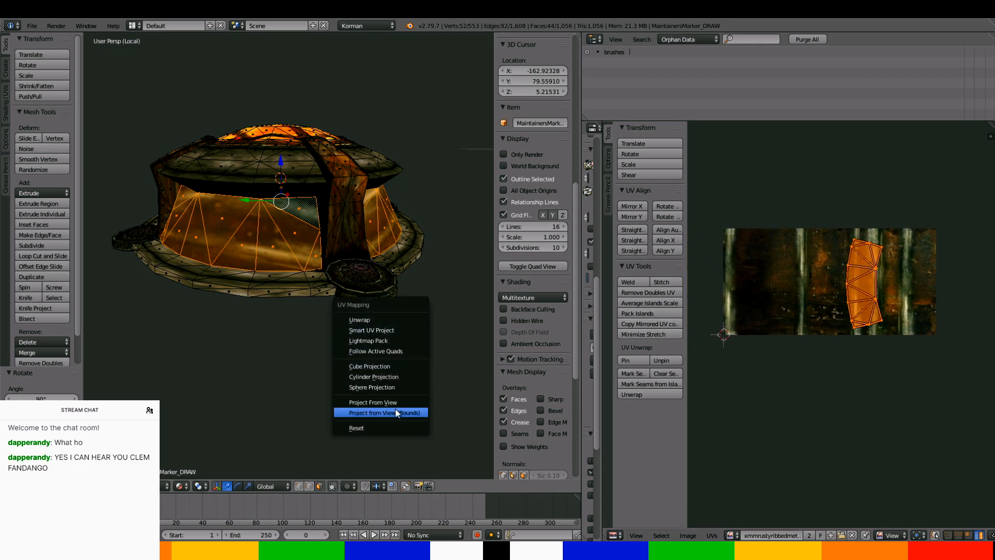
click(394, 377)
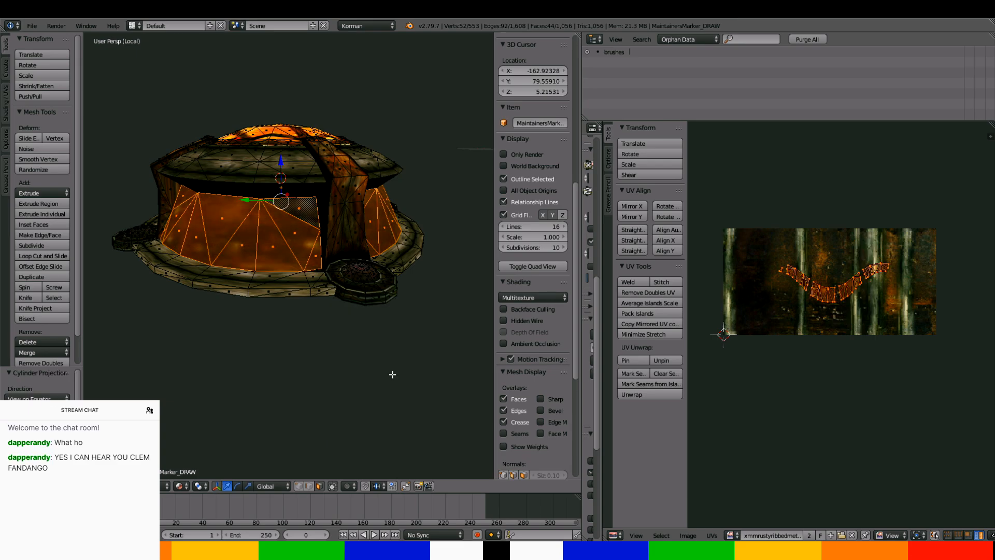
Try Smart UV Project on the body panels with angle limit 66.00, island margin 0.00 and stretching to UV bounds
key(u)
click(372, 334)
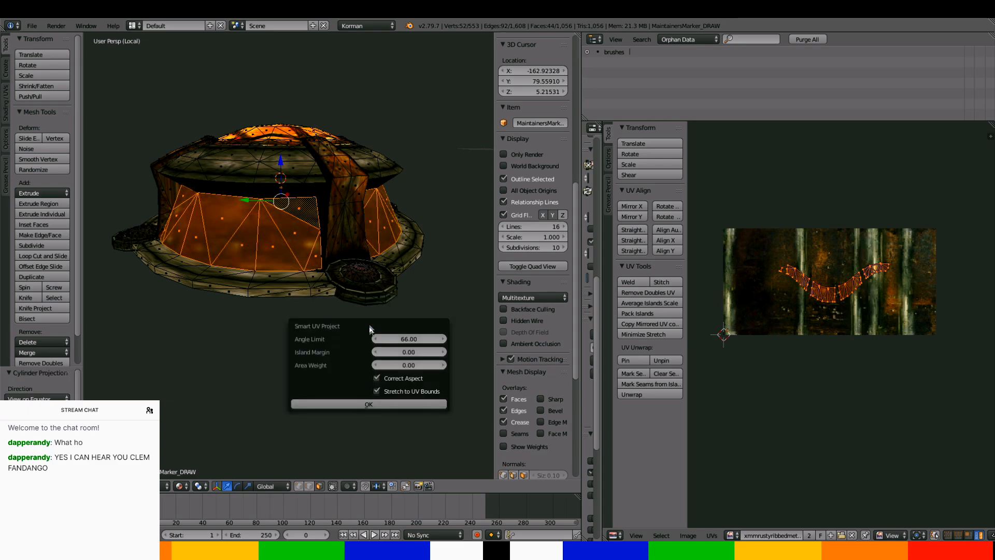
click(370, 402)
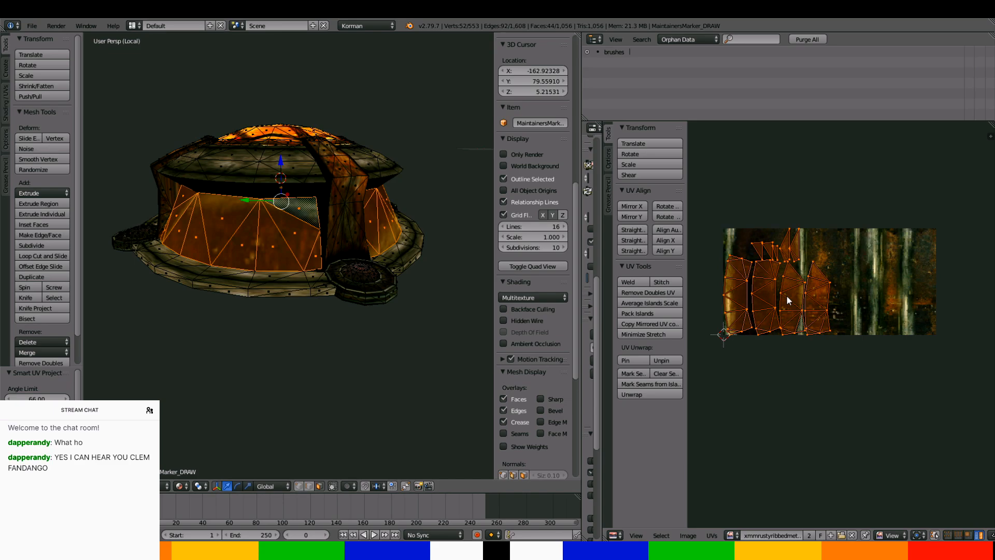
scroll(786, 296, up, 1)
middle_drag(467, 343, 424, 342)
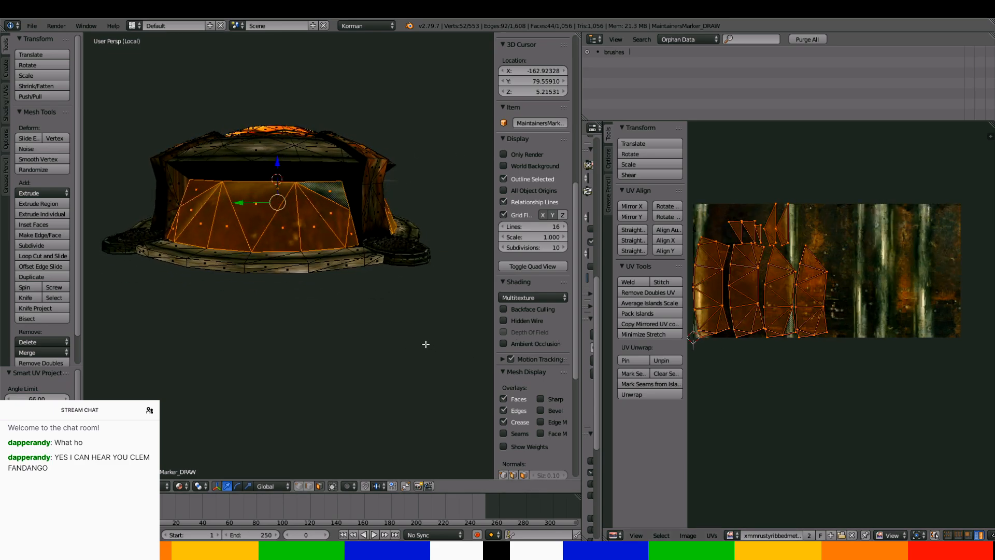
Reset the body panels' UVs and run Smart UV Project on them again
key(u)
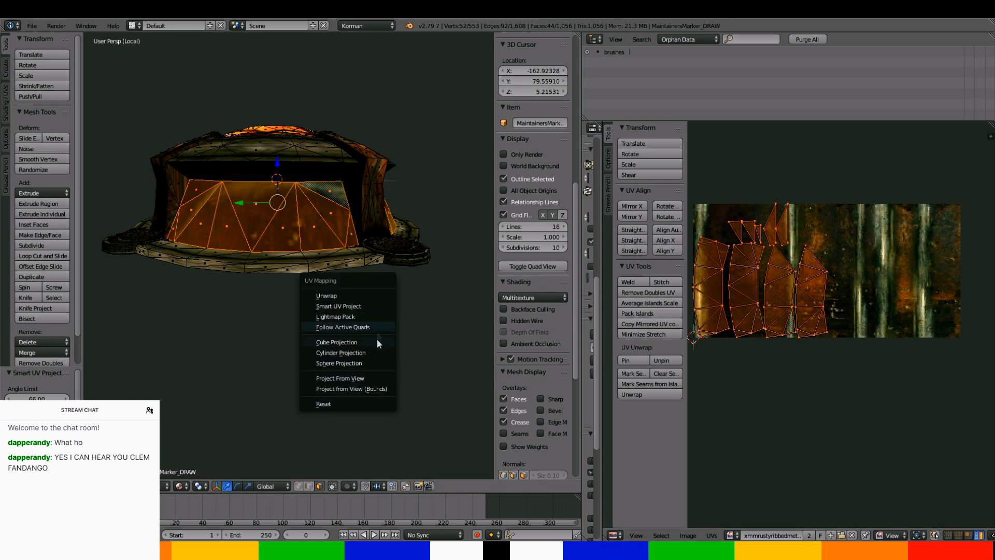
click(375, 402)
key(u)
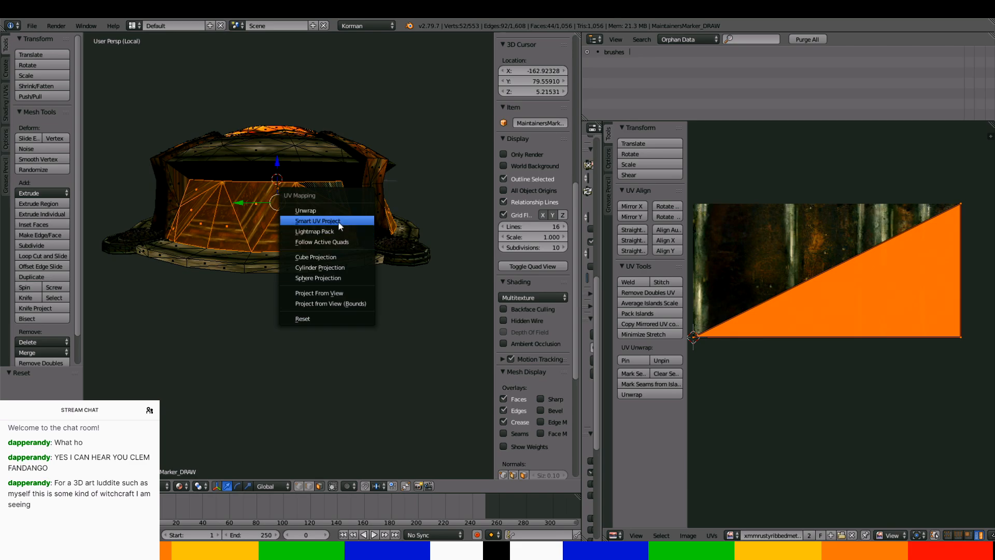
click(338, 221)
click(350, 298)
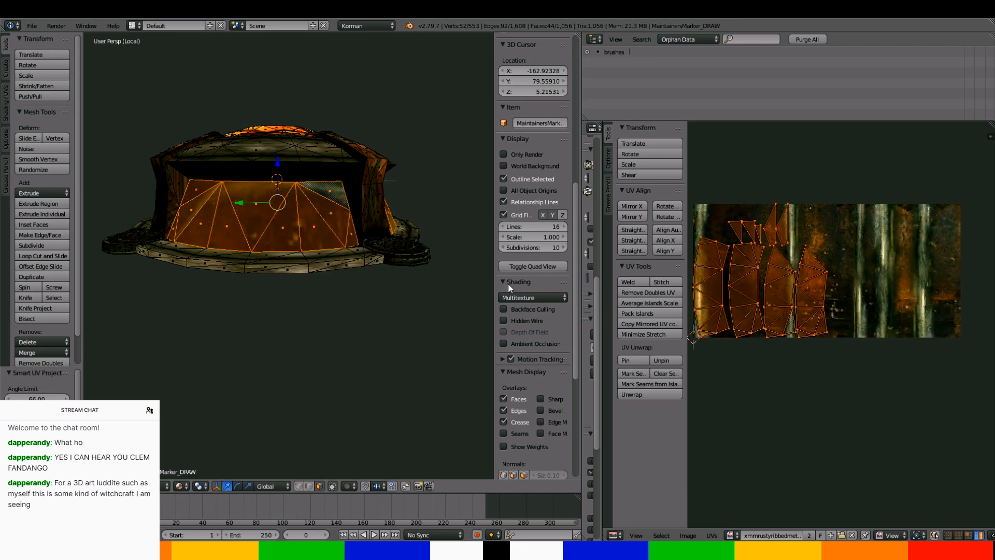
middle_drag(324, 411, 301, 415)
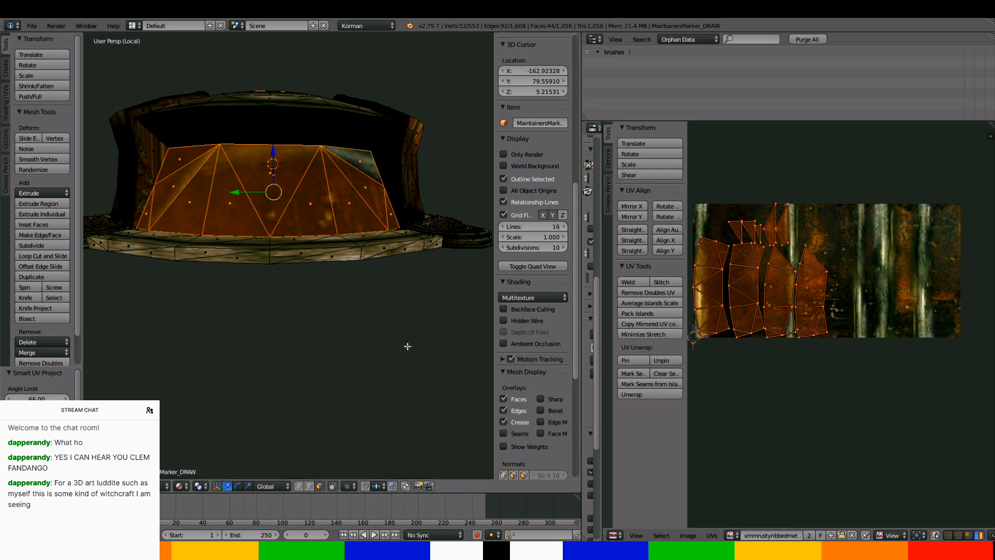
Undo the recent projections, island moves, rotations and unwraps until the panels' earlier long, narrow UV strips are restored
key(ctrl+z)
key(ctrl+z)
key(ctrl+z)
key(ctrl+z)
key(ctrl+z)
key(ctrl+z)
key(ctrl+z)
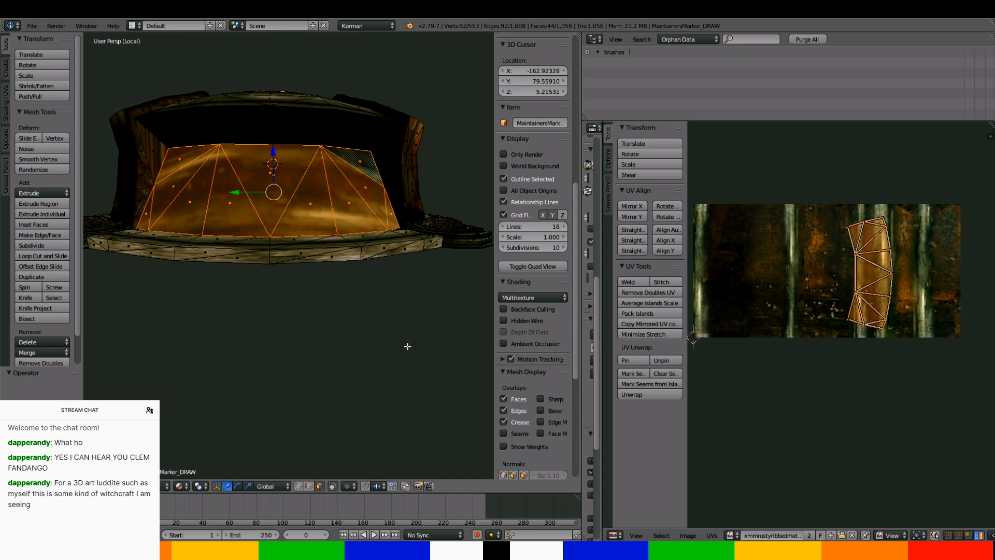
key(ctrl+z)
key(ctrl+z)
key(ctrl+z)
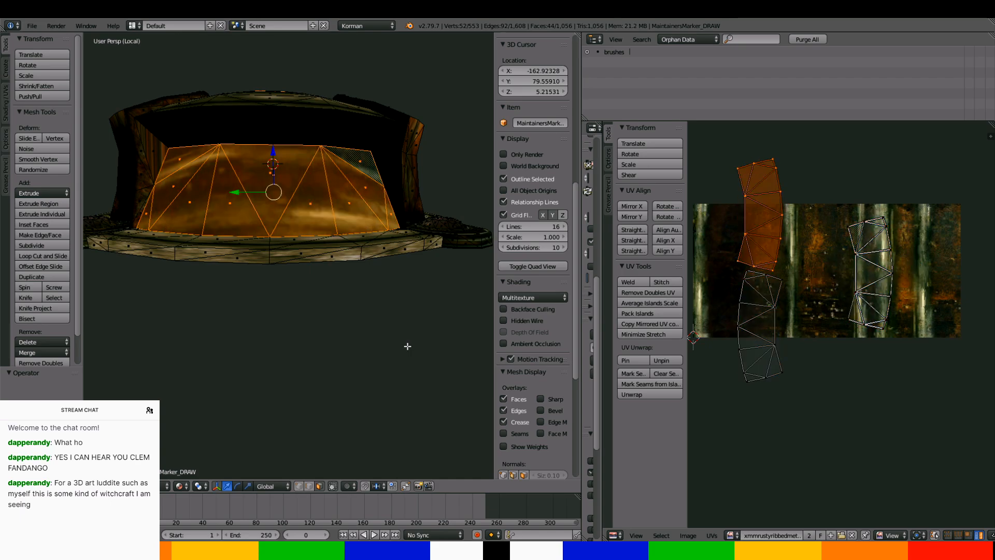
key(ctrl+z)
key(ctrl+z)
key(ctrl+z)
key(ctrl+z)
key(ctrl+z)
key(ctrl+z)
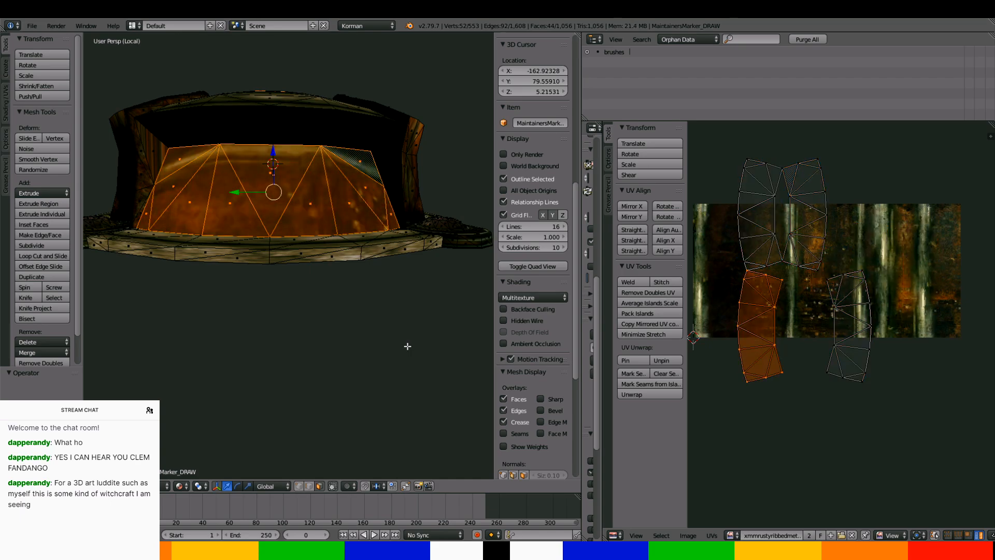
key(ctrl+z)
key(ctrl+z)
key(ctrl+z)
key(ctrl+z)
key(ctrl+z)
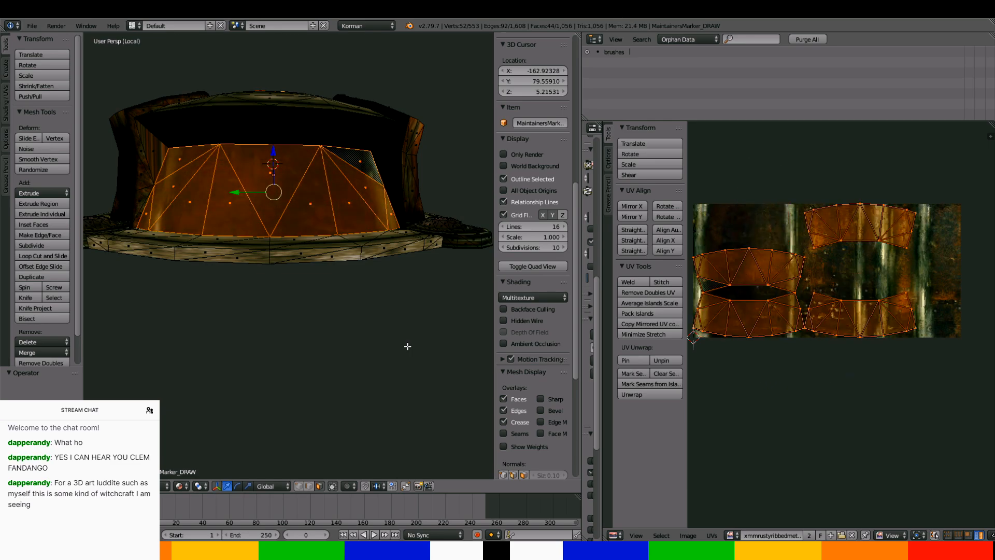
key(ctrl+z)
Move two of the panels' long UV strips onto the ribbed metal texture so that they overlap
scroll(924, 338, down, 10)
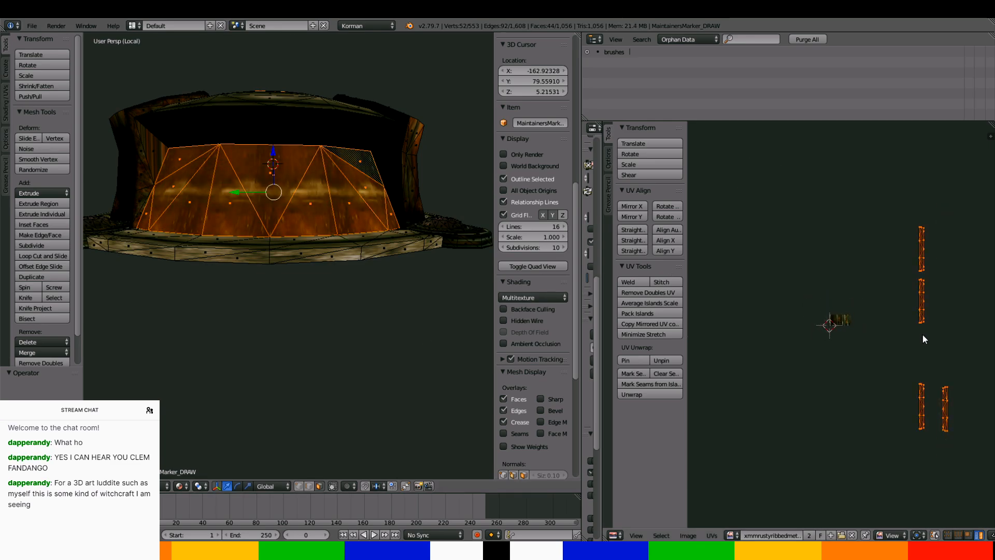
scroll(864, 338, up, 3)
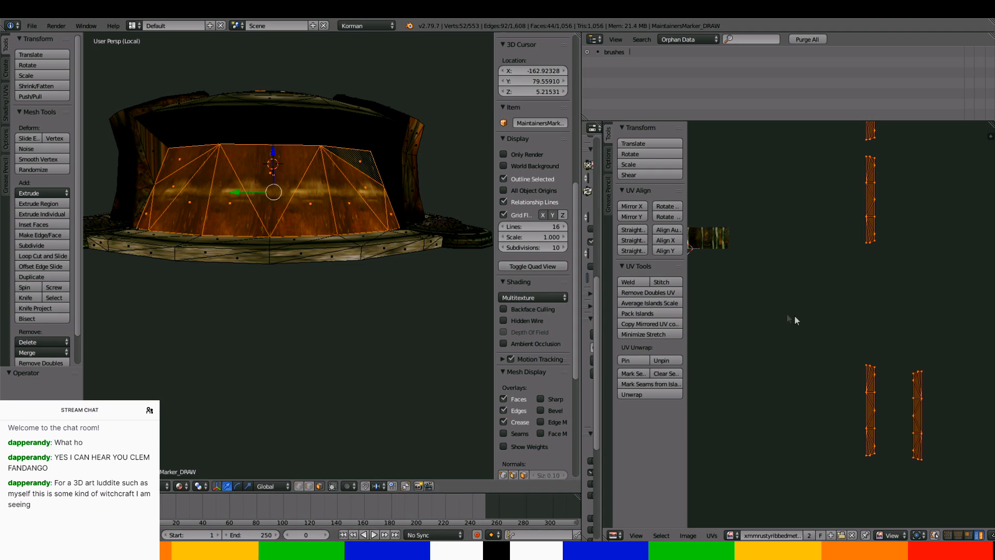
scroll(848, 366, up, 1)
middle_drag(910, 478, 962, 489)
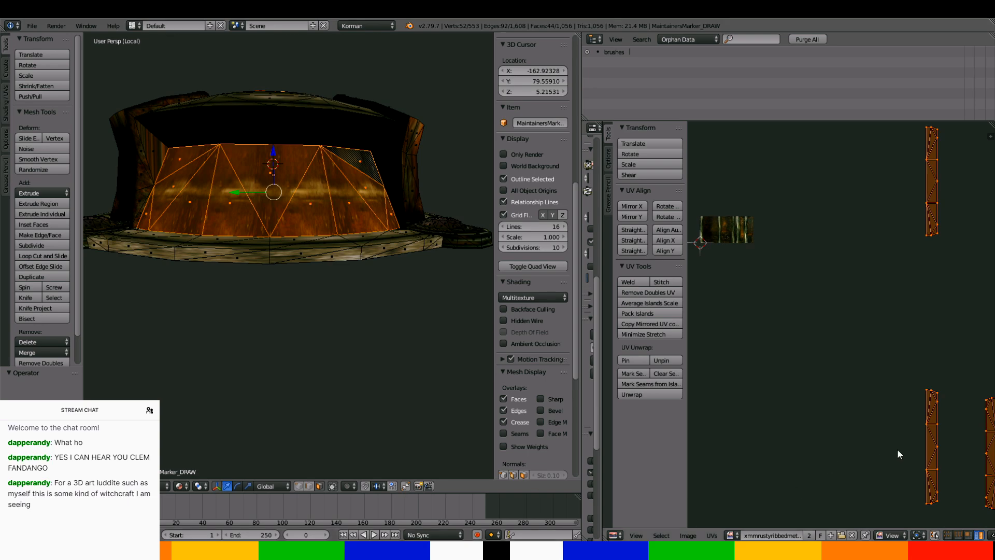
scroll(959, 461, up, 3)
scroll(955, 444, down, 3)
right_click(933, 423)
key(g)
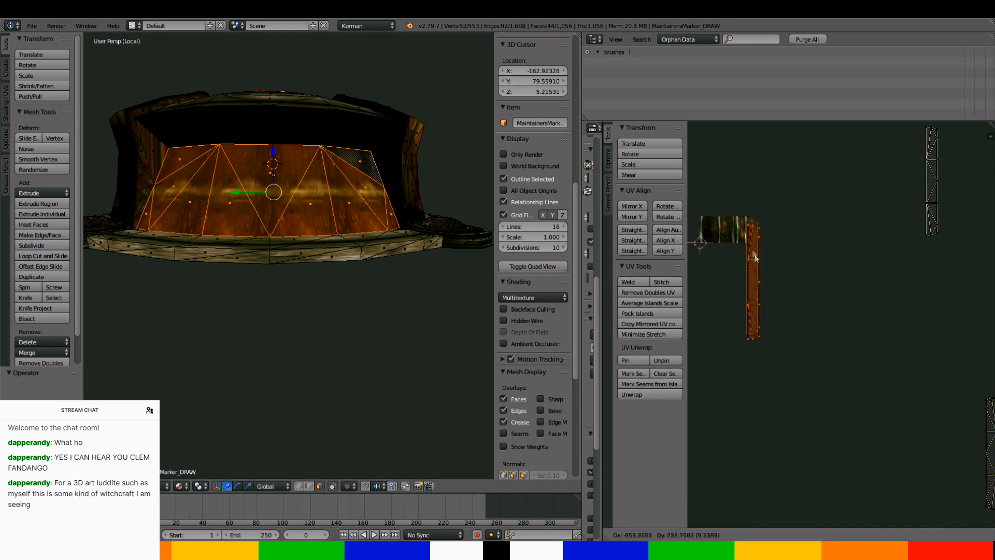
click(746, 240)
right_click(932, 182)
key(g)
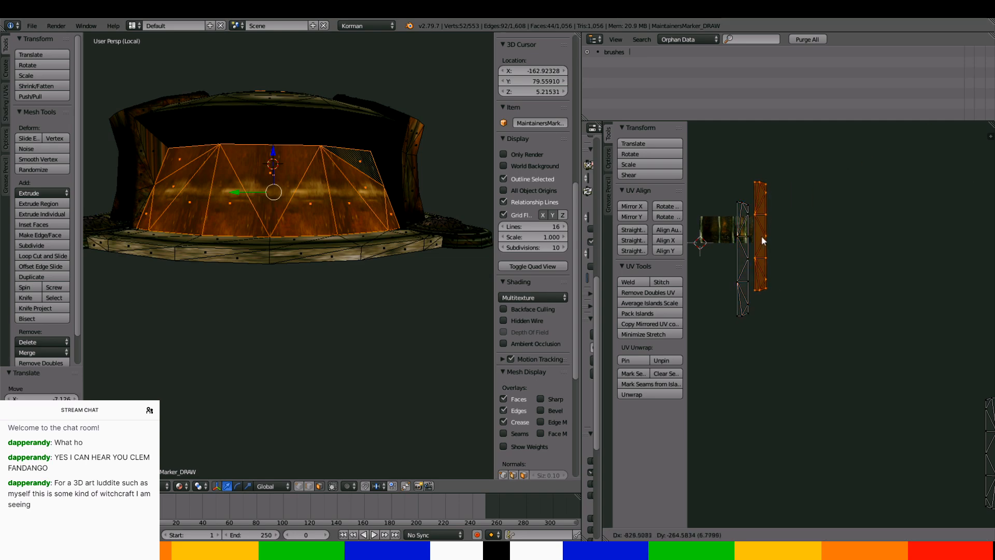
click(744, 258)
Move the two remaining distant UV strips next to the strips already lying on the texture
middle_drag(973, 440, 914, 437)
right_click(936, 439)
key(g)
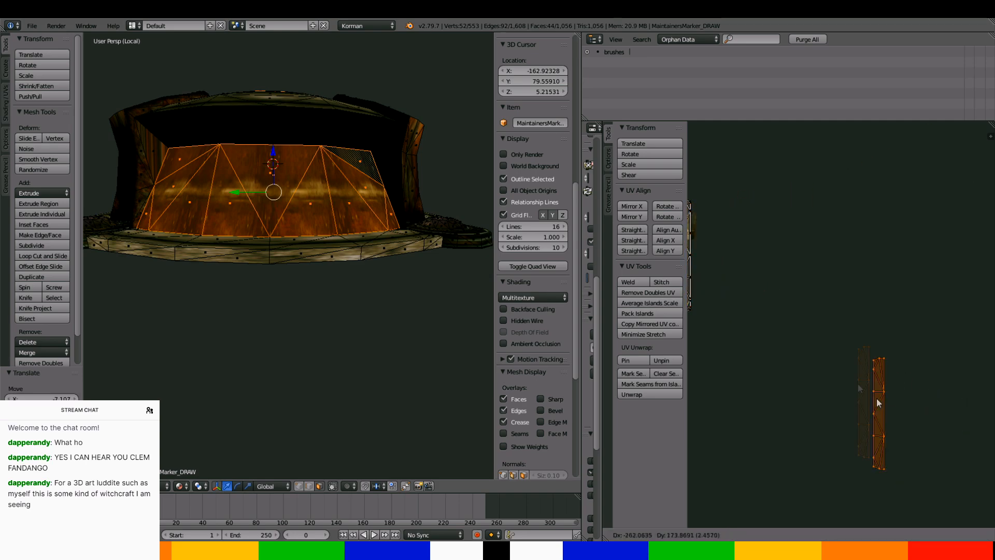
click(715, 230)
scroll(897, 396, down, 5)
right_click(854, 233)
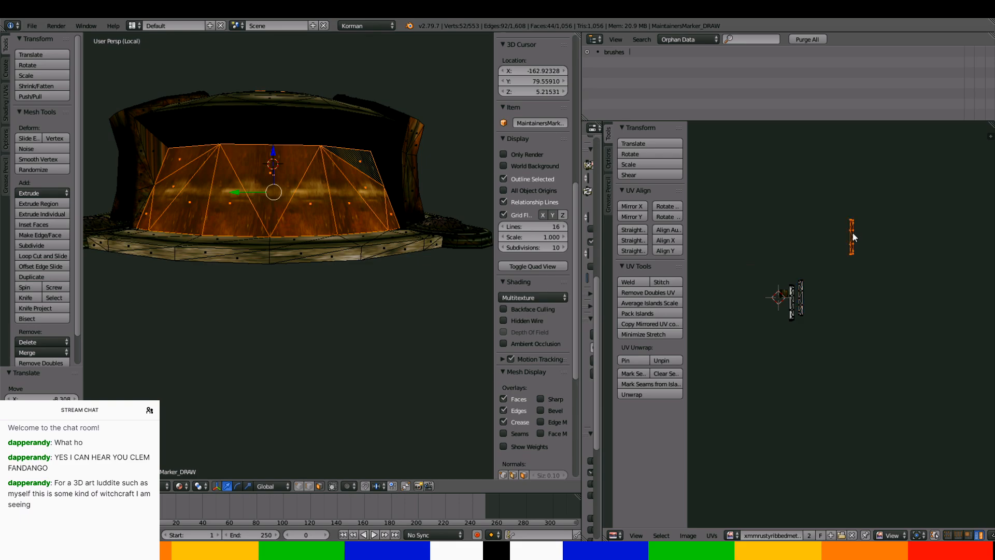
key(g)
click(802, 299)
Shift one of the two overlapping UV strips so its outline lines up with the strip beneath it
scroll(803, 303, up, 5)
middle_drag(803, 303, 789, 517)
scroll(788, 440, up, 4)
scroll(804, 282, up, 4)
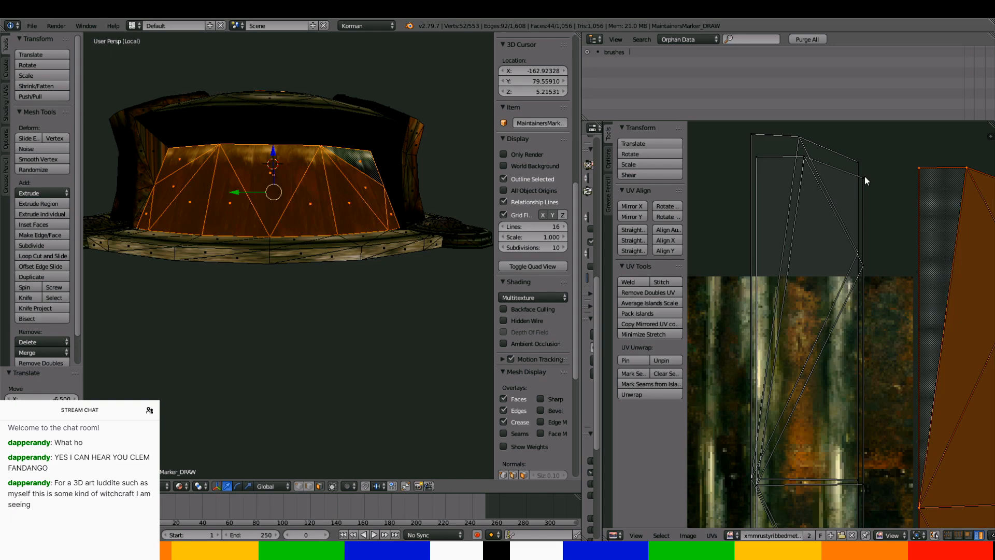
right_click(865, 178)
key(g)
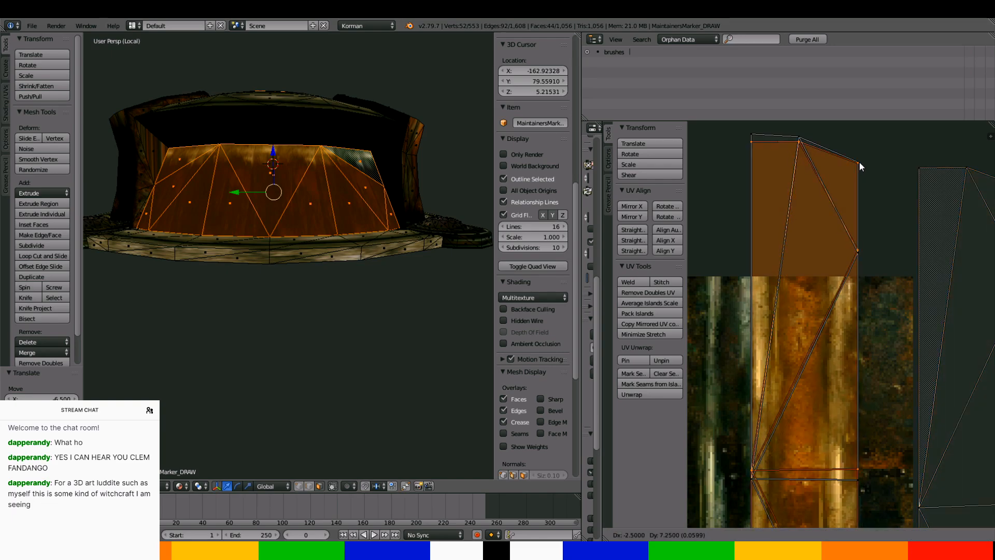
click(860, 163)
Try mirroring the selected UV strip in Y and X against the strip beneath it
click(635, 215)
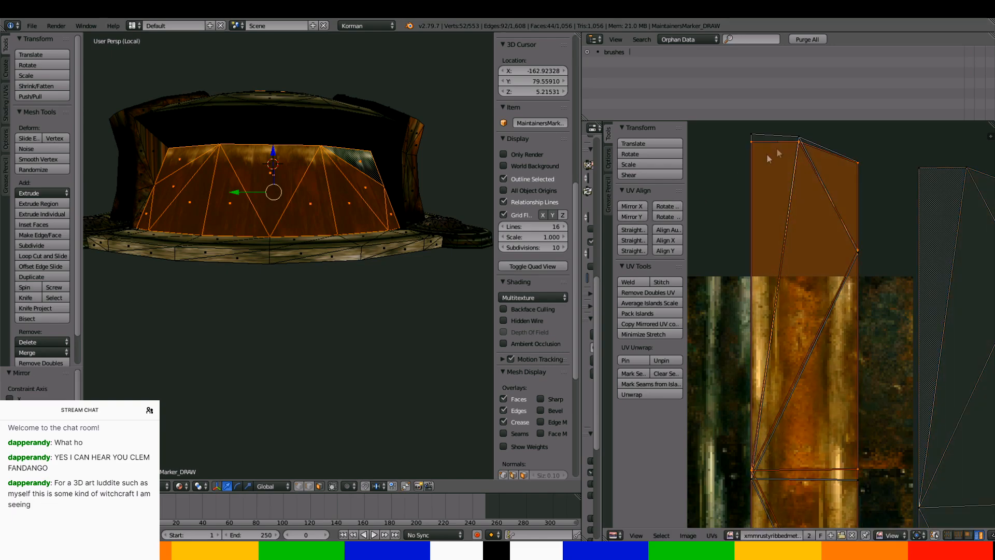
click(633, 207)
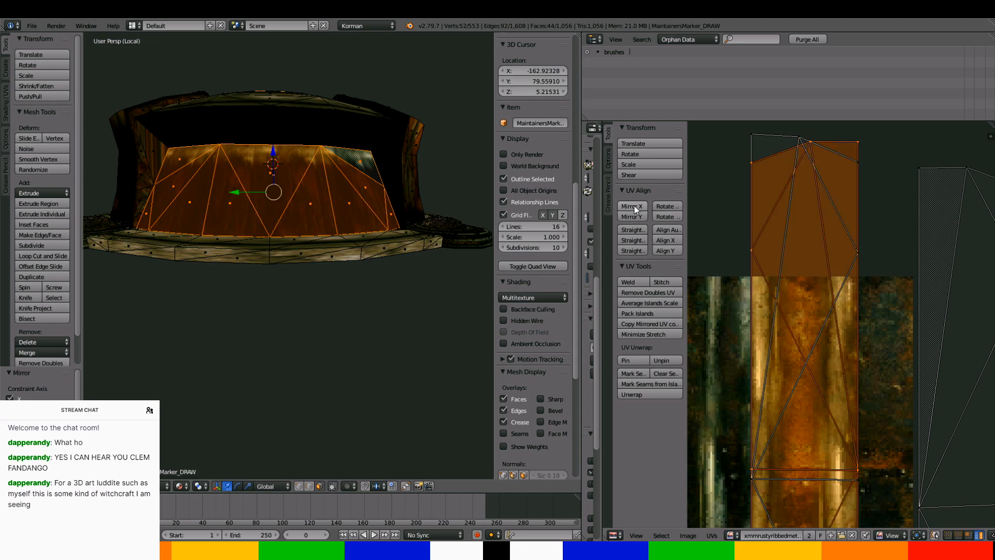
click(635, 207)
click(637, 209)
click(637, 210)
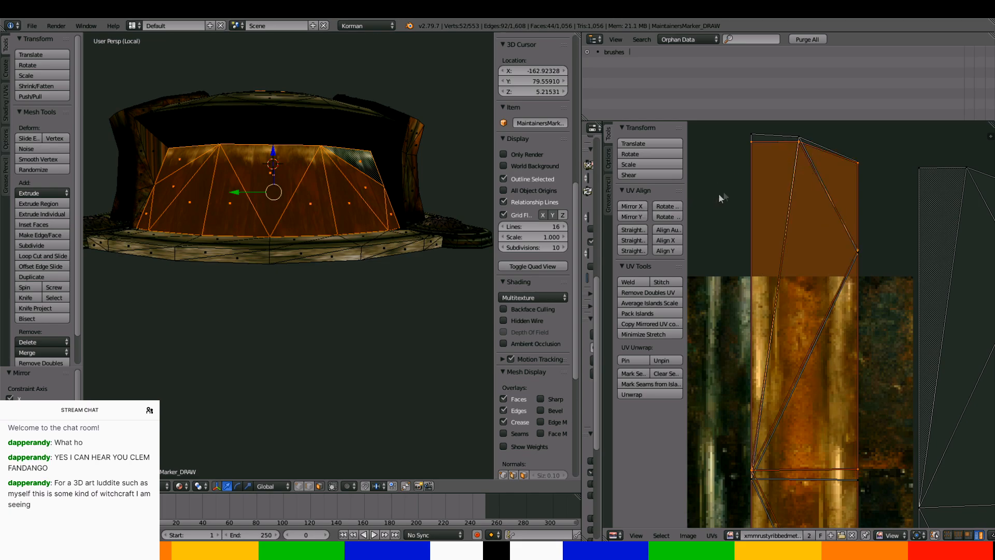
Nudge the selected strip into closer alignment and move the third UV strip on top of the stack
key(g)
click(797, 155)
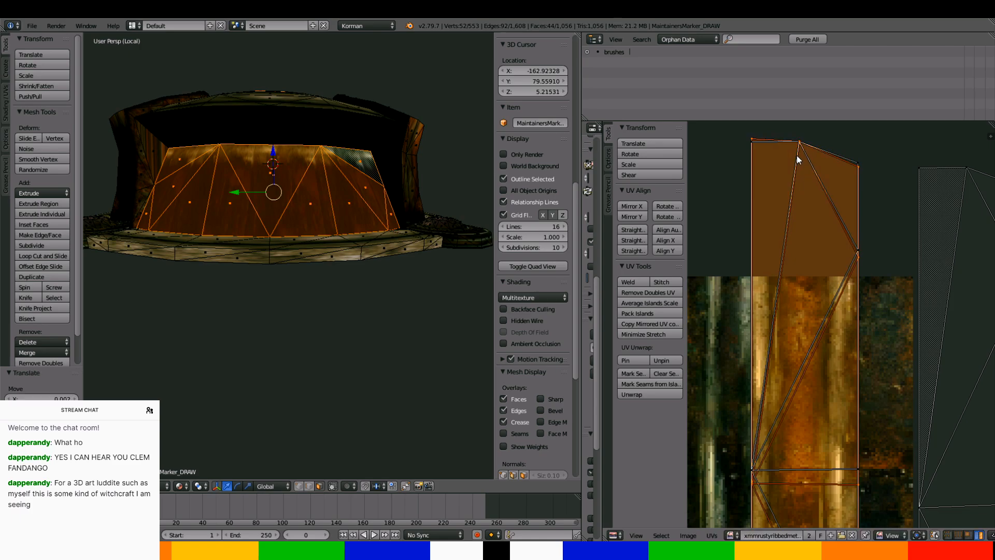
right_click(931, 210)
key(g)
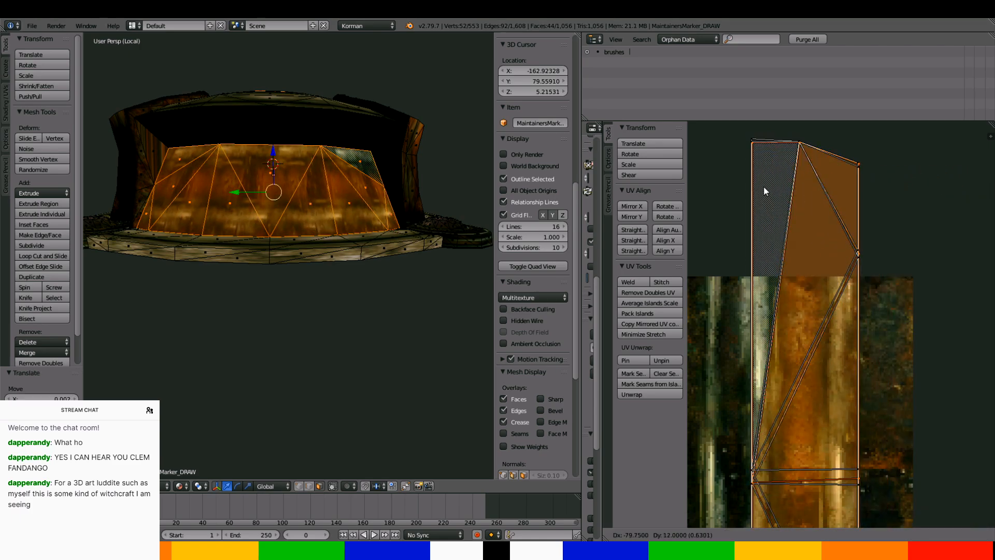
click(763, 185)
Mirror the last separate UV strip in X and place it over the other three strips
scroll(963, 309, down, 3)
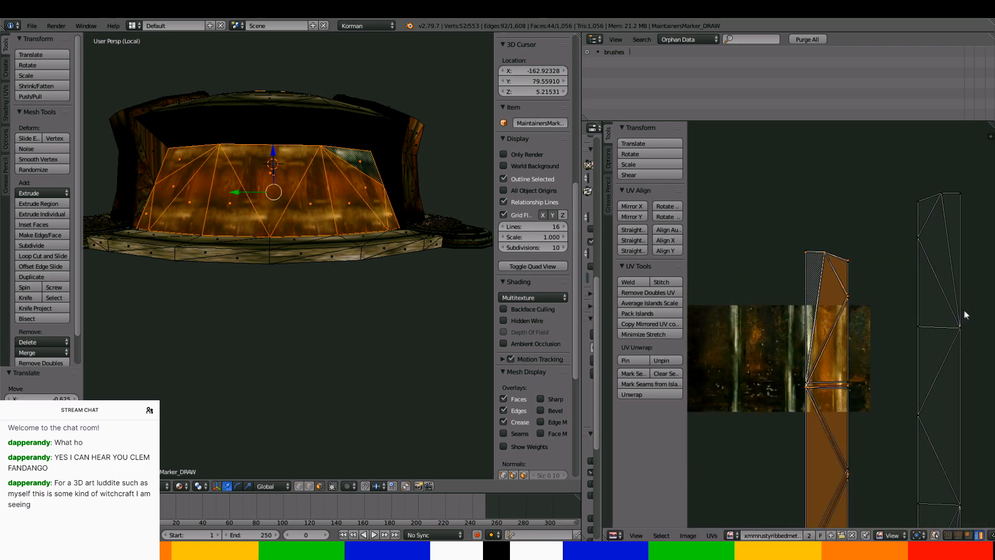
right_click(914, 279)
click(633, 206)
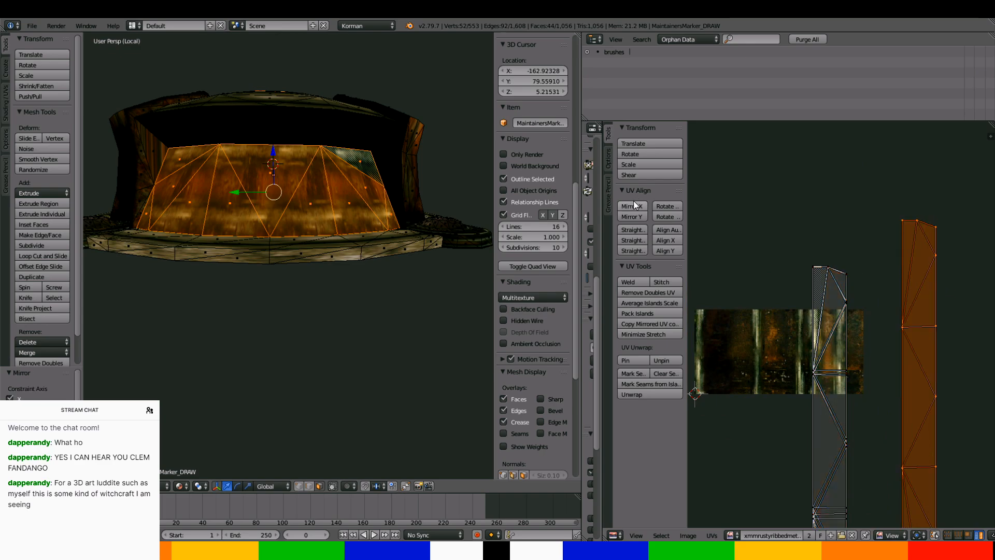
scroll(950, 283, up, 3)
key(g)
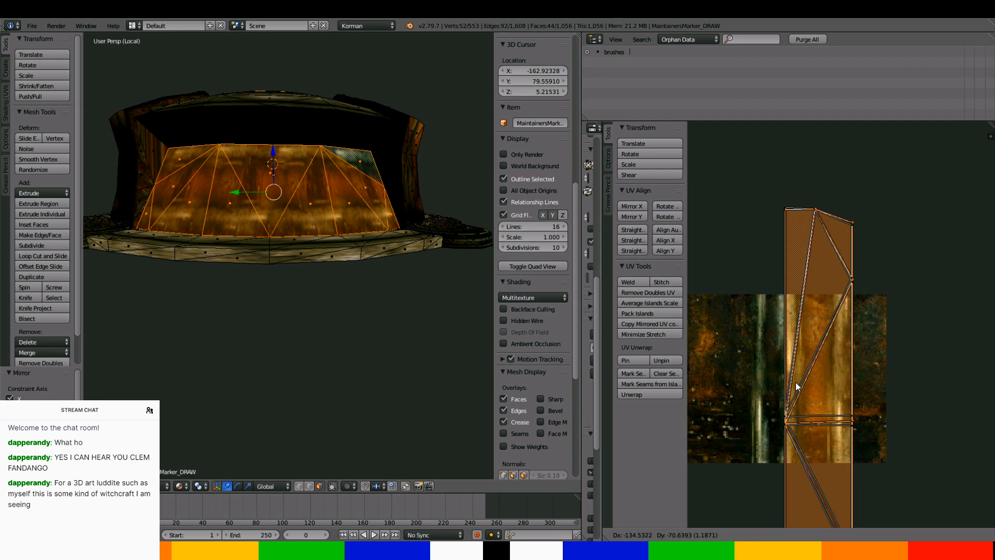
click(796, 382)
Select all the stacked UV strips and scale them along X to about 0.86
scroll(328, 327, up, 3)
middle_drag(378, 309, 279, 326)
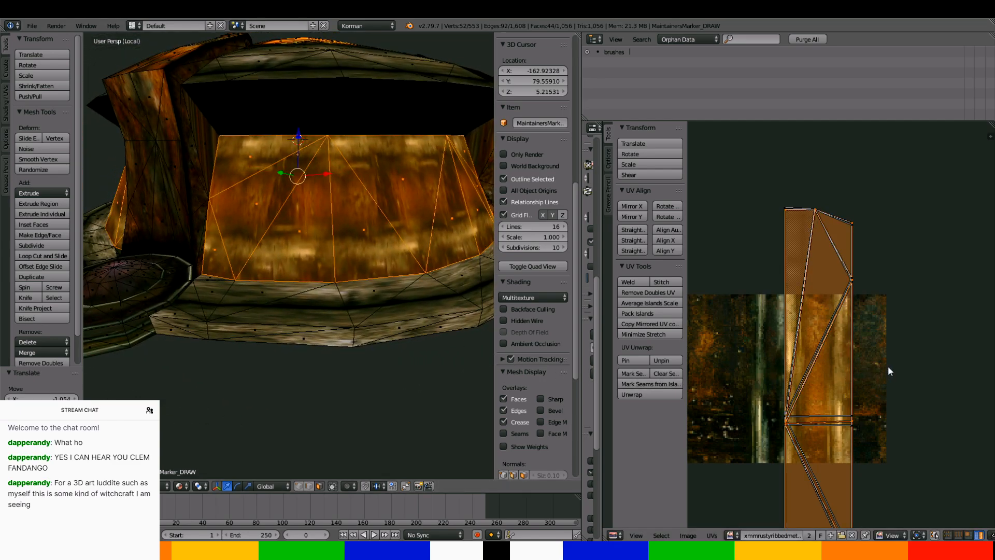
key(a)
key(a)
key(s)
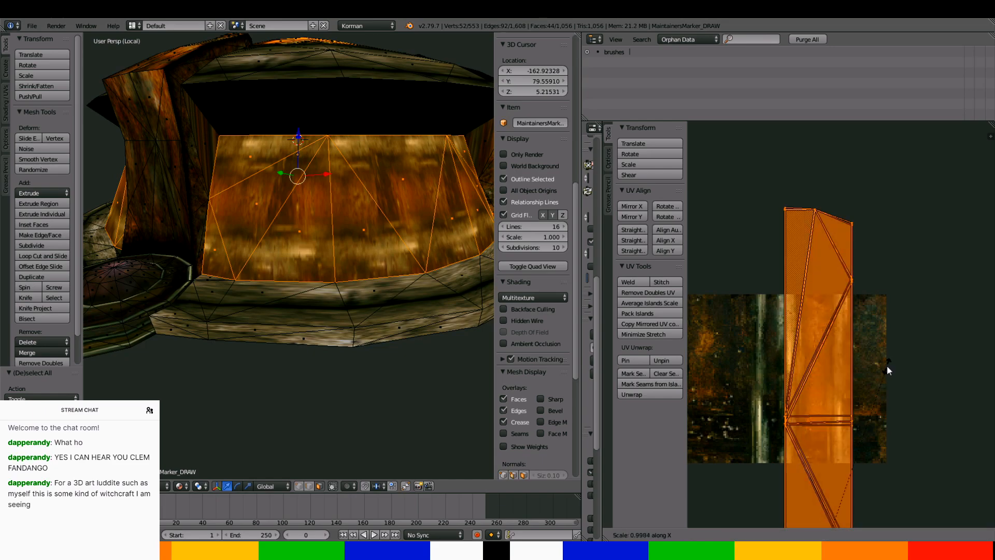
key(x)
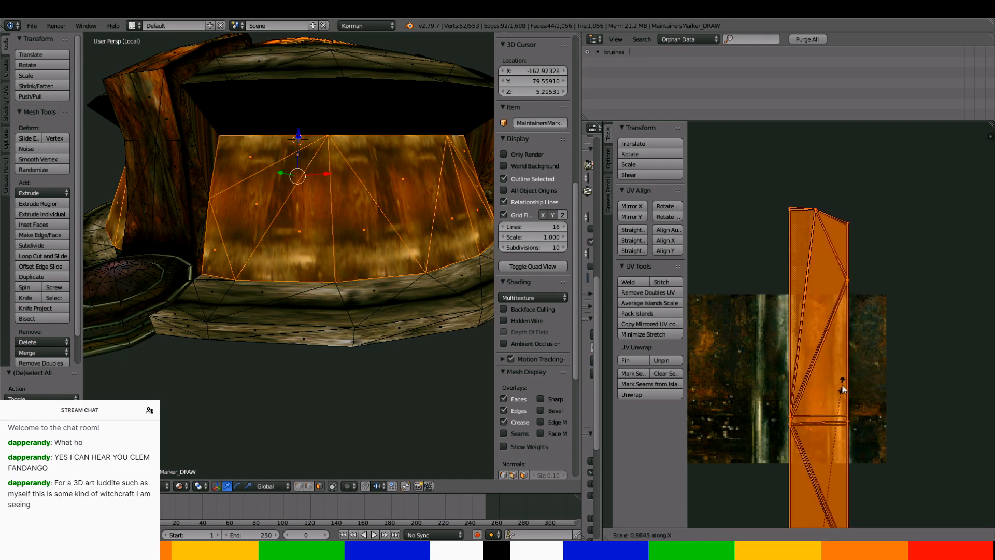
click(845, 383)
Leave mesh editing and set the m_31 material's diffuse colour to white with a blue value of 1
key(Tab)
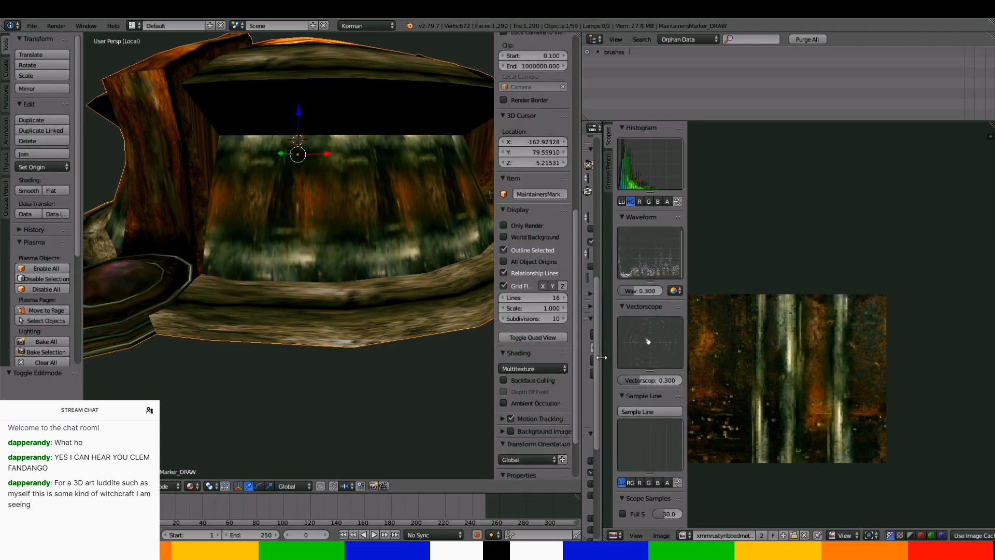
drag(601, 356, 762, 356)
click(695, 128)
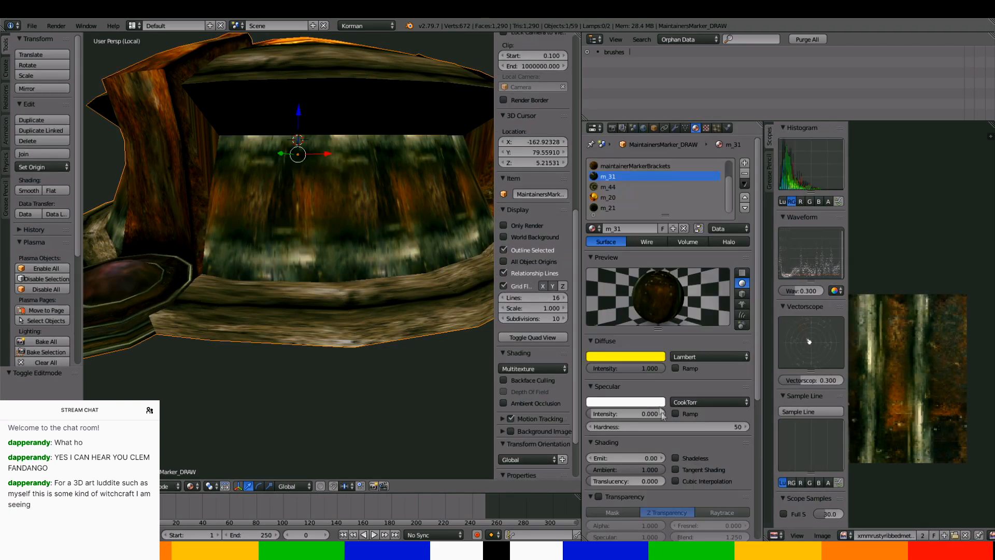
click(642, 362)
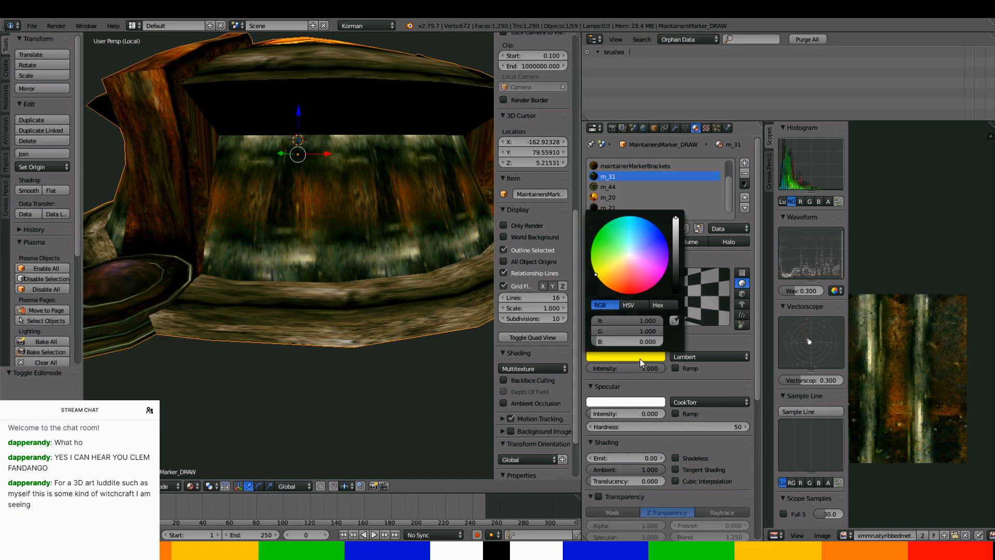
click(637, 341)
text(0.01)
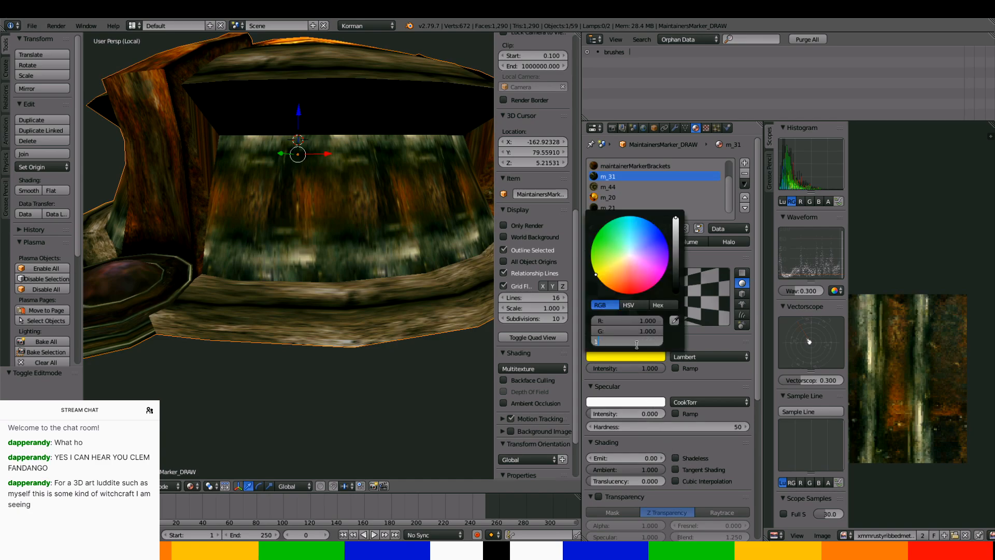
key(Return)
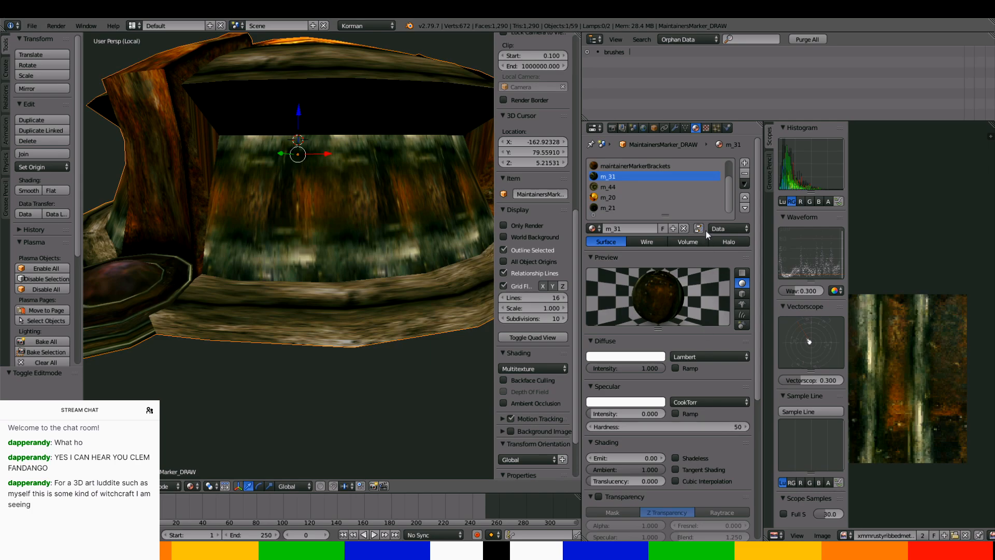
Pick a lower rim face and turn off Shadeless on its m_44 material, then check a ribbed panel face's material
key(Tab)
right_click(446, 291)
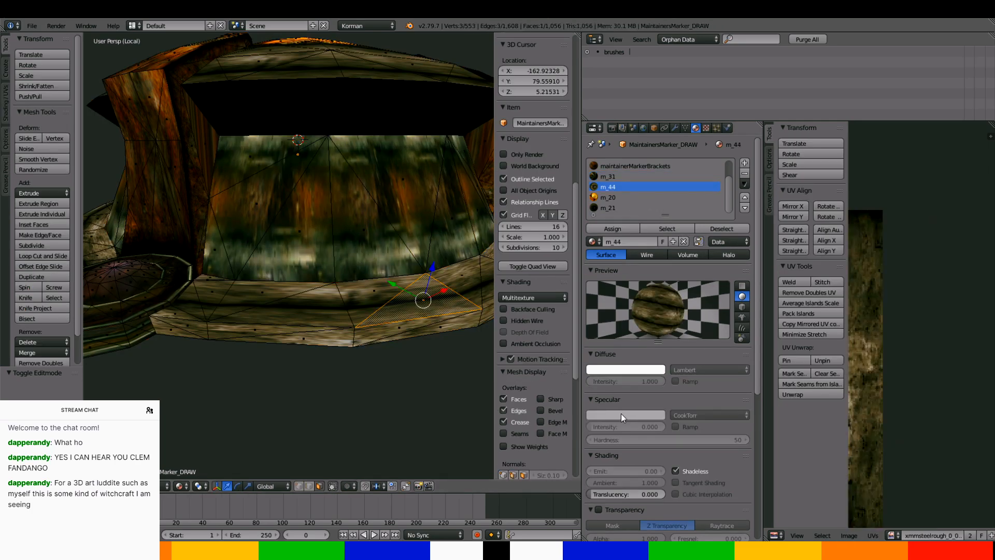
click(679, 471)
right_click(431, 245)
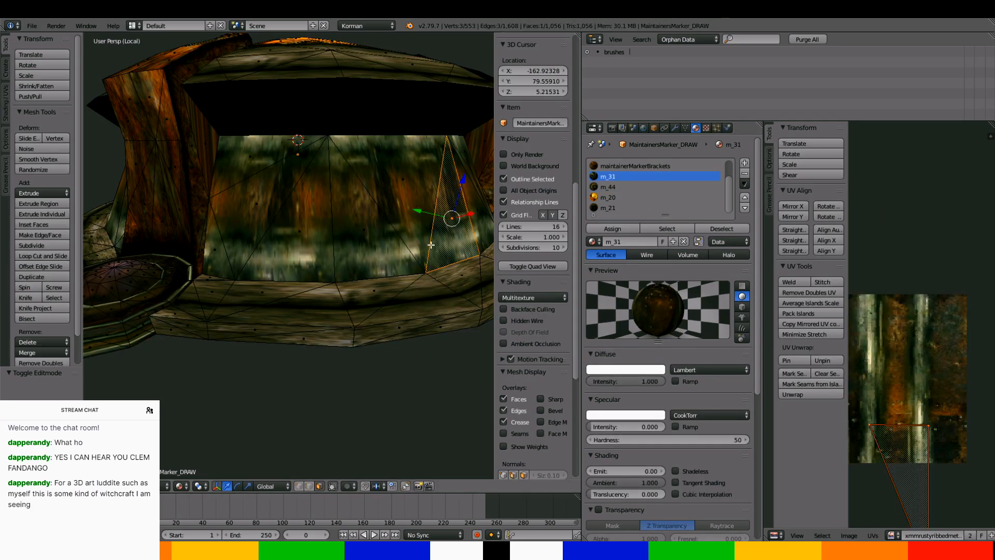
key(Tab)
Remove the Col and Alpha vertex colour layers from the marker mesh
mouse_move(431, 244)
middle_down()
mouse_move(378, 279)
mouse_move(468, 263)
mouse_move(167, 291)
mouse_move(177, 284)
middle_up()
scroll(468, 264, down, 4)
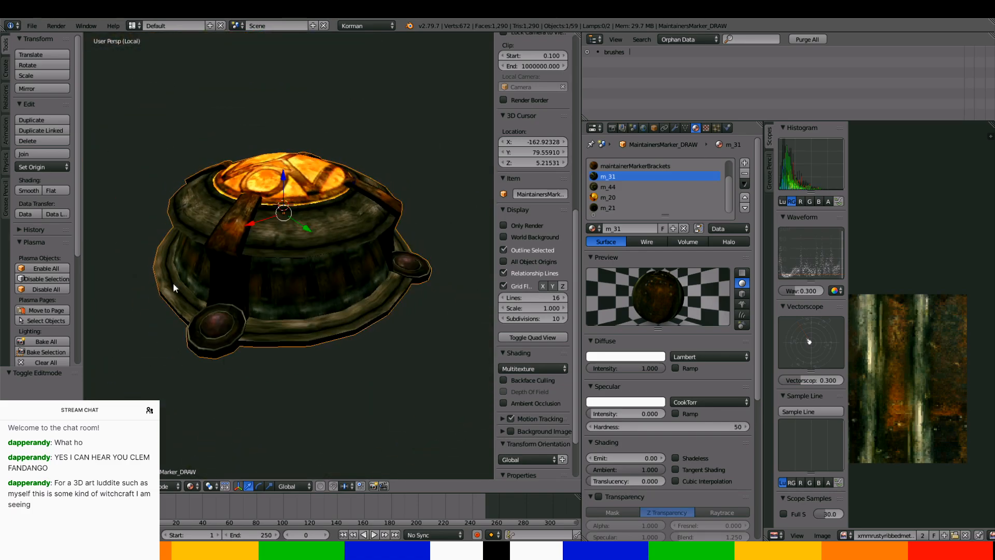
click(654, 128)
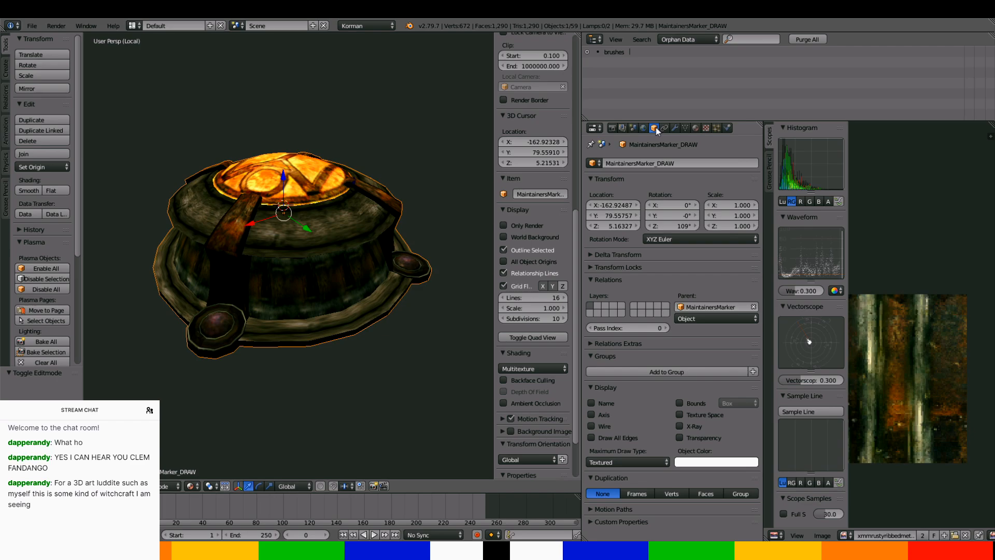
click(686, 128)
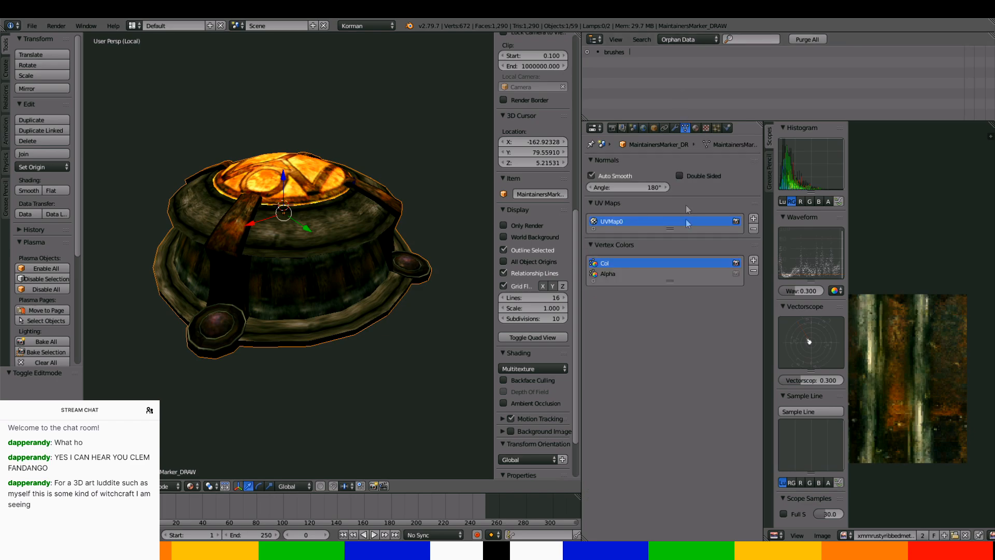
click(753, 272)
click(753, 272)
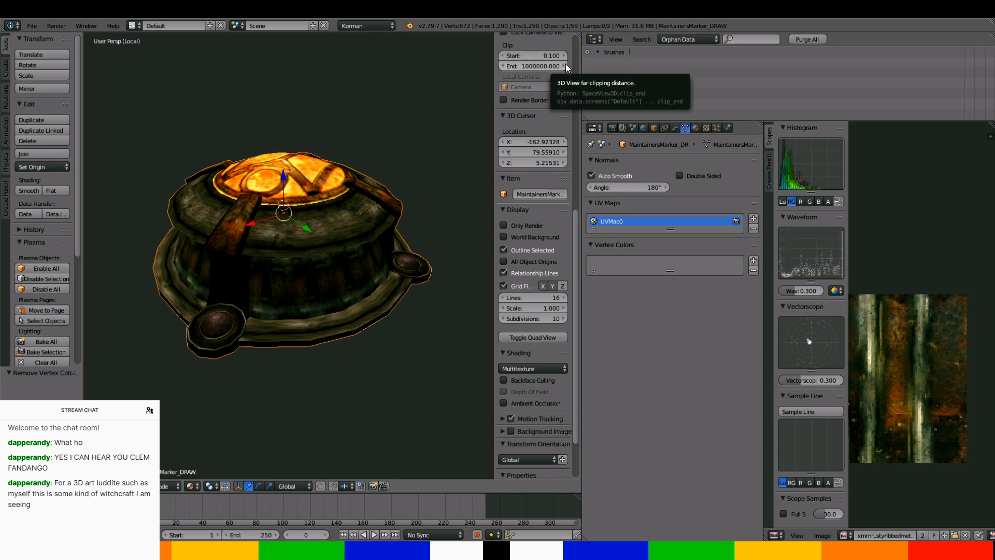
Set the Emit value of the glowing top's m_20 material to 2
middle_drag(381, 120, 346, 197)
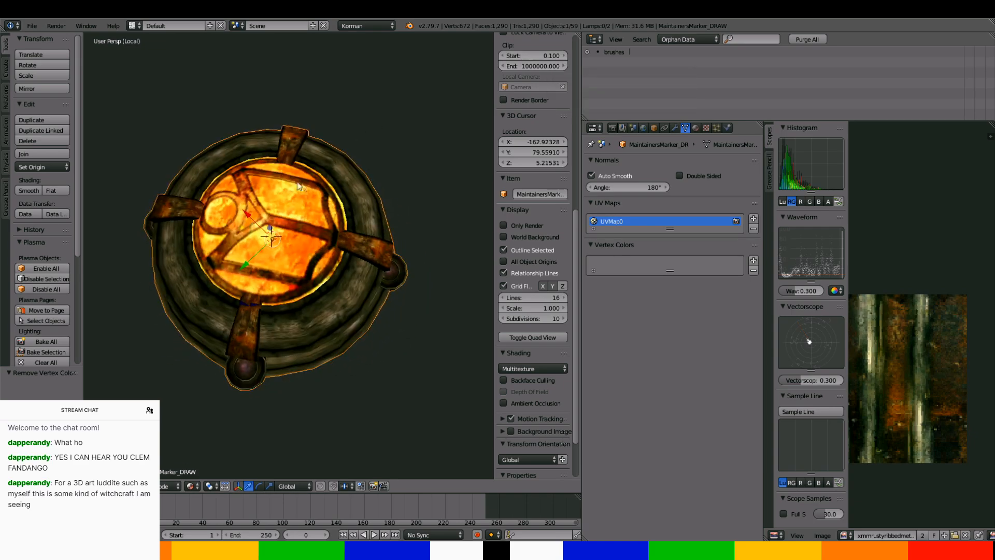
click(696, 129)
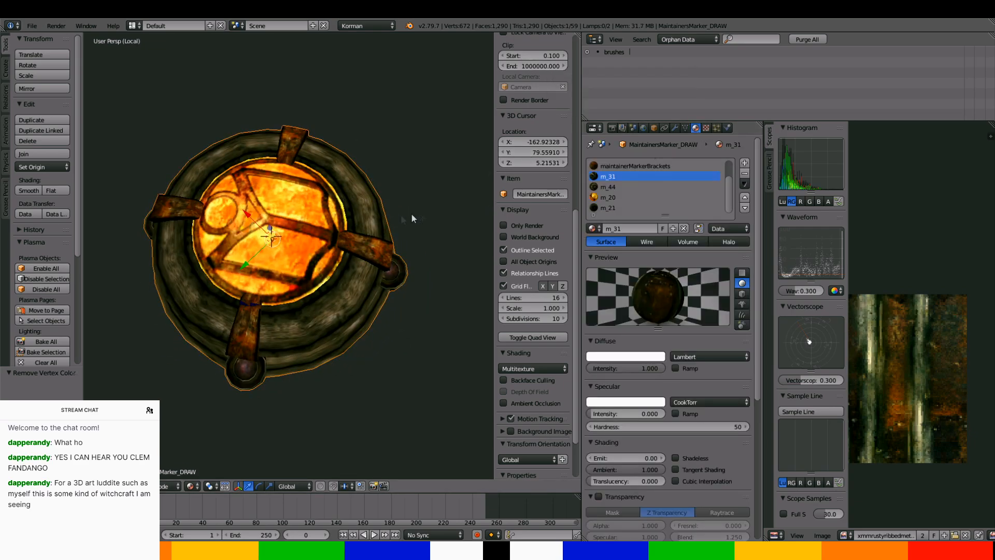
key(Tab)
click(622, 197)
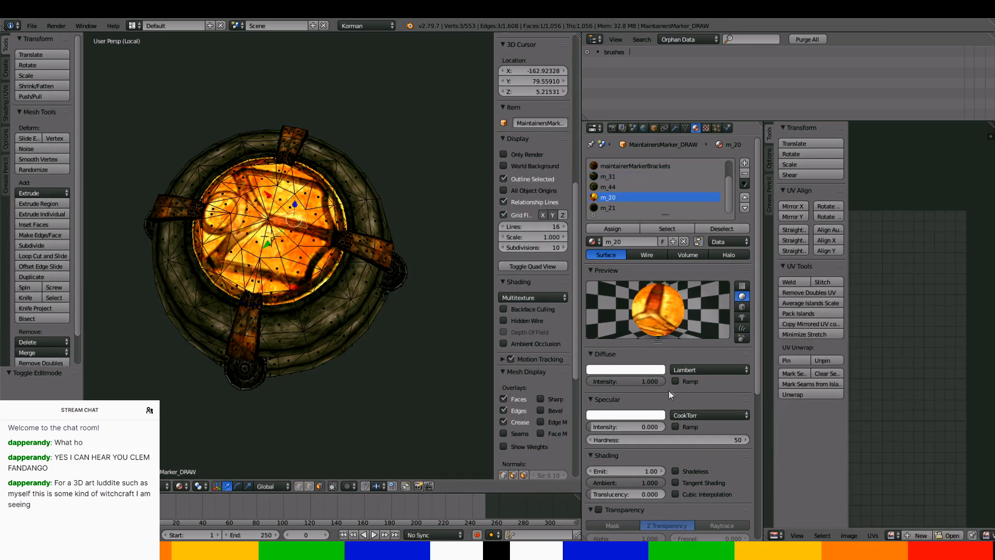
click(634, 471)
text(2)
key(Return)
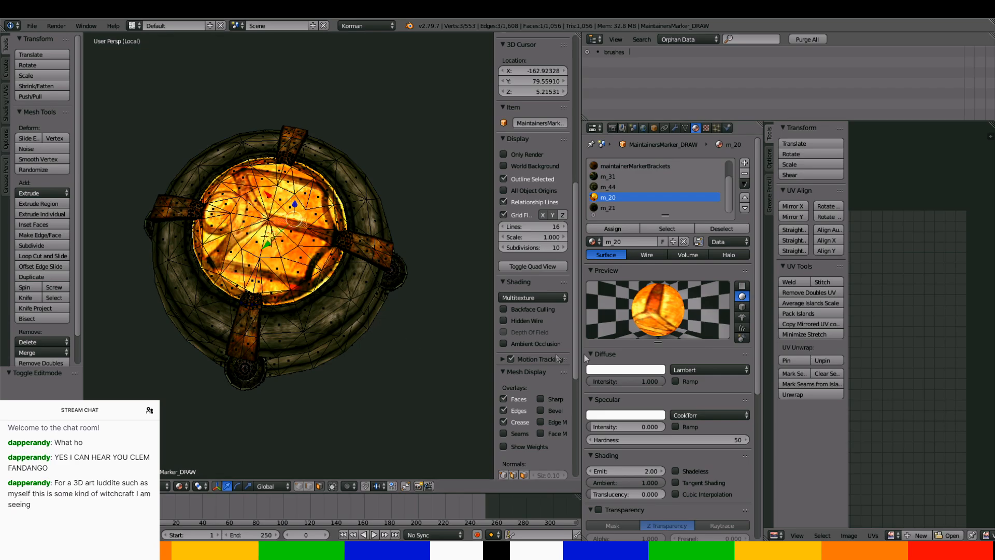
Leave mesh editing and local view to bring the maintainers marker back within the full scene
middle_drag(205, 222, 216, 200)
key(Tab)
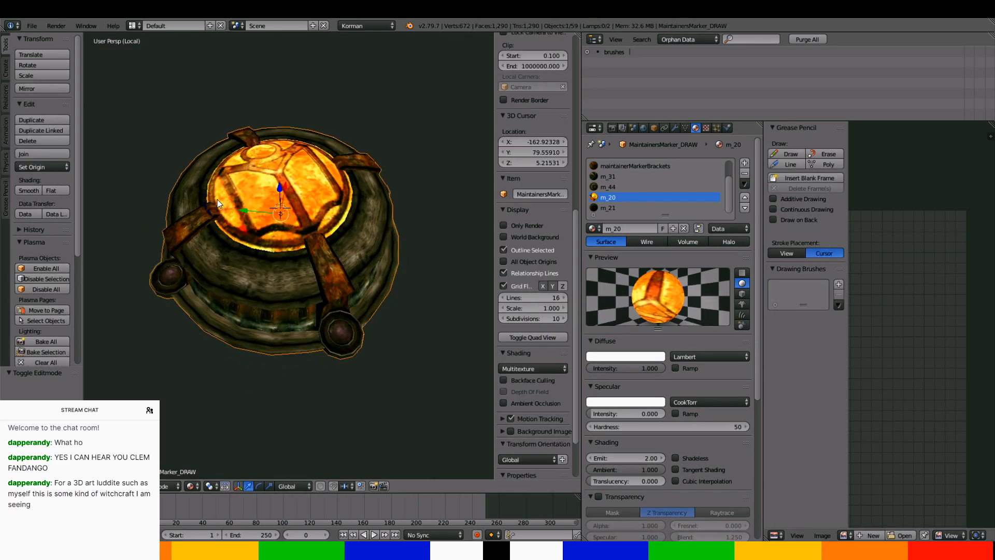
key(KP_Divide)
scroll(281, 226, up, 5)
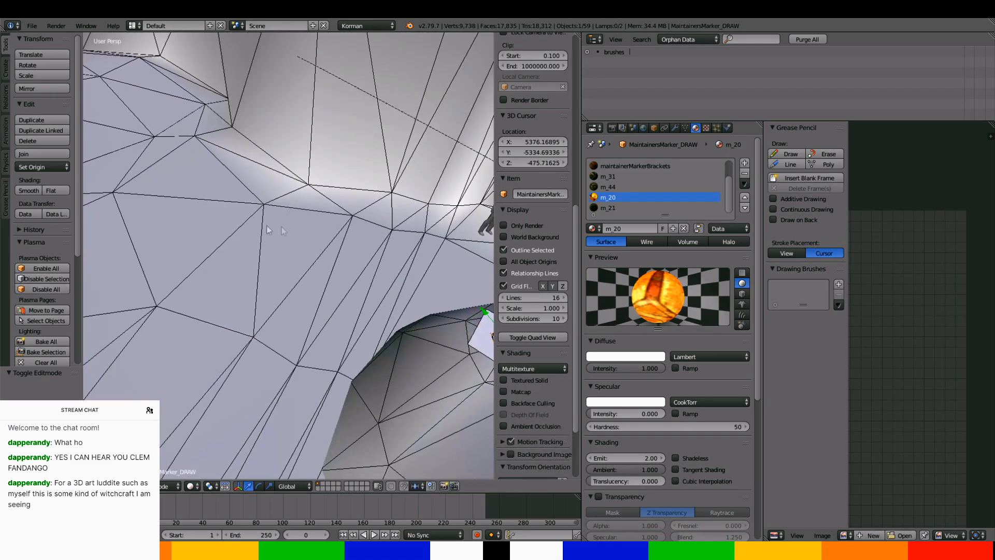
scroll(405, 223, down, 5)
scroll(386, 222, up, 2)
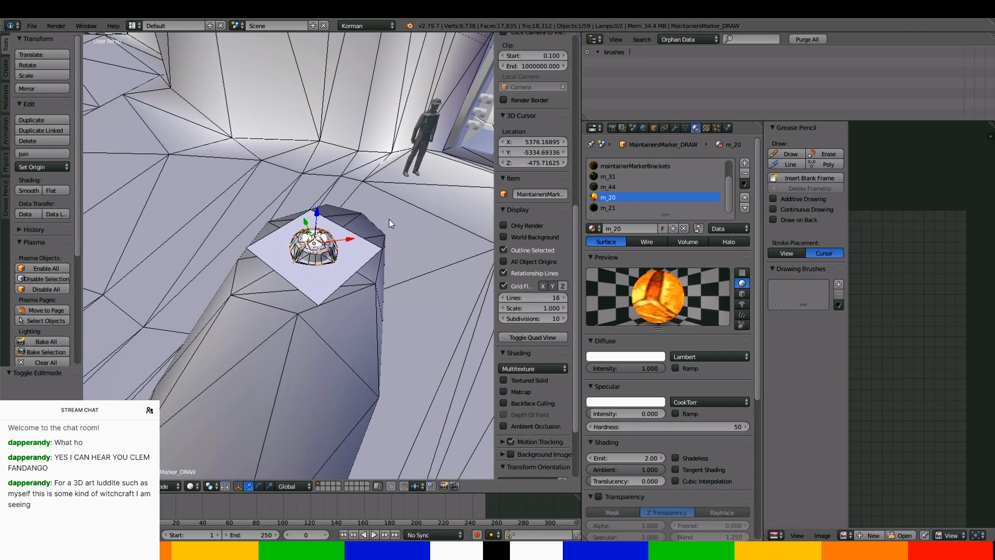
scroll(613, 419, down, 6)
scroll(612, 418, up, 8)
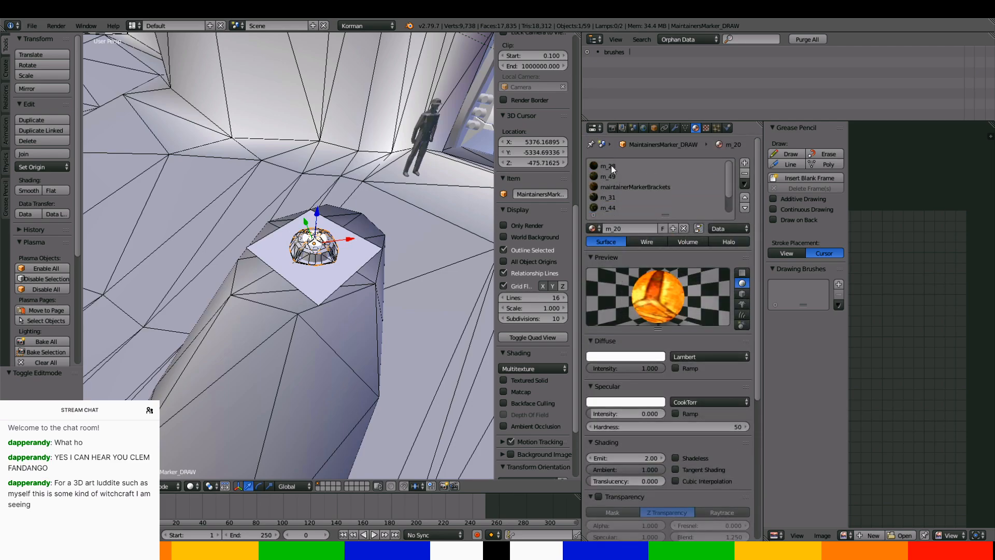
Assign the OutdoorsSun light group to the marker's m_28 and m_49 materials
click(612, 166)
scroll(637, 392, down, 5)
click(632, 430)
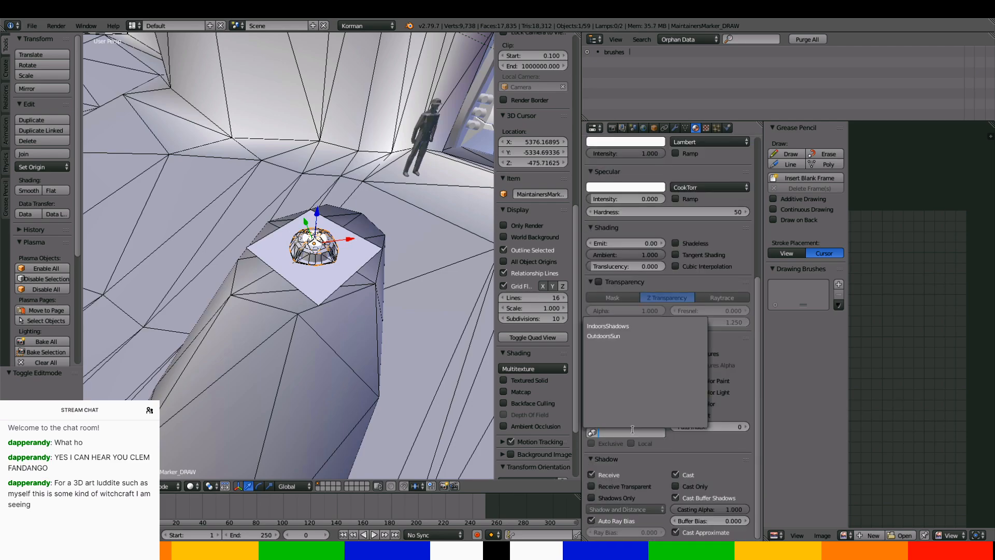
click(622, 336)
scroll(621, 252, up, 5)
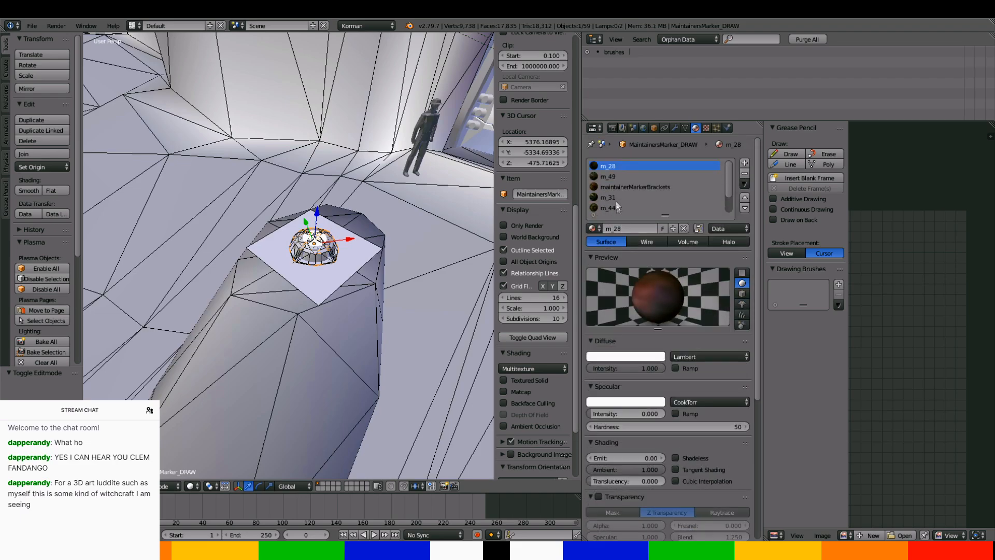
scroll(609, 176, down, 5)
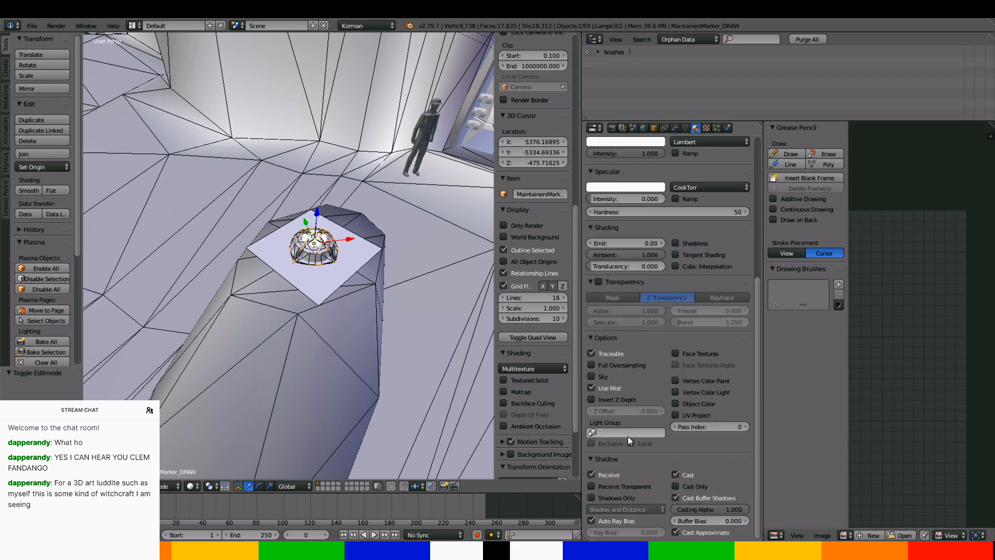
click(629, 431)
click(610, 336)
Assign the OutdoorsSun light group to the maintainerMarkerBrackets and m_31 materials
scroll(629, 237, up, 5)
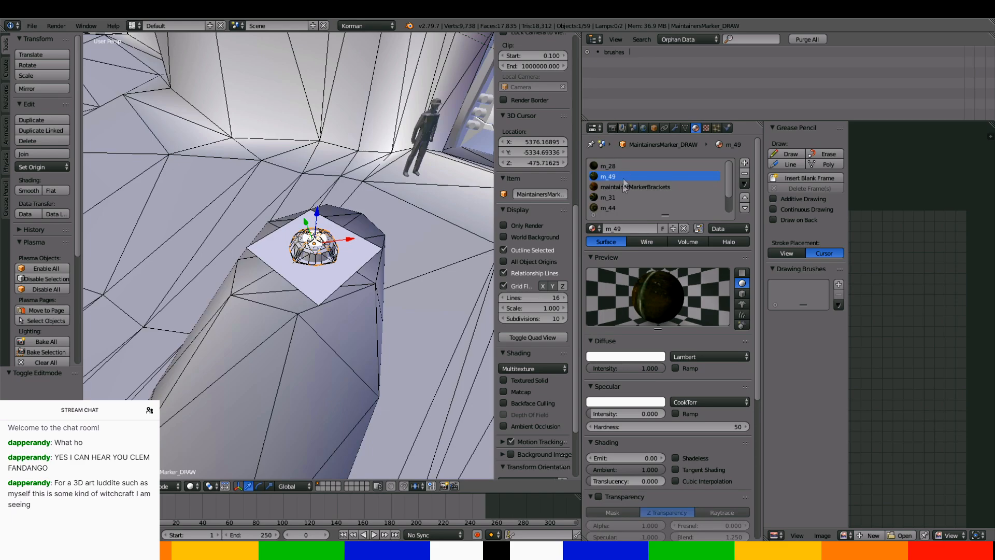
scroll(613, 363, down, 5)
click(628, 432)
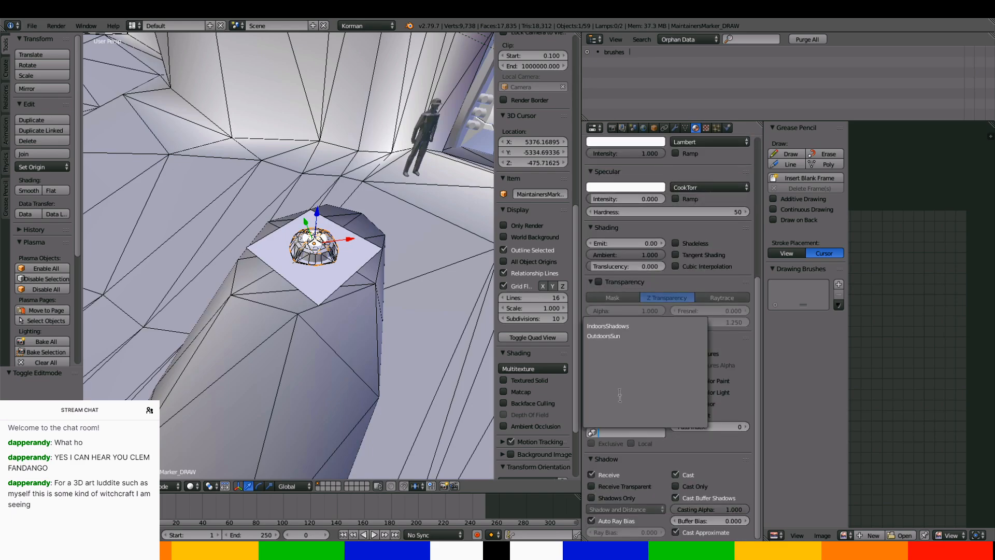
click(619, 338)
scroll(642, 264, up, 5)
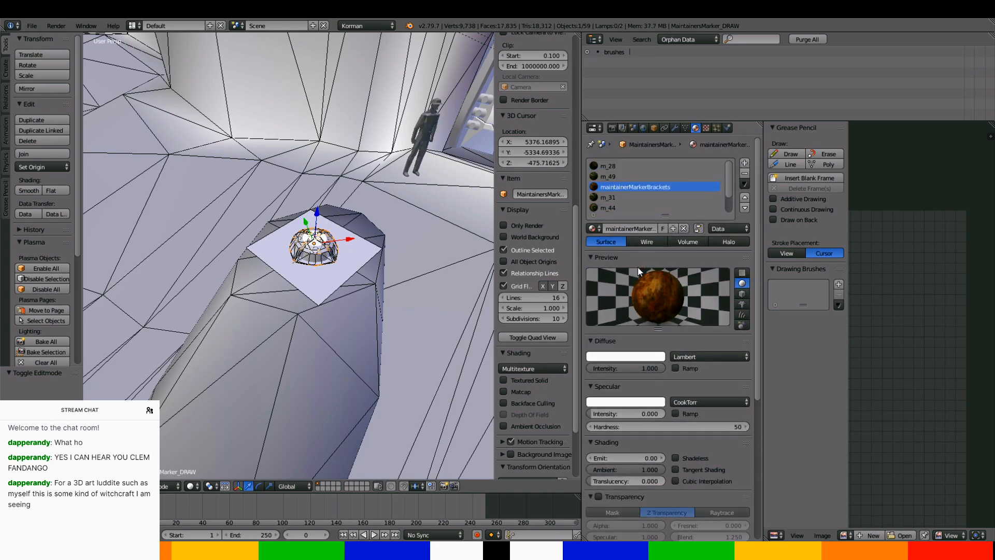
scroll(630, 417, down, 5)
click(639, 500)
click(620, 405)
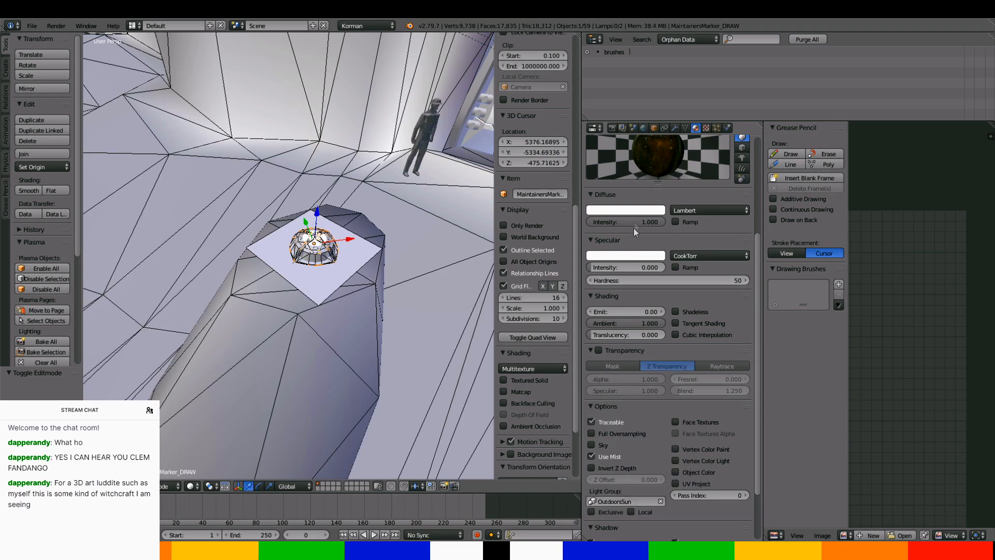
Set the m_44 material's light group to OutdoorsSun
scroll(630, 212, up, 5)
scroll(624, 285, down, 5)
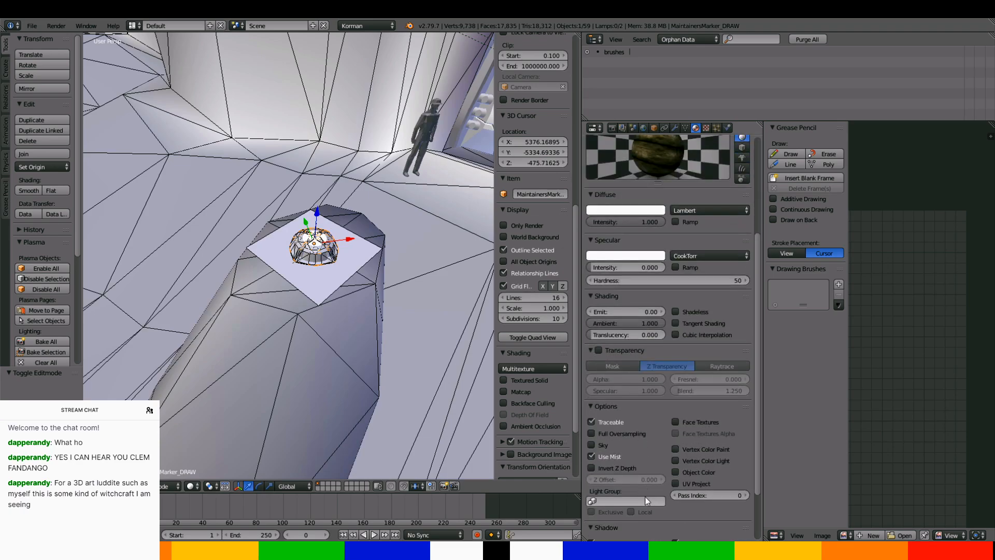
click(626, 501)
click(630, 407)
Set the light group of the glowing m_20 material to OutdoorsSun
scroll(638, 295, up, 4)
scroll(619, 199, down, 1)
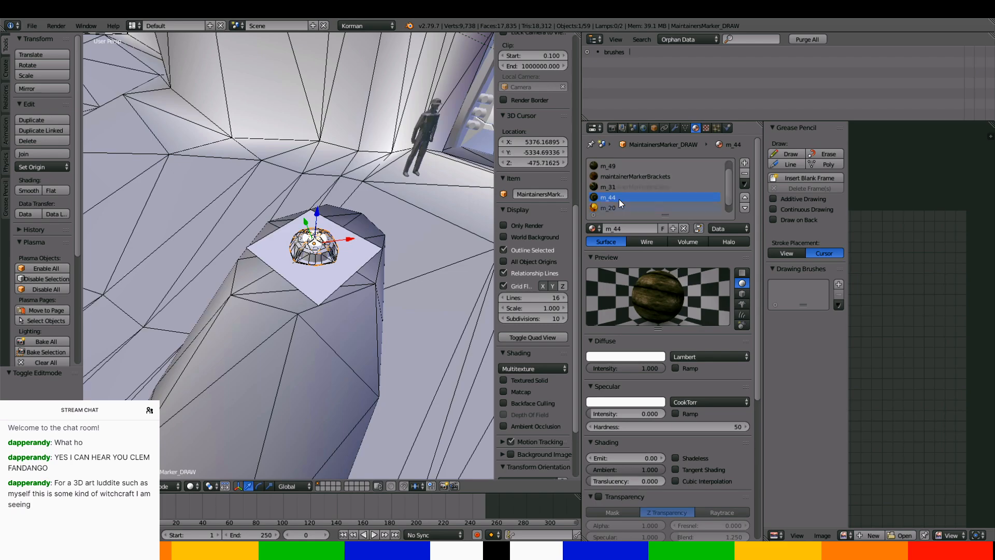
click(611, 207)
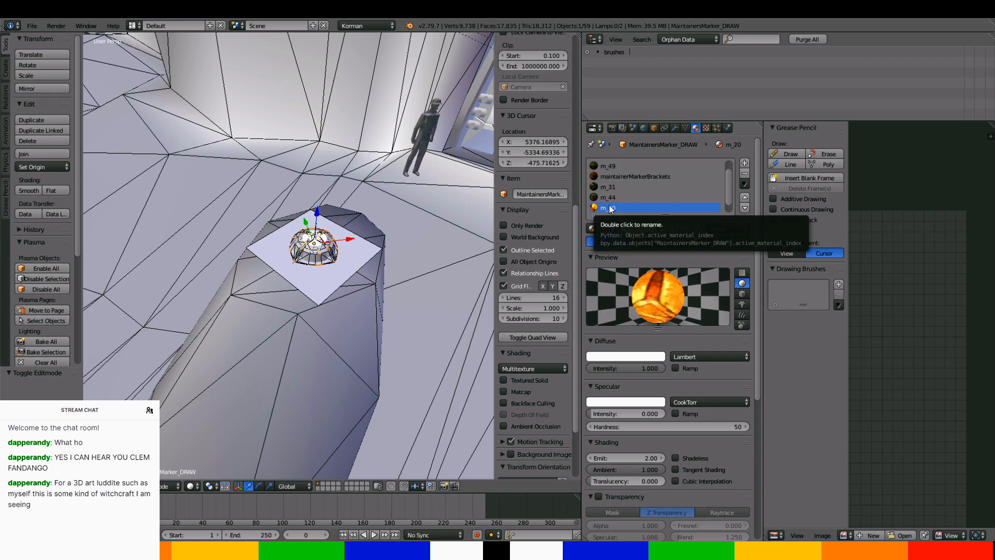
scroll(630, 410, down, 5)
scroll(637, 440, up, 5)
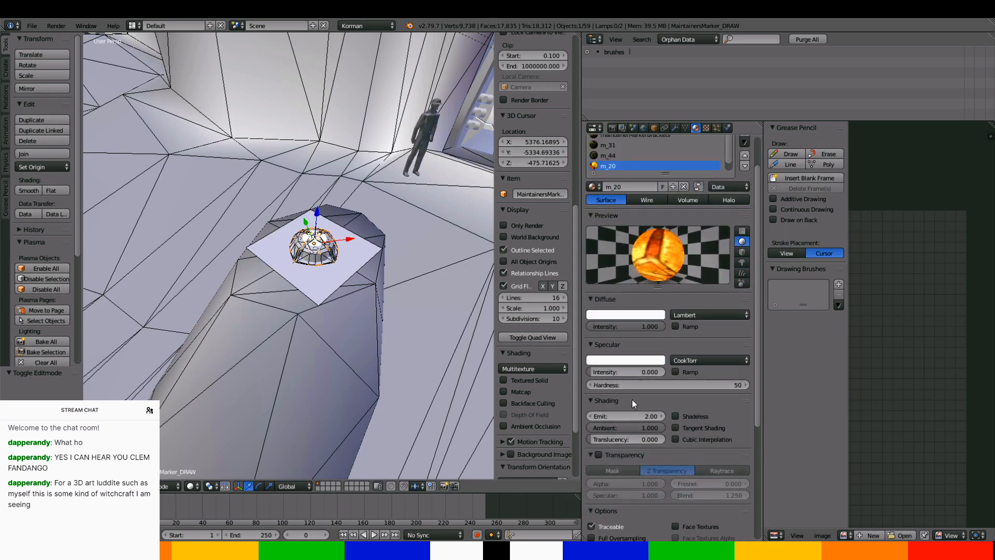
scroll(610, 188, down, 1)
click(610, 186)
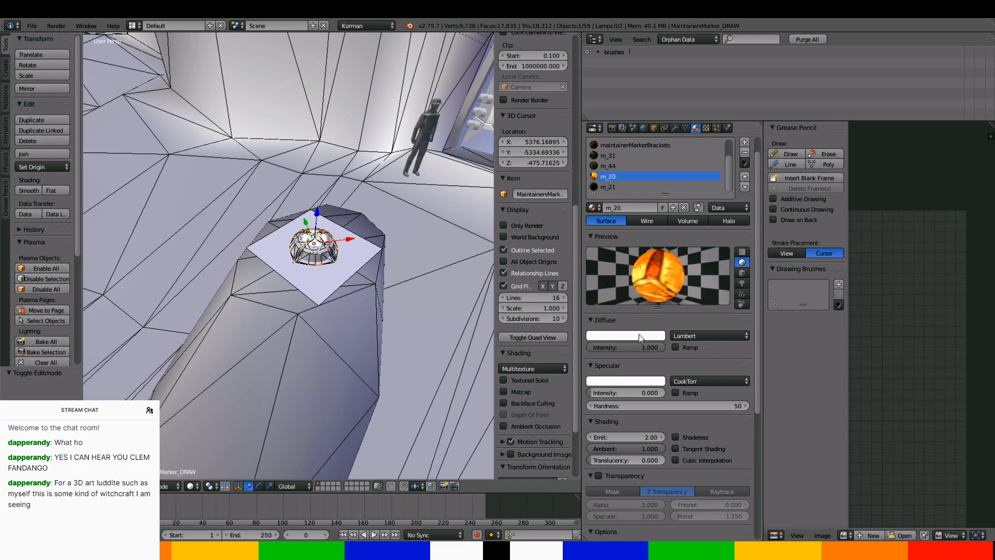
scroll(639, 464, down, 5)
click(639, 459)
click(620, 363)
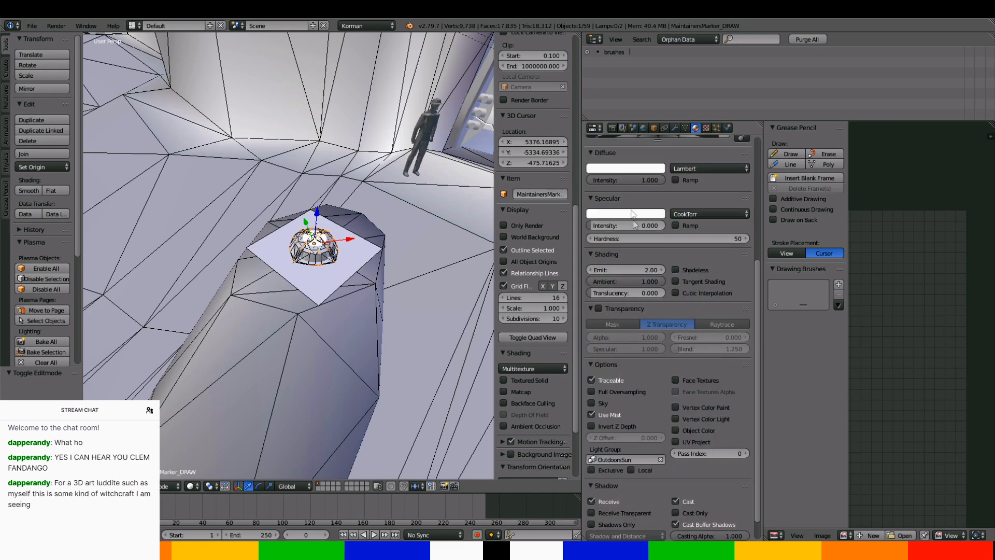
Assign the OutdoorsSun light group to the m_21 material
scroll(630, 212, up, 5)
scroll(637, 311, down, 4)
click(643, 459)
click(617, 361)
Turn the Alpha influence of the MaintainersMarkerCracks plane's texture off and back on
ctrl+scroll(371, 326, up, 4)
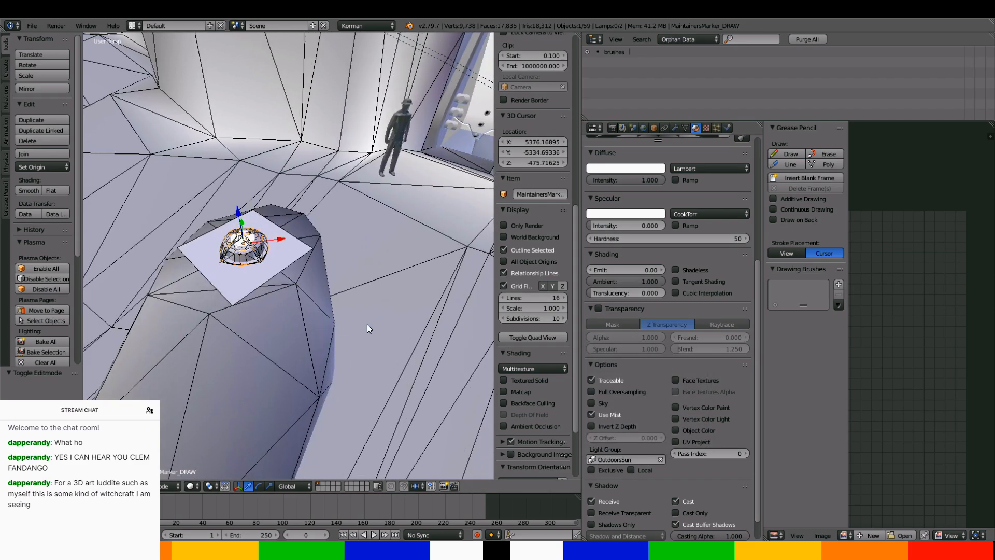
right_click(230, 258)
click(706, 128)
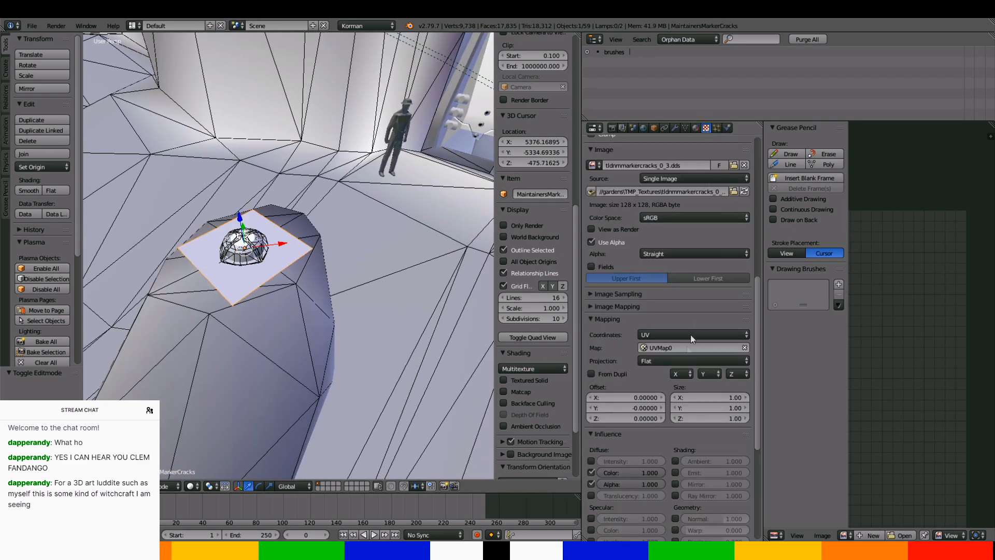
scroll(686, 342, down, 4)
click(591, 359)
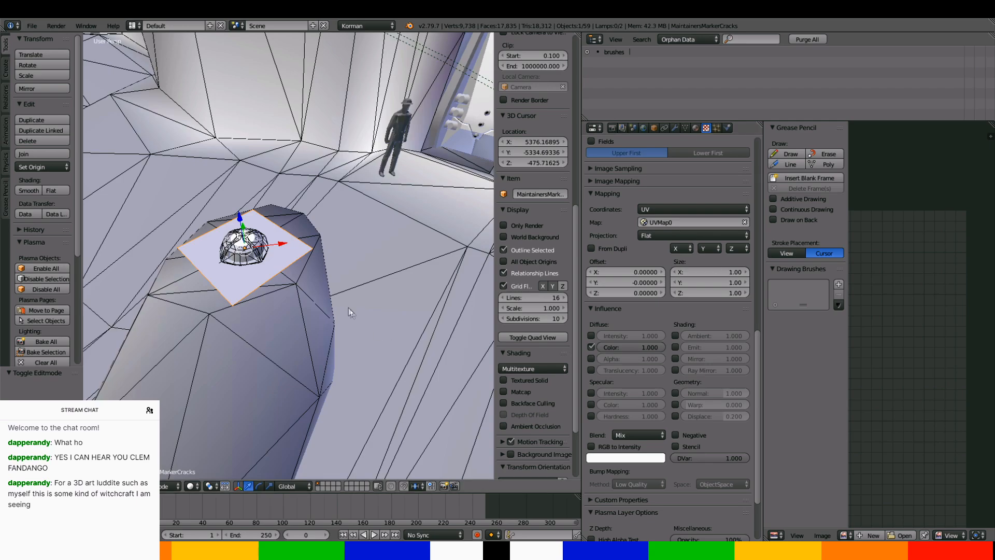
mouse_move(278, 297)
middle_down()
mouse_move(279, 306)
mouse_move(283, 298)
middle_up()
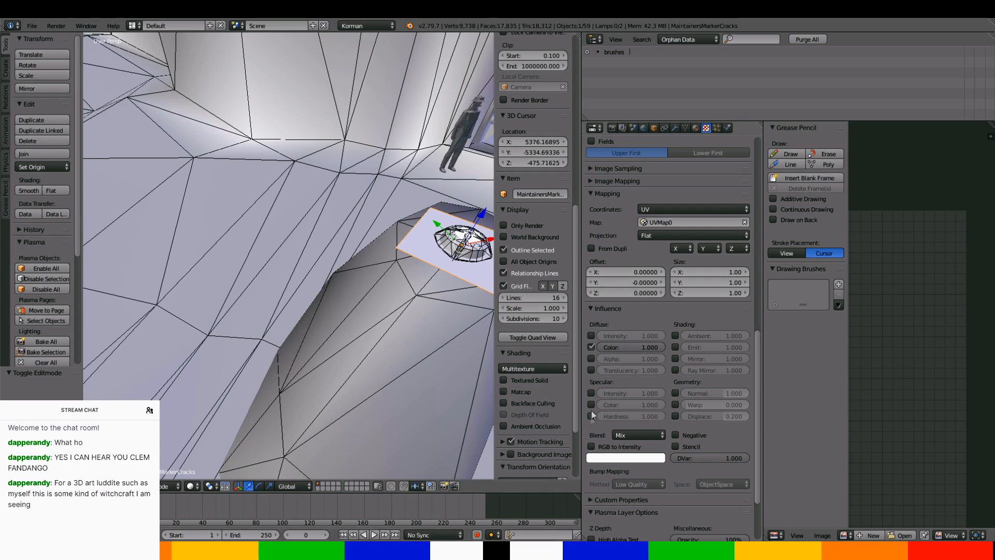
click(592, 359)
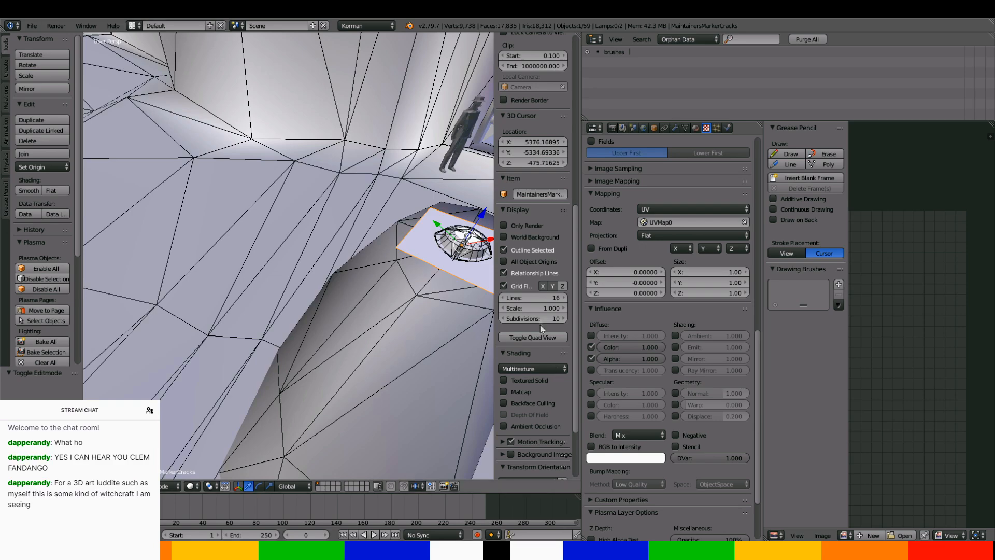
Turn off Blocks Camera LOS in the Collision modifier of the MaintainersMarker object
right_click(481, 256)
click(727, 128)
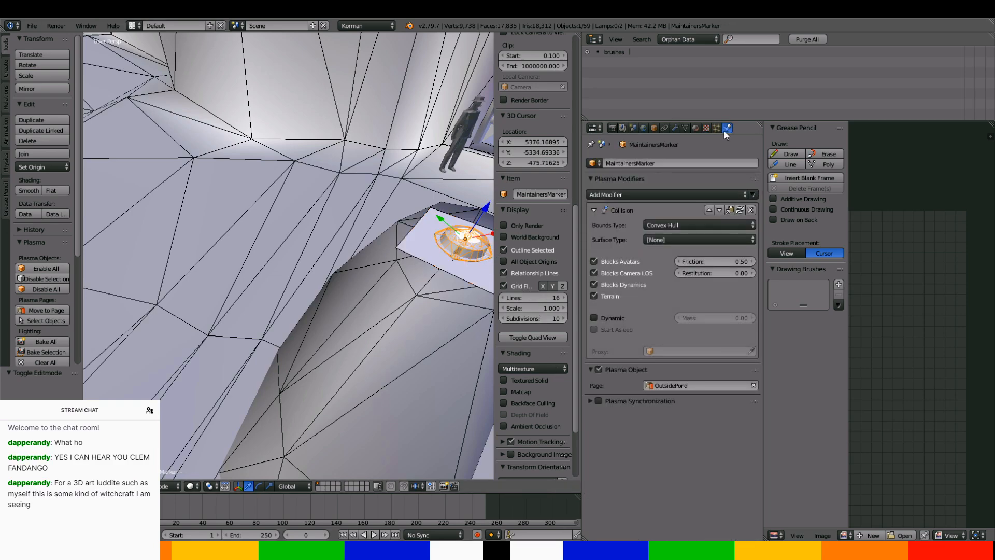
click(633, 277)
Try to add a point lamp at the maintainers marker, and undo it
mouse_move(353, 254)
middle_down()
mouse_move(343, 259)
mouse_move(344, 244)
mouse_move(343, 262)
middle_up()
scroll(344, 244, down, 8)
scroll(344, 263, up, 8)
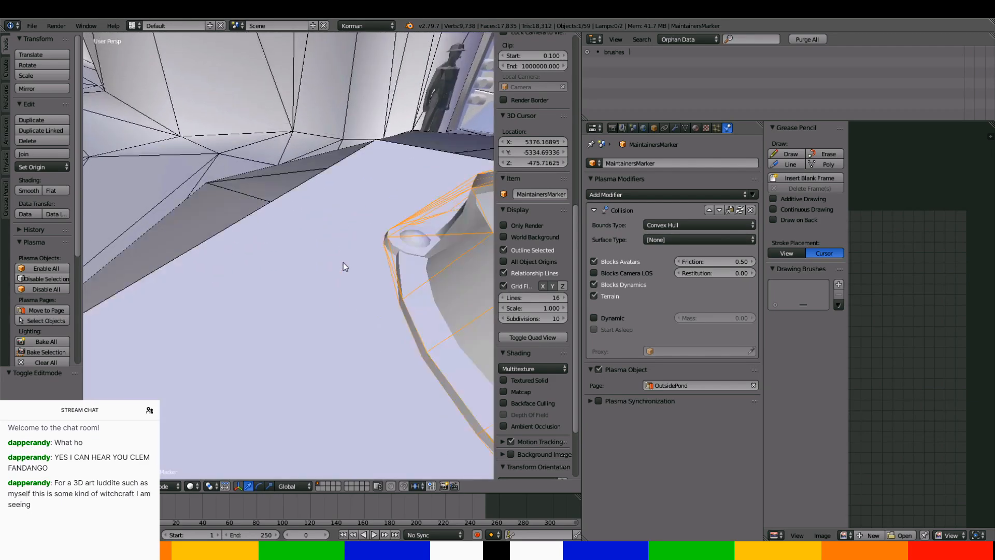
scroll(343, 263, up, 3)
scroll(343, 263, down, 9)
click(381, 250)
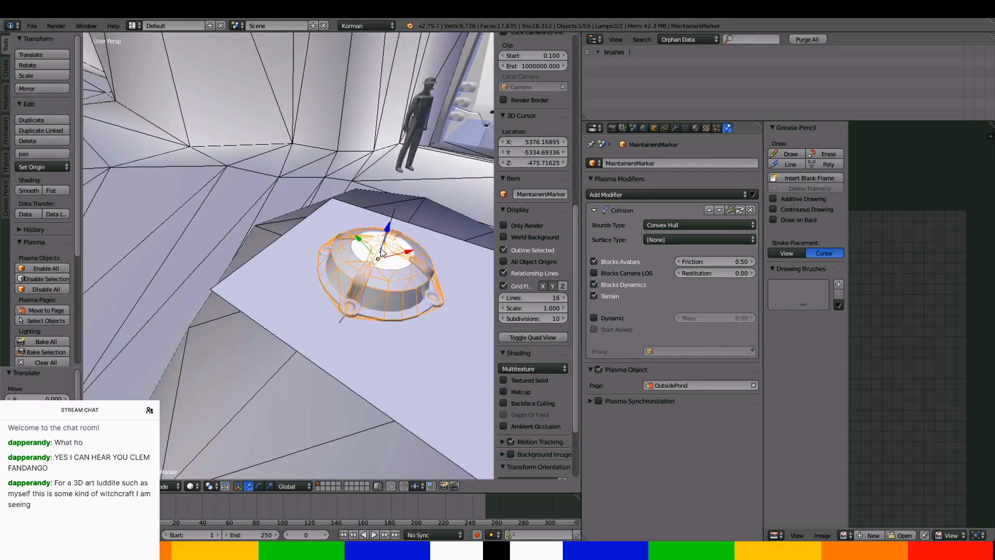
click(7, 102)
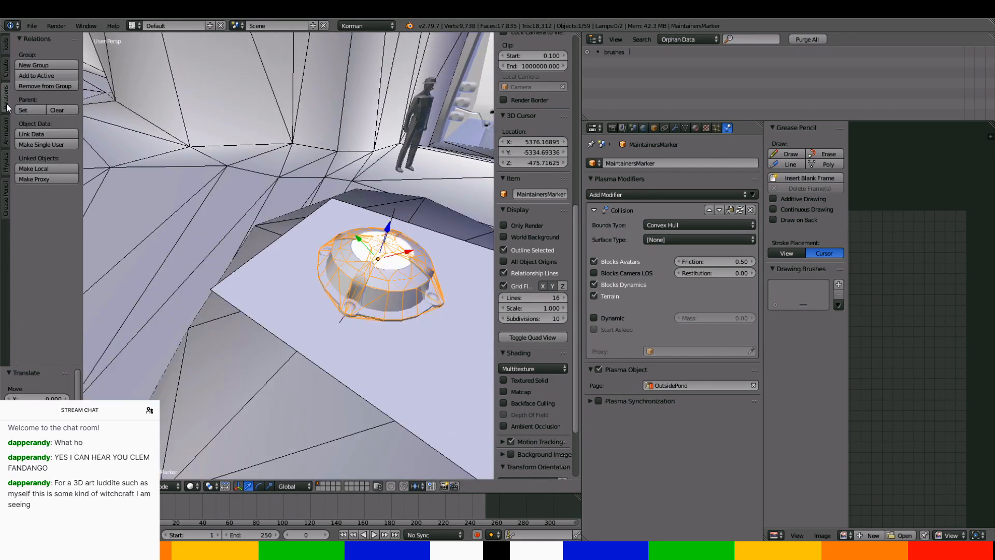
click(6, 68)
scroll(45, 216, down, 2)
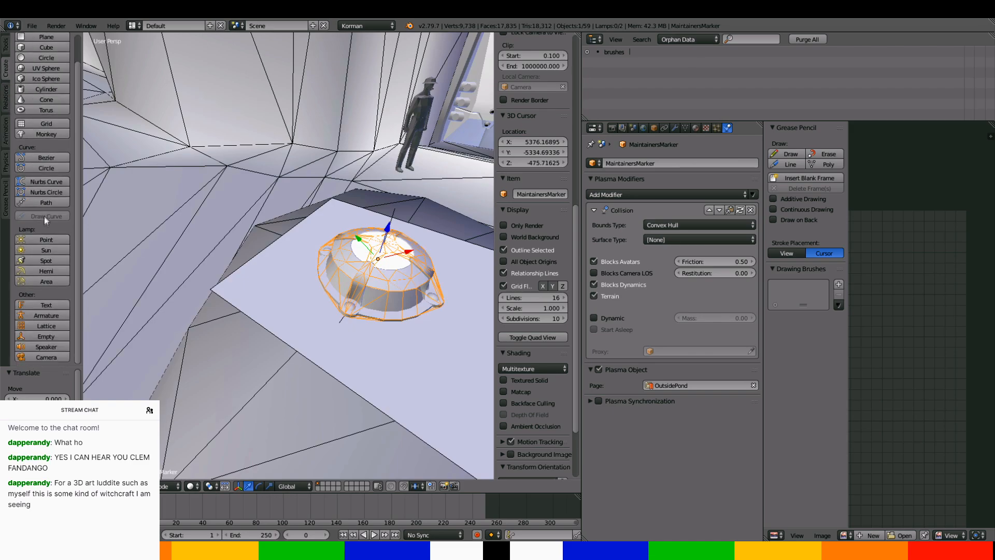
click(51, 243)
key(KP_Decimal)
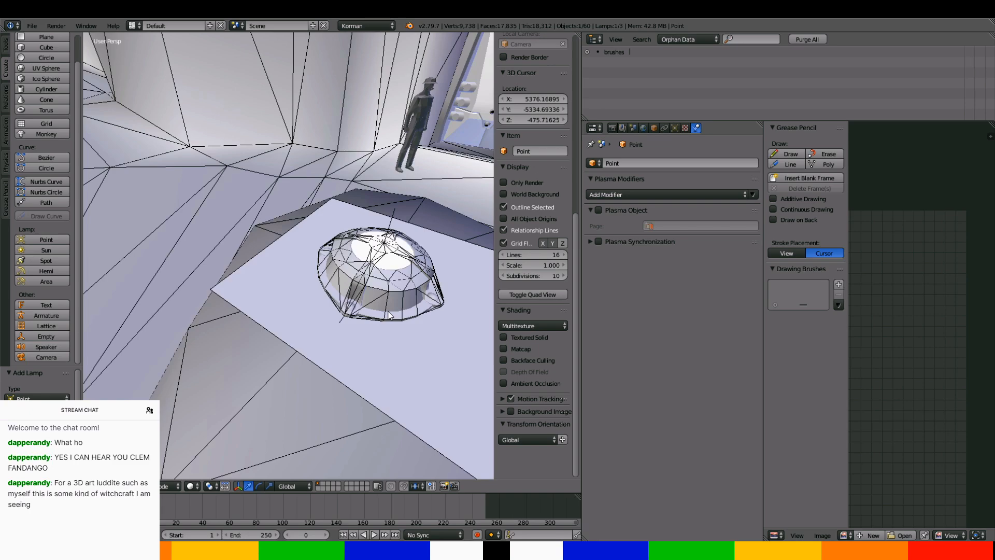
key(ctrl+z)
Place the 3D cursor beside the marker, add a point lamp there and raise it above the marker
click(399, 339)
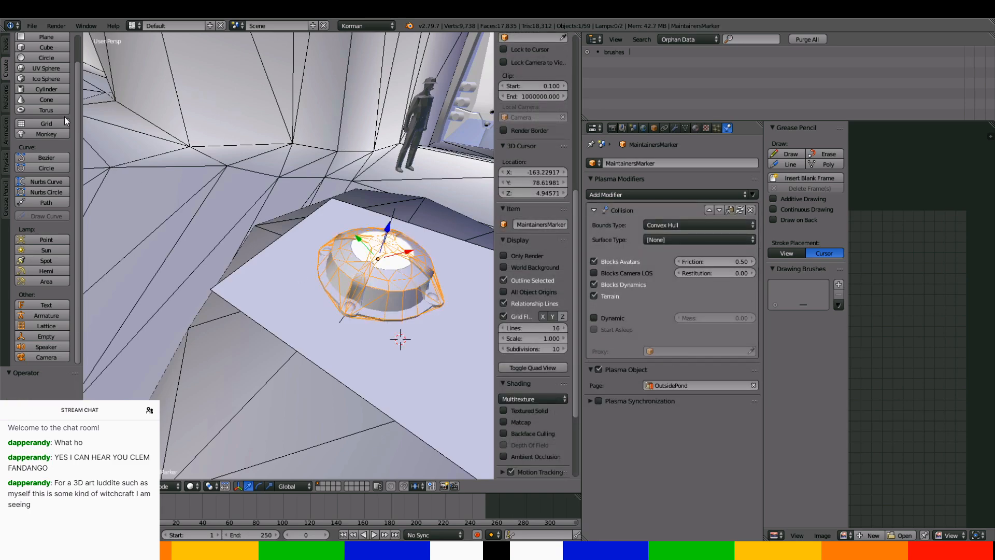
click(56, 239)
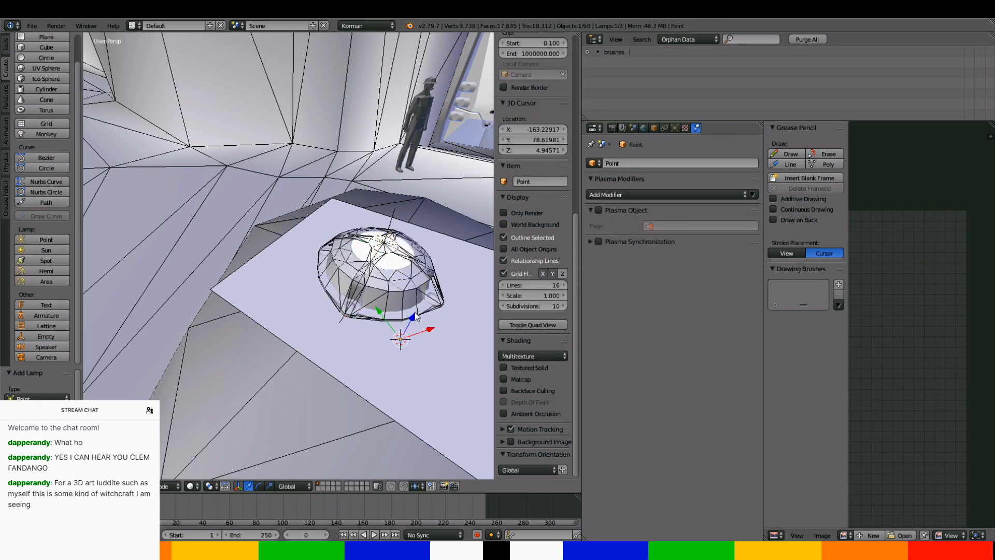
drag(419, 235, 365, 167)
middle_drag(365, 167, 386, 173)
Isolate the lamp and MaintainersMarker_DRAW in local view and centre the lamp just above the marker's glowing top
shift+right_click(289, 194)
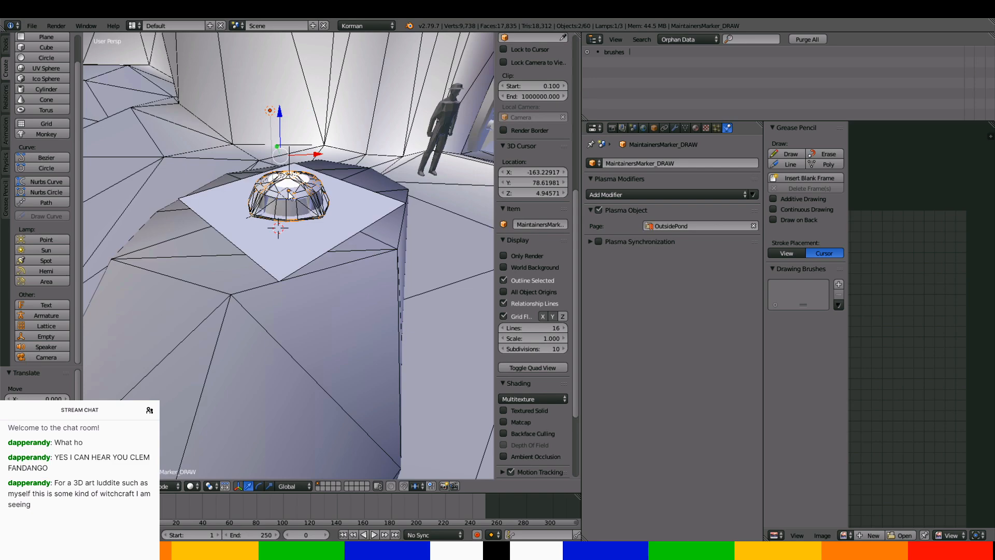
key(KP_Divide)
middle_drag(291, 205, 260, 179)
right_click(261, 227)
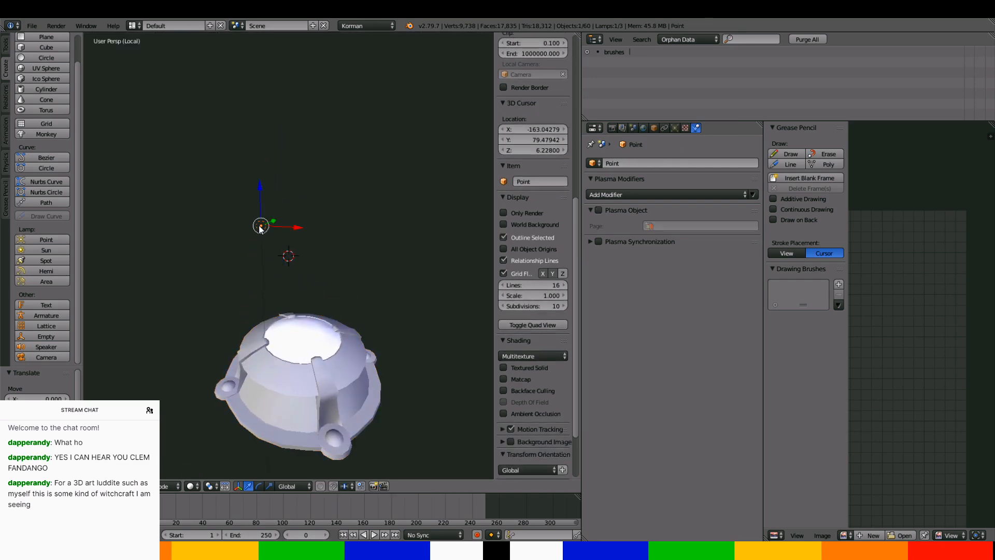
drag(276, 226, 322, 225)
middle_drag(322, 225, 242, 244)
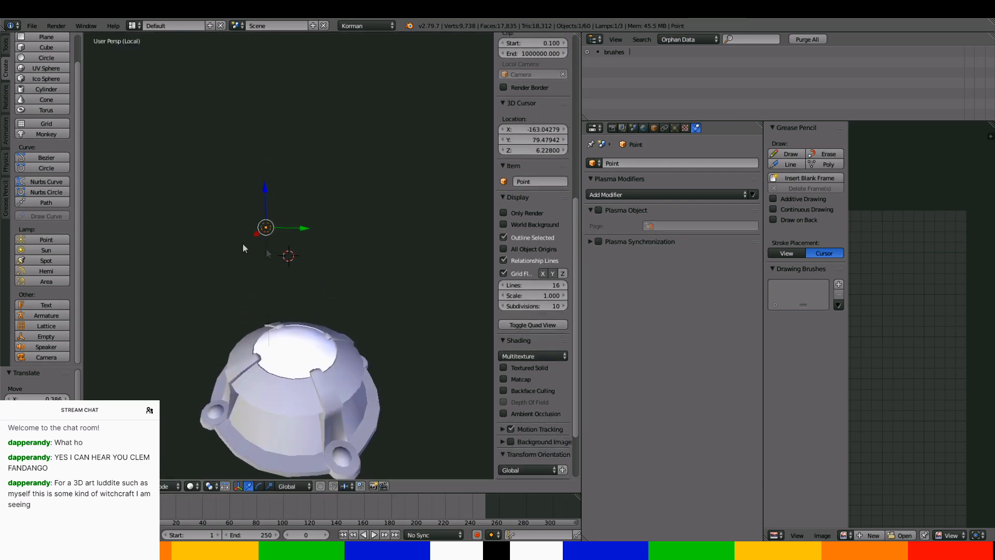
drag(307, 228, 341, 228)
middle_drag(342, 229, 306, 199)
drag(288, 188, 306, 300)
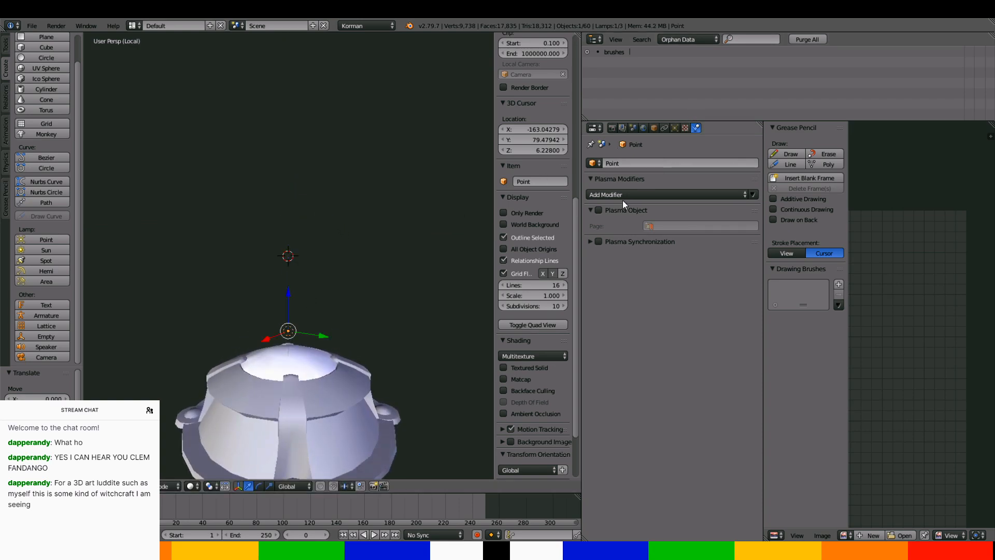
Enable the lamp as a Plasma Object on the OutsidePond page and rename it xmm-pointlite
click(599, 210)
click(671, 226)
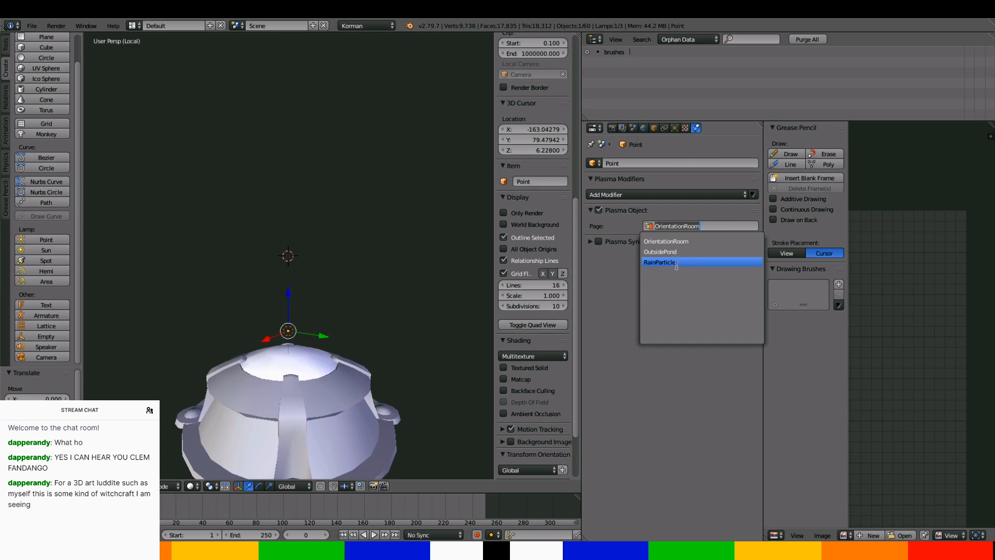
click(675, 252)
click(662, 161)
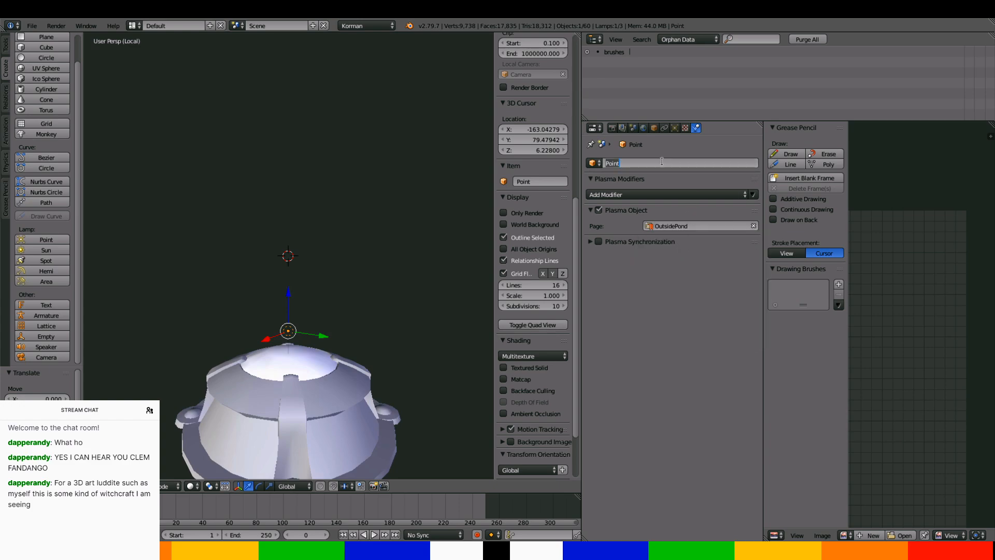
text(xmm-pointlite)
key(Return)
Give the point lamp a light orange colour (RGB 1.000, 0.618, 0.171) and set its energy to 3
click(675, 128)
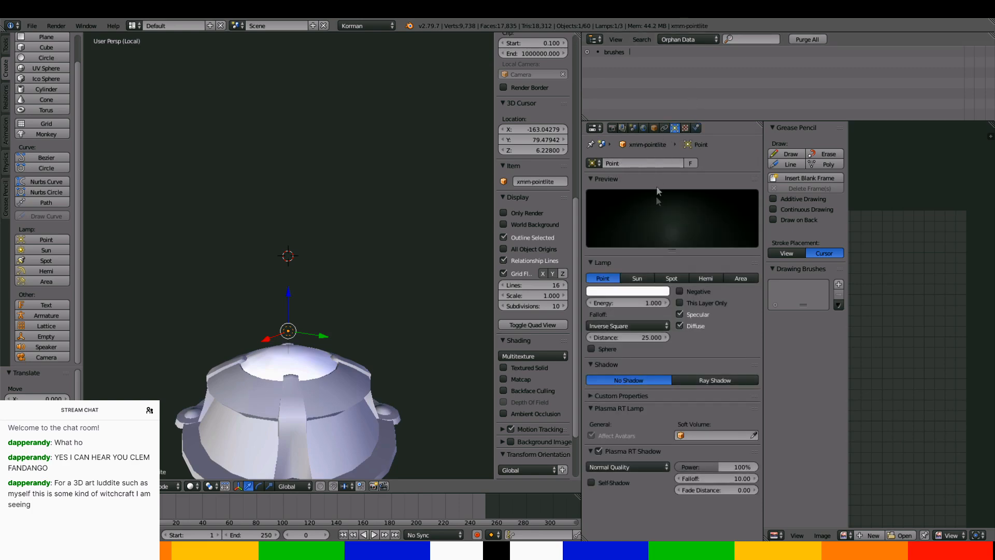
click(626, 290)
click(616, 206)
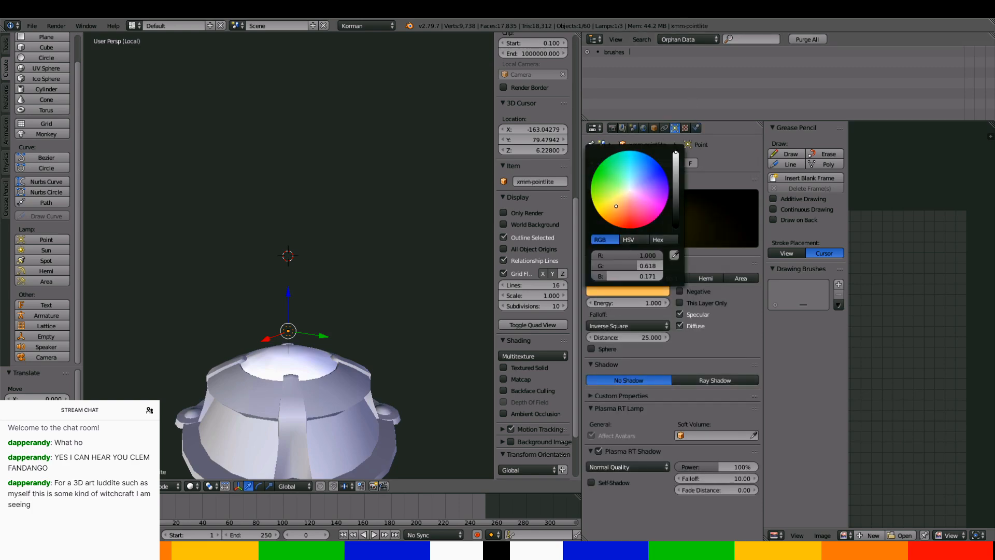
click(642, 306)
text(2)
key(Return)
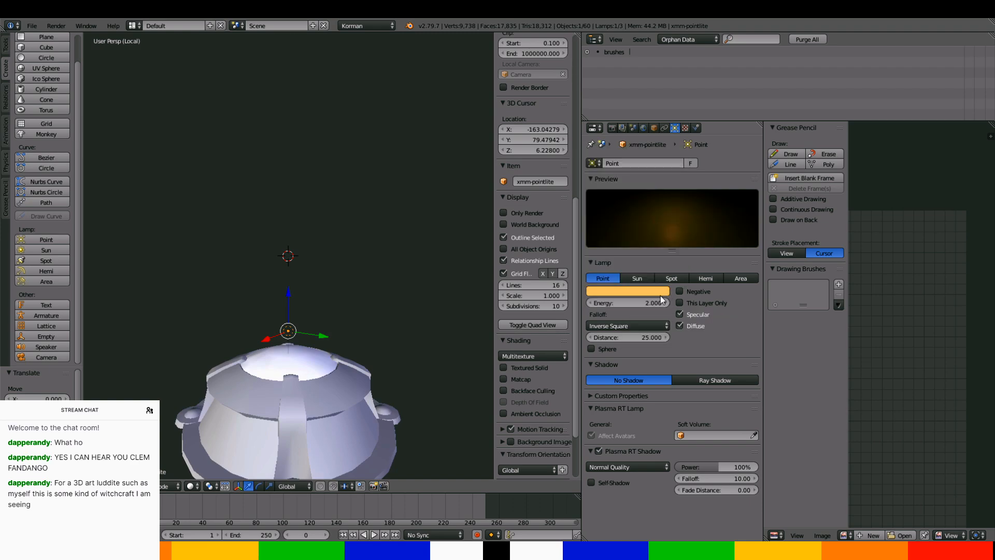
click(643, 308)
text(3)
key(Return)
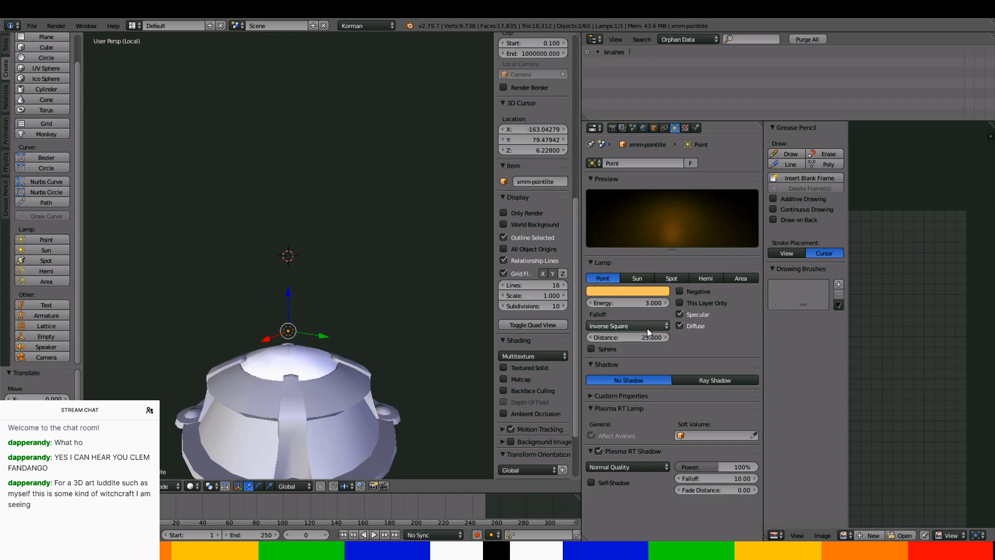
Turn on the lamp's Sphere option to bound its range and set its distance to 10
click(647, 328)
click(602, 350)
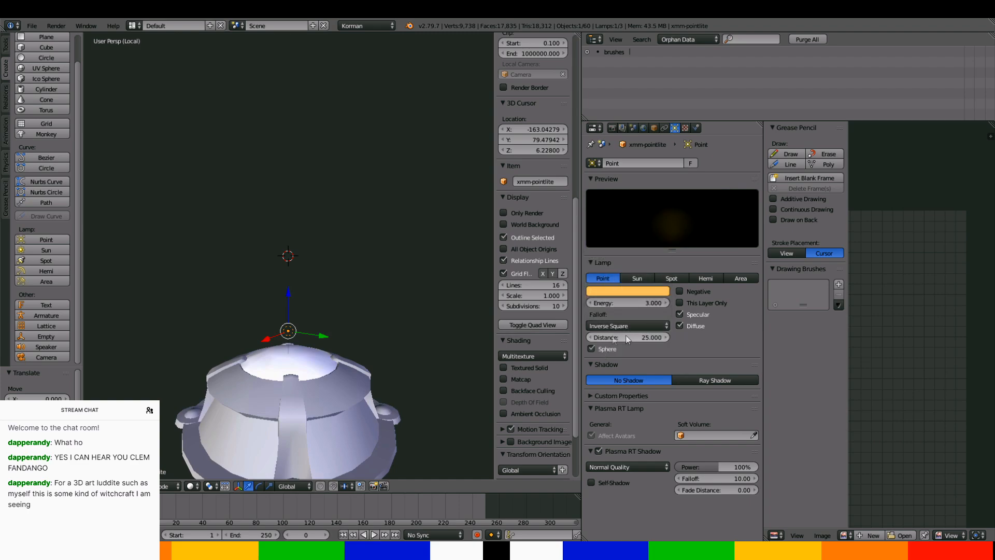
scroll(347, 328, down, 5)
scroll(347, 325, up, 3)
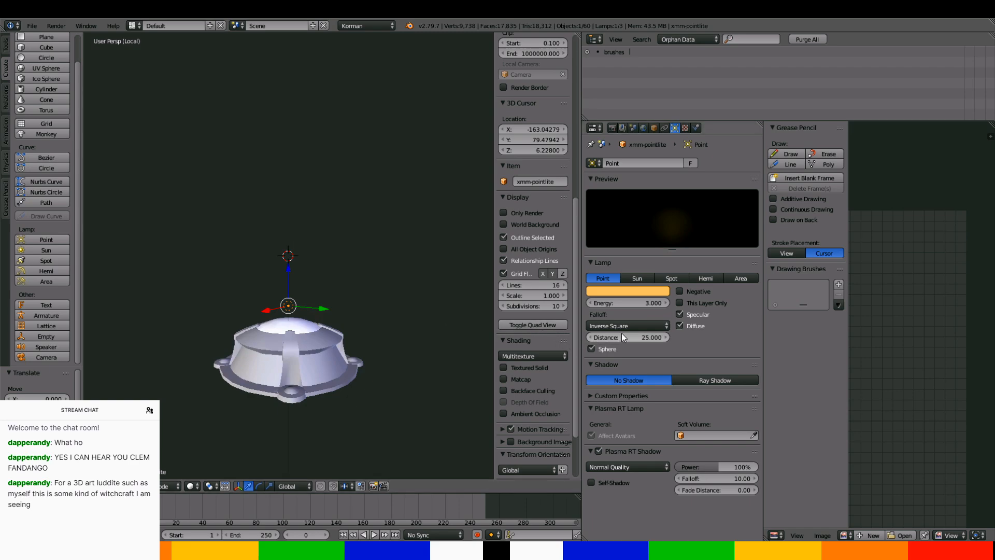
key(KP_Decimal)
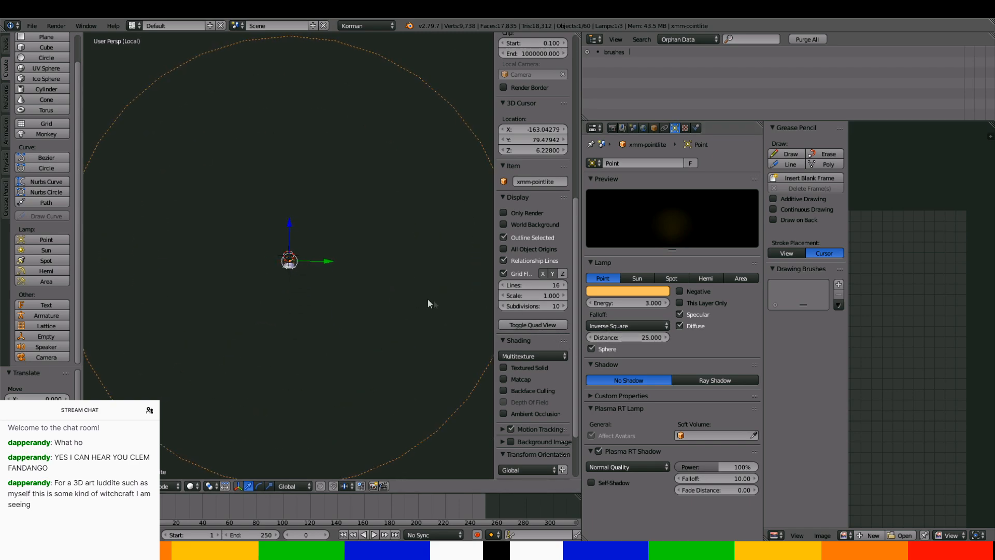
middle_drag(428, 304, 164, 282)
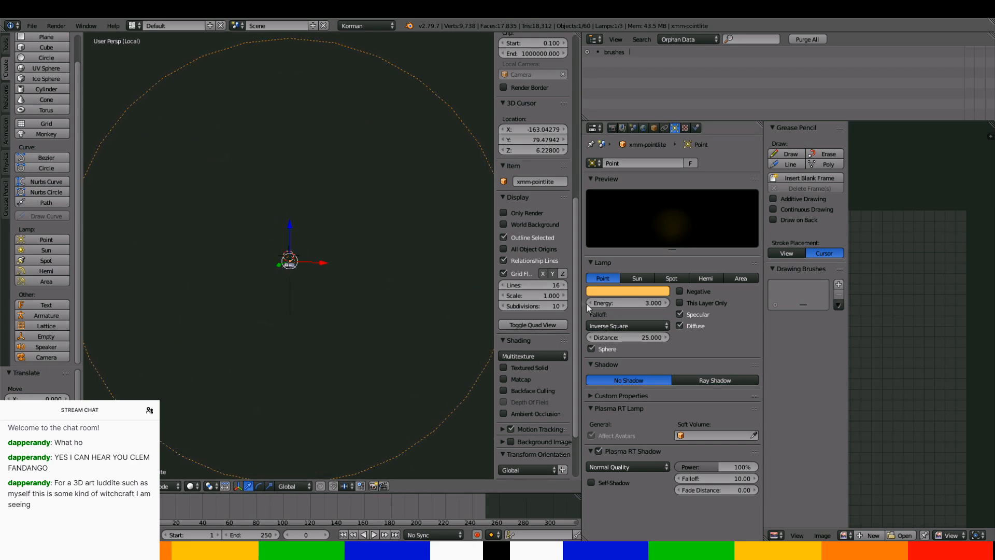
scroll(306, 241, down, 3)
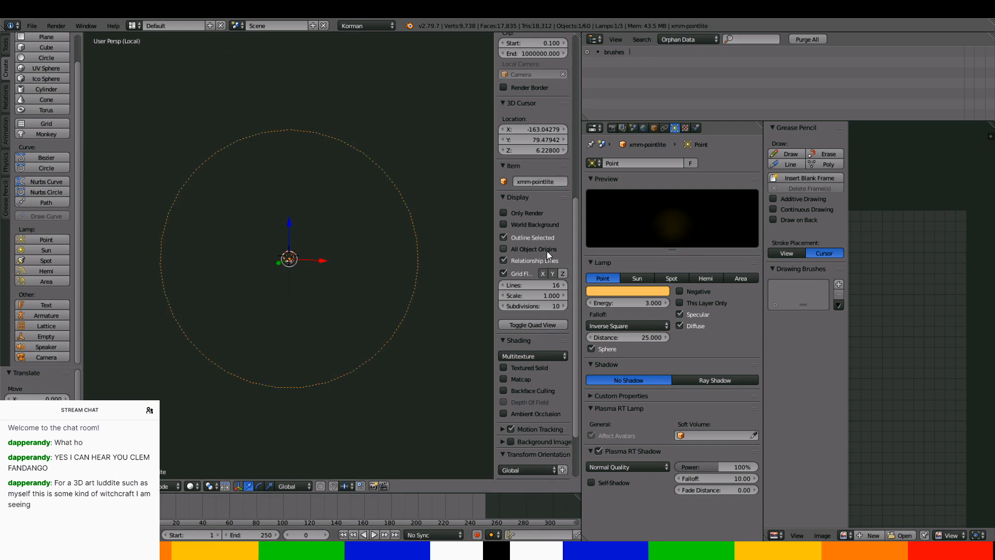
click(621, 337)
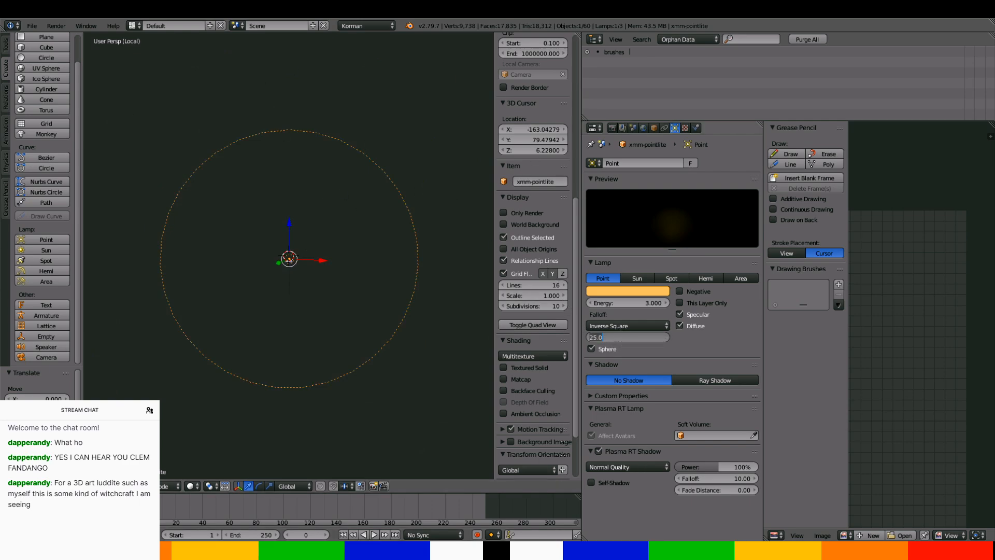
text(10)
key(Return)
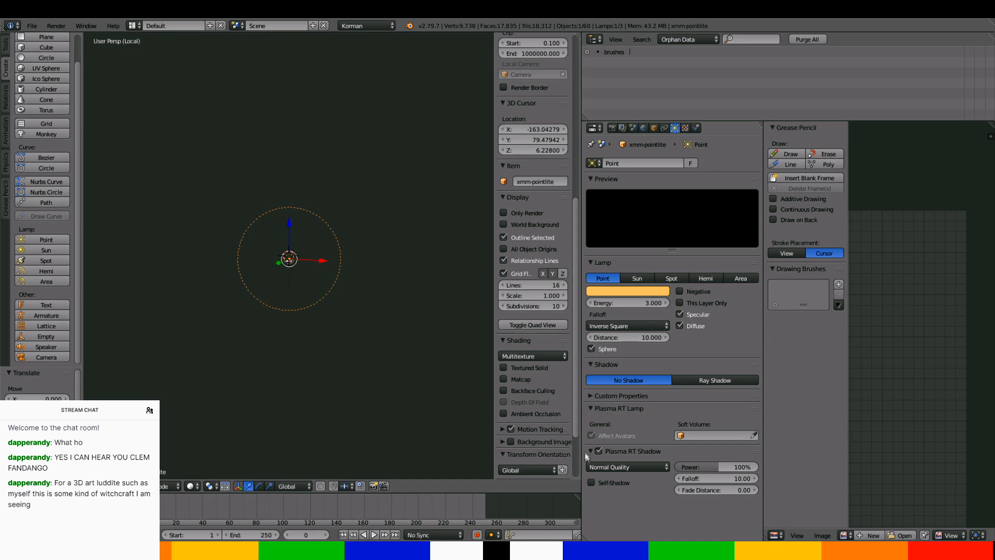
Leave local view, try to shift the selected lamp and marker slightly along the vertical axis, and undo the move
scroll(326, 268, up, 5)
key(KP_Divide)
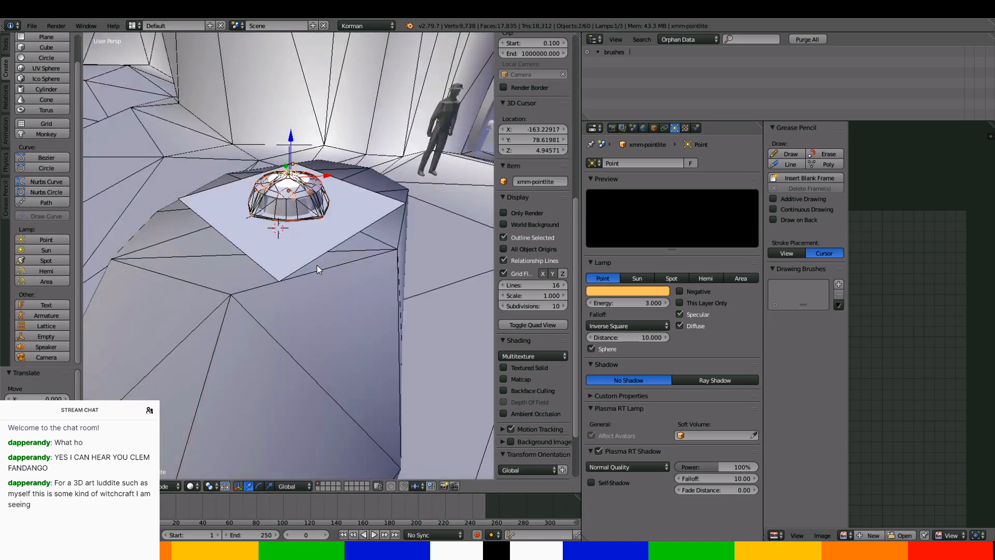
scroll(317, 270, down, 5)
middle_drag(318, 271, 338, 284)
scroll(338, 287, up, 6)
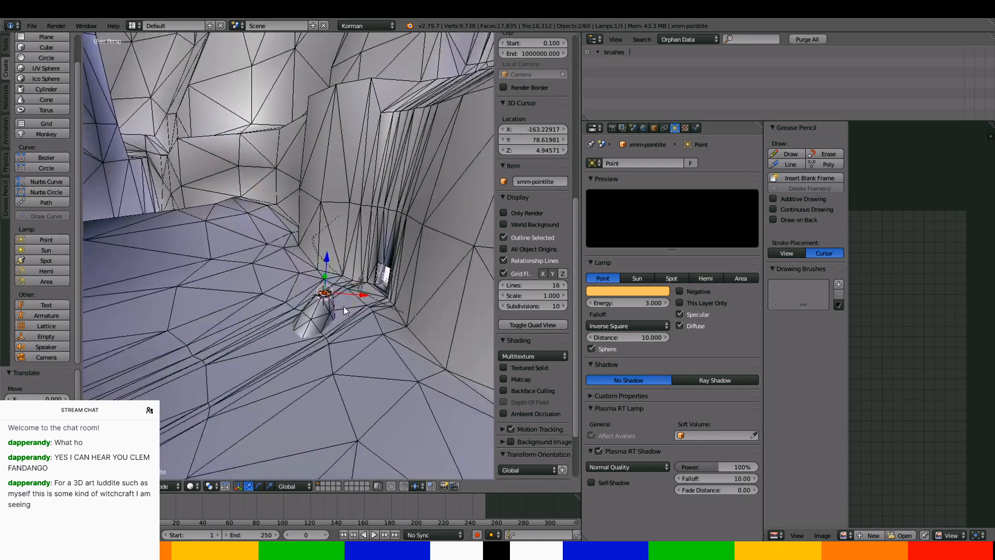
scroll(340, 235, up, 3)
mouse_move(340, 235)
middle_down()
mouse_move(346, 224)
mouse_move(356, 245)
mouse_move(352, 226)
middle_up()
scroll(356, 223, up, 4)
scroll(357, 223, down, 4)
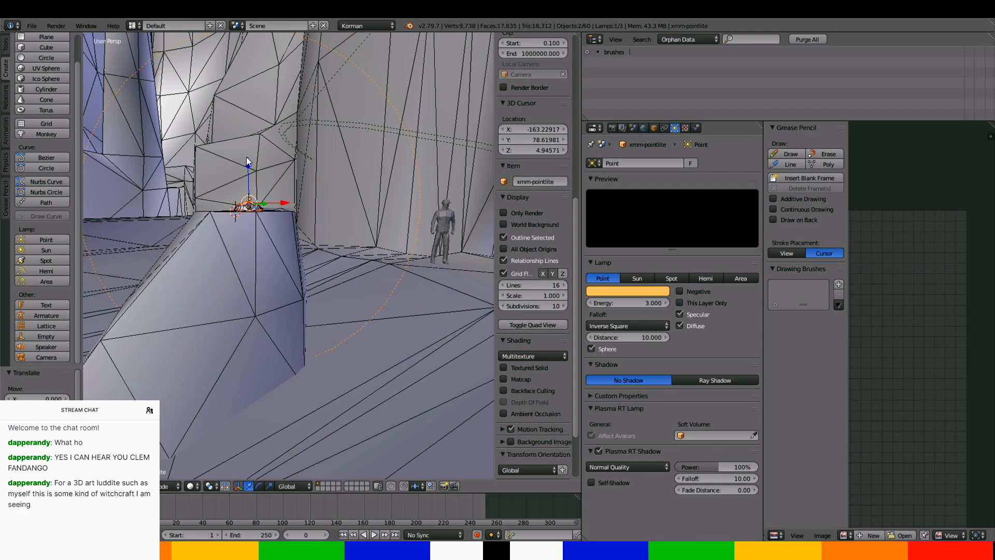
drag(247, 157, 247, 154)
key(ctrl+z)
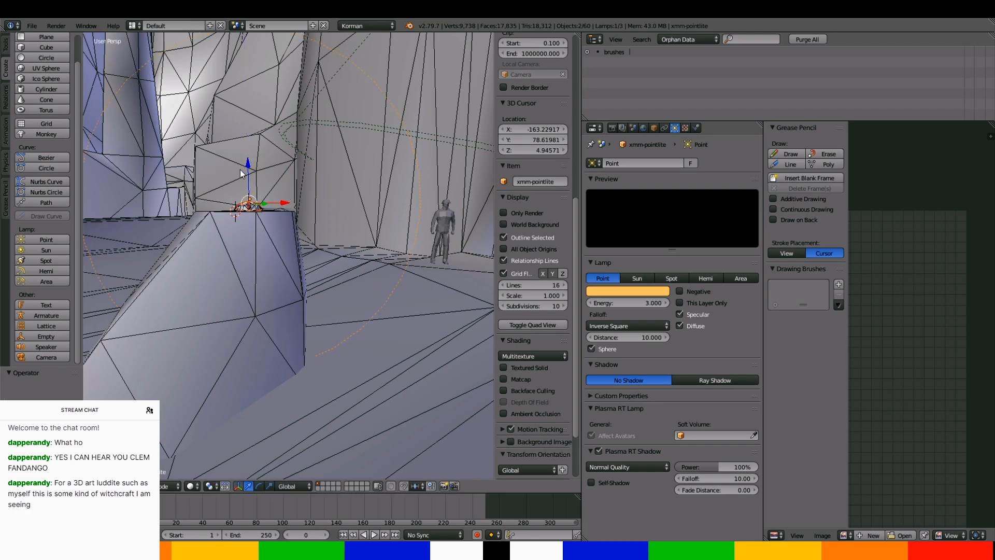
Isolate the lamp and marker, centre the lamp over the glowing top, lower it to about Z 5.54, and leave local view
key(KP_Divide)
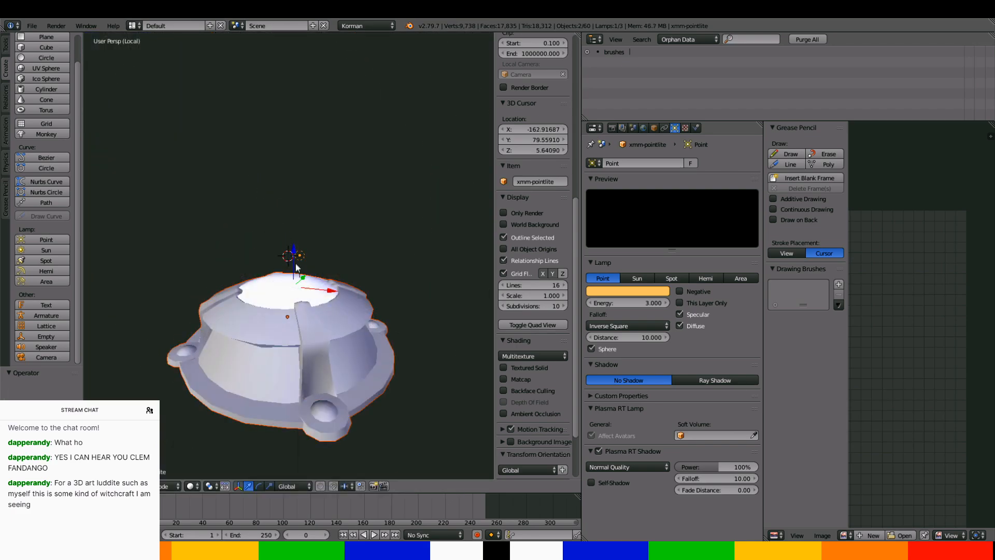
middle_drag(301, 257, 328, 356)
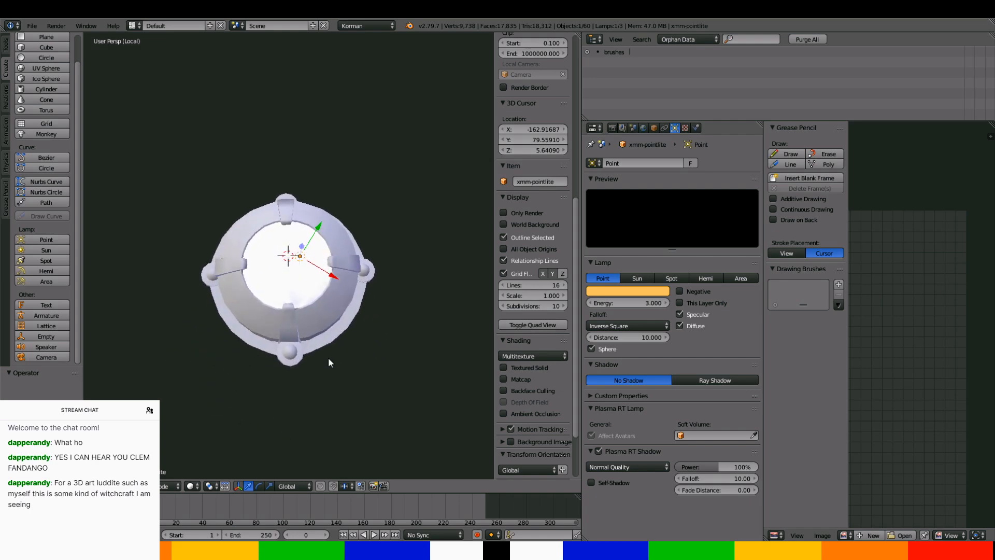
drag(318, 266, 304, 270)
drag(310, 217, 309, 225)
middle_drag(309, 225, 299, 192)
drag(288, 216, 287, 230)
key(KP_Divide)
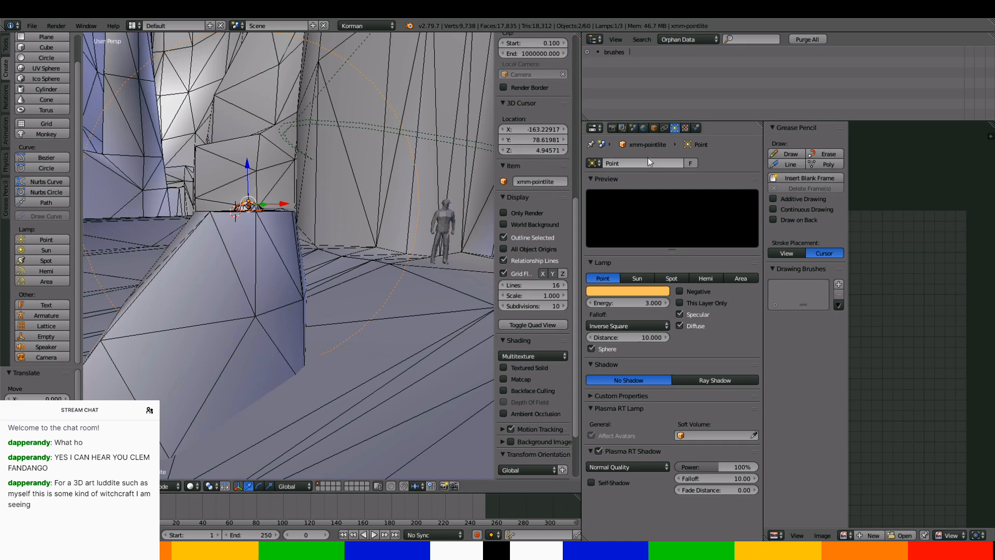
Add xmm-pointlite to the OutdoorsSun group
click(654, 127)
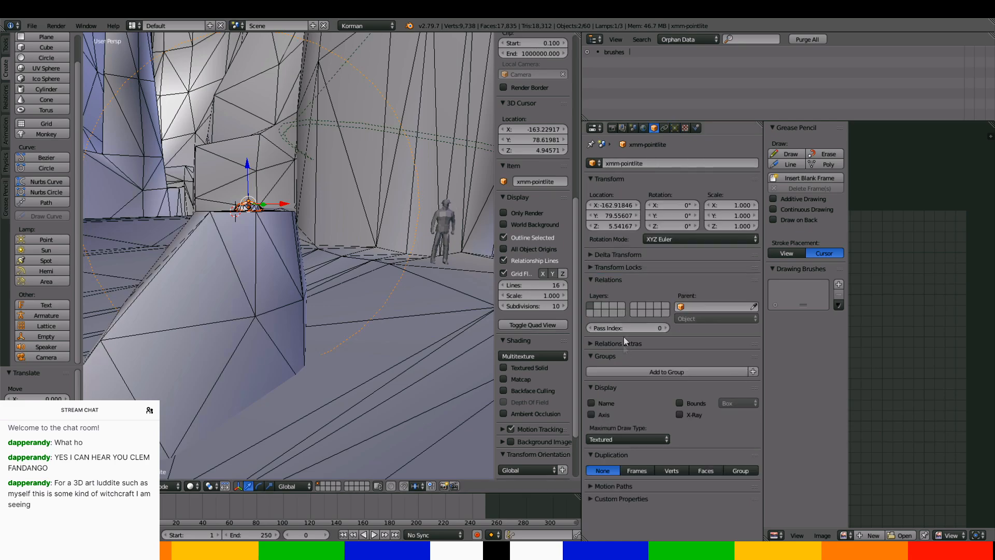
click(644, 127)
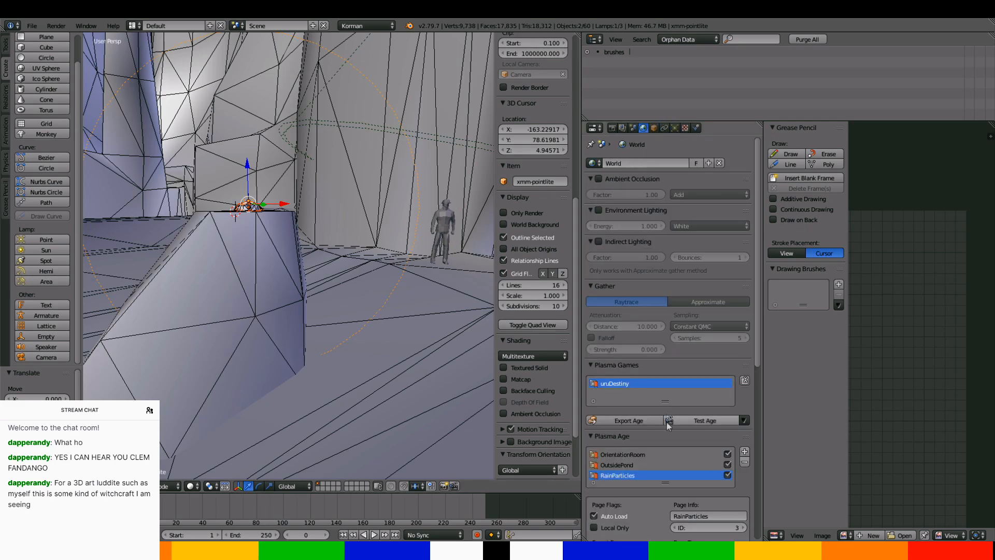
click(658, 128)
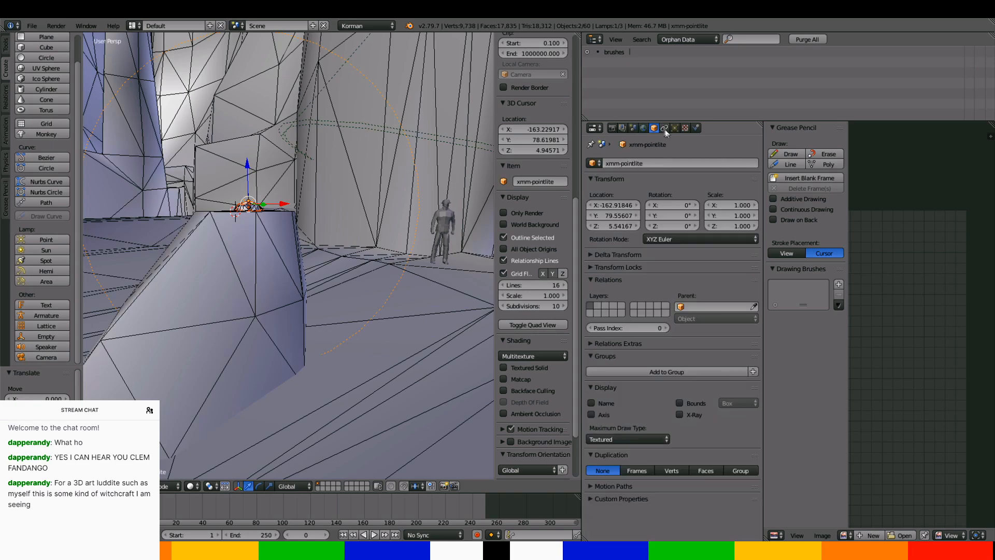
click(670, 372)
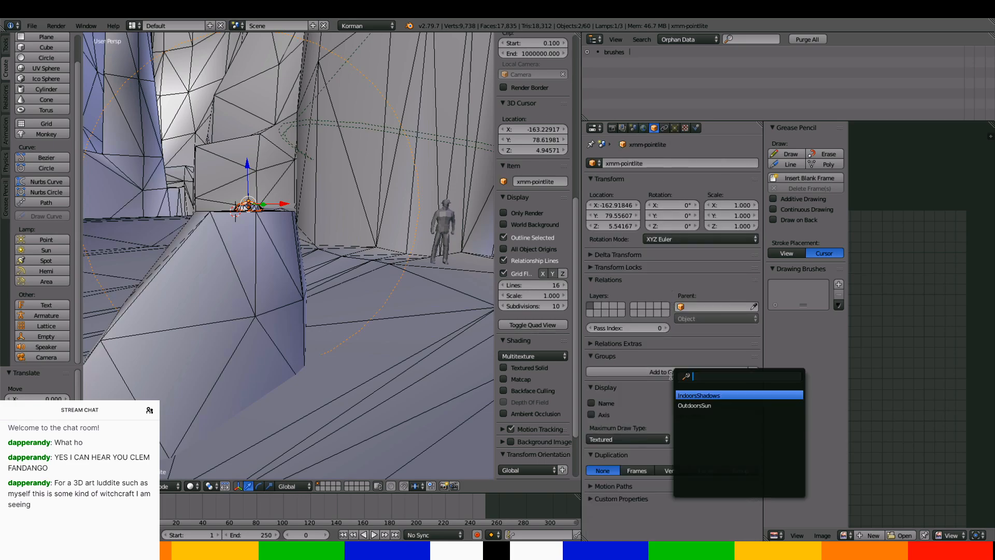
click(694, 405)
Save over Touchstone624.blend and open the World settings containing the Plasma age export options
middle_drag(322, 257, 345, 242)
scroll(345, 245, down, 4)
scroll(344, 237, up, 2)
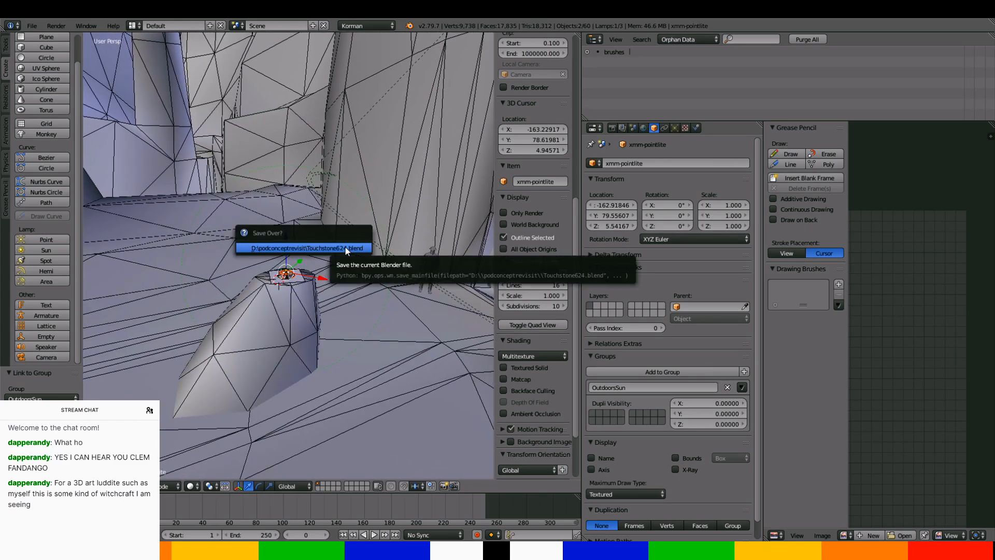
click(345, 247)
click(643, 128)
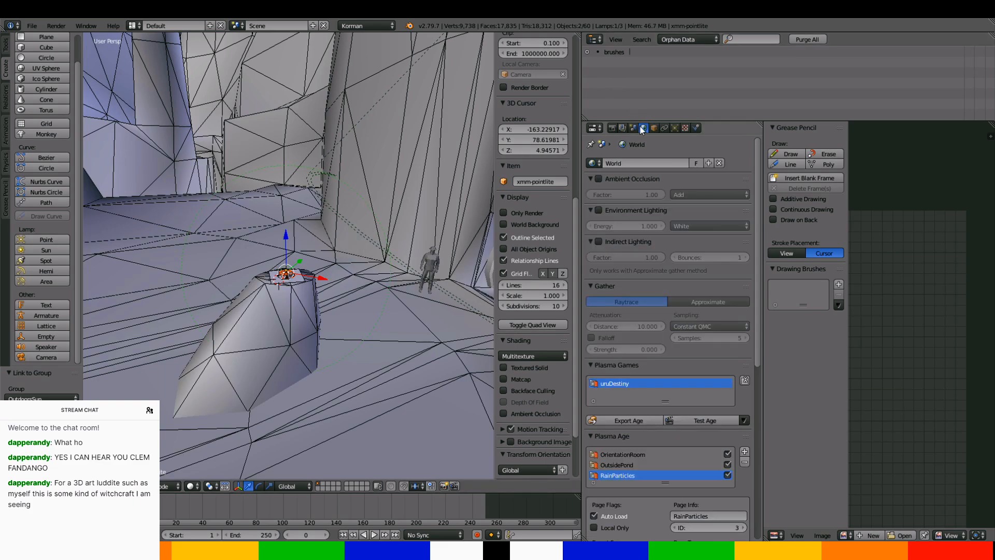
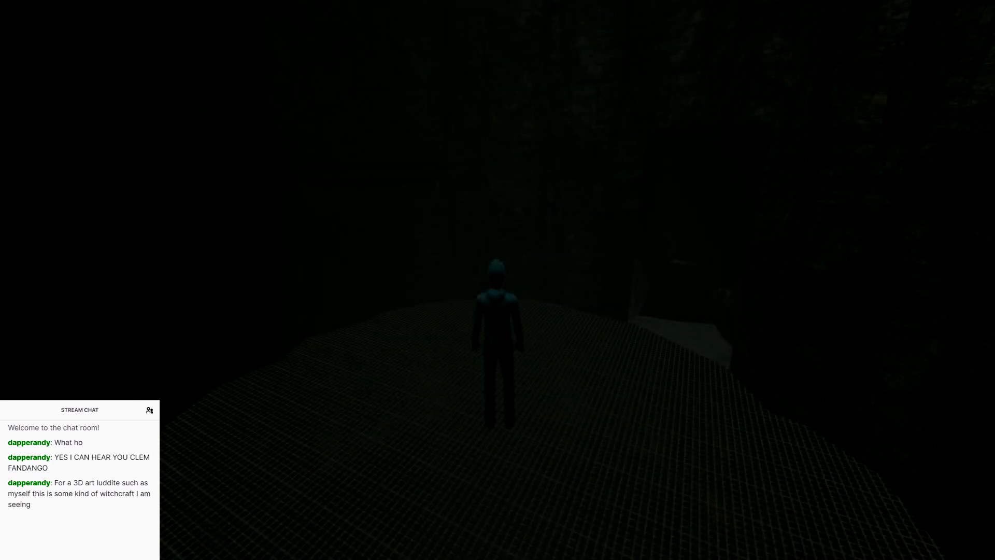
key(Right)
key(Up)
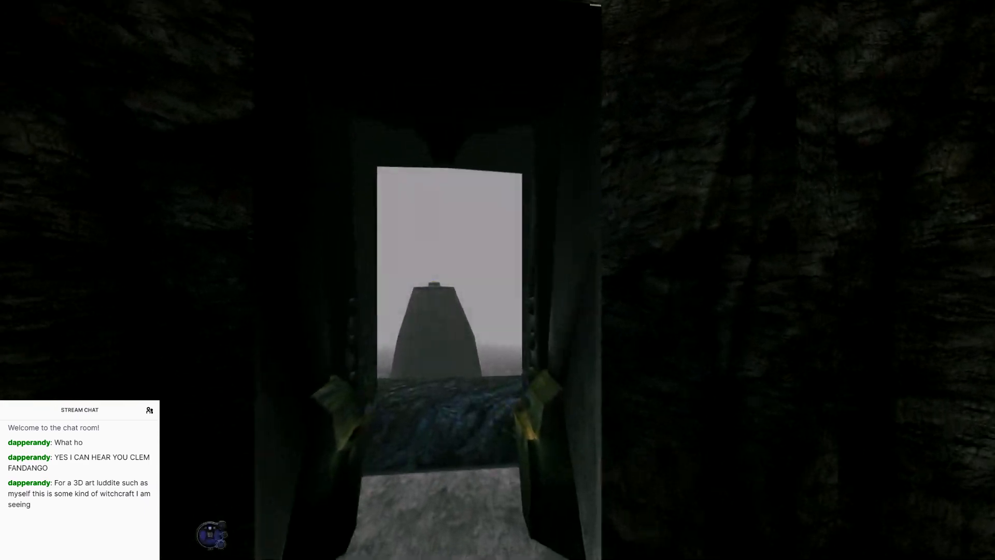
key(Up)
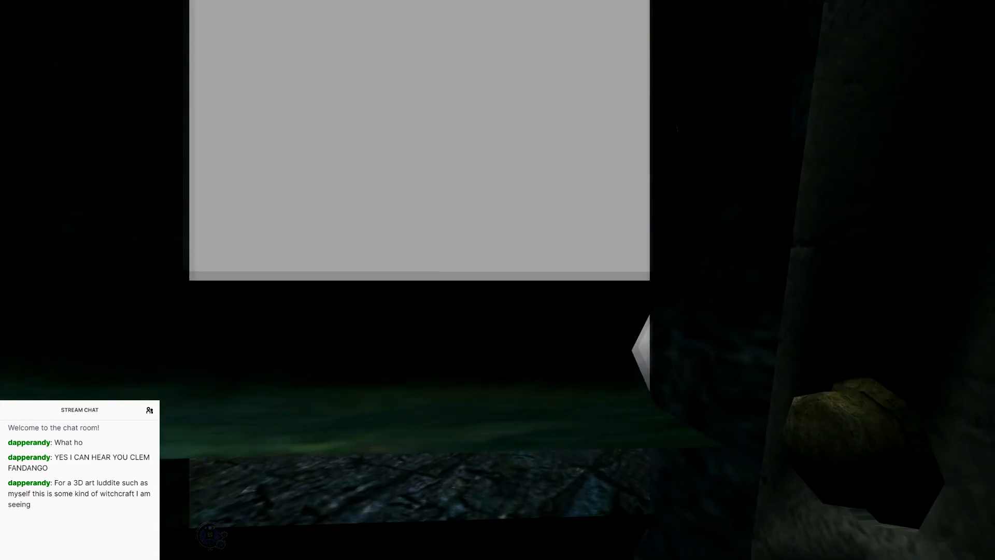
key(Up)
key(Left)
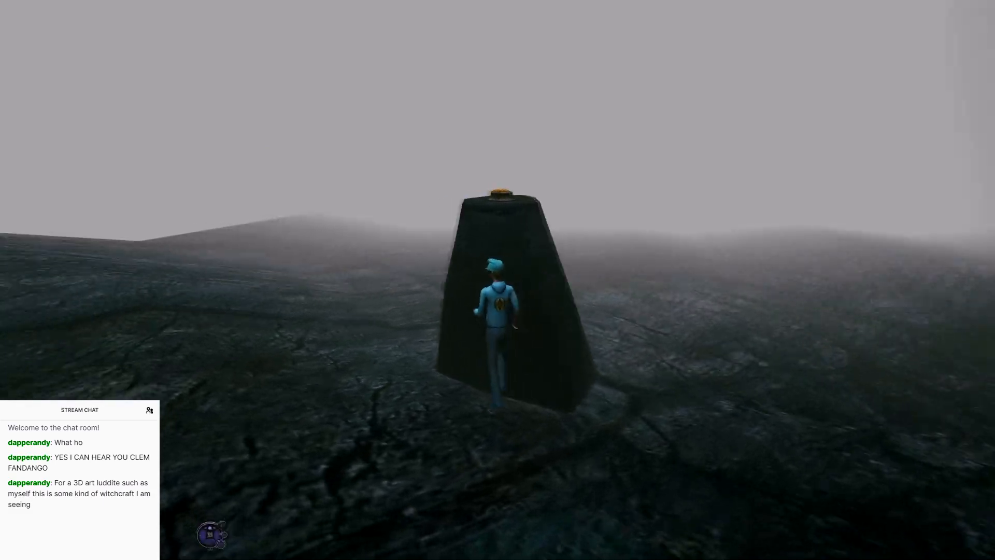
key(Left)
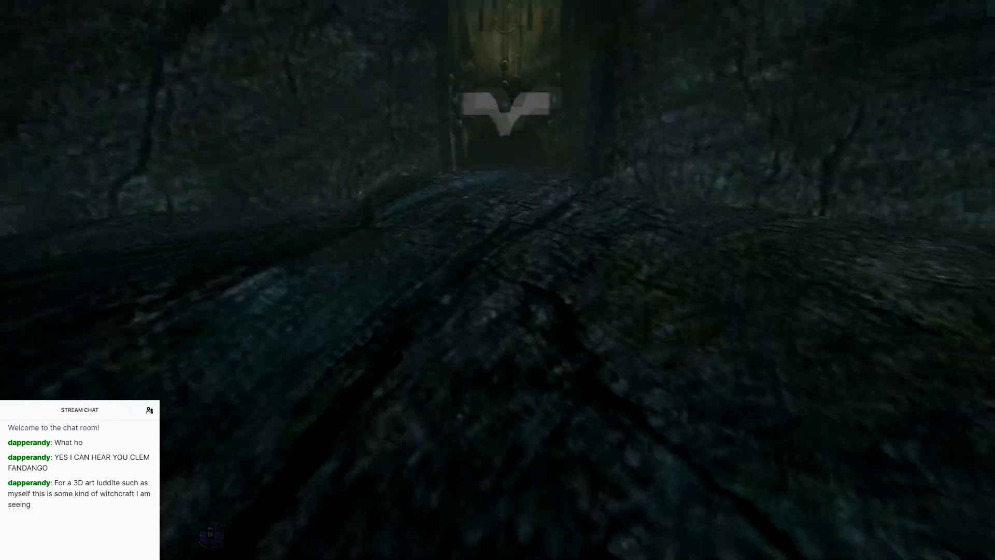
key(Right)
key(Left)
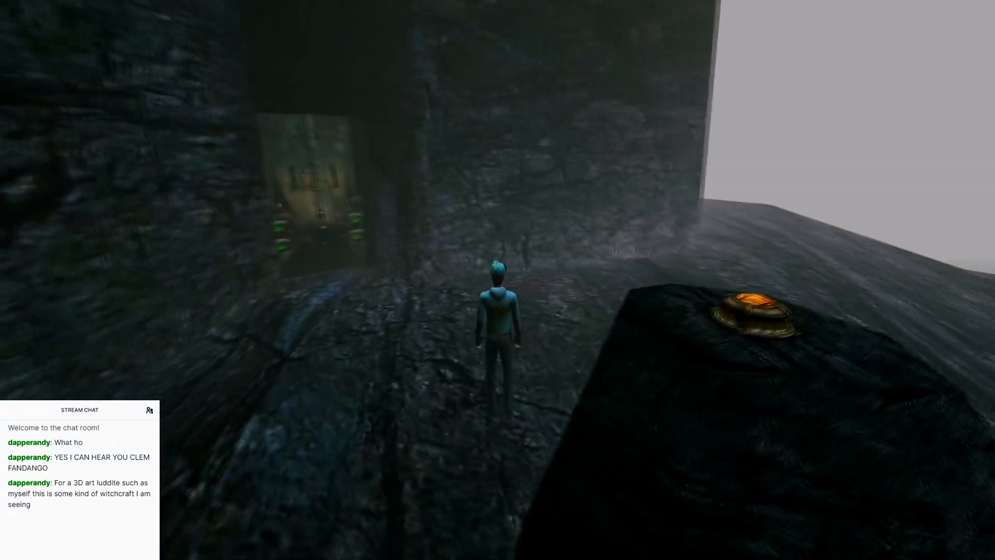
key(Right)
key(Up)
key(Right)
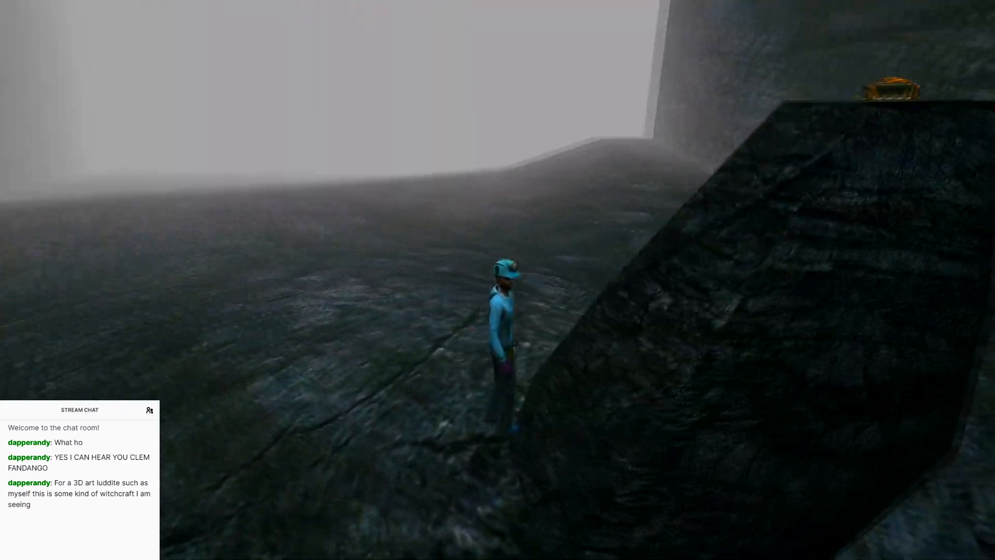
key(w)
key(w)
key(a)
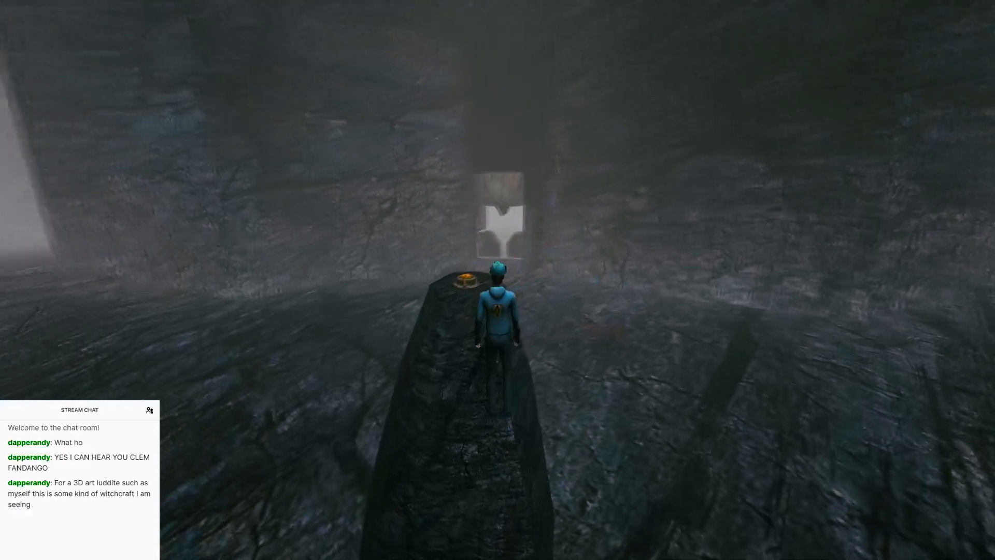
key(F1)
right_drag(440, 332, 498, 282)
key(w)
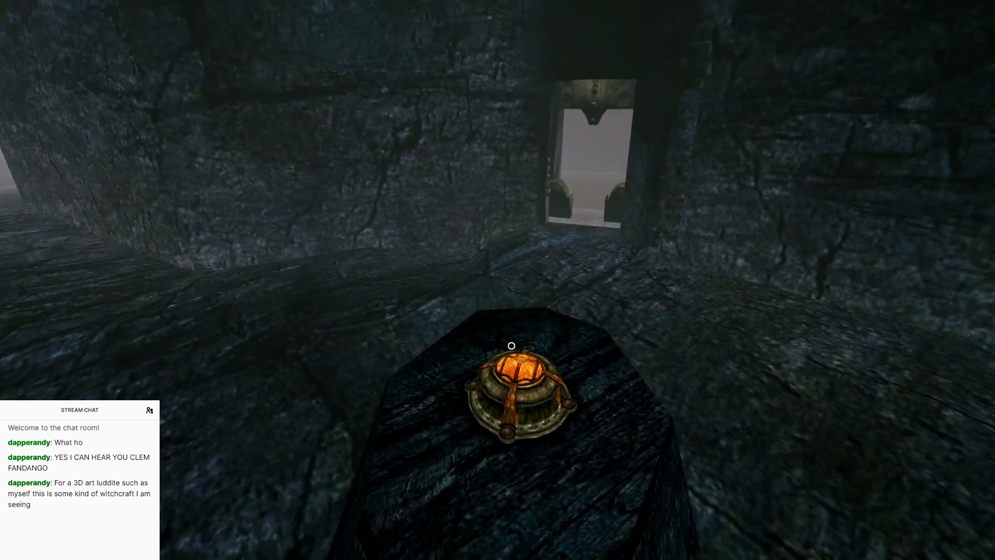
Switch to third-person view, walk the avatar around the rock and climb onto it beside the maintainers marker
key(F1)
key(a)
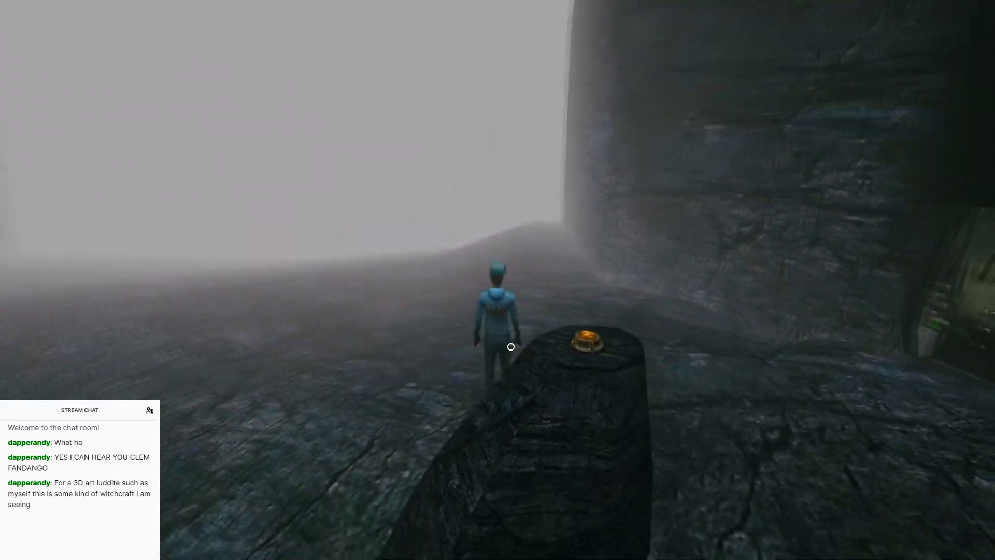
key(d)
key(w)
key(space)
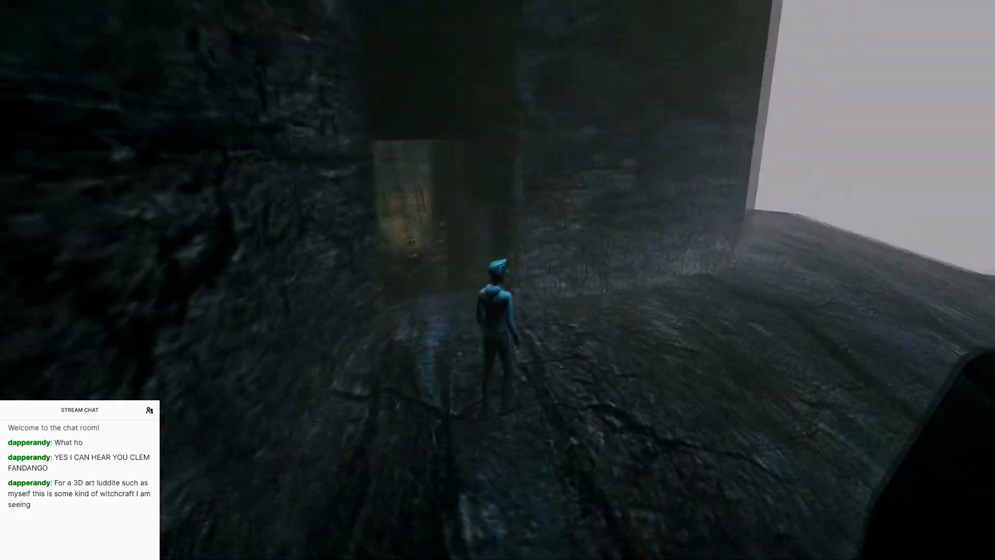
key(w)
key(w)
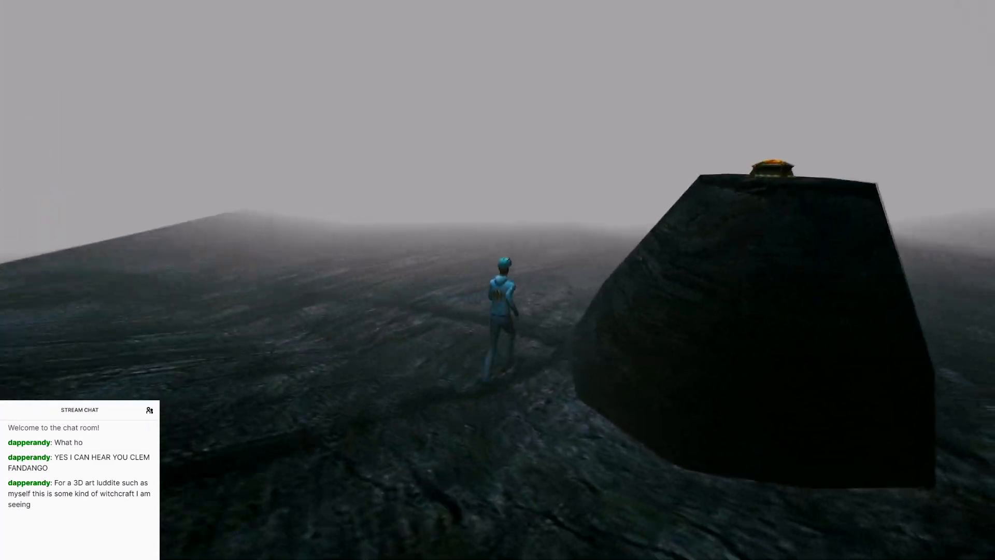
key(w)
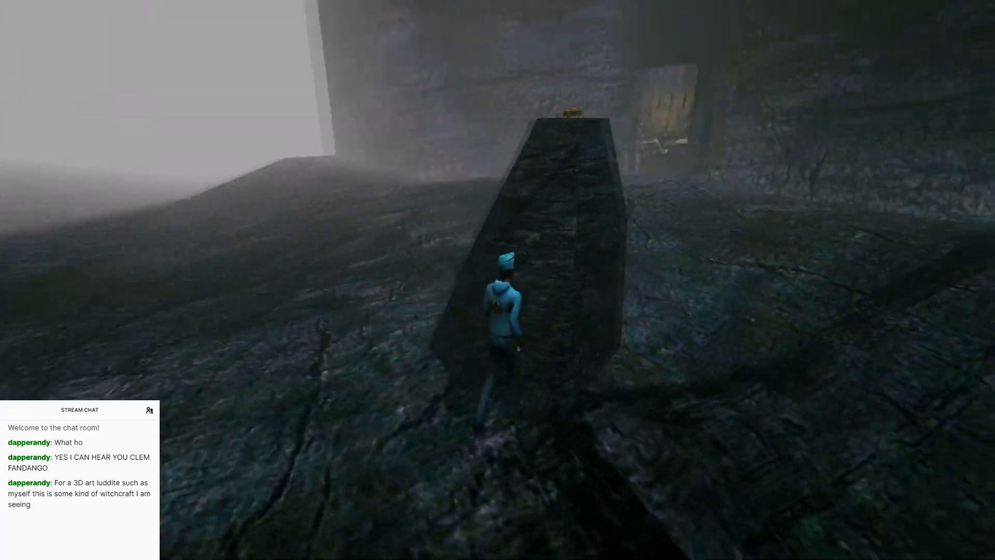
key(w)
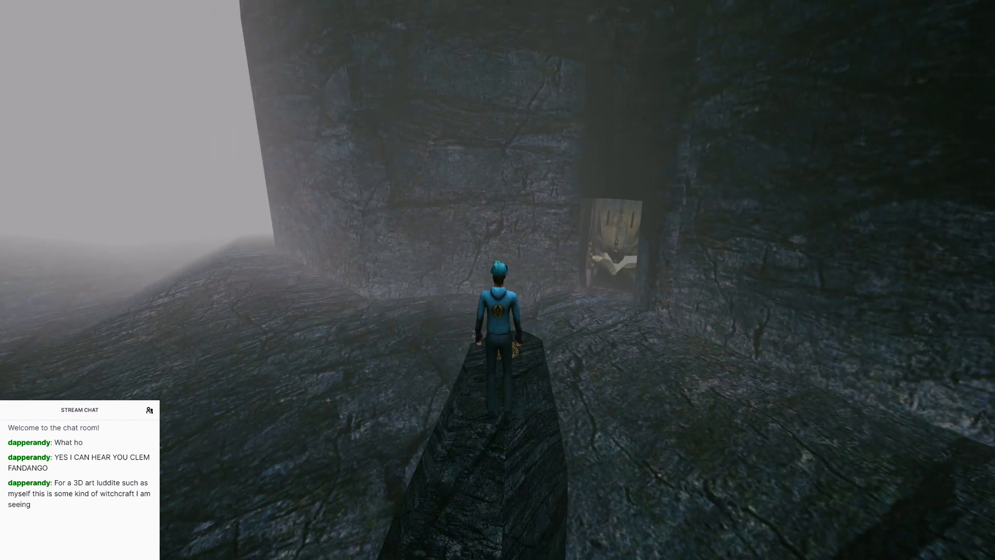
Reposition and turn the avatar next to the marker to examine how the orange lamp lights it
key(s)
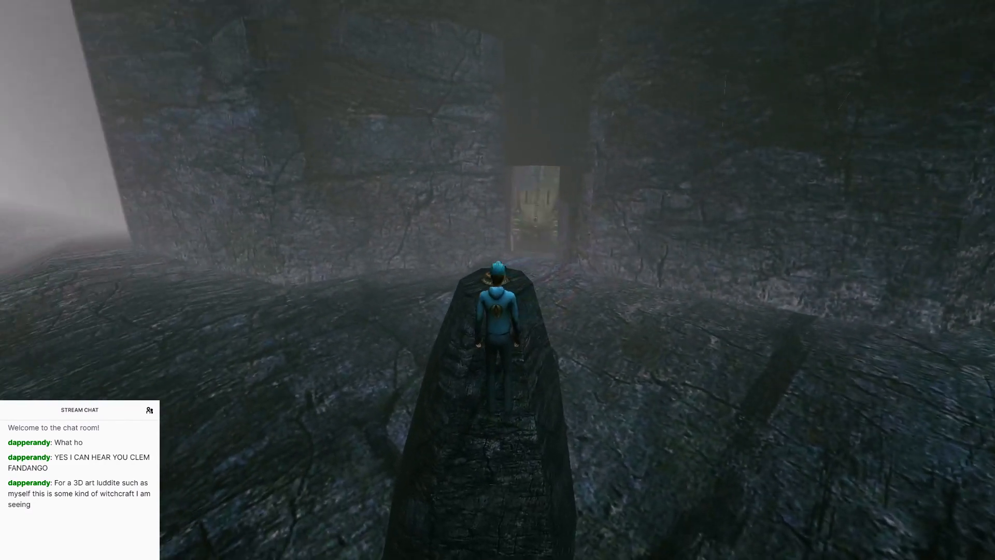
key(w)
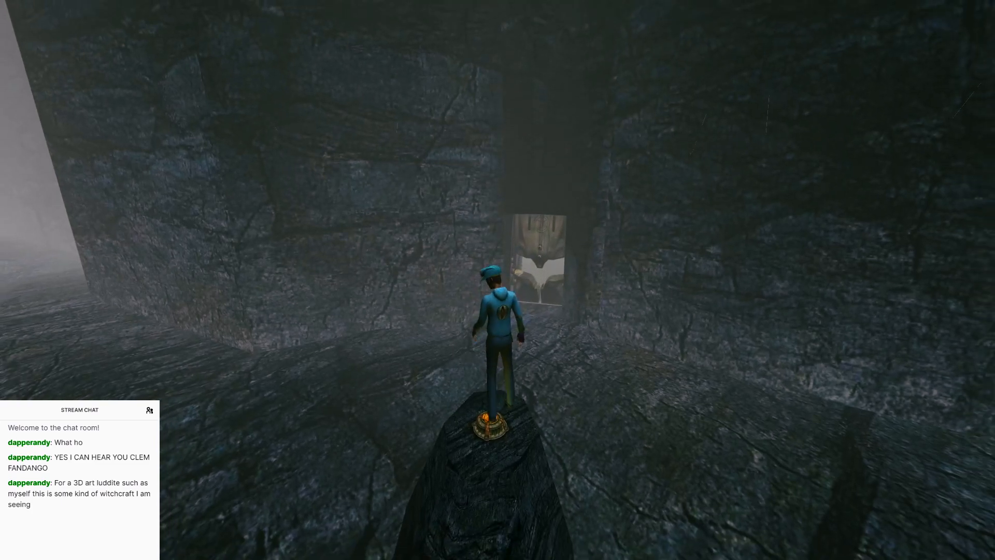
key(d)
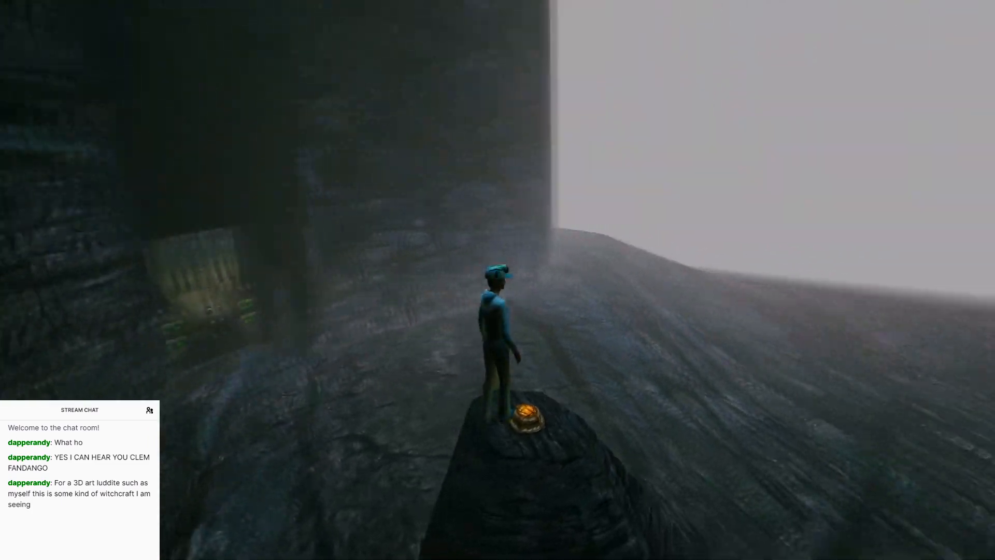
key(d)
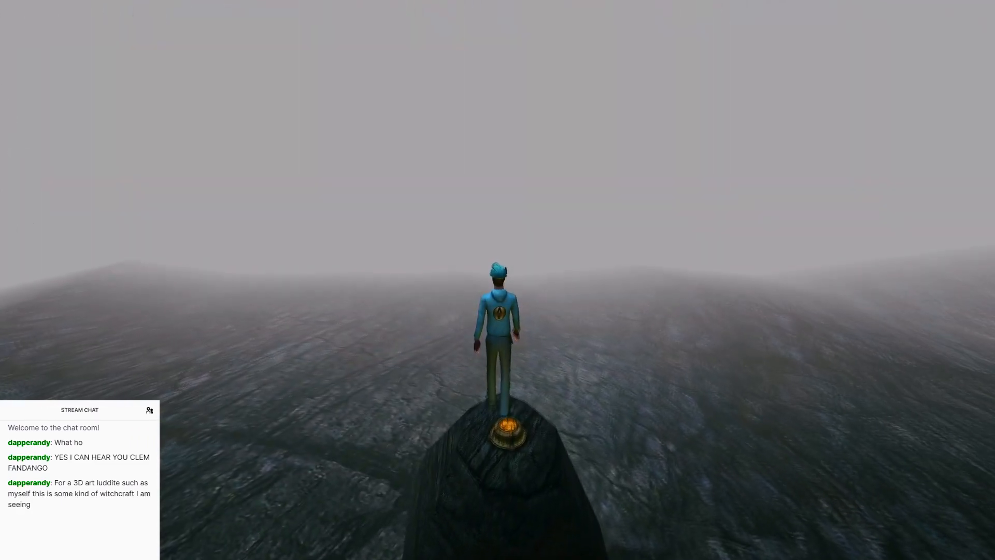
key(a)
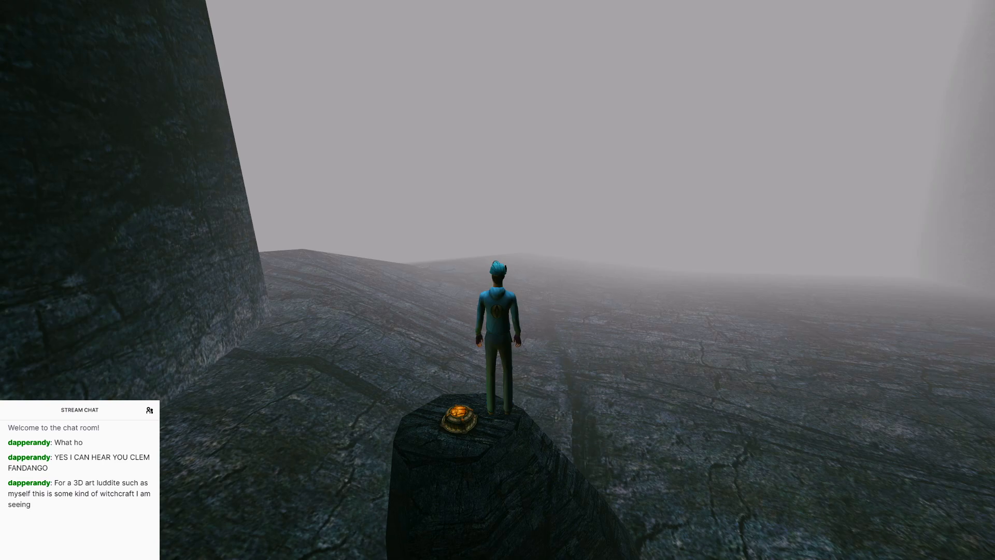
key(a)
Look straight down at the marker in first-person view and inspect its glowing top
key(F1)
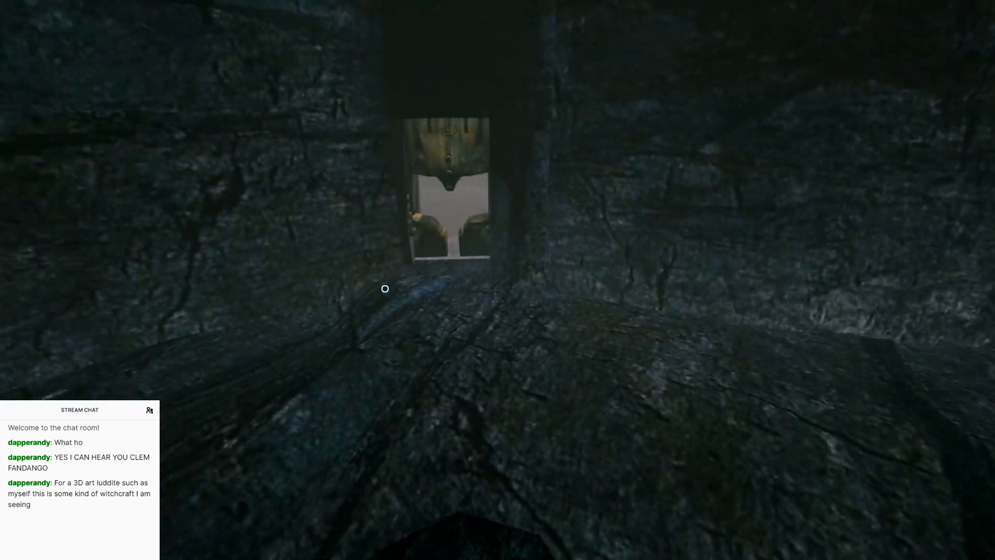
right_drag(384, 288, 387, 414)
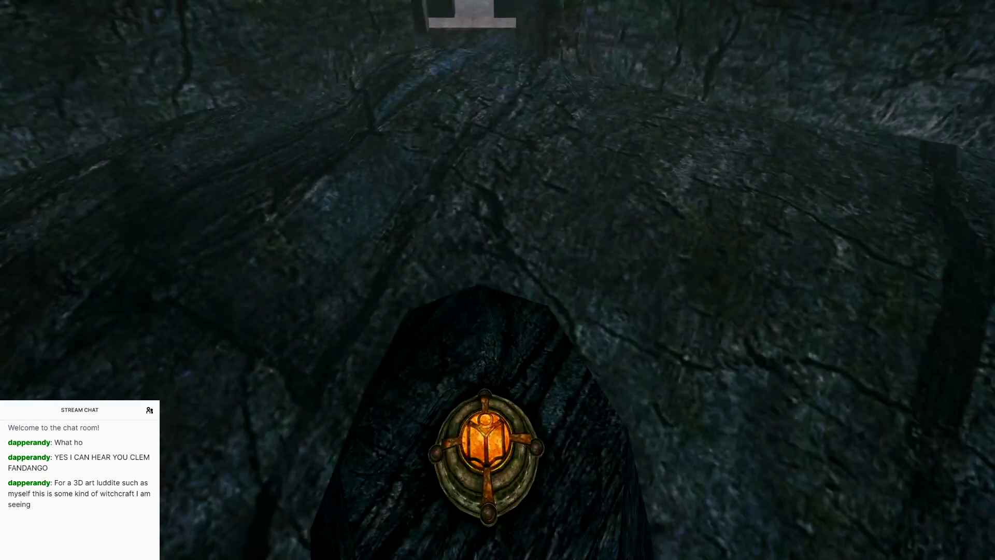
key(a)
key(d)
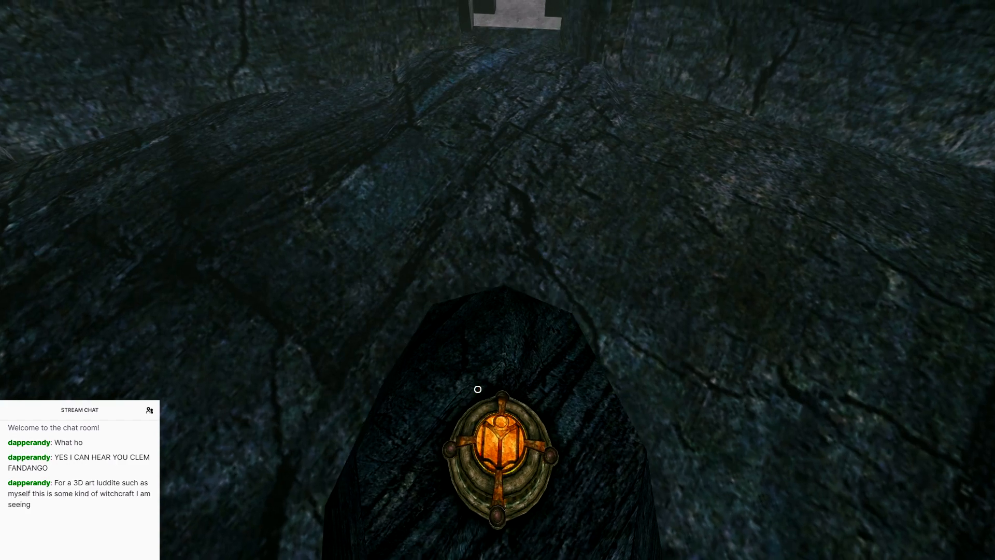
key(d)
Compare the lamp's light on the avatar in third-person view with the marker and surrounding rock in first-person view
key(F1)
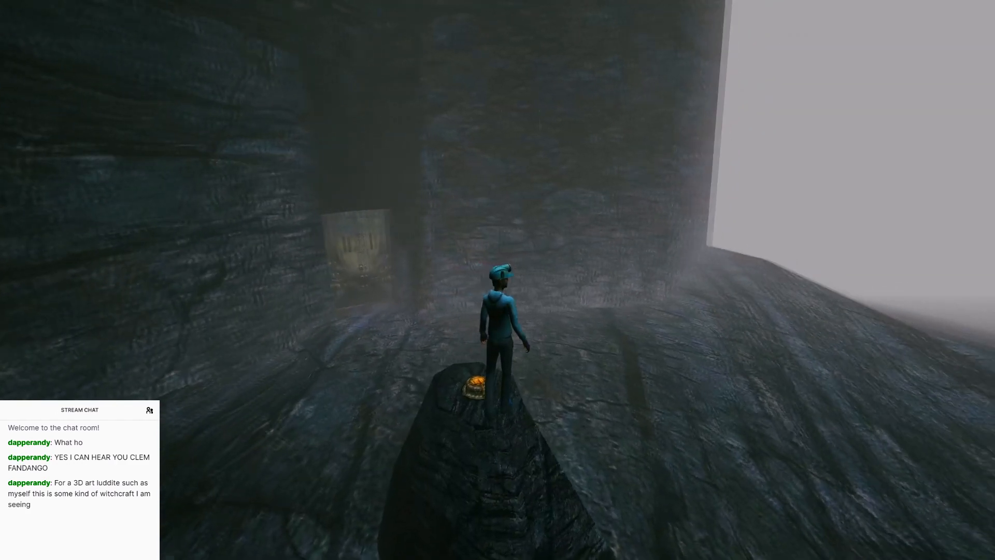
key(d)
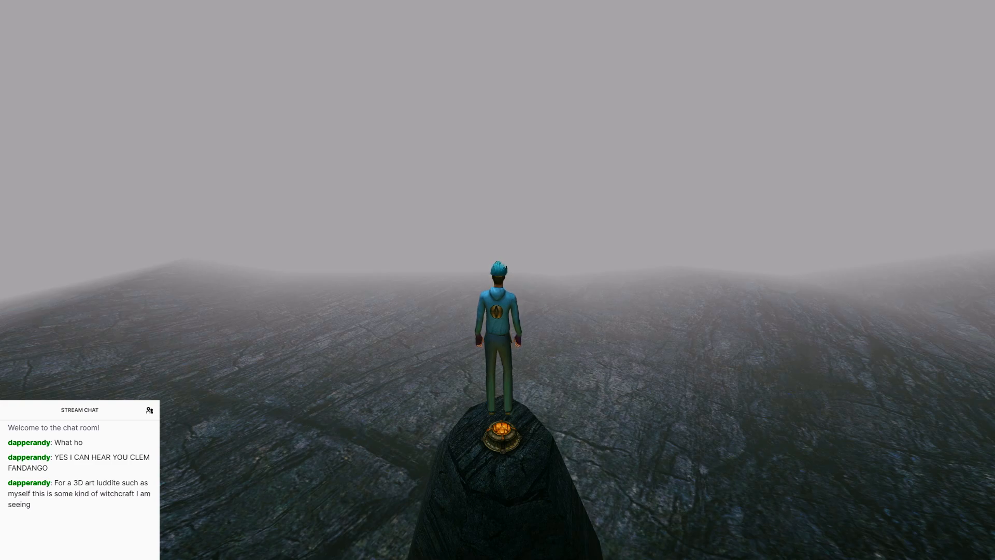
key(F1)
key(d)
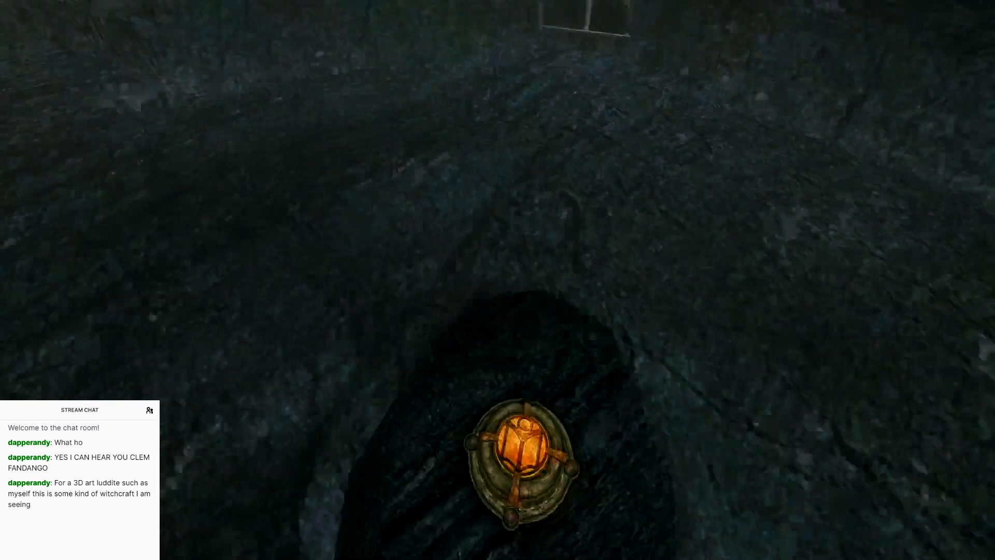
key(w)
key(a)
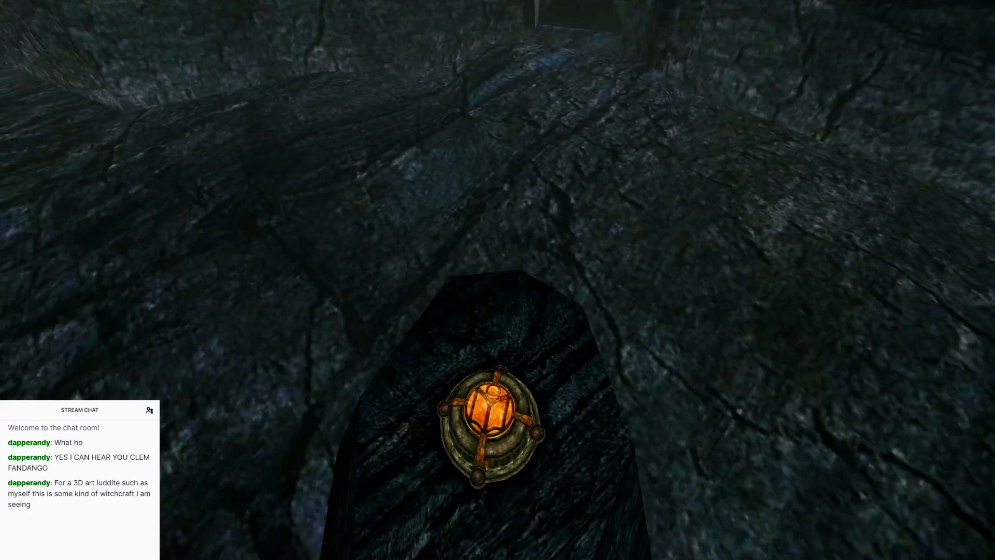
key(a)
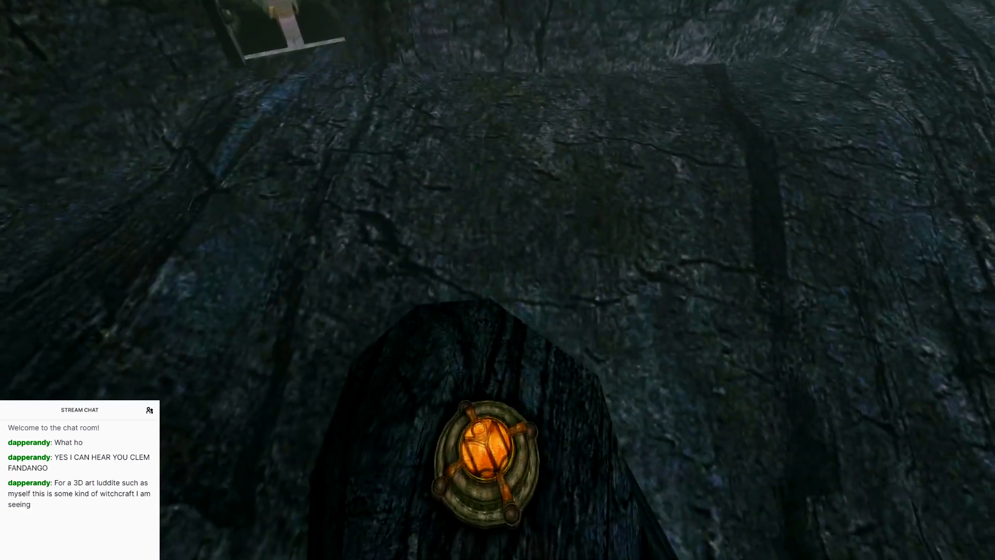
key(d)
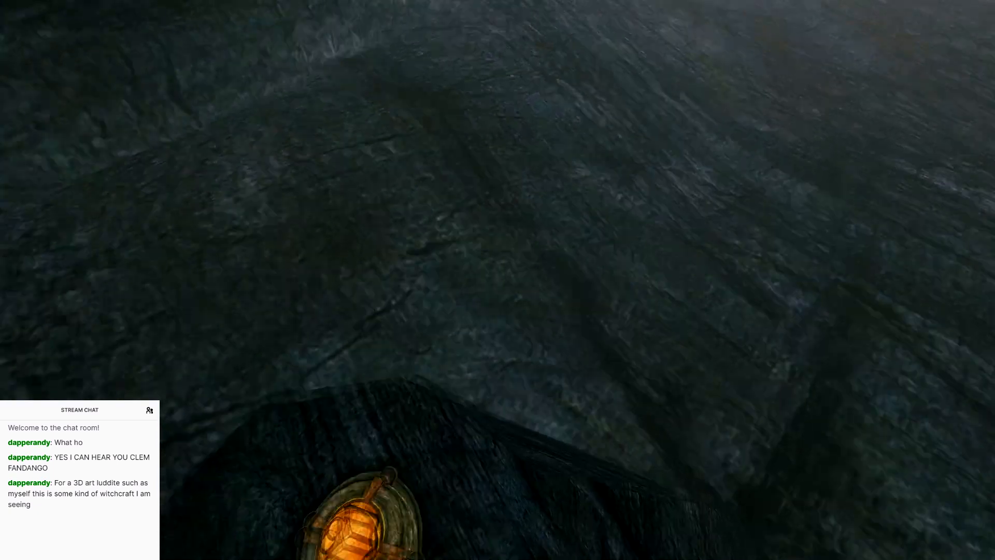
key(a)
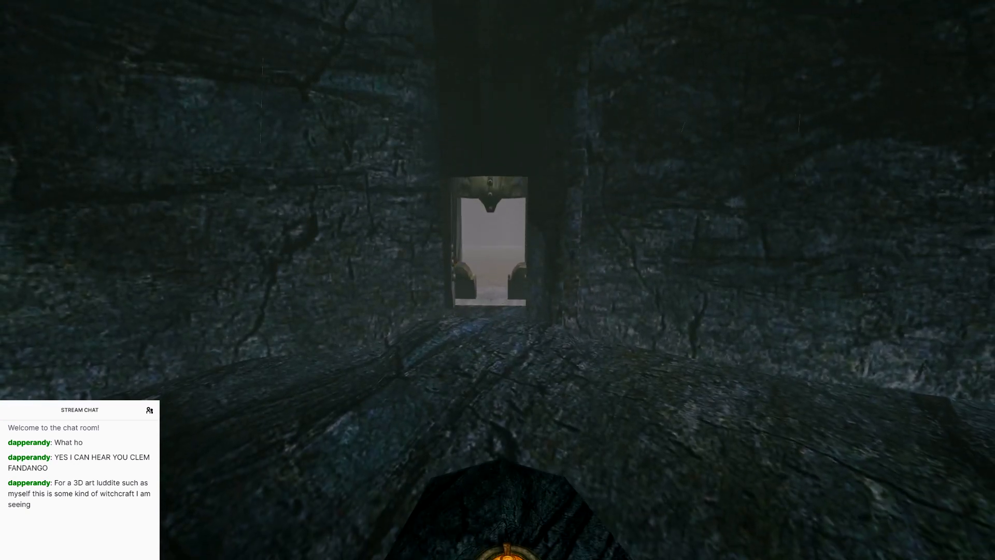
Quit URU and return to the Blender scene
key(Escape)
click(589, 211)
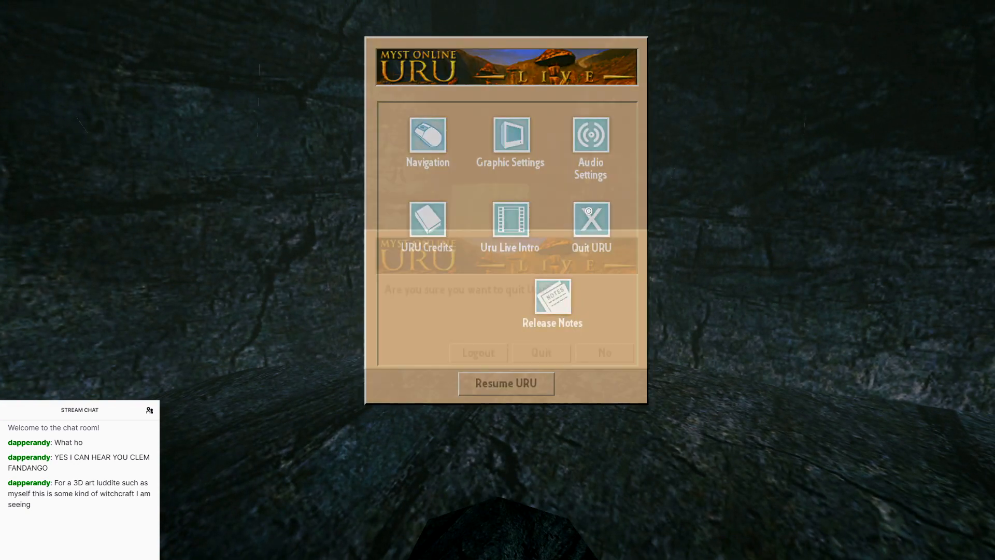
click(540, 351)
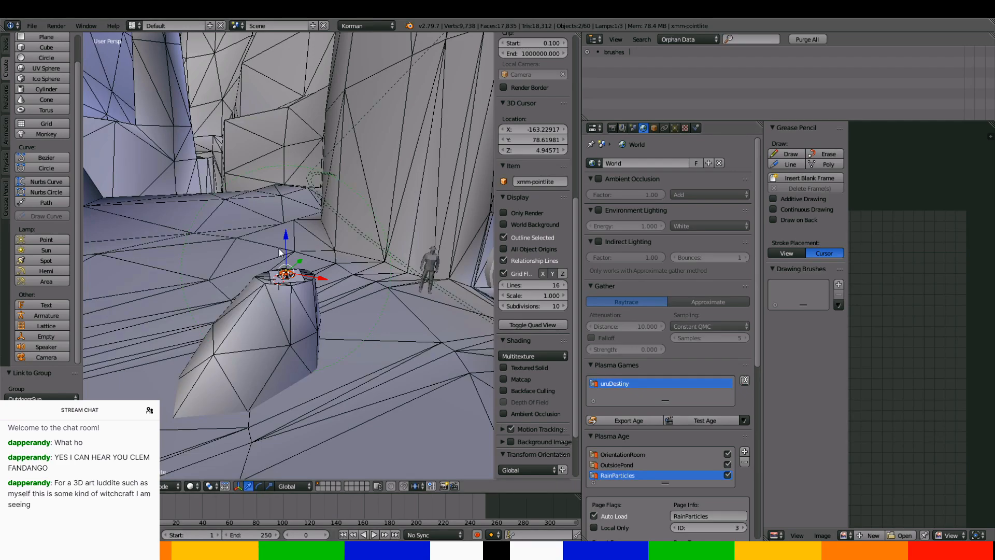
Add the marker's remaining part to the selection and isolate the complete marker with its lamp in local view
key(KP_Divide)
key(KP_Divide)
scroll(279, 244, up, 6)
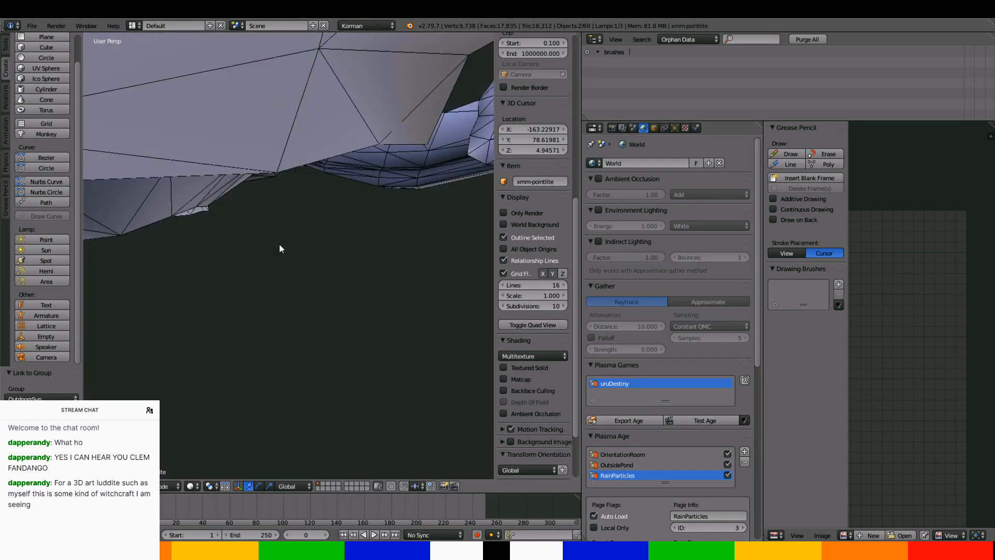
scroll(279, 245, down, 6)
scroll(279, 244, up, 4)
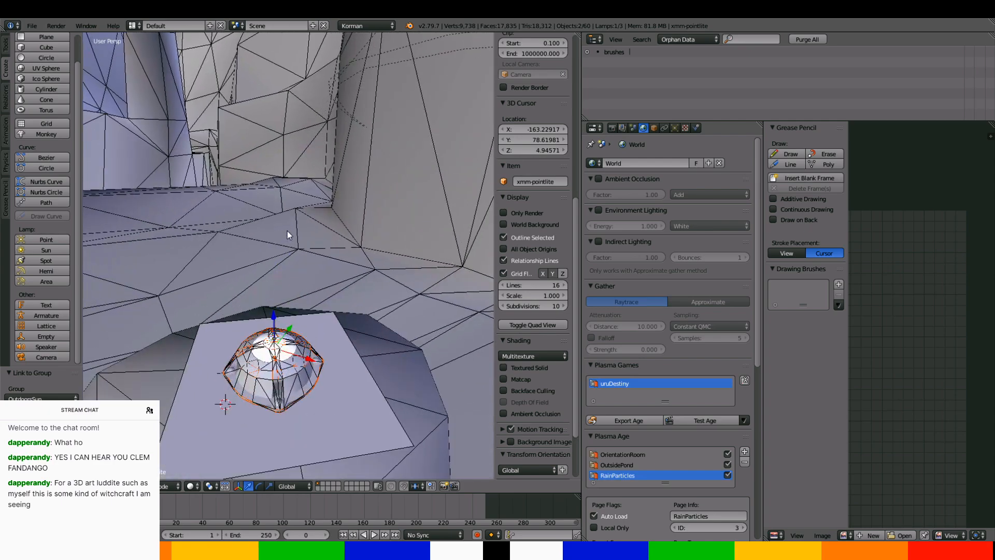
middle_drag(289, 271, 289, 270)
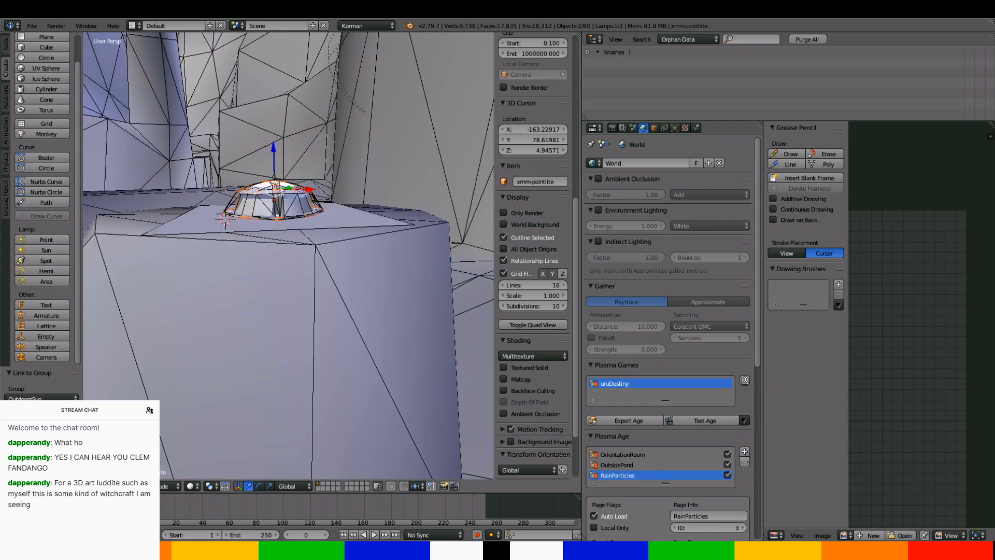
shift+right_click(277, 176)
shift+right_click(275, 176)
key(KP_Divide)
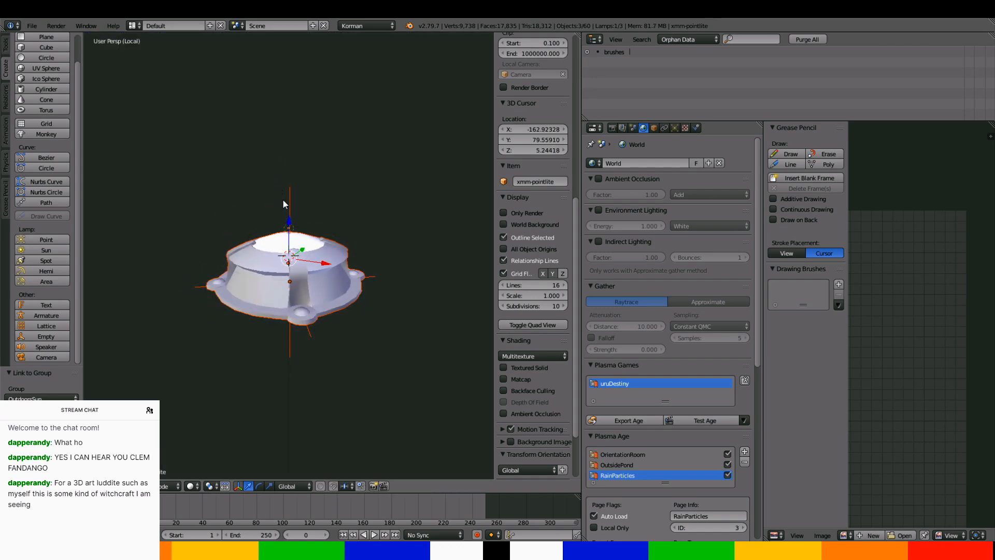
Select xmm-pointlite alone and set the viewport shading to Material to show the textured marker
right_click(291, 229)
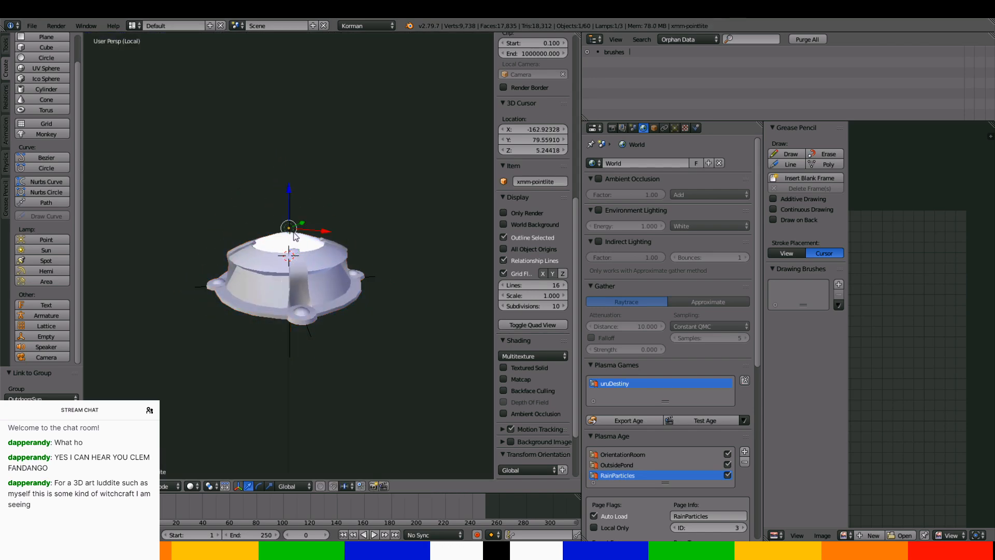
click(197, 486)
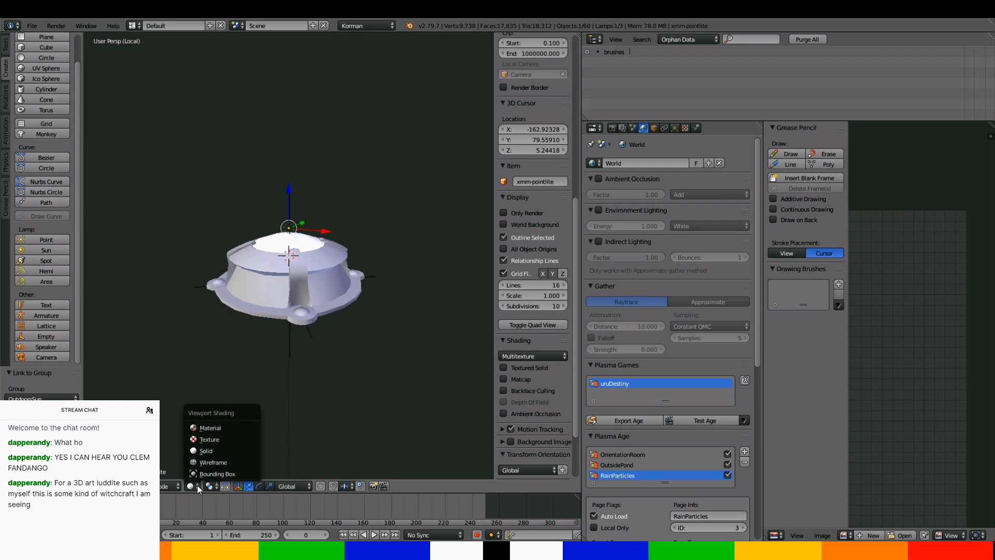
click(213, 428)
scroll(356, 236, down, 2)
mouse_move(356, 236)
middle_down()
mouse_move(397, 269)
mouse_move(419, 270)
middle_up()
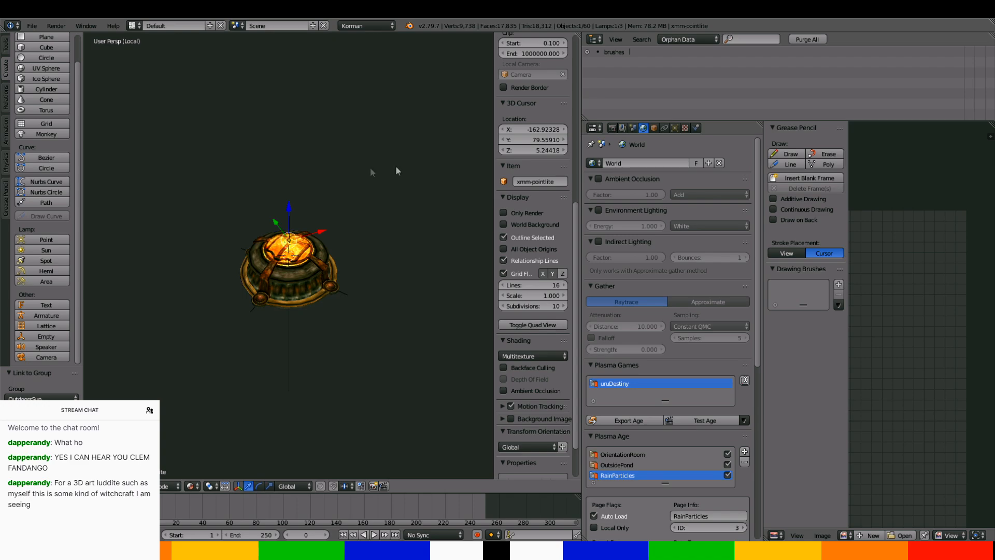
Review the World's Plasma Age and environment settings, then examine the scene's render dimensions and frame rate setting
scroll(631, 325, down, 12)
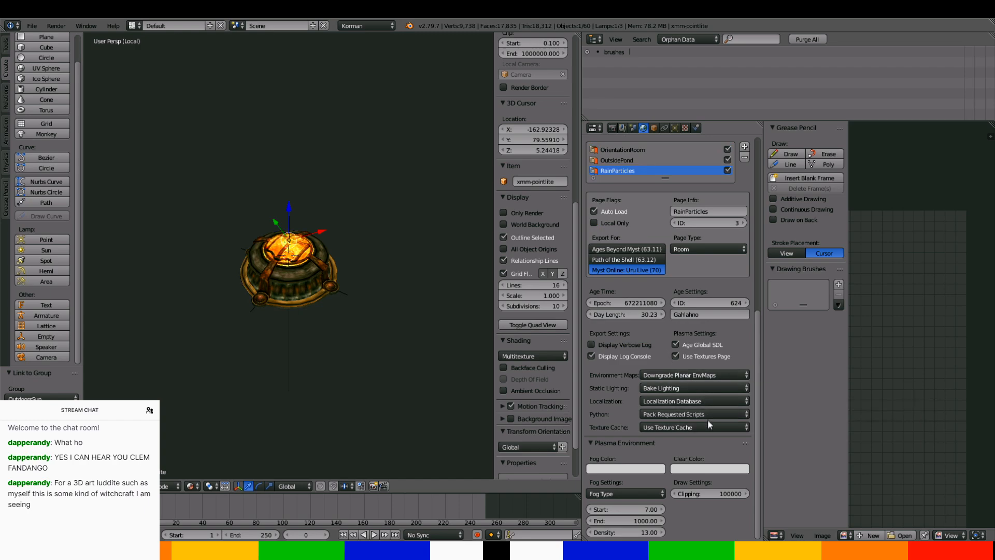
scroll(711, 343, down, 3)
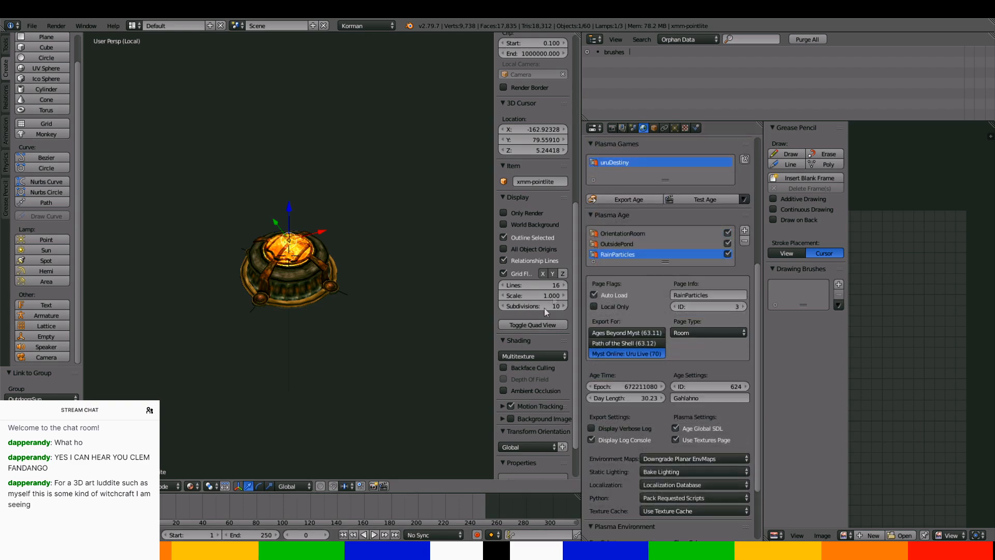
click(613, 128)
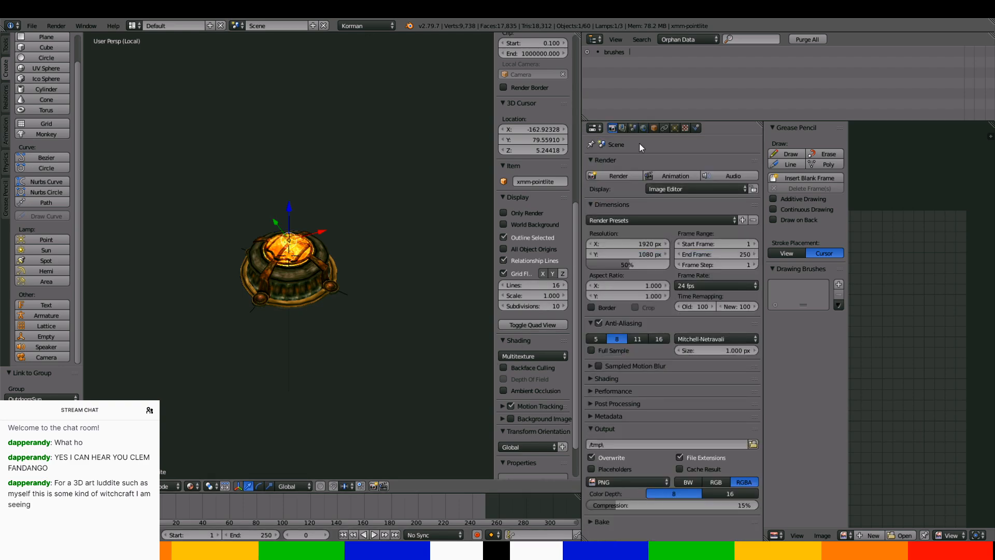
click(623, 128)
click(634, 129)
click(643, 128)
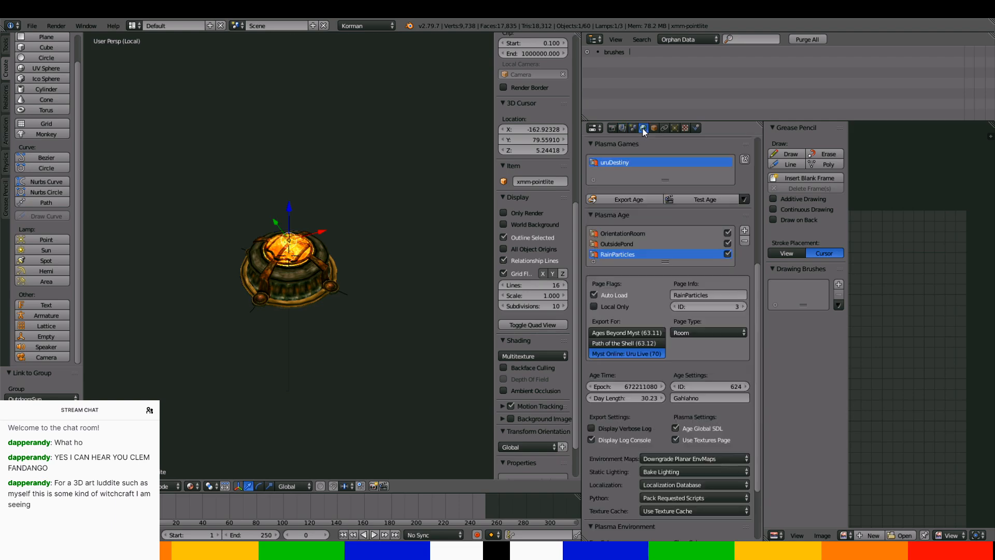
click(612, 128)
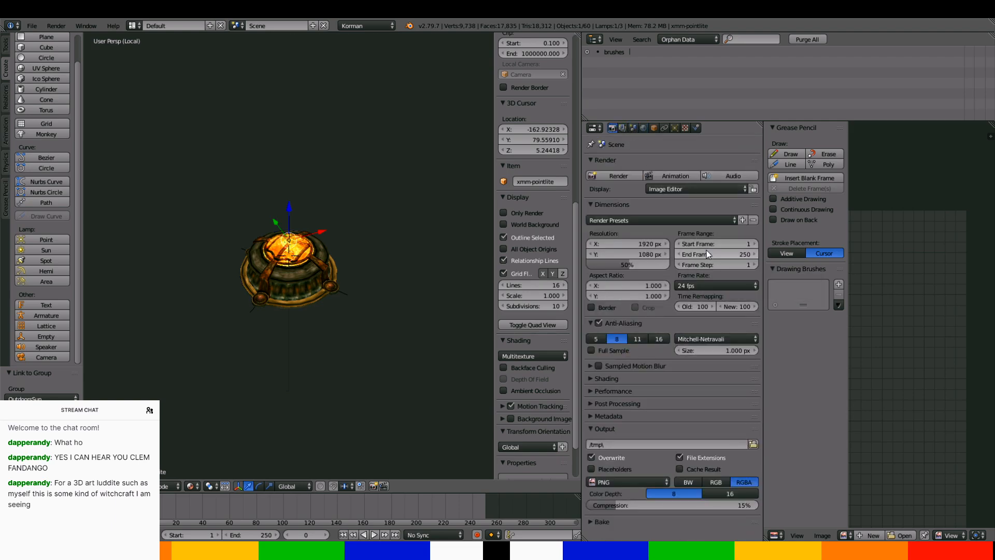
click(703, 287)
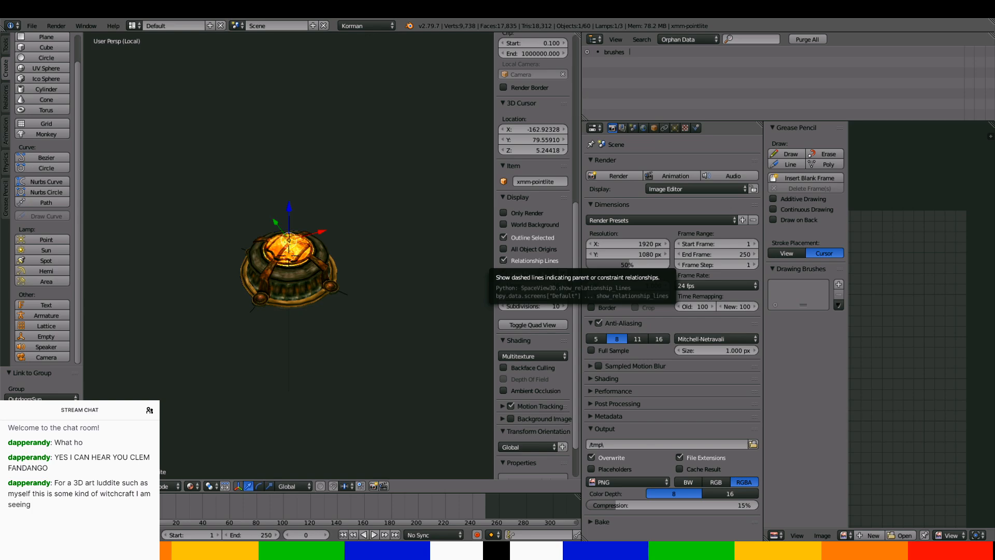
Set the scene's frame rate to 30 fps
click(717, 285)
click(711, 340)
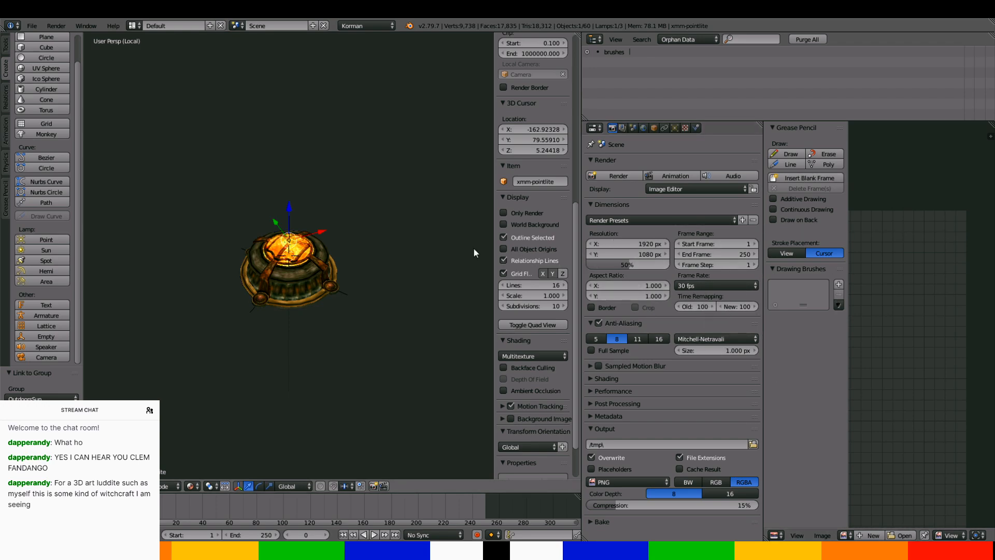
key(space)
key(Escape)
Enter Edit mode on MaintainersMarker_DRAW and select its m_20 material to show the shading settings
click(355, 325)
scroll(347, 310, up, 5)
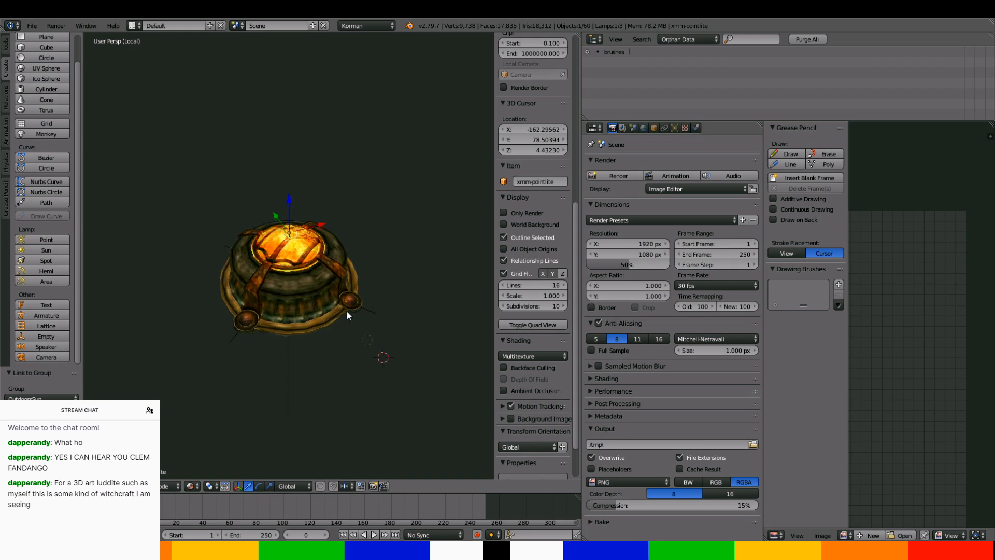
mouse_move(332, 312)
middle_down()
mouse_move(306, 264)
mouse_move(344, 272)
mouse_move(345, 320)
middle_up()
right_click(335, 290)
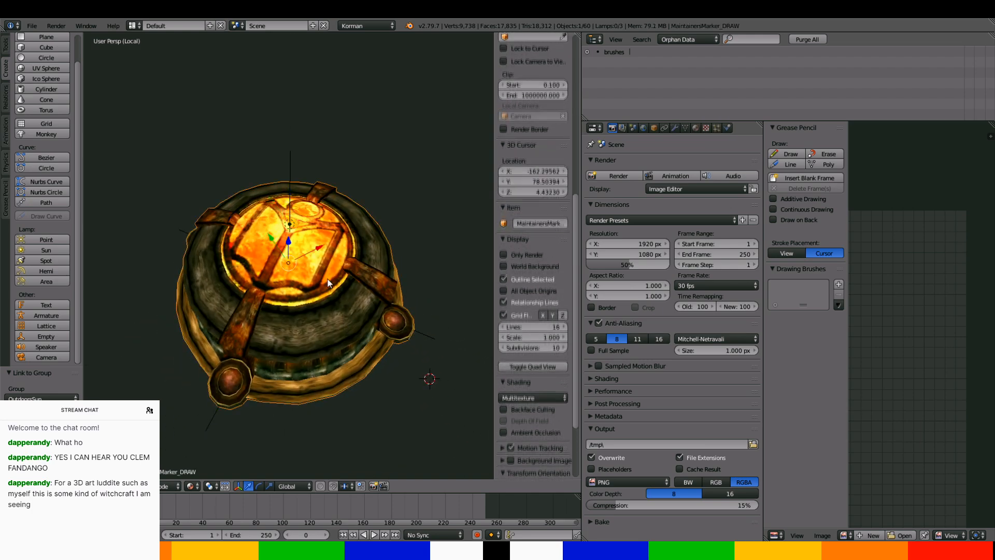
key(Tab)
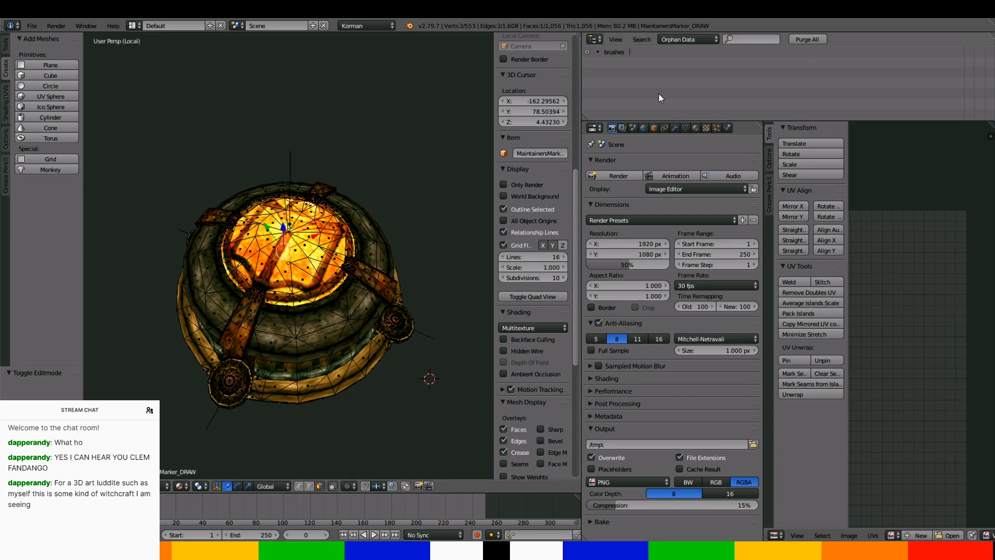
click(695, 128)
scroll(695, 233, up, 5)
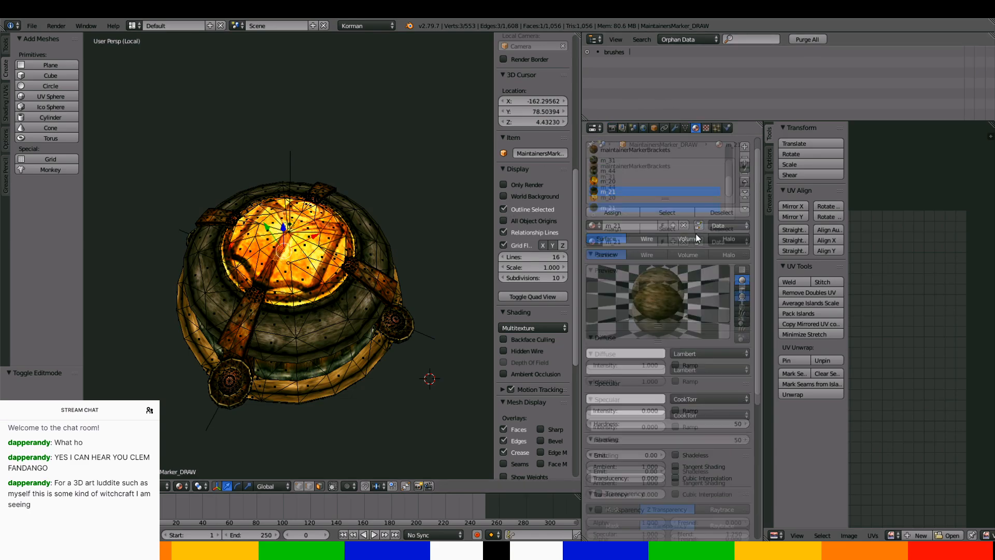
click(637, 198)
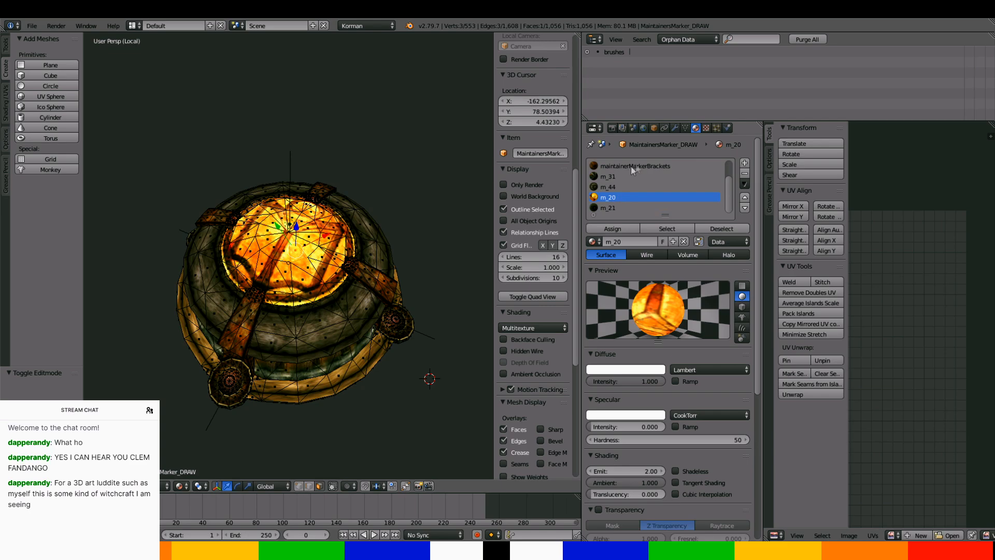
scroll(629, 346, down, 5)
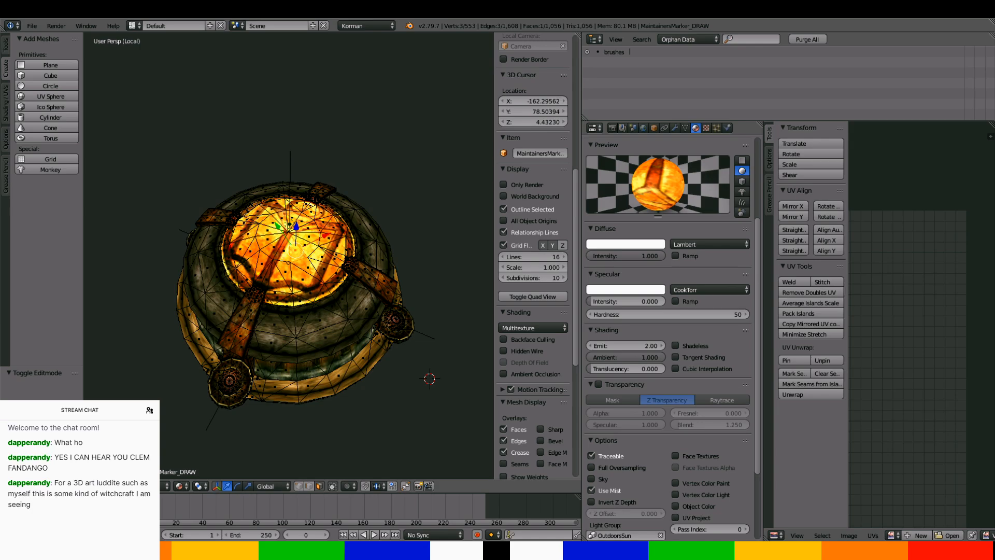
Switch to Calculator and multiply 30 by 60
key(alt+Tab)
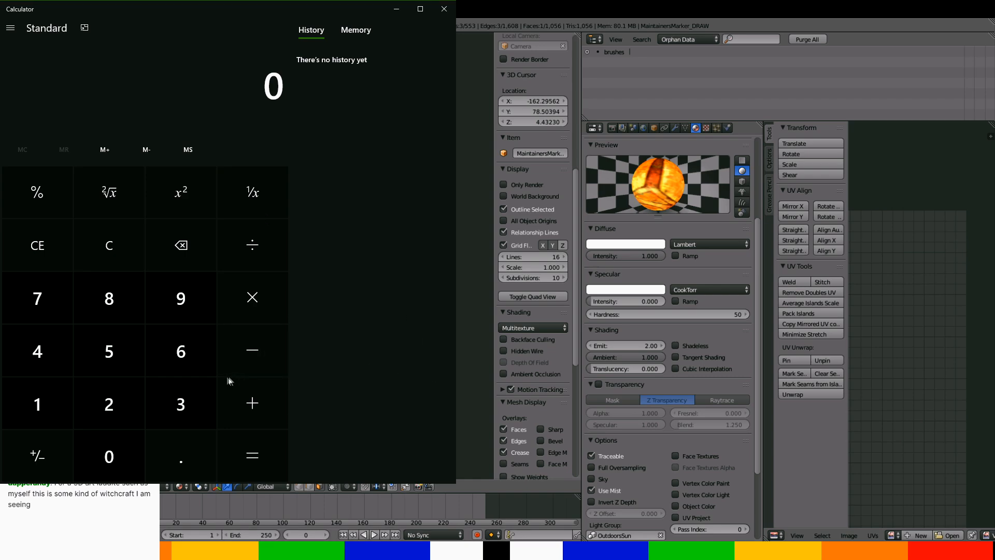
click(202, 393)
click(130, 461)
click(282, 282)
click(160, 357)
click(114, 455)
click(256, 443)
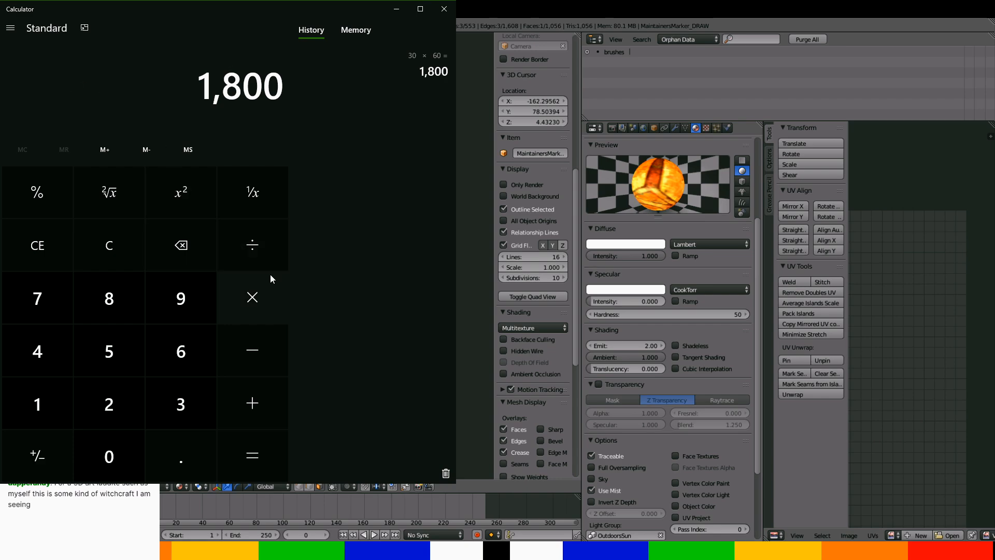
Multiply the calculated result by 2 and return to Blender
click(265, 291)
click(119, 407)
click(240, 451)
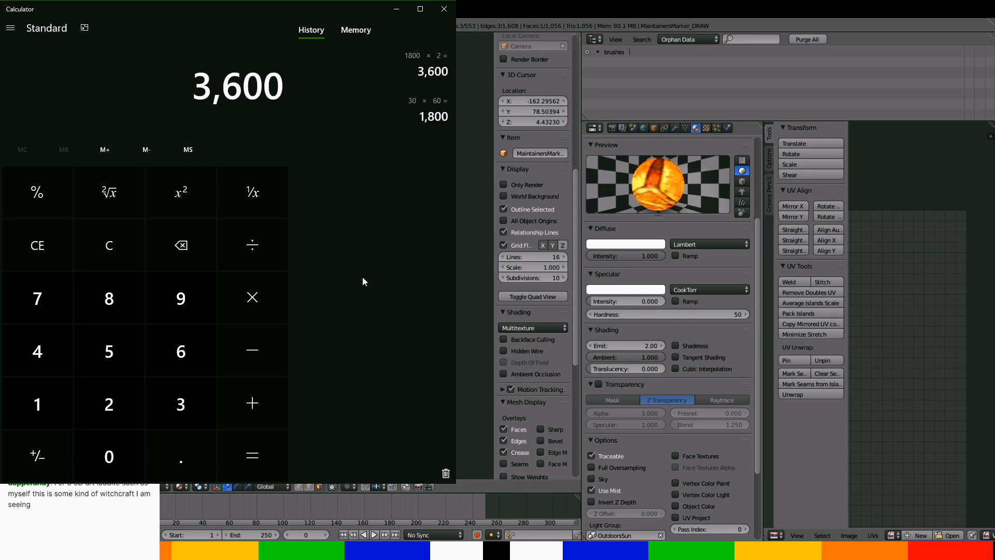
click(441, 9)
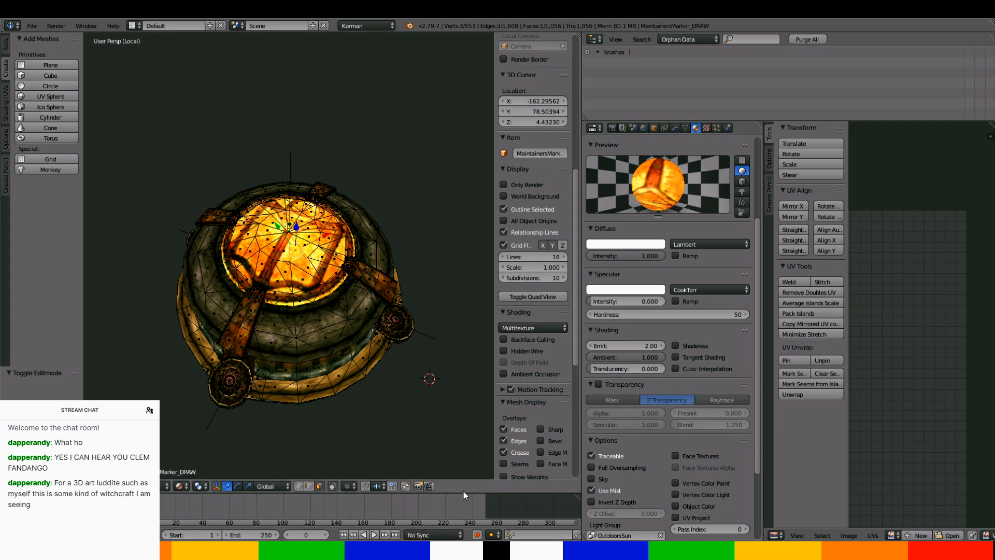
Enlarge the timeline and keyframe the m_20 material's Emit value of 2.00 at frames 0 and 1800
drag(463, 493, 471, 465)
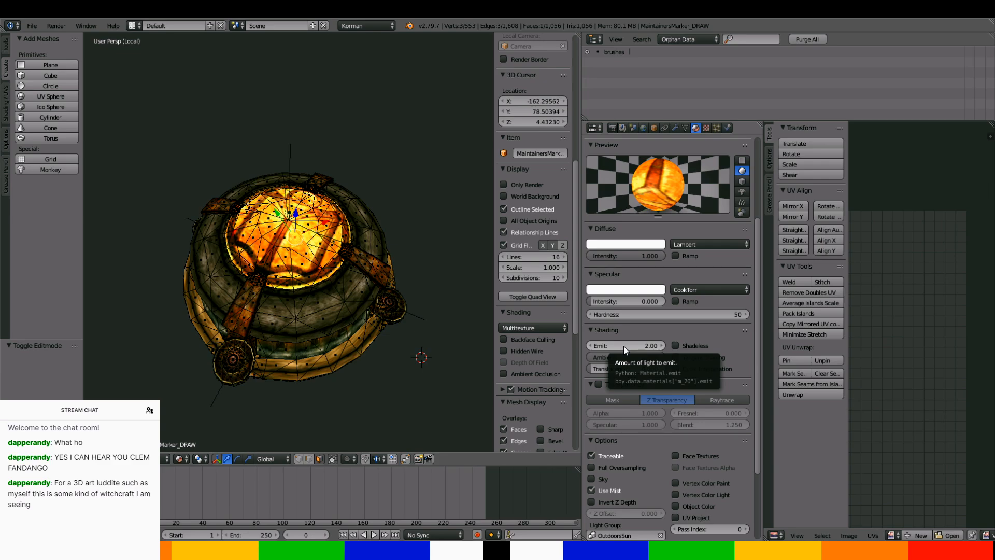
key(i)
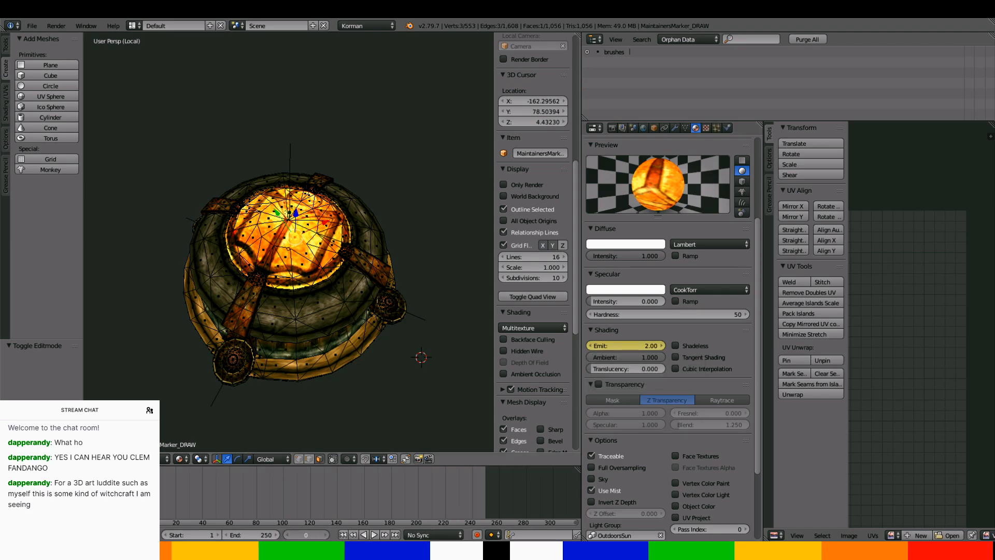
click(311, 534)
text(1800)
key(Return)
key(Home)
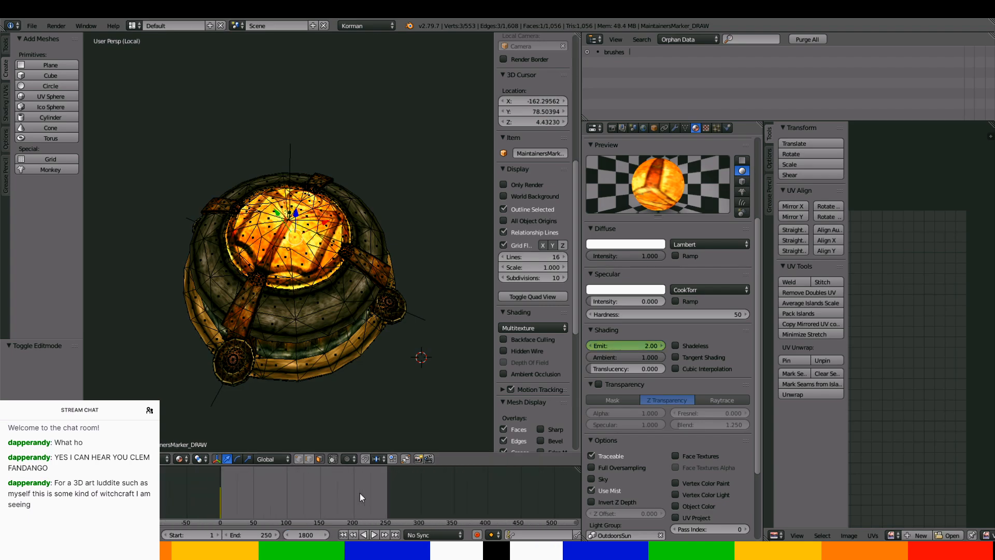
scroll(359, 493, down, 5)
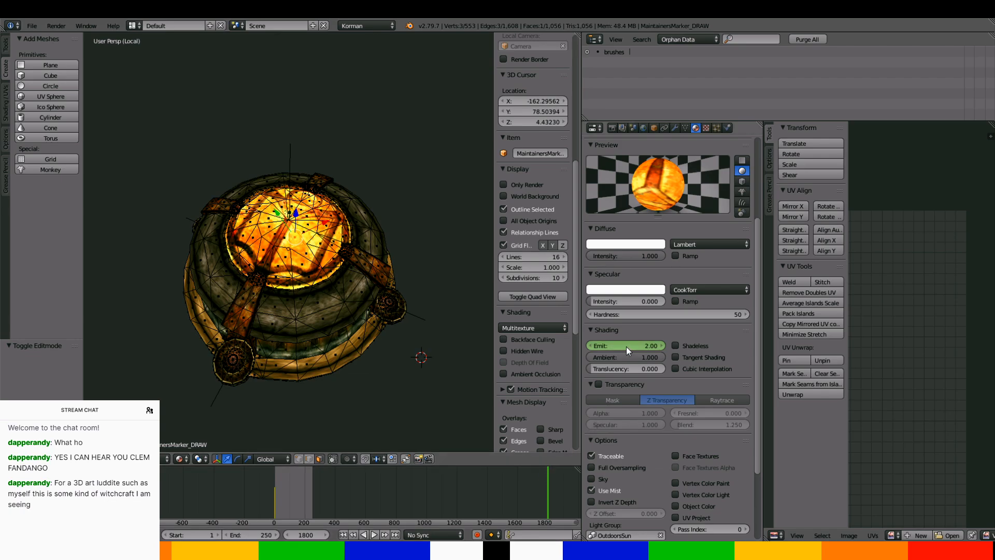
key(i)
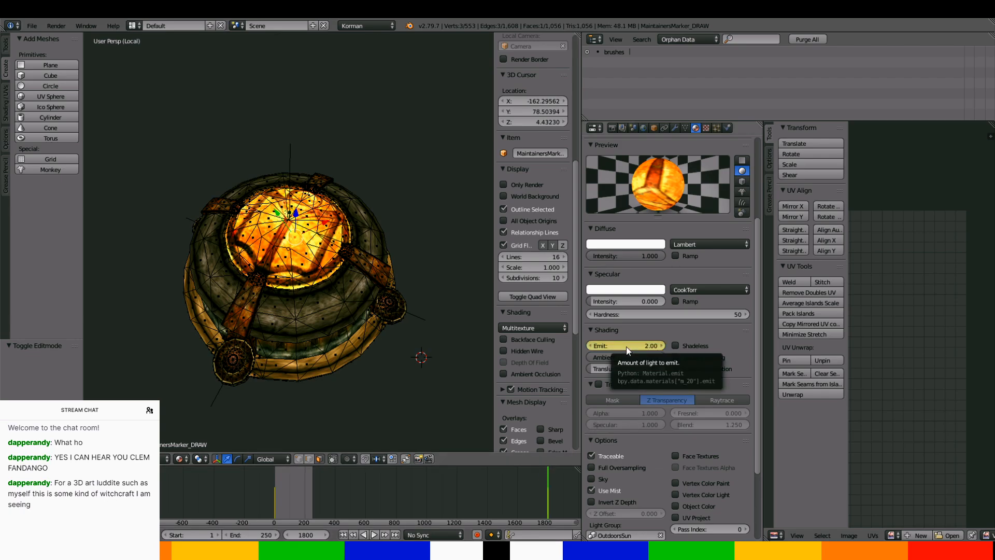
Leave Edit mode, select the xmm-pointlite lamp, and keyframe its Energy of 3.000 at frame 1800
scroll(472, 374, up, 1)
middle_drag(467, 390, 453, 353)
scroll(355, 262, down, 4)
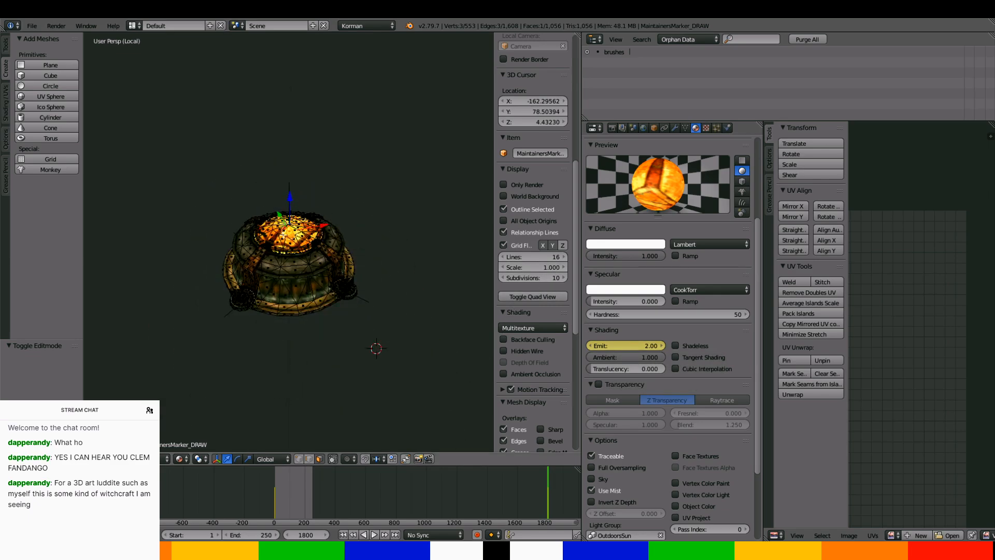
click(289, 220)
key(Tab)
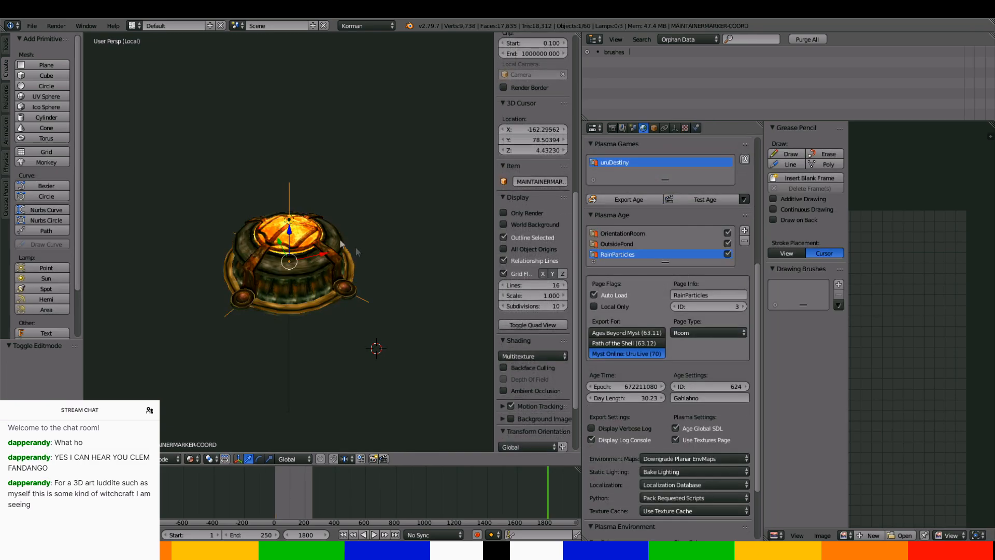
right_click(295, 219)
right_click(292, 220)
right_click(291, 220)
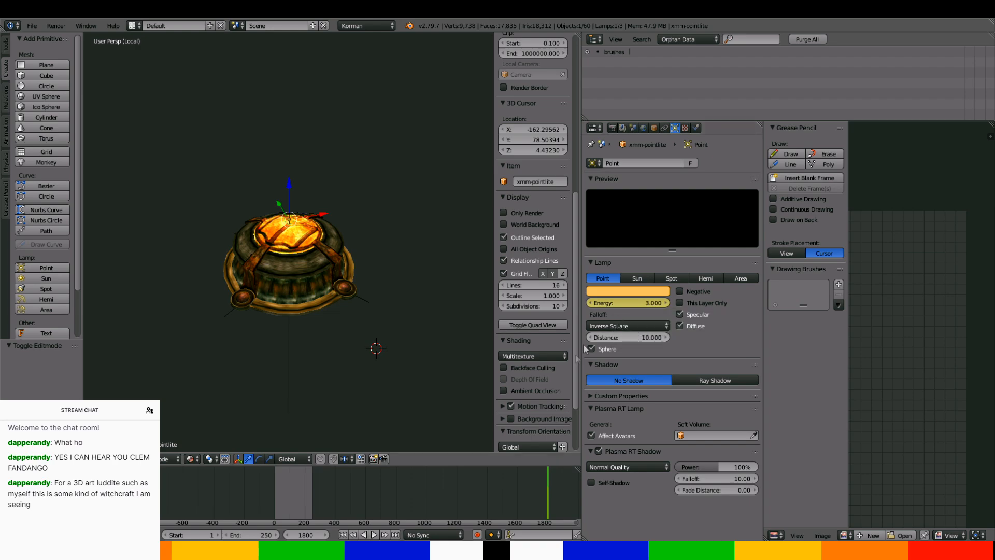
Go to frame 0 and keyframe the lamp's Energy of 3.000 there
click(296, 535)
text(0)
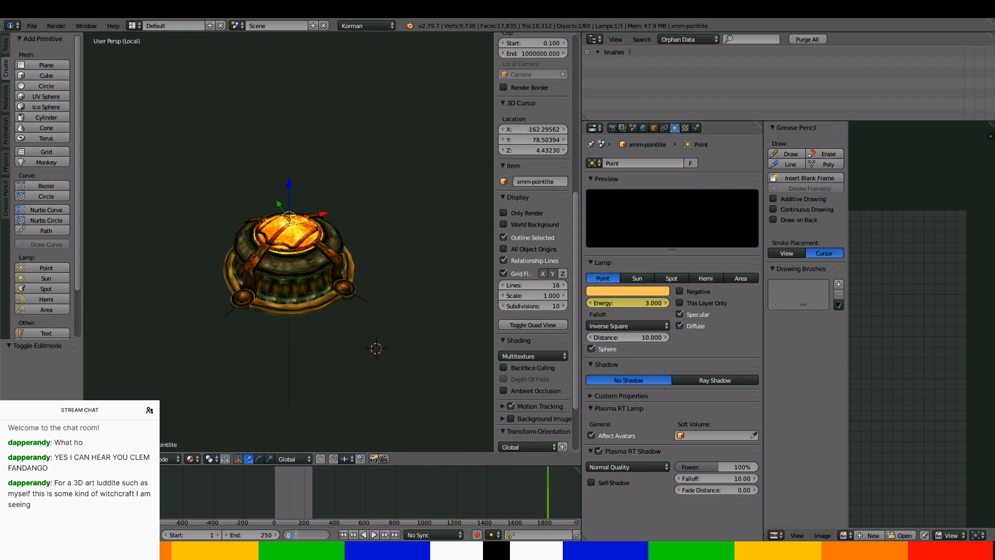
key(Return)
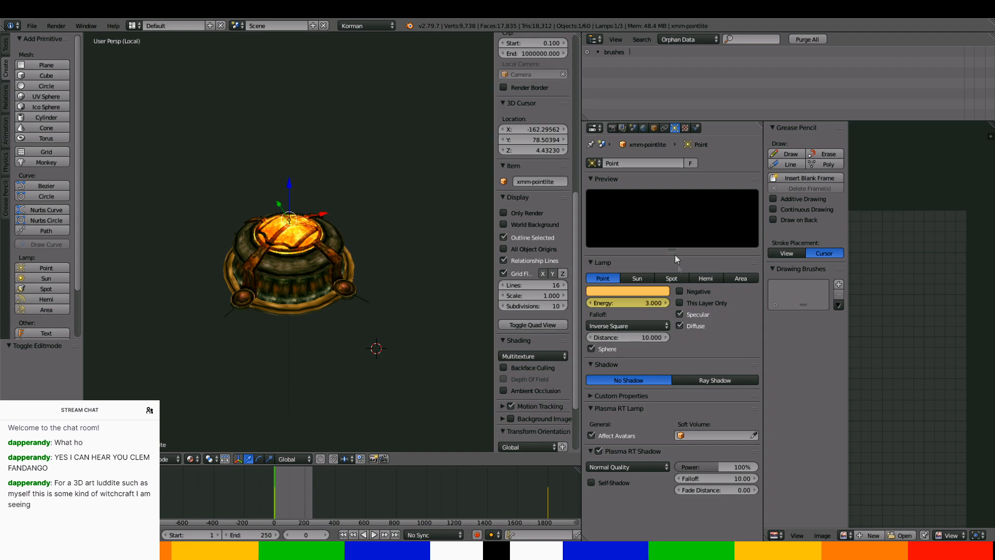
Add a Plasma Animation modifier to xmm-pointlite
click(696, 127)
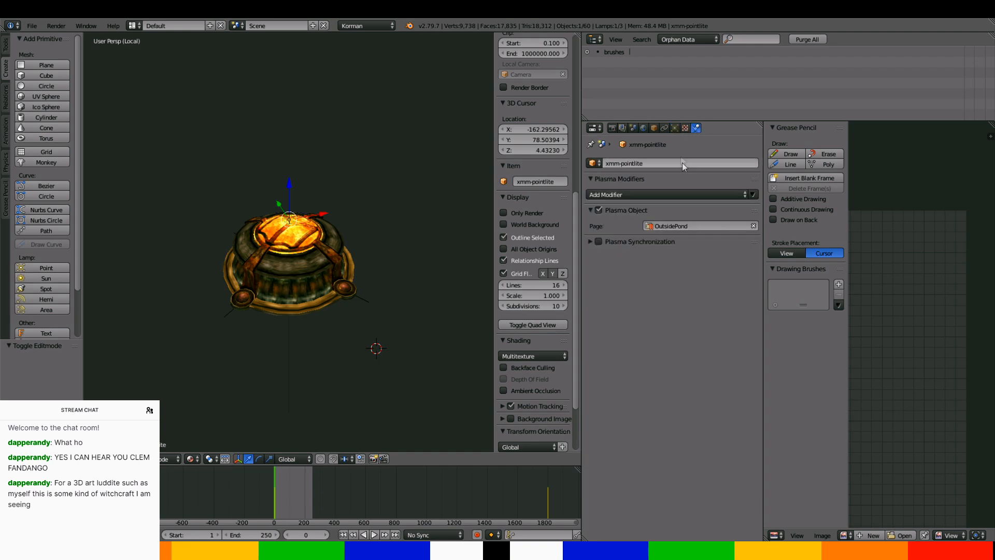
click(686, 196)
click(313, 219)
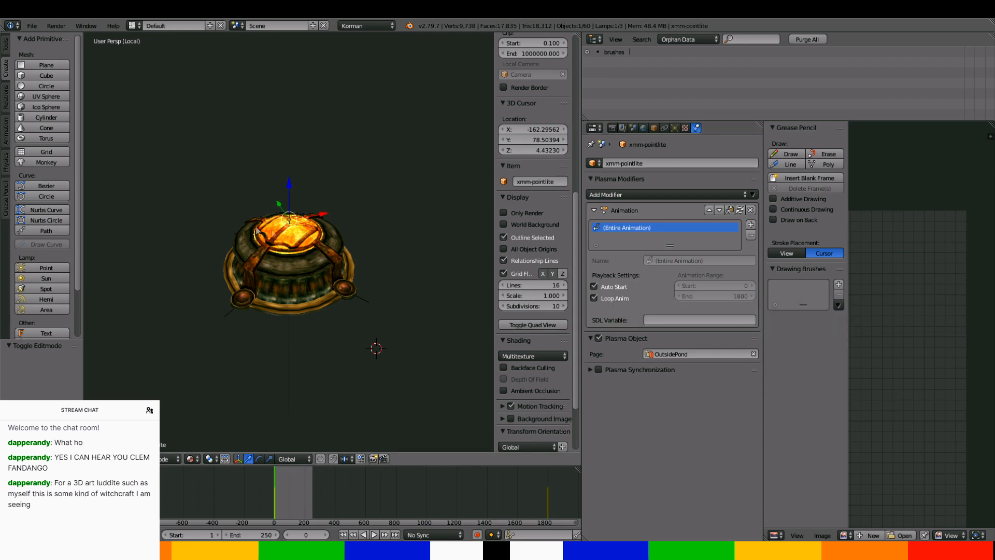
Select MaintainersMarker_DRAW and examine the m_20 material's options and the Plasma layer animation settings of its Map_5846 texture
right_click(313, 237)
click(696, 128)
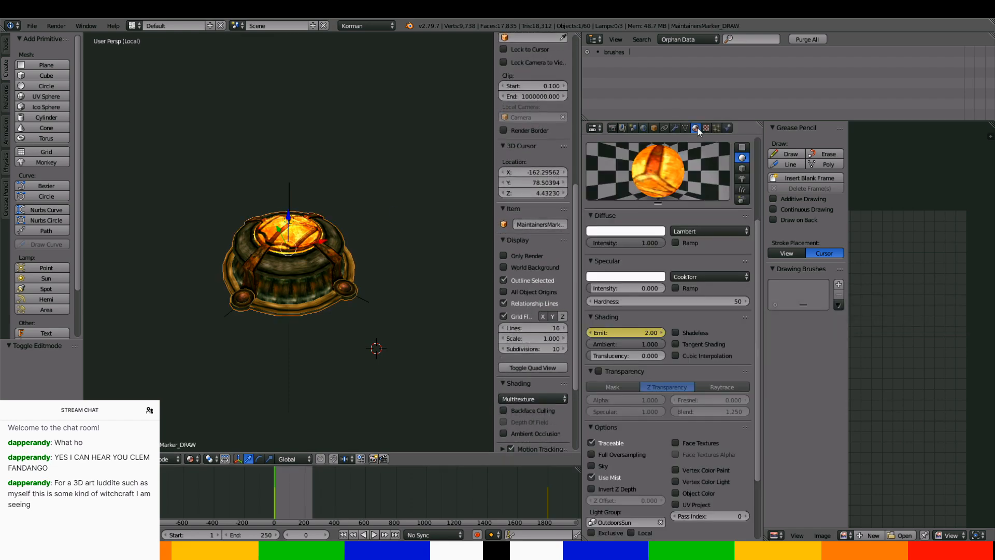
scroll(652, 355, down, 5)
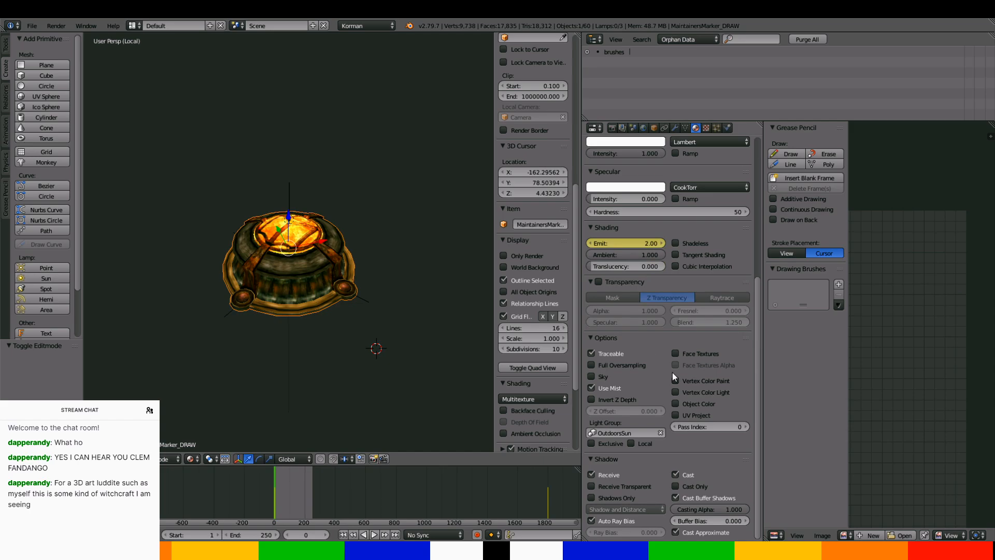
scroll(672, 363, up, 5)
scroll(671, 322, down, 5)
click(709, 130)
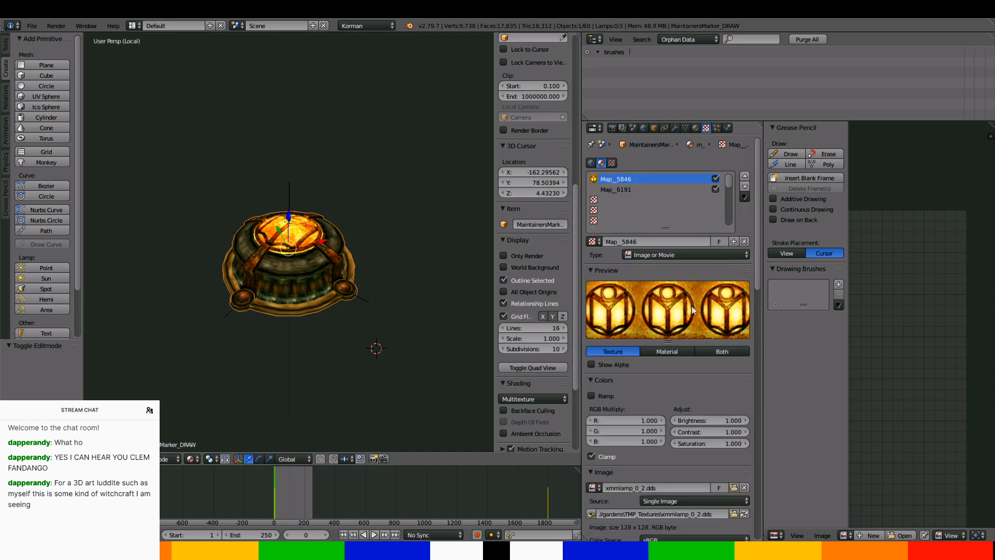
scroll(686, 285, down, 5)
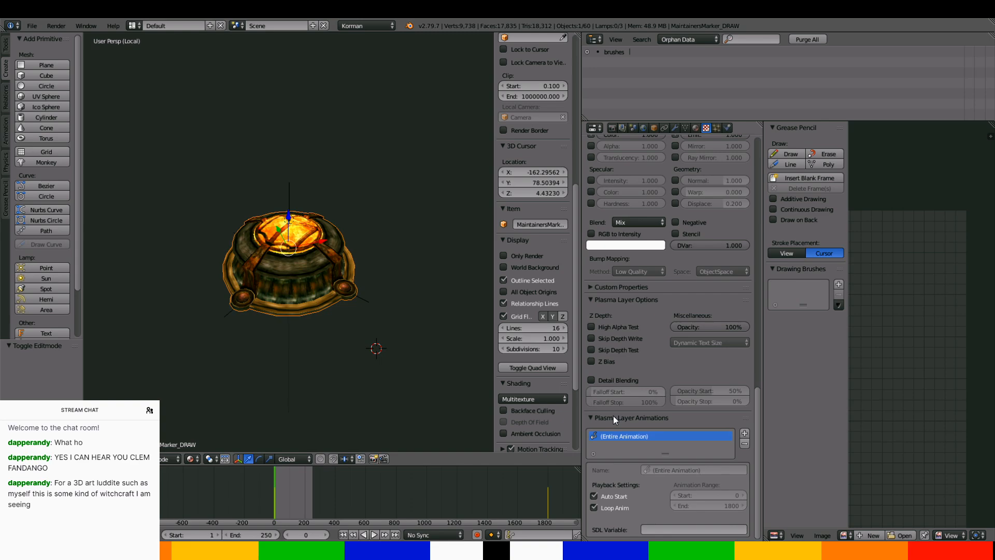
click(695, 128)
Add a Lighting Info modifier to MaintainersMarker_DRAW and enable Force RT Lighting
scroll(316, 317, up, 4)
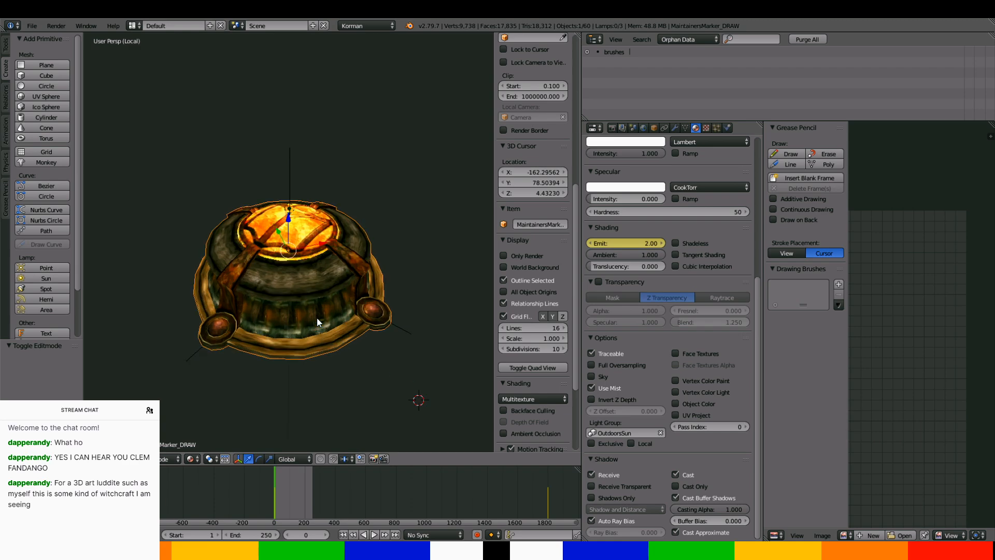
middle_drag(314, 321, 310, 281)
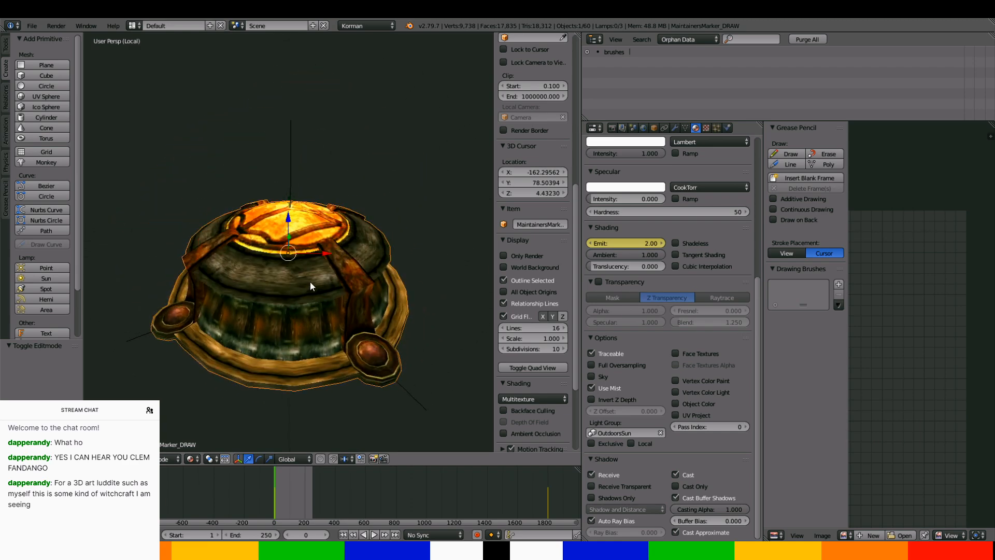
click(727, 127)
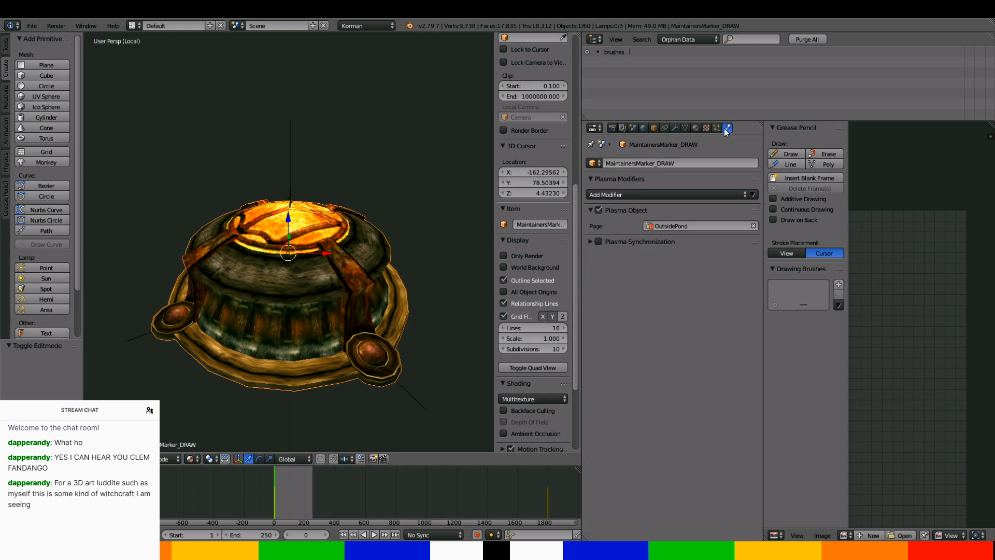
click(667, 195)
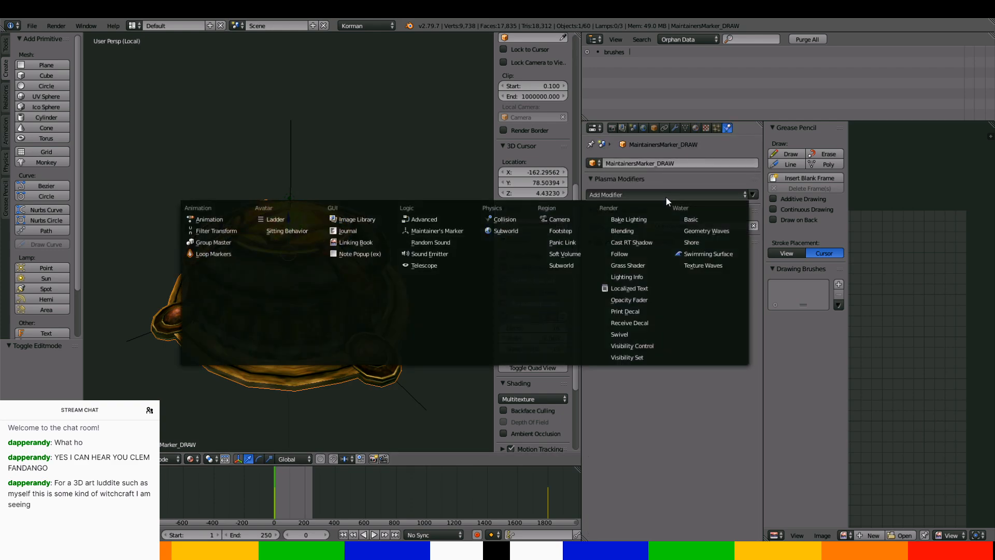
click(647, 277)
click(609, 225)
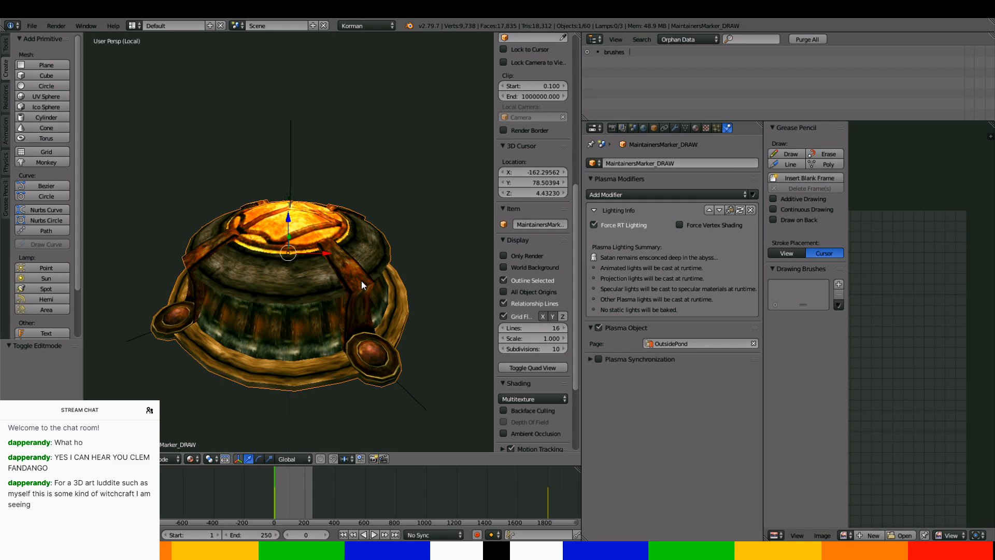
Select xmm-pointlite and raise it 0.036 along the Z axis above the marker
middle_drag(362, 297, 344, 271)
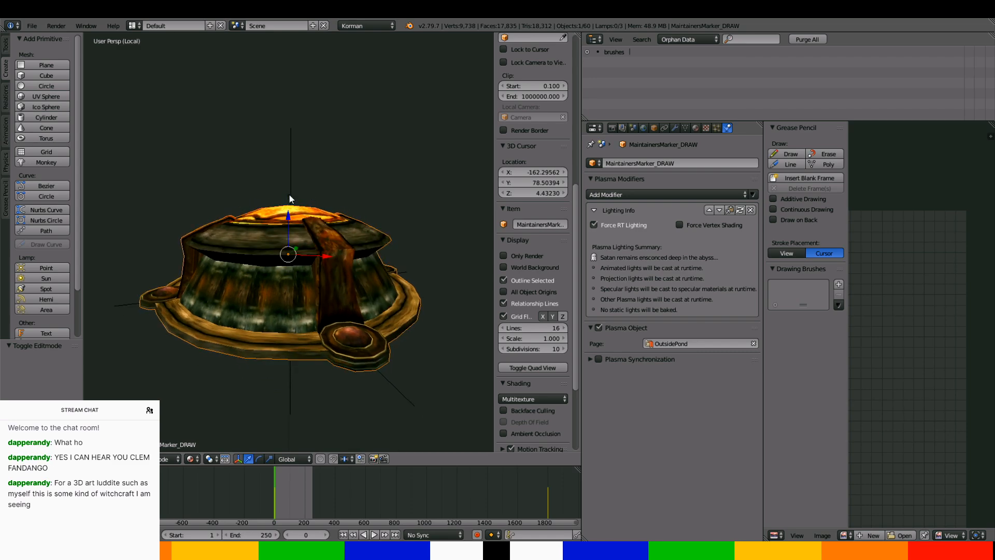
right_click(289, 195)
drag(290, 151, 294, 153)
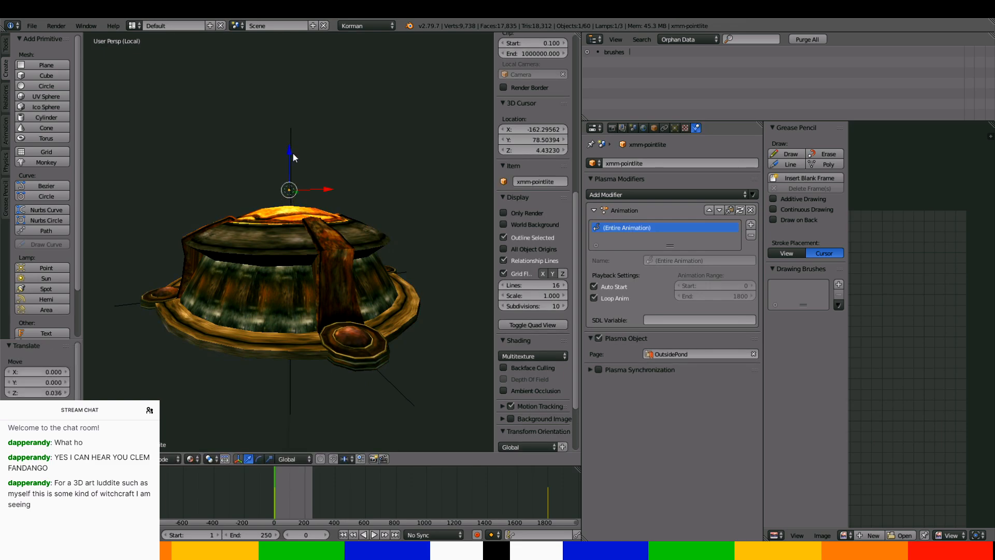
mouse_move(155, 104)
middle_down()
mouse_move(201, 179)
mouse_move(275, 180)
mouse_move(173, 204)
middle_up()
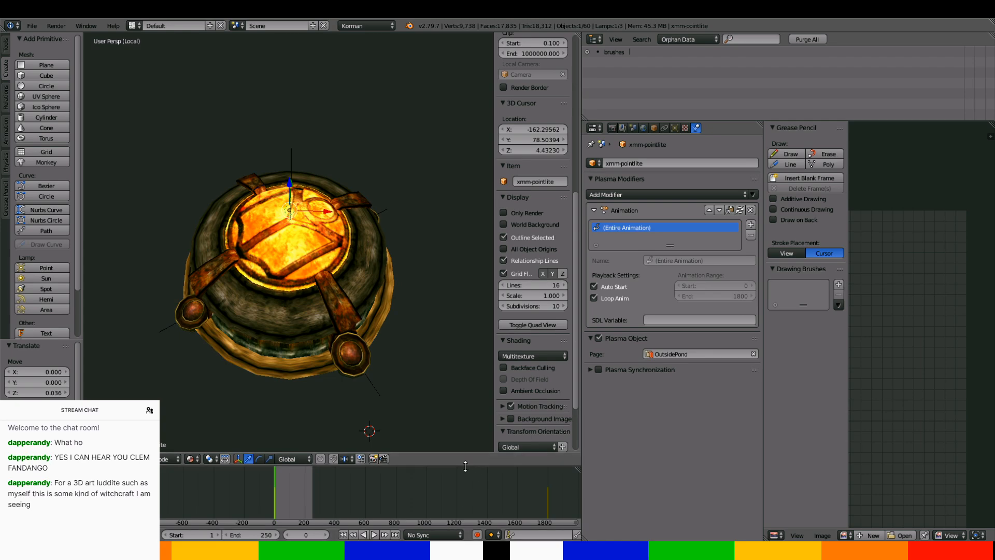
Select MaintainersMarker_DRAW and keyframe the m_20 material's Emit value of 2.00 at frame 60
click(654, 128)
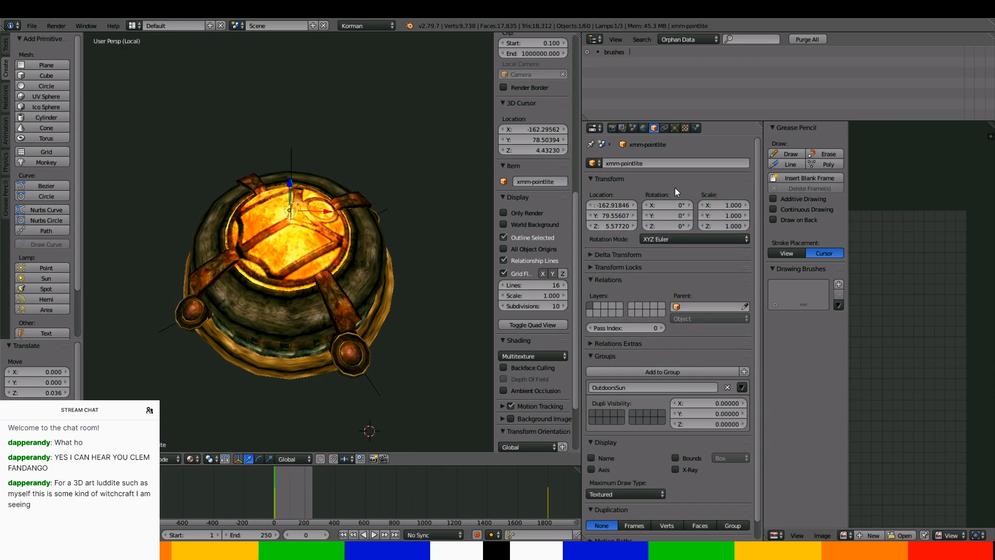
right_click(319, 233)
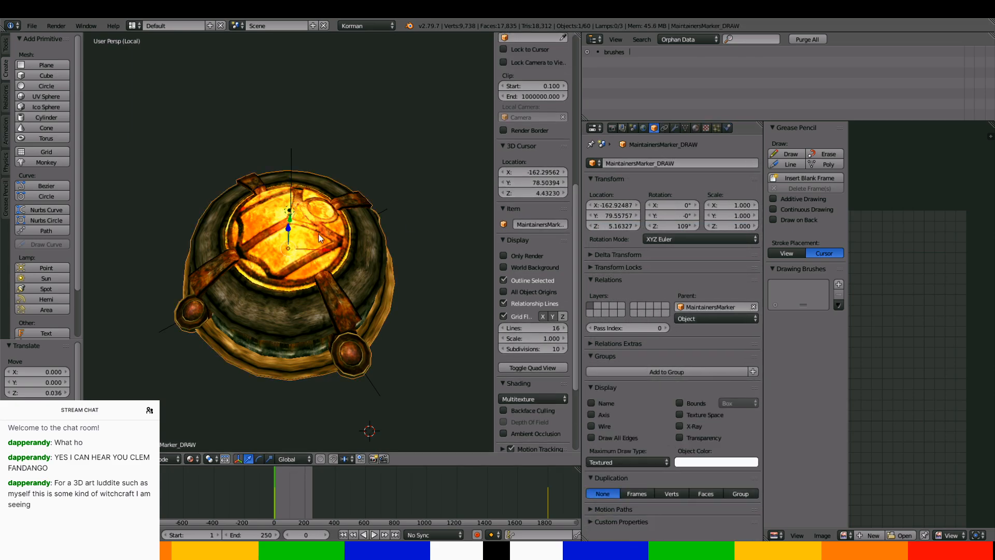
click(697, 127)
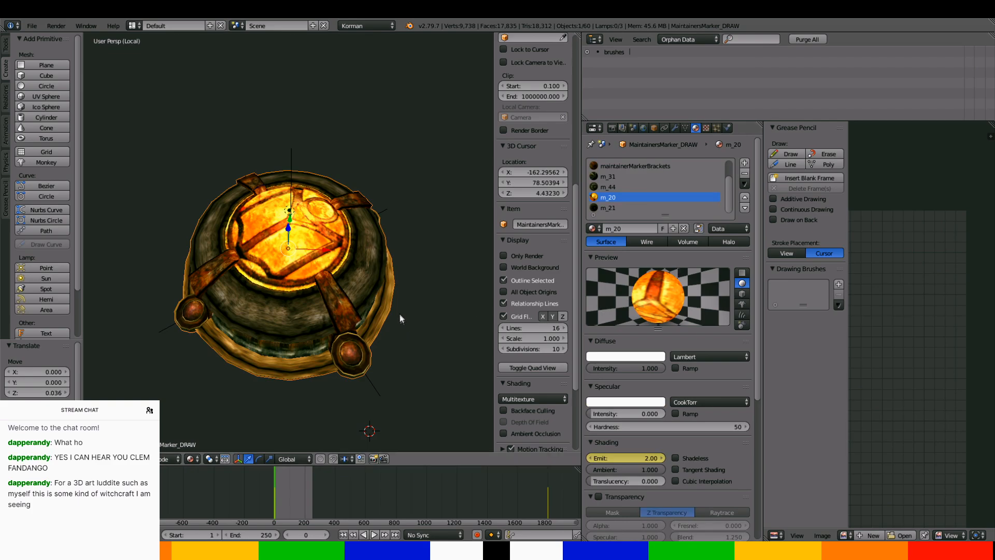
middle_drag(285, 313, 285, 273)
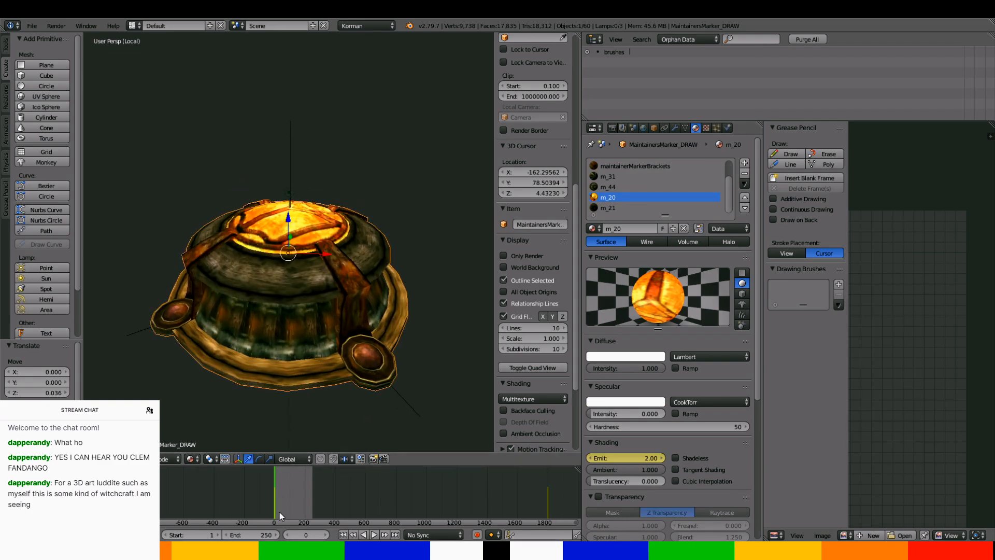
click(302, 536)
text(30)
key(Return)
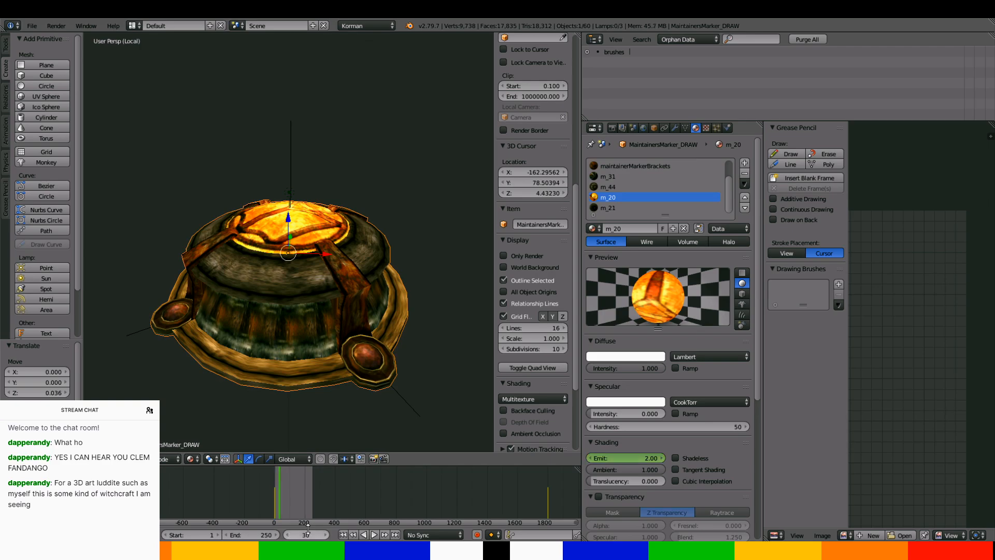
click(308, 536)
text(60)
key(Return)
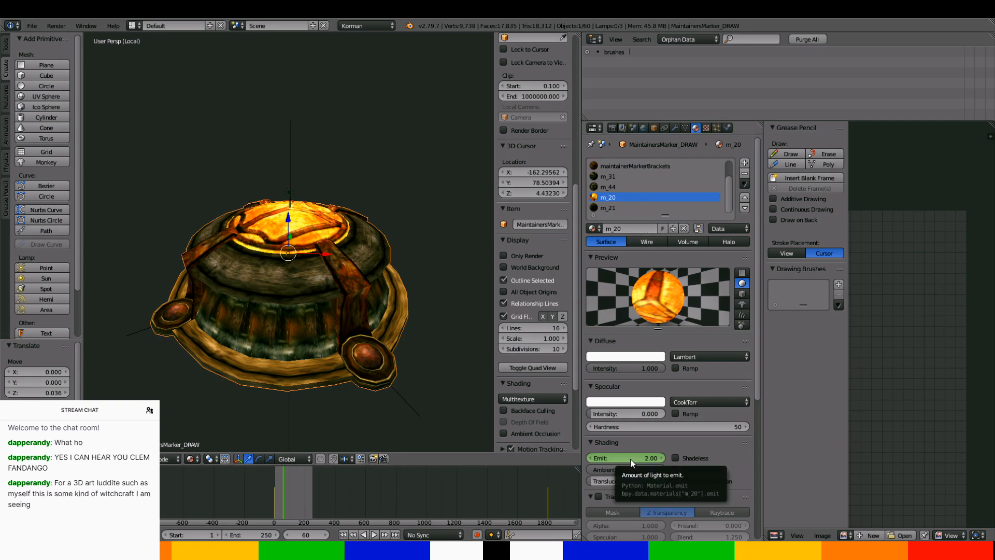
key(i)
Keyframe the m_20 material's Emit at 0 on frame 120
double_click(301, 534)
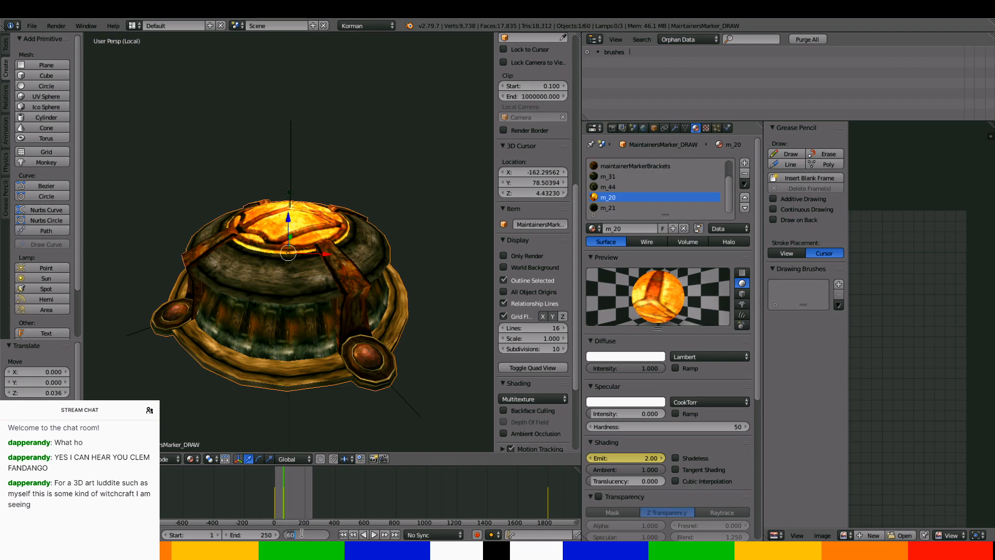
text(120)
key(Return)
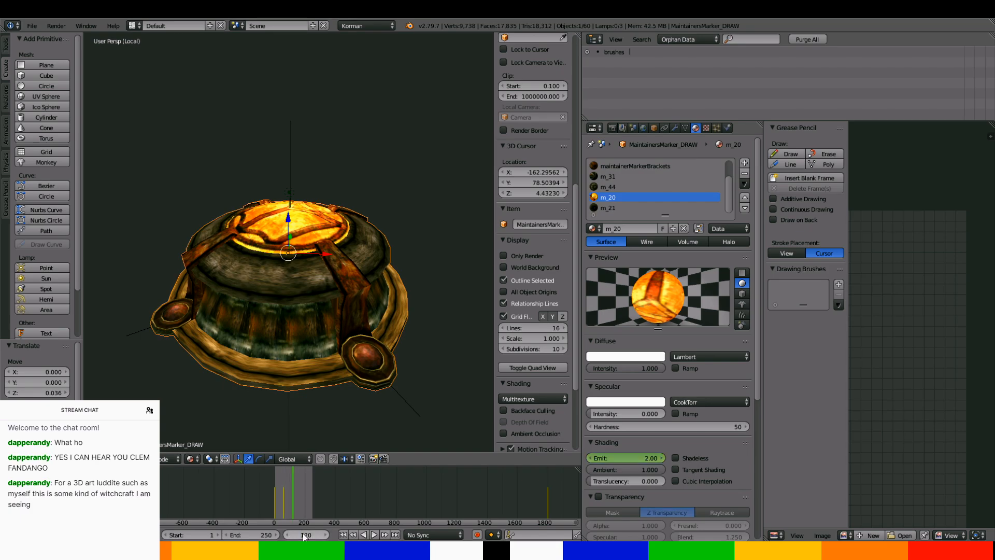
click(626, 458)
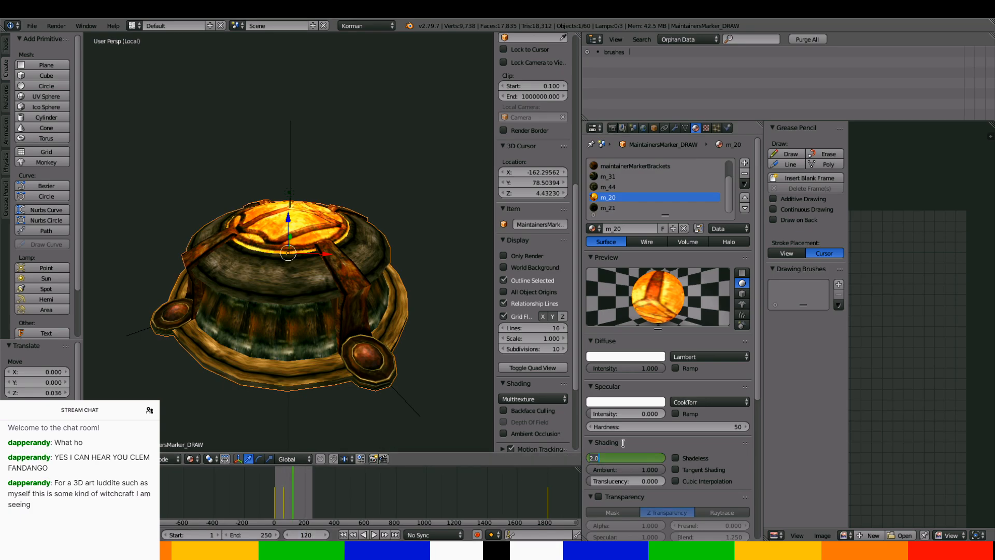
text(0)
key(Return)
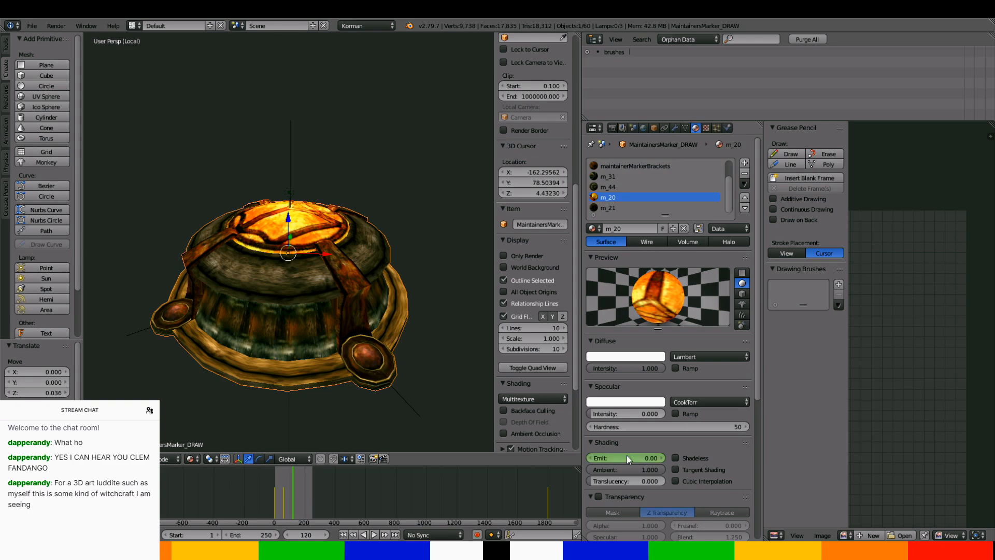
key(i)
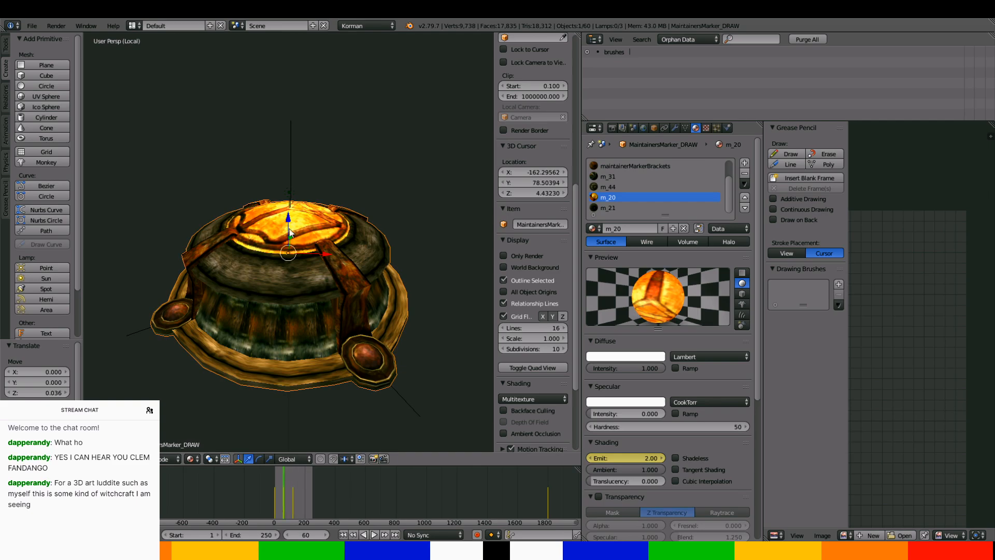
Select xmm-pointlite and keyframe its energy at 3 on frame 60 and at 0 on frame 120
right_click(289, 193)
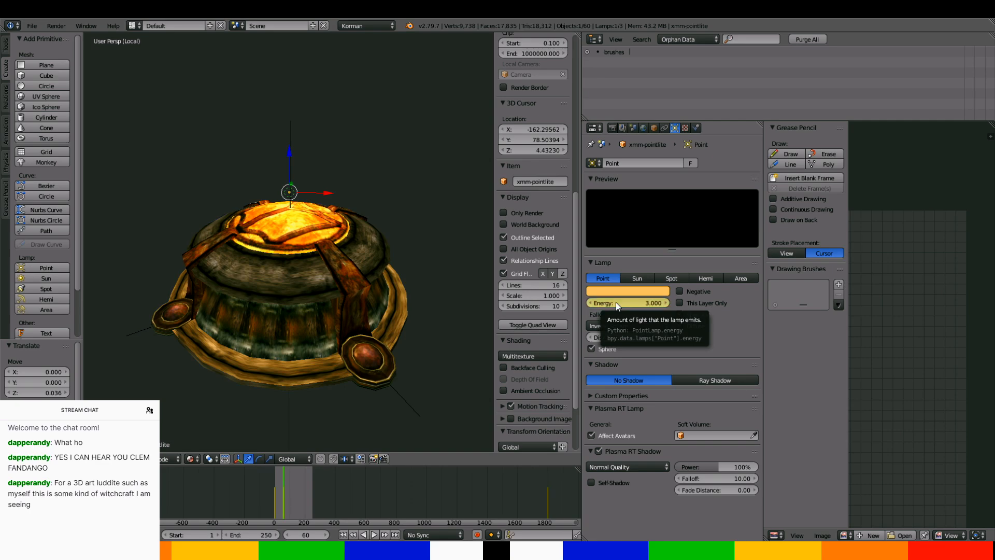
right_click(344, 240)
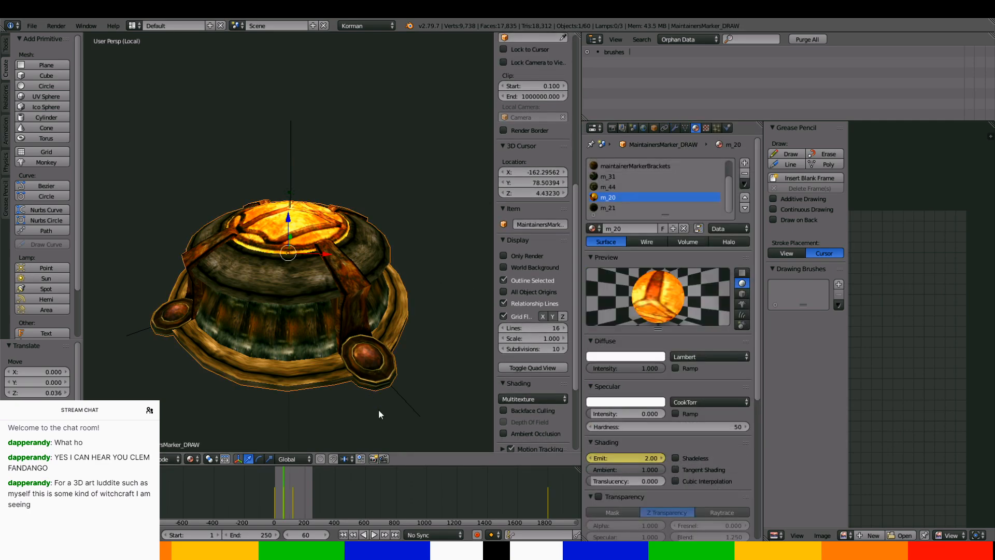
right_click(289, 193)
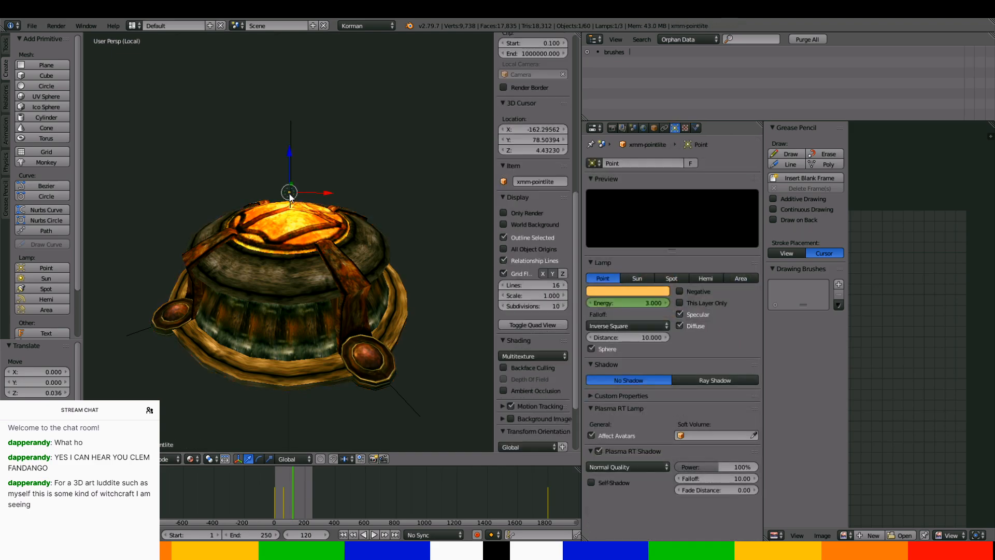
click(637, 302)
text(0)
key(Return)
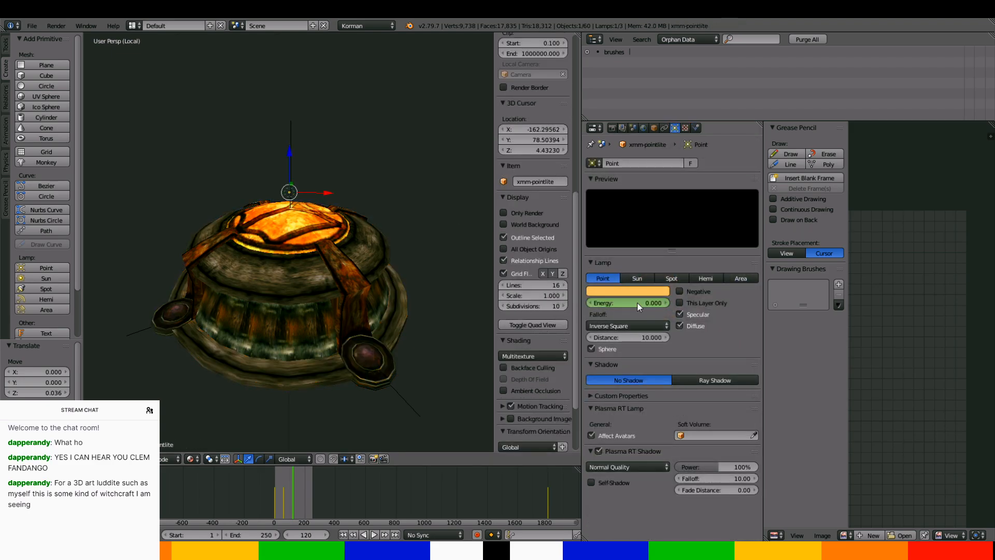
key(i)
Step through the lamp's keyframes and play back the animation to check the glow fade between frames 60 and 120
key(Down)
key(Down)
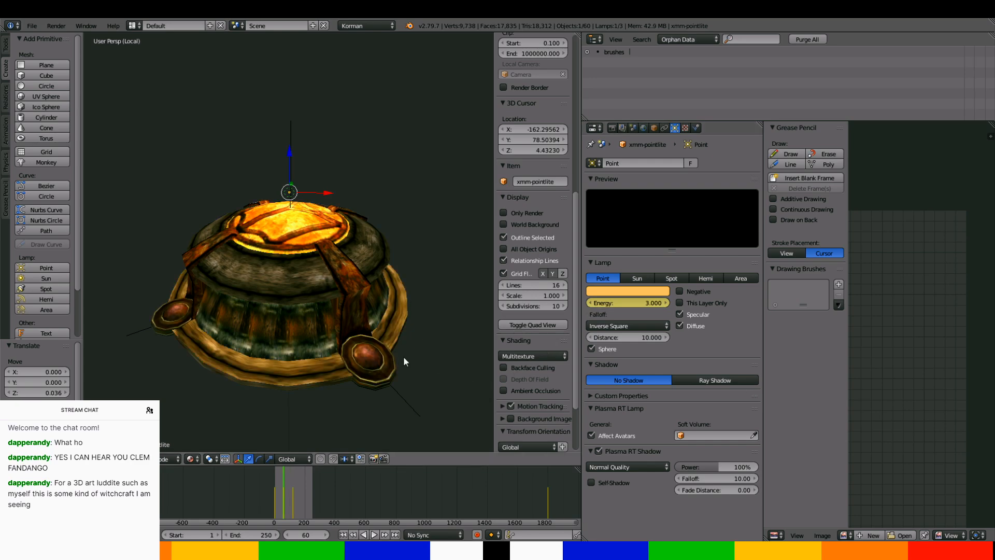
key(Right)
key(Right)
key(Right)
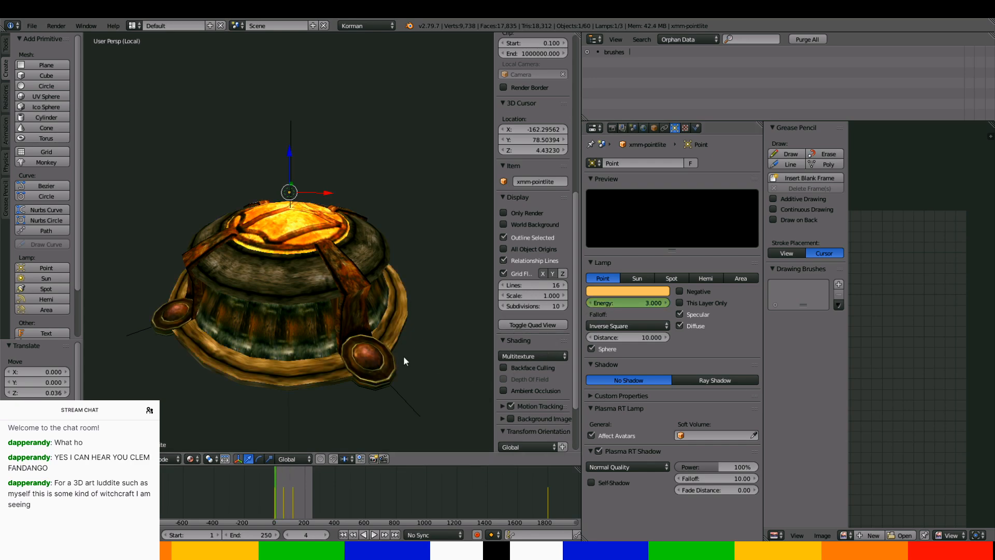
key(Right)
key(Right)
key(Up)
key(Right)
key(Right)
key(Right)
key(Right)
key(Right)
key(Right)
key(Right)
key(alt+a)
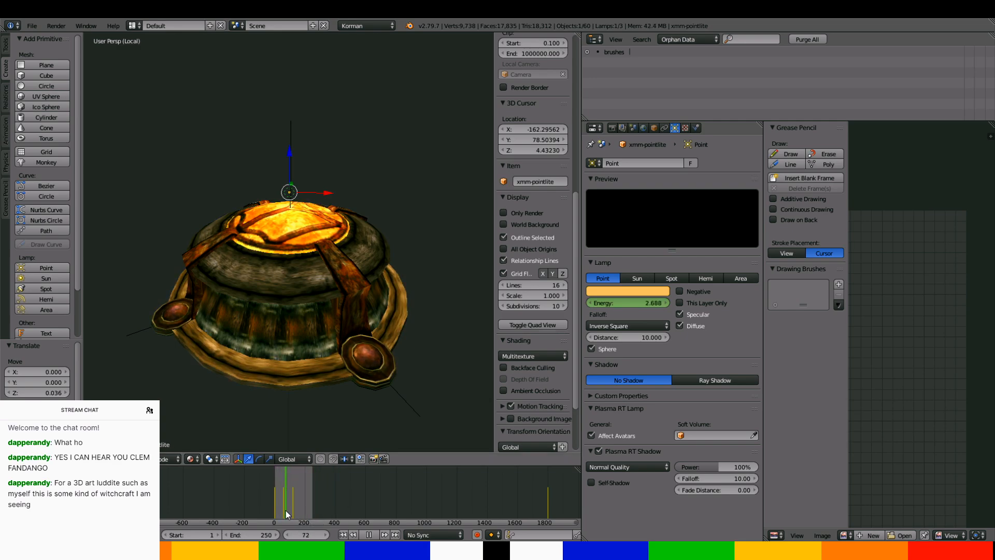
drag(294, 504, 288, 499)
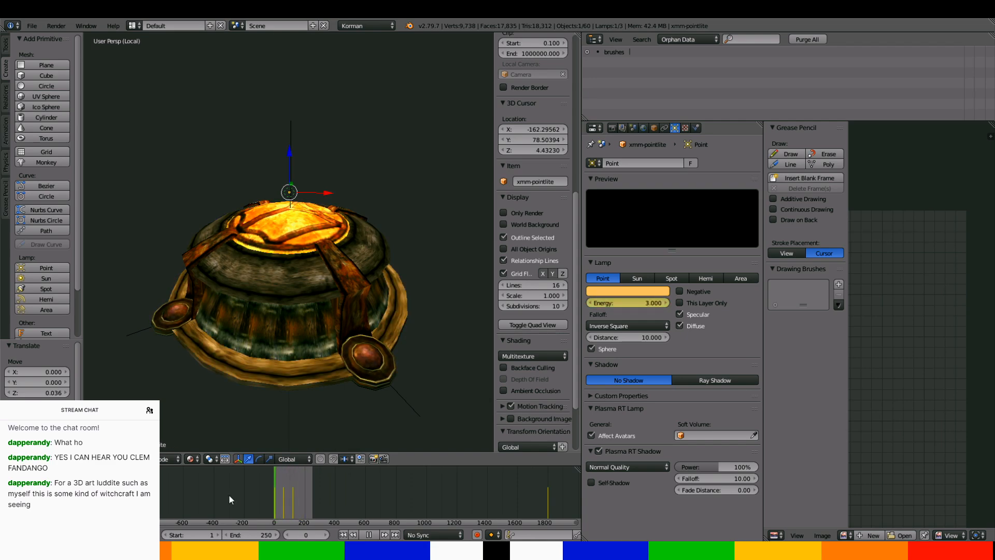
key(Escape)
key(Up)
key(Up)
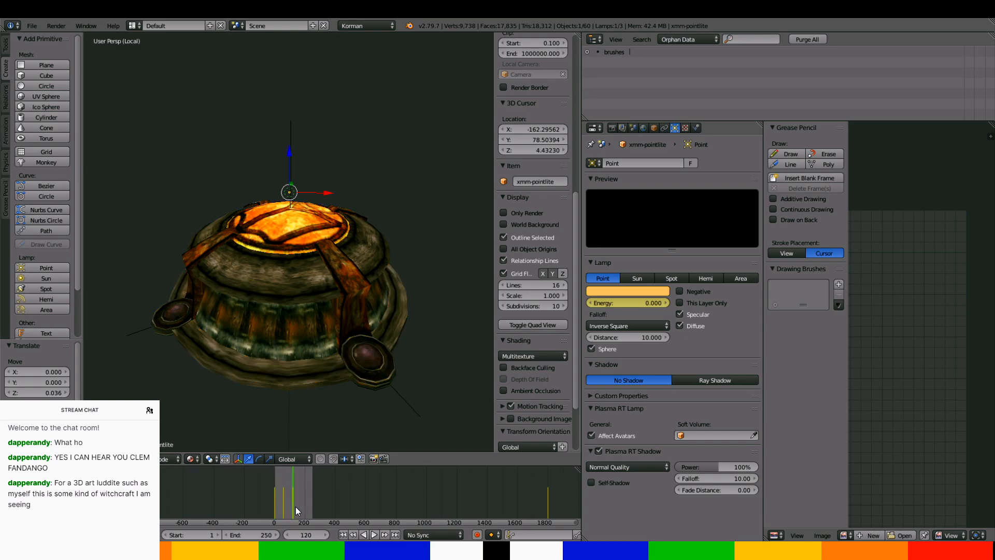
Keyframe xmm-pointlite's energy at 0 on frame 300
click(305, 536)
text(300)
key(Return)
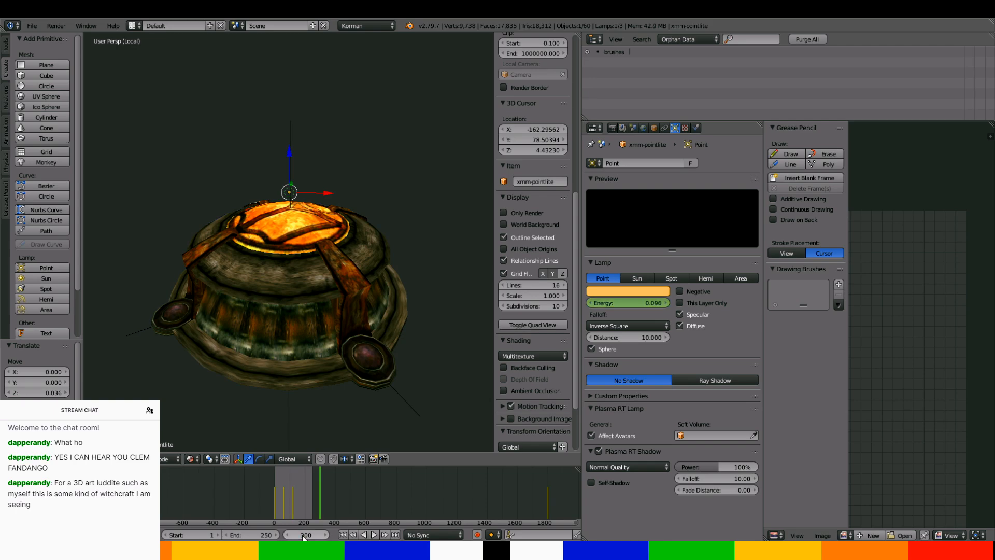
double_click(624, 307)
text(0)
key(Return)
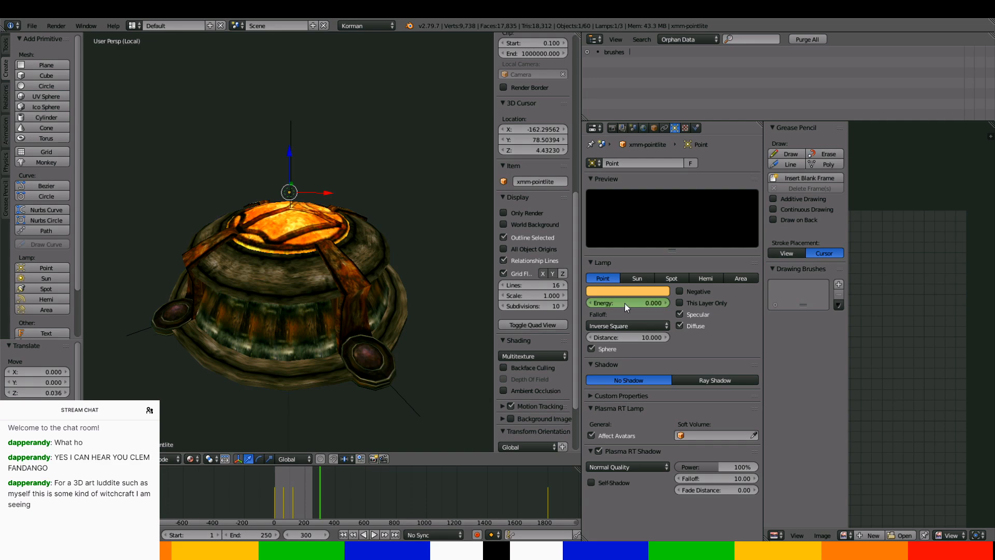
key(i)
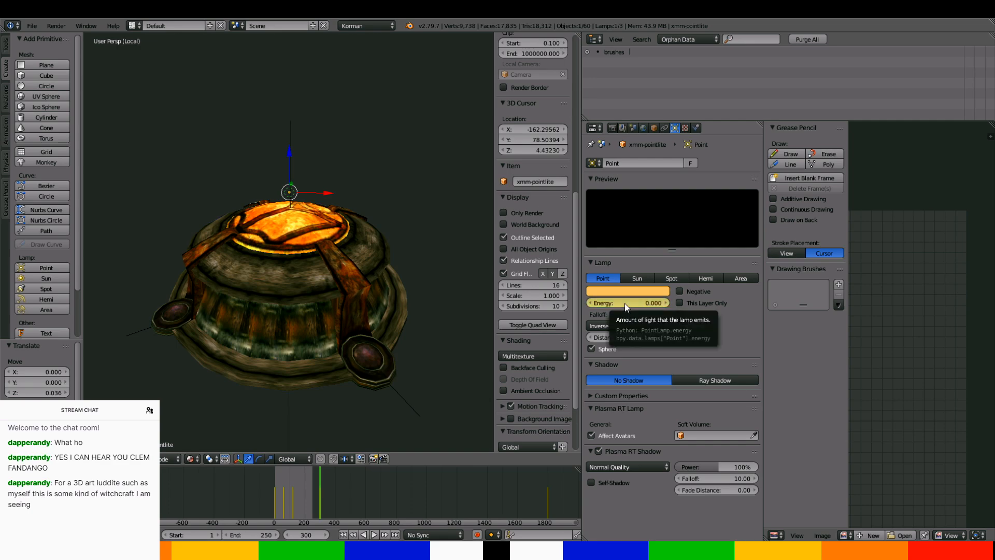
Select MaintainersMarker_DRAW and keyframe the m_20 material's Emit at 0 on frame 300
right_click(364, 222)
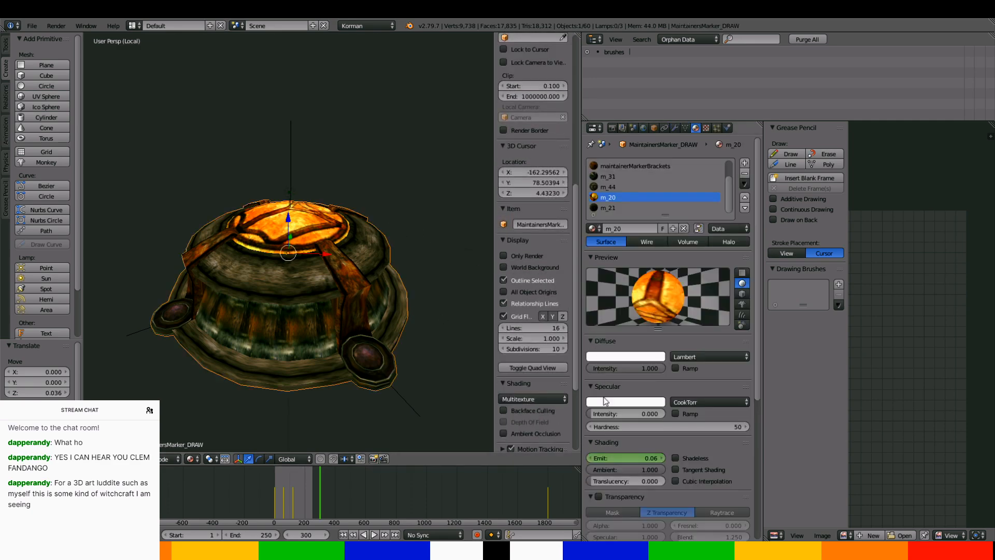
double_click(634, 456)
text(0)
key(Return)
key(i)
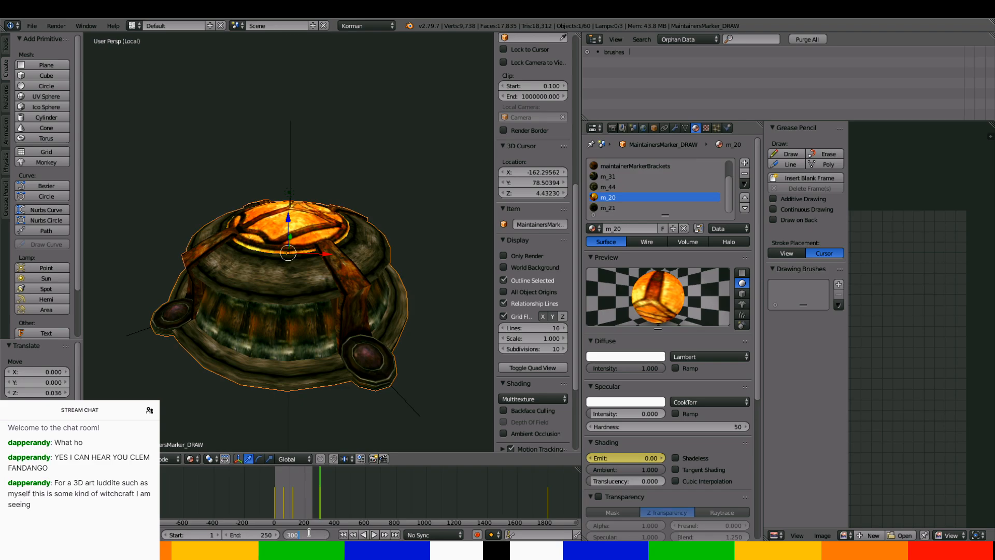
Move to frame 425 and keyframe the m_20 material's Emit at 0.5 there
key(BackSpace)
key(BackSpace)
key(Return)
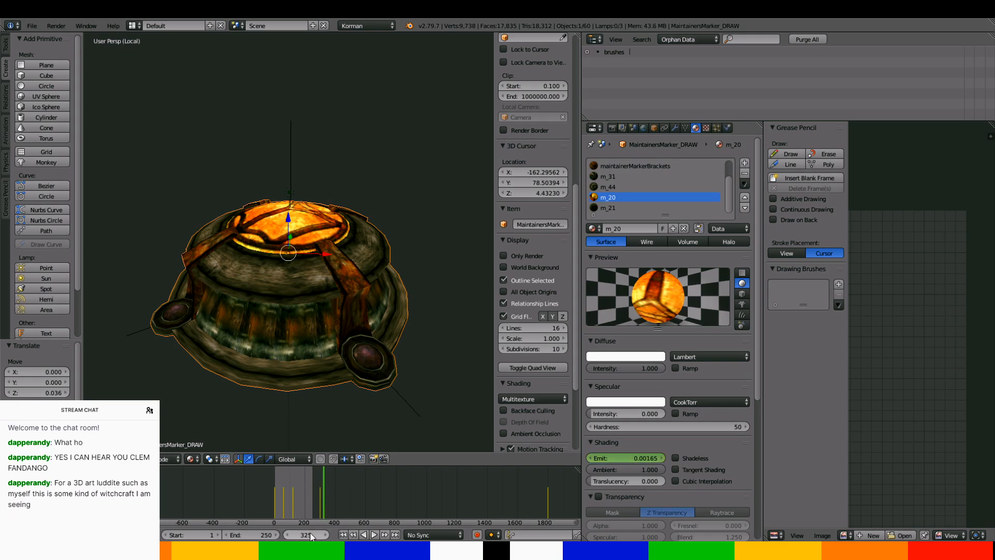
text(425)
key(Return)
click(612, 457)
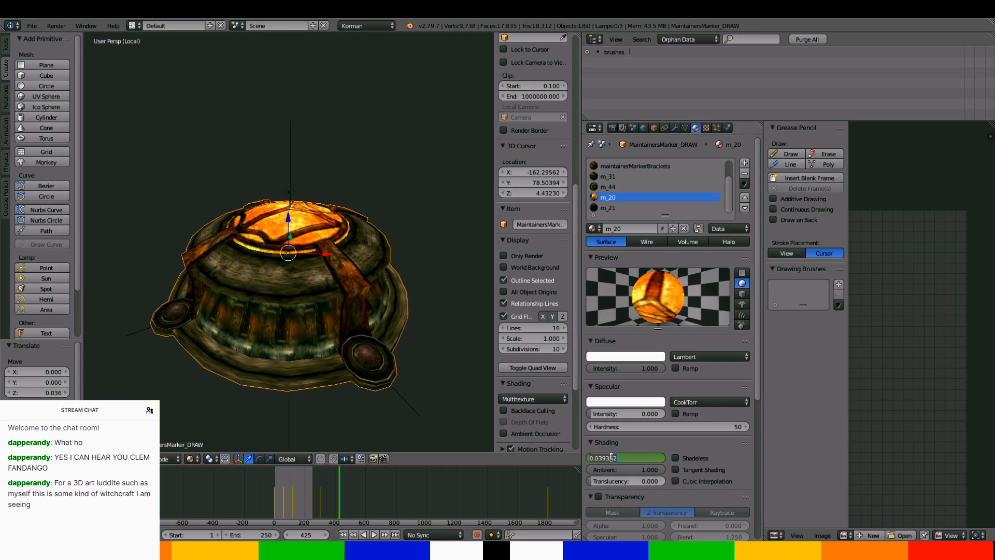
text(0.5)
key(Return)
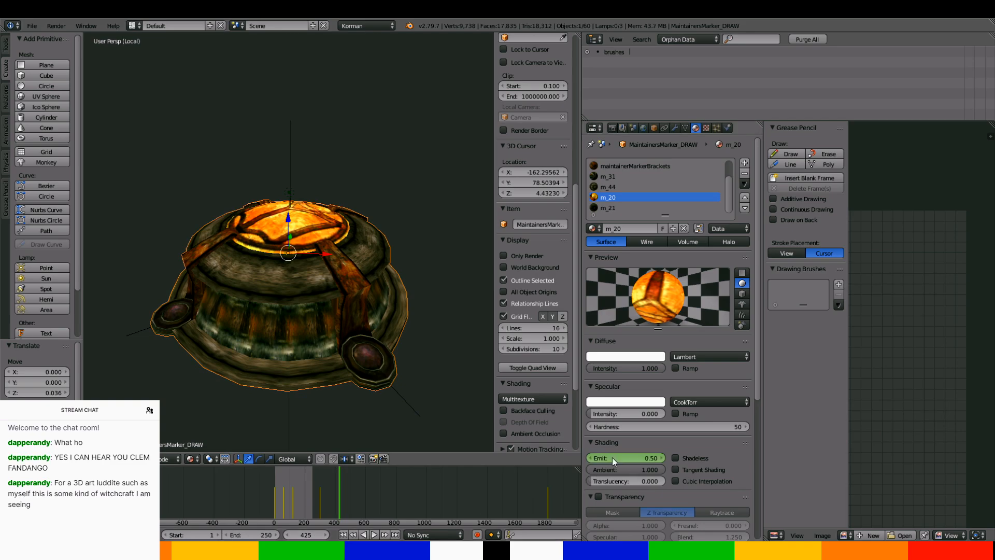
key(i)
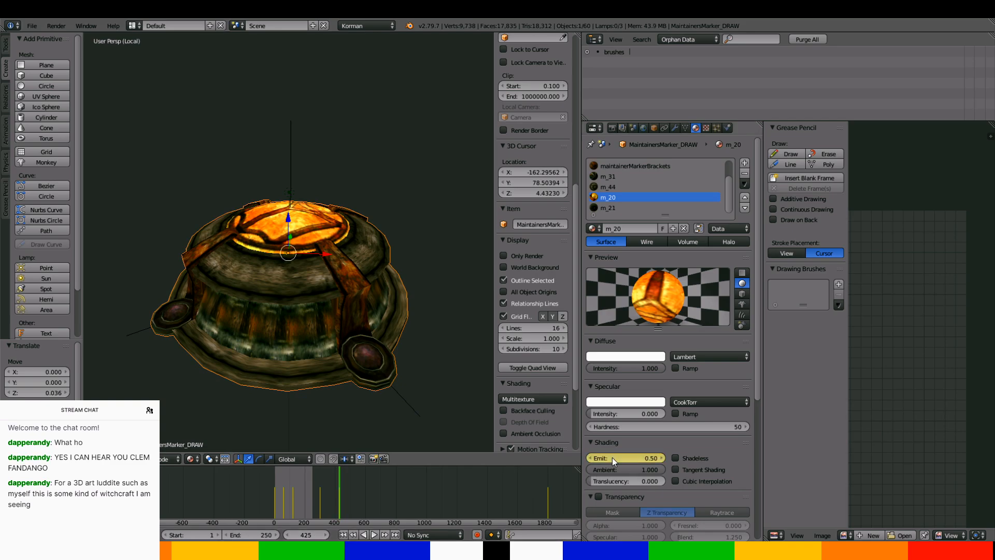
Select xmm-pointlite and keyframe its energy at 0.5 on frame 425
right_click(289, 192)
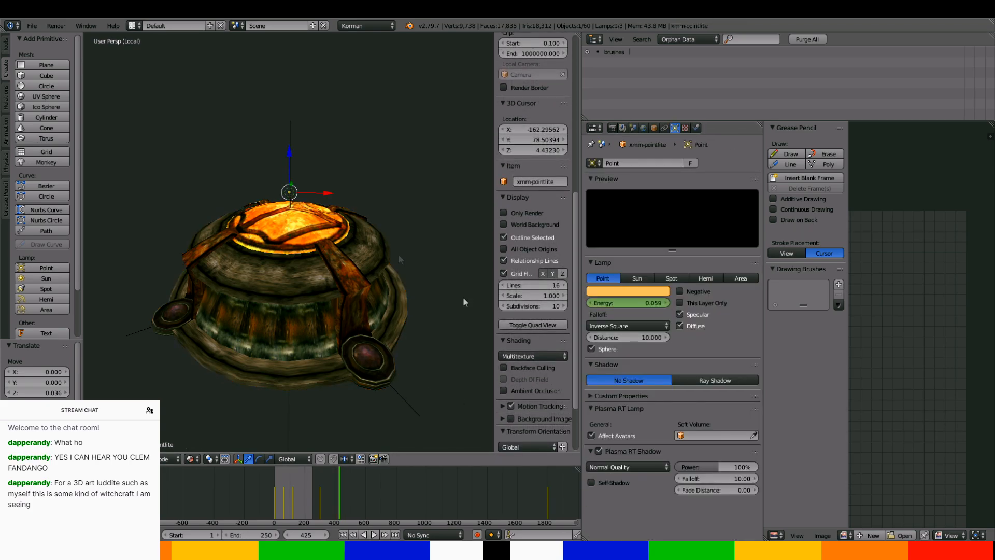
click(620, 306)
key(BackSpace)
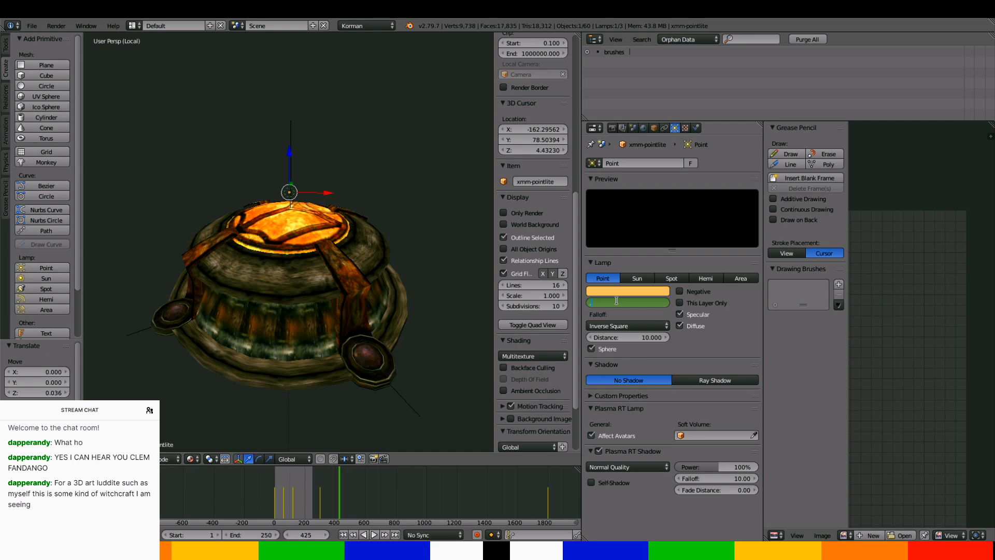
text(.25)
key(Return)
right_click(289, 224)
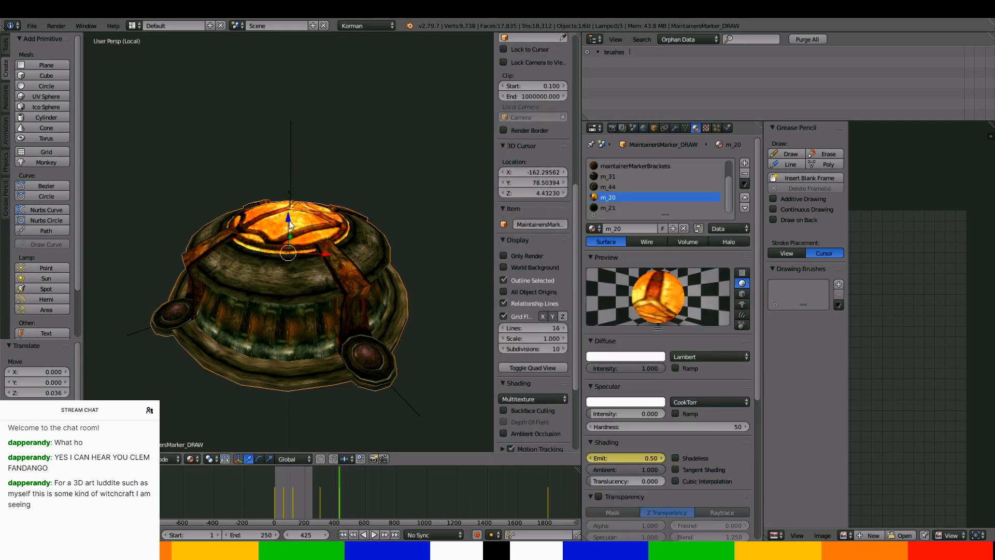
right_click(289, 192)
click(620, 299)
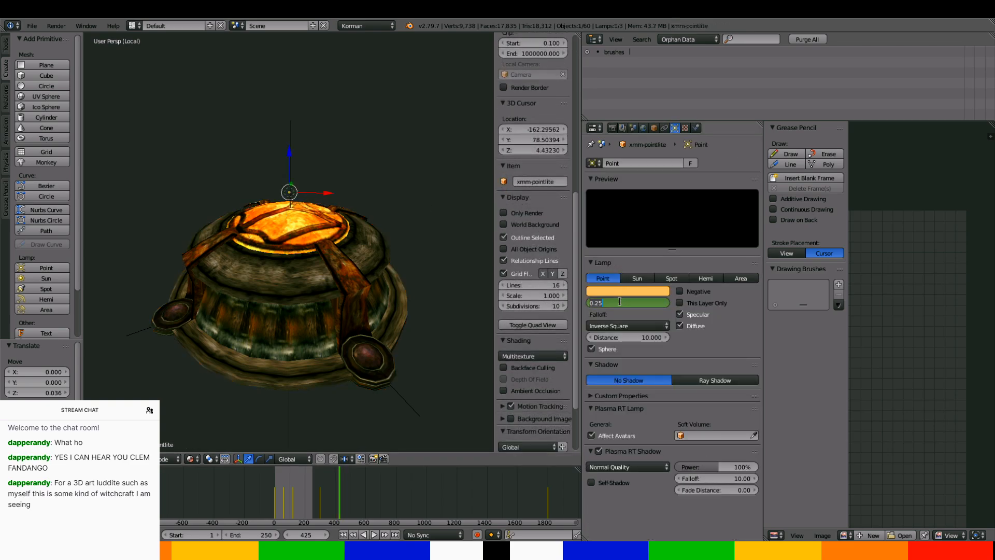
key(BackSpace)
text(.5)
key(Return)
key(i)
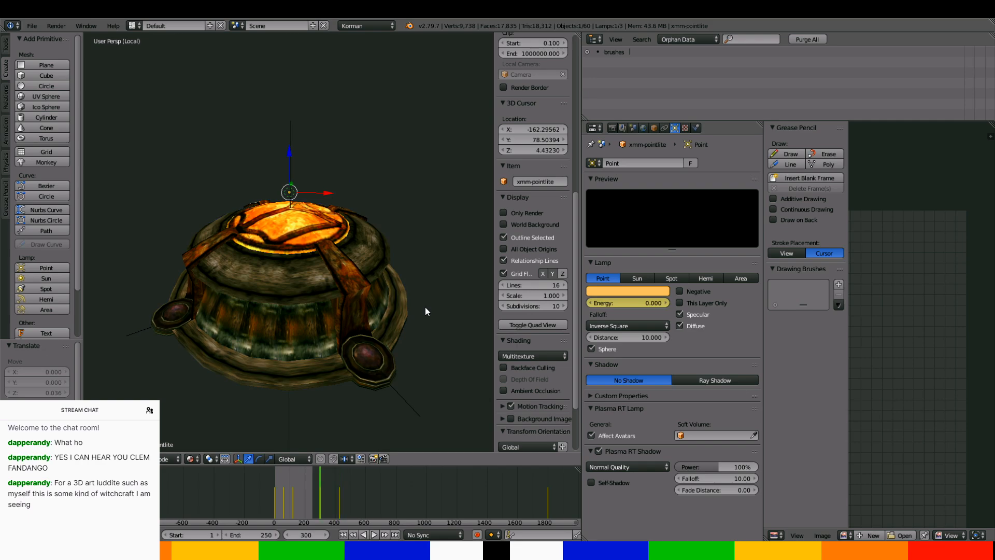
Jump back and forth between xmm-pointlite's keyframes to review its energy values
key(Up)
key(Up)
key(Down)
key(Down)
key(Down)
key(Down)
key(Down)
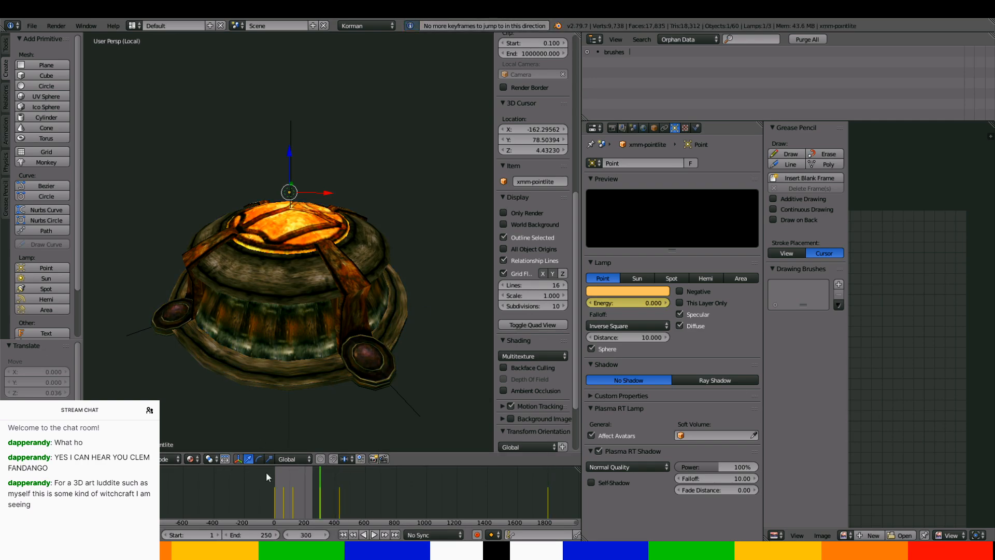
Play back the lamp's energy animation and scrub the timeline past frame 800 to check the pulses
key(alt+a)
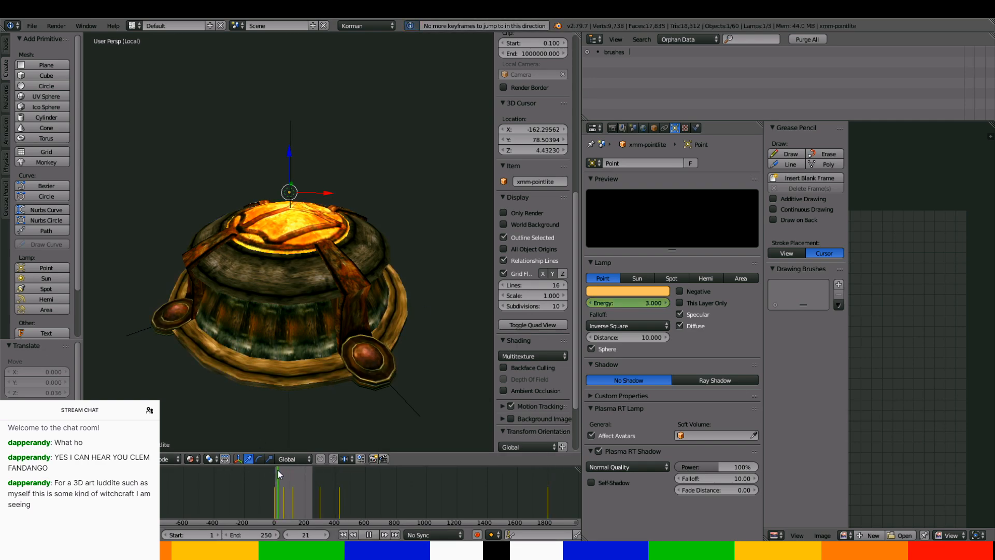
drag(292, 468, 399, 521)
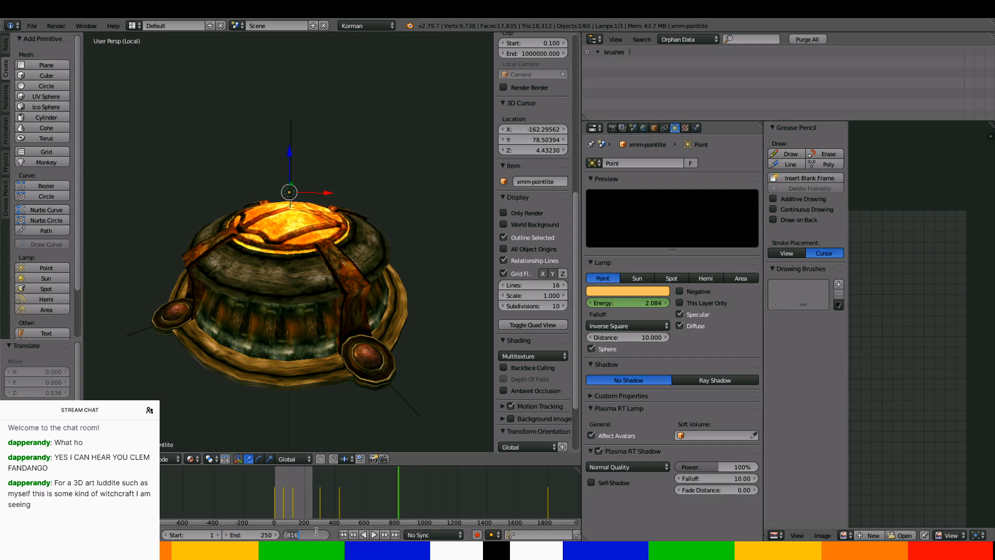
Keyframe the current energy of xmm-pointlite and the current Emit of MaintainersMarker_DRAW's m_20 material on frame 800
text(0)
key(Return)
double_click(316, 532)
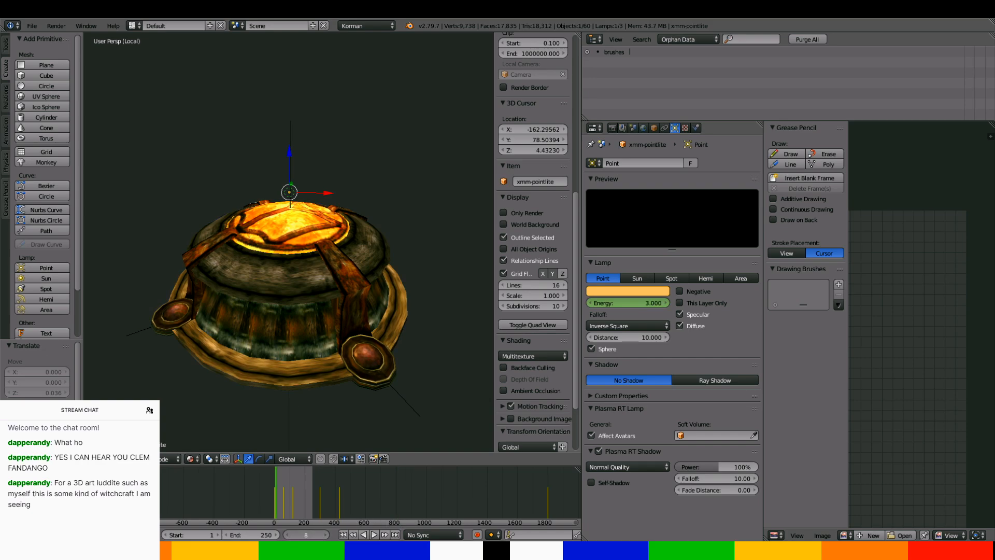
text(800)
key(Return)
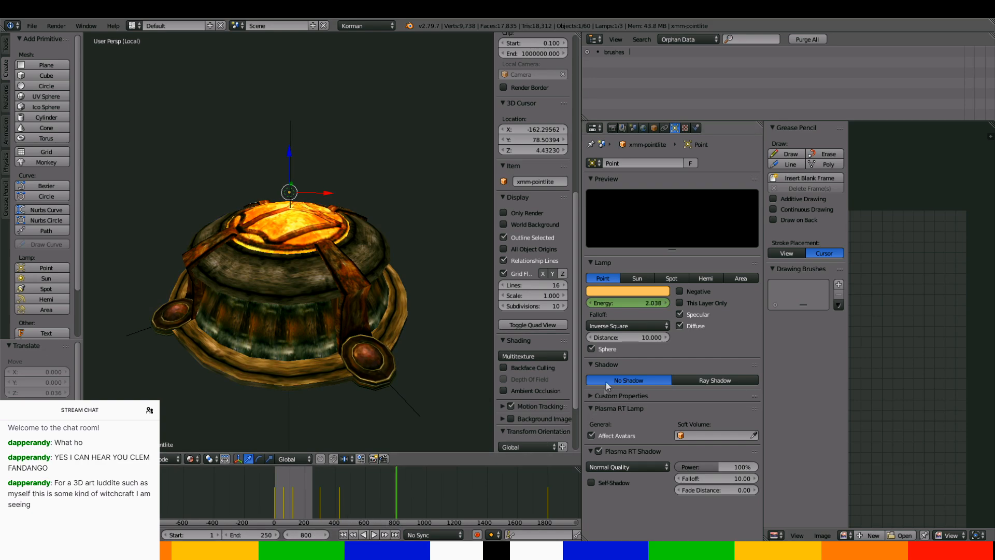
click(617, 302)
click(664, 314)
key(i)
right_click(322, 215)
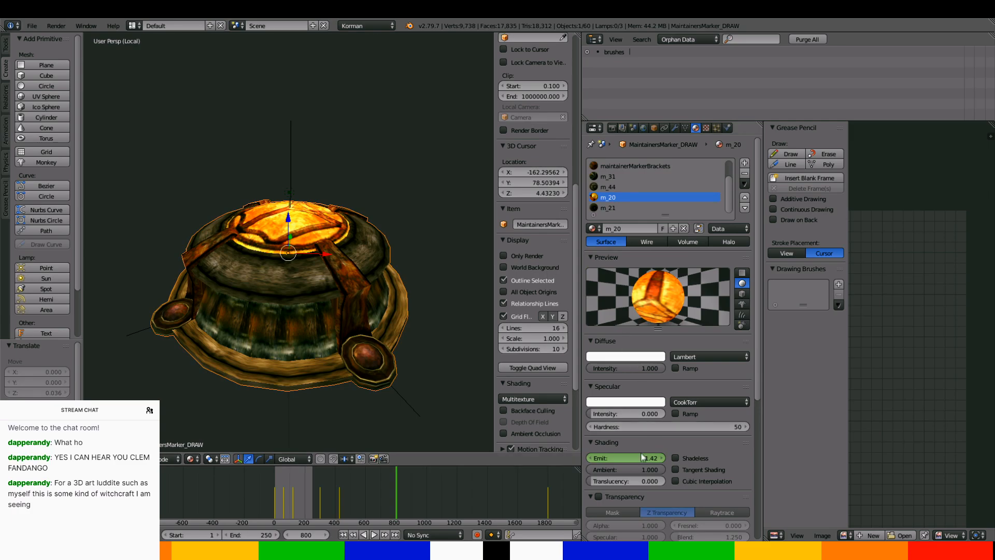
Move to frame 850 and set the m_20 material's Emit to 0
click(313, 534)
text(80)
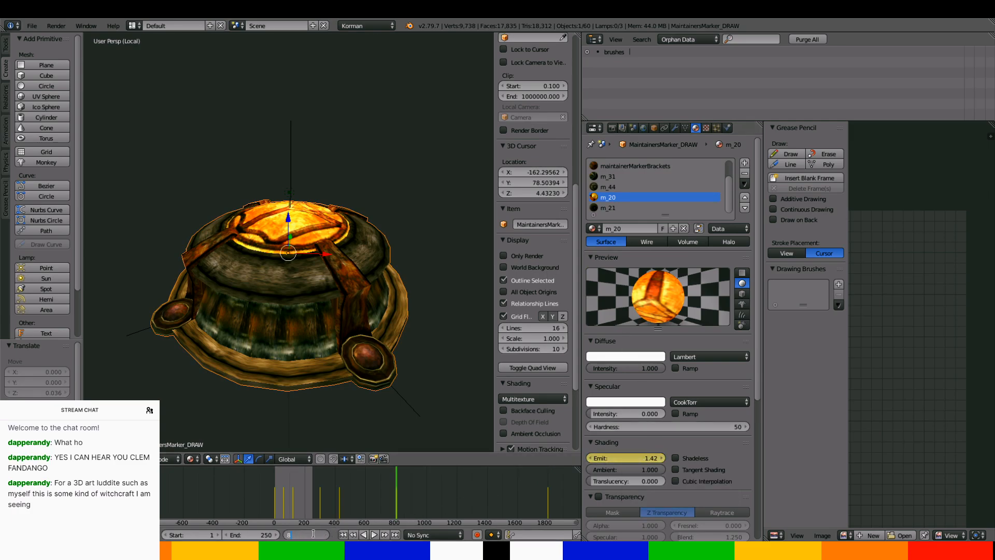
key(Return)
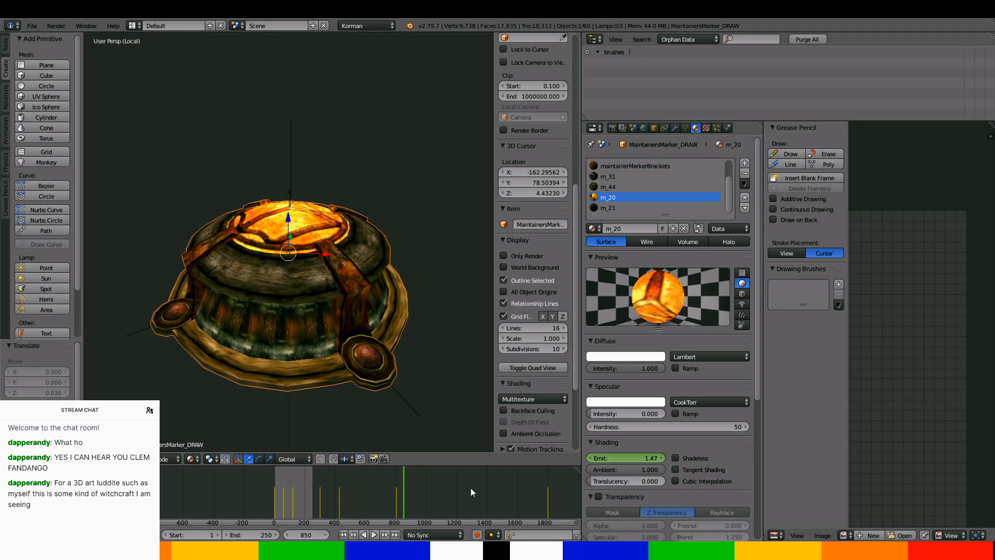
click(627, 458)
text(0)
key(Return)
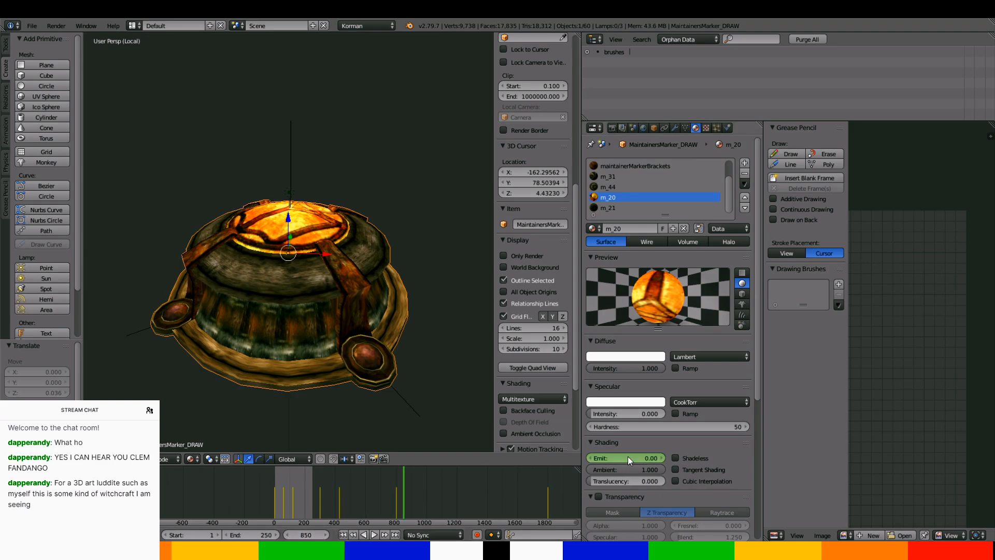
At frame 850, keyframe the m_20 material's emission at 0 and the point lamp's energy at 0
key(i)
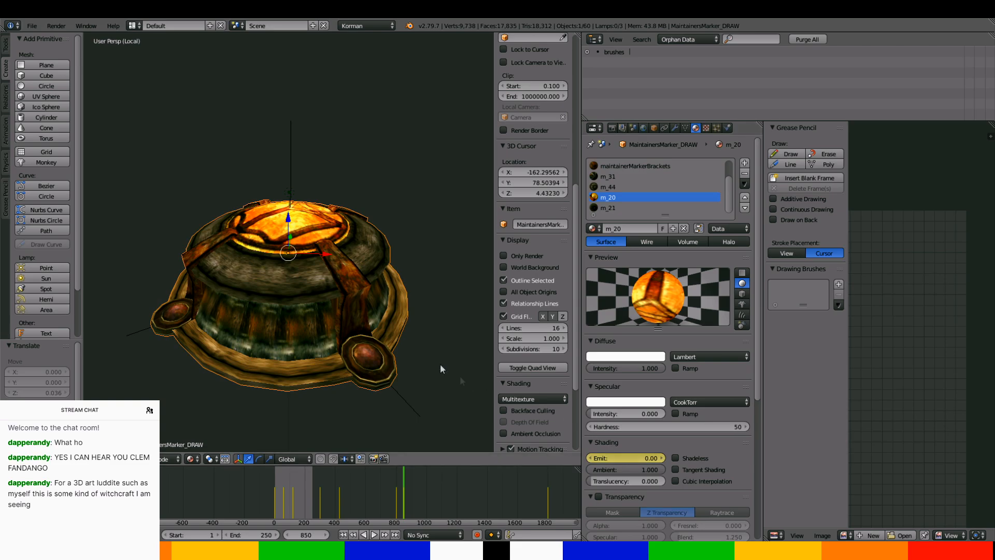
right_click(288, 191)
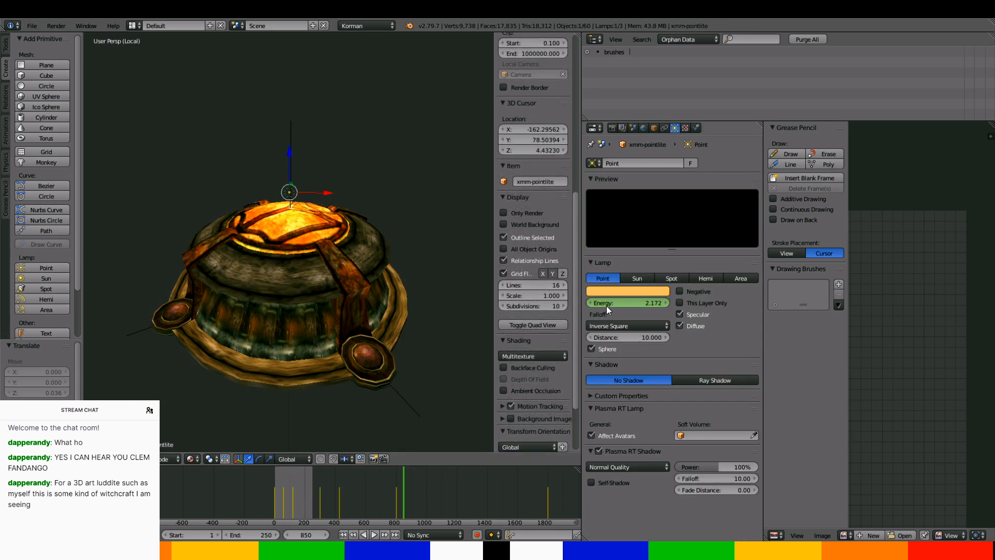
click(606, 305)
text(0)
key(Return)
key(i)
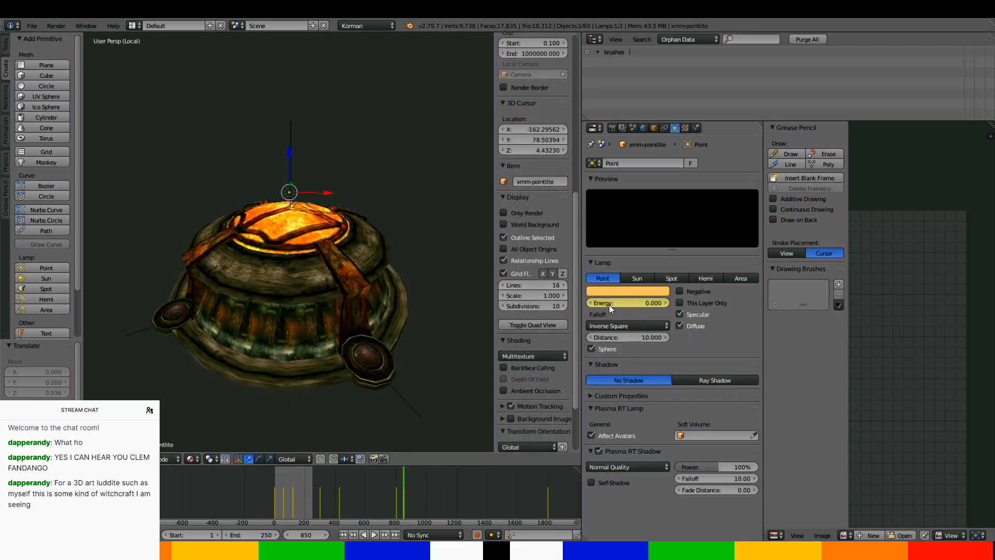
Move the current animation frame to 900
click(405, 478)
click(300, 534)
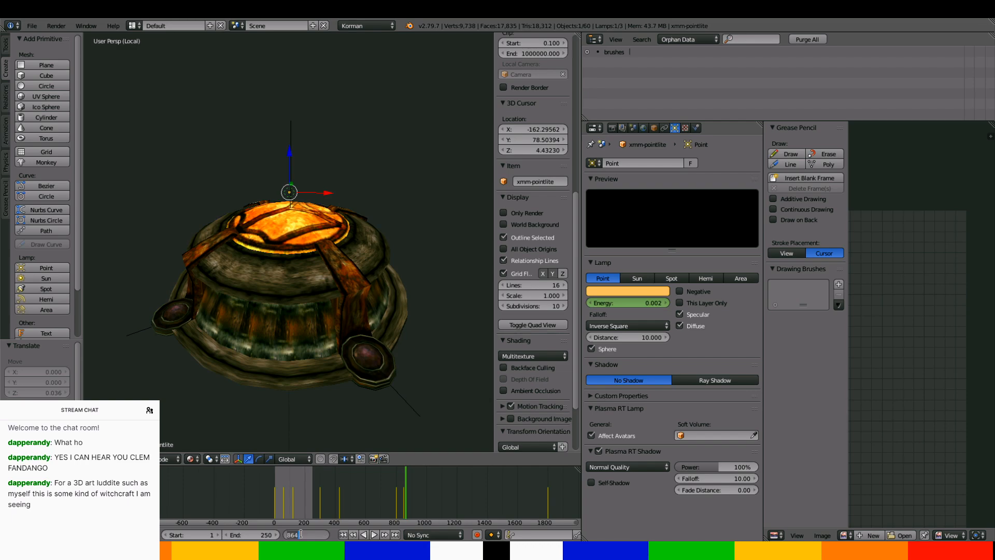
text(90)
key(Return)
click(304, 534)
text(900)
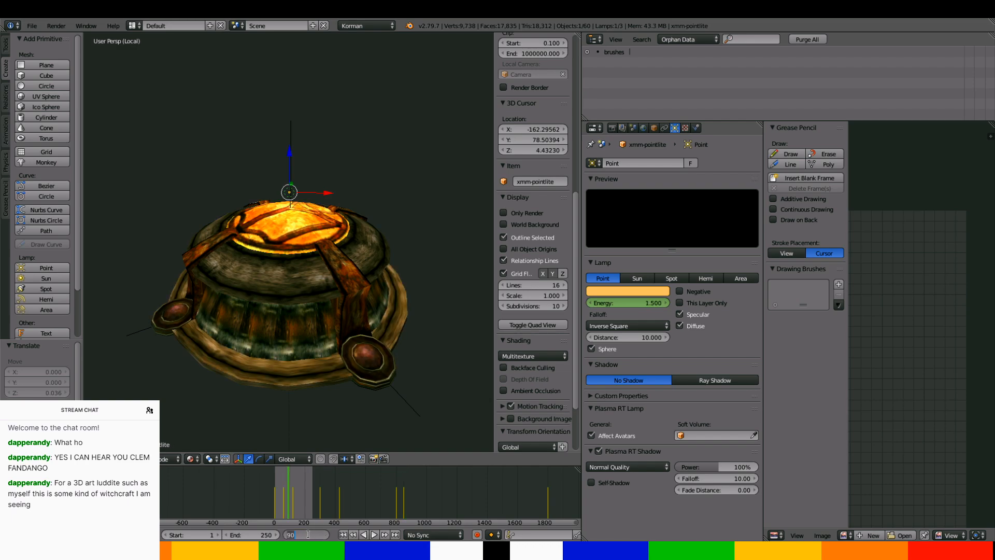
key(Return)
Go to frame 1050 and set the point lamp's energy to 3
click(306, 535)
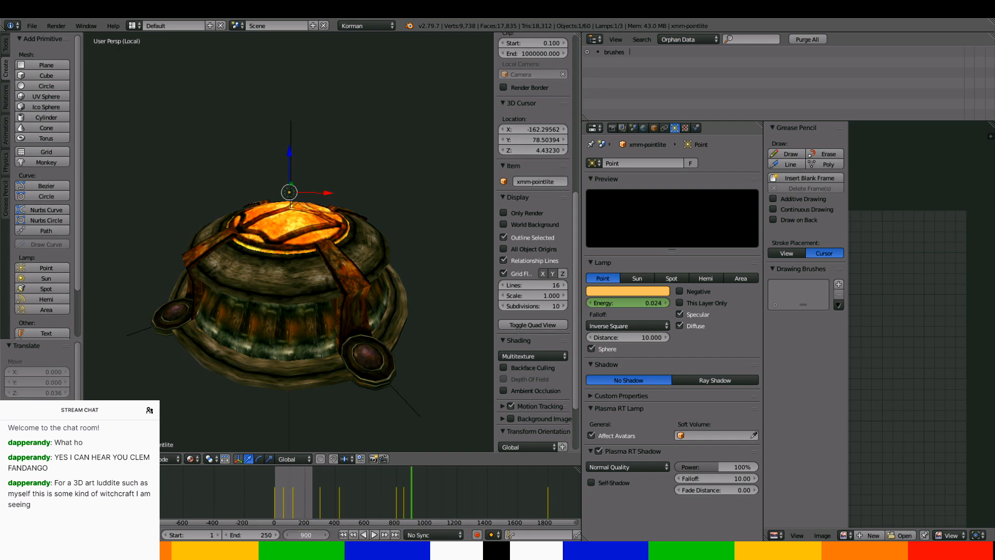
text(1)
text(000)
key(BackSpace)
key(BackSpace)
text(50)
key(Return)
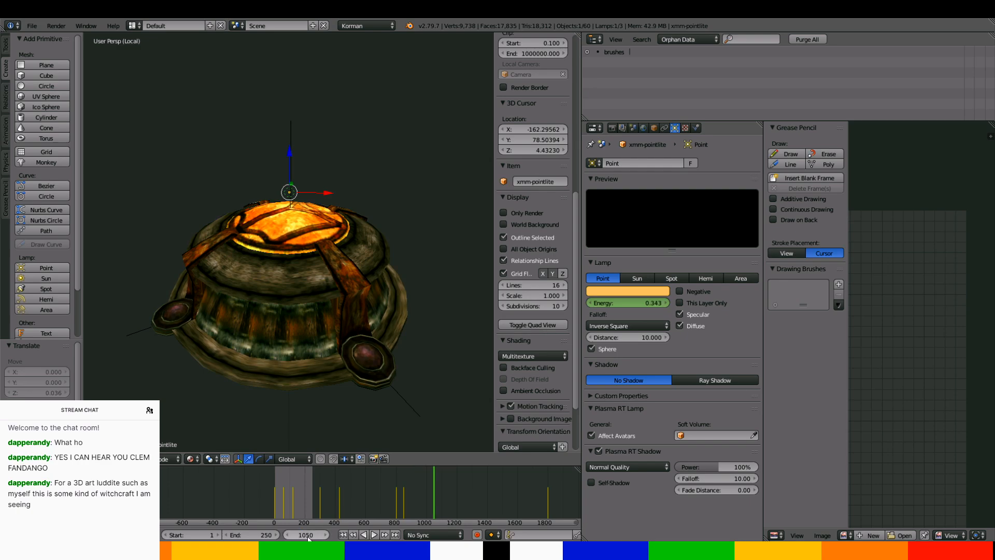
click(602, 305)
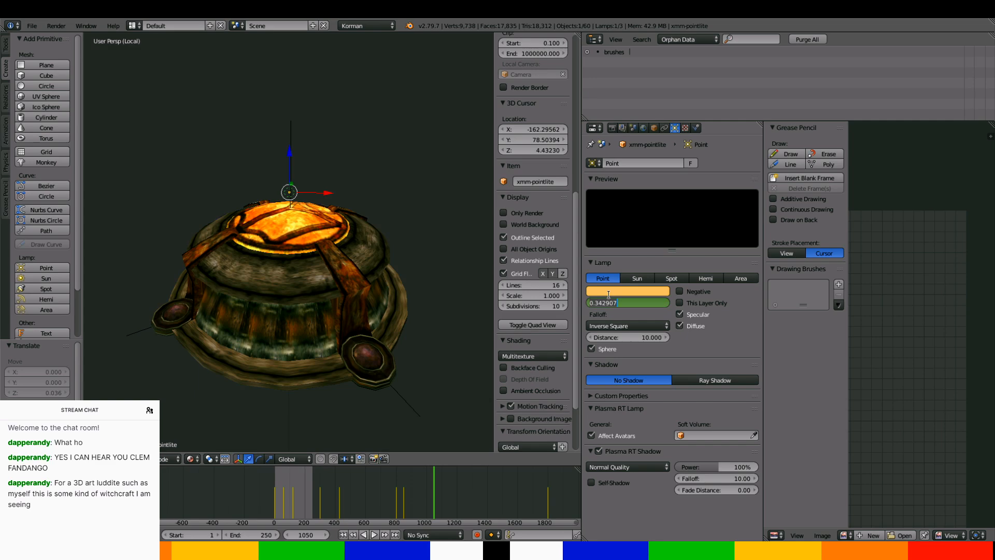
text(3)
key(Return)
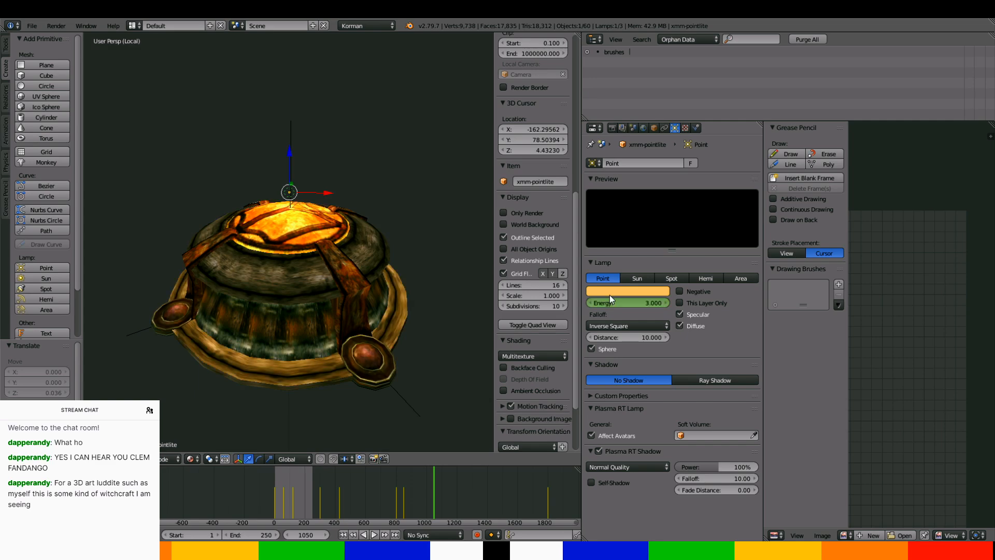
Select the marker mesh and keyframe its m_20 material's emission at 2 on frame 1050
right_click(362, 239)
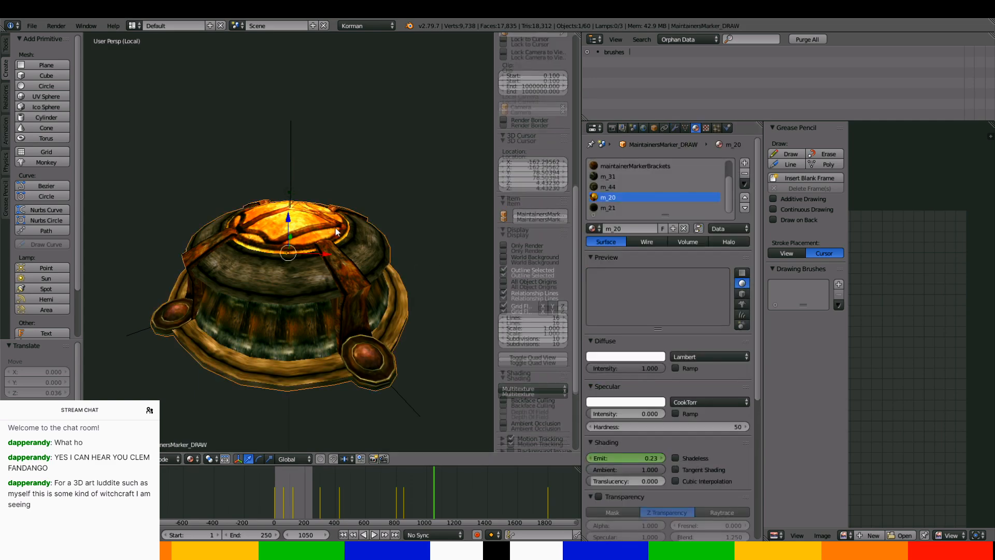
click(607, 455)
text(2\)
key(Return)
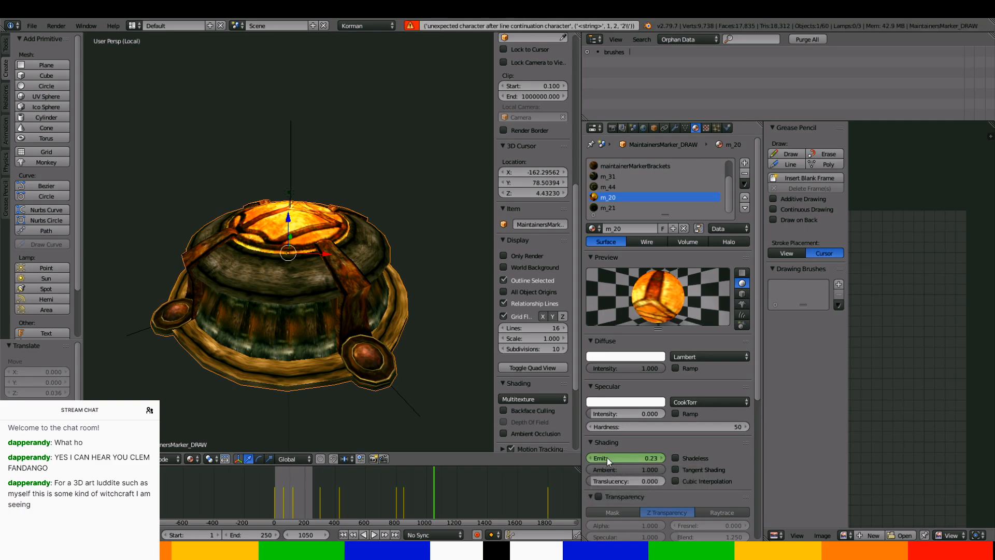
text(2)
key(Return)
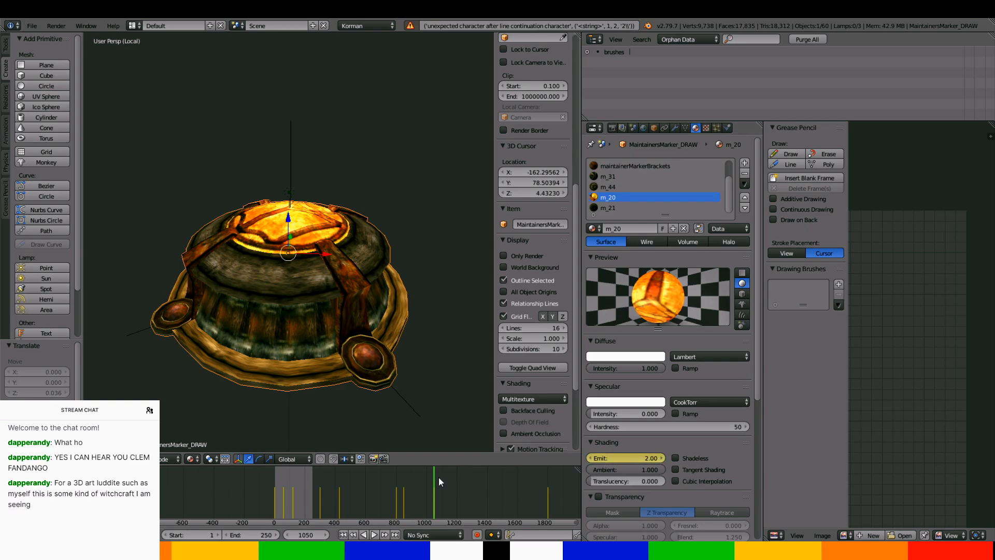
Play and scrub through the marker's glow animation, and return to the keyframe at frame 0
key(alt+a)
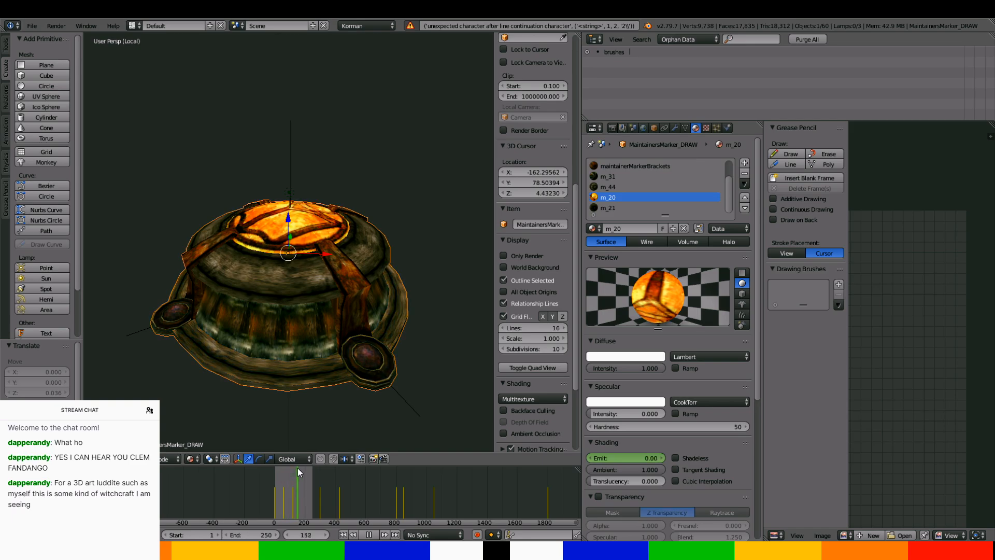
drag(298, 469, 426, 489)
drag(449, 481, 545, 486)
key(Down)
key(Down)
key(Down)
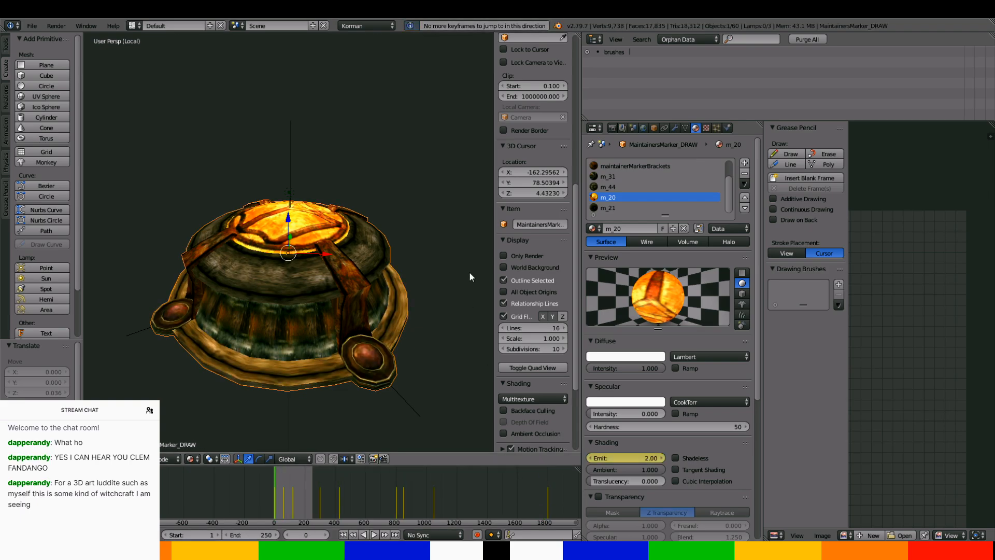
Open the world settings that hold the Plasma age export options
key(space)
click(644, 128)
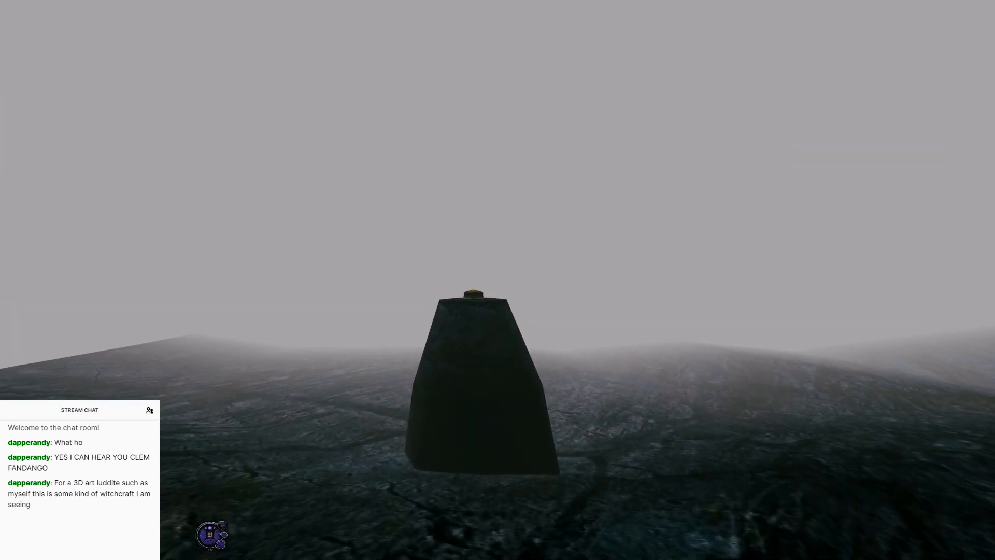
Approach the marker on its rock pedestal in the Uru test age and examine its glow in first- and third-person views
key(w)
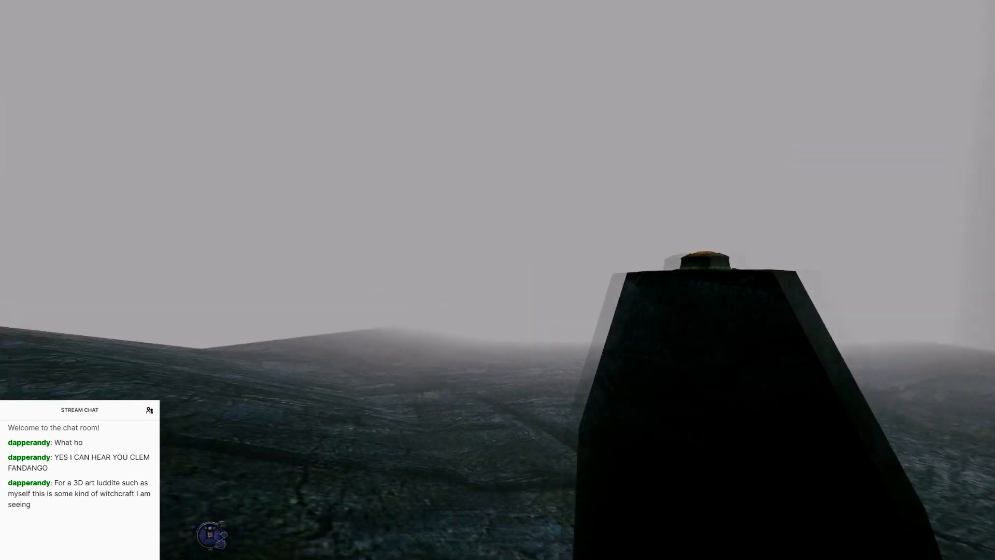
key(w)
key(F1)
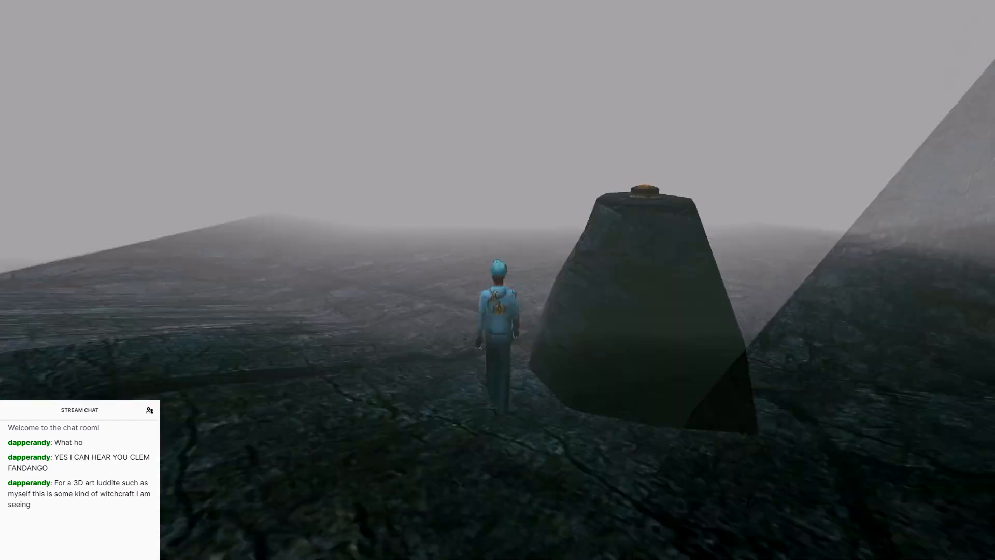
key(w)
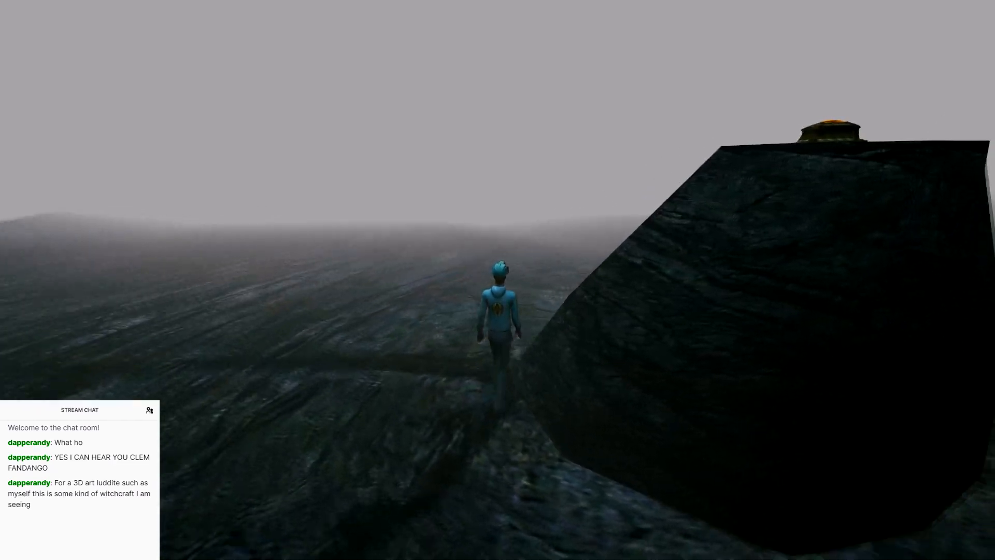
key(w)
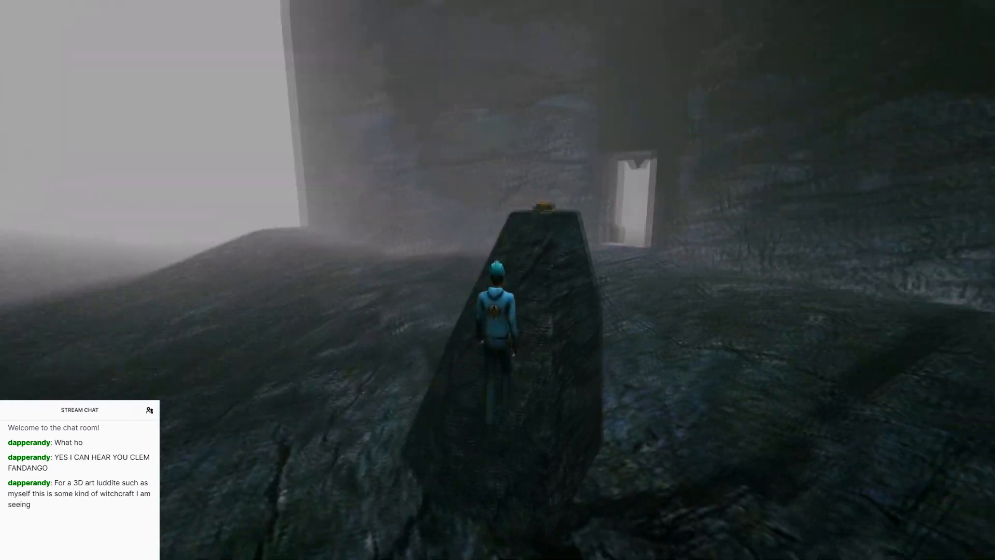
key(w)
key(F1)
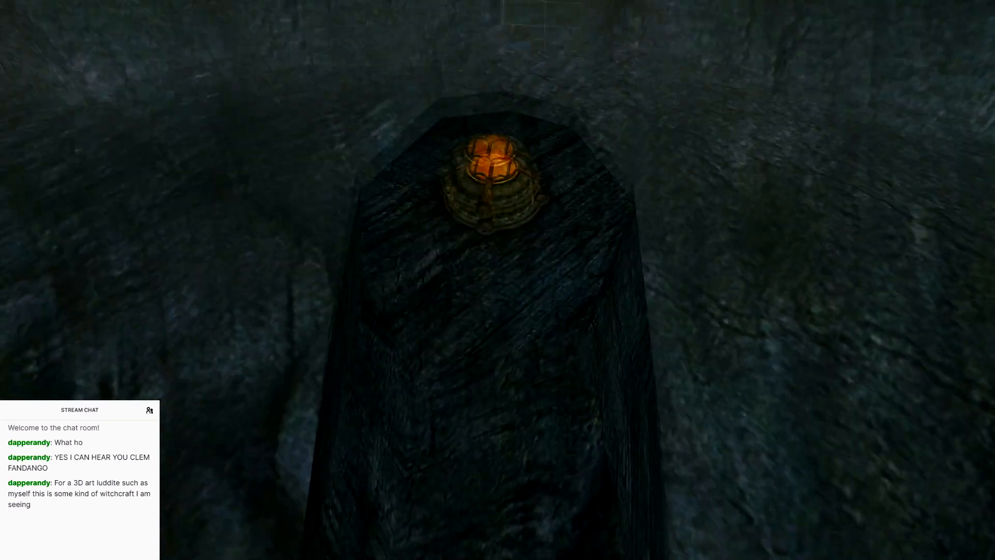
key(w)
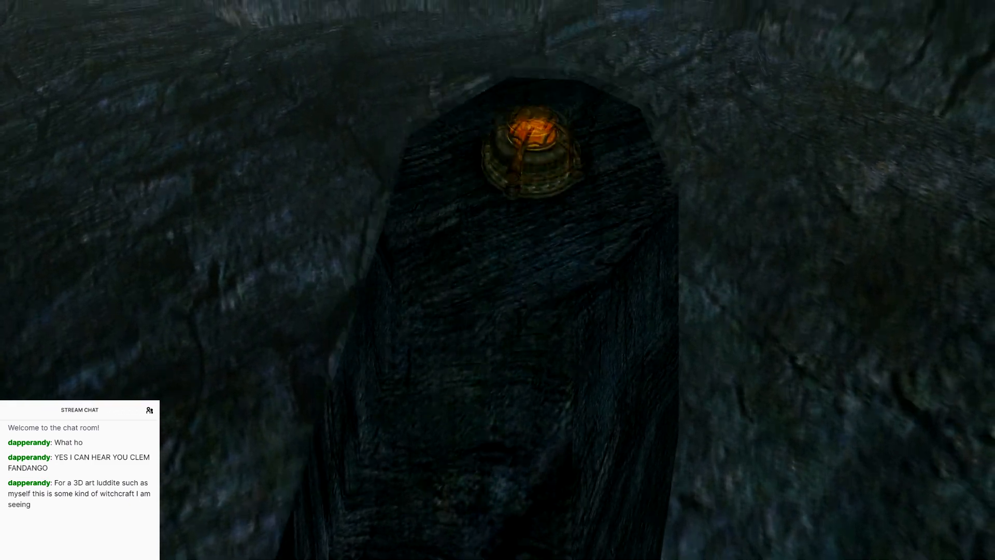
key(F1)
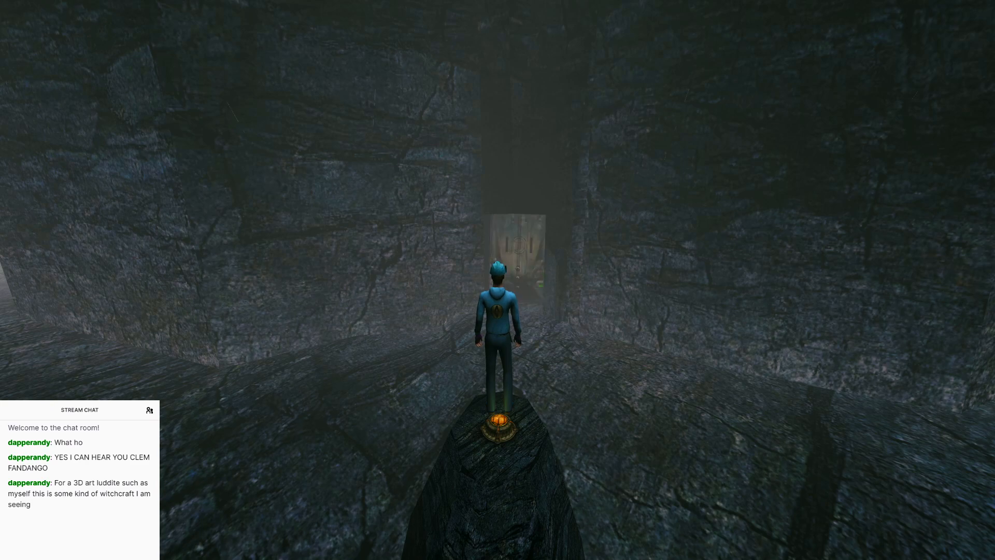
scroll(606, 453, up, 4)
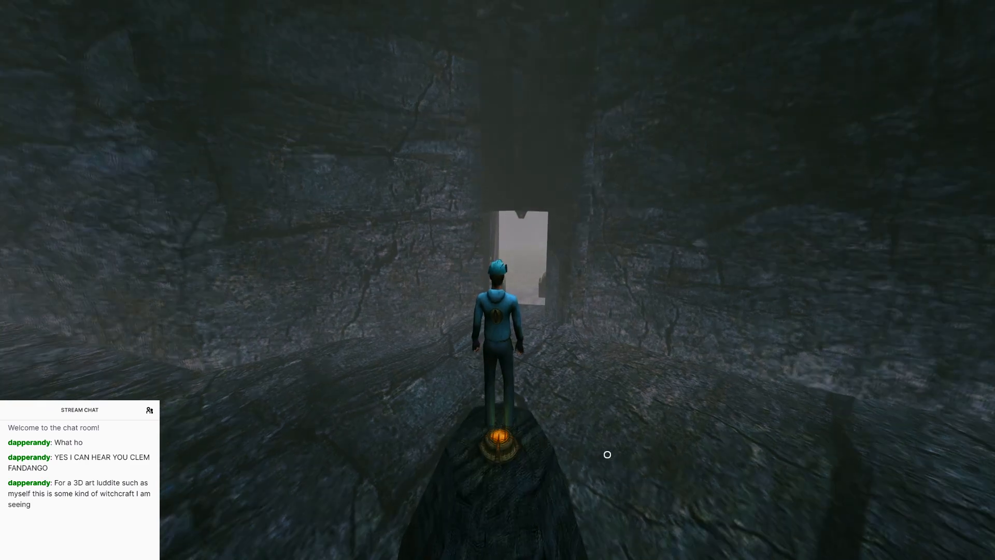
right_drag(617, 429, 617, 498)
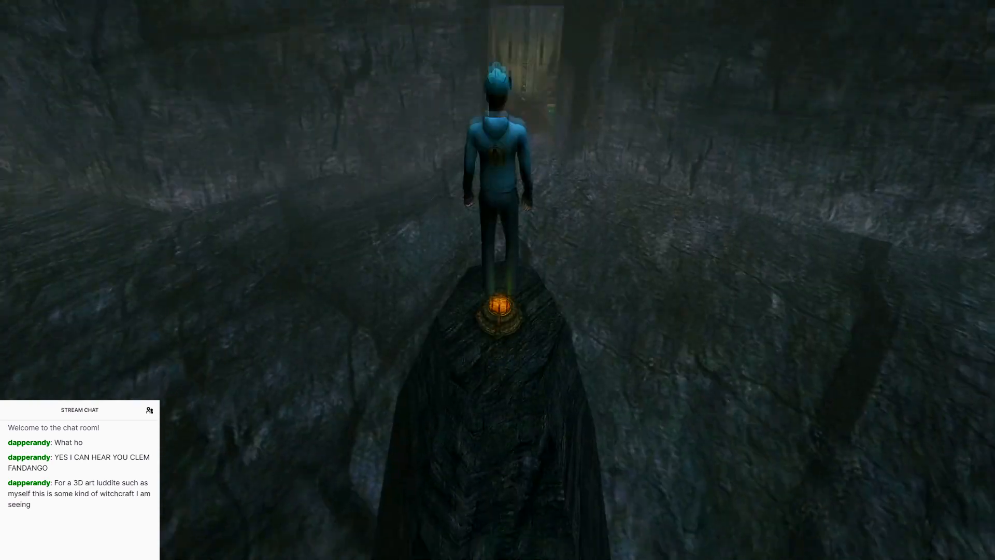
scroll(615, 342, up, 5)
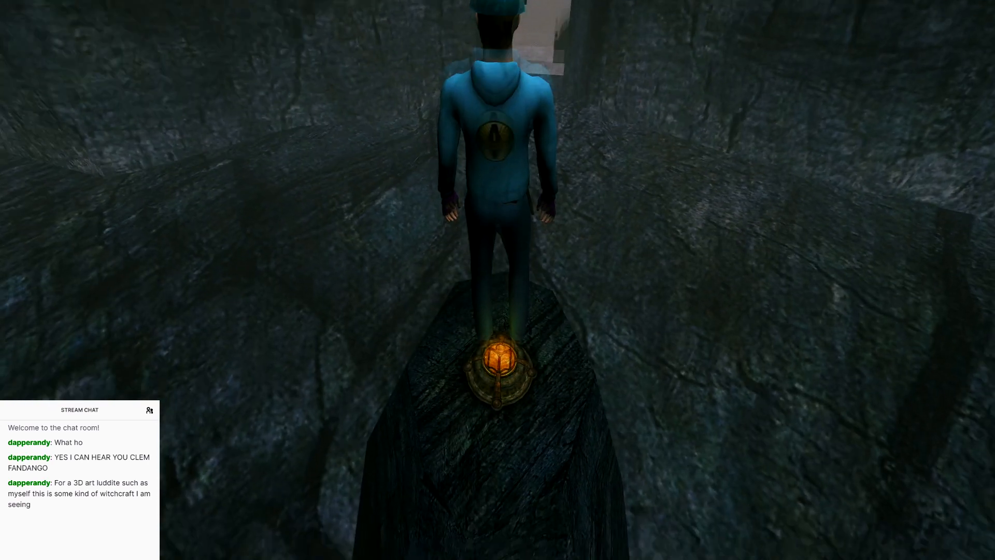
scroll(619, 396, up, 3)
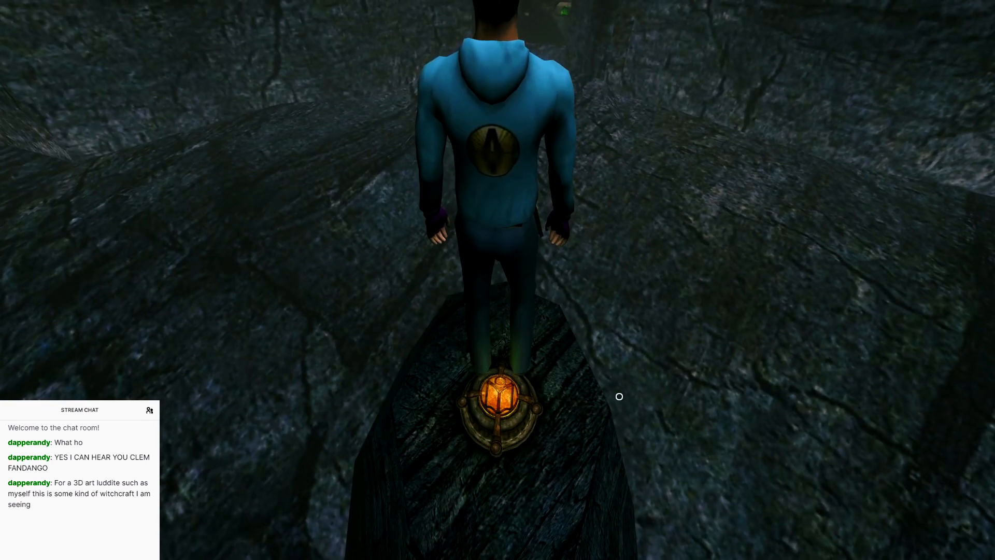
right_drag(619, 396, 619, 461)
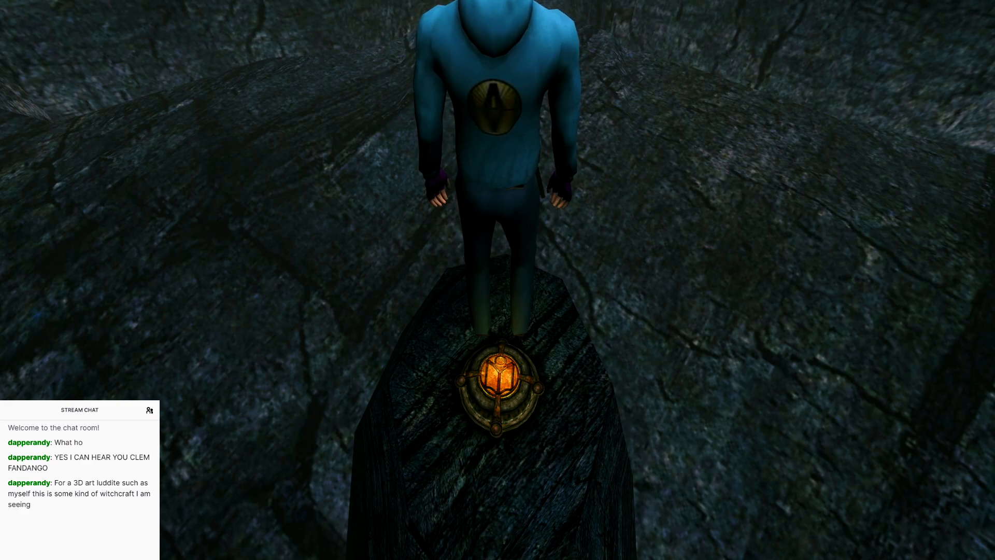
key(Left)
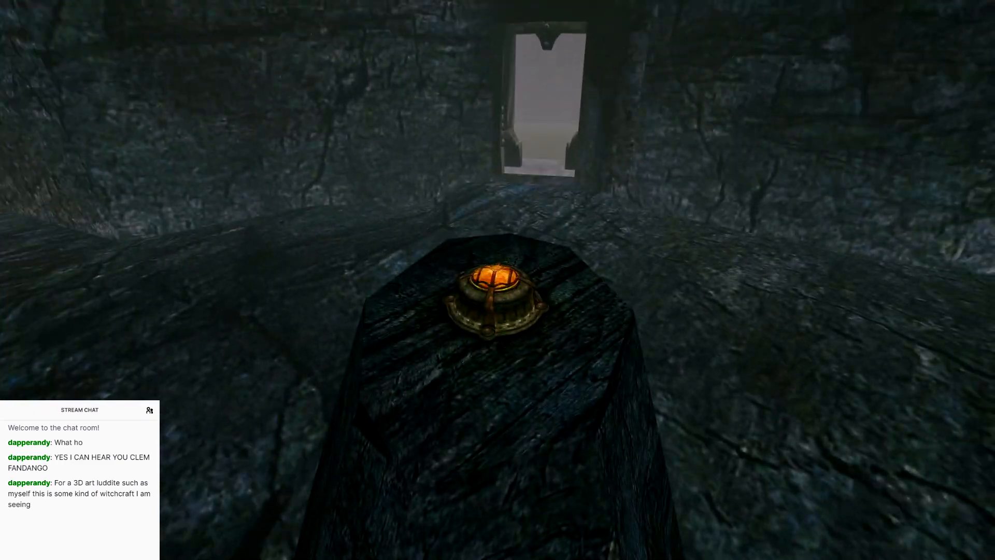
click(498, 280)
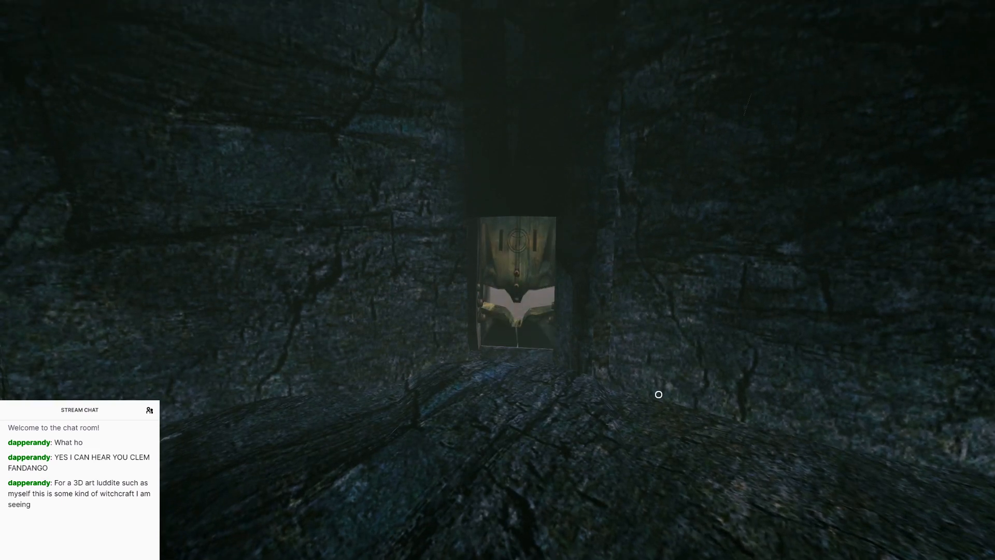
Quit the Uru game client and return to Blender
key(Escape)
click(598, 205)
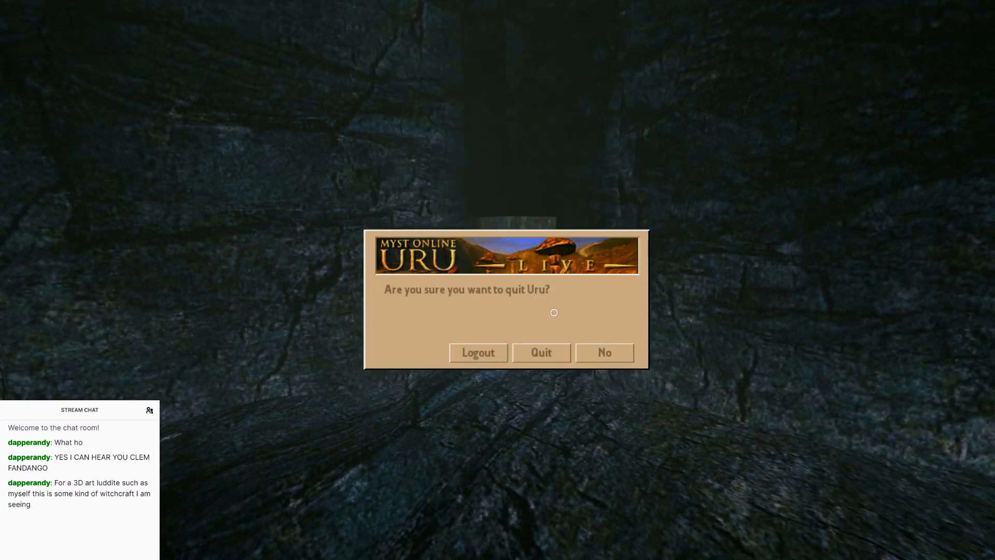
click(542, 348)
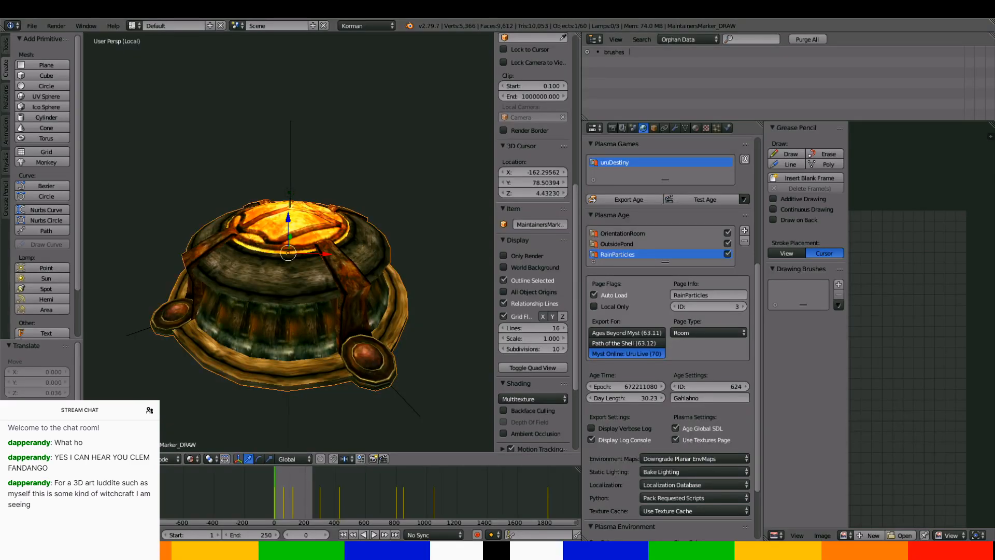
Exit the marker's local view and replace the image editor with a text editor showing Gahlahno.sdl
key(KP_Divide)
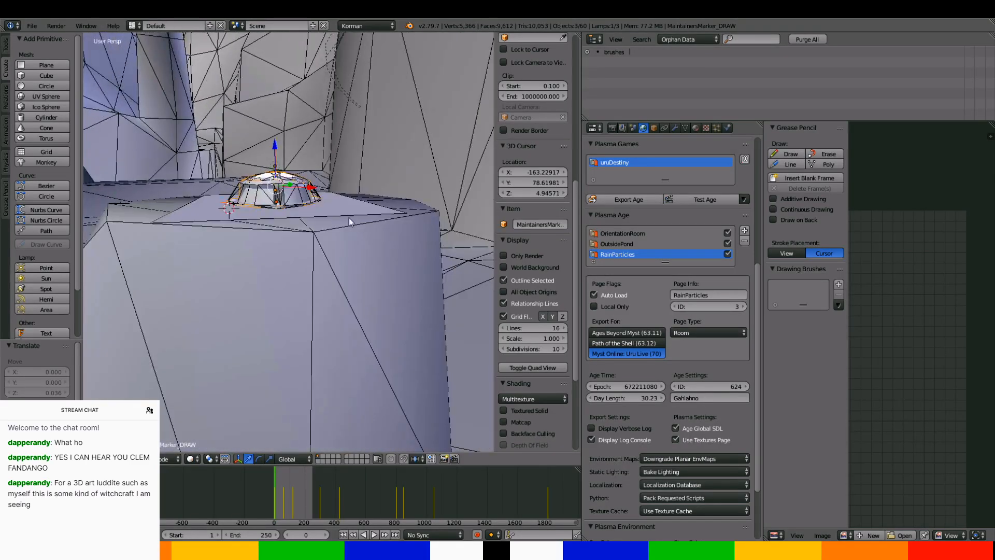
click(776, 535)
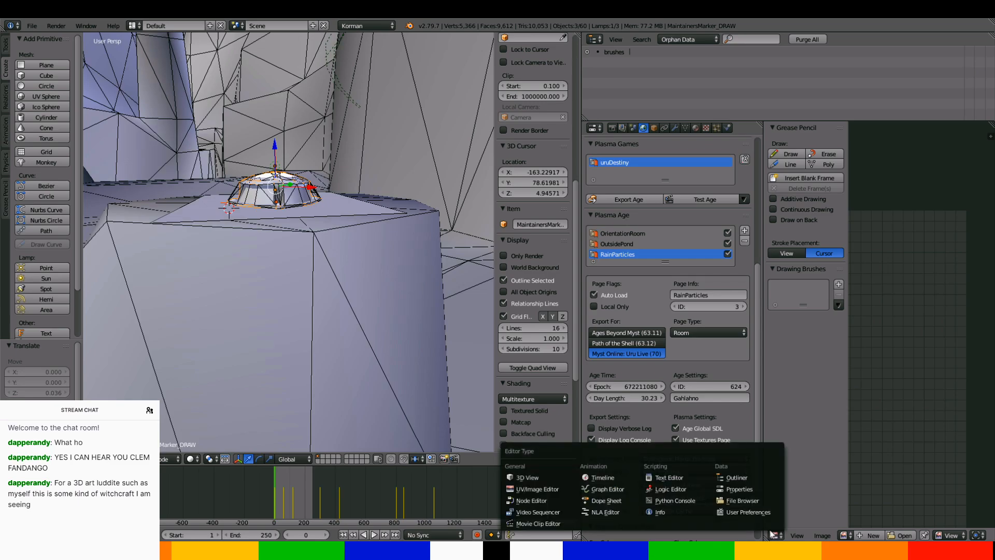
click(689, 478)
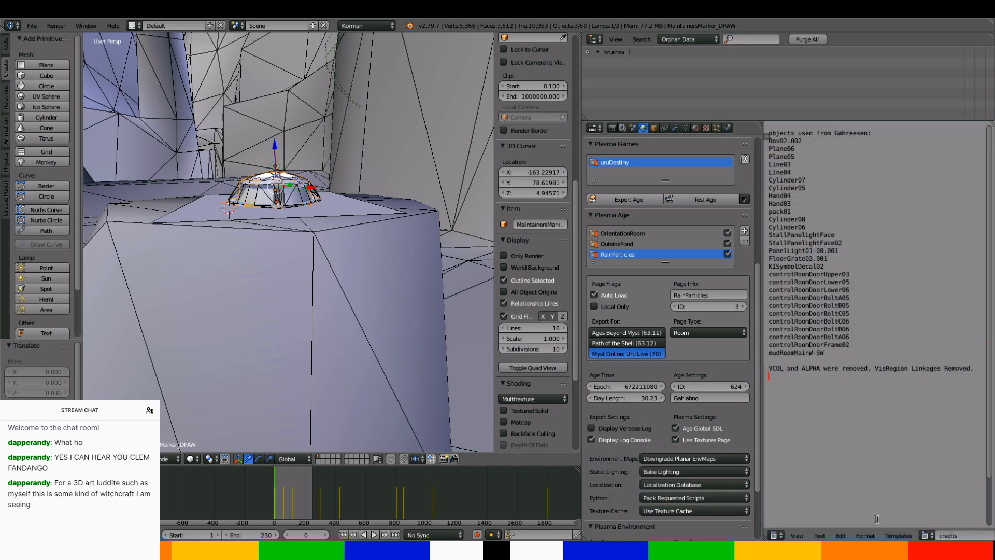
click(922, 538)
click(851, 442)
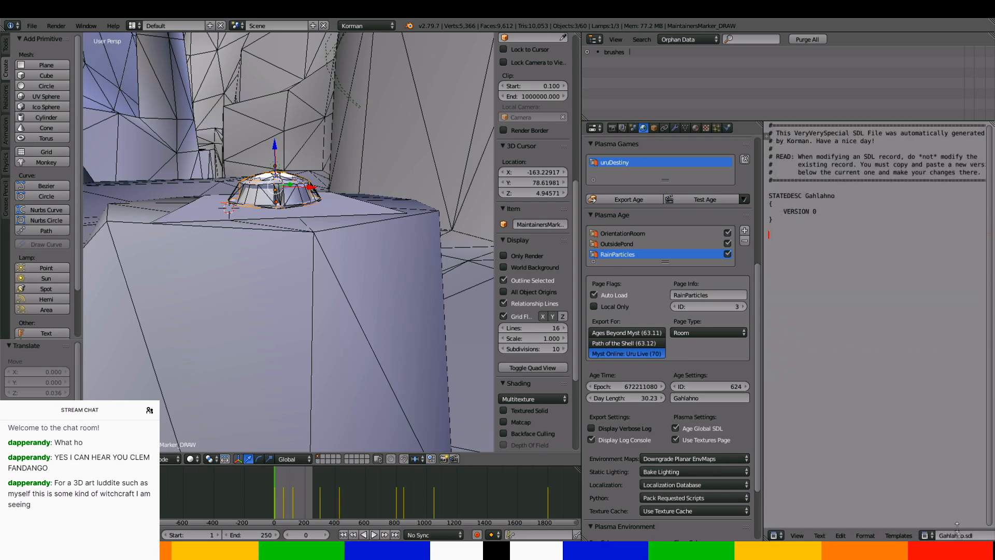
Open Touchstone.SDL in the text editor and widen the editor area so its lines can be read in full
click(927, 535)
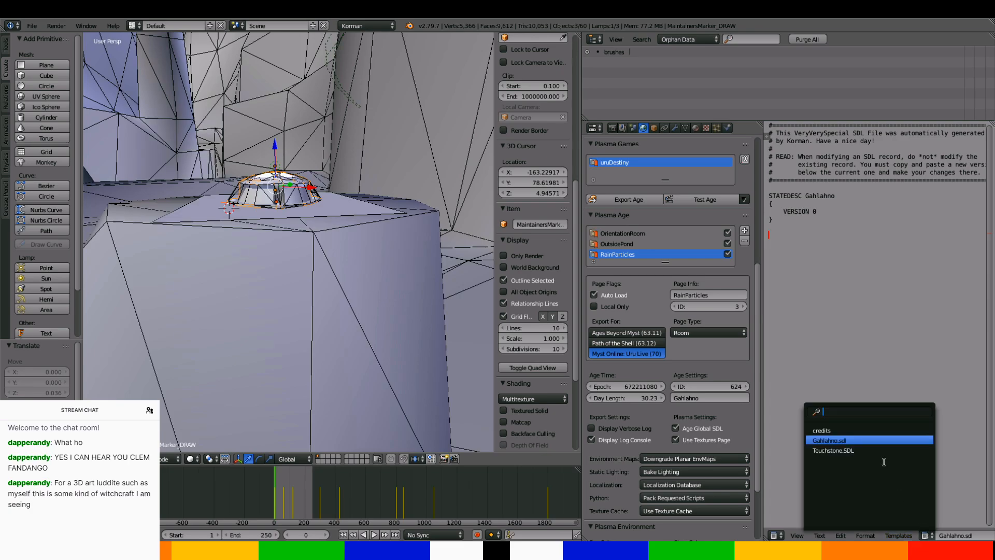
click(881, 450)
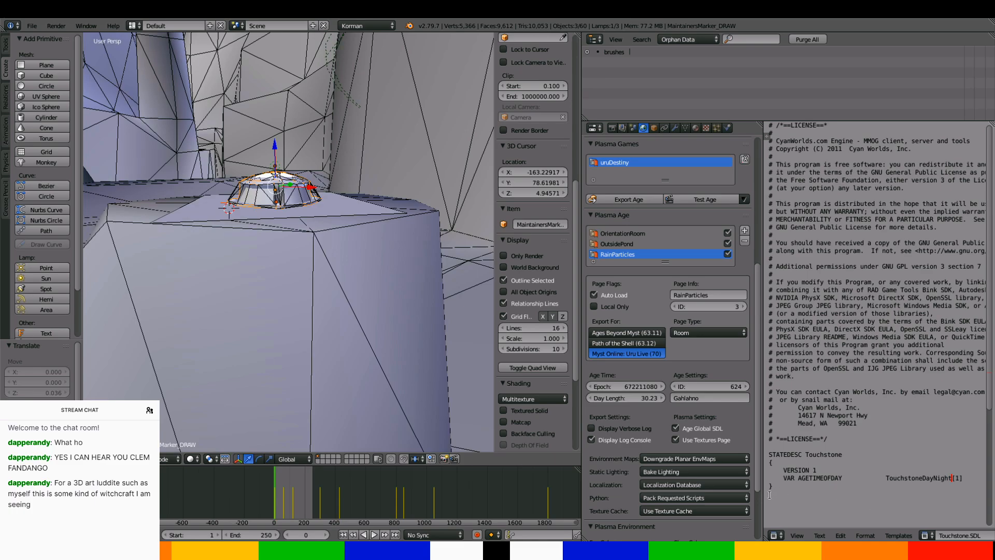
drag(763, 488, 654, 461)
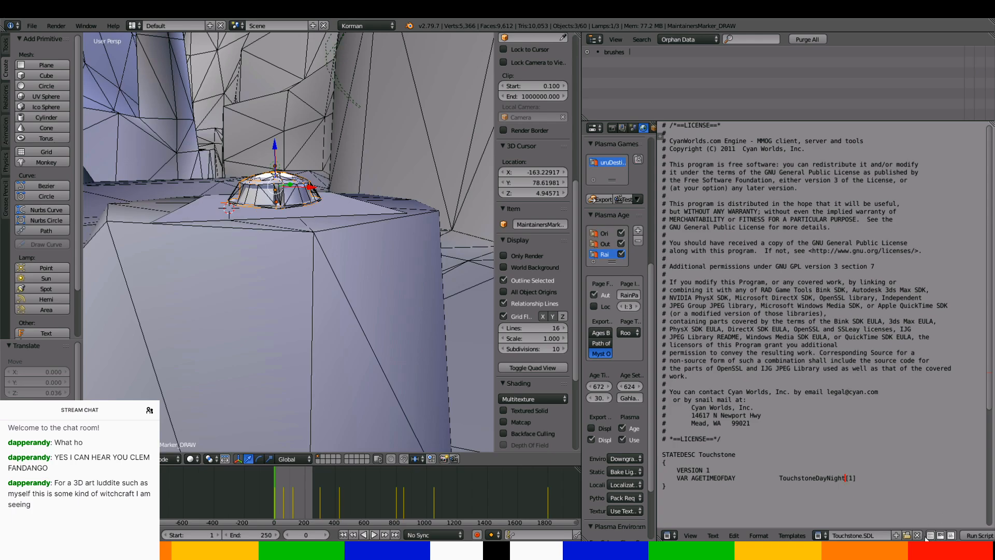
Try to copy the full Touchstone.SDL text into Gahlahno.sdl, and undo the pasted text
drag(879, 487, 656, 104)
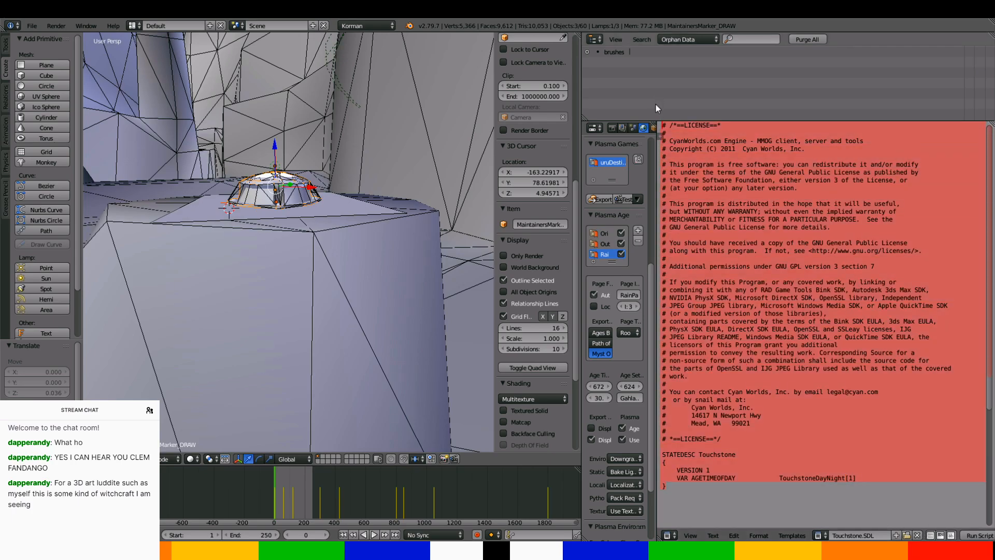
click(891, 522)
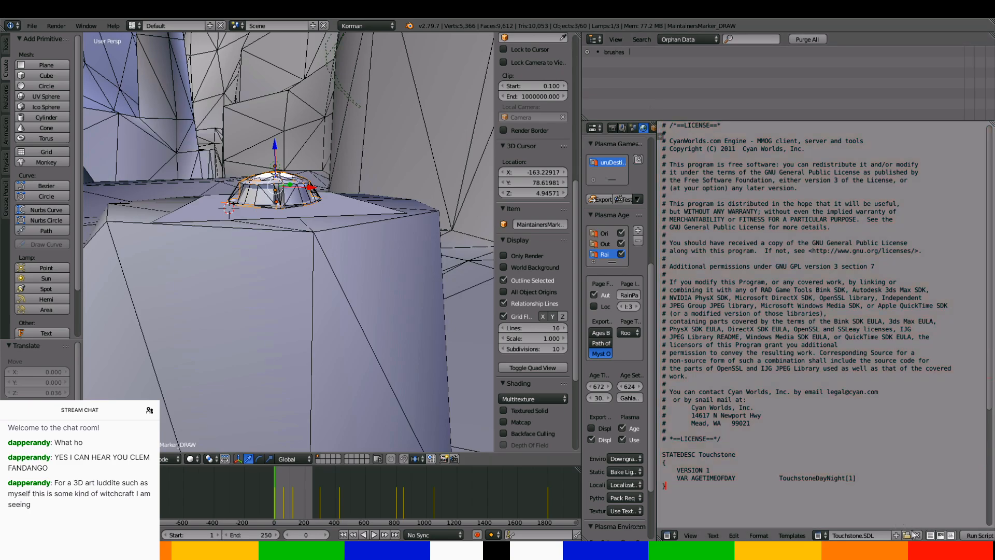
click(912, 527)
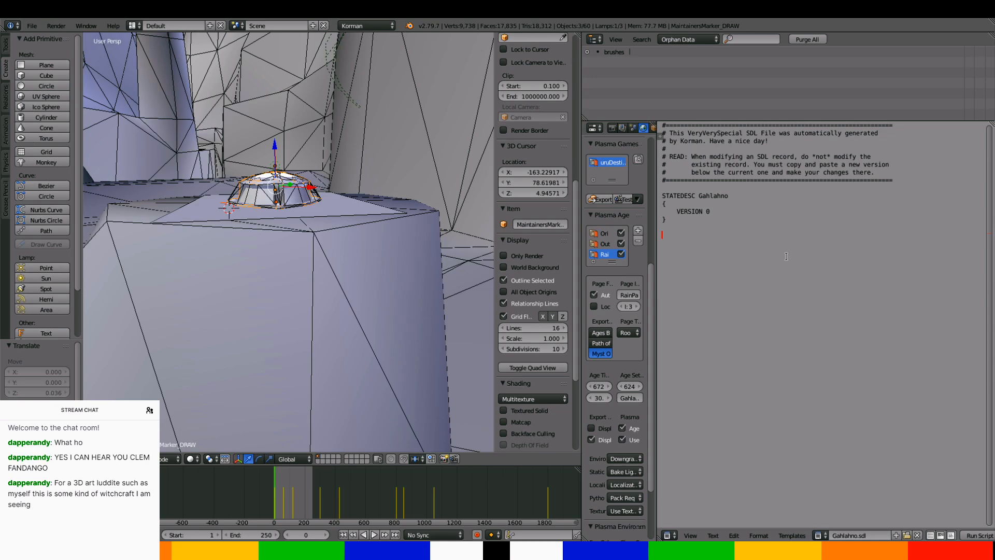
text(Another Round of Blender Age Building Begins SOON! I'm LIVE on twitch! https://www.twitch.tv/calumtraveler)
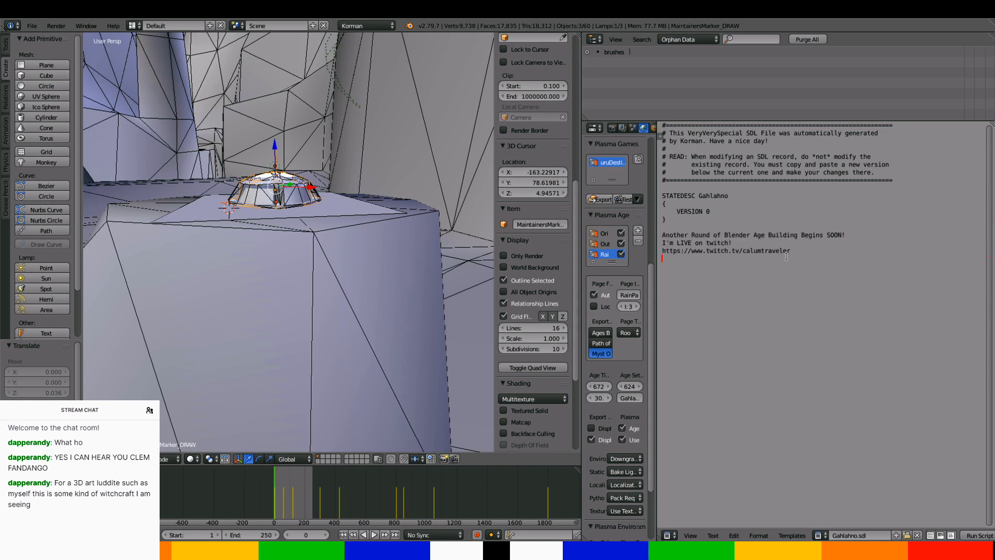
key(ctrl+z)
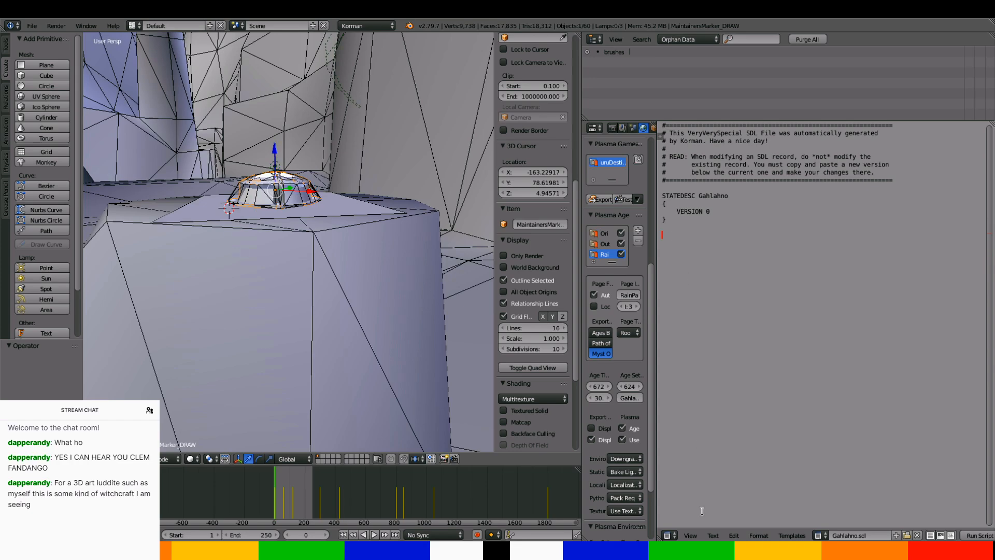
Copy the whole Touchstone.SDL text, including its licence header, and paste it below the STATEDESC record in Gahlahno.sdl
click(819, 535)
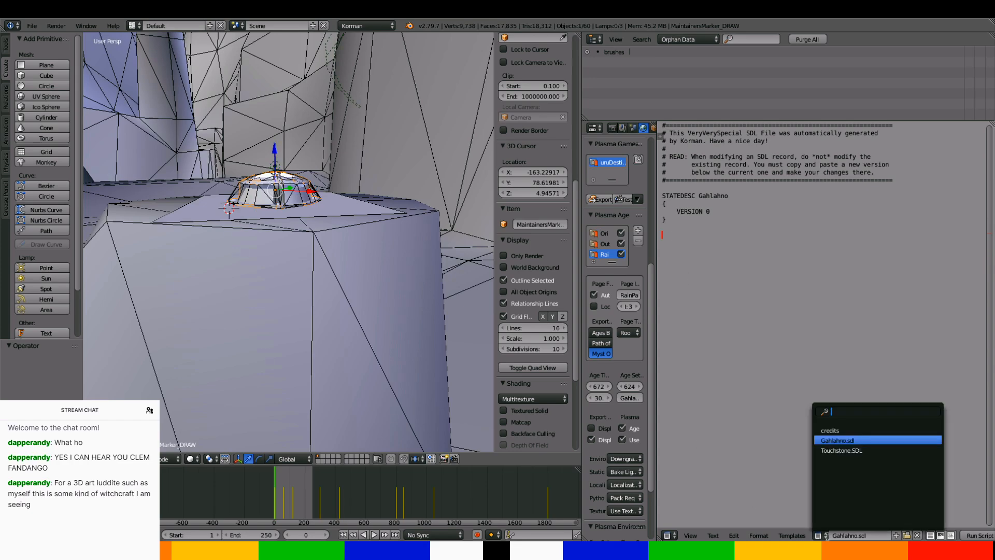
click(828, 450)
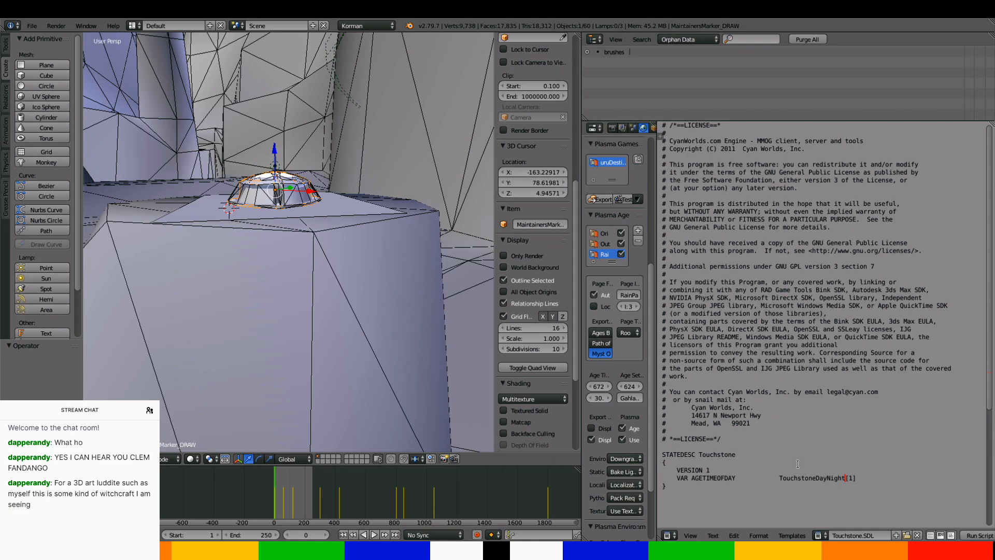
drag(853, 488, 664, 125)
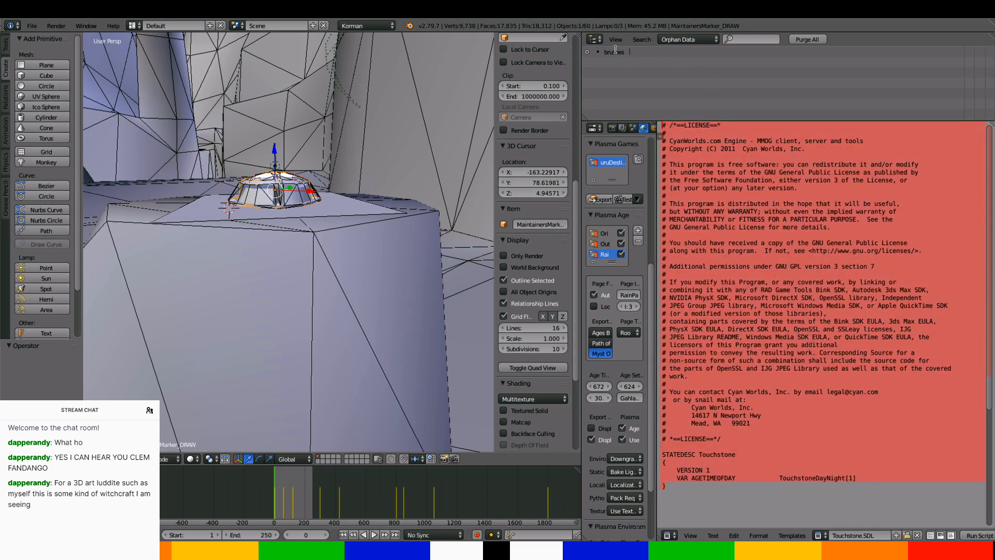
right_click(709, 138)
click(709, 136)
click(819, 536)
click(840, 431)
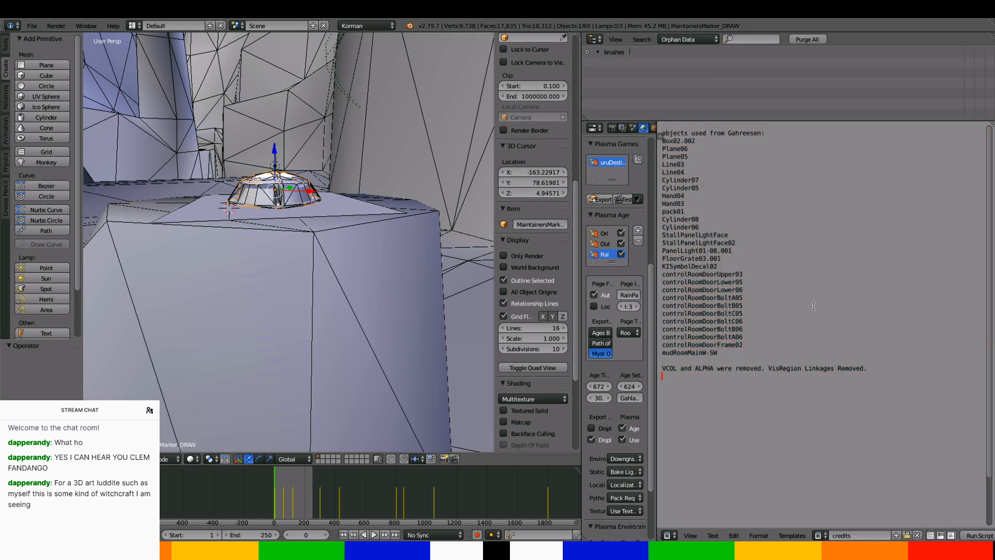
click(819, 536)
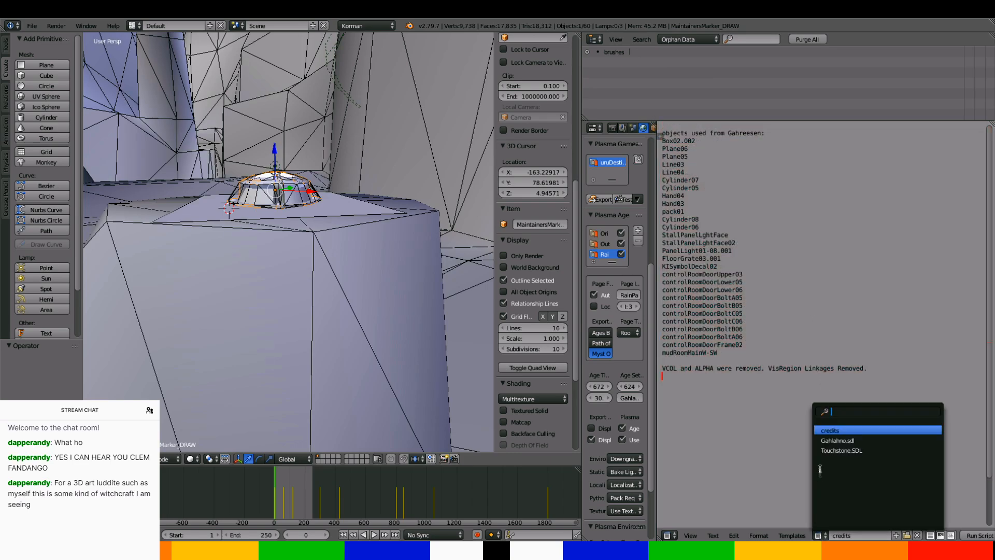
click(835, 443)
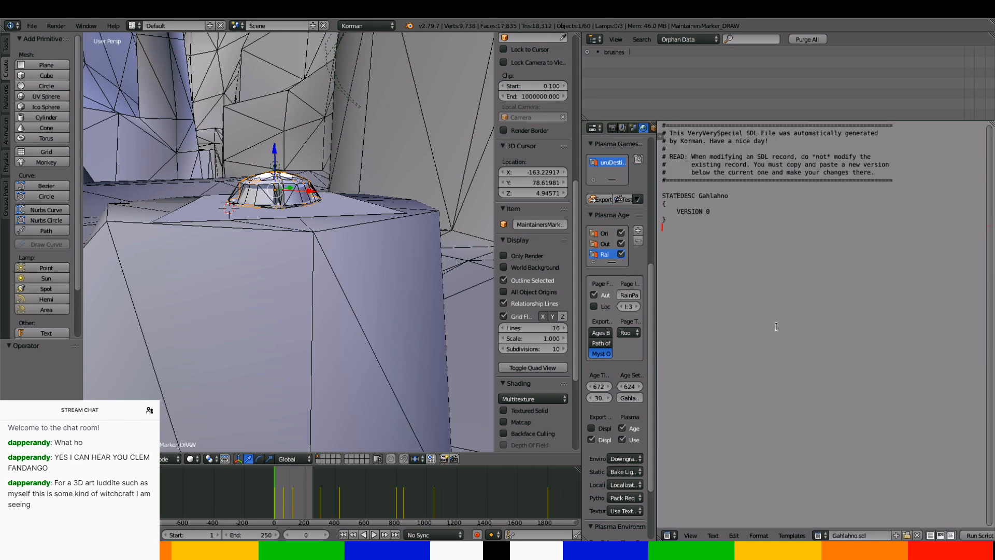
key(ctrl+v)
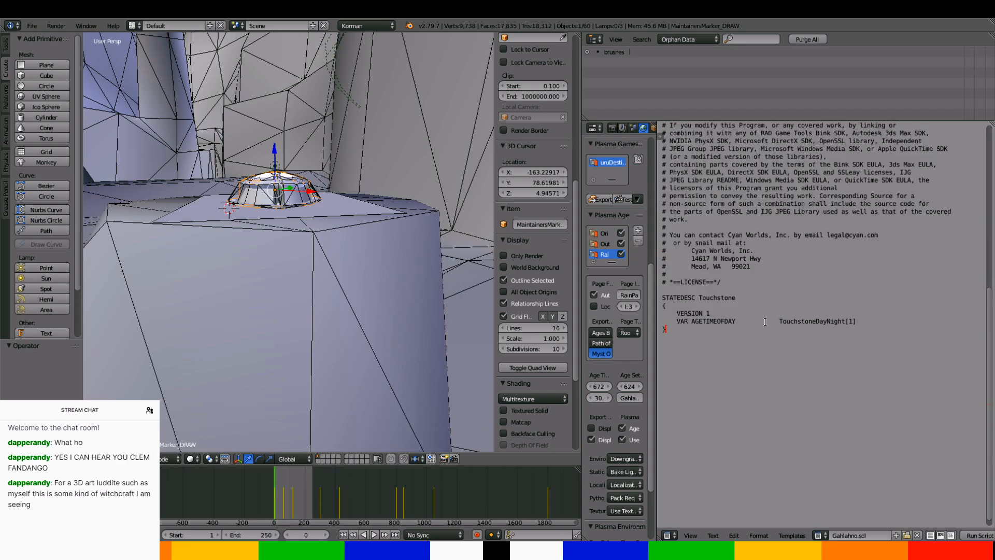
Copy the VAR AGETIMEOFDAY line from the pasted Touchstone record and delete that whole STATEDESC record
click(658, 329)
key(Up)
key(shift+Down)
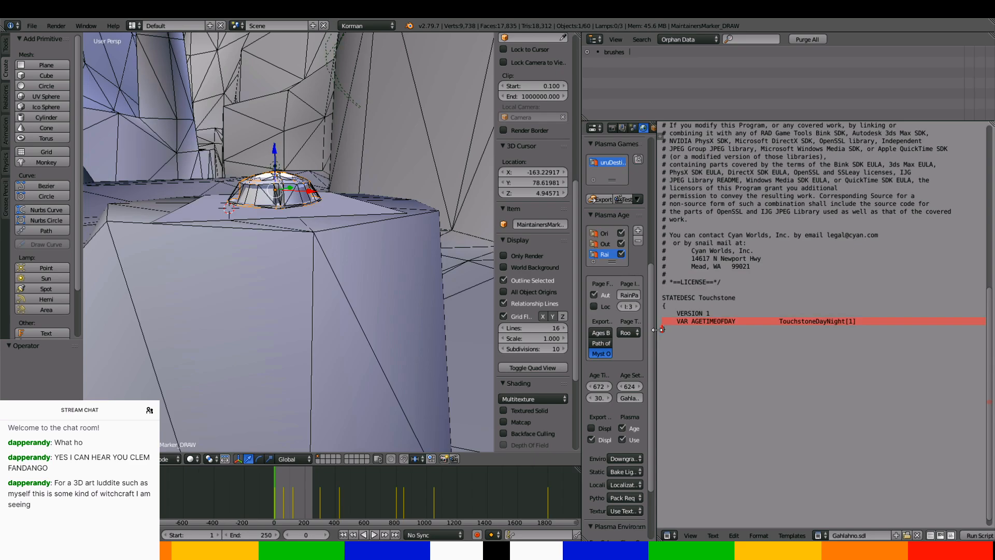
right_click(682, 322)
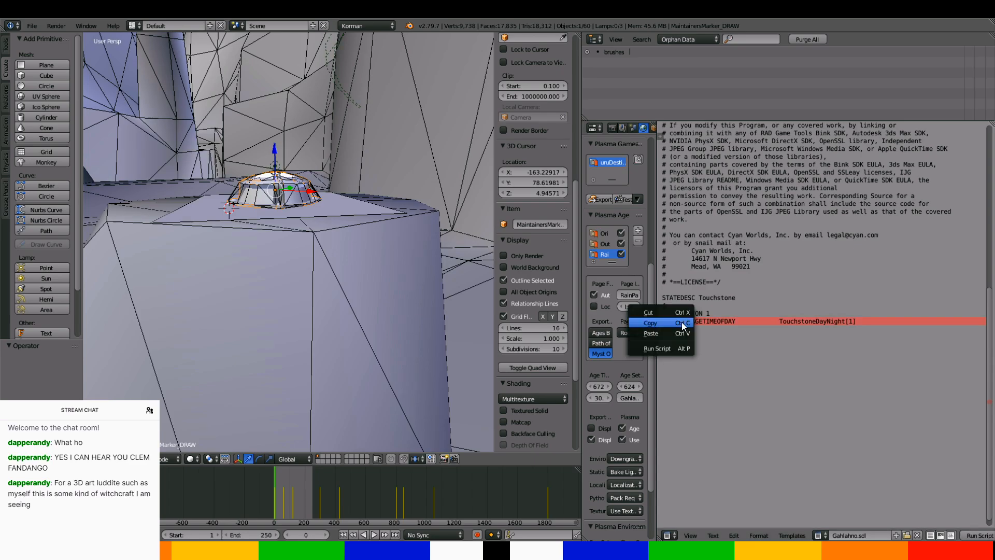
click(682, 322)
key(Delete)
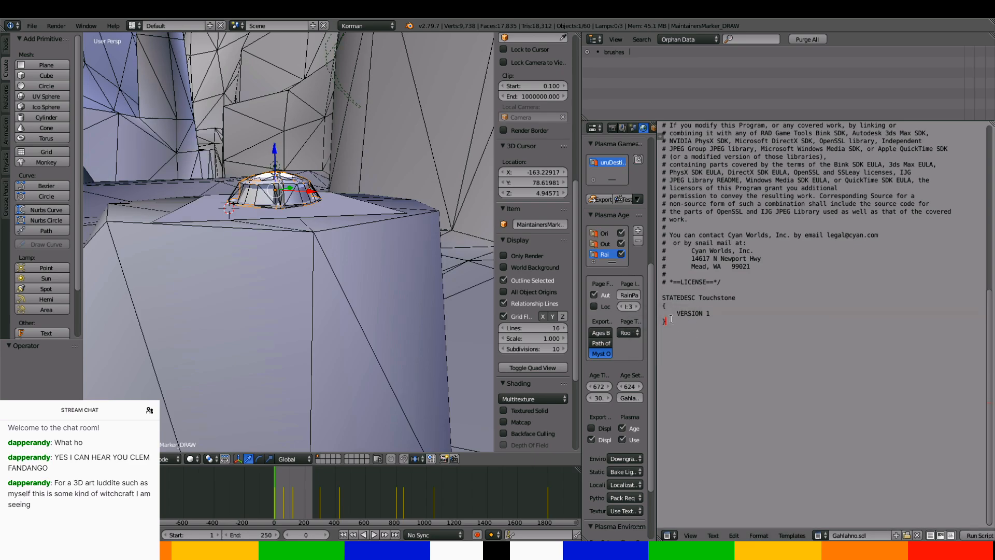
key(shift+Up)
key(shift+Up)
key(shift+Up)
key(Delete)
Paste the VAR AGETIMEOFDAY line under VERSION 0 in the Gahlahno STATEDESC record
scroll(753, 302, up, 12)
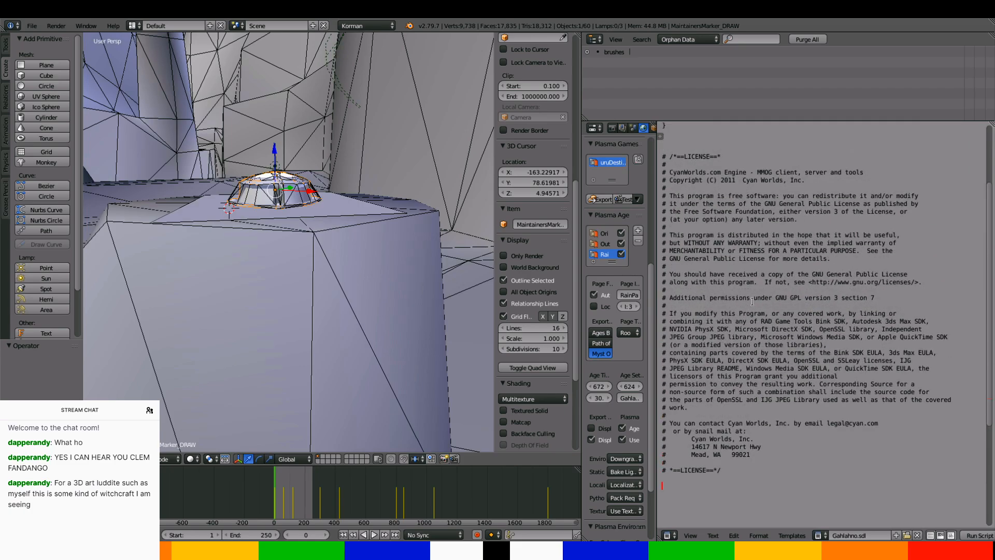
click(720, 212)
key(Return)
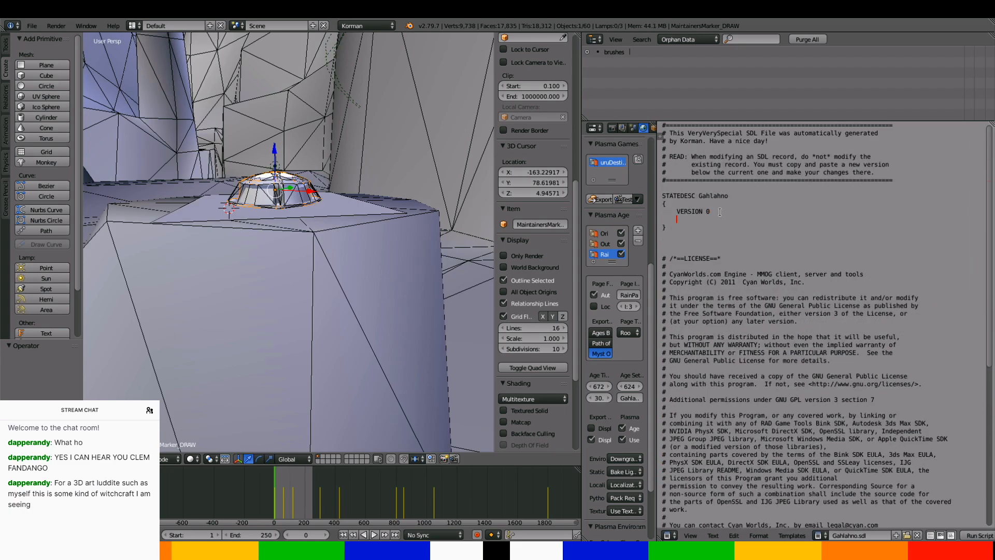
key(ctrl+v)
key(Delete)
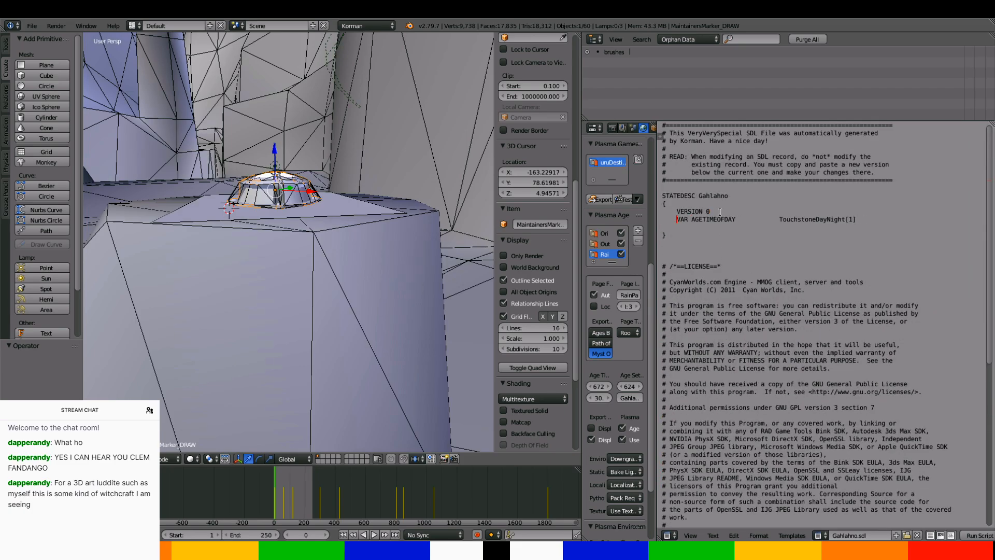
Rename the AGETIMEOFDAY variable in the Gahlahno record to GahlahnoDayNight[1]
drag(818, 215, 781, 218)
key(Delete)
text(GahlAhn)
key(BackSpace)
key(BackSpace)
key(BackSpace)
text(ahno)
Move the licence comment block from the end of Gahlahno.sdl to between the Korman header and the STATEDESC record
drag(663, 269, 664, 534)
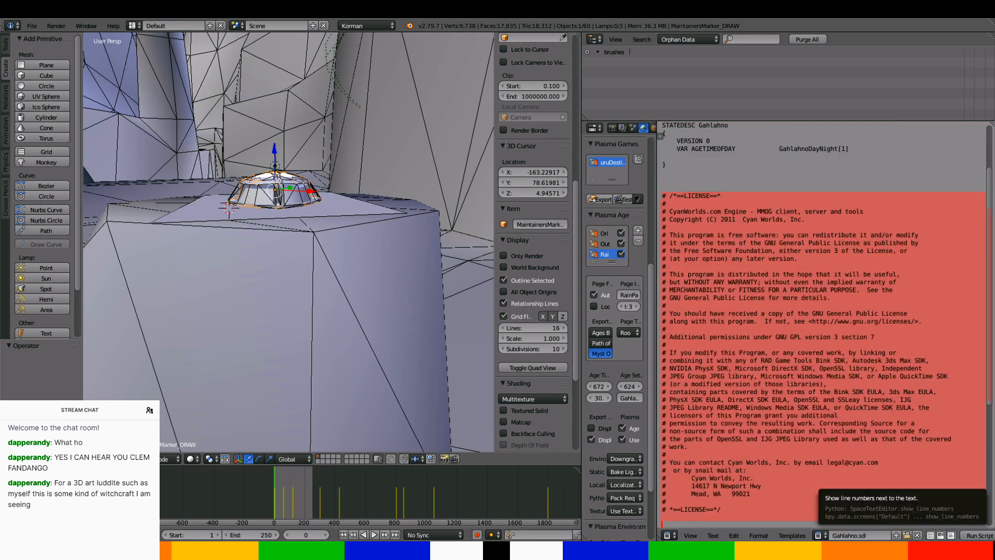
right_click(792, 393)
click(775, 390)
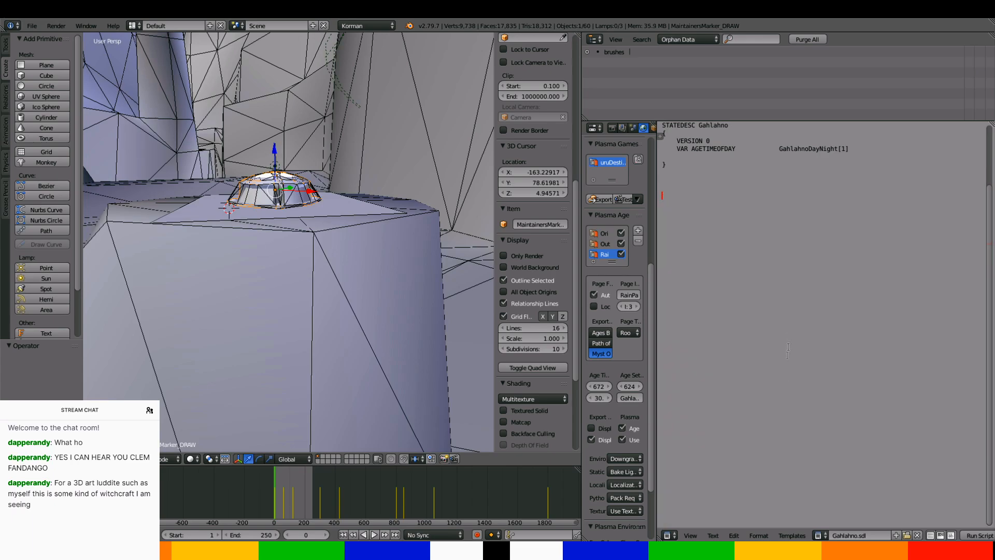
scroll(788, 350, up, 3)
click(929, 185)
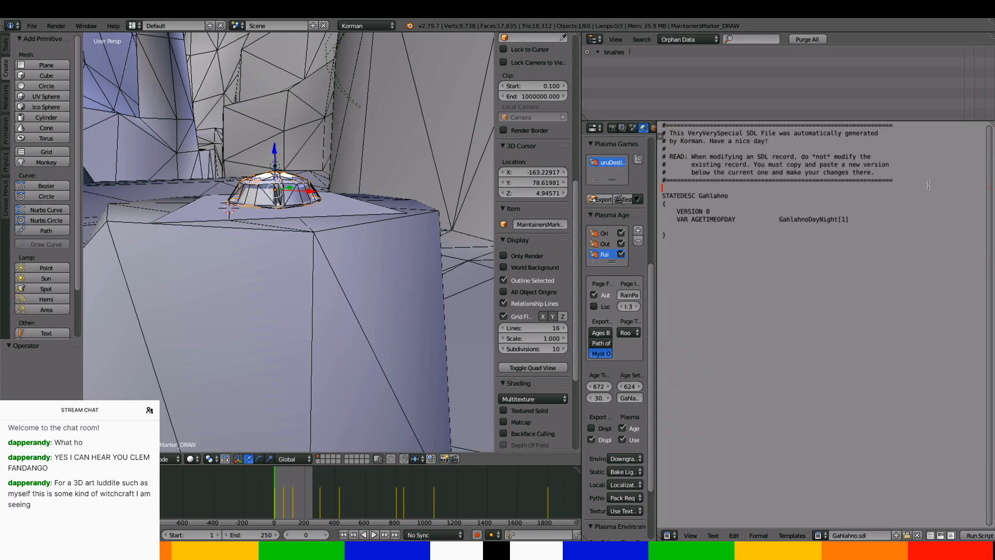
key(Return)
key(Return)
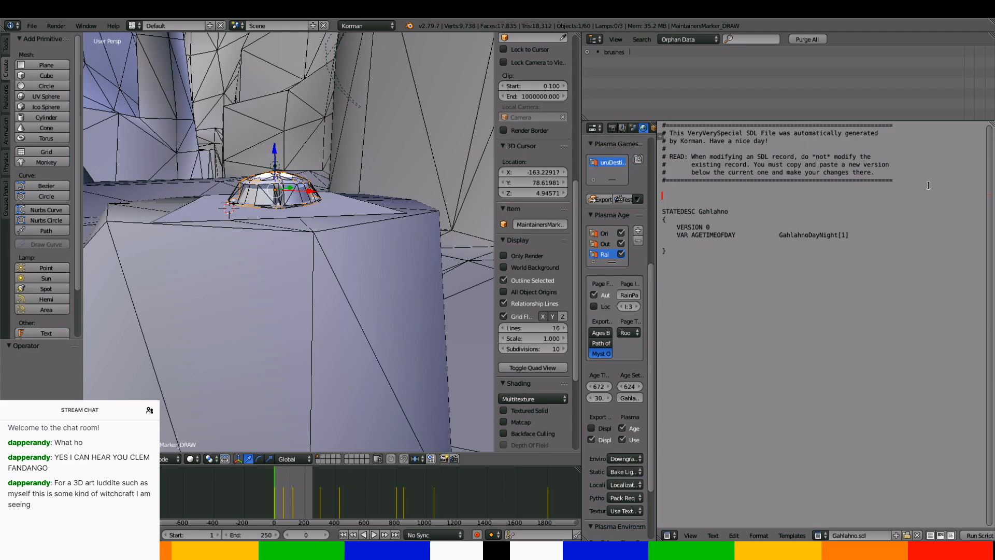
key(ctrl+v)
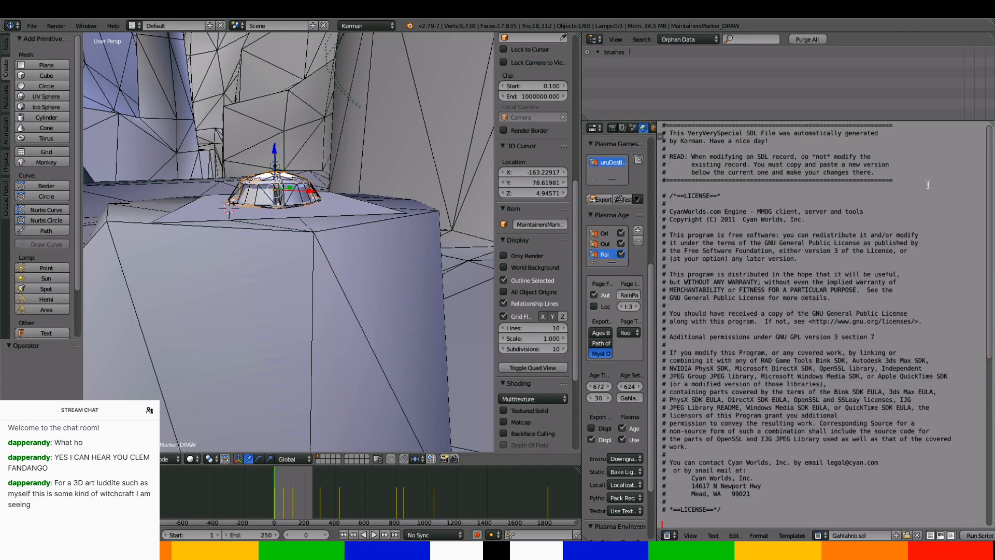
Add the line VAR BOOL FrontDoorOpenClose[1] DEFAULT=0 below the day-night variable in the Gahlahno record
scroll(855, 237, down, 5)
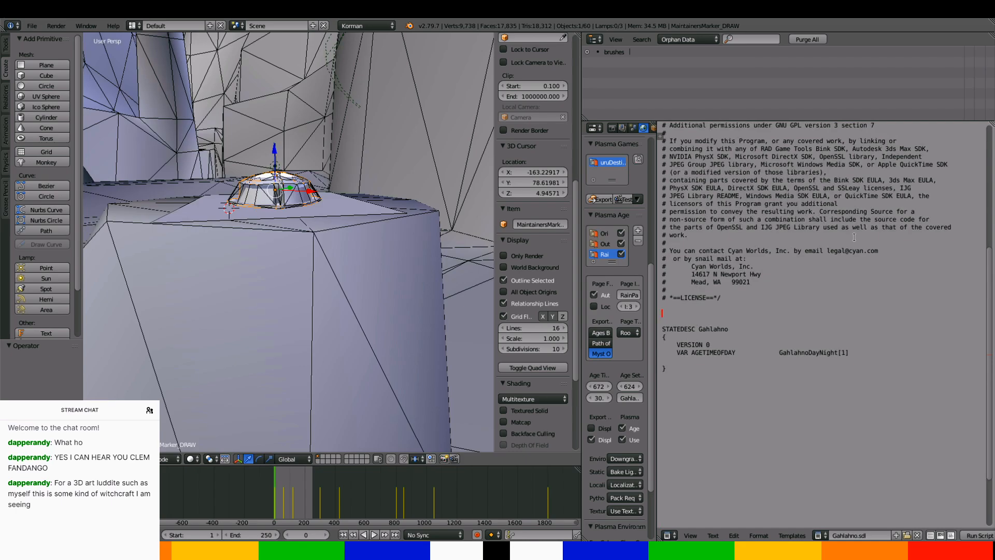
scroll(855, 237, up, 9)
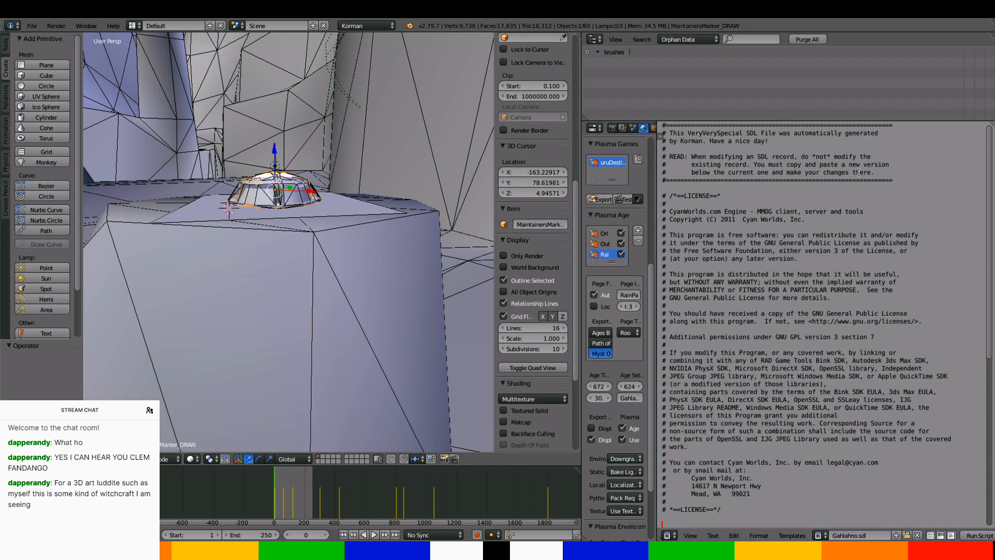
scroll(893, 176, down, 8)
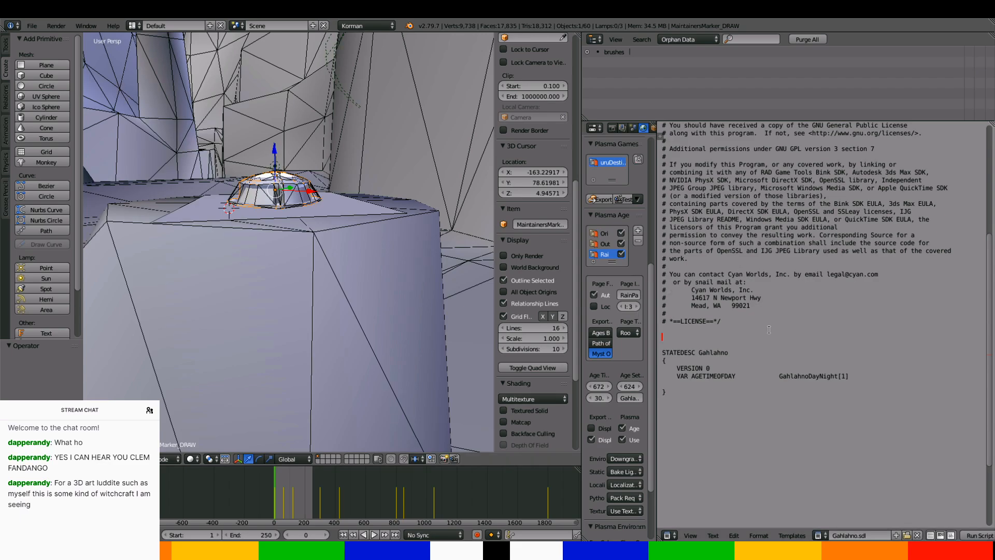
click(875, 379)
text(VAR BOOL					FrontDoorOpenClose[1]			DEFAULT=0)
Rename the BOOL variable to MaintDoorOpenClose[1] and save
click(796, 384)
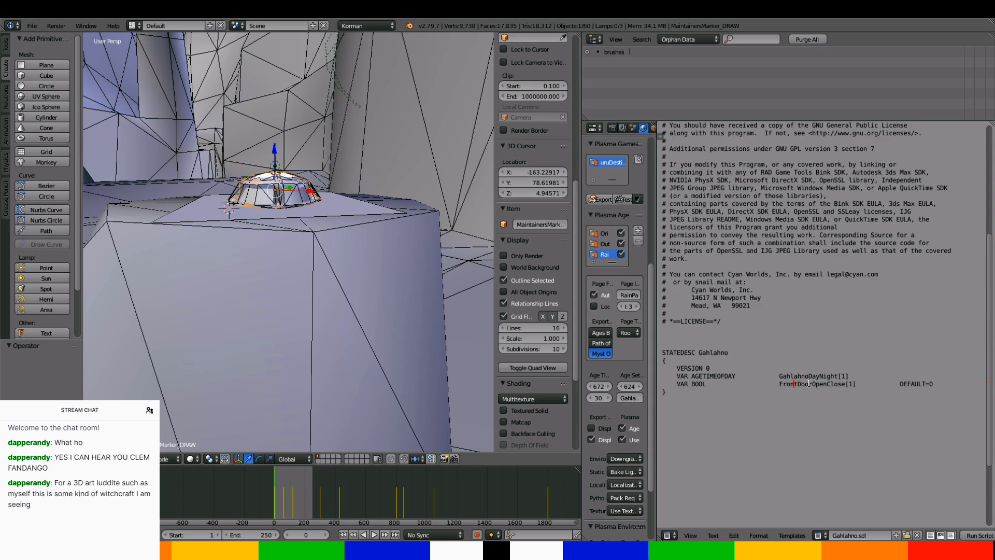
key(BackSpace)
key(BackSpace)
key(Delete)
key(BackSpace)
key(BackSpace)
text(MM)
key(BackSpace)
text(aint)
key(Right)
key(Right)
key(Right)
key(ctrl+s)
click(917, 414)
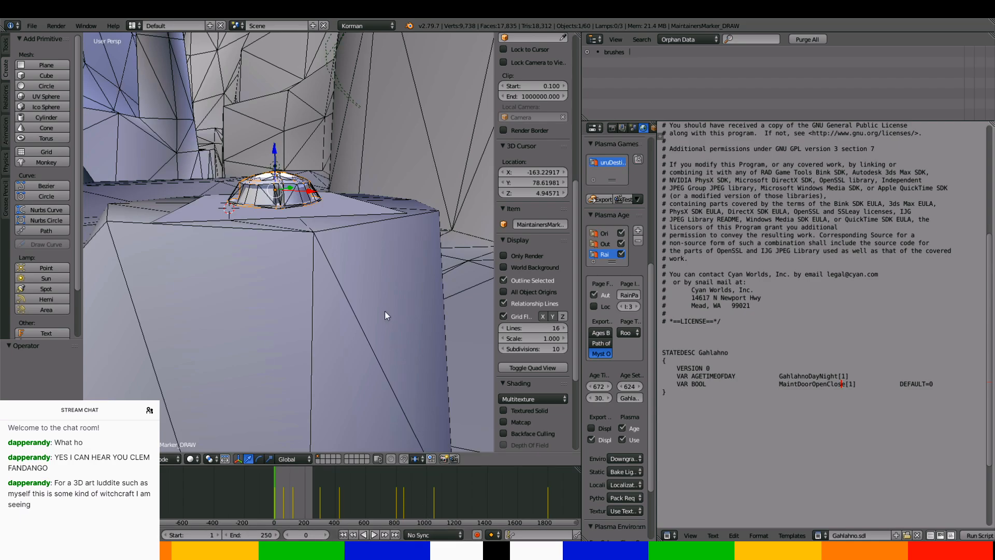
Bring the doorway beside the avatar figure into view, replace the text editor with the node editor and enable compositing nodes
mouse_move(384, 311)
middle_down()
mouse_move(421, 335)
mouse_move(288, 306)
mouse_move(280, 318)
mouse_move(248, 323)
mouse_move(282, 266)
mouse_move(277, 282)
middle_up()
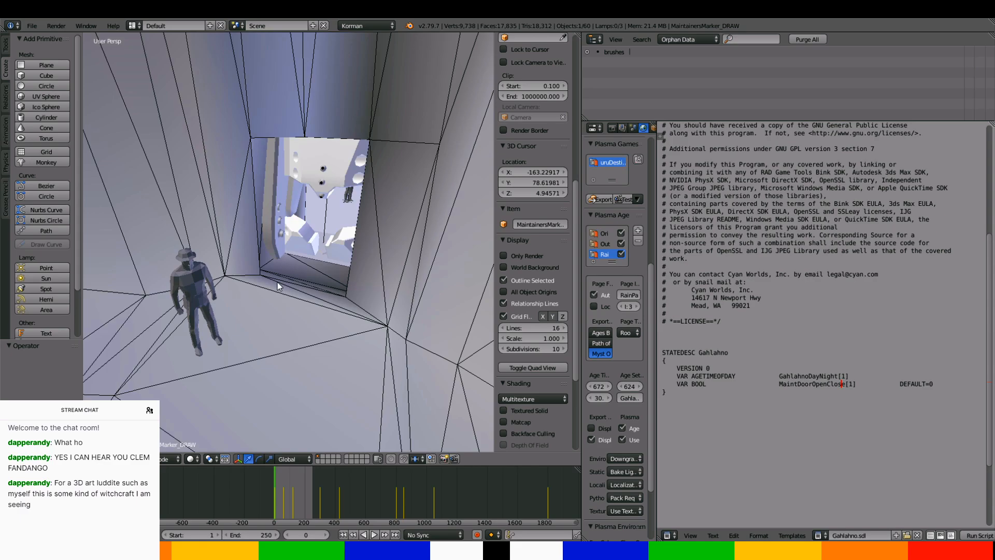
click(672, 536)
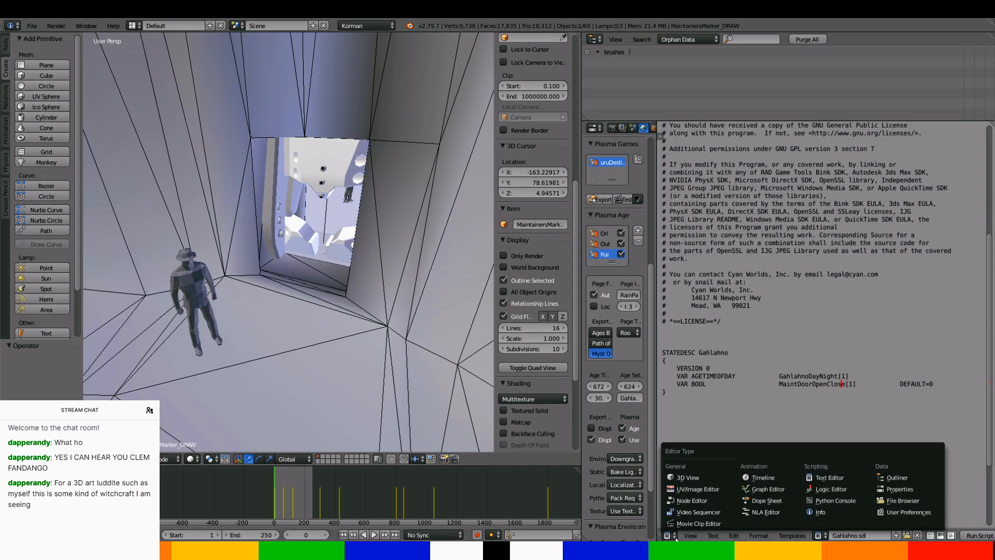
click(685, 502)
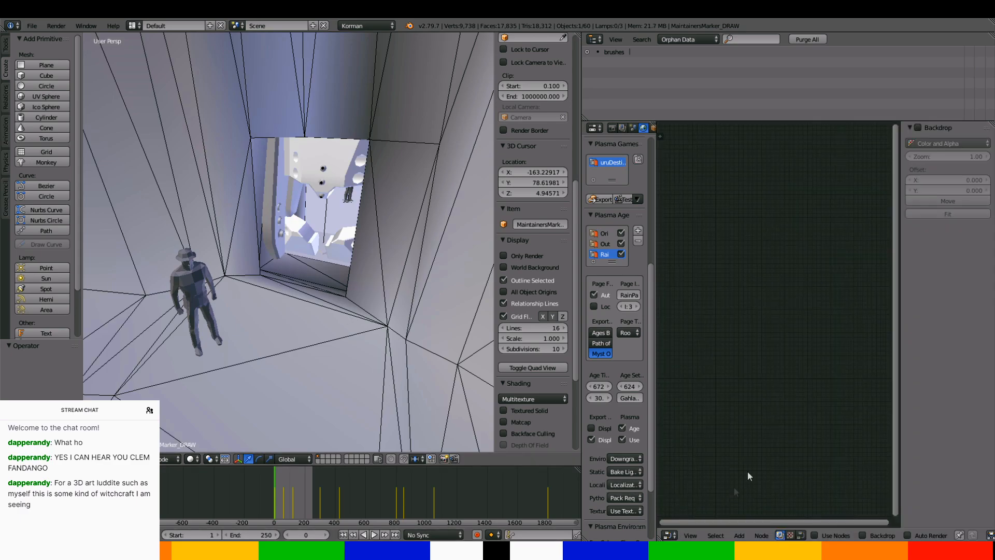
click(815, 535)
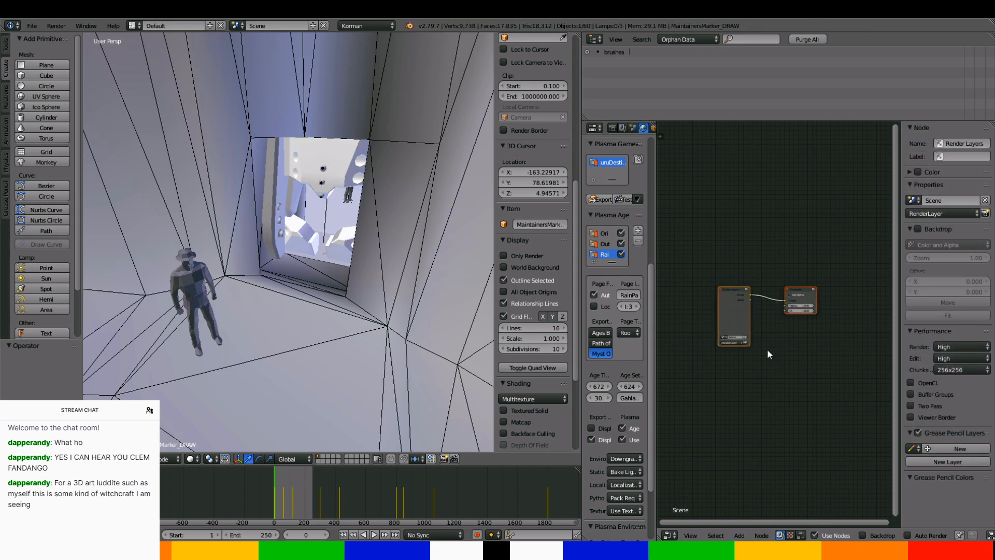
Delete the default Render Layers and Composite nodes from the compositing node tree
scroll(767, 348, up, 3)
click(733, 324)
key(x)
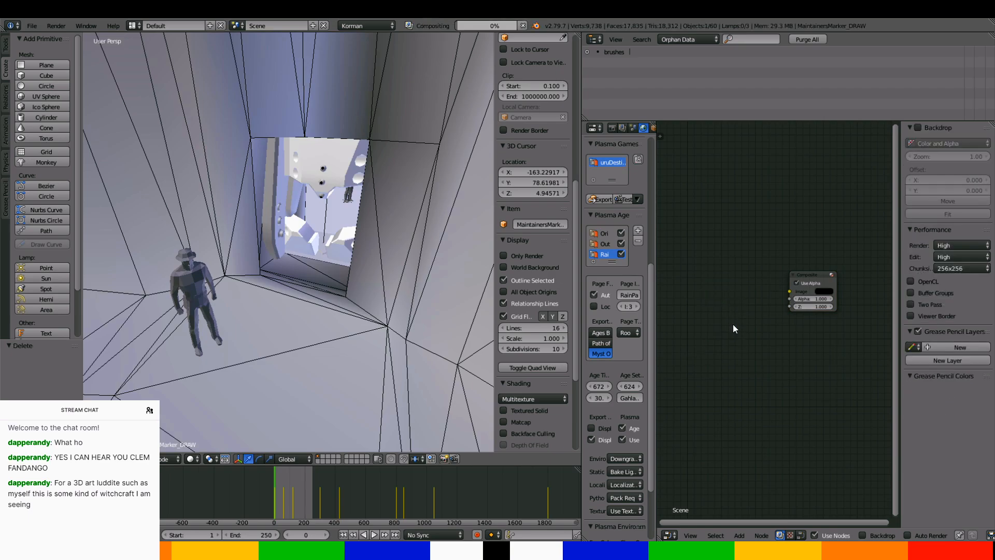
click(819, 273)
key(x)
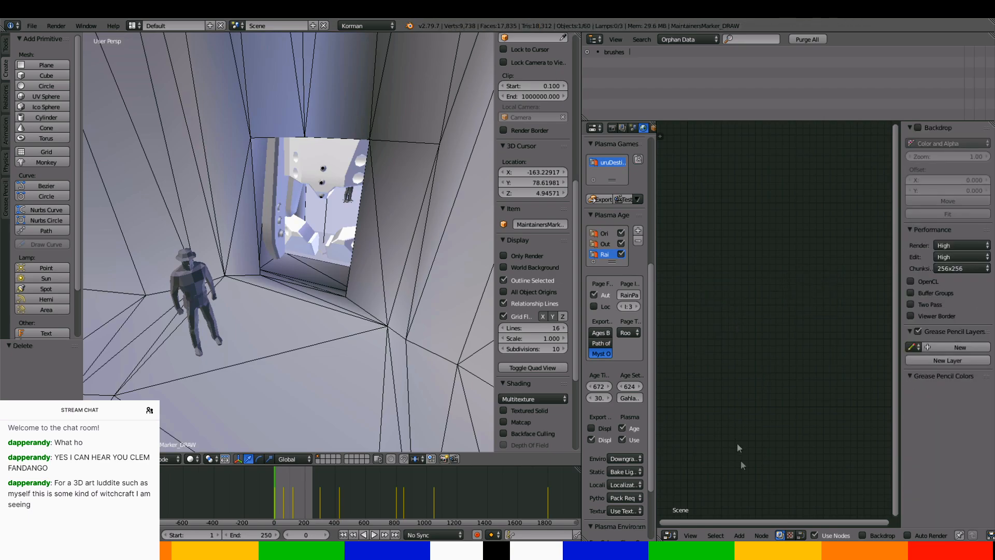
click(747, 534)
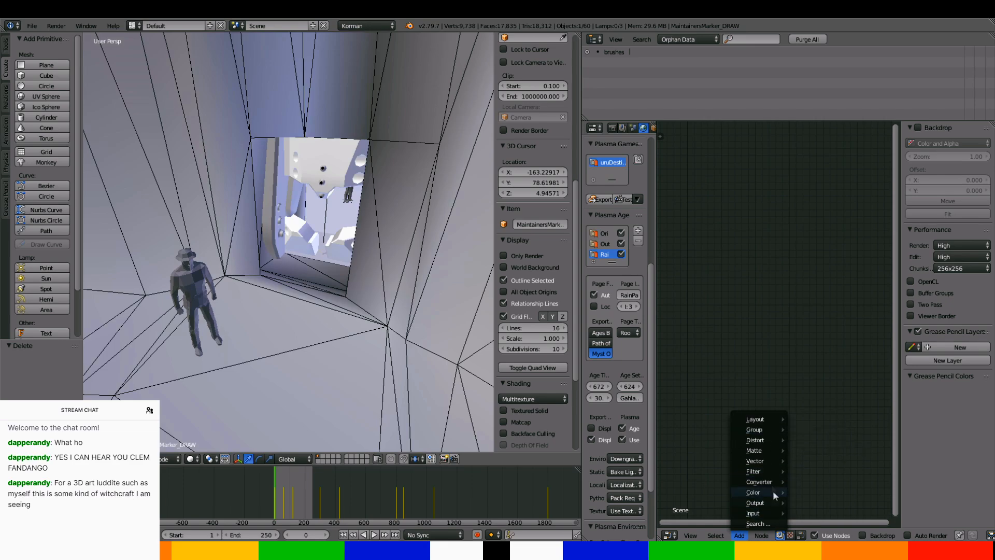
mouse_move(786, 470)
click(762, 535)
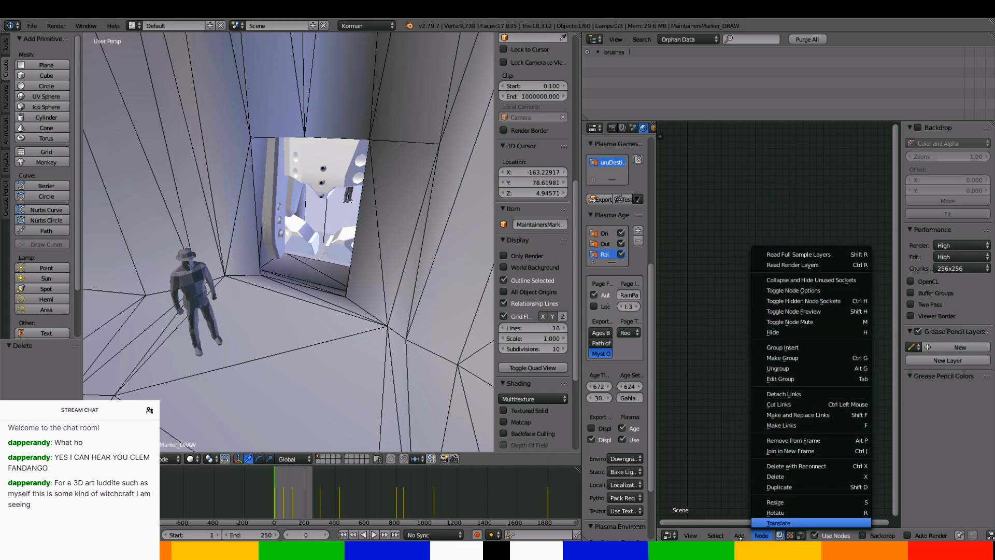
mouse_move(716, 535)
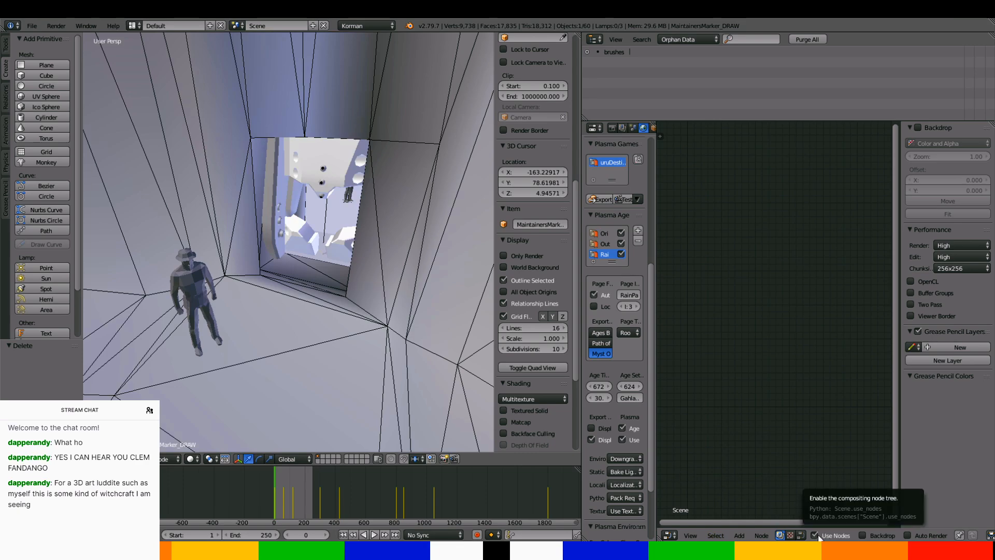
click(741, 536)
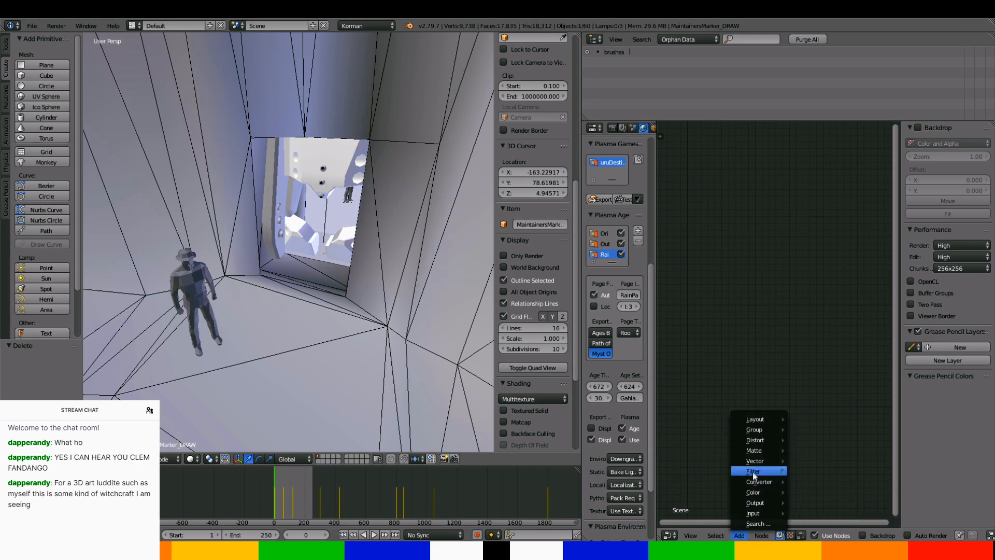
mouse_move(708, 537)
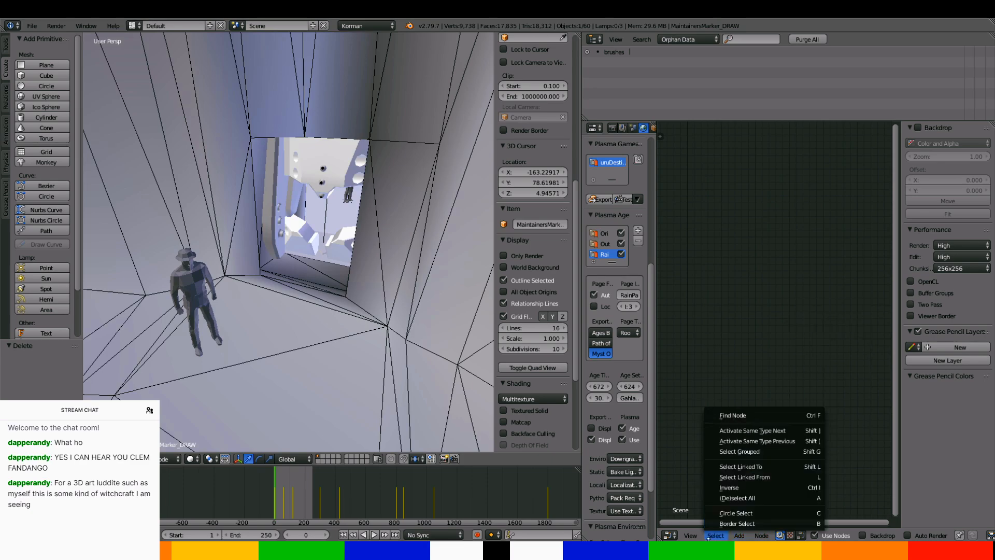
click(742, 536)
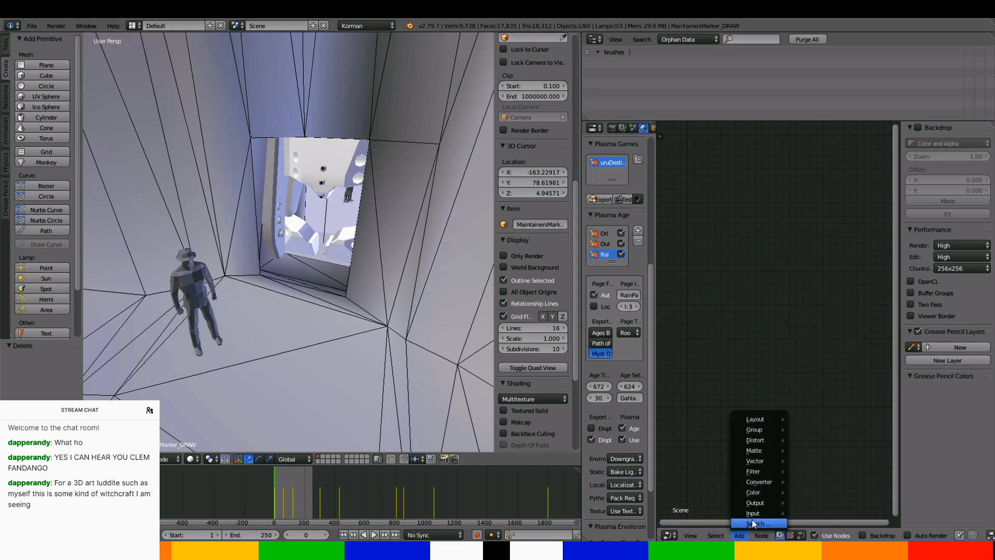
mouse_move(763, 480)
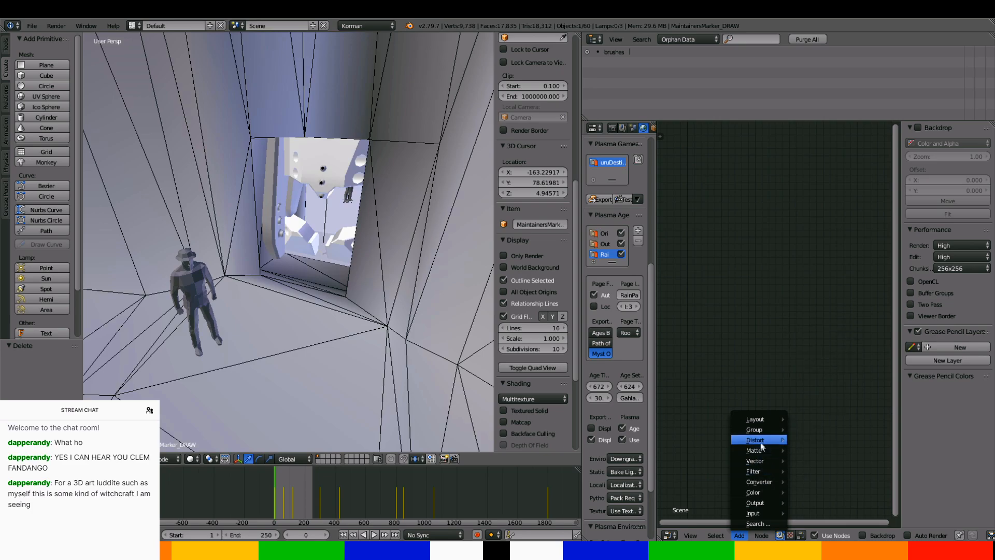
mouse_move(761, 538)
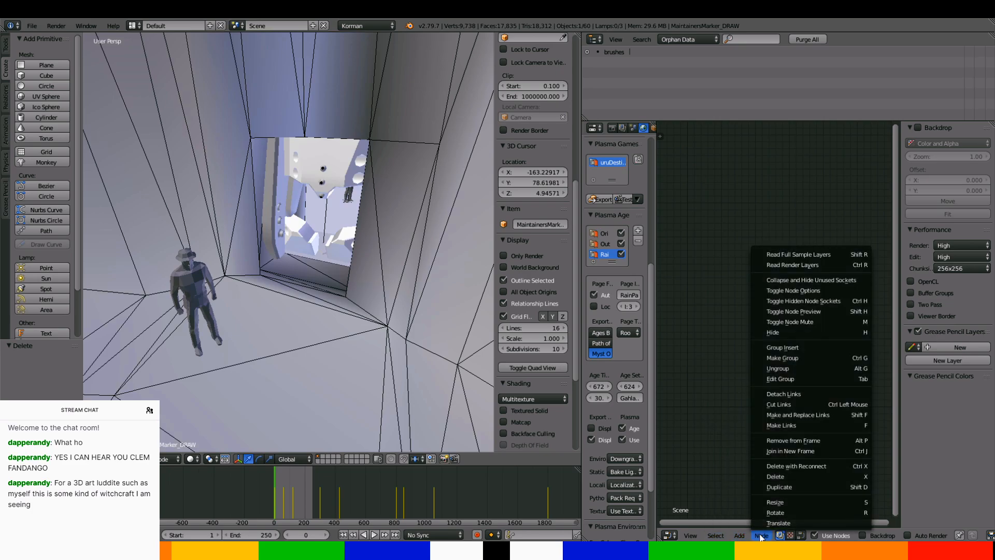
Switch the node editor to the Plasma tree type and create a new node tree named MaintDoolOpCl
click(791, 535)
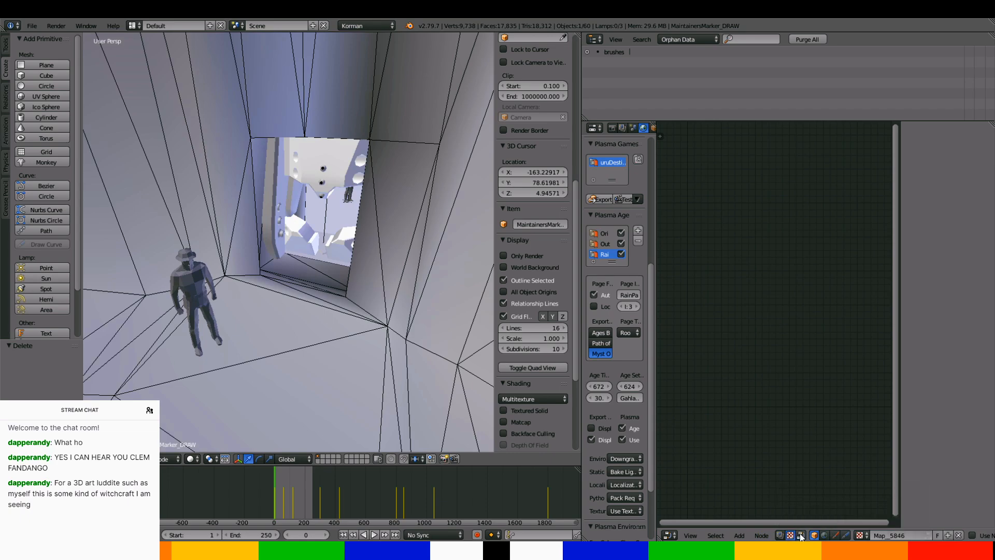
click(802, 535)
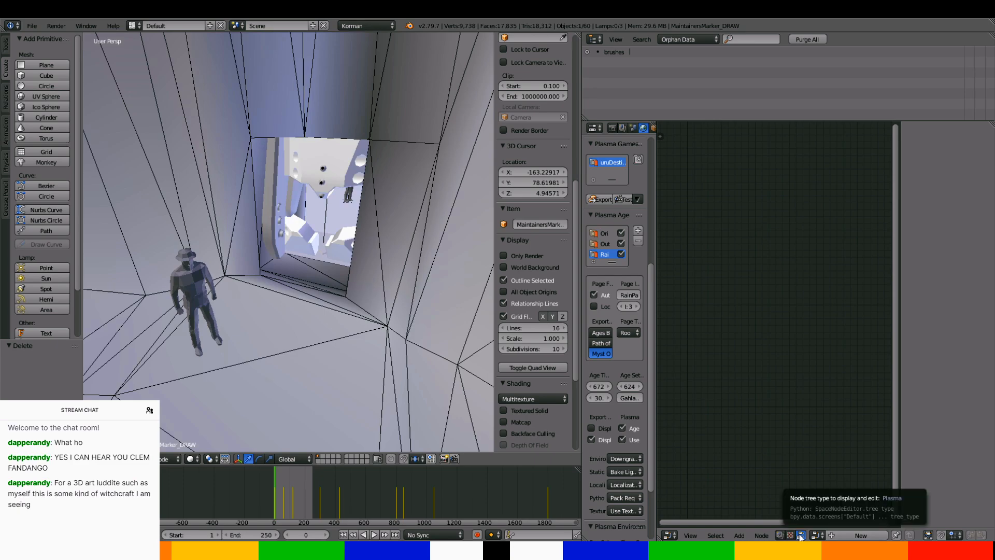
click(847, 537)
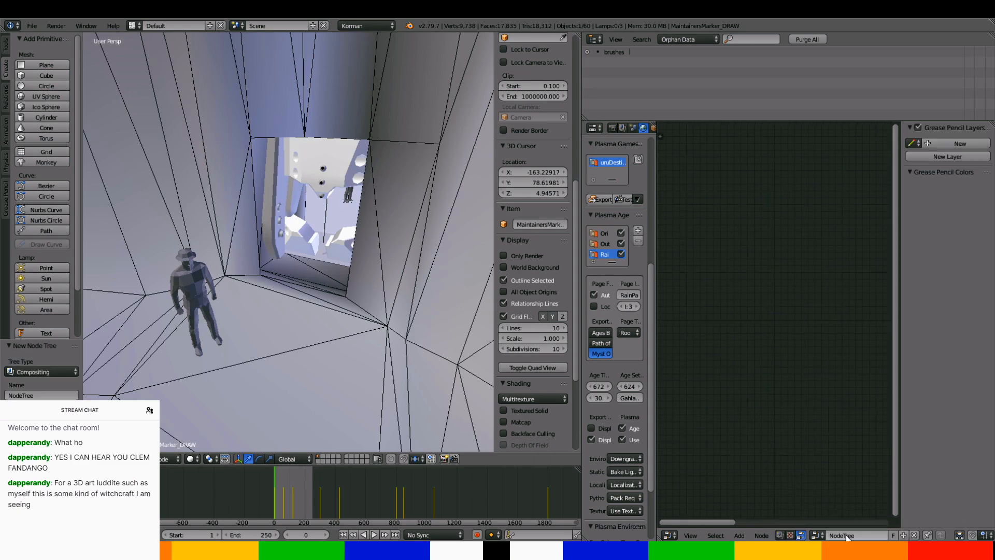
click(850, 537)
text(MaintDoolOpen)
key(BackSpace)
text(Cl)
key(Return)
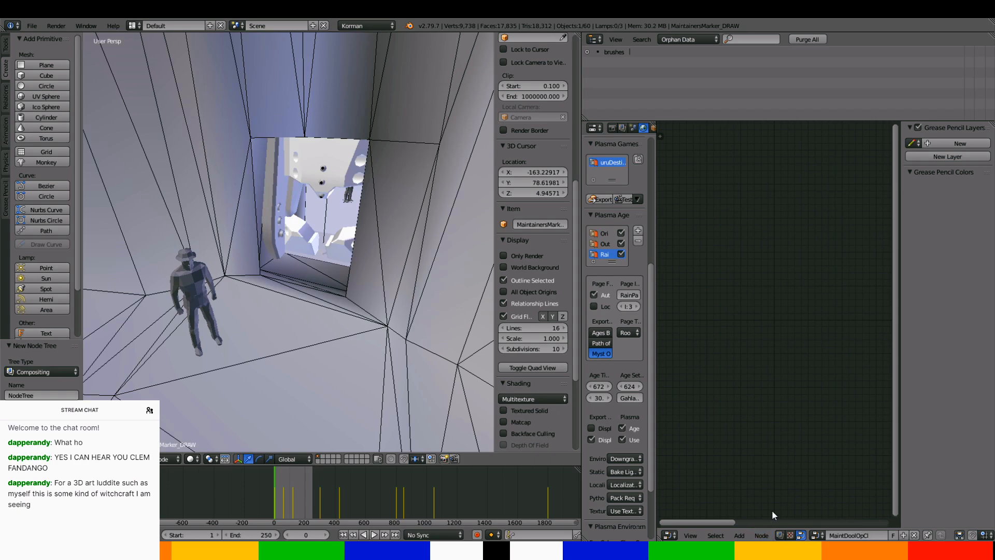
Add a Python File node to the MaintDoolOpCl tree
click(746, 538)
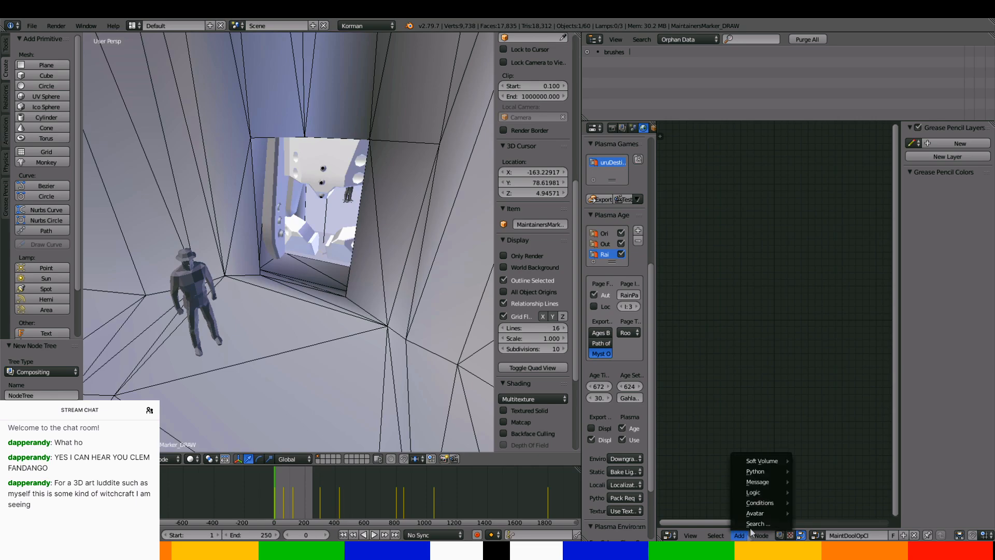
mouse_move(776, 471)
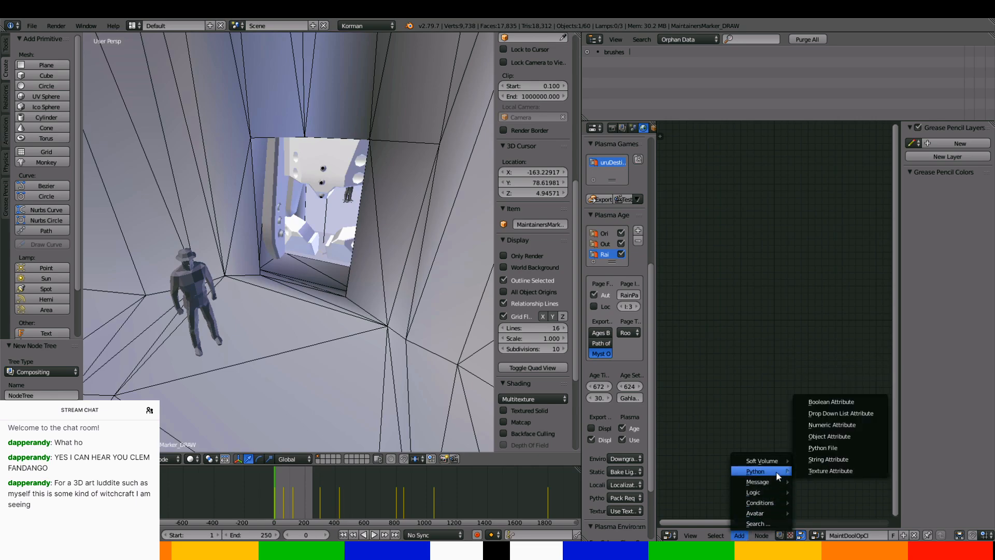
click(832, 447)
click(767, 327)
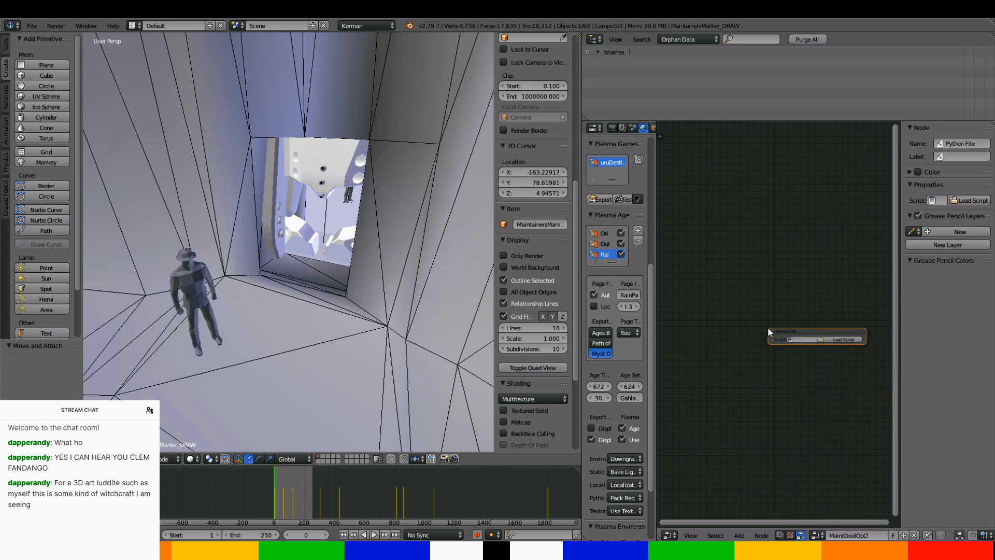
Widen the node editor by shrinking the 3D view and keeping the properties editor narrow
drag(581, 294, 215, 311)
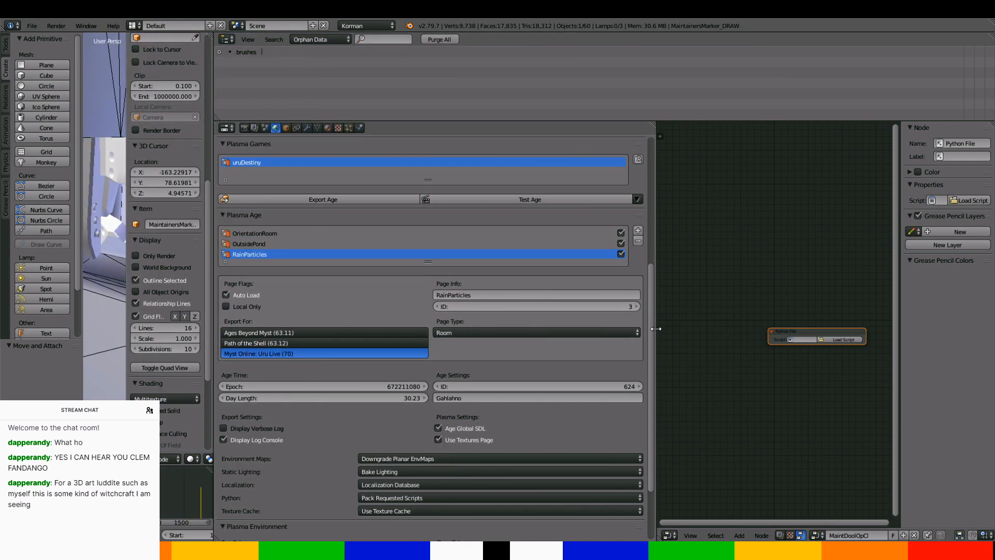
drag(656, 333, 322, 334)
scroll(670, 339, up, 4)
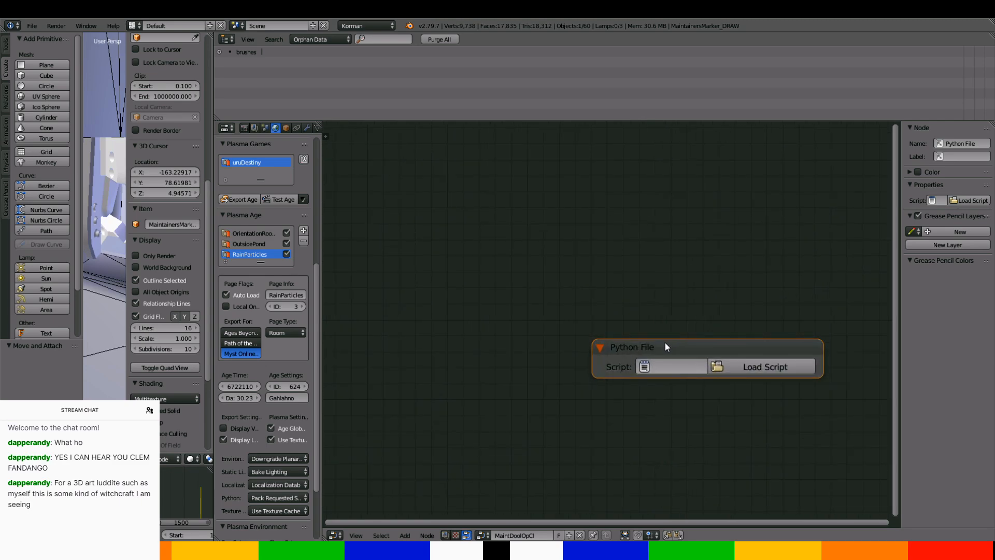
middle_drag(665, 360, 599, 188)
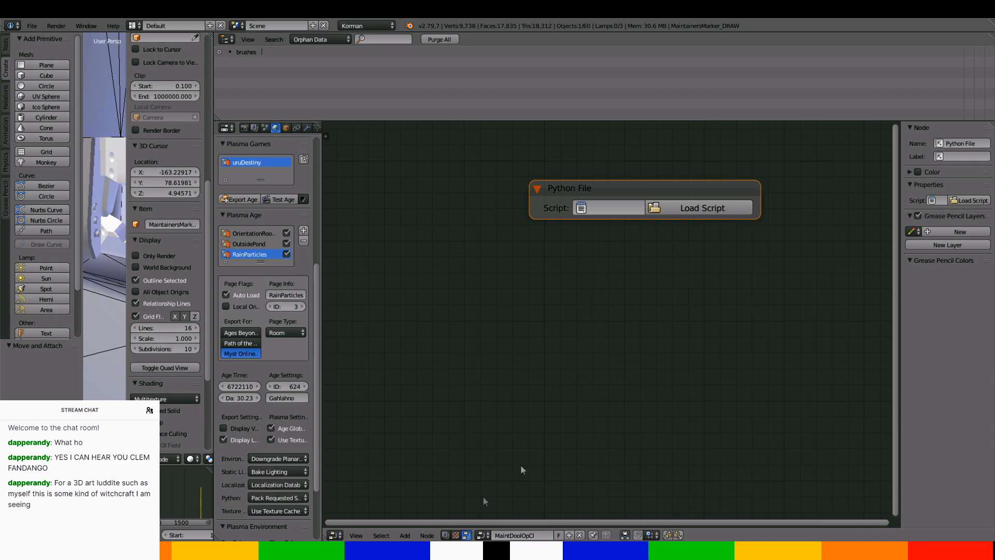
Load the script xHighLevelStarTrekDoor.py from the MOULSCRIPT-ou-minkata Python folder into the Python File node
click(675, 209)
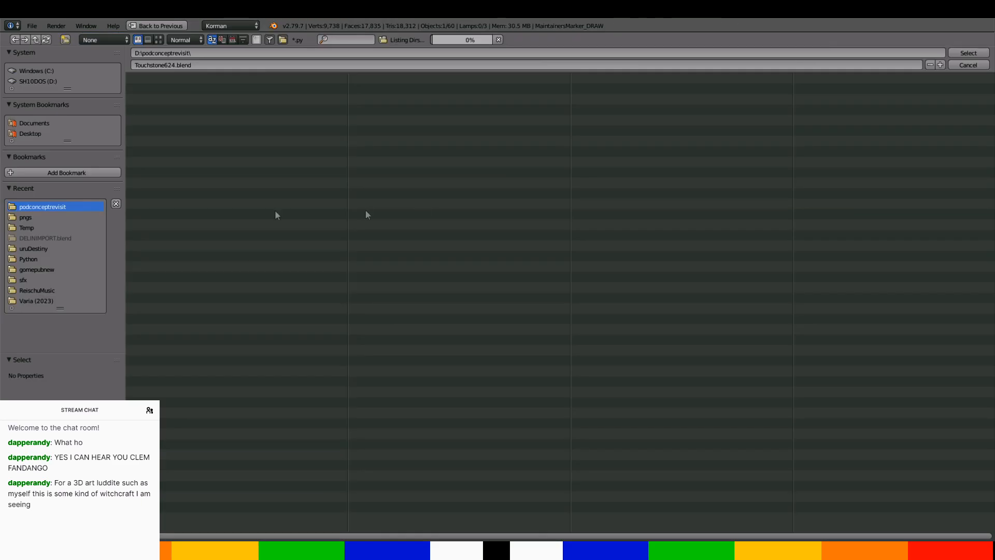
click(51, 259)
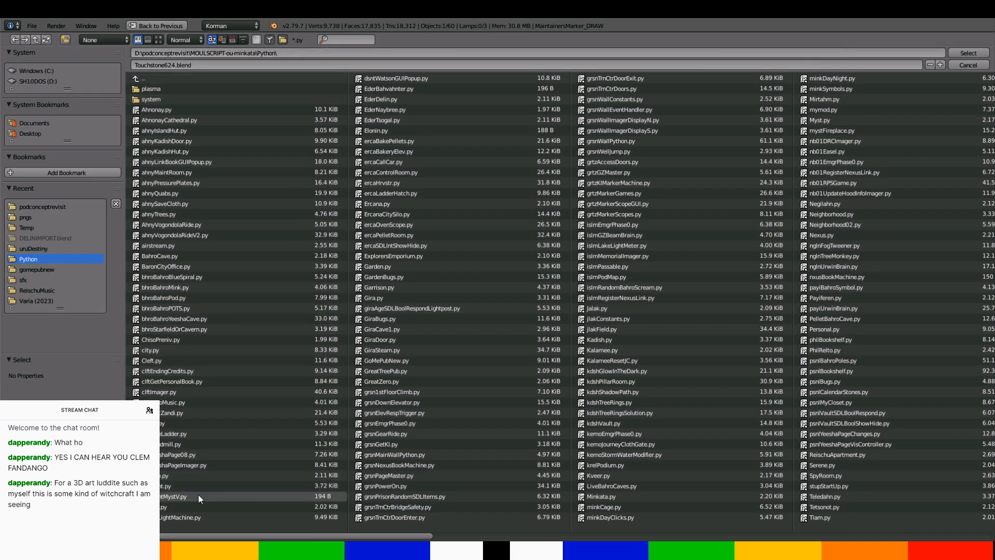
scroll(560, 305, down, 10)
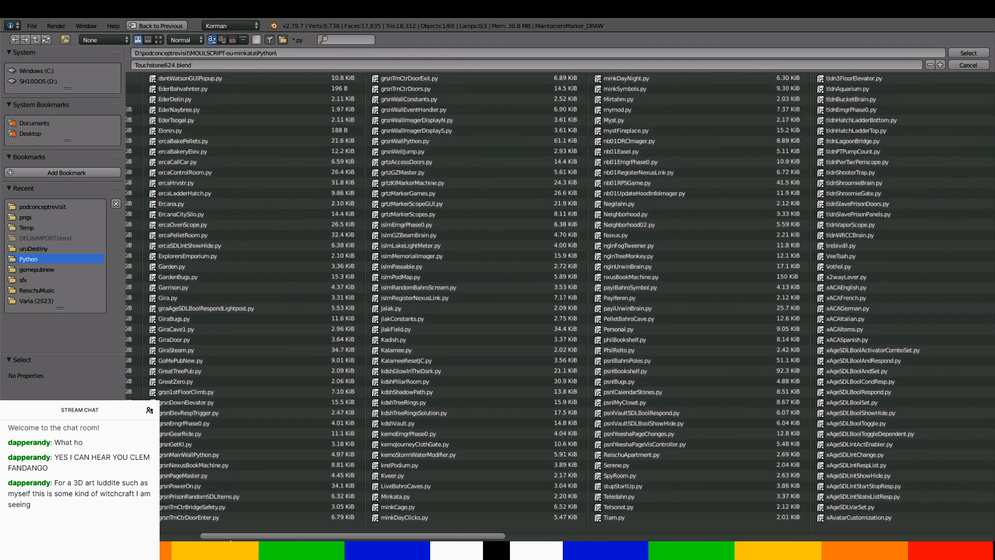
scroll(559, 306, up, 5)
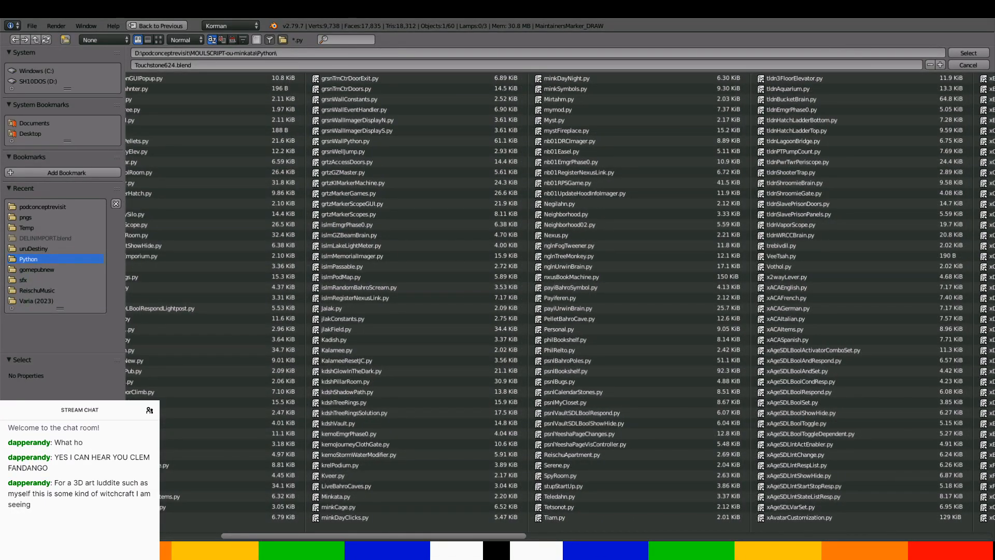
drag(425, 537, 612, 540)
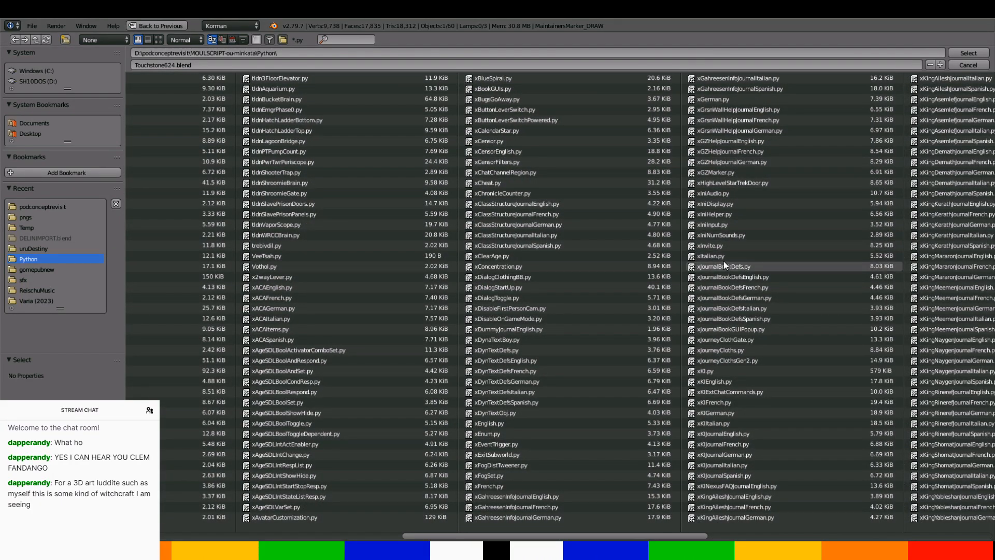
scroll(742, 440, down, 2)
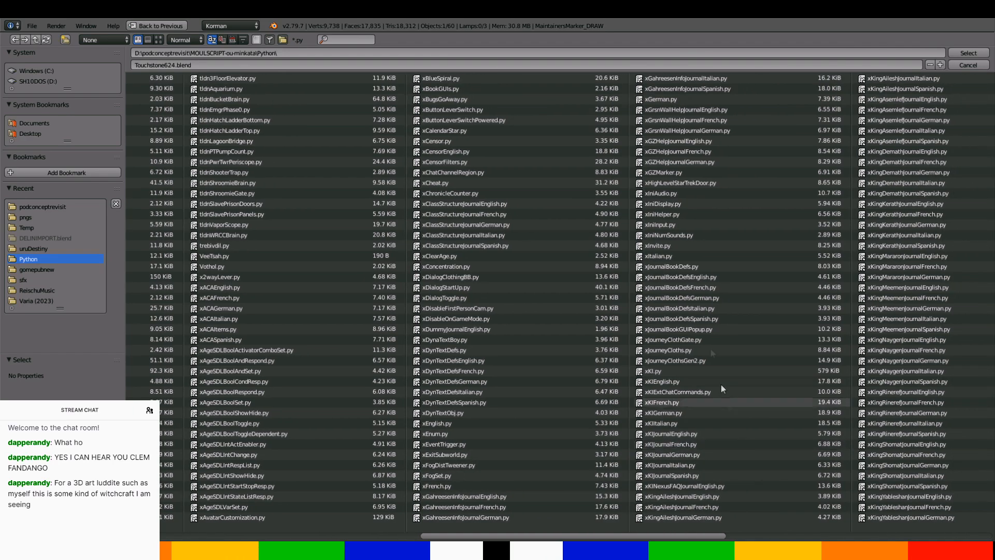
click(719, 181)
double_click(720, 177)
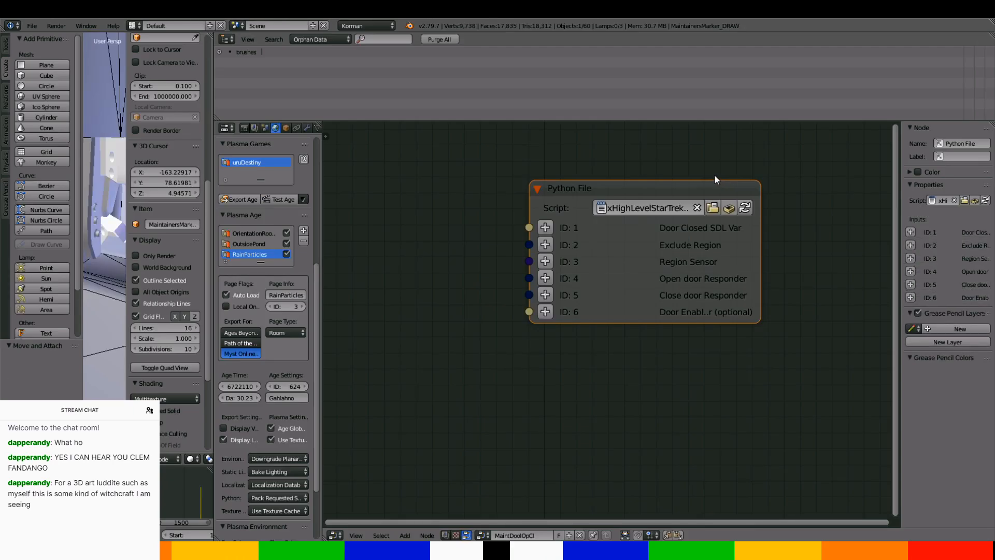
Widen the Python File node and attach a widened String Attribute node to its Door Closed SDL Var input
drag(760, 224, 831, 223)
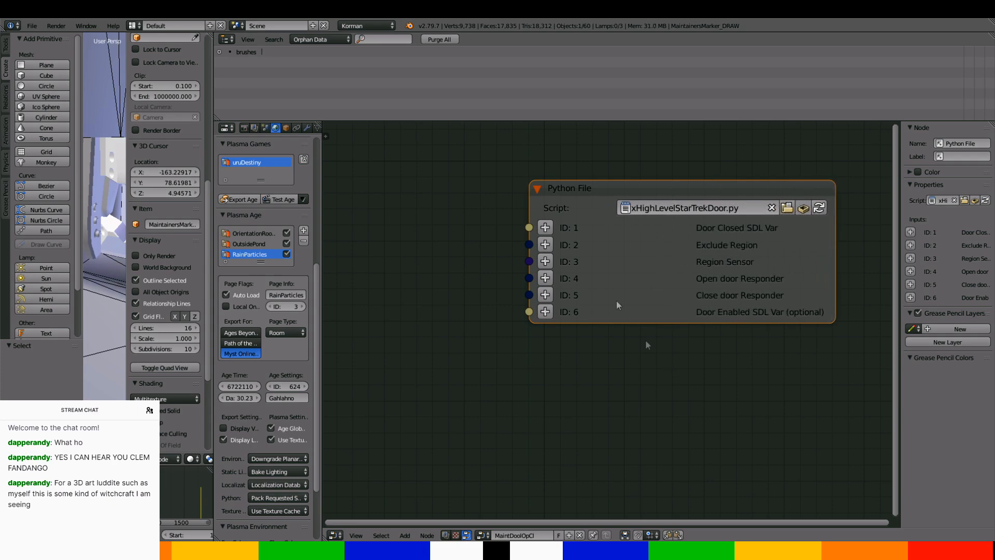
click(544, 227)
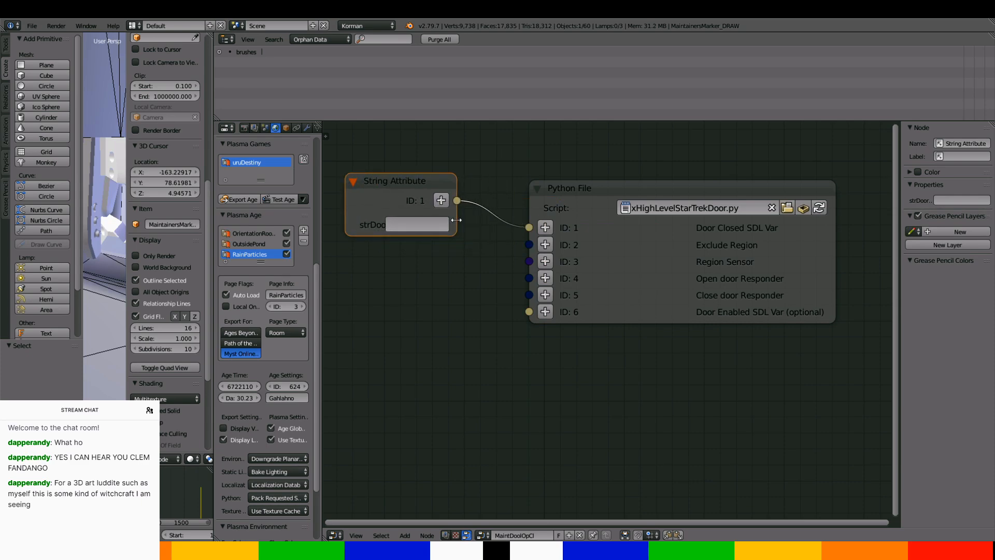
drag(457, 220, 502, 221)
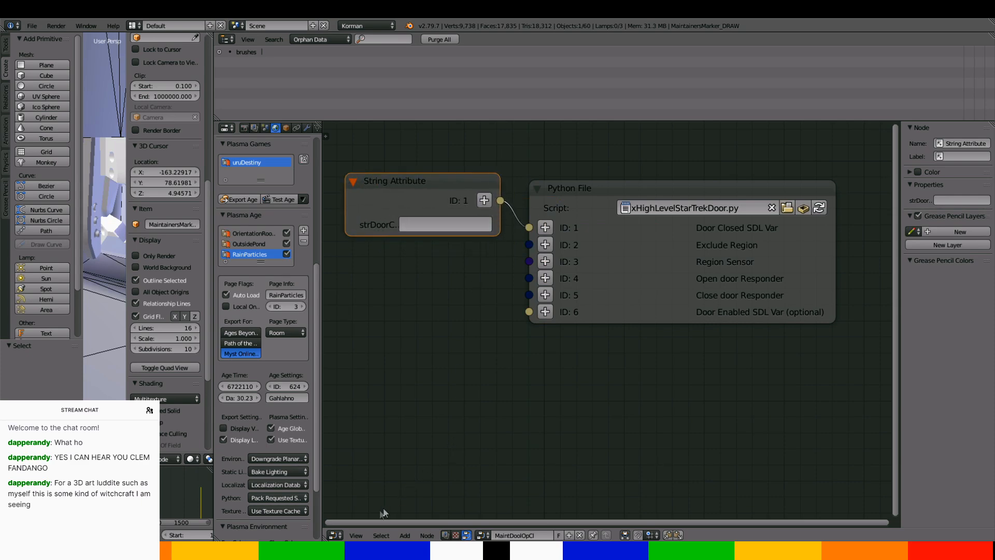
Copy the variable name MaintDoorOpenClose from the Gahlahno.sdl text
click(334, 535)
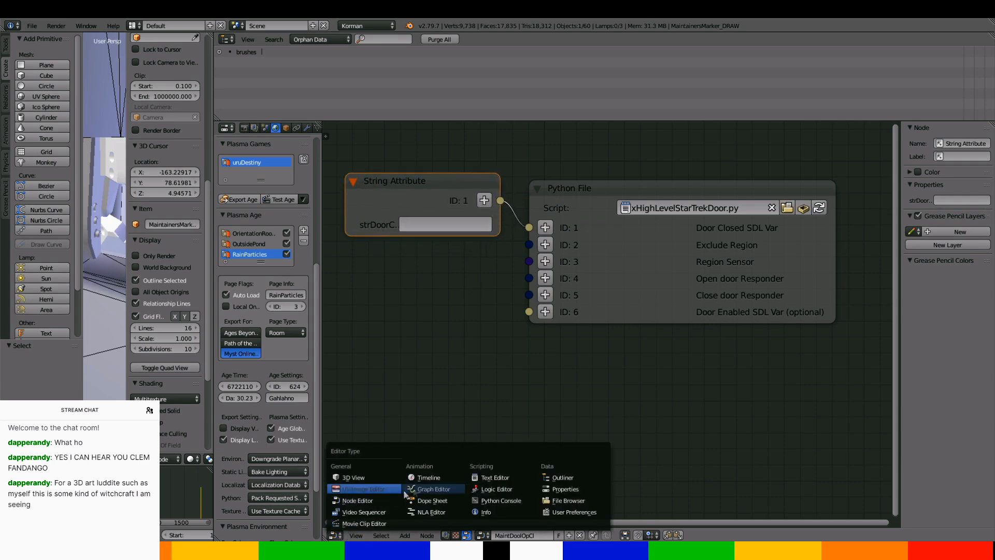
click(490, 478)
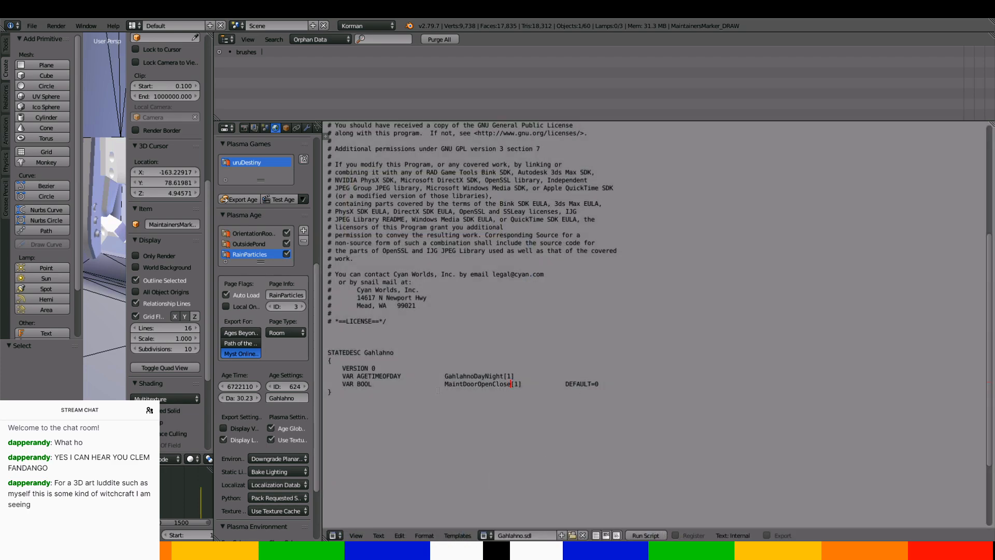
double_click(477, 384)
right_click(485, 387)
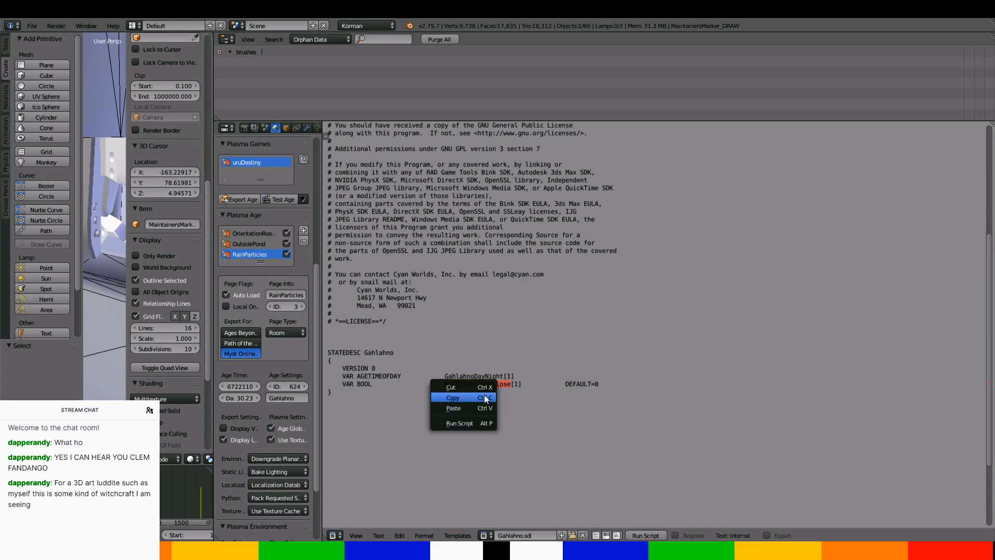
click(486, 397)
Back in the MaintDoolOpCl node tree, set the String Attribute value to MaintDoorOpenClose and widen that node
click(334, 536)
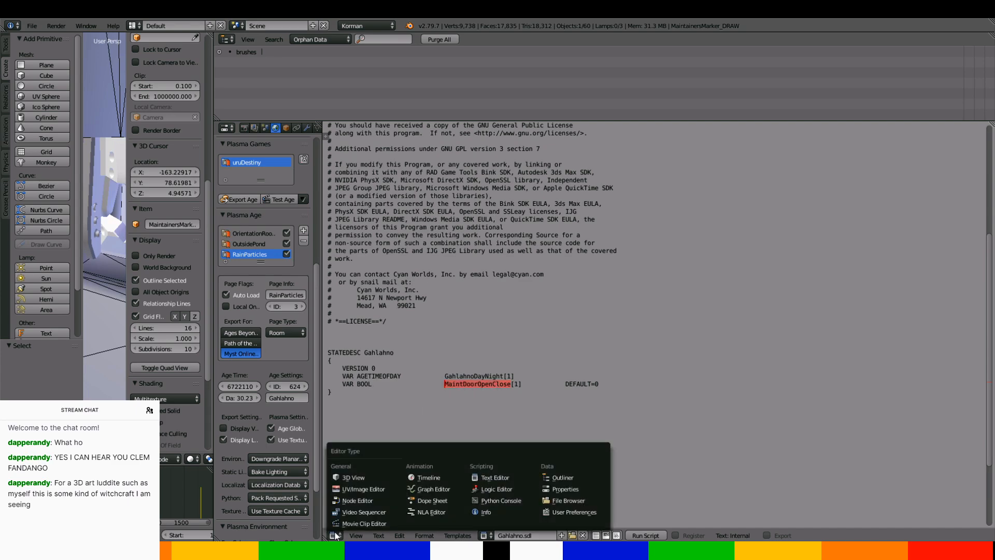
click(359, 498)
right_click(454, 219)
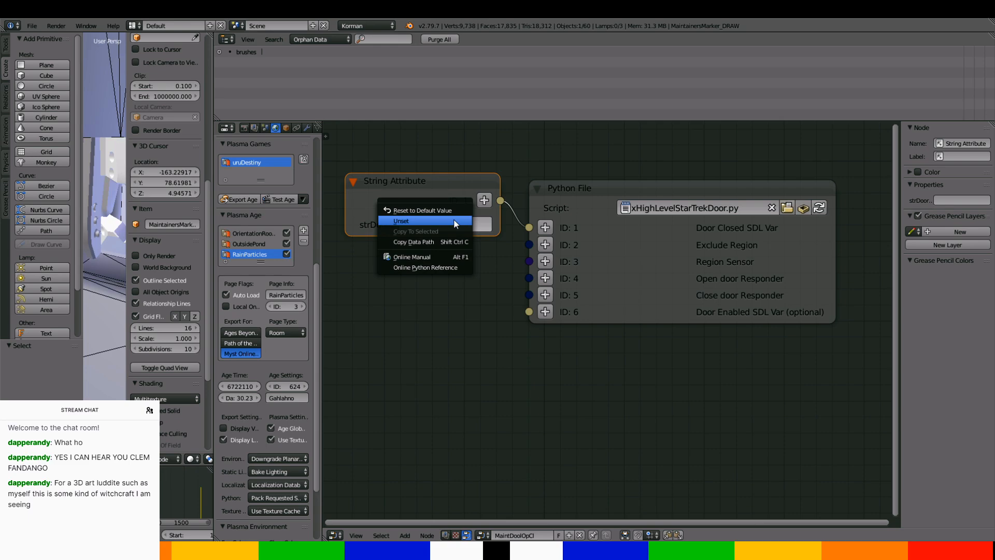
click(480, 223)
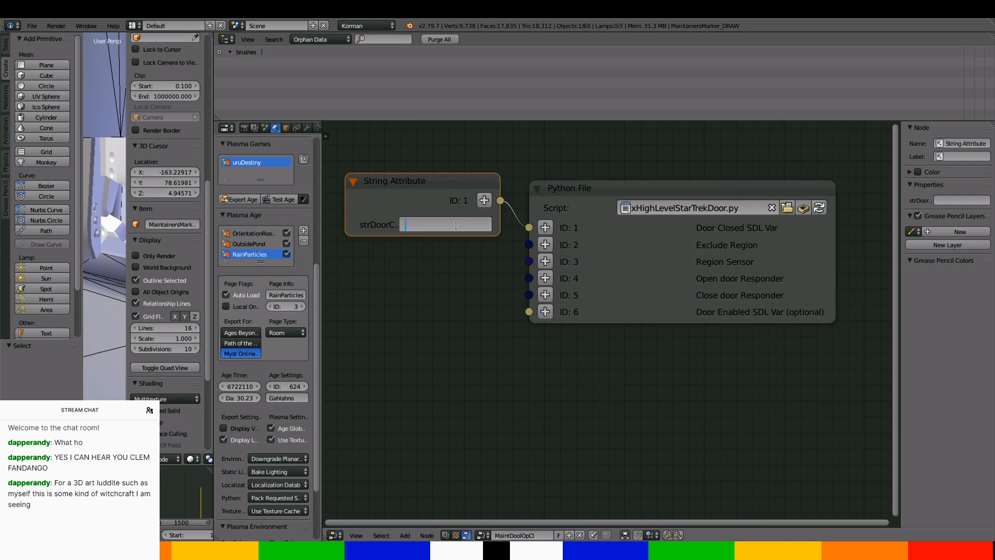
key(ctrl+v)
key(Return)
mouse_move(501, 219)
mouse_down()
mouse_move(533, 218)
mouse_move(518, 216)
mouse_up()
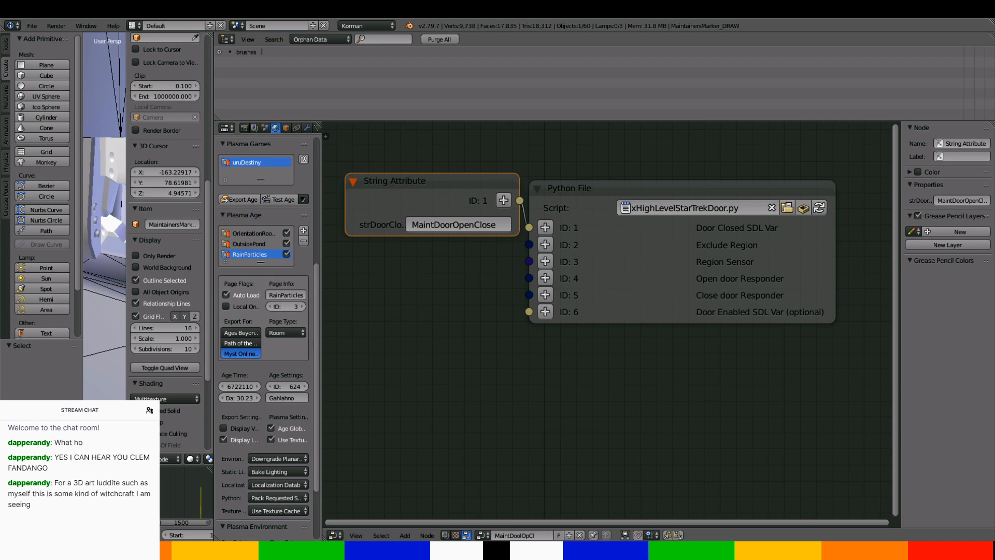
Attach a new Region Sensor node to the Python File's Region Sensor input and place it below the String Attribute node
click(545, 261)
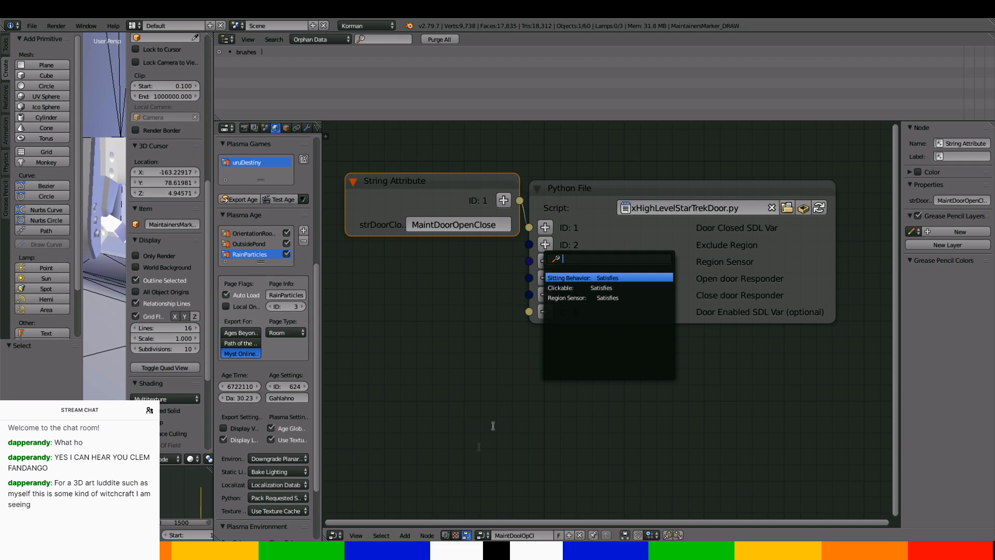
click(590, 298)
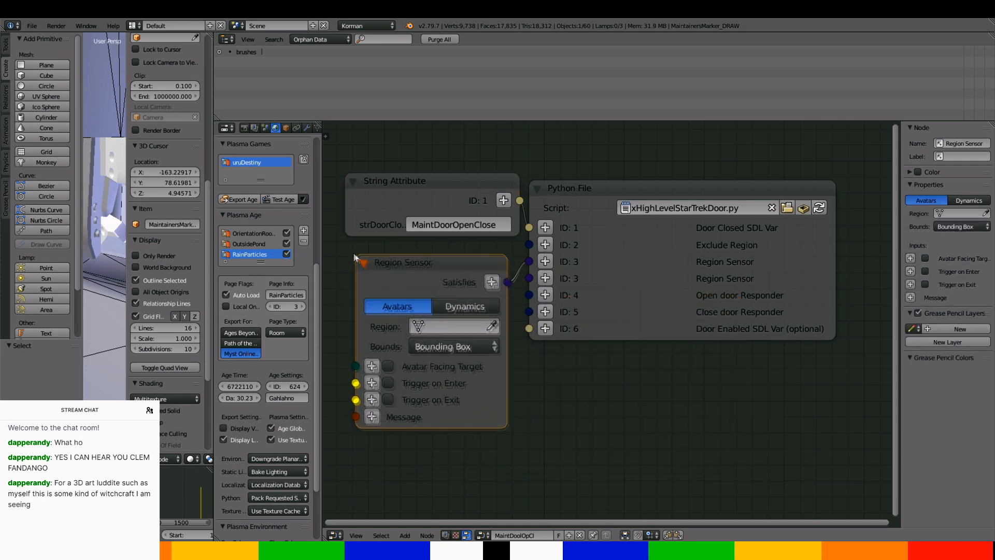
click(340, 245)
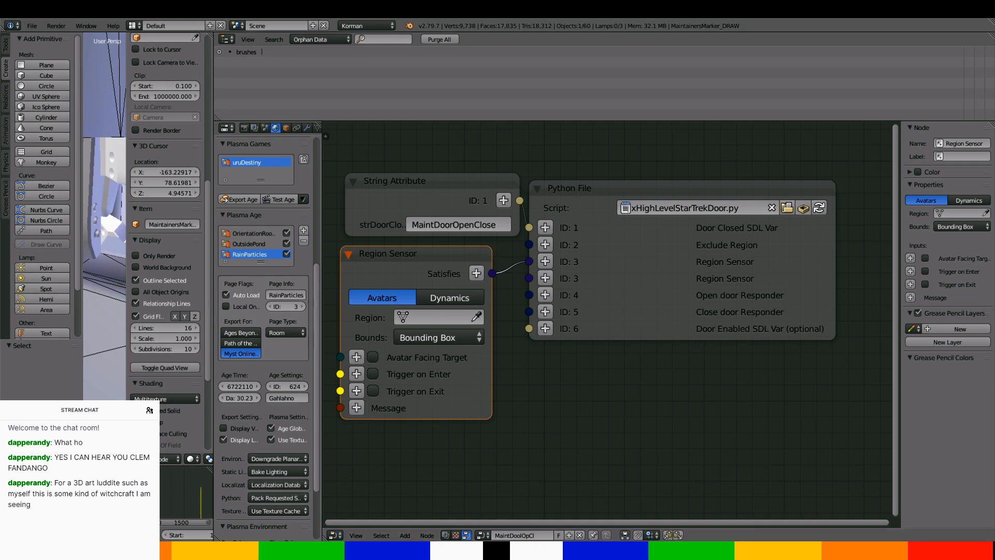
Attach a new Responder node to the Python File's Open door Responder input, placing it below the Region Sensor node
middle_drag(456, 446, 535, 459)
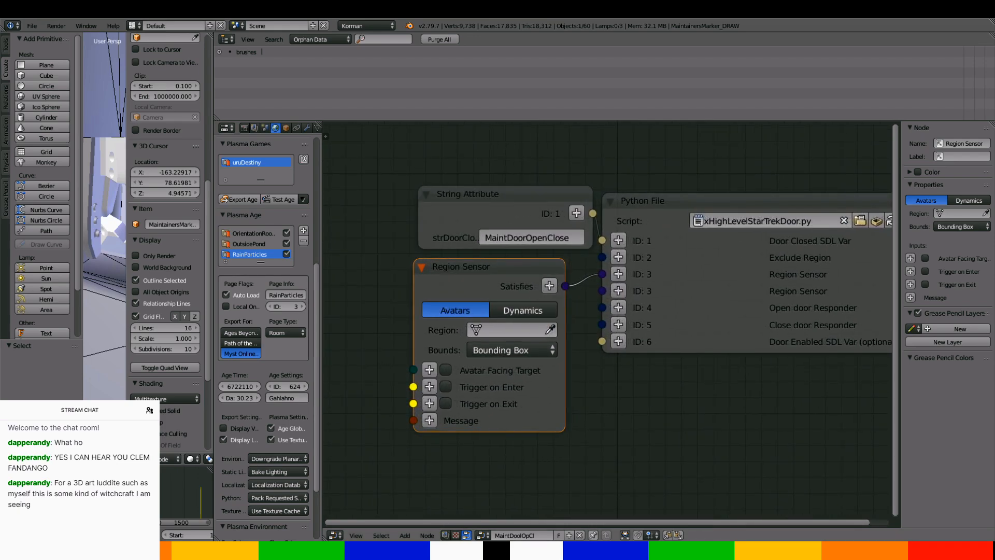
click(619, 323)
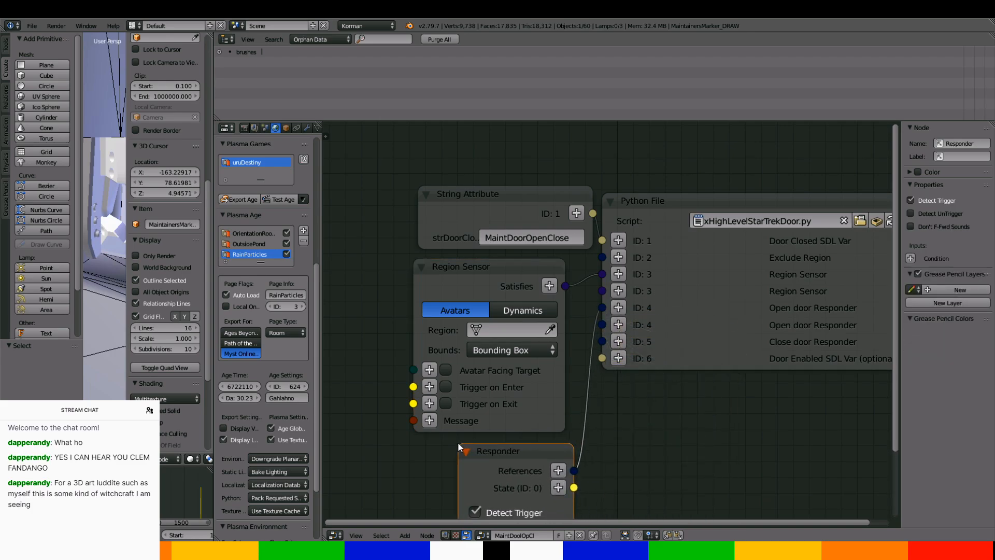
scroll(506, 434, down, 4)
middle_drag(508, 435, 542, 342)
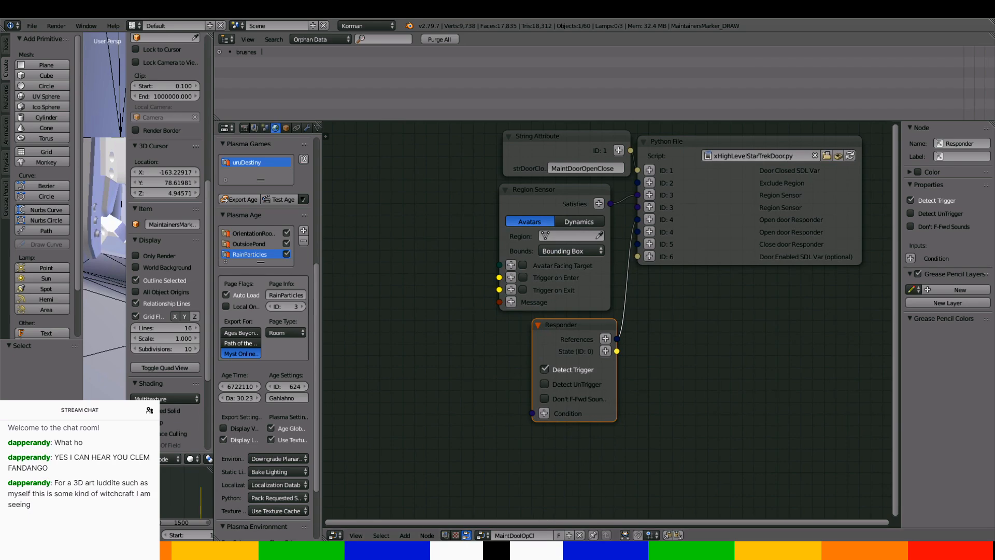
middle_drag(558, 392, 576, 451)
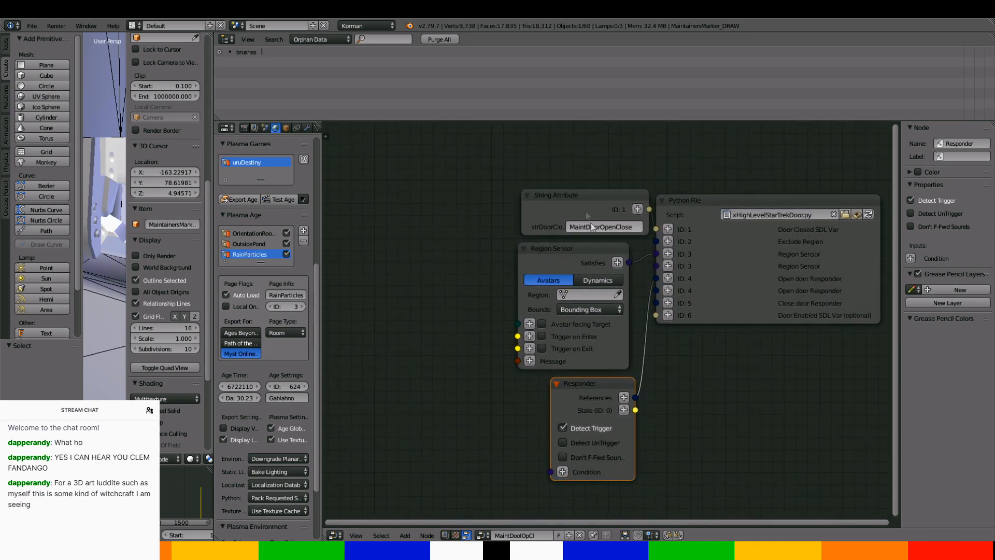
Enlarge the 3D view at the node editor's expense, keep the properties editor narrow, and bring the doorway into view
drag(321, 370, 607, 370)
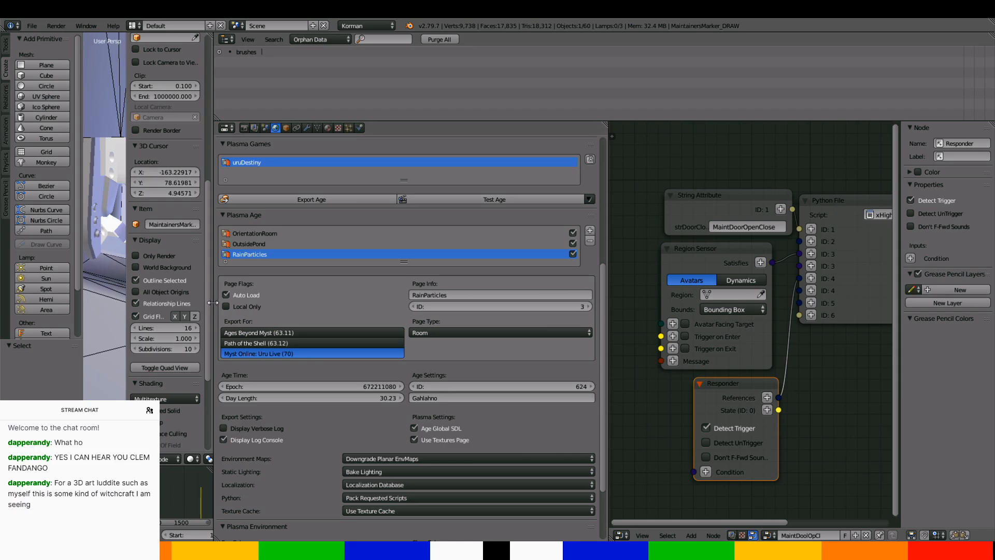
drag(213, 303, 524, 303)
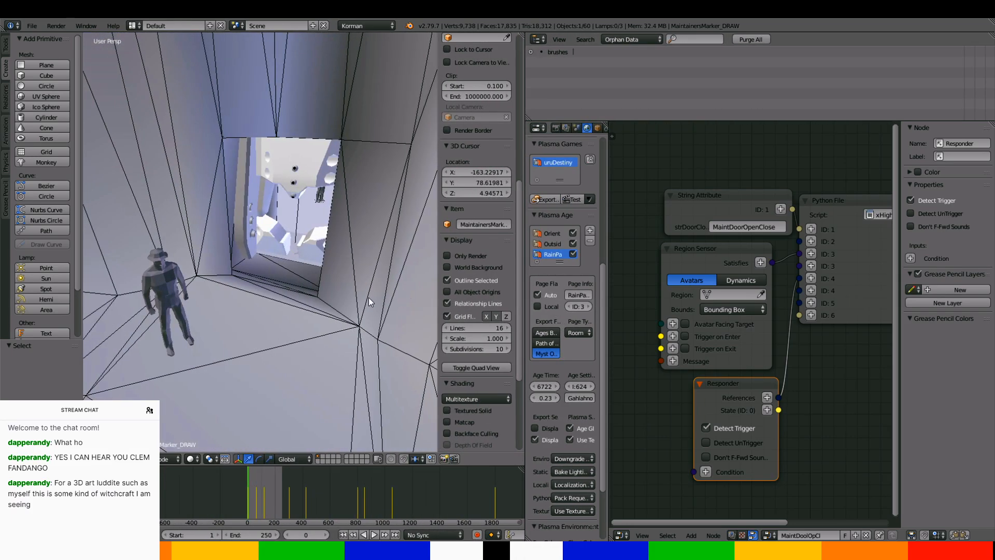
middle_drag(368, 297, 434, 315)
scroll(364, 310, up, 5)
middle_drag(364, 310, 311, 326)
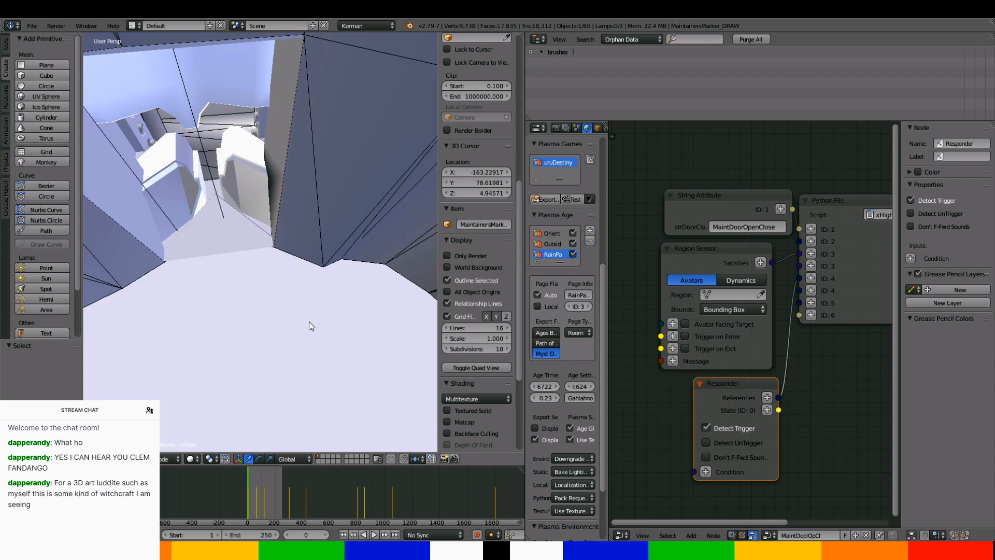
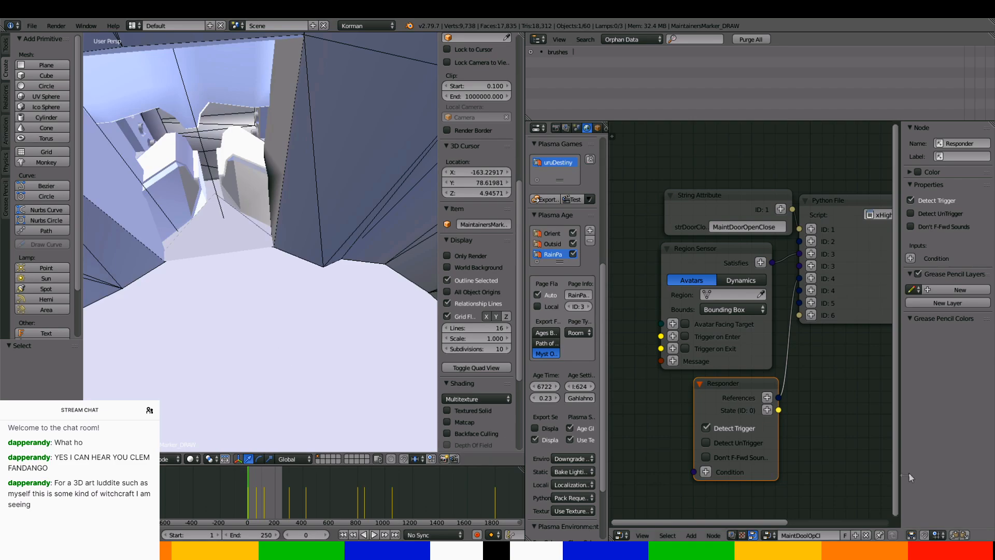
Place the 3D cursor on the floor just in front of the doorway
scroll(830, 359, down, 3)
middle_drag(823, 362, 865, 333)
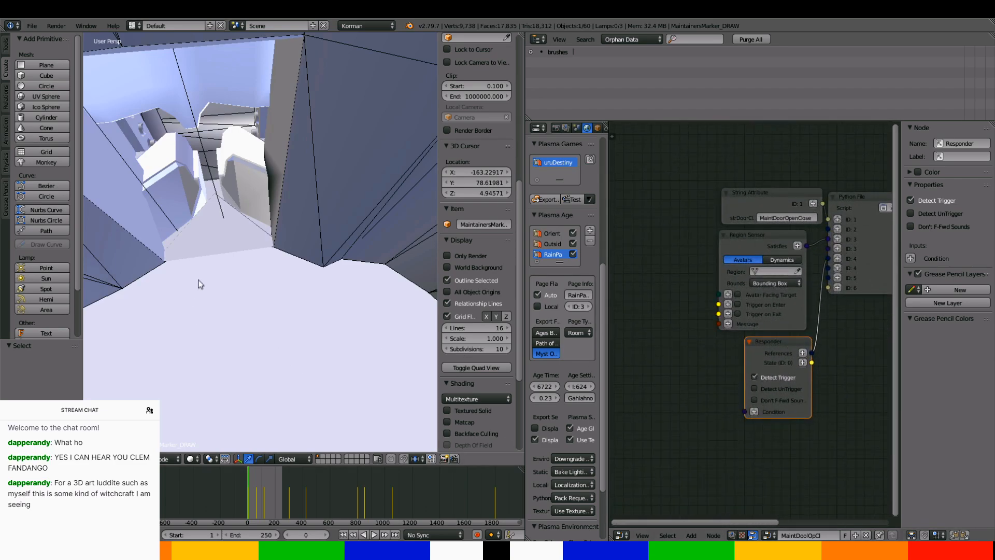
middle_drag(199, 281, 214, 258)
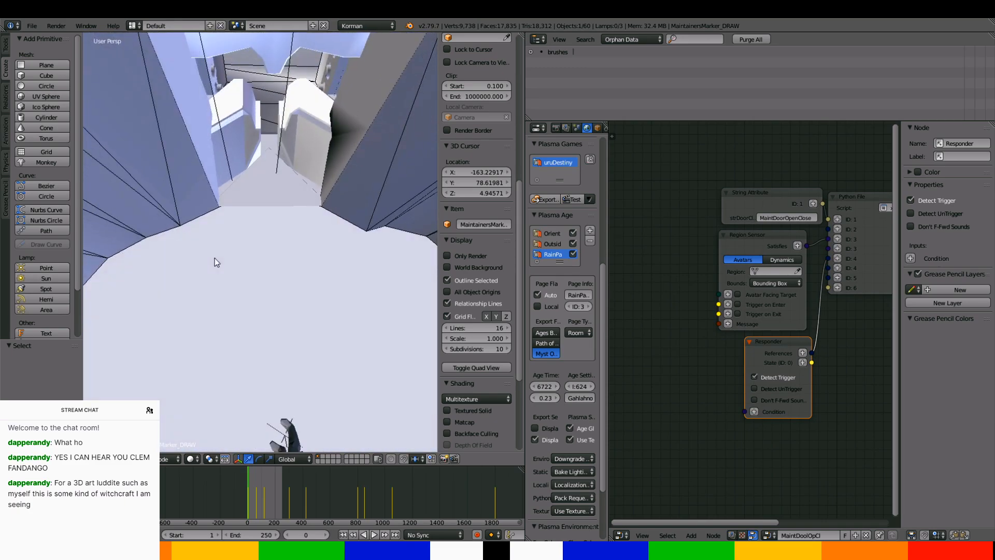
click(277, 234)
click(47, 76)
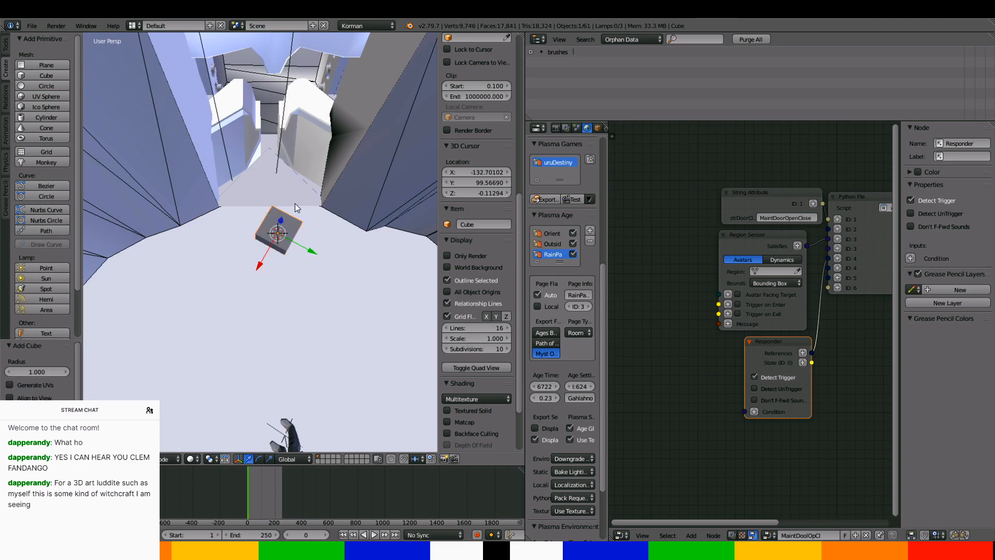
key(x)
click(291, 202)
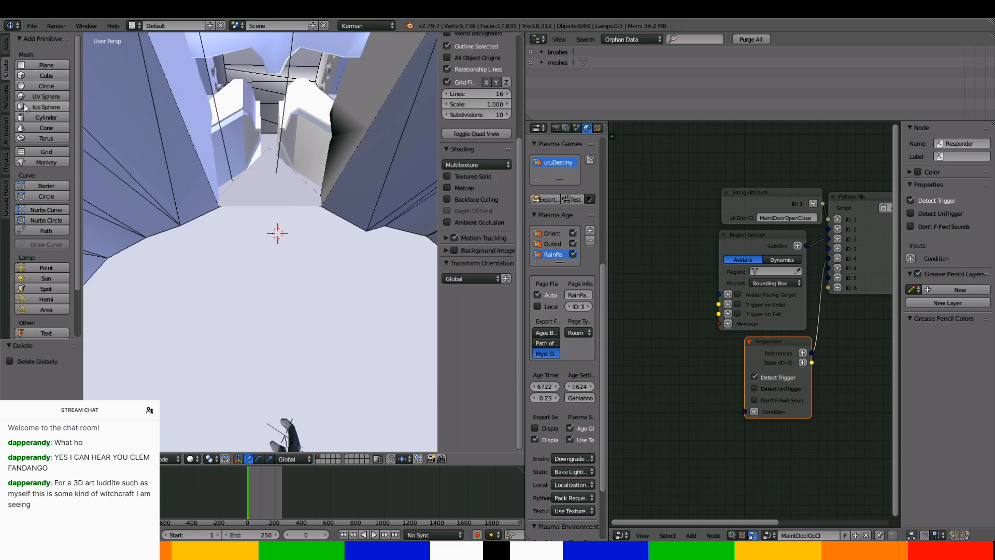
Add a cylinder at the 3D cursor and scale its mesh up about 7 times in Edit Mode
click(46, 118)
key(Tab)
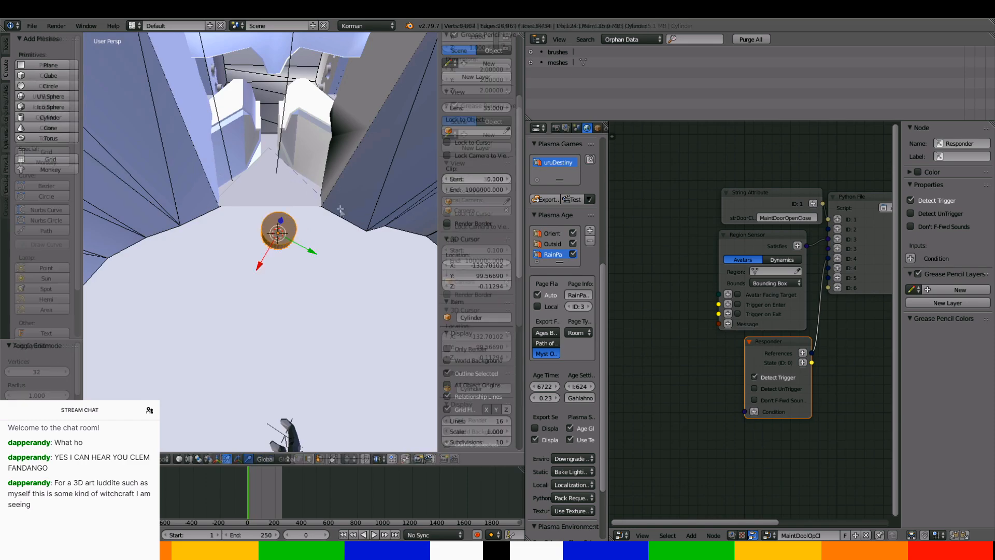
key(s)
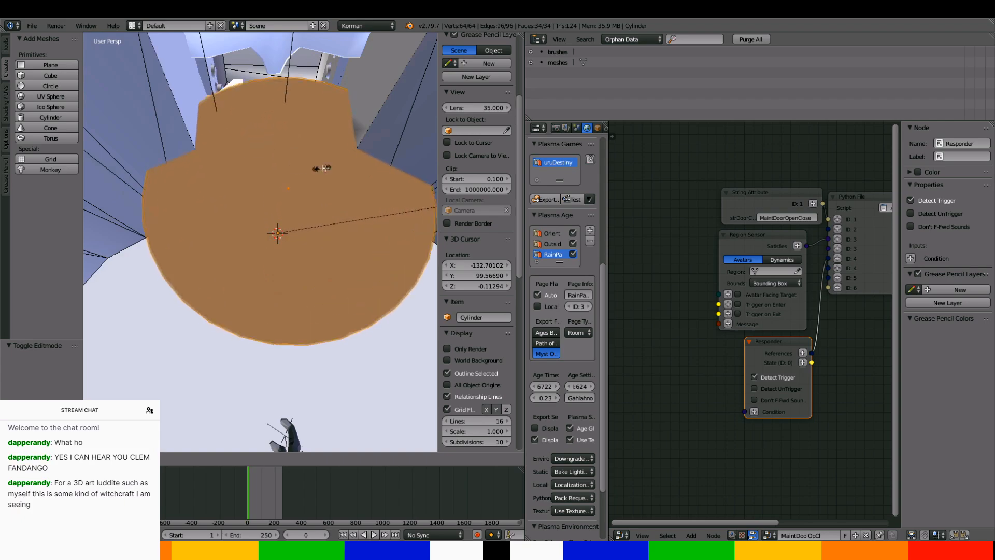
click(425, 162)
scroll(380, 220, down, 5)
middle_drag(380, 219, 376, 200)
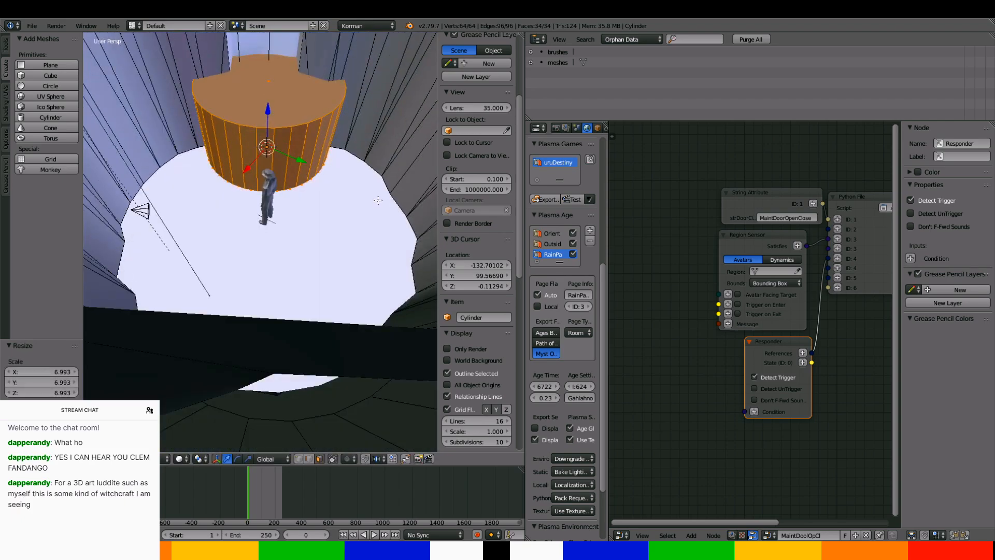
Return to Object Mode and raise the cylinder about 5.2 units along Z
key(Tab)
key(s)
key(z)
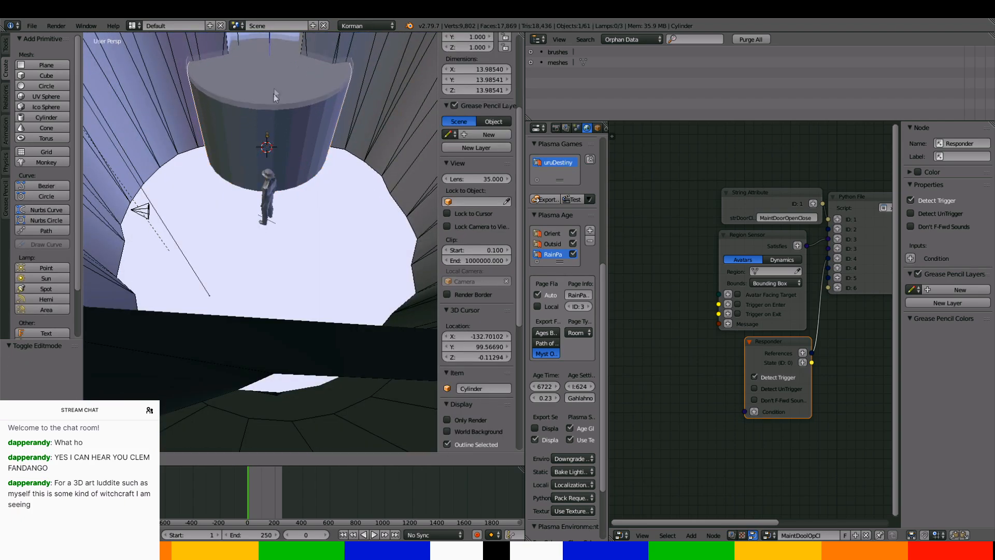
drag(290, 36, 286, 62)
middle_drag(286, 62, 346, 182)
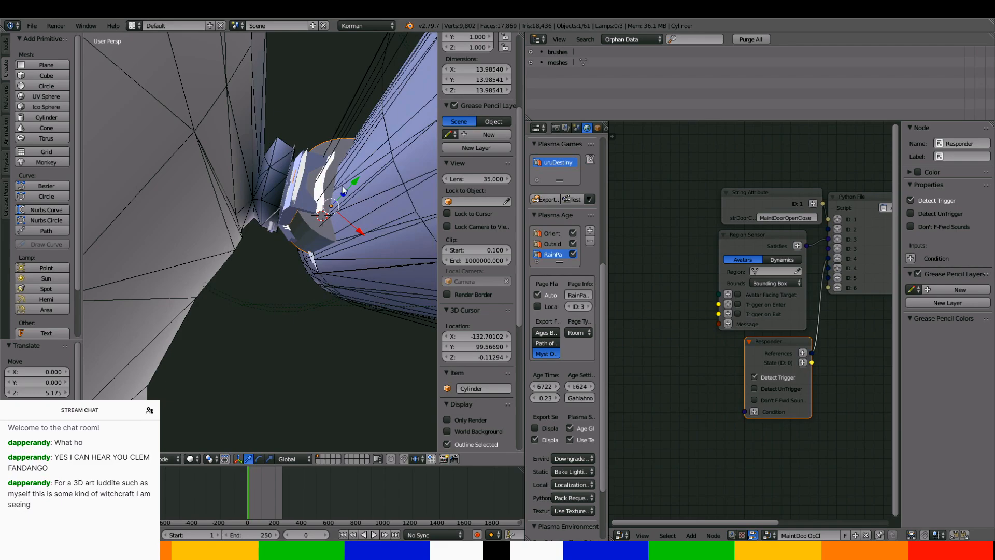
Scale the cylinder's mesh up about 3.1 times, then shift the object about -7.9 units along X
key(Tab)
key(s)
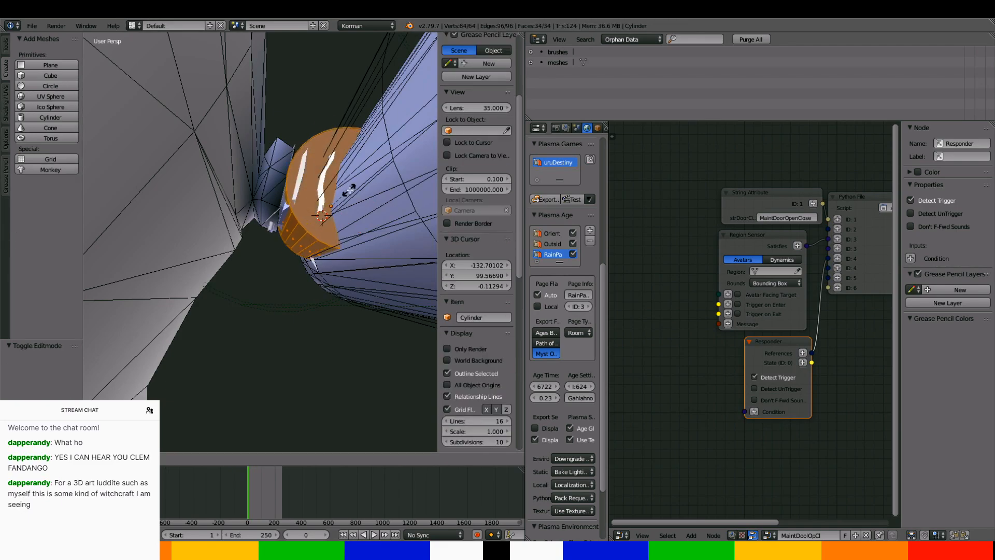
click(393, 181)
key(ctrl+z)
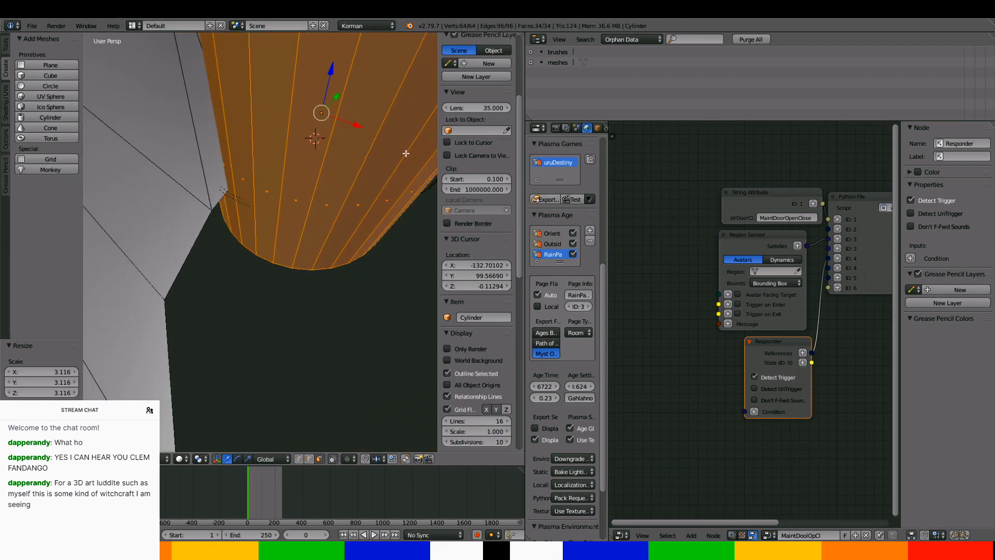
key(Tab)
drag(359, 131, 318, 115)
middle_drag(318, 115, 202, 126)
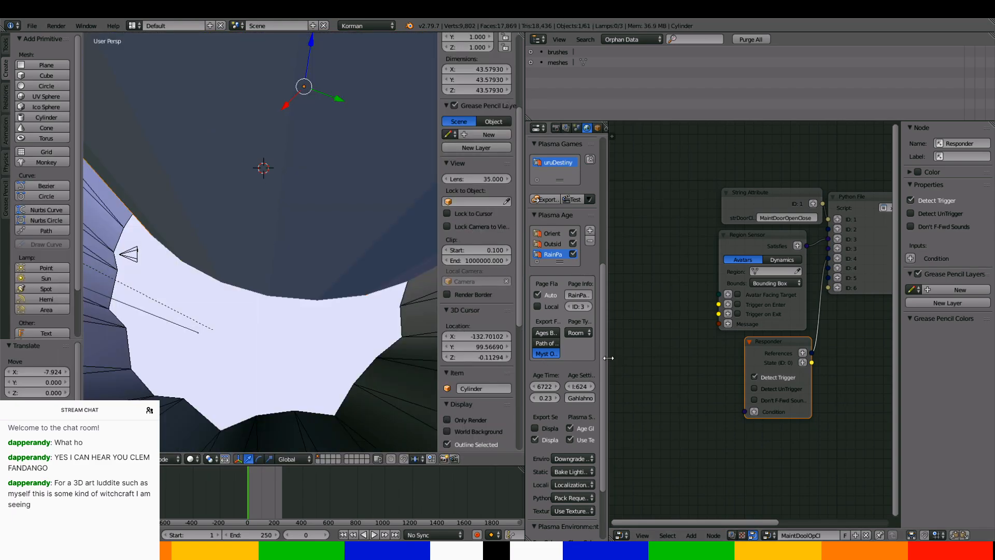
Enable Wire and Draw All Edges for the cylinder and set its maximum draw type to Wire, widening the properties editor
drag(607, 357, 699, 357)
click(597, 128)
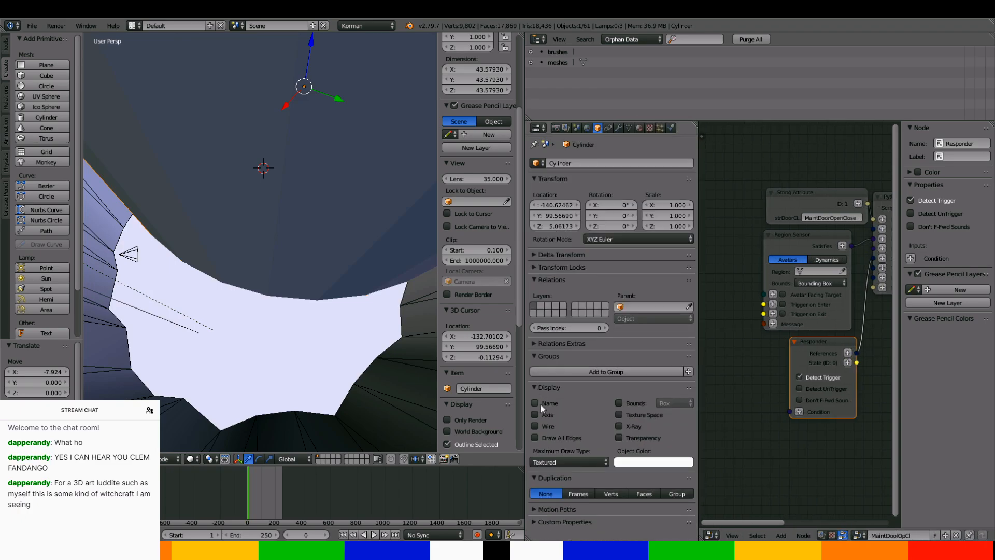
click(535, 426)
click(535, 438)
click(543, 461)
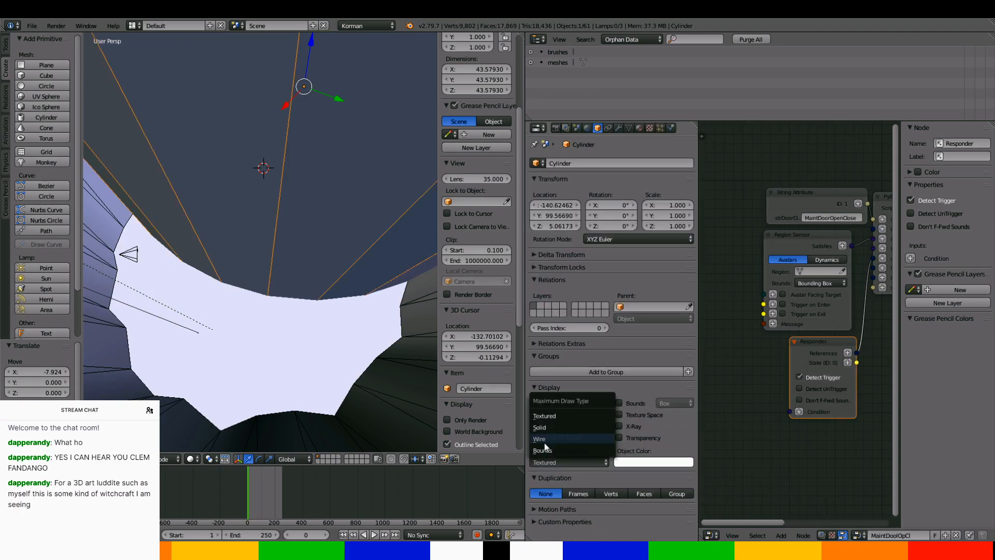
click(542, 437)
Move the cylinder in the negative Y direction to about Y 92.66
scroll(337, 243, down, 5)
mouse_move(338, 242)
middle_down()
mouse_move(393, 251)
mouse_move(111, 236)
mouse_move(143, 205)
mouse_move(118, 207)
mouse_move(104, 259)
mouse_move(424, 258)
mouse_move(332, 256)
middle_up()
scroll(102, 264, down, 4)
scroll(103, 263, up, 3)
scroll(335, 251, down, 2)
drag(307, 240, 290, 215)
Scale the cylinder's mesh down to about 0.6 in Edit Mode so it fits around the doorway
key(Tab)
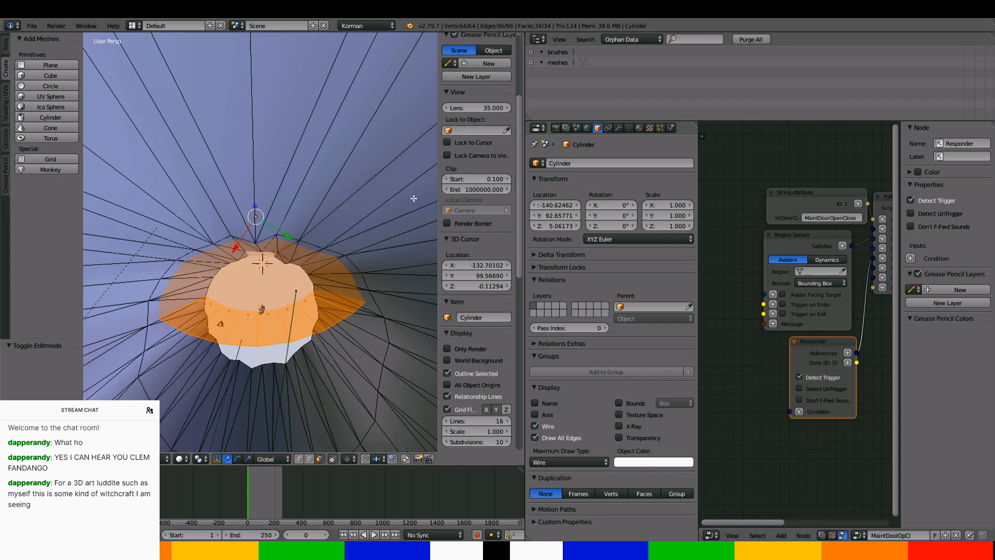
key(s)
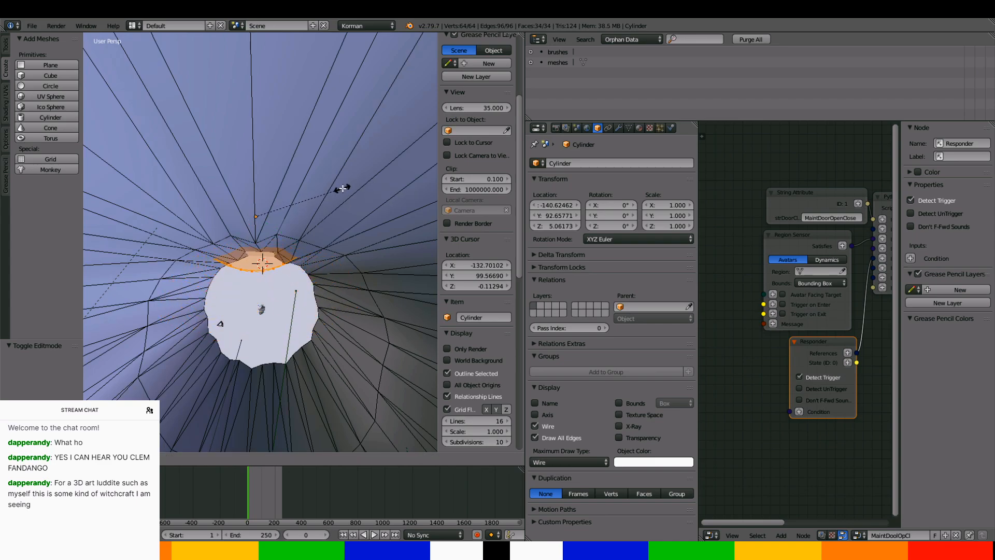
click(345, 188)
mouse_move(345, 189)
middle_down()
mouse_move(343, 211)
mouse_move(351, 215)
mouse_move(354, 195)
middle_up()
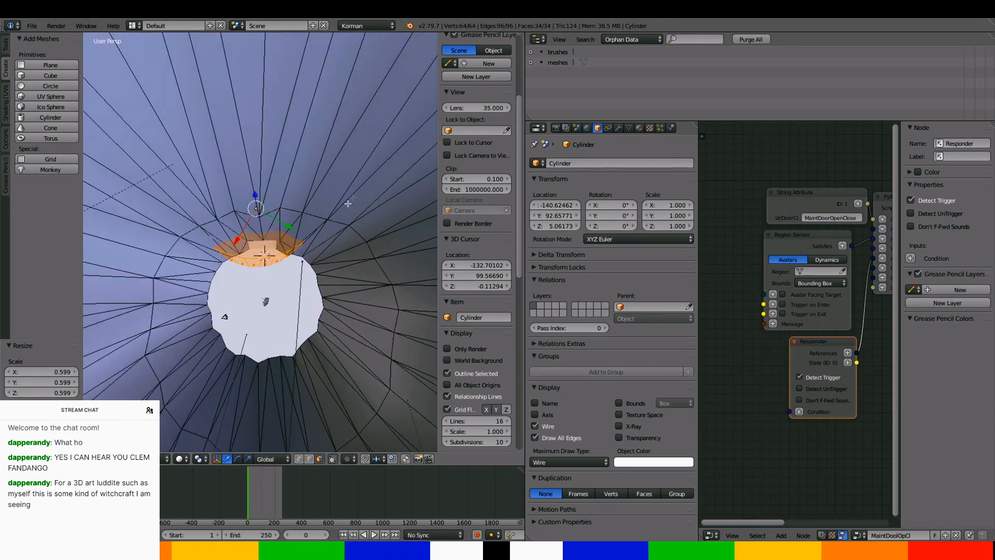
Move the cylinder object about 1.4 units in the positive Y direction, to about Y 94.06
key(Tab)
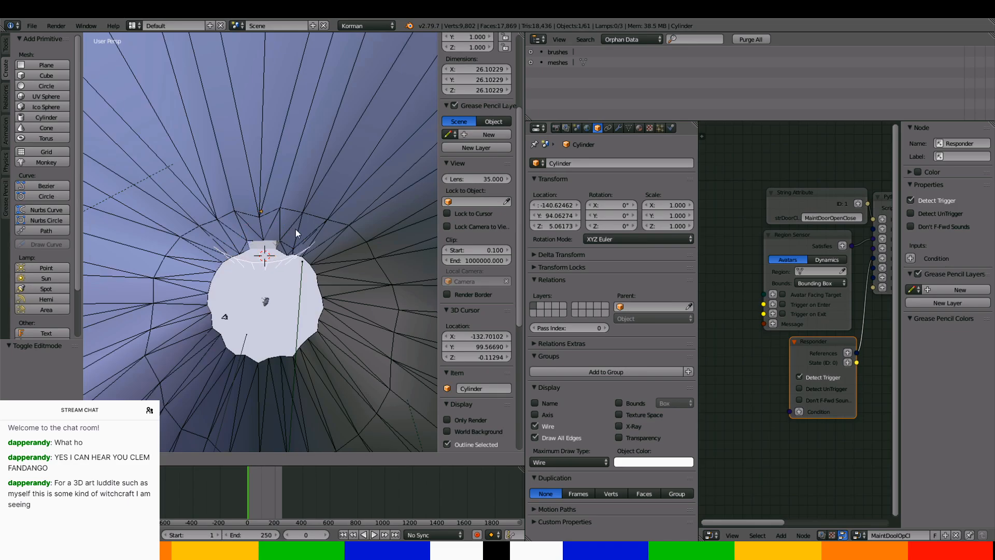
click(295, 229)
Scale the cylinder's mesh down along Z in Edit Mode until the object is about 15 units high
middle_drag(296, 230, 338, 29)
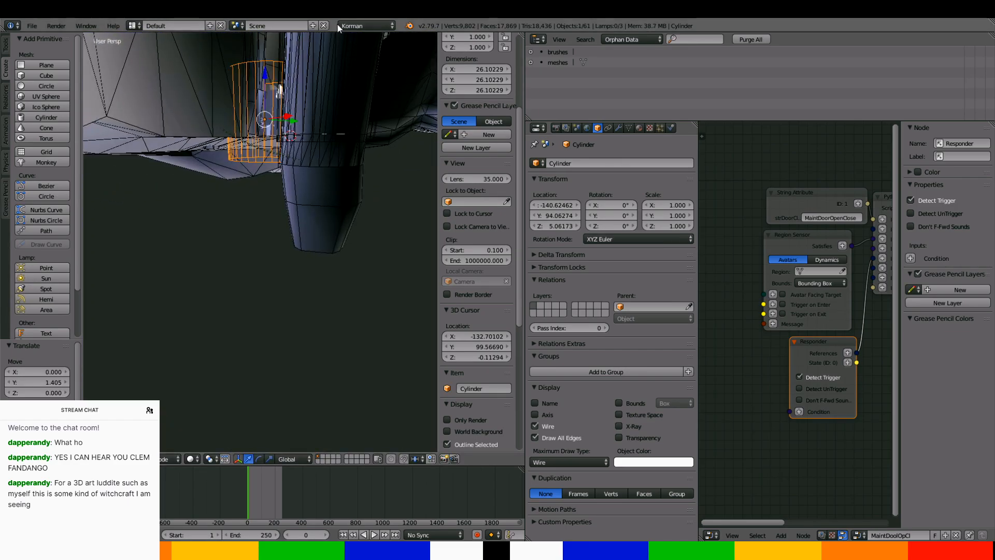
key(Tab)
key(a)
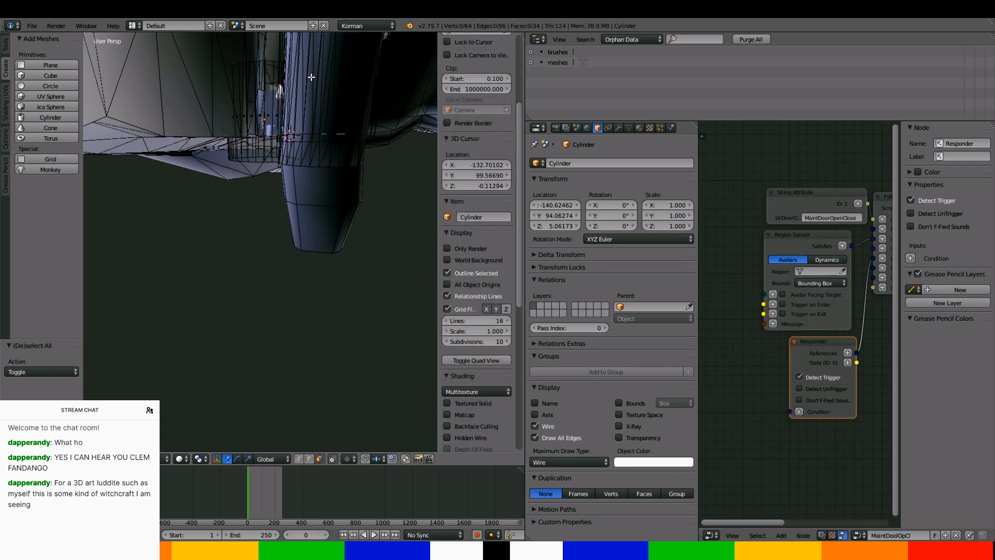
key(a)
key(s)
key(z)
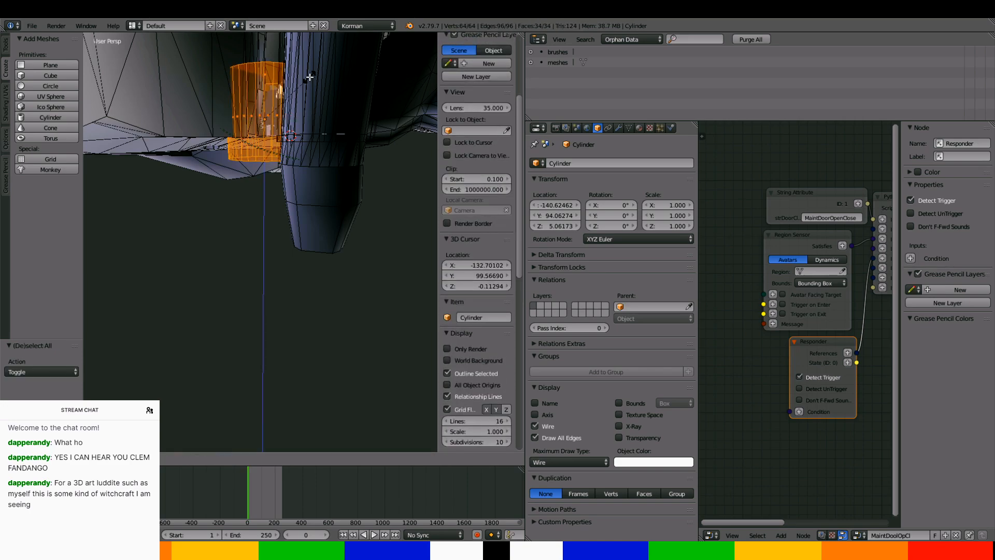
click(290, 95)
middle_drag(291, 95, 292, 145)
scroll(211, 118, up, 5)
scroll(241, 162, down, 5)
key(Tab)
Enable the cylinder as a Plasma Object on the OrientationRoom page
click(672, 128)
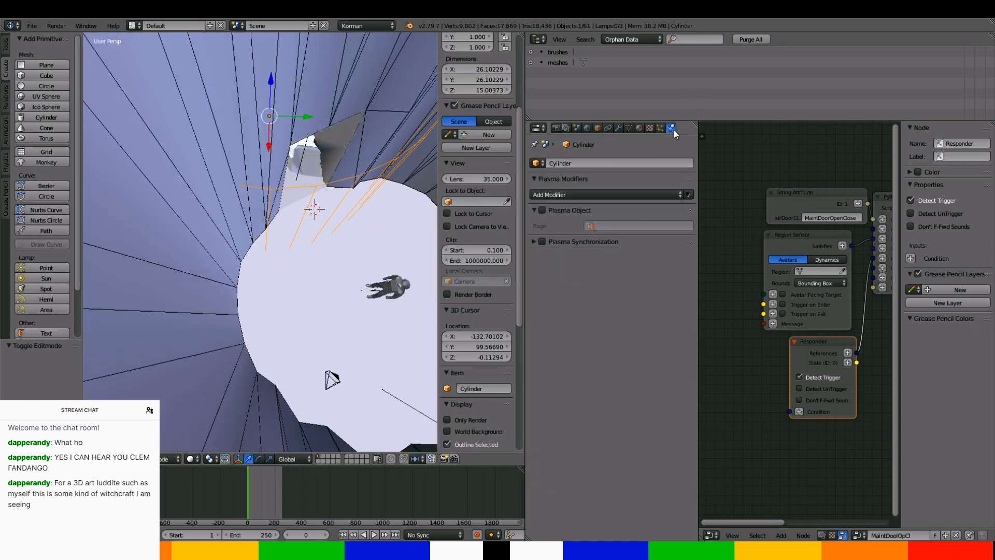
click(615, 226)
click(613, 241)
click(547, 209)
click(570, 210)
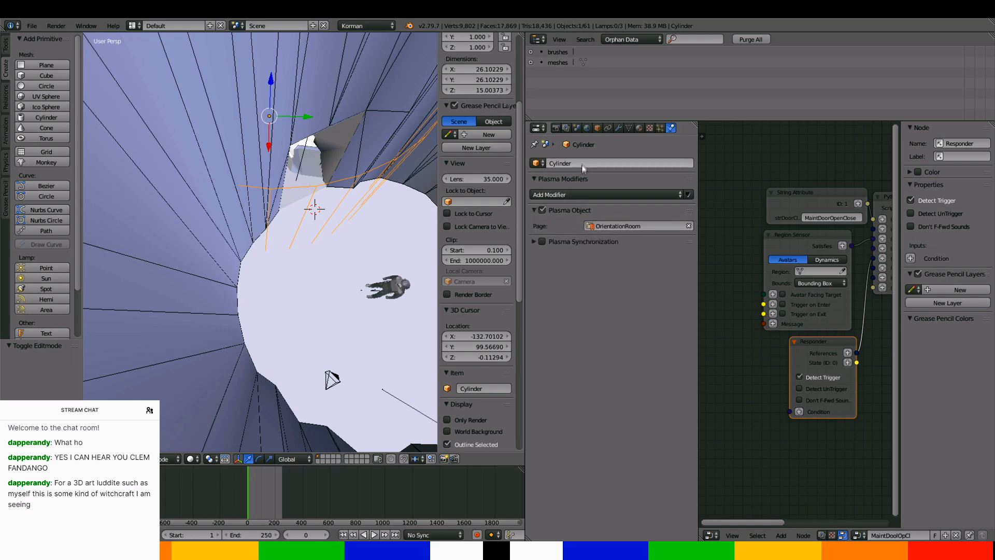
Rename the cylinder maintdoorregiontrigger and add a Soft Volume modifier to it
click(576, 163)
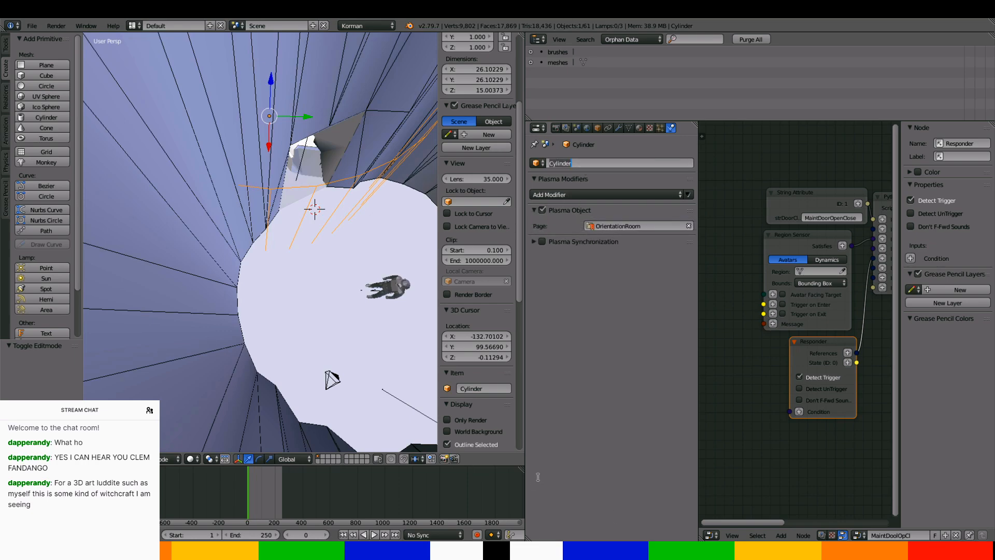
text(maintdoor-egiontrigger)
key(Return)
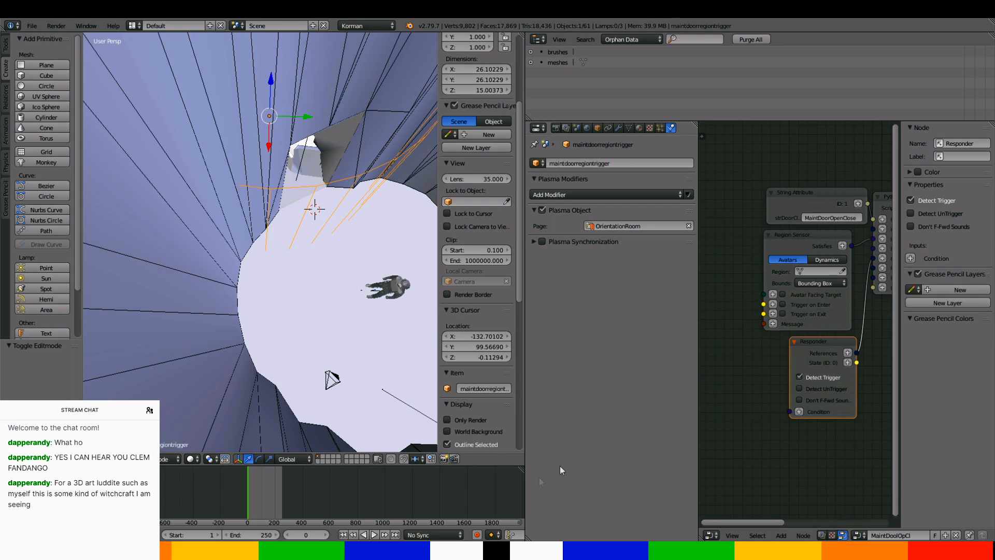
click(655, 195)
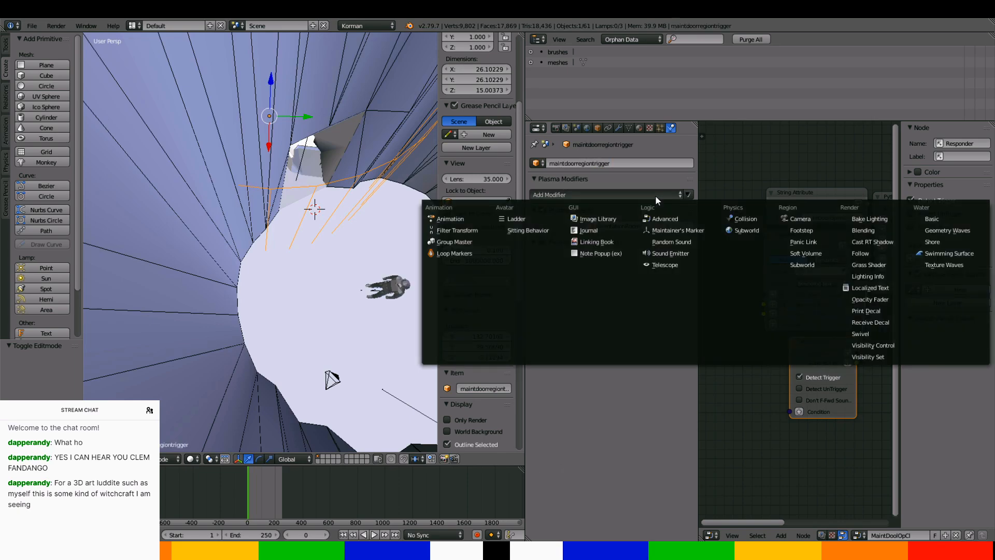
click(807, 250)
Set the Region Sensor node's region to maintdoorregiontrigger
click(810, 271)
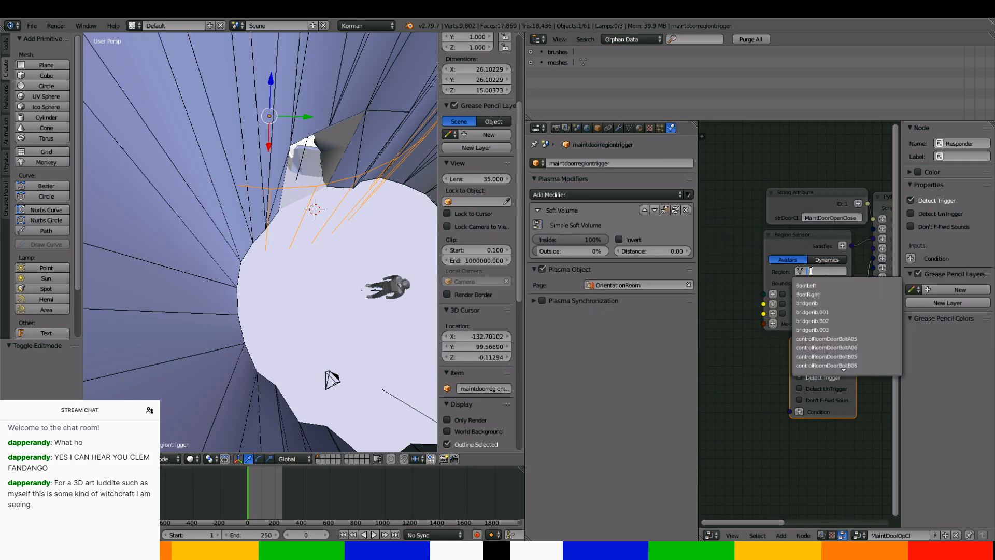
text(maindoo)
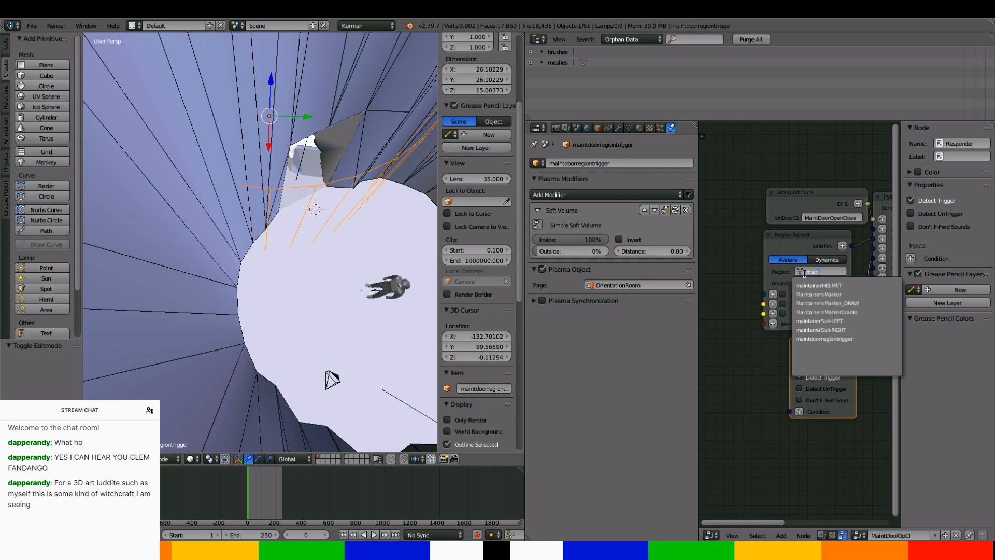
key(BackSpace)
key(BackSpace)
key(BackSpace)
text(tdo)
key(Return)
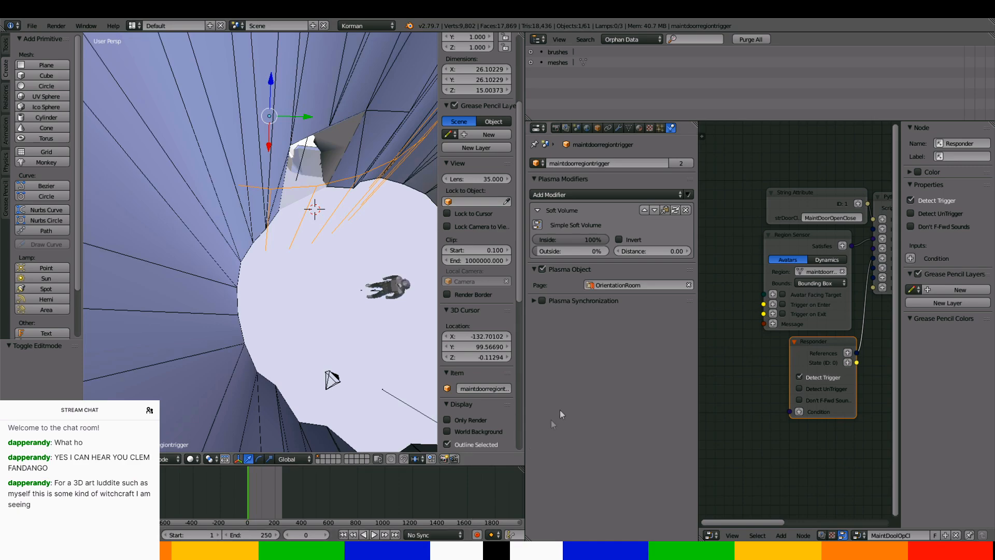
Add a Region Trigger Settings node to the Region Sensor's Trigger on Enter input and widen it
scroll(804, 301, up, 1)
click(769, 304)
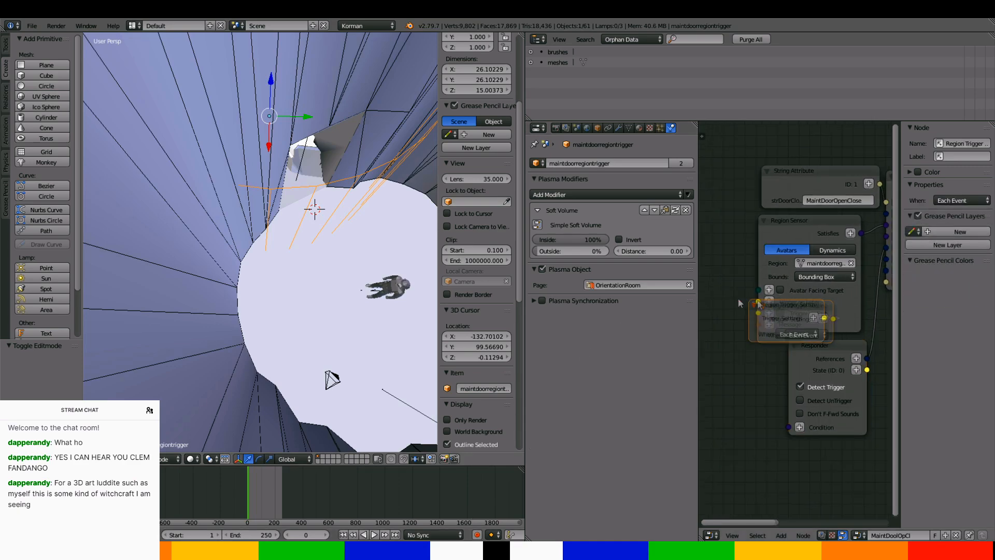
click(835, 308)
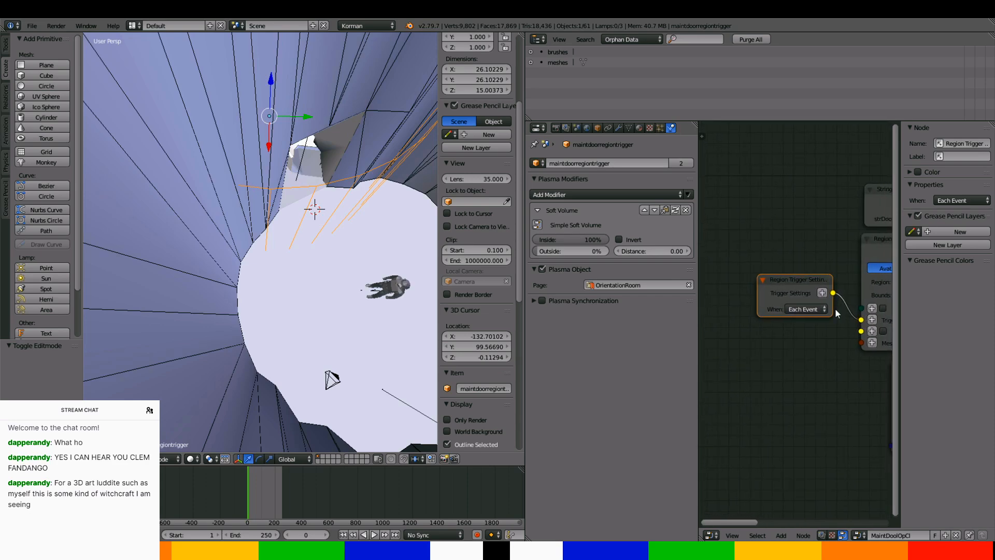
drag(757, 293, 710, 293)
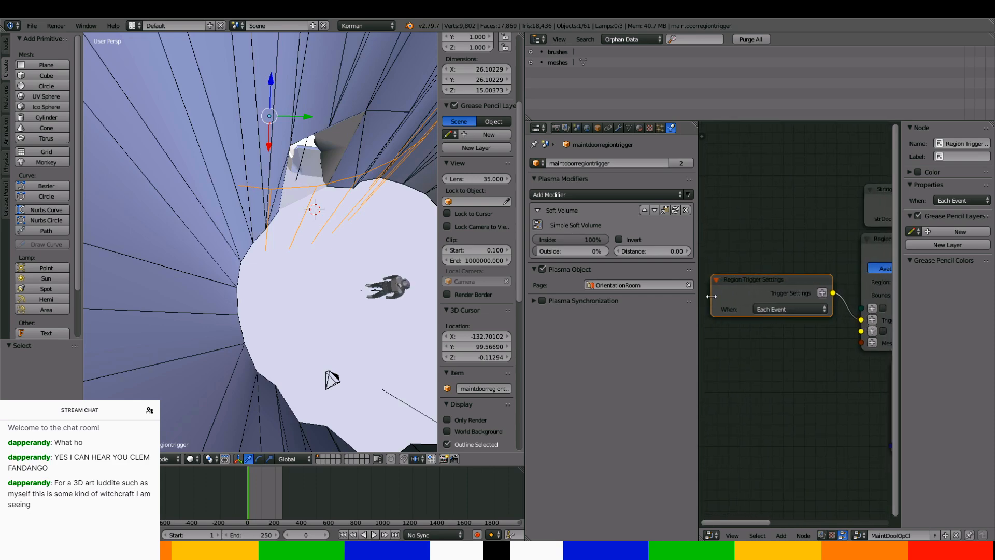
Set the Trigger on Enter settings node to Population with a threshold of 1, and shift the node slightly upward
click(790, 307)
click(786, 279)
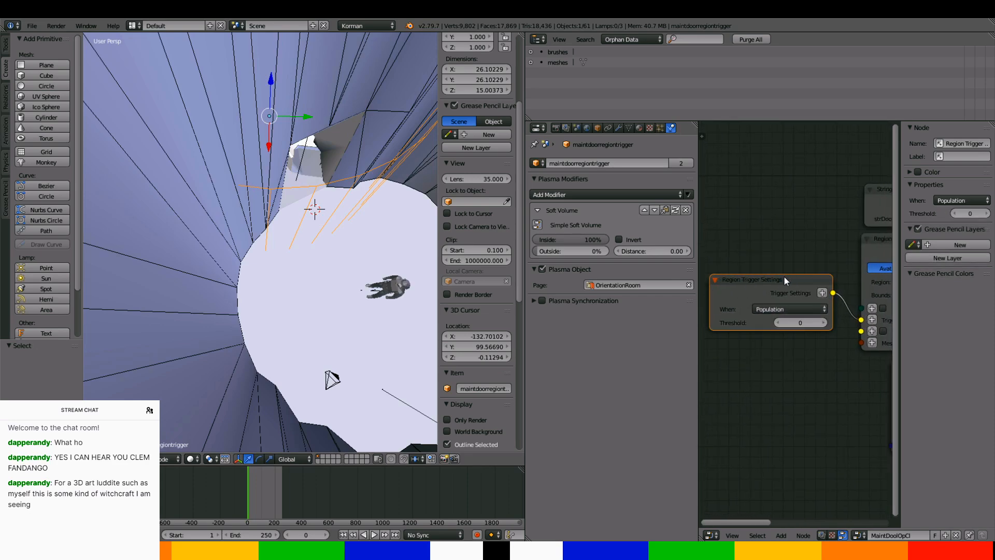
click(795, 321)
text(1)
key(Return)
drag(798, 278, 801, 262)
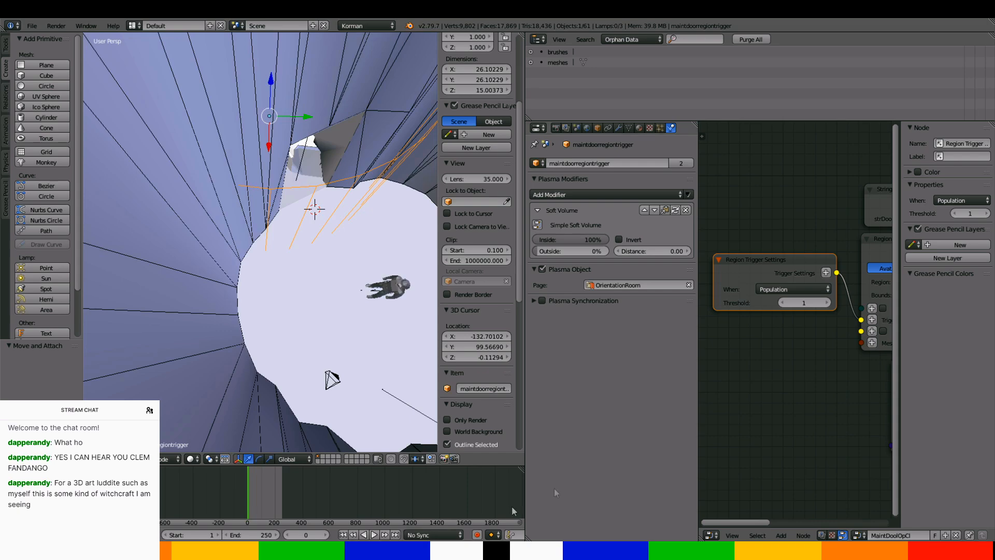
Add a Region Trigger Settings node for Trigger on Exit, set it to Population, widen it and place it beneath the first one
click(873, 331)
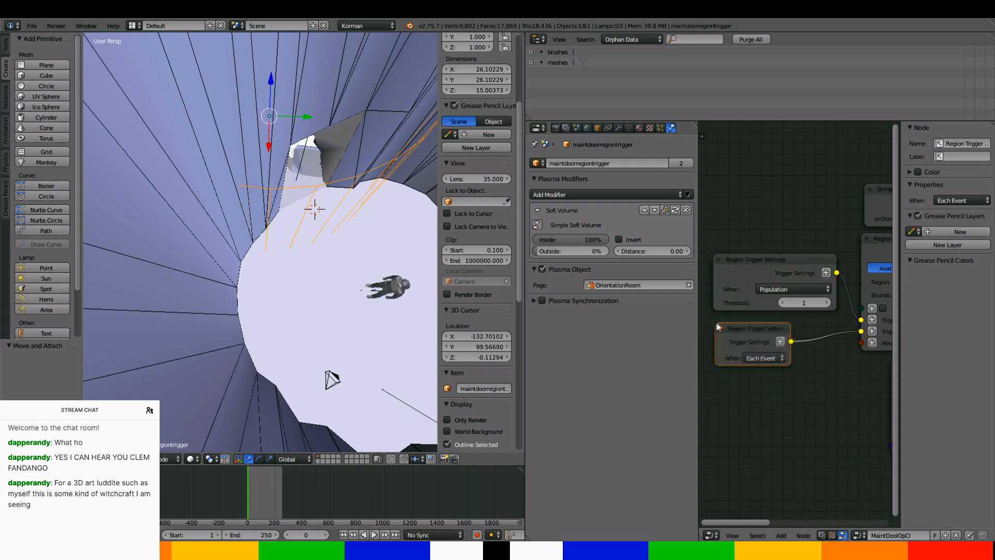
click(717, 322)
click(754, 356)
click(764, 318)
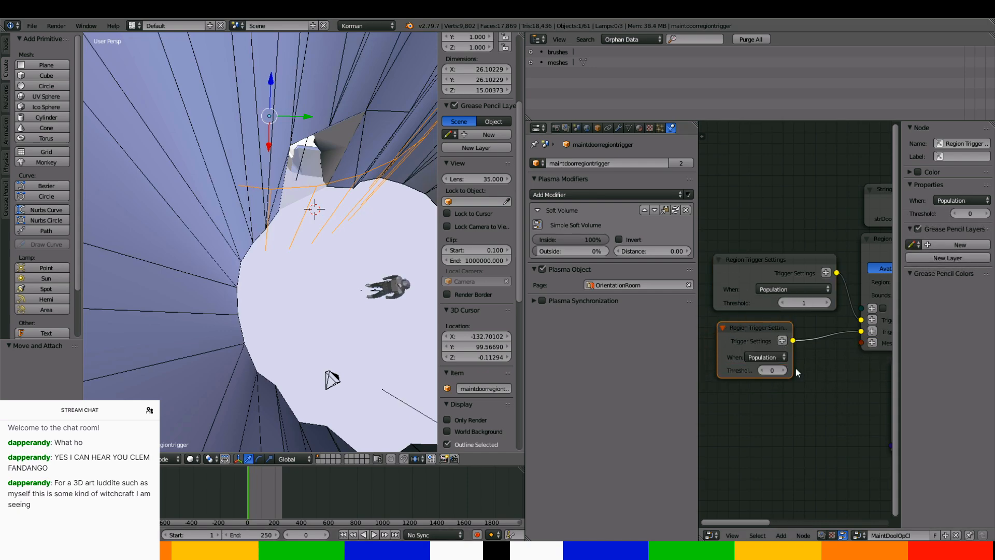
drag(793, 368, 853, 369)
drag(817, 325, 791, 321)
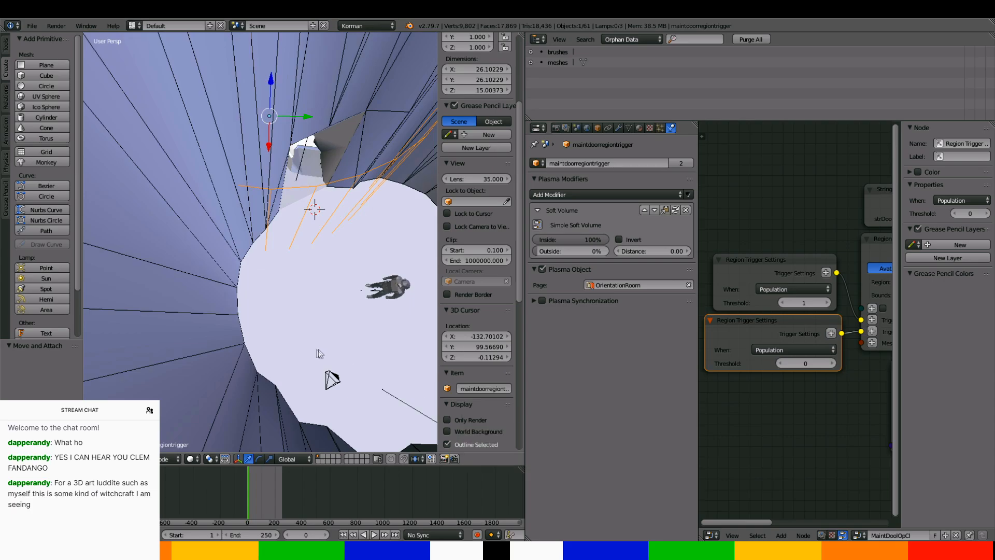
Reposition the Python File node beside the Region Sensor and widen the node editor
middle_drag(336, 429, 298, 396)
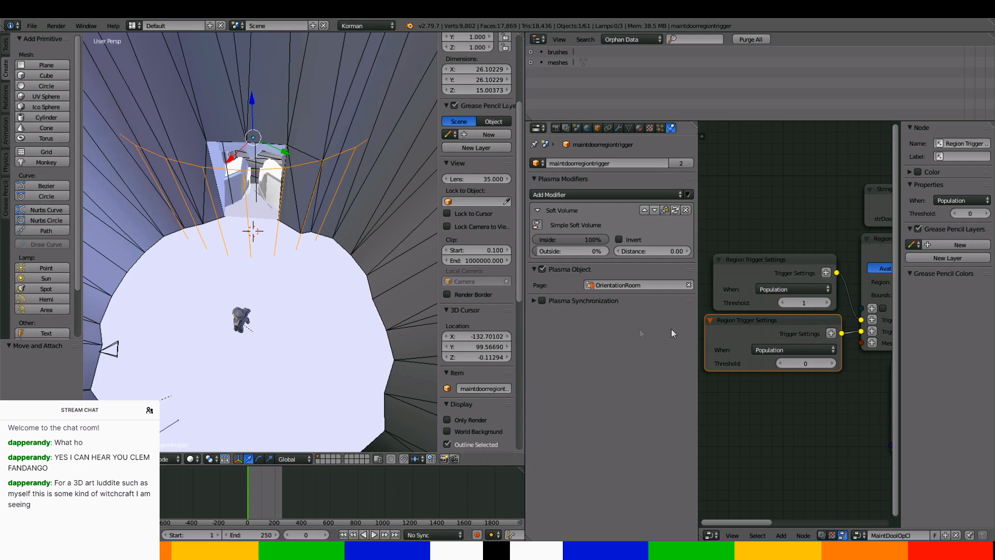
scroll(734, 375, down, 8)
scroll(734, 374, up, 8)
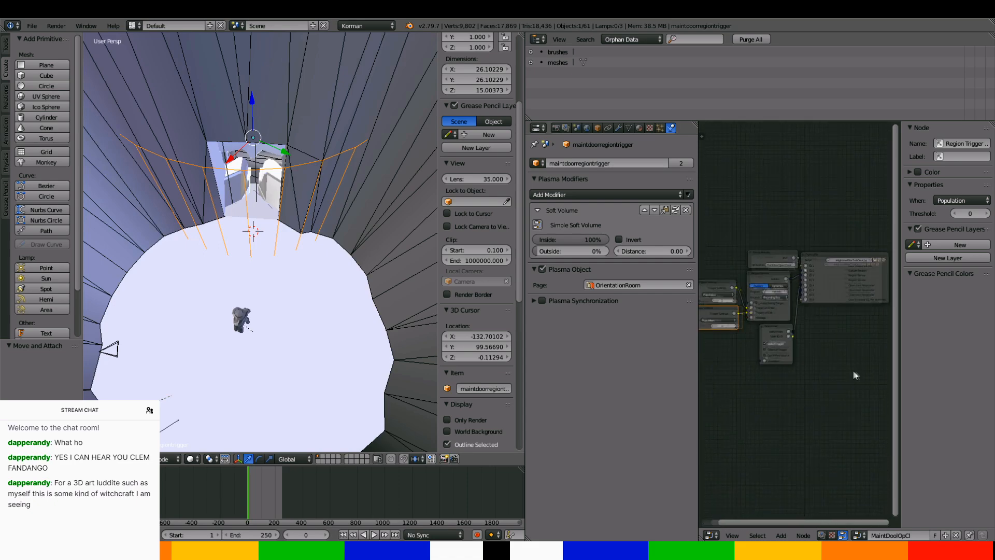
drag(858, 207, 877, 240)
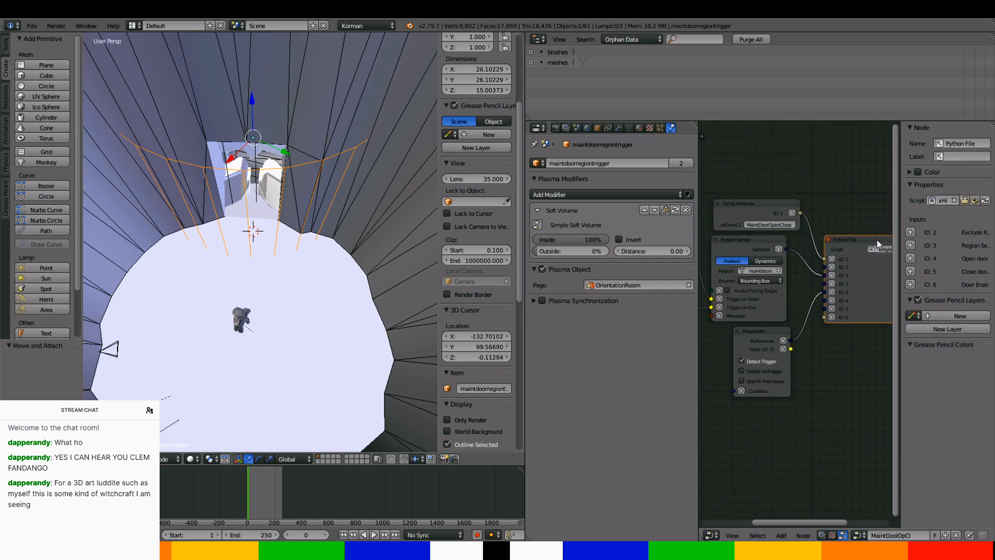
middle_drag(824, 317, 753, 319)
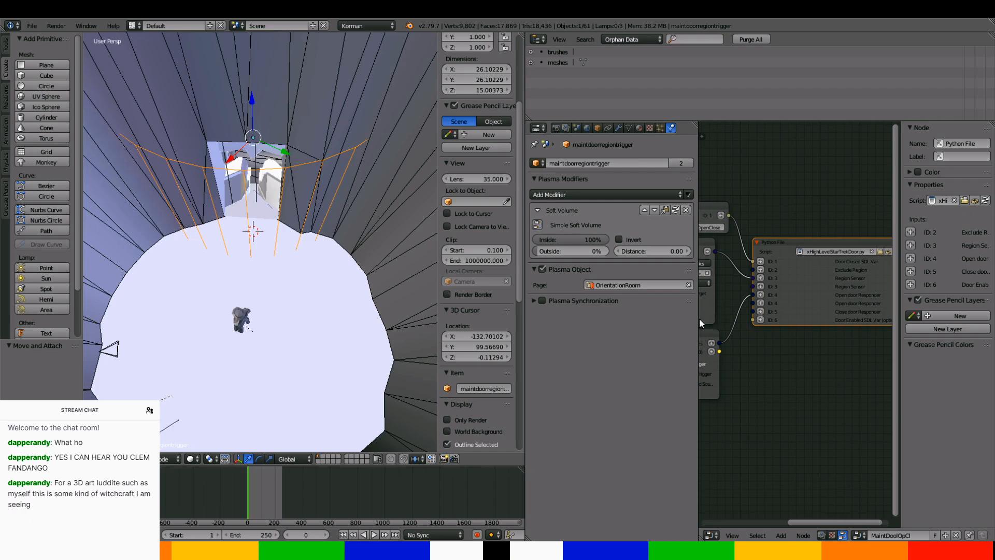
drag(699, 318, 593, 322)
Add a Responder node to the Python File's Close door Responder input and arrange both Responder nodes side by side below the Region Sensor
scroll(679, 325, up, 3)
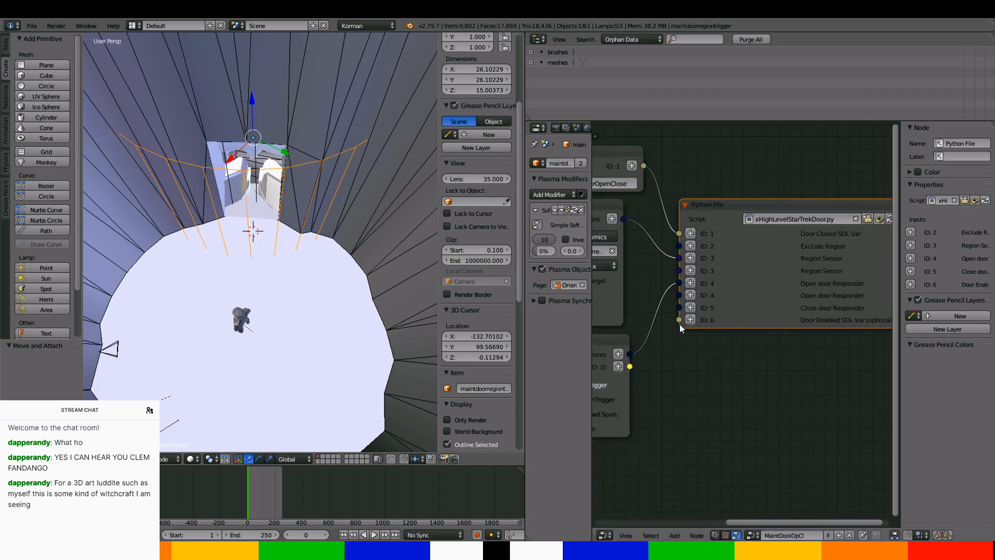
click(690, 308)
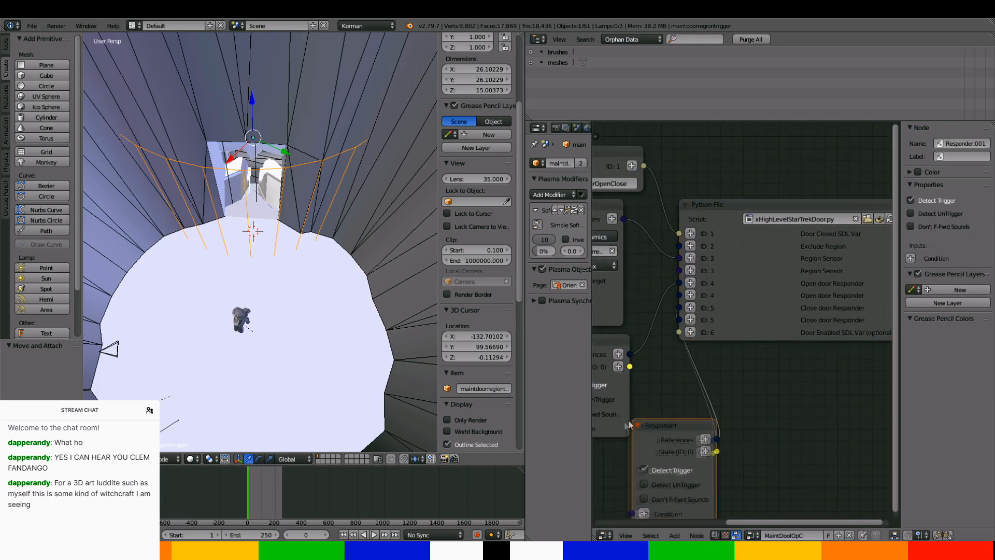
key(Home)
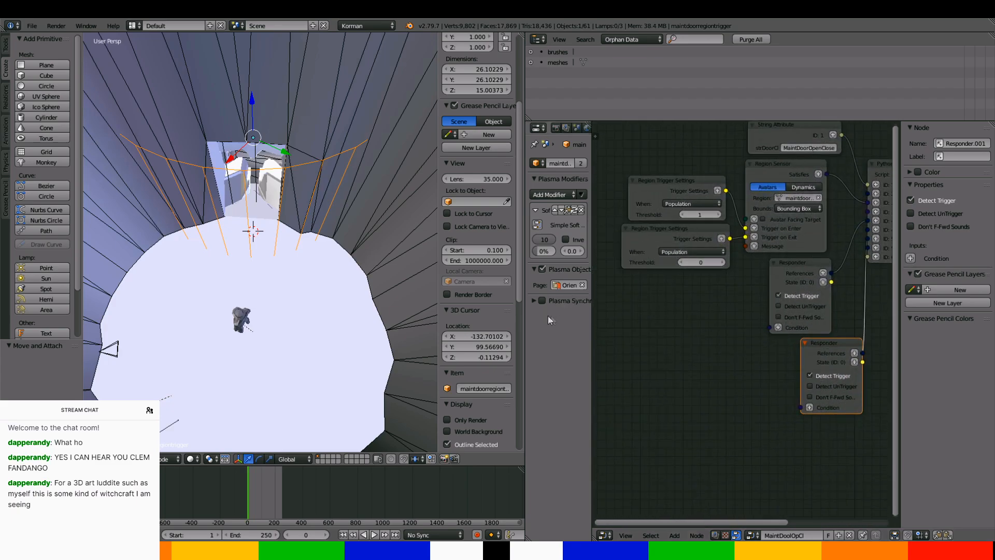
drag(842, 339, 798, 297)
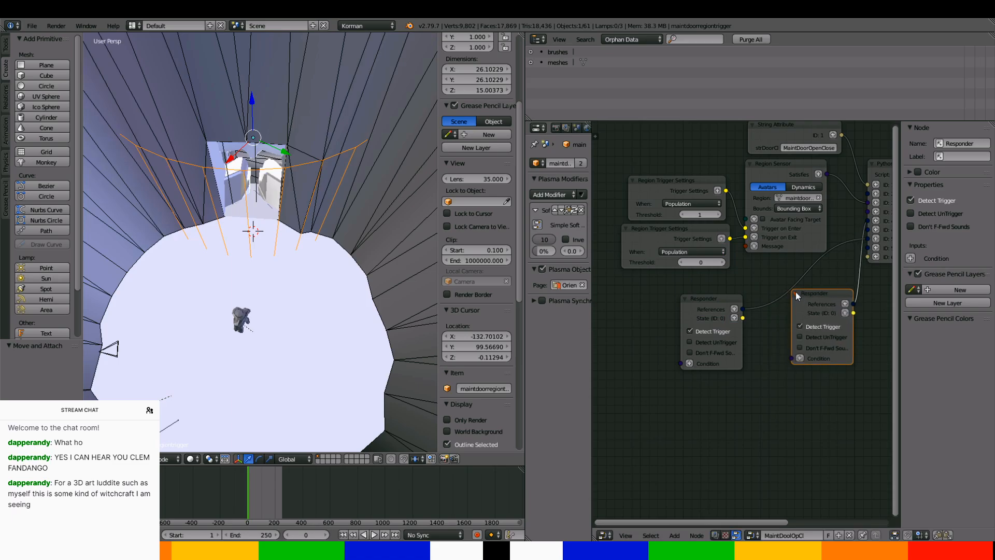
middle_drag(789, 295, 657, 307)
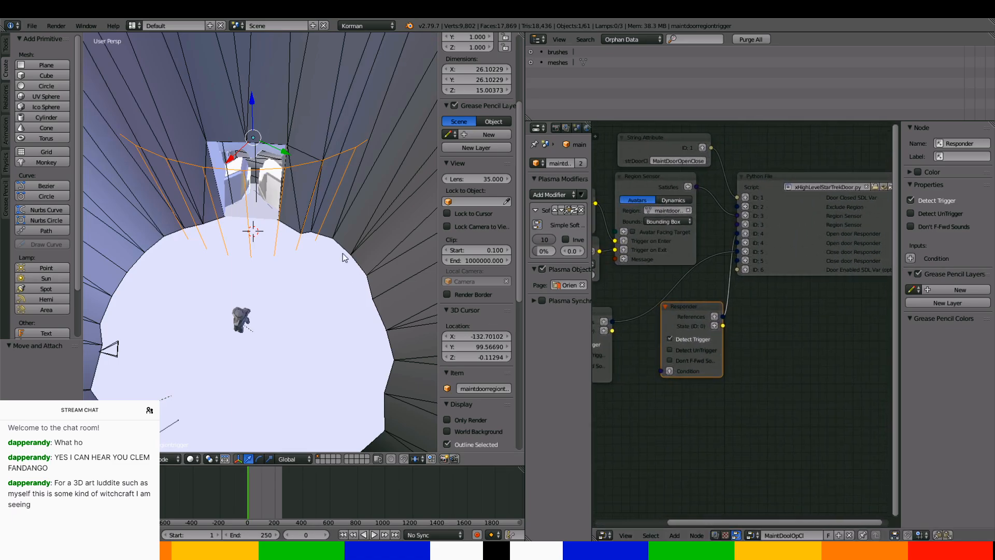
Select the doorway's controlRoomDoor panels and bolts on both sides together and isolate them in local view
middle_drag(344, 251, 238, 268)
scroll(351, 282, down, 3)
scroll(238, 264, up, 3)
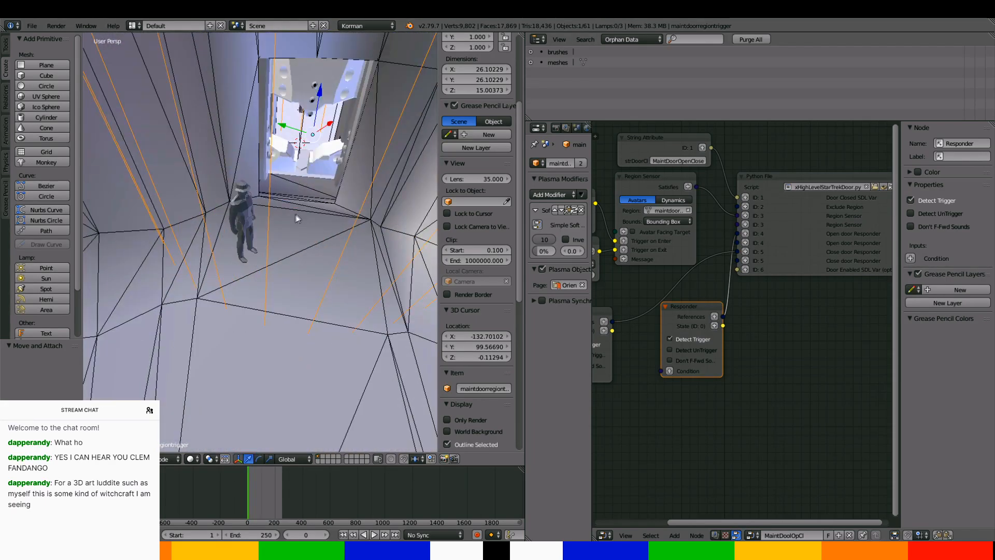
middle_drag(296, 216, 285, 228)
scroll(290, 217, up, 4)
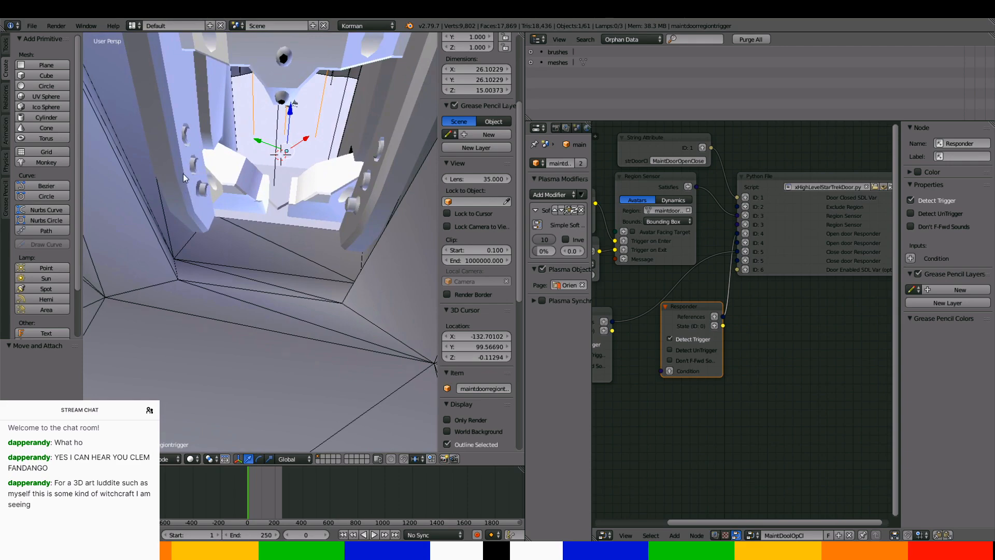
right_click(237, 187)
shift+right_click(238, 186)
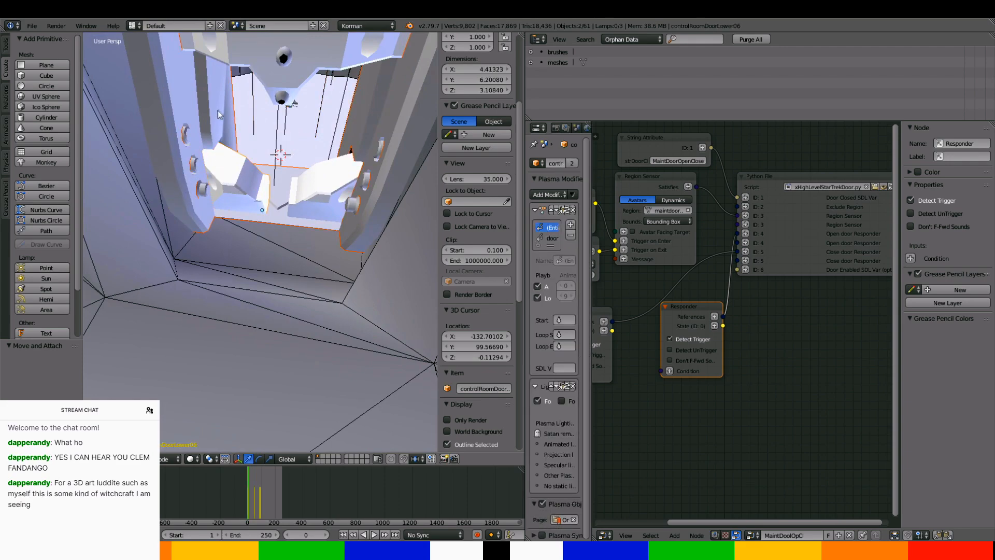
shift+right_click(240, 63)
shift+right_click(186, 132)
shift+right_click(192, 165)
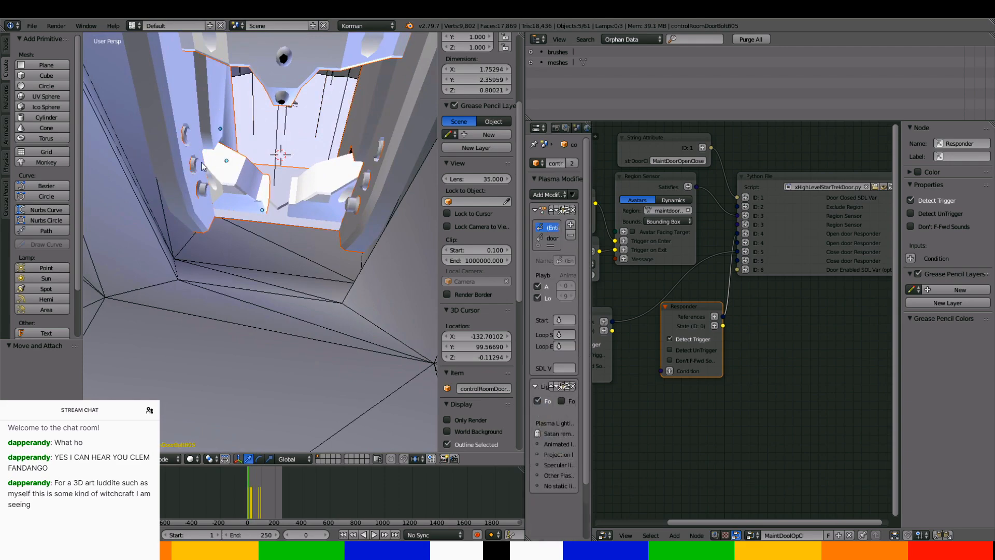
shift+right_click(199, 173)
shift+right_click(205, 193)
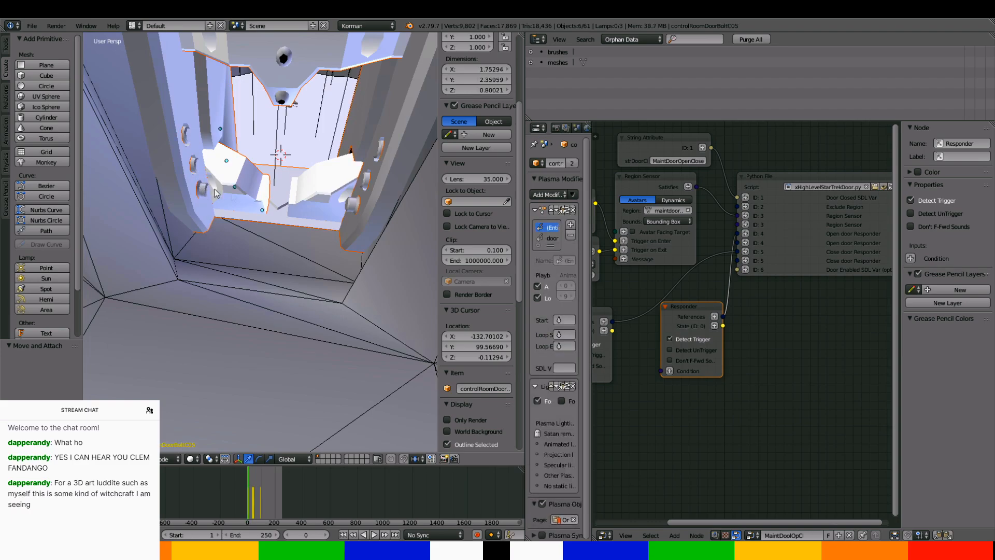
shift+right_click(354, 212)
shift+right_click(366, 185)
shift+right_click(381, 153)
shift+right_click(340, 184)
key(KP_Divide)
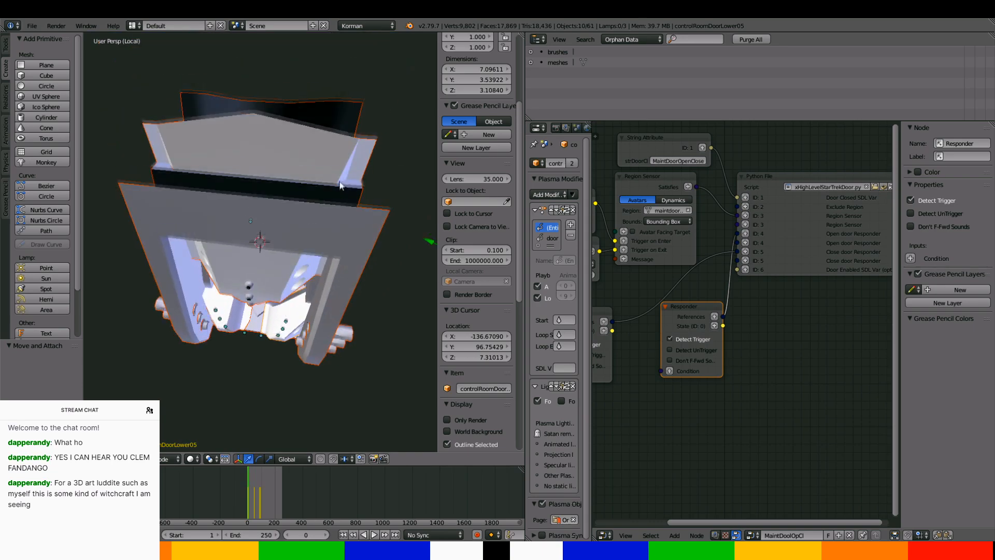
Scrub the timeline back to the door's closed pose and set the viewport shading to Material
middle_drag(340, 184, 344, 141)
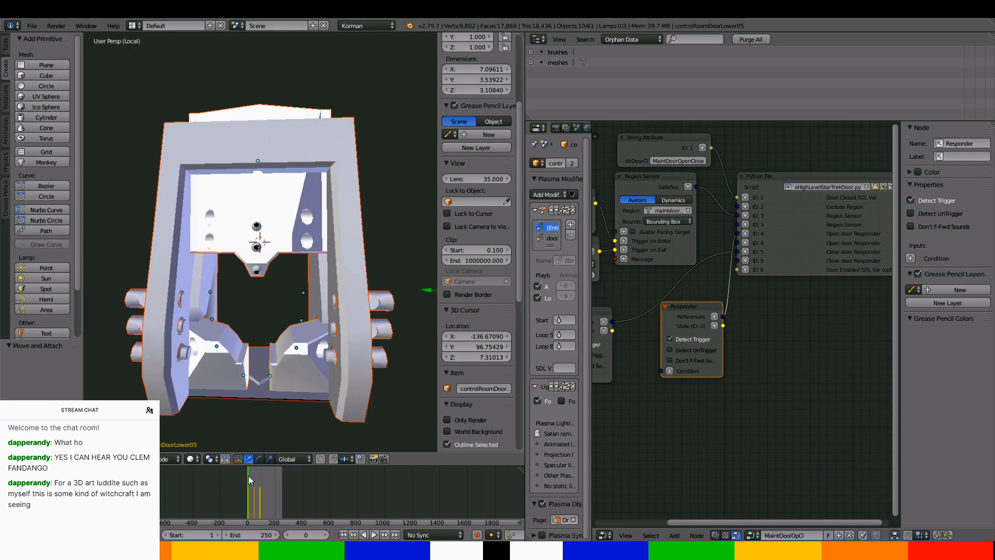
drag(249, 476, 232, 478)
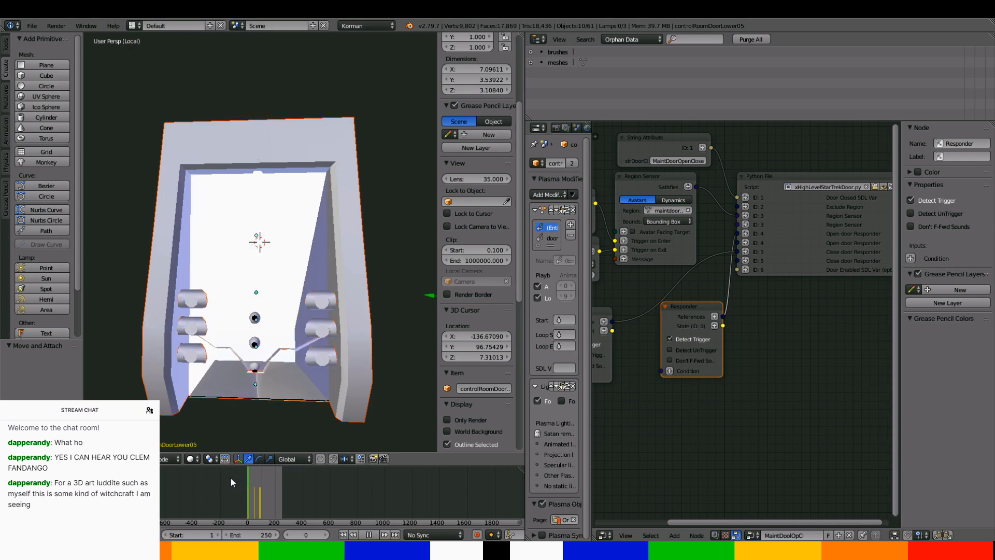
click(191, 459)
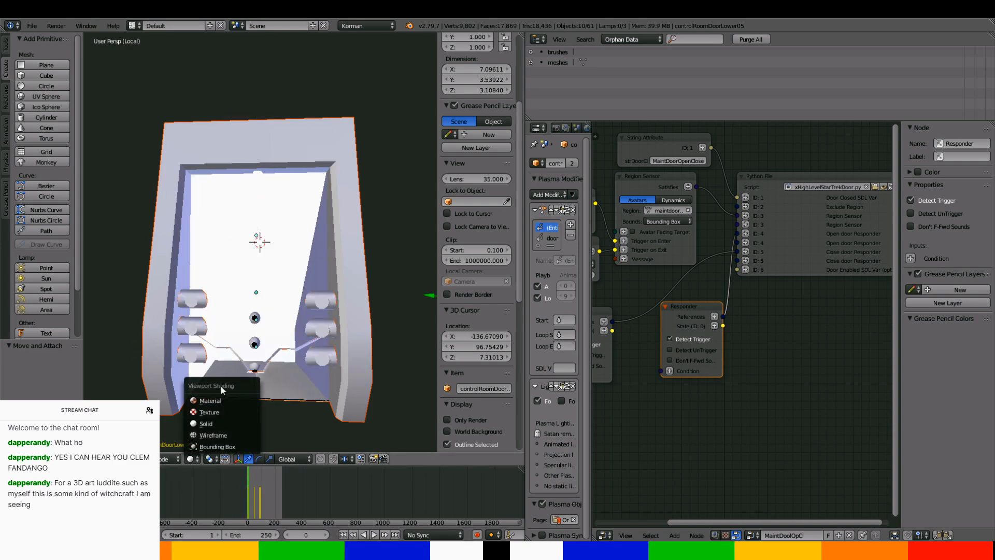
click(210, 400)
mouse_move(356, 313)
middle_down()
mouse_move(244, 310)
mouse_move(335, 294)
mouse_move(356, 258)
mouse_move(355, 198)
mouse_move(366, 287)
mouse_move(296, 344)
mouse_move(282, 342)
mouse_move(378, 312)
mouse_move(350, 306)
middle_up()
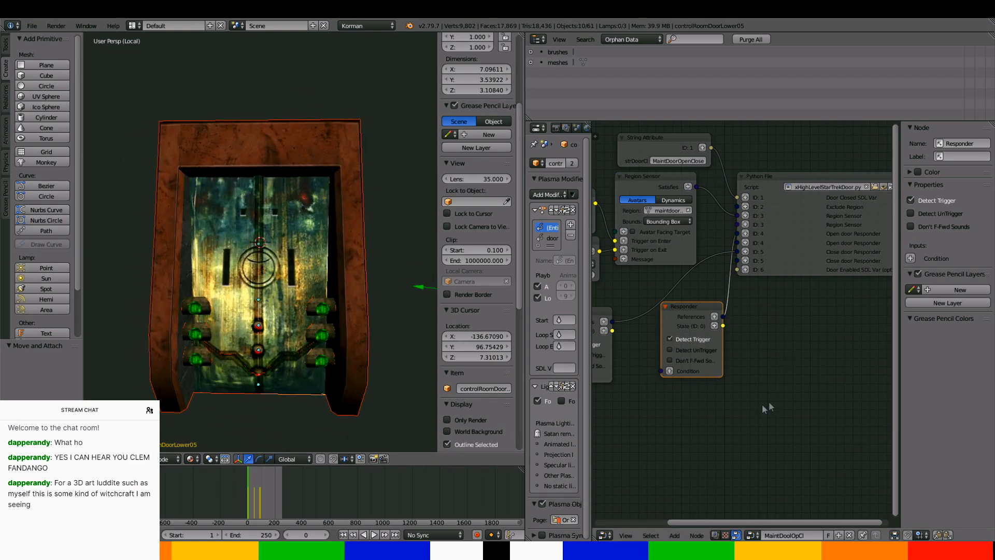
Add a Responder State node to the selected Responder and attach an Animation Command node to its Send Message output
click(717, 327)
click(766, 331)
middle_drag(764, 331, 721, 324)
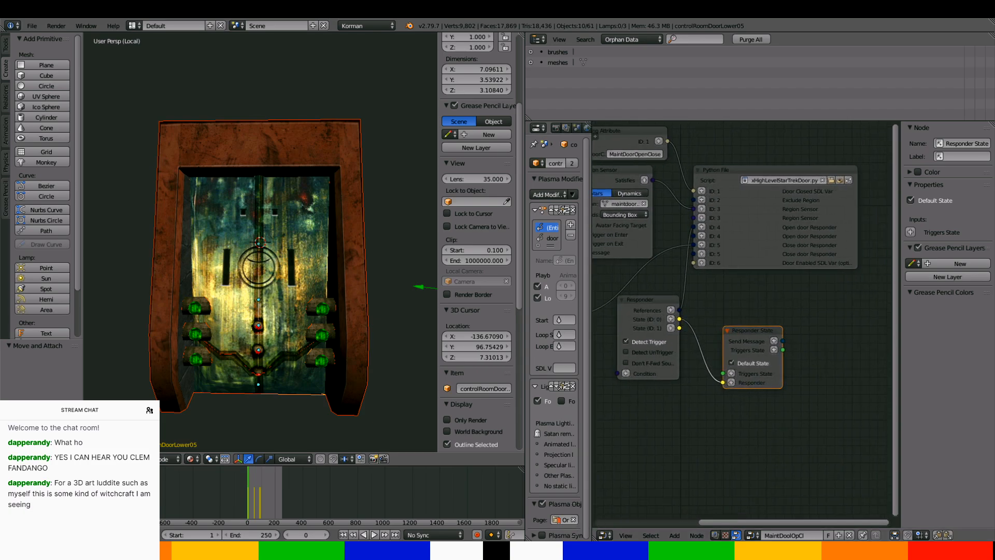
click(774, 341)
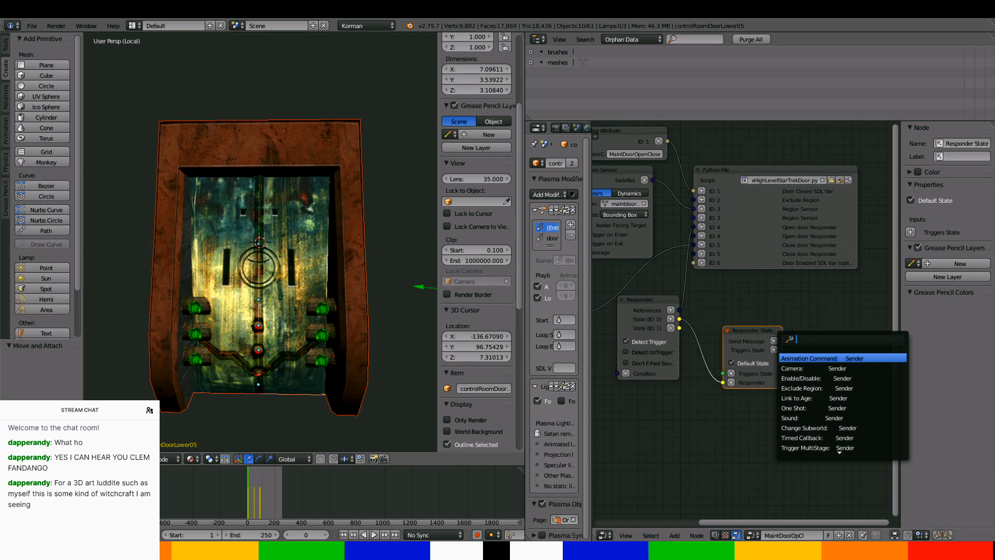
click(829, 358)
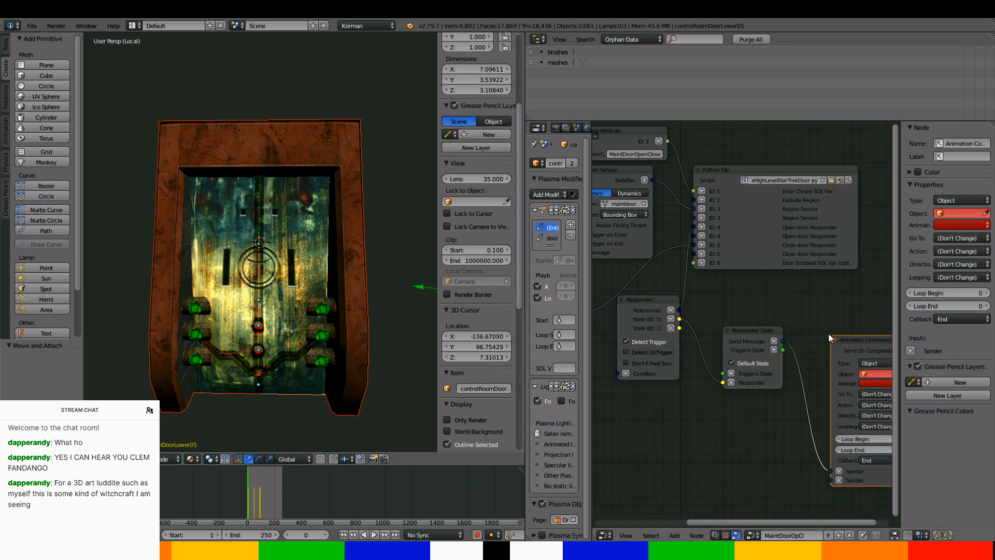
middle_drag(829, 333, 691, 278)
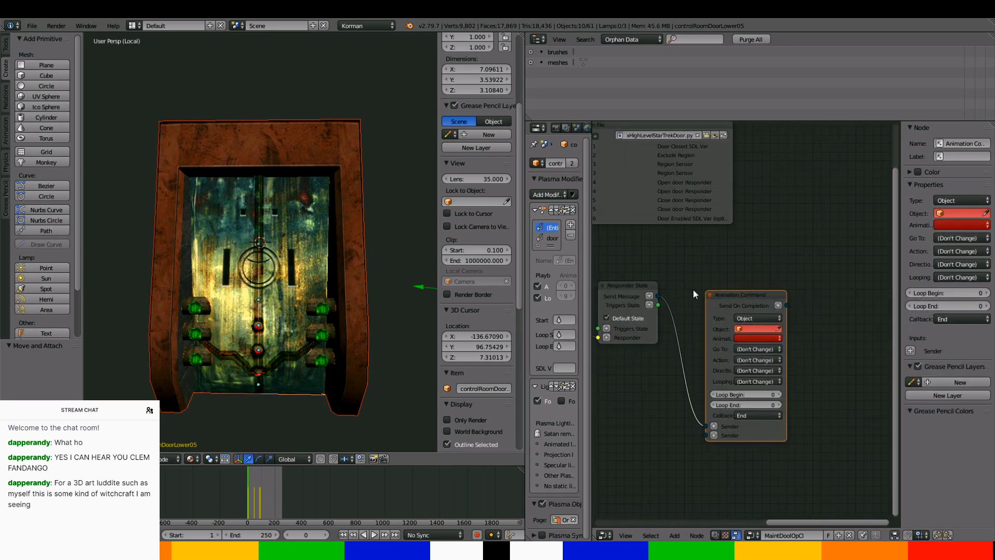
Copy the upper door panel's name, controlRoomDoorUpper03, into the Animation Command node's Object field and widen the node
right_click(295, 198)
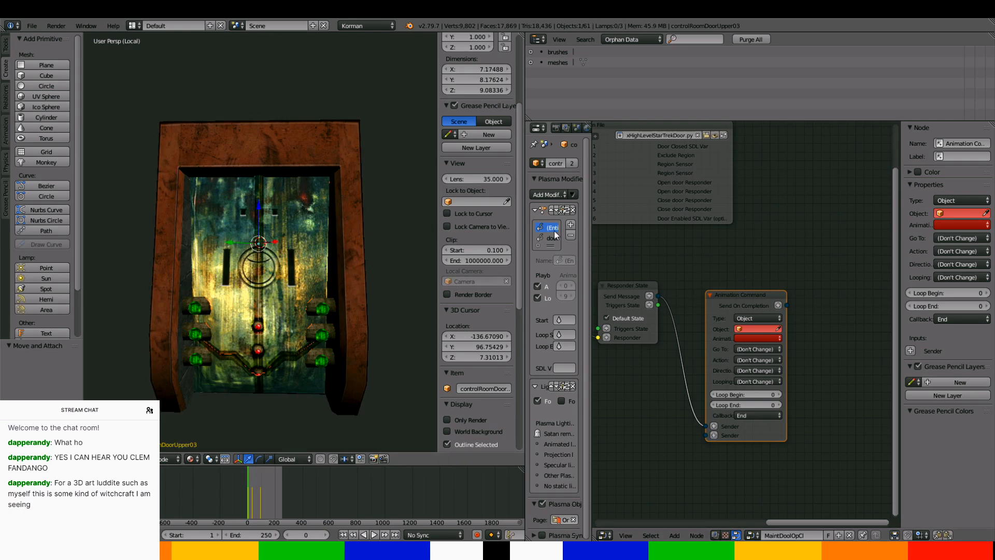
drag(593, 255, 686, 265)
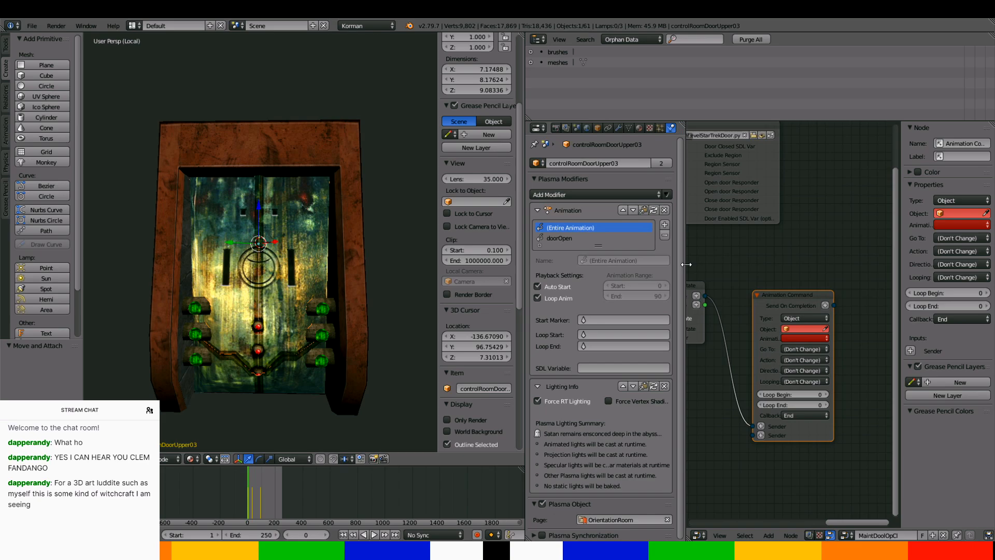
click(620, 164)
key(ctrl+c)
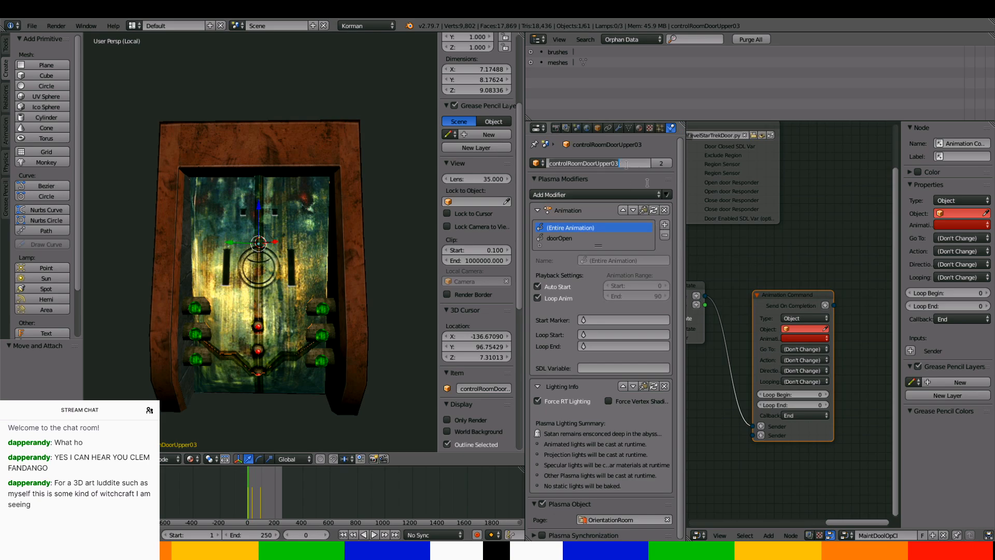
click(814, 330)
click(814, 330)
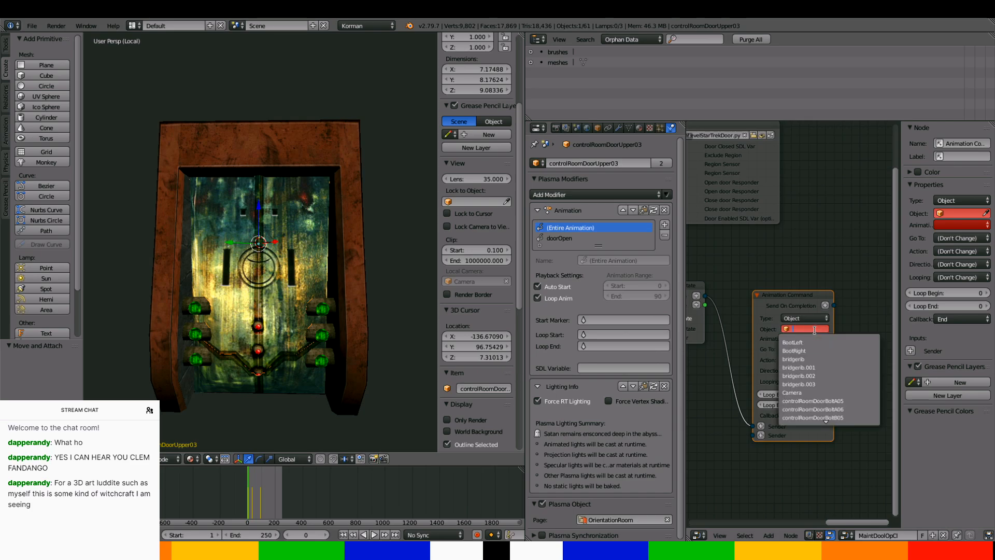
key(ctrl+v)
key(Return)
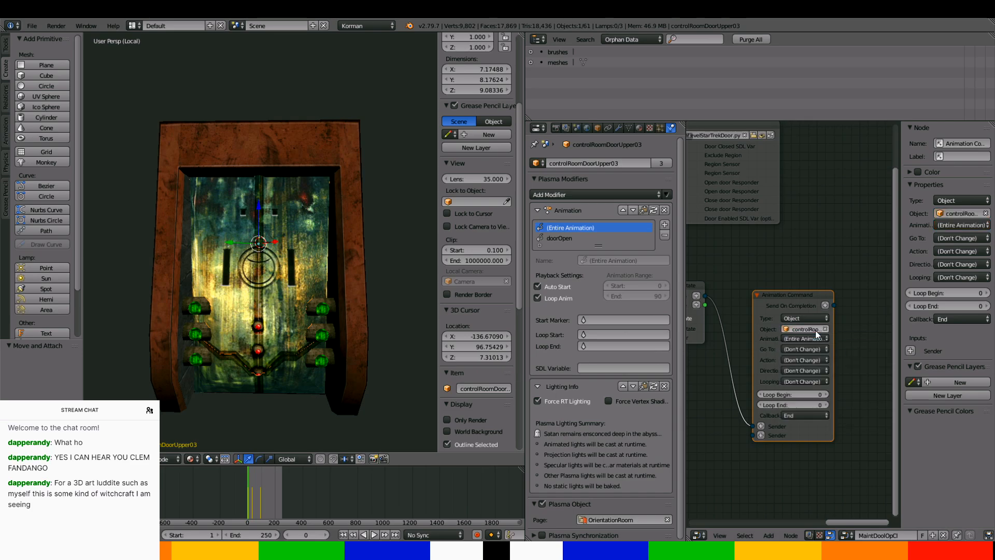
drag(832, 366, 893, 366)
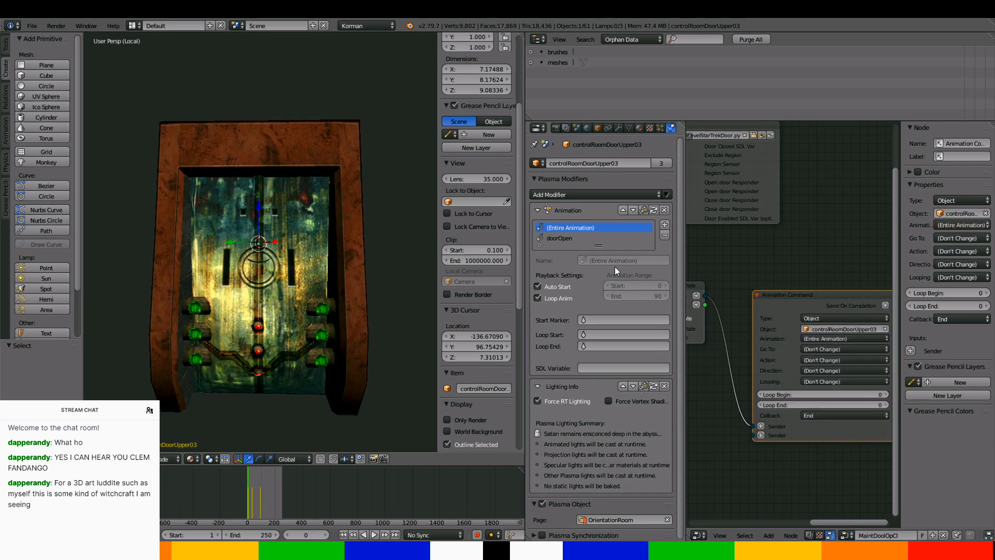
Disable Auto Start and Loop Anim for the (Entire Animation) entry of controlRoomDoorUpper03, and give the node editor more width
click(617, 238)
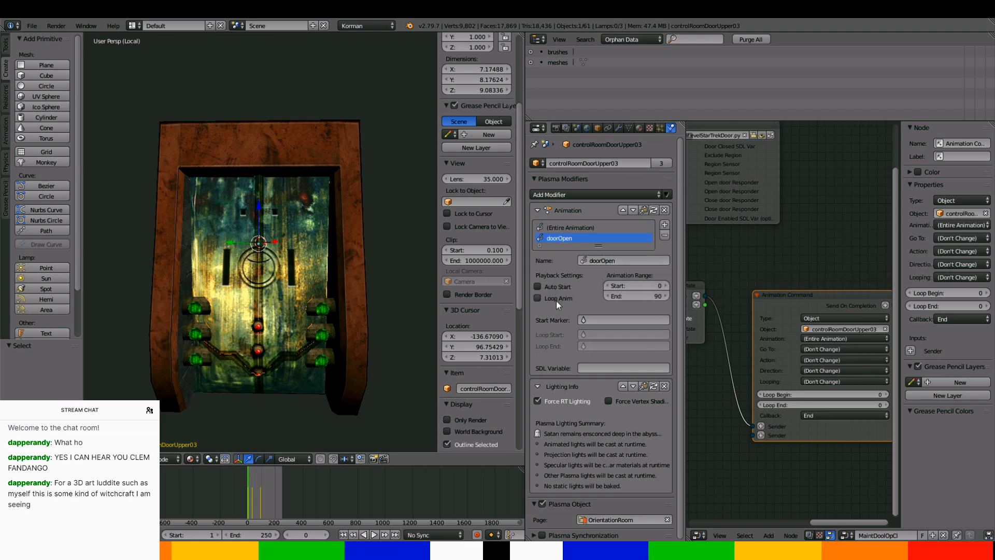
click(565, 227)
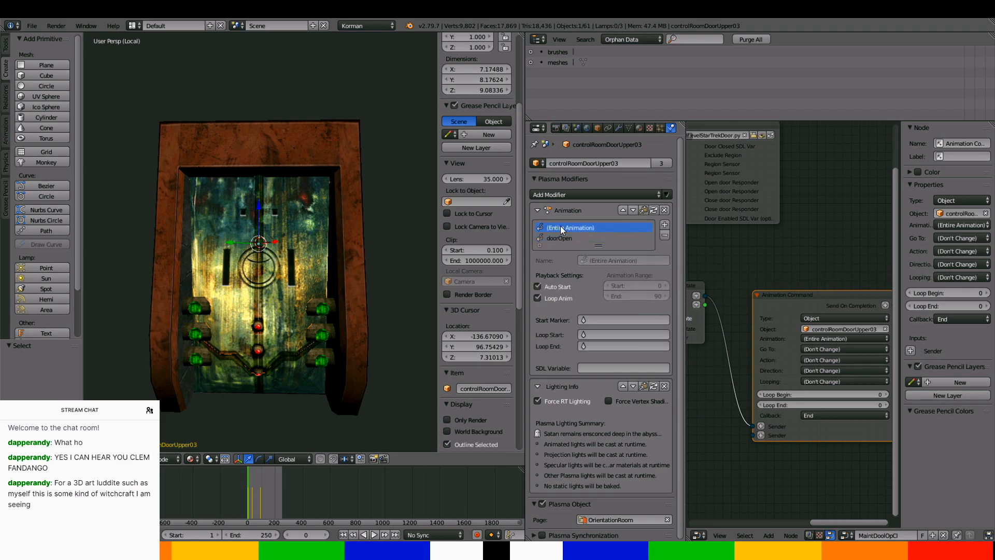
click(537, 287)
click(536, 298)
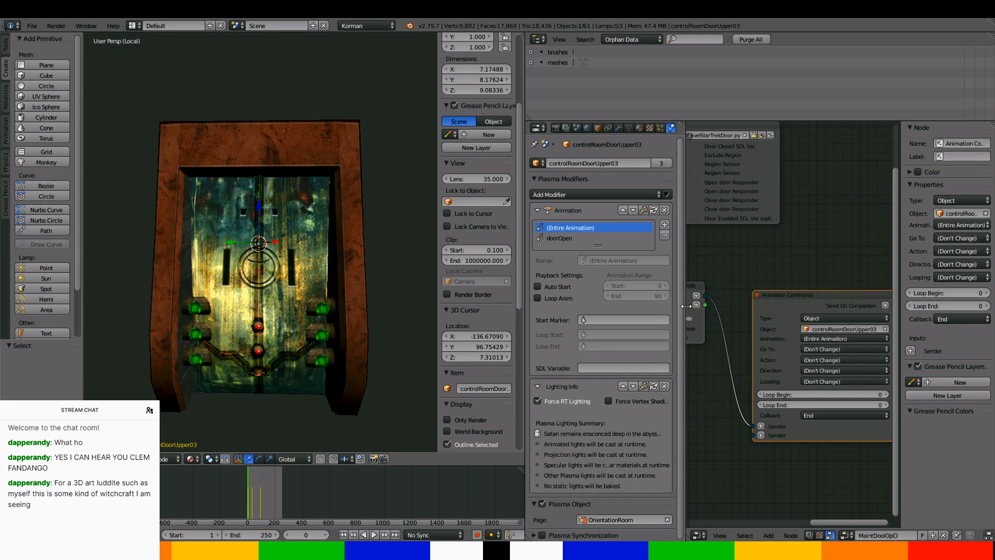
drag(686, 283, 635, 278)
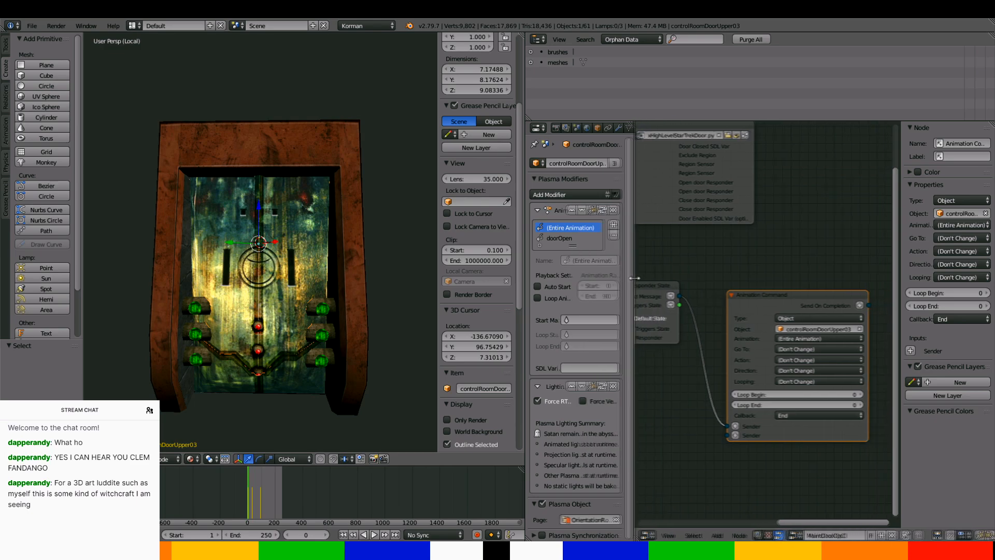
Set the Animation Command's animation to doorOpen and its Go To option to Beginning
scroll(873, 354, up, 3)
middle_drag(833, 336, 786, 289)
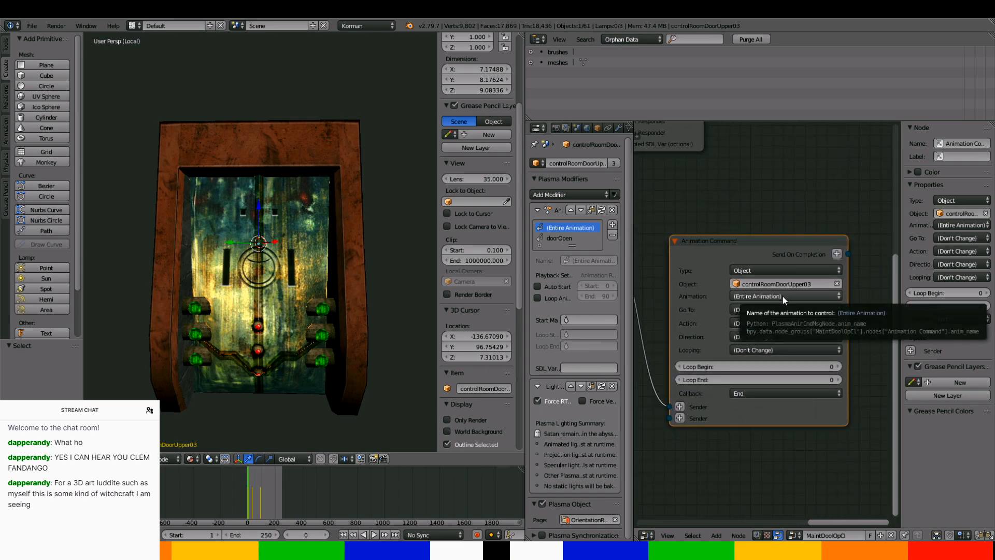
click(782, 294)
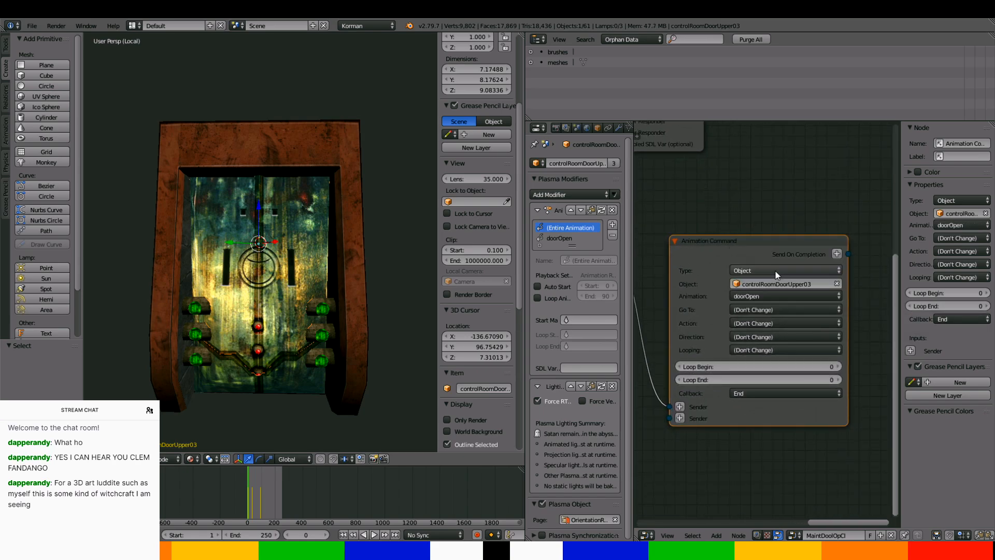
click(775, 272)
click(773, 309)
click(769, 297)
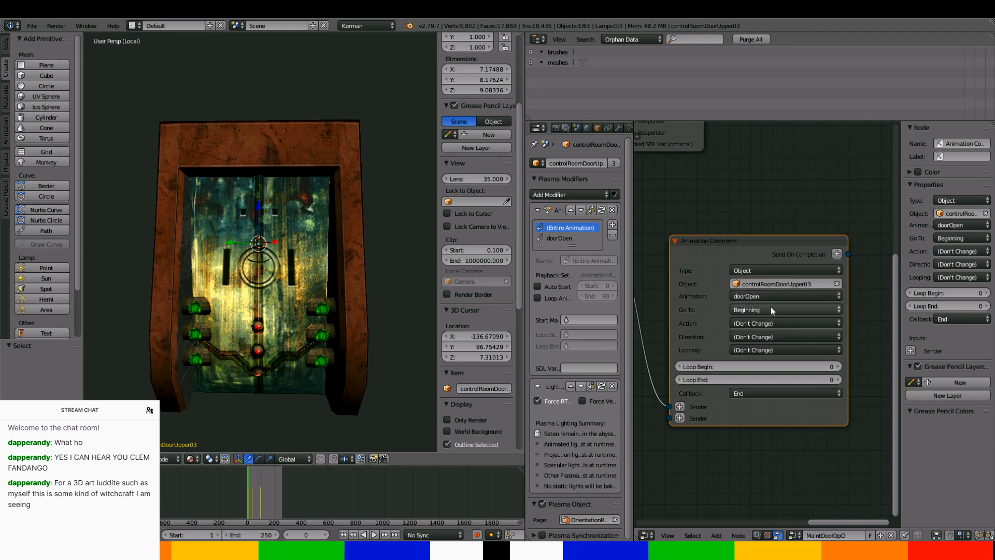
Set the doorOpen command's action to Play, direction to Forward and looping to No
click(772, 322)
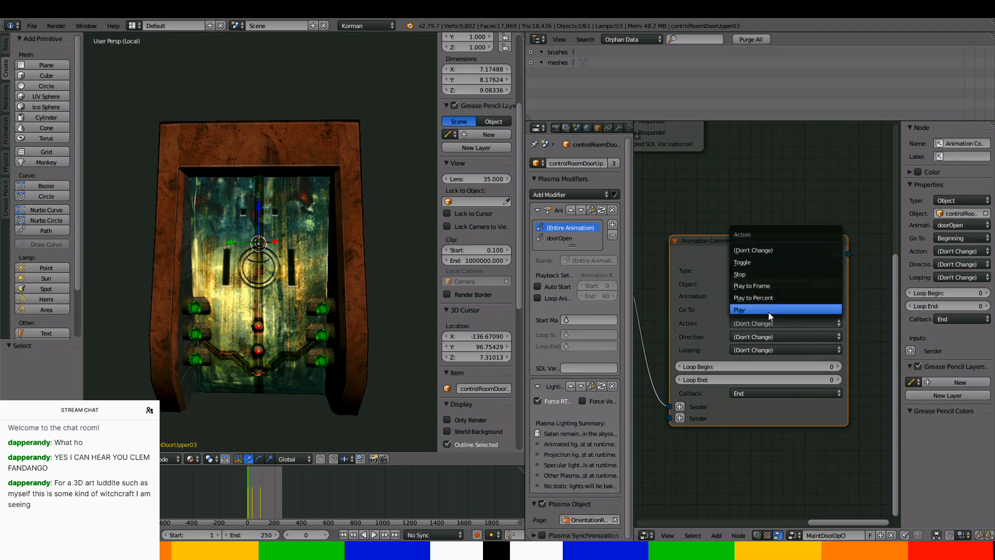
click(768, 311)
click(770, 335)
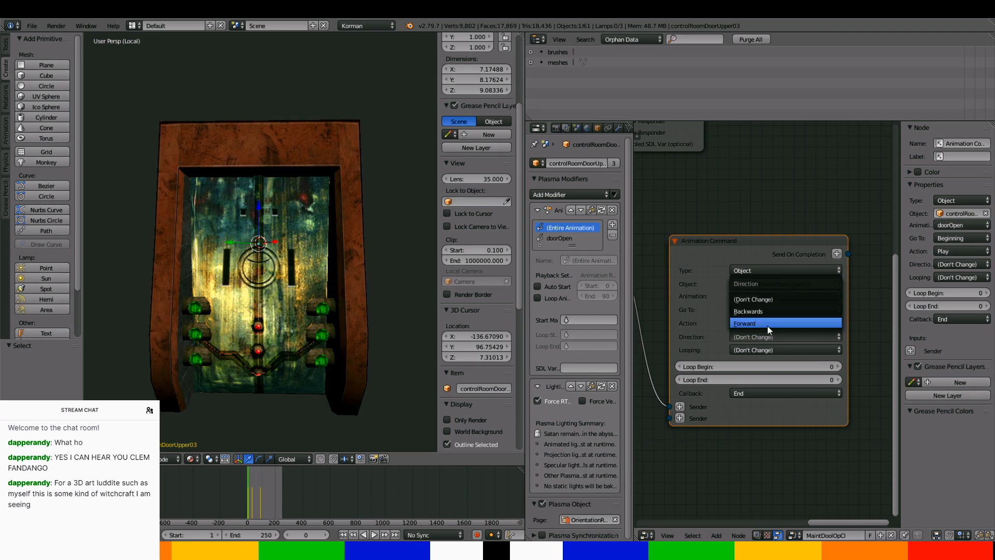
click(767, 324)
click(772, 335)
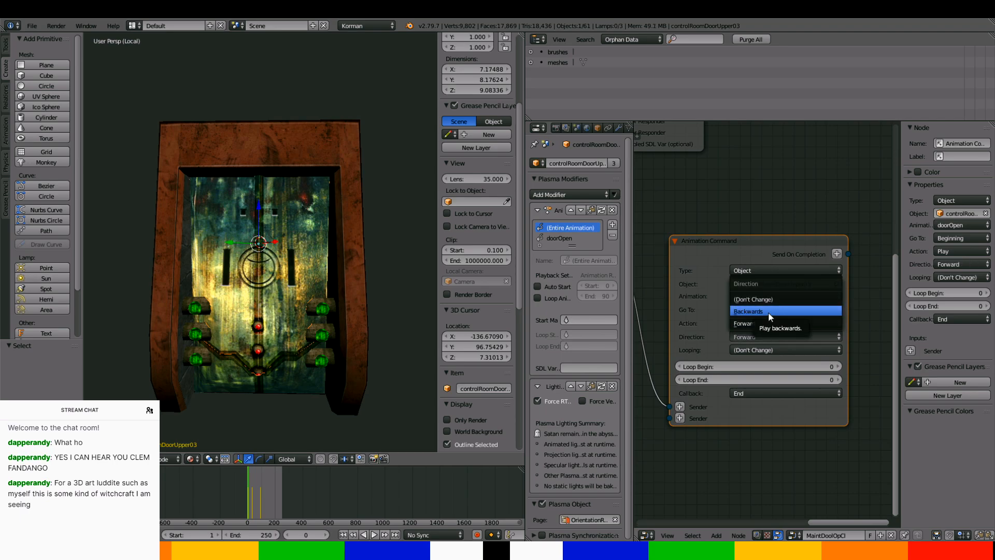
click(765, 323)
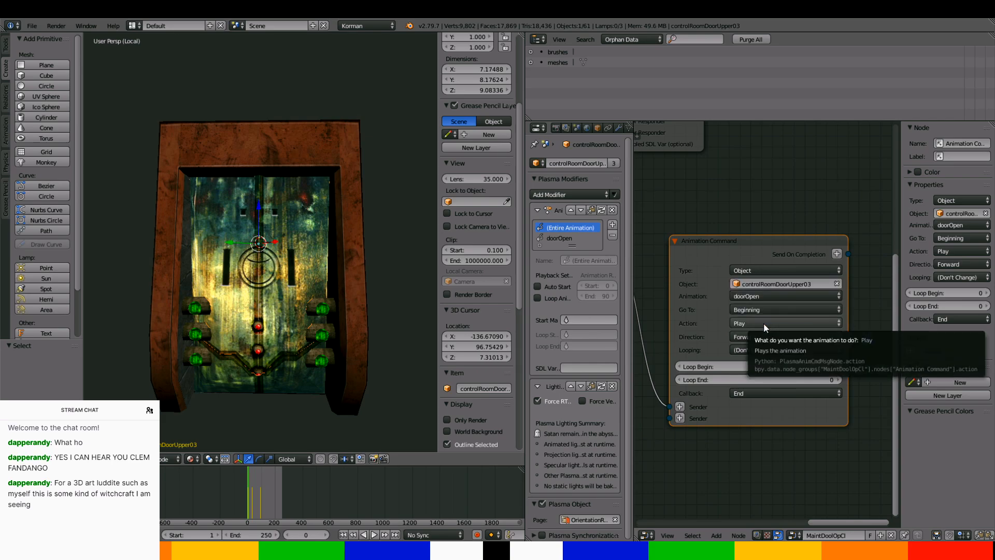
click(756, 350)
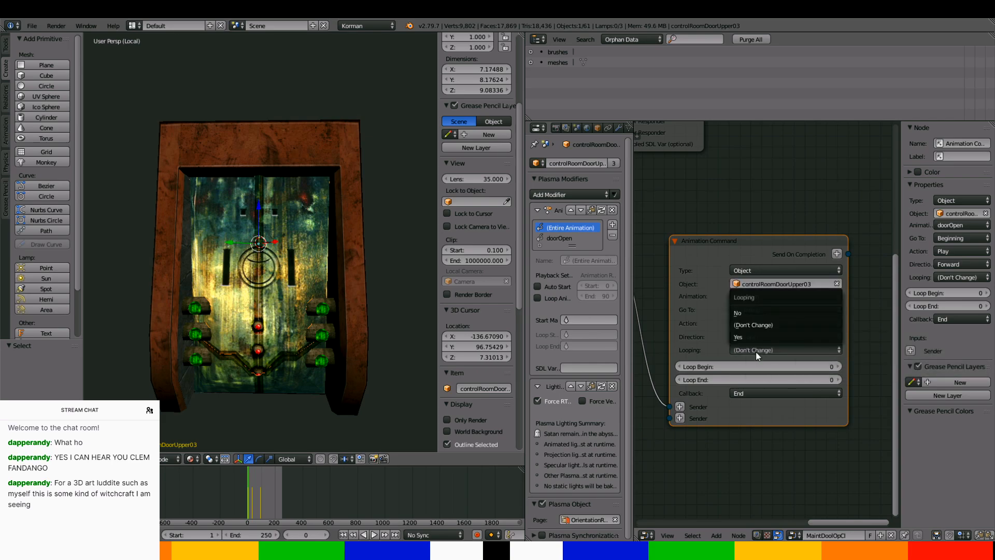
click(752, 314)
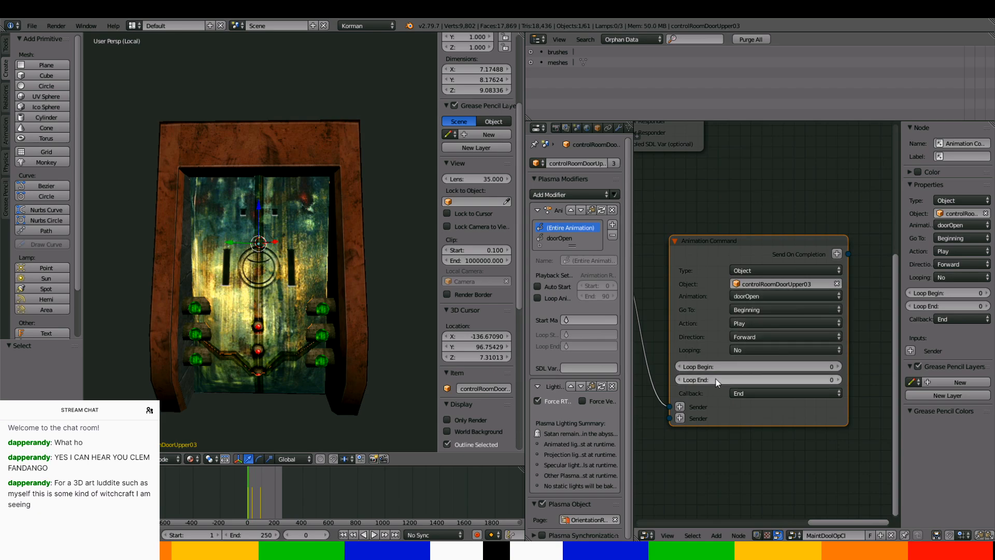
Add a Responder State node beneath the other Responder and attach an Animation Command node to its Send Message output
scroll(713, 376, down, 6)
middle_drag(687, 326, 852, 339)
scroll(851, 338, up, 2)
middle_drag(751, 311, 816, 346)
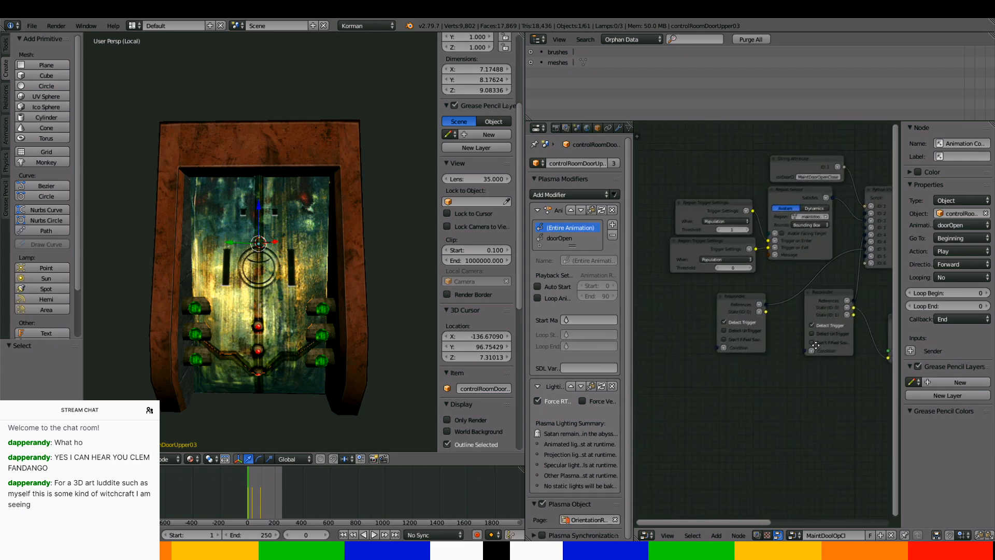
scroll(779, 319, up, 4)
drag(745, 288, 717, 281)
click(727, 302)
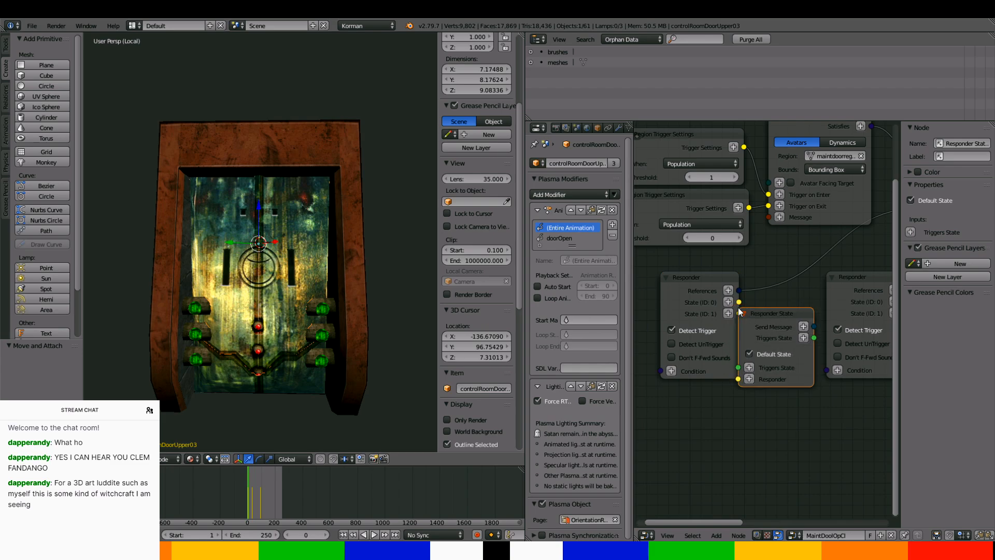
click(726, 405)
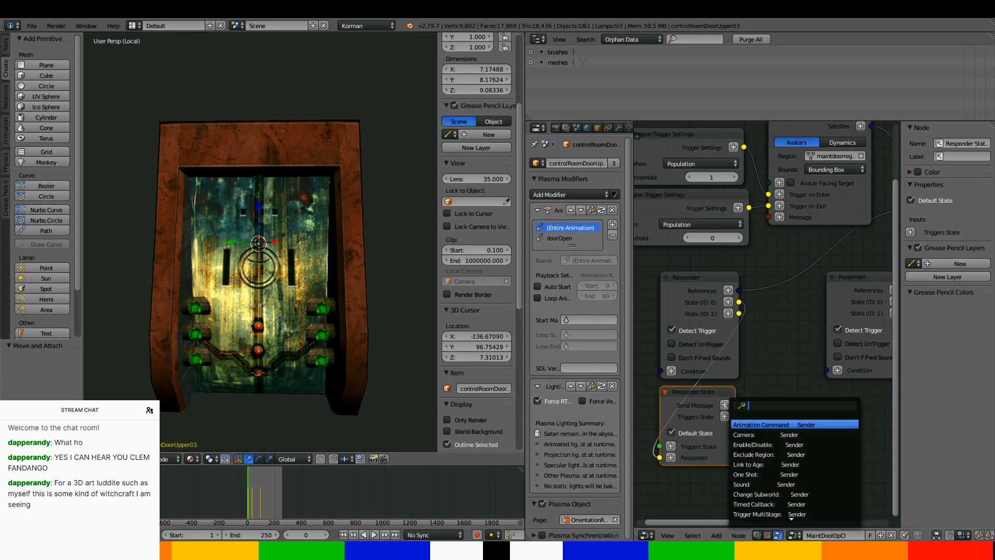
click(758, 426)
click(753, 409)
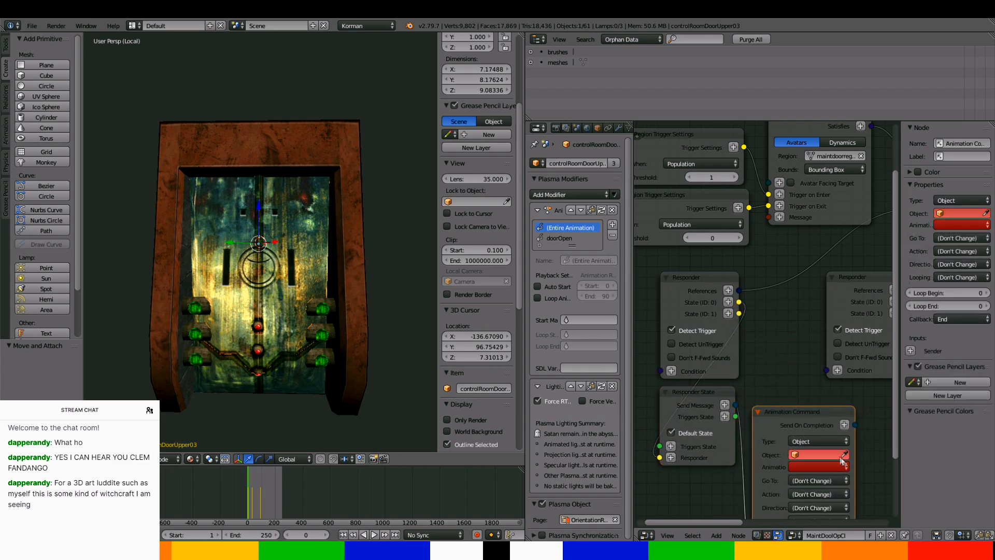
Assign controlRoomDoorUpper03 to the new Animation Command, with doorOpen as its animation and Go To set to Ending
click(831, 454)
key(Return)
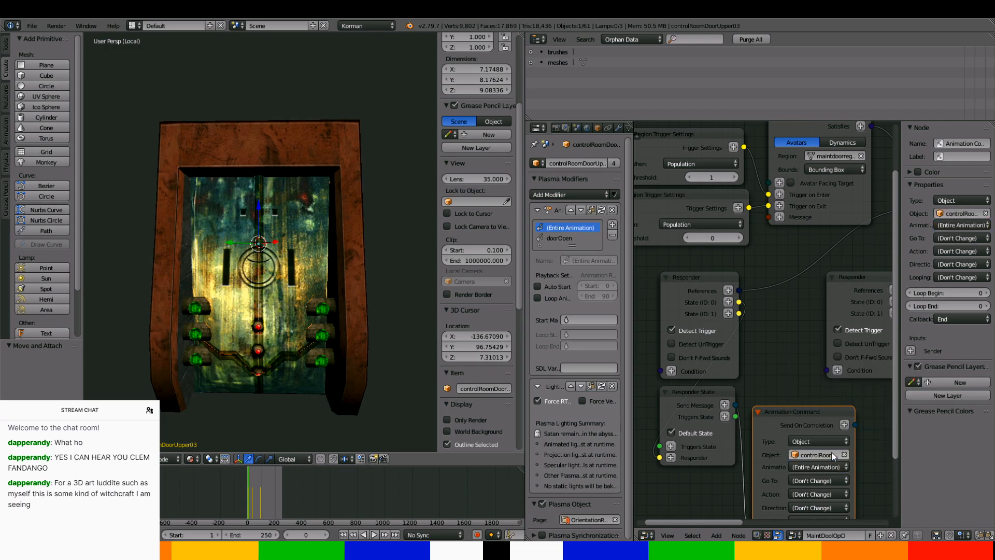
middle_drag(832, 453, 781, 343)
click(775, 352)
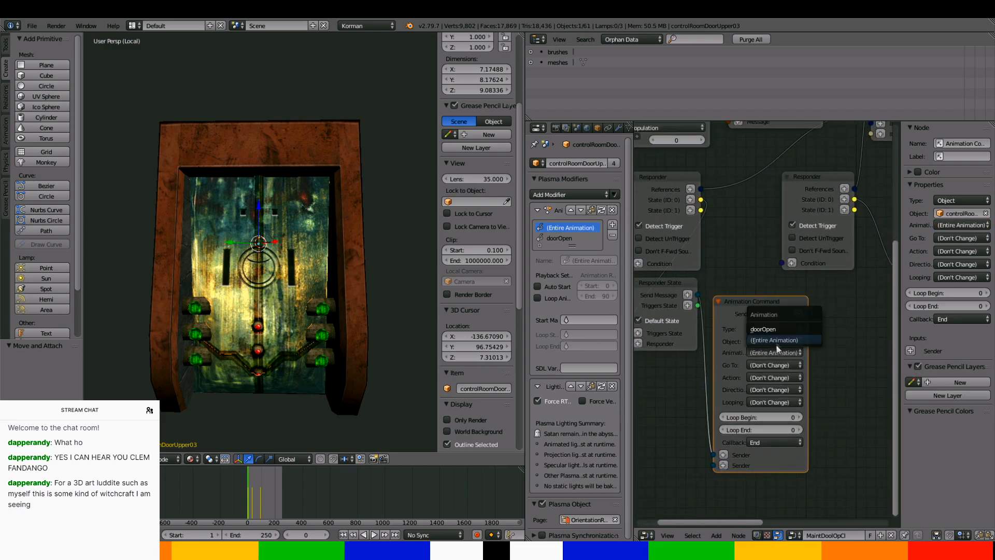
click(773, 327)
click(769, 365)
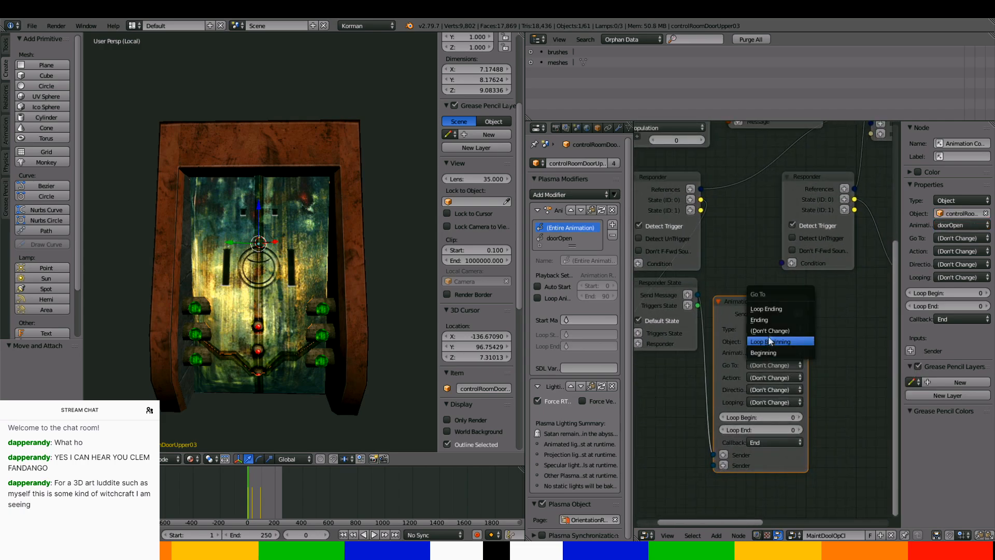
click(767, 319)
Set the closing controlRoomDoorUpper03 command's action to Play, direction to Backwards and looping to No
click(769, 376)
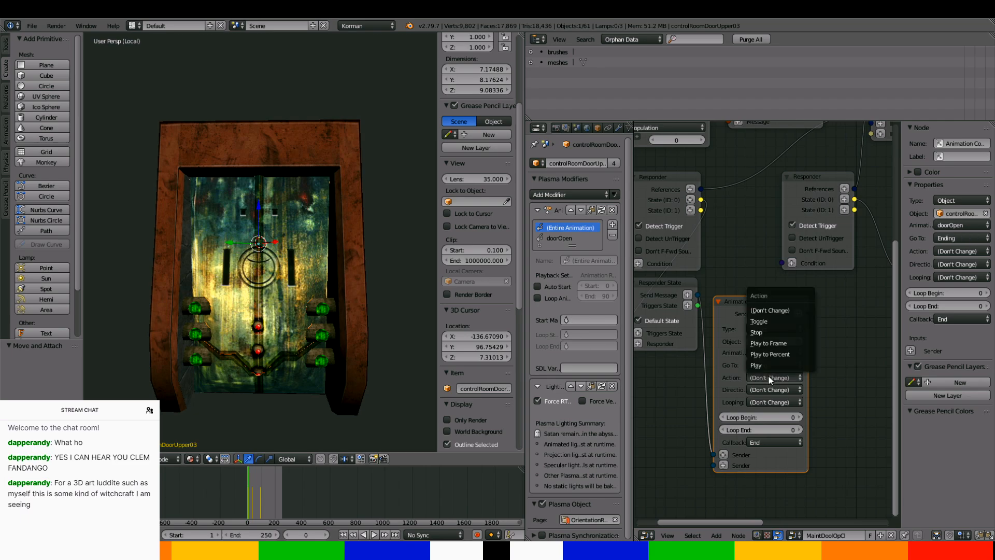
click(773, 364)
click(772, 390)
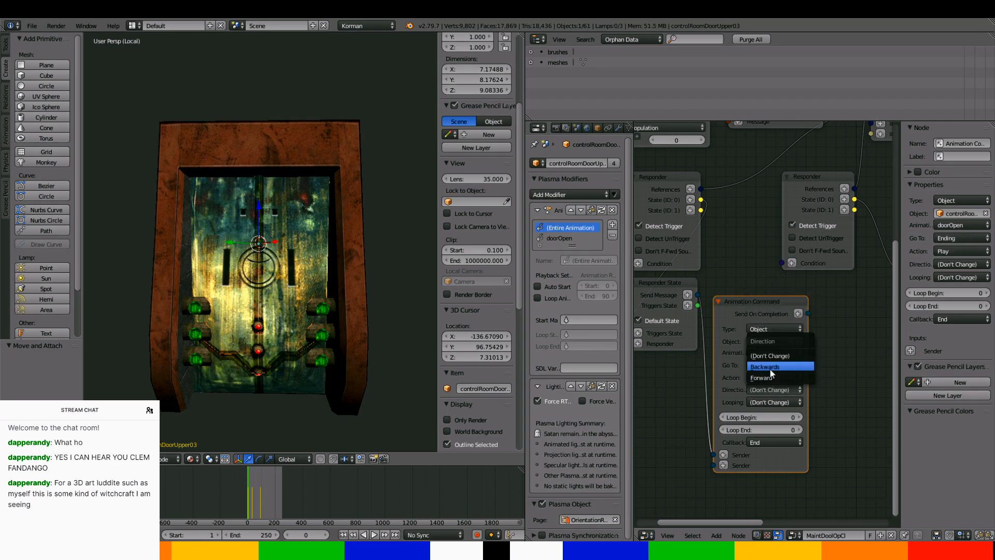
click(770, 368)
click(771, 403)
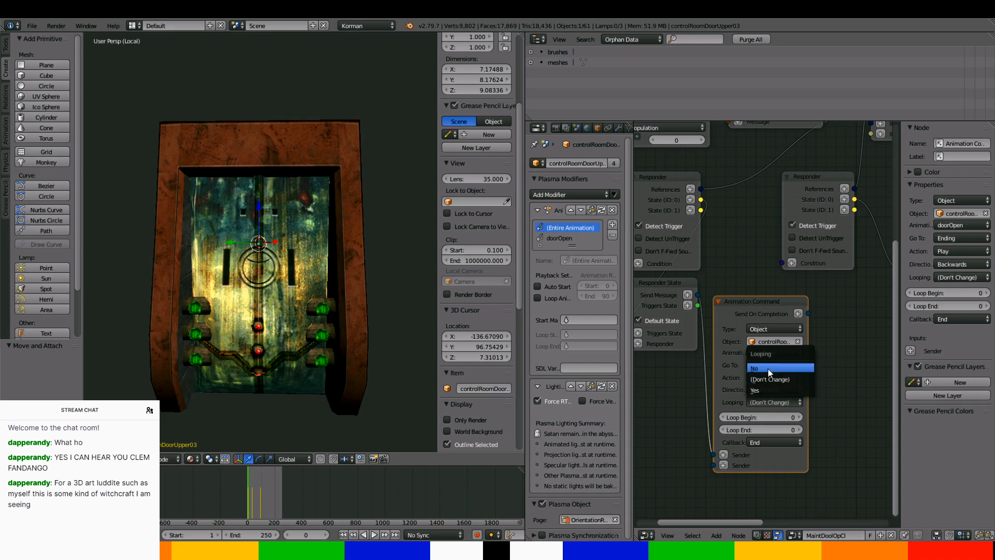
click(767, 368)
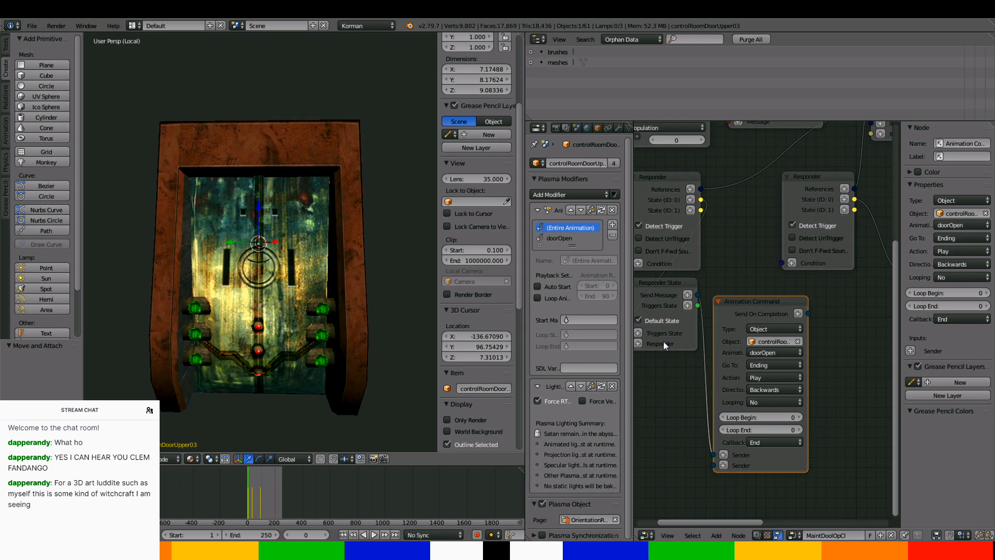
Disable Auto Start and Loop Anim for the (Entire Animation) entry of controlRoomDoorLower06, and copy the object's name
right_click(245, 387)
middle_drag(246, 388, 400, 330)
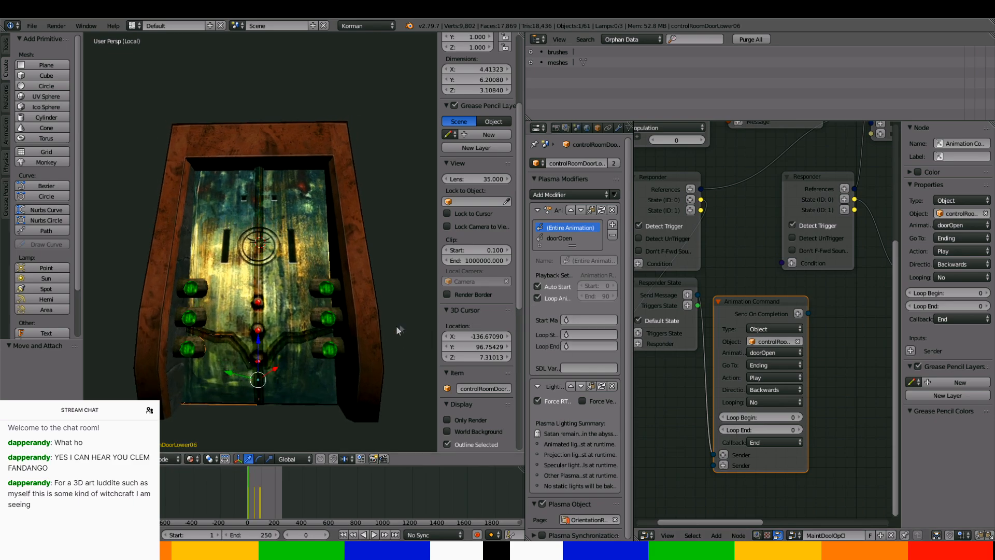
click(538, 286)
click(537, 298)
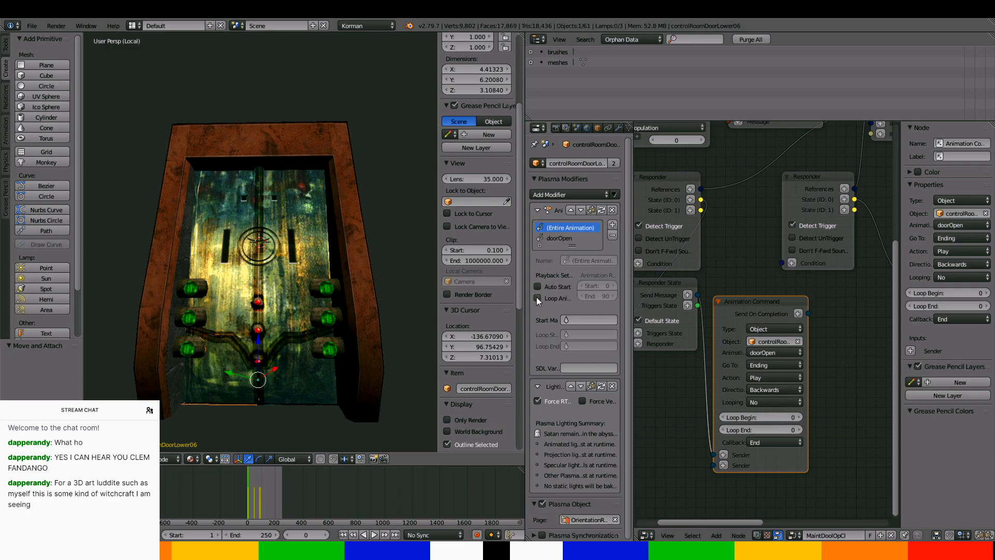
click(578, 163)
key(ctrl+c)
click(679, 323)
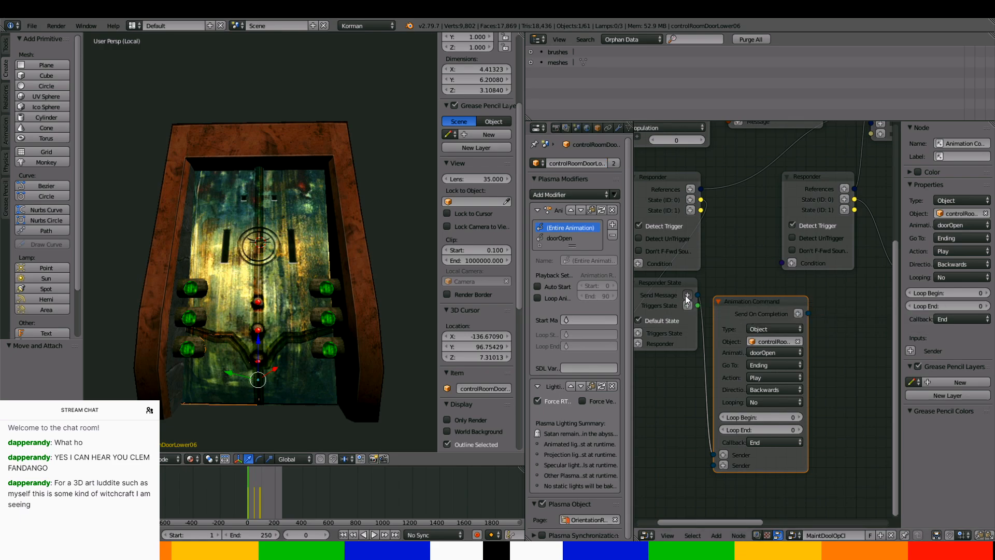
Attach another Animation Command to the closing Responder State's Send Message output and set its object to controlRoomDoorLower06
click(688, 299)
click(705, 315)
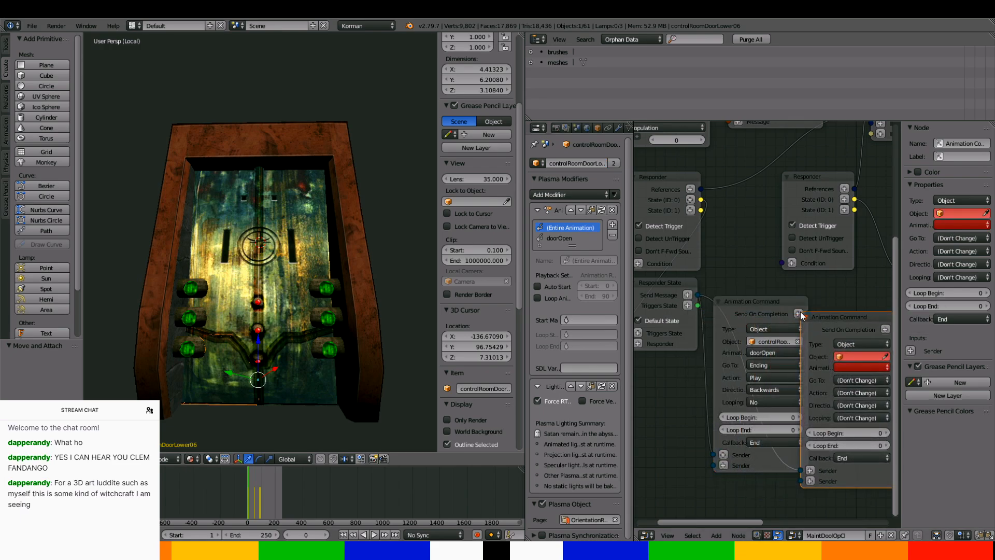
click(620, 362)
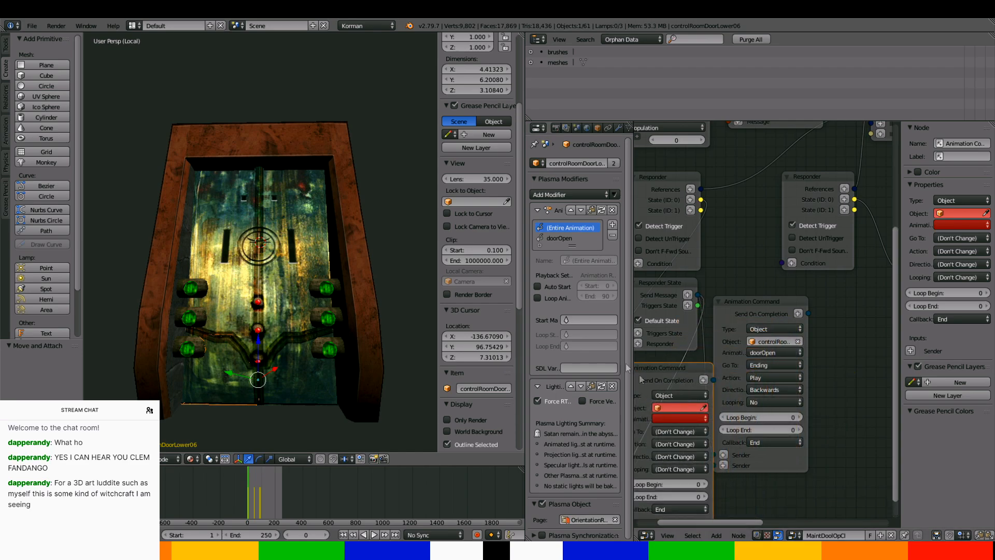
middle_drag(668, 384, 732, 317)
click(733, 340)
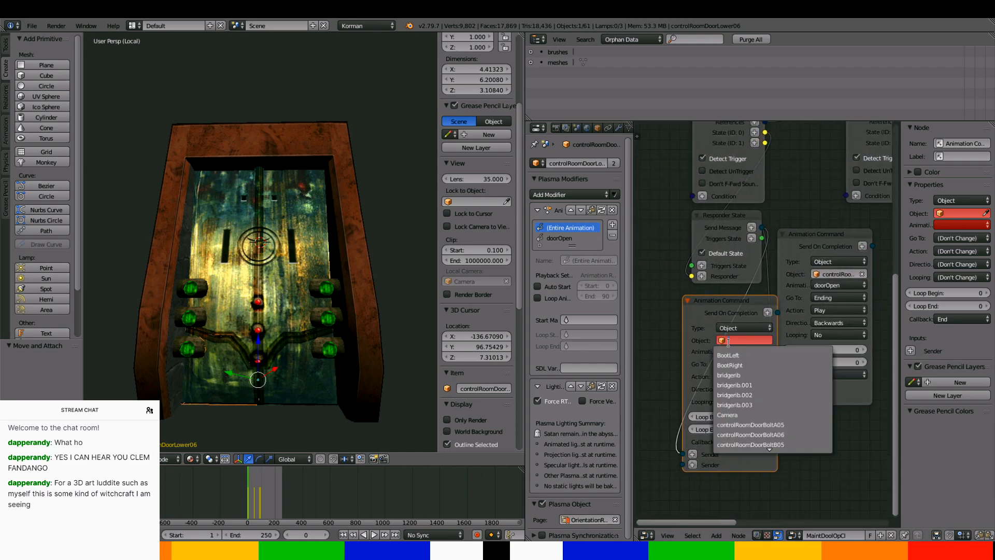
key(ctrl+v)
key(Return)
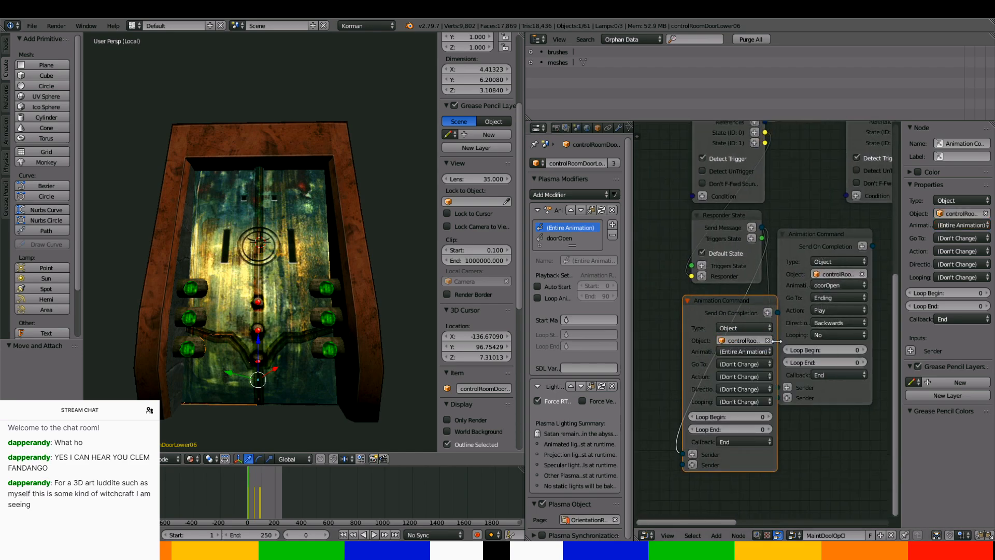
Widen the two closing Animation Command nodes enough to show their full object names
drag(777, 341, 961, 327)
middle_drag(788, 266, 741, 266)
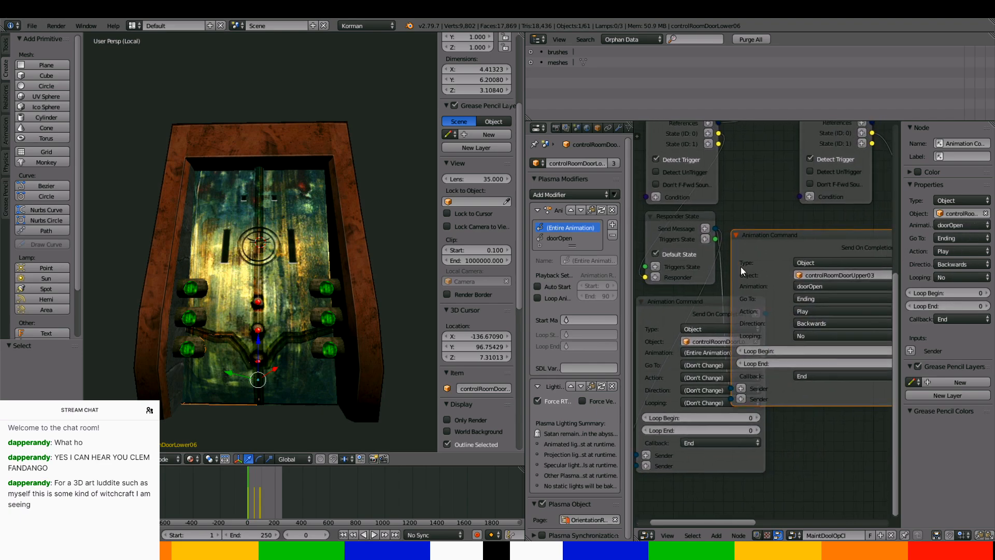
drag(766, 419, 803, 419)
Set the closing controlRoomDoorLower06 command's animation to doorOpen and its Go To option to Ending
click(723, 352)
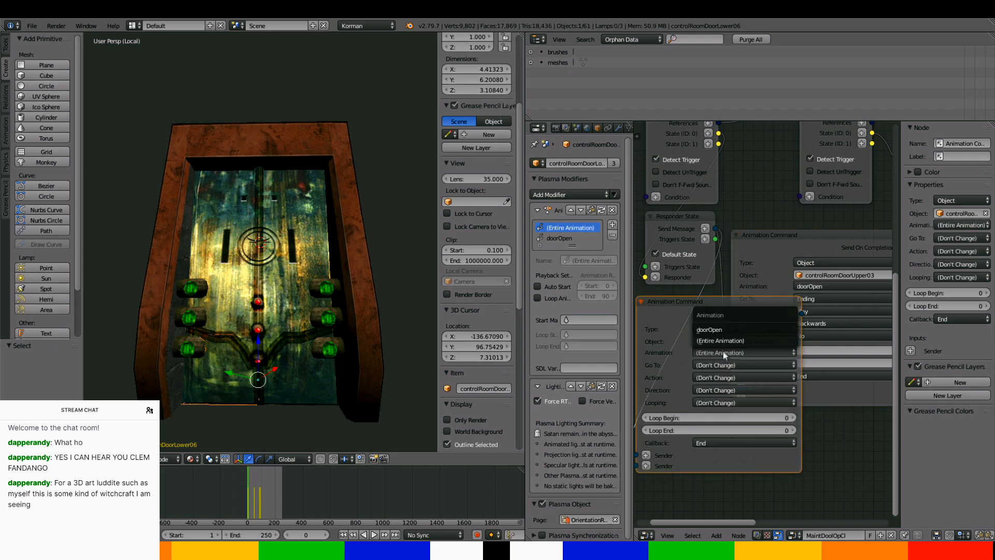
click(723, 340)
click(722, 365)
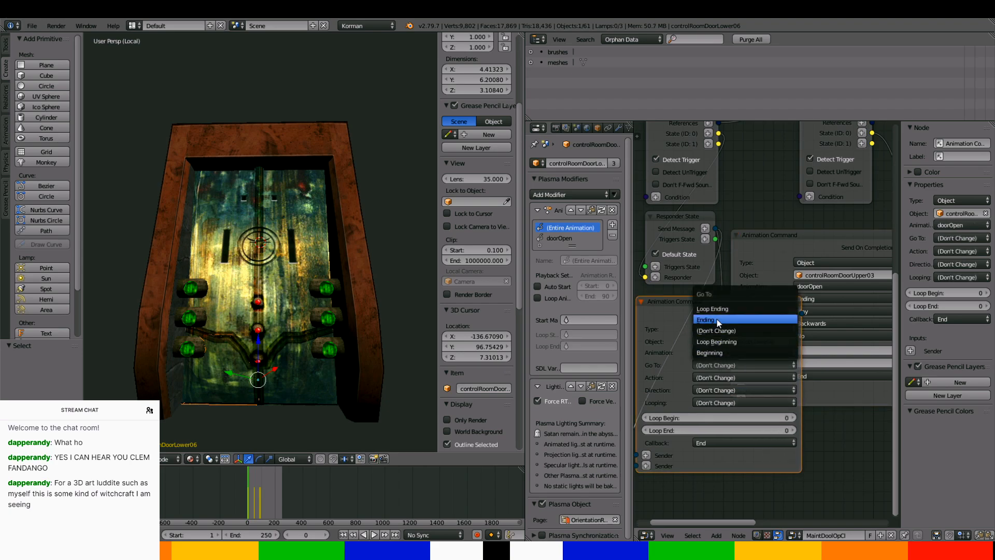
click(720, 322)
Set the closing controlRoomDoorLower06 command's action to Play, direction to Backwards and looping to No
click(719, 382)
click(717, 365)
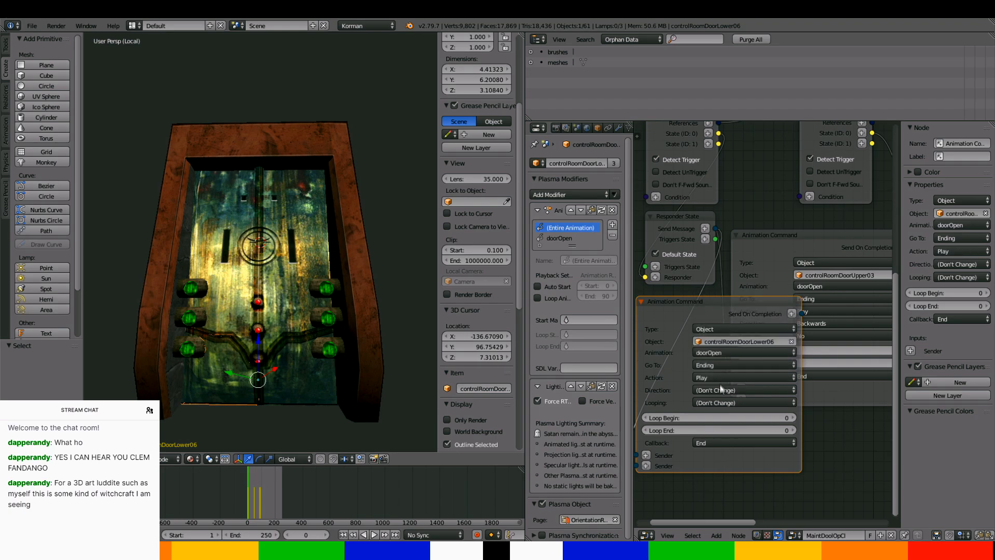
click(721, 390)
click(717, 366)
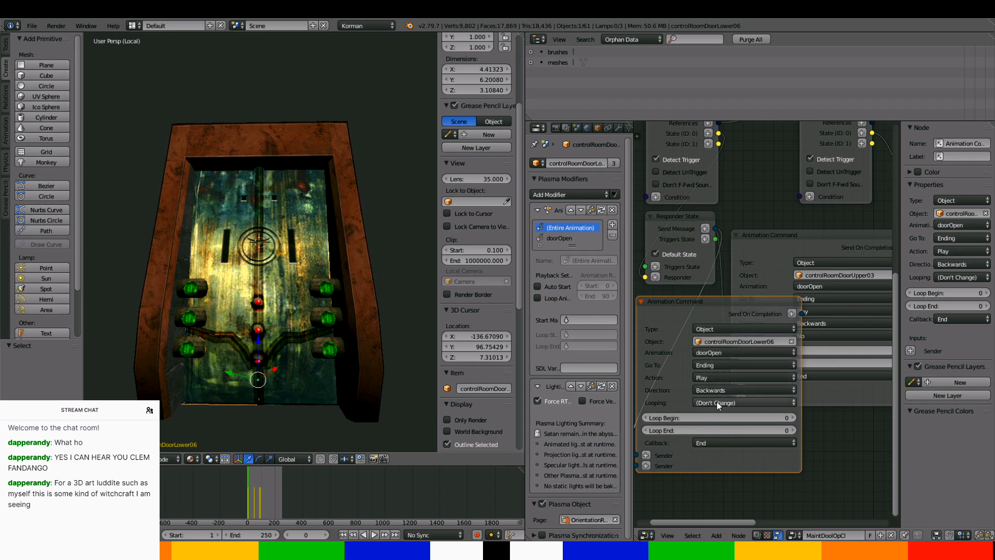
click(717, 403)
click(711, 366)
Attach a second Animation Command to the opening Responder State's Send Message output and set its object to controlRoomDoorLower06
middle_drag(813, 397, 809, 467)
click(727, 253)
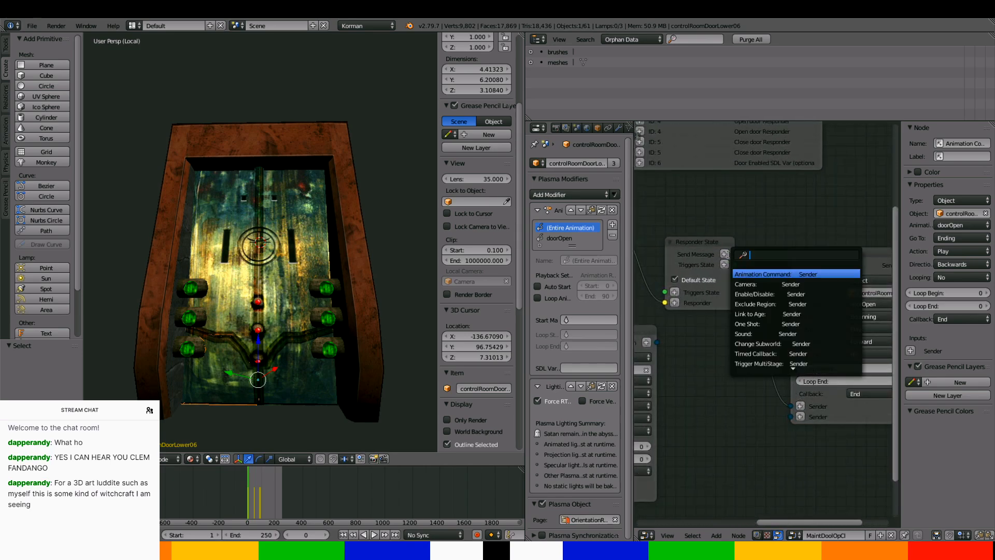
click(747, 272)
click(744, 357)
click(801, 402)
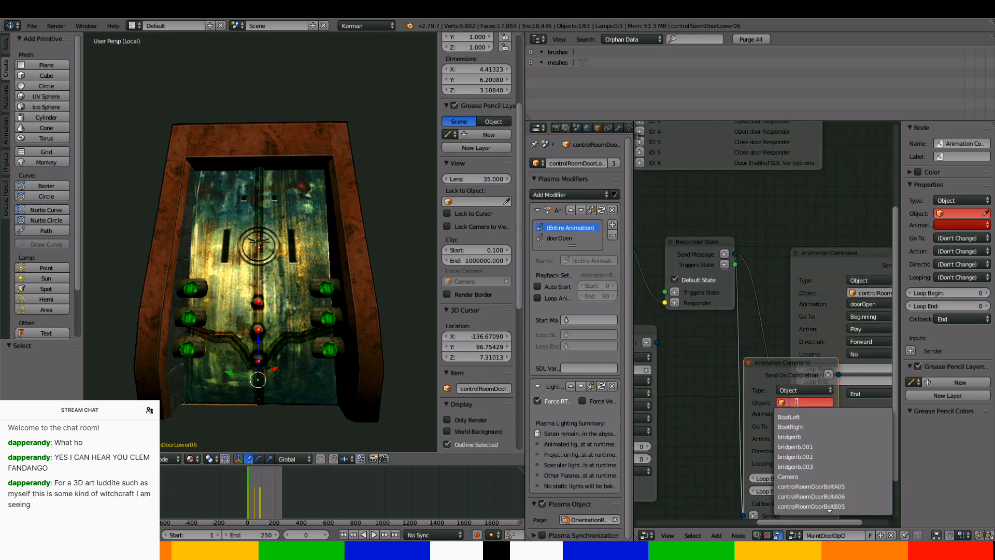
click(786, 403)
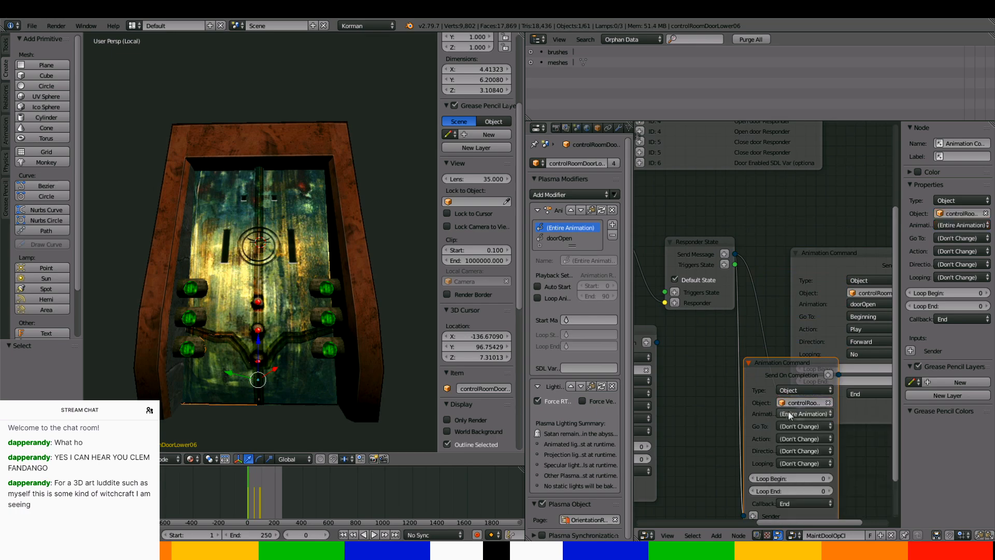
Set the opening controlRoomDoorLower06 command's animation to doorOpen and its Go To option to Beginning
click(792, 413)
click(798, 390)
click(800, 425)
click(798, 412)
Set the opening controlRoomDoorLower06 command's action to Play, direction to Forward and looping to No
click(802, 439)
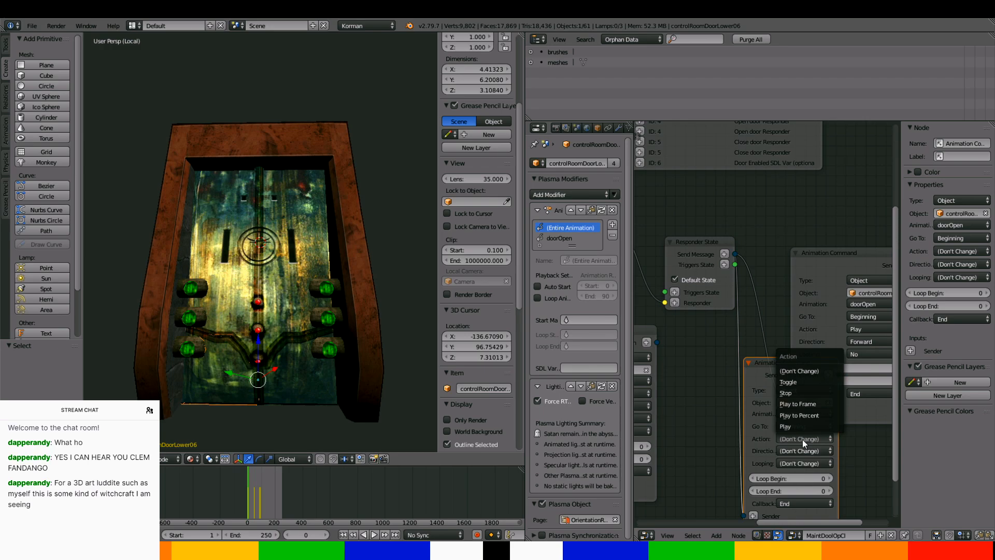
click(802, 426)
click(804, 449)
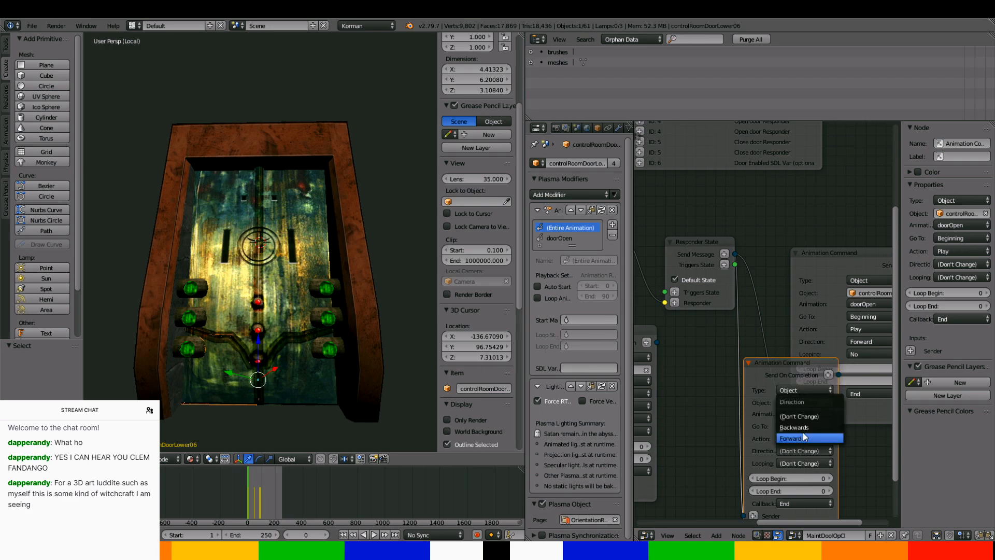
click(803, 439)
click(804, 462)
click(803, 428)
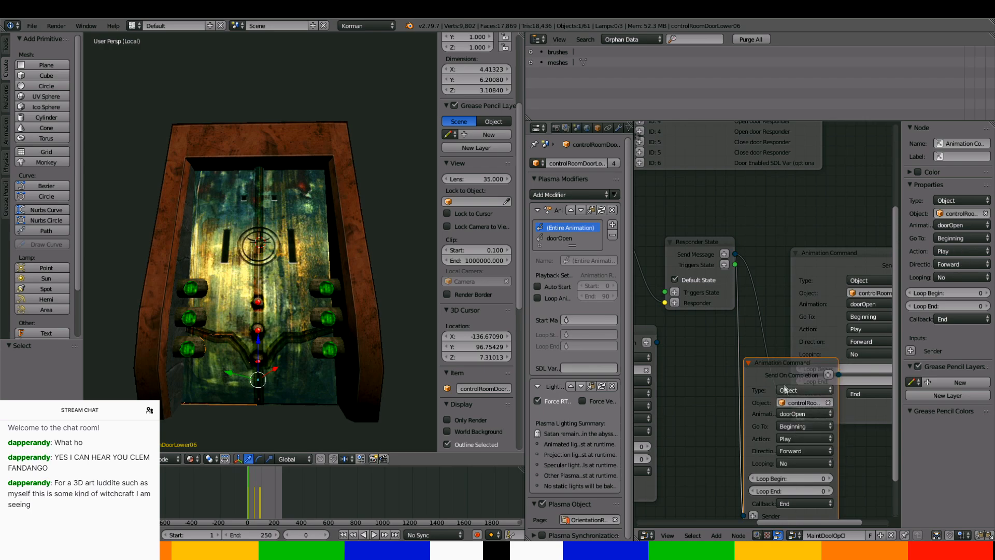
Disable Auto Start and Loop Anim for the (Entire Animation) entry of controlRoomDoorLower05, and copy the object's name
scroll(785, 388, down, 3)
right_click(307, 384)
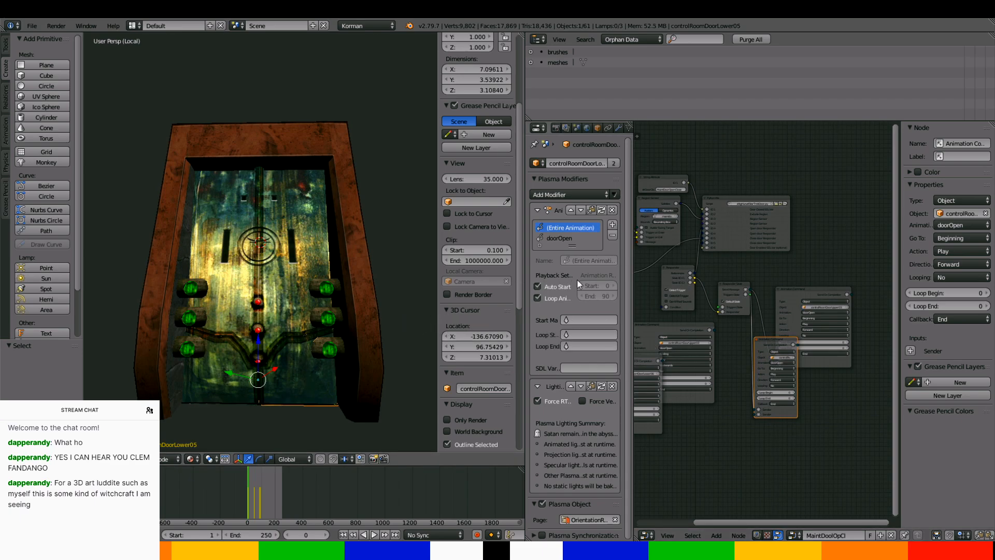
click(538, 286)
click(538, 298)
click(568, 163)
key(ctrl+c)
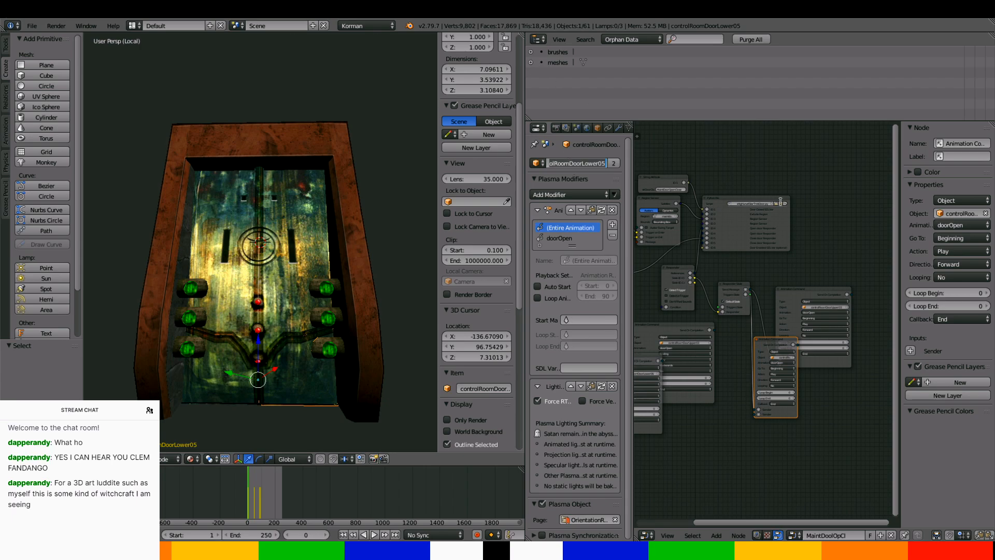
key(Return)
Attach a third Animation Command to the opening Responder State's Send Message output and set its object to controlRoomDoorLower05
scroll(773, 307, up, 2)
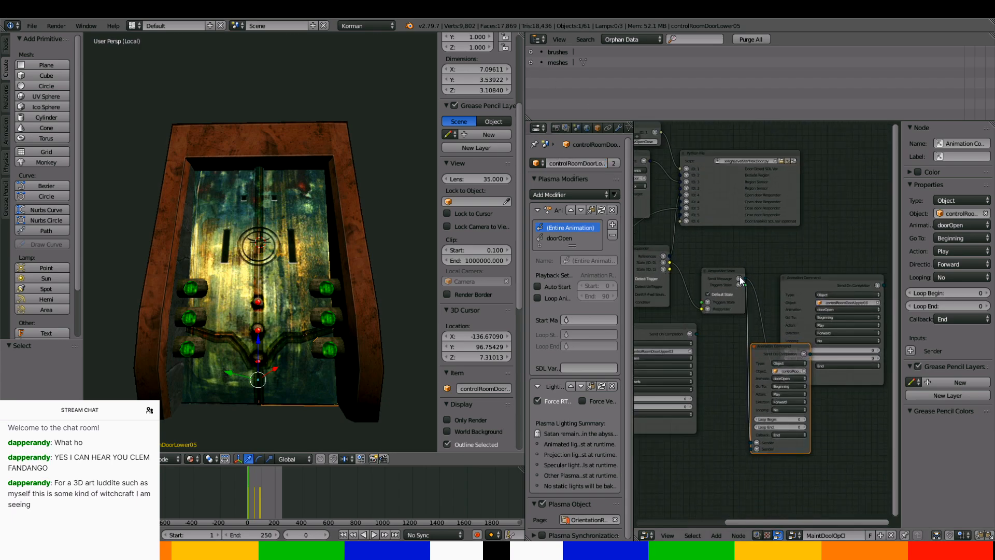
click(739, 278)
click(764, 295)
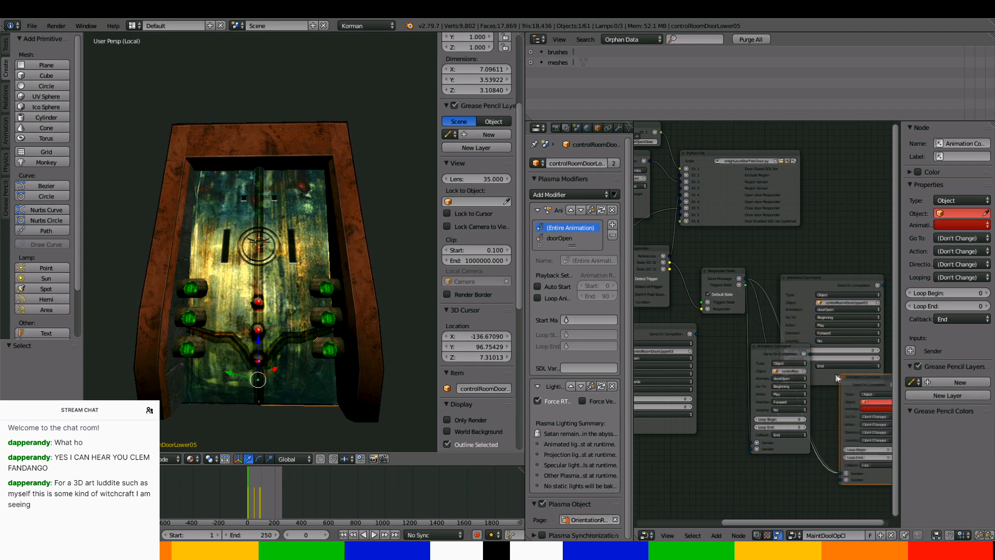
click(834, 398)
middle_drag(858, 443, 726, 335)
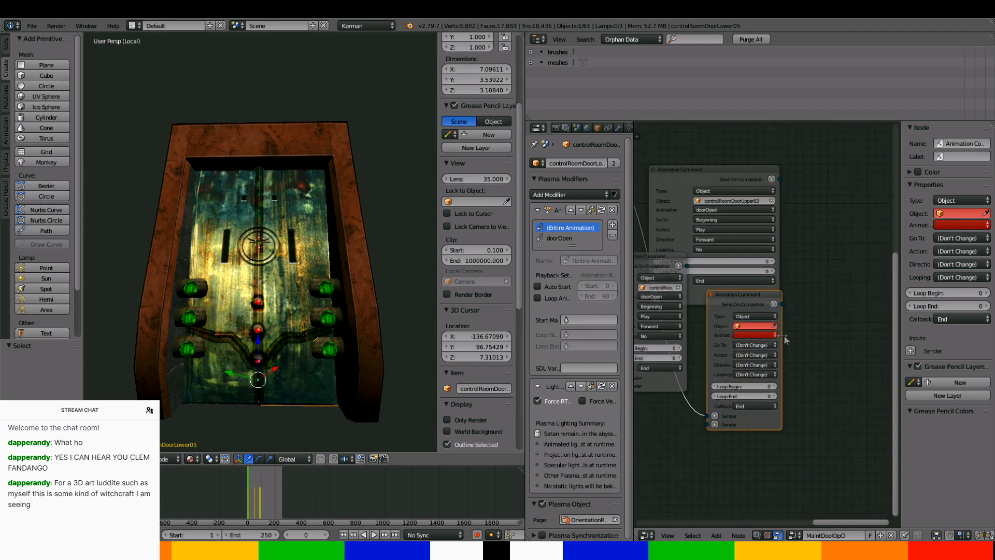
scroll(805, 332, up, 4)
click(800, 326)
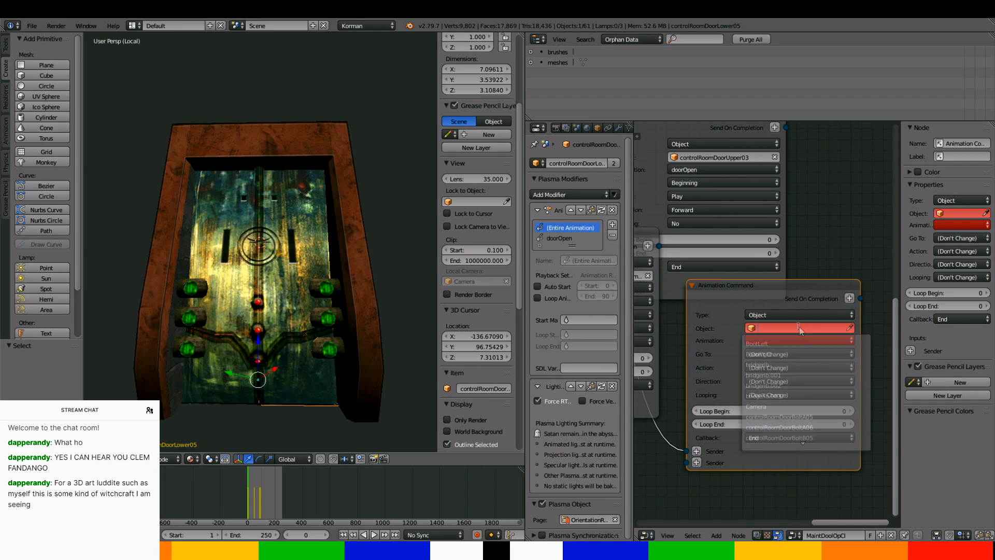
key(ctrl+v)
key(Return)
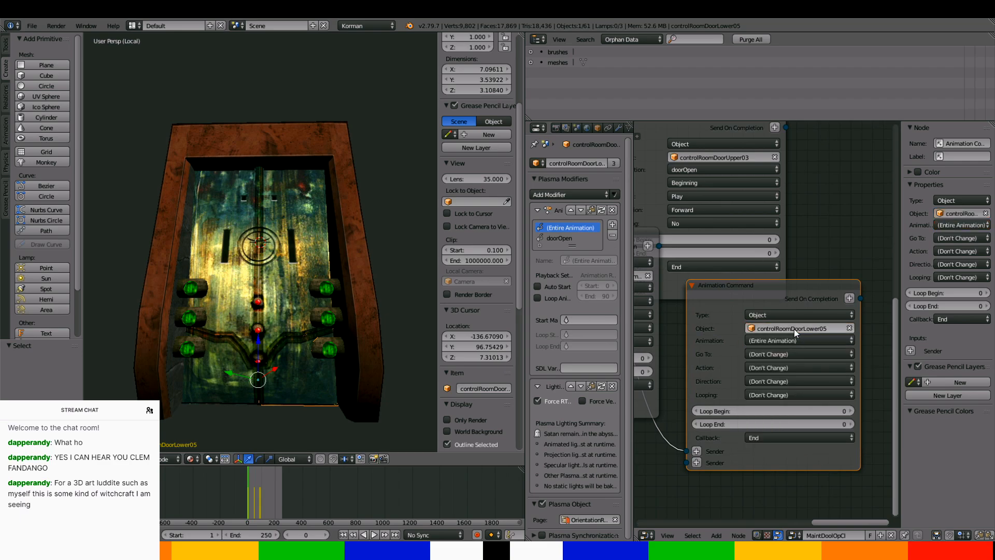
Set the opening controlRoomDoorLower05 command's animation to doorOpen and its Go To option to Beginning
click(794, 339)
click(784, 316)
click(784, 355)
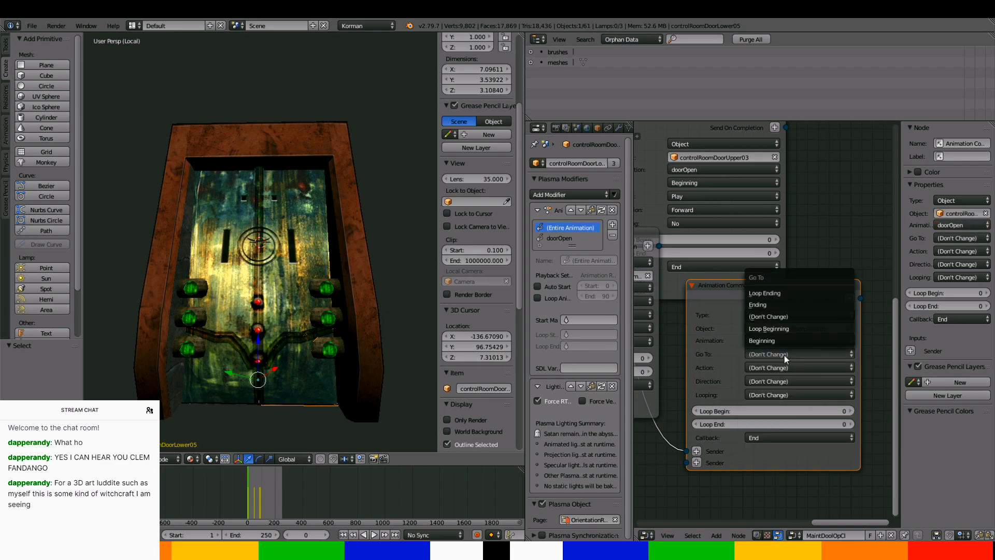
click(780, 338)
Set the opening controlRoomDoorLower05 command's action to Play, direction to Forward and looping to No
click(787, 366)
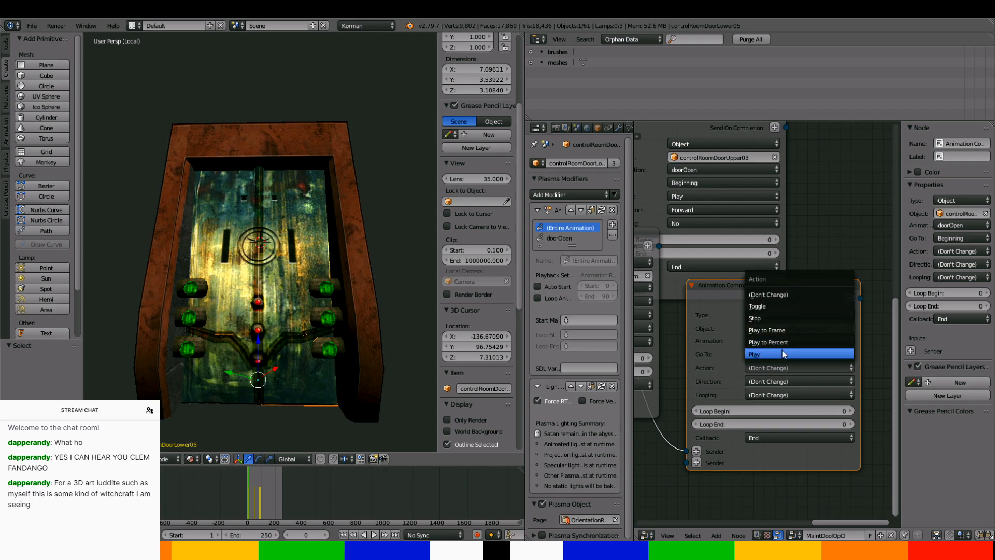
click(782, 350)
click(785, 378)
click(782, 367)
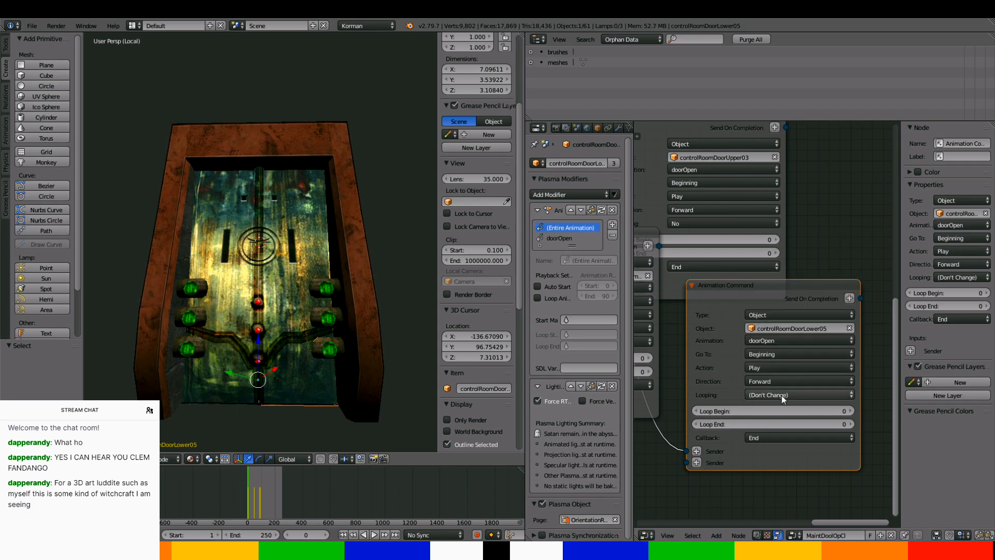
click(782, 396)
click(772, 359)
Attach another Animation Command to the closing Responder State's Send Message output and set its object to controlRoomDoorLower05
scroll(765, 402, down, 12)
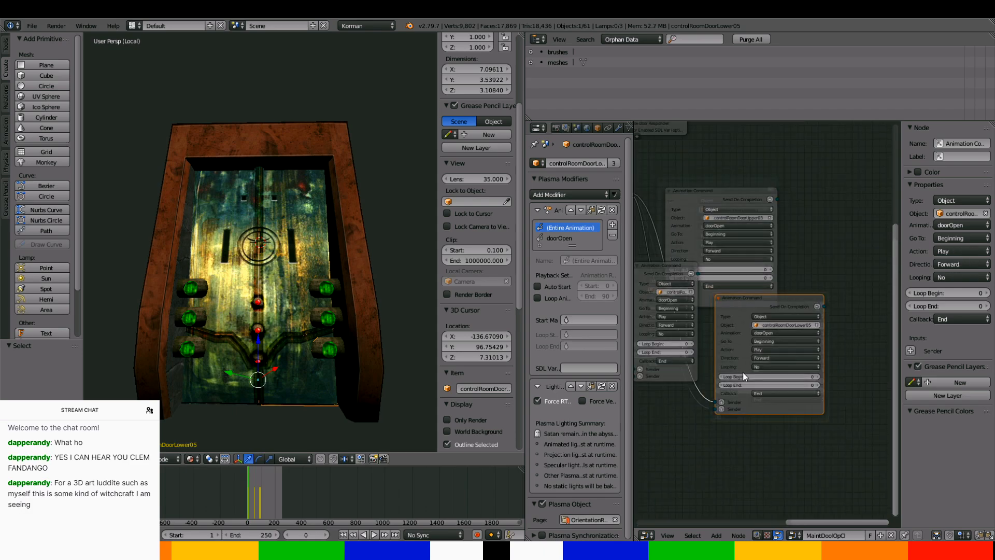
middle_drag(726, 366, 724, 399)
scroll(724, 336, up, 7)
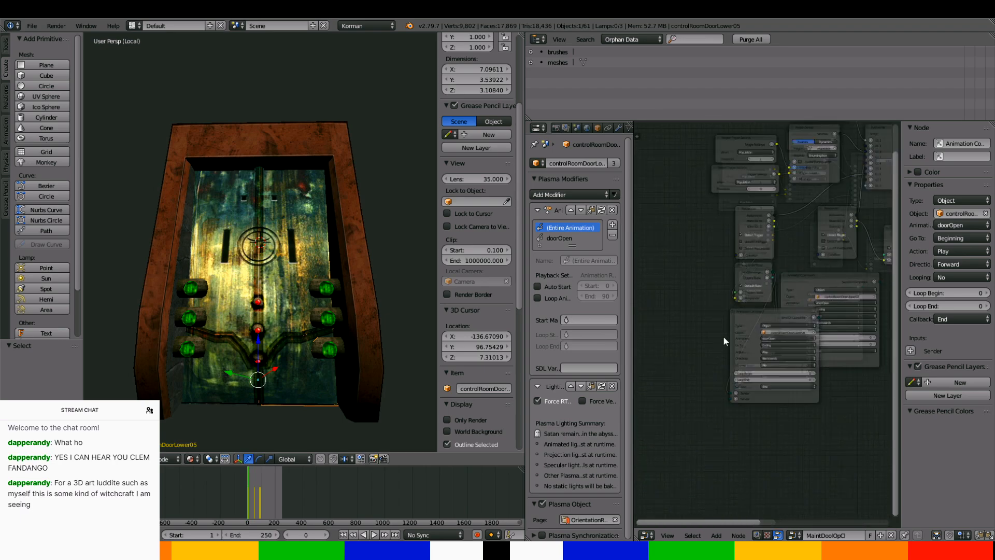
drag(771, 251, 798, 256)
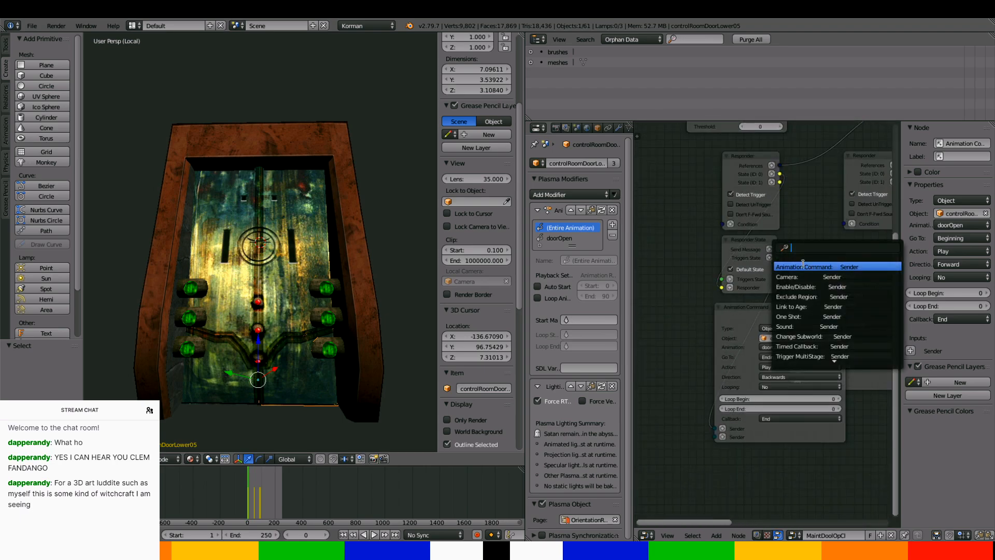
click(802, 264)
click(616, 293)
middle_drag(665, 327, 782, 311)
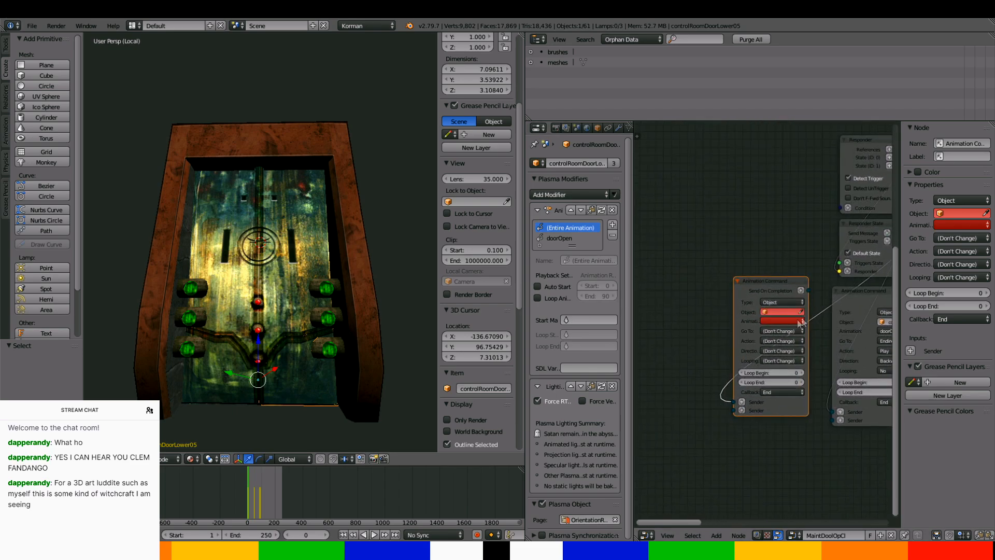
click(782, 311)
text(controlRoomDoorLower05)
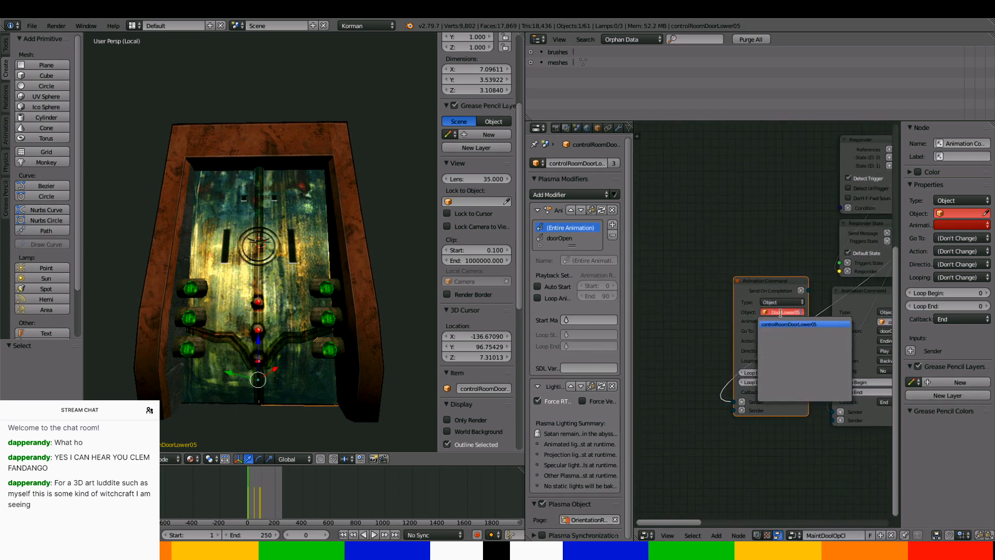
key(Return)
Set the closing controlRoomDoorLower05 command's animation to doorOpen and its Go To option to Ending
scroll(782, 315, up, 2)
click(783, 320)
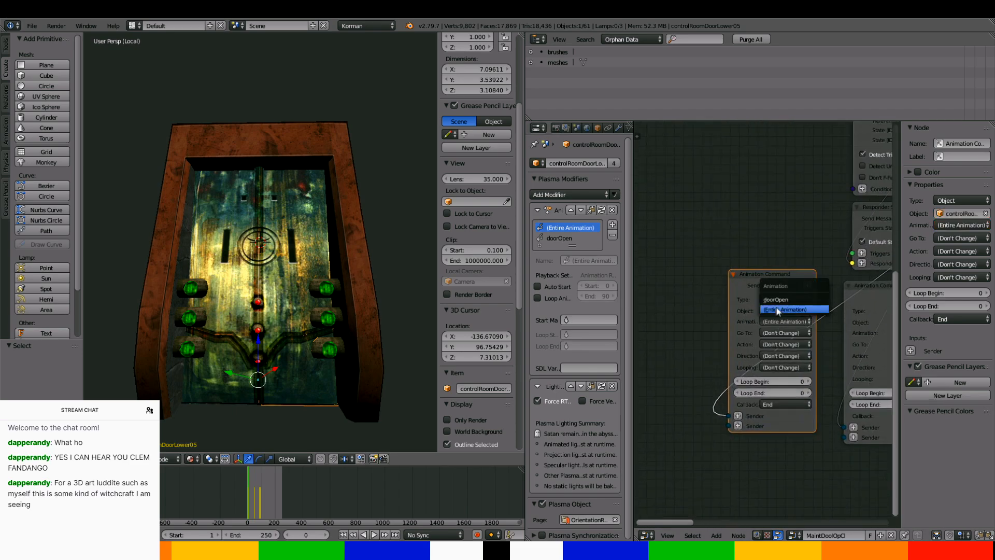
click(783, 311)
click(778, 333)
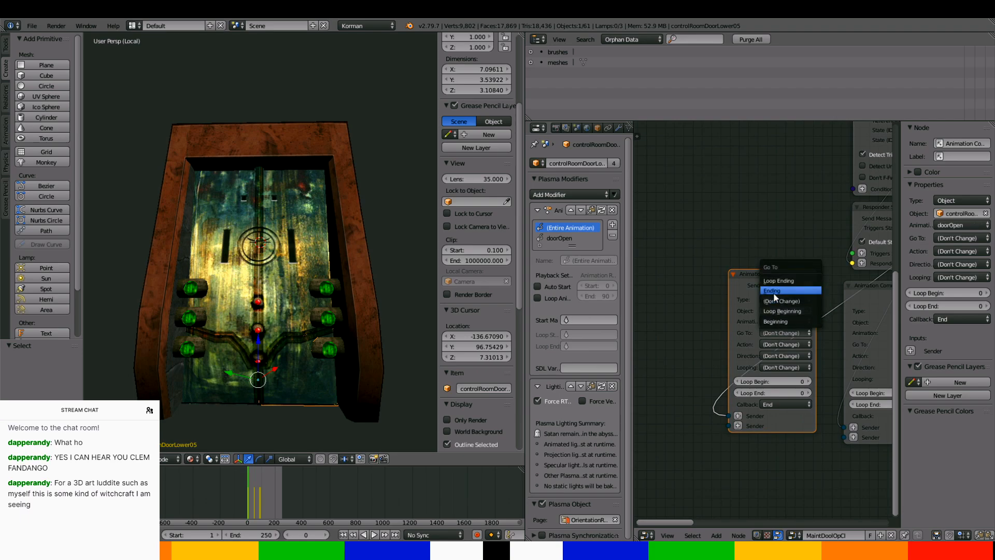
click(773, 293)
Set the closing controlRoomDoorLower05 command's action to Play, direction to Backwards and looping to No
click(781, 343)
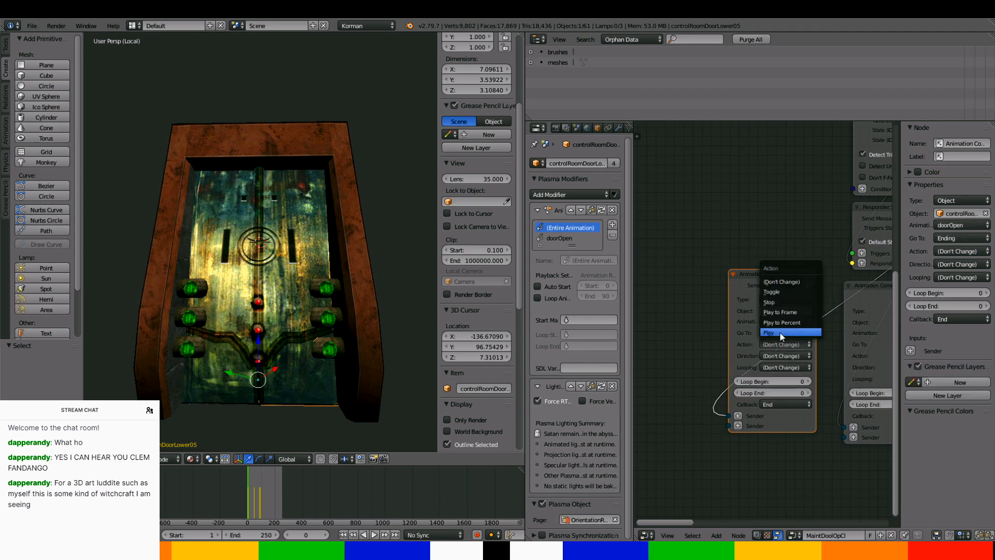
click(780, 333)
click(782, 355)
click(777, 334)
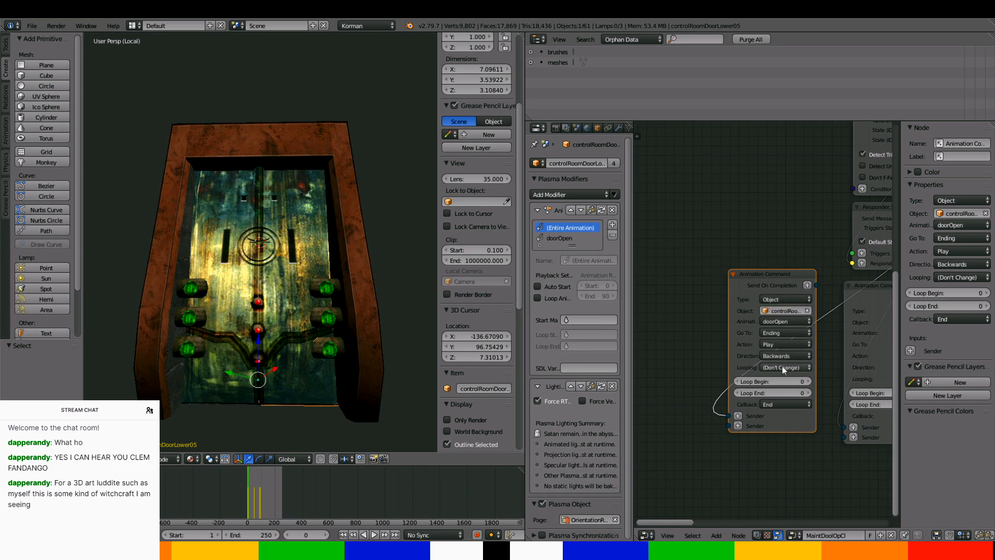
click(783, 367)
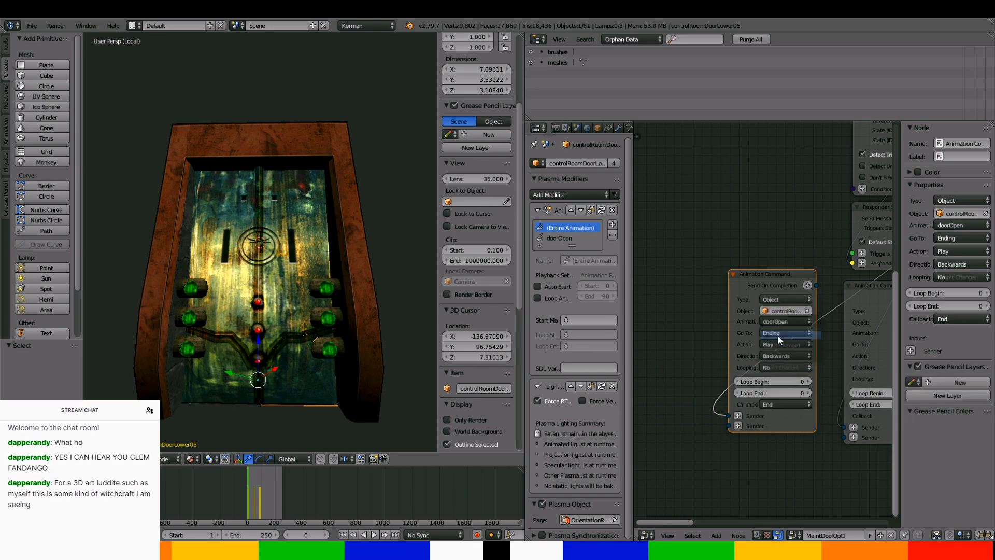
click(777, 336)
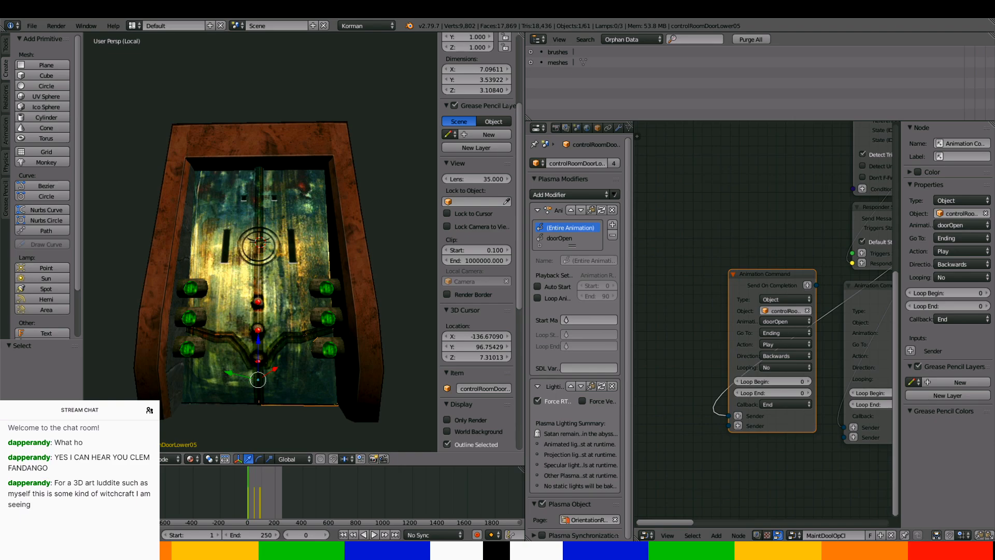
Disable Auto Start and Loop Anim for the (Entire Animation) entry of controlRoomDoorBoltA06, and copy the object's name
right_click(329, 287)
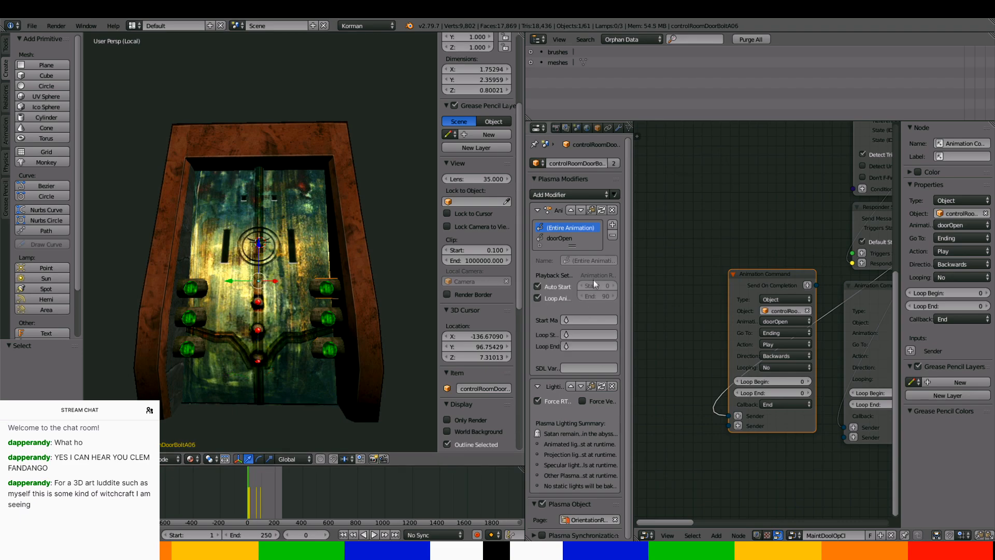
drag(551, 287, 550, 298)
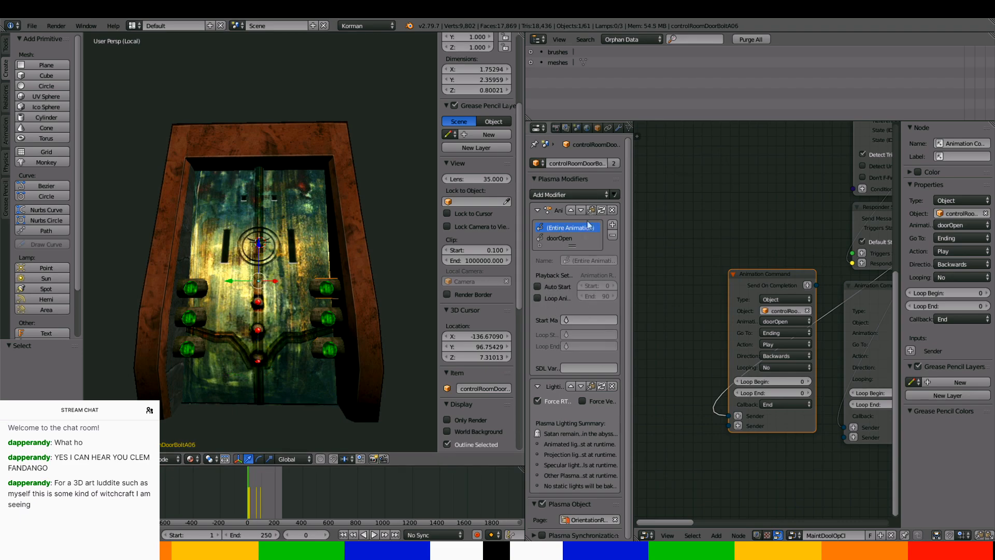
click(585, 164)
key(ctrl+c)
key(Escape)
Narrow the wide Animation Command nodes beside the closing Responder State to make room in the node tree
middle_drag(783, 246, 719, 197)
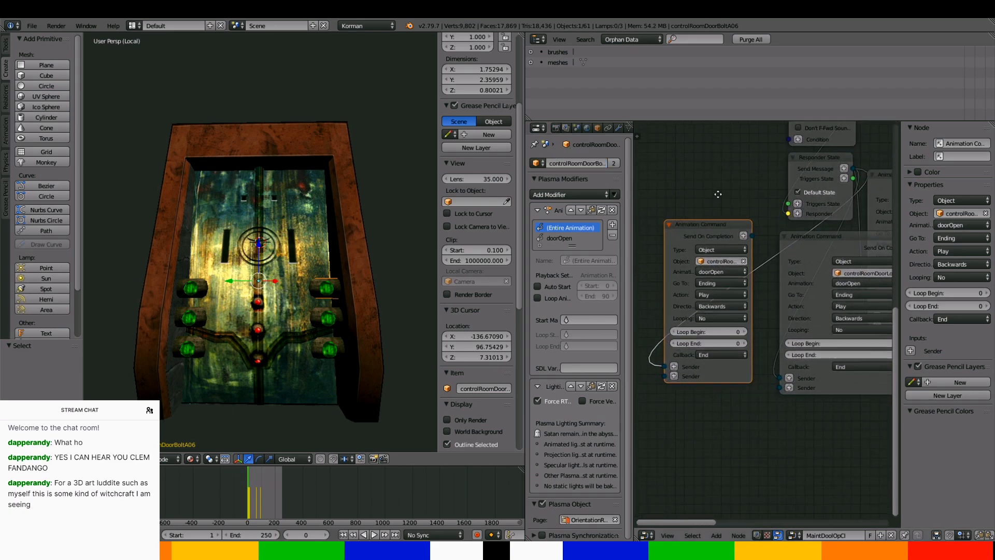
middle_drag(796, 202, 757, 225)
scroll(806, 275, down, 3)
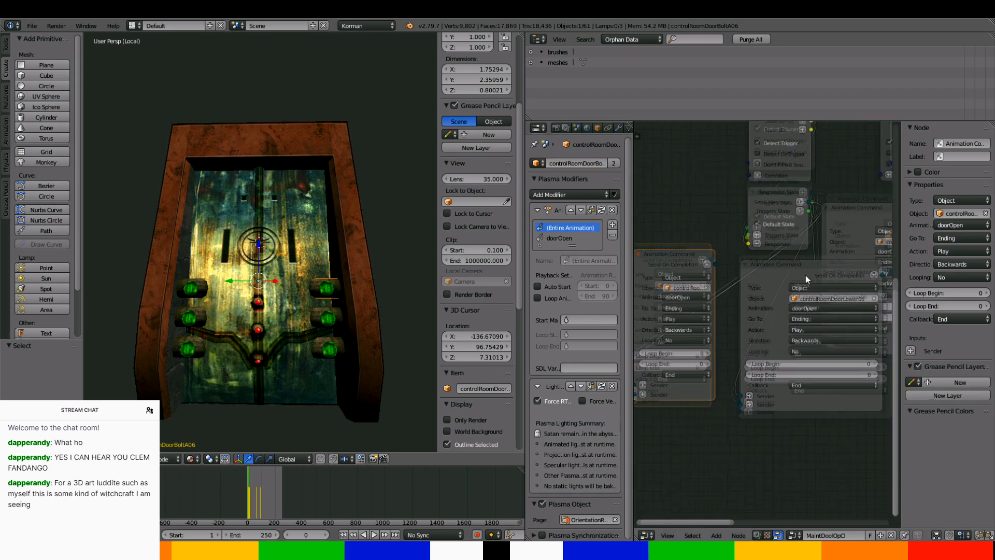
drag(863, 322, 820, 335)
middle_drag(819, 334, 753, 348)
drag(877, 330, 786, 310)
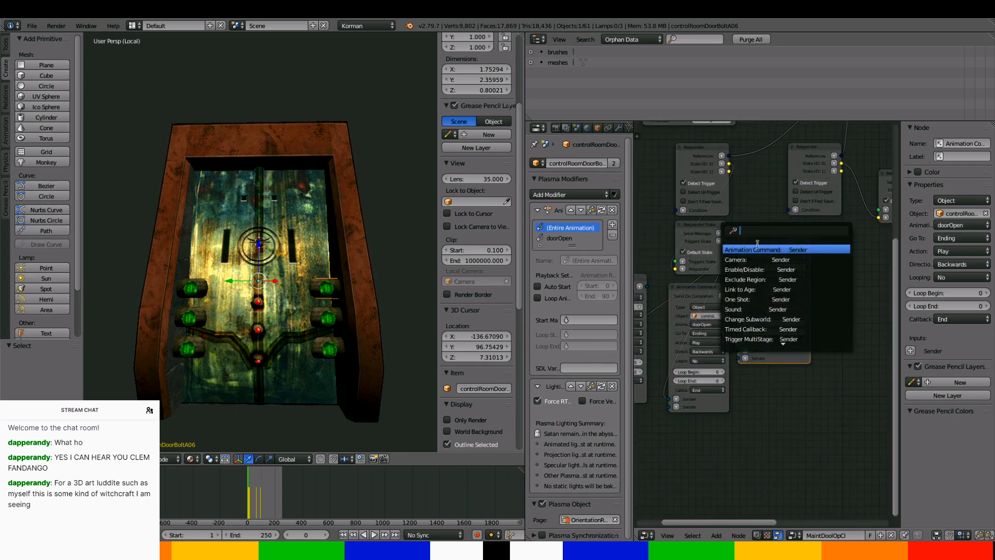
Add an Animation Command to the closing Responder State's messages, place it below the existing ones and set its object to controlRoomDoorBoltA06
click(758, 249)
click(750, 378)
click(798, 410)
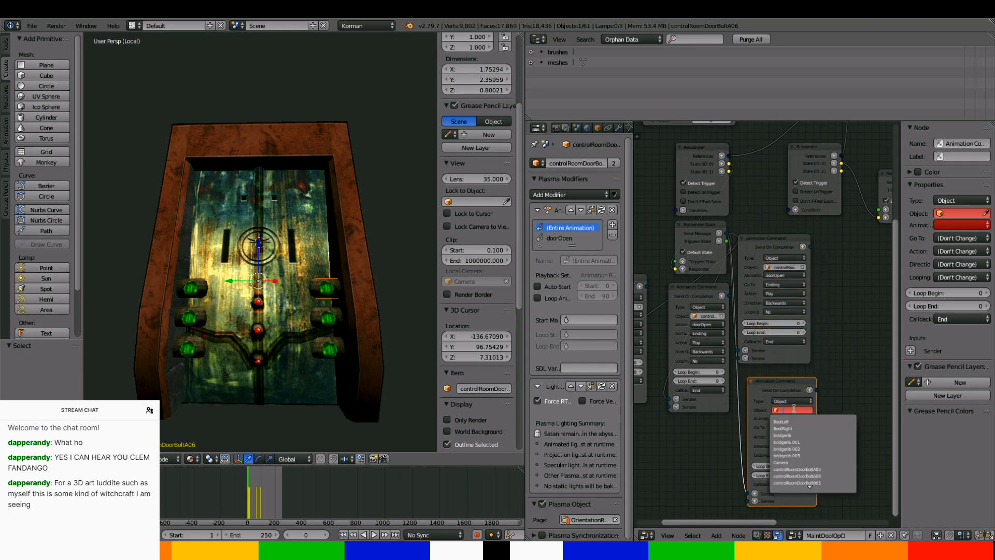
key(ctrl+v)
key(Return)
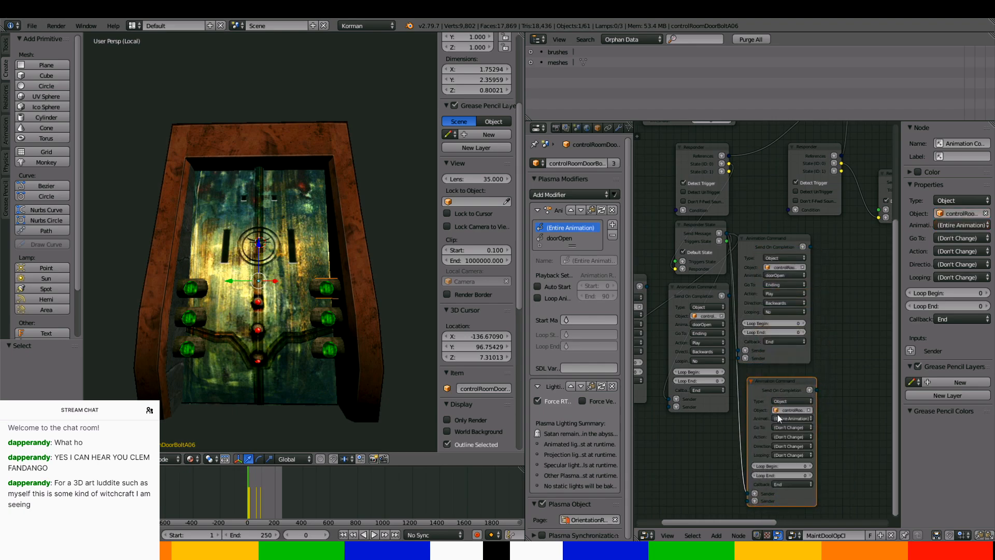
Set the closing controlRoomDoorBoltA06 command's animation to doorOpen and its Go To option to Ending
click(777, 415)
click(783, 402)
click(784, 427)
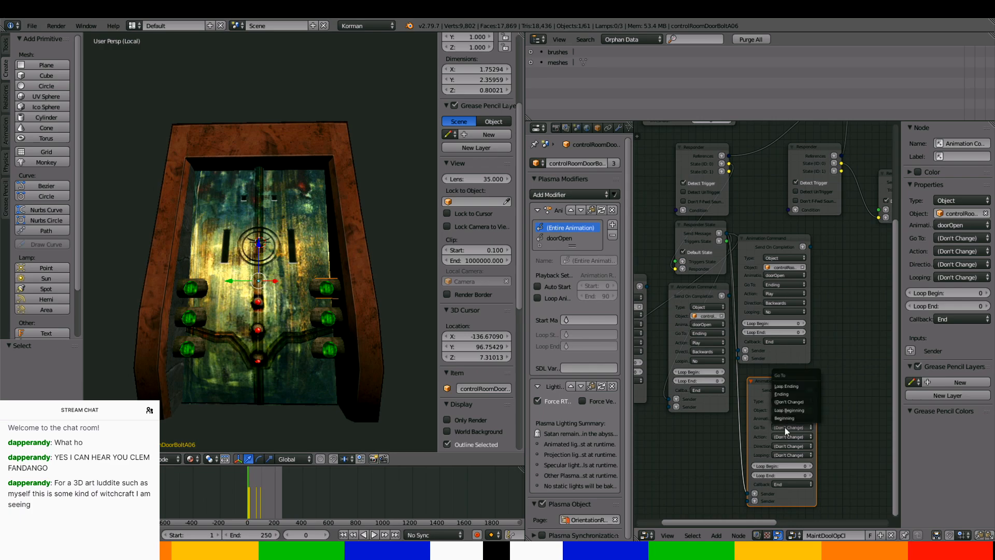
click(792, 394)
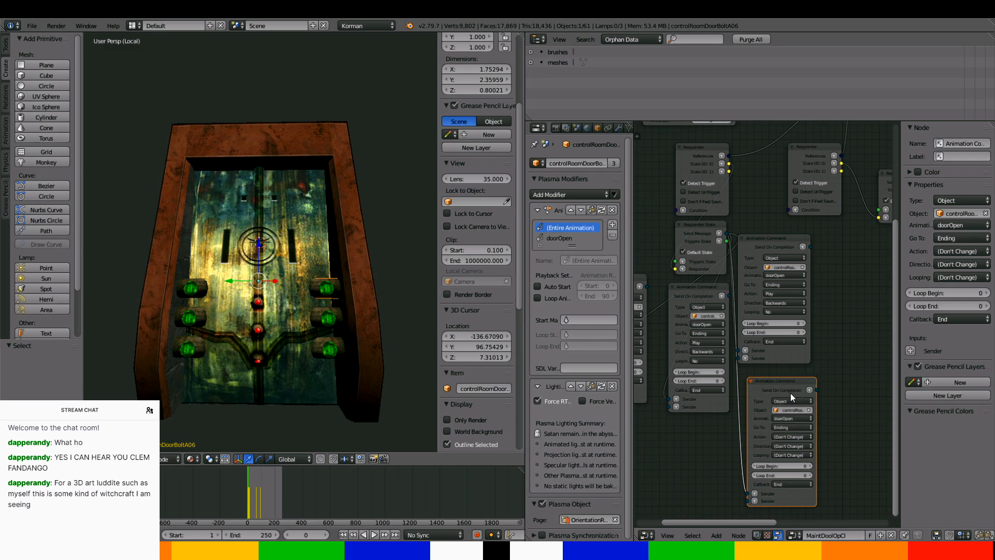
Set the closing controlRoomDoorBoltA06 command's action to Play, direction to Forward and looping to No
click(788, 437)
click(789, 428)
click(788, 444)
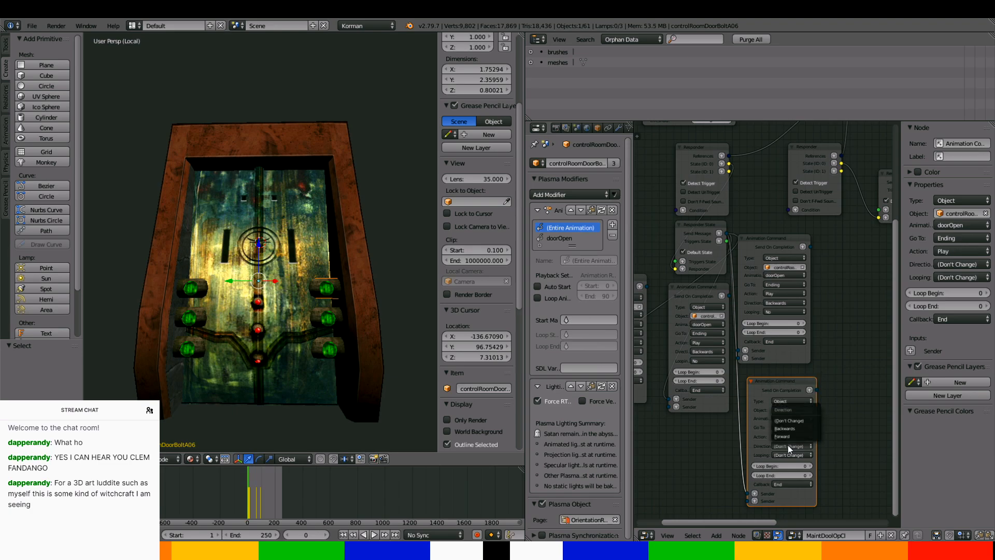
click(789, 438)
click(789, 453)
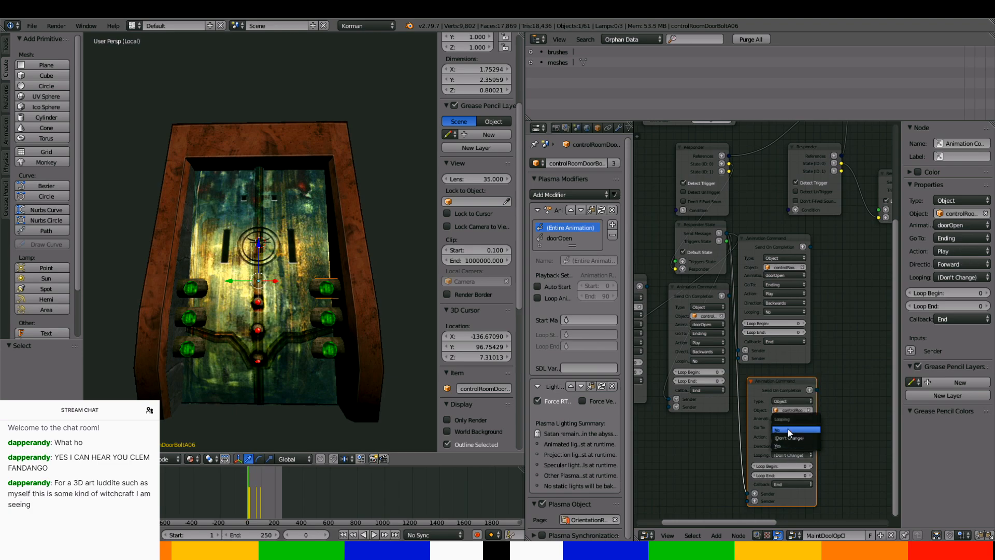
click(788, 429)
Narrow the opening responder's controlRoomDoorUpper03 and controlRoomDoorLower05 Animation Command nodes
scroll(772, 402, up, 3)
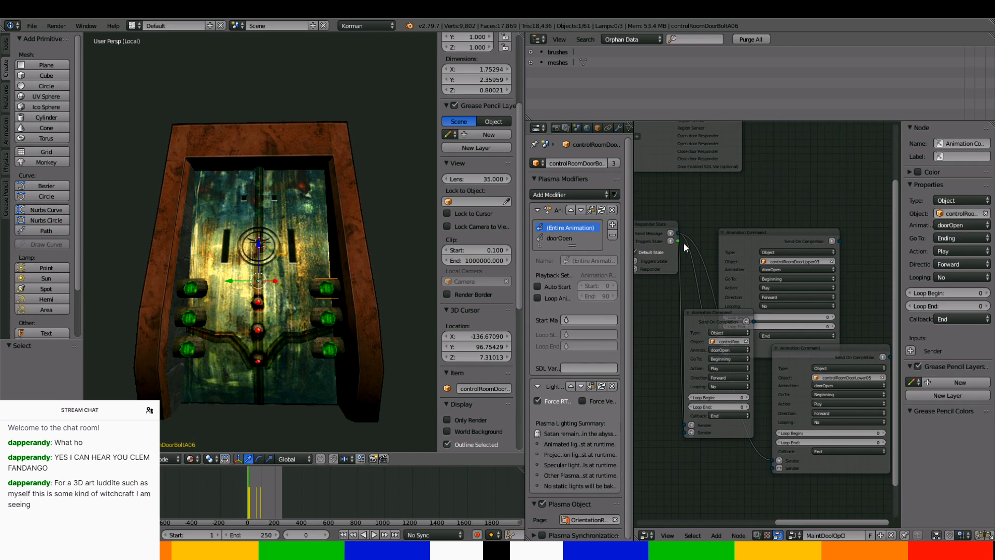
drag(839, 335, 777, 305)
drag(889, 387, 792, 296)
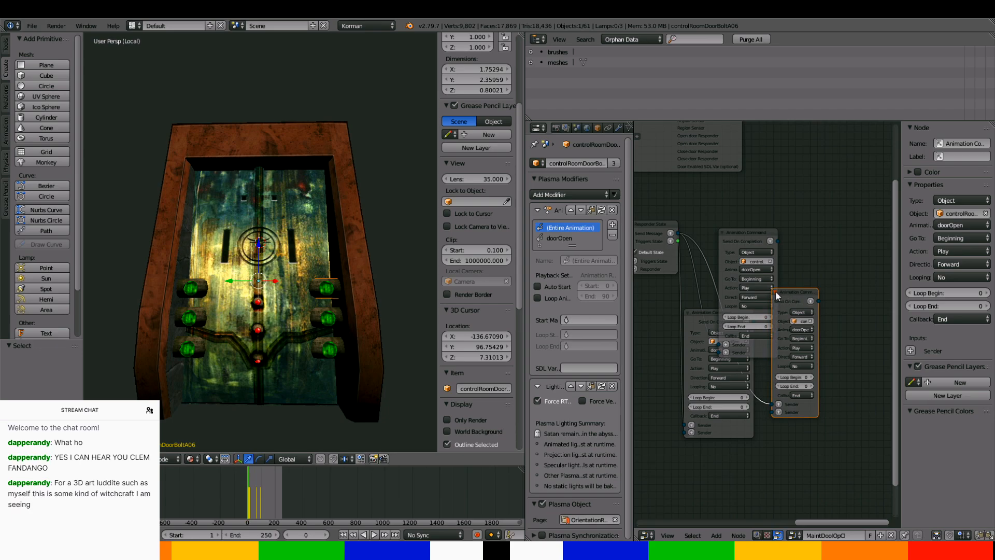
Collapse the opening responder's three Animation Command nodes and move the controlRoomDoorLower06 one between the other two
key(h)
click(723, 233)
key(h)
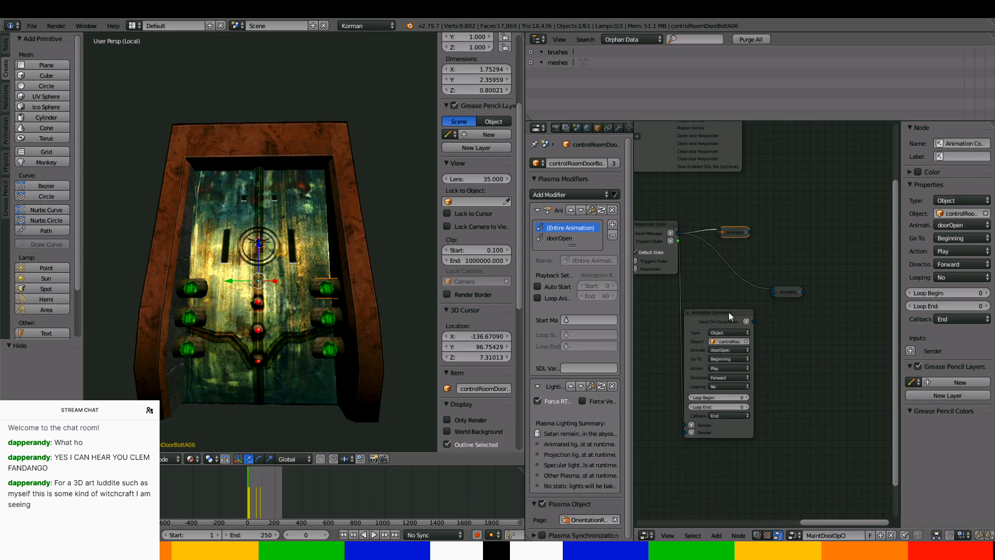
click(693, 315)
key(h)
drag(704, 312, 745, 264)
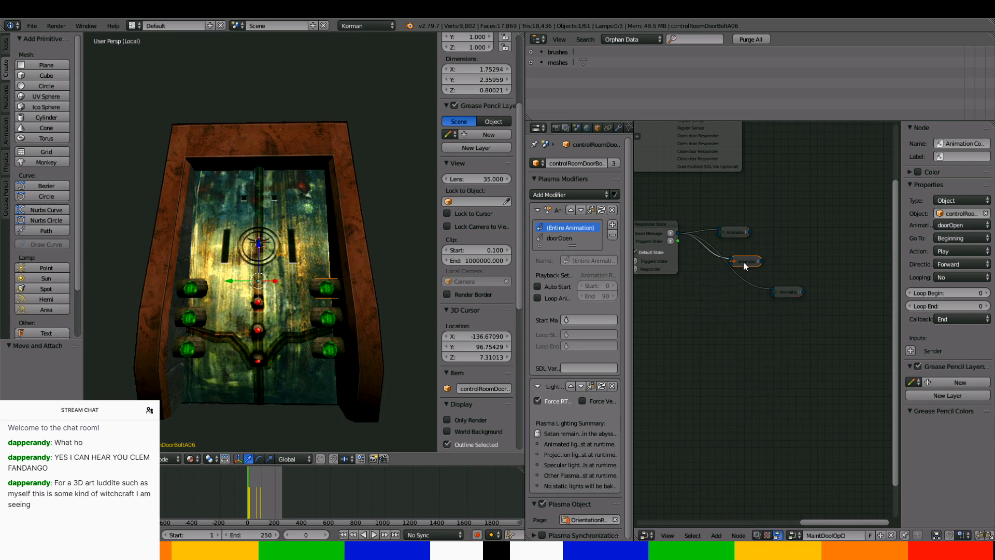
Attach a fourth Animation Command to the opening Responder State's Send Message output and set its object to controlRoomDoorBoltA06
middle_drag(748, 267, 806, 319)
click(728, 283)
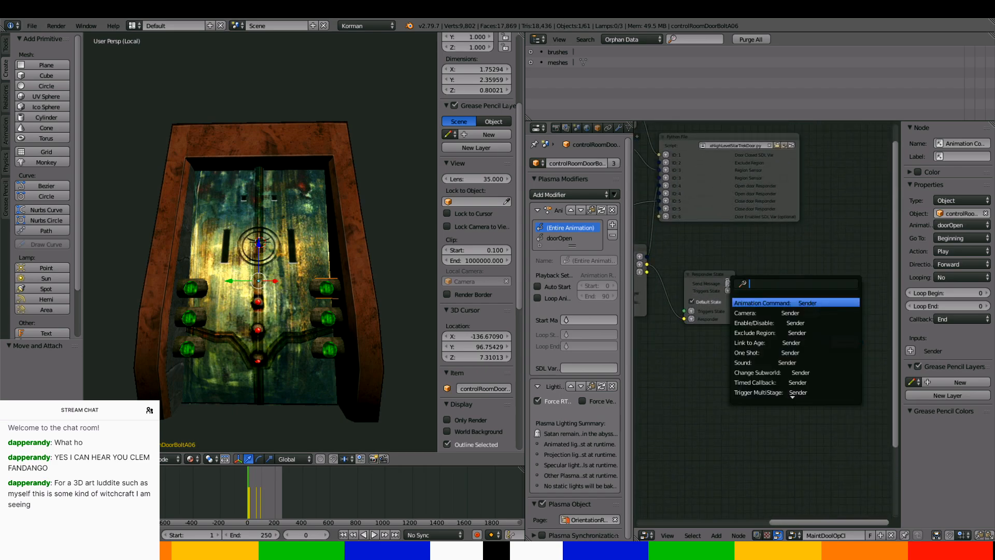
click(745, 302)
click(732, 331)
click(781, 363)
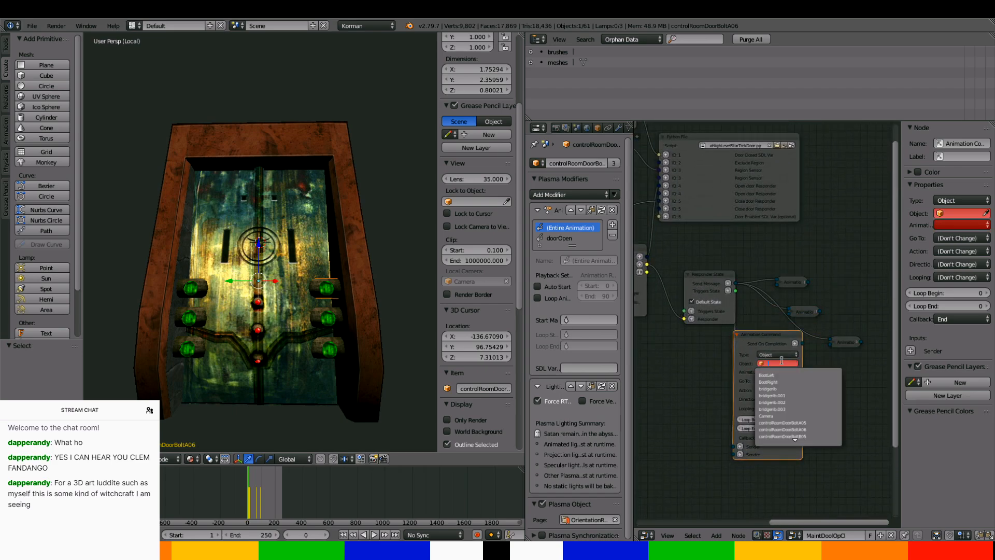
text(controlRoomDoorBoltA06)
key(Return)
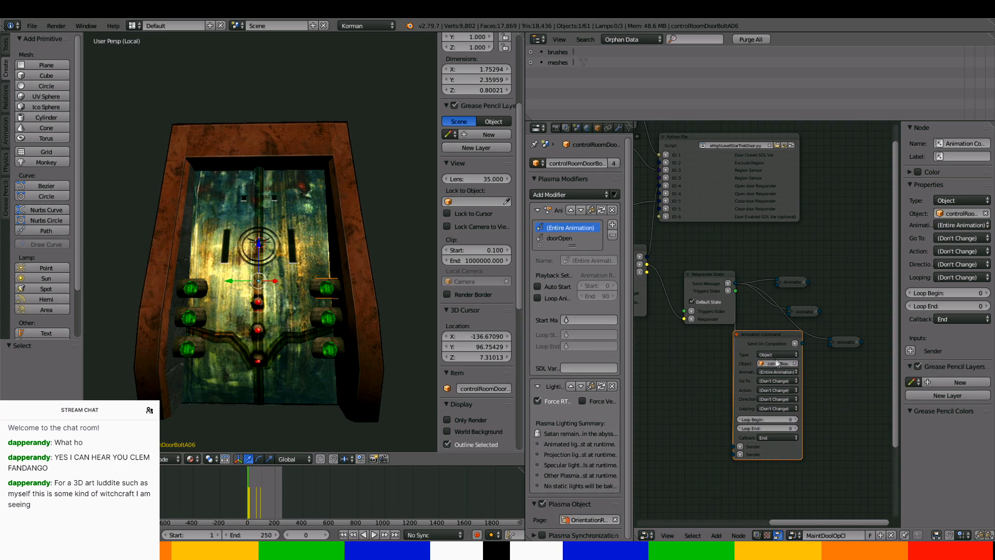
Set the opening controlRoomDoorBoltA06 command's animation to doorOpen and its Go To option to Beginning
click(770, 371)
click(769, 355)
click(770, 381)
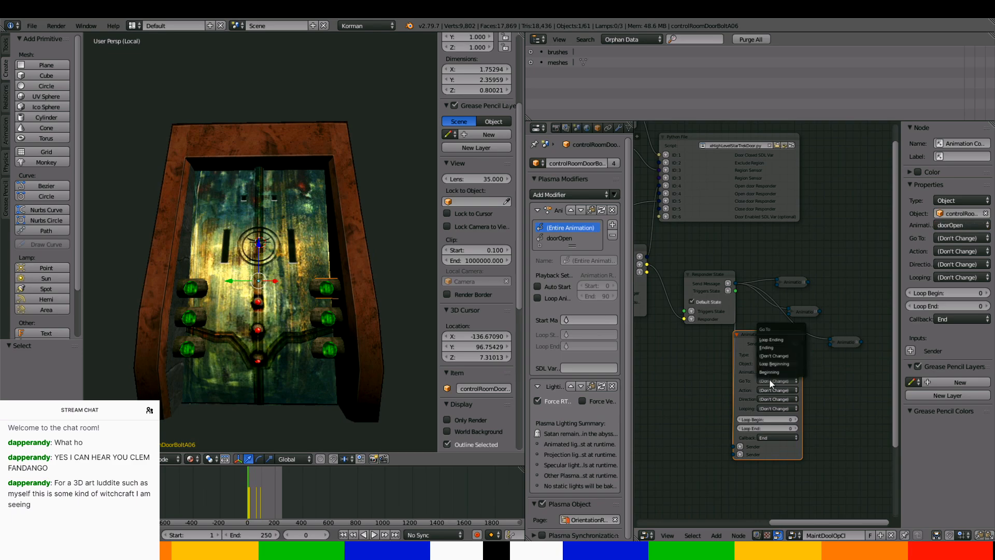
click(770, 373)
Set the opening controlRoomDoorBoltA06 command's action to Play, direction to Forward and looping to No, and collapse its node
click(765, 390)
click(767, 379)
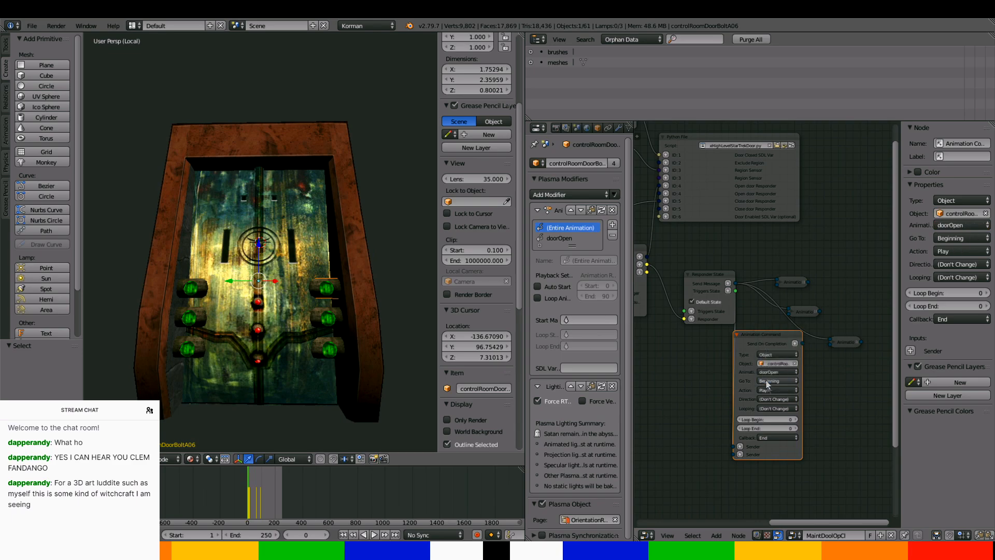
click(767, 399)
click(767, 390)
click(775, 408)
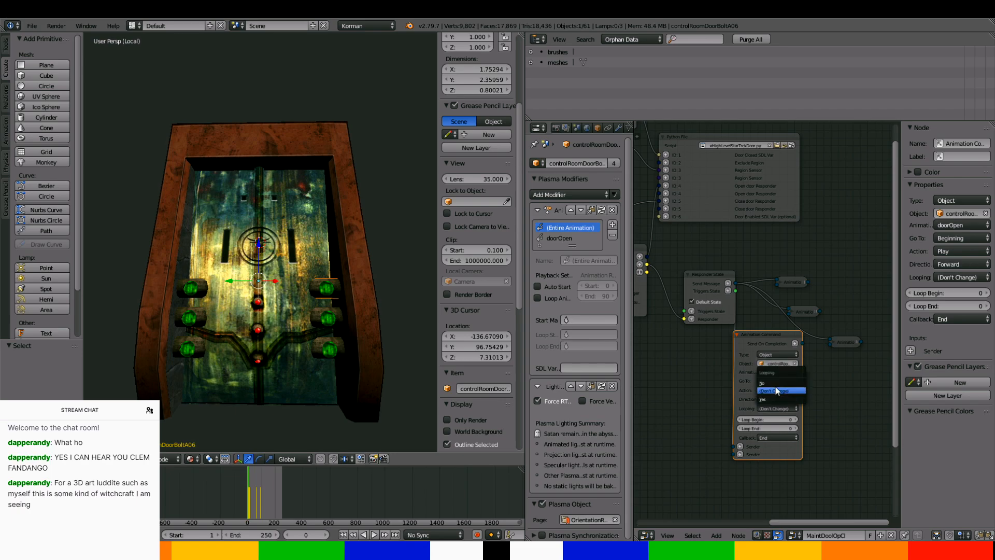
click(776, 389)
click(736, 335)
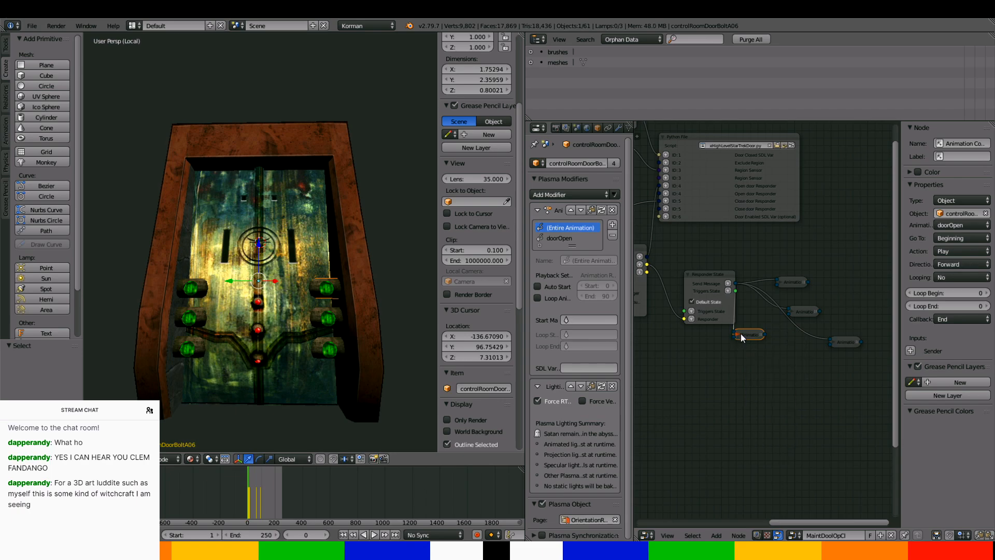
Move the collapsed controlRoomDoorBoltA06 command node below the opening responder's other three Animation Command nodes
drag(736, 334, 763, 325)
scroll(668, 379, down, 6)
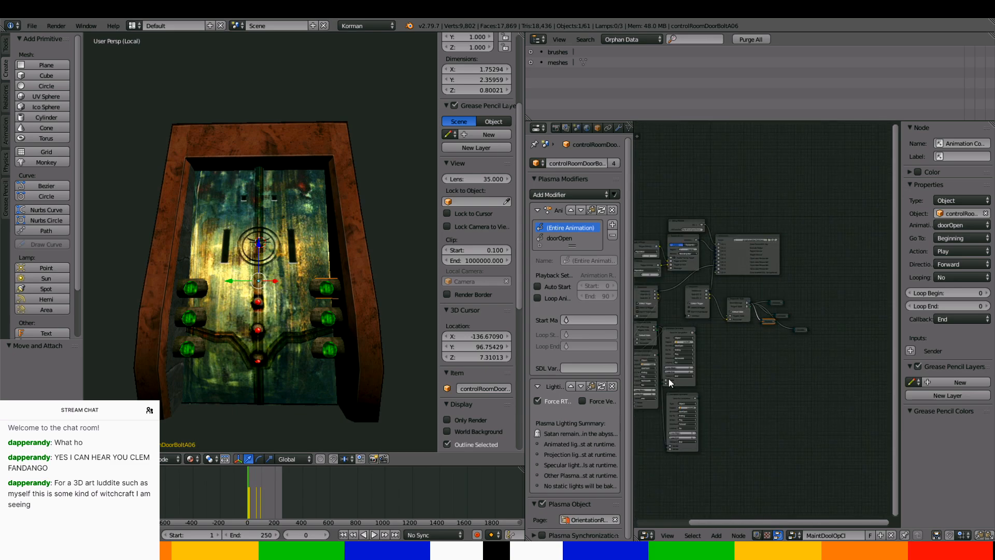
scroll(789, 372, up, 2)
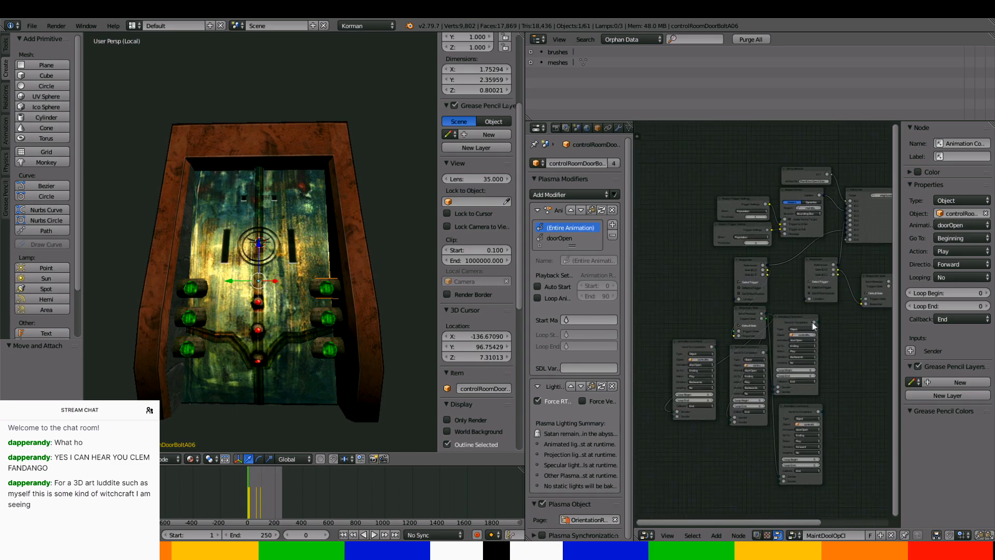
scroll(814, 332, up, 3)
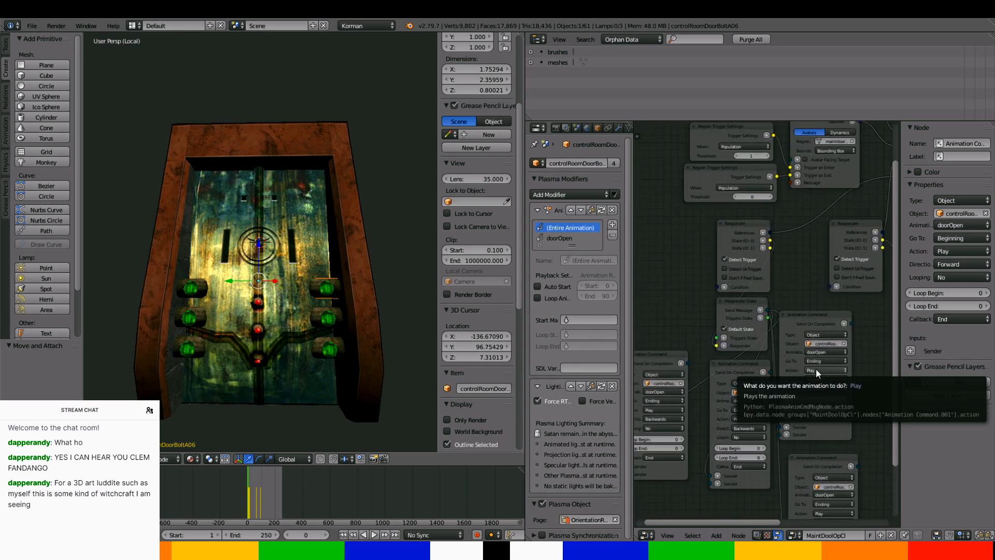
scroll(817, 372, down, 5)
middle_drag(862, 334, 711, 329)
scroll(724, 325, up, 6)
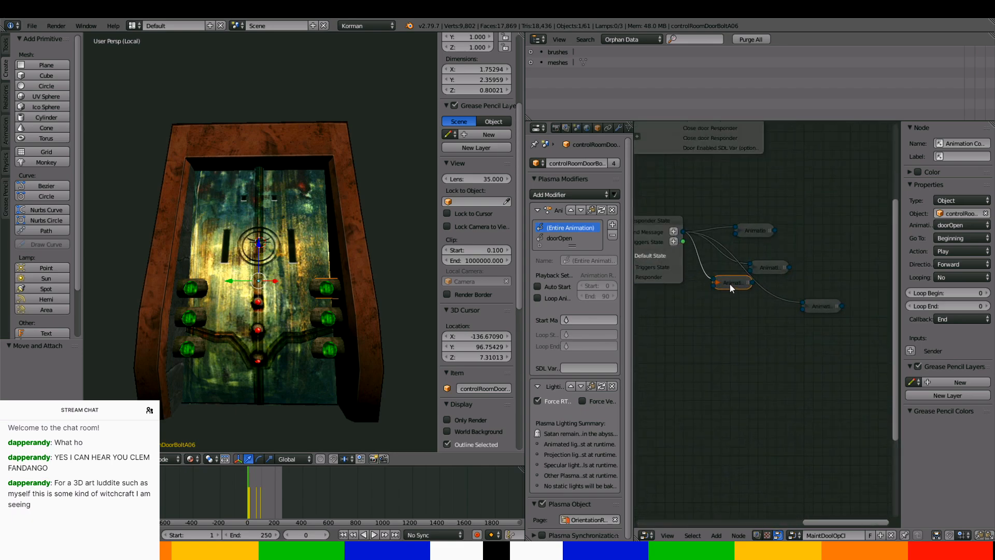
drag(730, 284, 842, 343)
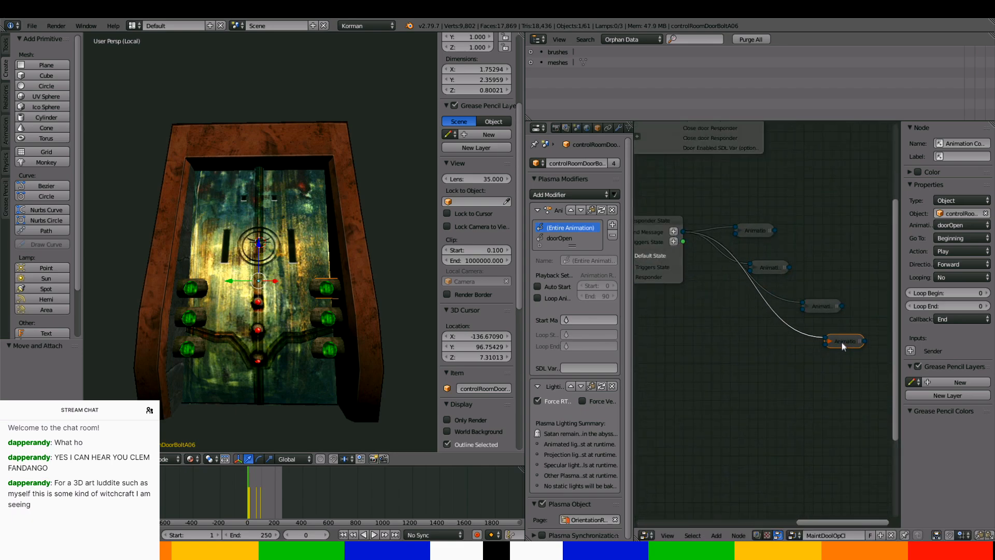
Expand and widen the opening controlRoomDoorLower05 command to check its object, collapse it and move it below the other nodes
click(813, 309)
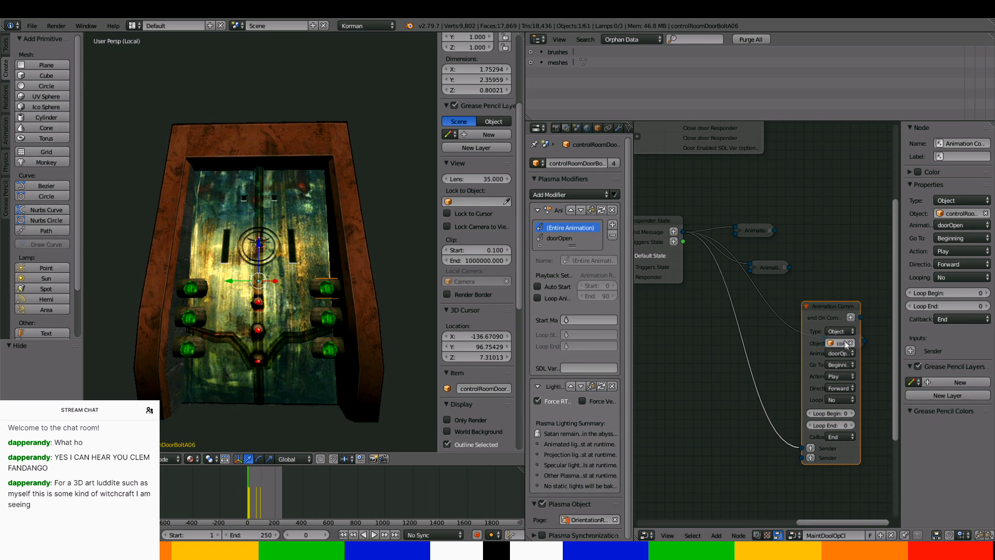
drag(862, 309, 754, 296)
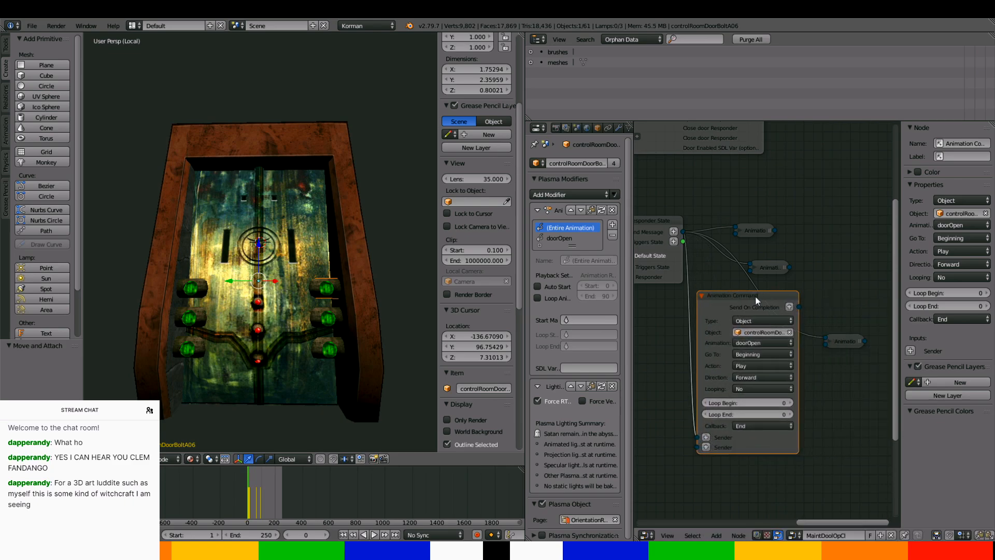
drag(797, 344, 845, 344)
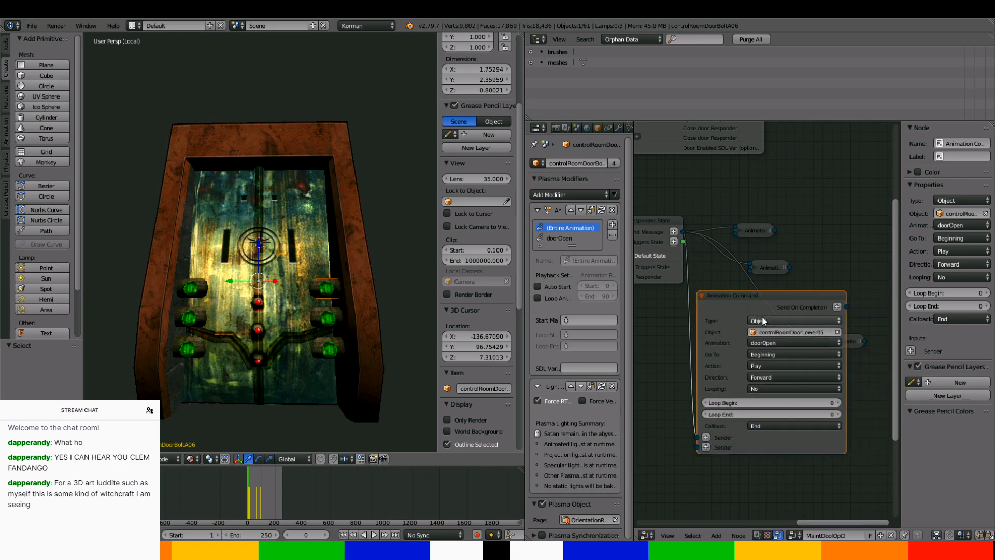
click(703, 295)
drag(716, 297, 788, 369)
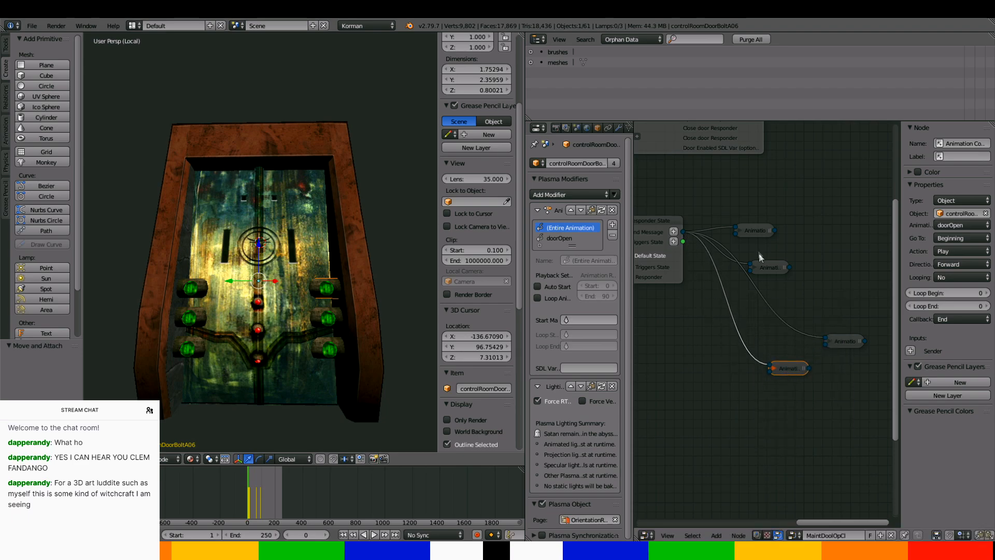
Expand the opening responder's middle Animation Command, collapse it again and place it beside the collapsed controlRoomDoorLower05 node
click(754, 266)
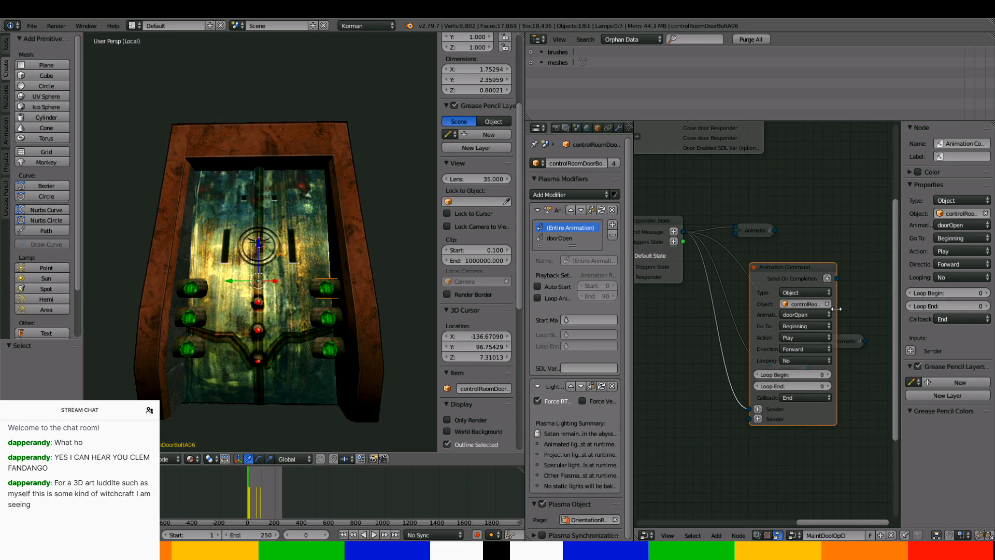
drag(836, 309, 806, 309)
click(755, 267)
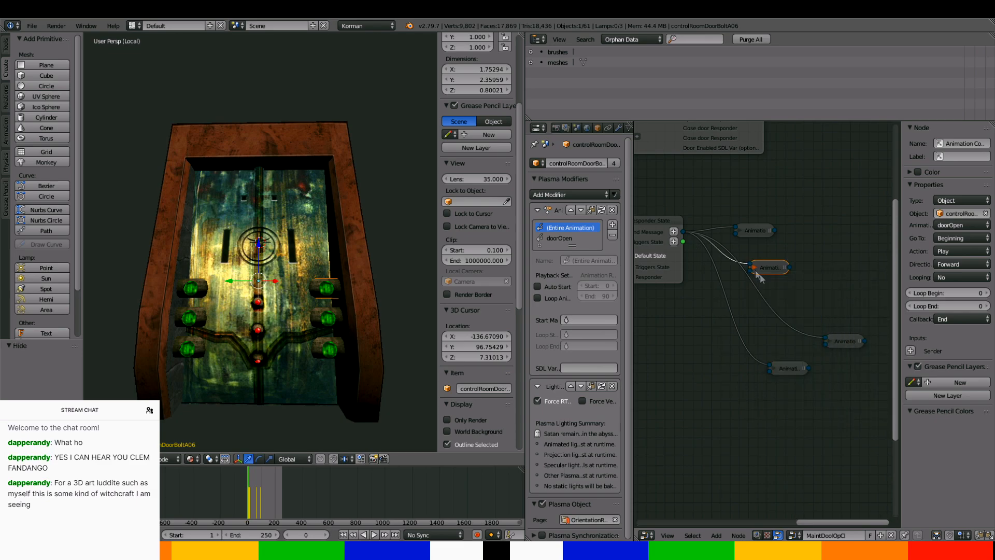
drag(757, 273, 736, 368)
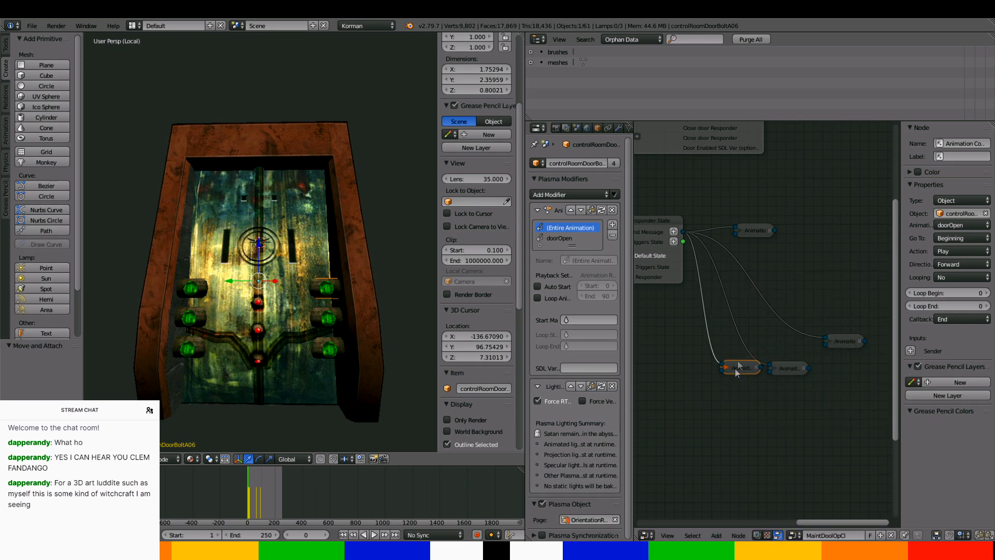
Check the opening responder's uppermost Animation Command, collapse it and place it just above the two grouped command nodes
click(739, 230)
mouse_move(808, 282)
mouse_down()
mouse_move(867, 288)
mouse_move(817, 288)
mouse_up()
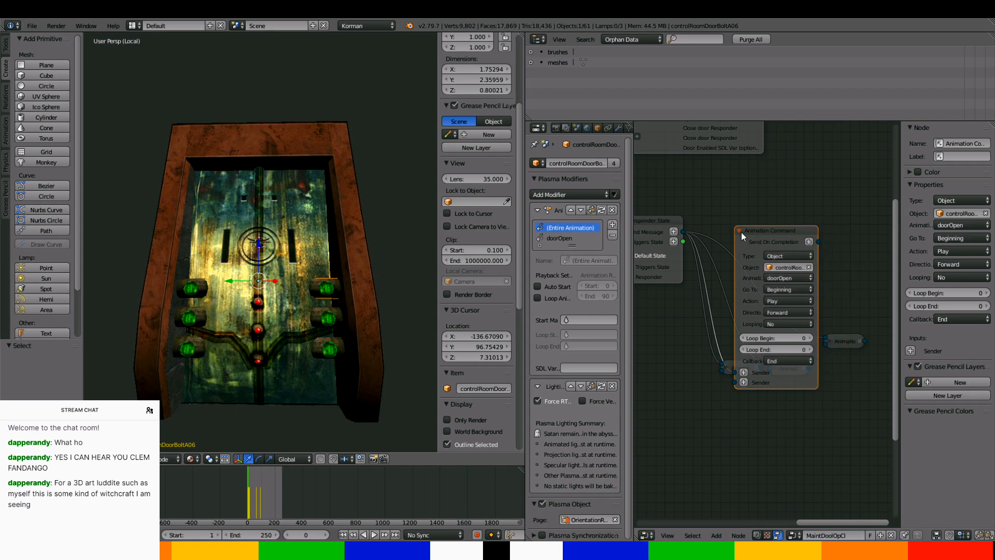
click(739, 230)
drag(752, 238, 765, 341)
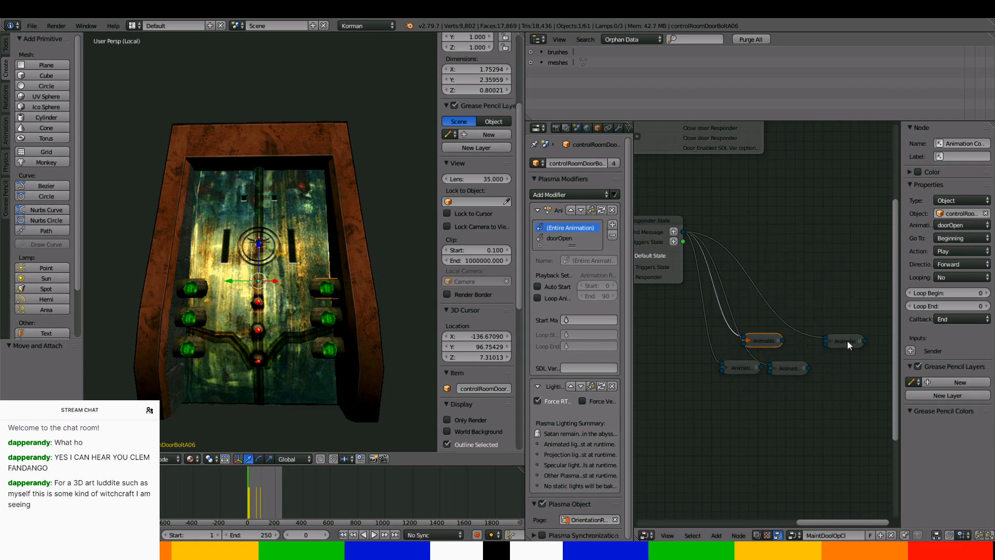
mouse_move(848, 343)
mouse_down()
mouse_move(844, 400)
mouse_move(831, 389)
mouse_move(840, 352)
mouse_up()
Widen the closing responder's controlRoomDoorLower05 command, collapse it and move it well below the Responder State node
scroll(833, 368, down, 5)
middle_drag(751, 368, 881, 364)
scroll(773, 363, up, 1)
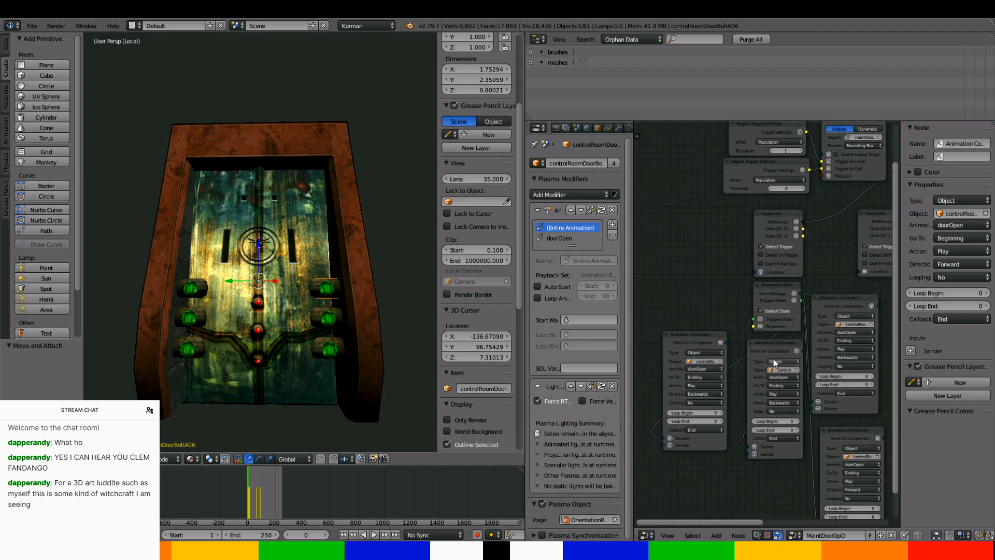
scroll(771, 359, up, 2)
scroll(771, 358, down, 6)
middle_drag(753, 373, 741, 289)
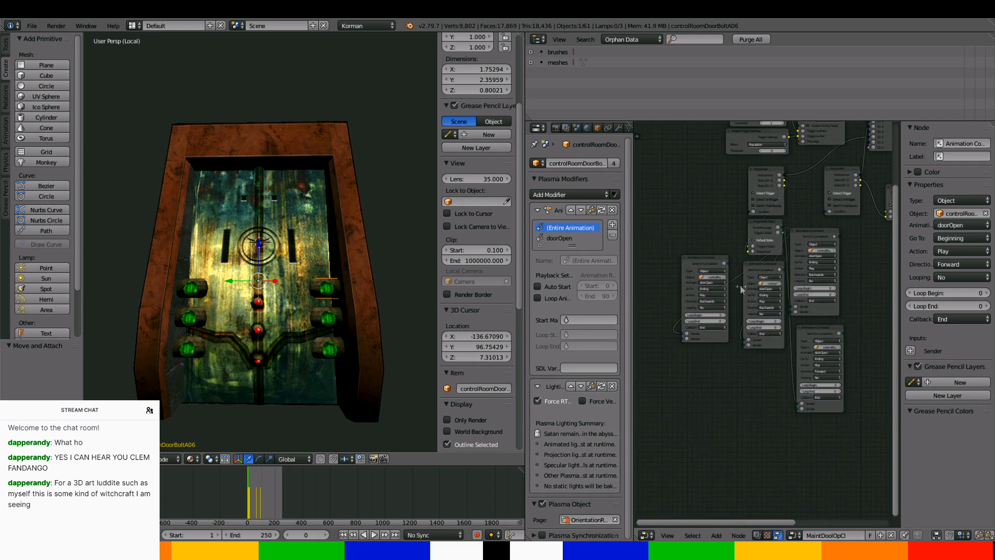
scroll(726, 299, up, 2)
drag(713, 301, 756, 313)
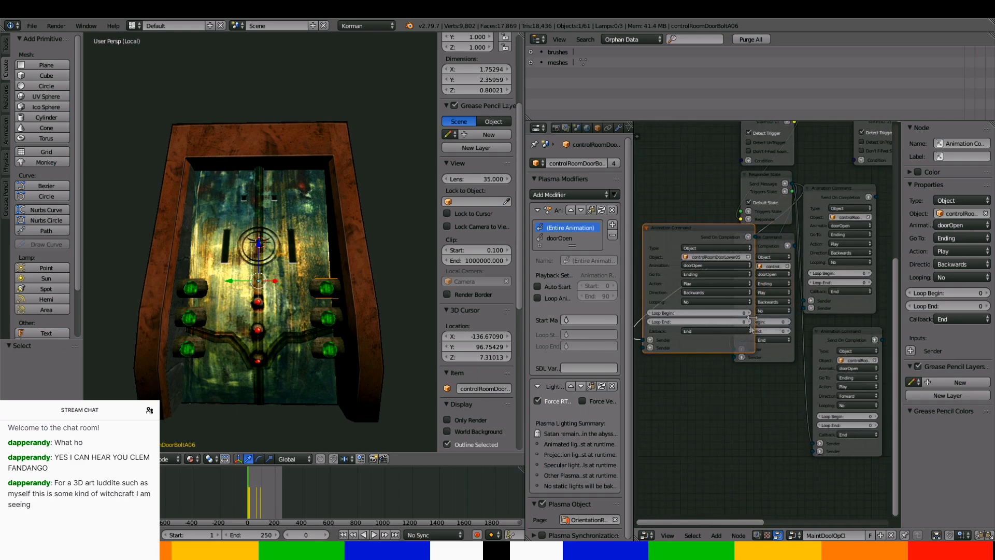
click(649, 227)
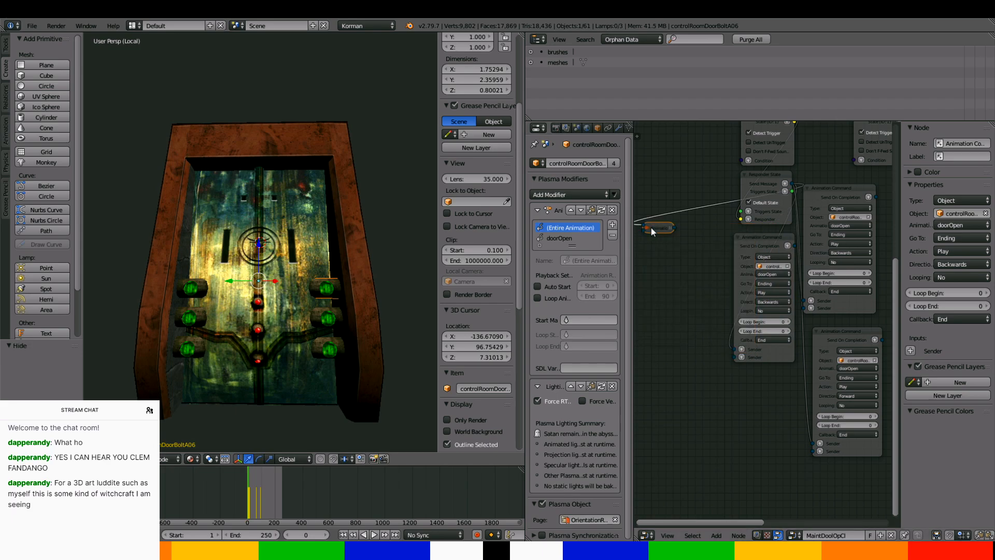
drag(651, 226, 772, 399)
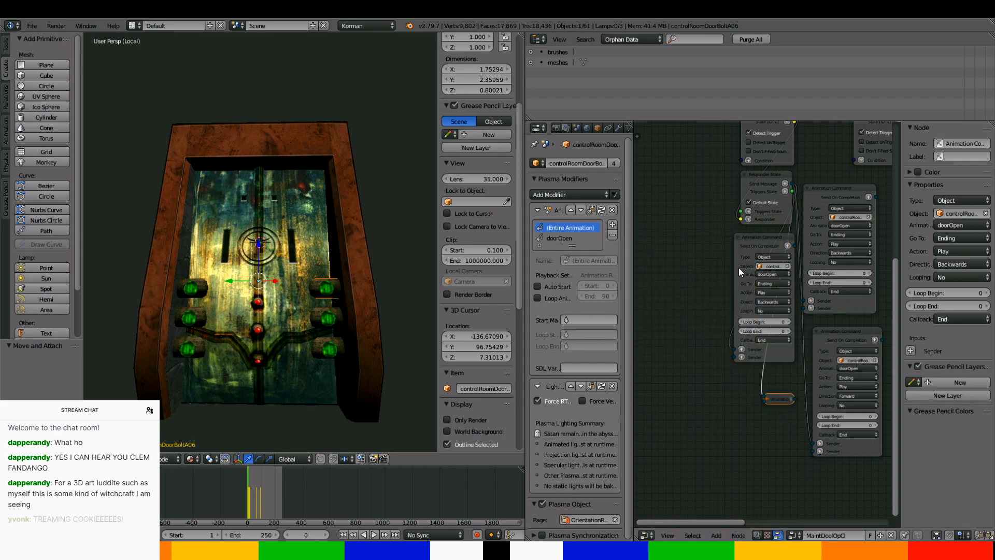
Widen the closing controlRoomDoorLower06 command, collapse it and place it beside the collapsed controlRoomDoorLower05 node
drag(738, 268, 655, 275)
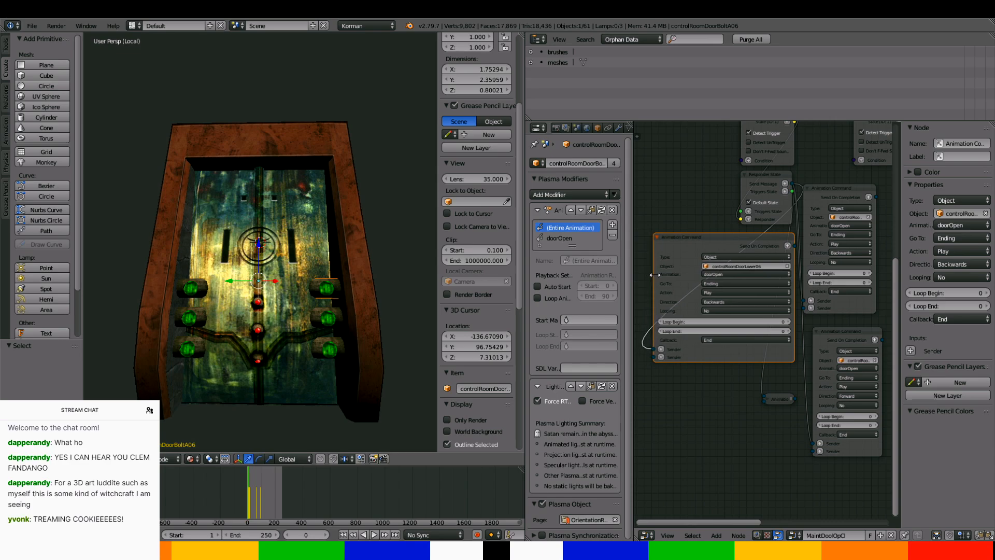
click(657, 237)
drag(673, 238, 735, 399)
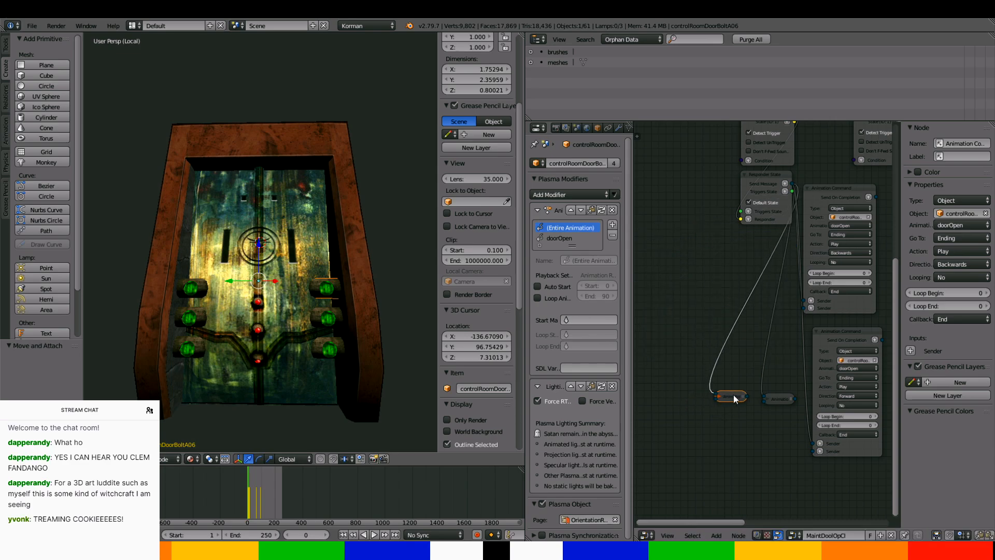
Collapse the closing responder's remaining two Animation Command nodes and group them with the other collapsed commands
mouse_move(876, 252)
mouse_down()
mouse_move(915, 251)
mouse_move(869, 253)
mouse_up()
click(808, 188)
drag(810, 185, 748, 378)
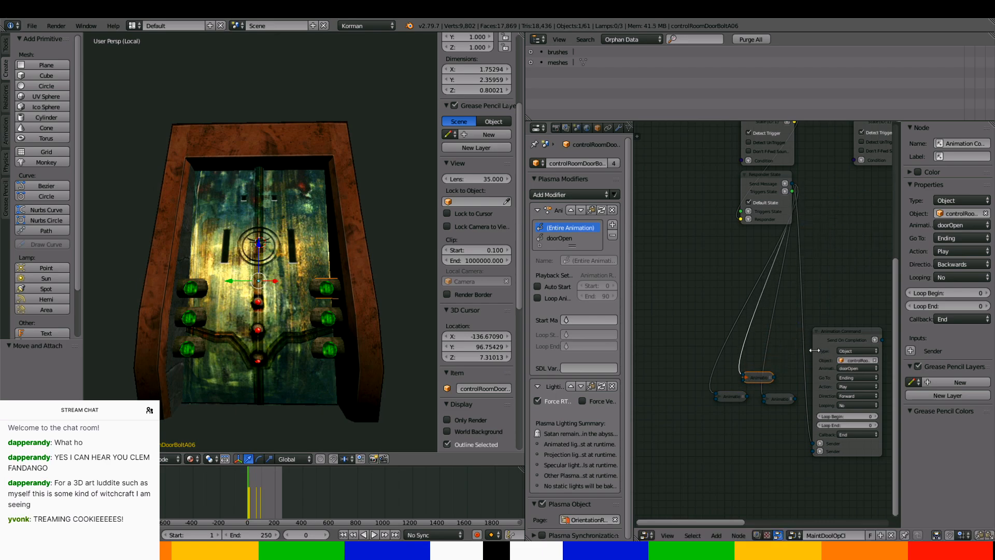
drag(815, 350, 810, 380)
click(811, 332)
scroll(810, 375, down, 6)
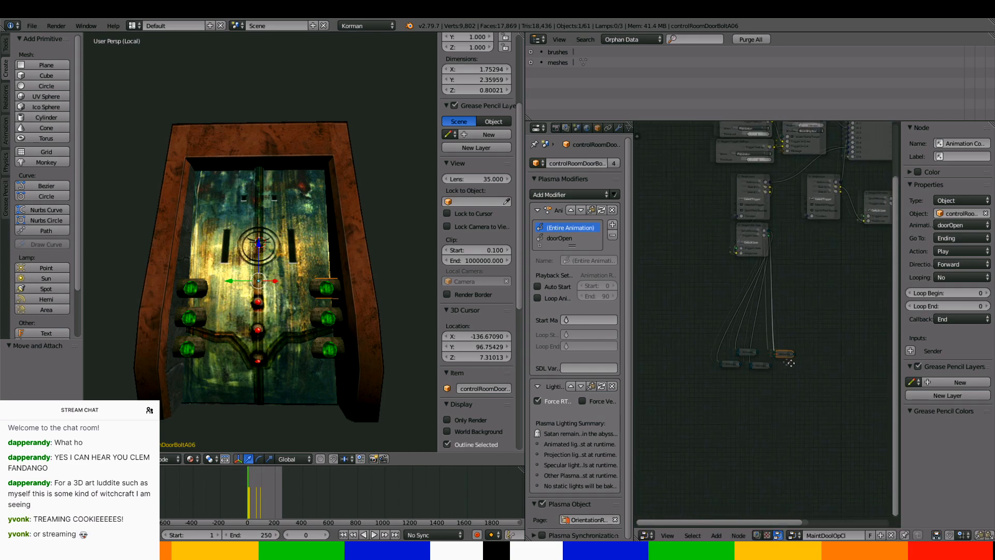
middle_drag(782, 352, 697, 369)
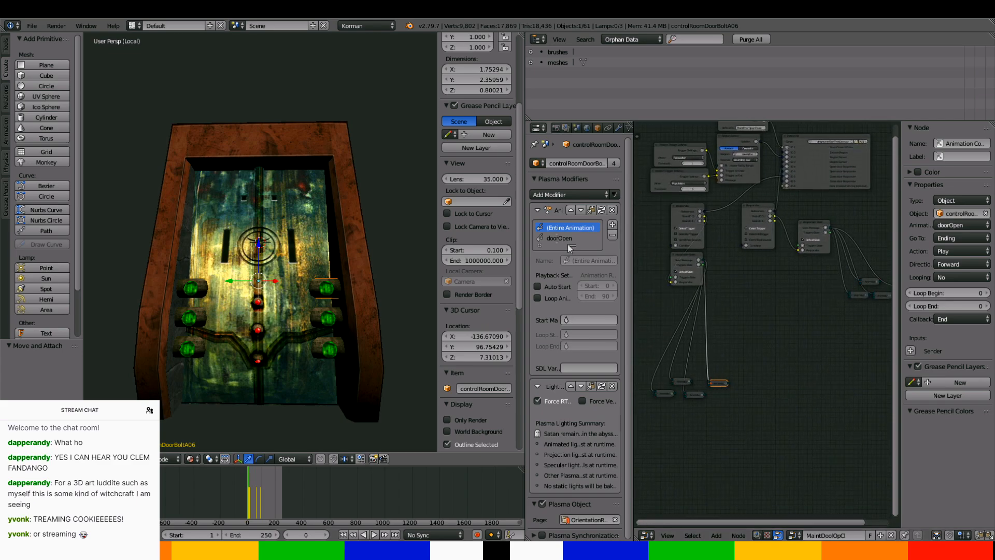
Select controlRoomDoorBoltB06 and disable Auto Start and Loop Anim for its entire animation
right_click(341, 316)
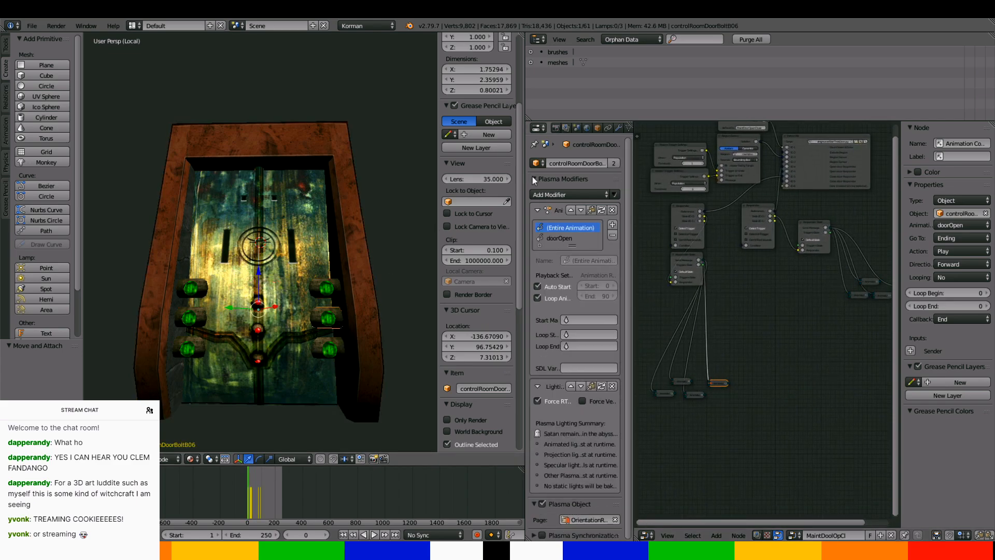
click(538, 298)
click(581, 163)
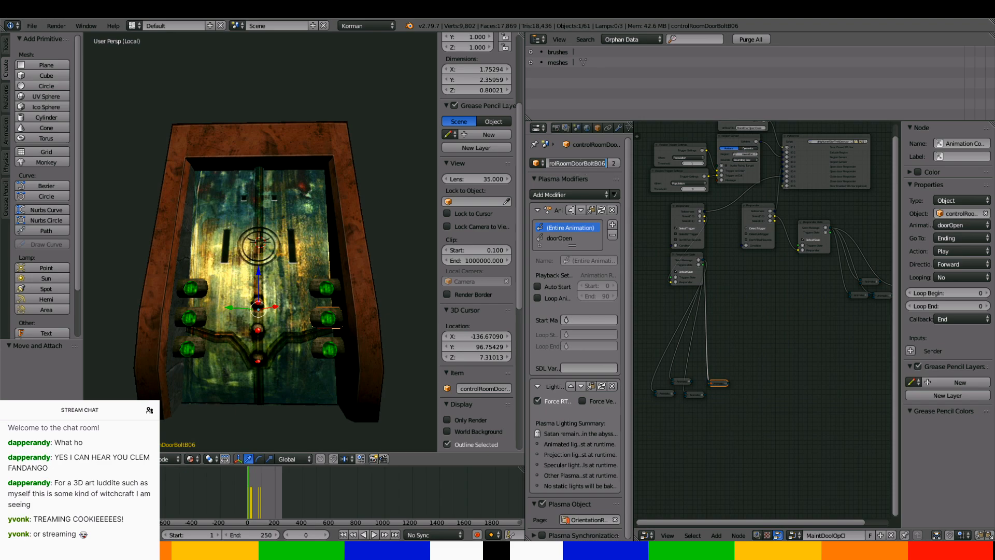
key(Return)
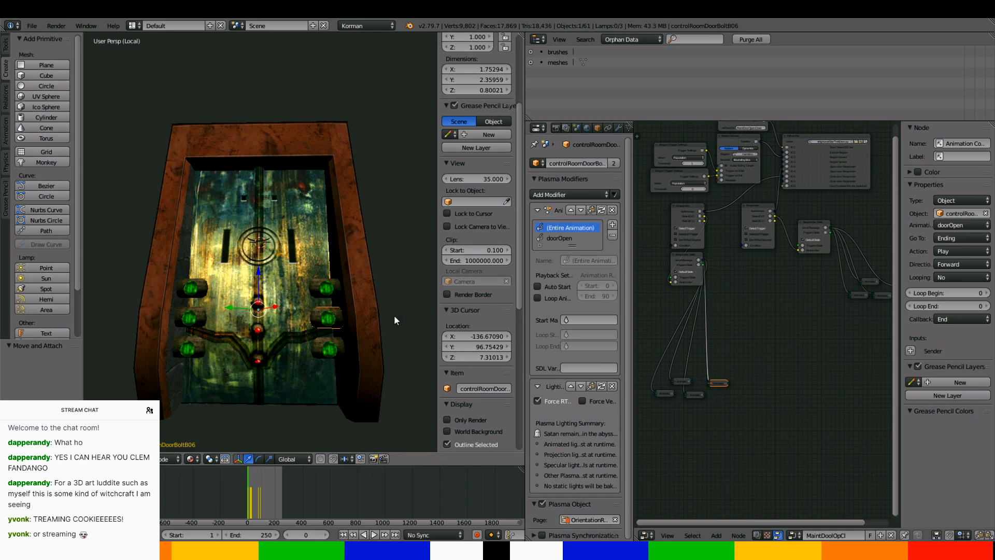
Check the object names of the door's middle and upper bolts
click(327, 294)
click(575, 163)
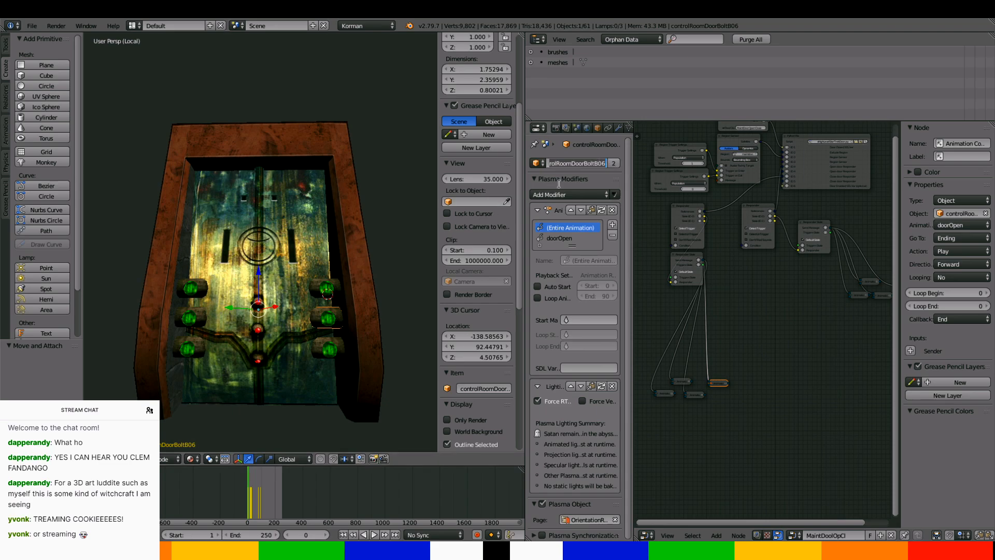
click(370, 260)
click(337, 284)
right_click(335, 287)
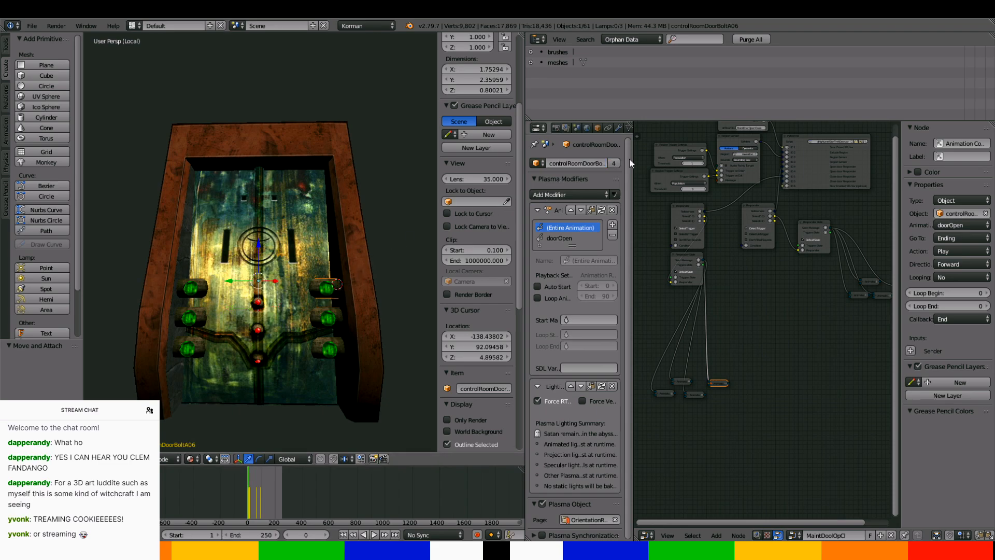
key(Return)
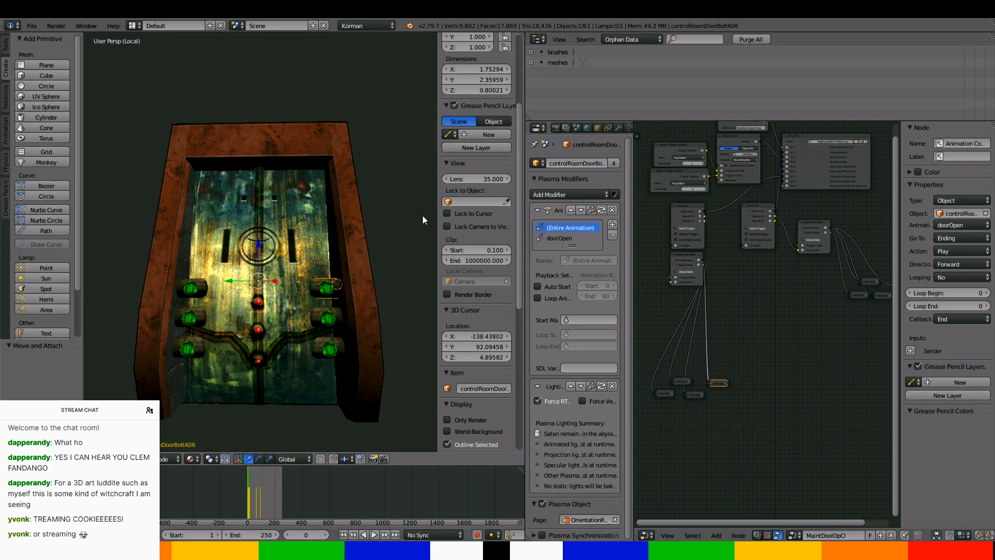
Copy controlRoomDoorBoltB06's object name and attach a fifth Animation Command to the closing Responder State's Send Message output
click(338, 311)
right_click(328, 326)
click(591, 163)
key(ctrl+c)
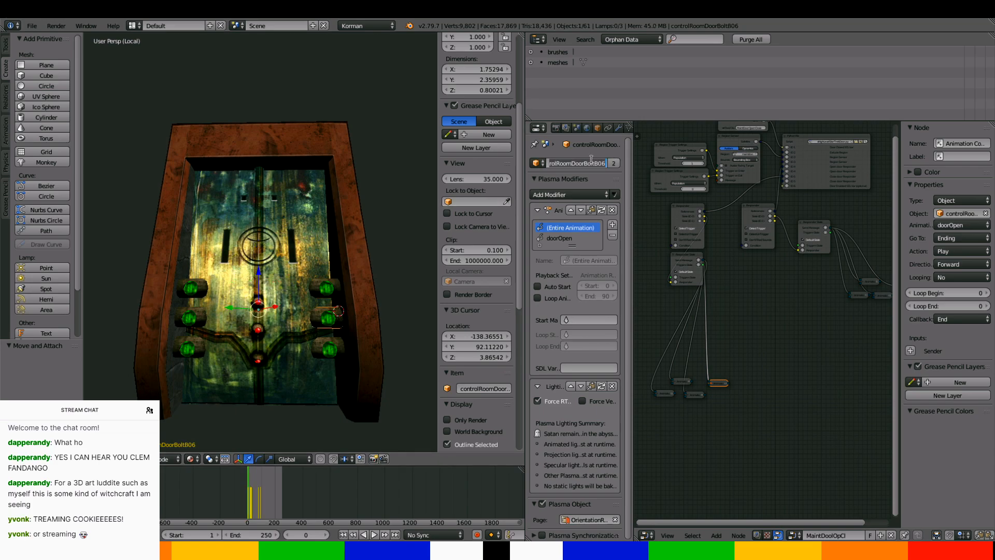
click(730, 329)
scroll(703, 260, up, 2)
click(688, 251)
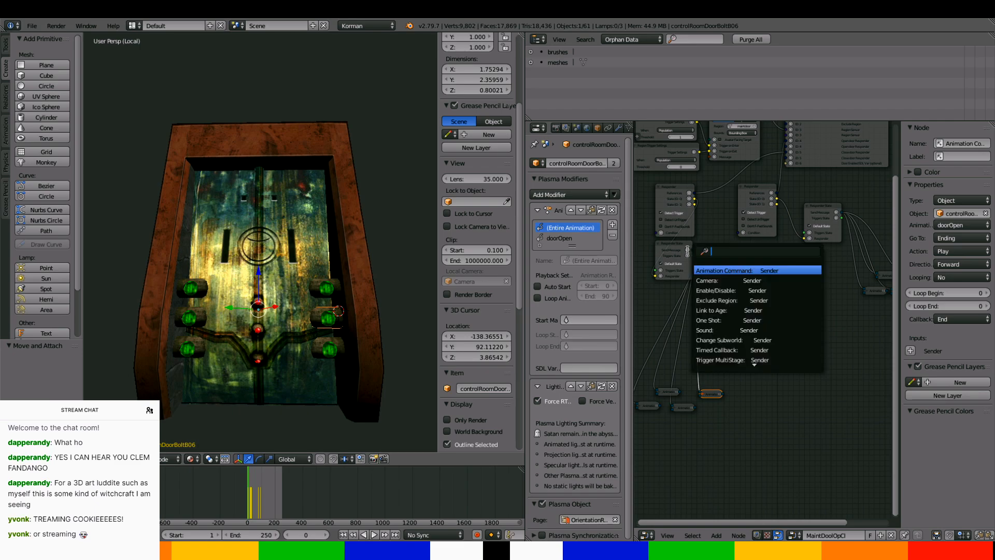
click(724, 271)
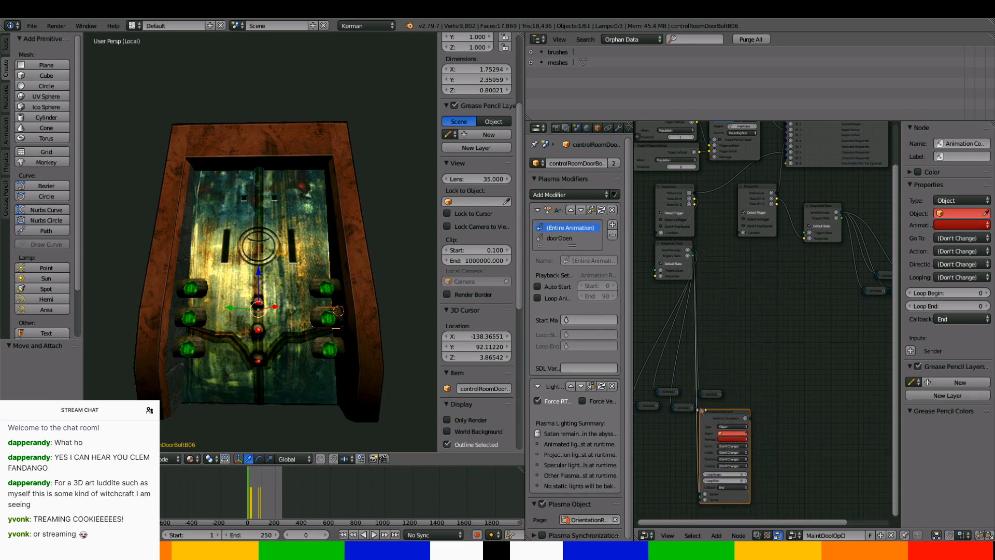
Set the new closing Animation Command's object to controlRoomDoorBoltB06 and its animation to doorOpen
middle_drag(701, 410, 713, 316)
scroll(739, 338, up, 3)
click(738, 336)
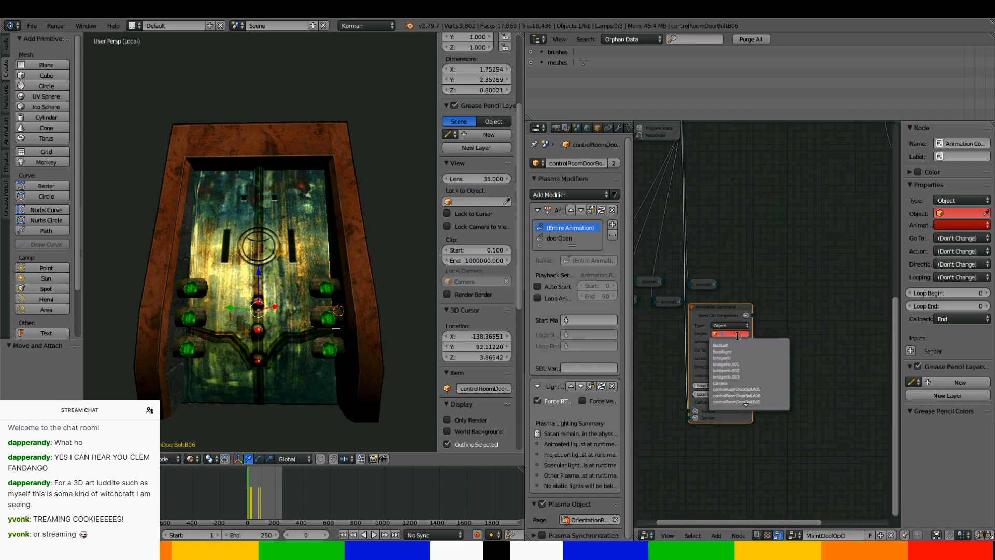
key(ctrl+v)
key(Return)
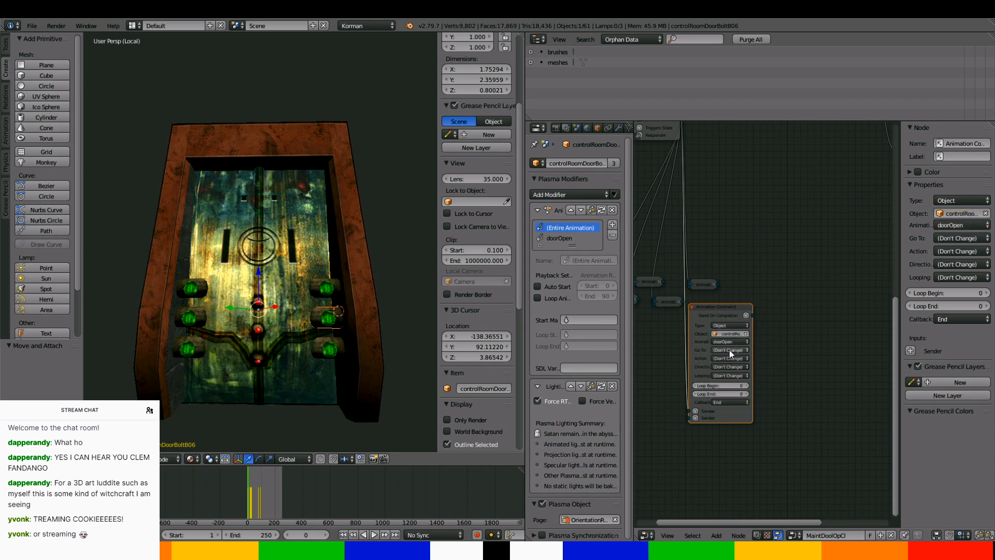
Set the closing controlRoomDoorBoltB06 command to go to Ending, Play, Backwards, with Looping No, and collapse it beneath the other command nodes
click(729, 350)
click(727, 316)
click(728, 357)
click(729, 349)
click(730, 366)
click(726, 350)
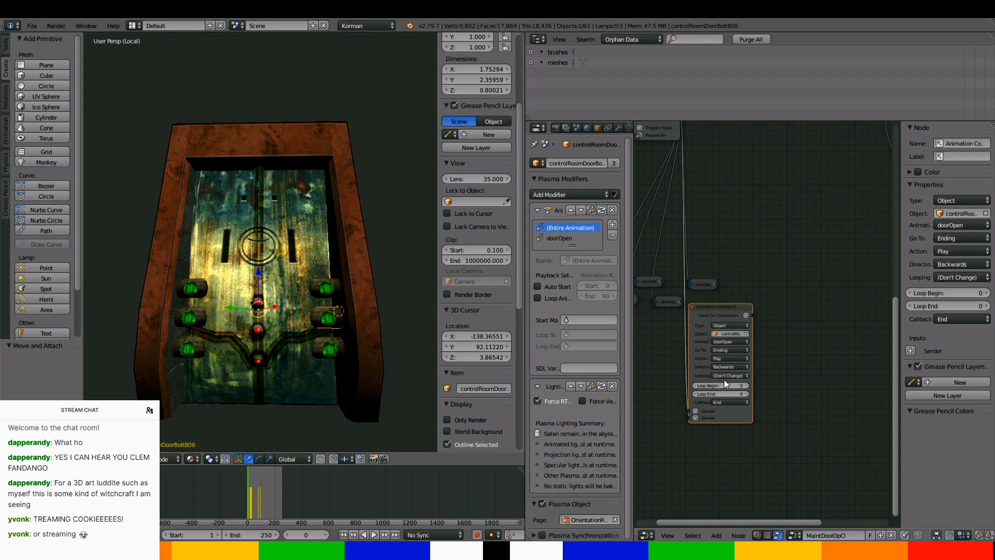
click(724, 376)
click(721, 350)
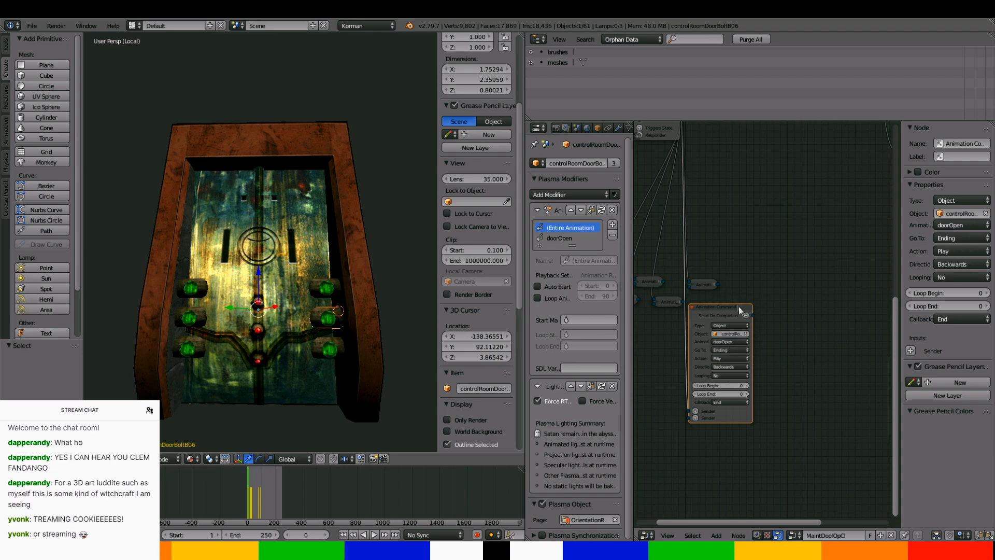
click(692, 307)
drag(692, 306, 699, 304)
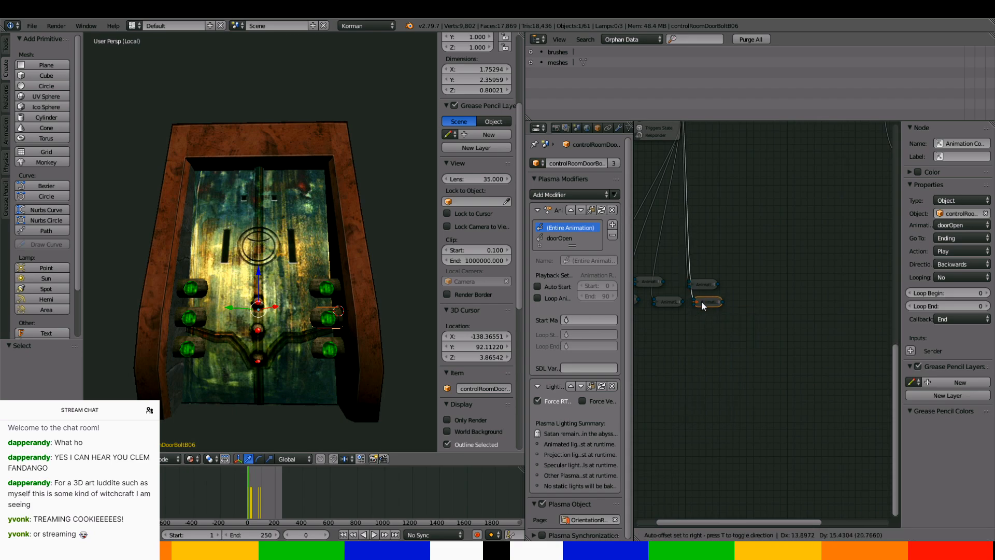
Attach a new Animation Command to the opening Responder State's Send Message output and place it below the collapsed command nodes
scroll(741, 316, down, 6)
middle_drag(743, 316, 891, 453)
scroll(741, 305, up, 4)
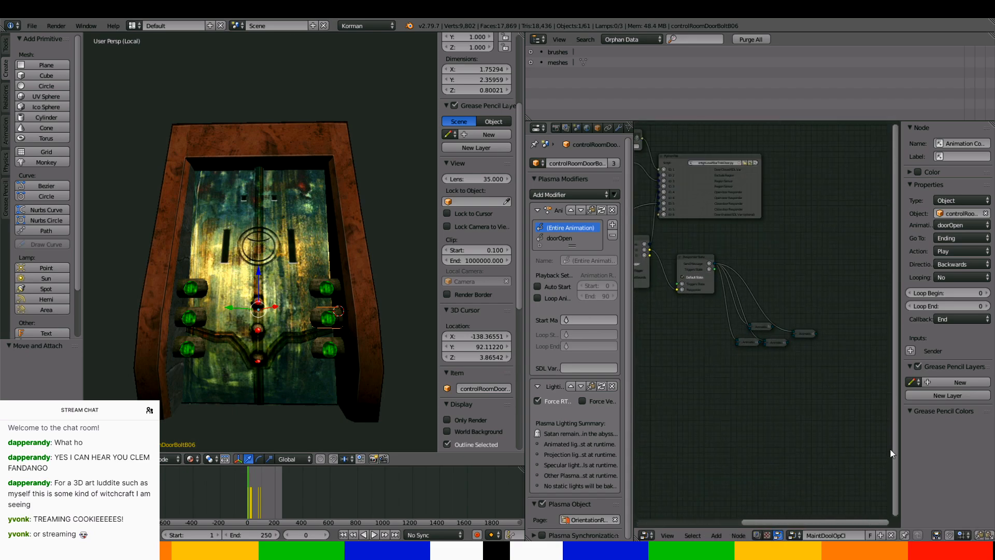
click(706, 259)
click(733, 278)
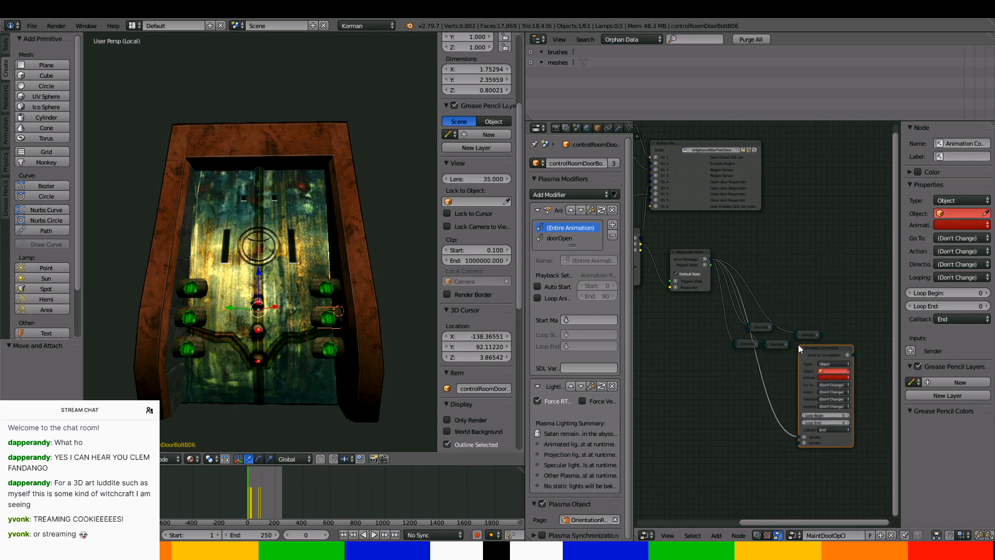
click(799, 344)
Set the new opening Animation Command's object to controlRoomDoorBoltB06 and its animation to doorOpen
click(839, 370)
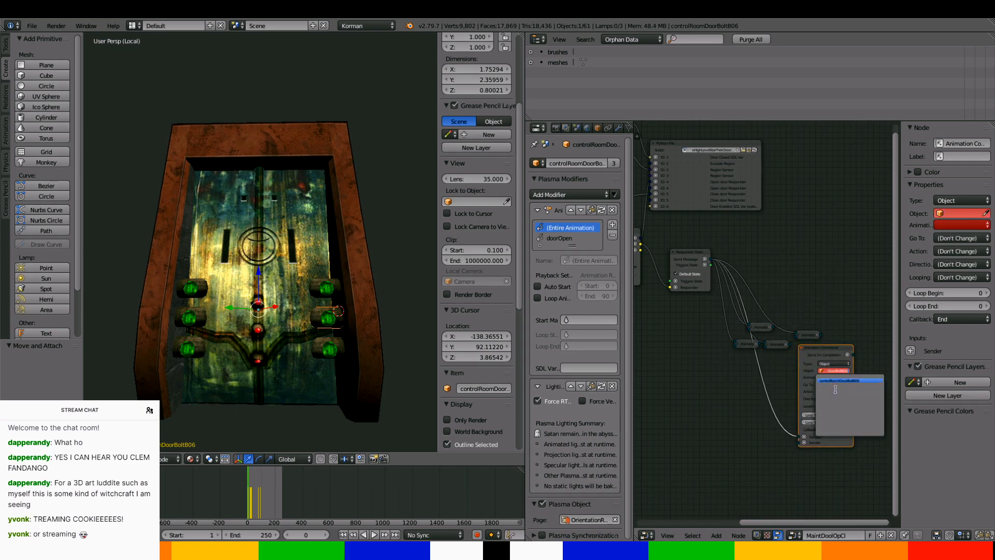
click(837, 389)
click(828, 362)
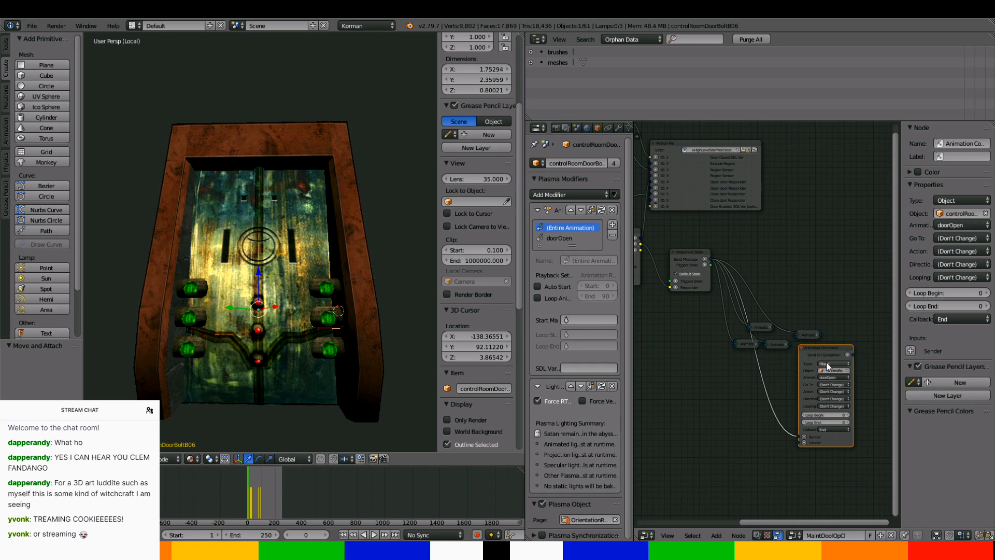
Set the opening controlRoomDoorBoltB06 command to go to Beginning, Play, Forward, with Looping No, and collapse the node
click(829, 385)
click(823, 386)
click(820, 391)
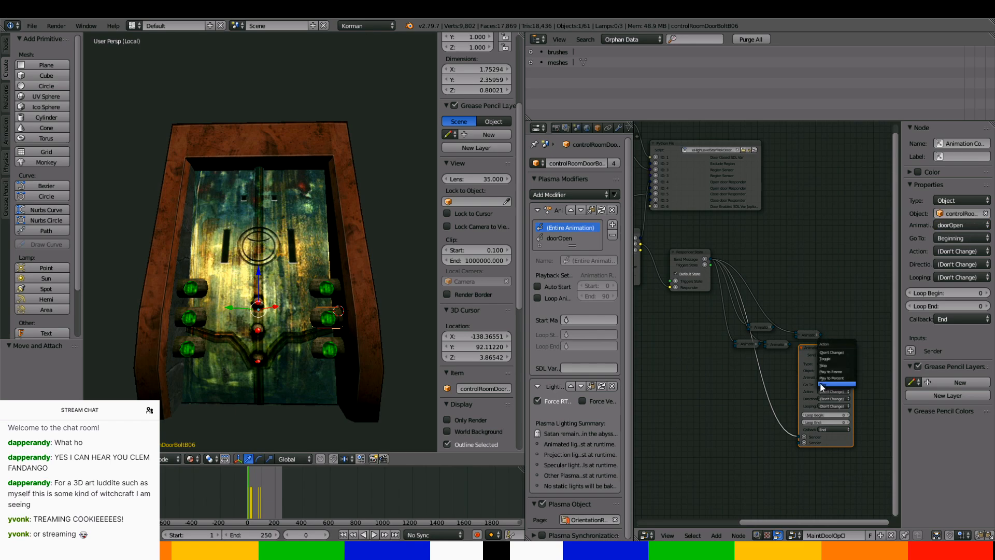
click(829, 358)
click(823, 399)
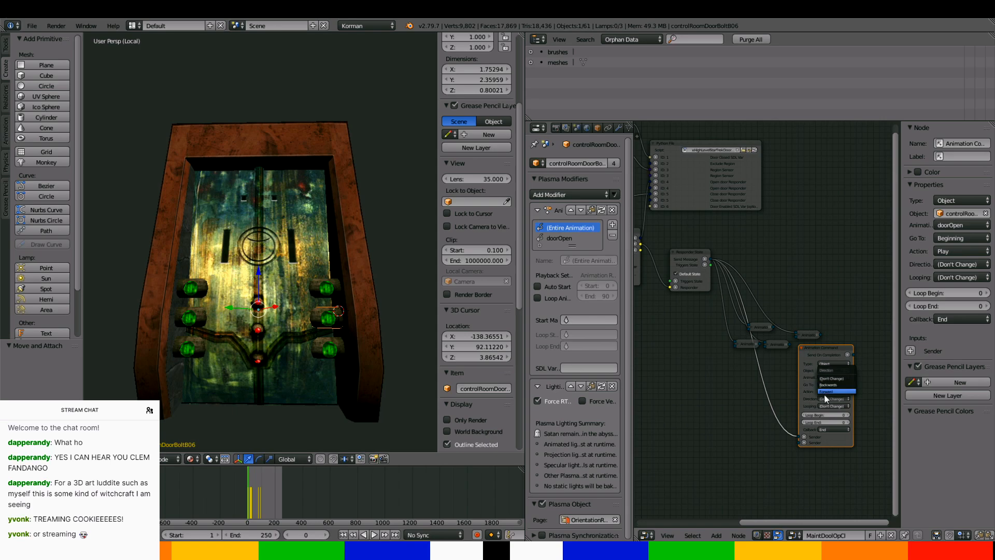
click(824, 393)
click(830, 406)
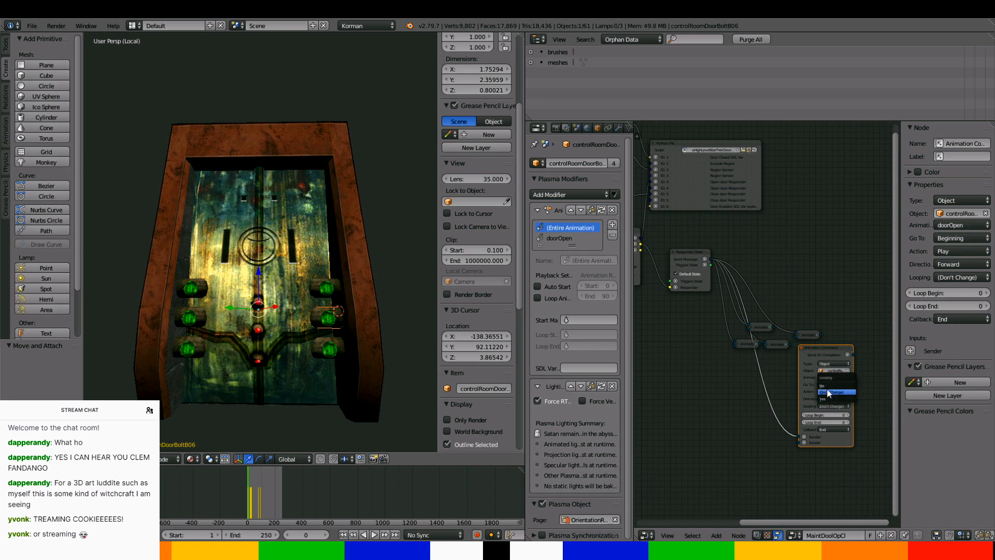
click(832, 392)
key(h)
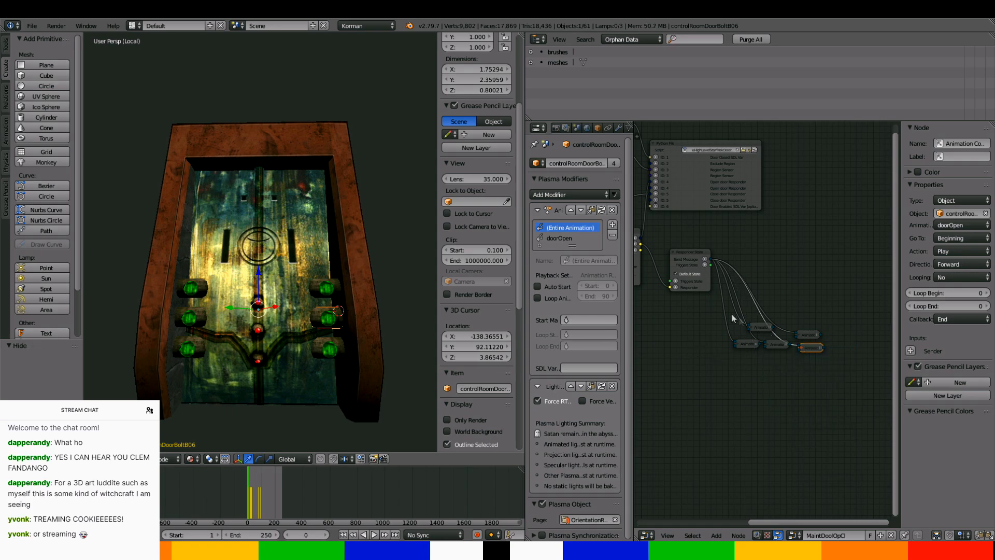
Copy controlRoomDoorBoltC06's object name and attach another Animation Command to the opening Responder State's Send Message output
right_click(334, 352)
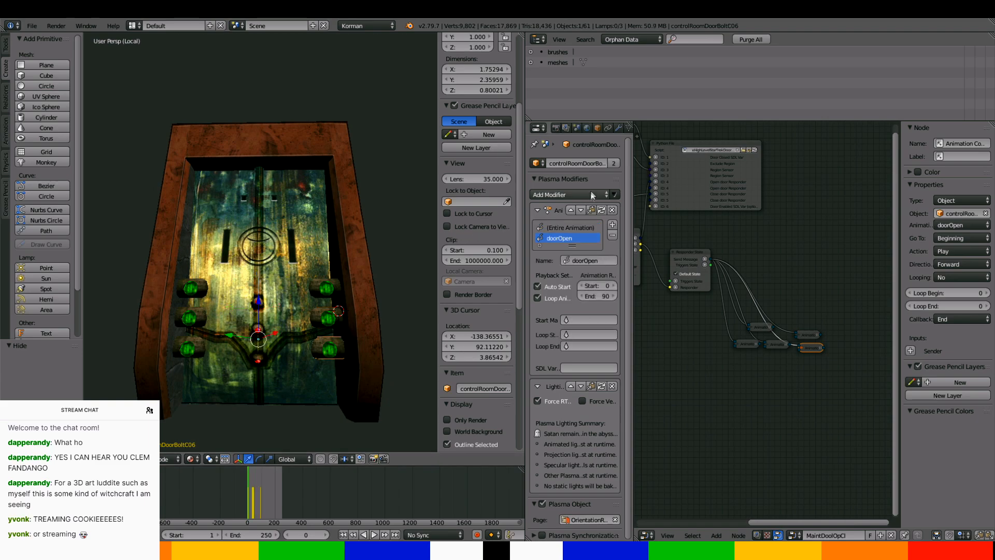
click(572, 164)
key(ctrl+c)
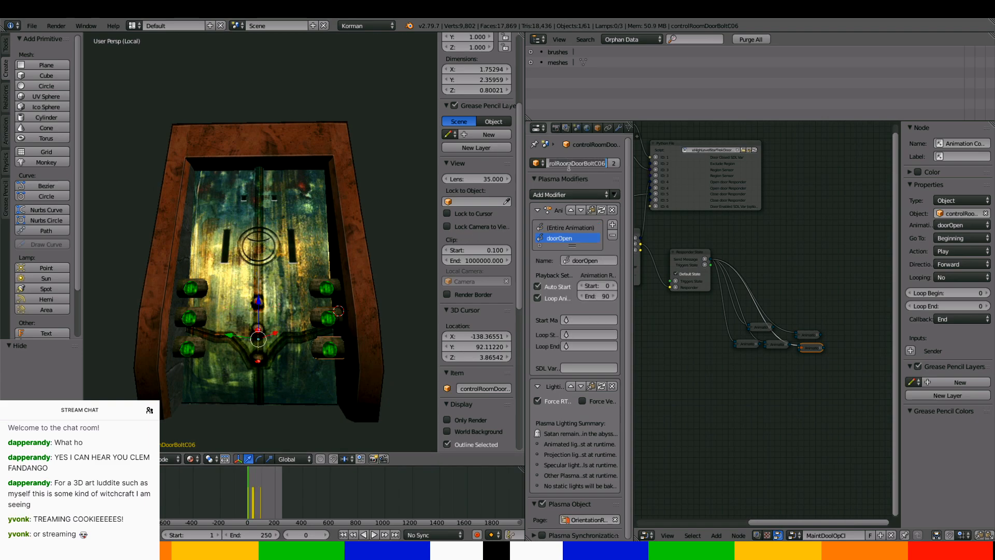
click(691, 333)
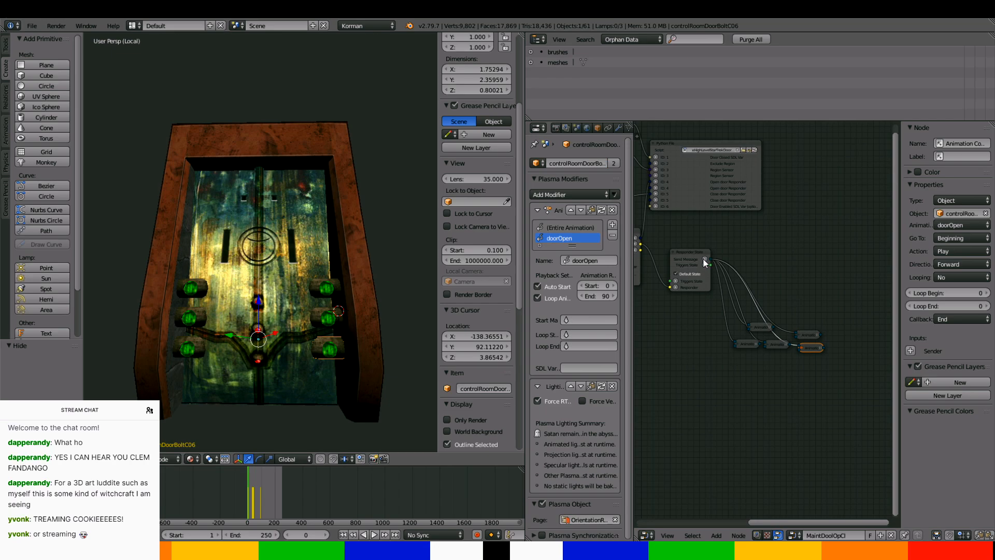
drag(706, 261, 708, 265)
click(723, 279)
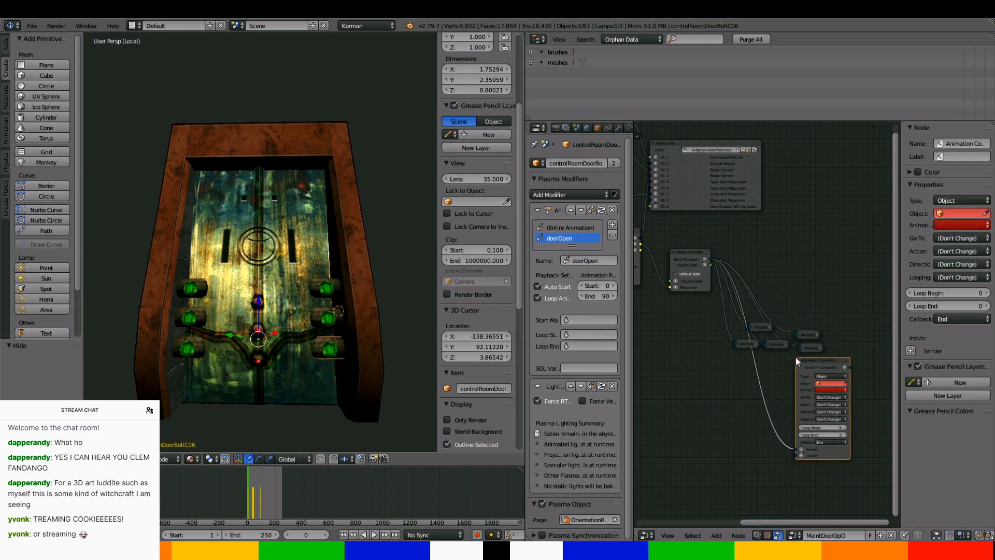
click(796, 356)
Set the new opening Animation Command's object to controlRoomDoorBoltC06 and its animation to doorOpen
scroll(799, 363, up, 2)
middle_drag(806, 400, 701, 281)
click(741, 285)
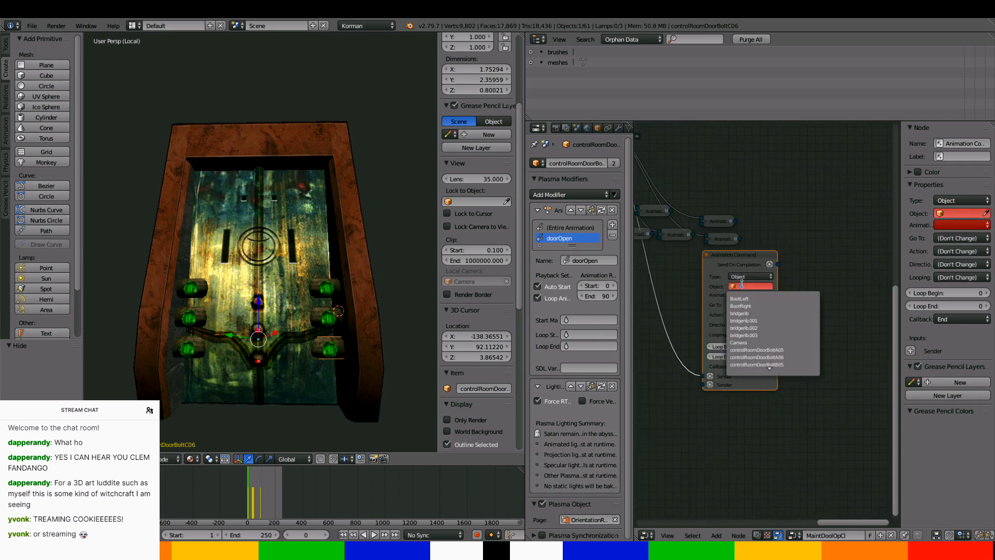
key(ctrl+v)
key(Return)
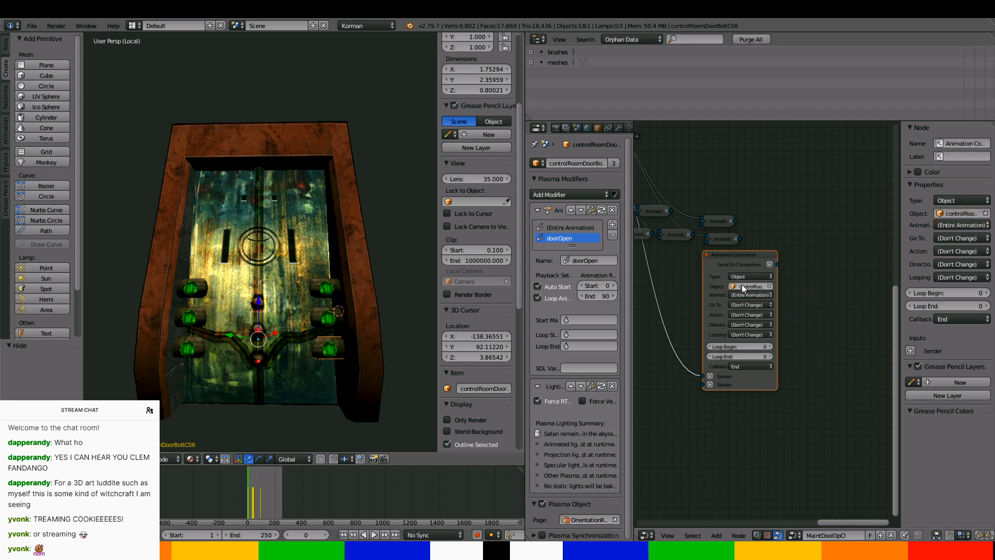
click(748, 294)
click(748, 276)
Set the opening controlRoomDoorBoltC06 command to go to Beginning, Play, Forward, with Looping No, and collapse the node
click(745, 303)
click(744, 293)
click(747, 313)
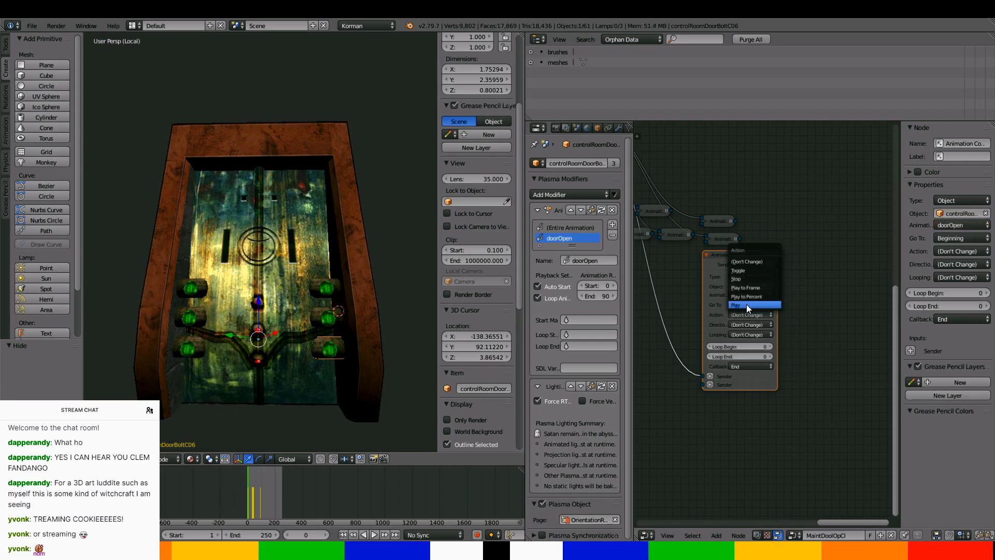
click(747, 305)
click(748, 324)
click(746, 317)
click(744, 334)
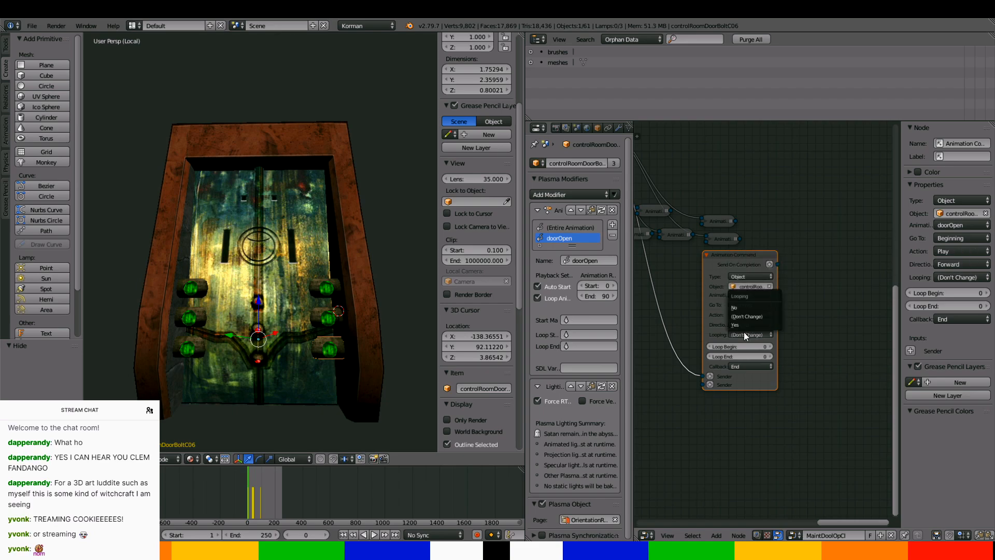
click(736, 307)
click(709, 255)
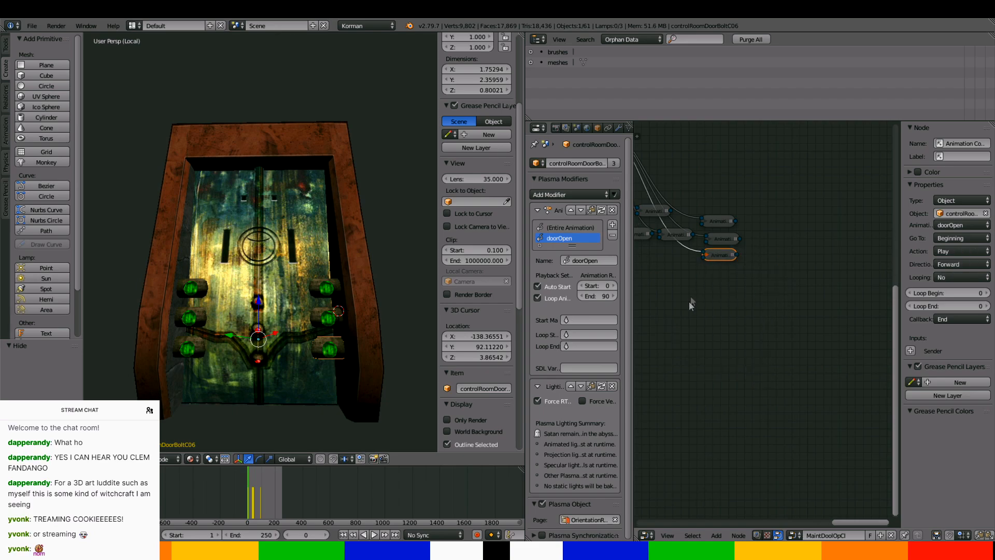
Attach a sixth Animation Command to the closing Responder State's Send Message output and place it below the collapsed command nodes
scroll(681, 302, down, 6)
middle_drag(670, 305, 682, 276)
scroll(682, 274, up, 1)
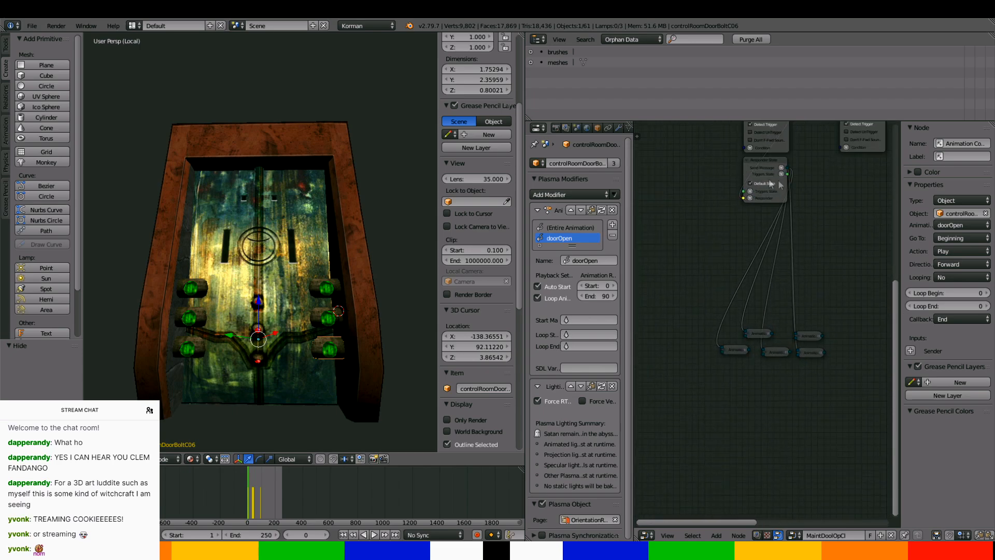
click(781, 168)
click(798, 188)
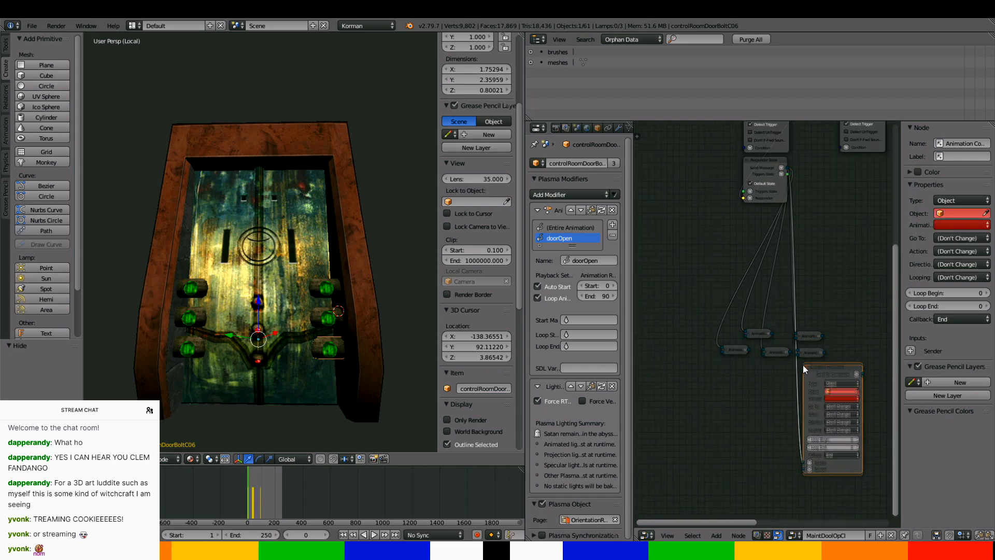
click(801, 364)
Set the new closing Animation Command's object to controlRoomDoorBoltC06 and its animation to doorOpen
middle_drag(799, 364, 693, 216)
scroll(694, 217, up, 3)
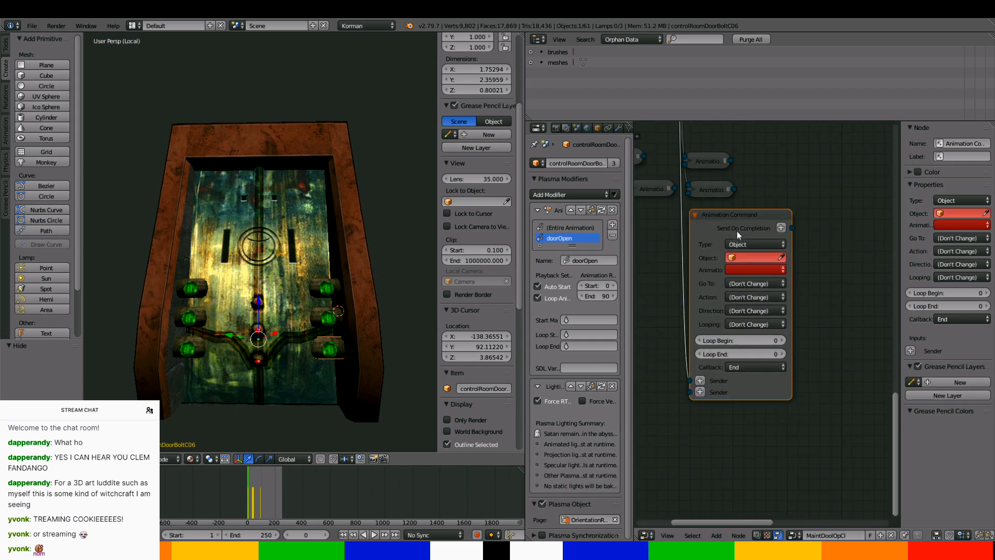
click(754, 257)
text(controlRoomDoorBoltC06)
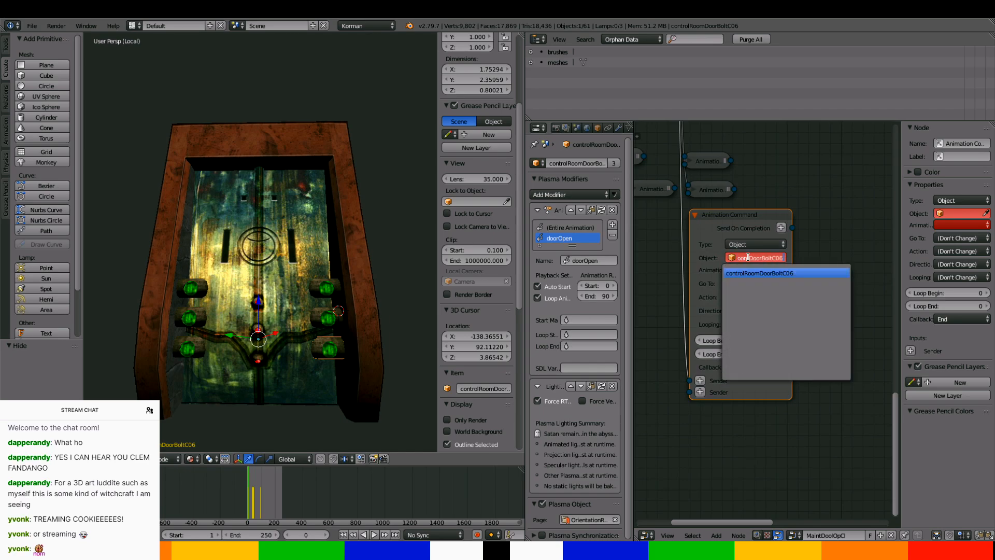
key(Return)
click(747, 270)
click(742, 247)
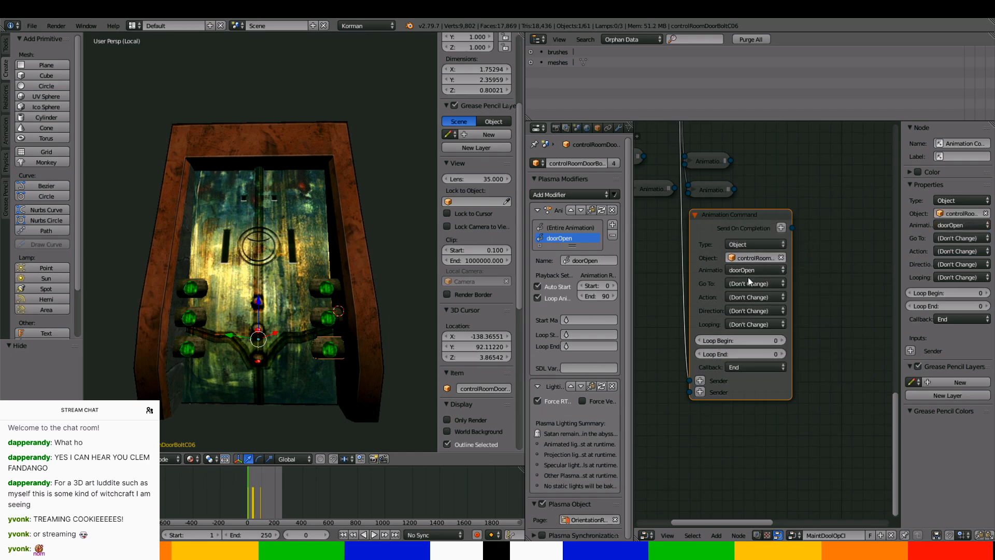
Set the closing controlRoomDoorBoltC06 command to go to Ending, Play, Backwards, with Looping No, and collapse the node
click(749, 282)
click(742, 237)
click(742, 310)
click(742, 288)
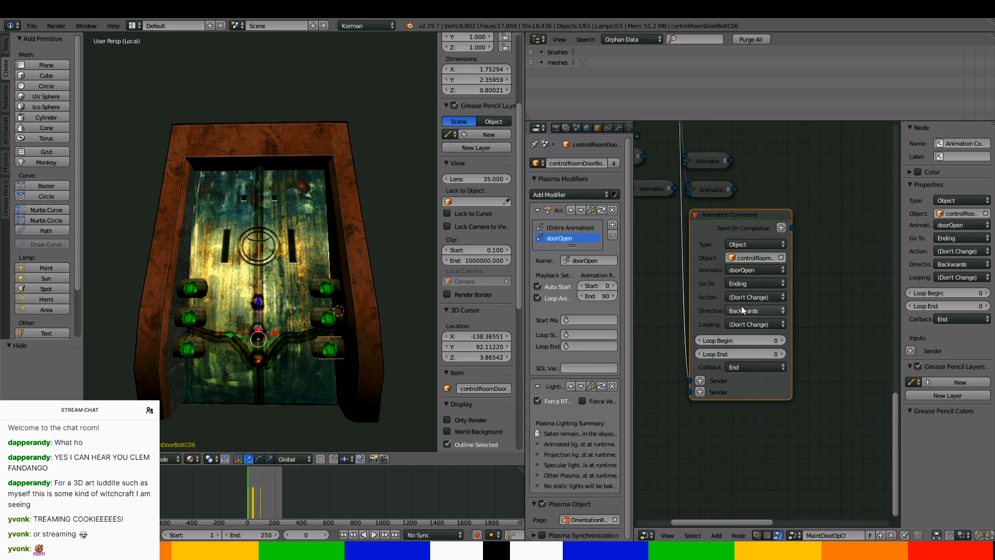
click(742, 297)
click(739, 285)
click(742, 324)
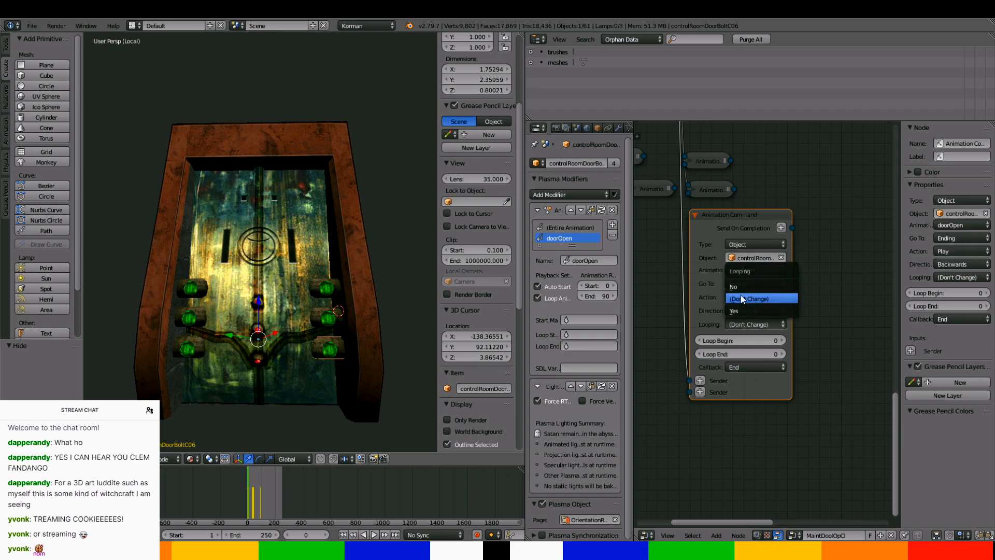
click(740, 286)
click(695, 215)
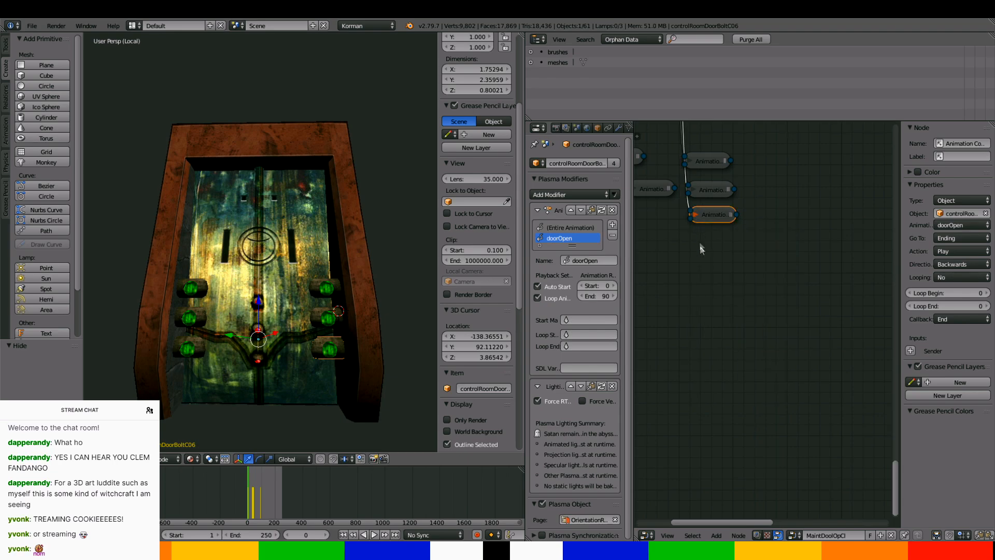
Select controlRoomDoorBoltA05 and disable Auto Start and Loop Anim for its entire animation
middle_drag(704, 255, 865, 473)
scroll(865, 473, down, 1)
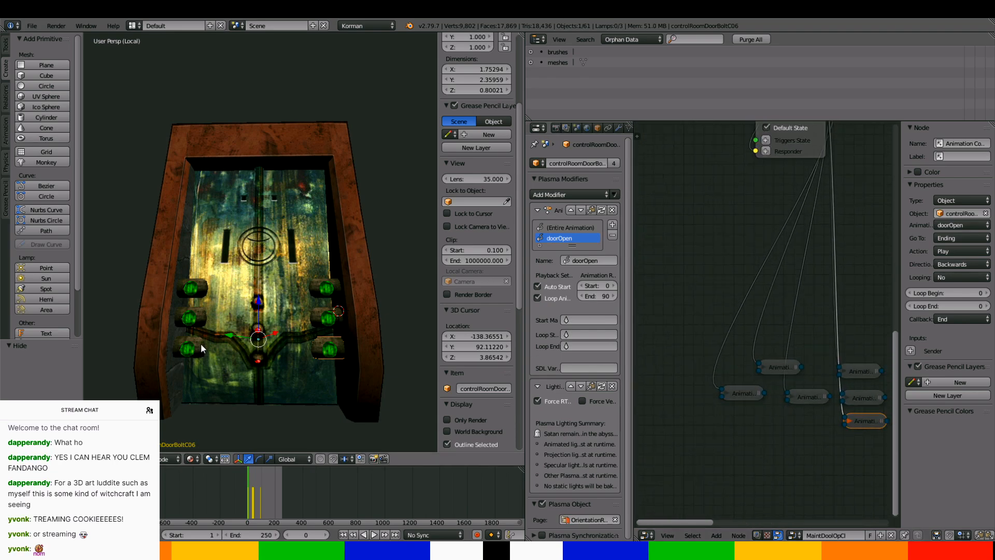
right_click(197, 292)
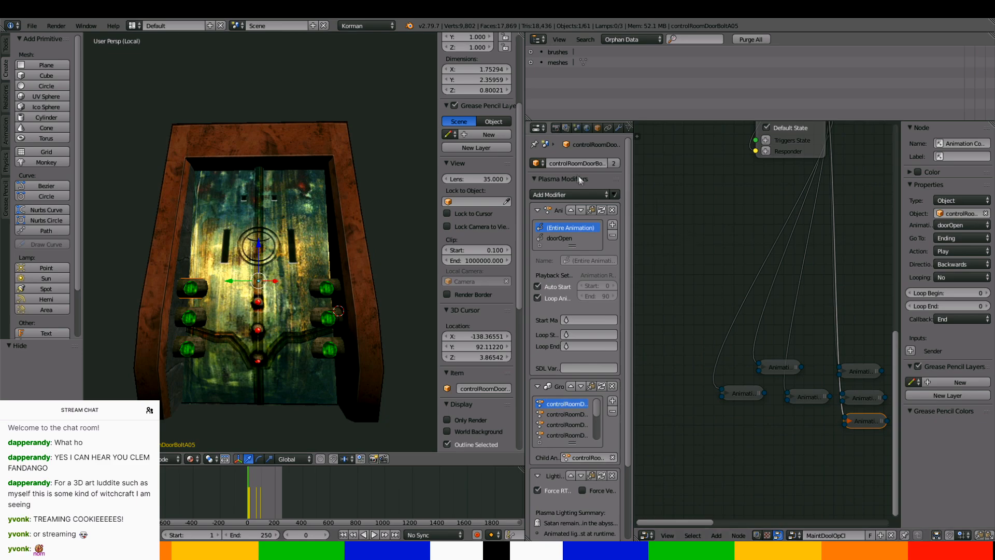
click(553, 286)
click(549, 299)
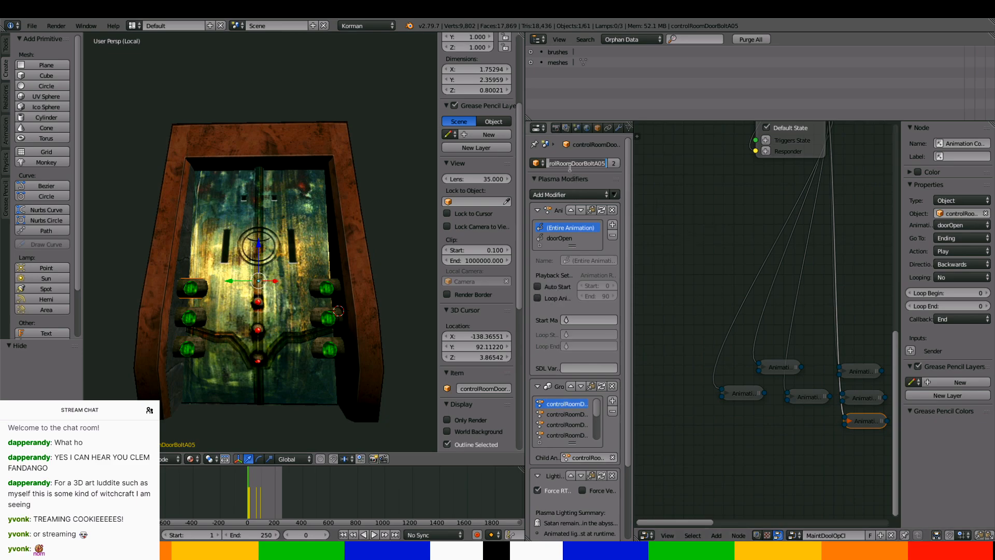
Attach a seventh Animation Command to the closing Responder State's Send Message output and place it beside the existing command nodes
click(732, 203)
scroll(734, 207, down, 5)
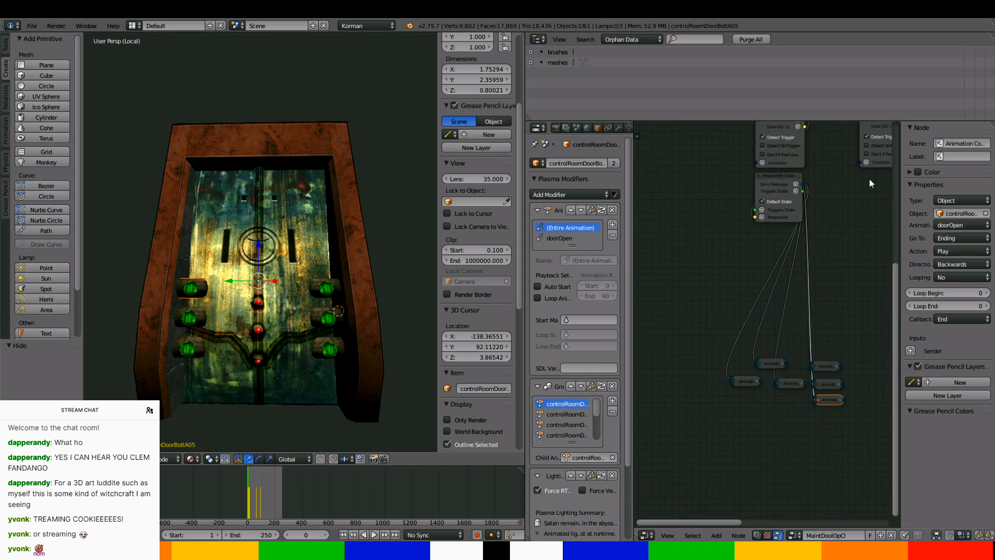
key(shift+a)
click(824, 200)
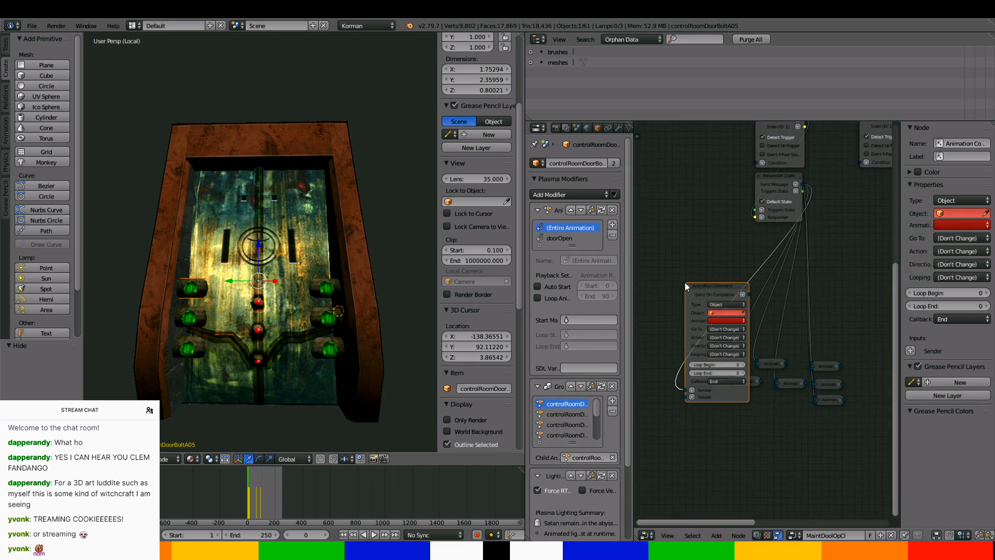
click(657, 352)
Set the new closing Animation Command's object to controlRoomDoorBoltA05 and its animation to doorOpen
scroll(691, 389, up, 4)
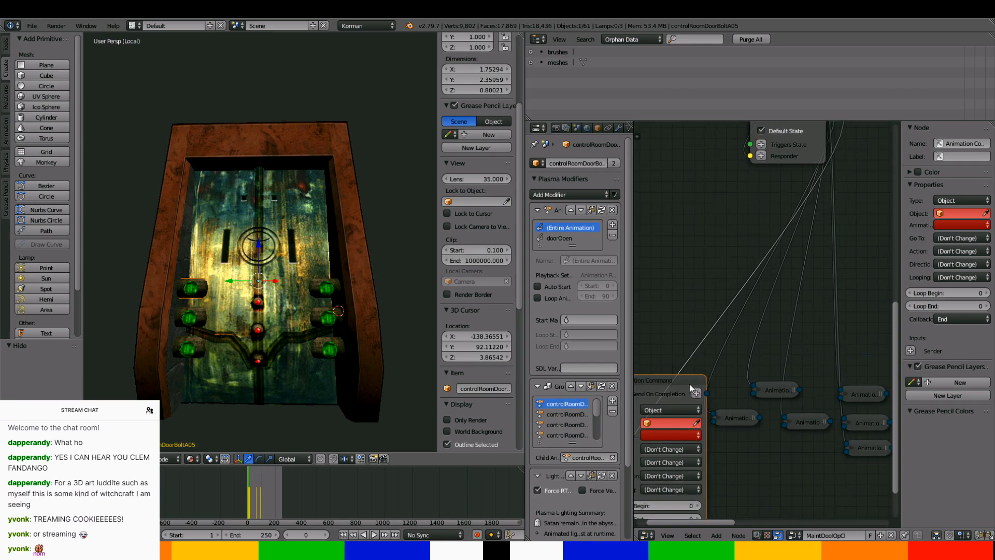
middle_drag(691, 389, 778, 269)
click(757, 304)
text(controlRoomDoorBoltA05)
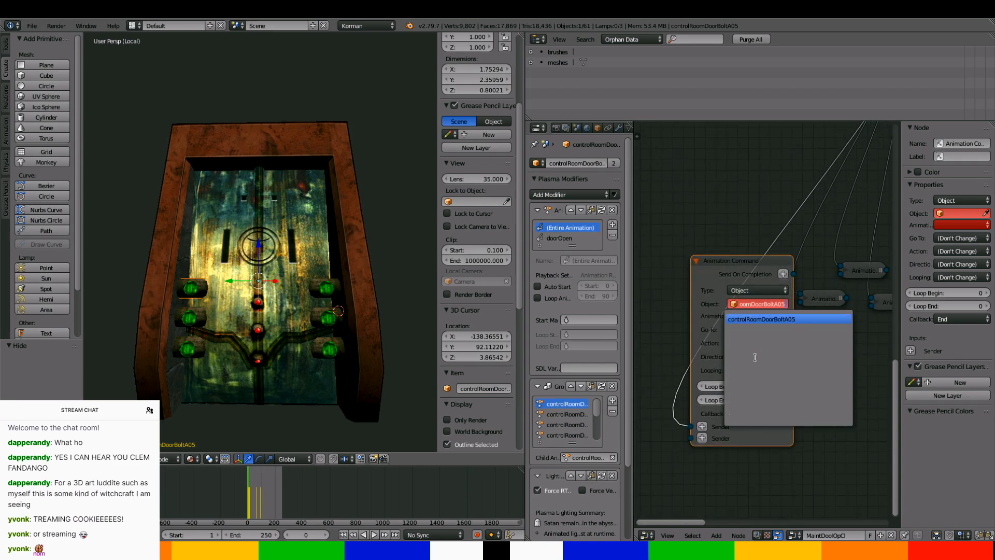
key(Return)
click(741, 316)
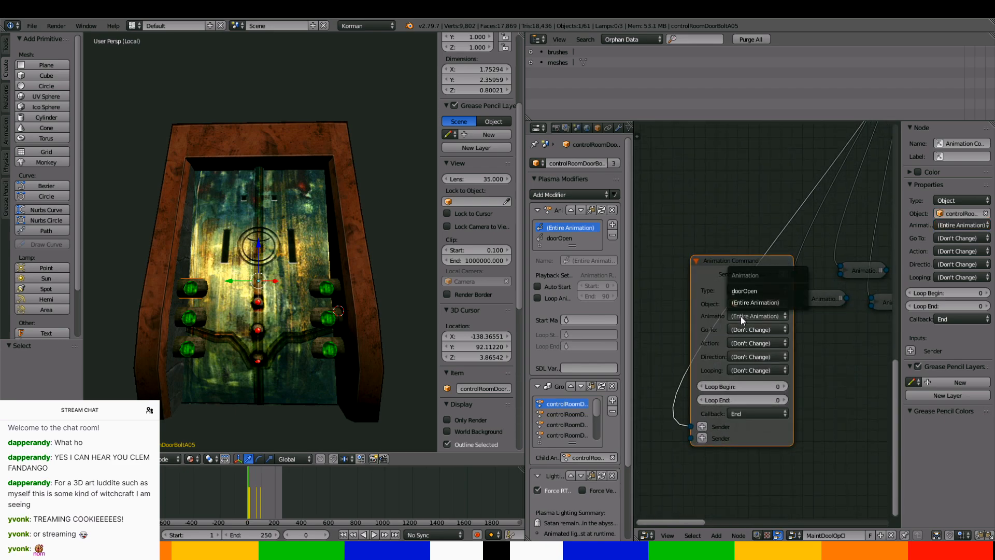
click(745, 291)
Set the closing controlRoomDoorBoltA05 command to go to Ending, Play, Backwards, with Looping No, then collapse the node and move it beside the others
click(750, 330)
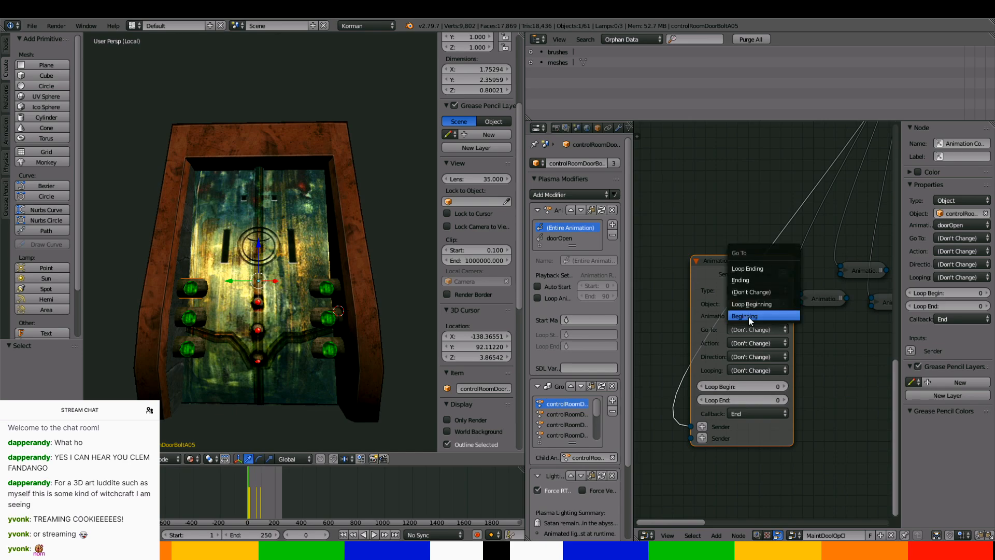
click(748, 316)
click(746, 331)
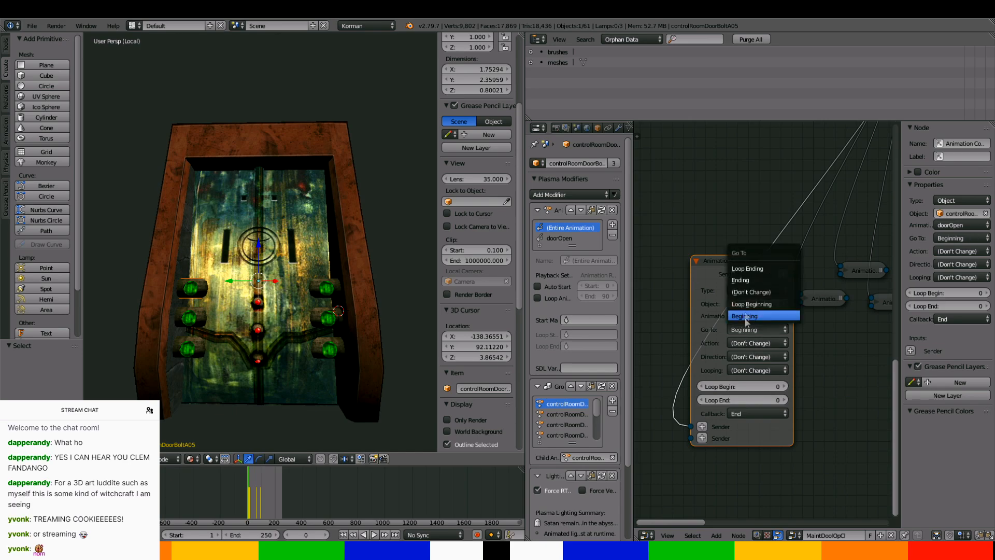
click(748, 281)
click(757, 345)
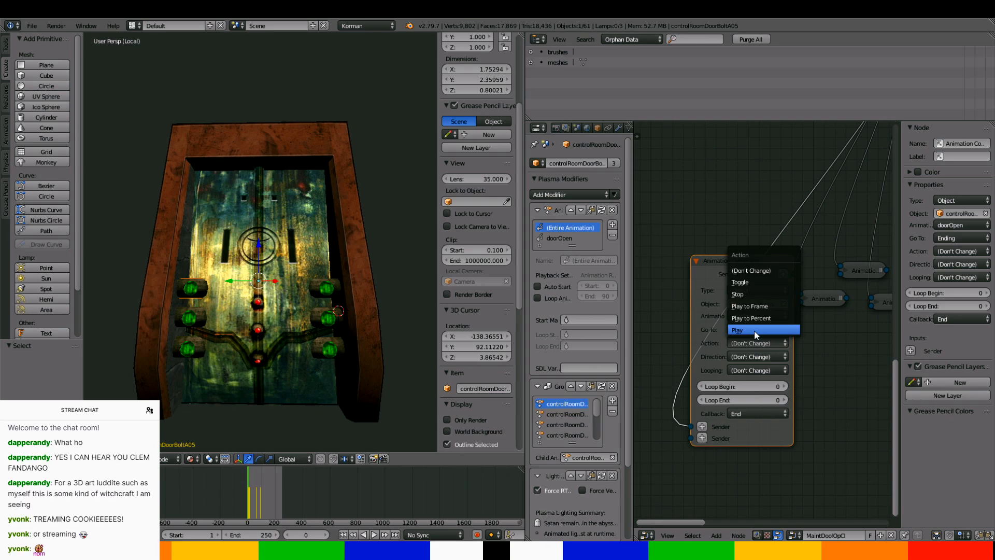
click(754, 330)
click(747, 354)
click(745, 328)
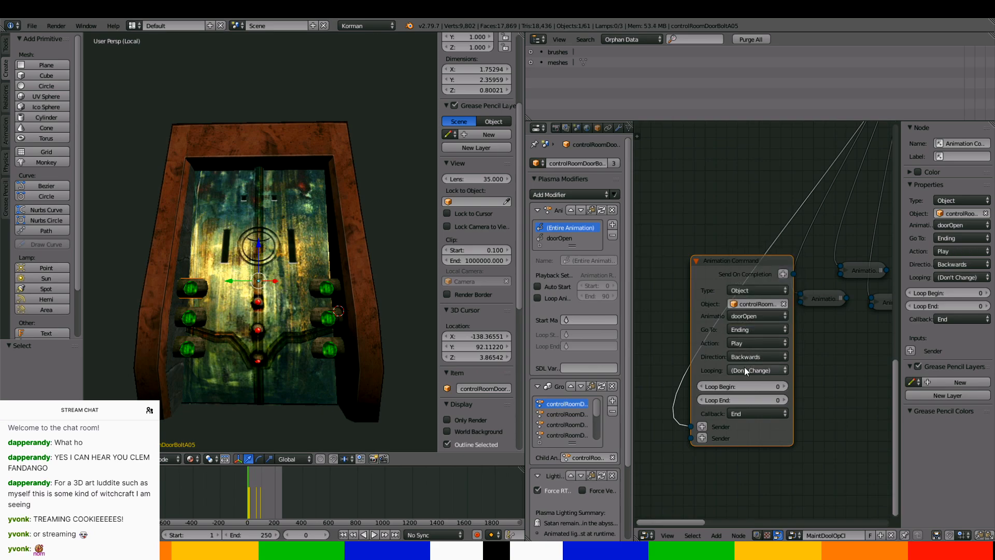
click(745, 367)
click(746, 338)
click(697, 261)
drag(698, 262, 755, 283)
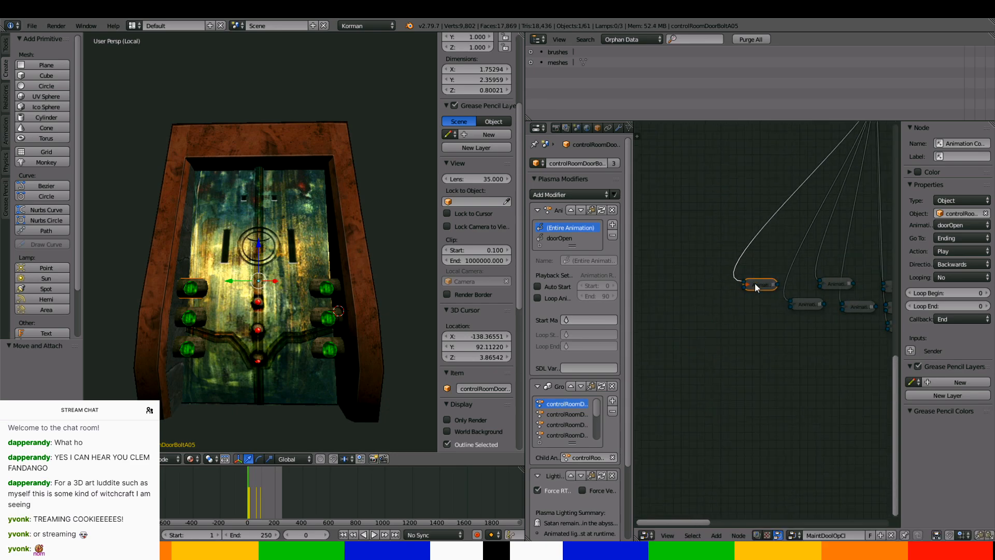
Attach a seventh Animation Command to the opening Responder State's Send Message output, place it beside the existing commands and open its object choice
scroll(755, 283, down, 6)
middle_drag(802, 306, 821, 410)
scroll(821, 410, up, 7)
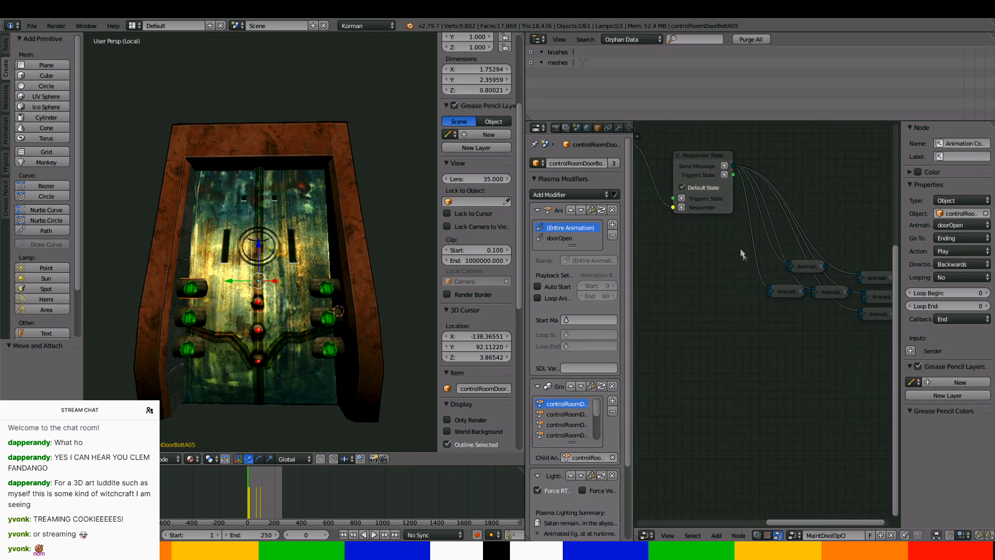
click(725, 175)
click(731, 187)
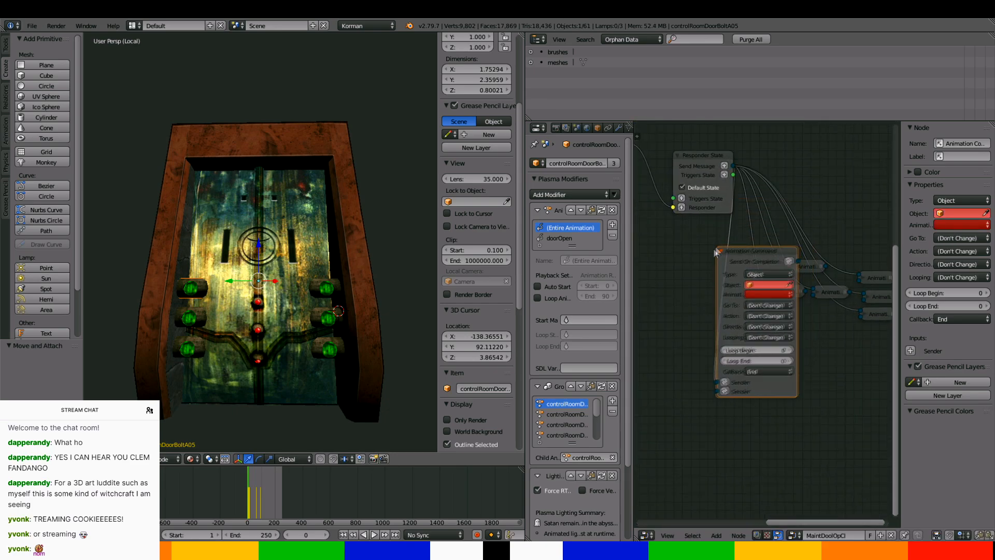
click(680, 257)
scroll(746, 325, up, 2)
click(719, 282)
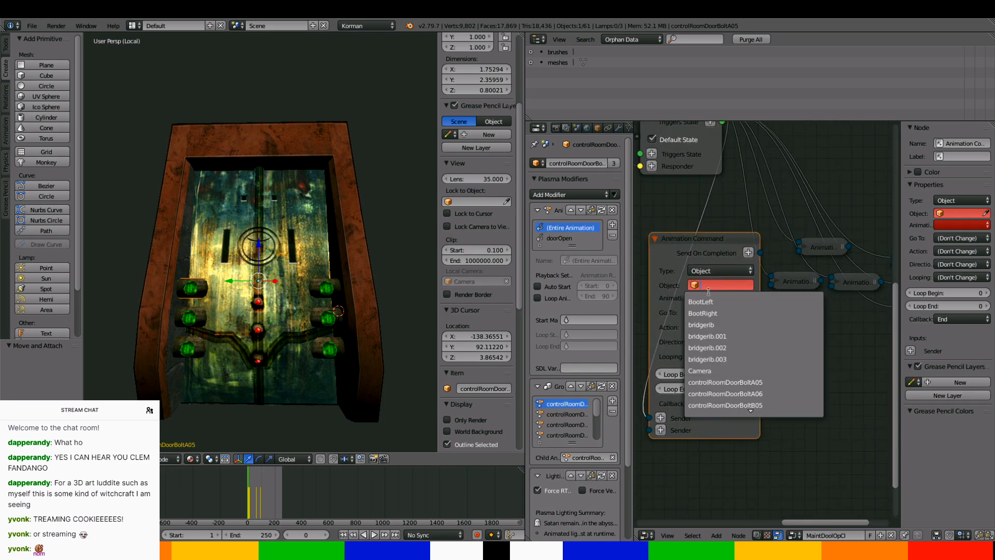
Assign controlRoomDoorBoltA05 as the expanded Animation Command node's object and choose its doorOpen animation
text(controlRoomDoorBoltA05)
key(Return)
click(709, 297)
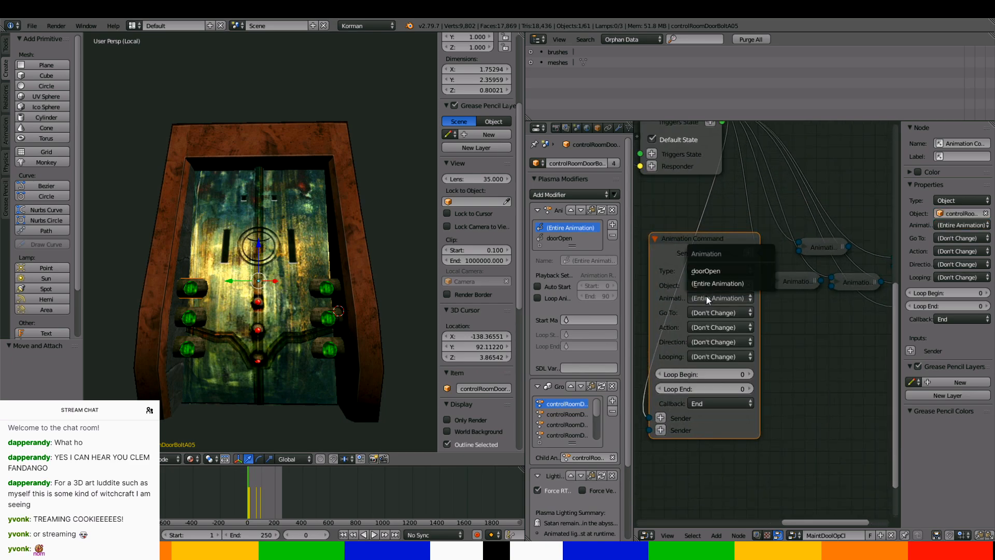
click(715, 269)
Set the A05 bolt's command to go to Beginning and Play, with direction Forward and looping No
click(719, 311)
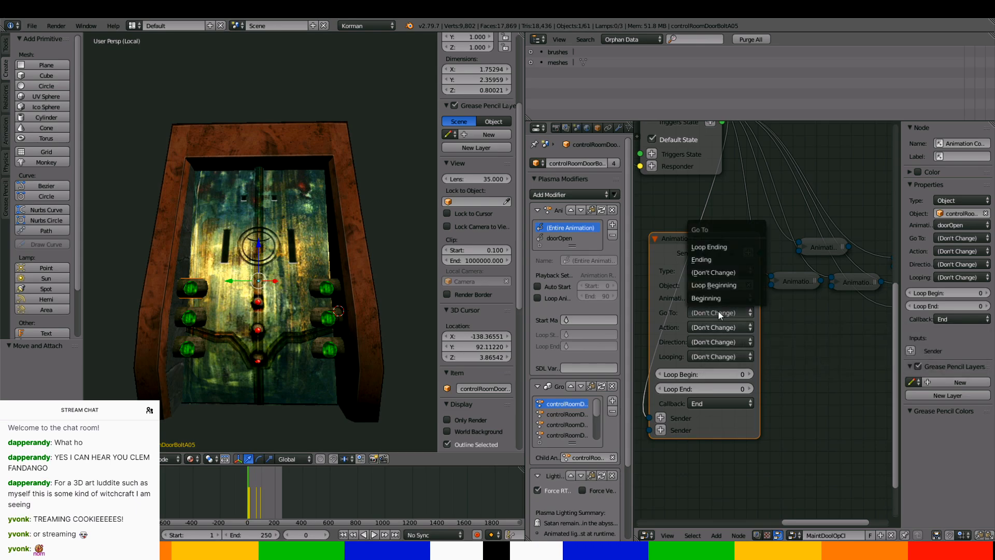
click(714, 301)
click(715, 326)
click(715, 313)
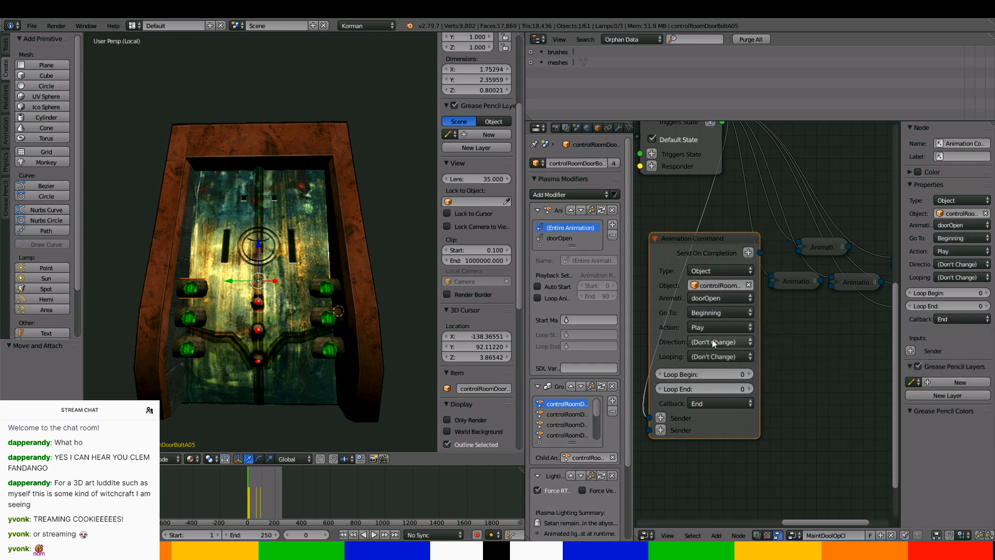
click(712, 340)
click(715, 327)
click(713, 356)
click(717, 317)
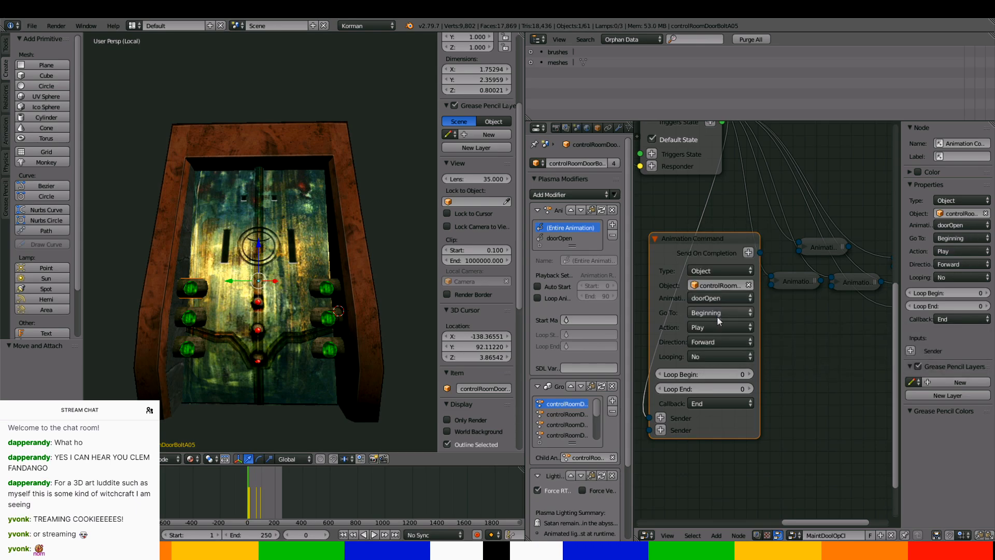
Collapse the A05 bolt's Animation Command node and move it beside the other collapsed animation nodes
click(655, 239)
drag(671, 239, 721, 250)
scroll(721, 250, down, 3)
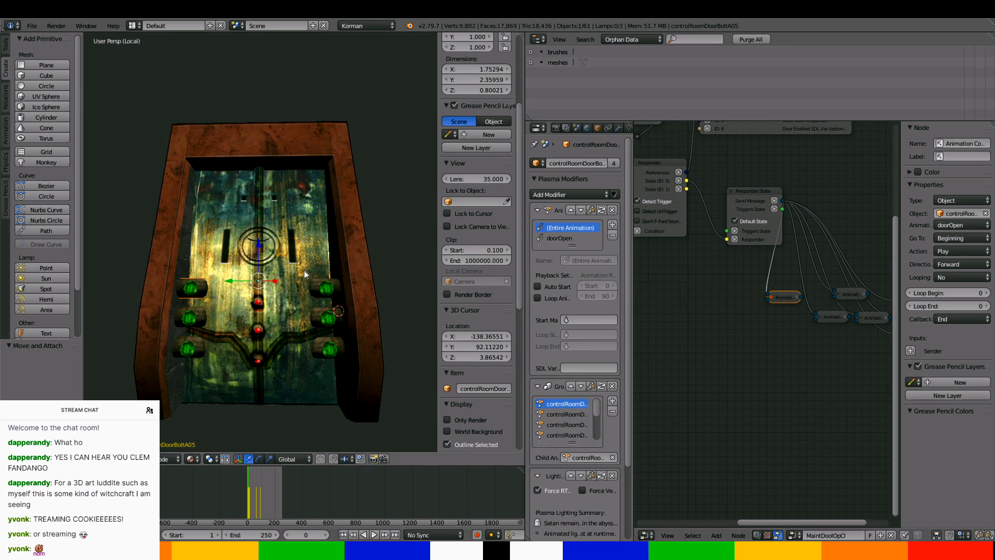
Select the door bolt controlRoomDoorBoltB05 and turn off Auto Start and looping for its entire animation
right_click(196, 317)
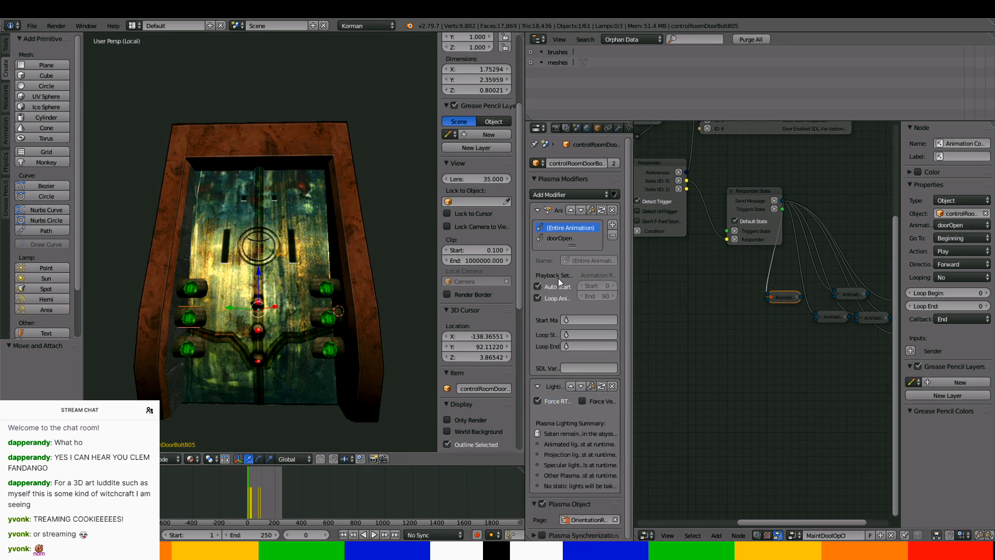
click(553, 299)
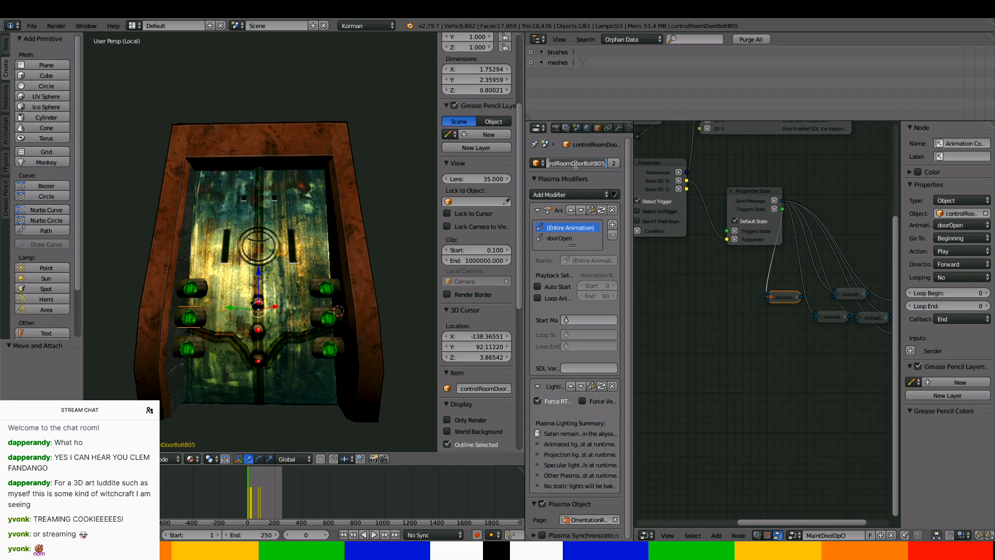
Add an Animation Command node to the opening Responder State's Send Message output and place it below the collapsed nodes
click(774, 201)
click(809, 221)
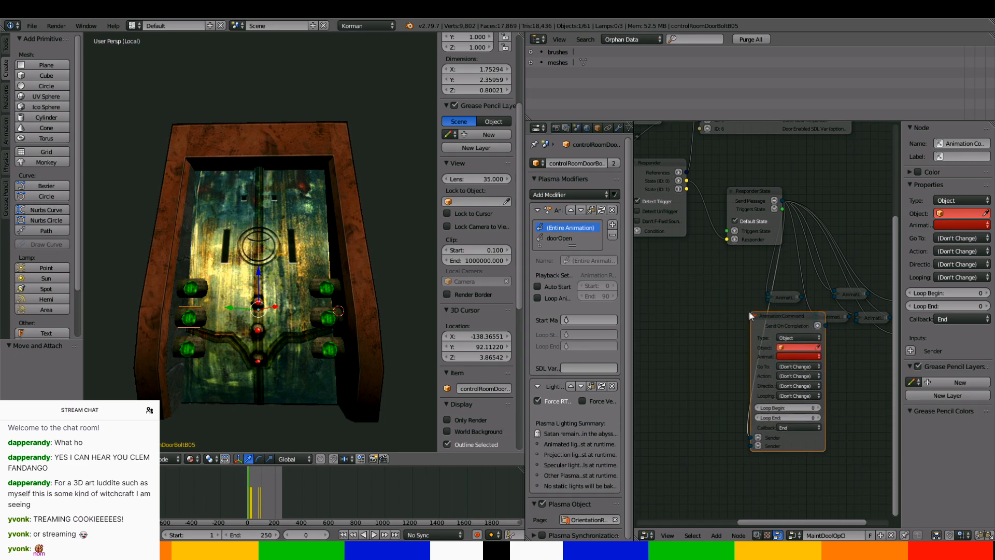
click(767, 309)
Assign controlRoomDoorBoltB05 as the object of the opening state's new command and choose its doorOpen animation
scroll(817, 364, up, 2)
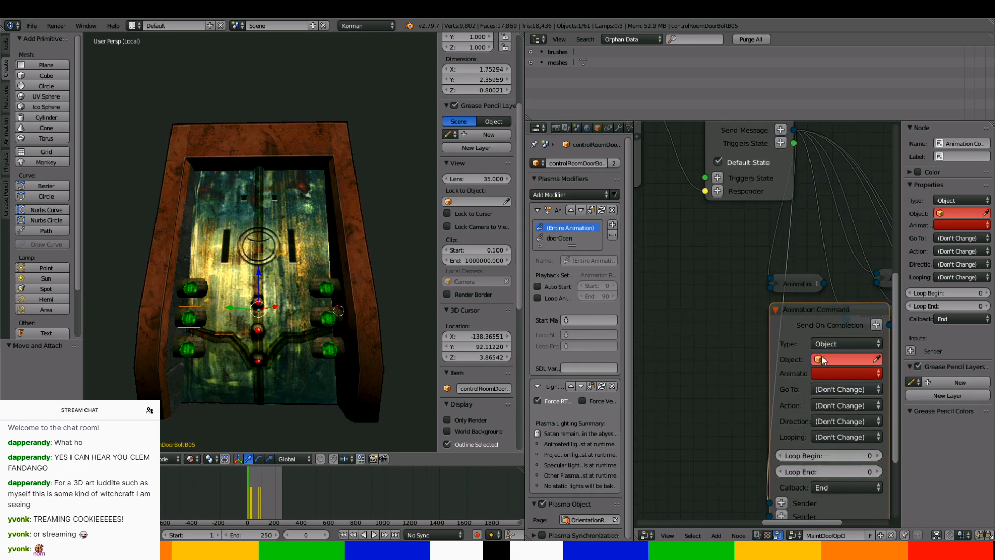
click(822, 358)
text(controlRoomDoorBoltB05)
key(Return)
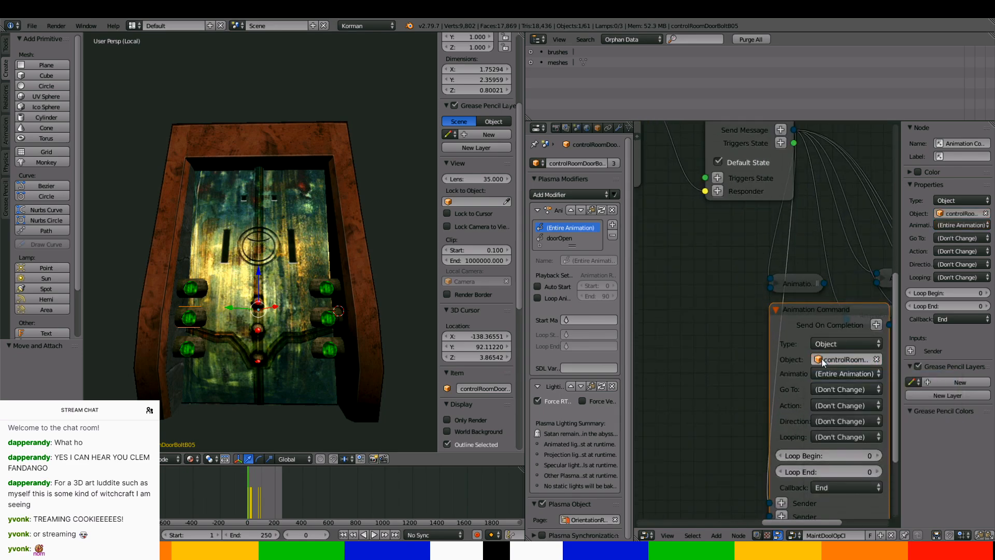
click(836, 377)
click(833, 345)
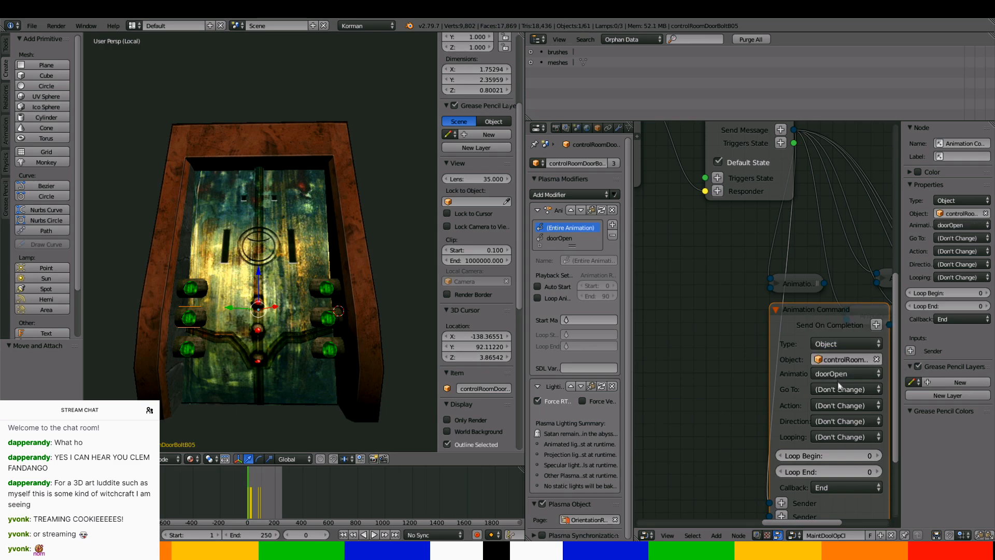
Set the B05 bolt's opening command to Beginning, Play, Forward and looping No, and collapse the node
click(838, 389)
click(840, 375)
click(833, 405)
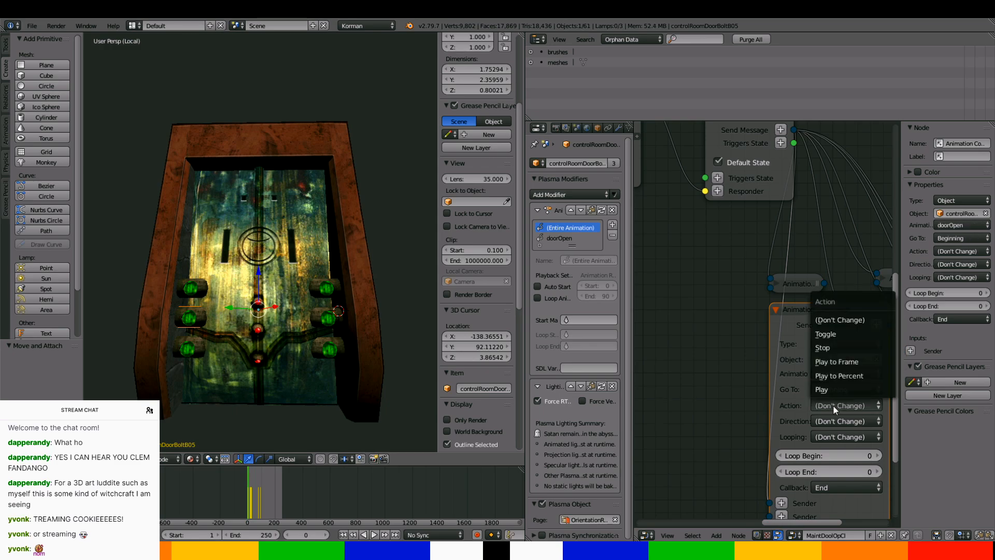
click(835, 389)
click(838, 421)
click(835, 402)
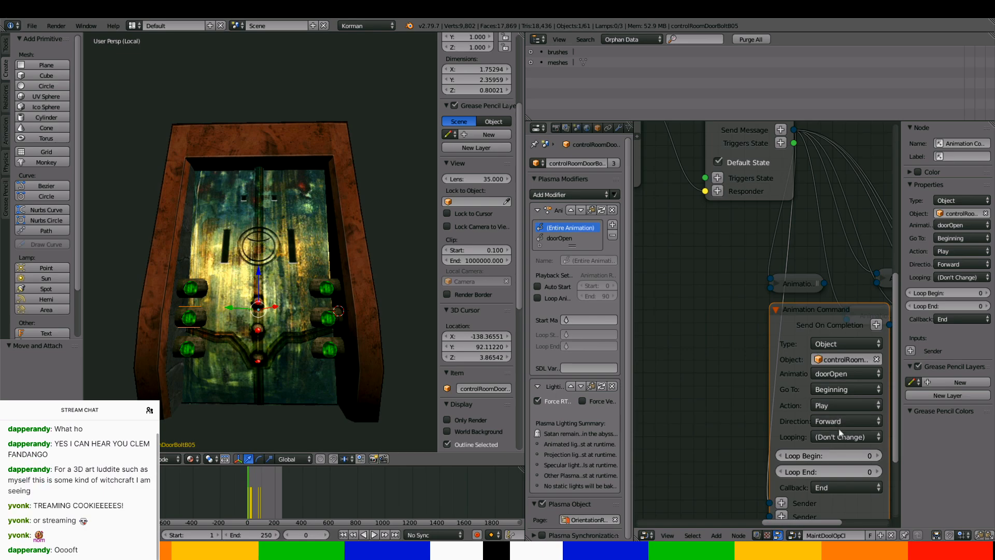
click(838, 437)
click(835, 395)
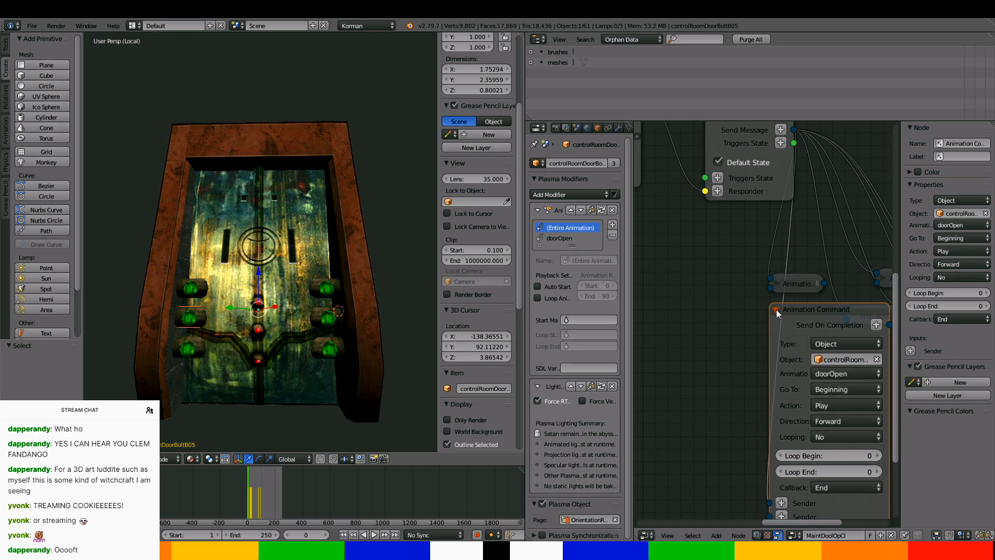
scroll(760, 329, down, 5)
Add an Animation Command node to the closing Responder State and place it below that state's collapsed animation nodes
middle_drag(758, 328, 648, 241)
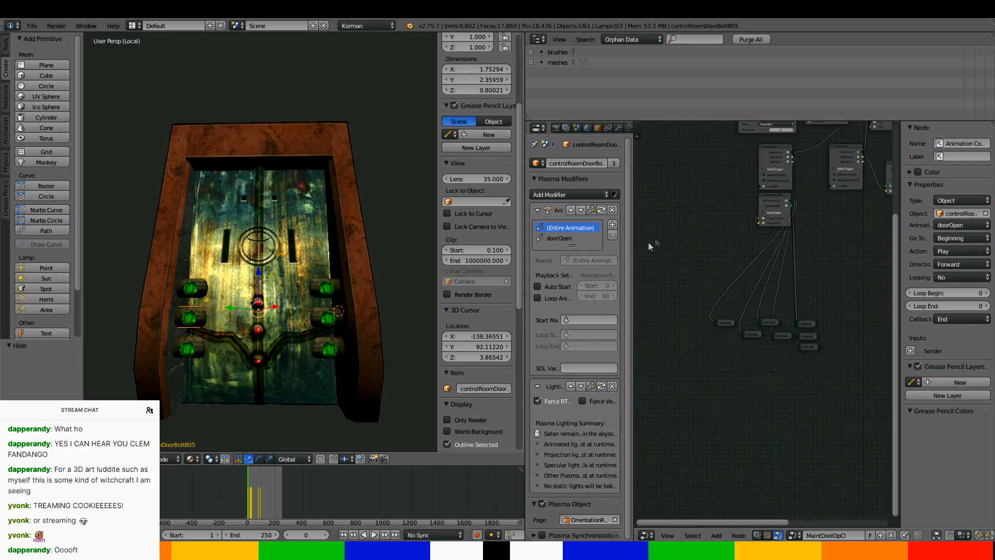
scroll(783, 189, up, 4)
drag(795, 156, 809, 157)
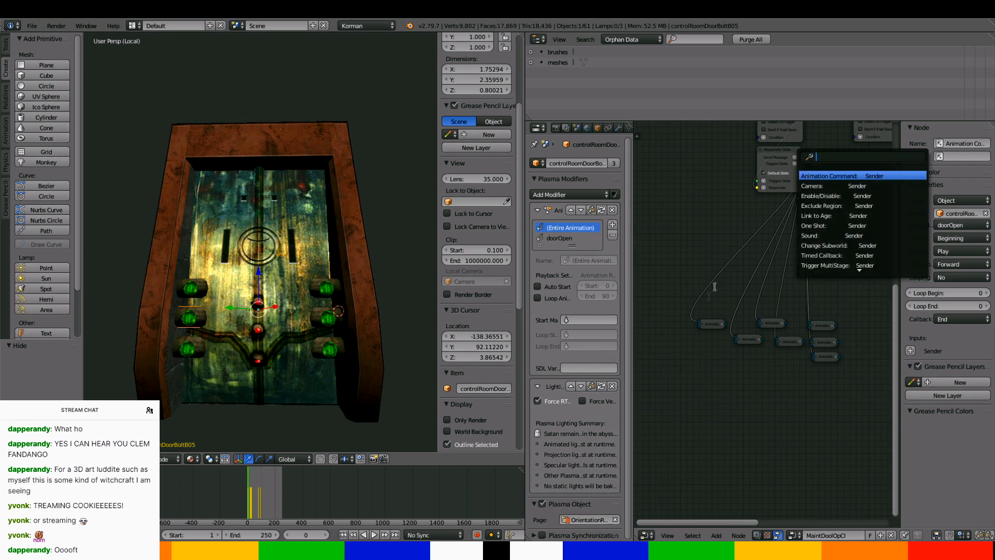
click(843, 175)
click(668, 332)
Assign controlRoomDoorBoltB05 to the closing state's new Animation Command and choose the doorOpen animation
scroll(677, 340, up, 6)
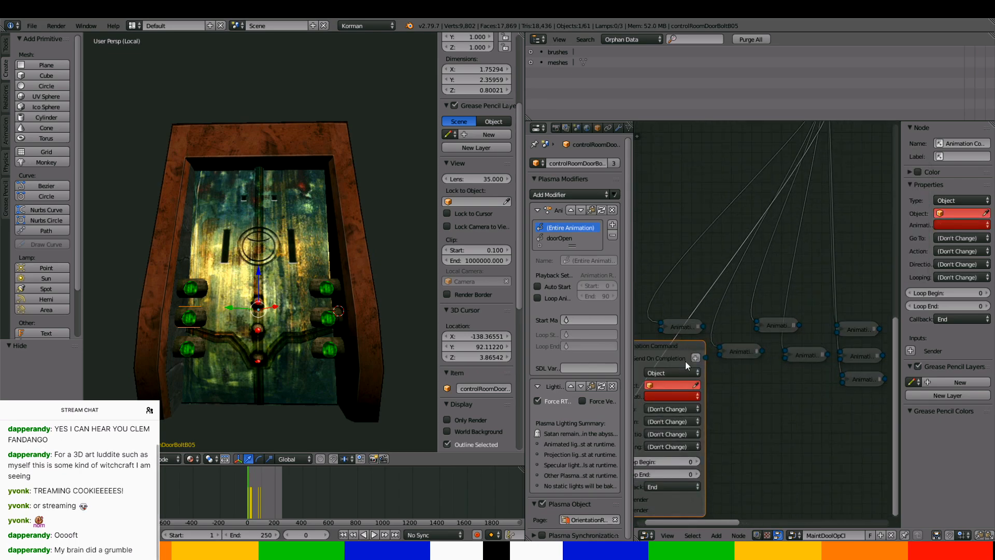
middle_drag(686, 362, 766, 258)
click(764, 275)
text(controlRoomDoorBoltB05)
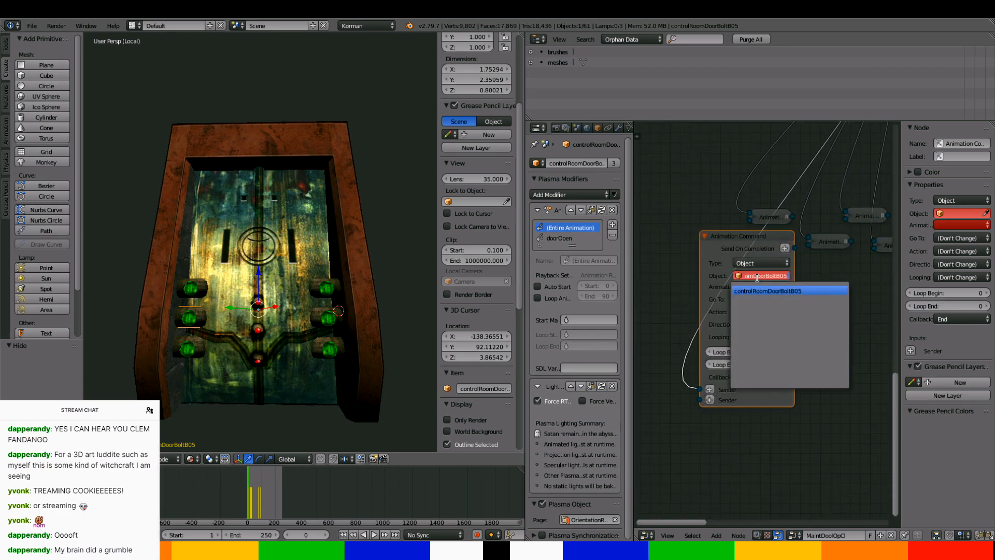
key(Return)
click(754, 287)
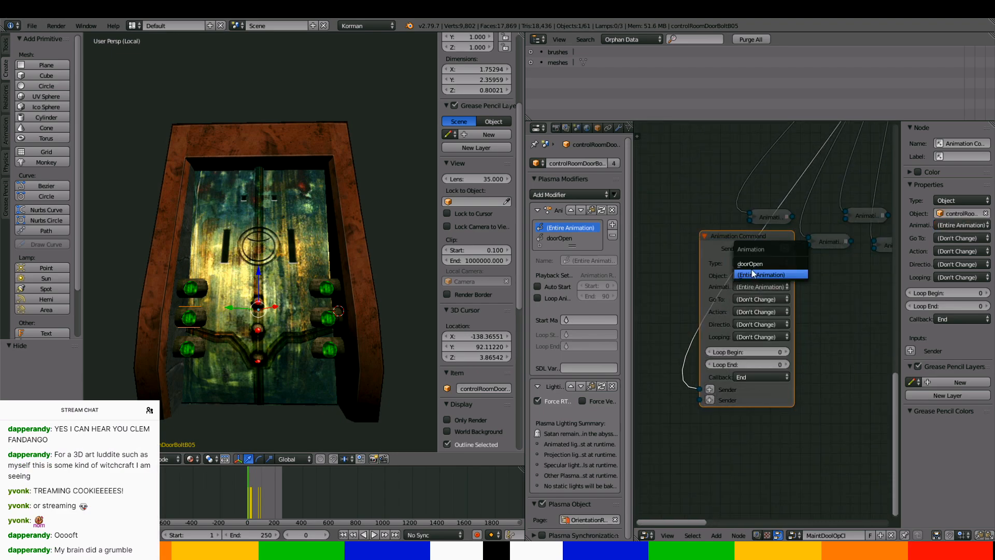
click(753, 276)
Set the B05 bolt's closing command to go to Ending and Play, with direction Backwards and looping No
click(754, 297)
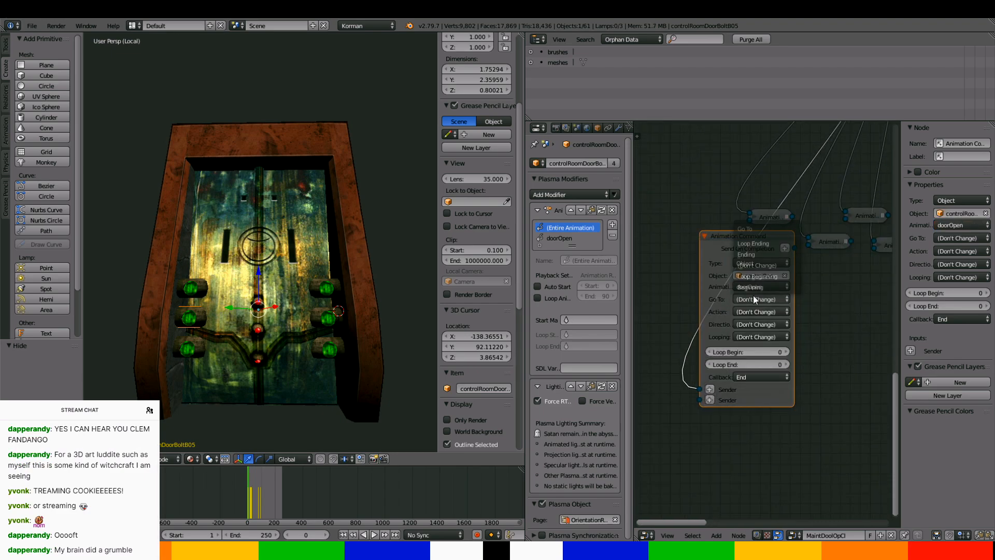
click(754, 255)
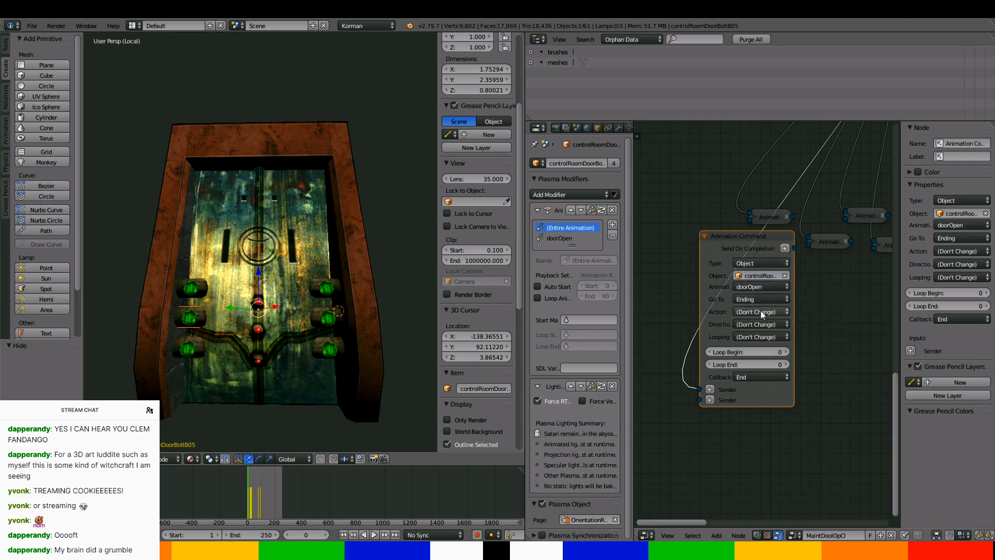
click(760, 311)
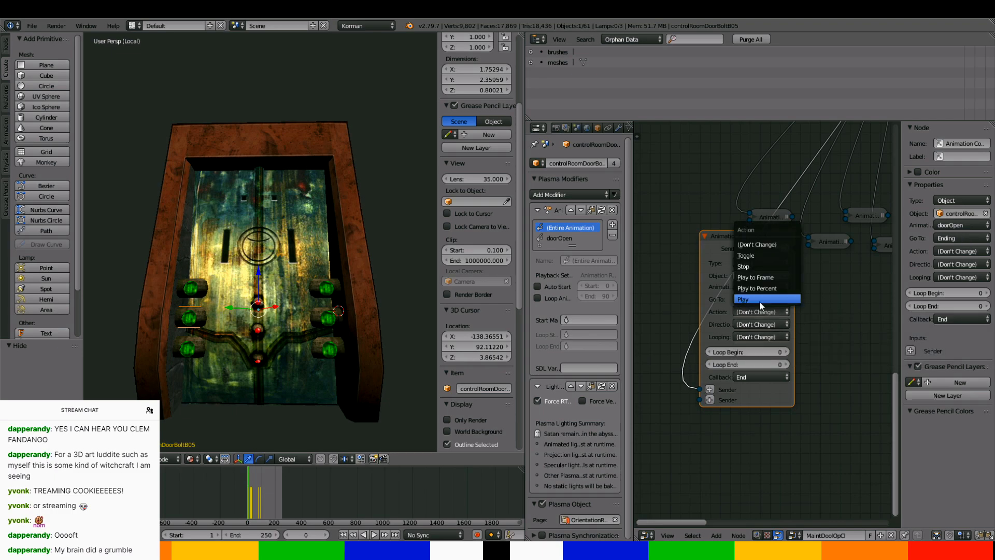
click(761, 305)
click(761, 323)
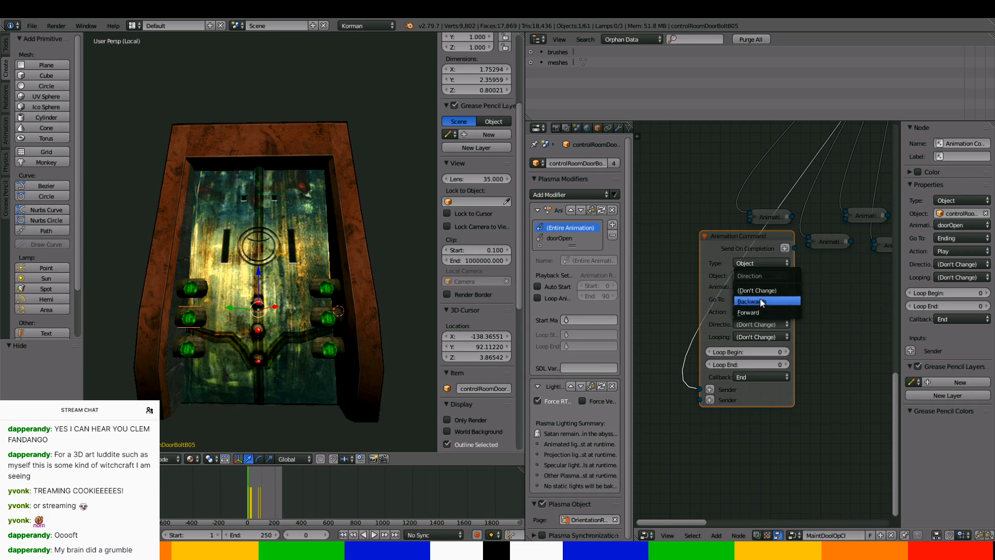
click(762, 301)
click(761, 337)
click(754, 299)
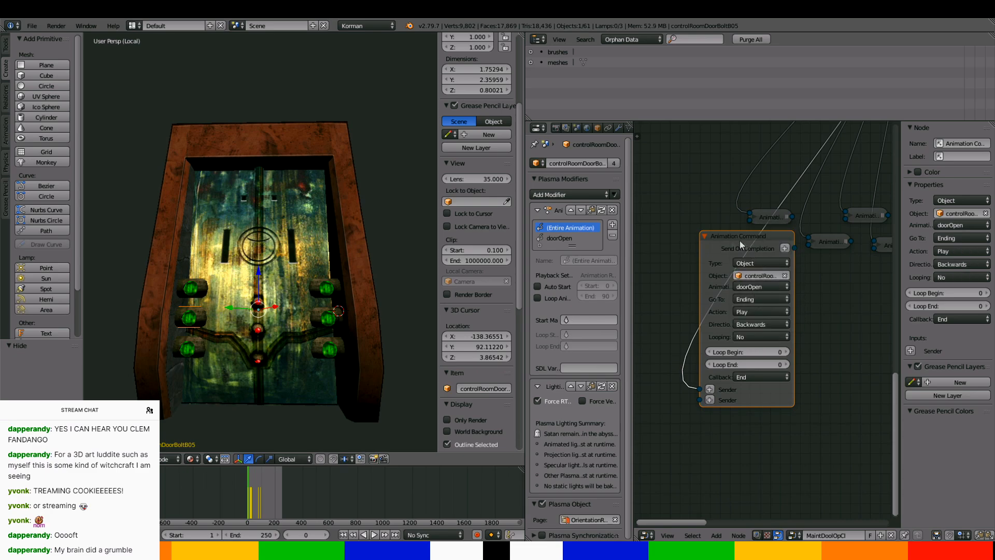
Collapse the B05 bolt's closing command node and line it up under the first collapsed animation node
click(706, 236)
drag(717, 237, 766, 243)
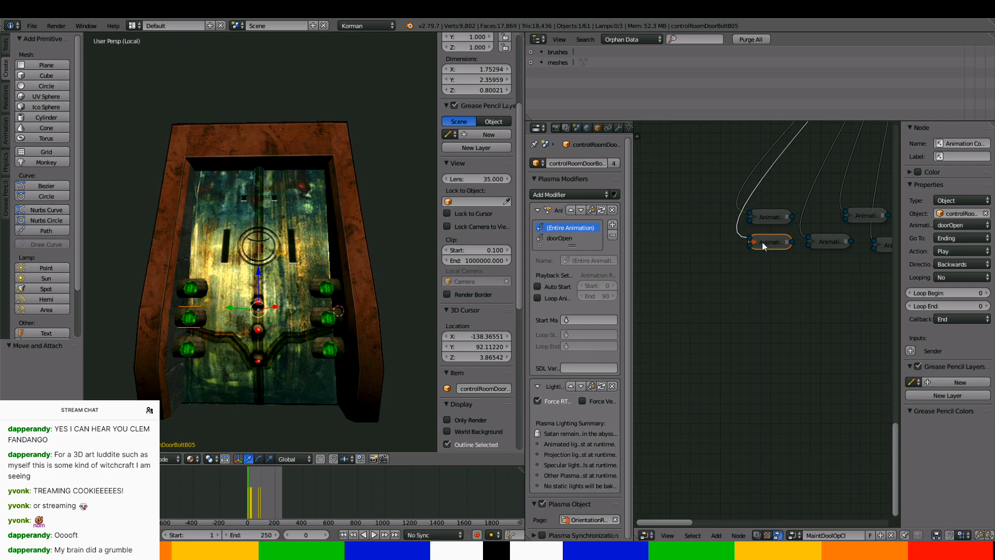
scroll(829, 281, down, 4)
middle_drag(810, 213, 749, 340)
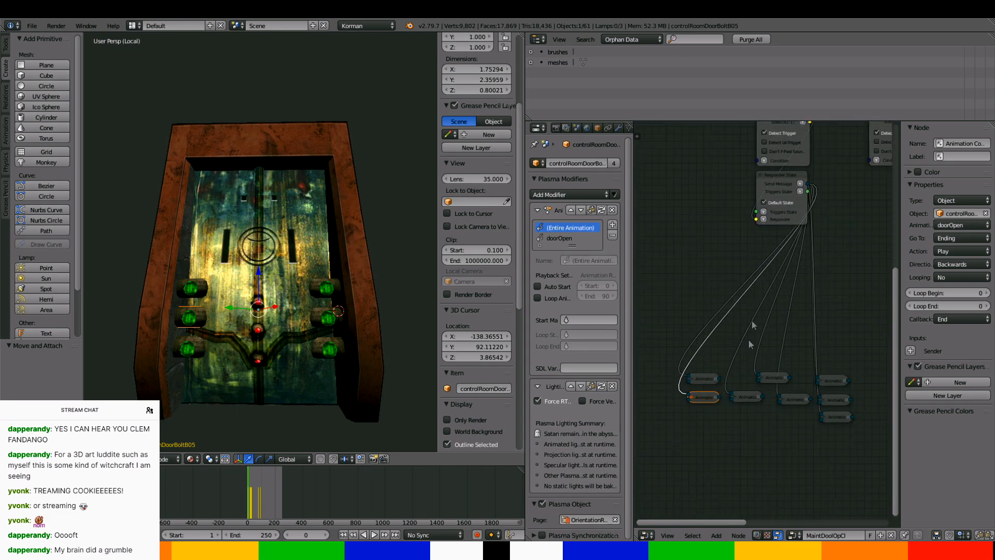
Select controlRoomDoorBoltC05, turn off Auto Start and looping for its entire animation, and copy the object's name
right_click(198, 345)
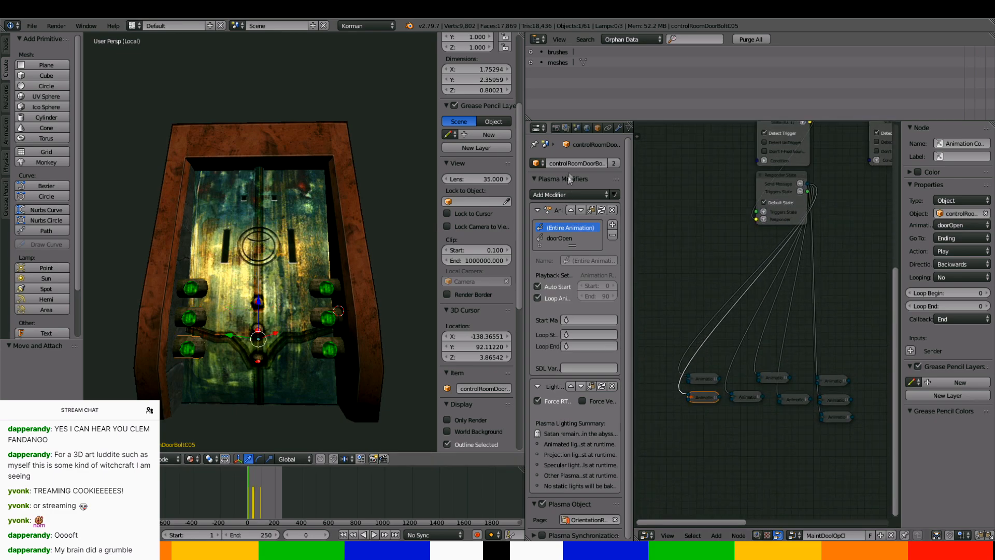
click(538, 286)
click(539, 299)
click(576, 163)
key(ctrl+c)
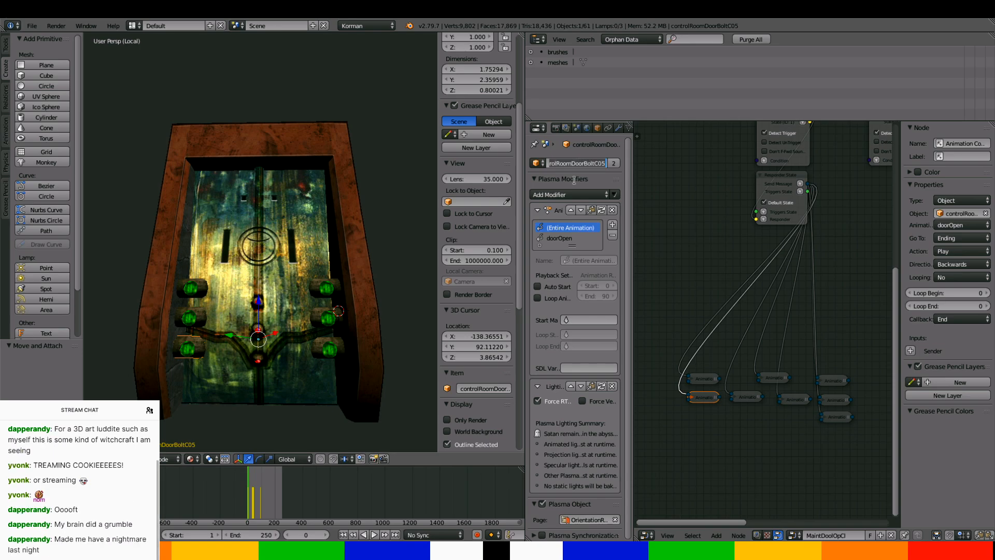
Add another Animation Command node to the closing Responder State's Send Message output, below the B05 bolt's collapsed node
click(863, 200)
click(799, 182)
click(813, 199)
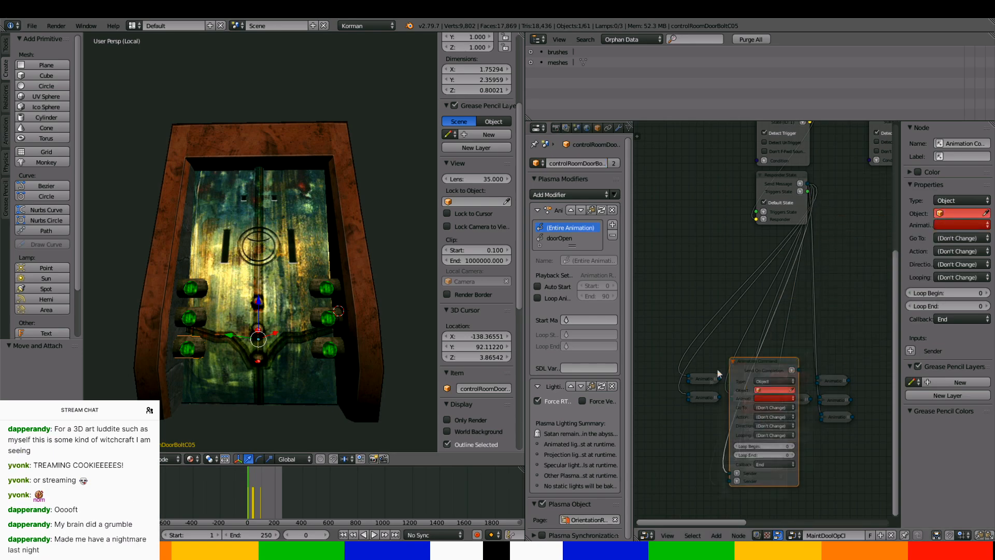
click(686, 410)
Assign controlRoomDoorBoltC05 as the new closing command's object and choose its doorOpen animation
middle_drag(725, 413, 725, 262)
scroll(725, 262, up, 3)
click(740, 299)
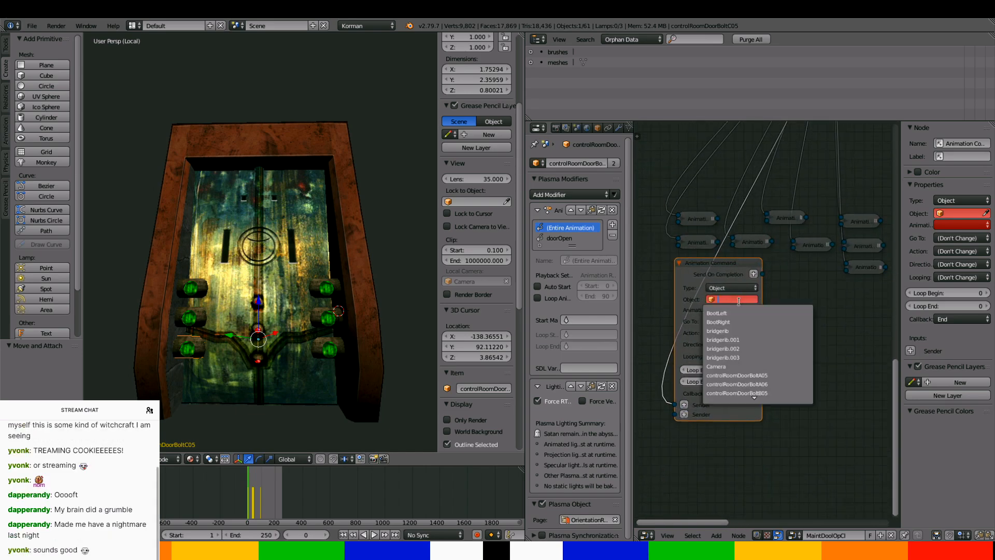
click(739, 303)
click(742, 309)
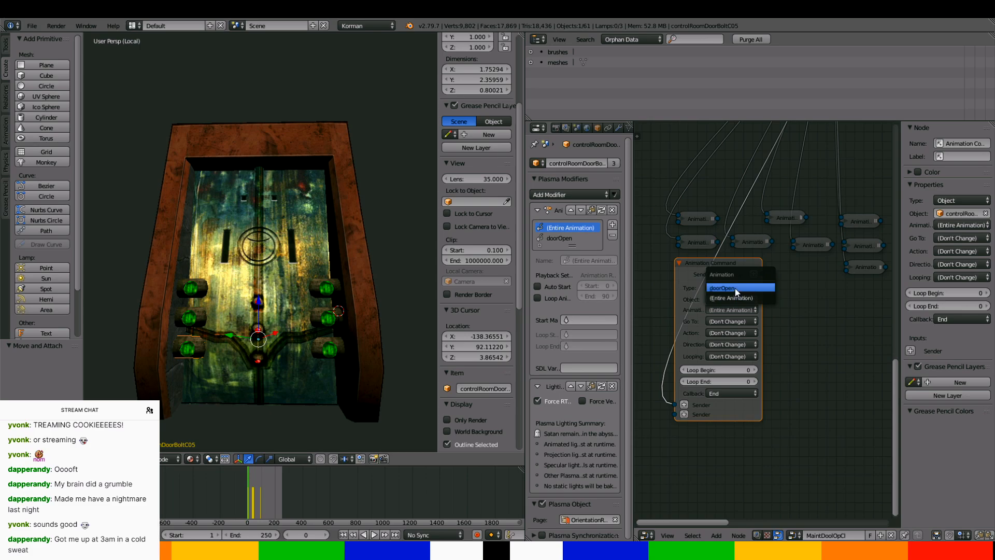
click(735, 288)
Set the C05 bolt's closing command to Ending, Play, Backwards and looping No, and collapse the node
click(734, 323)
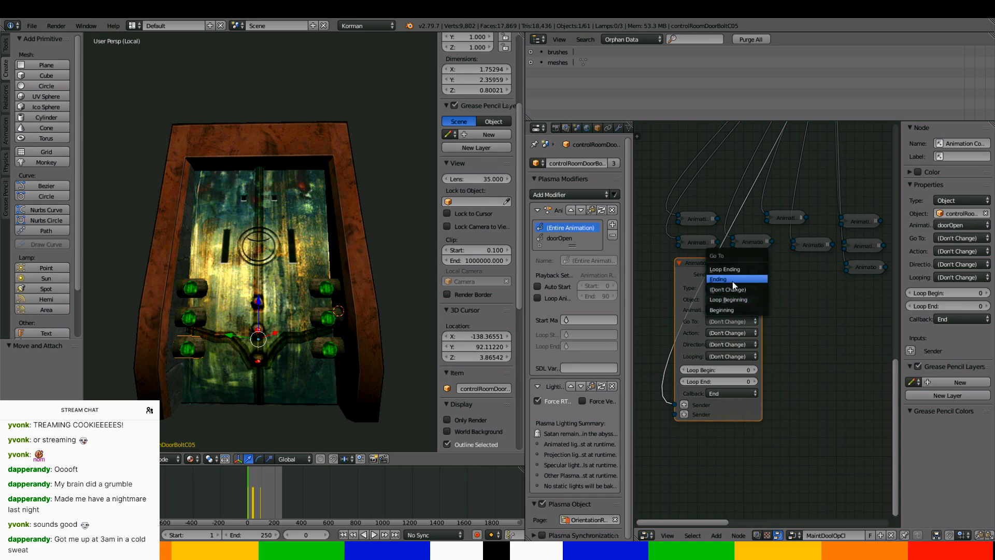
click(733, 280)
click(733, 333)
click(736, 318)
click(735, 343)
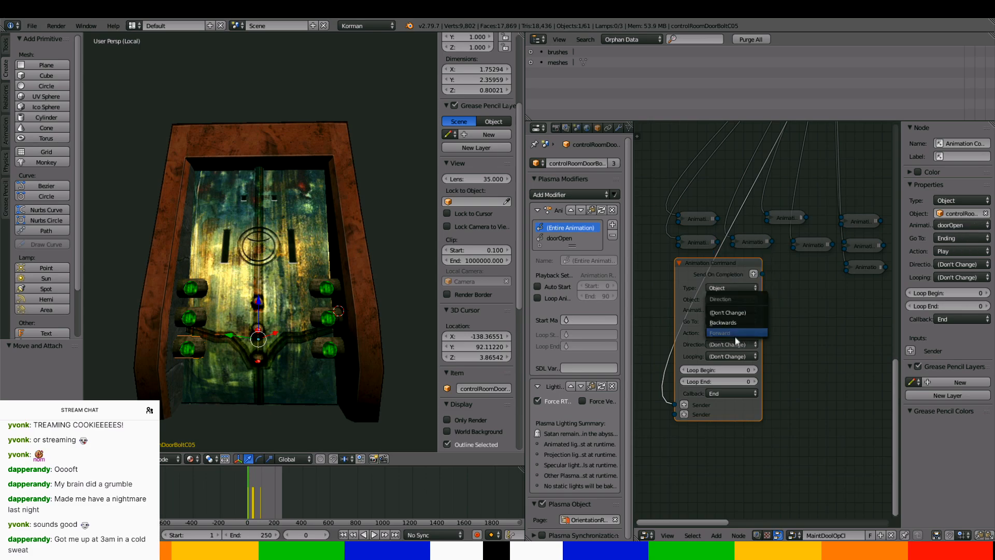
click(733, 323)
click(735, 356)
click(735, 321)
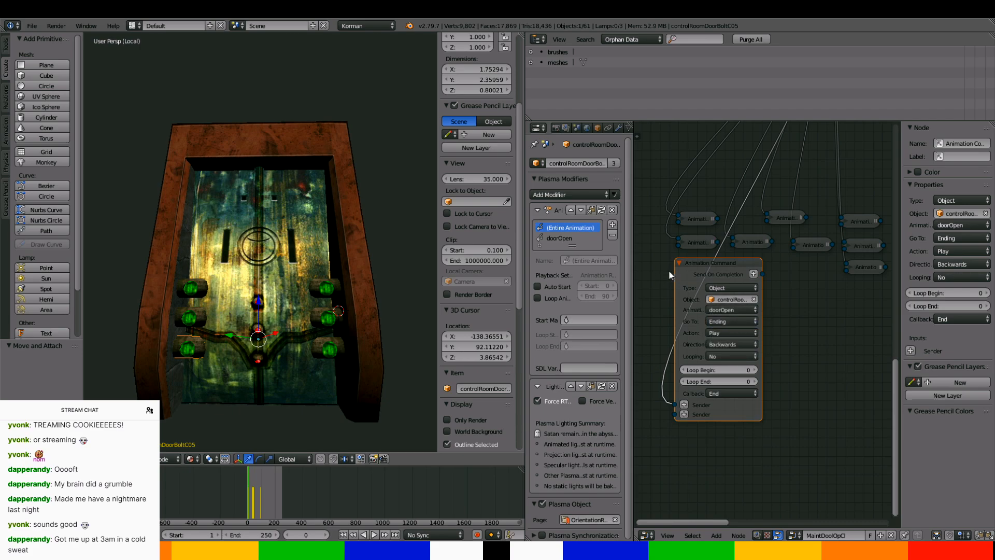
click(681, 263)
Add another Animation Command node to the opening Responder State's Send Message output, below its collapsed command nodes
scroll(767, 274, down, 6)
middle_drag(766, 280, 828, 432)
scroll(757, 287, up, 4)
click(742, 187)
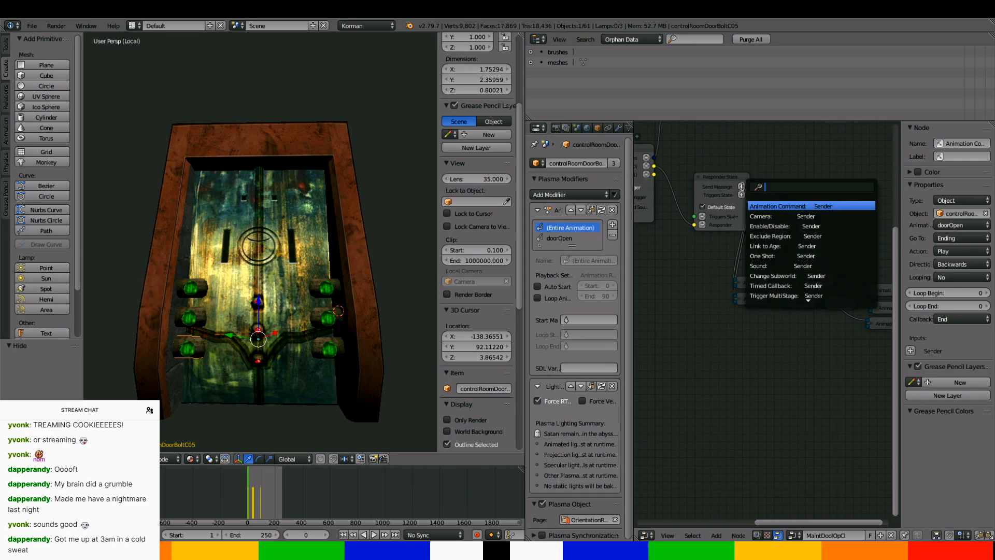
click(758, 206)
click(740, 312)
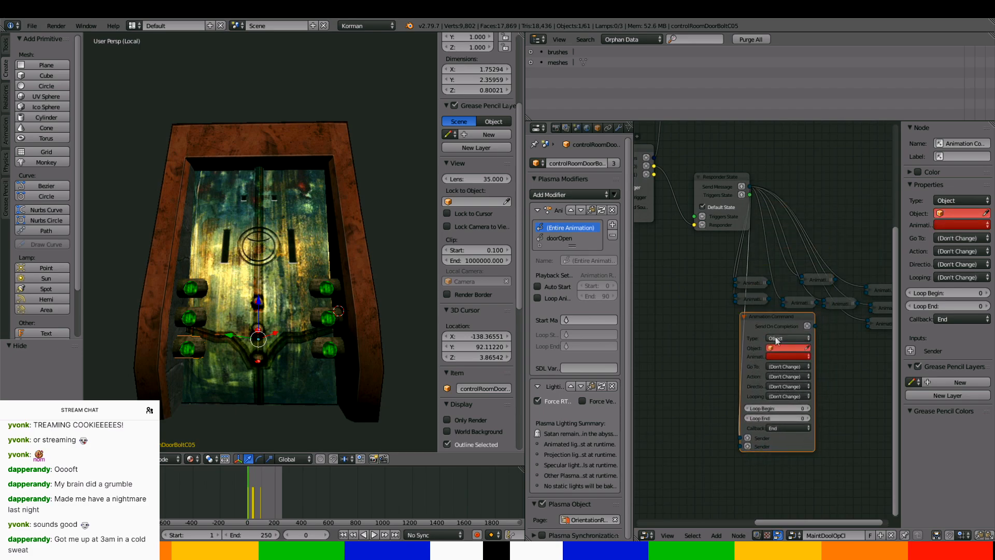
Assign controlRoomDoorBoltC05 as the new opening command's object and choose its doorOpen animation
click(779, 347)
key(ctrl+v)
key(Return)
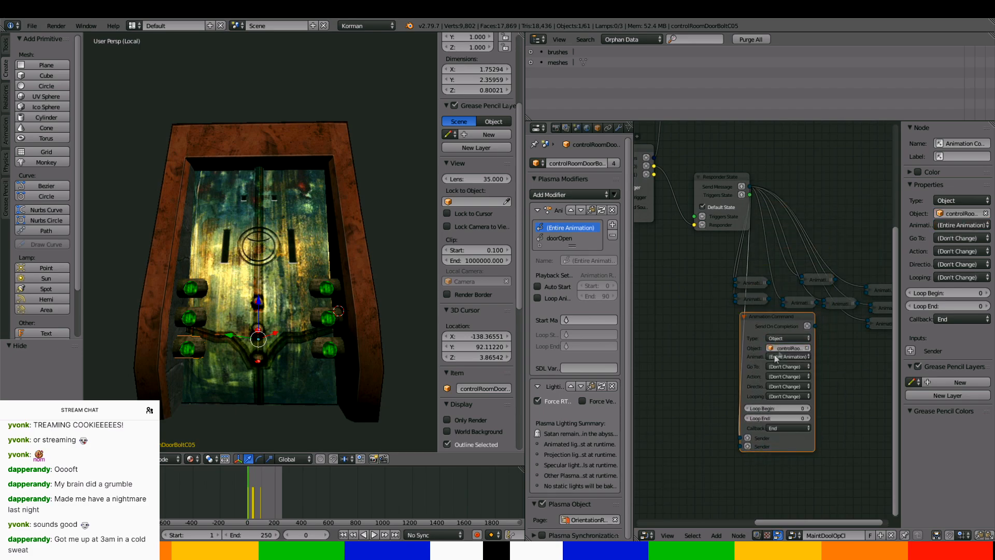
scroll(780, 349, up, 4)
click(786, 371)
click(792, 343)
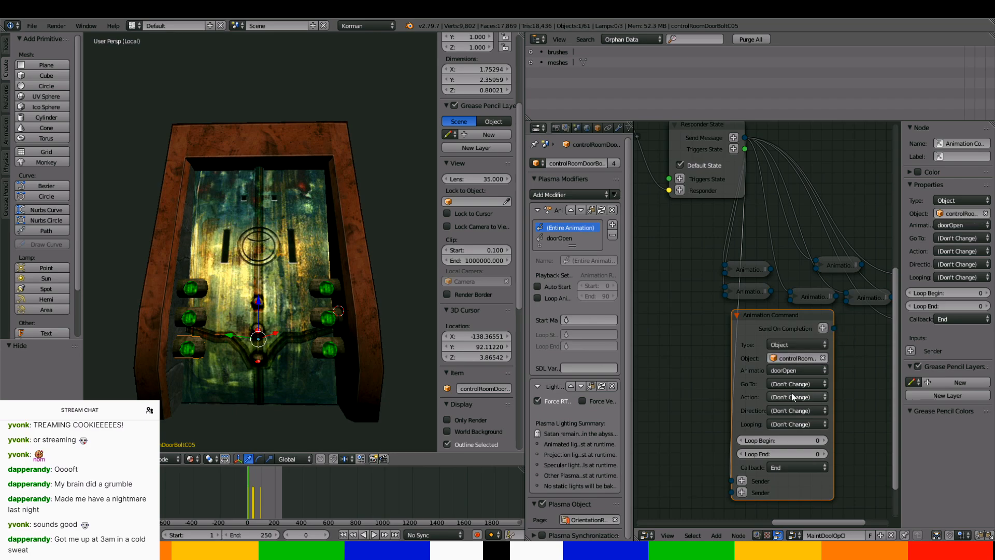
Set the C05 bolt's opening command to Beginning, Play, Forward and looping No, and collapse the node below the others
click(788, 385)
click(788, 384)
click(789, 393)
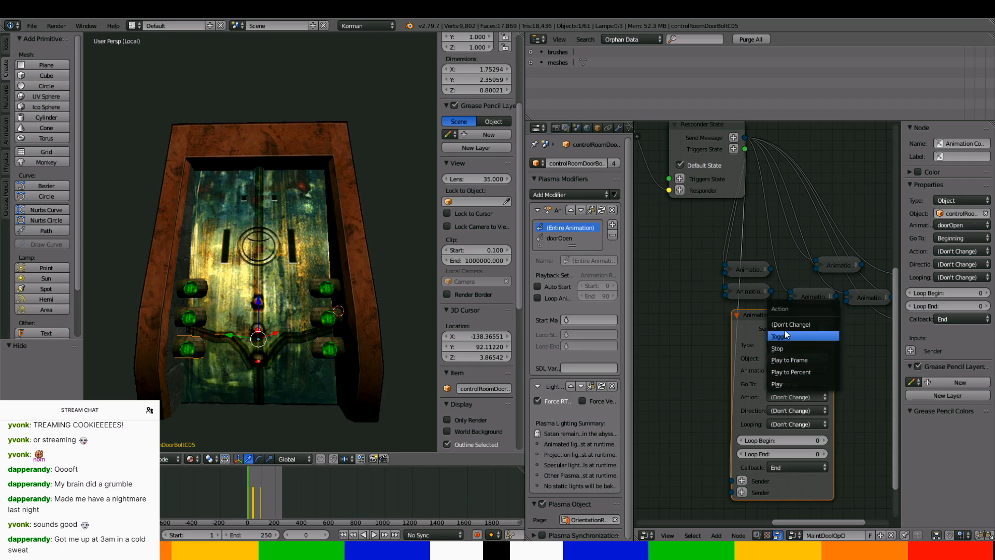
click(786, 378)
click(783, 410)
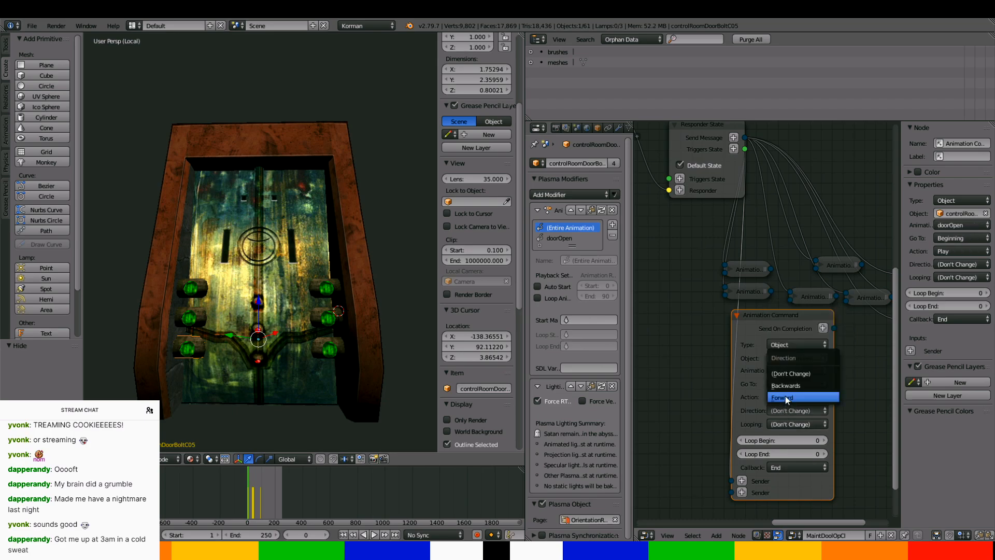
click(785, 396)
click(787, 422)
click(784, 386)
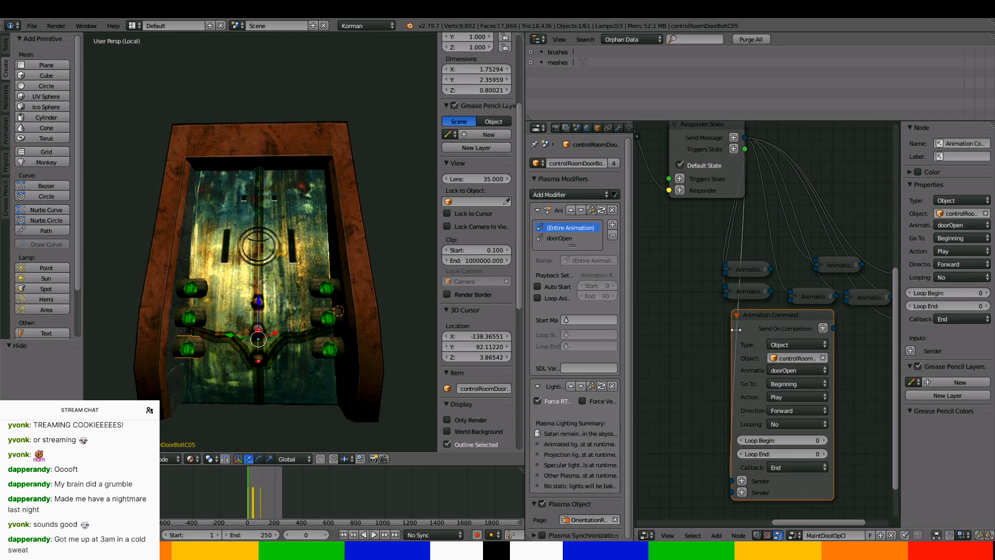
click(736, 315)
drag(745, 317, 738, 320)
scroll(758, 318, down, 12)
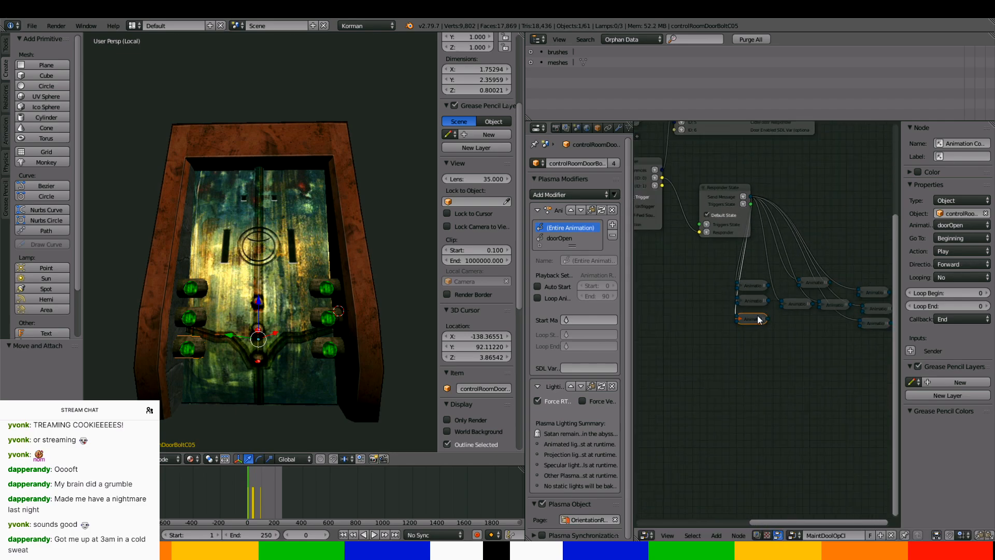
Leave the door's local view and select the maintdoorregiontrigger object around the doorway
middle_drag(757, 320, 845, 342)
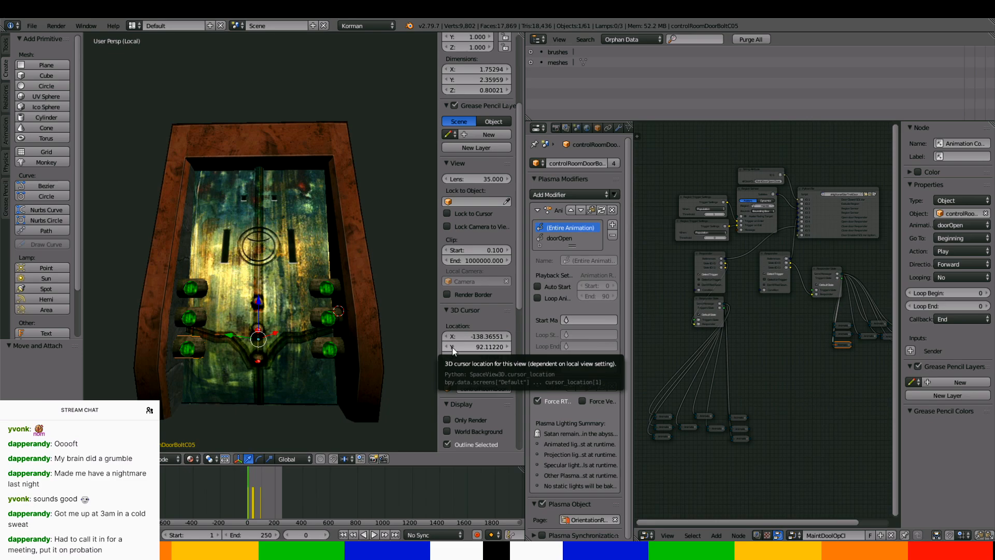
key(KP_Divide)
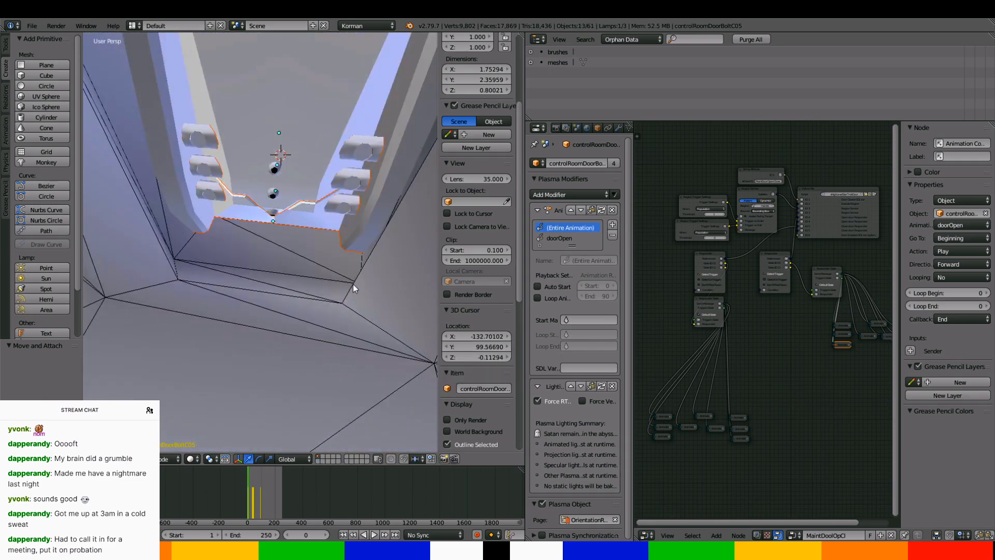
right_click(313, 257)
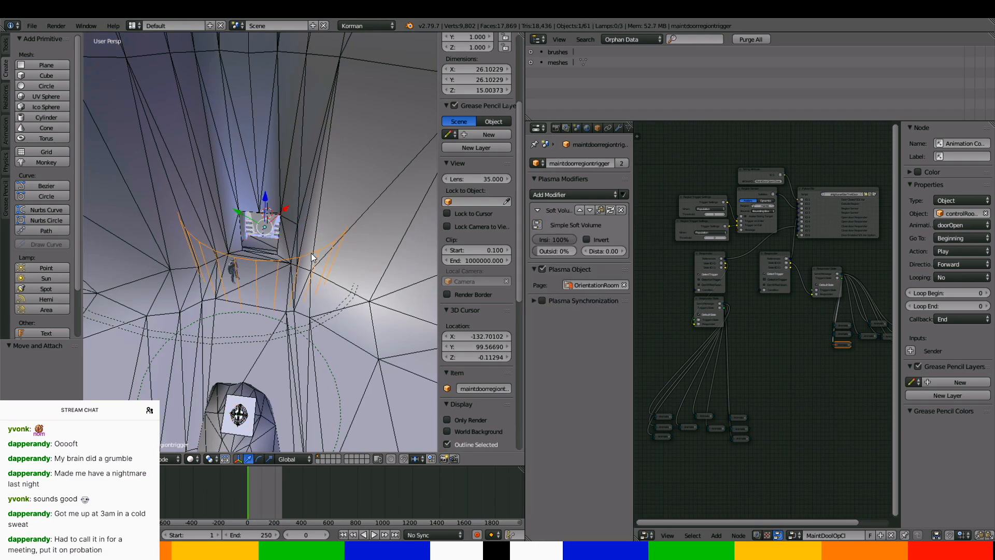
Add an Advanced logic modifier to maintdoorregiontrigger with one entry that uses the MaintDoolOpCl node tree
click(590, 193)
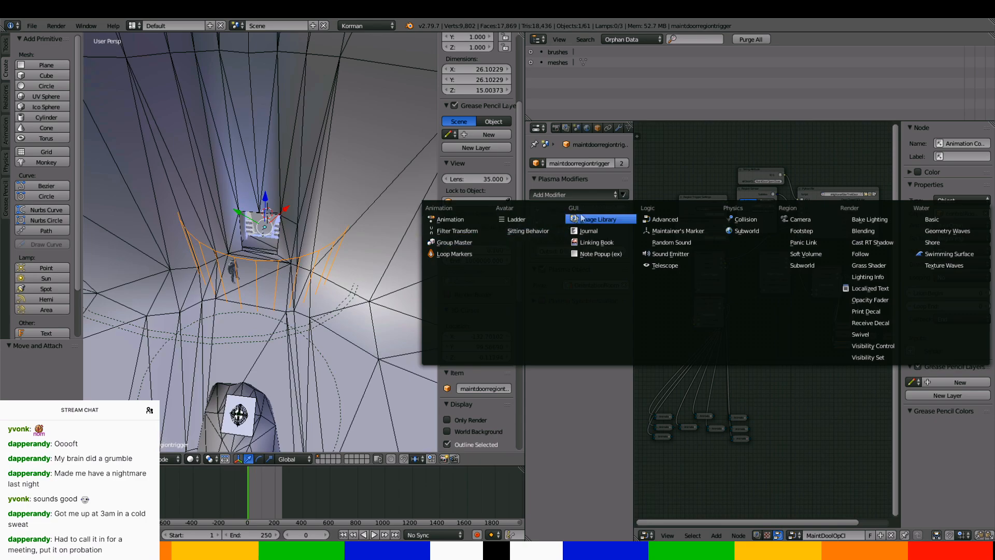
click(677, 218)
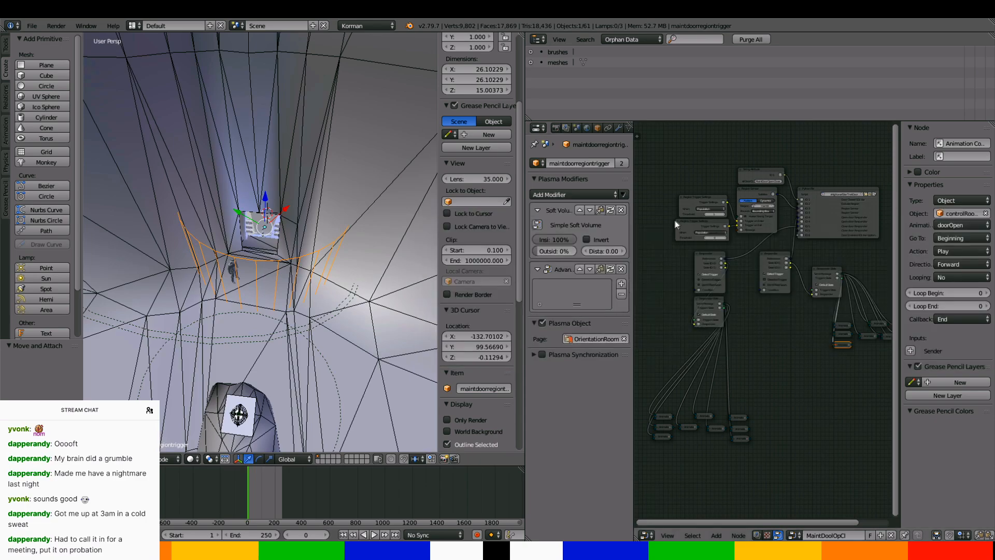
click(622, 283)
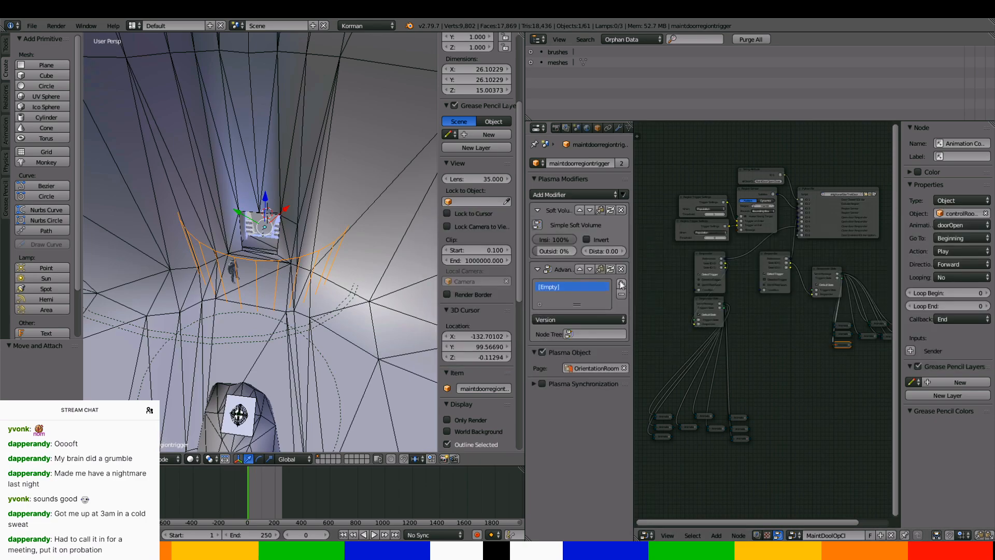
click(608, 333)
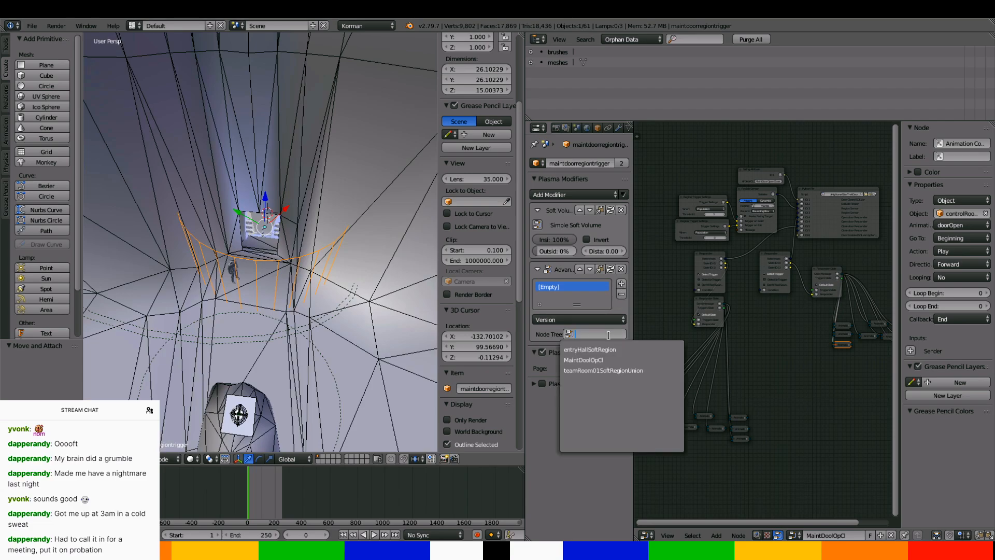
click(612, 363)
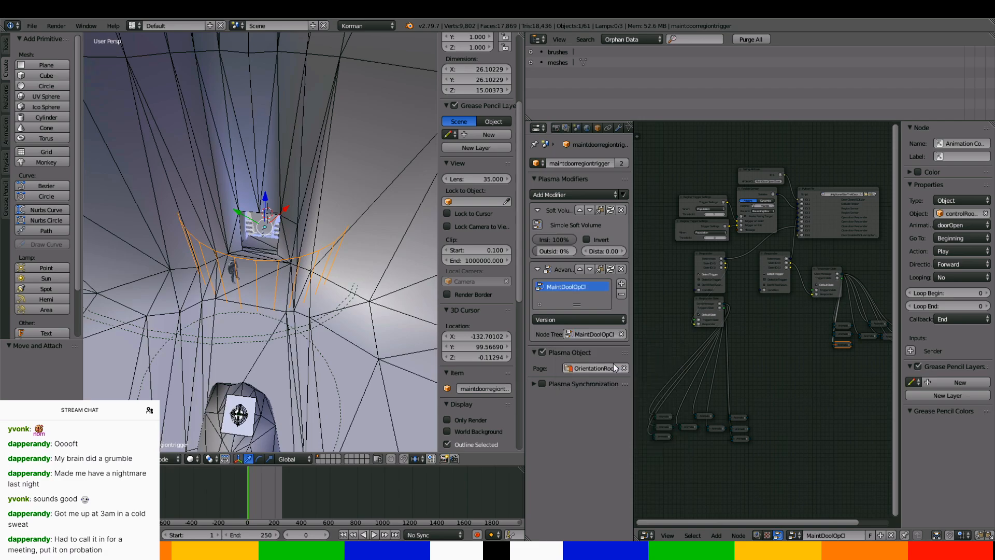
Save over the existing blend file and run Test Age for the uruDestiny game
key(ctrl+s)
click(364, 186)
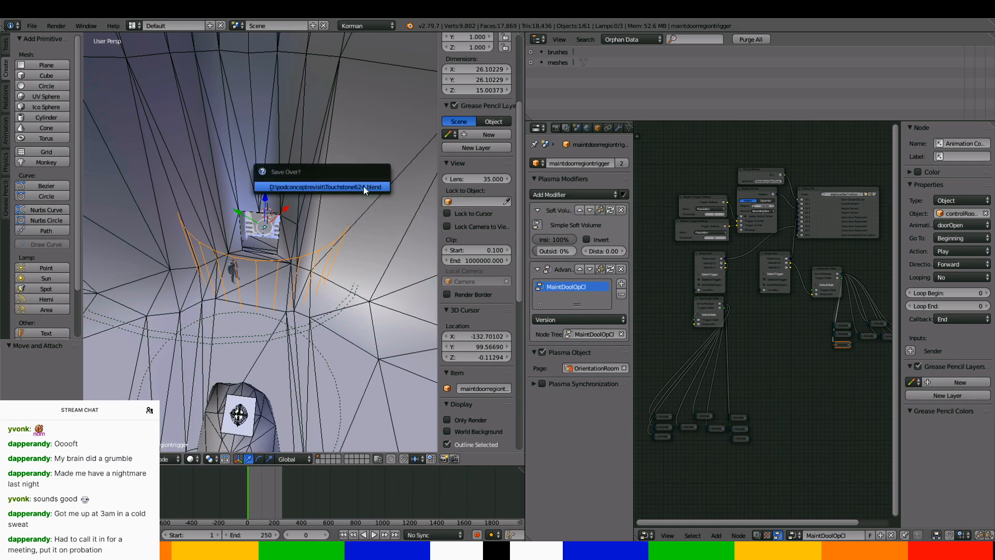
click(587, 129)
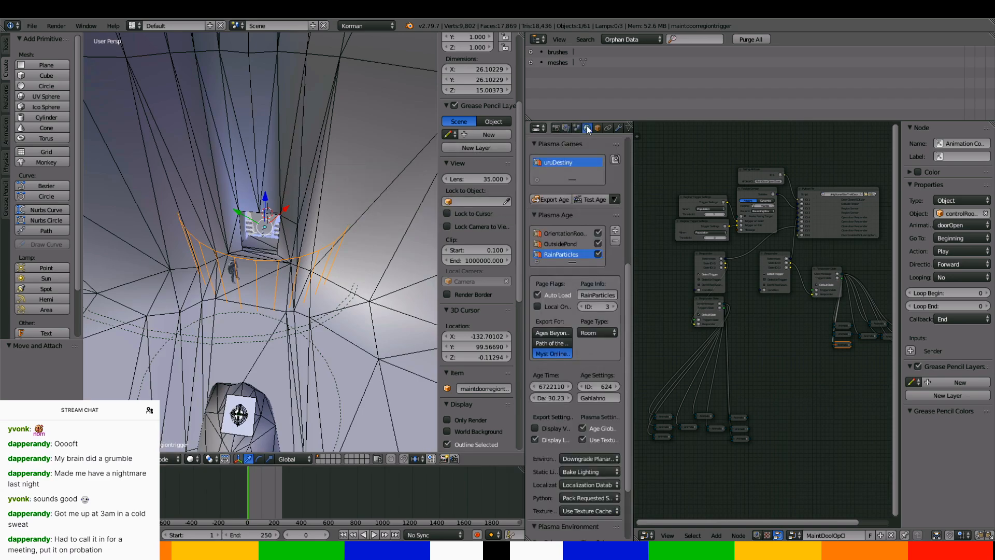
click(592, 202)
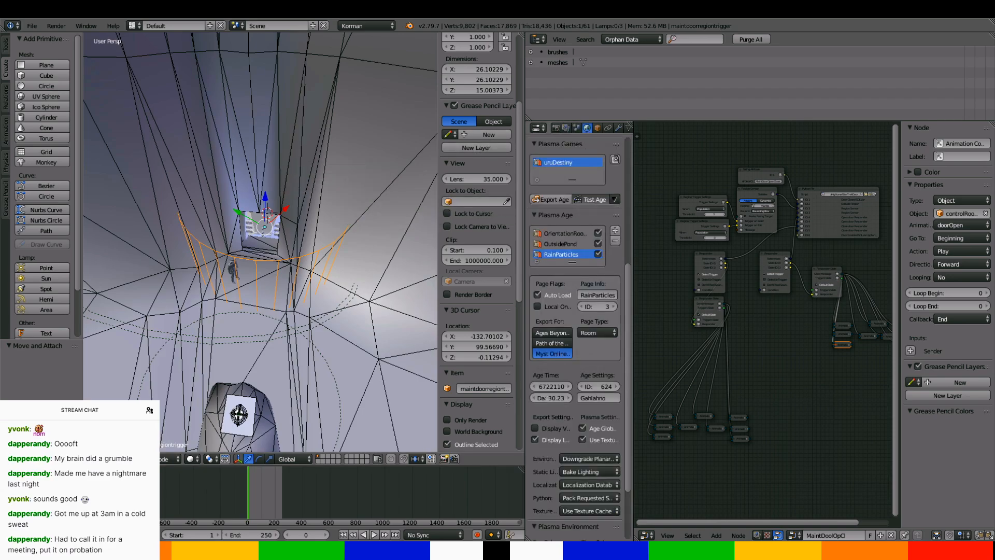
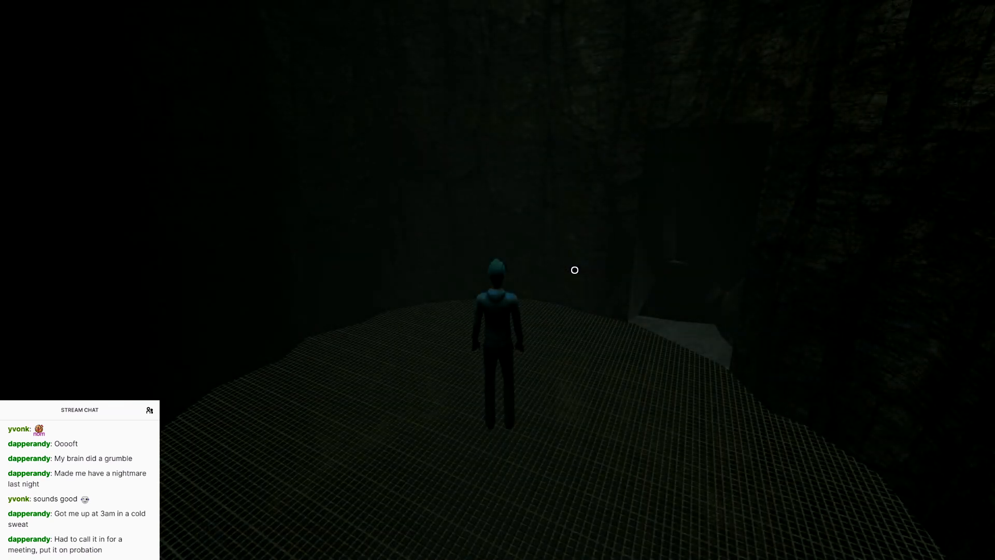
Switch to first-person view and walk out through the control room door, then back away outside to check its opening and closing
key(Right)
key(F1)
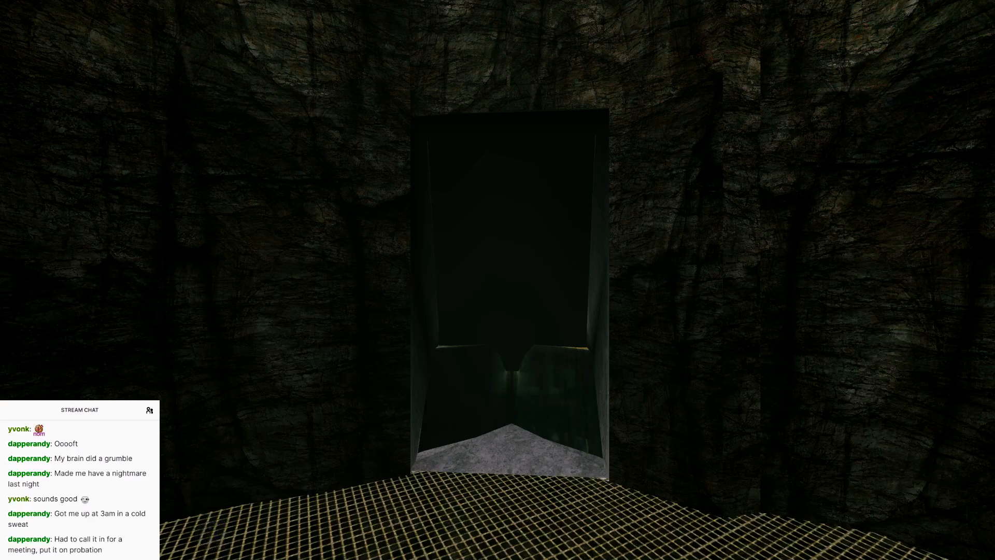
key(Left)
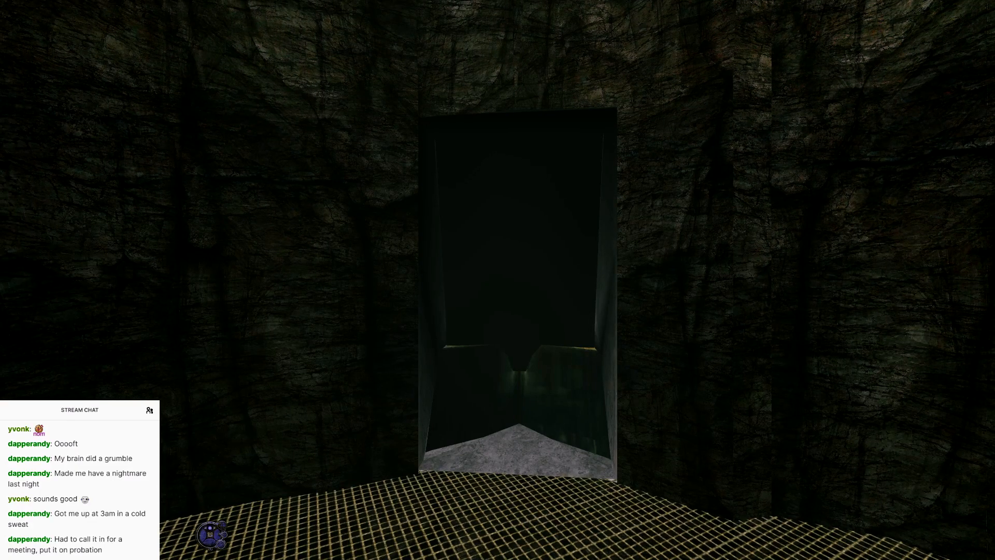
key(Up)
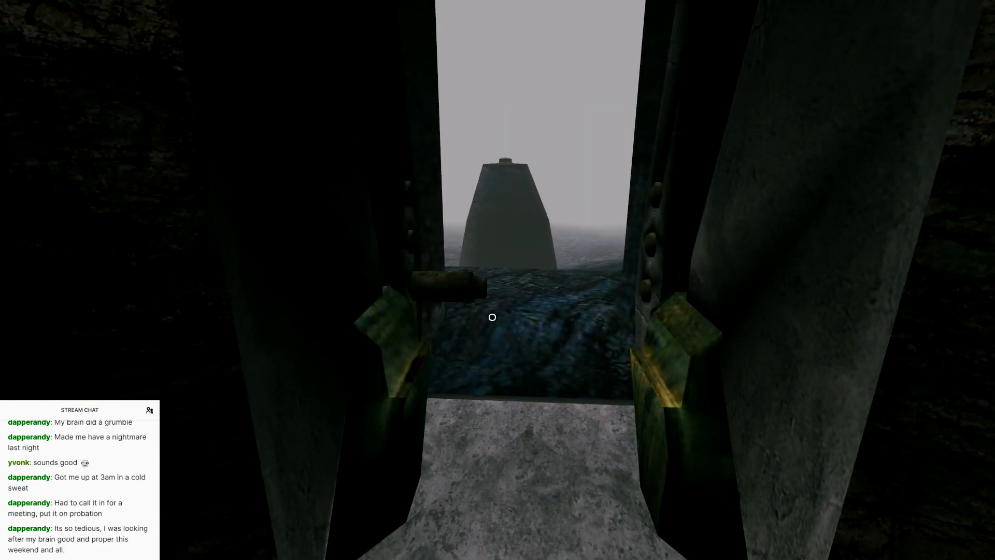
key(w)
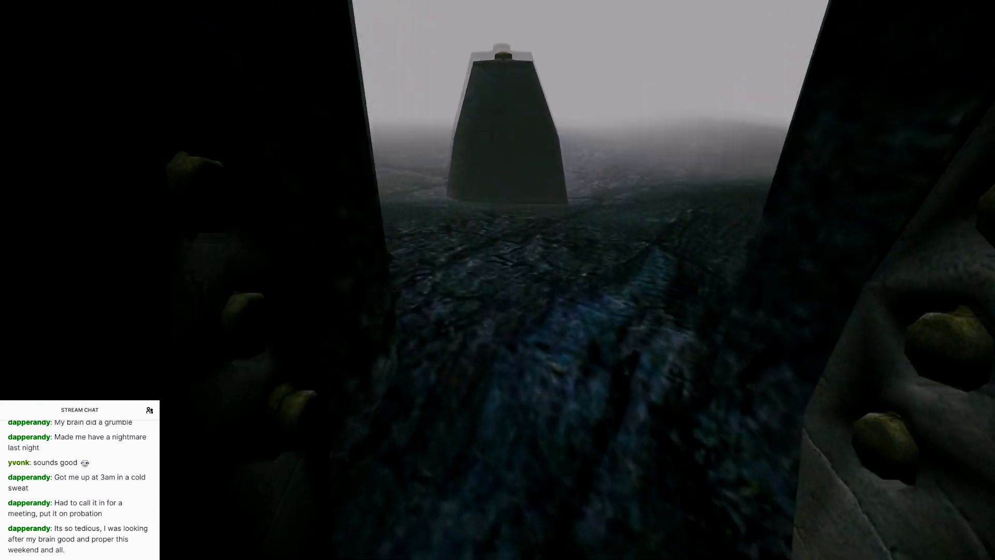
key(s)
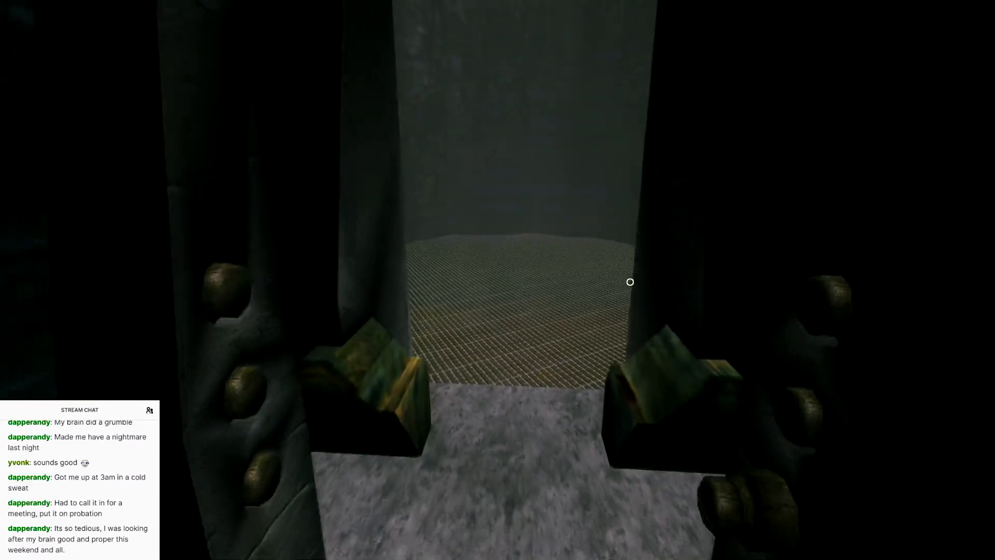
key(s)
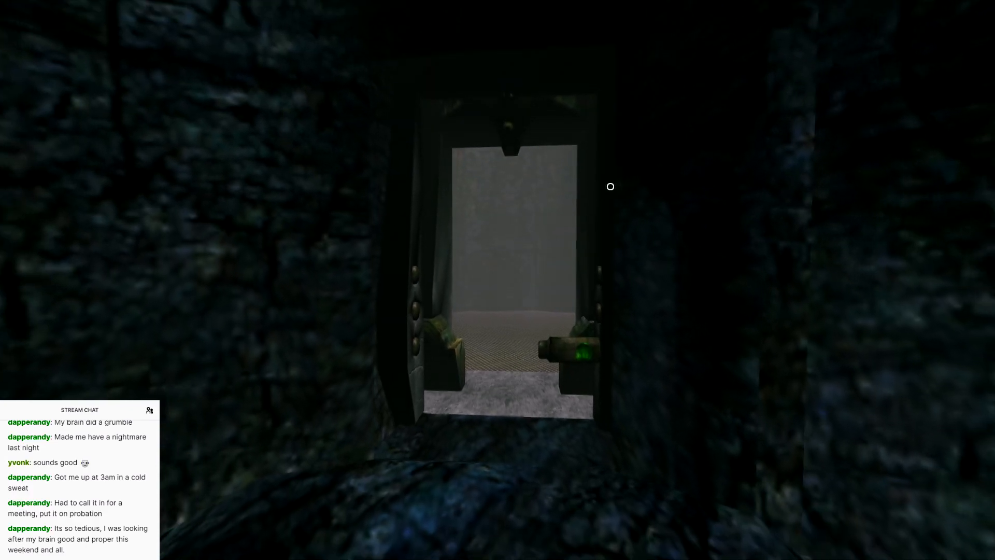
key(s)
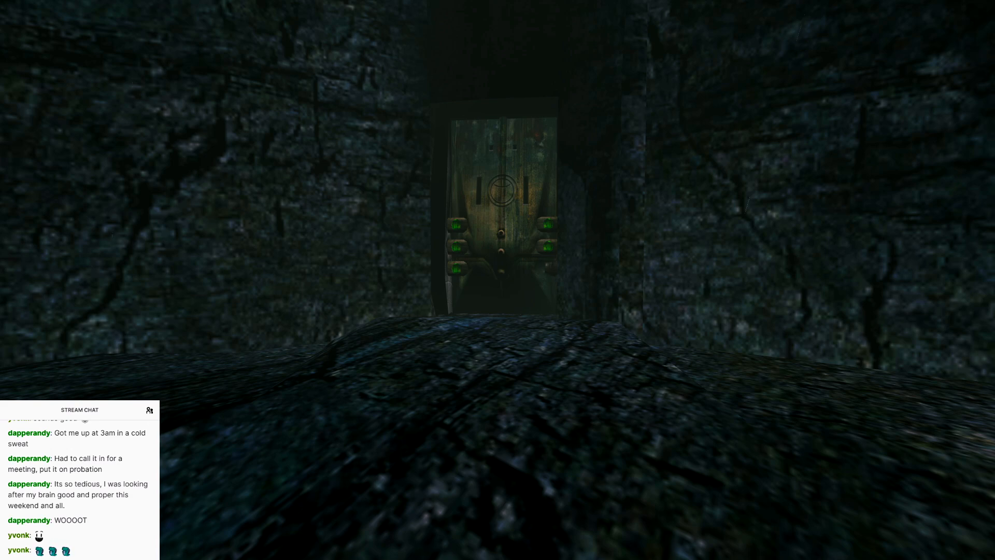
Approach and retreat from the door outside, walk back in to check its bolts from both sides, and open the game's options menu
key(w)
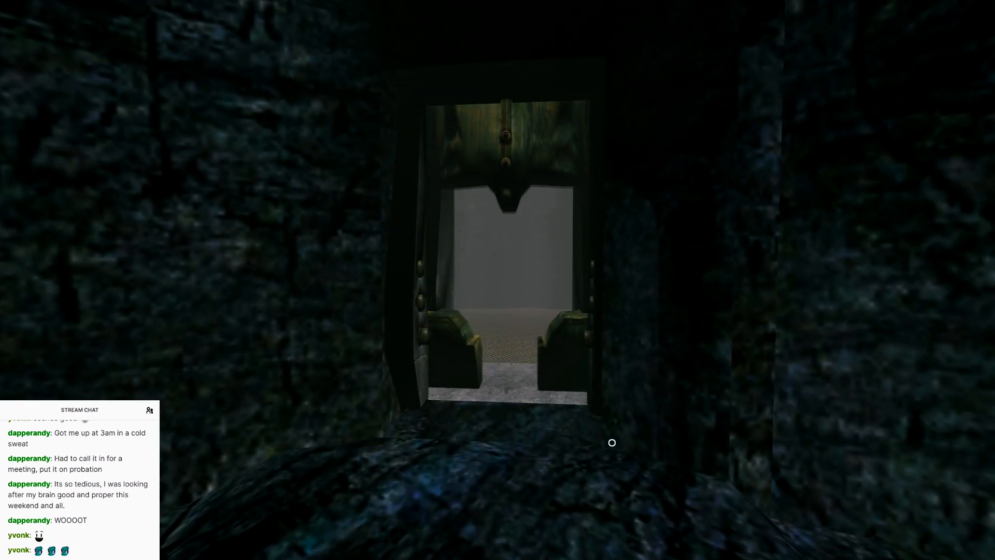
key(s)
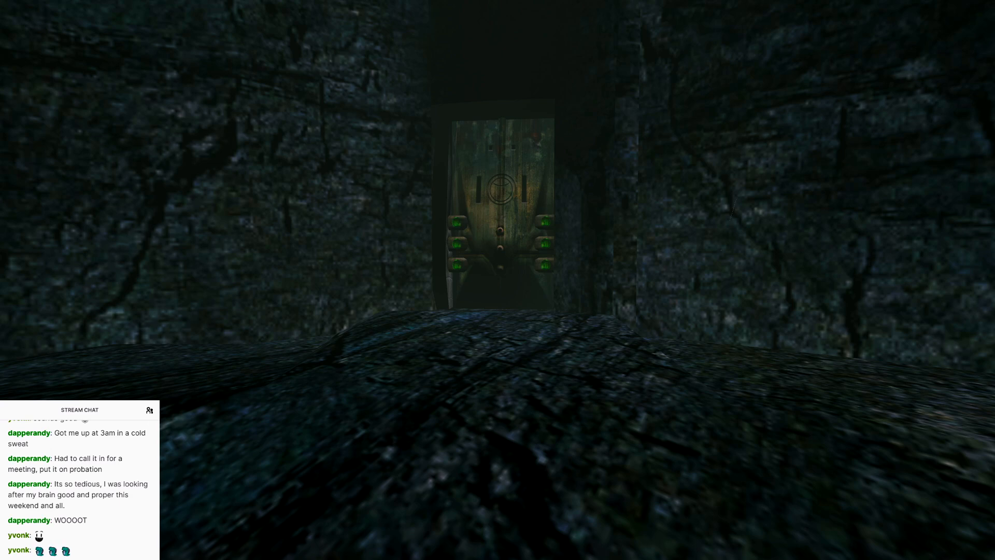
key(w)
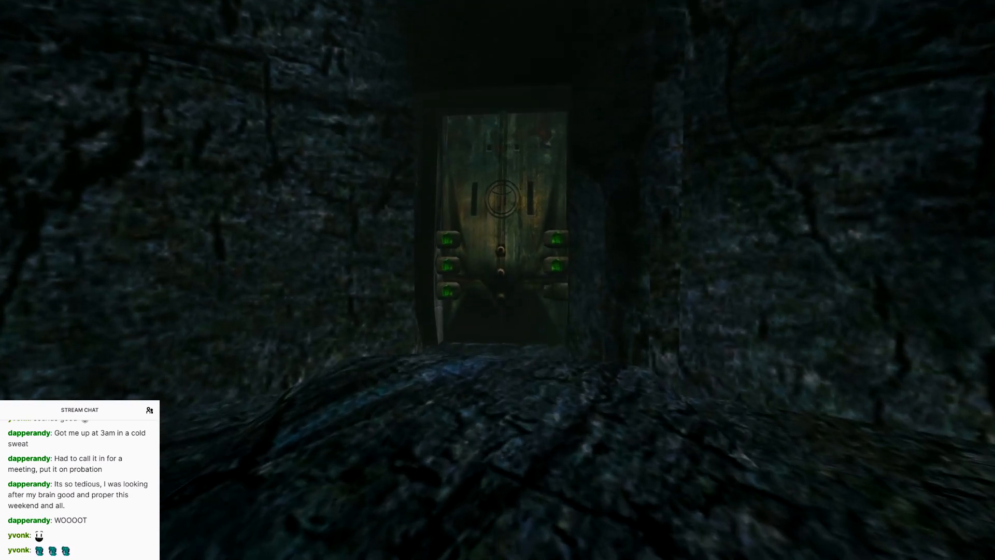
key(w)
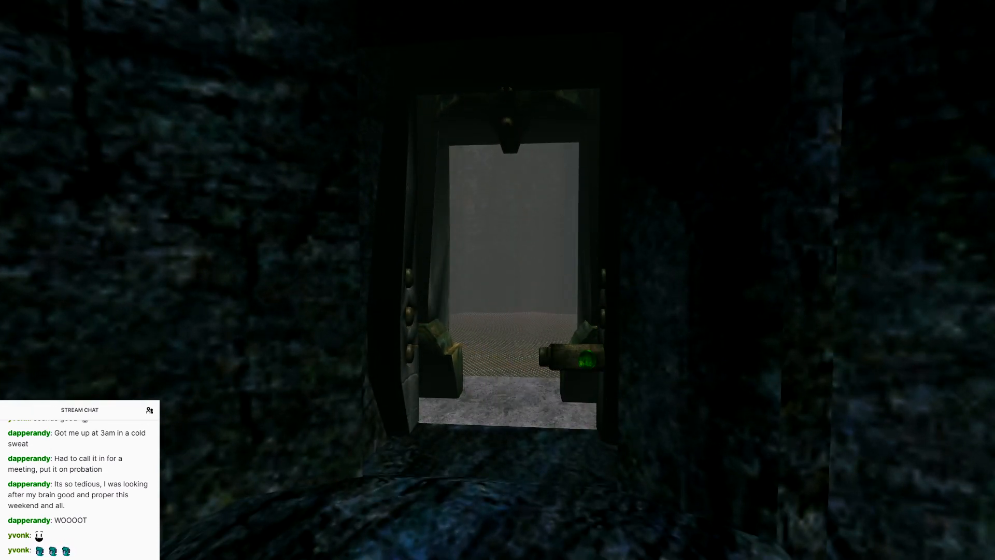
key(w)
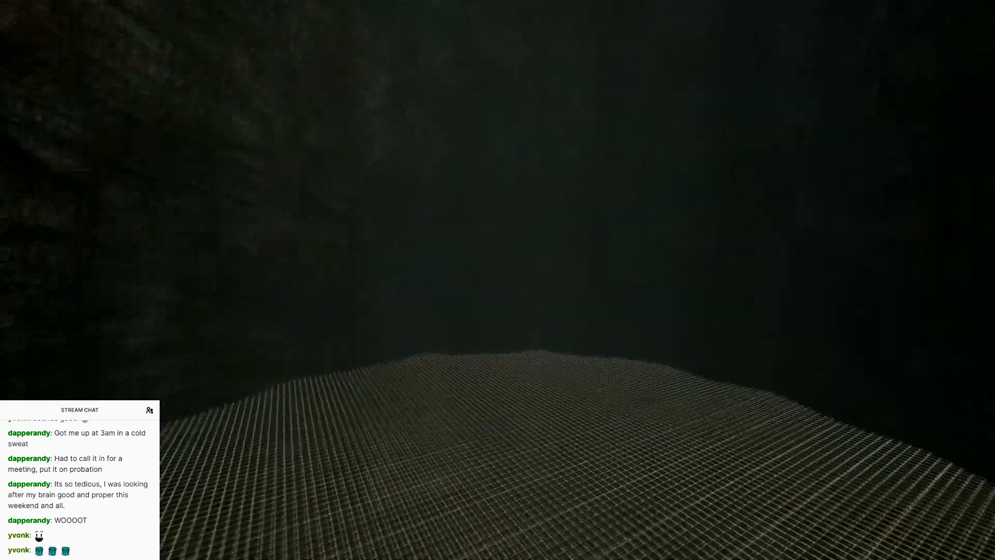
key(w)
key(s)
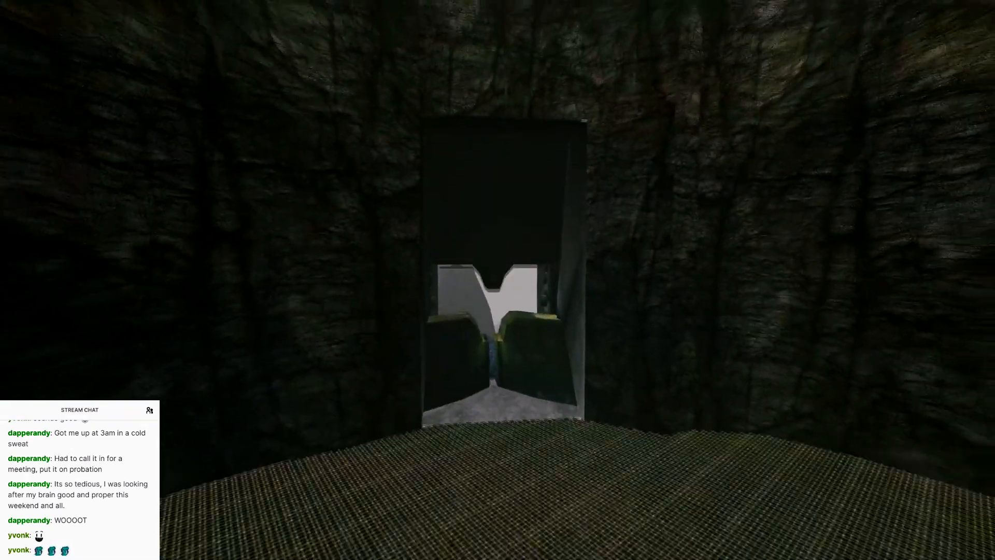
key(s)
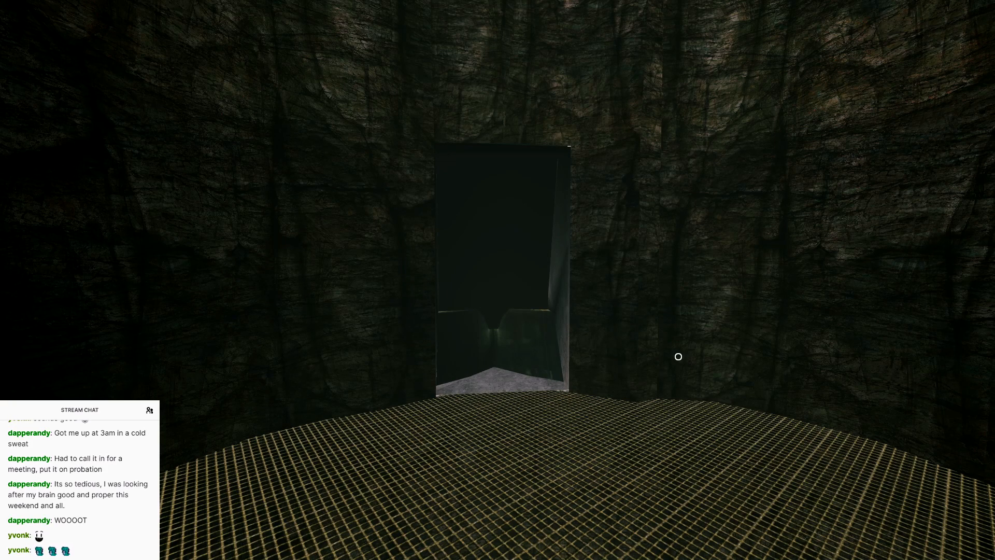
key(Escape)
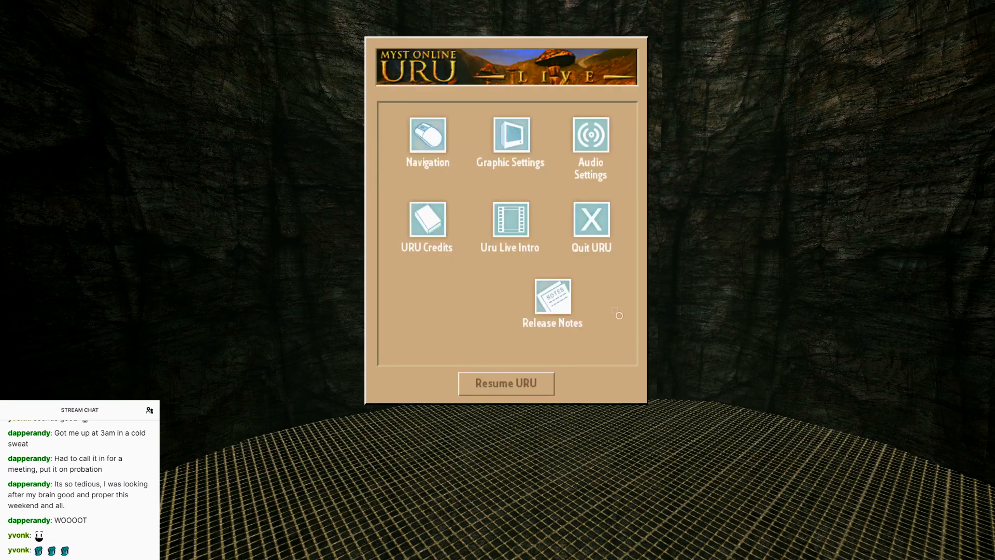
Quit Uru, return to Blender and look over controlRoomDoorFrame02 from outside the room, briefly isolating it
click(584, 243)
click(558, 346)
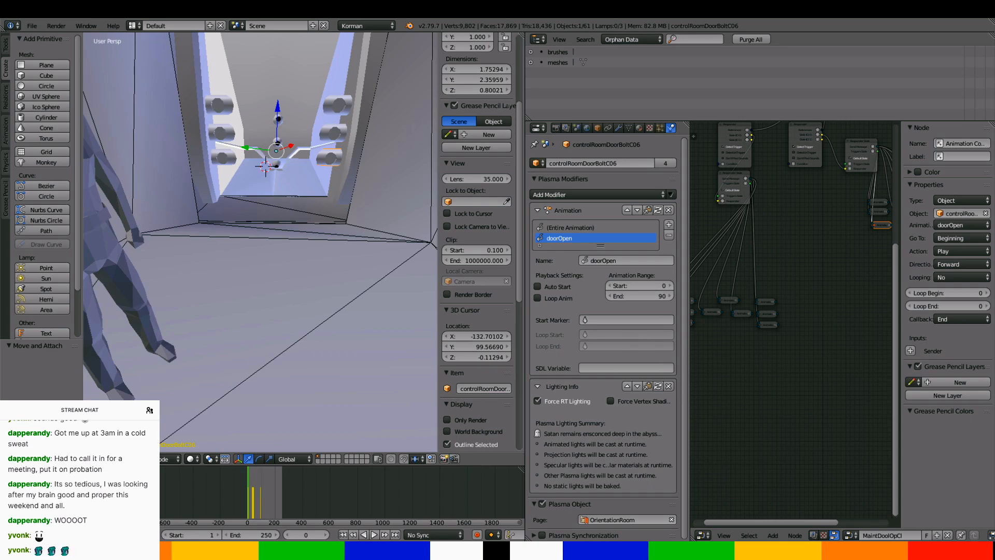
middle_drag(356, 349, 335, 330)
right_click(299, 290)
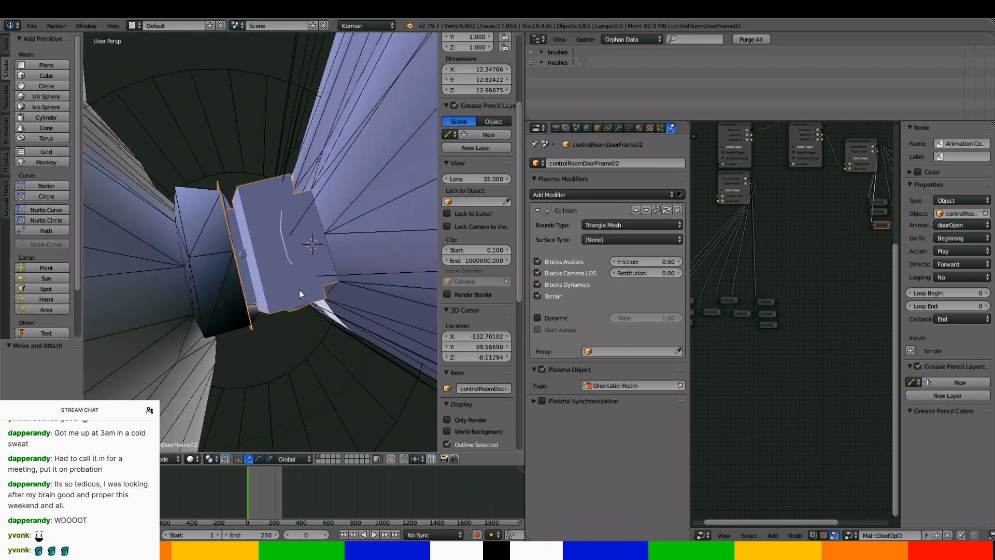
key(KP_Divide)
middle_drag(403, 192, 334, 254)
key(KP_Divide)
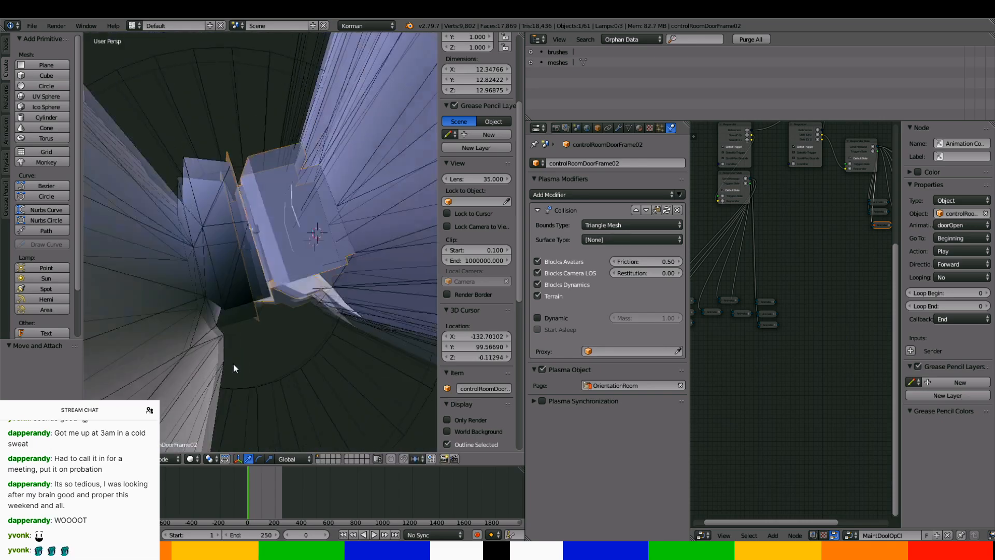
Isolate controlRoomDoorFrame02 together with controlRoomDoorLower05 and display them with Material viewport shading
scroll(300, 207, up, 5)
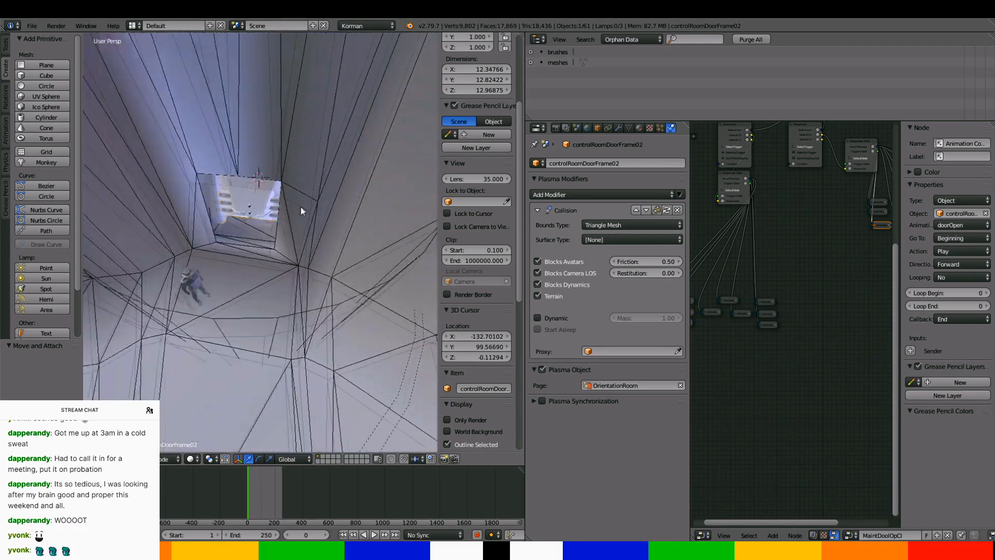
shift+right_click(264, 207)
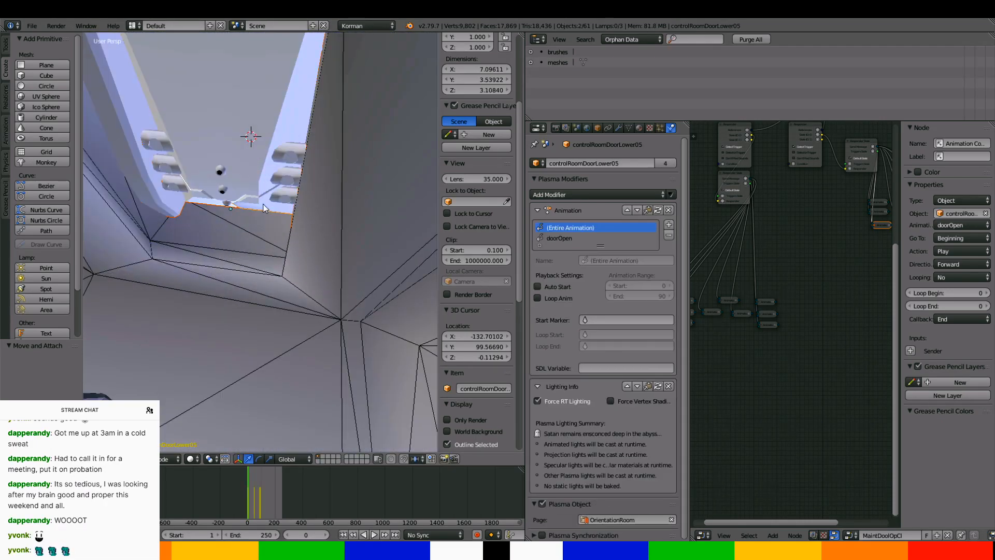
key(KP_Divide)
click(192, 459)
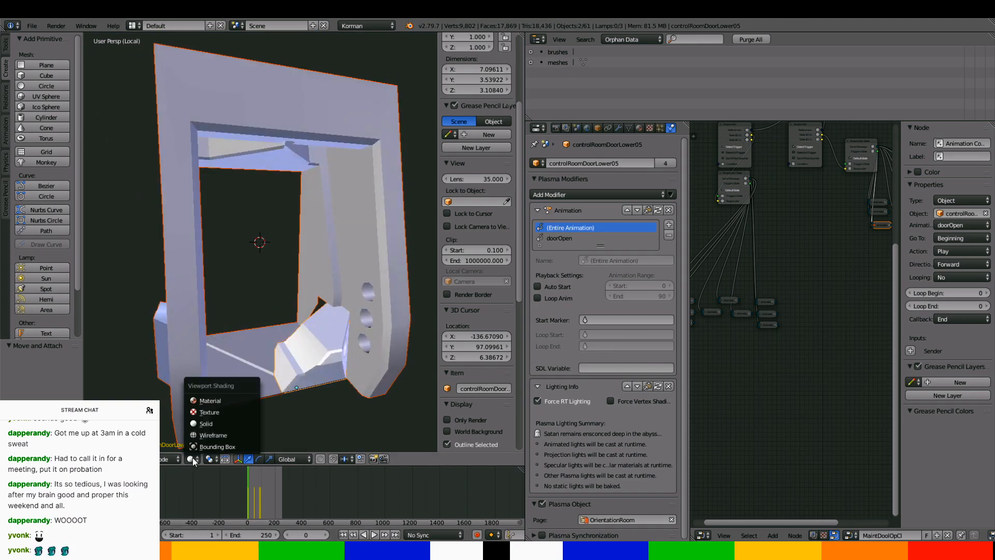
click(208, 399)
Advance through the door keyframes to frame 90 and examine the lower door piece against the frame in its opened position
mouse_move(210, 396)
middle_down()
mouse_move(300, 327)
mouse_move(281, 300)
mouse_move(255, 326)
mouse_move(258, 353)
mouse_move(253, 259)
mouse_move(315, 196)
mouse_move(233, 251)
mouse_move(300, 200)
mouse_move(293, 126)
mouse_move(272, 177)
mouse_move(345, 207)
mouse_move(149, 291)
mouse_move(193, 202)
mouse_move(239, 291)
middle_up()
scroll(257, 354, up, 3)
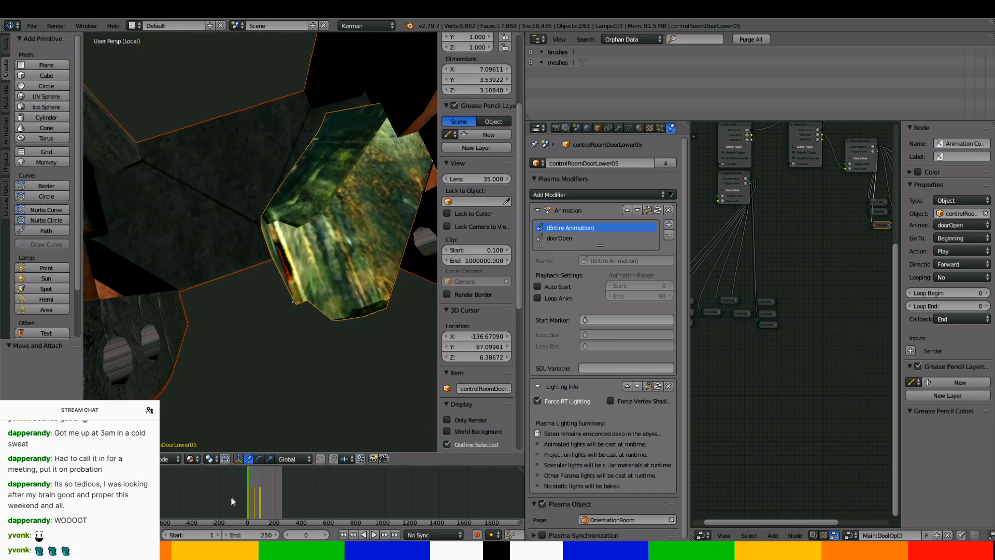
key(Up)
key(Up)
key(Up)
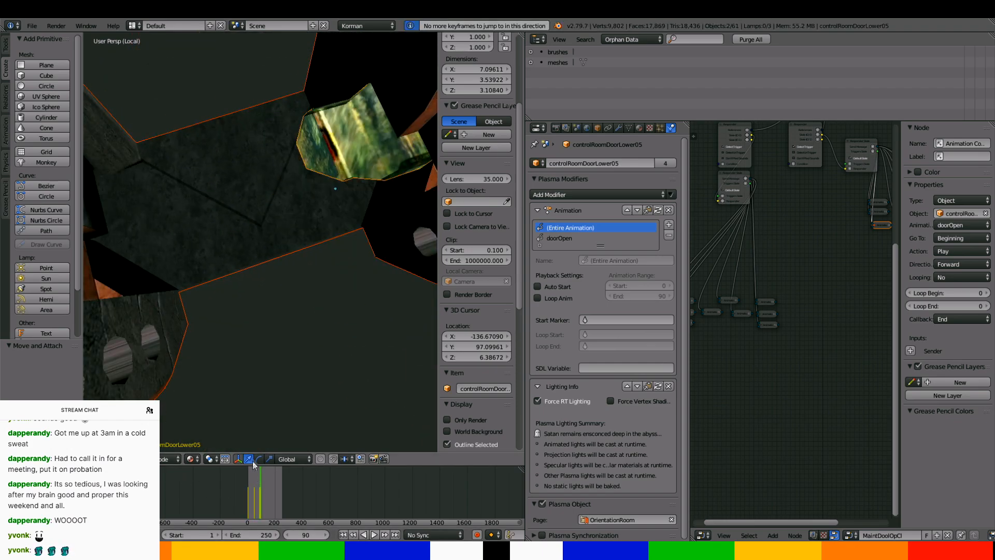
middle_drag(262, 363, 375, 223)
Enter Edit Mode on controlRoomDoorFrame02 and select the edge path along the frame's floor where the opened lower door piece sits
right_click(373, 216)
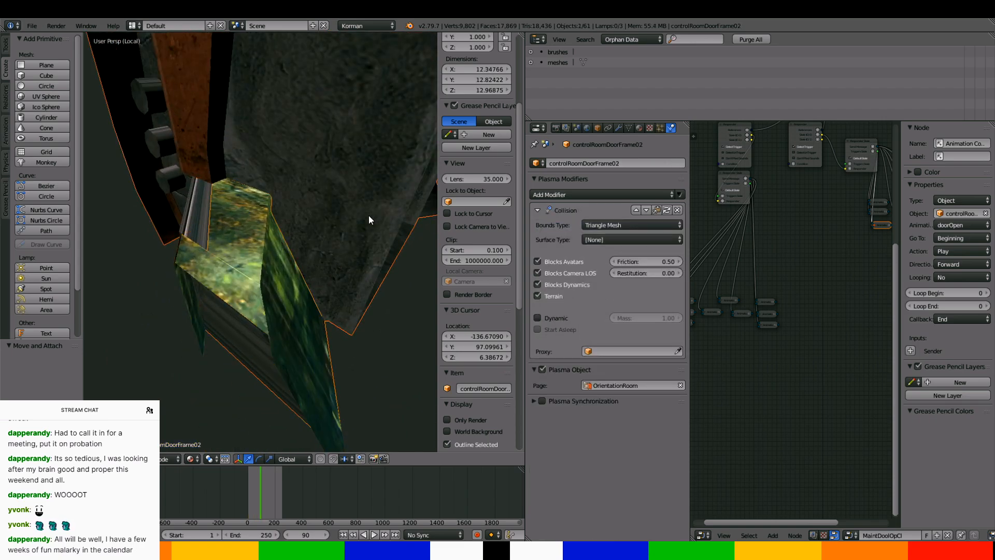
key(Tab)
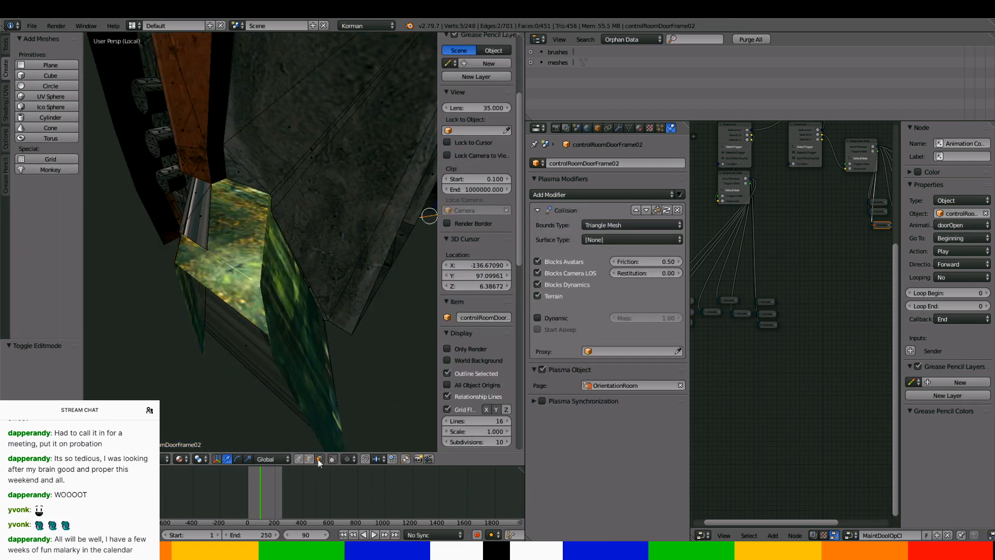
right_click(240, 189)
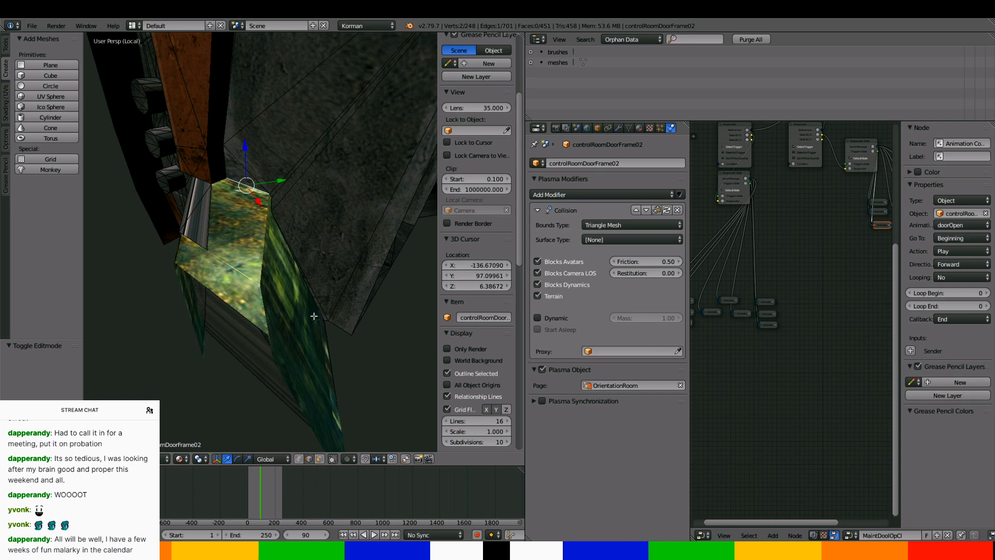
middle_drag(314, 318, 300, 256)
scroll(171, 266, up, 3)
ctrl+right_click(163, 263)
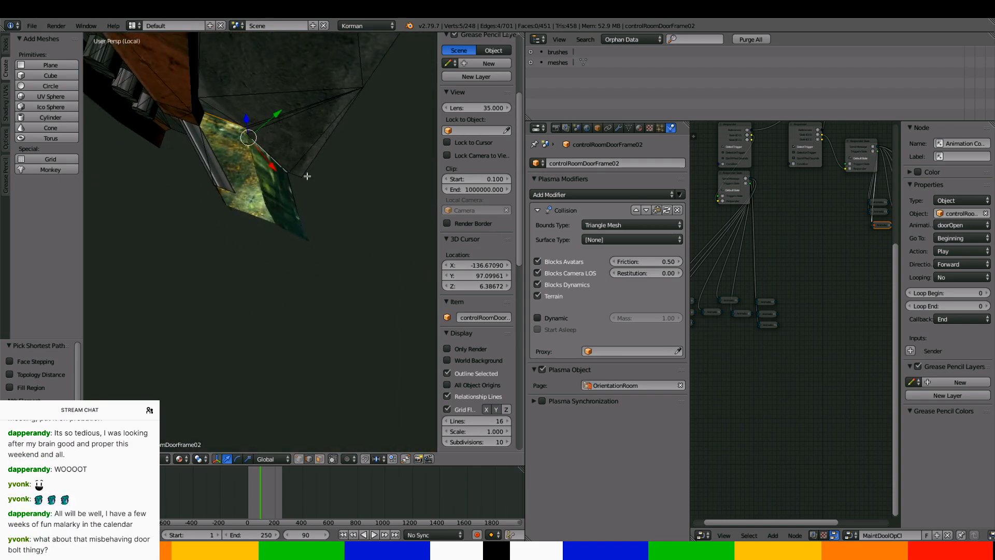
Try extruding the selected floor edges out over the opened door piece and undo the extrusion
key(e)
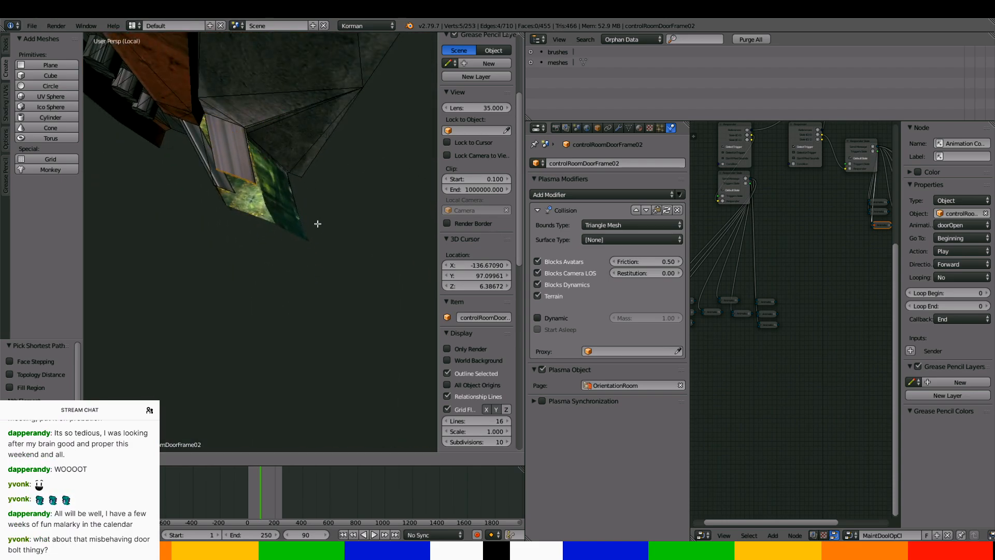
click(338, 261)
middle_drag(338, 260, 313, 121)
key(ctrl+z)
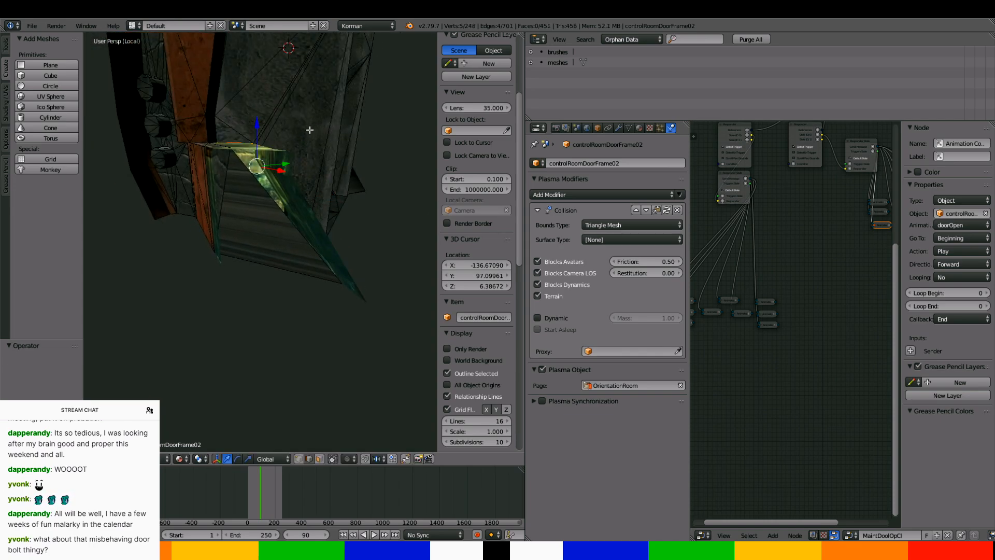
Extrude the selected floor edges outward over the opened door piece and shift the new edges along X and Y
middle_drag(306, 131, 264, 111)
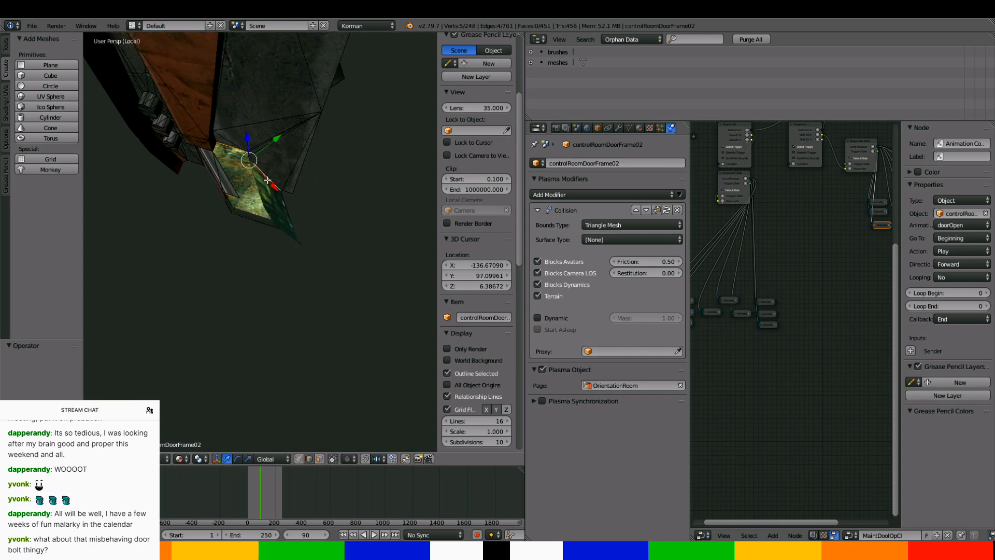
drag(267, 180, 273, 188)
key(e)
click(274, 200)
drag(268, 146, 256, 156)
drag(258, 195, 302, 252)
drag(323, 208, 315, 208)
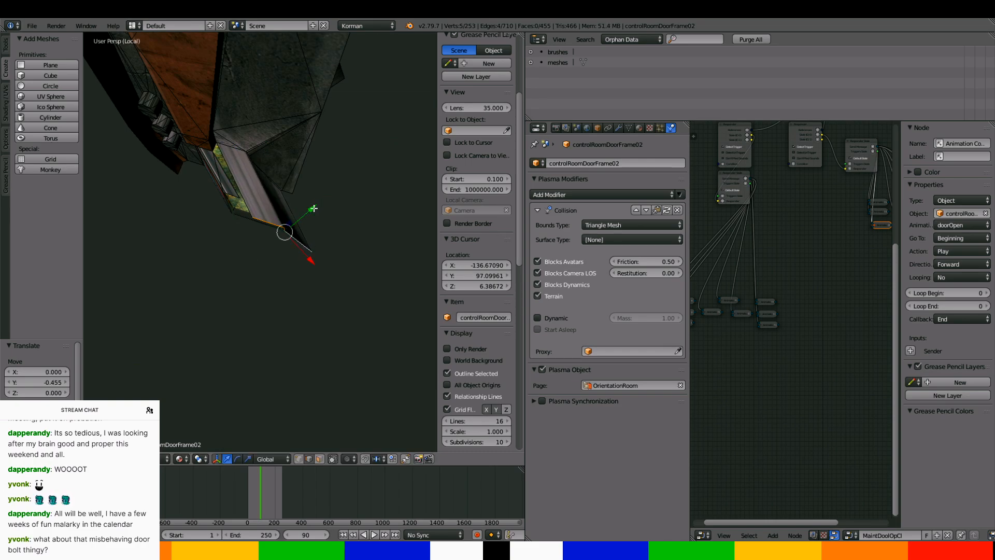
Fine-tune the extruded edges with small moves along X and Y to cover the lower door piece
middle_drag(314, 207, 302, 71)
drag(303, 71, 294, 92)
drag(317, 136, 310, 139)
drag(291, 83, 292, 93)
drag(311, 140, 309, 147)
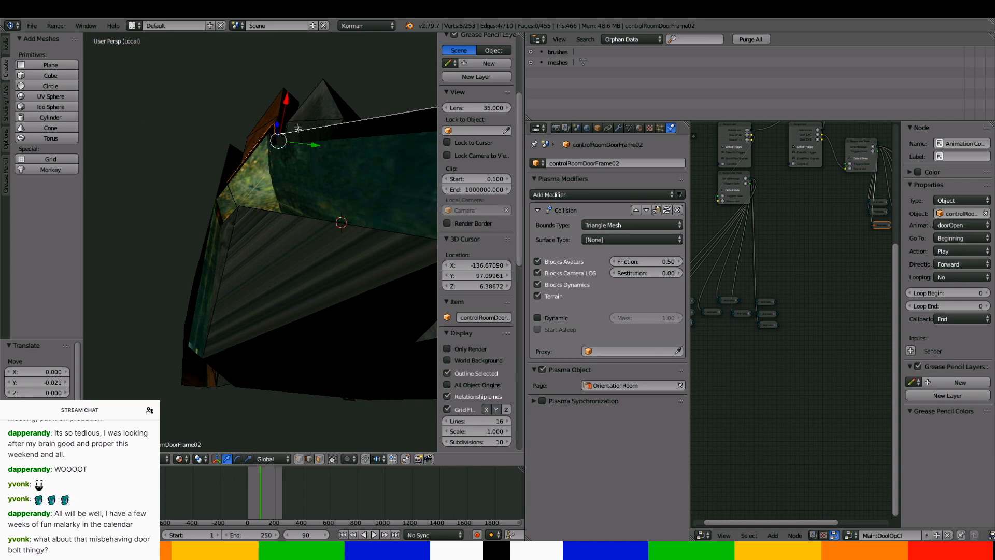
Make material m_280.001 Shadeless and move two adjoining edges at the frame's lower side by -0.072 along X
middle_drag(309, 147, 127, 181)
right_click(229, 186)
shift+right_click(224, 235)
scroll(228, 236, down, 5)
click(640, 128)
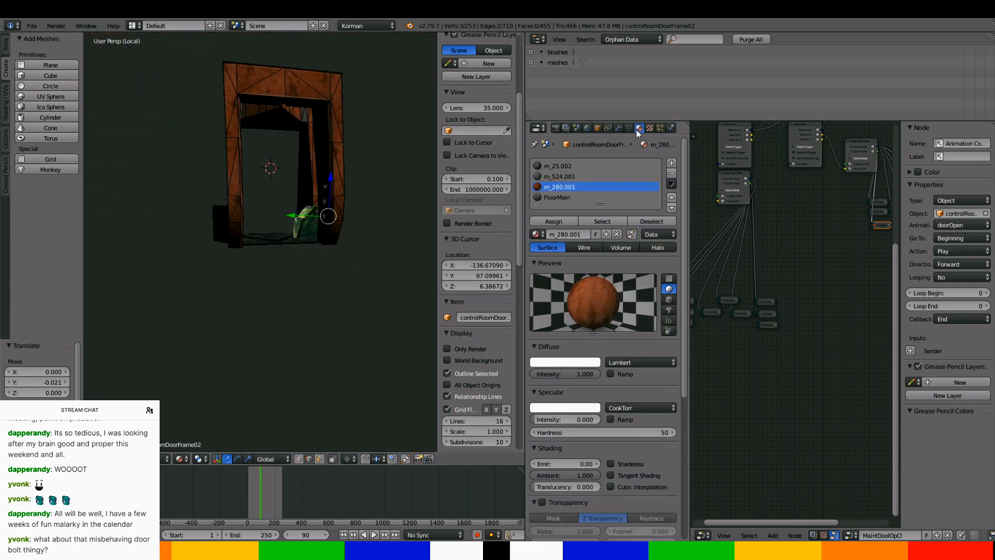
click(611, 463)
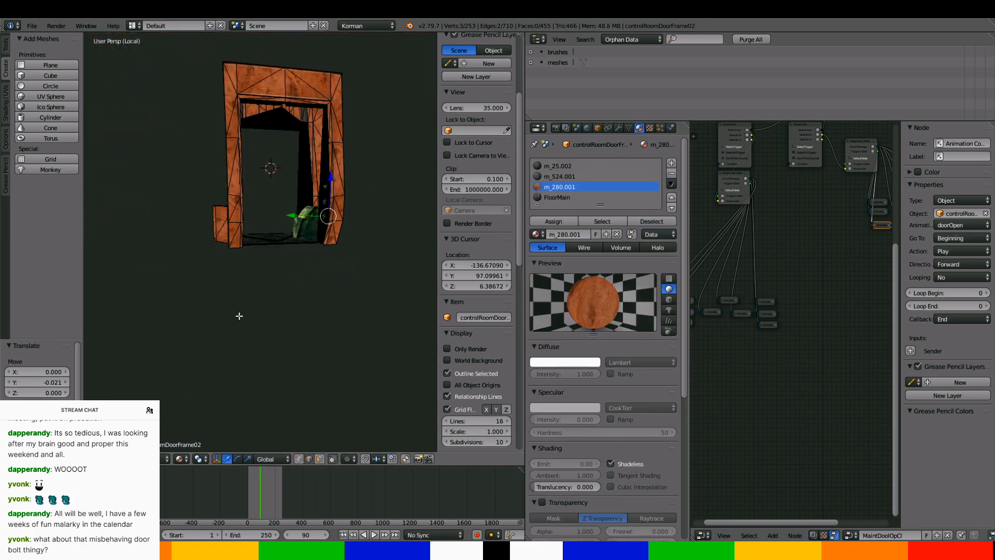
middle_drag(240, 313, 279, 216)
drag(278, 217, 305, 215)
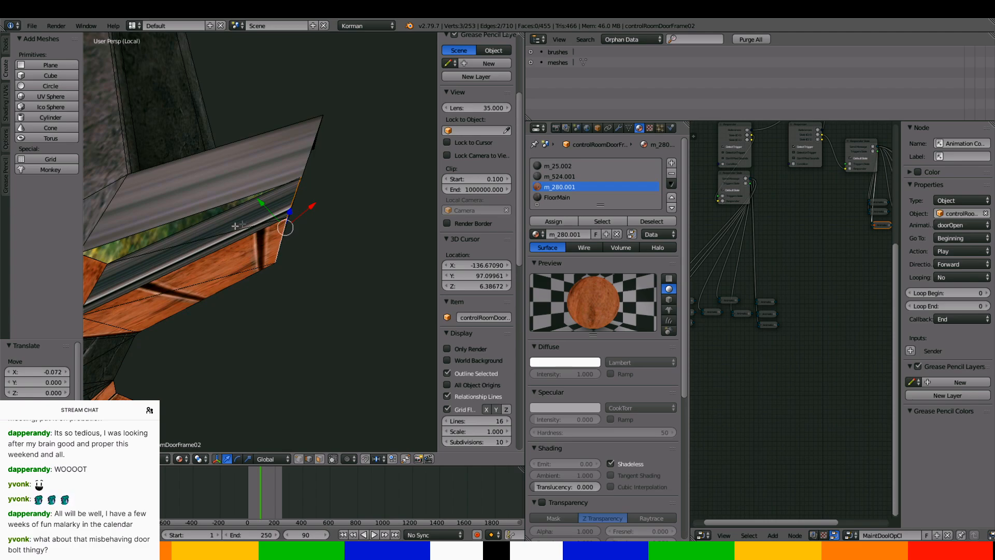
Select the edges around the narrow gap between the extruded floor strip and the frame's side, and fill it with a face
right_click(174, 235)
middle_drag(175, 235, 307, 224)
shift+right_click(337, 258)
shift+right_click(301, 202)
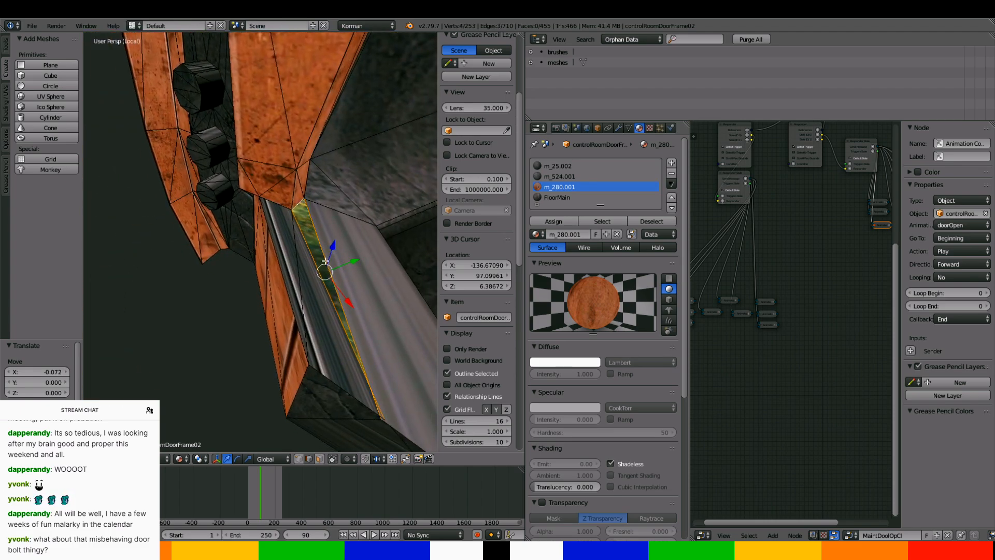
middle_drag(325, 262, 298, 107)
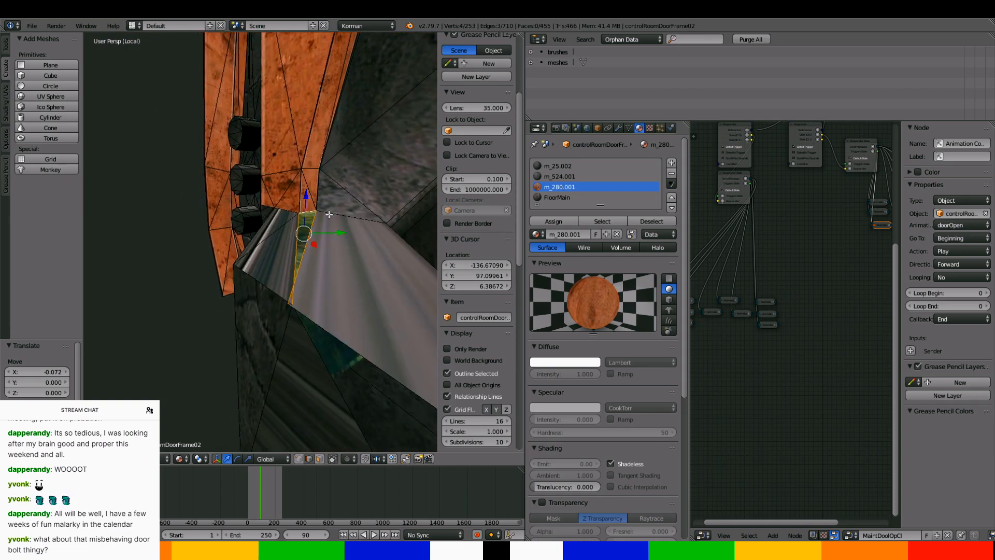
key(f)
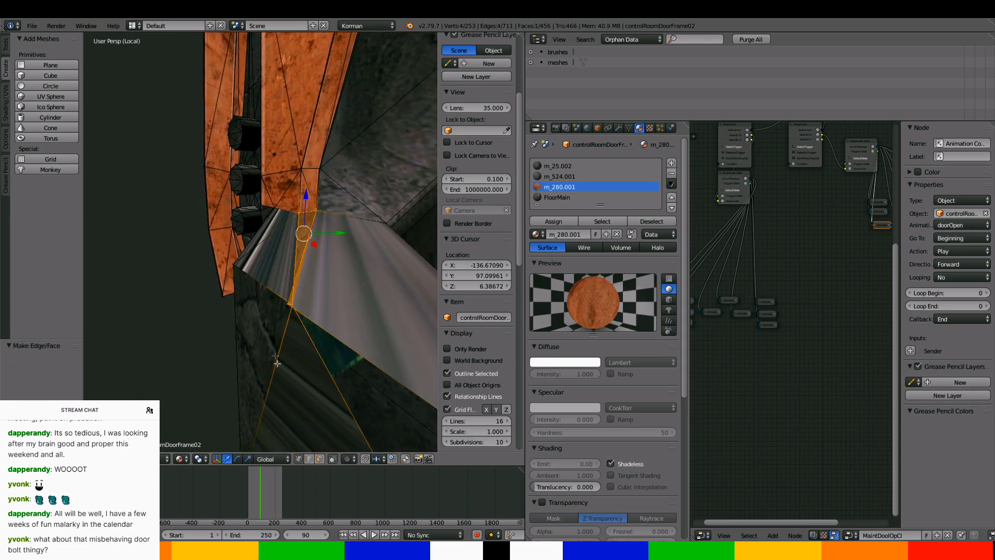
Shift the new strip's end edge slightly along Y and fill the open end of the frame's base with a face
right_click(288, 305)
drag(316, 305, 326, 306)
middle_drag(308, 327, 395, 294)
click(313, 460)
right_click(331, 307)
ctrl+right_click(415, 281)
key(f)
scroll(313, 307, down, 7)
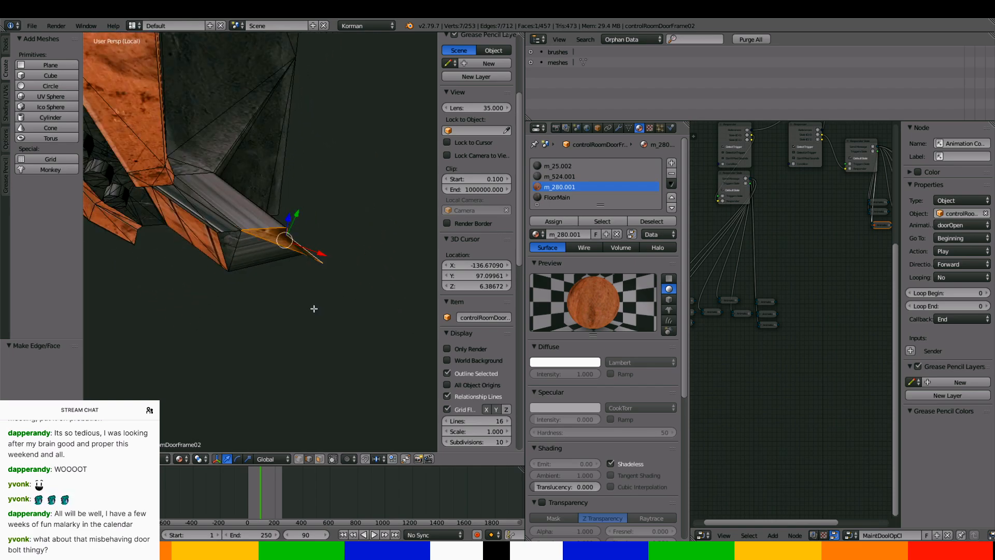
Select the outer vertical edge at the end of the frame's base and move it outward along Y
middle_drag(313, 307, 403, 247)
scroll(308, 255, down, 5)
middle_drag(308, 256, 407, 257)
scroll(407, 257, up, 5)
middle_drag(273, 203, 224, 244)
scroll(251, 217, up, 6)
right_click(224, 243)
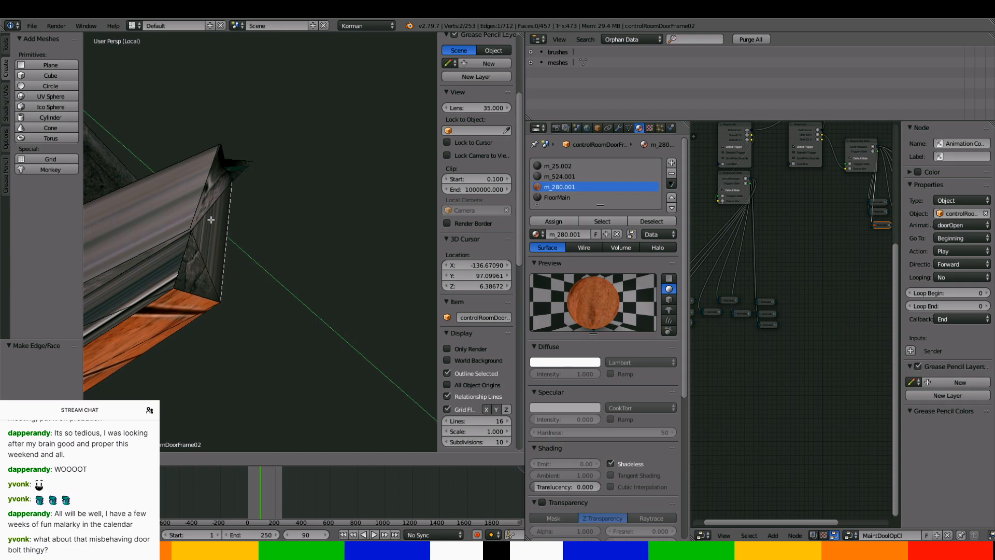
key(g)
key(y)
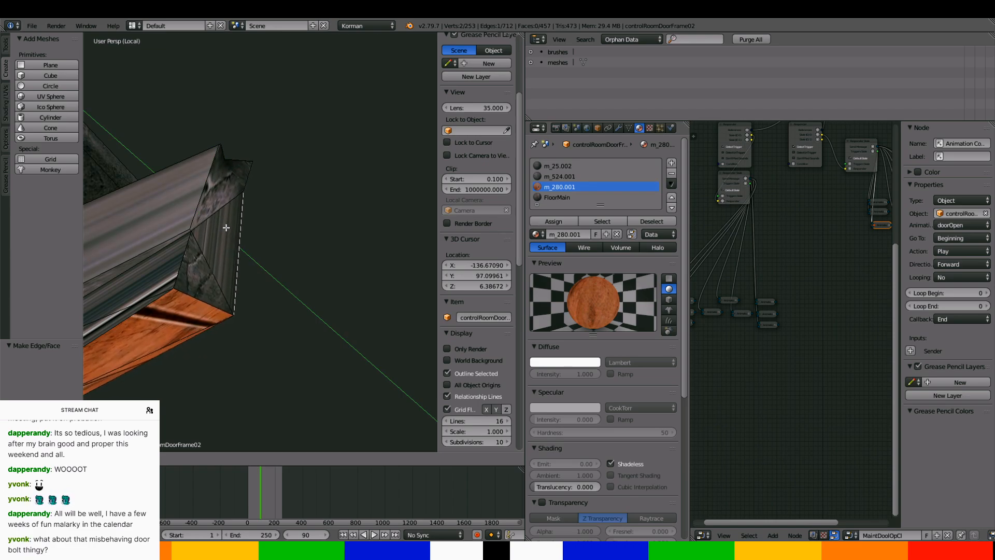
click(225, 226)
Leave Edit Mode, enable Backface Culling to check the frame's new faces, and turn off Shadeless on m_280.001
middle_drag(225, 227, 203, 221)
scroll(295, 193, down, 2)
key(Tab)
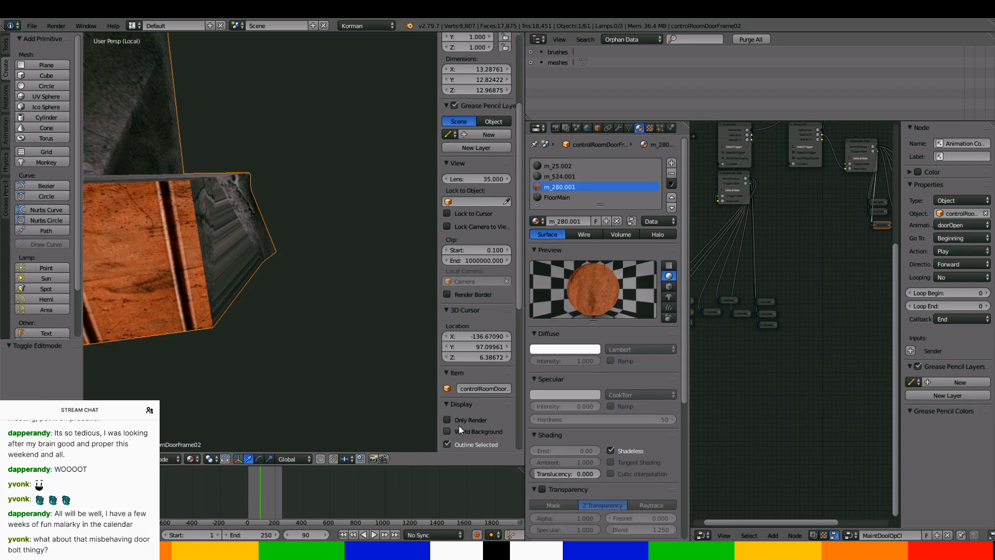
scroll(460, 414, down, 13)
click(448, 304)
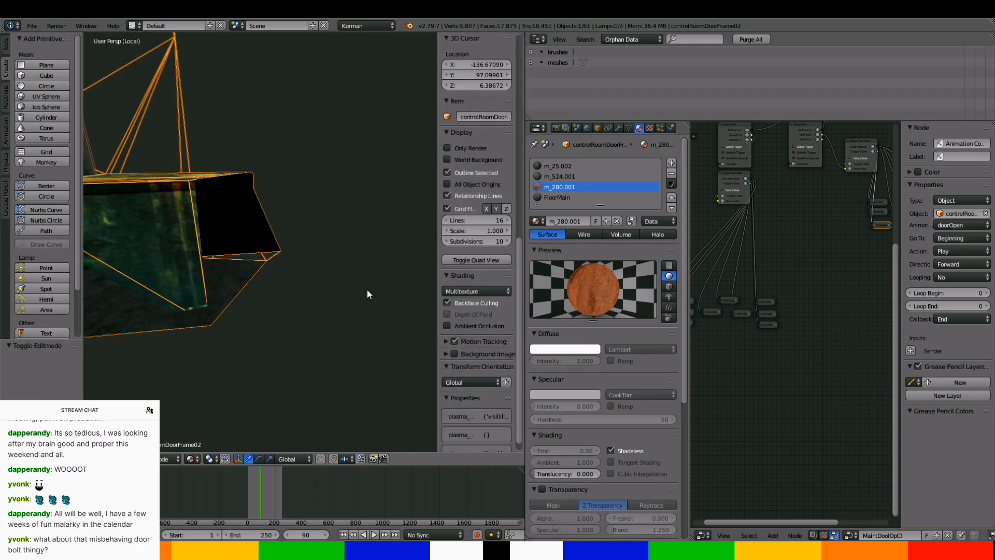
middle_drag(369, 294, 305, 241)
scroll(337, 241, down, 4)
click(610, 450)
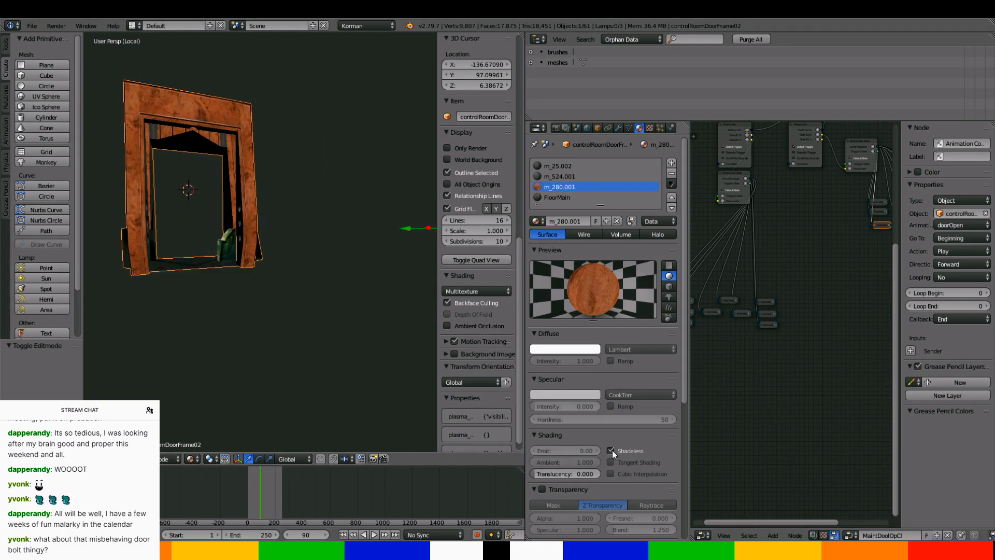
Return the timeline to frame 0 and isolate the door frame in Object Mode, viewed through its doorway
key(Tab)
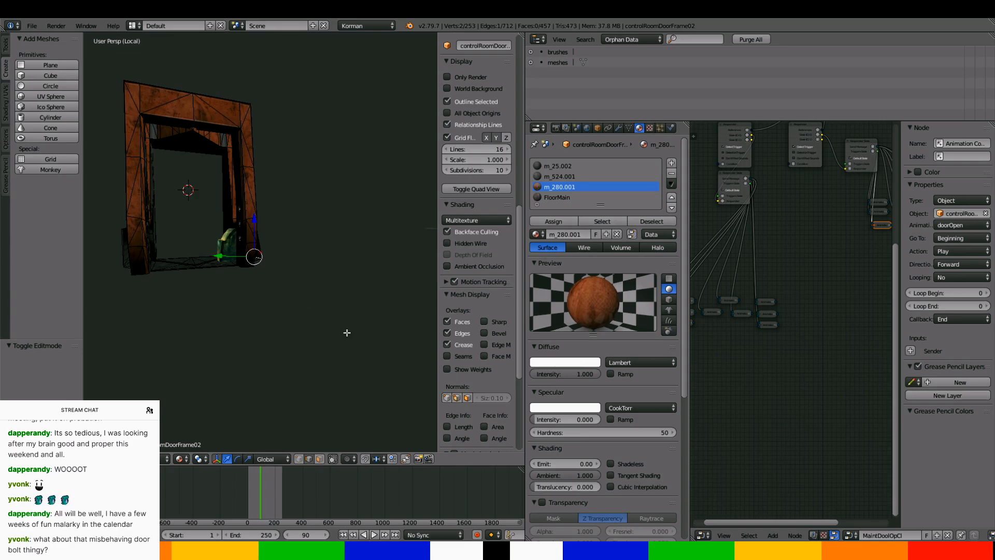
key(KP_Divide)
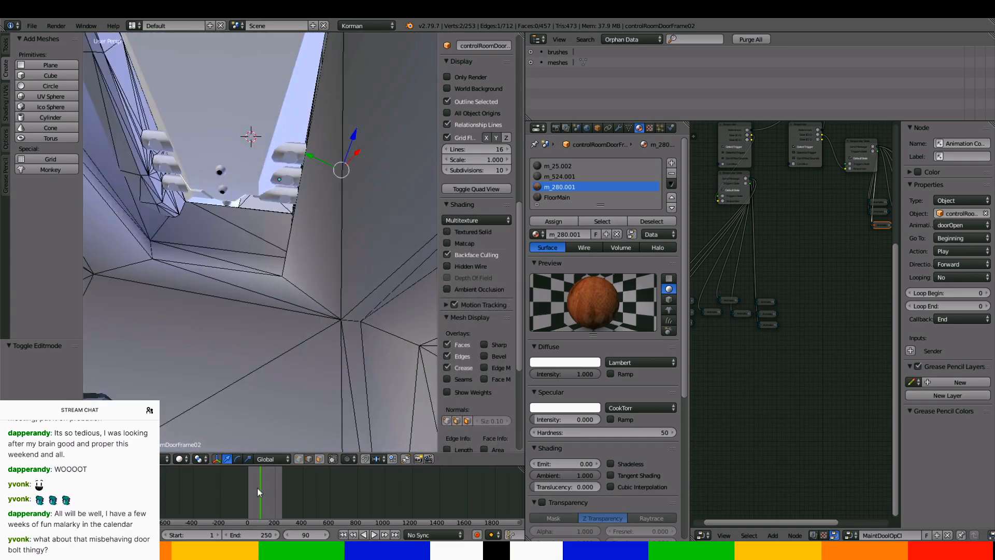
drag(257, 486, 220, 480)
scroll(212, 255, down, 4)
middle_drag(217, 249, 214, 190)
key(KP_Divide)
scroll(265, 262, up, 3)
mouse_move(267, 266)
middle_down()
mouse_move(275, 232)
mouse_move(263, 215)
mouse_move(263, 330)
mouse_move(260, 343)
mouse_move(256, 310)
mouse_move(216, 437)
middle_up()
scroll(276, 232, down, 4)
scroll(267, 305, up, 4)
scroll(267, 306, down, 1)
key(Tab)
scroll(258, 339, up, 3)
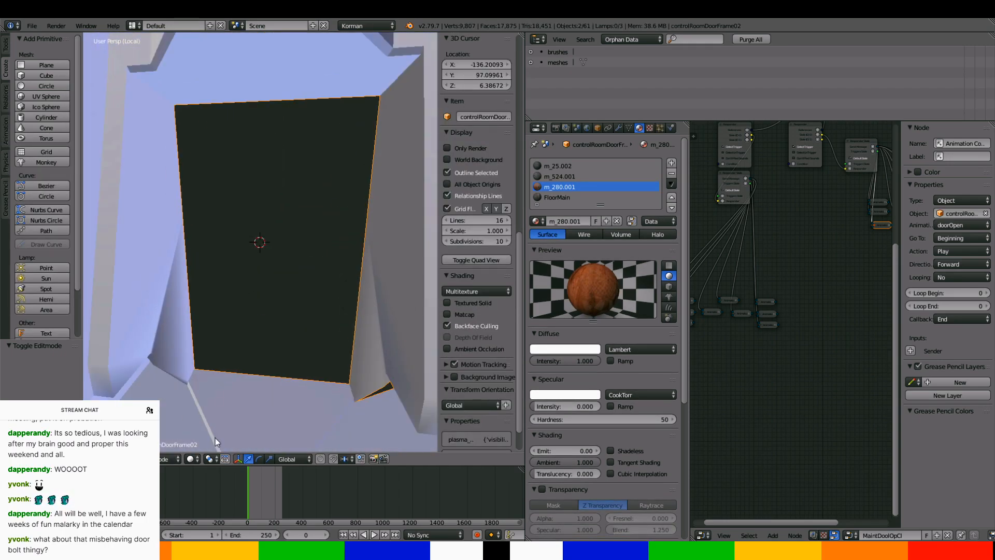
Show the isolated door frame with its textures and add a Plain Axes Empty at the 3D cursor inside the doorway
click(192, 459)
click(210, 413)
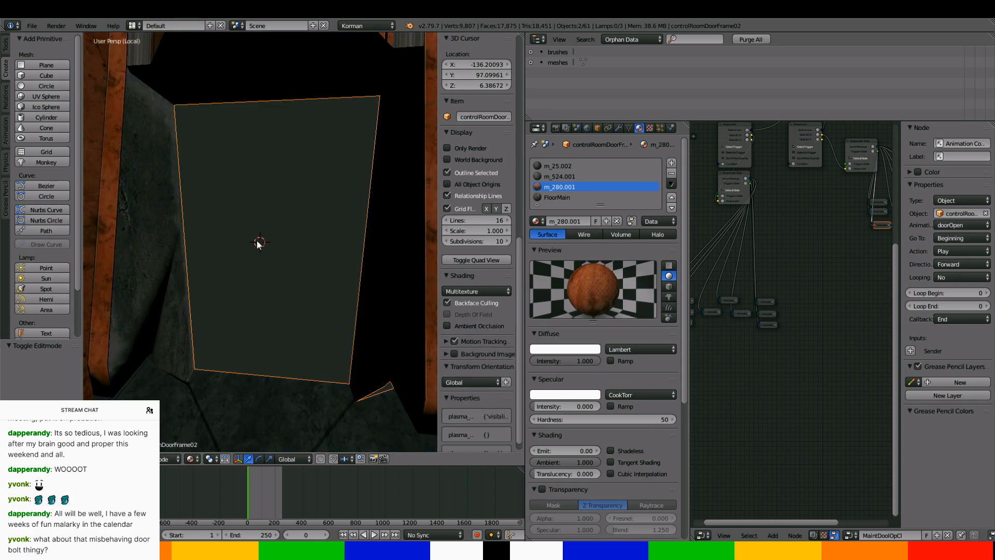
middle_drag(256, 242, 107, 166)
scroll(42, 218, down, 3)
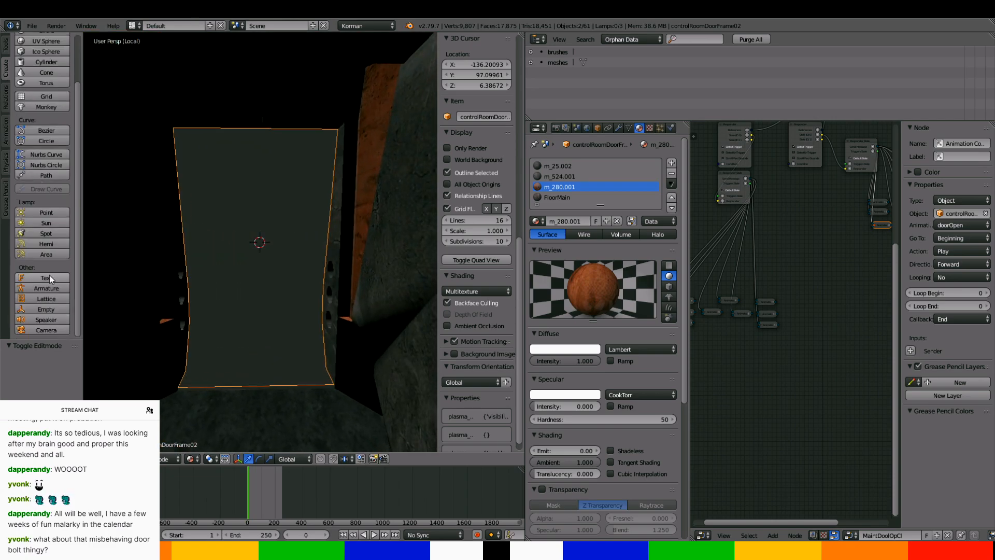
click(45, 310)
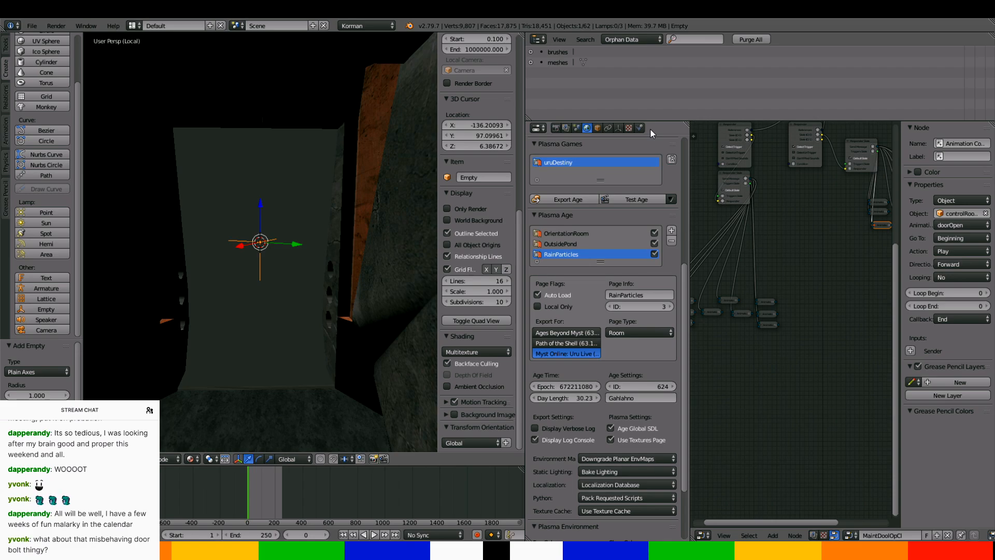
Enable Plasma Object on the new Empty and rename it SFX-MaintDoorNoises
click(642, 128)
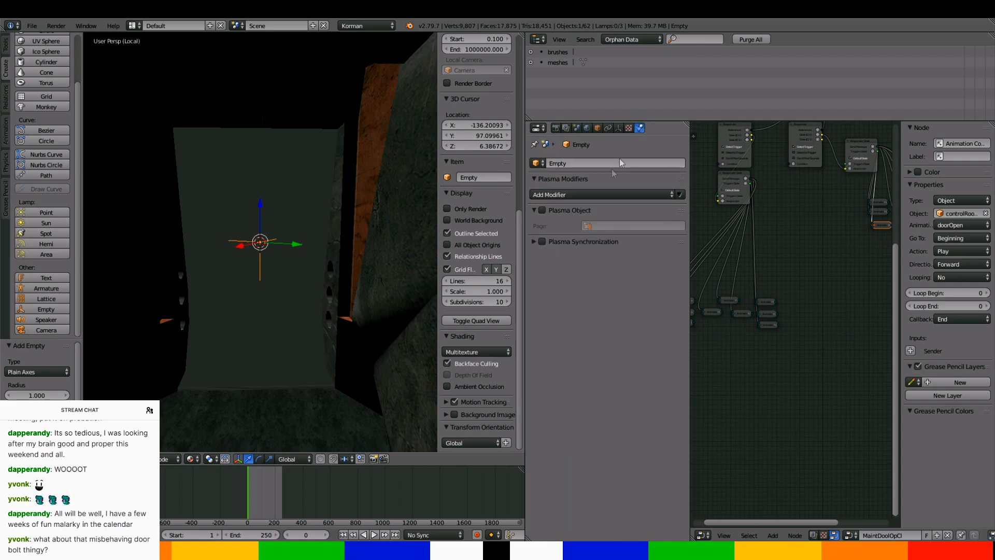
click(543, 210)
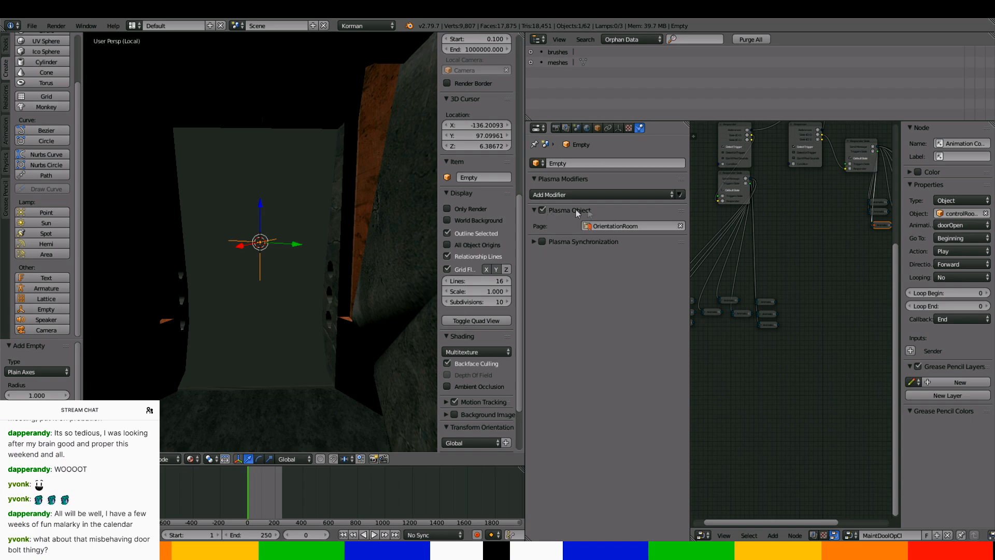
click(601, 163)
text(SFX-MaintDoorNoises)
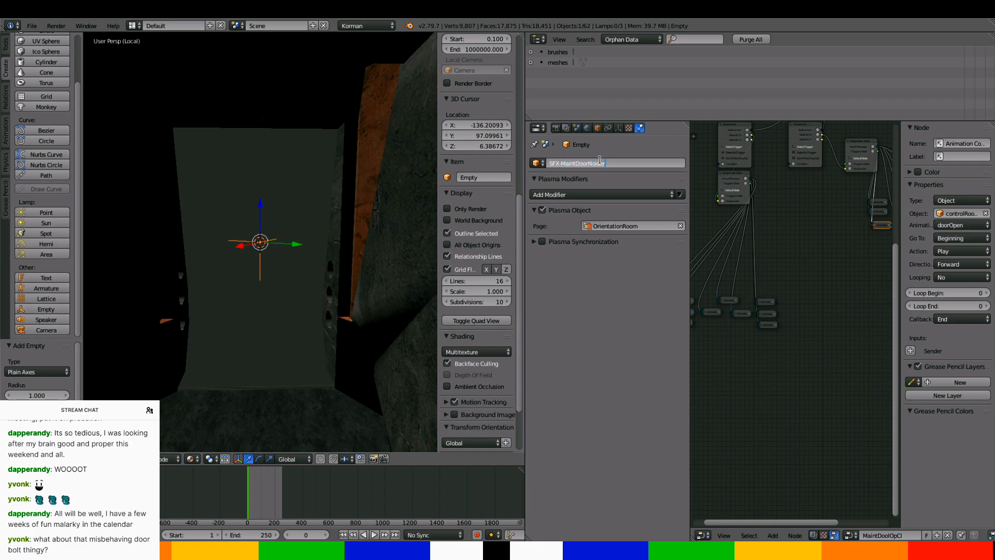
key(Return)
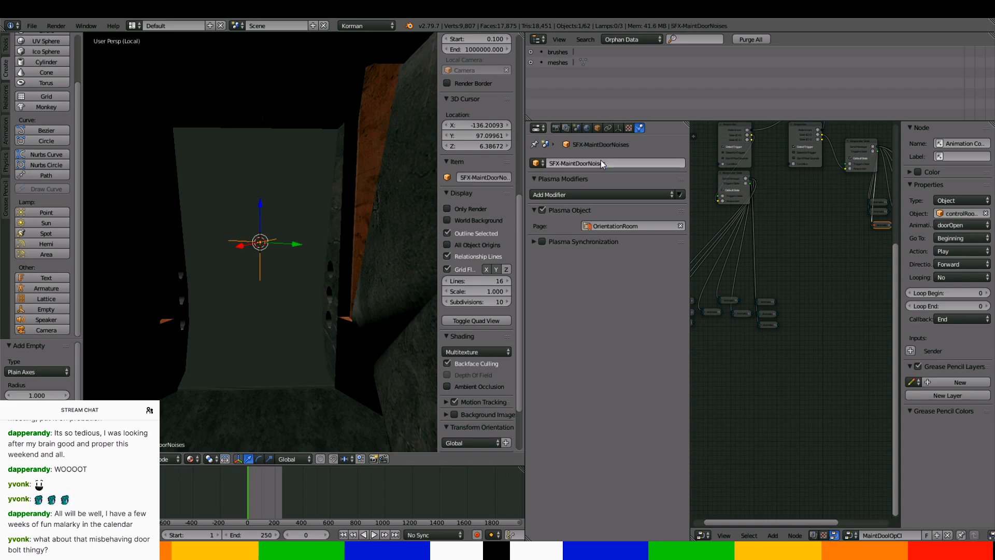
Add a Sound Emitter modifier to SFX-MaintDoorNoises and turn off Backface Culling to view the whole door frame
click(608, 192)
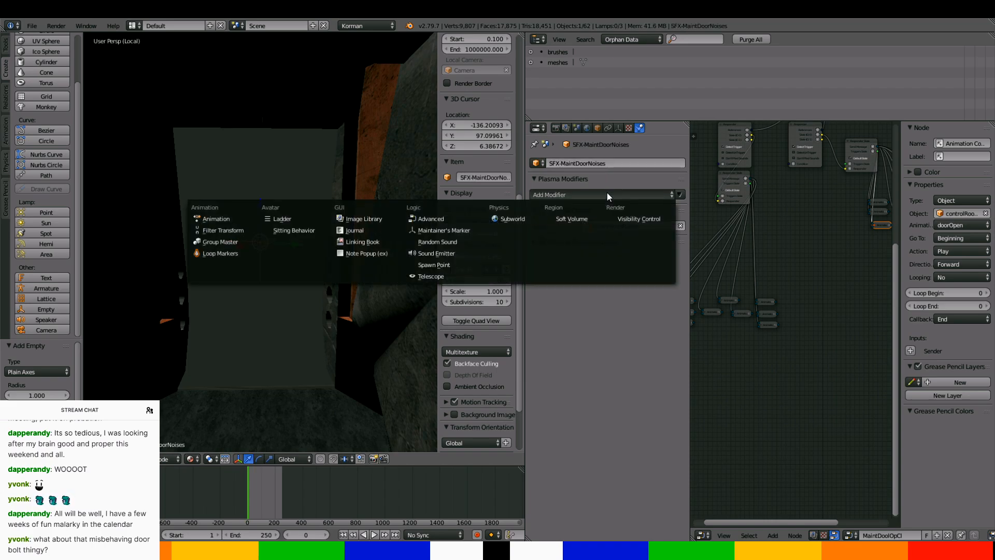
click(451, 253)
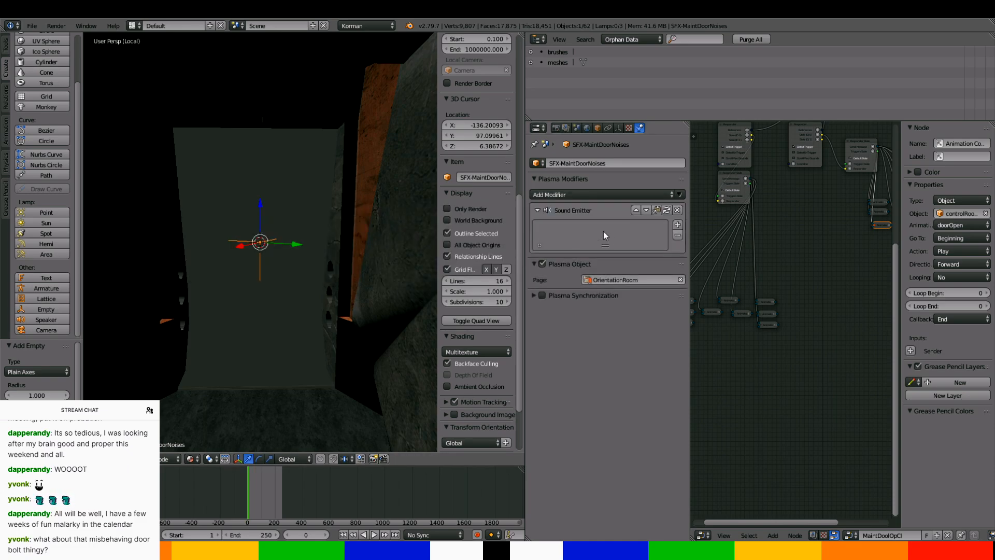
middle_drag(358, 241, 224, 234)
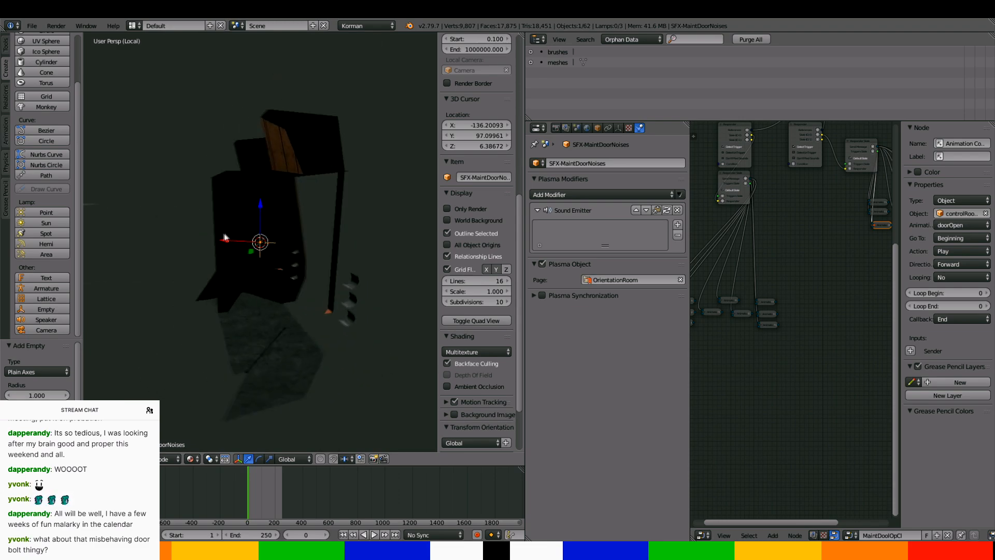
click(446, 362)
middle_drag(307, 311, 383, 343)
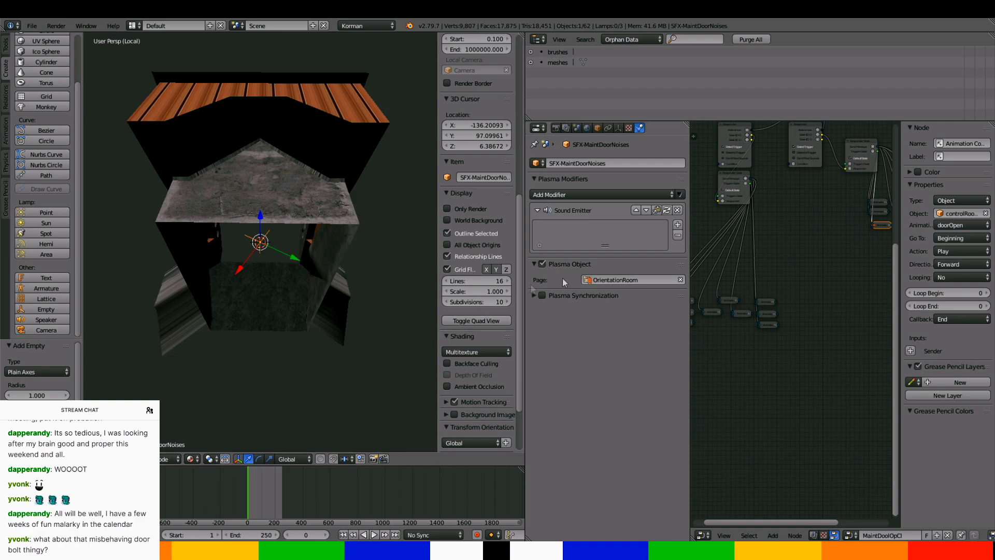
Add a sound slot to the Sound Emitter and browse the sfx folder for its file, as far as the grsn sounds
click(678, 224)
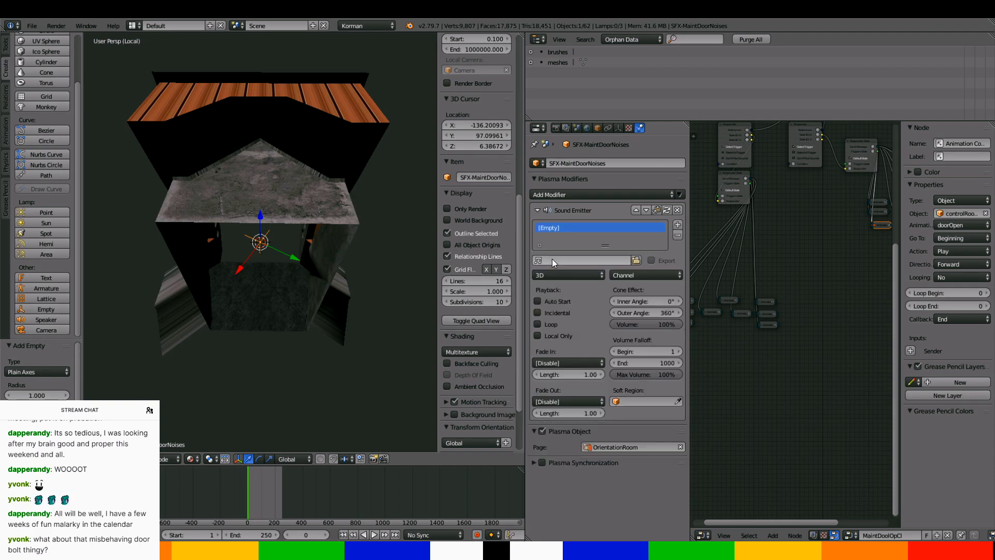
click(636, 261)
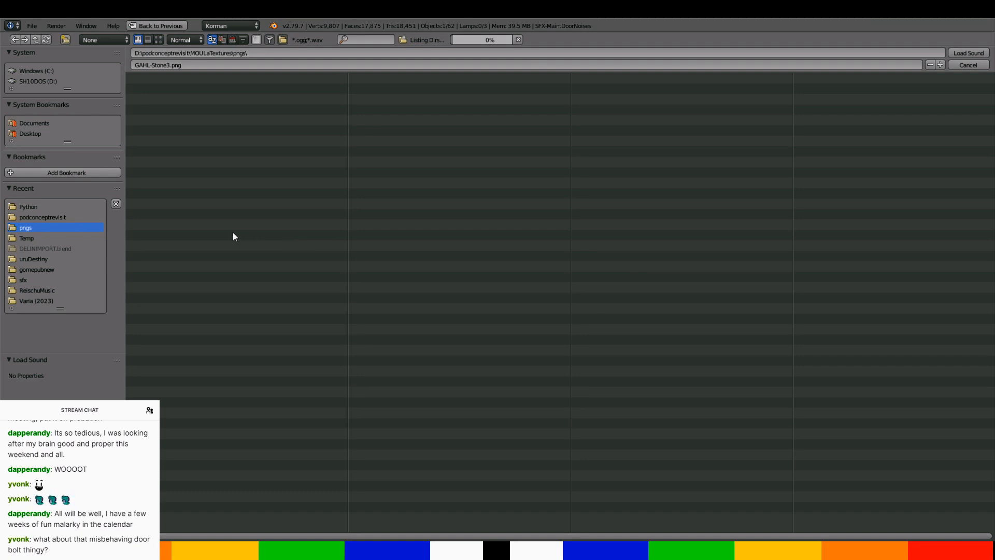
click(49, 280)
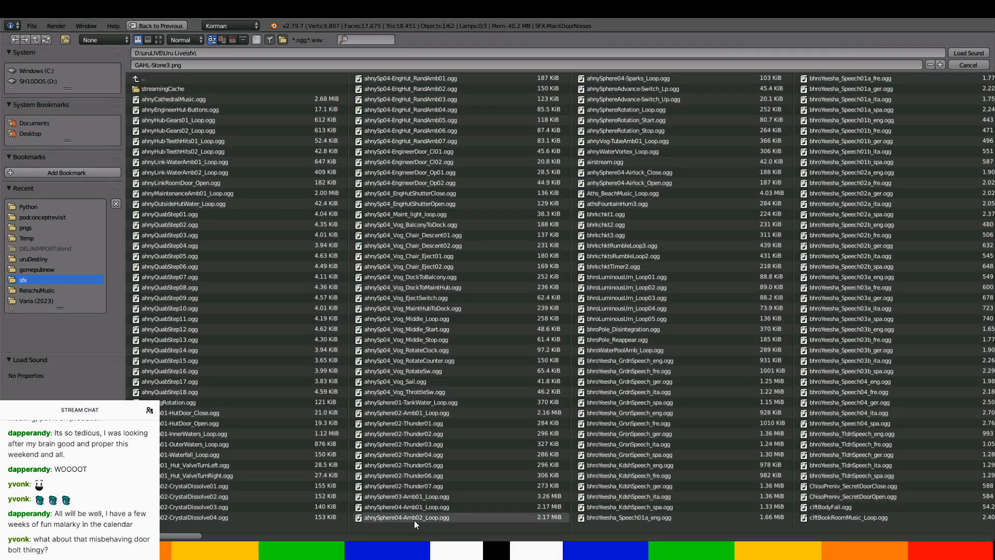
scroll(252, 509, down, 10)
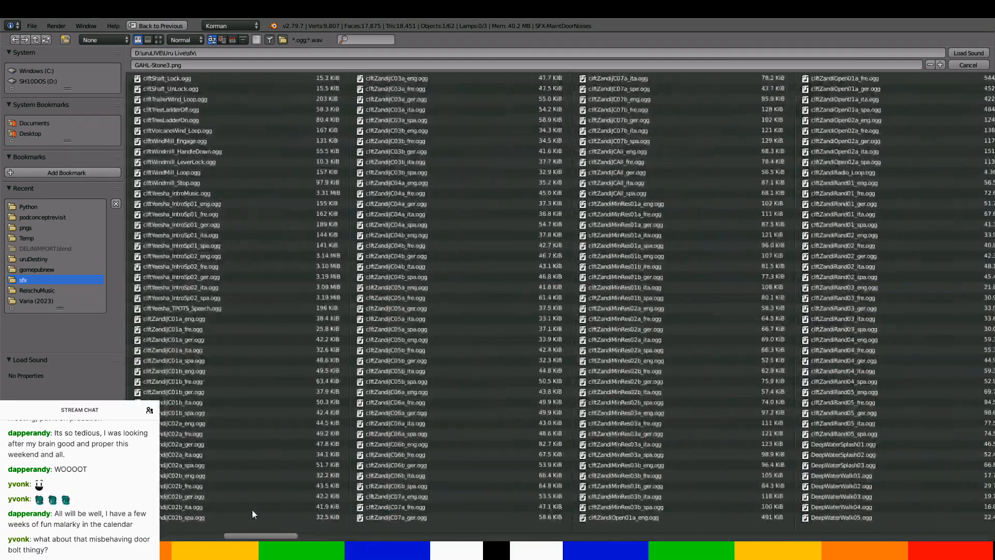
scroll(342, 504, down, 10)
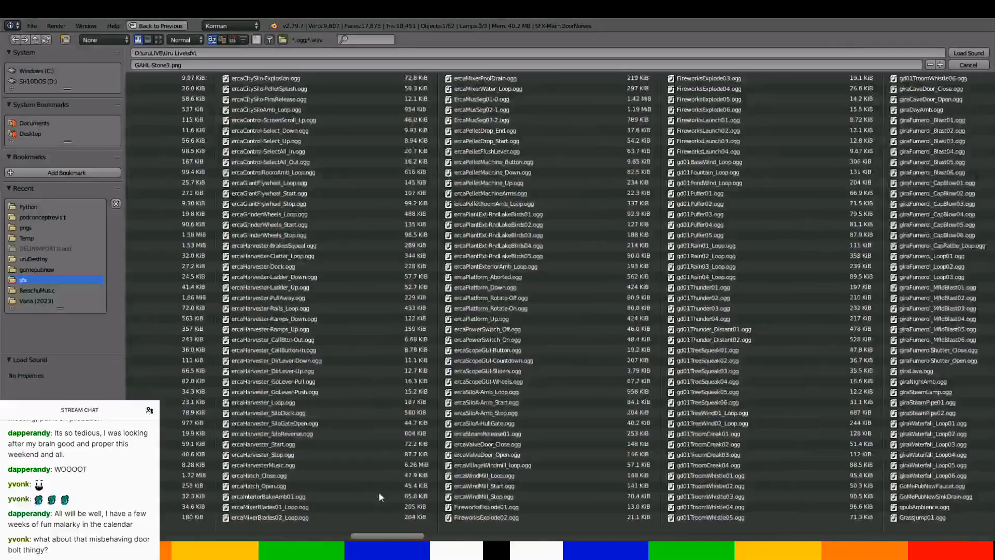
scroll(405, 495, down, 10)
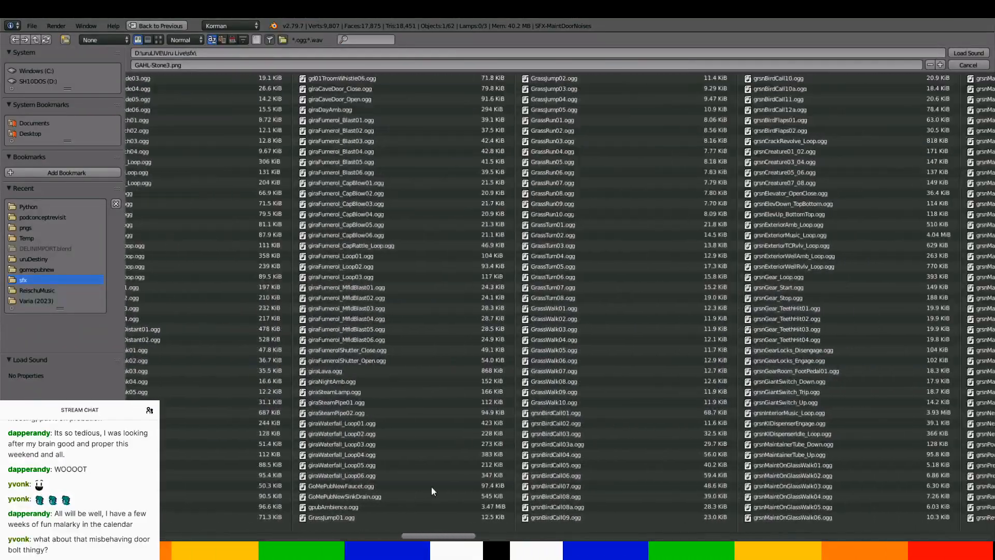
scroll(453, 481, down, 4)
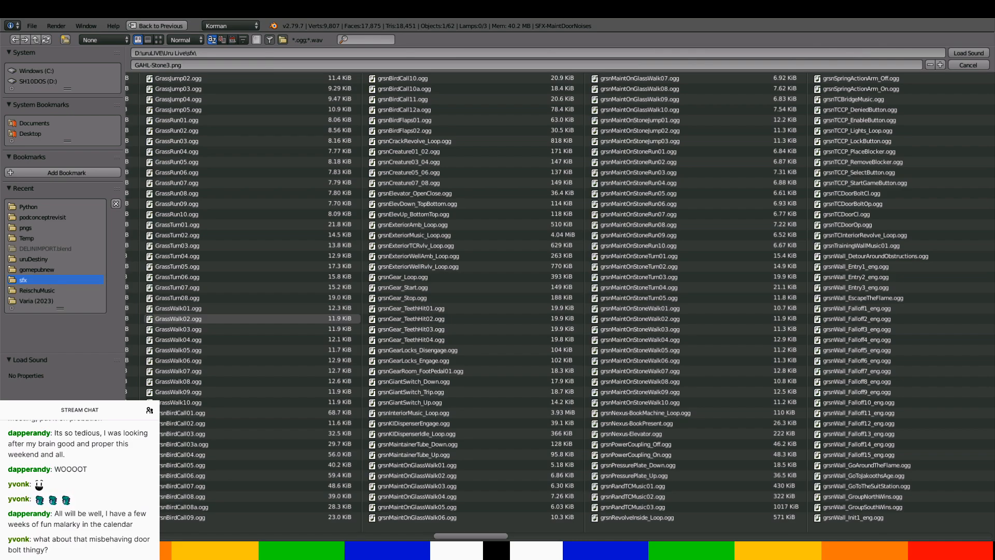
Switch to File Explorer and look through the uruDestiny sfx folder for the grsnTCDoor sounds
key(alt+Tab)
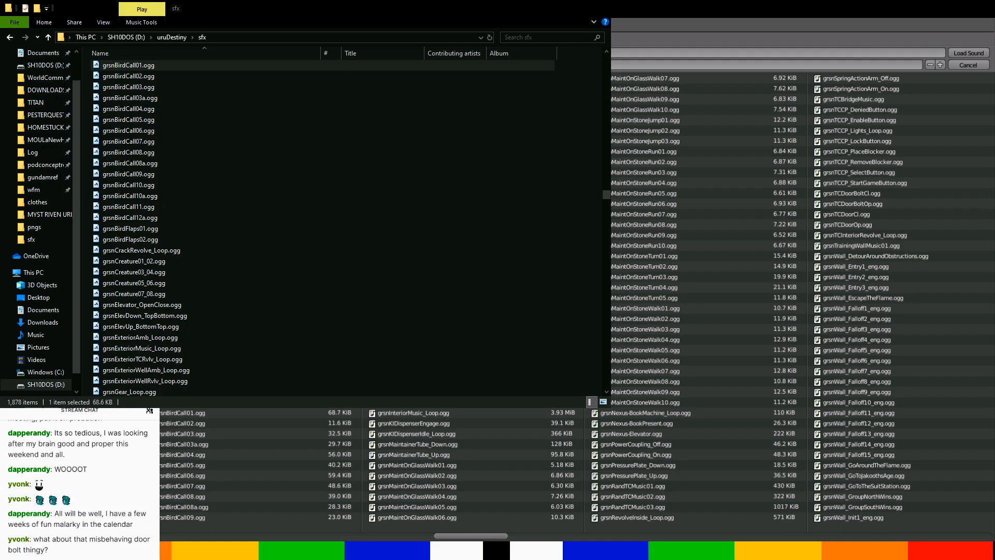
click(572, 10)
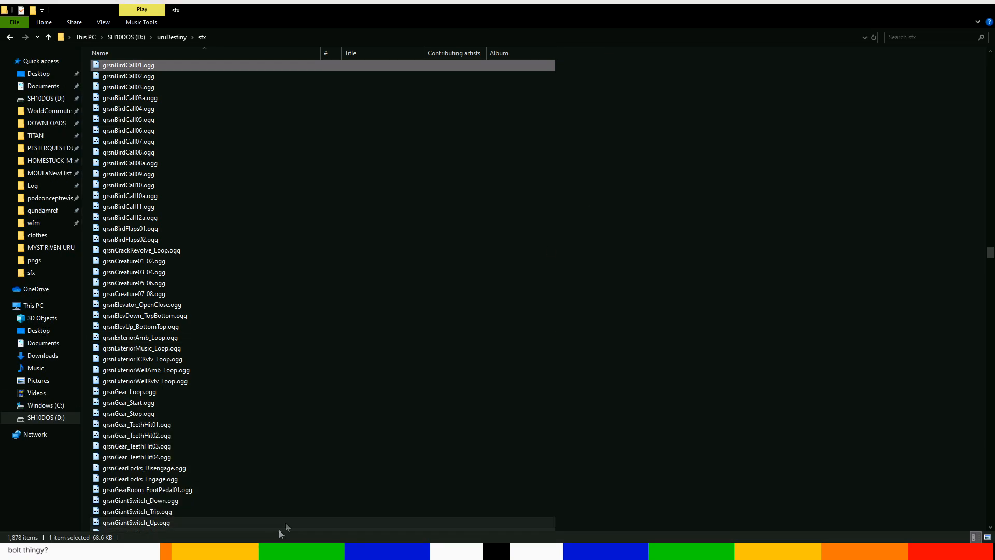
click(274, 551)
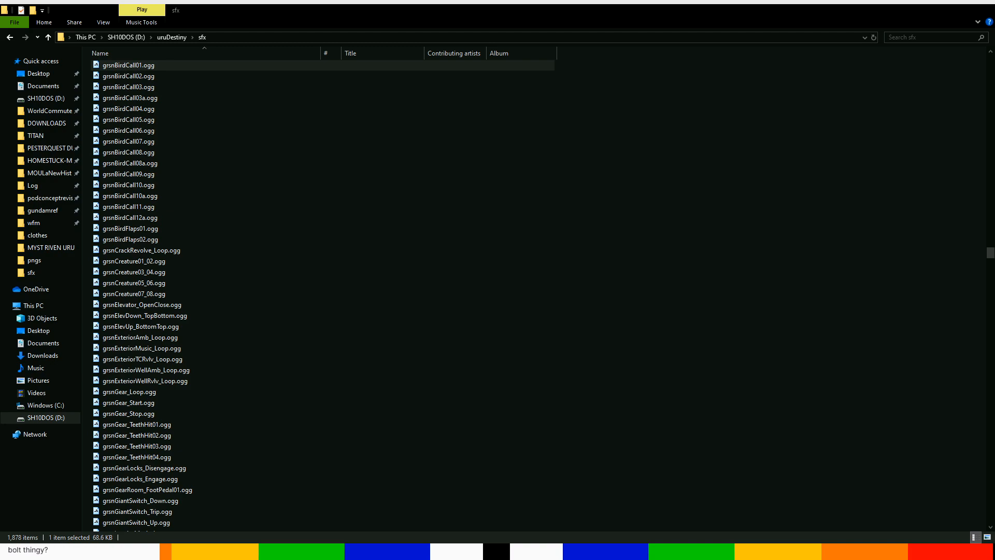
click(275, 551)
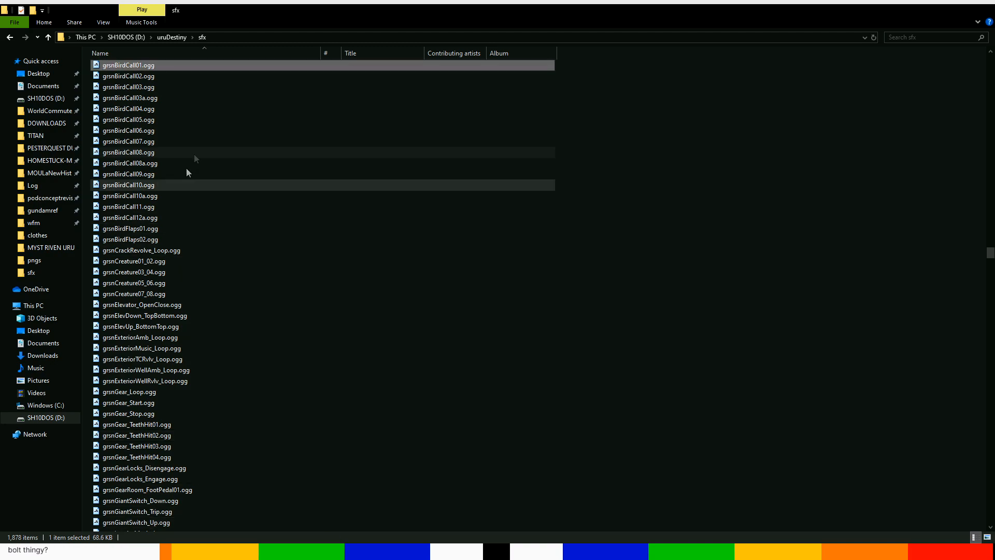
scroll(207, 212, down, 6)
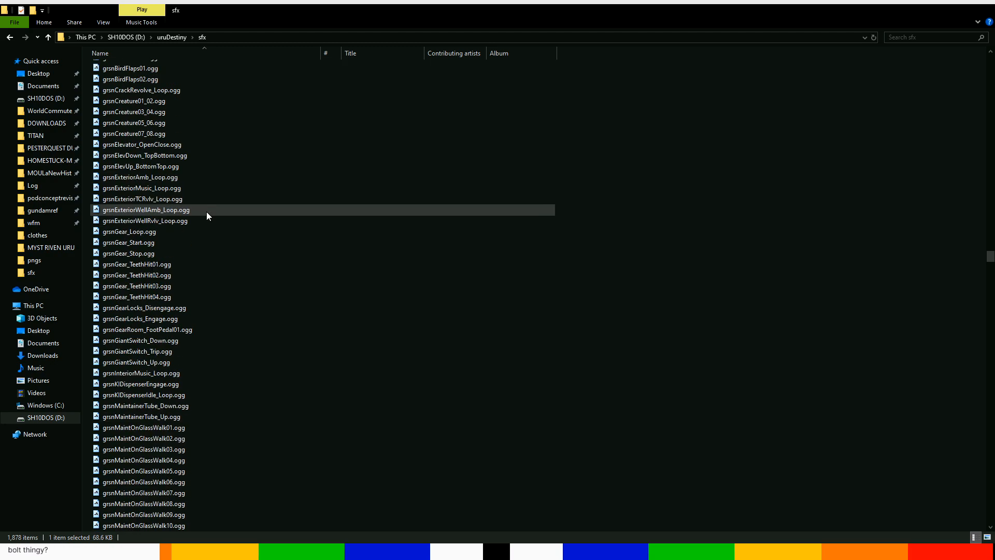
scroll(206, 211, down, 7)
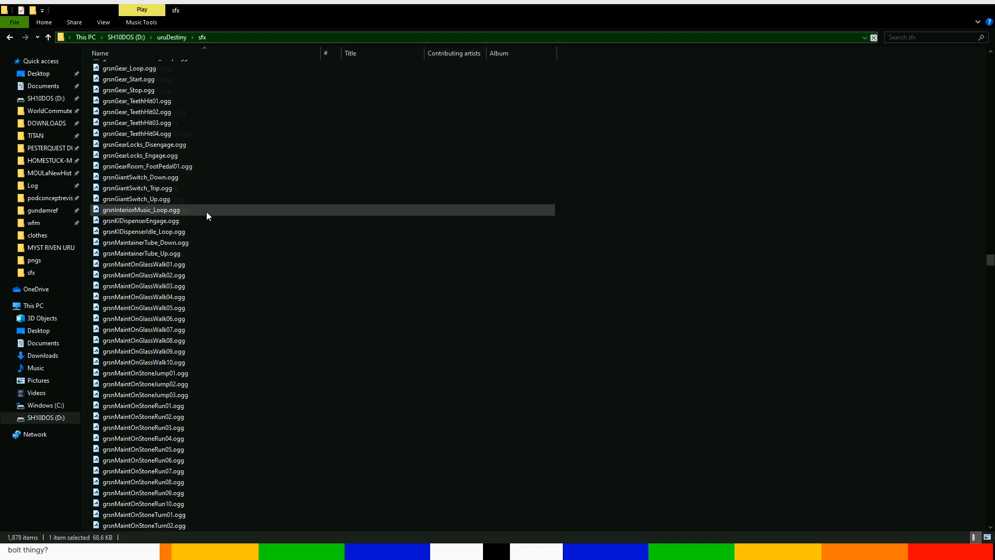
scroll(206, 212, down, 9)
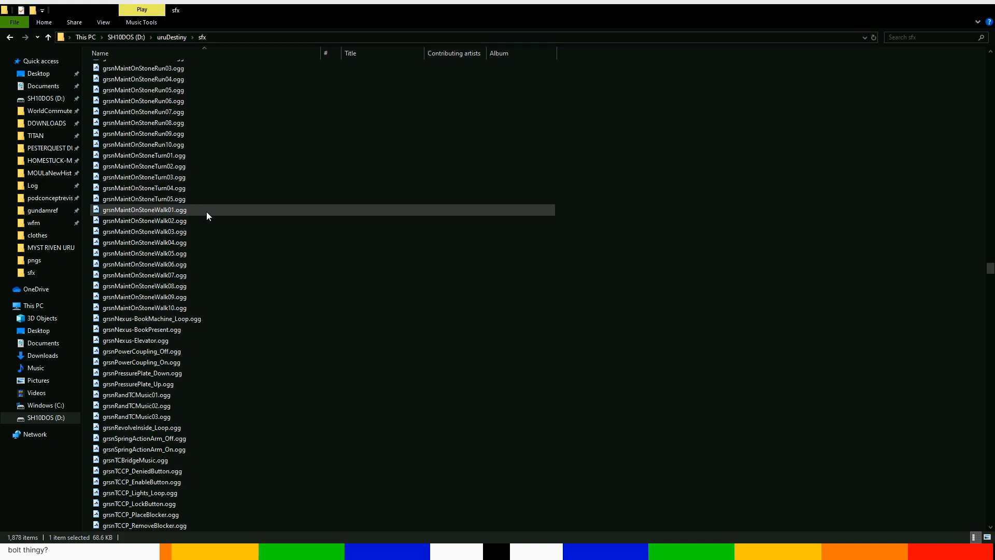
scroll(206, 211, down, 3)
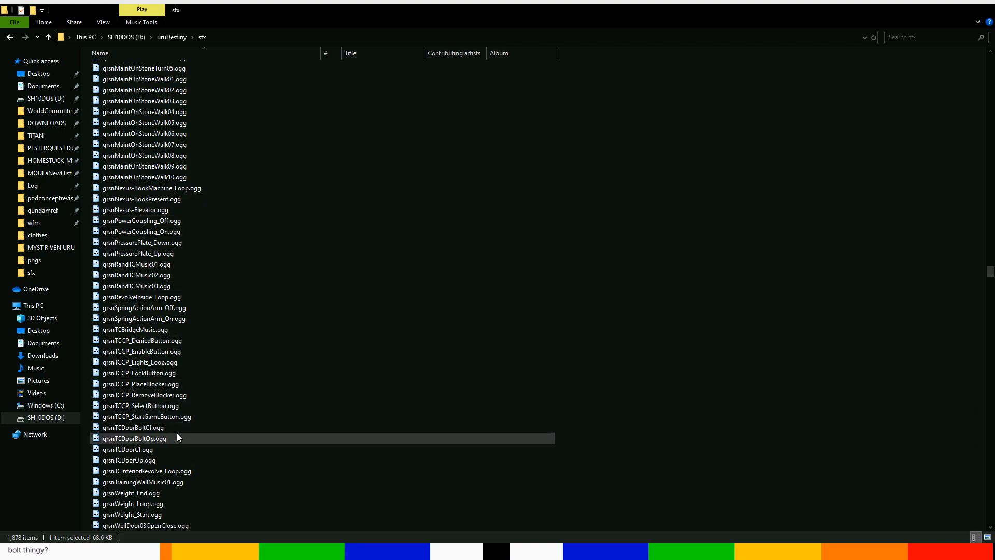
scroll(176, 438, down, 1)
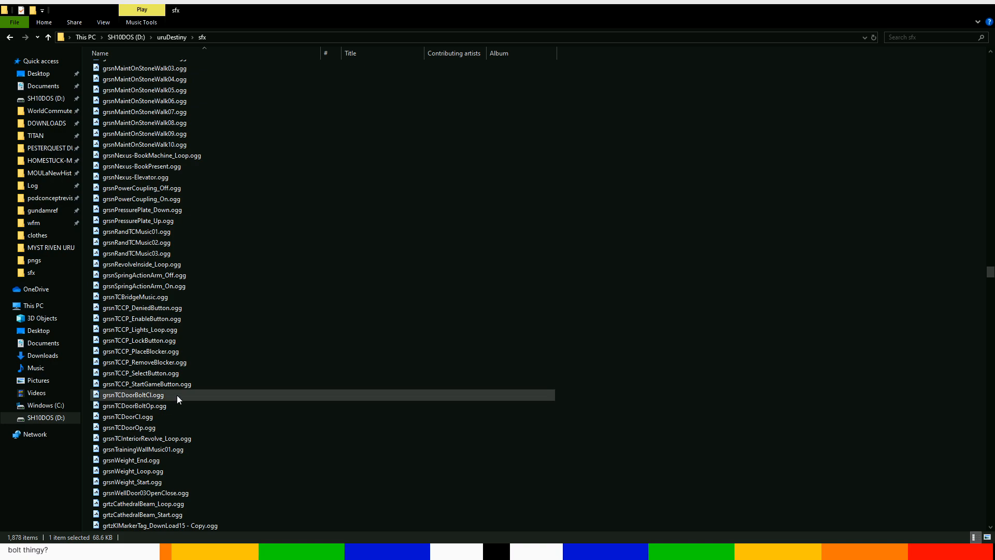
Play grsnTCDoorOp.ogg, grsnTCDoorCl.ogg, grsnTCDoorBoltOp.ogg and grsnTCDoorBoltCl.ogg to compare the door sounds
click(178, 429)
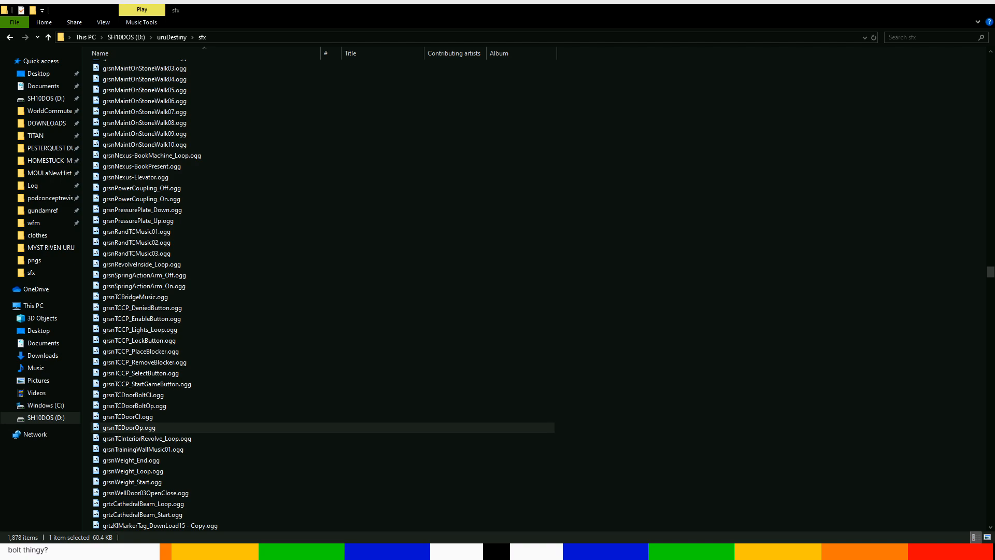
double_click(157, 415)
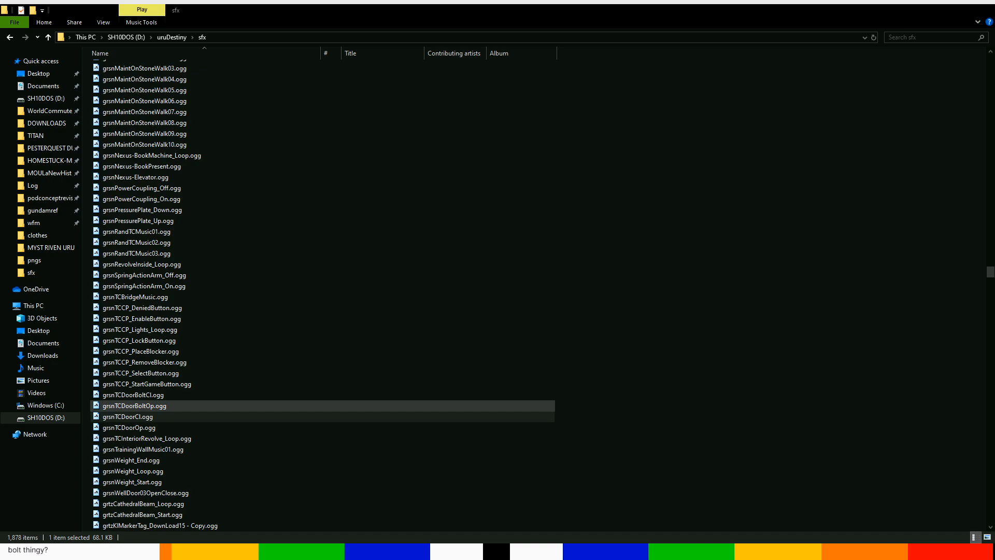
double_click(167, 406)
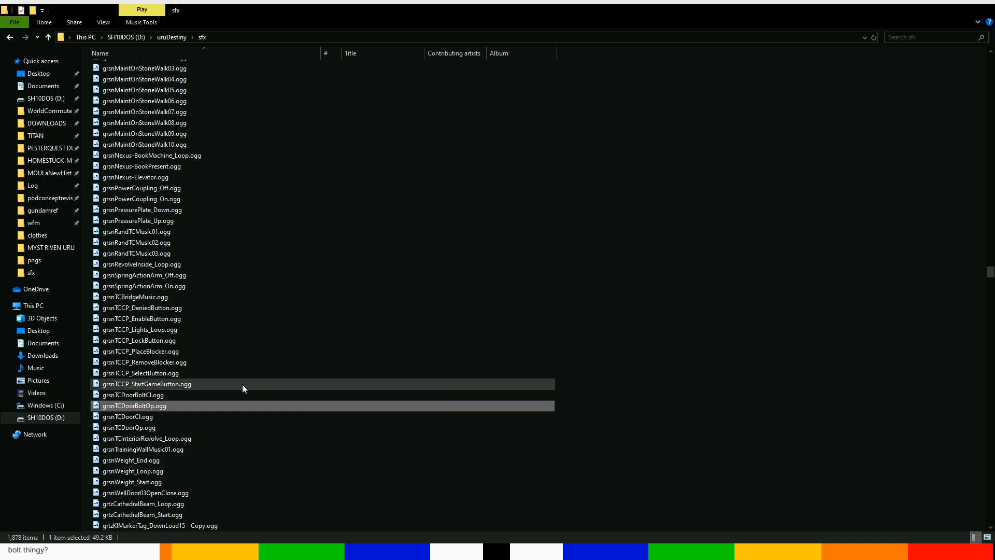
double_click(195, 397)
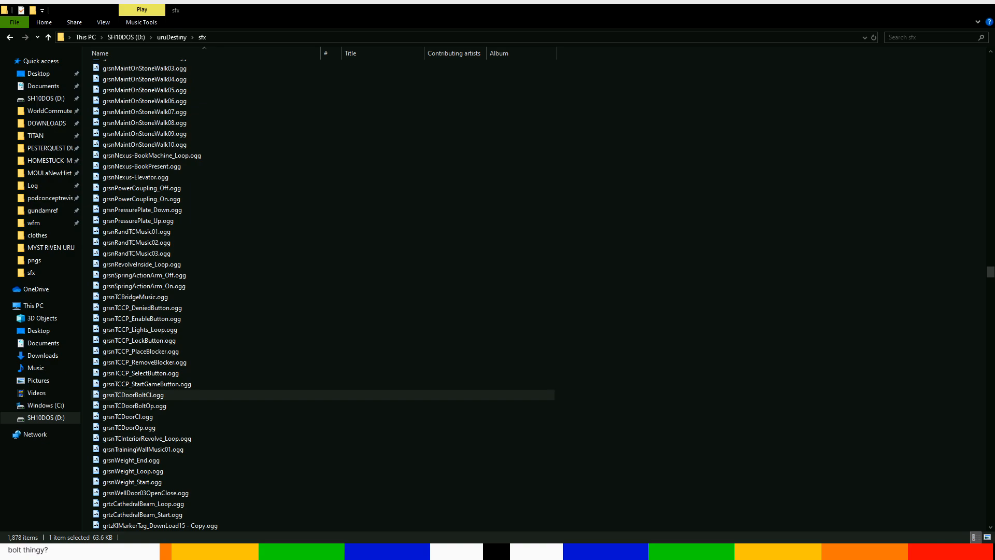
Return to Blender, load grsnTCDoorBoltOp.ogg into the emitter's sound slot and add a second empty slot
key(alt+Tab)
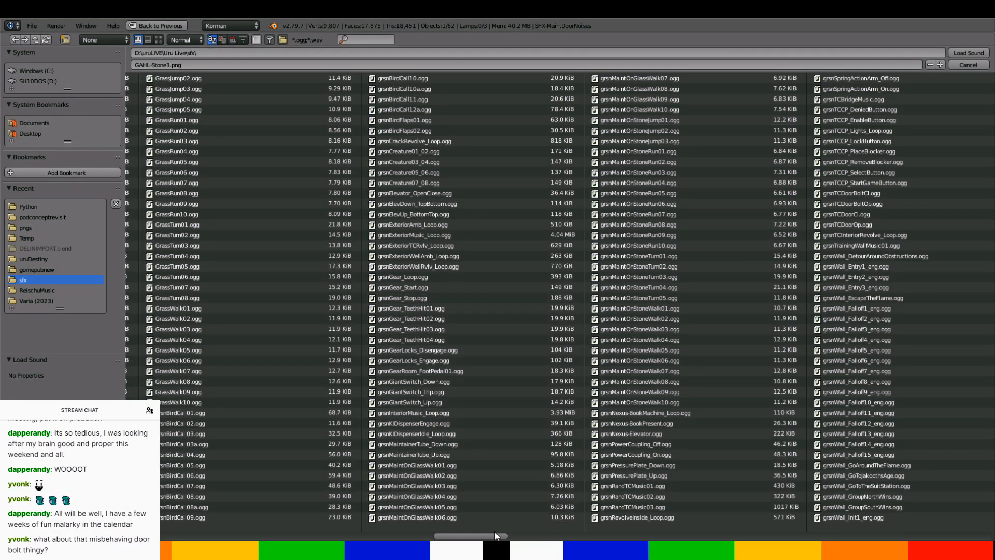
drag(477, 538, 503, 529)
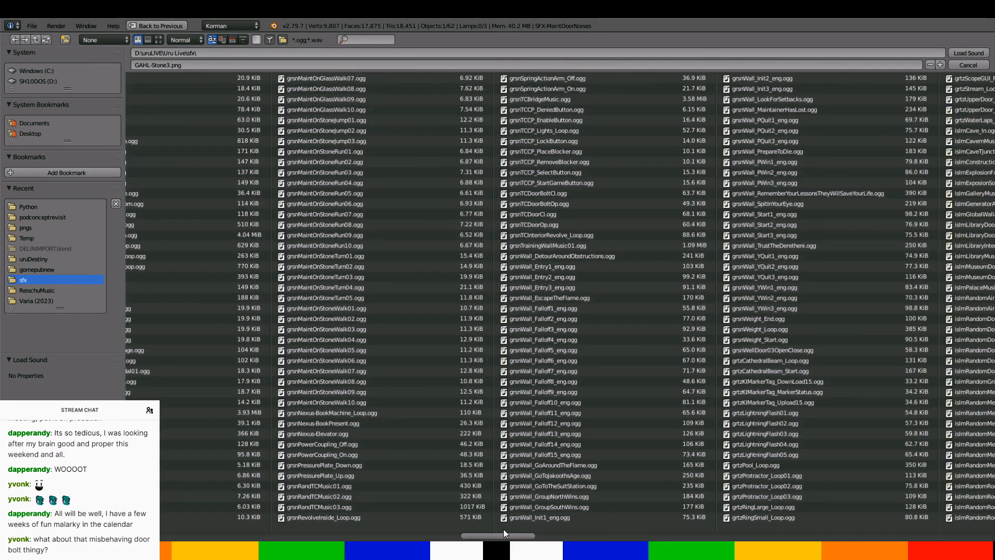
click(543, 202)
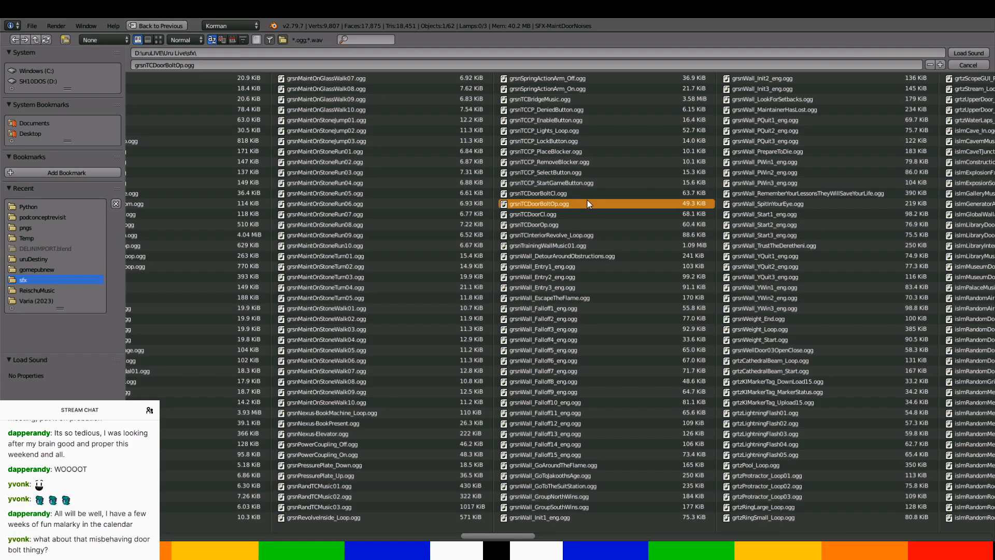
double_click(586, 202)
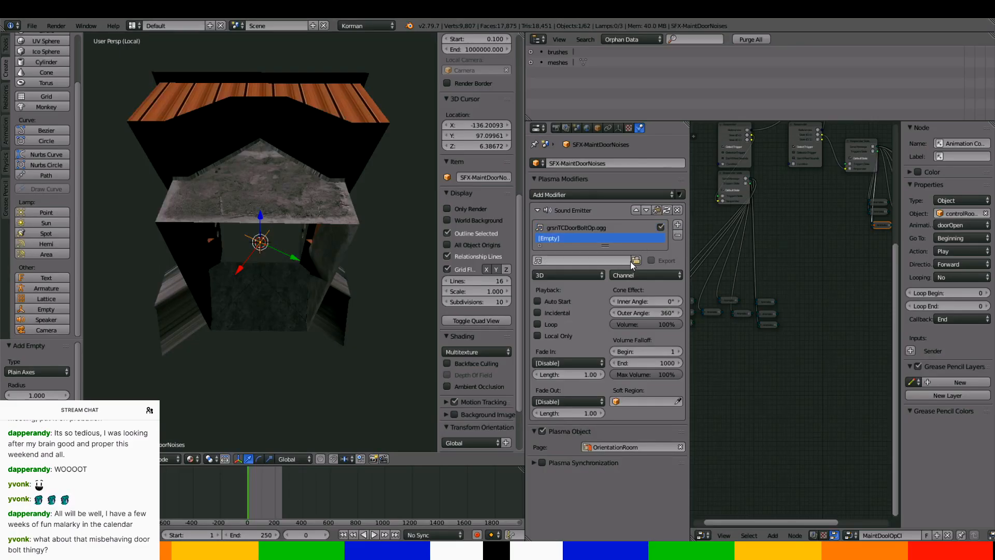
Load grsnTCDoorOp.ogg from the sfx folder into the Sound Emitter's empty second slot
click(629, 260)
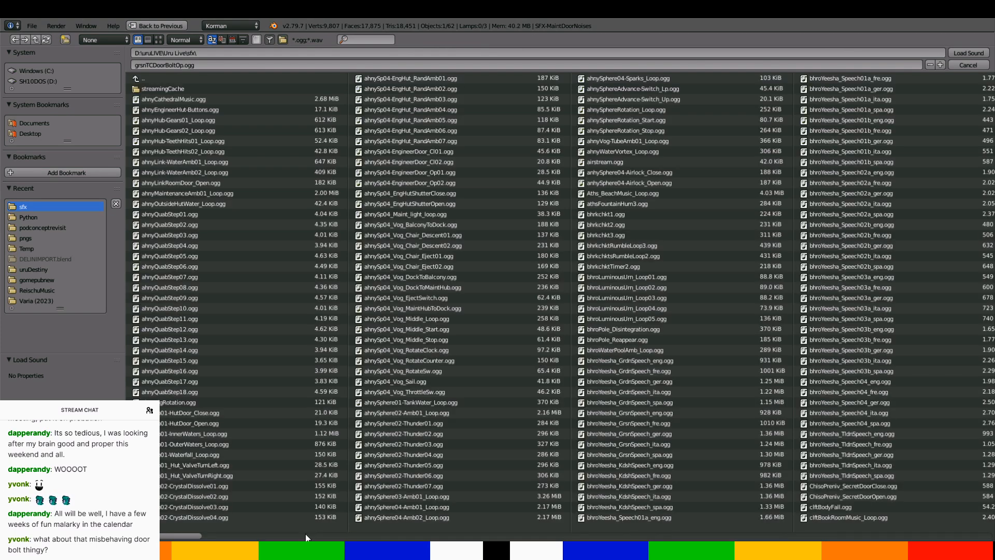
middle_drag(308, 529, 609, 518)
middle_drag(865, 516, 932, 514)
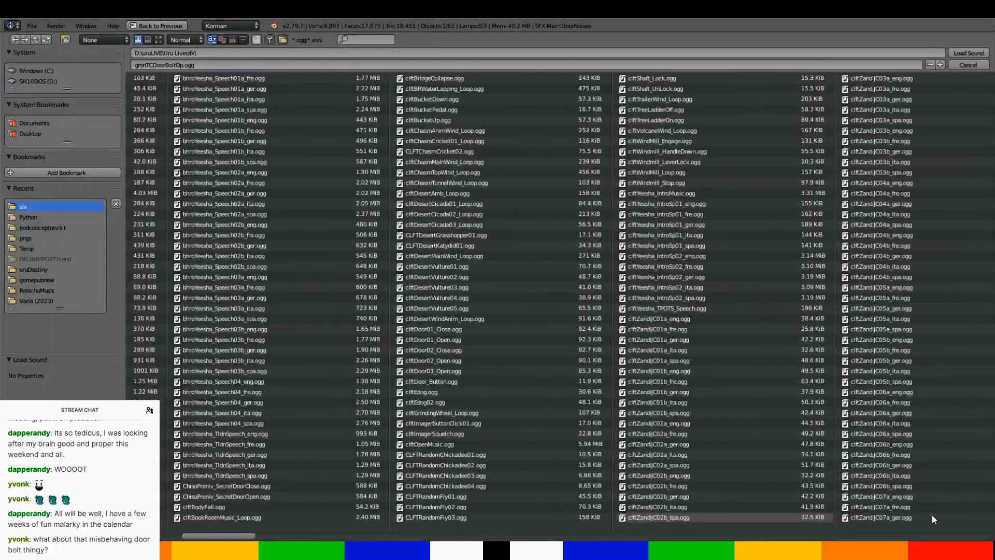
drag(249, 539, 537, 539)
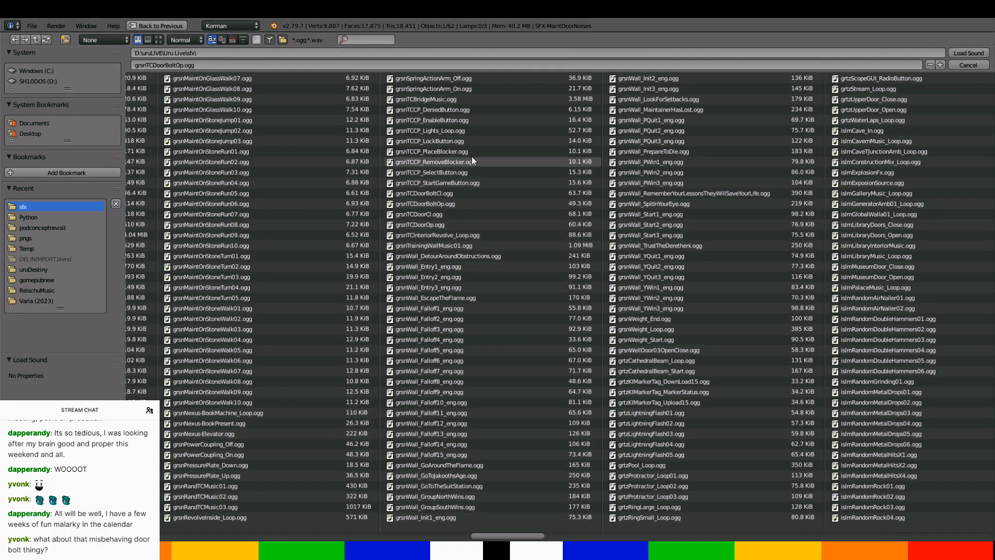
double_click(471, 225)
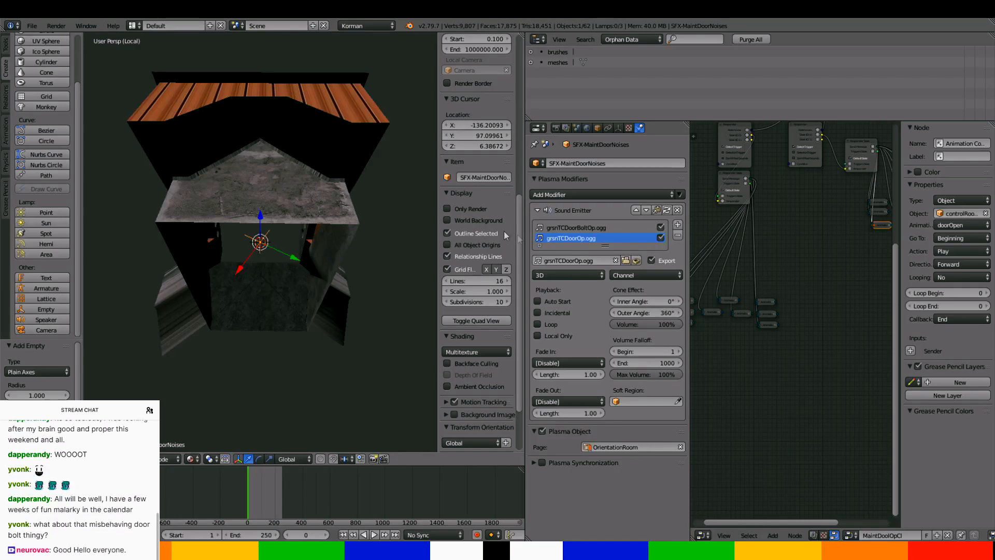
Add a third sound slot to the Sound Emitter and load grsnTCDoorCl.ogg from the sfx folder into it
click(678, 229)
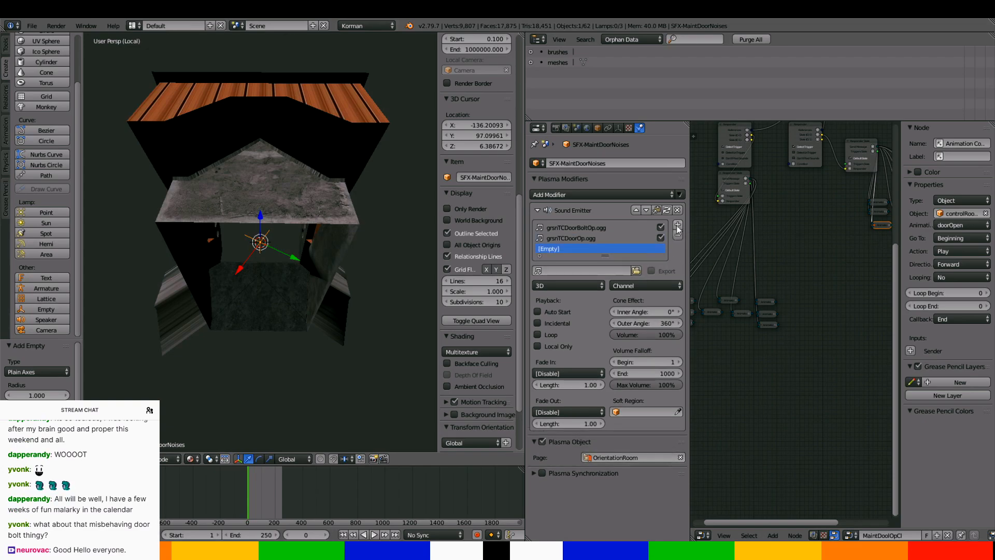
click(628, 271)
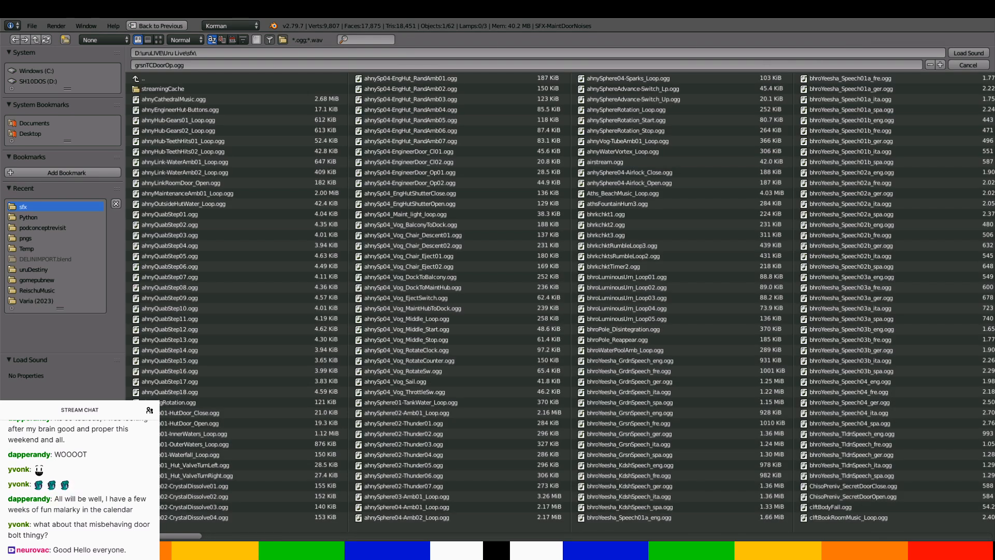
scroll(311, 523, down, 10)
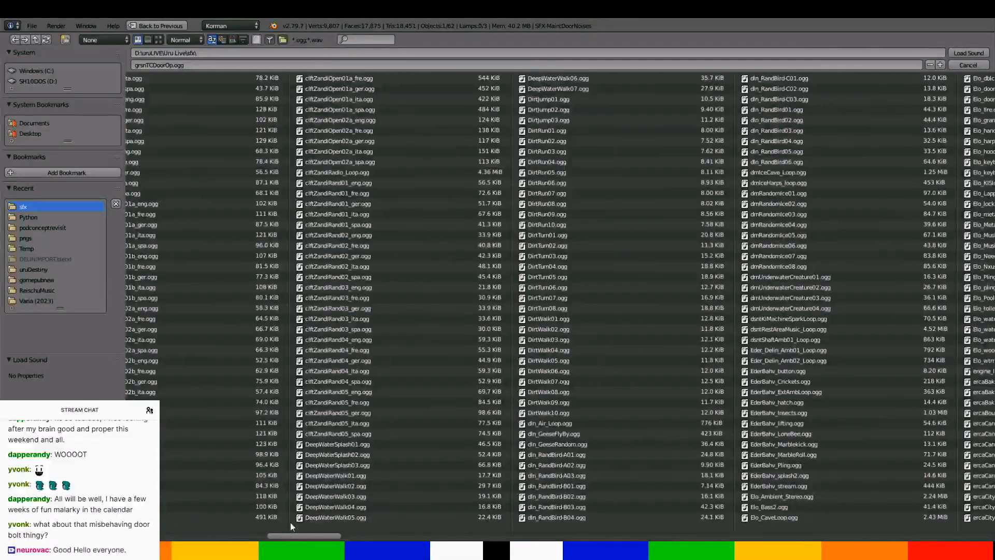
scroll(291, 523, down, 10)
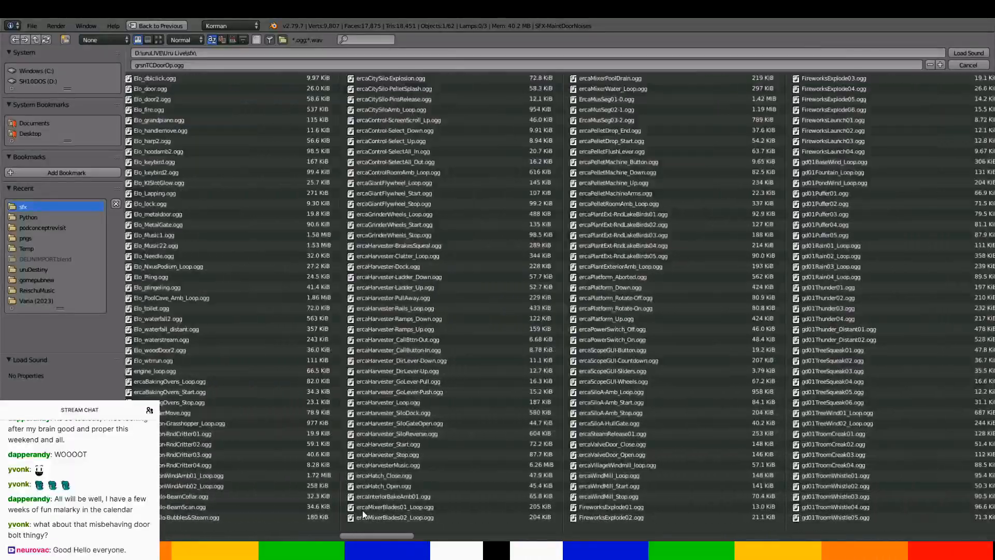
scroll(362, 510, down, 10)
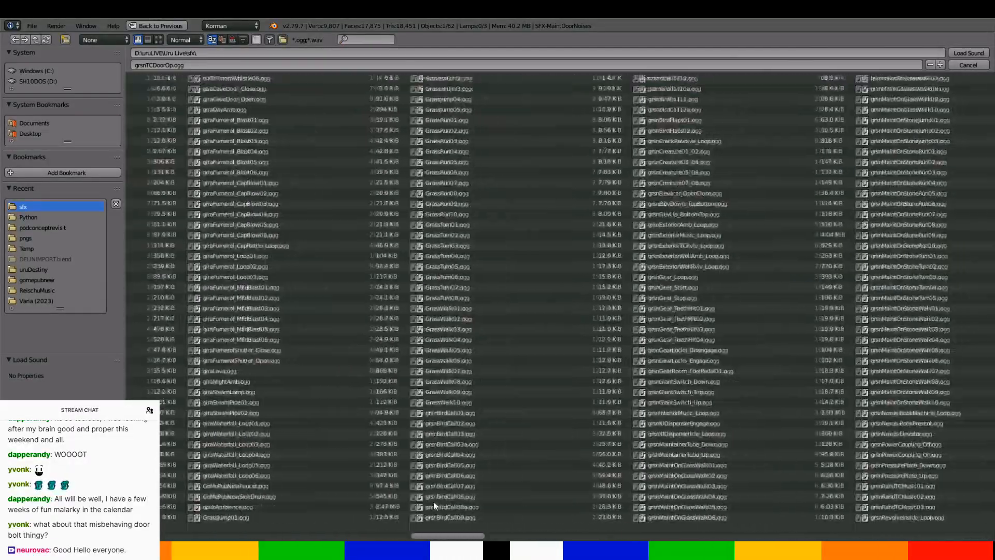
scroll(441, 501, down, 5)
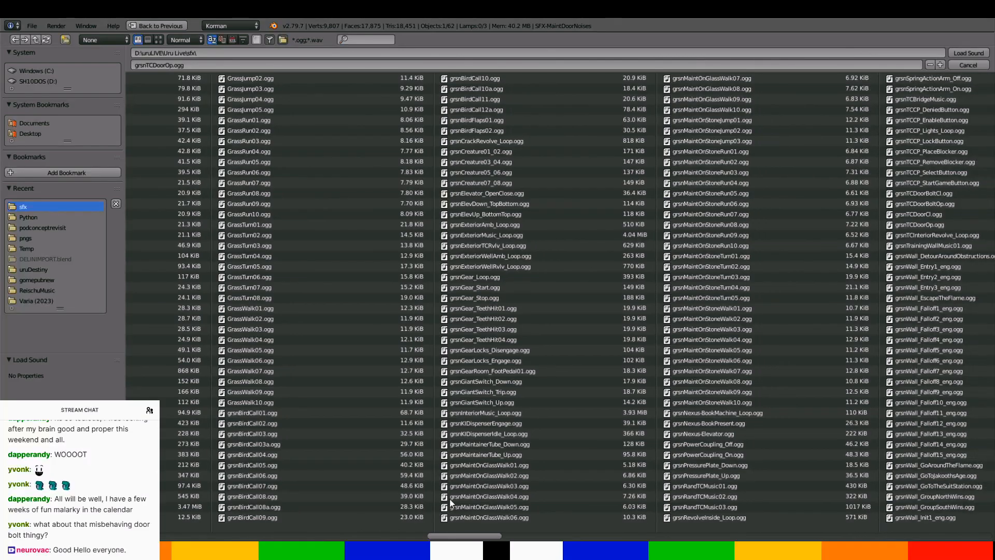
scroll(450, 502, down, 2)
scroll(462, 501, down, 3)
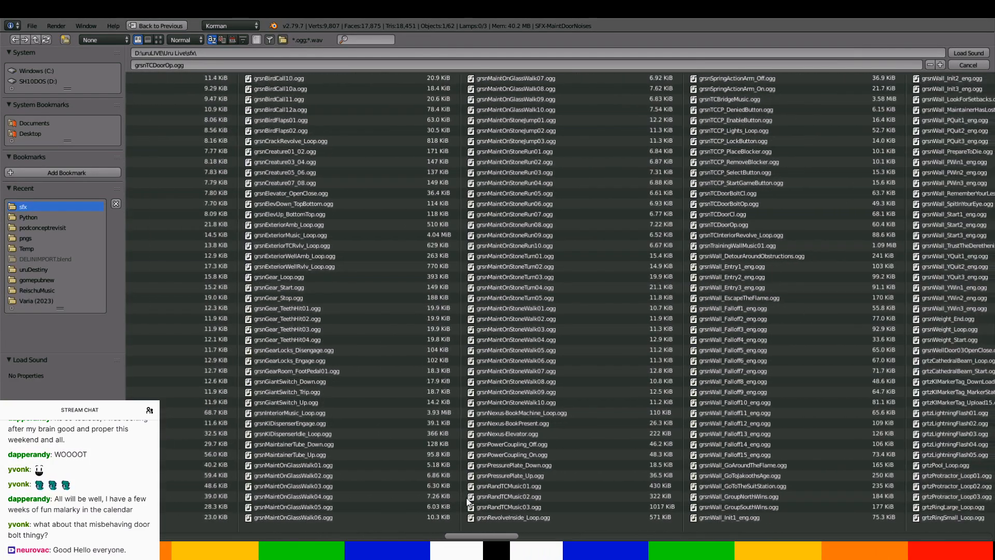
scroll(472, 498, down, 5)
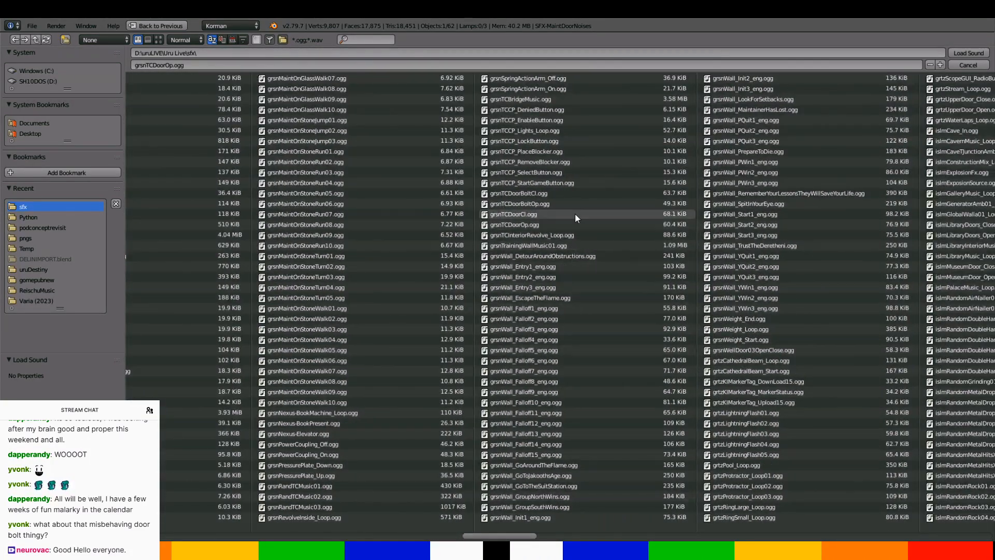
double_click(574, 213)
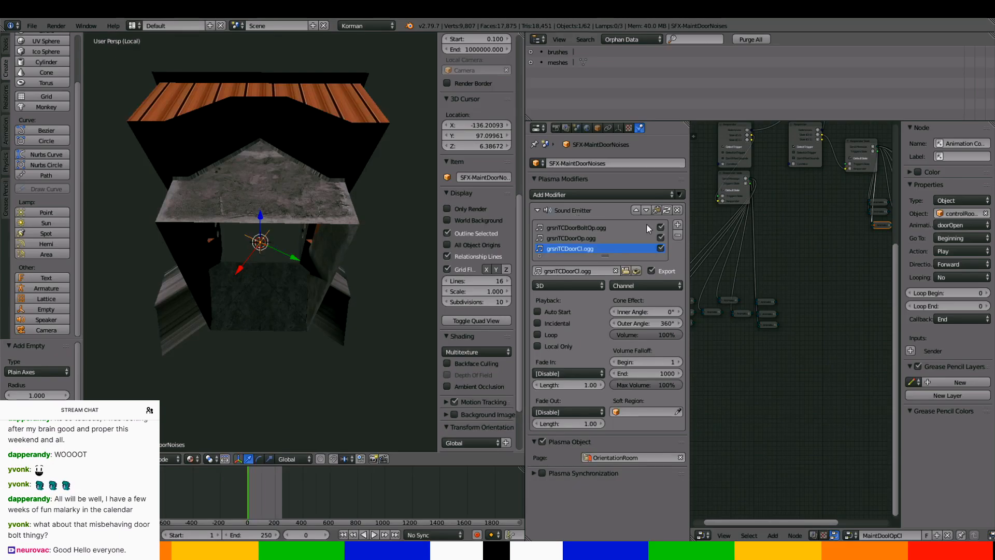
Add a fourth sound slot to the Sound Emitter and load grsnTCDoorBoltCl.ogg from the sfx folder into it
click(677, 224)
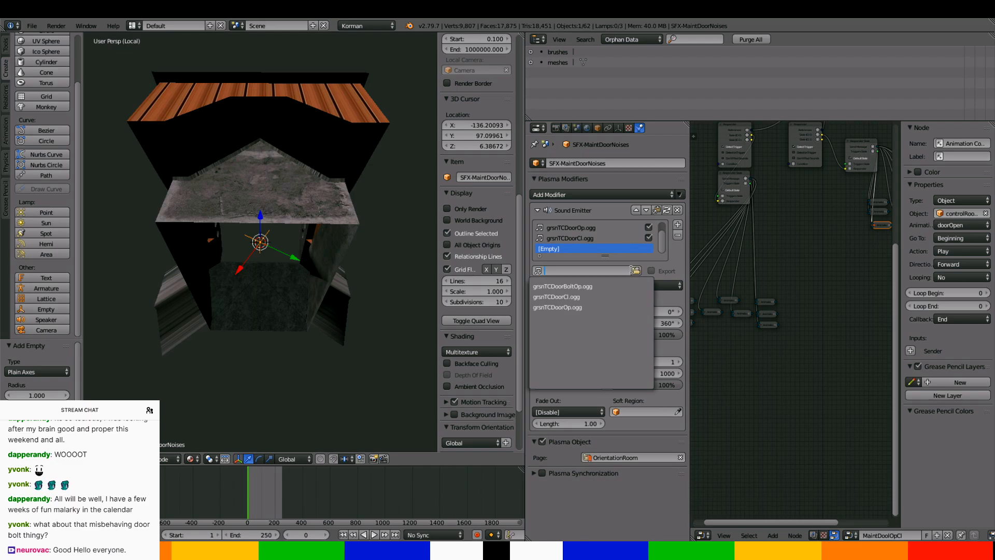
click(636, 270)
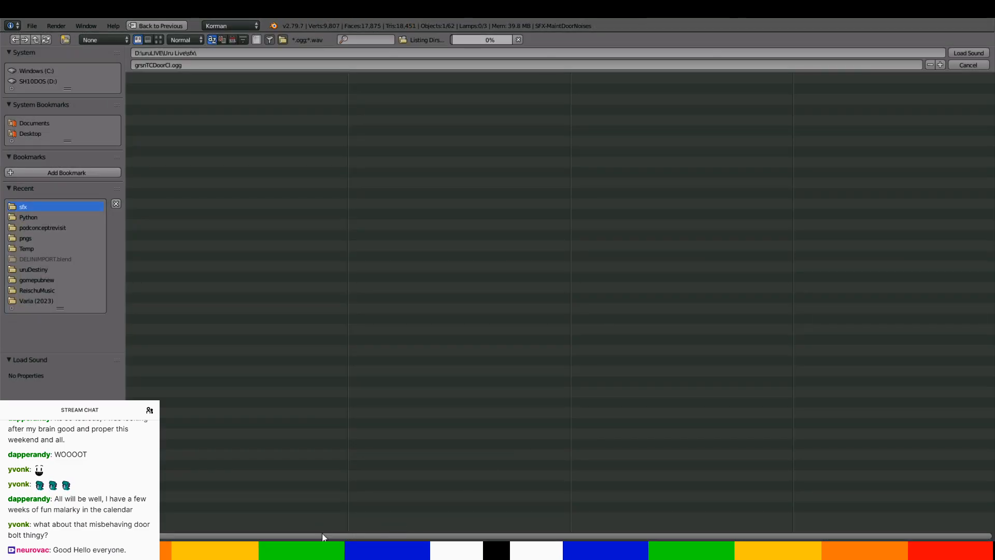
drag(214, 530, 529, 512)
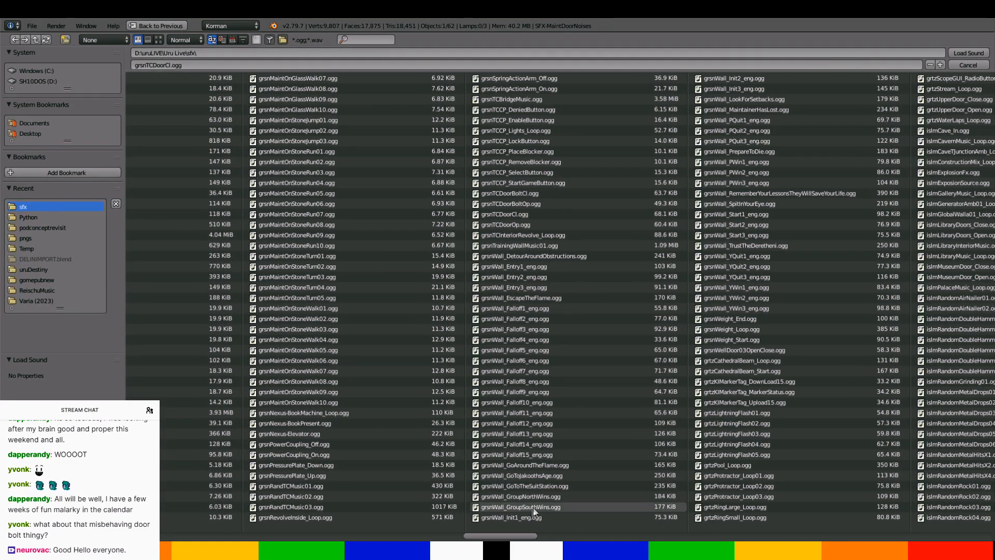
click(538, 204)
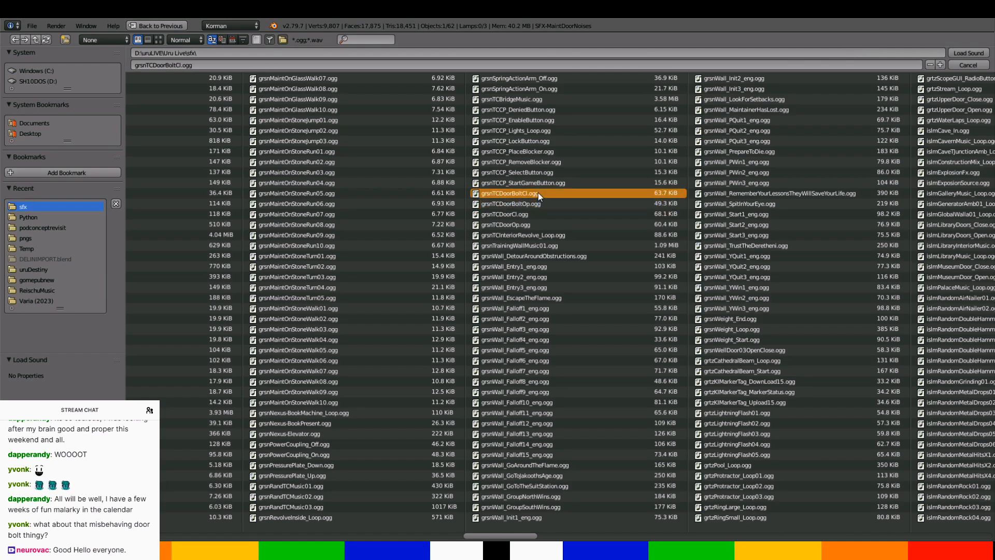
double_click(538, 204)
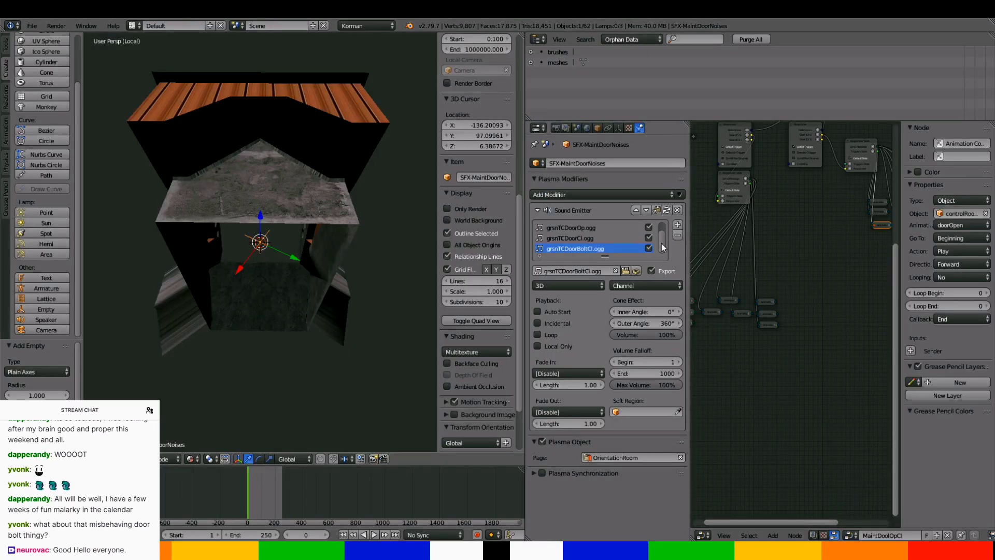
Turn off Export for all four door sounds in the Sound Emitter
click(630, 239)
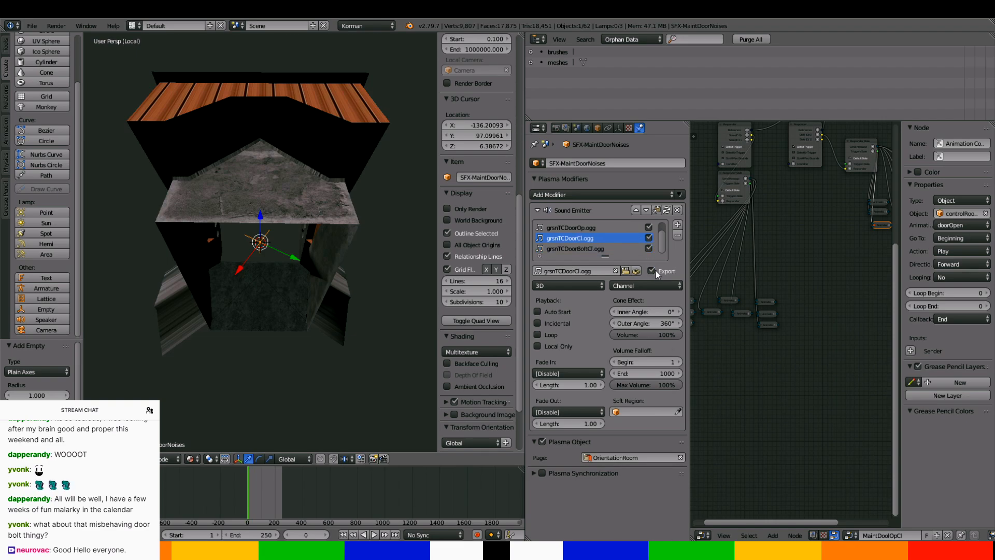
click(618, 226)
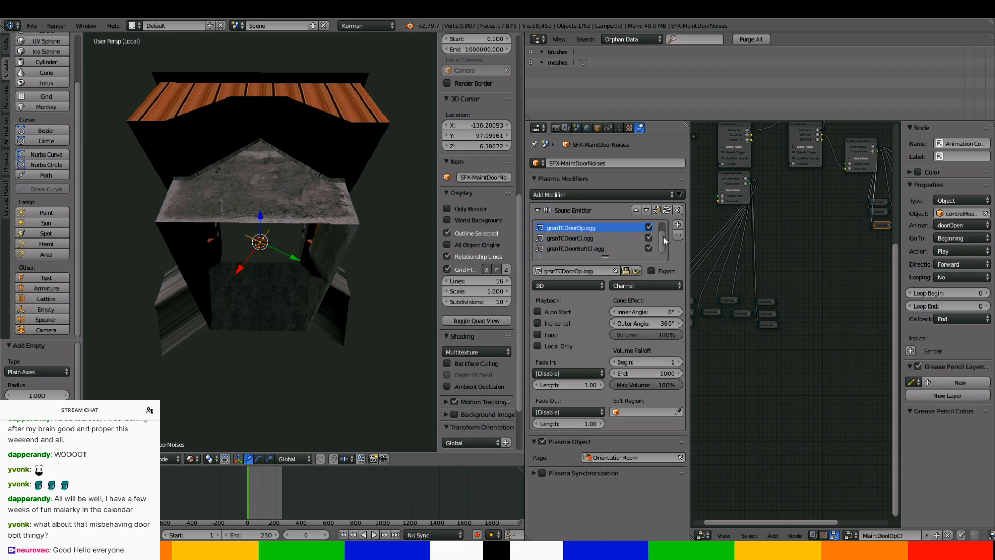
scroll(663, 236, up, 1)
click(635, 228)
click(651, 271)
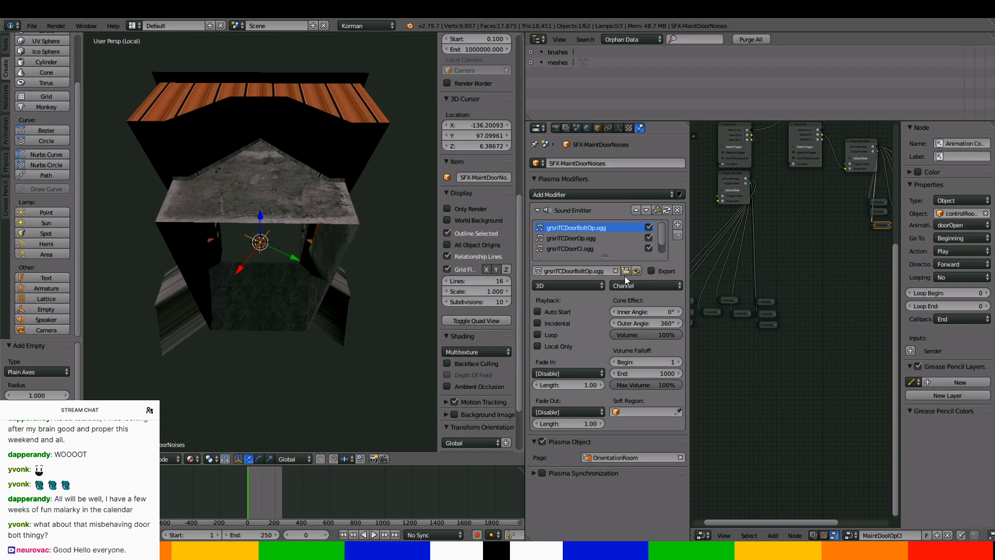
scroll(581, 249, down, 1)
click(580, 250)
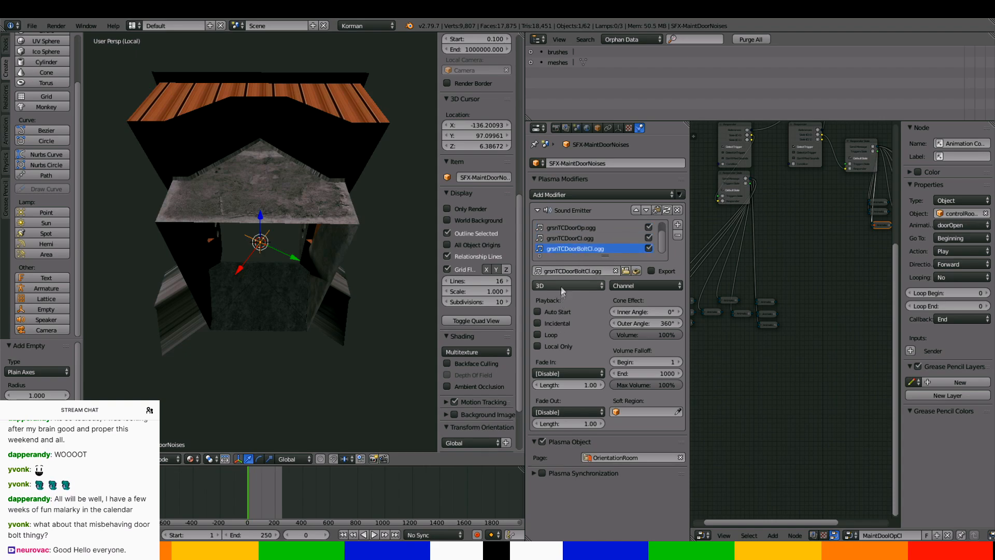
Set the cone effect's inner angle to 360° for the grsnTCDoorOp.ogg and grsnTCDoorCl.ogg sounds
click(568, 227)
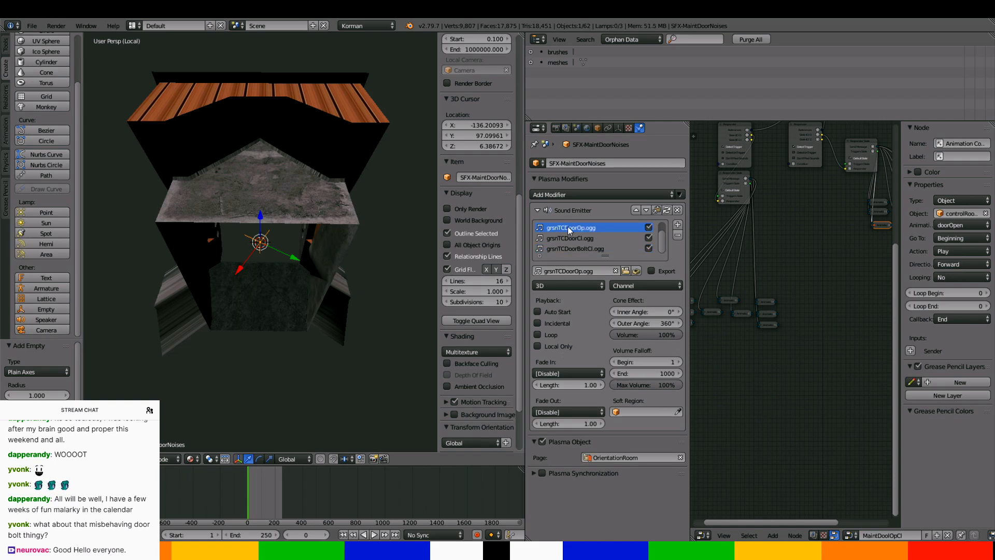
scroll(568, 228, up, 1)
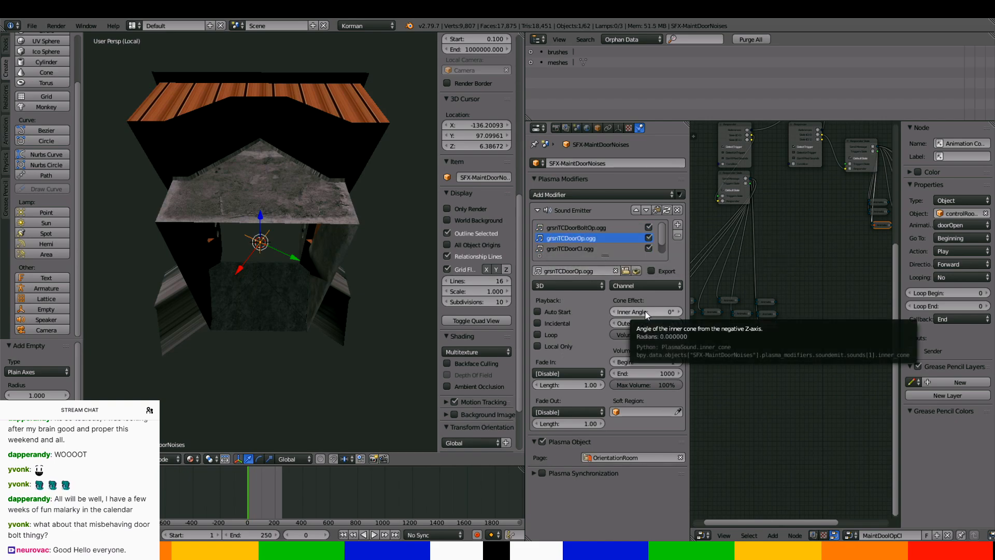
click(644, 312)
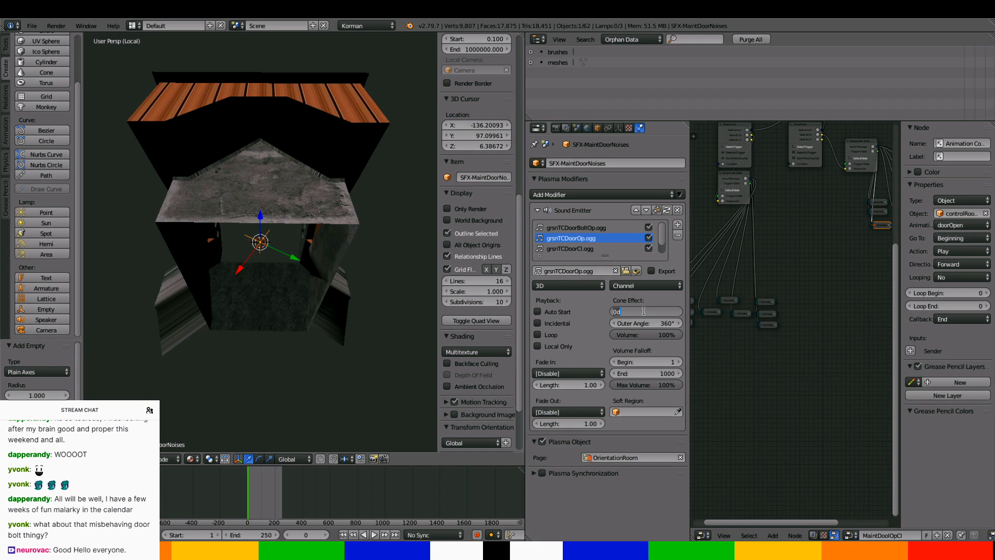
text(360)
key(Return)
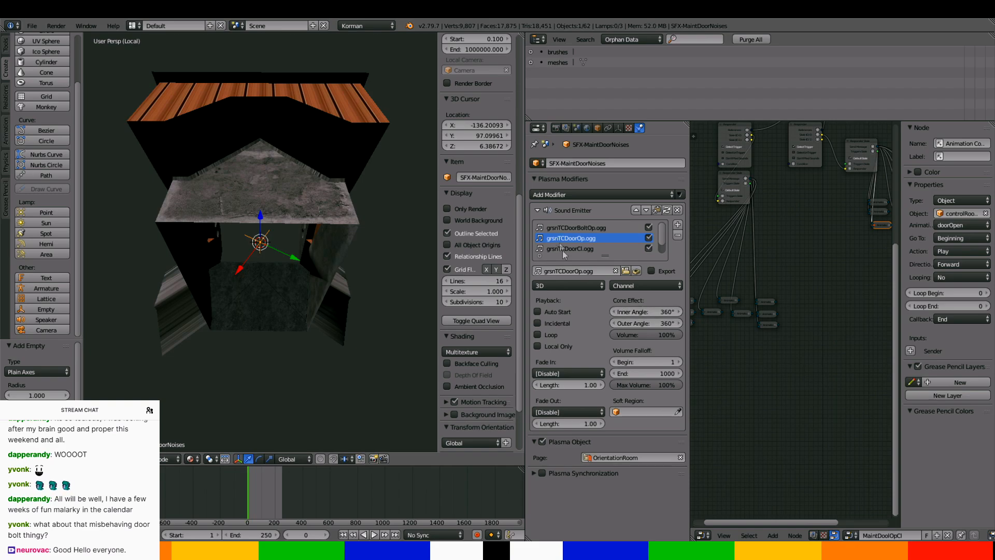
click(628, 311)
text(360)
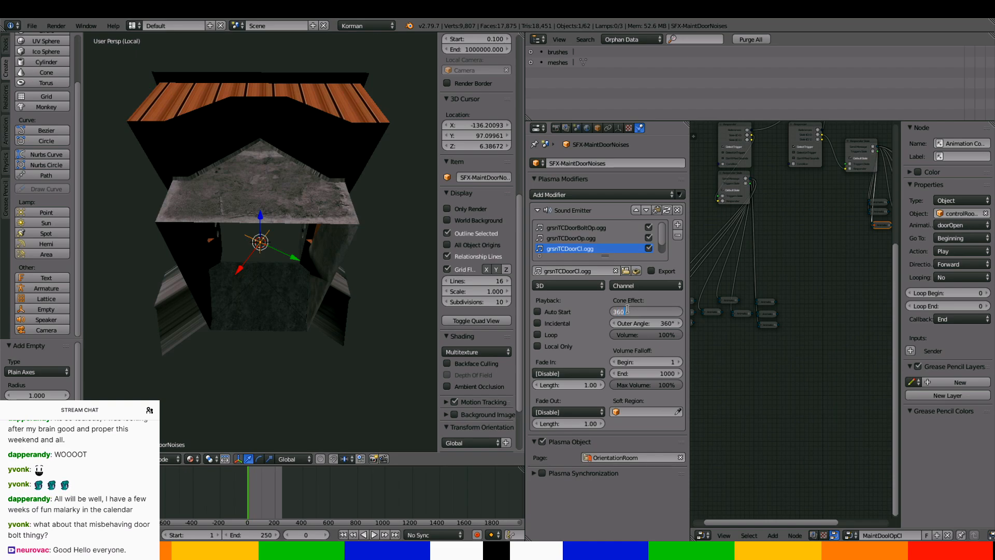
key(Return)
Set the cone effect's inner angle to 360° for the grsnTCDoorBoltOp.ogg and grsnTCDoorBoltCl.ogg sounds
click(600, 229)
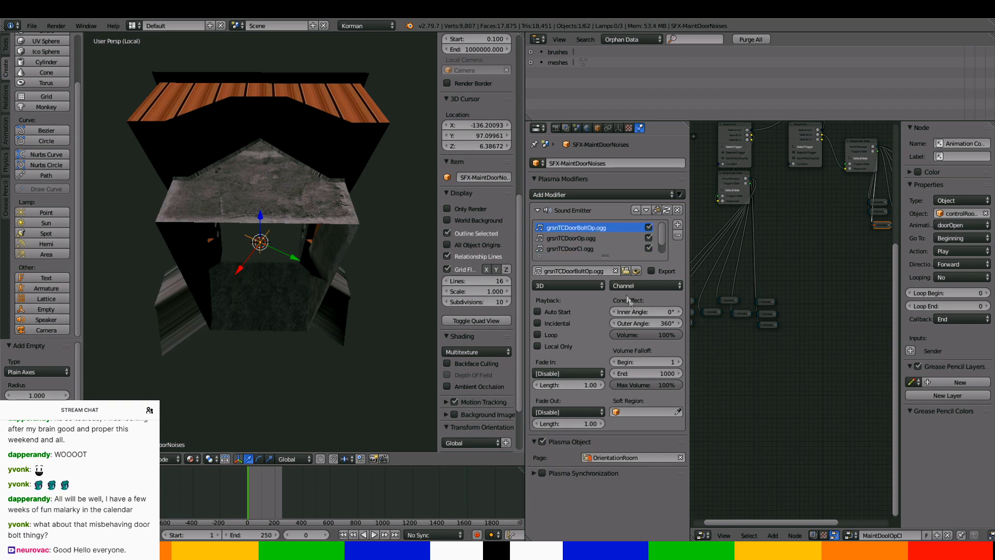
click(637, 312)
text(360)
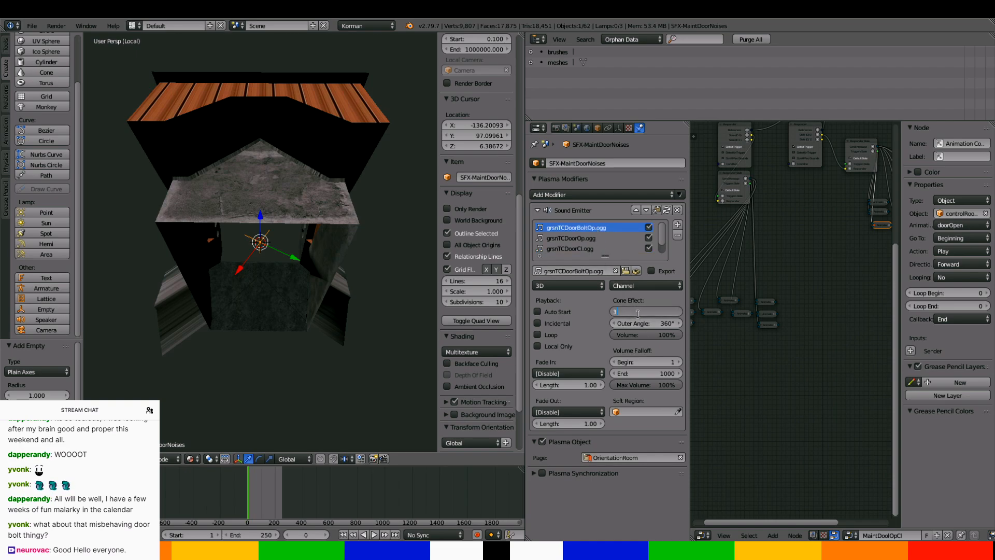
key(Return)
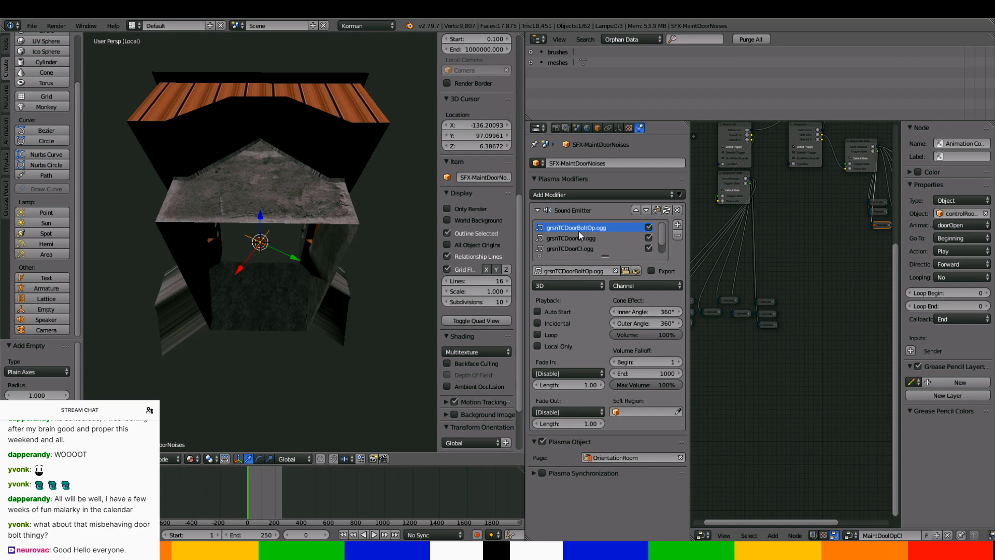
scroll(578, 230, down, 1)
click(576, 248)
click(654, 311)
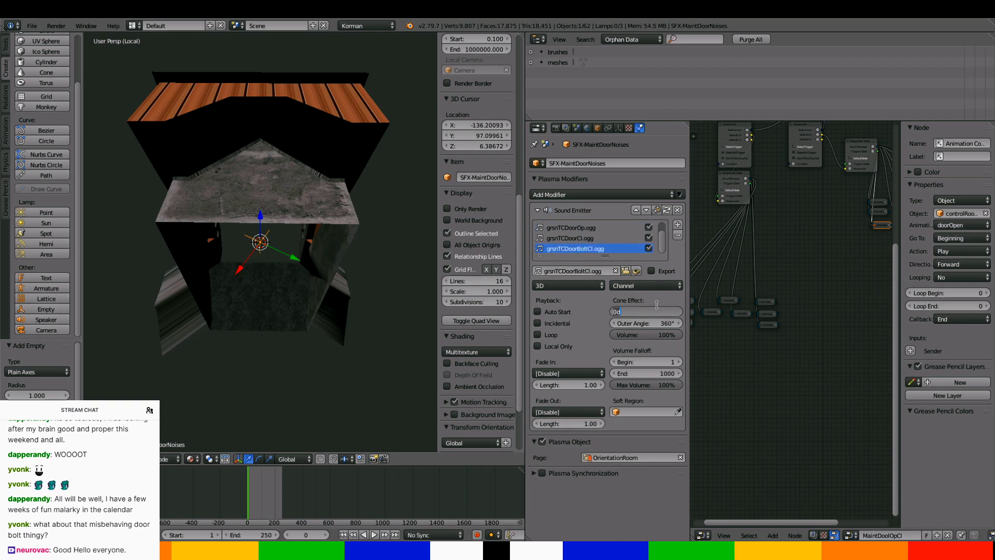
text(360)
key(Return)
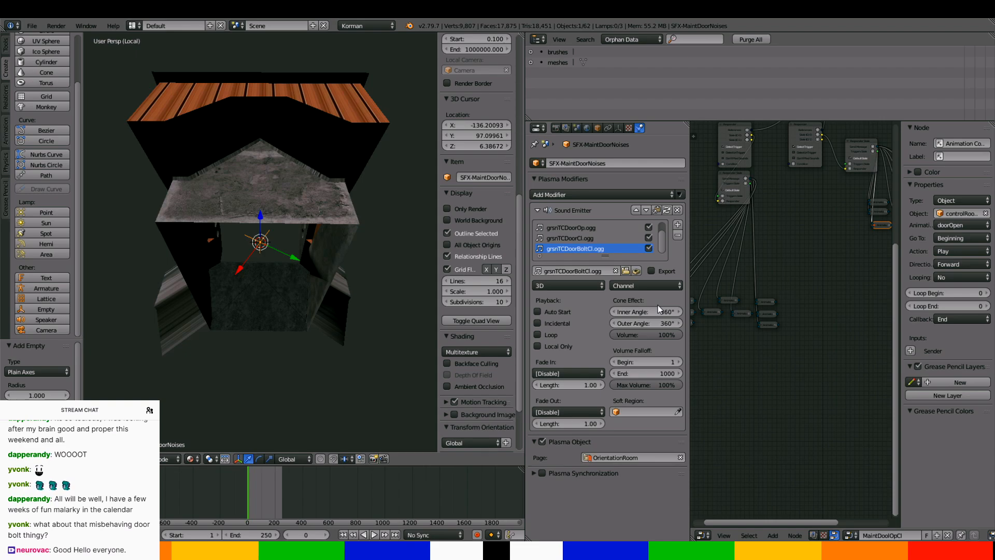
Leave local view to show the whole scene and select the maintdoorregiontrigger region around the door
scroll(322, 259, down, 5)
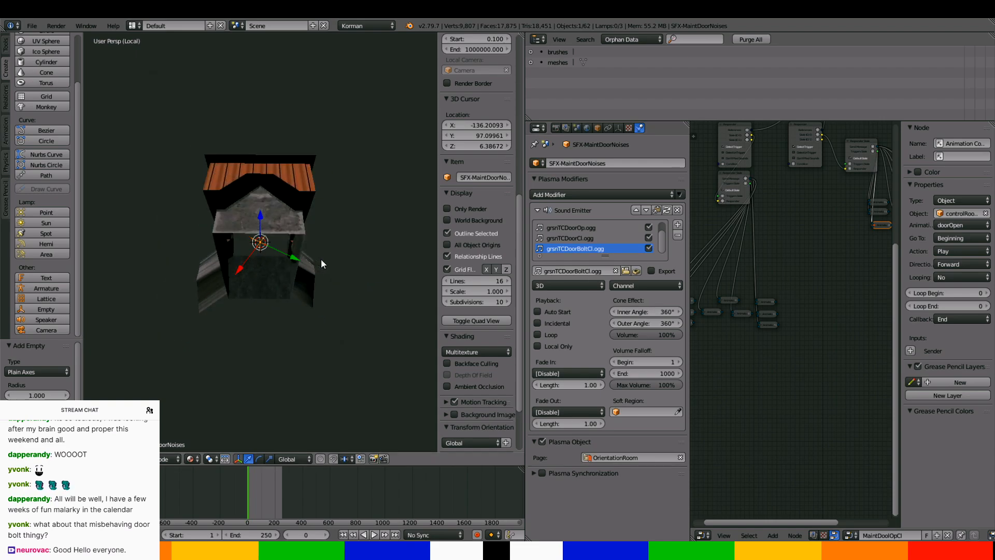
scroll(322, 256, up, 3)
middle_drag(321, 256, 227, 233)
key(KP_Divide)
right_click(322, 177)
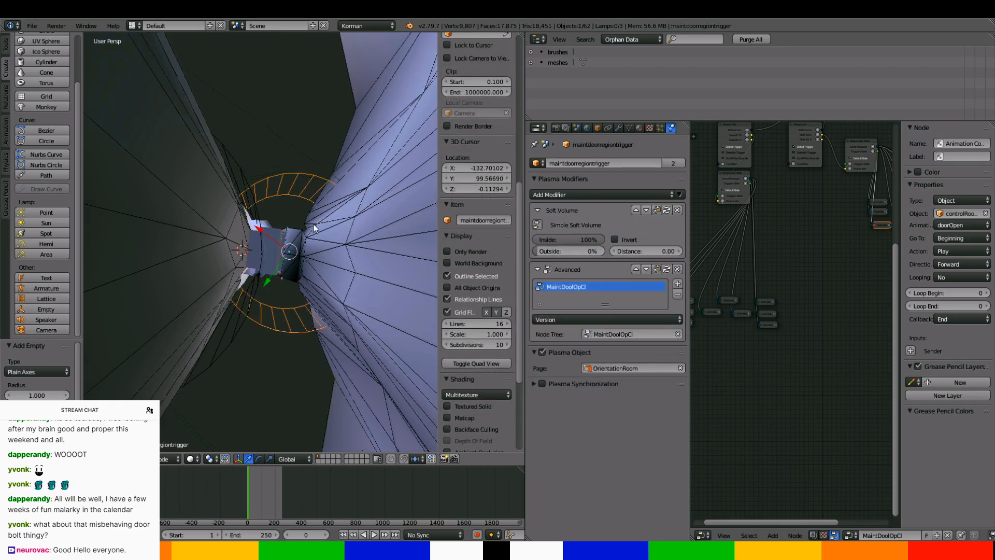
middle_drag(313, 222, 263, 136)
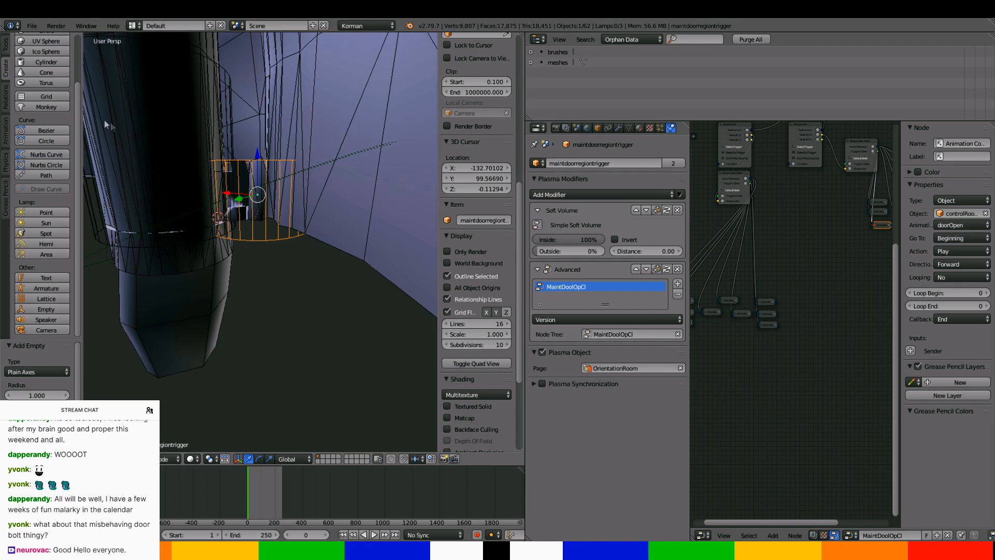
Duplicate the maintdoorregiontrigger region above the original and remove the Advanced modifier from the copy
click(7, 49)
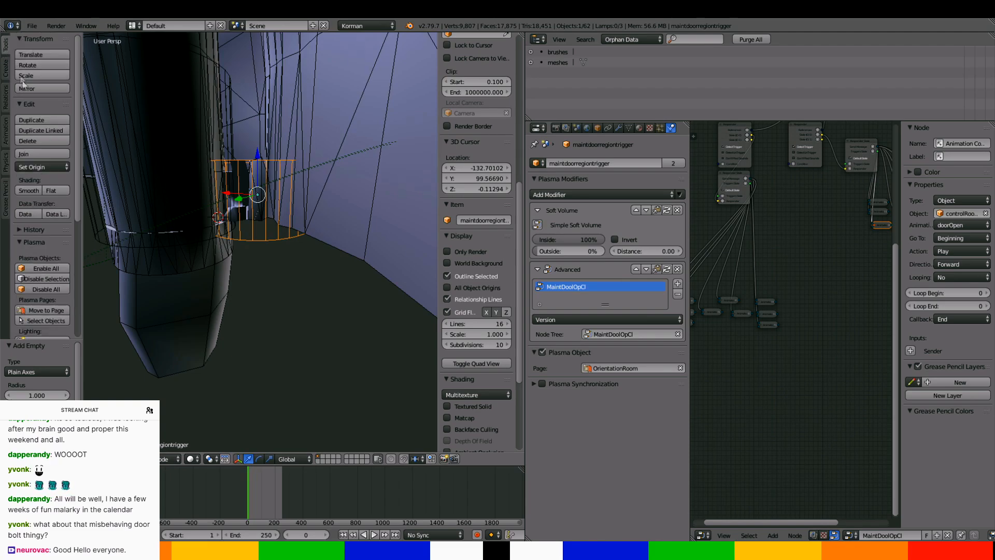
click(39, 118)
click(41, 87)
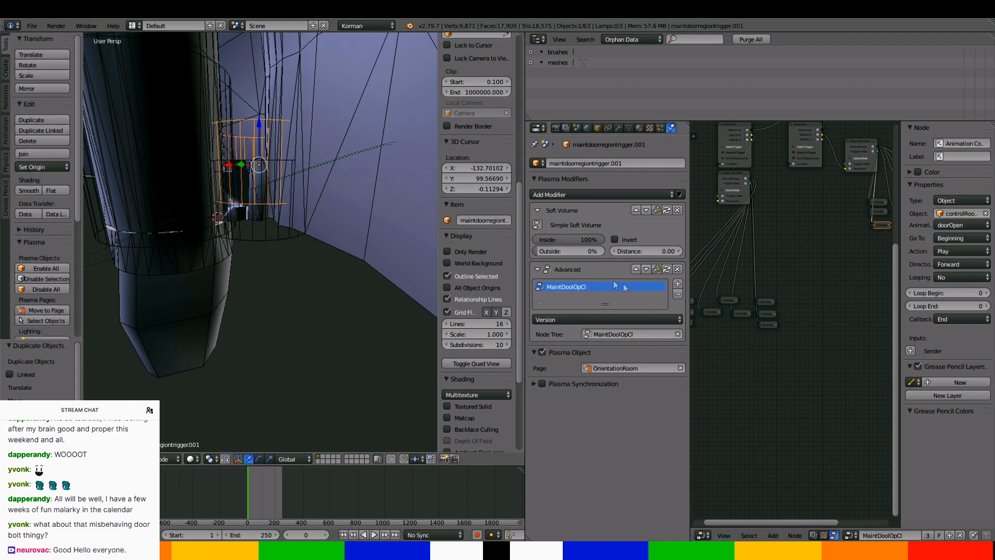
click(678, 294)
click(677, 269)
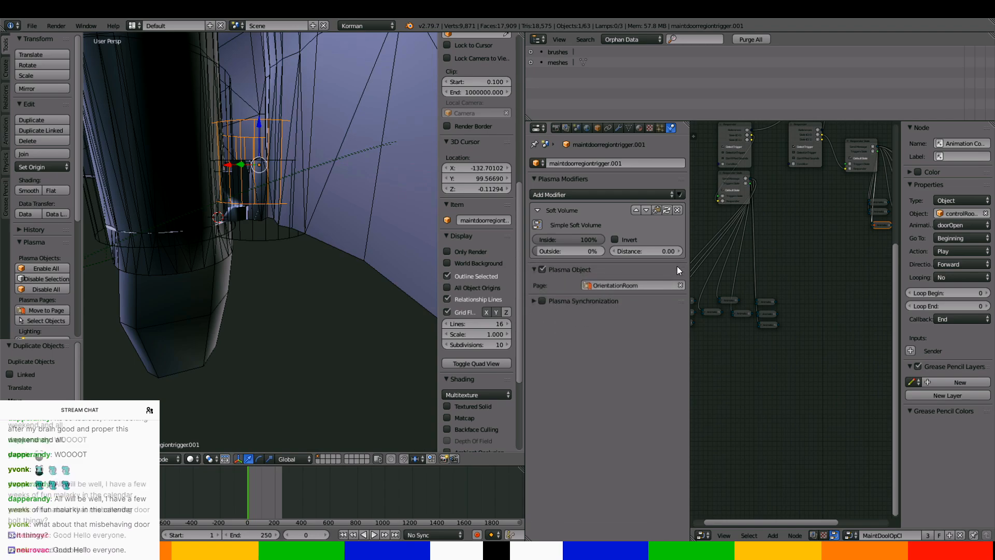
Rename the duplicated region as maintdoorSFXREGION
click(599, 161)
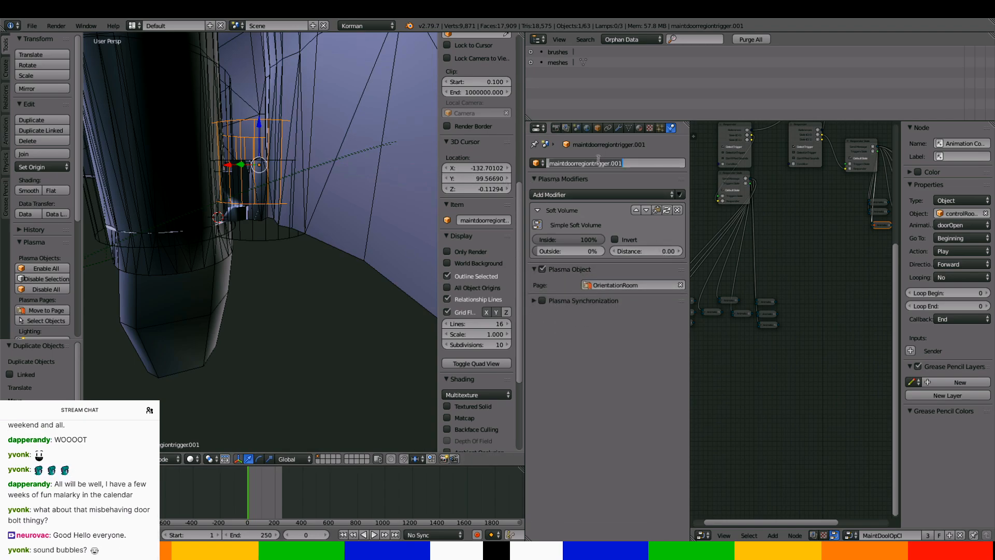
text(maint)
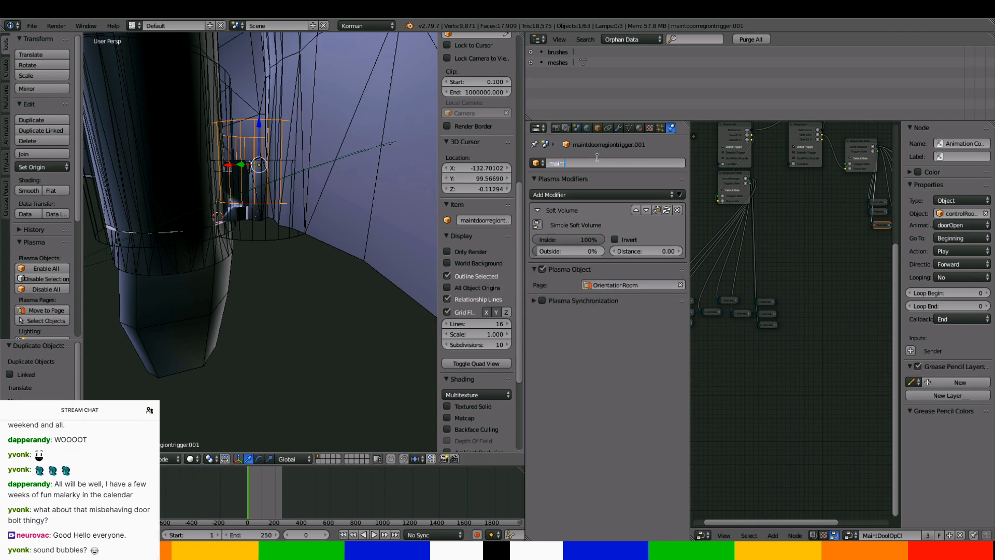
text(doorSFXREGION)
key(Return)
Scale the region's cylinder mesh up about 3.16 times and stretch it vertically about 4.39 times
key(Tab)
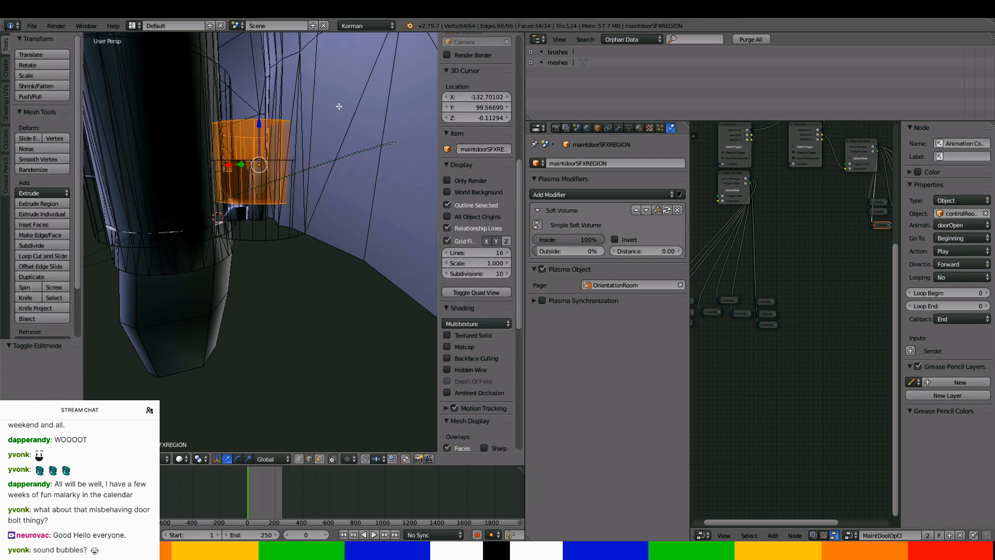
key(s)
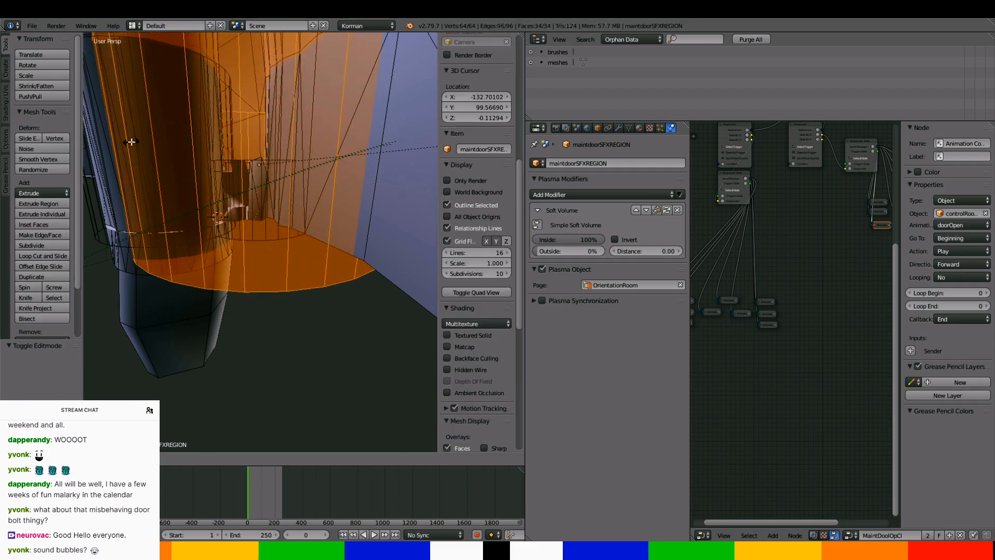
click(197, 162)
scroll(284, 229, down, 5)
middle_drag(284, 229, 244, 228)
key(s)
key(z)
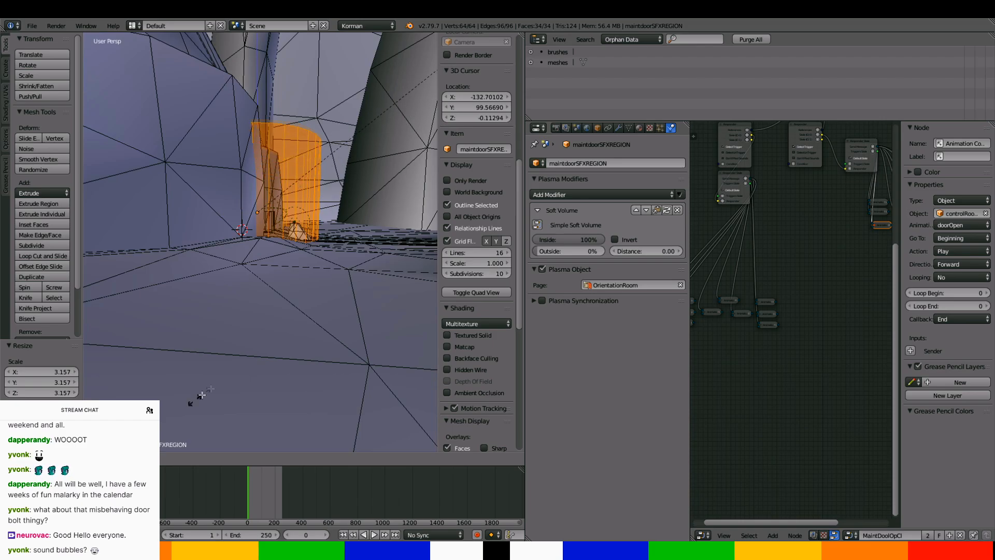
click(363, 289)
Shorten the cylinder mesh vertically and raise the region about 41 units along Z around the door
middle_drag(362, 289, 354, 248)
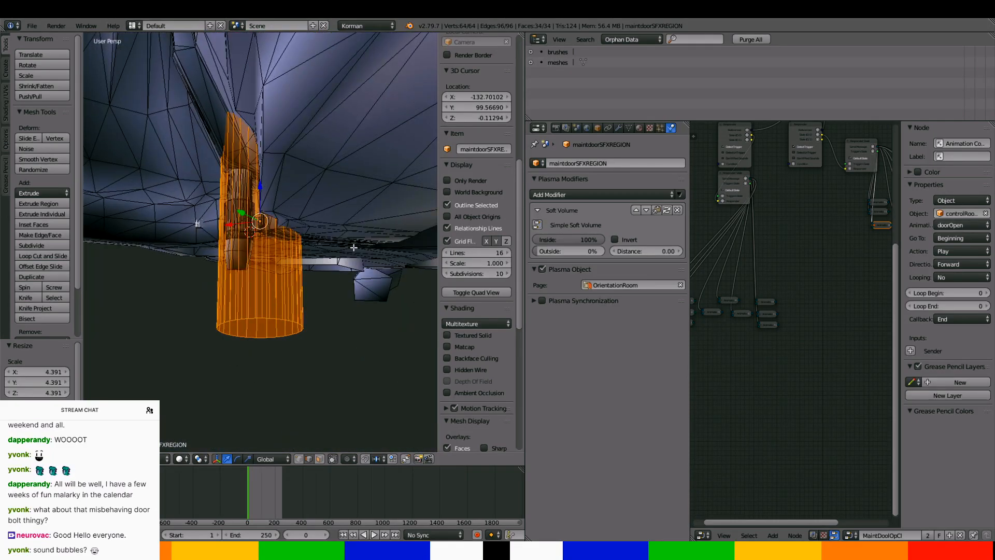
key(s)
key(z)
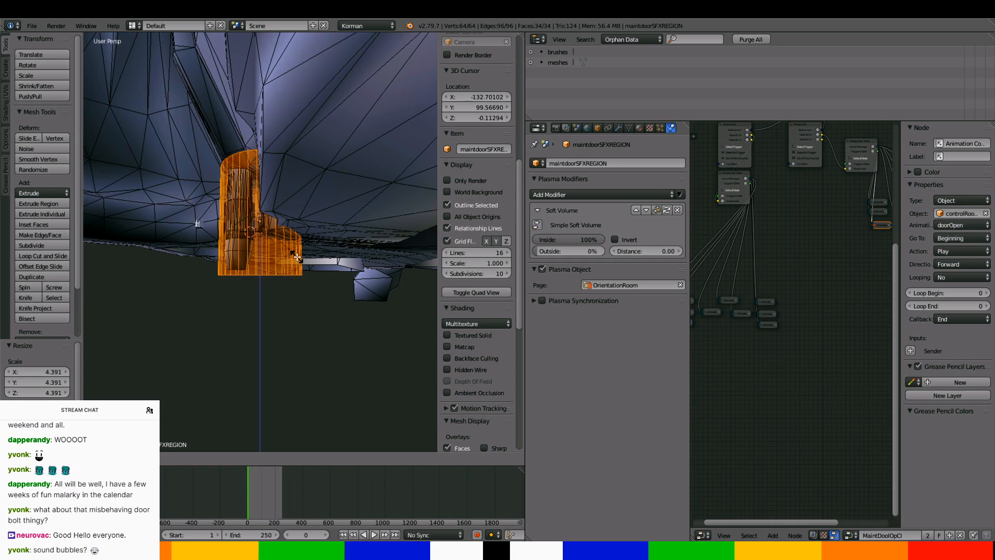
click(297, 258)
middle_drag(297, 258, 304, 161)
key(Tab)
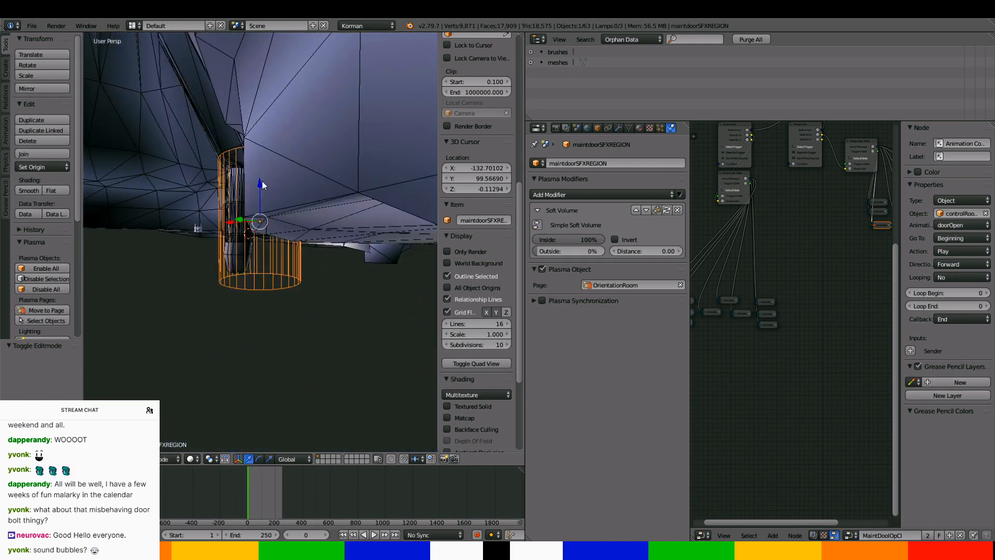
drag(262, 183, 264, 145)
middle_drag(264, 145, 220, 165)
Apply the scale of maintdoorSFXREGION and recalculate its mesh normals
key(ctrl+a)
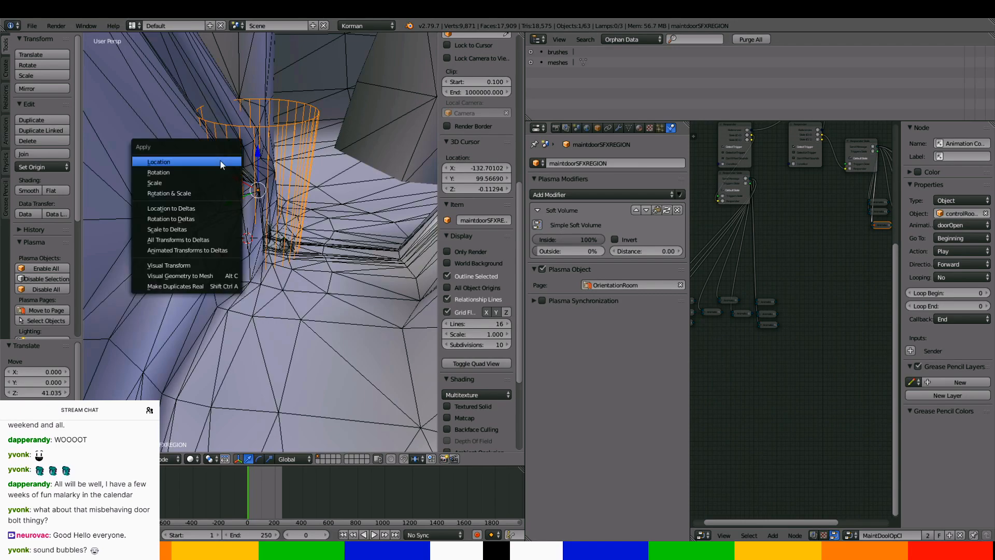
click(207, 181)
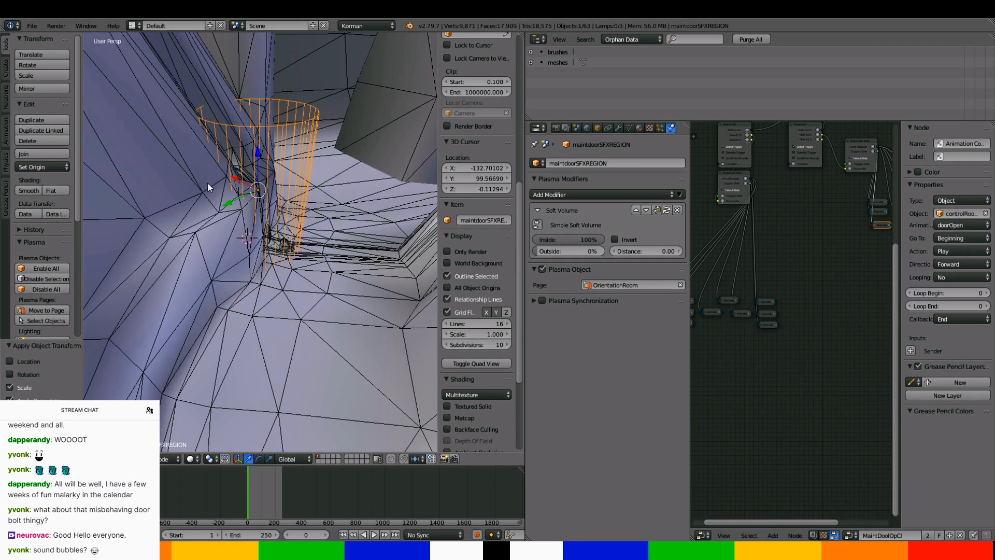
middle_drag(207, 182, 240, 204)
key(Tab)
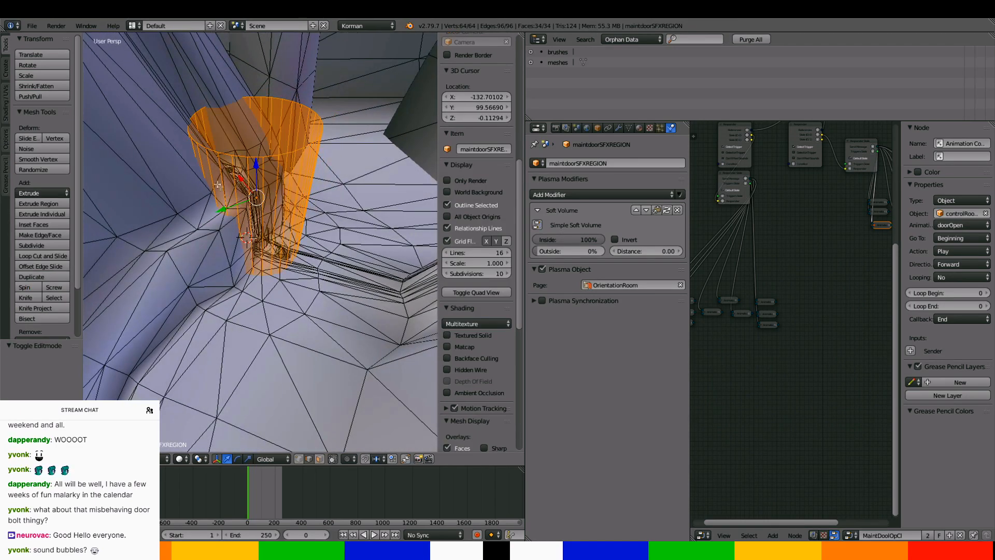
click(5, 102)
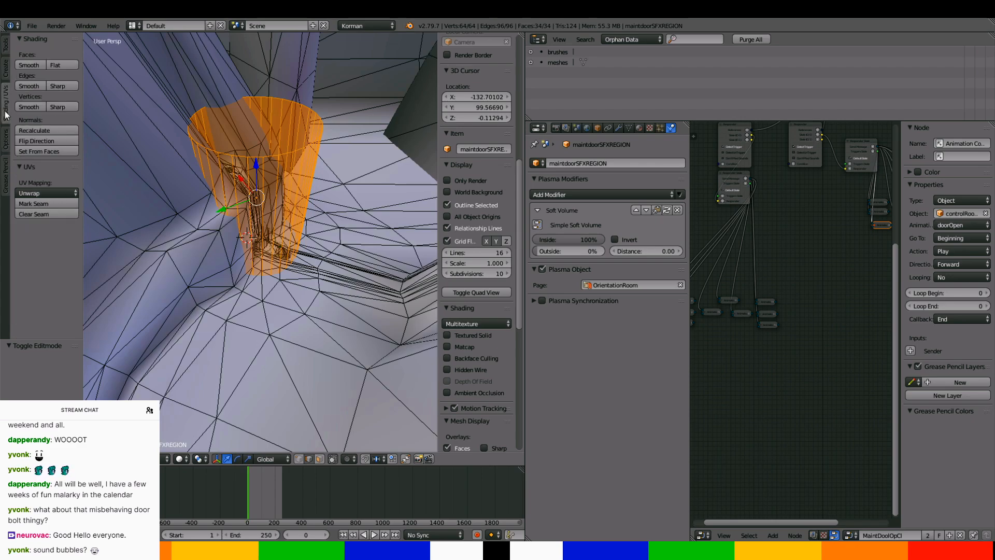
click(40, 131)
key(grave)
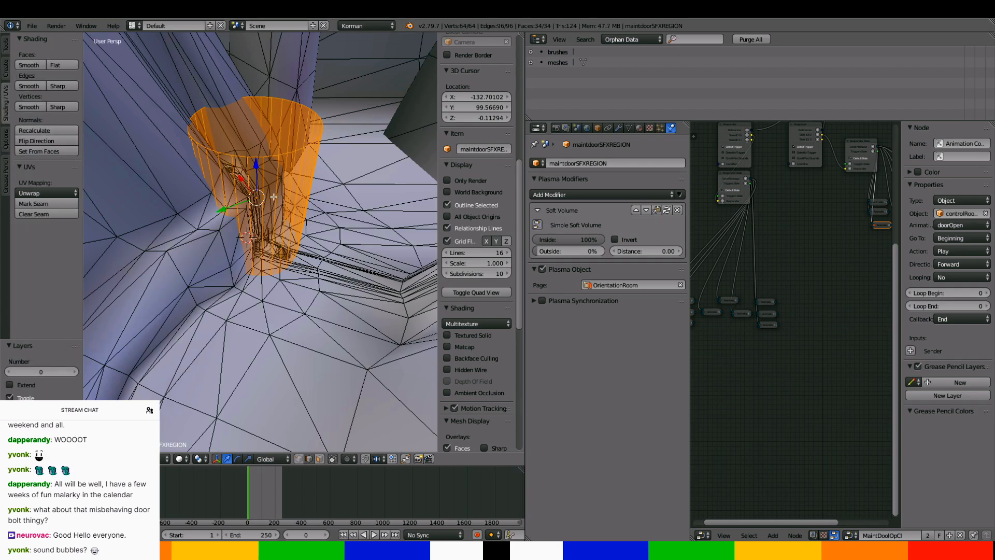
key(Tab)
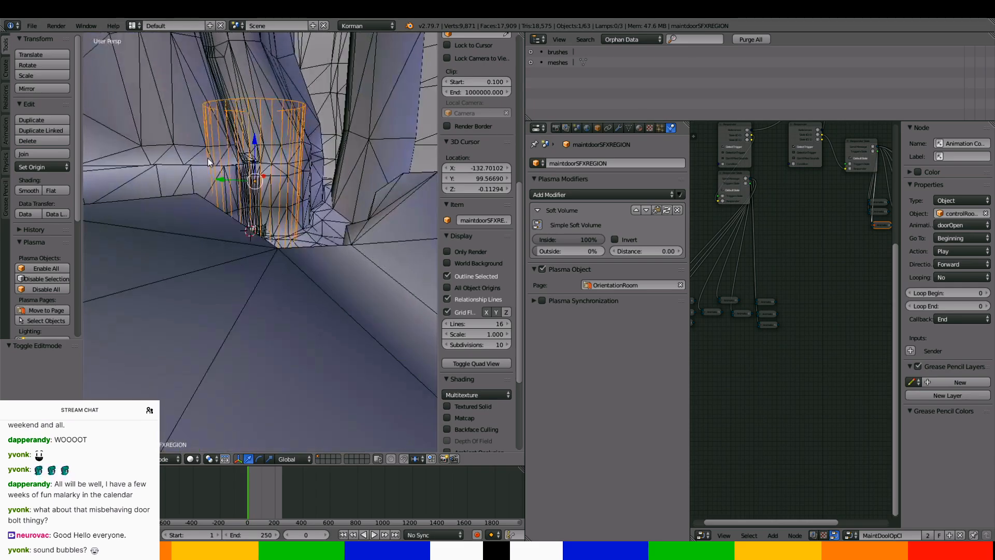
Select the SFX-MaintDoorNoises Empty and assign maintdoorSFXREGION as soft region for grsnTCDoorBoltCl.ogg and grsnTCDoorCl.ogg
scroll(266, 203, up, 8)
middle_drag(282, 195, 366, 223)
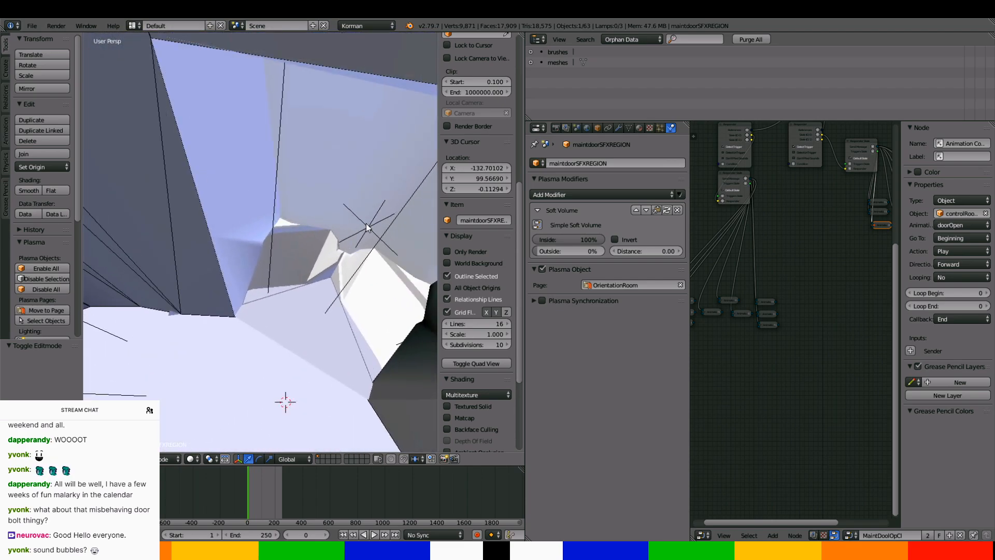
right_click(366, 223)
click(646, 412)
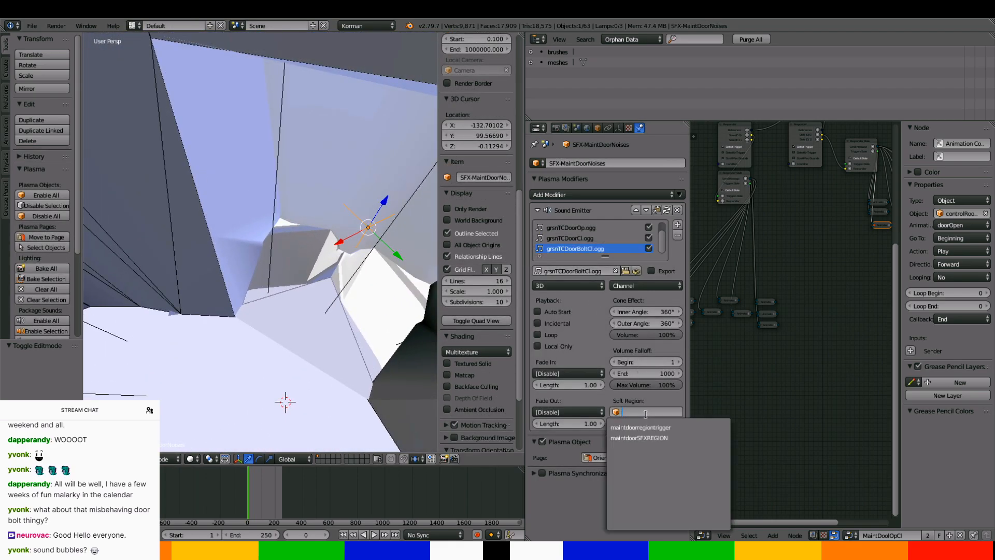
click(596, 240)
click(645, 412)
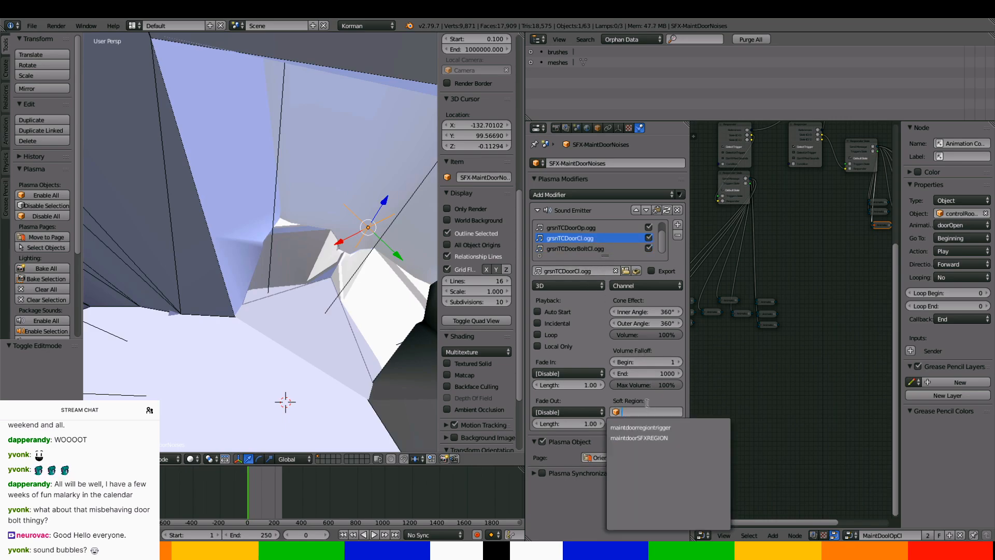
click(645, 438)
Assign maintdoorSFXREGION as the soft region for the grsnTCDoorOp.ogg and grsnTCDoorBoltOp.ogg sounds
click(596, 228)
click(645, 412)
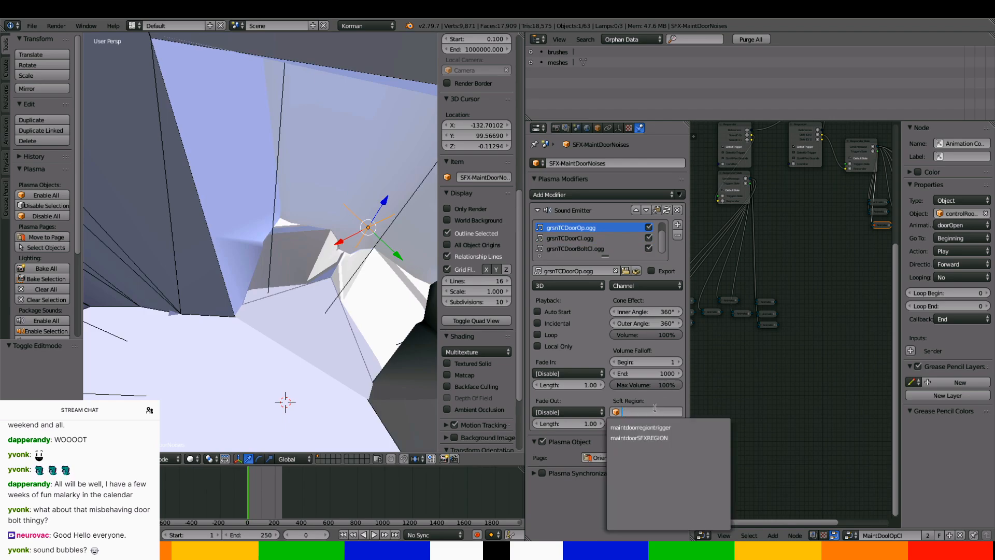
scroll(599, 244, up, 1)
click(596, 228)
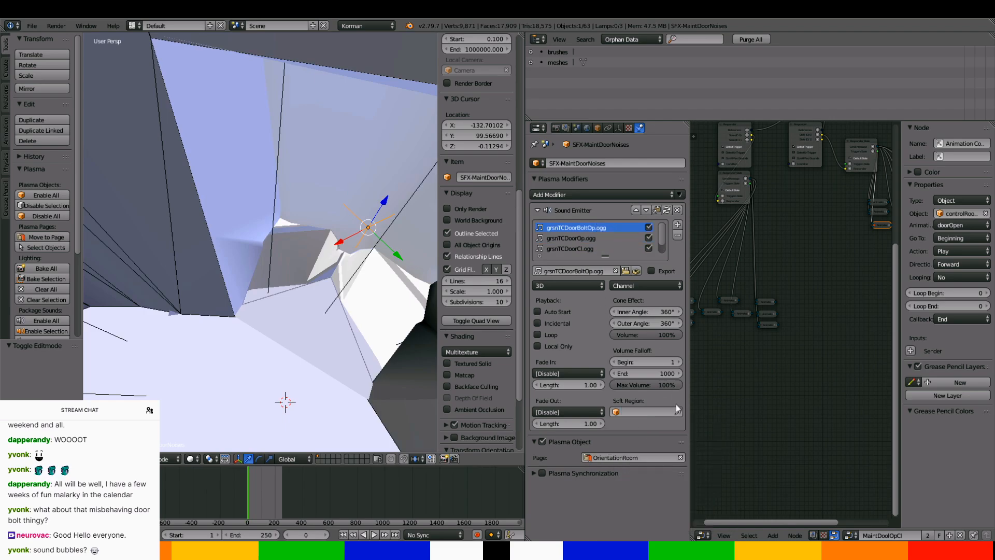
click(669, 411)
click(643, 438)
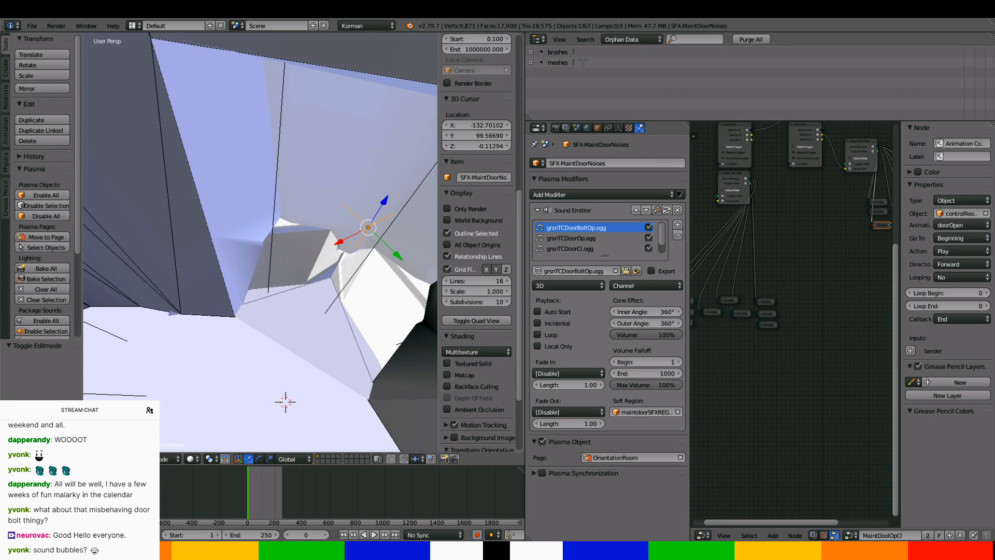
Isolate maintdoorSFXREGION in local view and delete all faces of its cylinder mesh
scroll(419, 358, down, 6)
middle_drag(419, 358, 369, 278)
scroll(340, 312, down, 5)
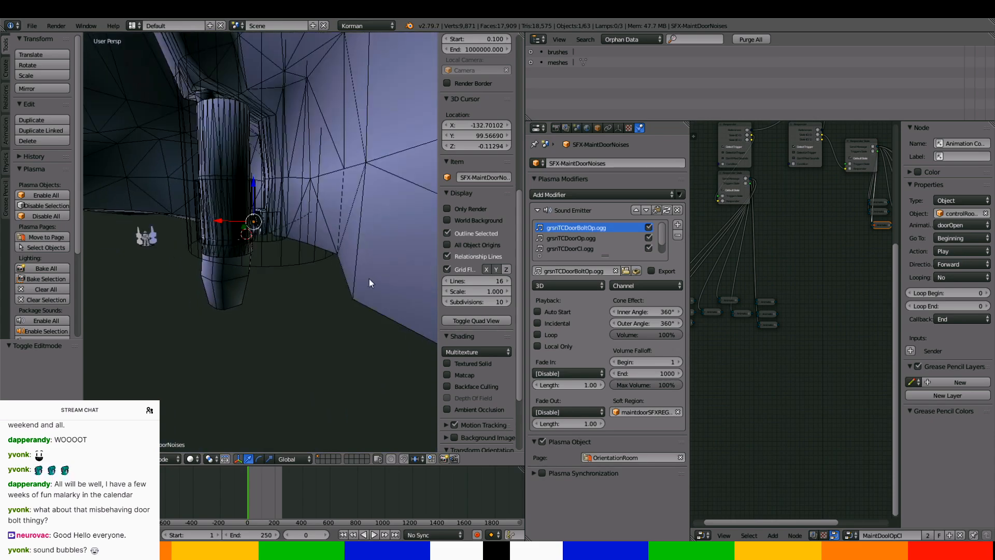
right_click(321, 254)
key(KP_Divide)
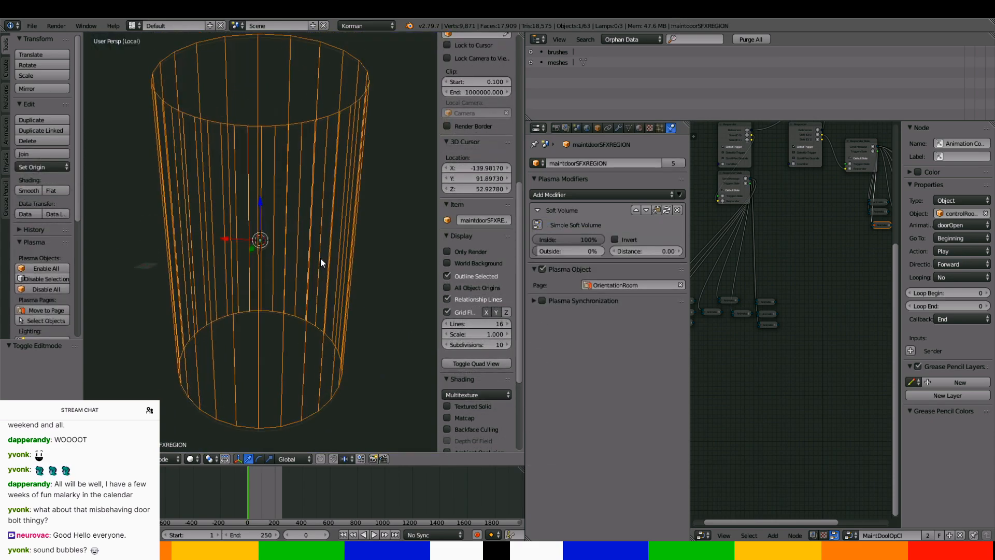
key(Tab)
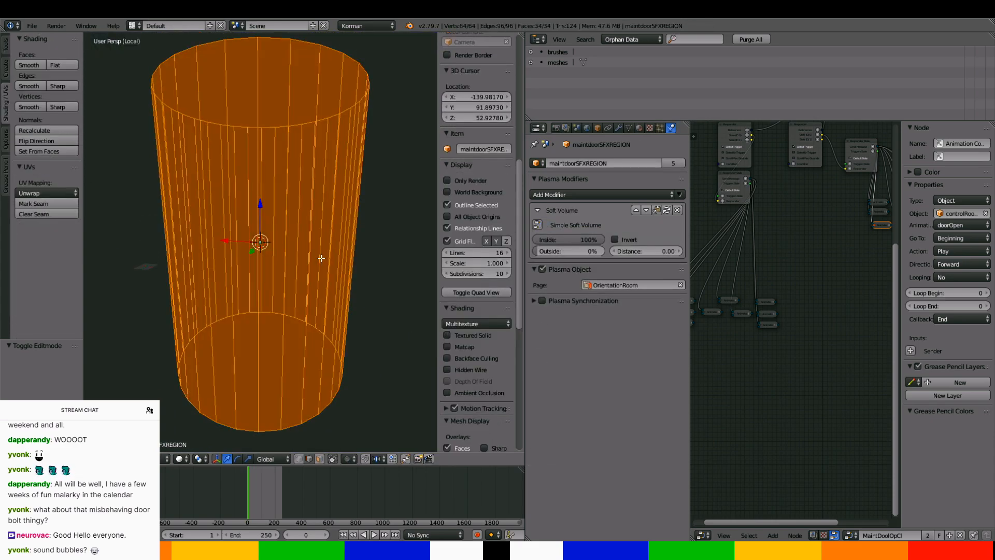
key(x)
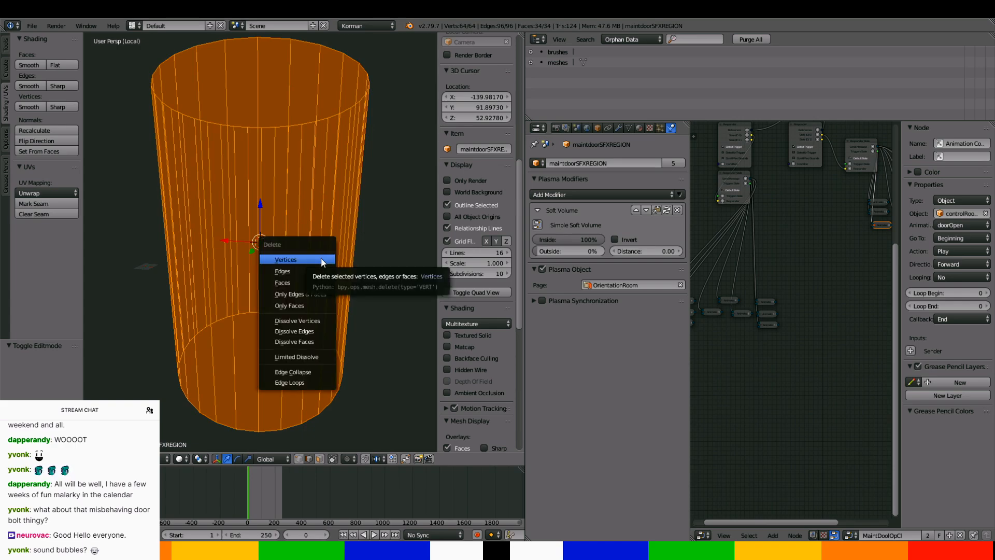
click(317, 283)
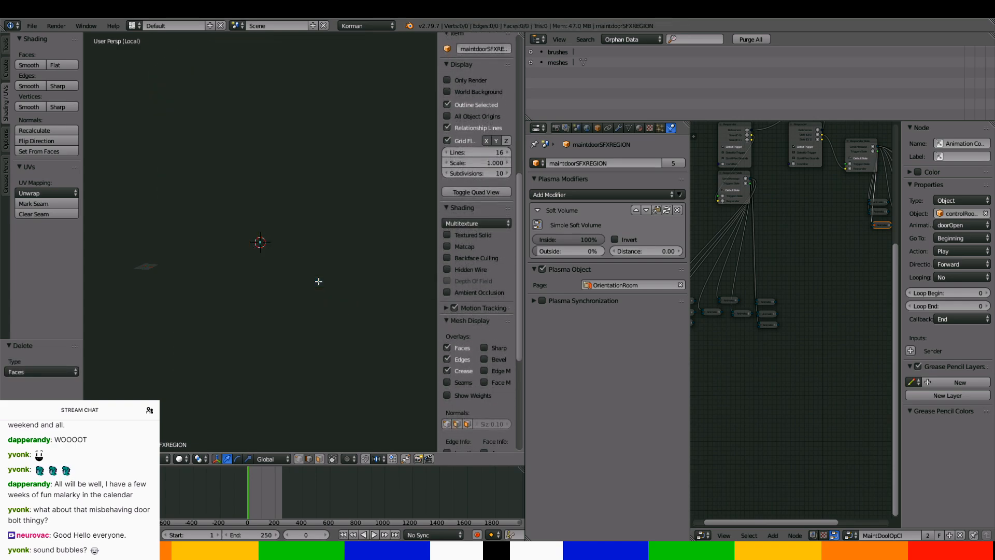
Add a UV sphere with 32 segments and 16 rings to the region's mesh and scale it up about 59.7 times
click(9, 48)
click(6, 110)
click(6, 69)
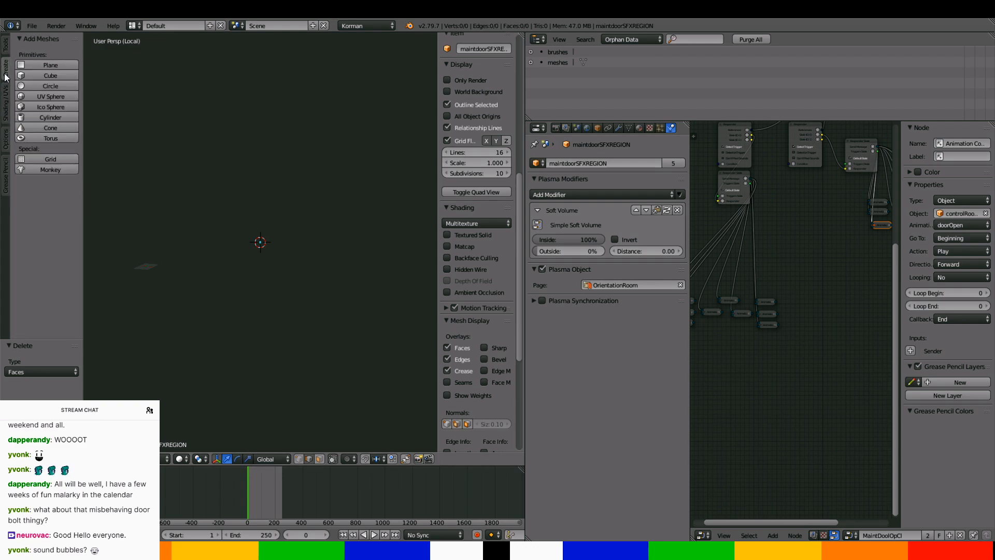
click(44, 97)
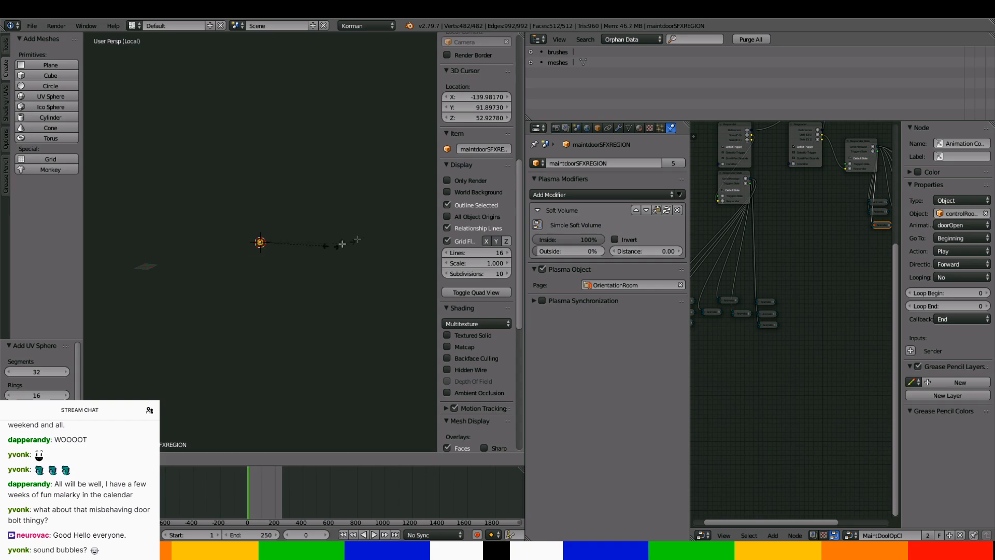
key(s)
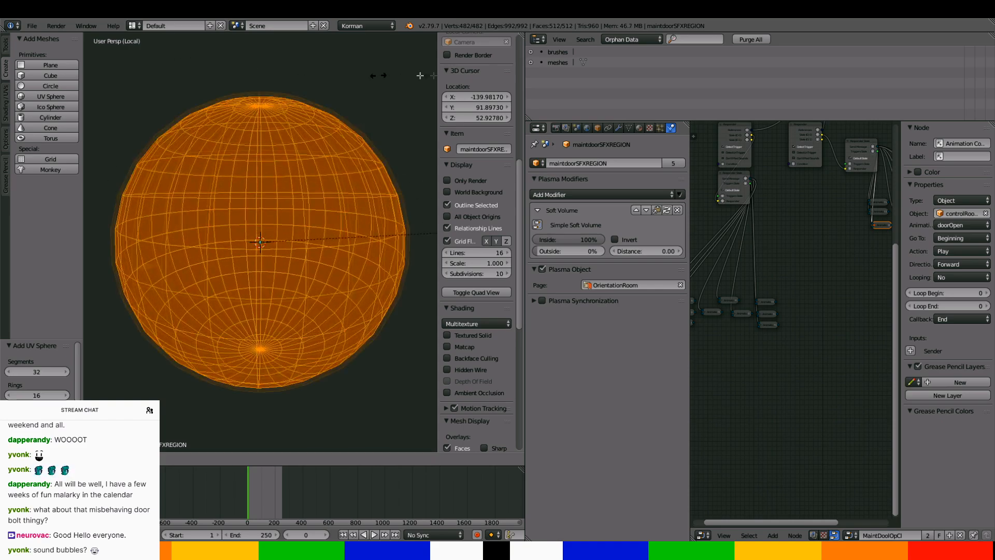
click(421, 92)
Leave local view and lower the spherical sound region along Z so it is centred around the door
key(KP_Divide)
mouse_move(326, 139)
middle_down()
mouse_move(262, 162)
mouse_move(322, 131)
middle_up()
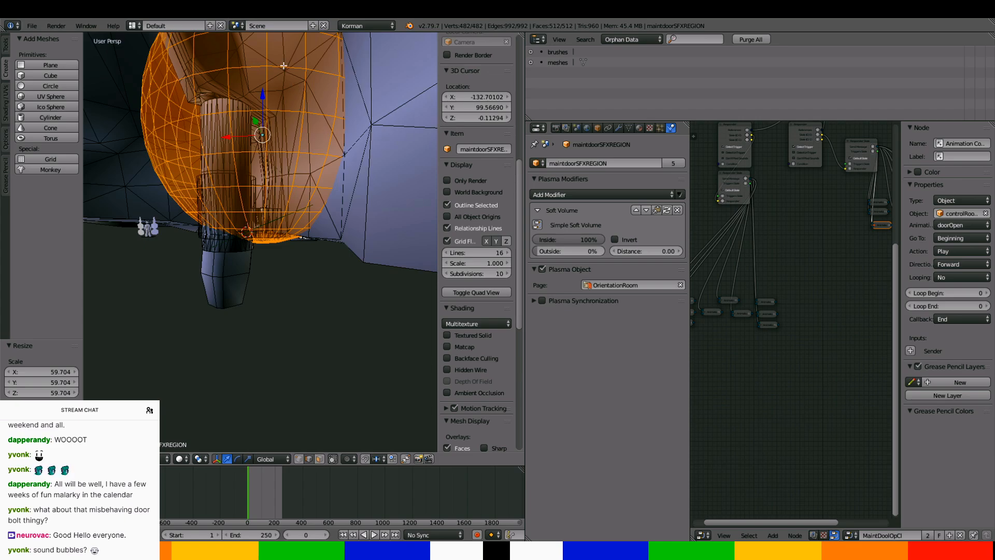
key(Tab)
middle_drag(263, 95, 270, 99)
drag(263, 90, 274, 169)
middle_drag(273, 167, 167, 180)
Enlarge the sphere mesh about 1.8 times and again by about 1.05 times to cover the door's surroundings
key(Tab)
scroll(344, 180, down, 7)
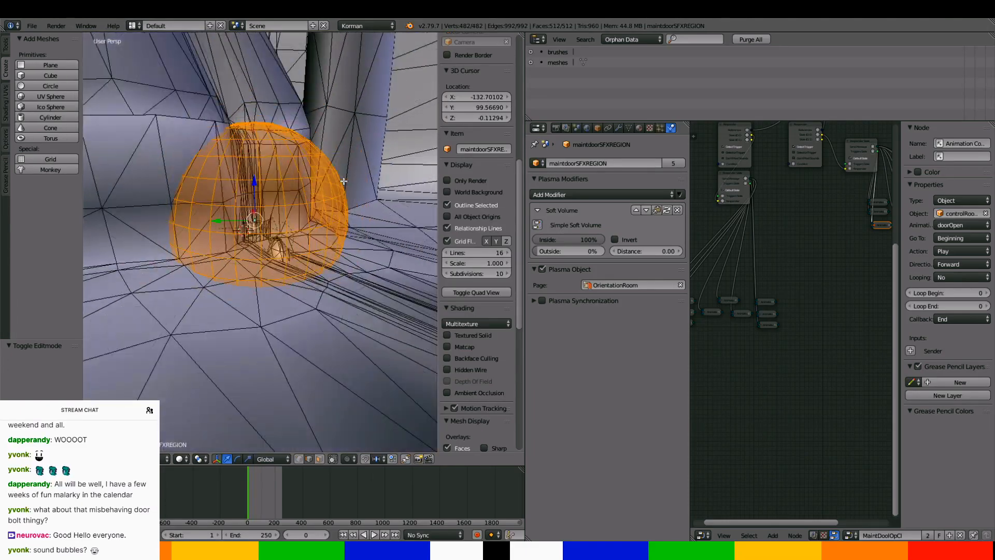
middle_drag(345, 165, 425, 150)
key(s)
click(356, 162)
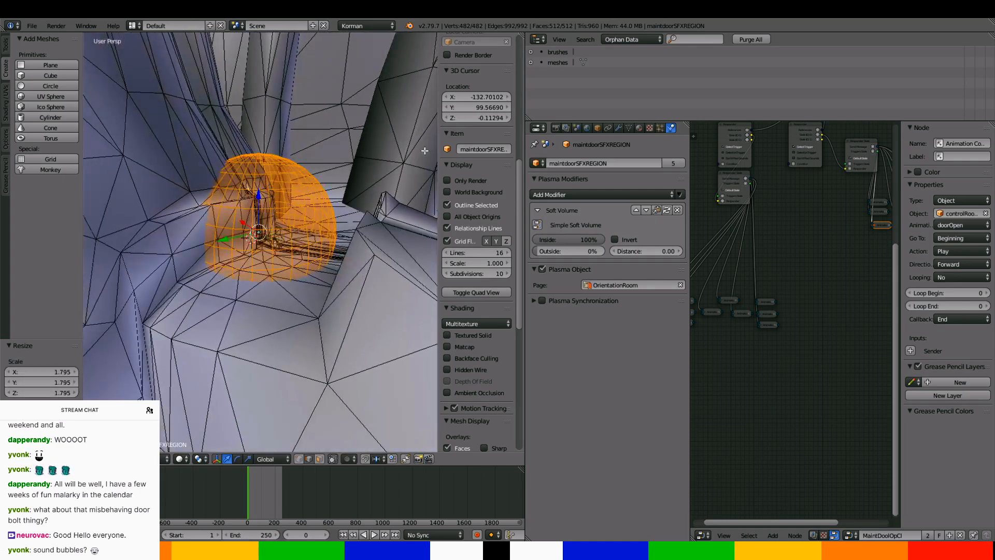
key(s)
click(373, 174)
middle_drag(373, 174, 160, 284)
scroll(186, 180, up, 4)
scroll(180, 191, up, 3)
scroll(191, 181, up, 2)
scroll(191, 181, down, 4)
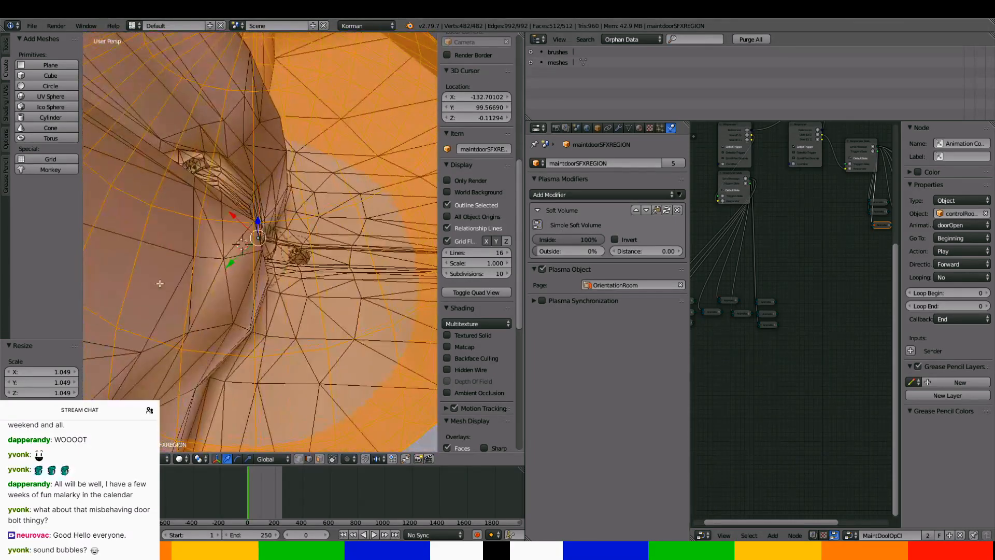
Leave mesh editing on maintdoorSFXREGION and apply the object's scale
key(Tab)
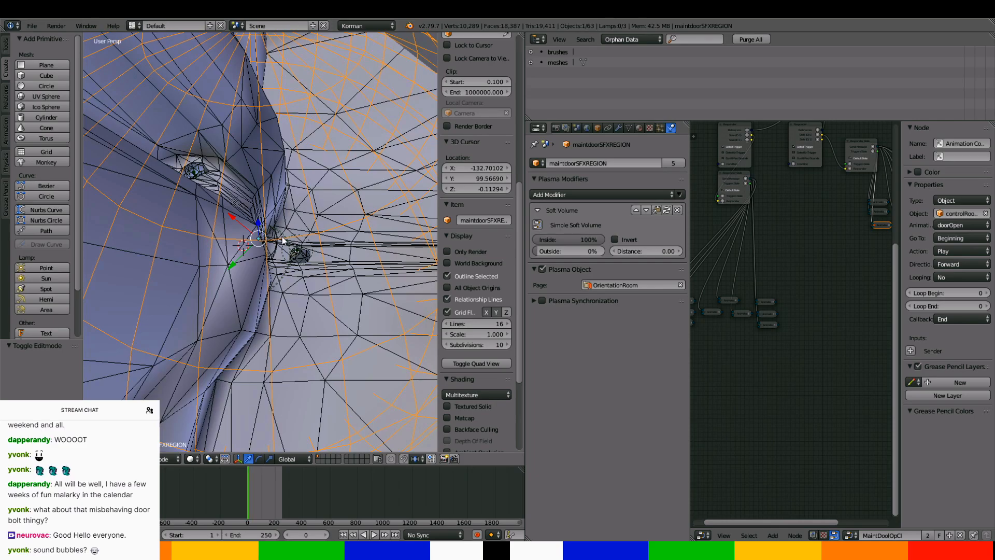
key(Tab)
key(Tab)
key(ctrl+a)
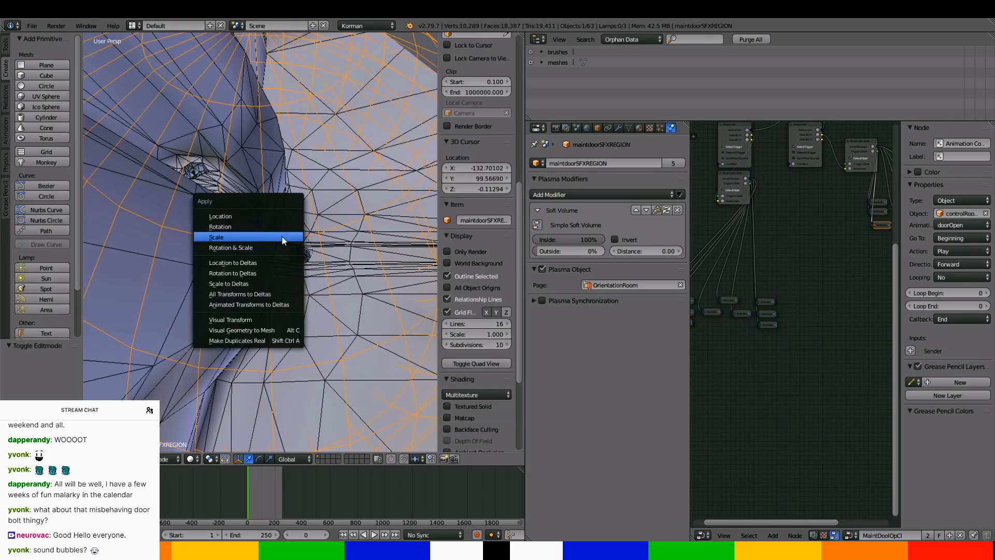
click(284, 236)
middle_drag(283, 242, 274, 173)
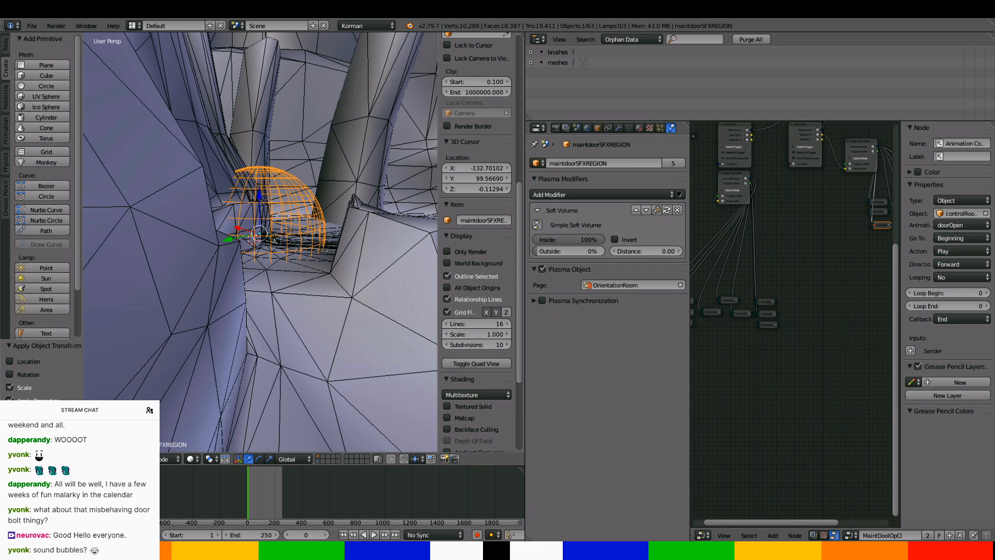
Widen the node editor and add two Sound nodes to the Send Message output of the Responder State beneath the first Responder
middle_drag(709, 244, 738, 299)
drag(524, 315, 392, 317)
drag(691, 342, 518, 341)
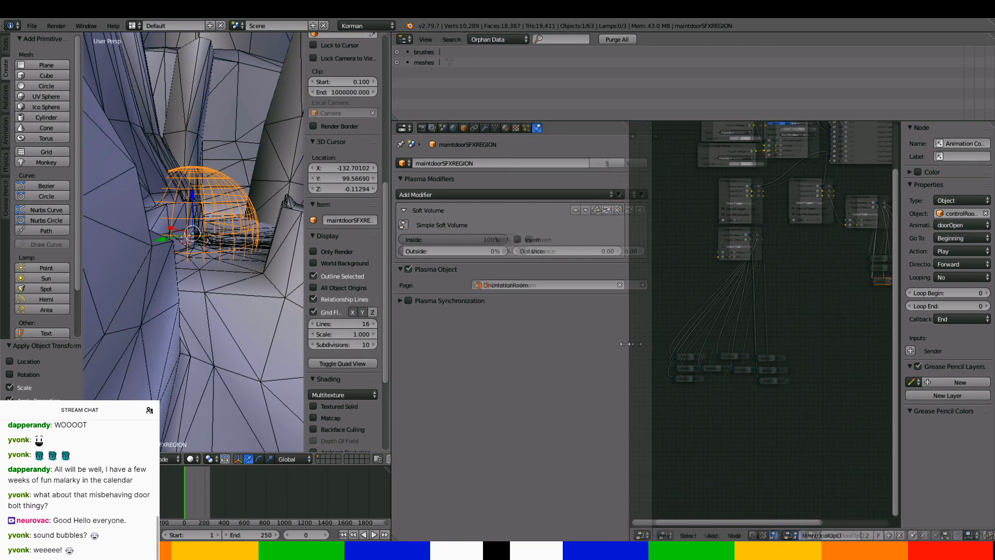
scroll(725, 209, up, 5)
middle_drag(687, 131, 704, 257)
click(680, 213)
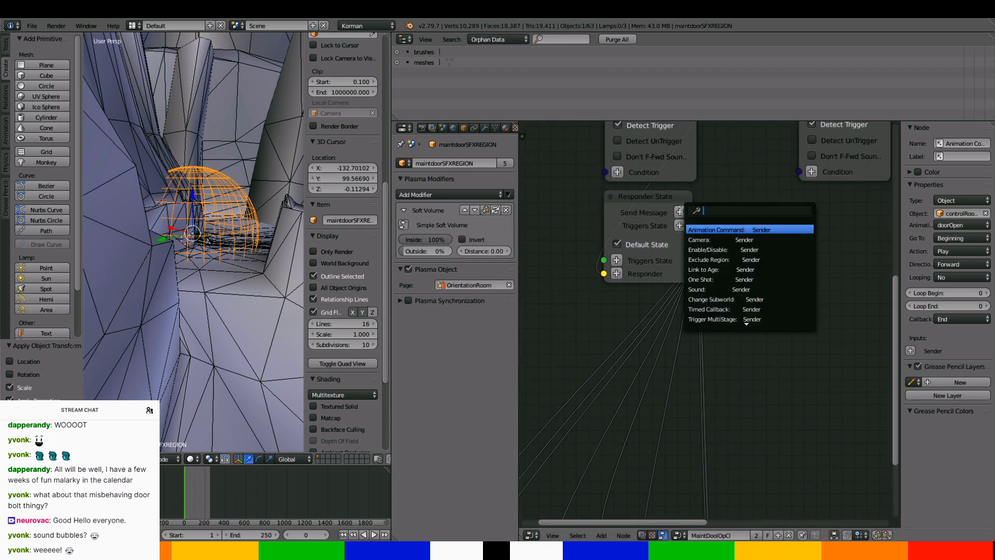
click(715, 290)
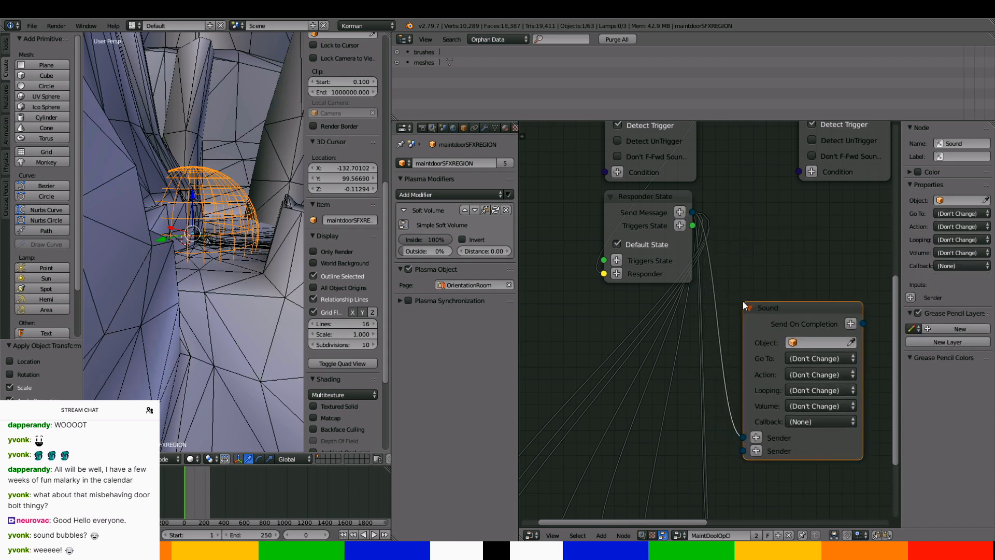
click(680, 213)
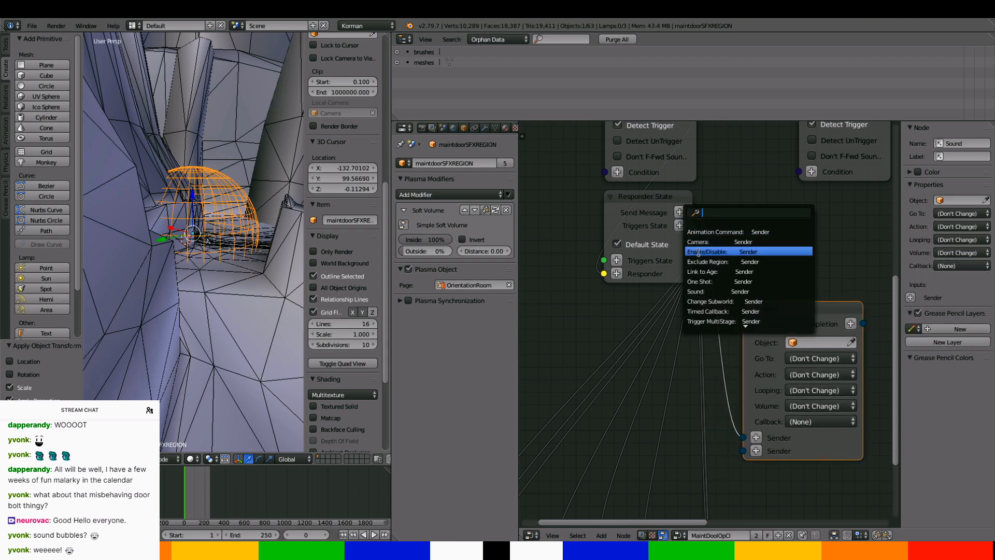
click(705, 291)
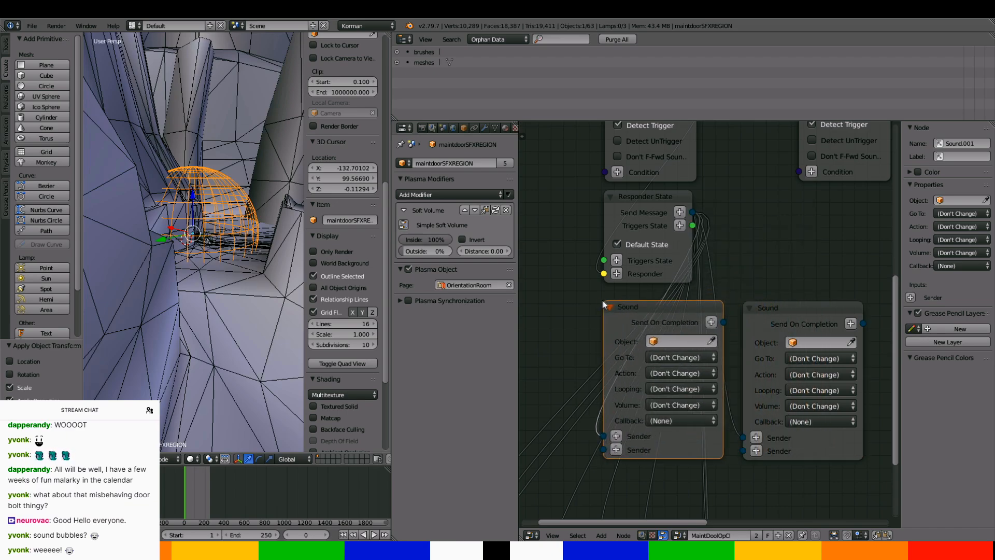
Assign SFX-MaintDoorNoises to both Sound nodes, using grsnTCDoorBoltCl.ogg for the first-added node and grsnTCDoorCl.ogg for the second
click(665, 340)
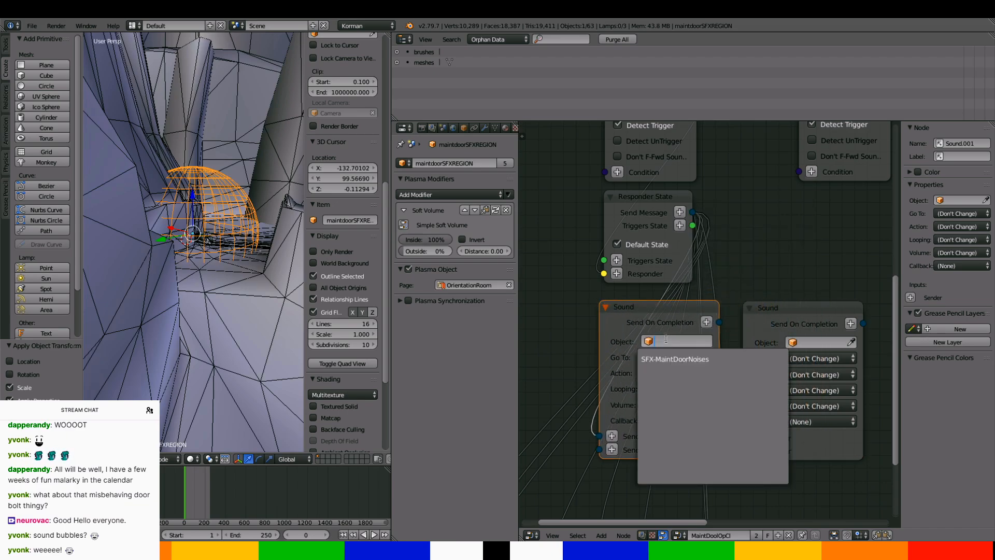
click(674, 359)
click(809, 343)
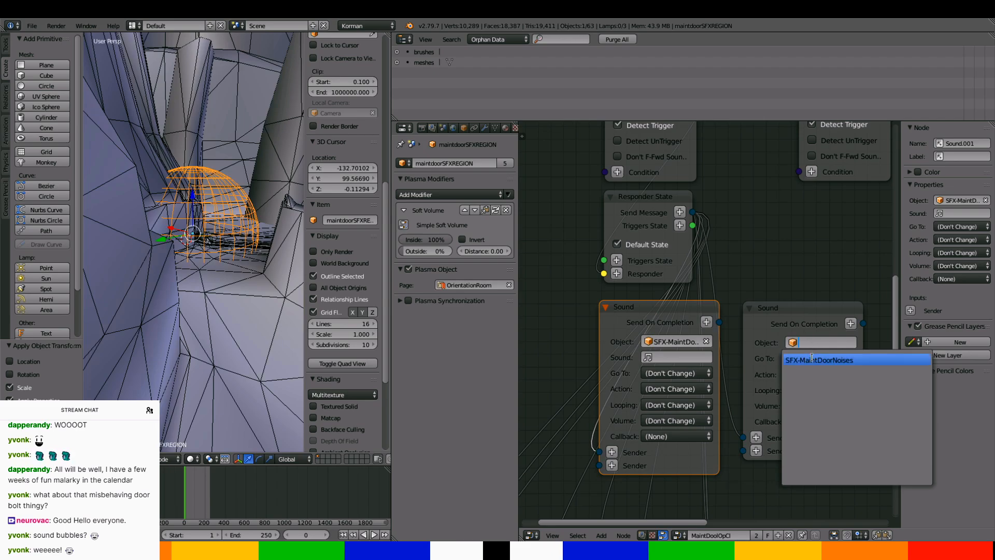
click(812, 360)
click(809, 358)
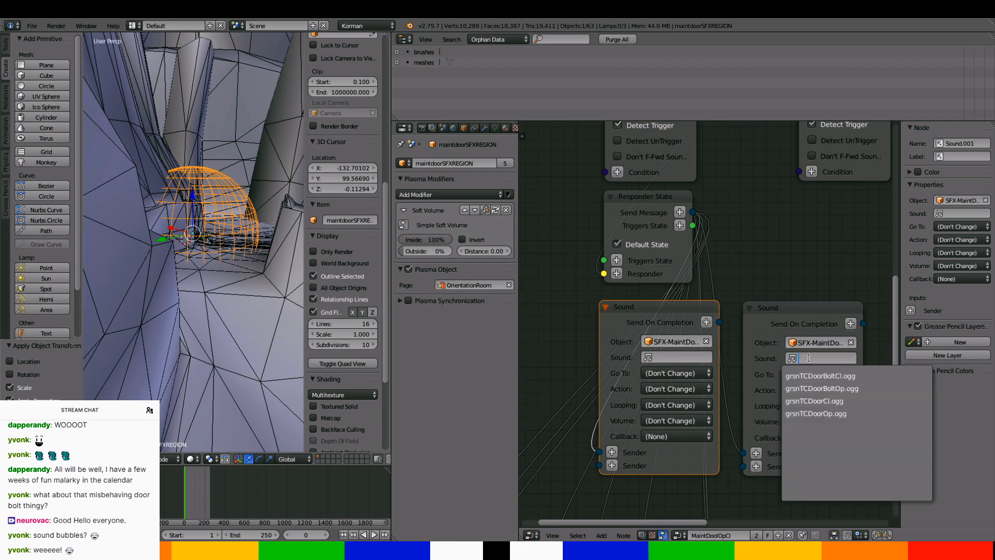
click(822, 376)
click(705, 358)
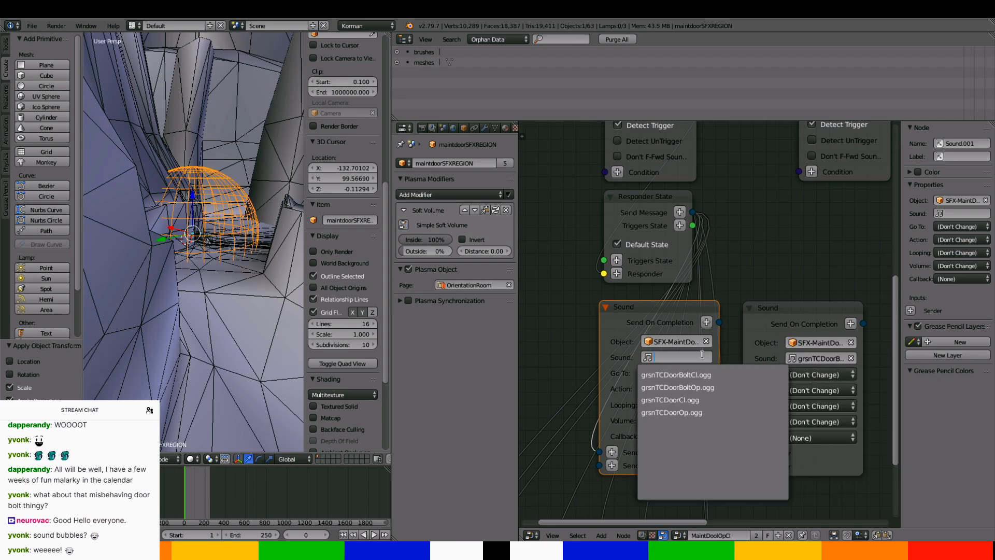
click(705, 398)
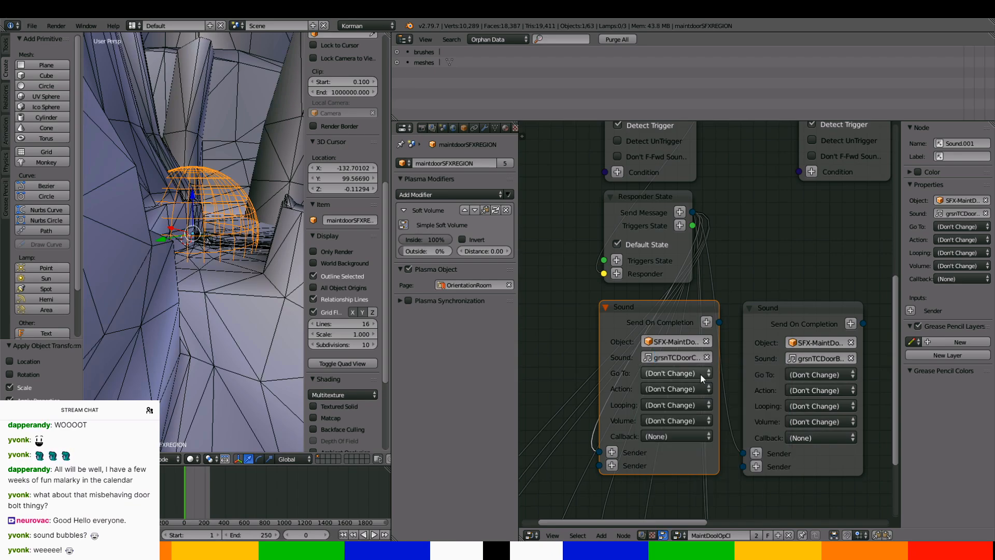
Set the grsnTCDoorCl.ogg Sound node to go to Beginning with the action Play
click(700, 373)
click(669, 357)
click(696, 388)
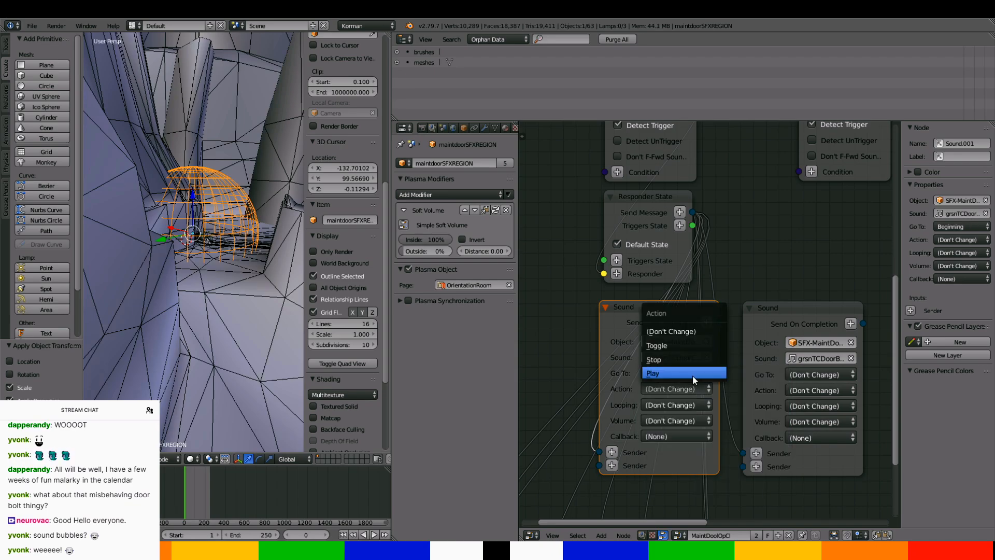
click(693, 376)
click(696, 390)
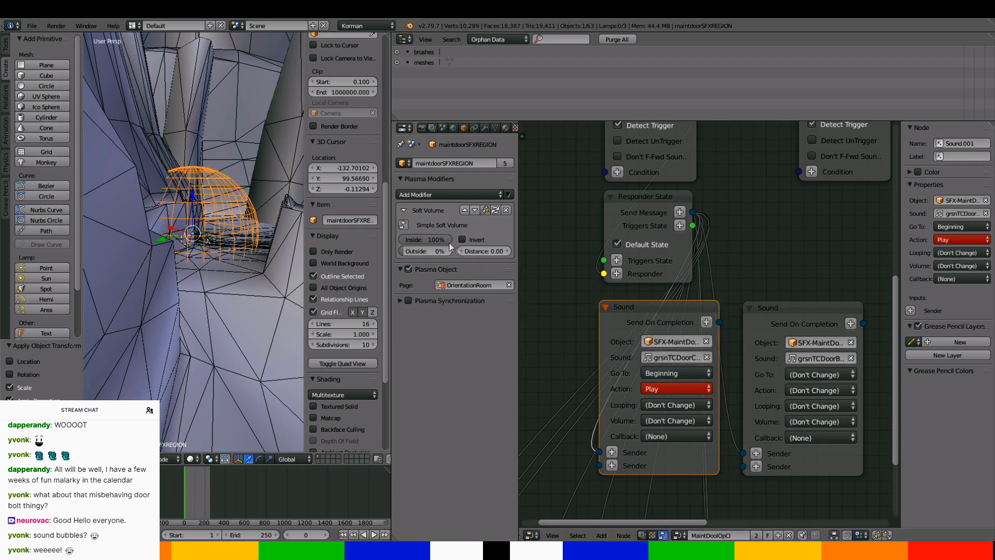
Select the SFX-MaintDoorNoises empty and set the category of grsnTCDoorBoltOp.ogg and grsnTCDoorOp.ogg to Ambience in its Sound Emitter
middle_drag(224, 256, 242, 197)
scroll(248, 251, up, 7)
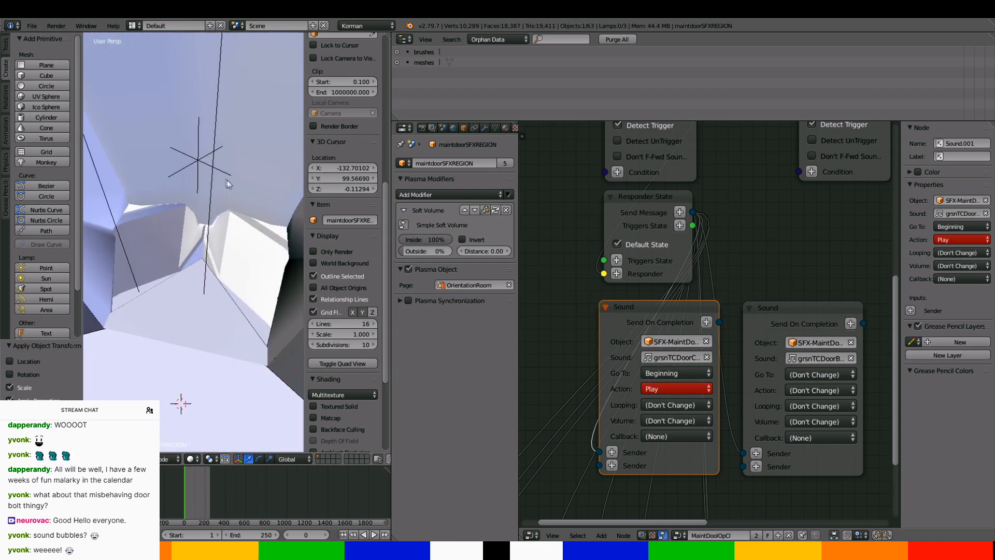
right_click(186, 157)
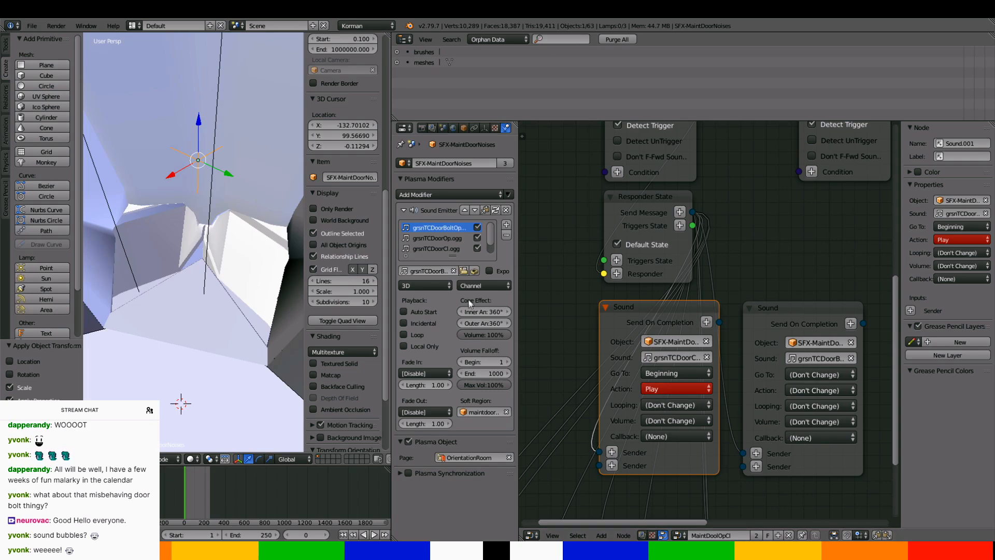
click(437, 281)
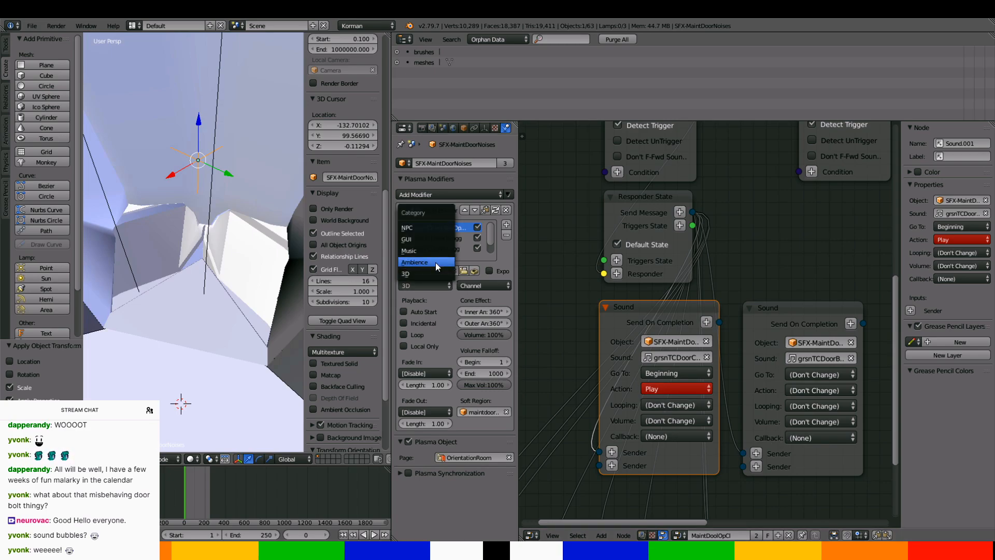
click(435, 263)
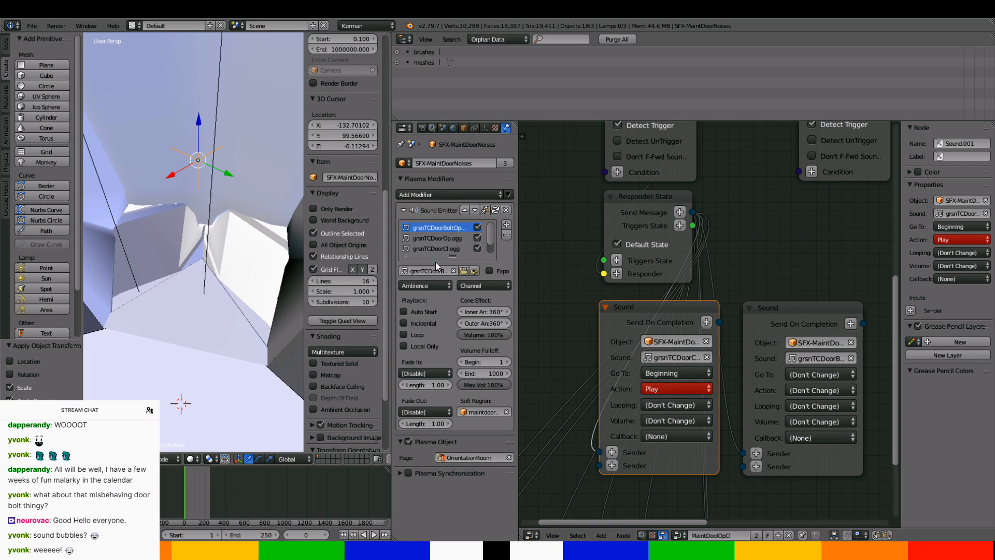
click(437, 238)
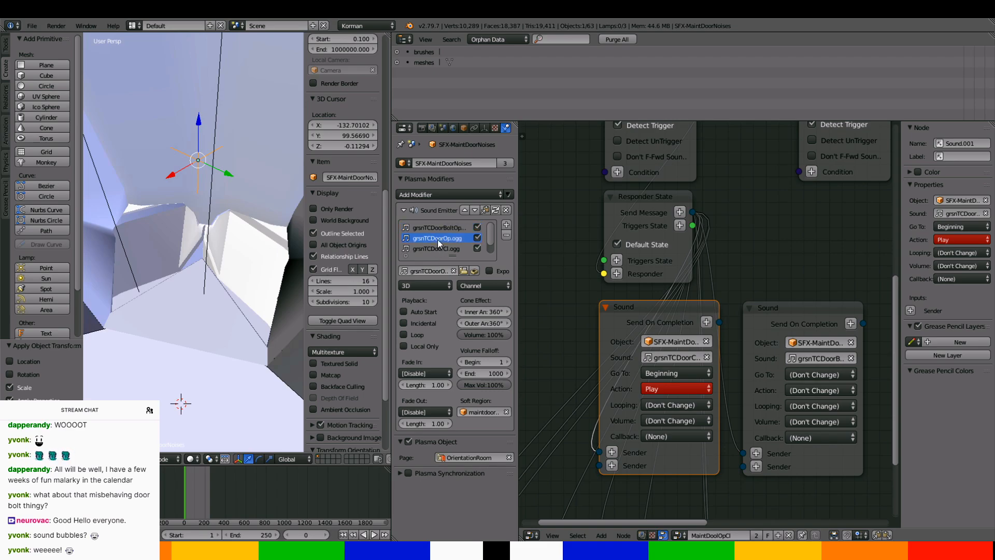
click(427, 286)
click(428, 262)
Set the category of grsnTCDoorCl.ogg and grsnTCDoorBoltCl.ogg to Ambience in the Sound Emitter
click(437, 248)
click(430, 286)
click(431, 263)
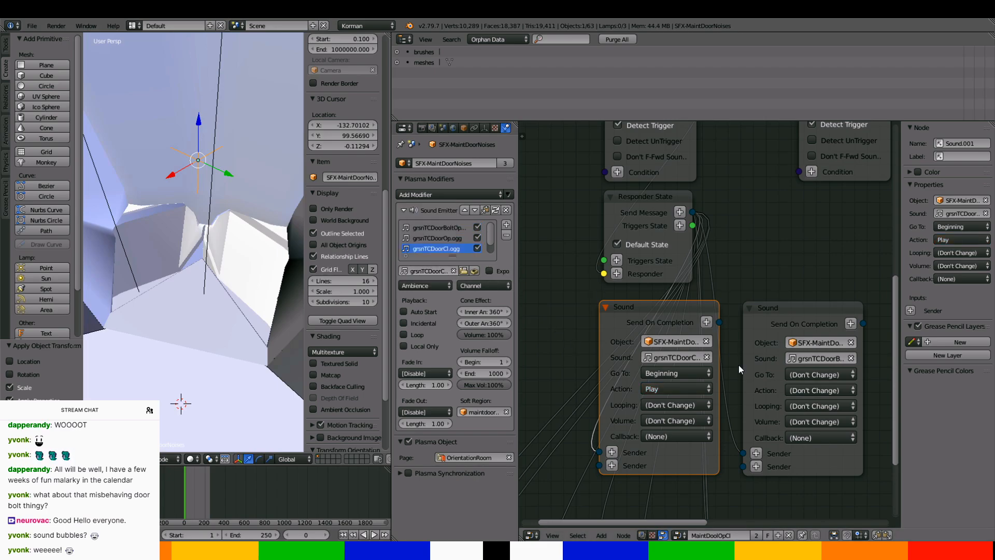
scroll(440, 241, down, 1)
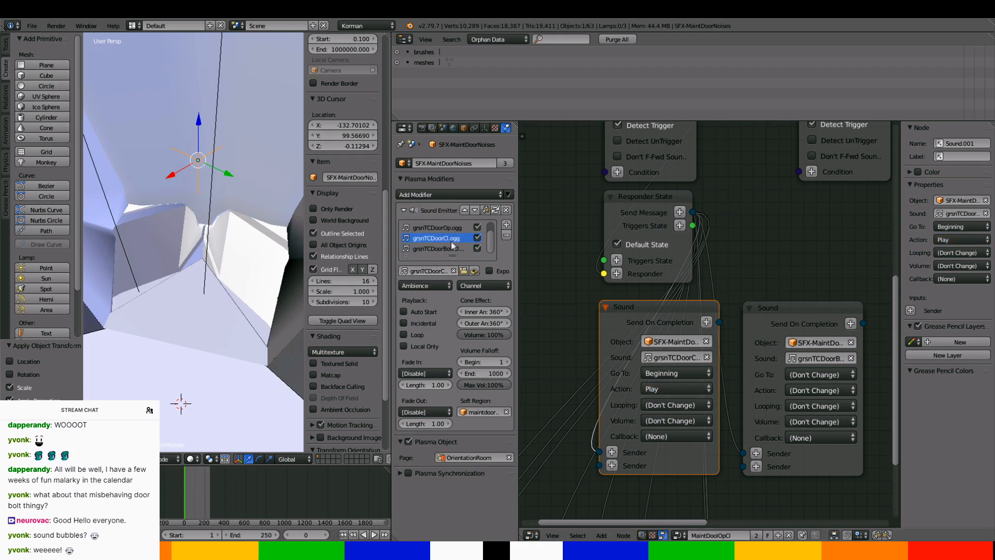
click(438, 248)
click(428, 286)
click(431, 263)
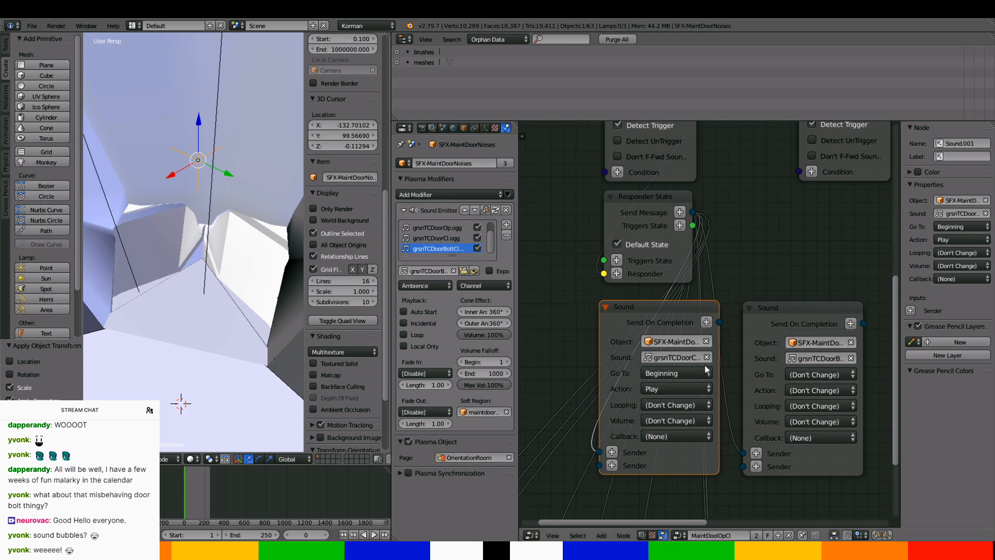
Set the grsnTCDoorCl.ogg Sound node's looping to No, volume to (Don't Change) and callback to End
middle_drag(702, 361, 677, 343)
click(660, 385)
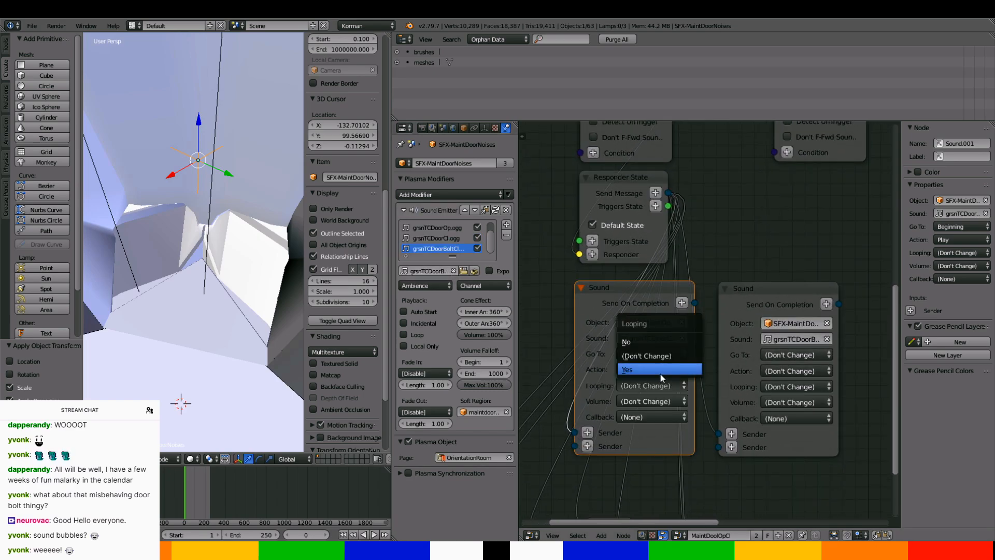
click(659, 345)
click(657, 401)
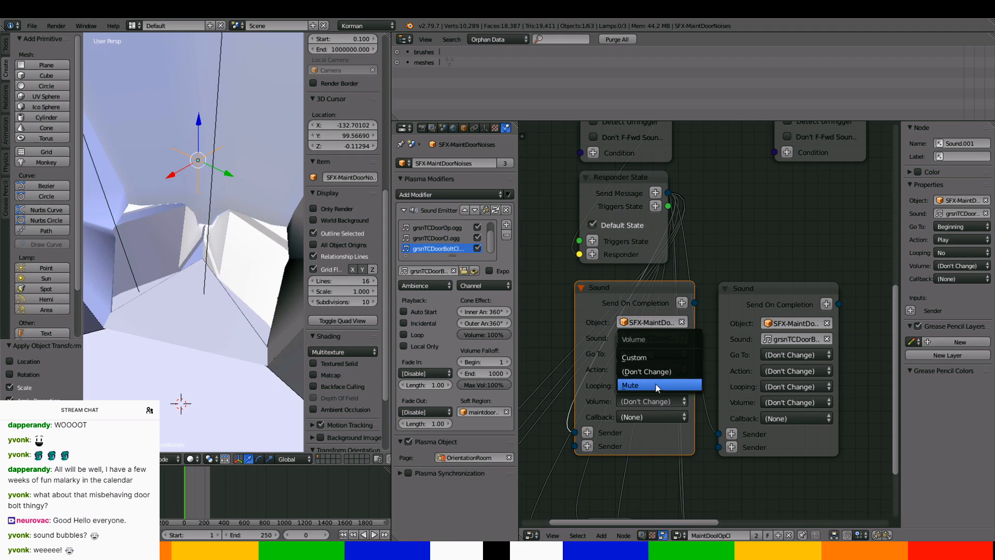
click(655, 373)
click(655, 418)
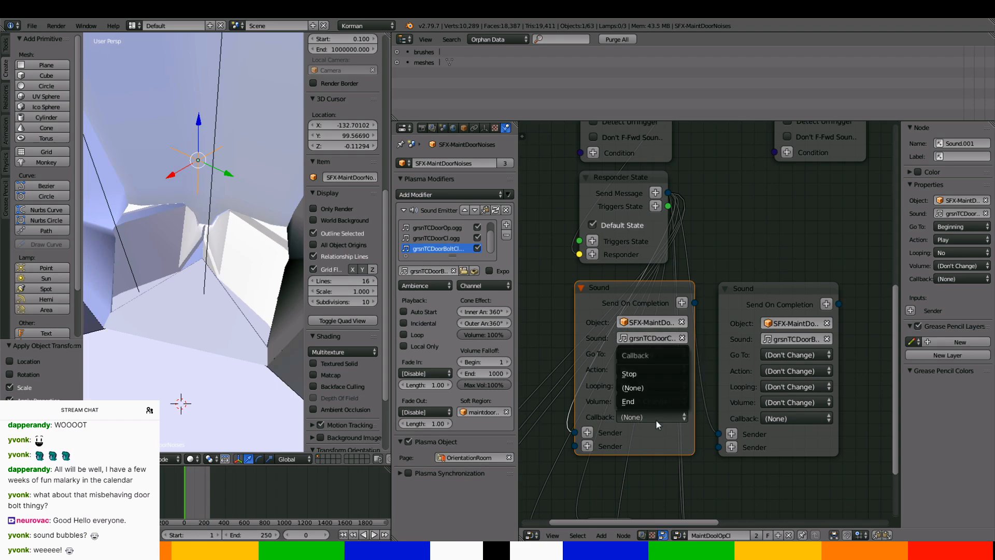
click(653, 402)
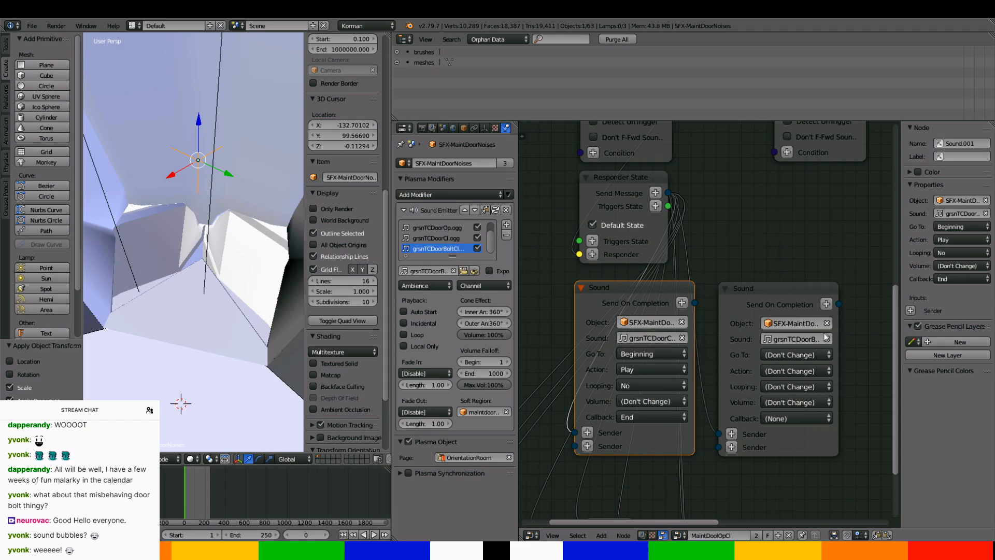
Set the grsnTCDoorBoltCl.ogg Sound node to go to Beginning, action Play, looping No and volume (Don't Change)
click(811, 355)
click(808, 329)
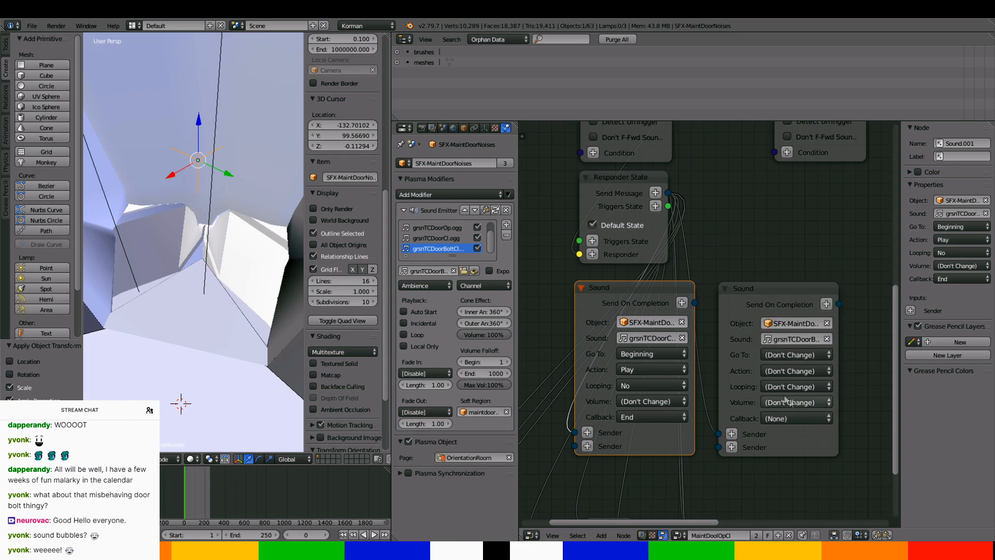
click(777, 355)
click(776, 338)
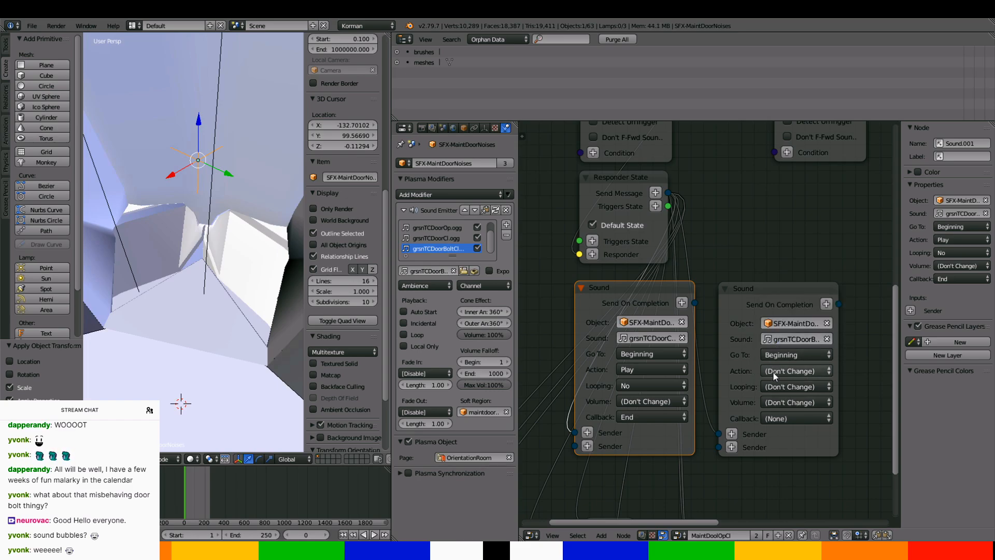
click(775, 371)
click(776, 356)
click(778, 386)
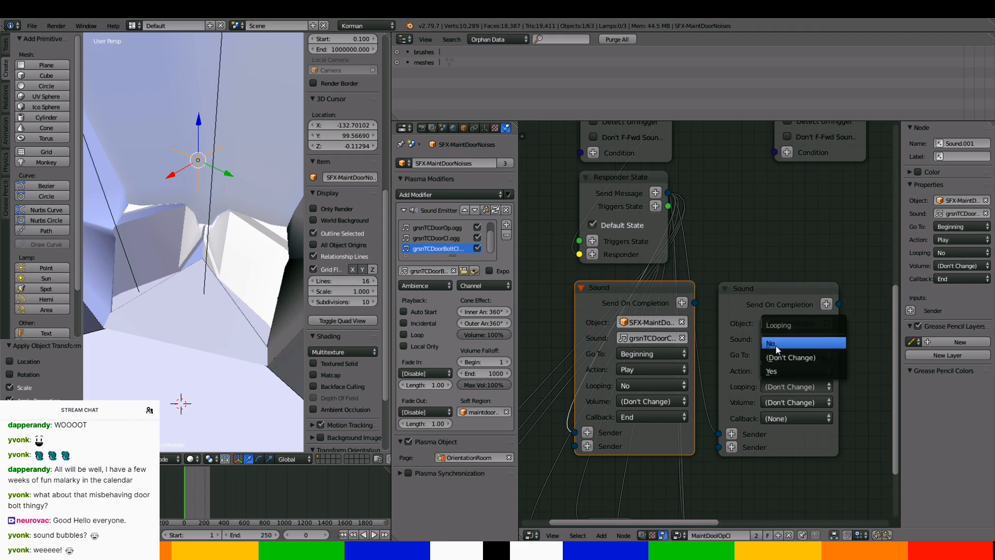
click(775, 345)
click(782, 401)
click(783, 373)
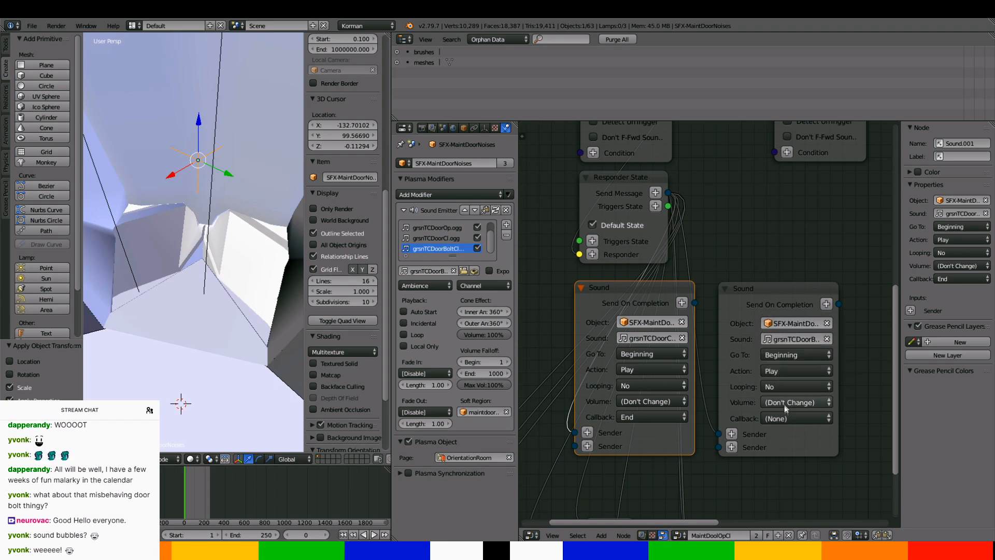
click(784, 420)
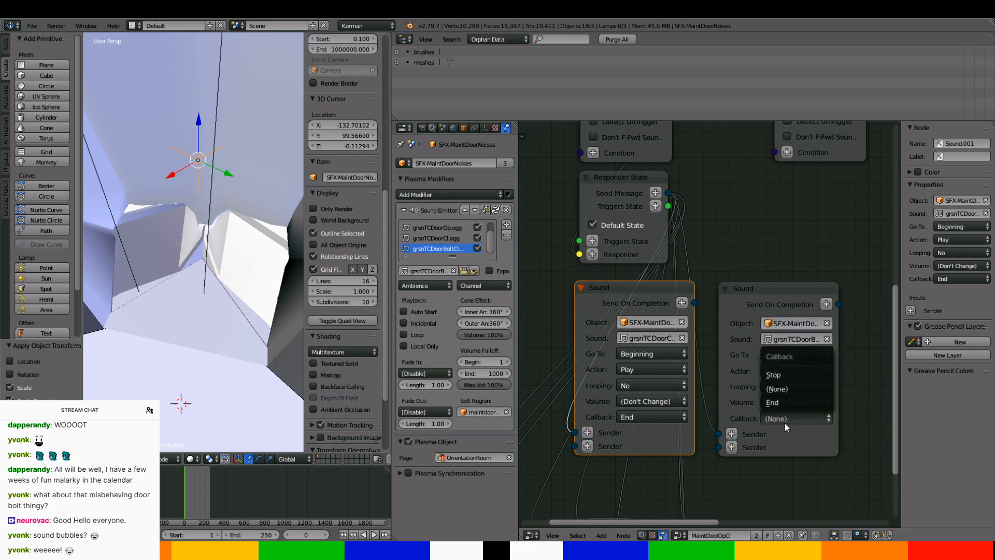
Set the grsnTCDoorCl.ogg Sound node's callback to (None)
click(640, 421)
click(633, 402)
click(639, 416)
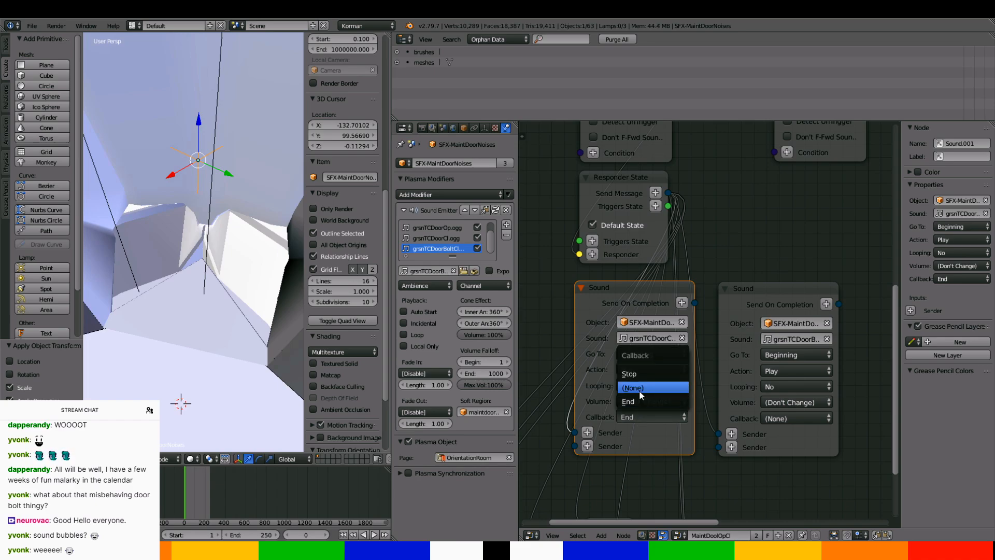
click(639, 389)
scroll(744, 358, down, 2)
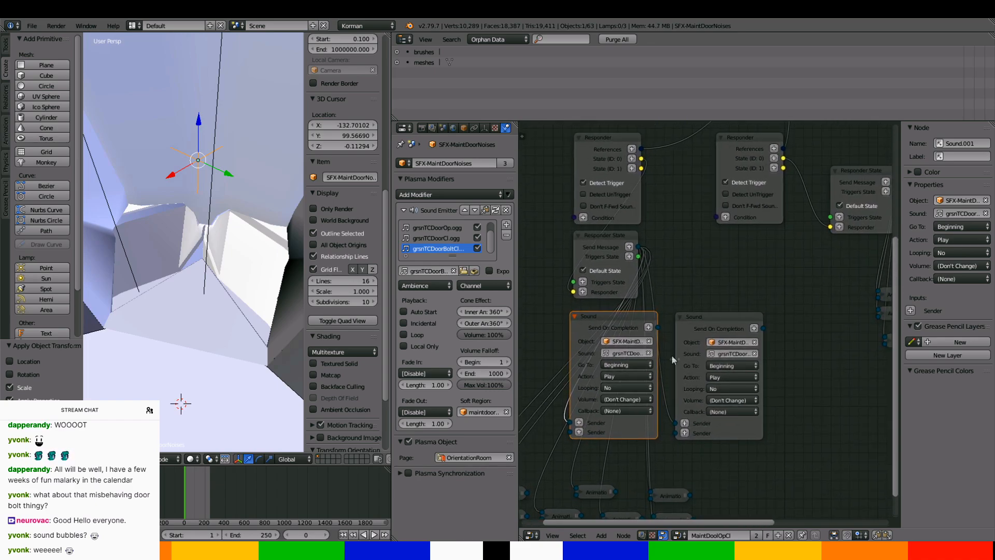
middle_drag(799, 328, 733, 367)
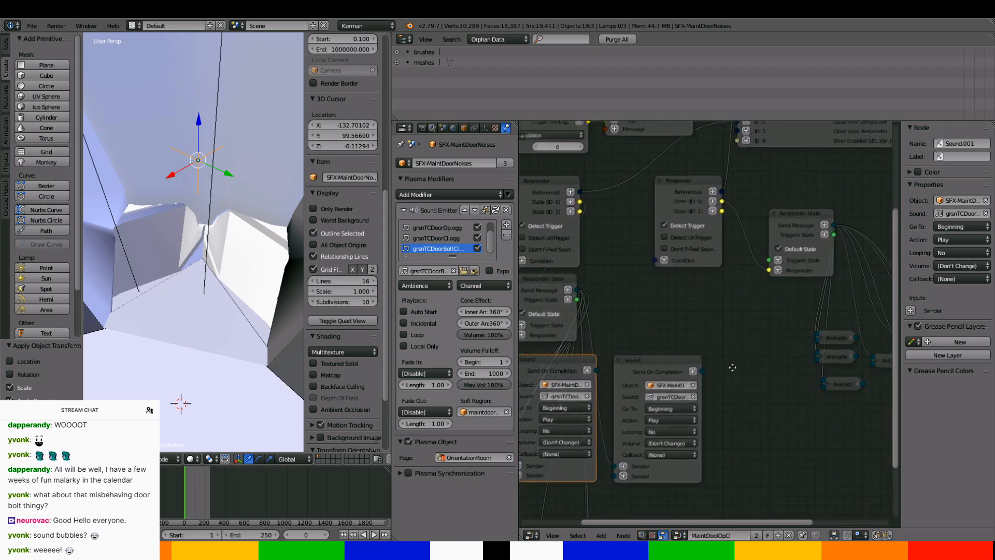
Widen the two closing Sound nodes so that their object and sound names are readable
scroll(731, 369, up, 3)
click(700, 411)
drag(699, 411, 739, 411)
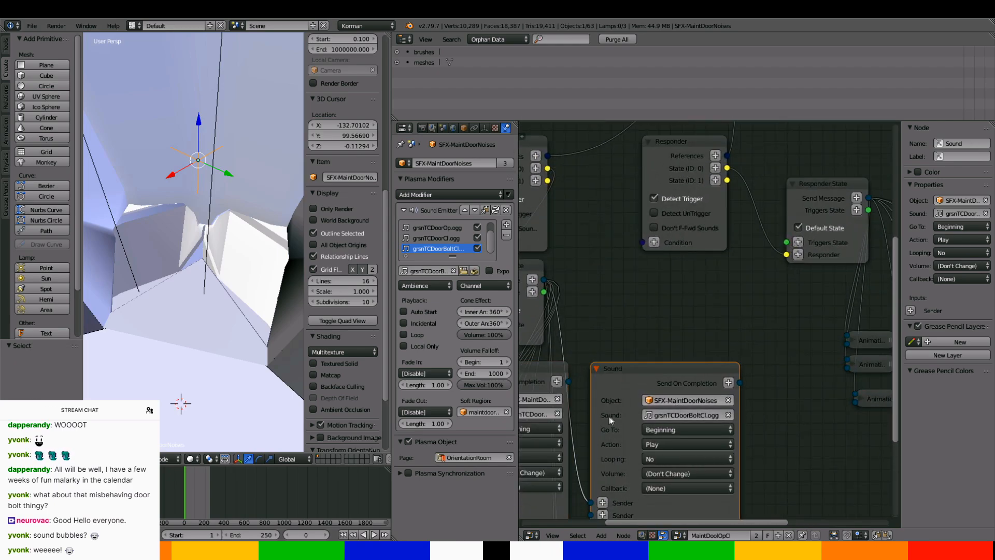
drag(570, 427, 589, 426)
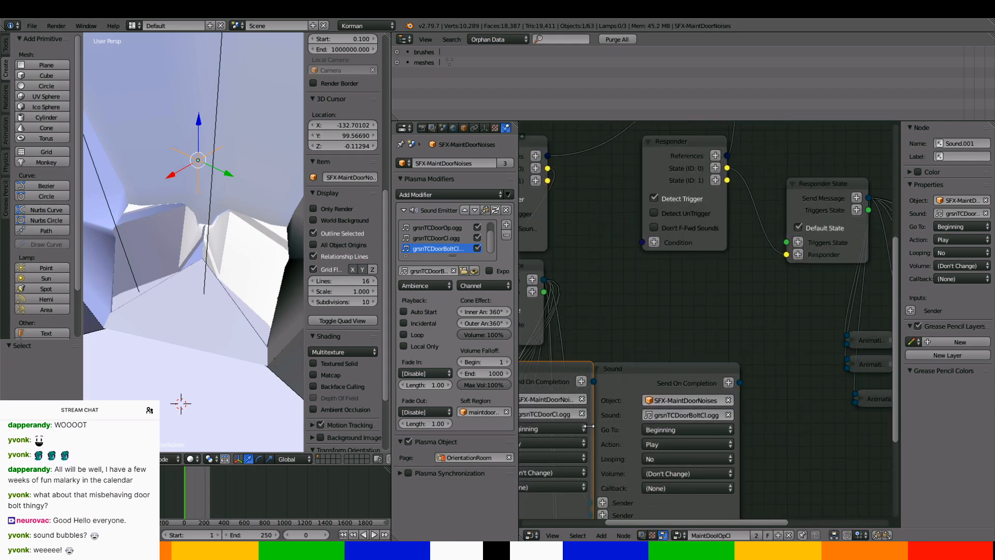
Add two linked Sound nodes to the Send Message output of the second responder's Responder State node
middle_drag(840, 279, 641, 322)
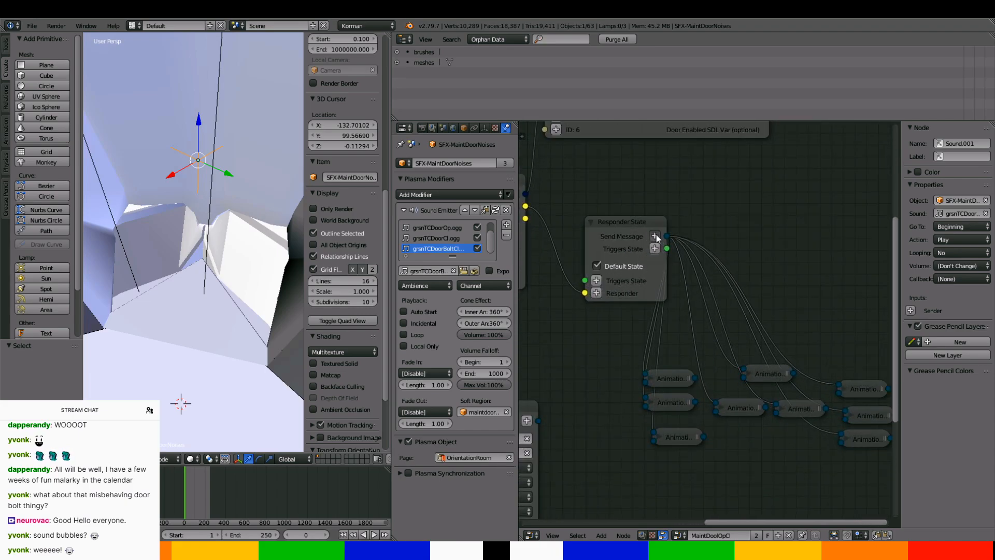
click(654, 236)
click(693, 313)
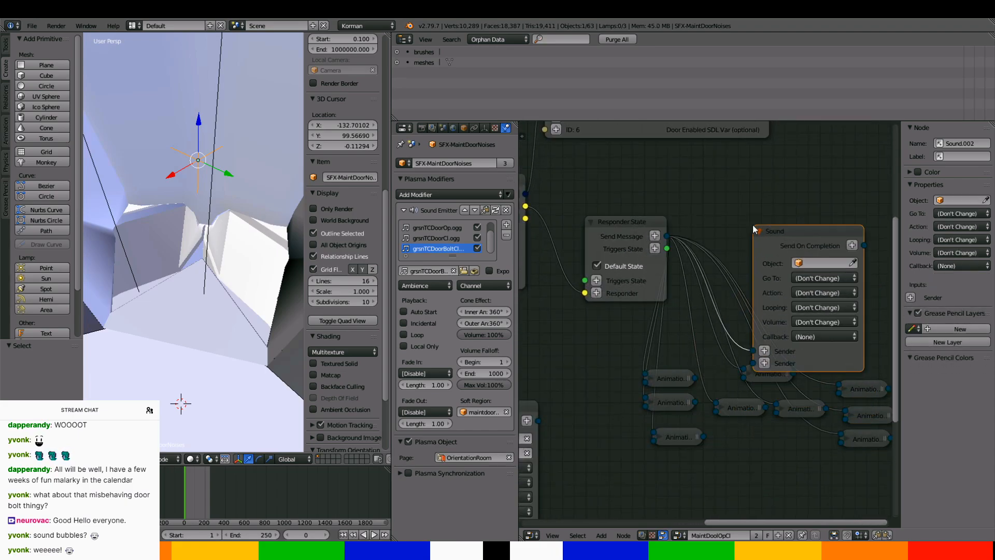
click(654, 236)
click(695, 310)
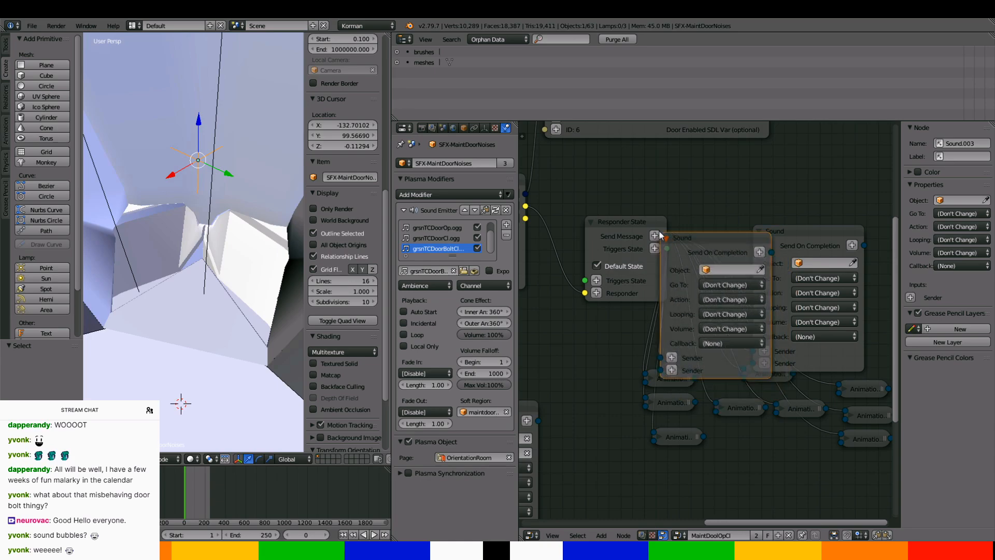
click(640, 228)
Assign SFX-MaintDoorNoises to both new Sound nodes, with grsnTCDoorBoltOp.ogg on the right one and grsnTCDoorOp.ogg on the left one
click(706, 262)
click(715, 277)
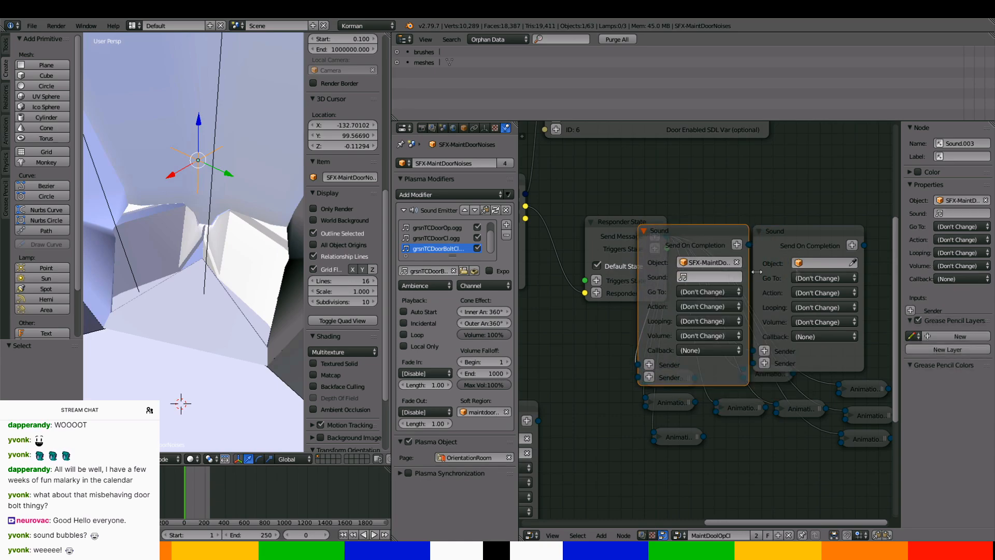
click(818, 263)
click(818, 280)
click(814, 278)
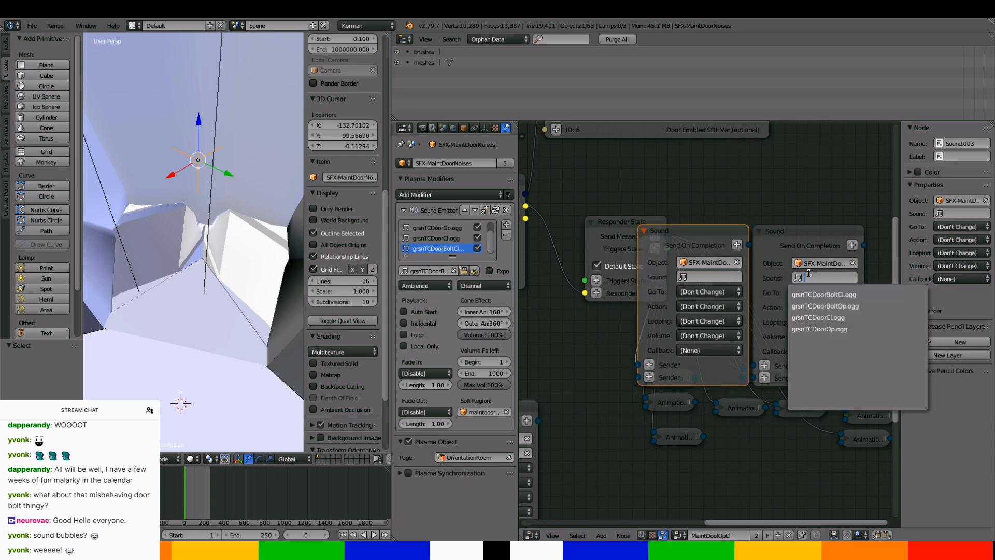
click(813, 306)
click(709, 276)
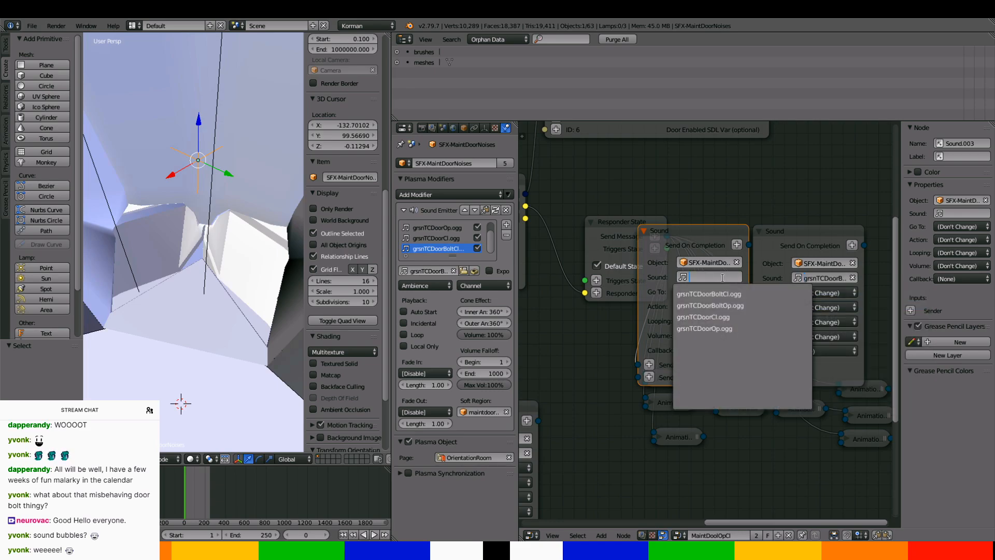
click(715, 325)
Set the grsnTCDoorOp.ogg Sound node to go to Beginning, action Play and looping No
click(716, 292)
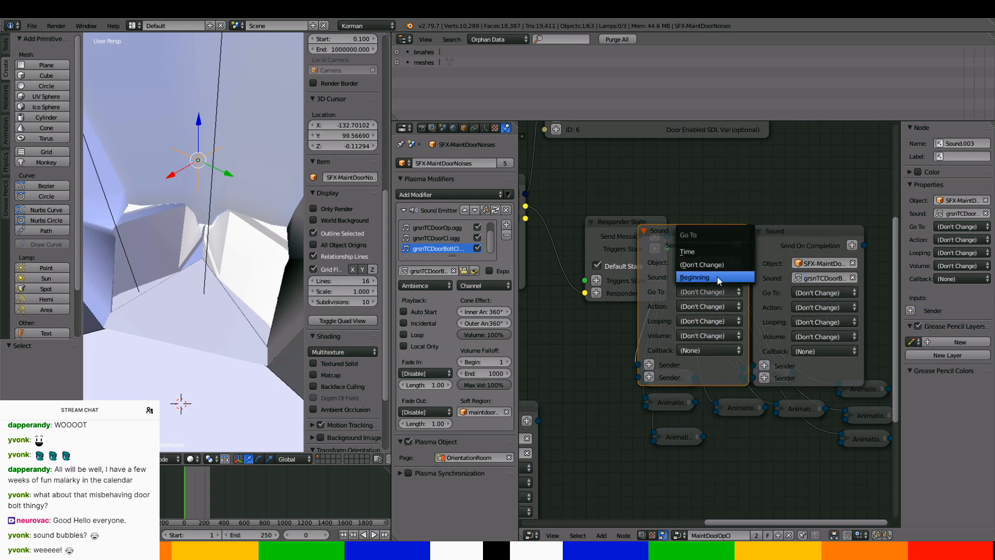
click(715, 276)
click(715, 306)
click(715, 292)
click(718, 321)
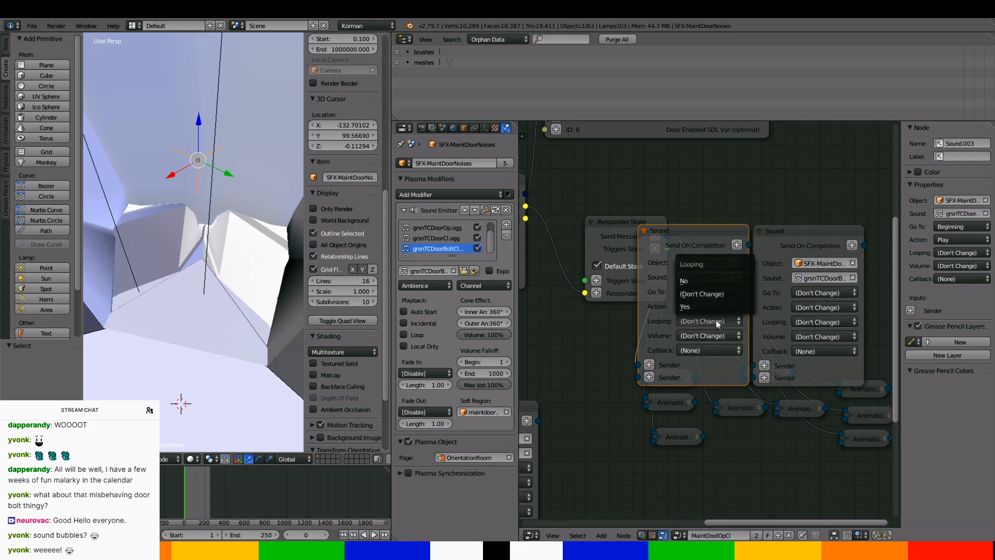
click(710, 282)
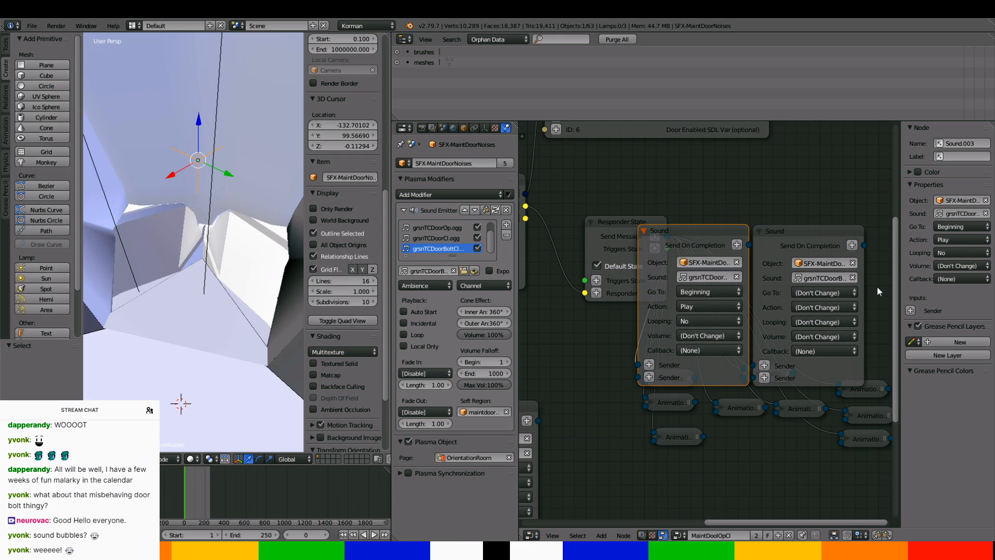
Set the grsnTCDoorBoltOp.ogg Sound node to go to Beginning, action Play and looping No
click(845, 293)
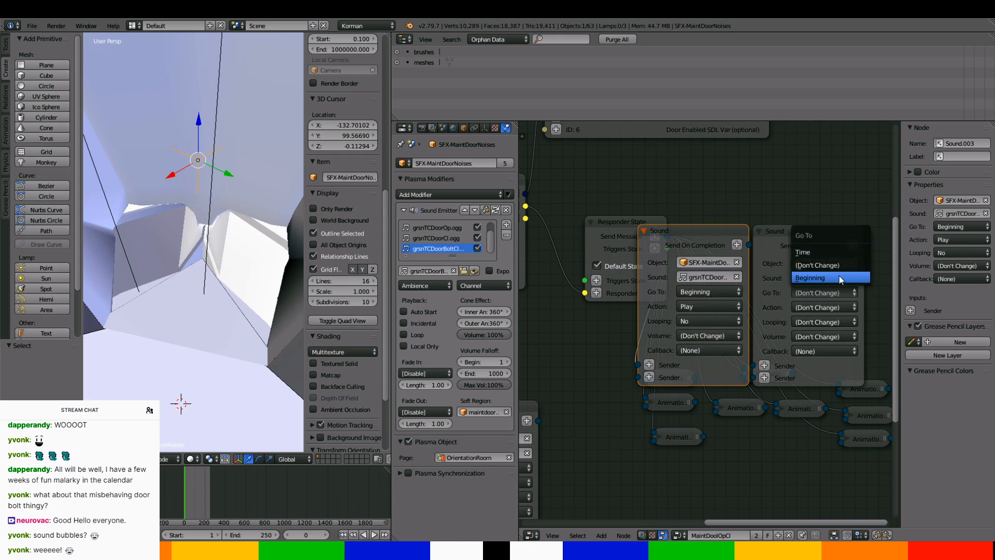
click(838, 277)
click(839, 307)
click(836, 300)
click(838, 321)
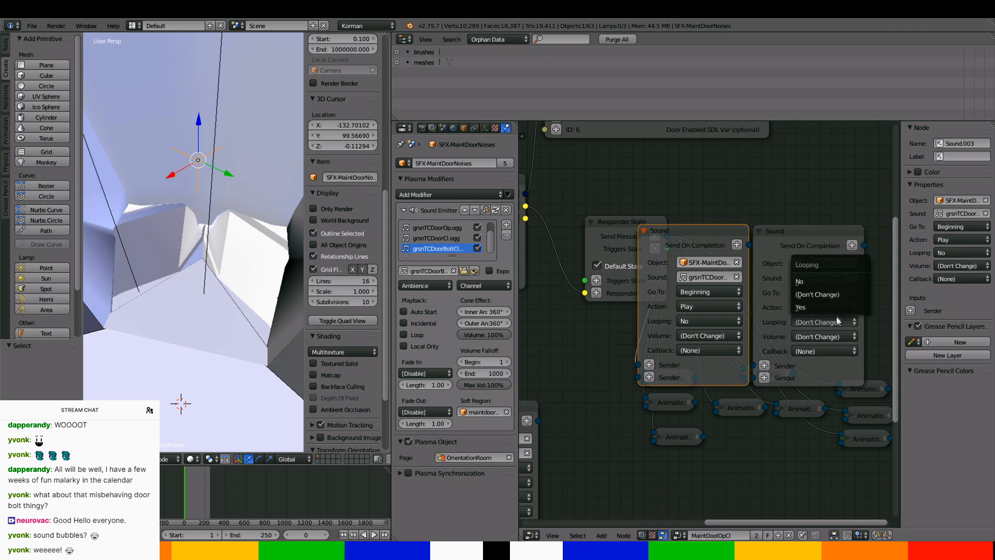
click(831, 278)
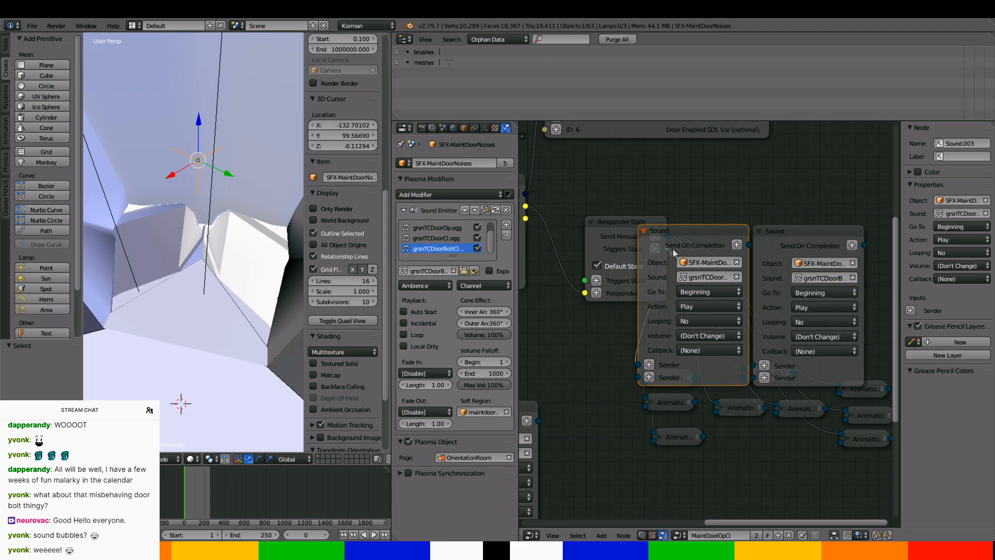
Save the blend file and launch a test of the age in Uru from the world's Plasma settings
scroll(658, 309, down, 5)
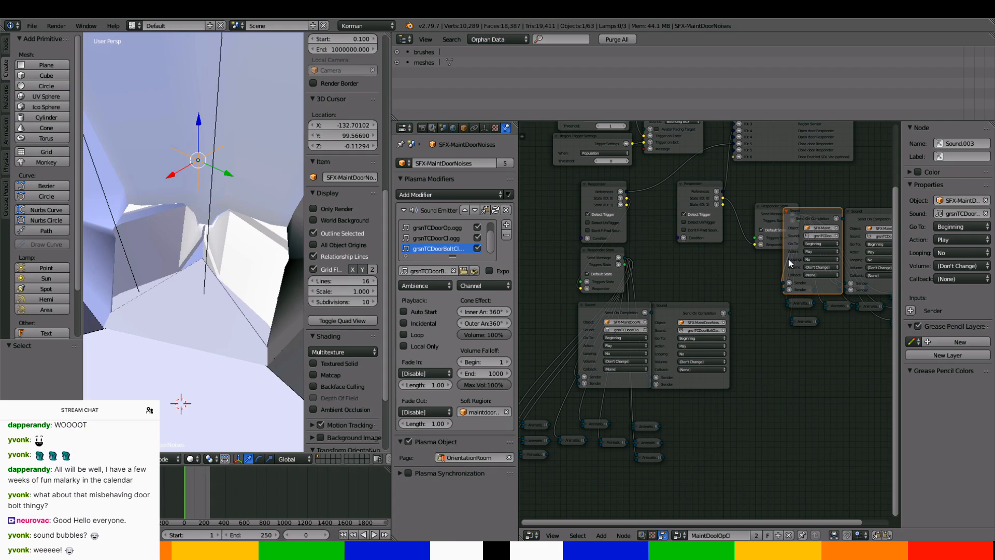
key(ctrl+s)
drag(521, 179, 589, 179)
click(453, 128)
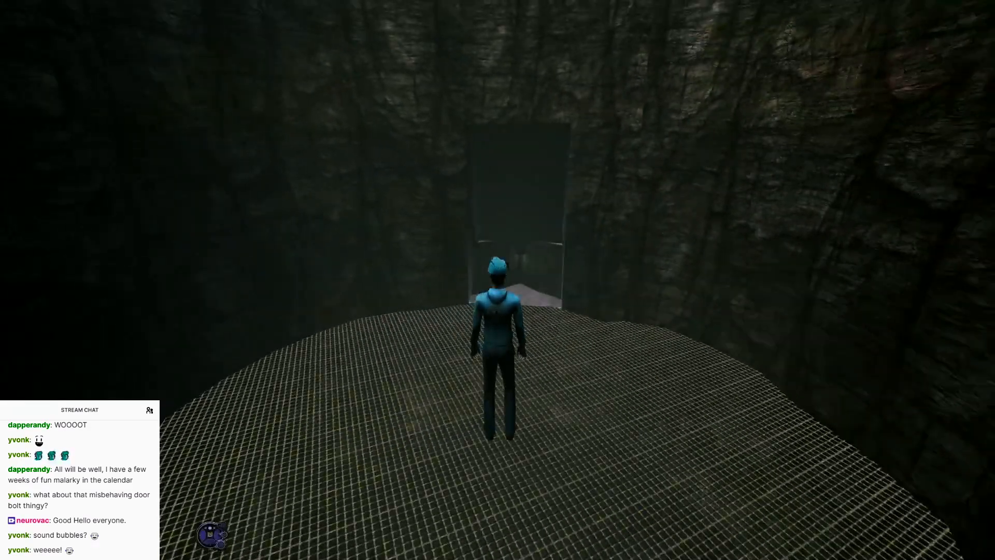
Walk the avatar through the door and around the stone pedestal to check the door sounds from both sides
key(d)
key(w)
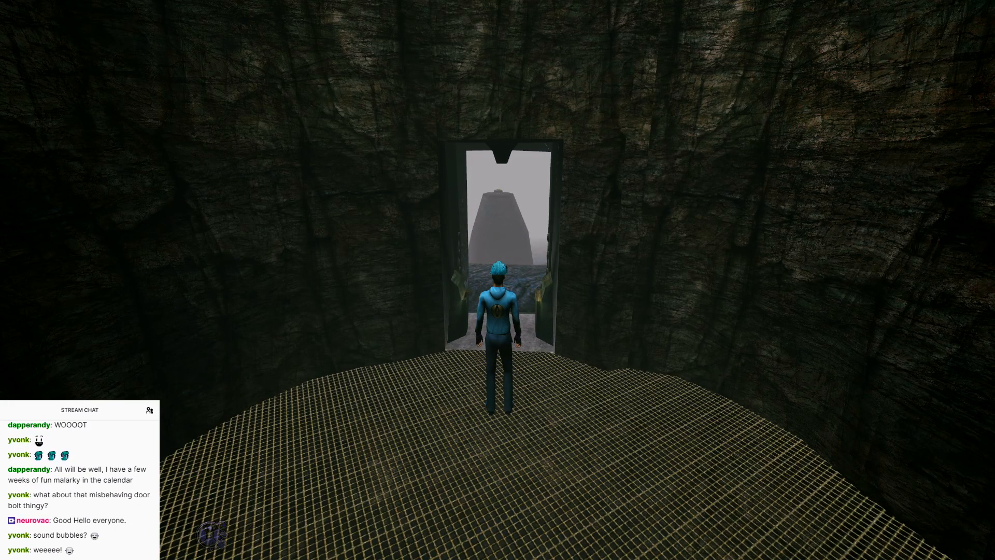
key(w)
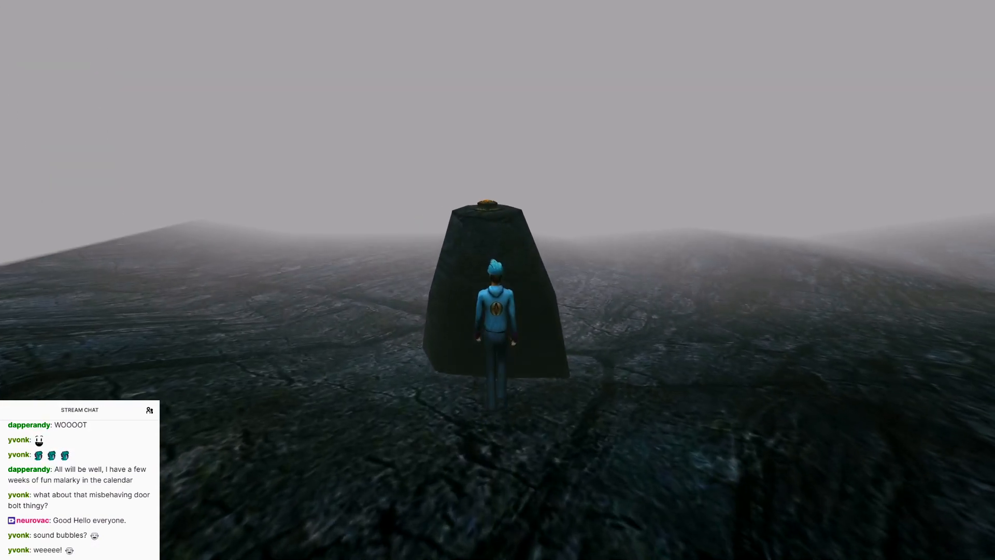
key(d)
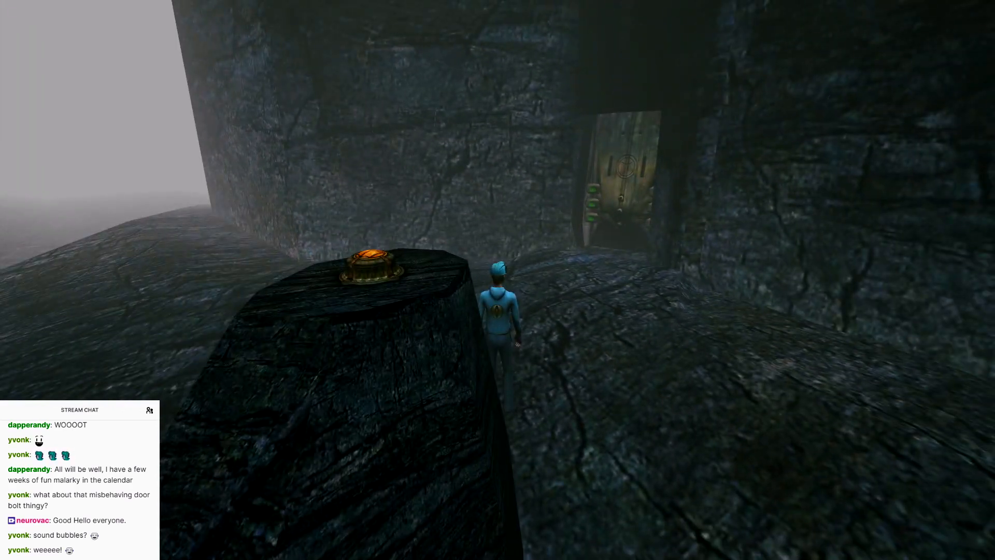
key(w)
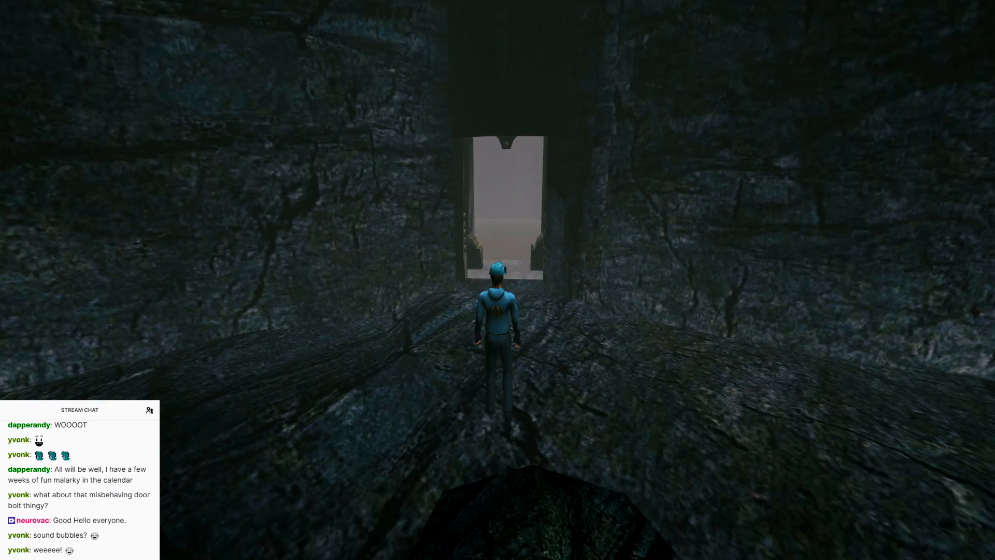
key(s)
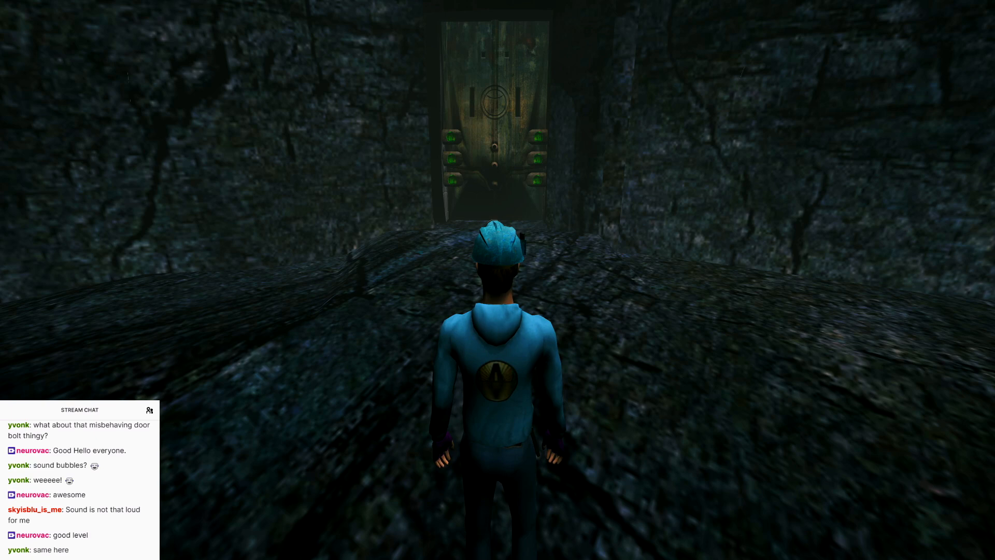
Quit the Uru test session and return to Blender
key(Escape)
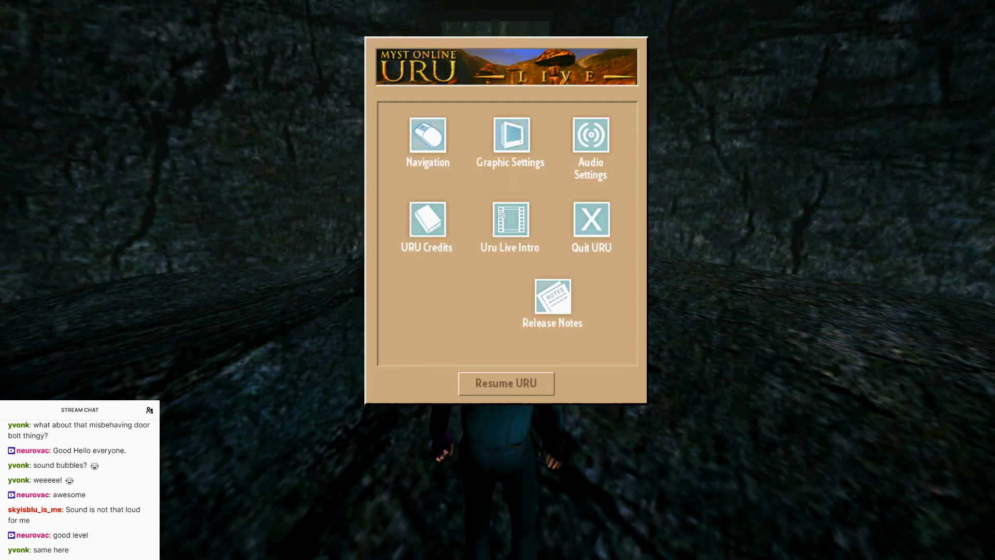
click(592, 219)
click(538, 351)
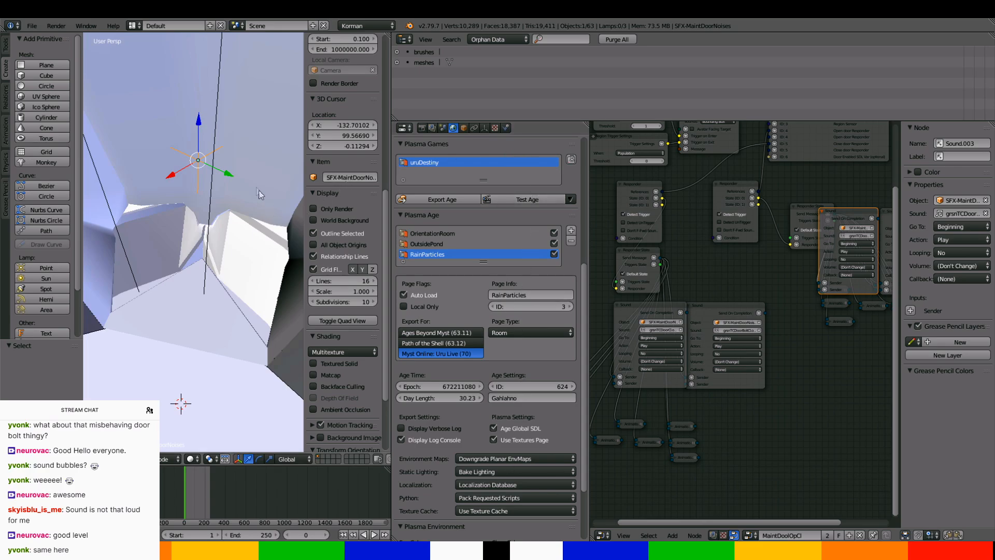
Set the volume and max volume of grsnTCDoorBoltOp.ogg in the Sound Emitter to 50%
click(507, 127)
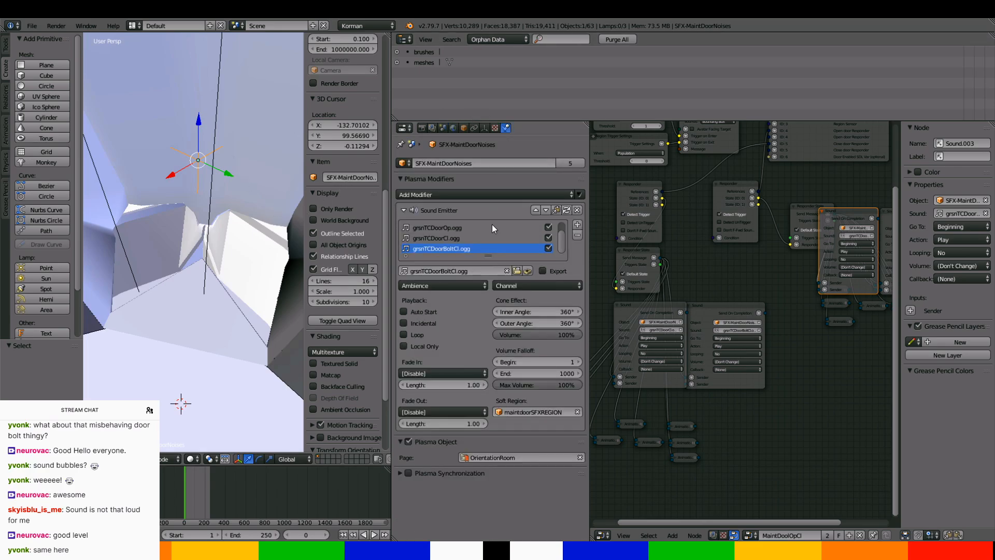
click(491, 227)
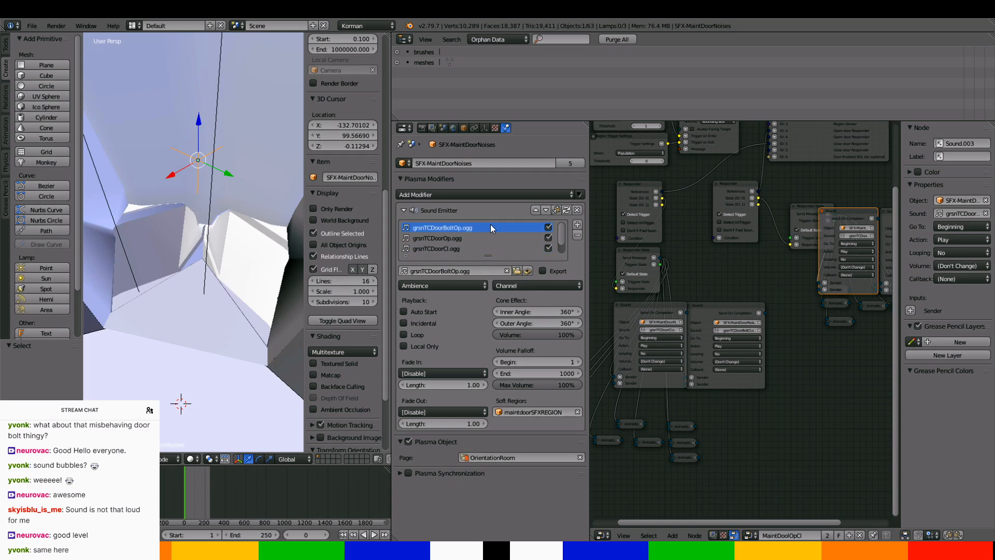
click(552, 335)
text(50)
key(Return)
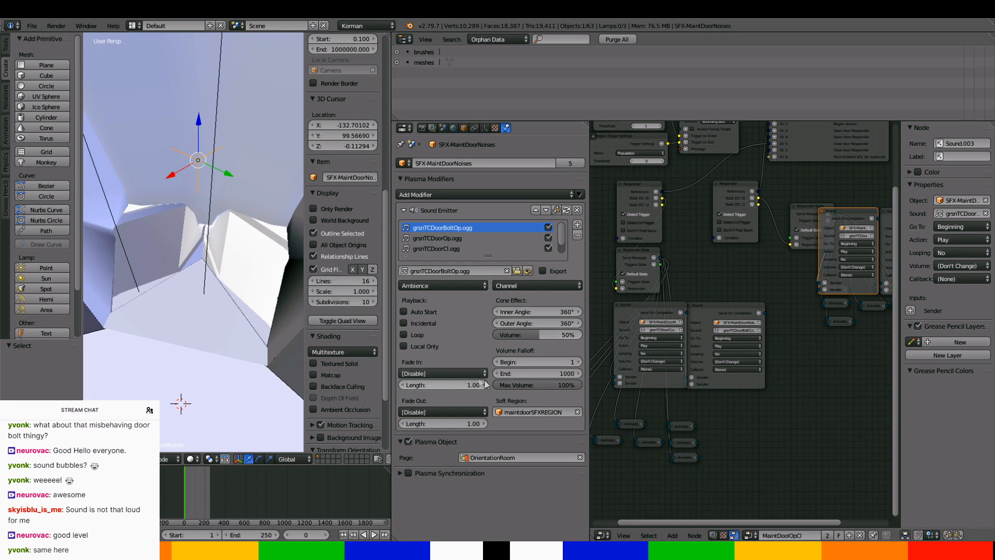
text(50)
key(Return)
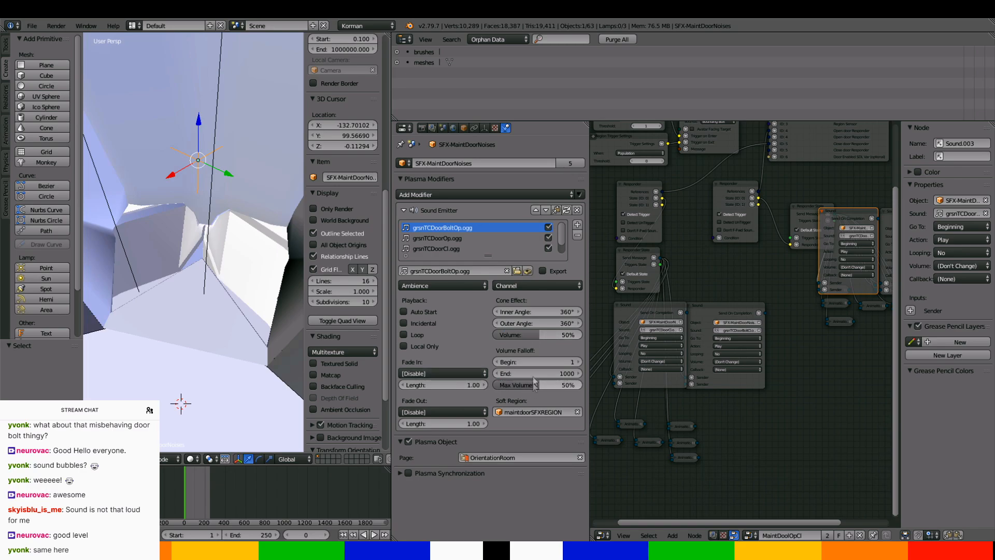
Set the volume and max volume of grsnTCDoorOp.ogg in the Sound Emitter to 50%
click(511, 236)
click(541, 334)
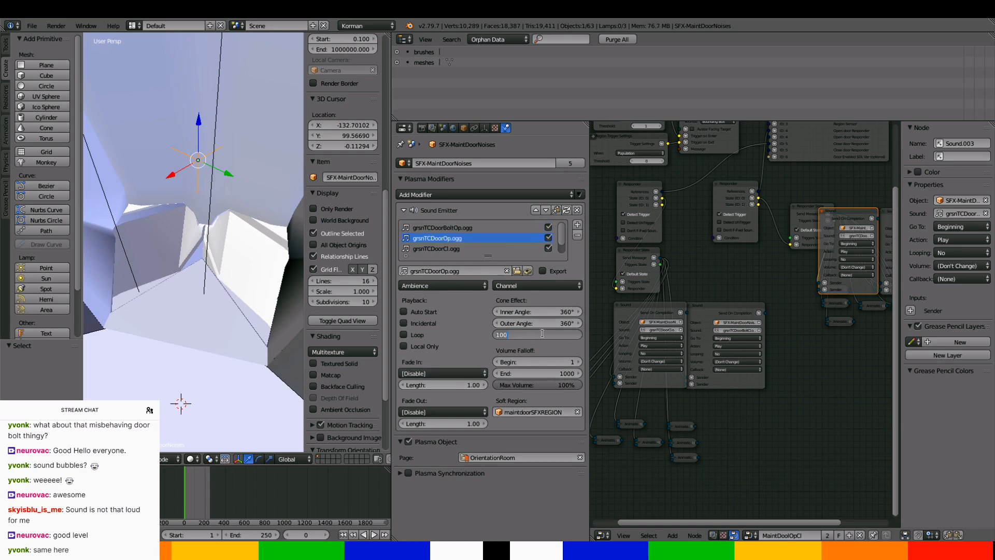
text(50)
key(Return)
click(542, 384)
text(50)
key(Return)
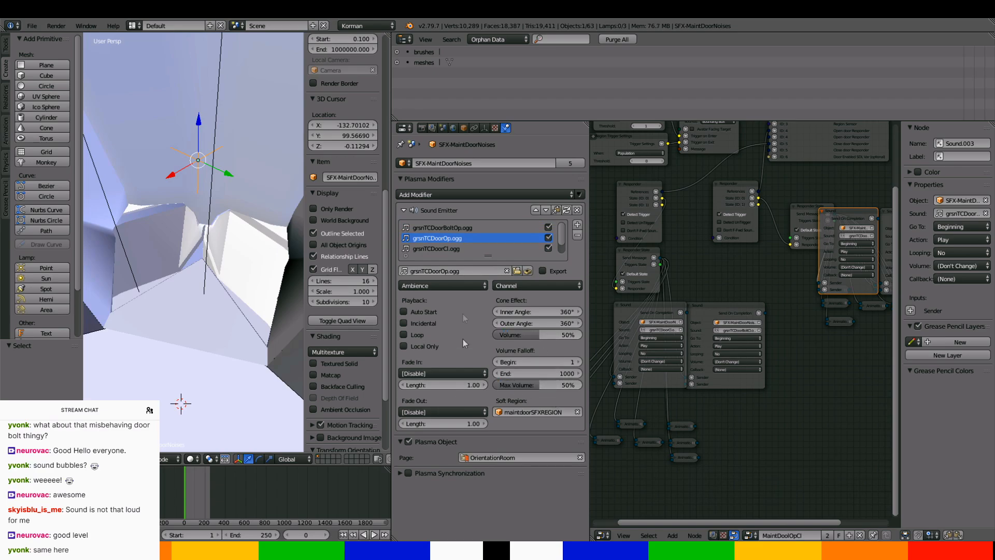
Set the volume and max volume of grsnTCDoorCl.ogg in the Sound Emitter to 50%
click(453, 248)
click(531, 335)
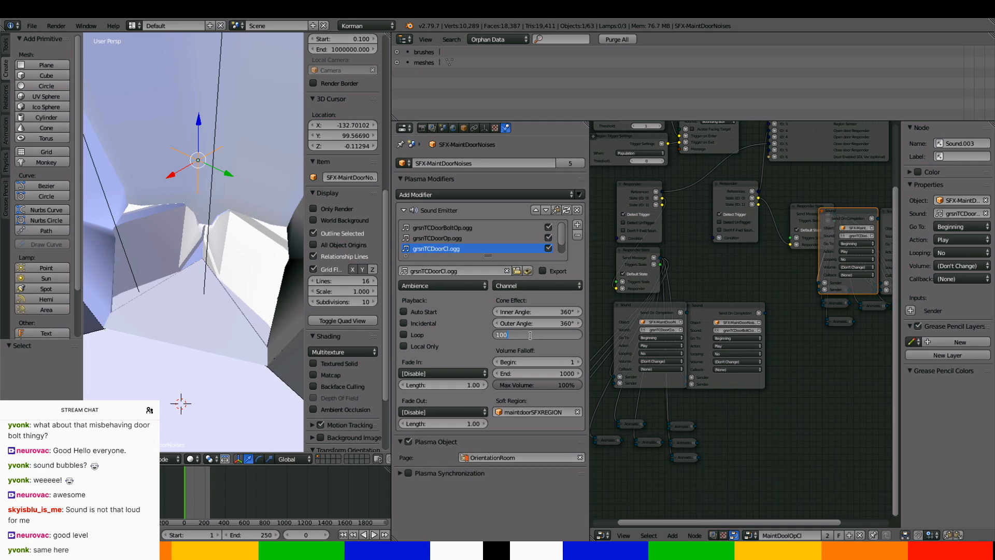
text(50)
key(Return)
click(539, 384)
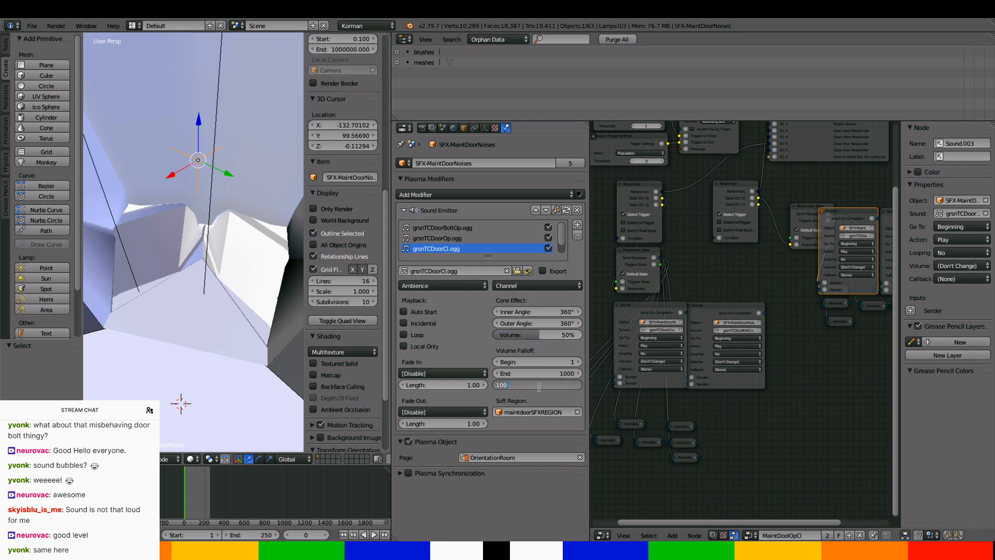
text(50)
key(Return)
Set the volume and max volume of grsnTCDoorBoltCl.ogg in the Sound Emitter to 50%
scroll(515, 244, down, 1)
click(513, 247)
click(542, 335)
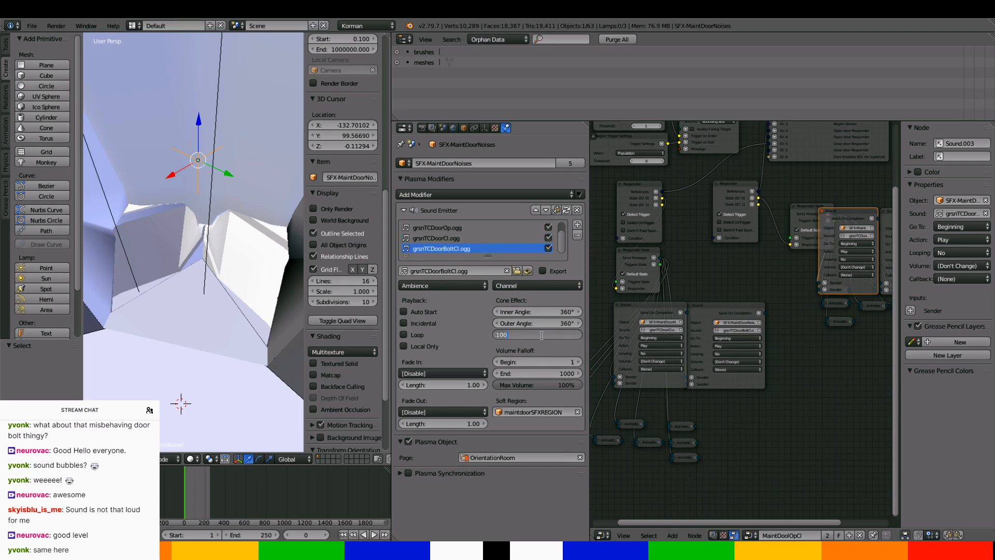
text(50)
key(Return)
click(526, 386)
text(50)
key(Return)
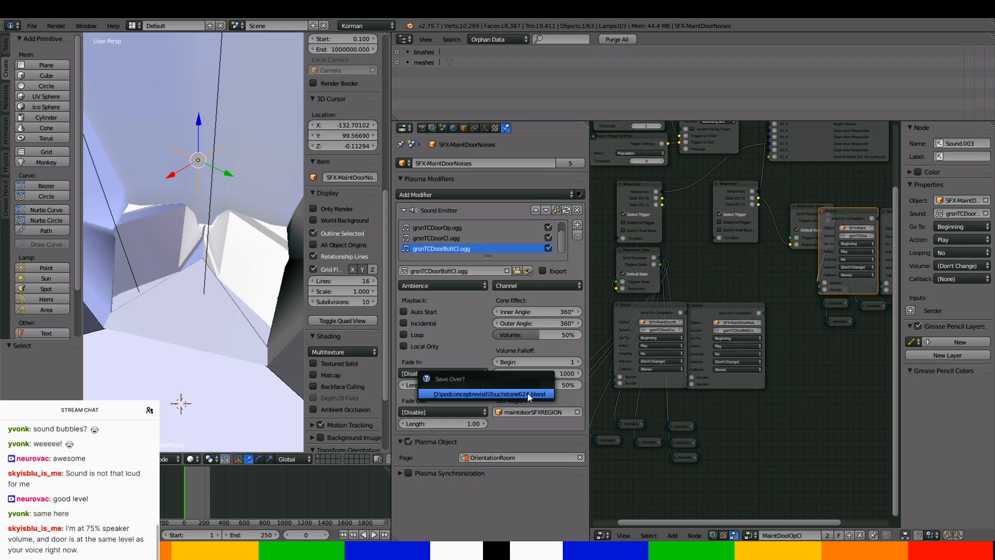
Save over the existing blend file and test the age in Uru with the reduced door volumes
click(453, 128)
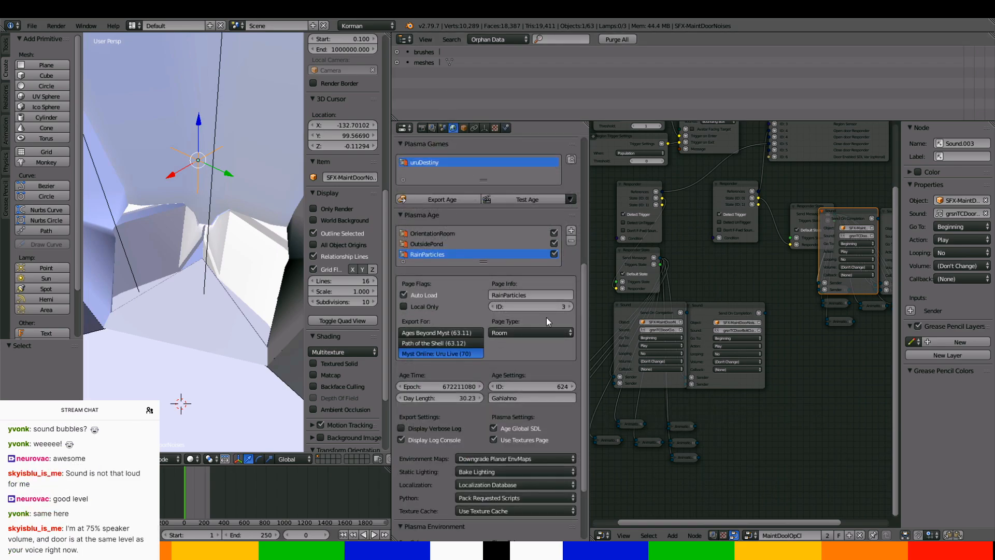
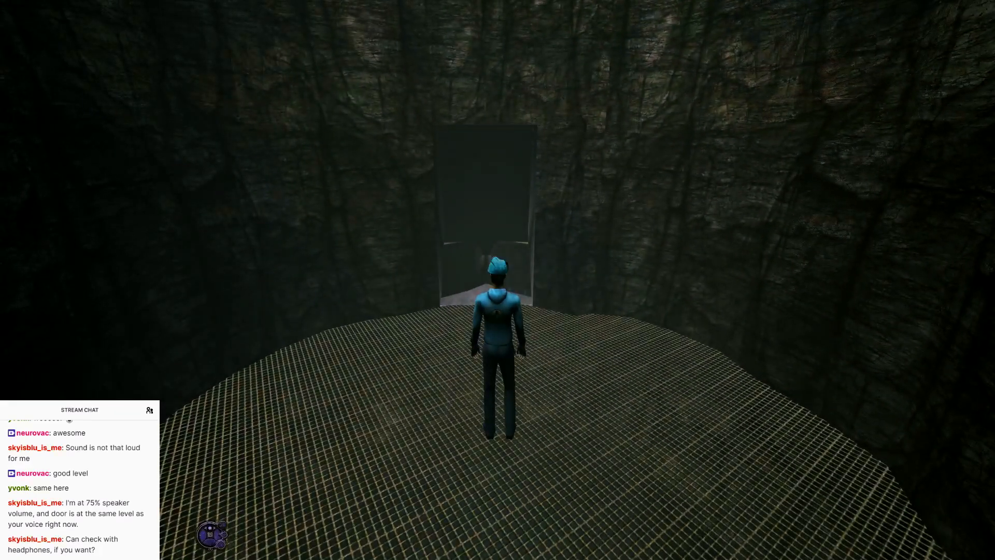
Walk the avatar out through the control room door and turn back to it, listening to its opening and closing sounds
key(w)
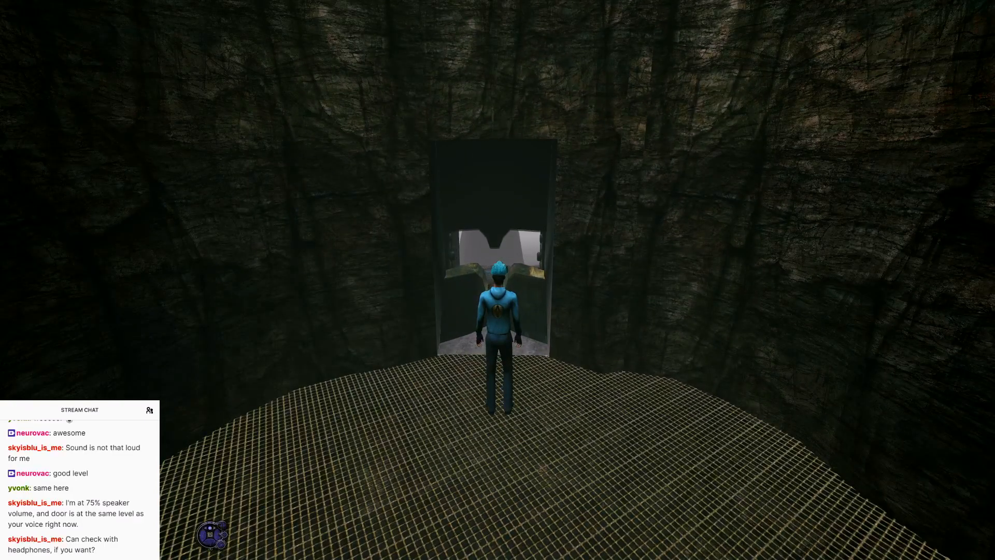
key(w)
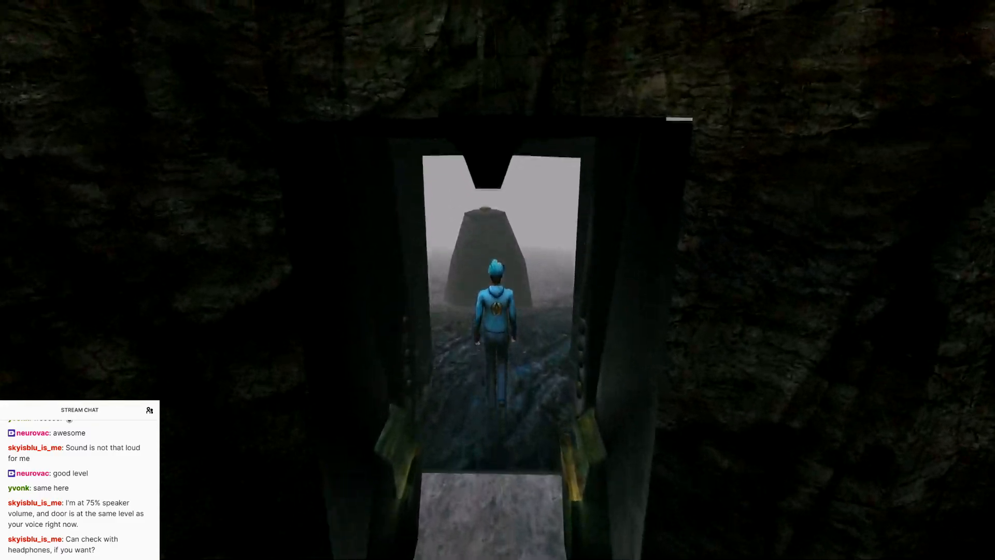
key(d)
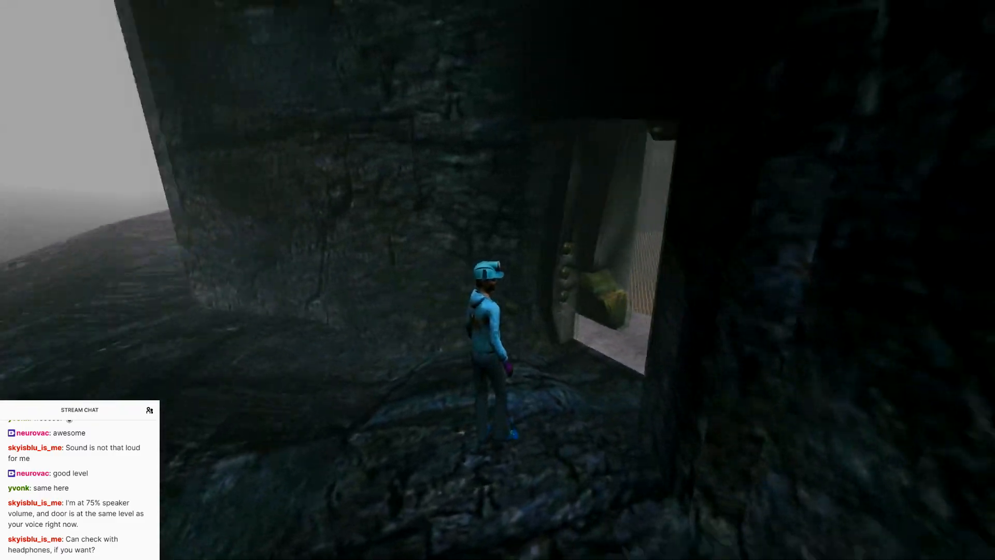
key(s)
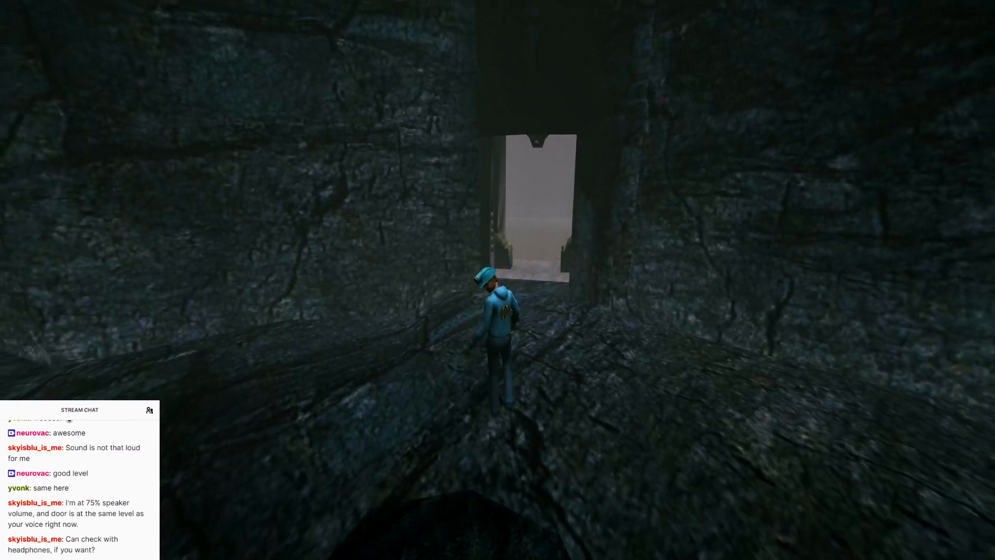
key(w)
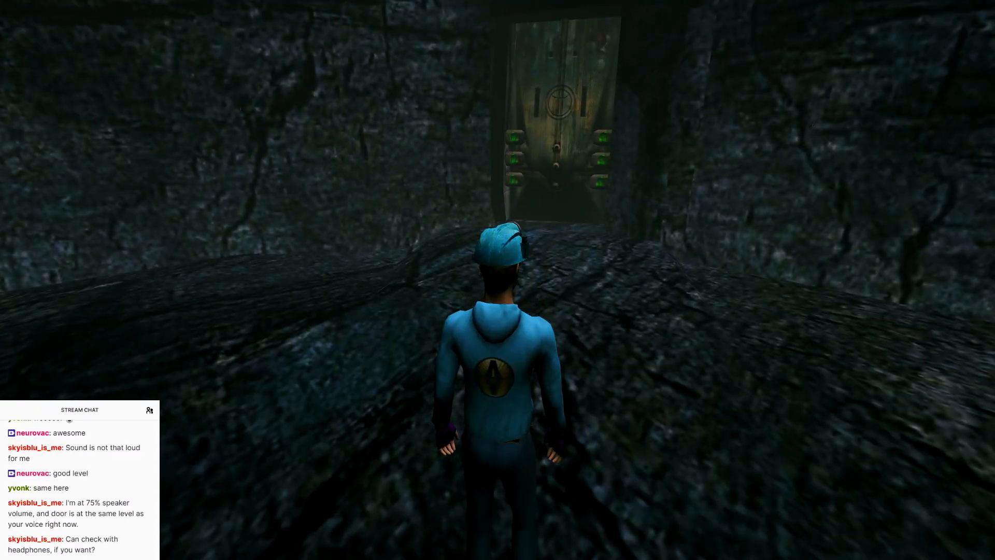
Re-enter the room through the door from the pillar side and leave again to compare the door sounds inside and outside
key(Right)
key(Up)
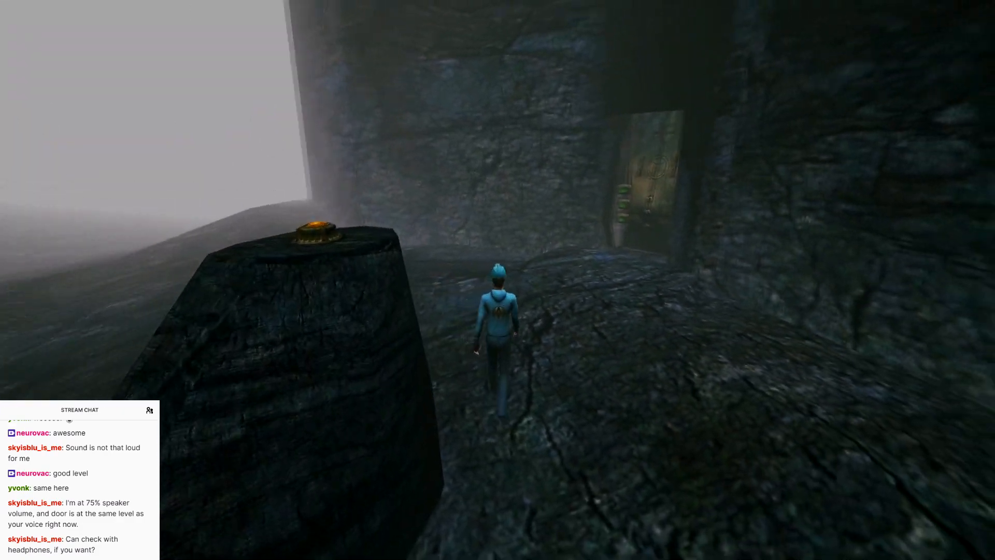
key(Up)
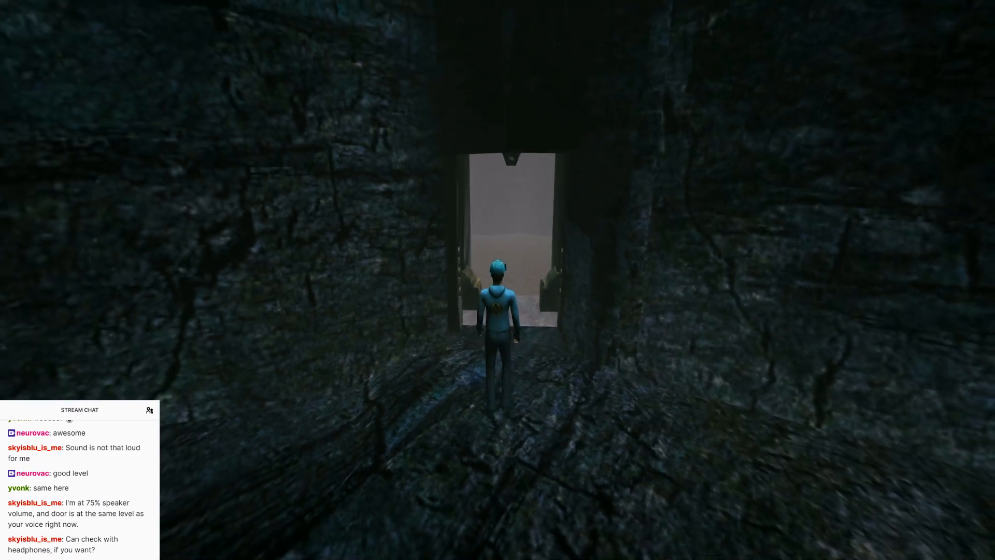
key(Up)
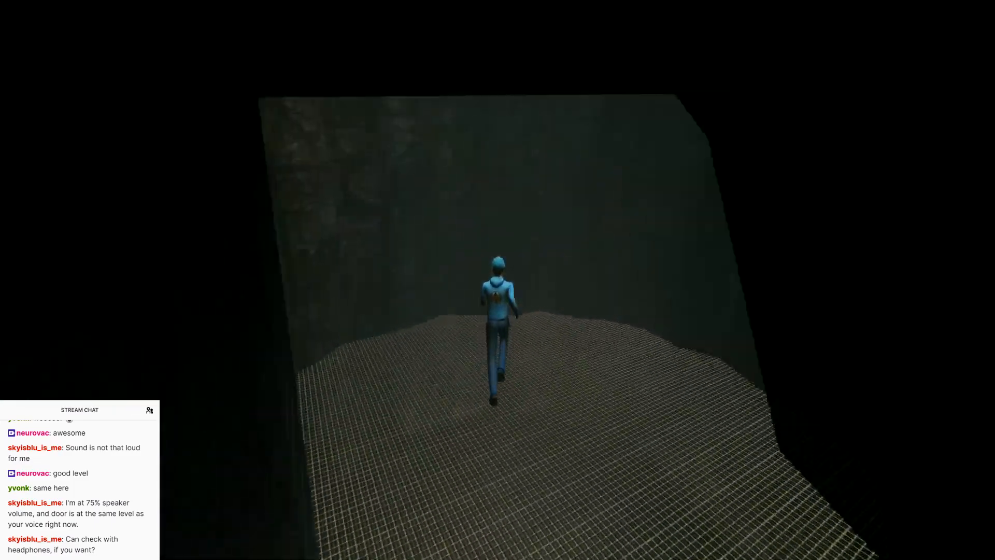
key(Left)
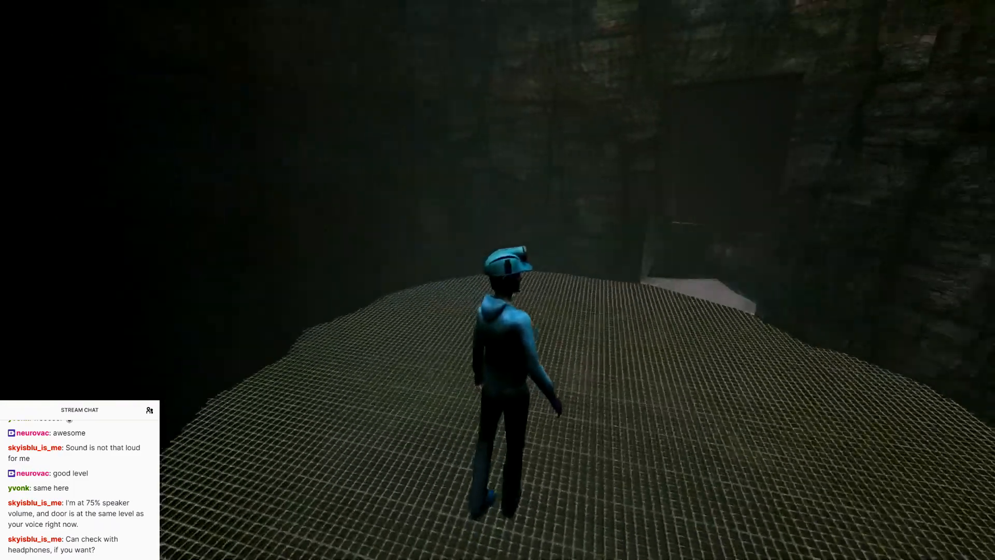
key(Up)
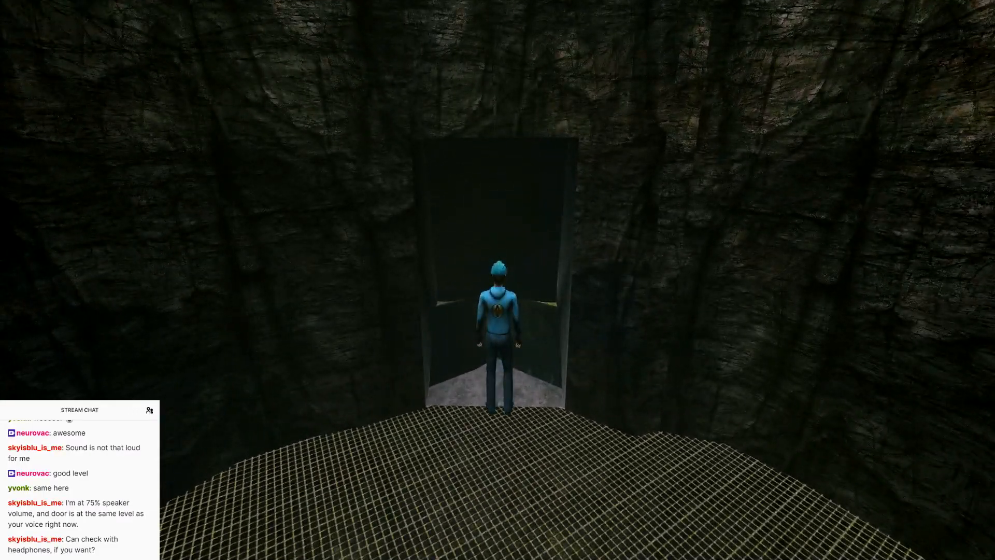
key(Up)
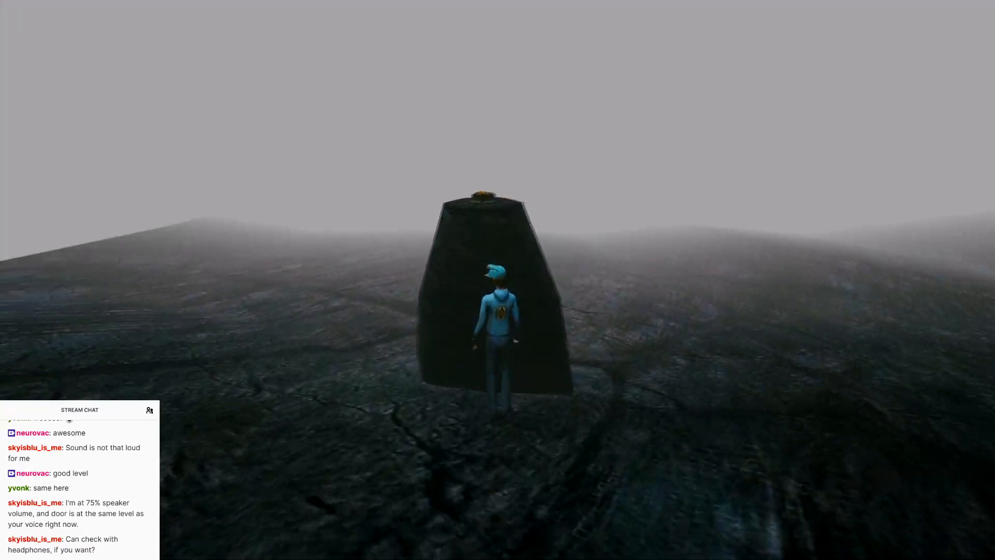
key(Left)
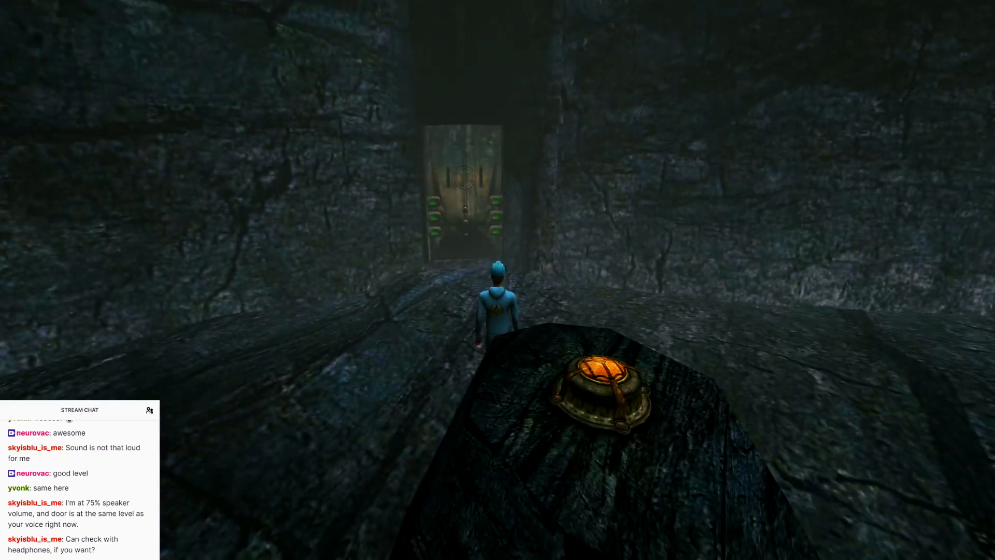
Pass through the door in both directions once more and back away outside to check the sound volume at a distance
key(Right)
key(Left)
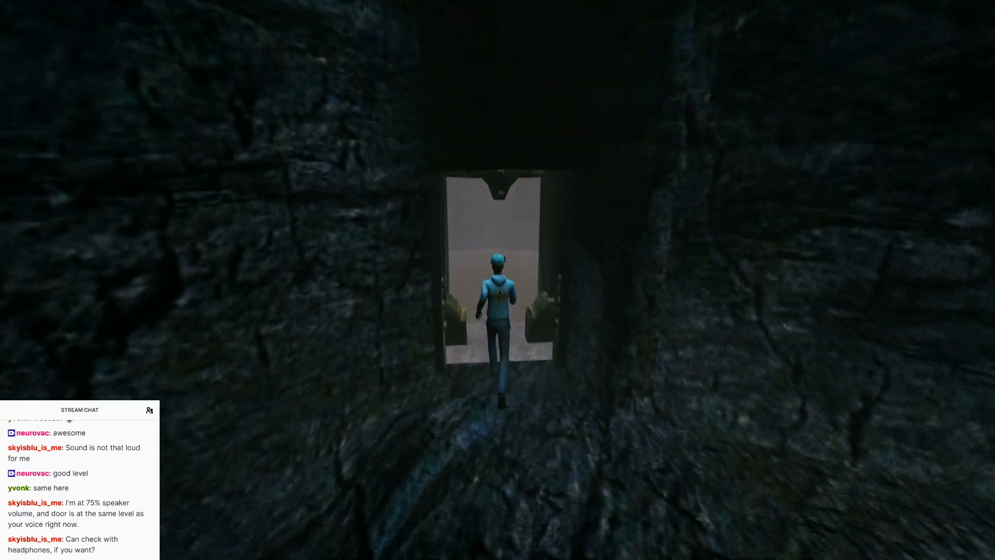
key(Up)
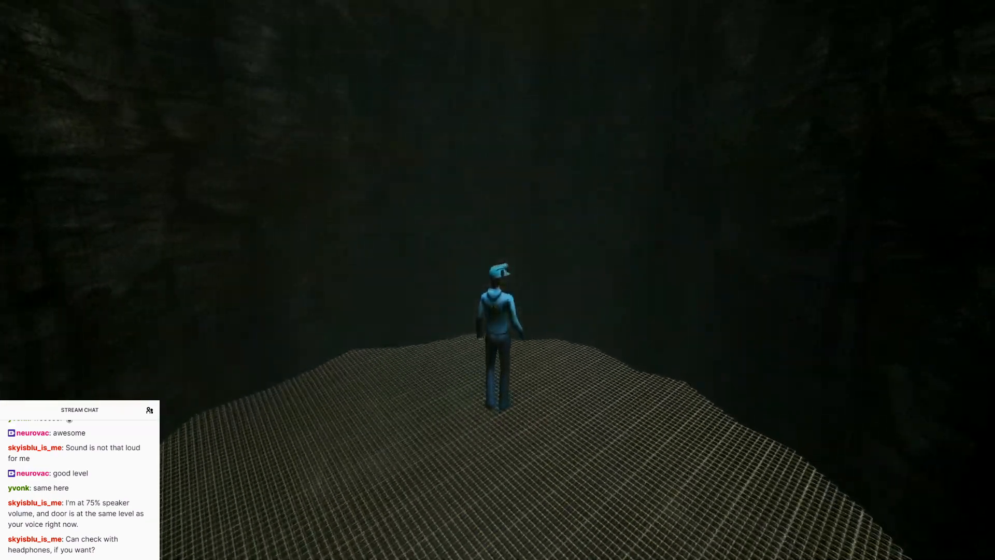
key(Right)
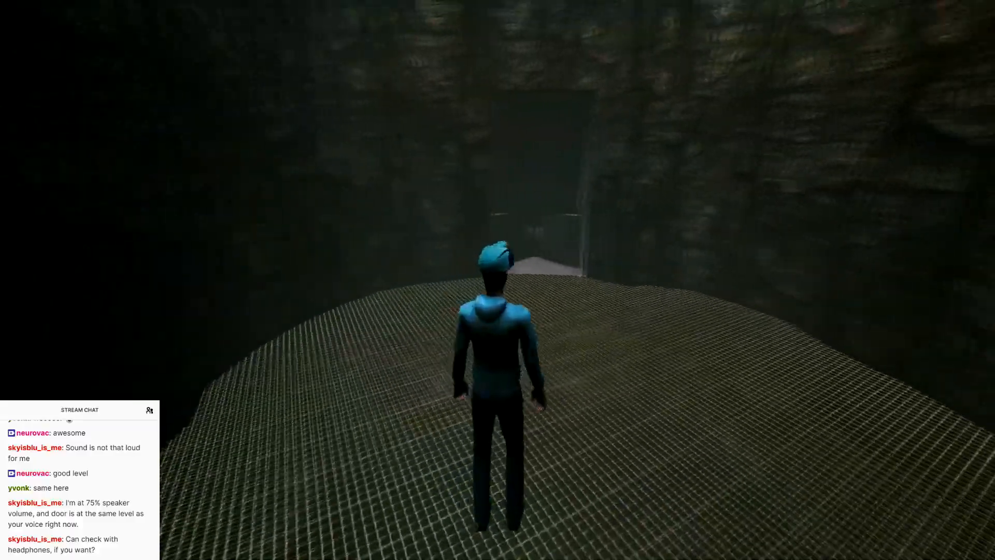
key(Up)
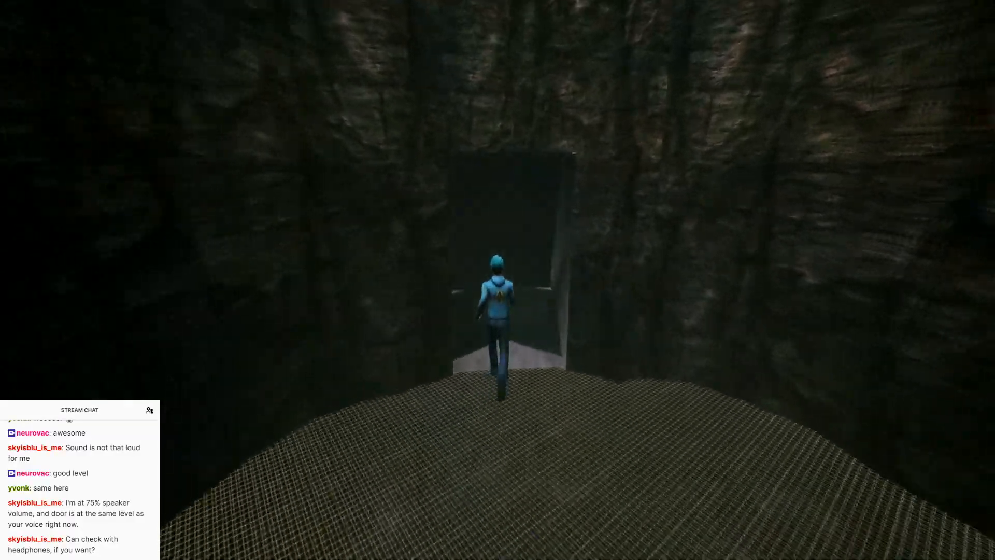
key(Up)
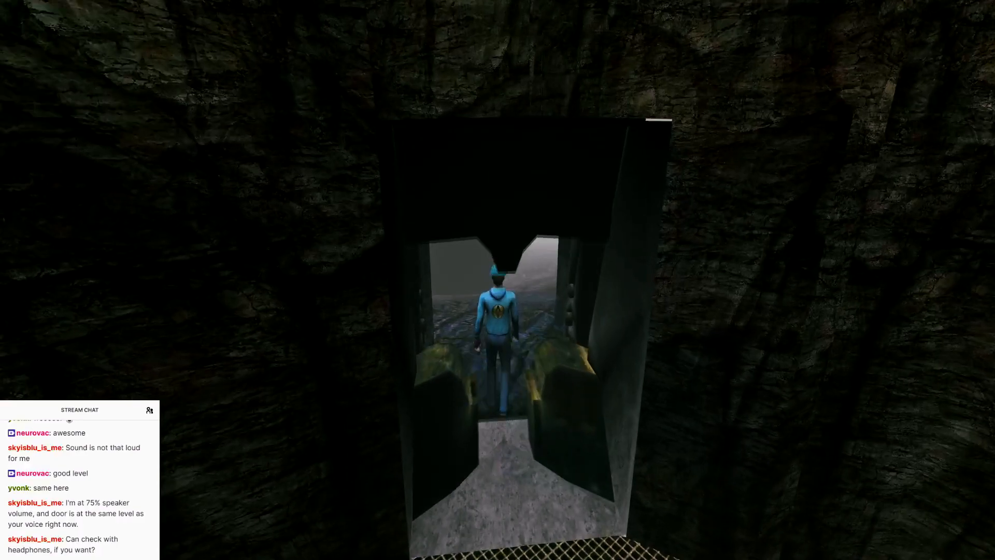
key(Up)
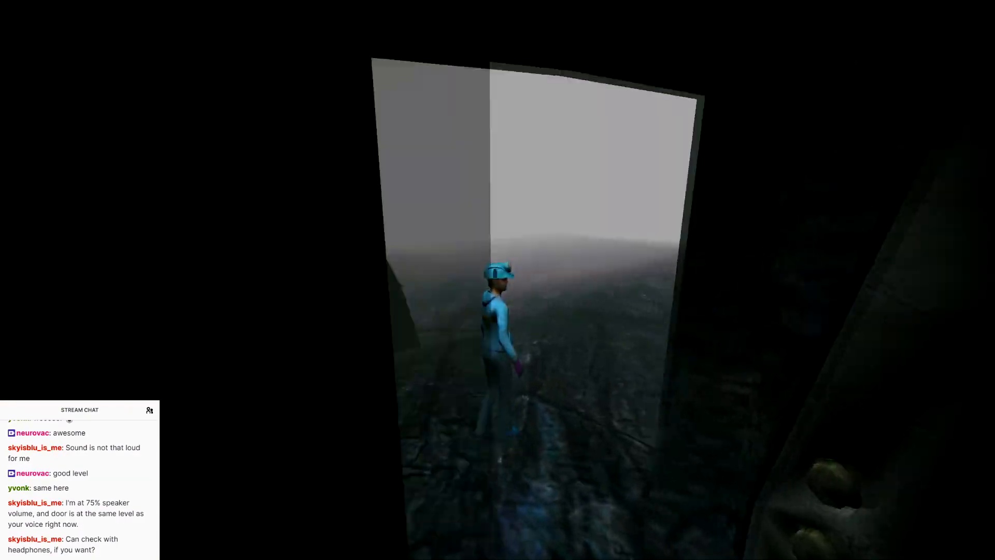
key(Right)
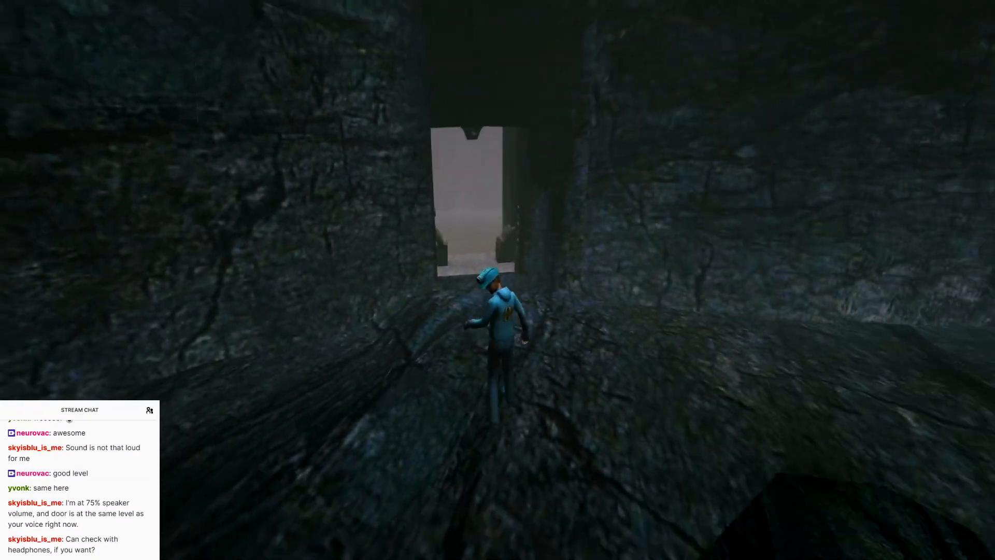
key(Down)
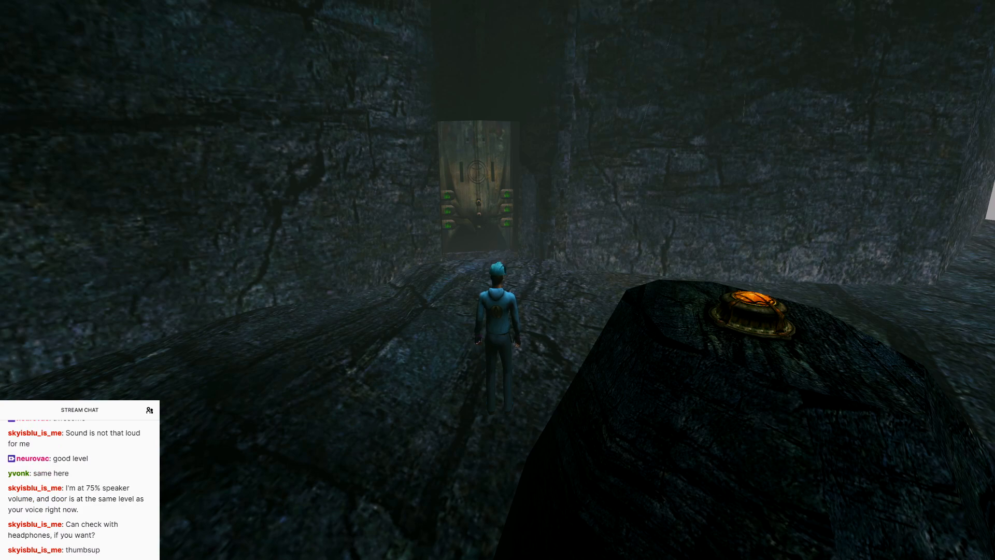
Switch to first-person view and examine the opening and closing door up close from outside
key(w)
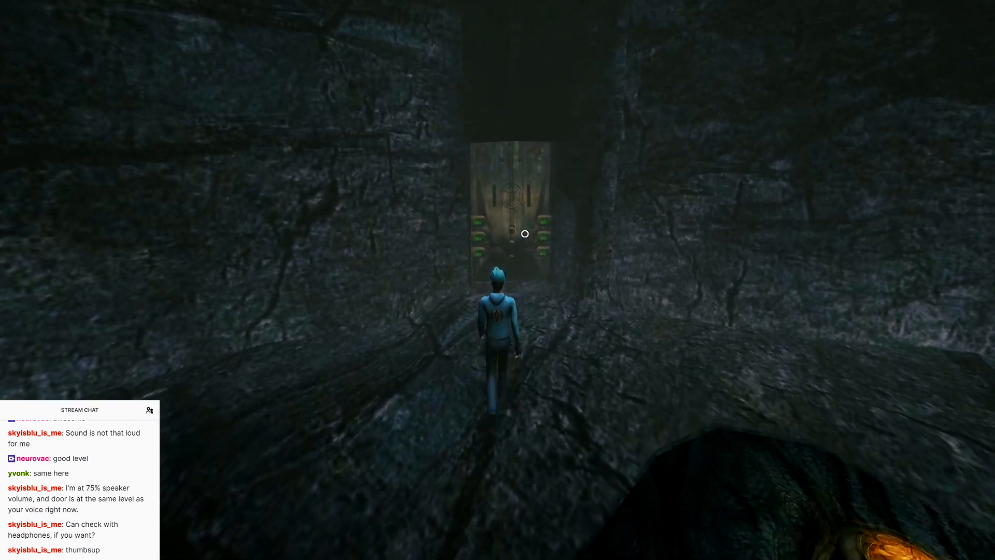
key(F1)
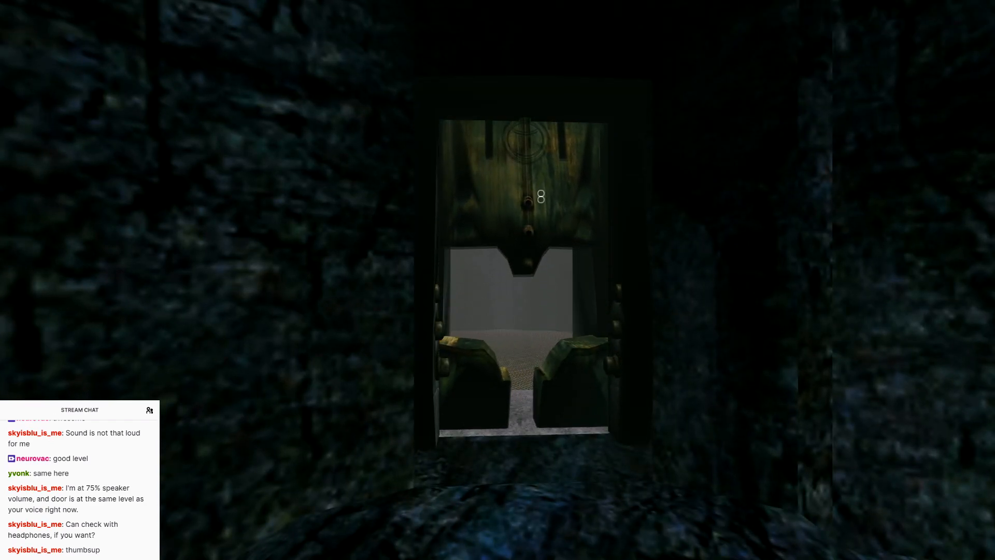
key(s)
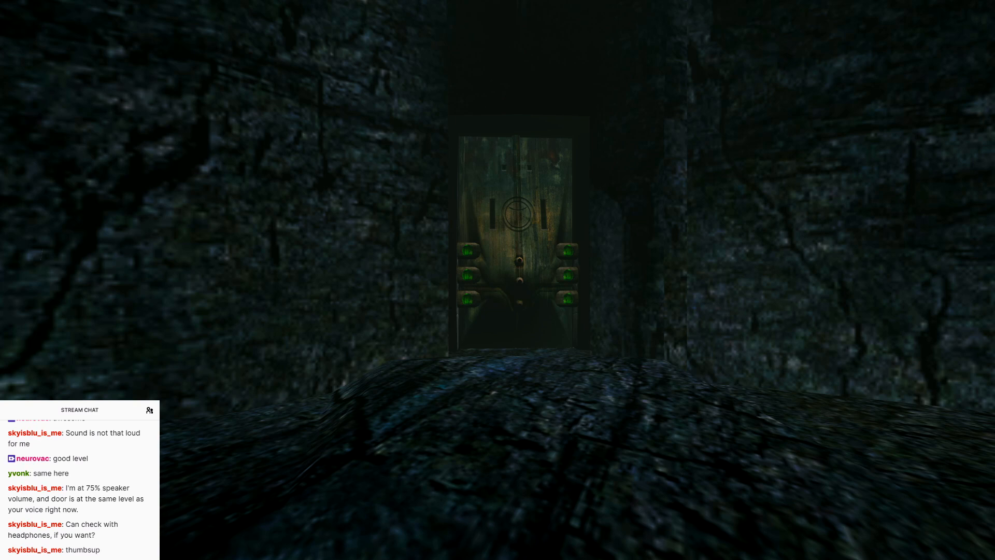
key(w)
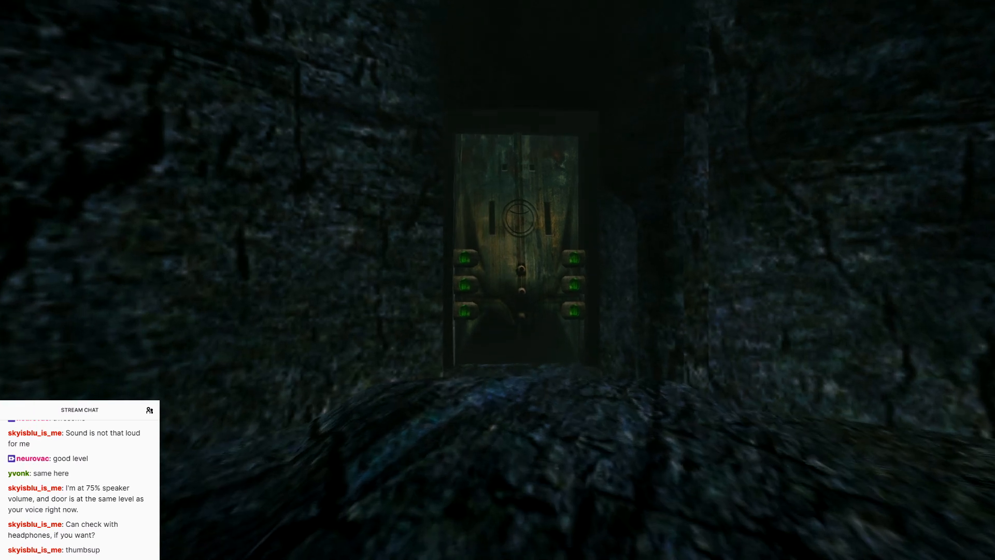
key(w)
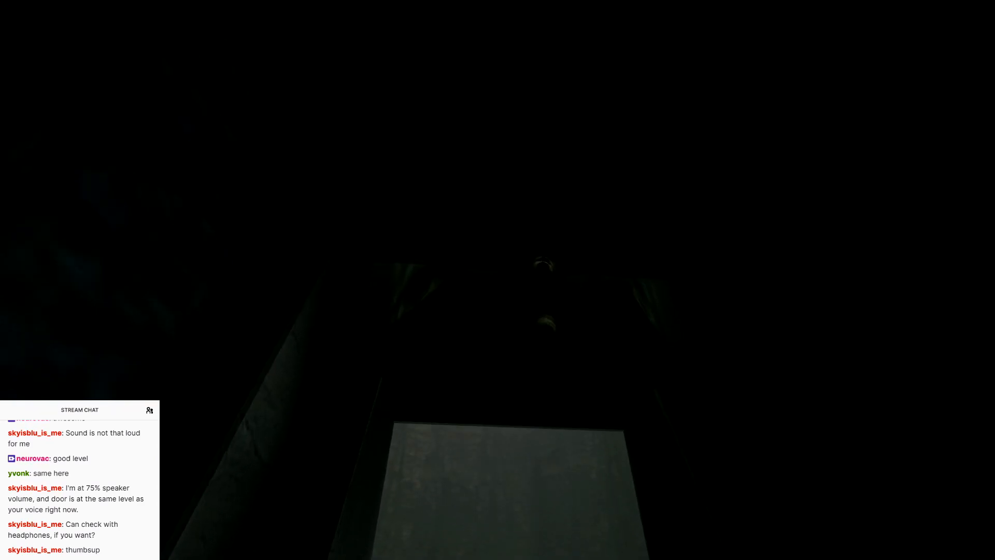
key(s)
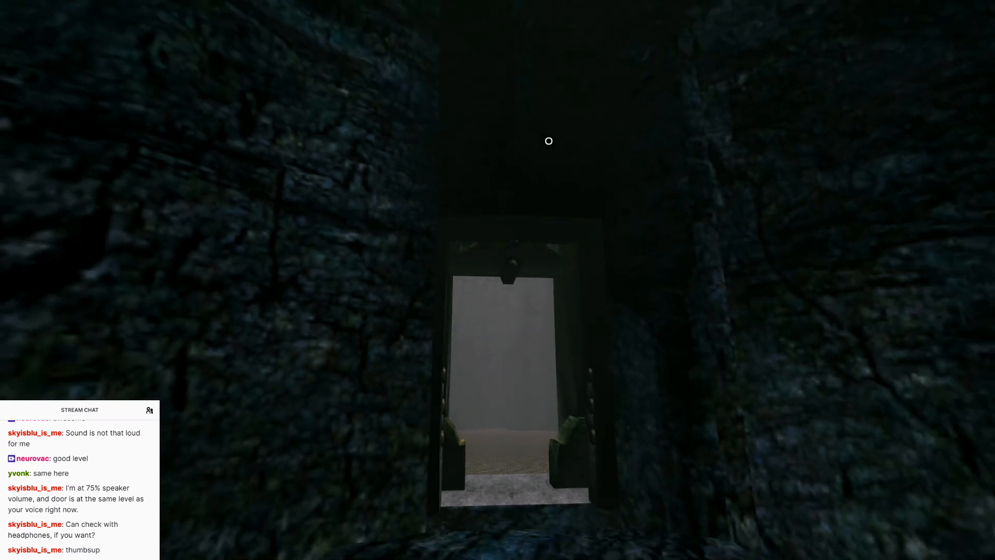
right_drag(549, 141, 549, 238)
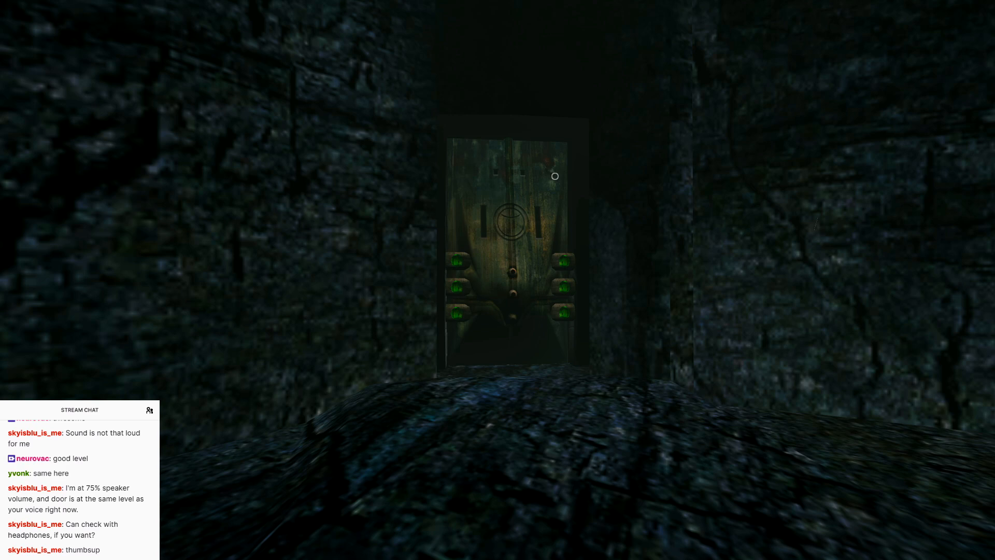
Quit Uru and return to Blender
key(Escape)
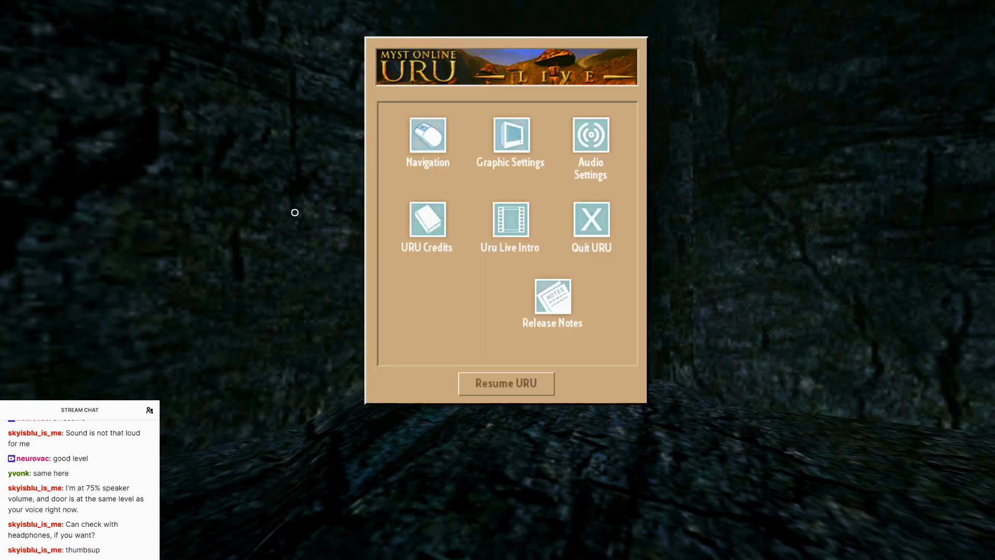
click(604, 220)
click(543, 354)
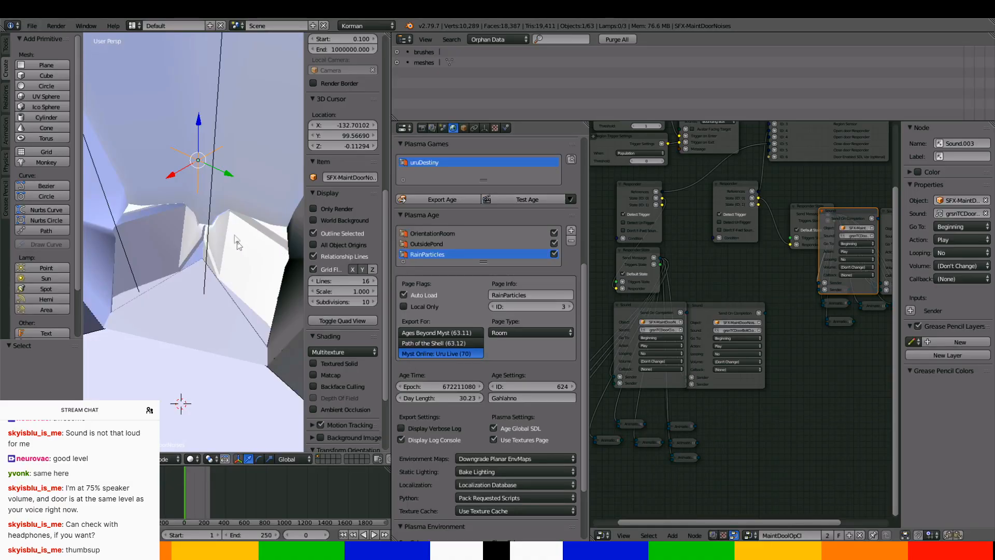
Isolate the upper control room door object in local view and open its mesh for editing, facing its front
right_click(248, 126)
key(KP_Divide)
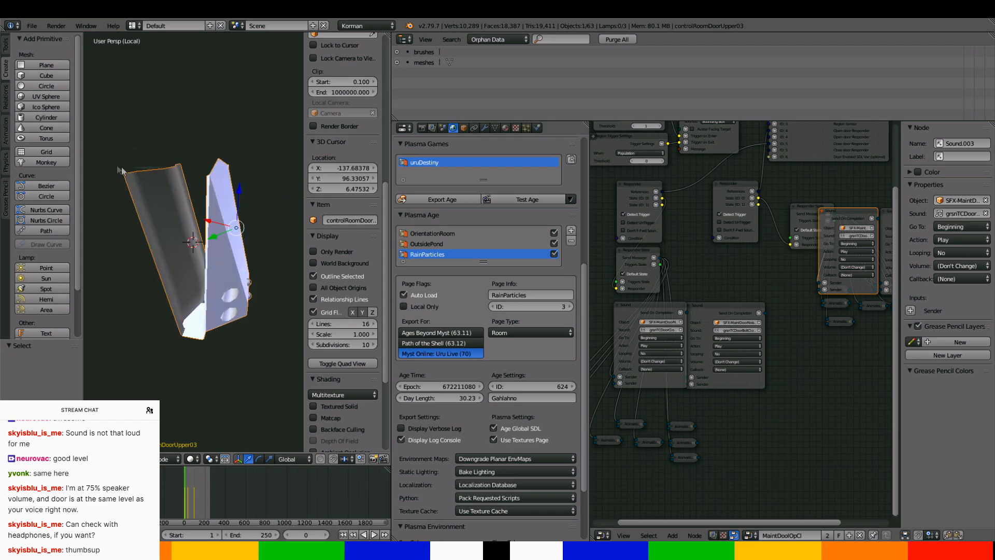
key(Tab)
middle_drag(207, 249, 171, 290)
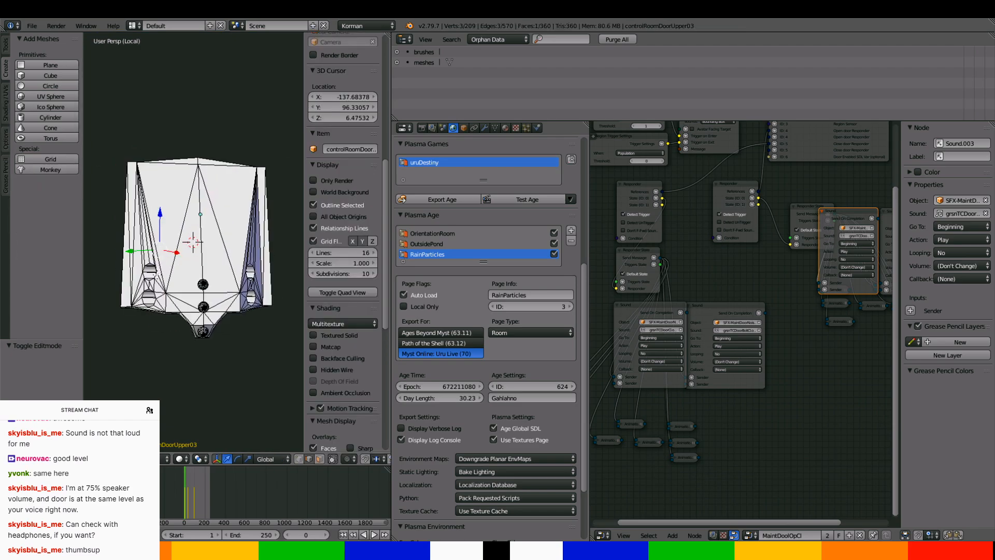
Select a face on the round stud on the door's centre line using face selection, and show the door's textures in the viewport
scroll(207, 337, up, 4)
right_click(236, 381)
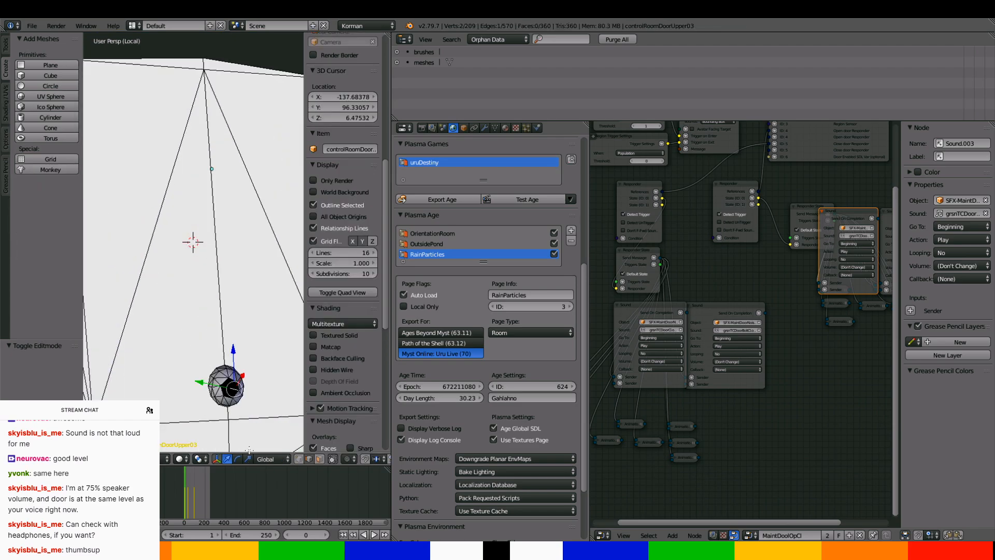
click(322, 458)
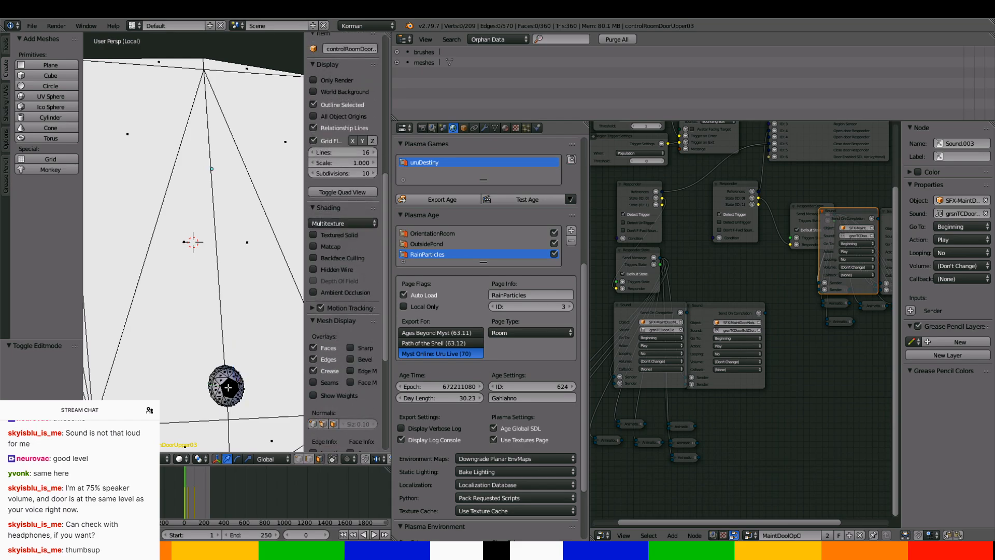
right_click(227, 384)
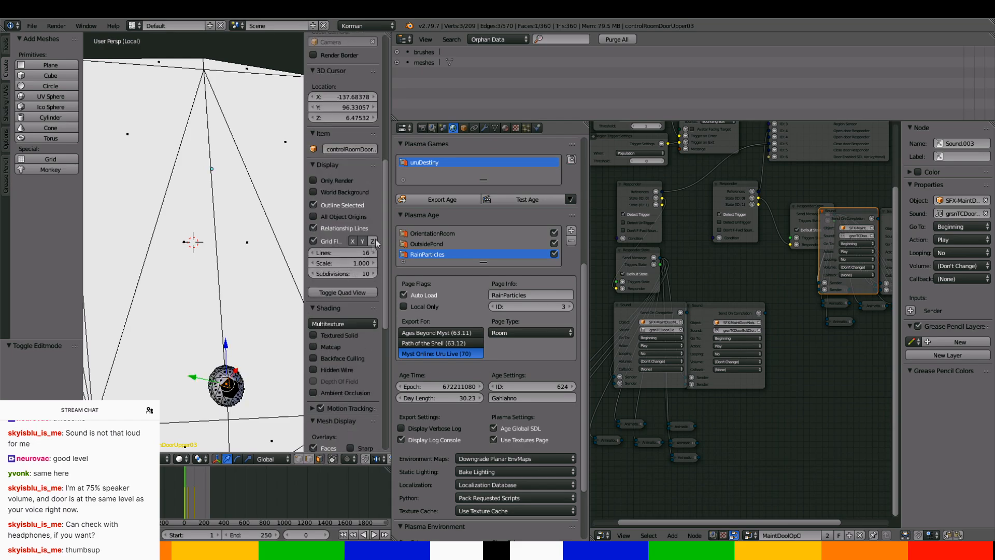
click(180, 459)
click(193, 412)
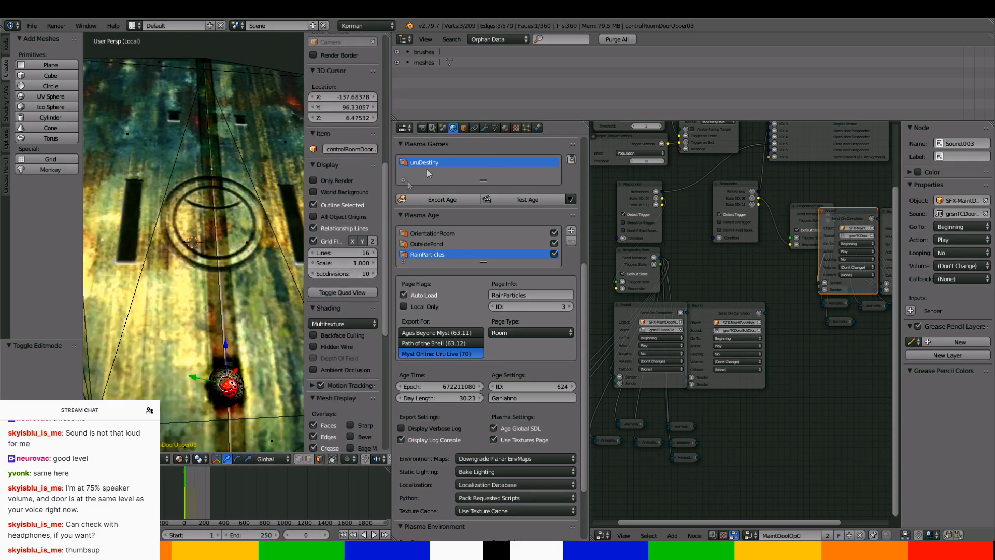
Set the emit value of the red stud material m_116.002 to 3.00 and leave mesh editing
click(505, 128)
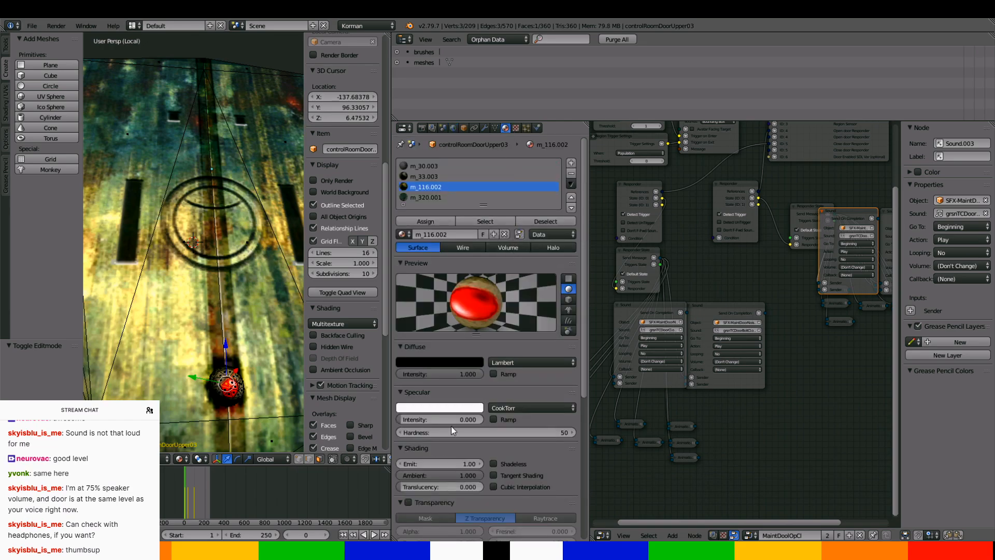
click(450, 463)
text(2)
key(Return)
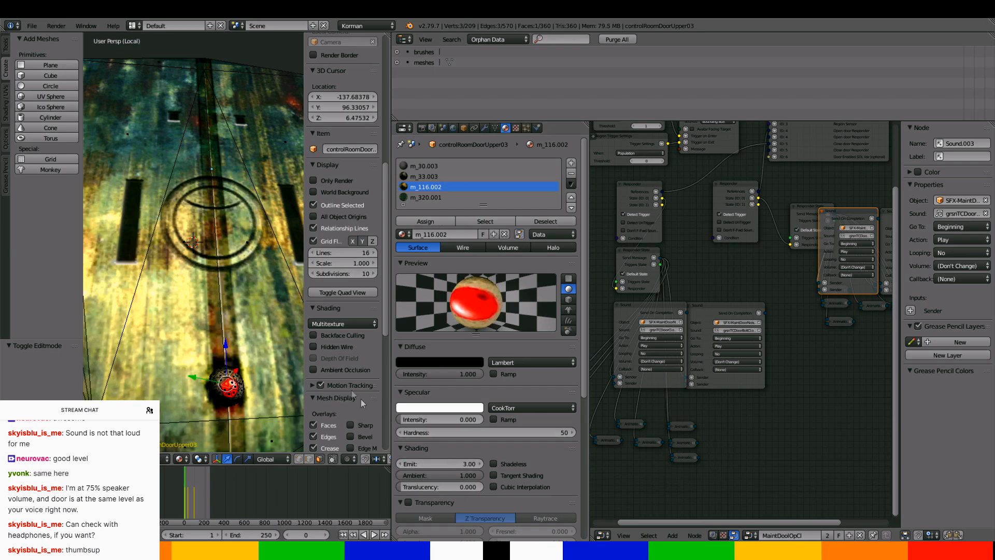
key(Tab)
Examine the isolated upper door and its red studs from the front, from below and from the other side
scroll(259, 345, down, 4)
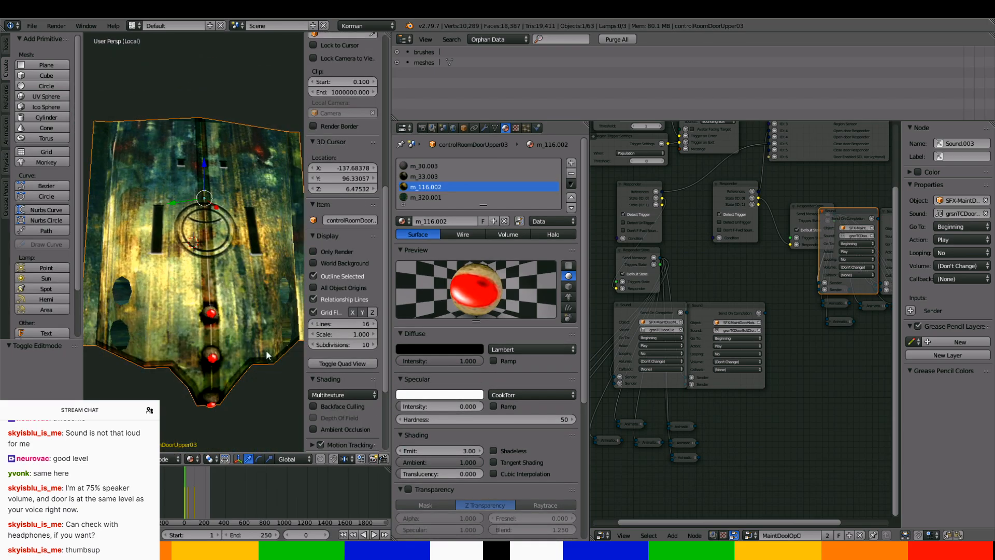
middle_drag(266, 353, 254, 322)
scroll(254, 318, up, 8)
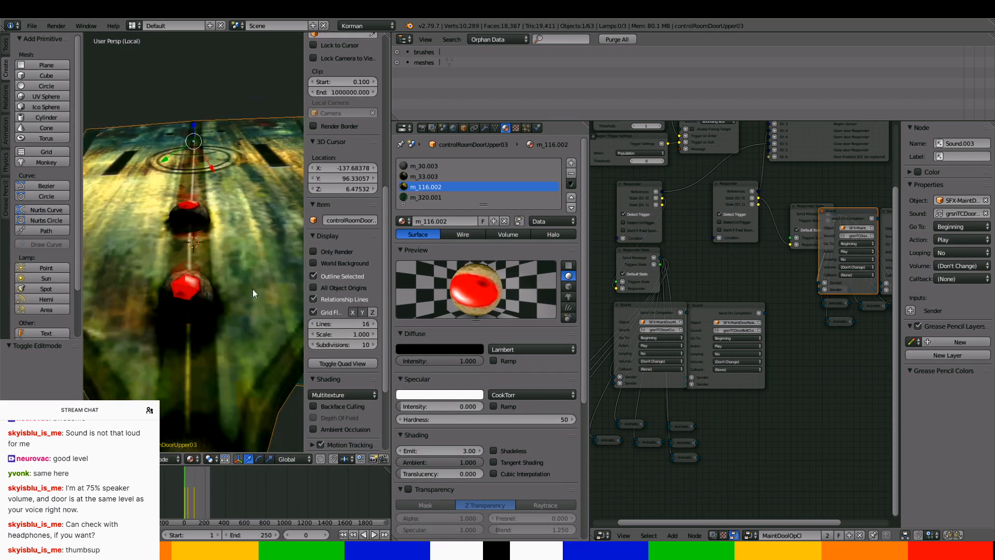
middle_drag(257, 270, 483, 372)
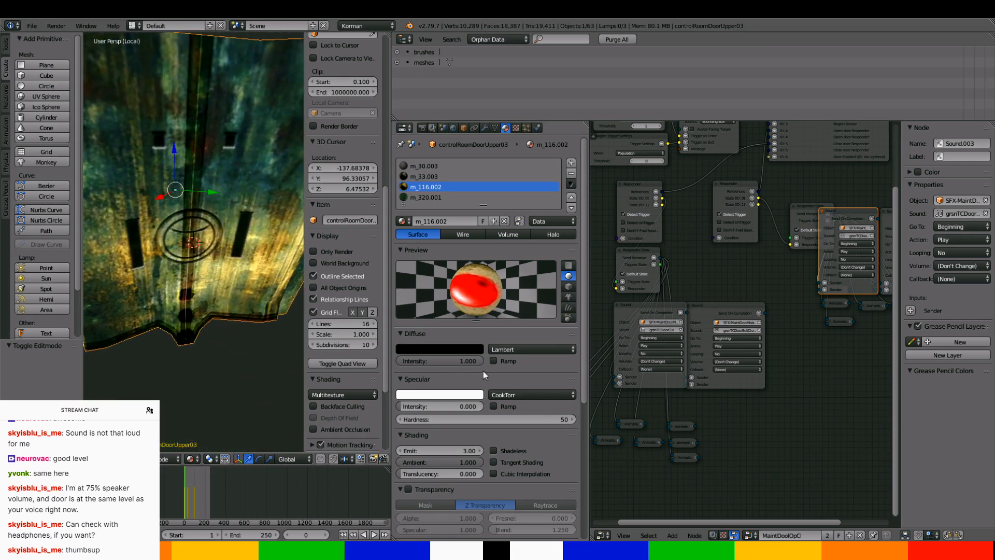
scroll(484, 371, down, 5)
scroll(481, 373, up, 4)
scroll(480, 372, up, 1)
middle_drag(290, 316, 189, 256)
Leave local view and bring the cave floor around the small dome-shaped object into view
key(KP_Divide)
scroll(196, 255, down, 3)
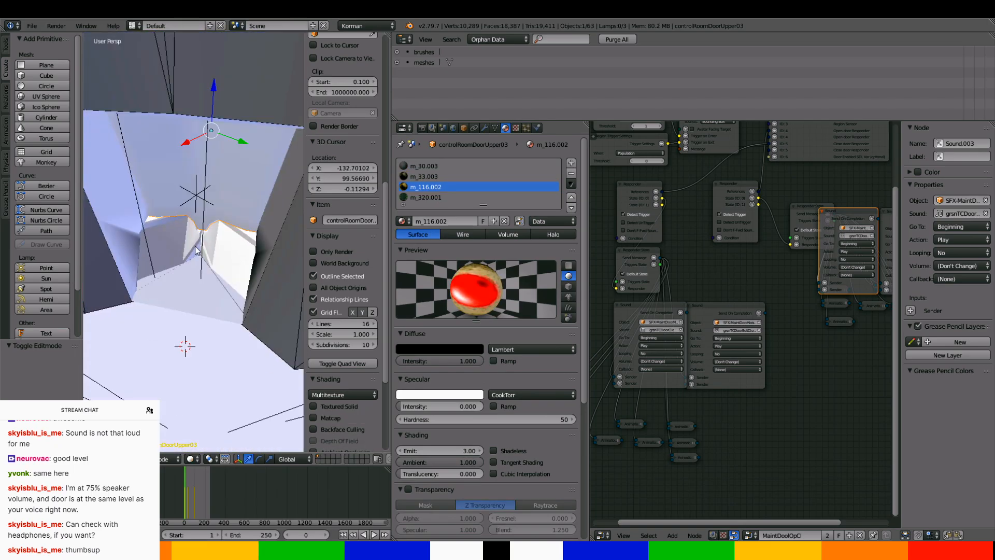
mouse_move(257, 241)
middle_down()
mouse_move(197, 274)
mouse_move(202, 266)
mouse_move(229, 319)
mouse_move(222, 300)
middle_up()
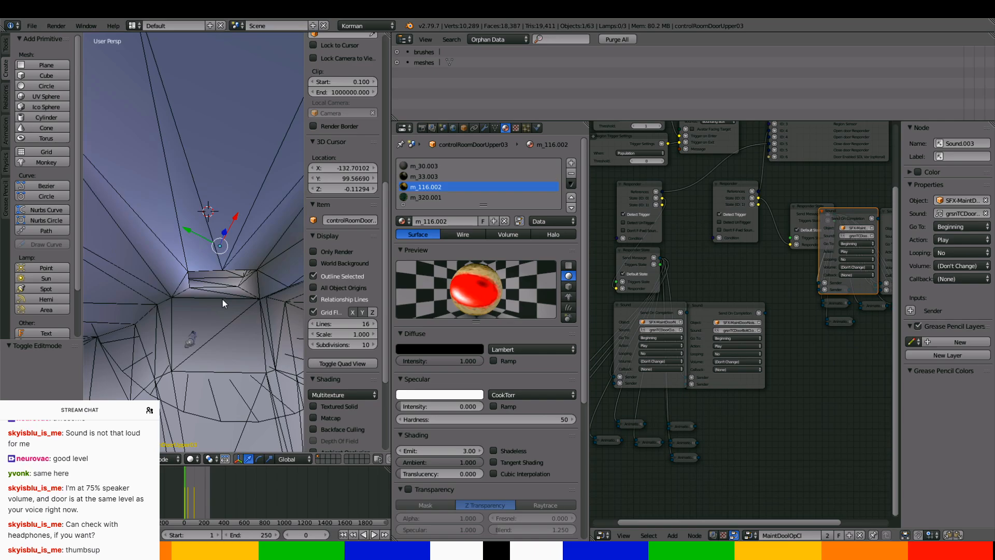
scroll(229, 257, down, 4)
middle_drag(221, 305, 187, 190)
scroll(226, 229, down, 1)
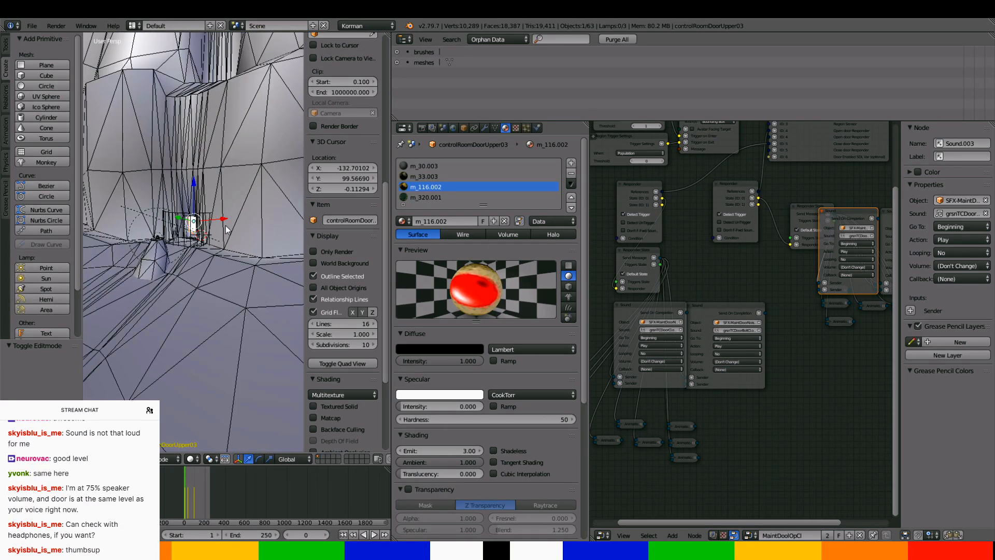
middle_drag(226, 229, 302, 310)
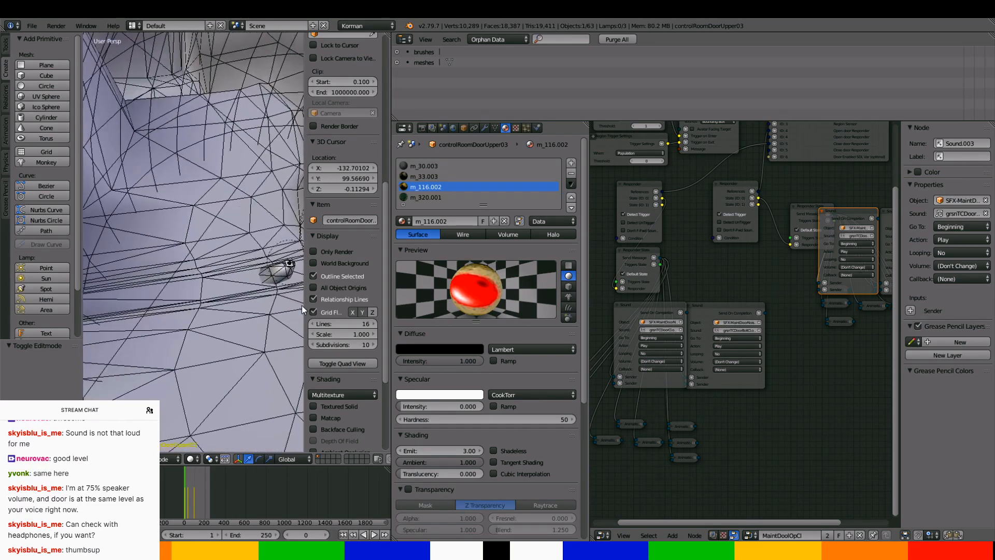
middle_drag(268, 263, 163, 251)
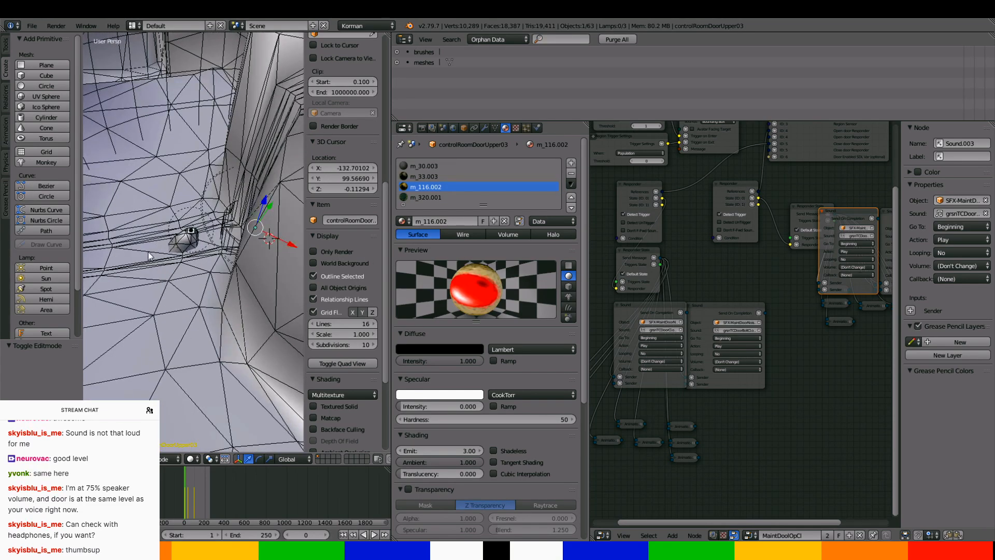
Place the 3D cursor on the cave floor beside the small dome-shaped object, add a plane there and enlarge its mesh about 235 times
click(149, 252)
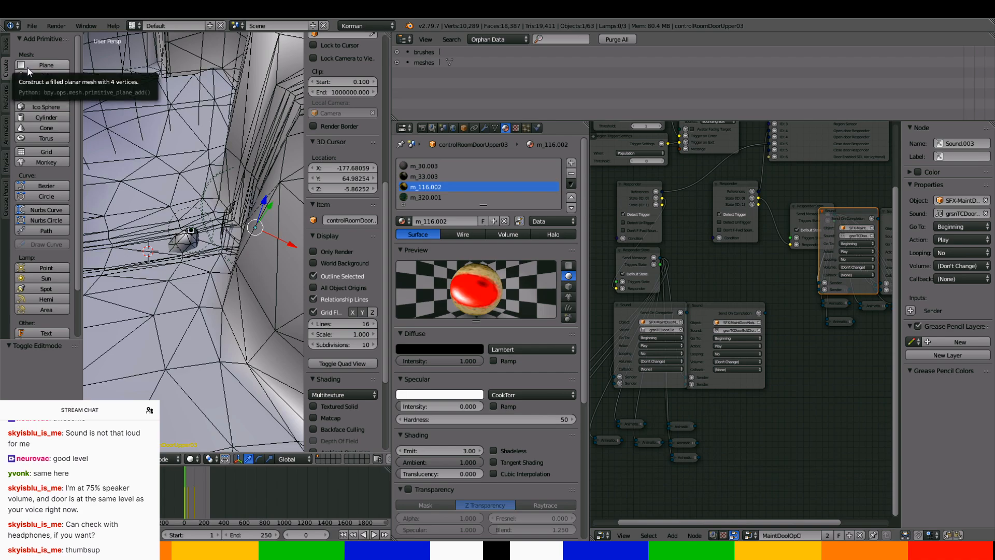
click(29, 66)
key(Tab)
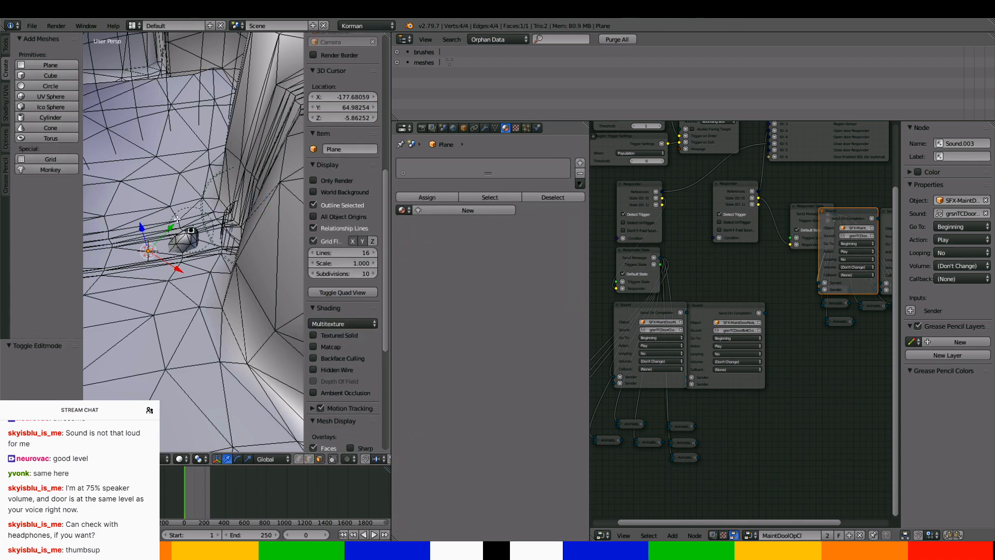
key(s)
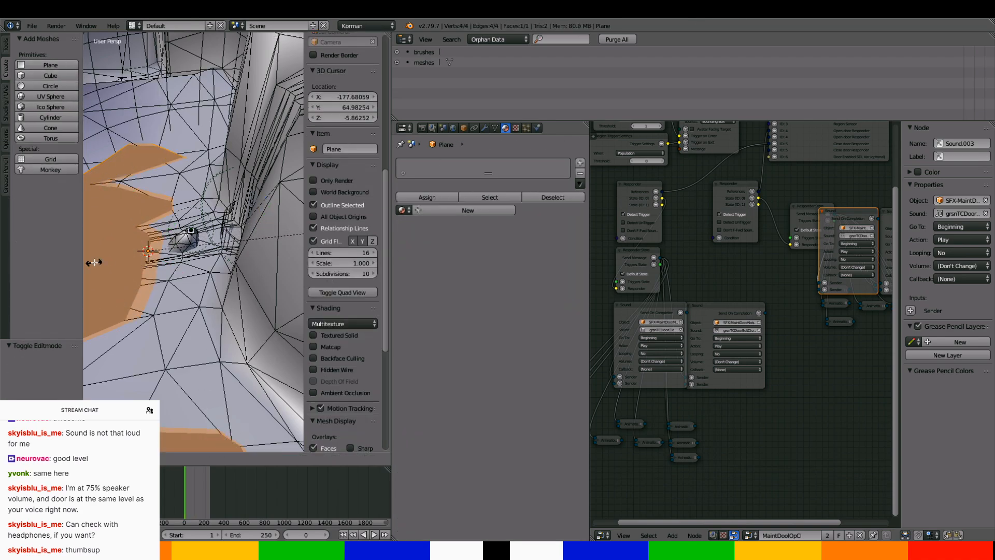
click(295, 346)
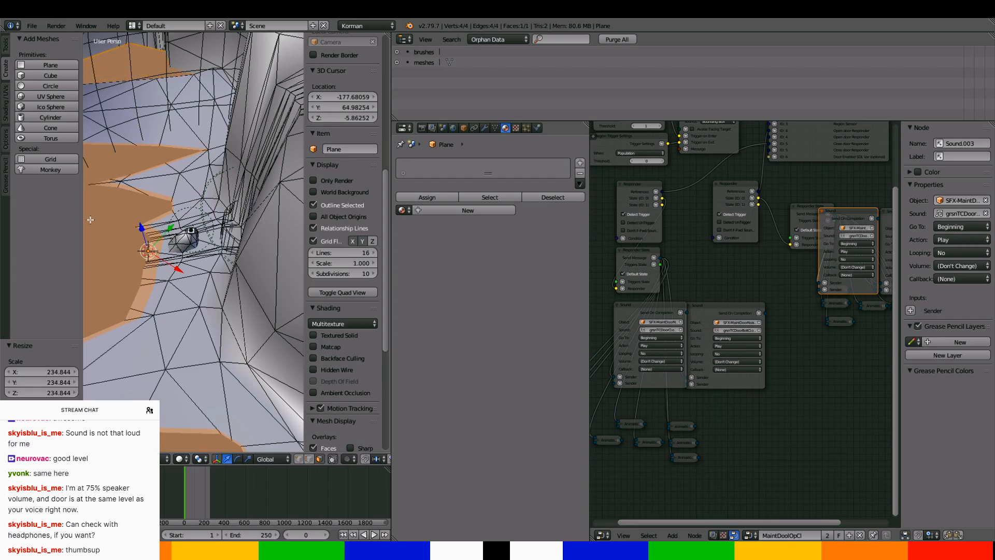
Enlarge the plane's mesh by a further factor of about 8.55 and again by about 1.89 to extend beyond the tunnel system
scroll(249, 316, down, 6)
middle_drag(233, 306, 259, 209)
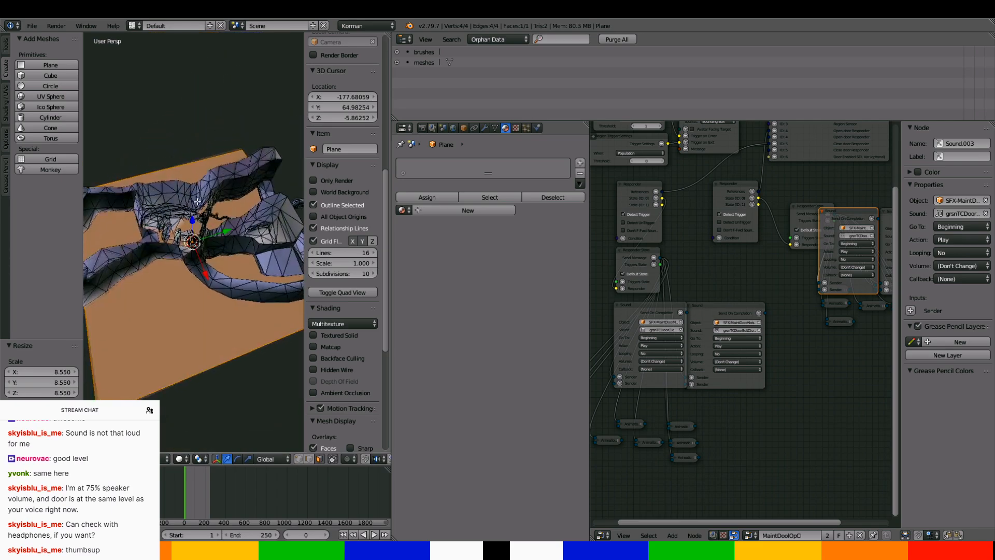
click(196, 227)
middle_drag(196, 227, 210, 250)
key(s)
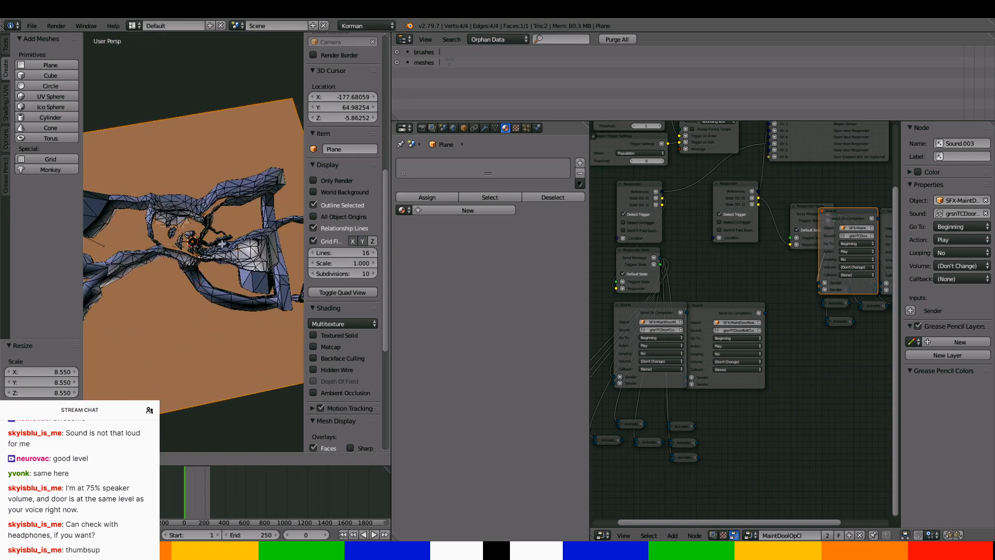
click(227, 244)
Shrink the oversized plane's mesh to about 0.596 of its size around the tunnels and leave mesh editing
scroll(227, 243, down, 8)
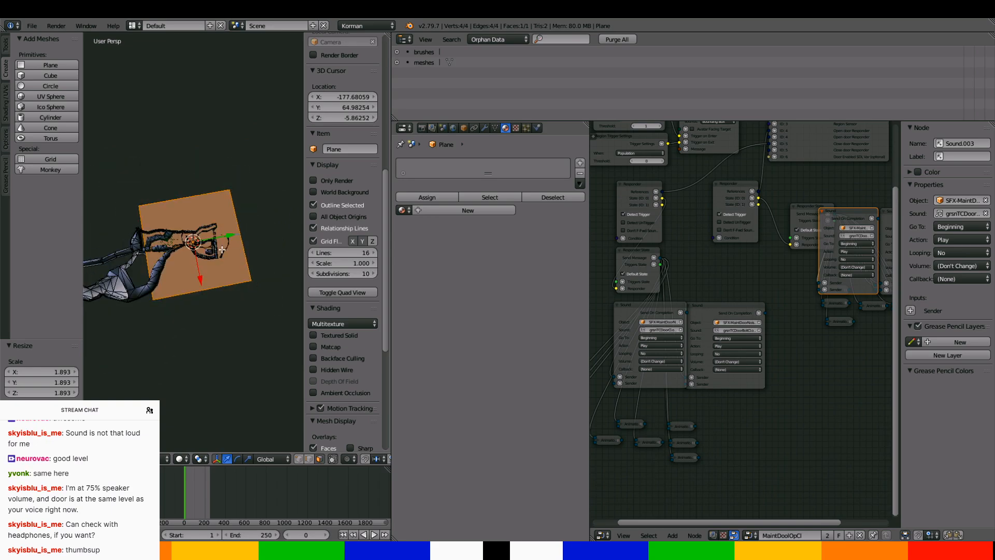
scroll(222, 250, up, 6)
scroll(222, 250, up, 4)
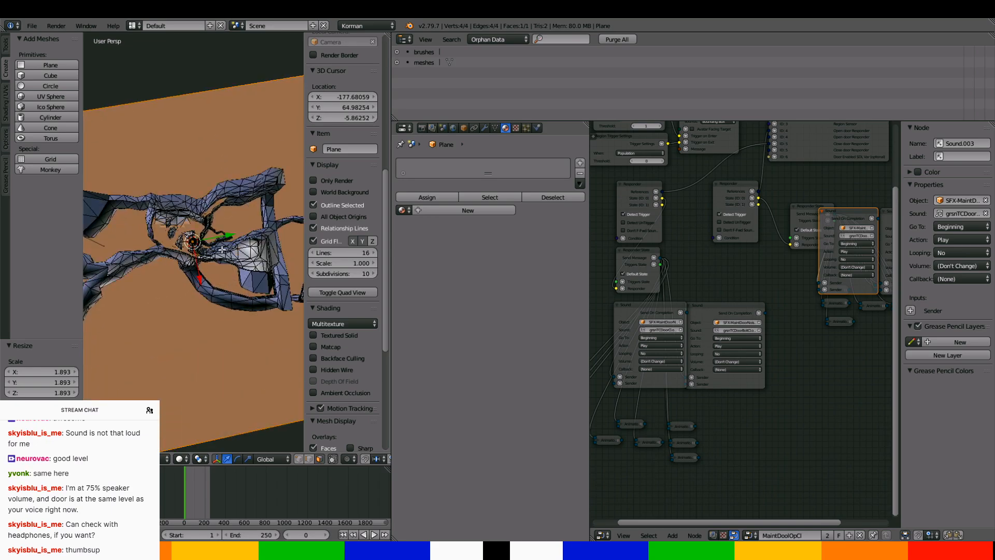
key(s)
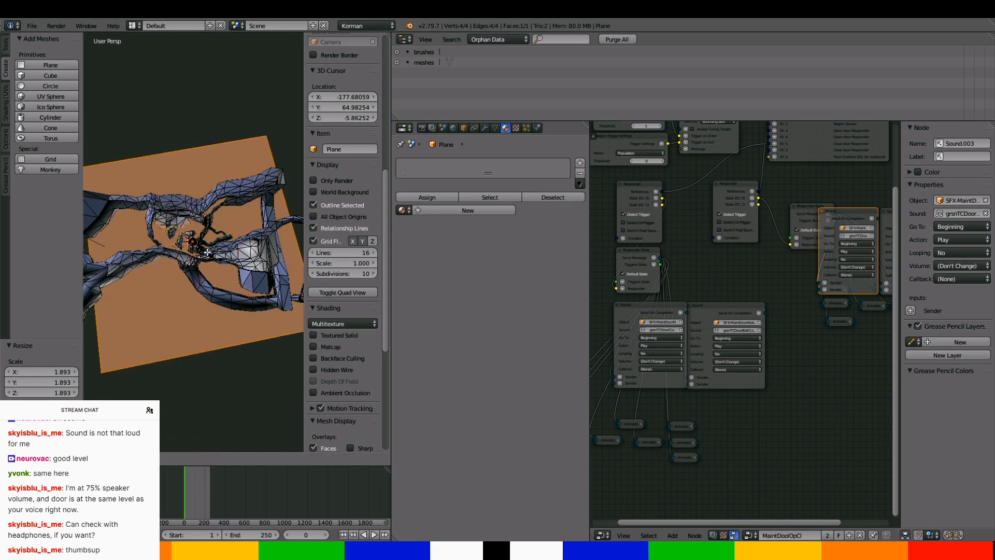
click(208, 252)
middle_drag(208, 253, 263, 229)
scroll(263, 229, up, 10)
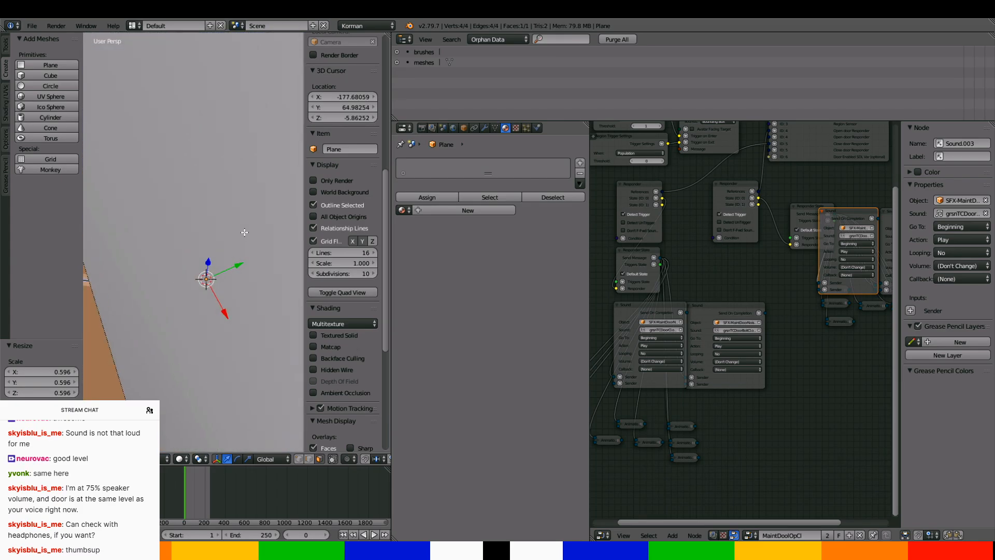
scroll(245, 232, down, 8)
key(Tab)
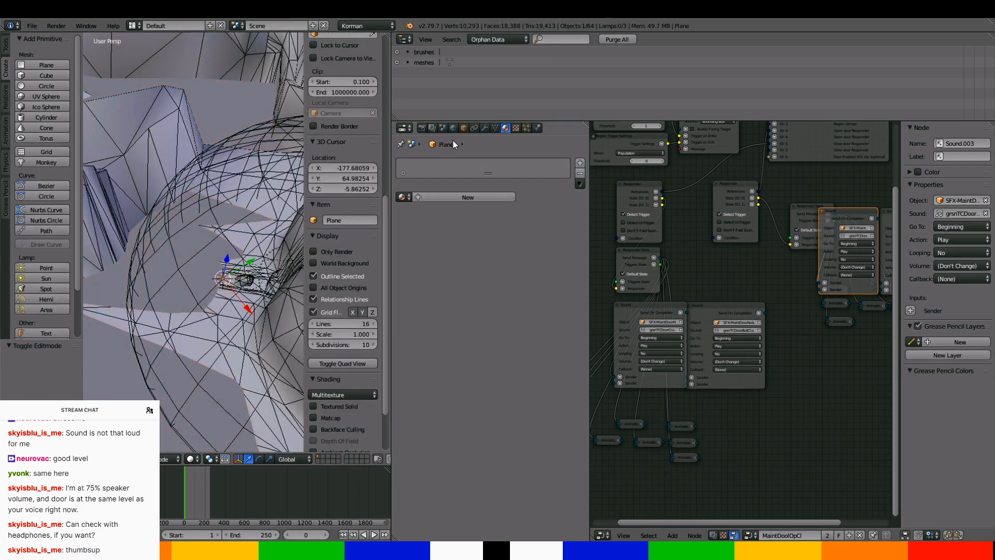
Rename the plane object as waterlinereference
click(537, 127)
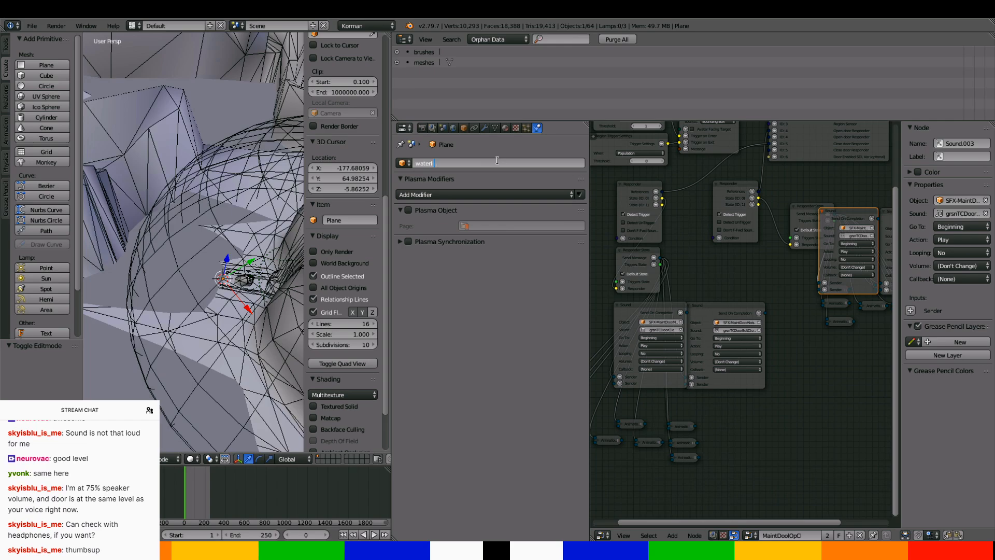
text(ce)
key(Return)
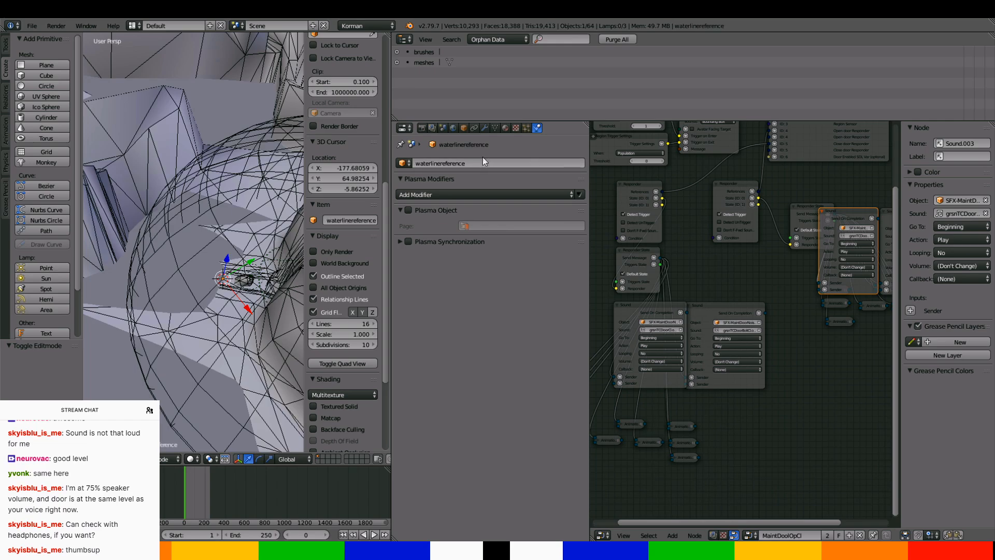
Enable waterlinereference as a Plasma Object and assign it to the OutsidePond page
click(523, 225)
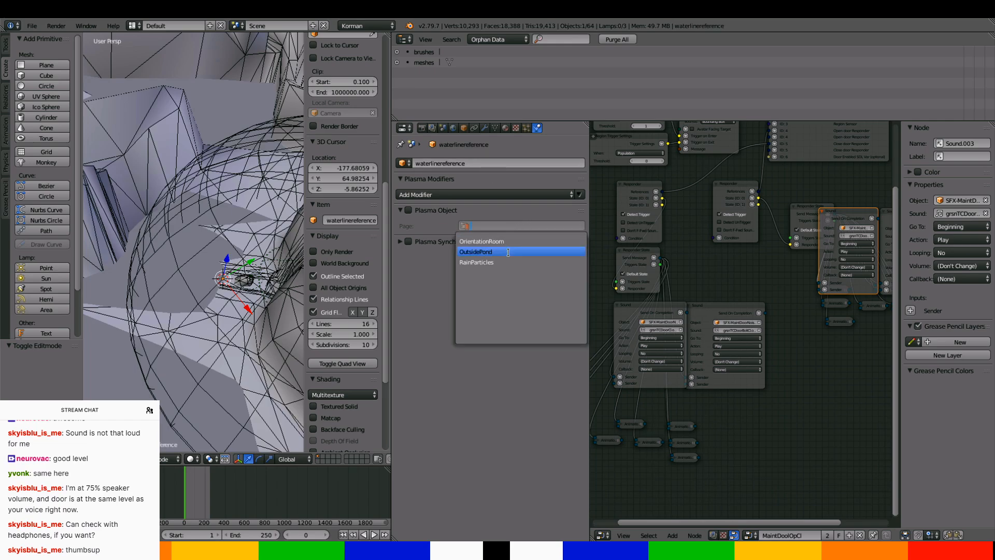
click(412, 210)
click(412, 209)
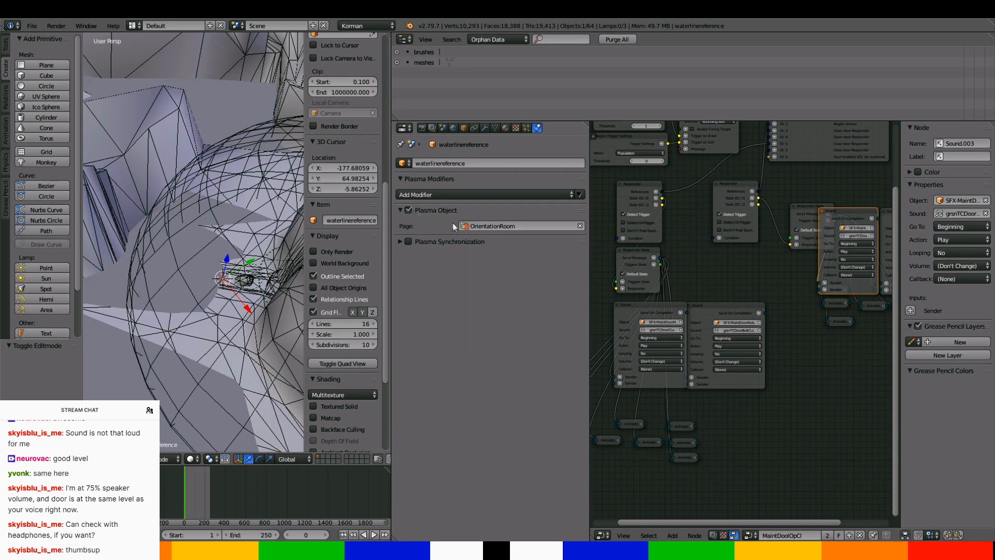
click(474, 228)
click(482, 252)
Raise the waterlinereference plane about 5.09 units along Z
middle_drag(226, 297, 195, 247)
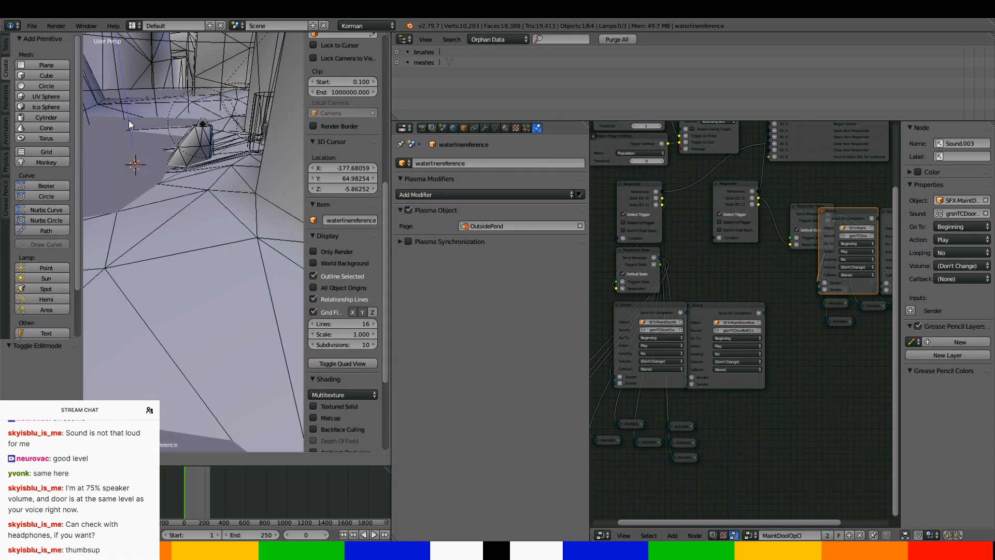
middle_drag(129, 121, 135, 105)
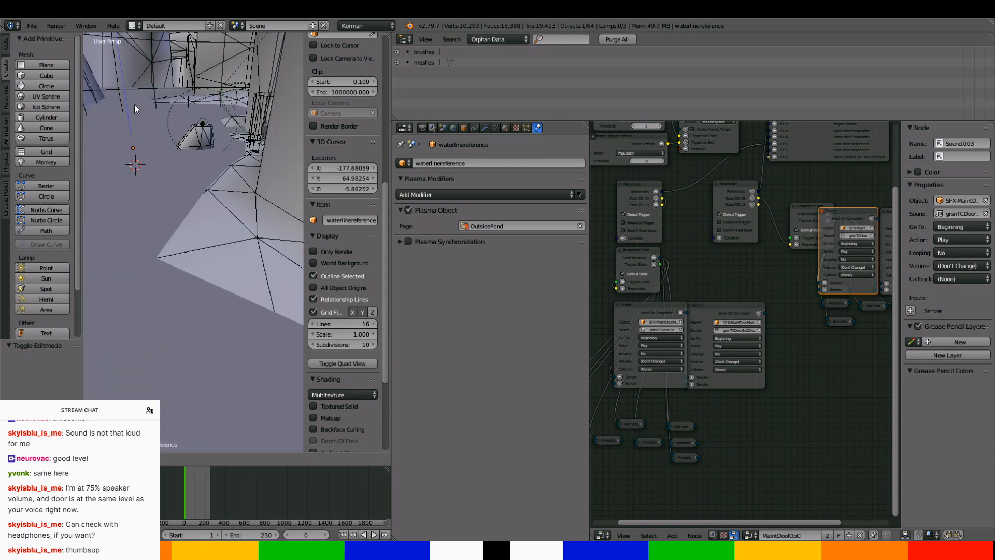
click(135, 104)
Check the raised waterline plane against the surrounding cave and floor from afar and up close
scroll(127, 107, down, 10)
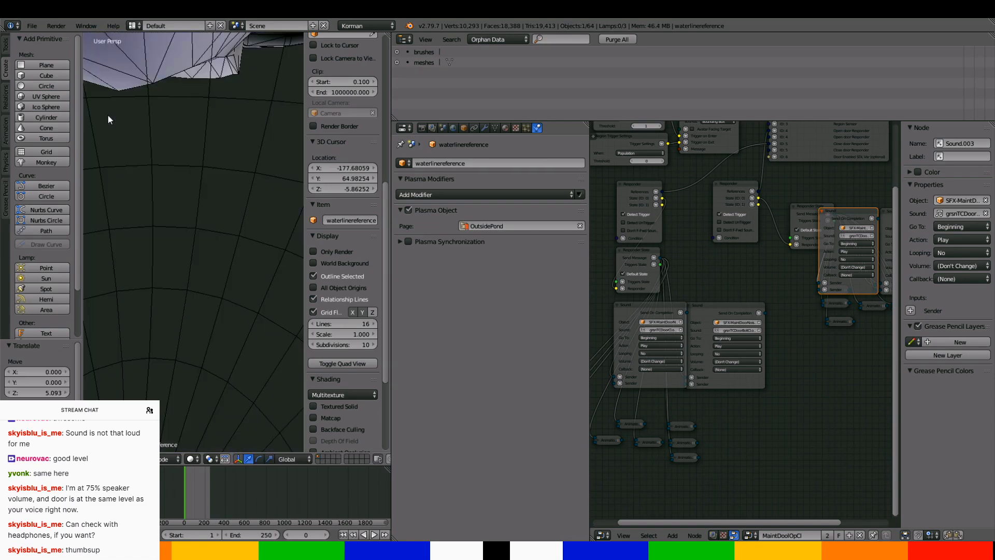
scroll(107, 115, up, 3)
scroll(117, 121, up, 3)
scroll(116, 121, down, 3)
middle_drag(116, 121, 160, 97)
scroll(117, 130, up, 2)
scroll(118, 132, down, 2)
scroll(120, 138, up, 3)
scroll(140, 119, up, 2)
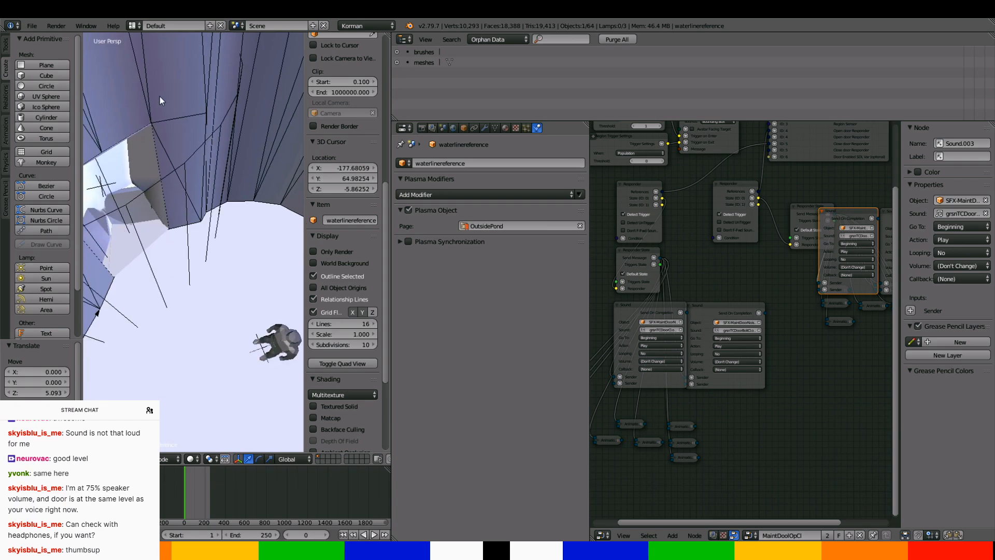
Add the GRATEFLOOR object to the selection, isolate it with the waterline plane in local view and look along their surfaces
shift+right_click(245, 260)
key(KP_Divide)
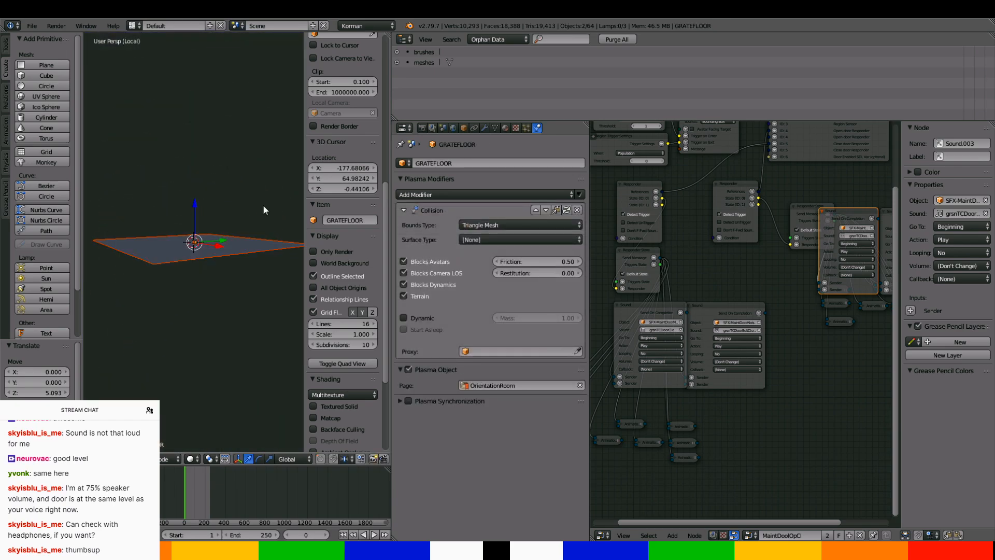
scroll(236, 227, up, 12)
middle_drag(236, 226, 195, 175)
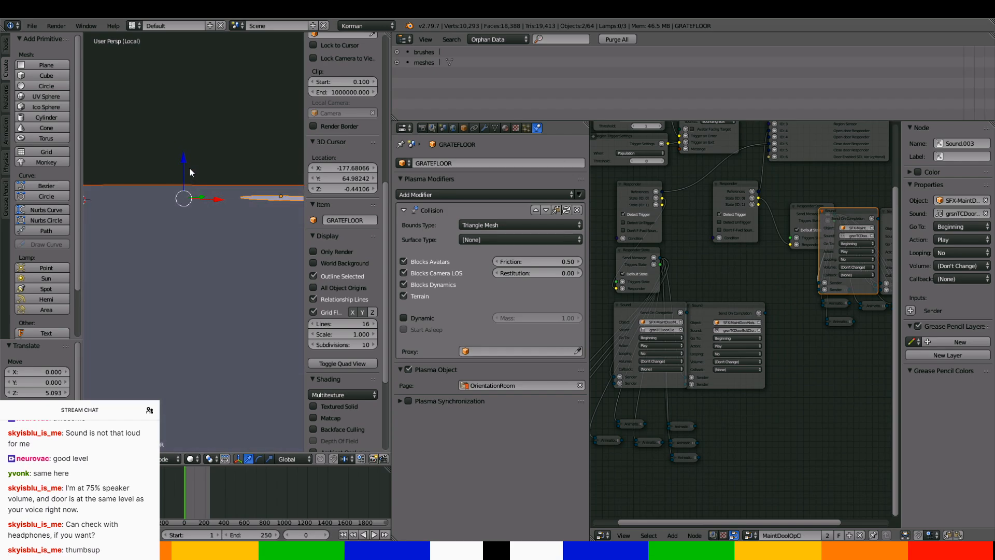
Try to raise both isolated objects about 1.03 units along Z, and undo the move
drag(187, 165, 188, 158)
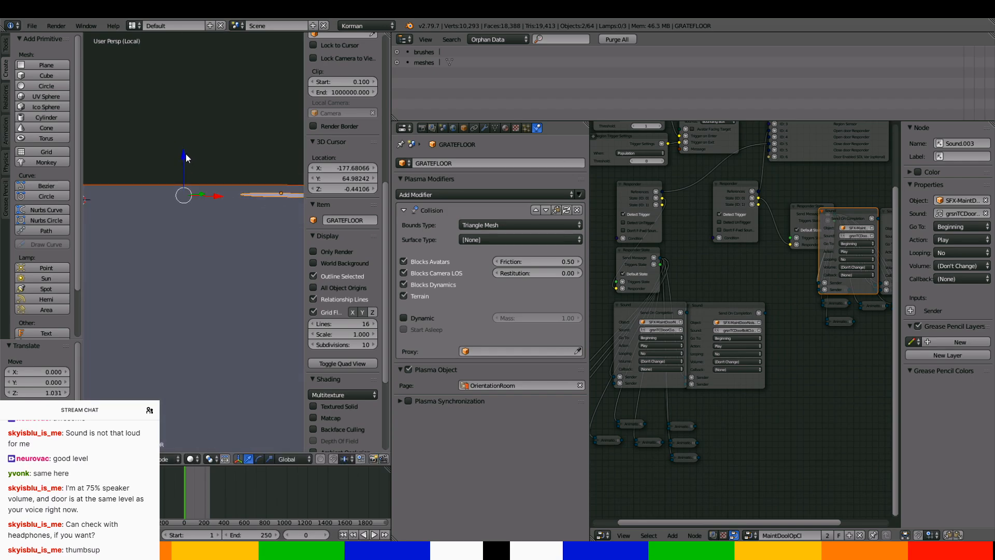
key(ctrl+z)
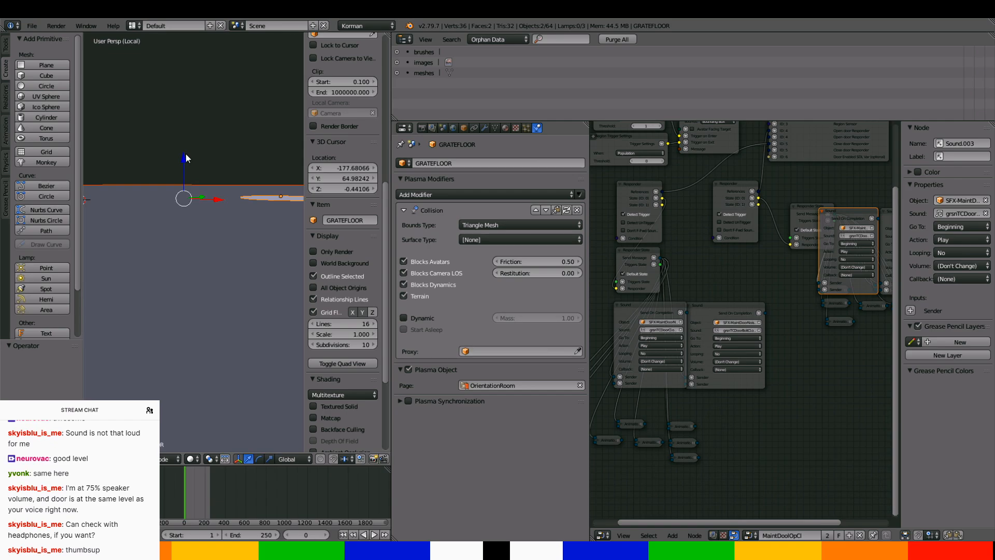
Select only the waterlinereference plane and move it vertically relative to the grate floor
right_click(201, 224)
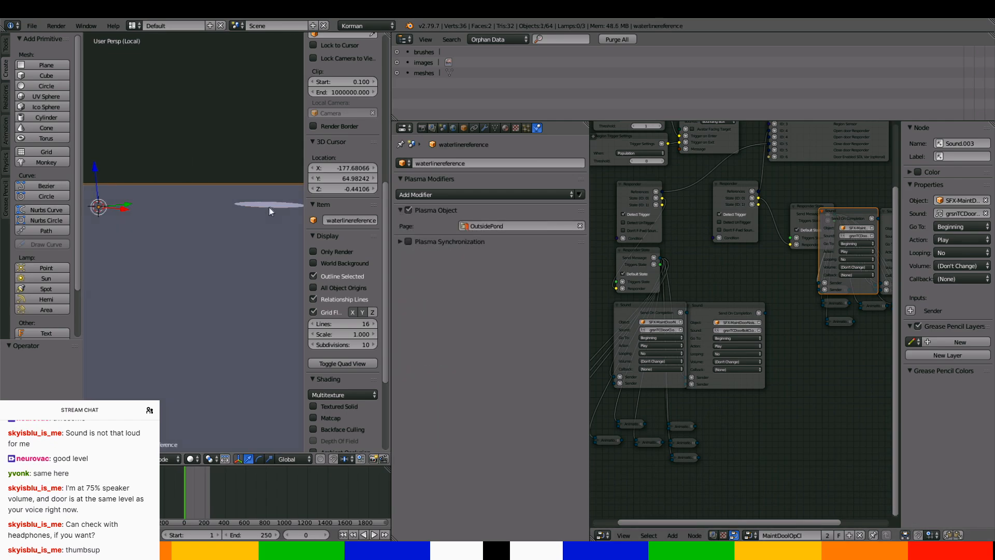
middle_drag(269, 211, 268, 224)
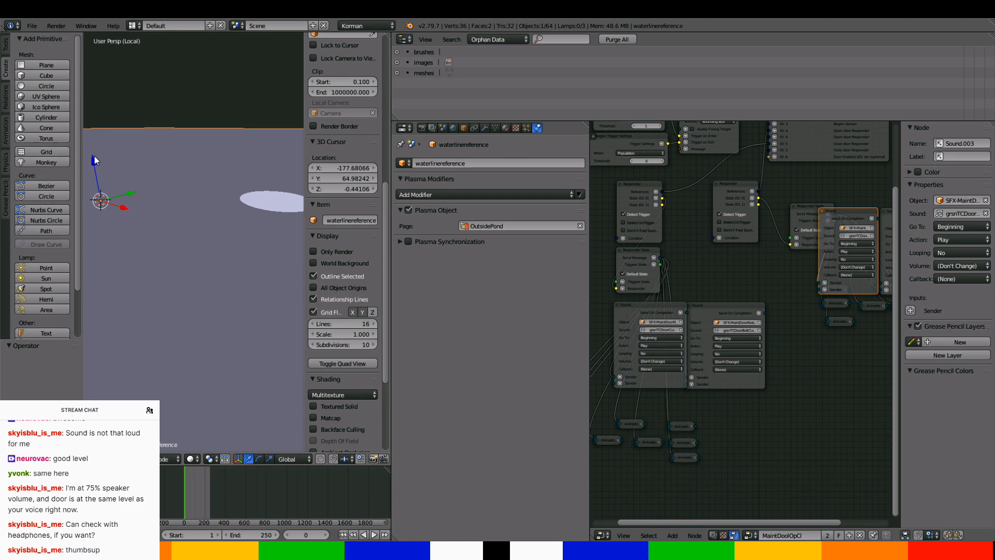
middle_drag(95, 160, 103, 154)
scroll(99, 153, down, 2)
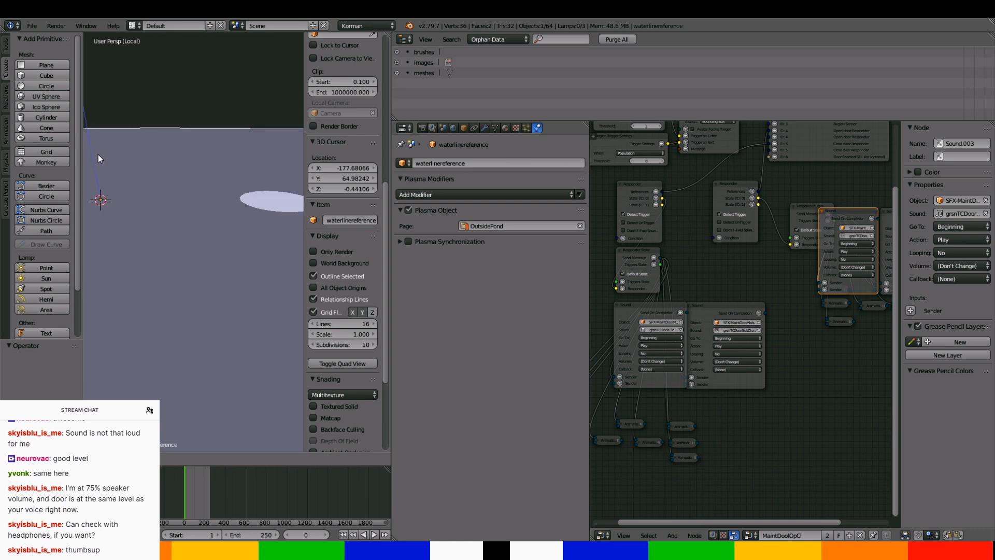
Raise the waterline reference plane along Z in two moves, 0.054 and 0.452, and return to the full scene from local view
drag(98, 156, 98, 155)
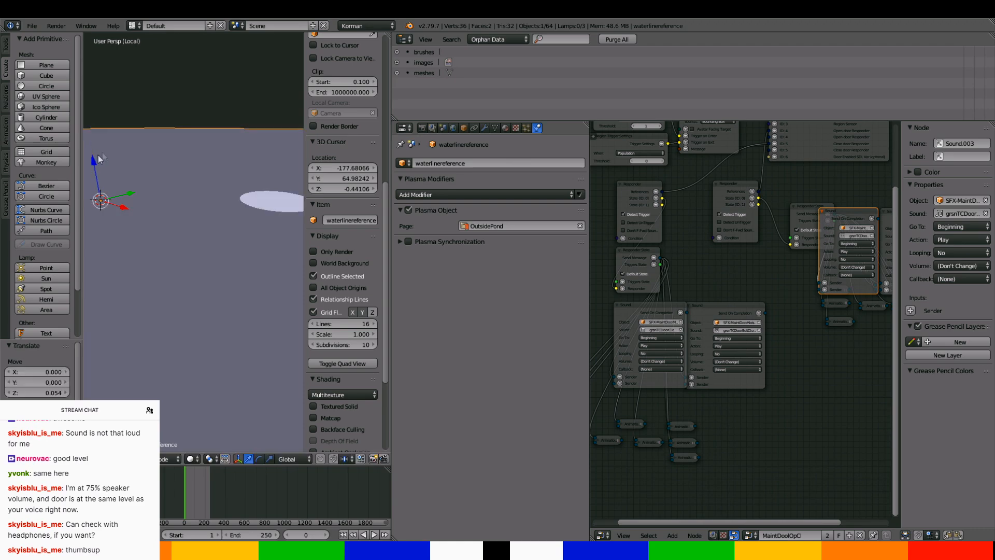
mouse_move(172, 155)
middle_down()
mouse_move(142, 126)
mouse_move(94, 146)
mouse_move(154, 160)
middle_up()
click(112, 161)
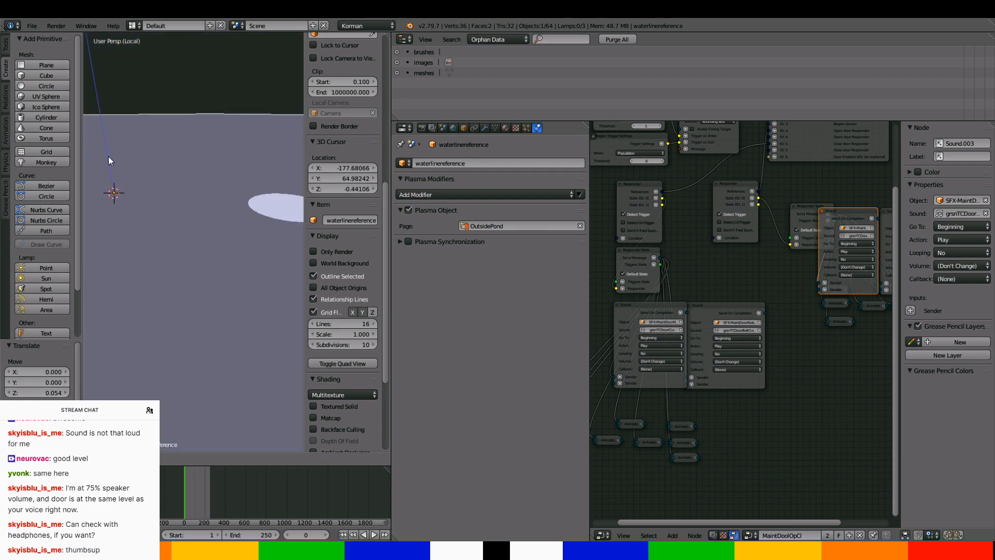
click(108, 156)
middle_drag(107, 157, 303, 316)
key(KP_Divide)
scroll(132, 210, down, 5)
key(KP_Decimal)
scroll(209, 248, down, 5)
scroll(197, 274, up, 5)
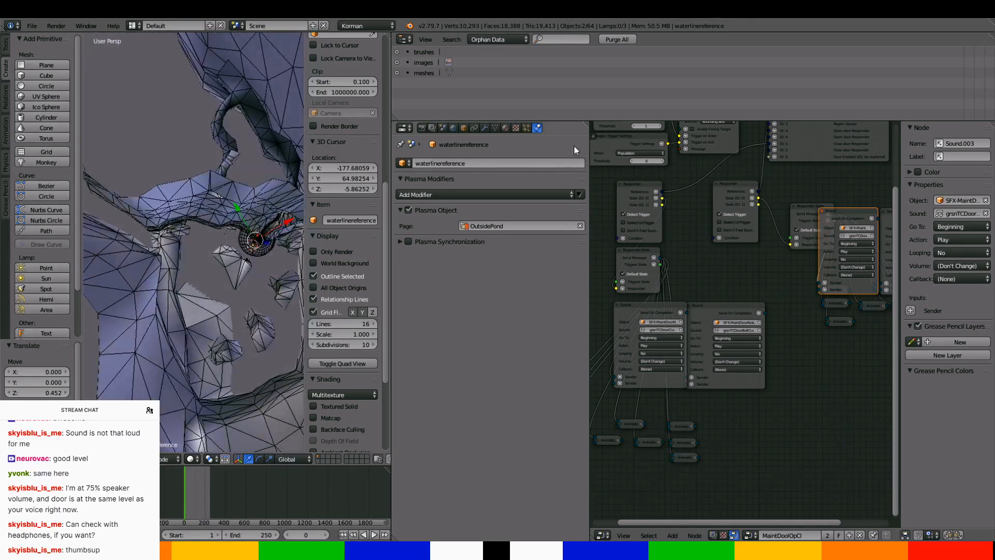
Give the waterline reference plane a new material named tempswamptexture with a new image texture in its first slot
click(506, 128)
click(473, 199)
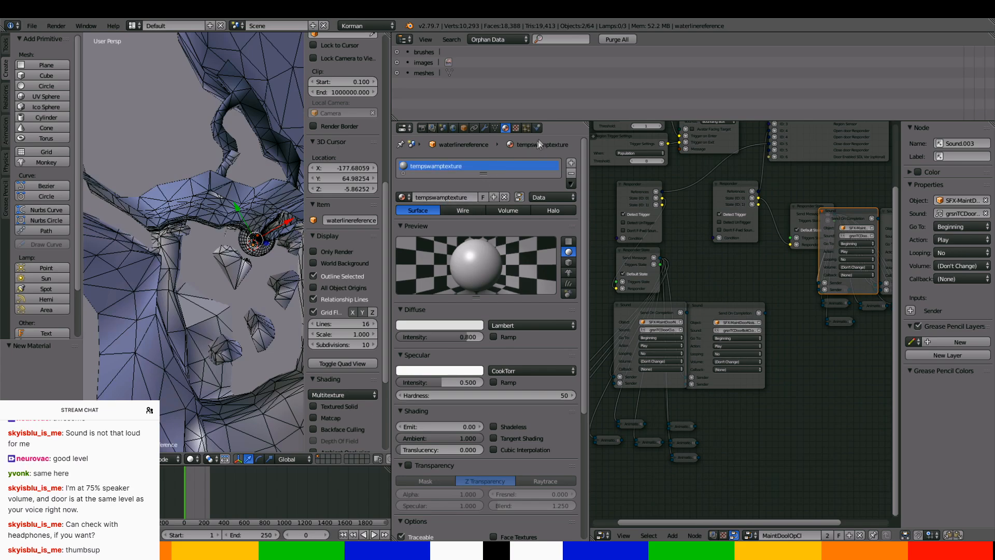
click(516, 128)
click(467, 241)
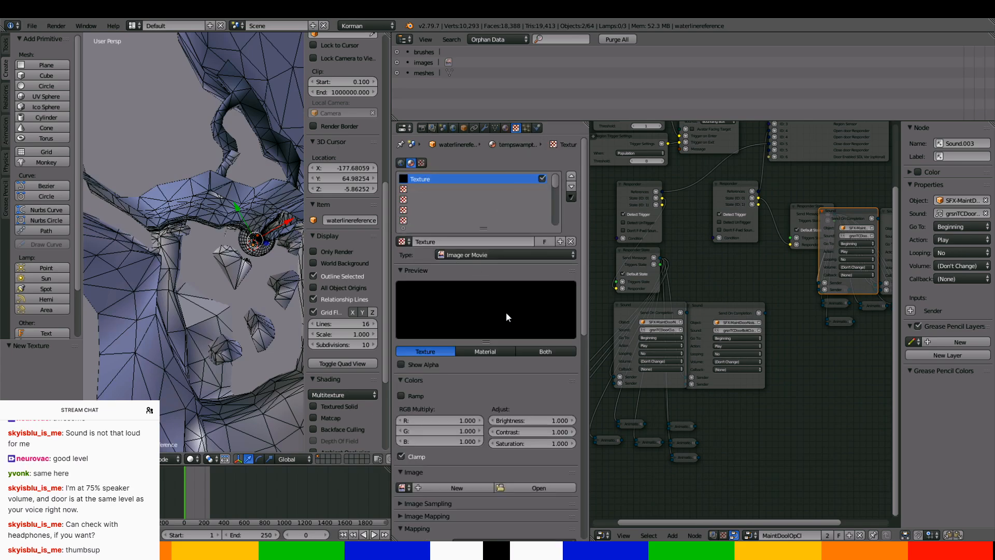
Load ahnyBlueWater.png from the recent pngs folder as the image of the new texture
click(533, 488)
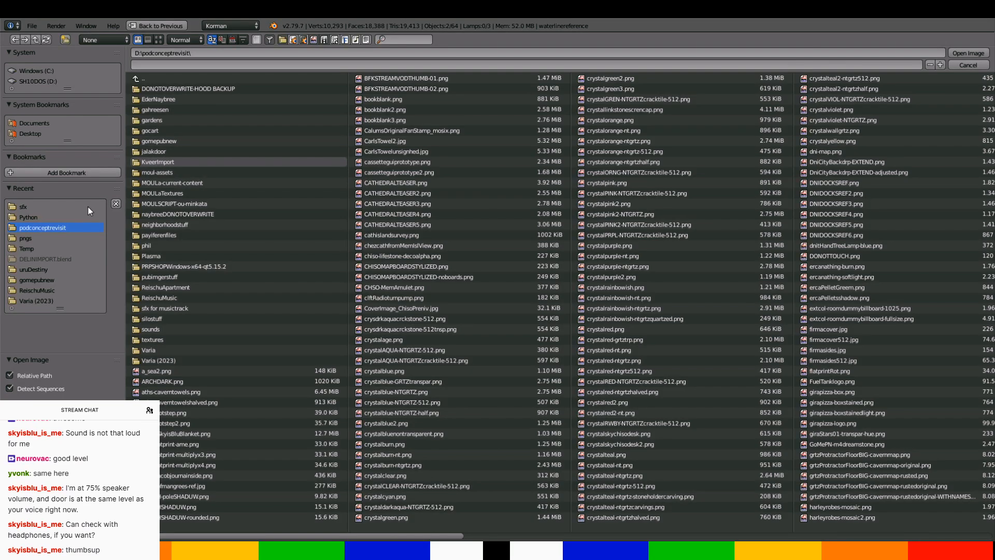
click(73, 238)
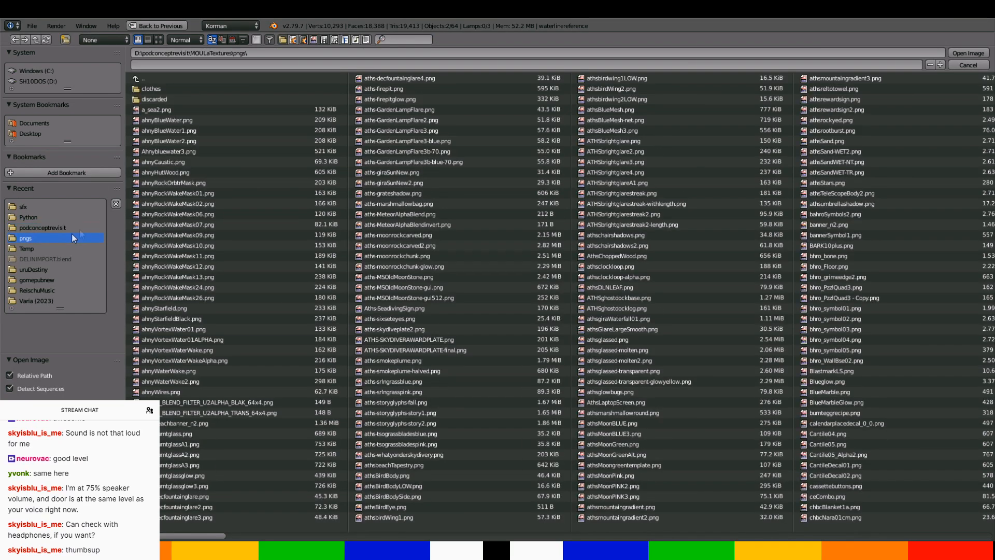
click(247, 115)
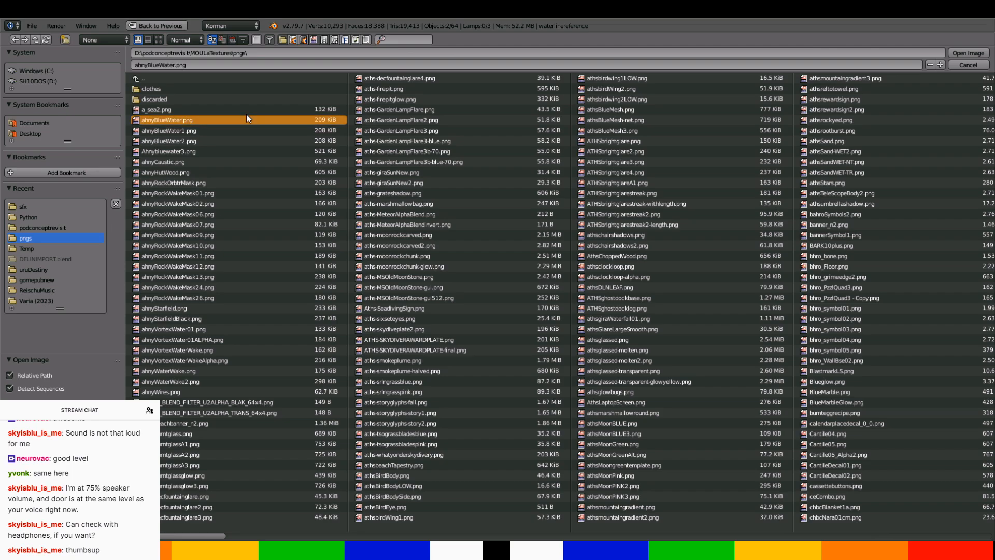
double_click(247, 115)
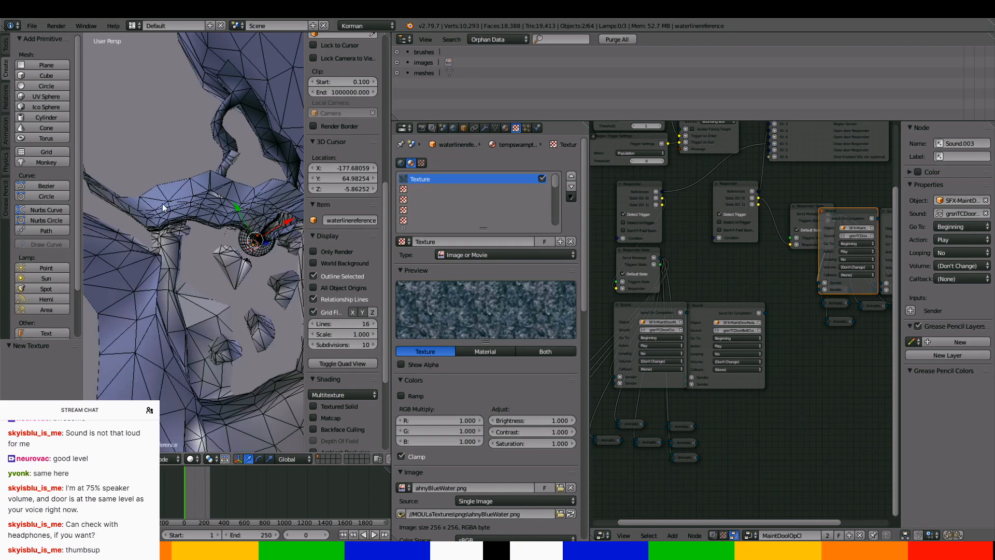
Isolate the plane, switch the viewport shading to show its texture, and reset its UV mapping in Edit Mode
key(KP_Divide)
click(189, 459)
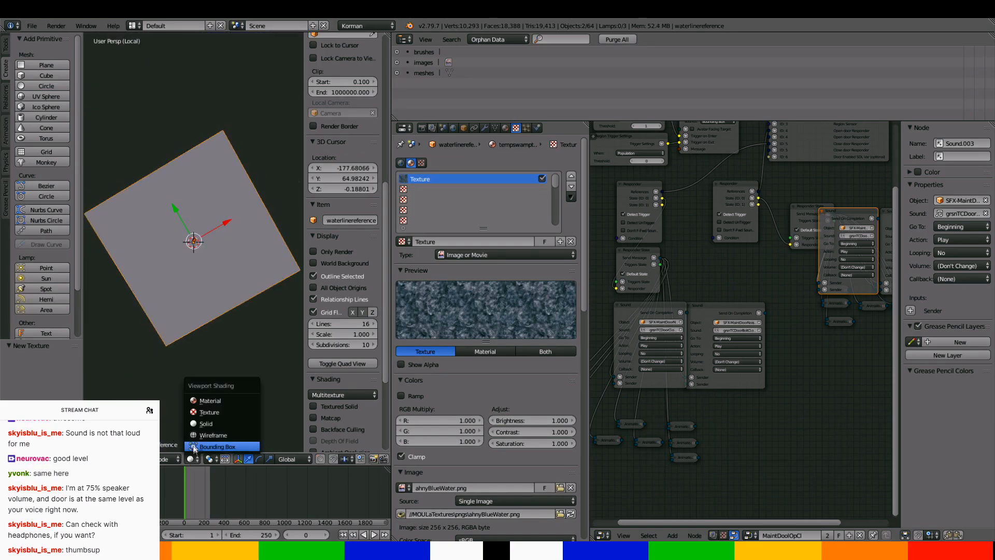
click(223, 406)
key(Tab)
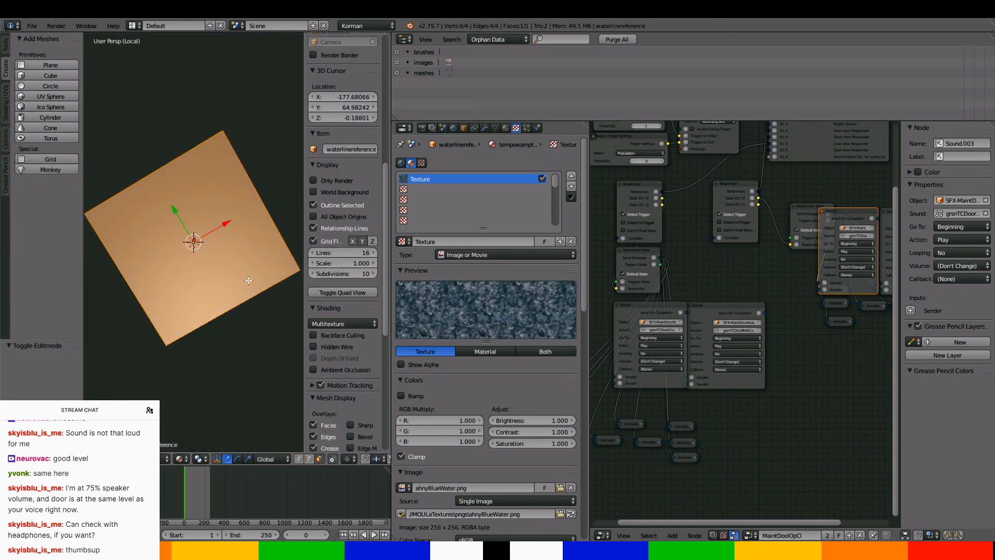
key(u)
click(233, 378)
middle_drag(237, 353, 220, 269)
scroll(221, 268, up, 6)
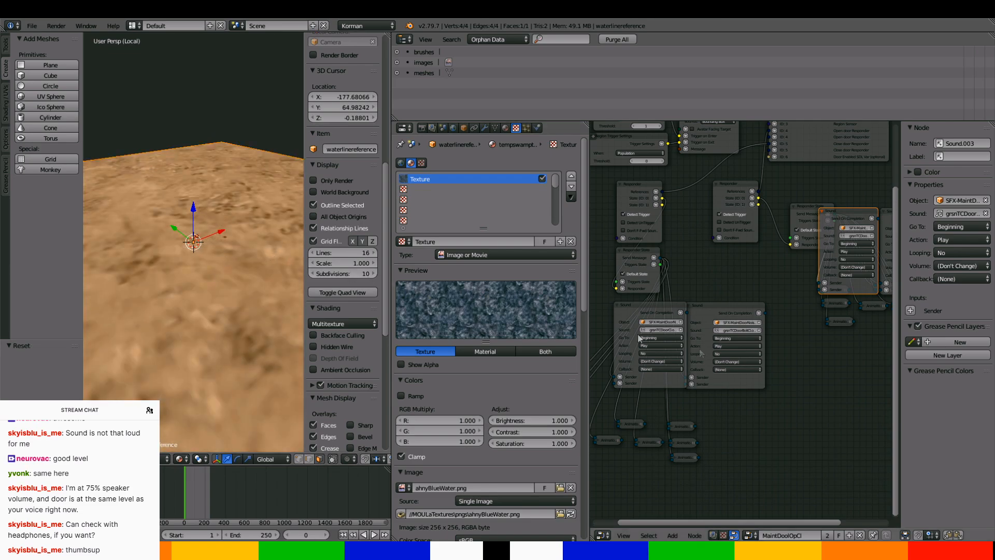
Scale the plane's UVs by about 16.781 in the UV/Image Editor, and leave Edit Mode and local view
click(603, 535)
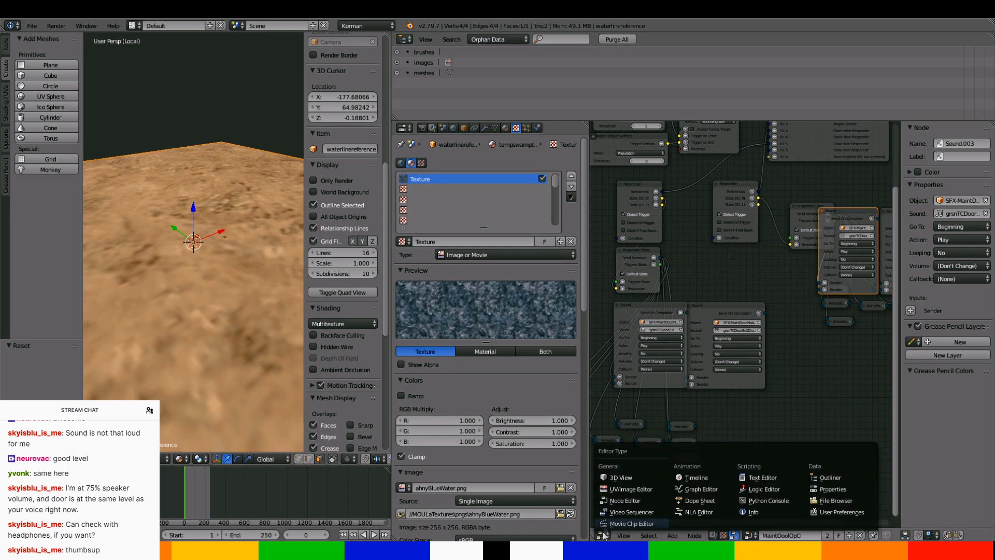
click(635, 490)
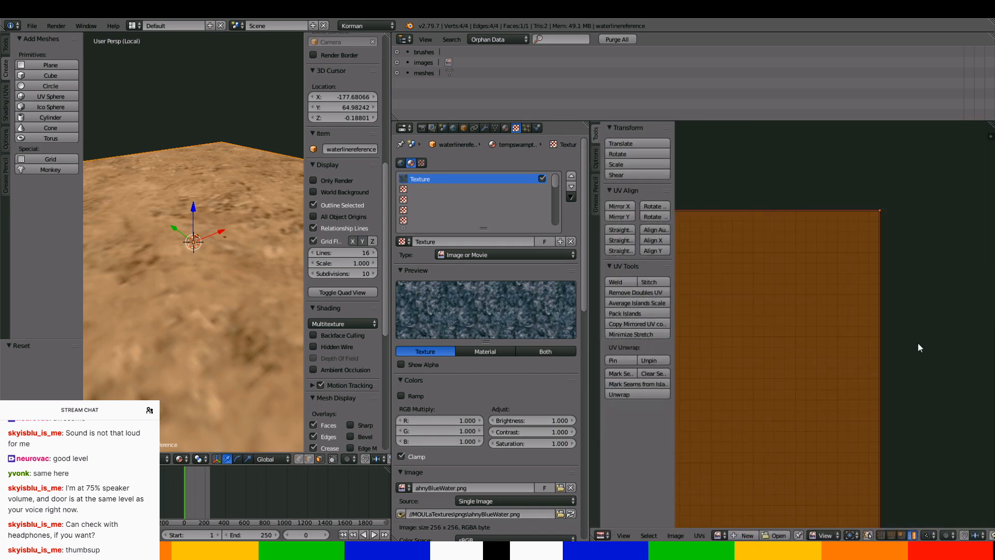
click(377, 208)
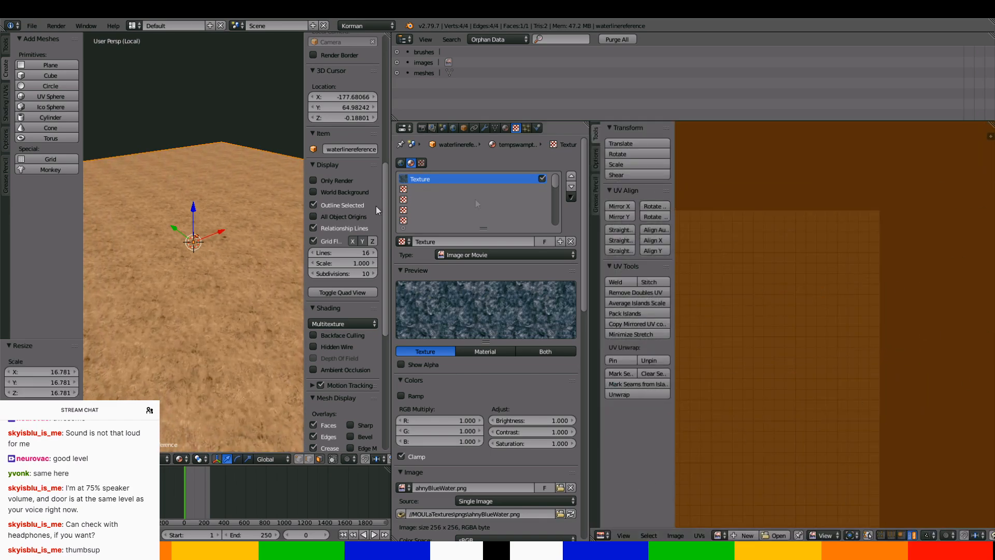
key(Tab)
middle_drag(172, 247, 142, 284)
key(KP_Divide)
Make the tempswamptexture material shadeless
click(505, 127)
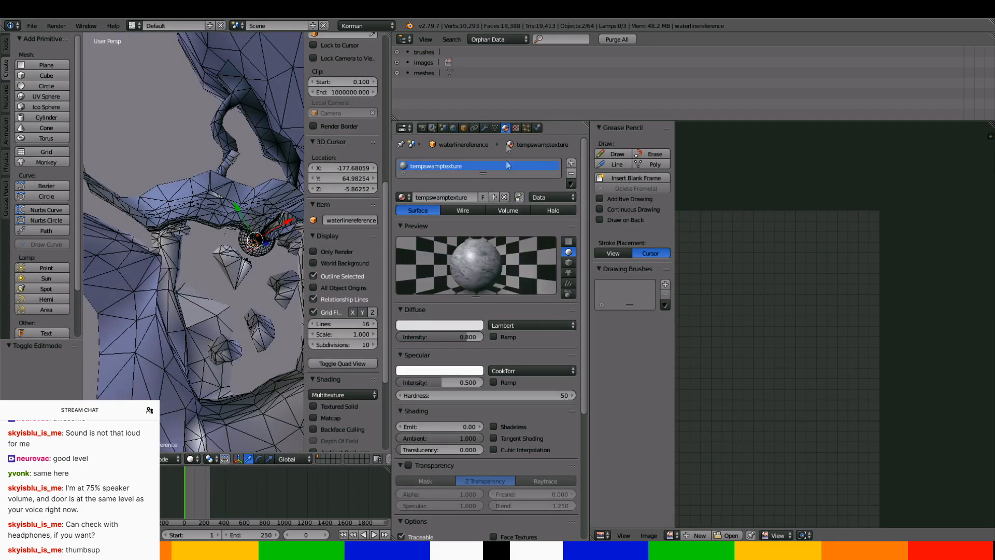
middle_drag(218, 259, 170, 190)
scroll(181, 154, up, 3)
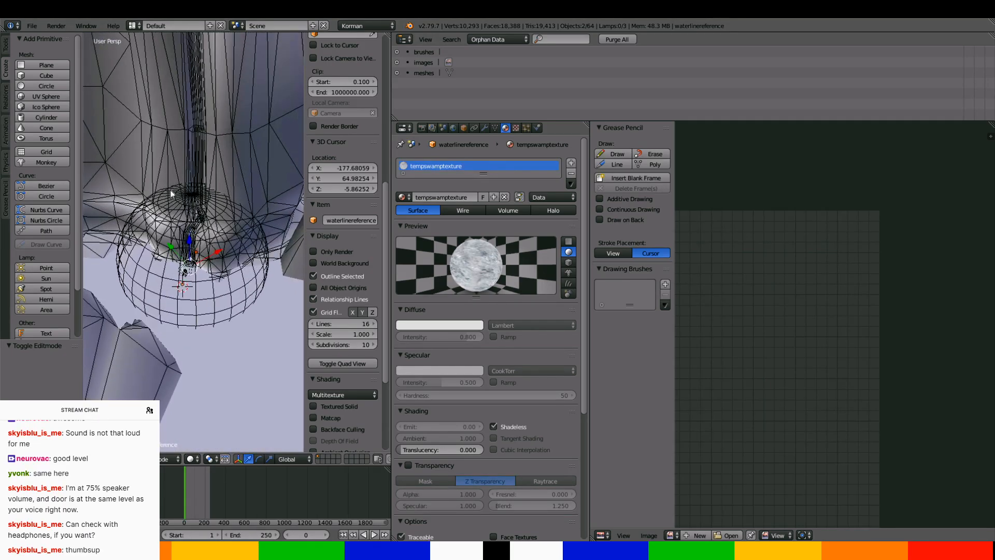
Save the Blender file and start a Test Age run for the uruDestiny game
key(ctrl+s)
click(170, 190)
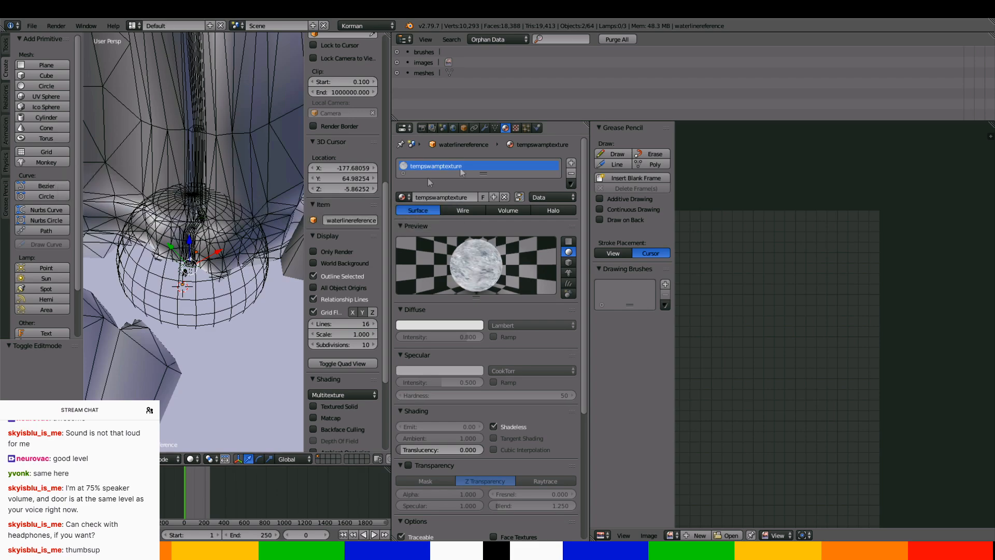
click(454, 129)
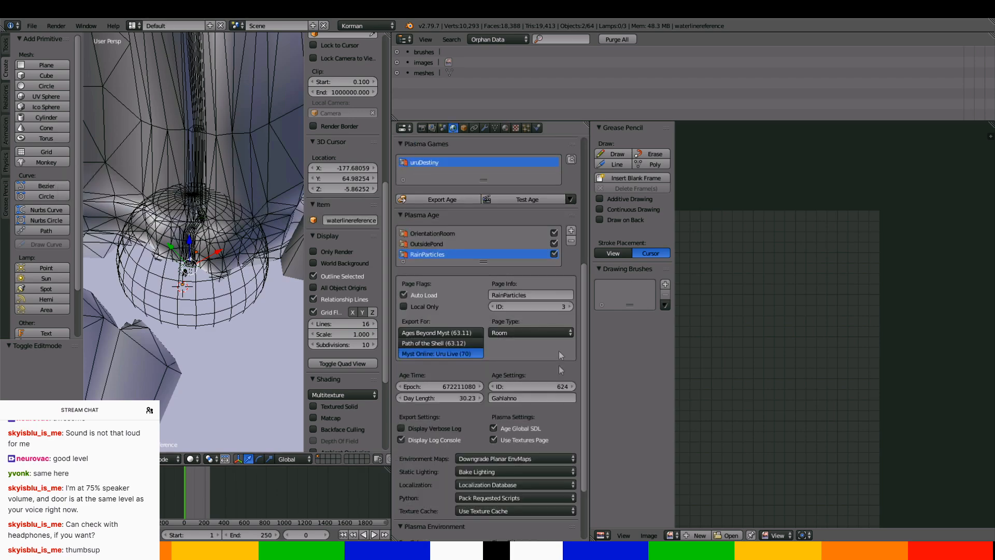
click(525, 202)
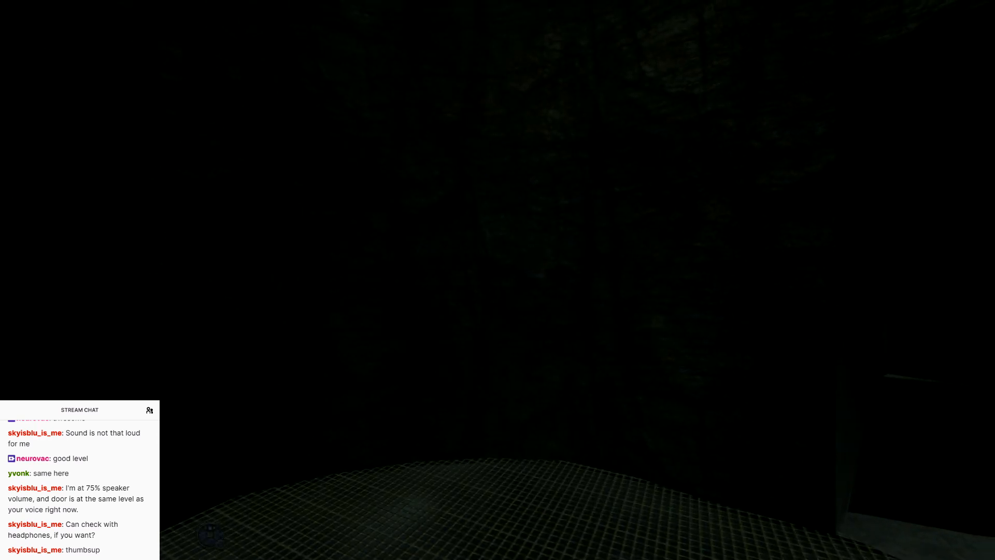
Walk in first person across the grated platform and out through the doorway into the pond water
key(w)
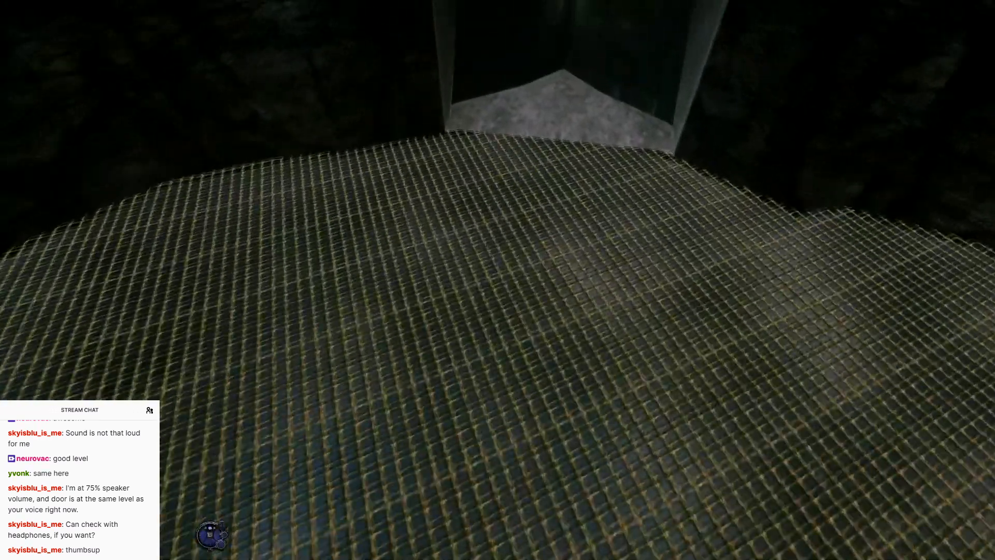
key(w)
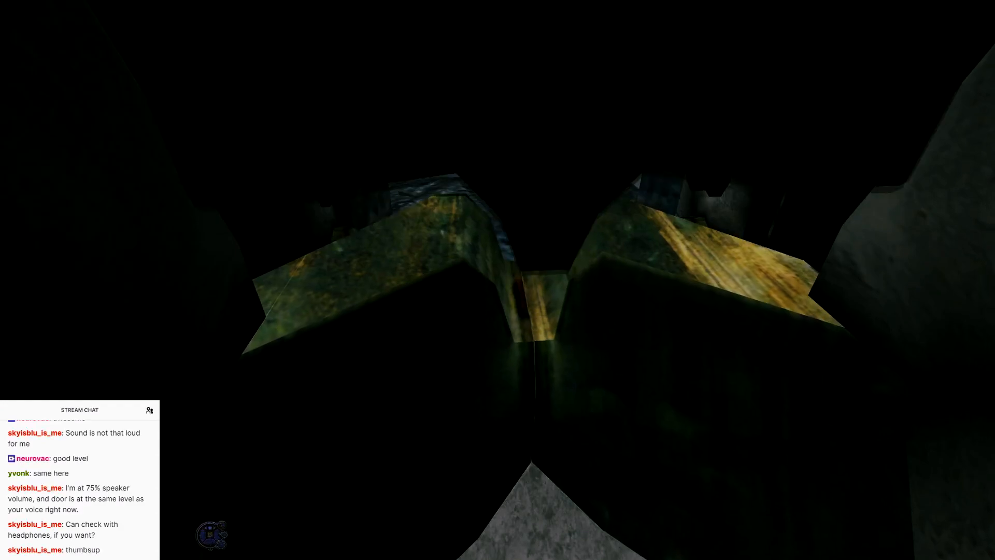
key(w)
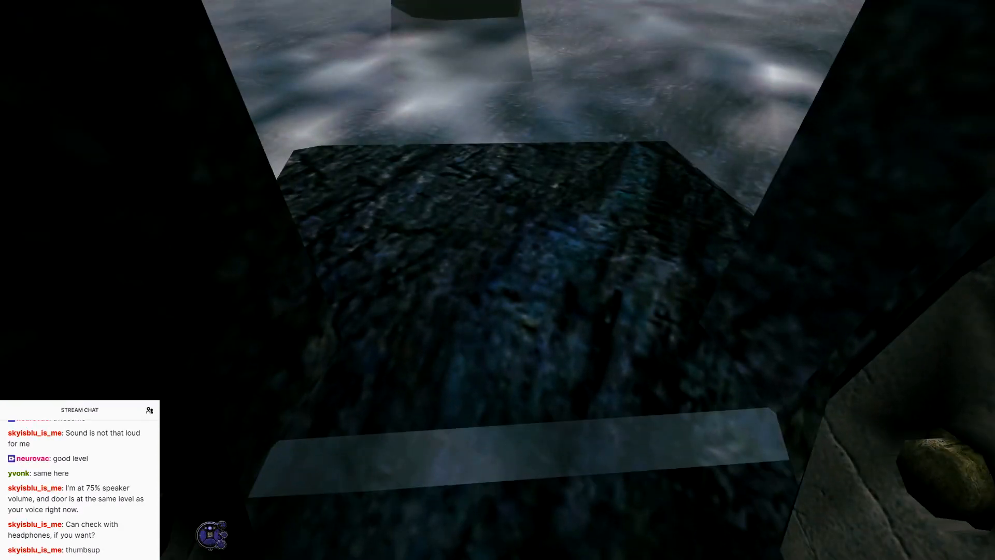
key(w)
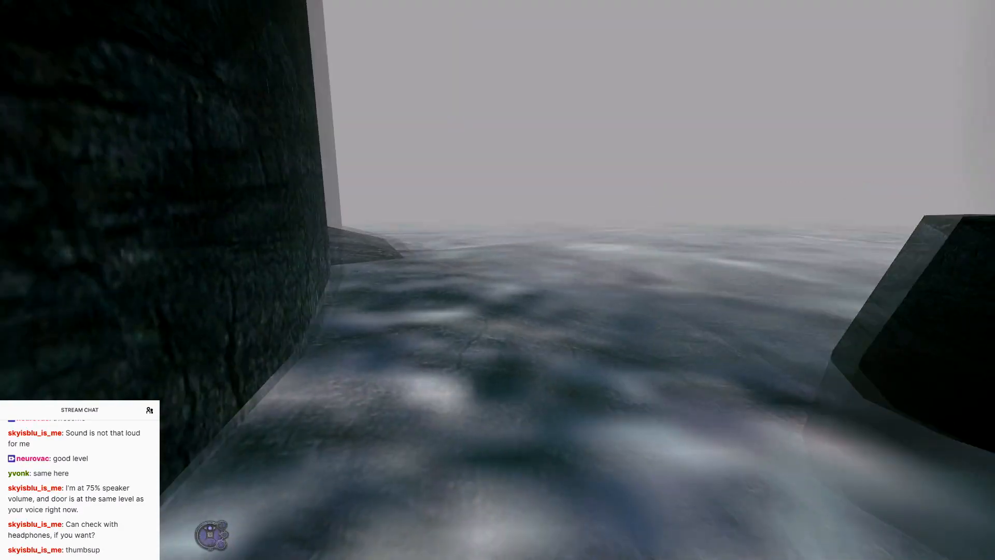
key(w)
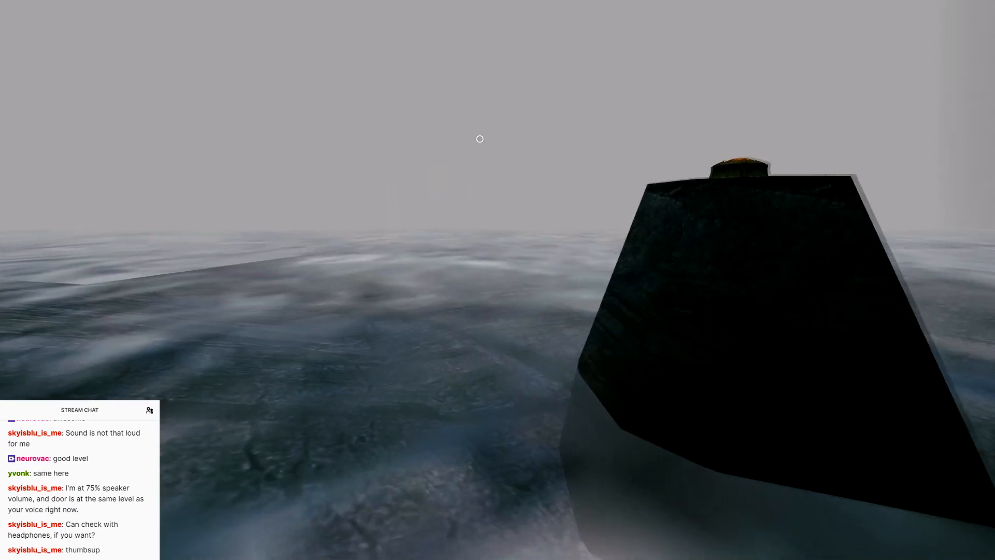
Switch to third-person view and wade around the rock with the glowing button to examine the water level against the avatar
key(F1)
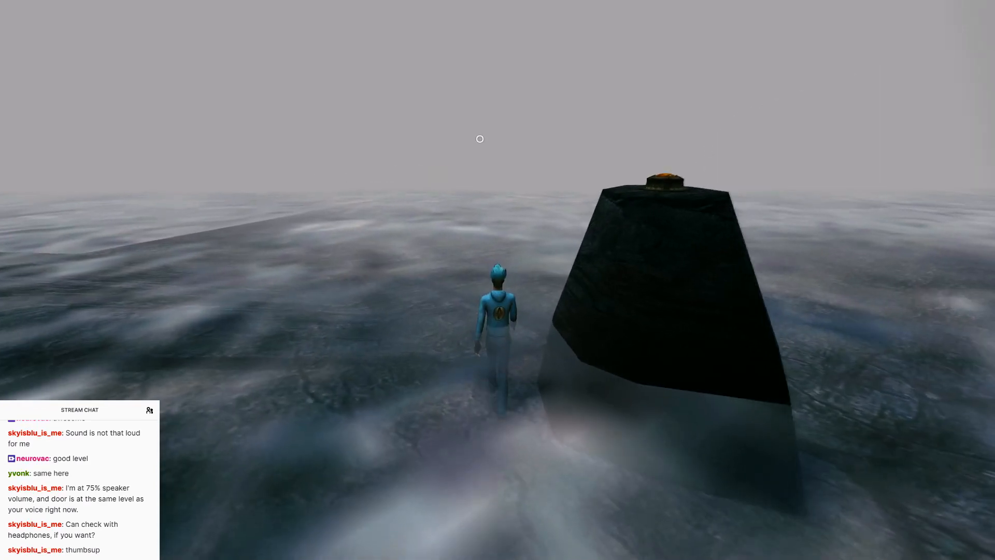
key(w)
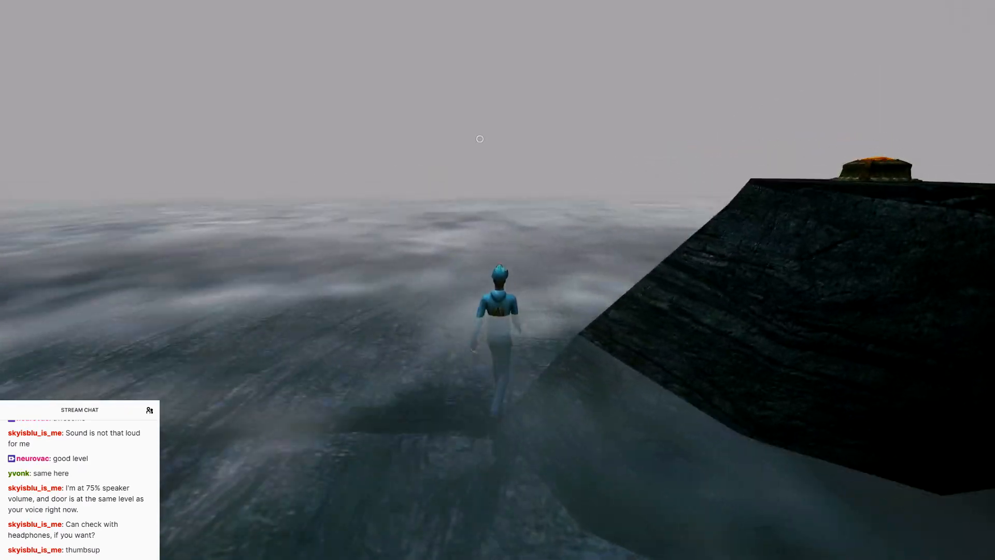
key(w)
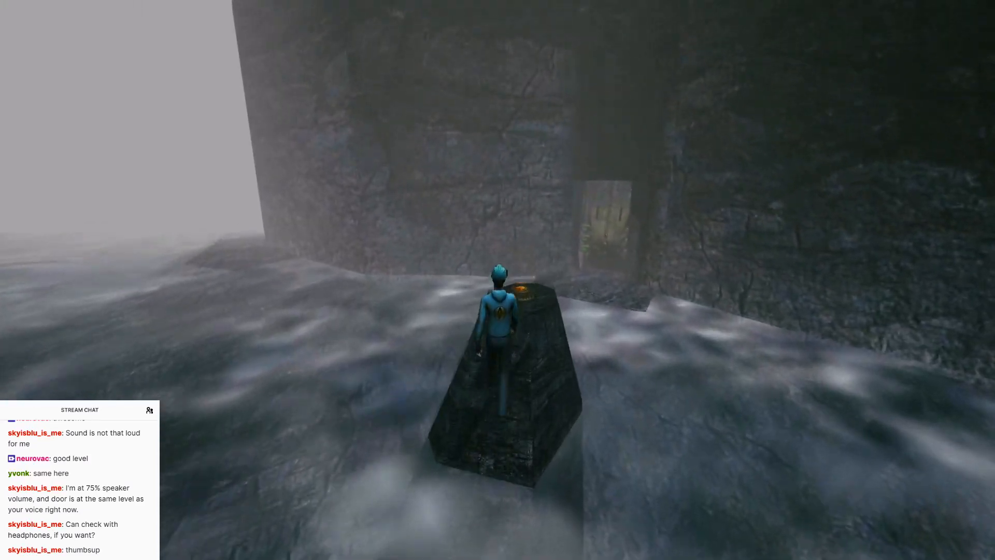
key(w)
key(a)
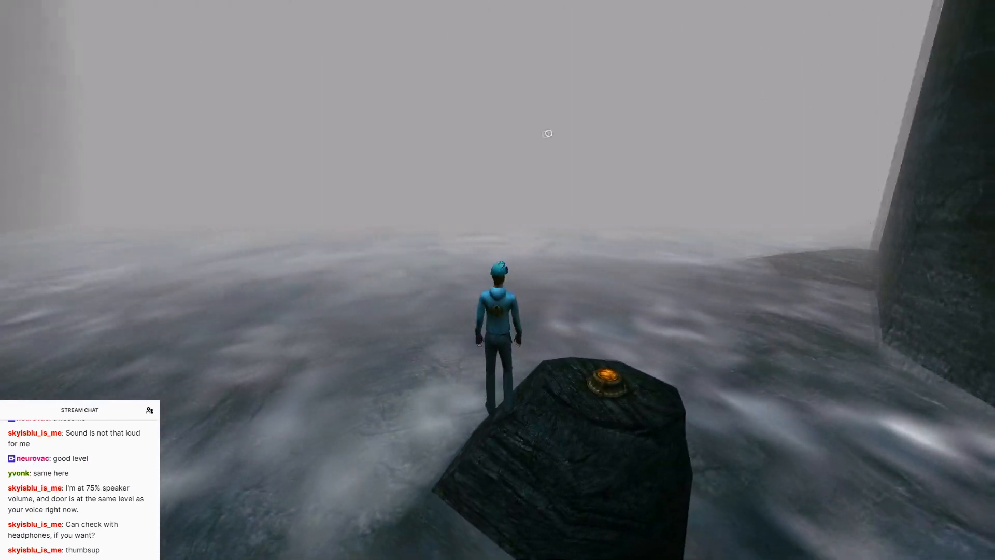
right_drag(549, 133, 482, 117)
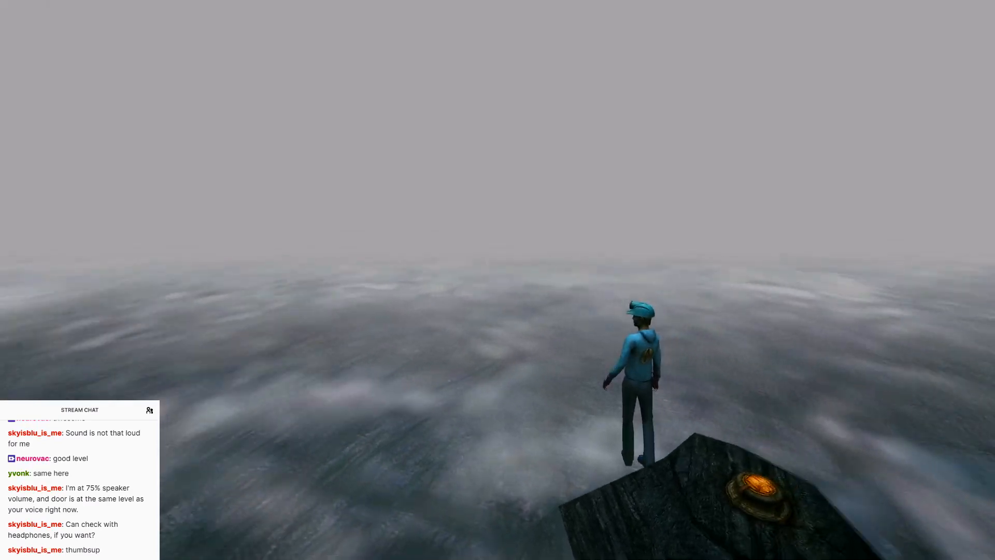
Circle the rock with the glowing button to examine the water around it and below the doorway cliff
key(a)
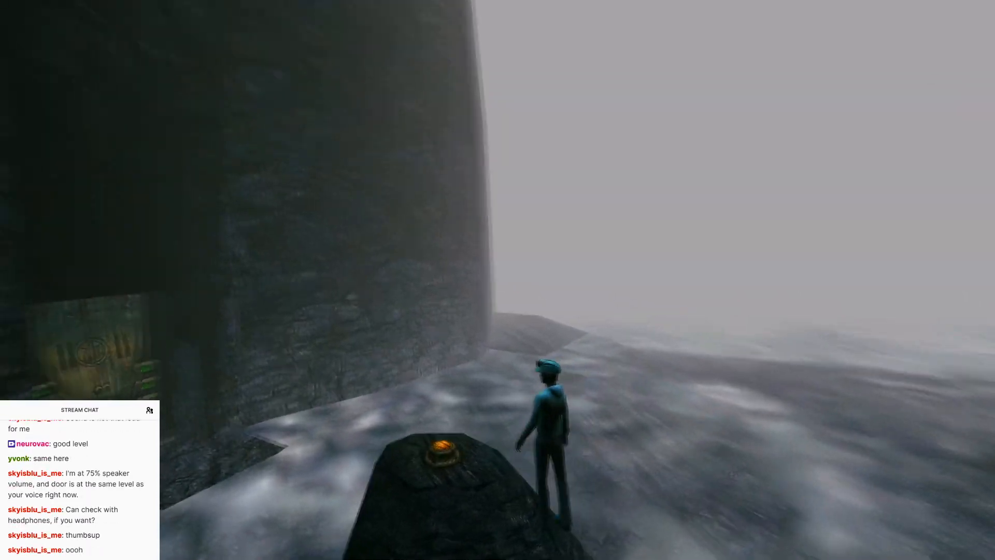
key(a)
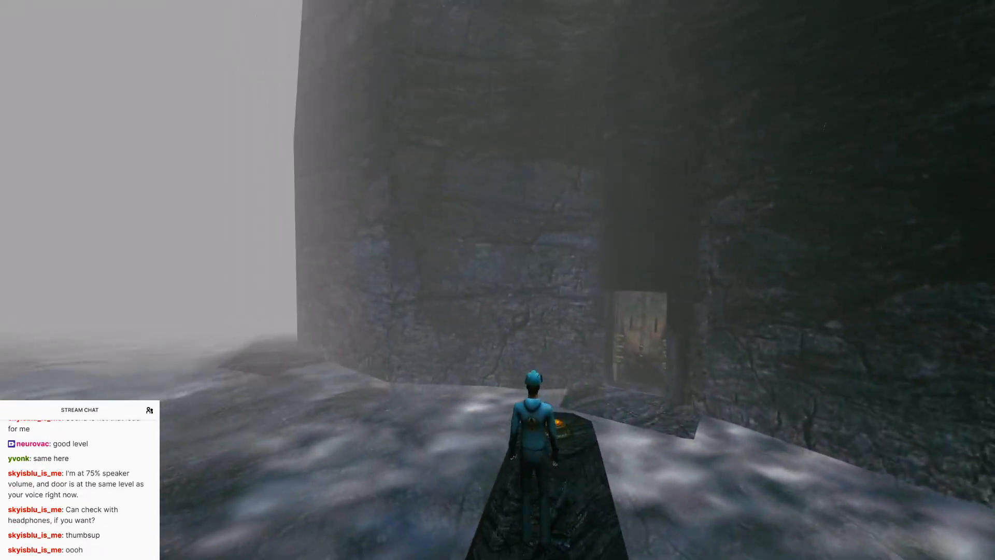
key(a)
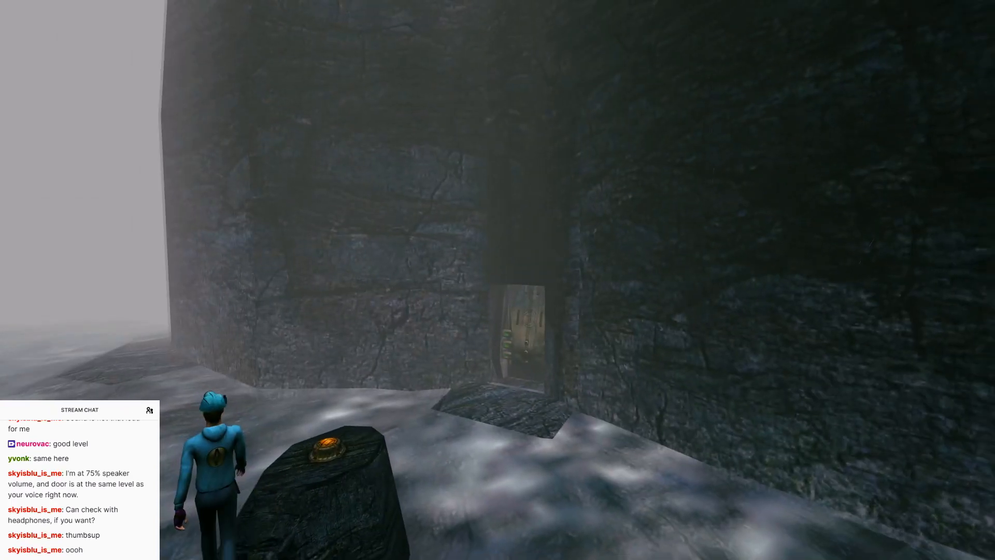
key(d)
key(a)
key(w)
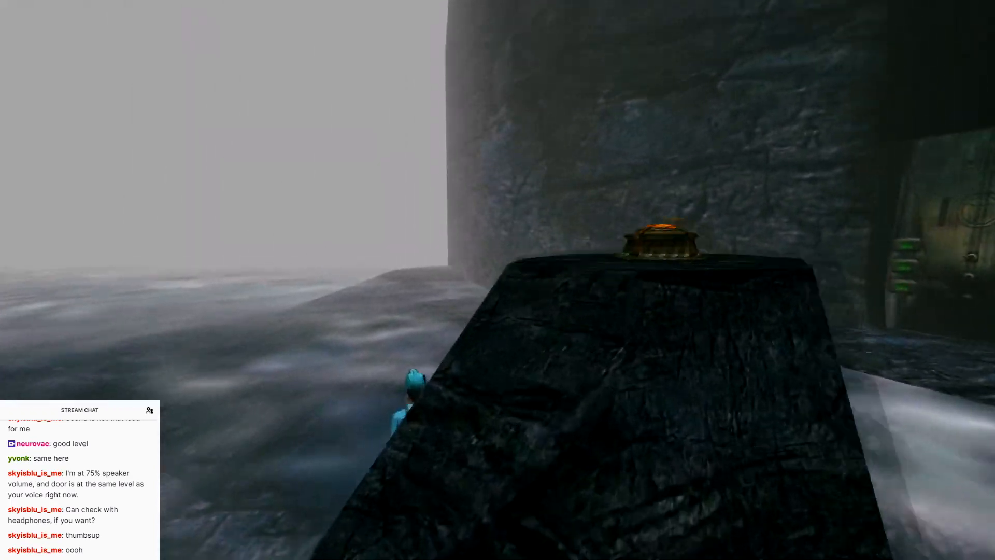
Run in third person along the cliff and over the low rocky bank to examine the water edge on both sides
key(w)
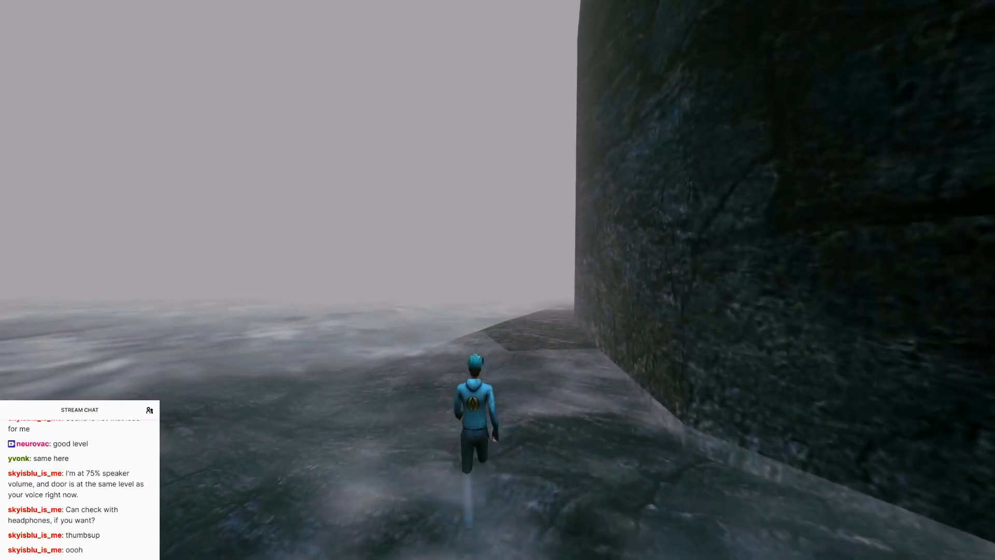
key(w)
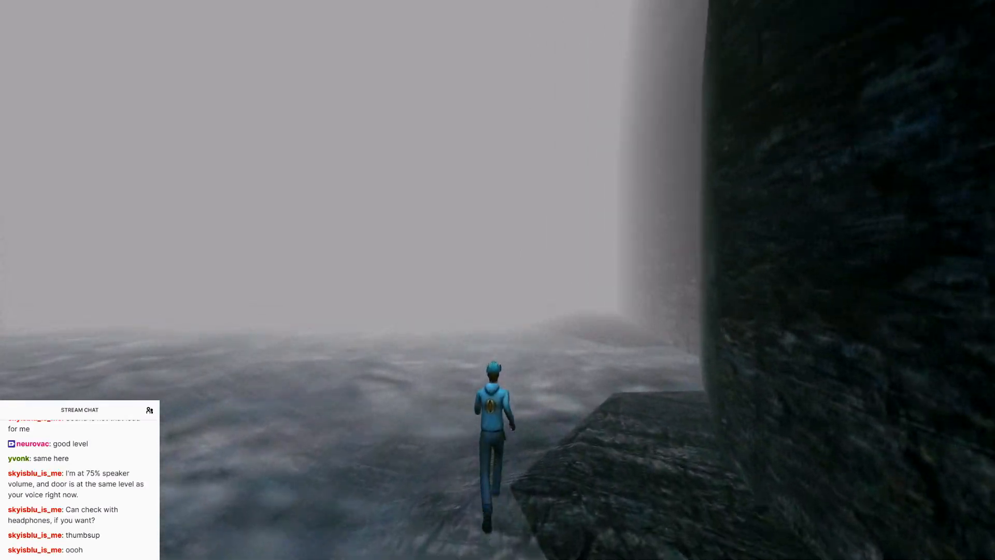
key(w)
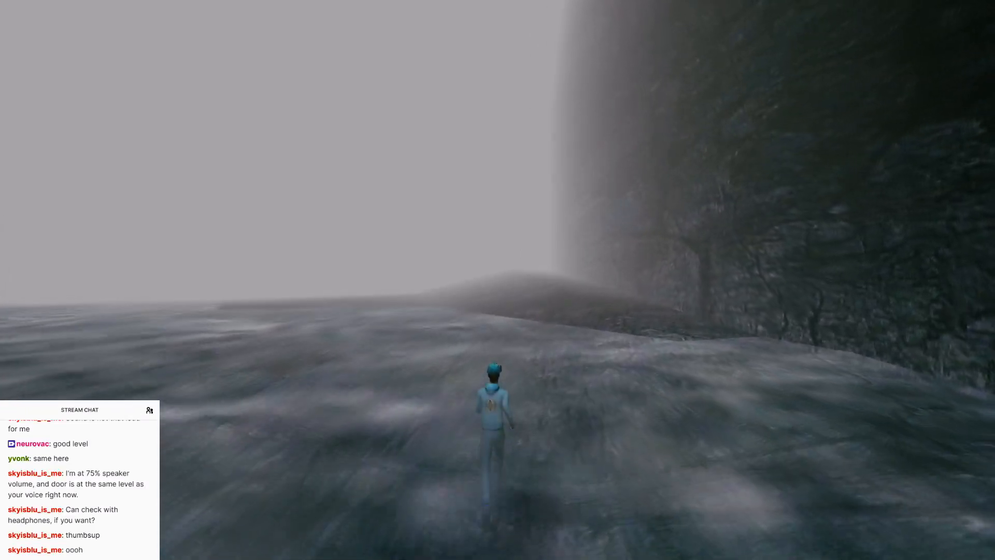
key(w)
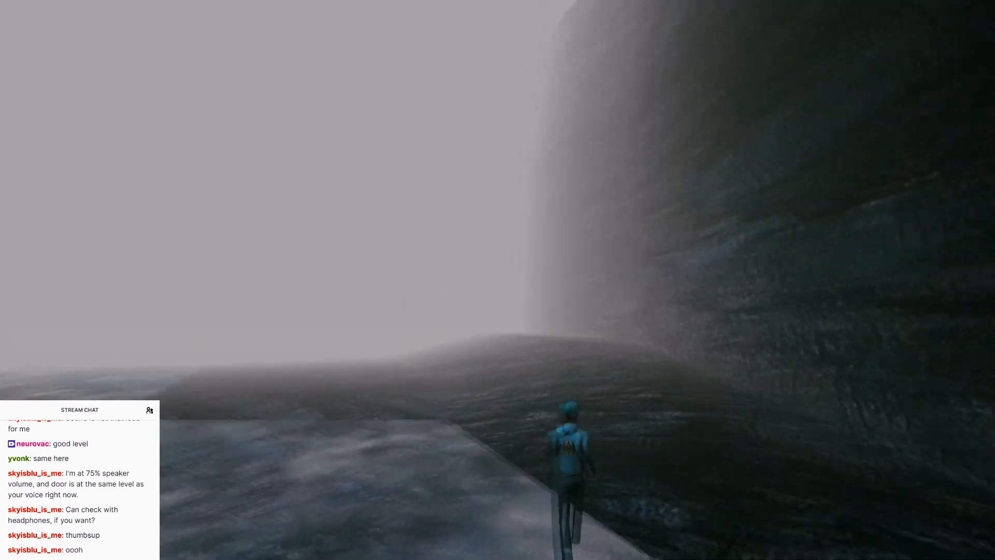
key(w)
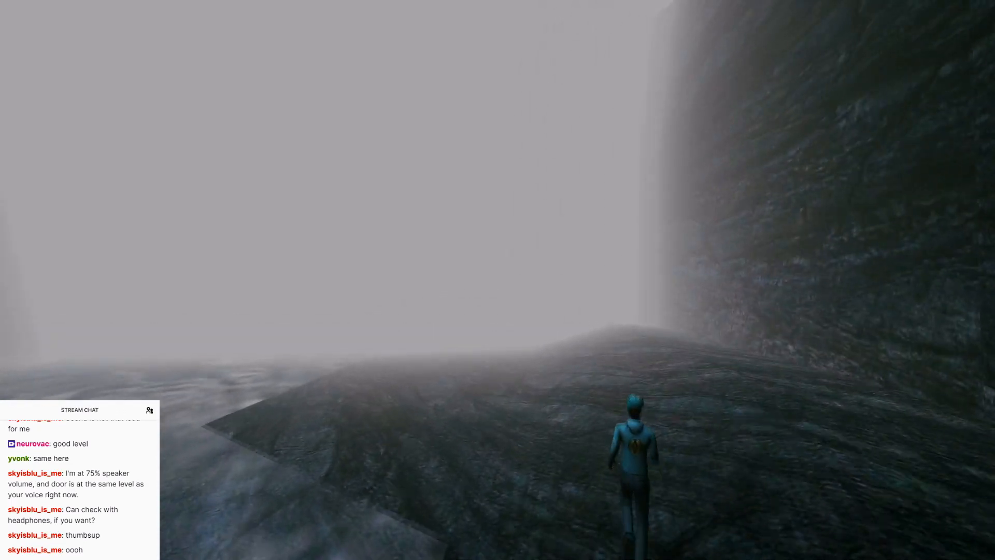
key(w)
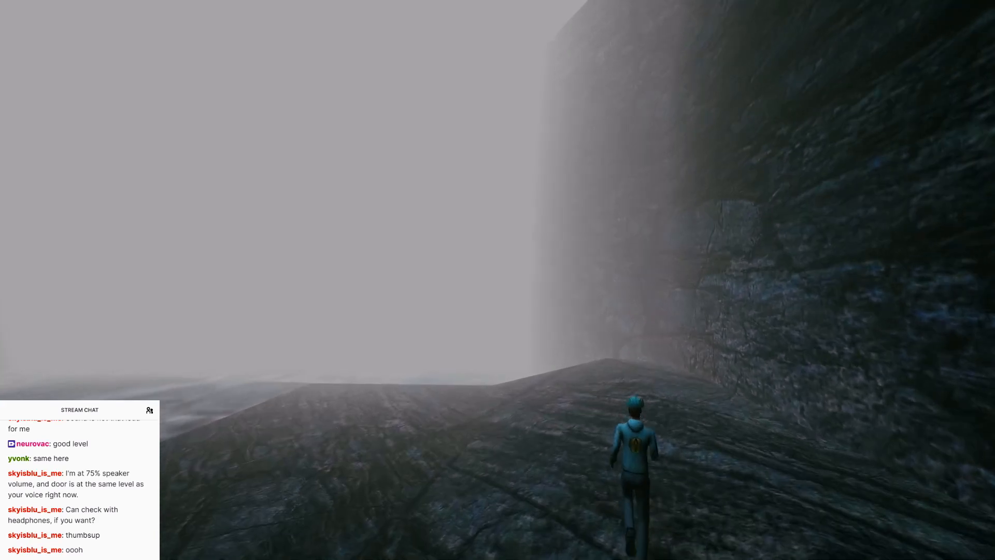
key(w)
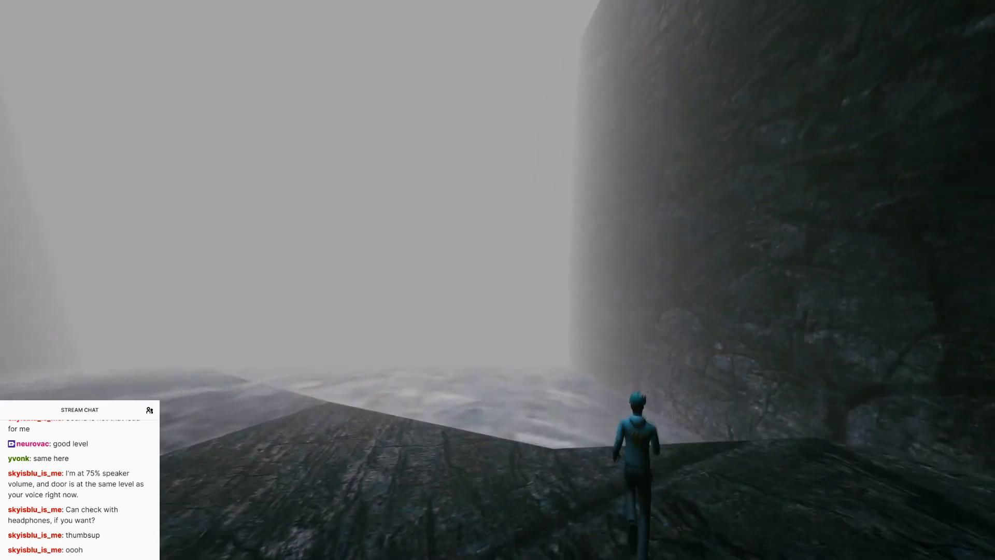
key(w)
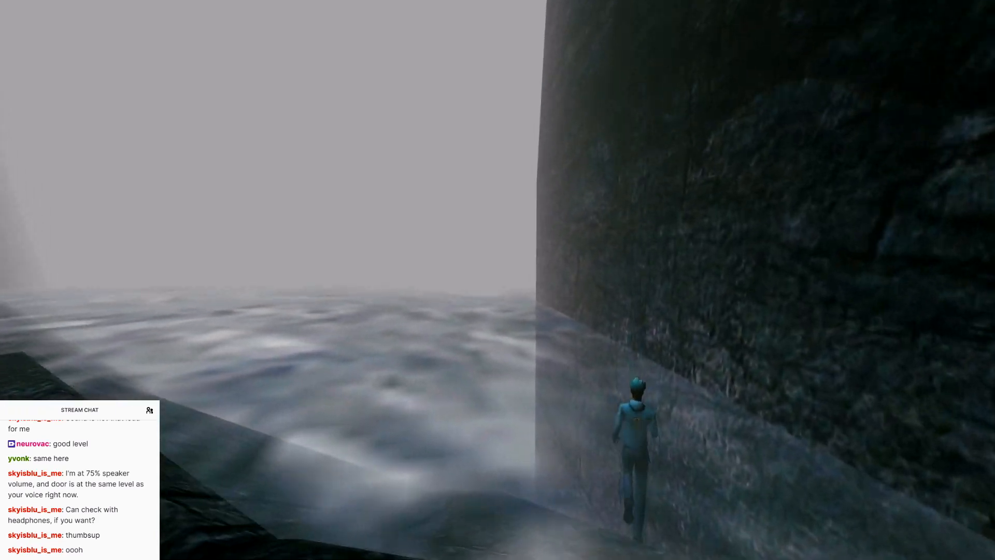
key(w)
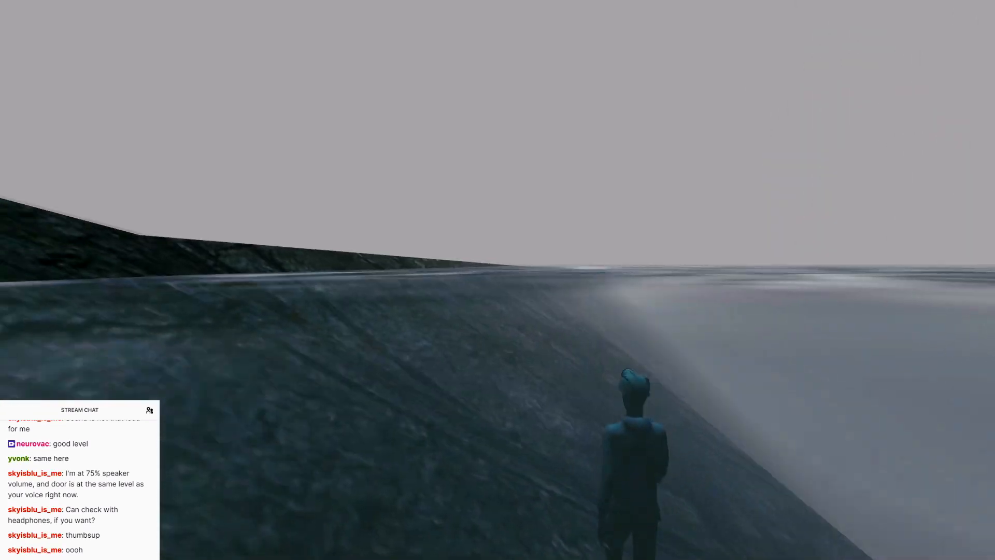
Jump ahead and run through the open water to the foggy rock tower, continuing along its wall to examine the surface
key(space)
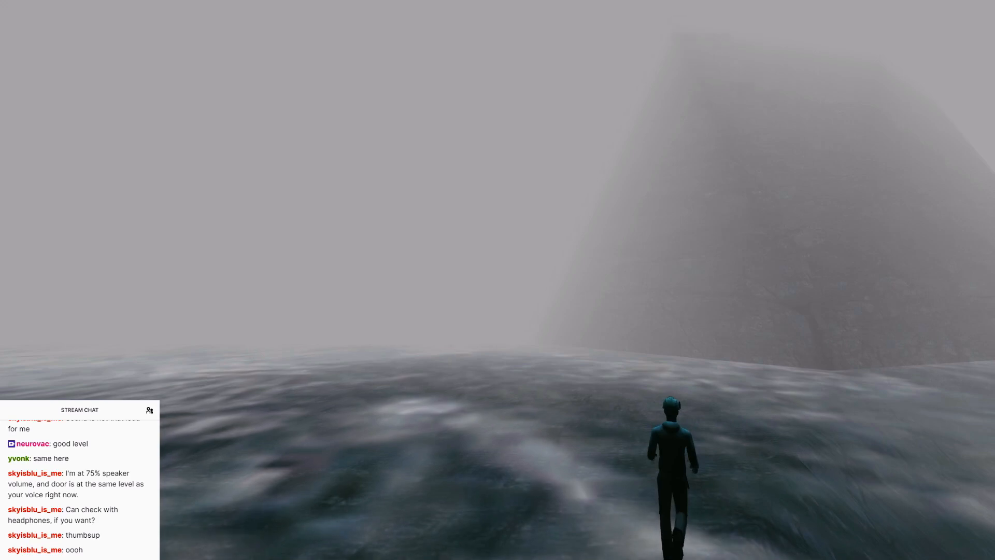
key(w)
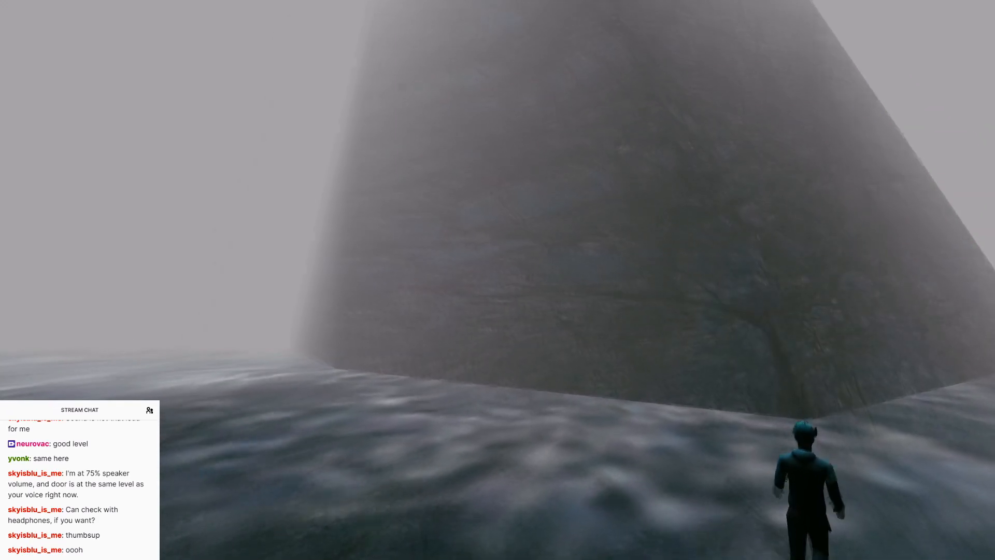
key(w)
key(w)
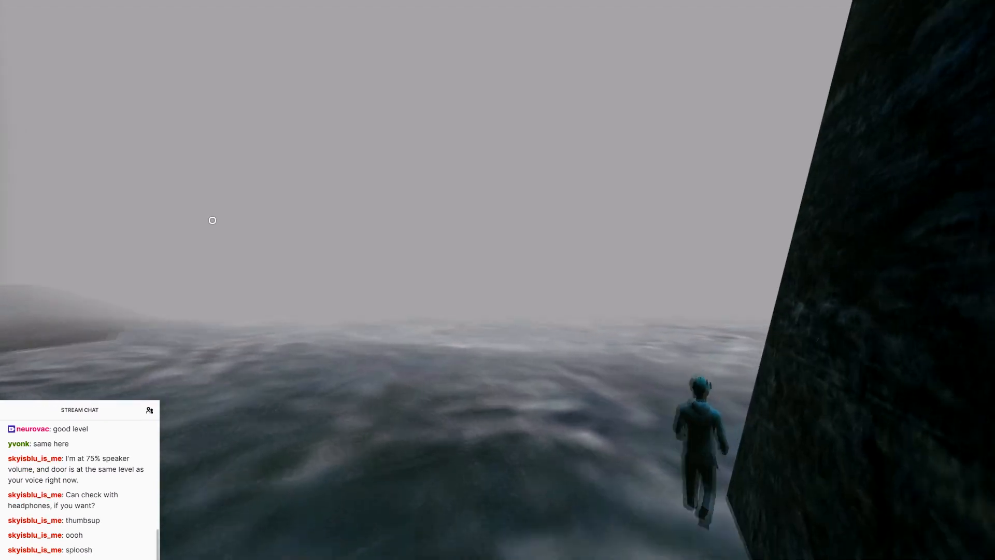
key(w)
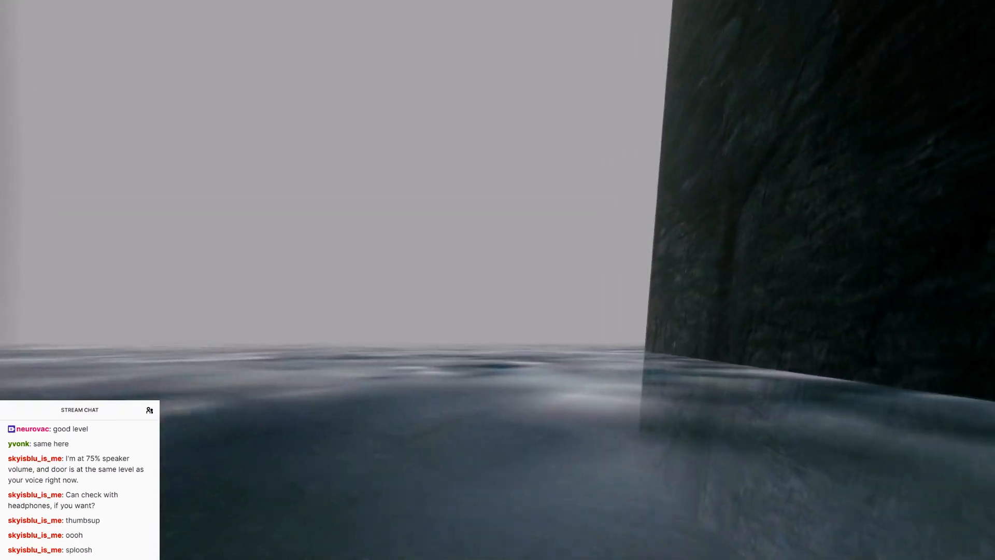
key(w)
key(w)
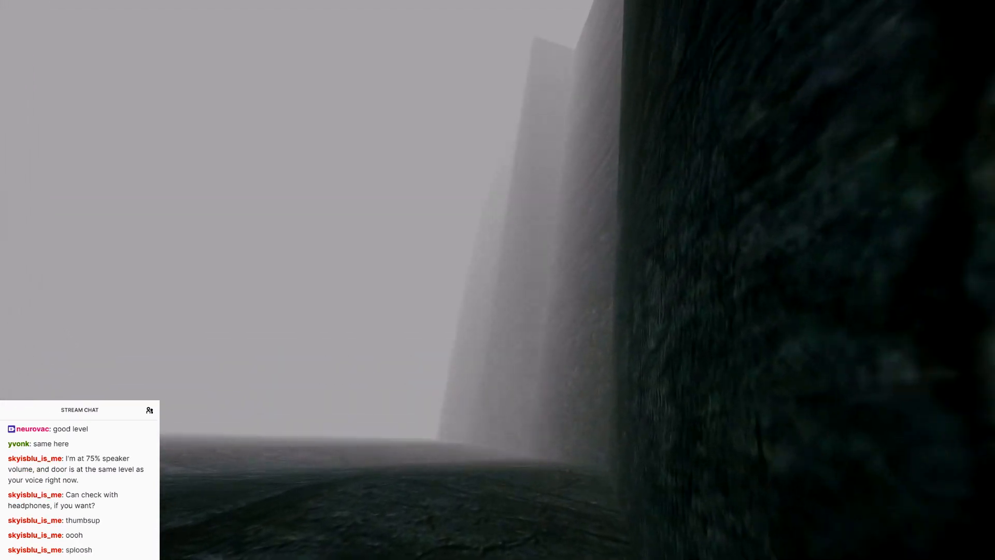
key(w)
Pull the camera back and wade along the base of the cliff to examine how the water covers the avatar
scroll(361, 173, down, 5)
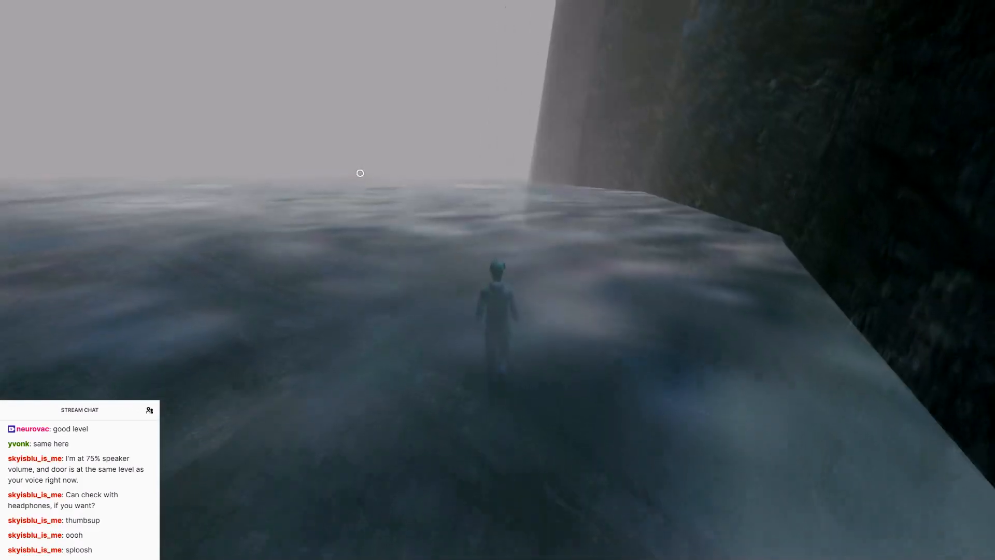
key(w)
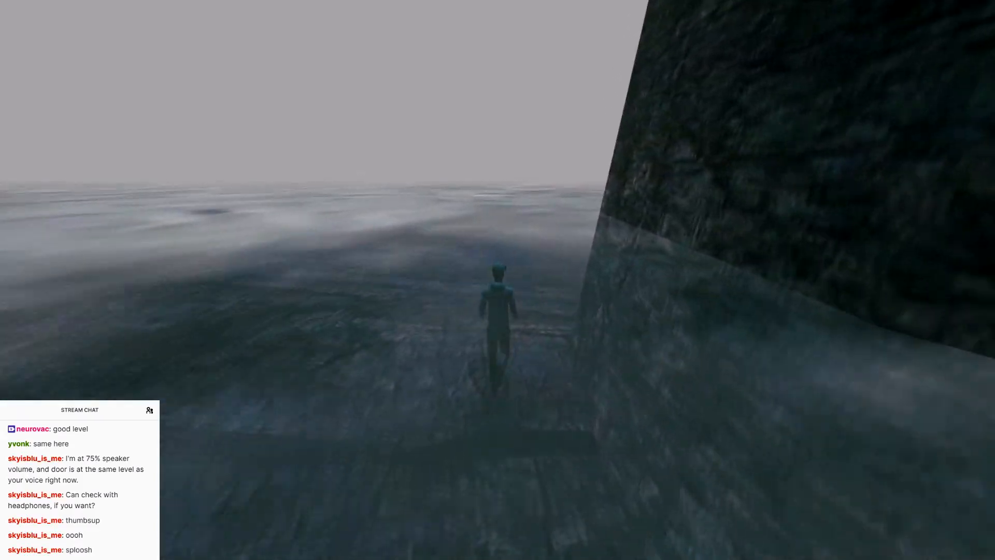
key(w)
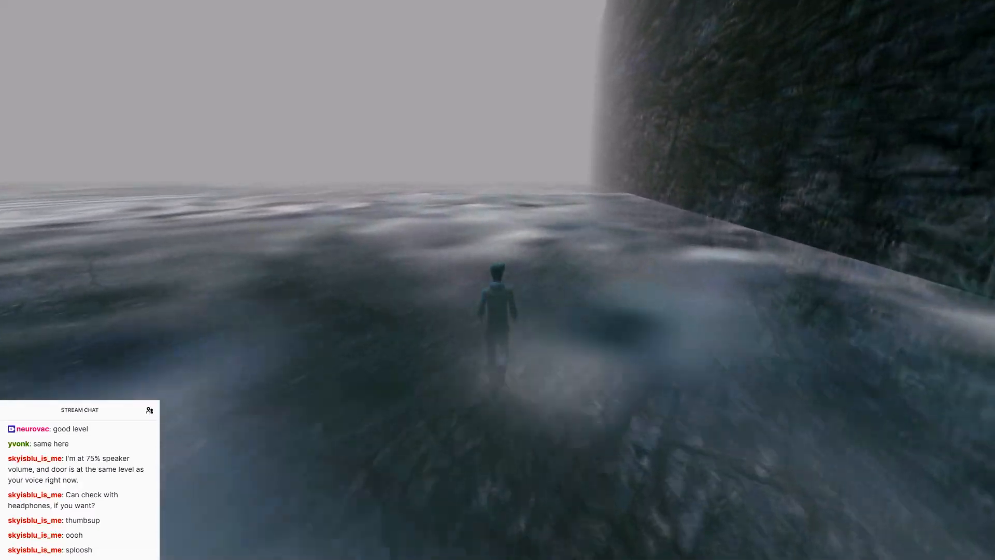
key(w)
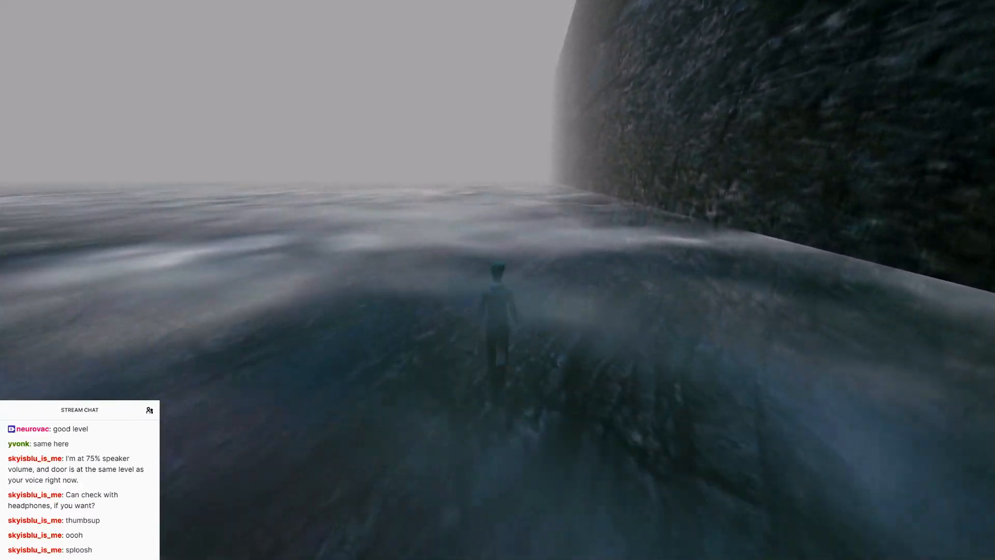
key(w)
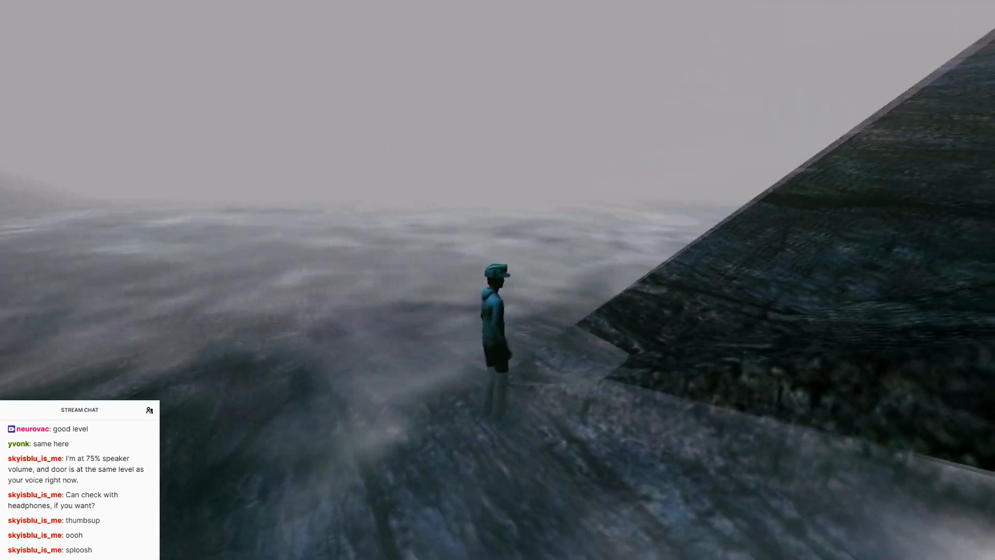
Jump from the water onto the steep rock block and run up its slope
key(w)
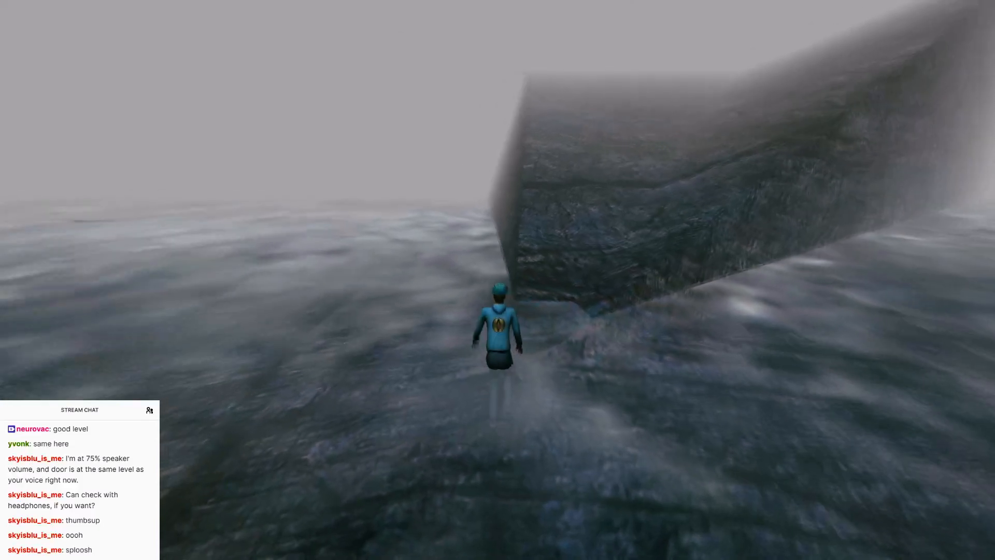
key(w)
key(space)
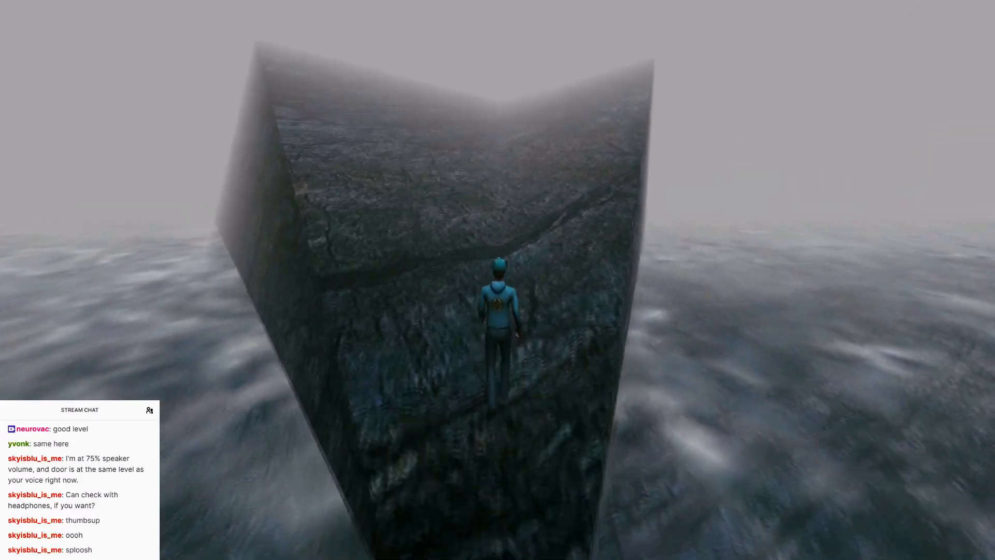
key(w)
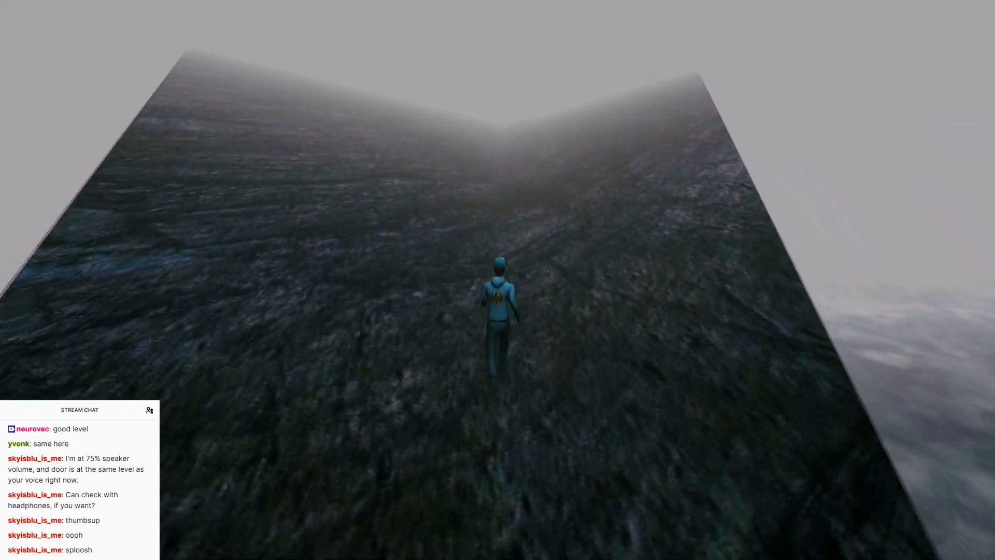
key(w)
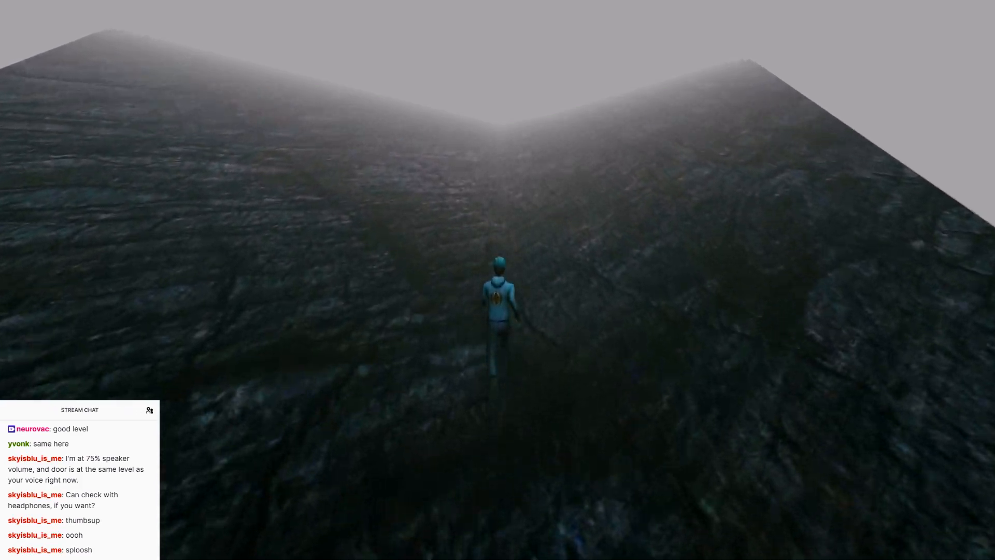
key(w)
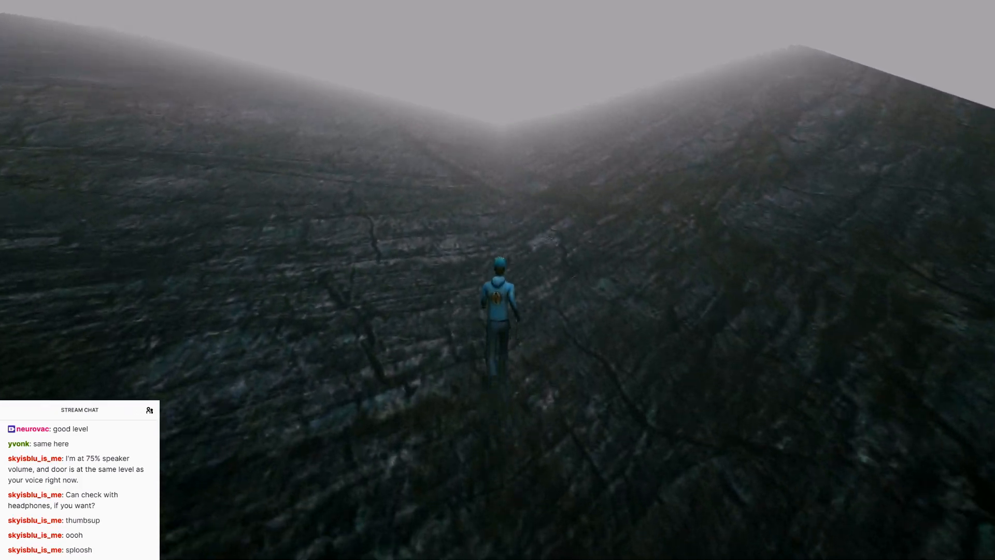
key(w)
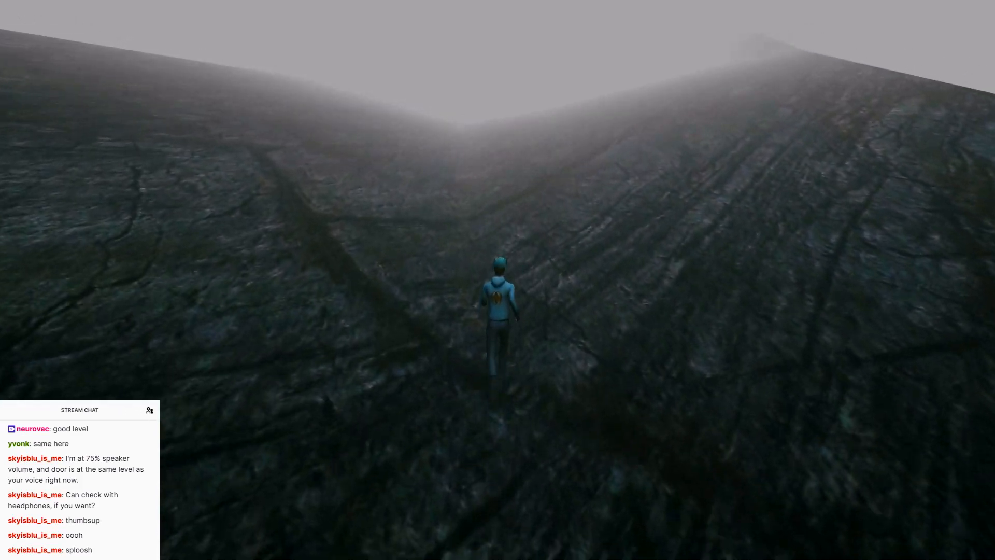
key(w)
Switch to first-person view, walk to the top edge of the rock to view the water from above, and open the game menu
key(F1)
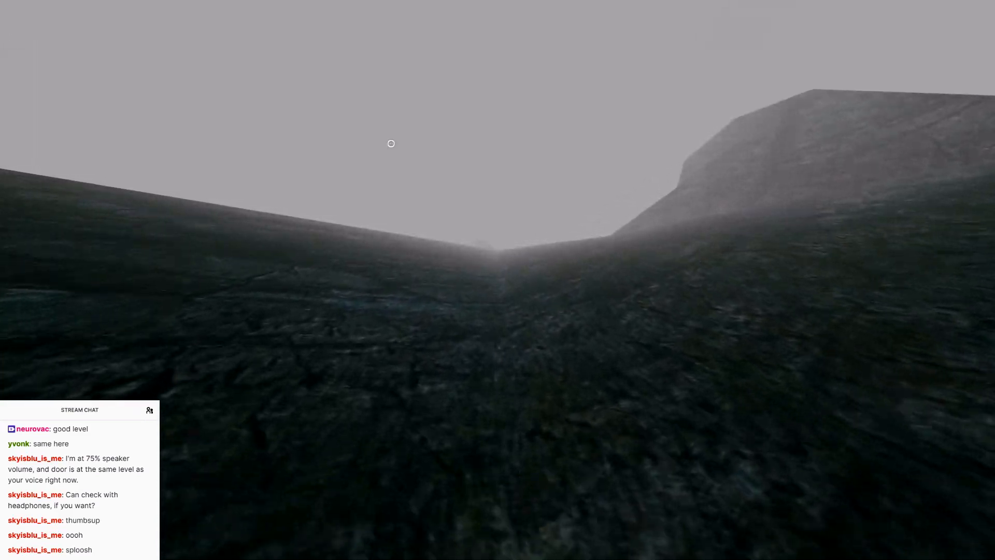
key(w)
right_drag(391, 143, 392, 93)
key(w)
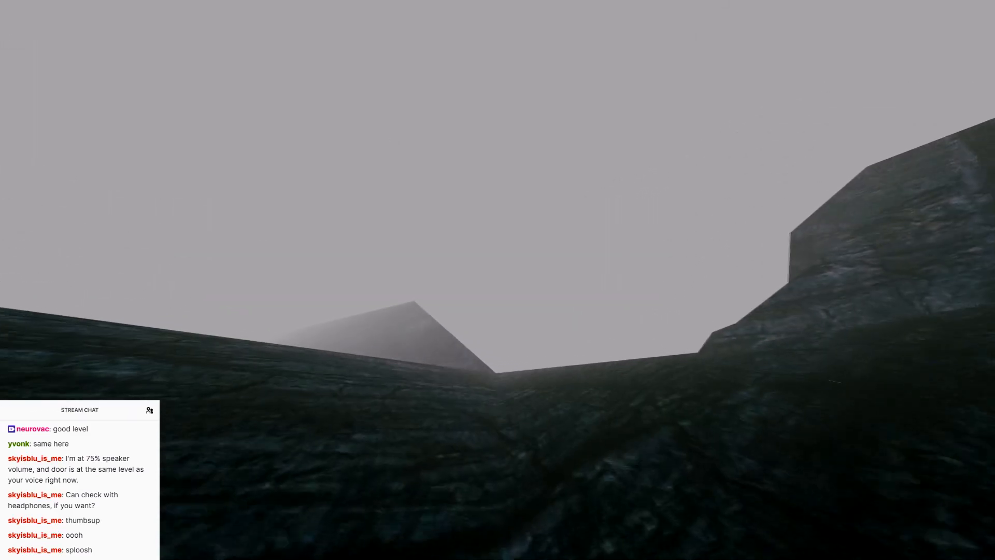
key(w)
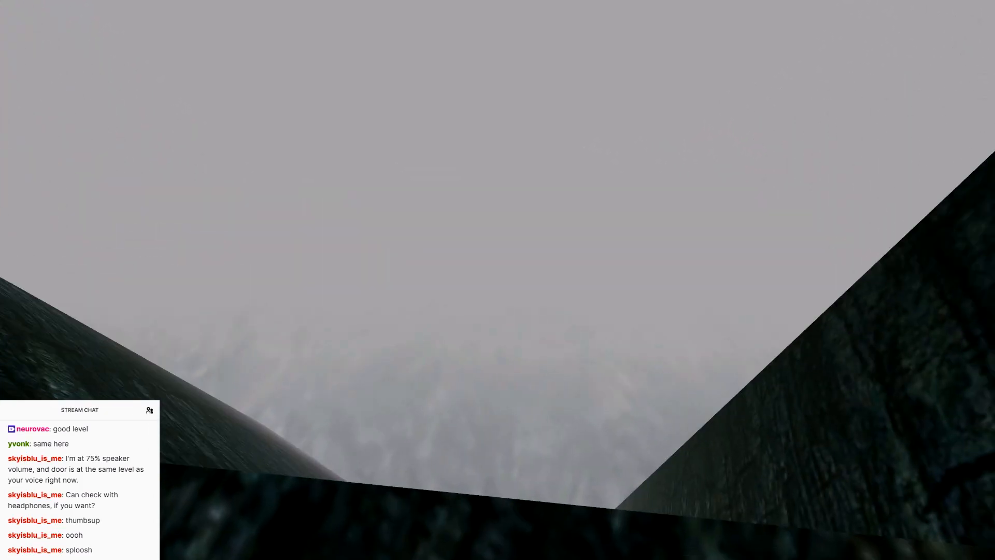
key(s)
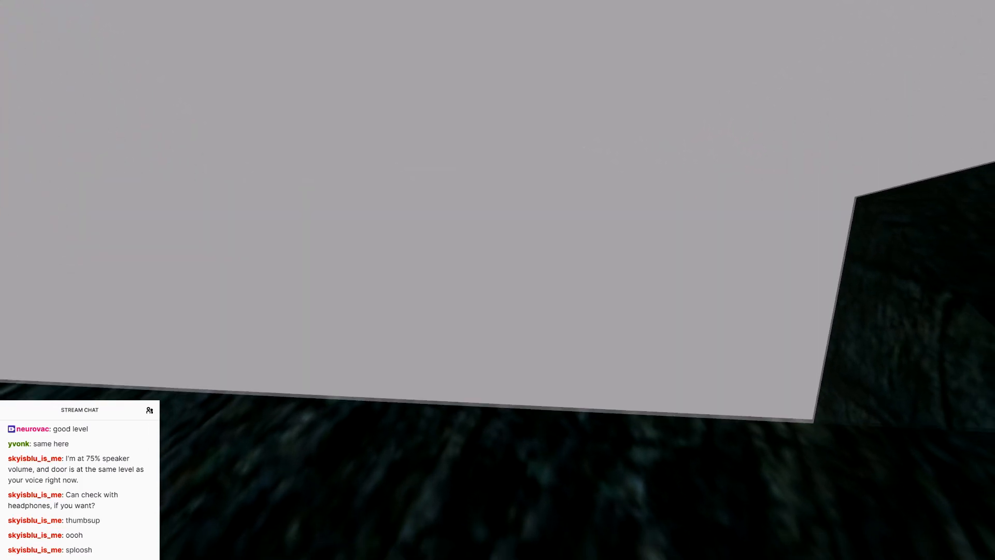
key(w)
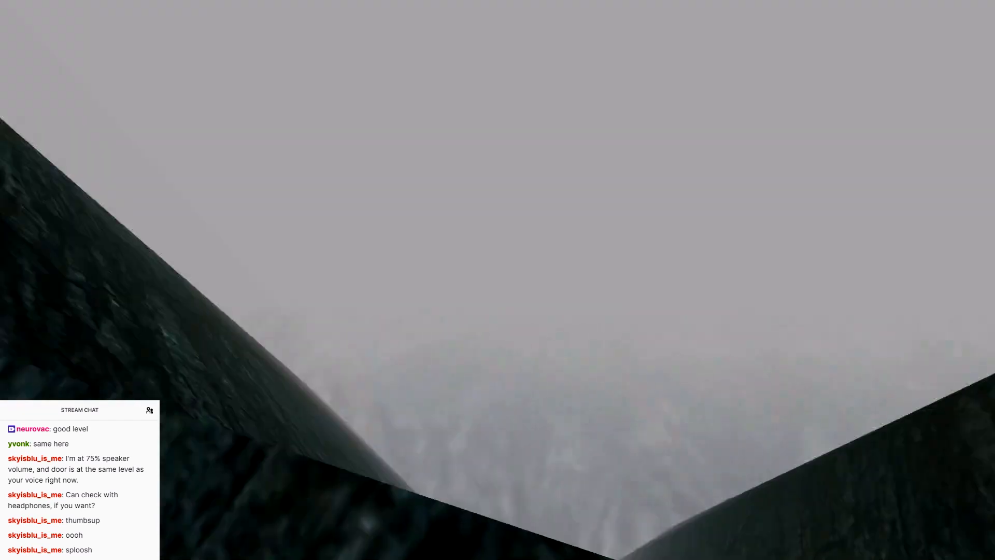
key(Escape)
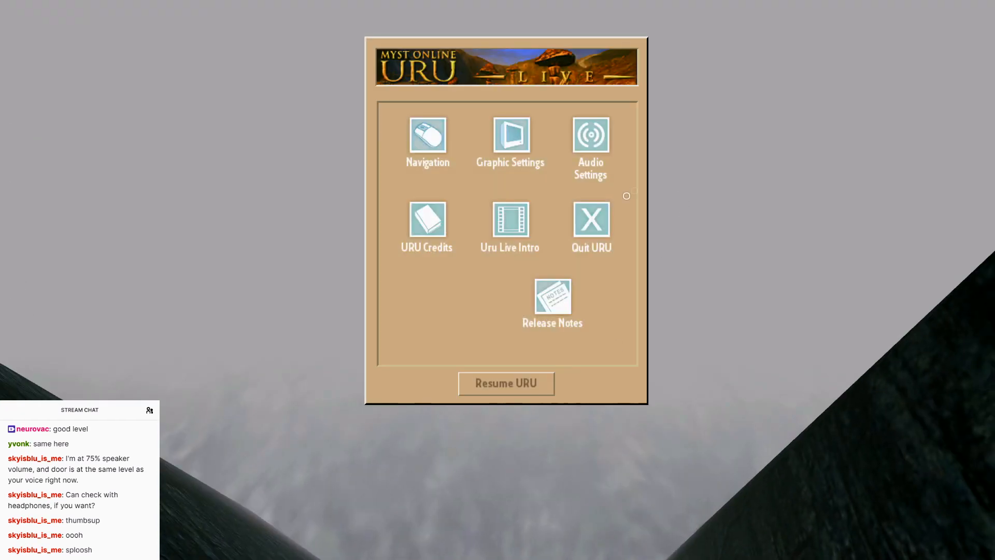
Quit the running game, confirm the exit, and return to the Blender scene
click(599, 218)
click(551, 354)
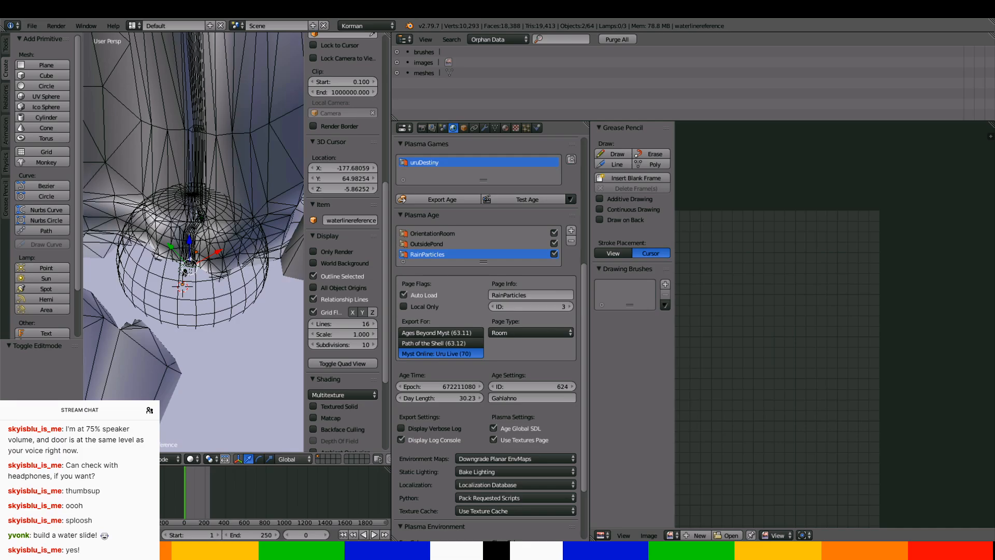
Isolate the selected waterlinereference plane and grate floor in local view to compare their heights
middle_drag(282, 297, 226, 231)
mouse_move(232, 323)
middle_down()
mouse_move(220, 333)
mouse_move(216, 410)
mouse_move(170, 365)
mouse_move(204, 353)
mouse_move(213, 394)
mouse_move(234, 346)
mouse_move(225, 333)
mouse_move(247, 270)
mouse_move(154, 274)
mouse_move(229, 308)
middle_up()
key(KP_Divide)
scroll(162, 278, up, 5)
scroll(181, 251, up, 12)
shift+middle_drag(229, 308, 180, 243)
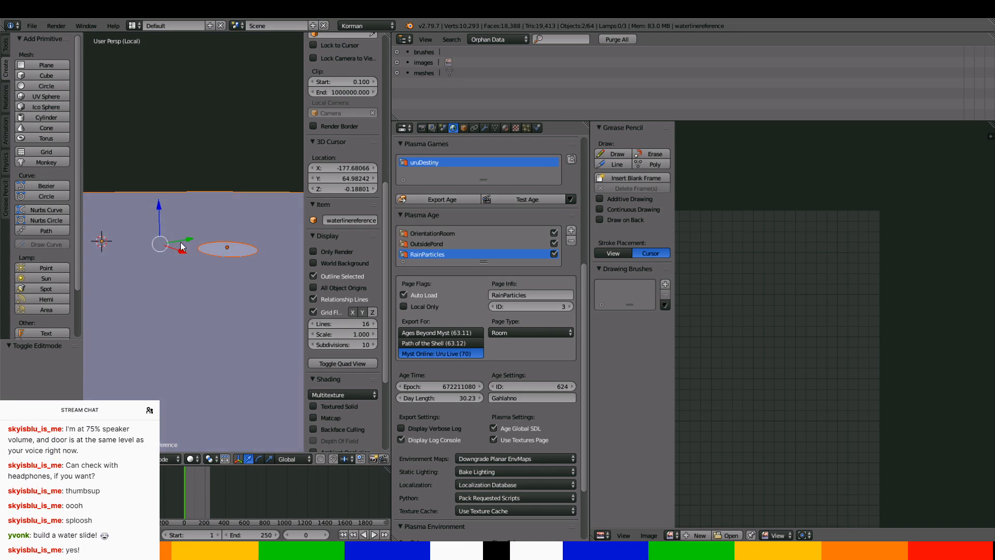
Copy the Z location of the grate floor disc and apply it to the waterlinereference plane, 0.40118
right_click(218, 247)
scroll(366, 153, up, 12)
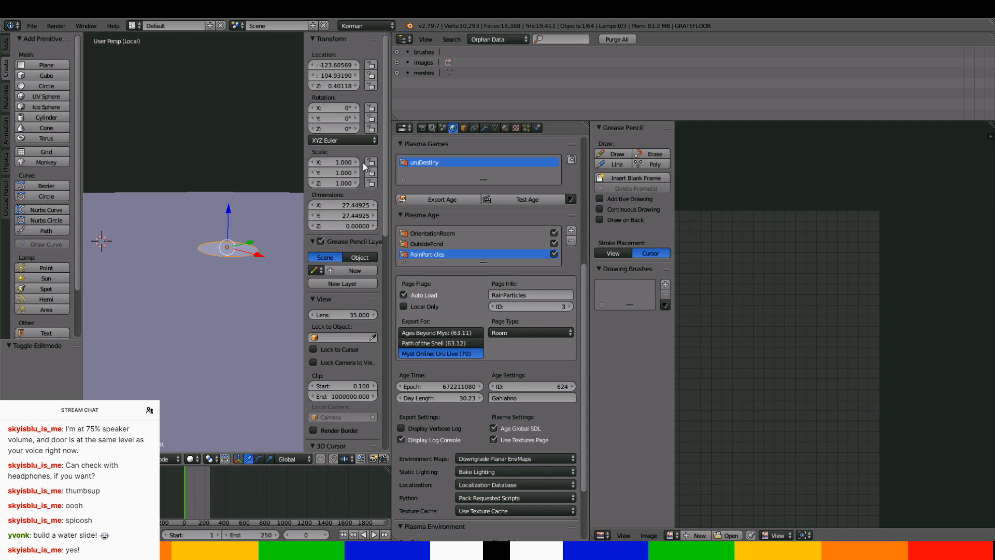
click(334, 86)
key(ctrl+c)
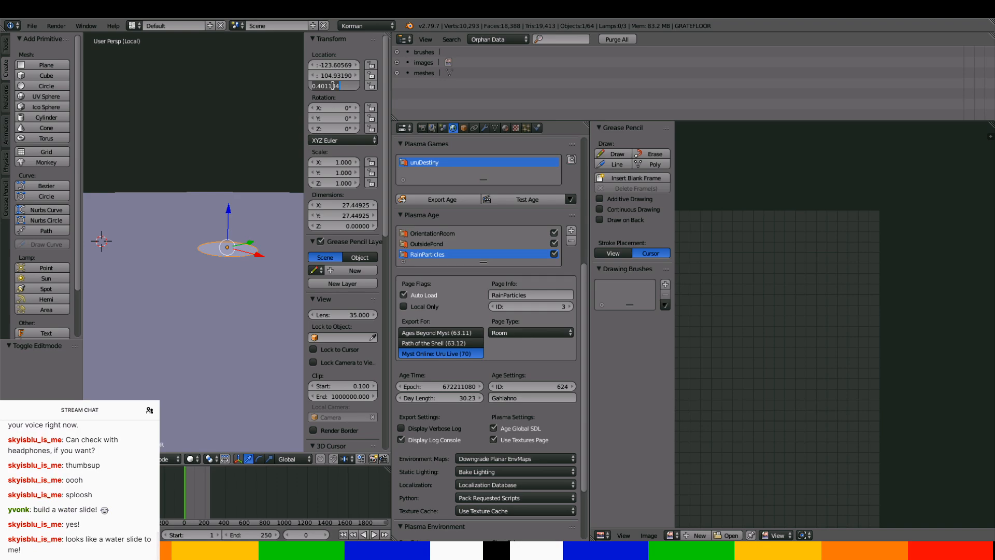
click(189, 100)
right_click(148, 218)
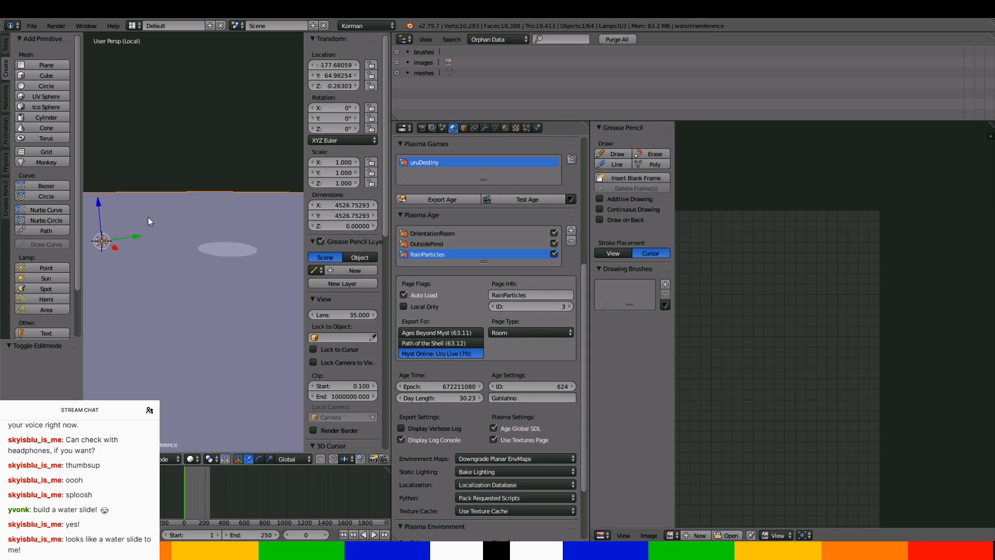
click(330, 86)
key(ctrl+v)
key(Return)
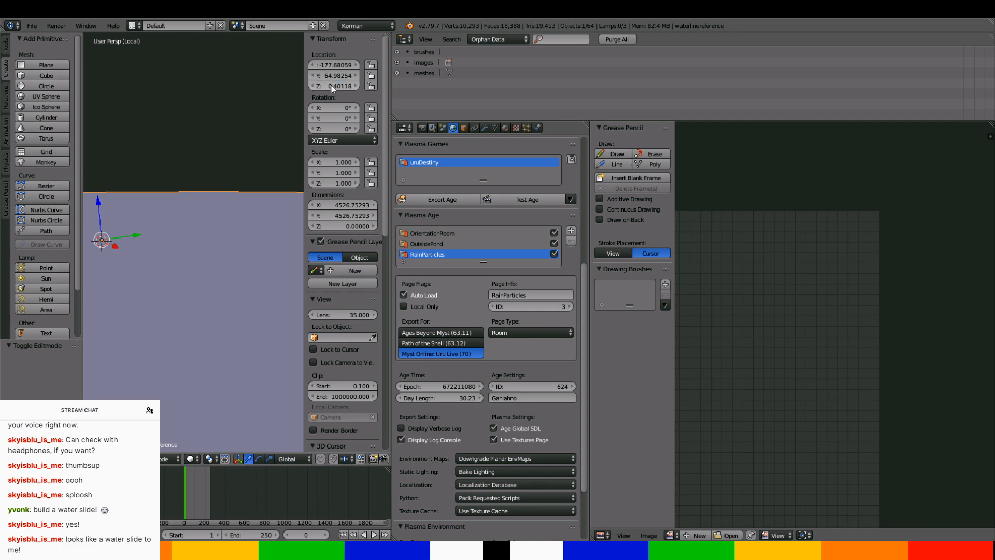
Lower the waterlinereference plane in small steps to a Z location of 0.24118
click(98, 200)
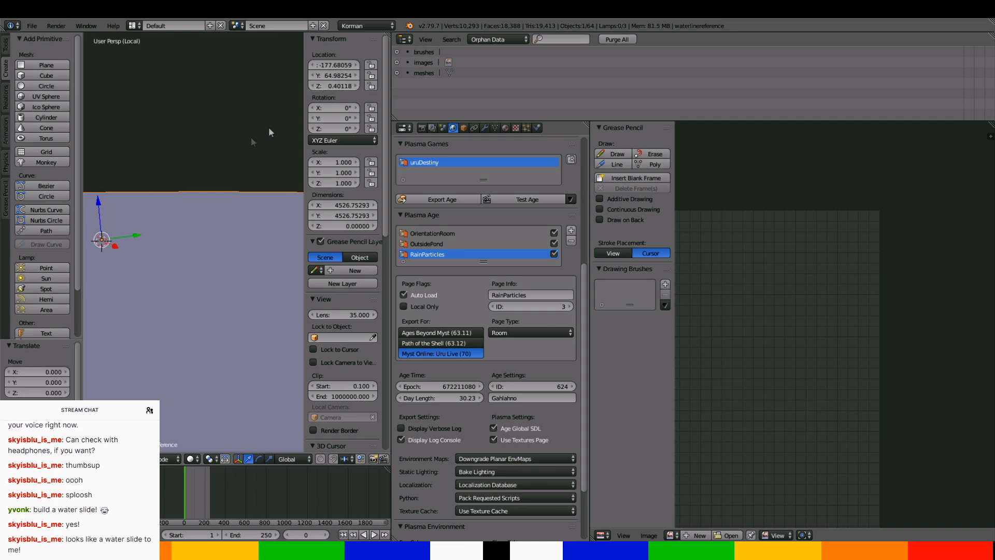
click(311, 85)
click(311, 86)
click(311, 86)
click(312, 86)
click(311, 86)
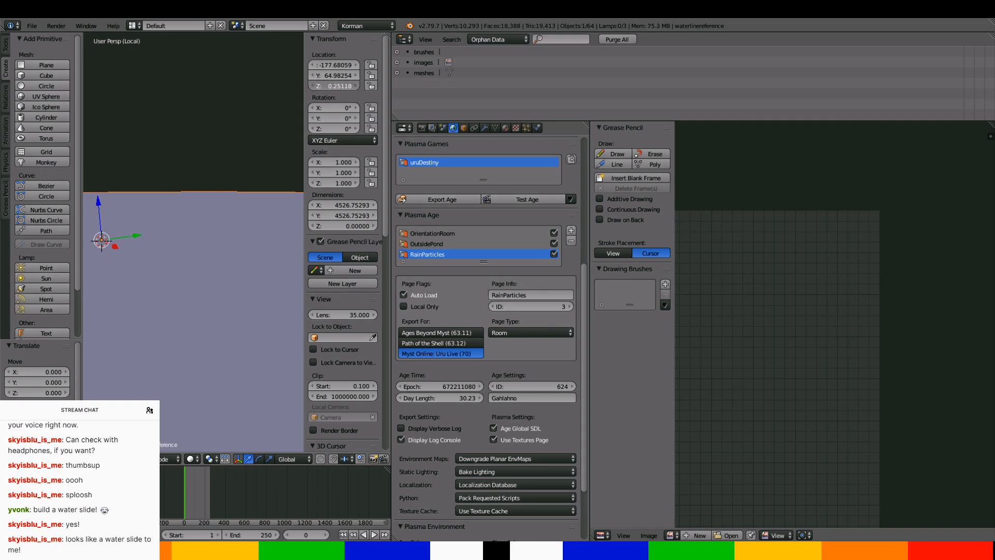
Recentre the waterlinereference mesh on its origin with Set Origin, Geometry to Origin
middle_drag(256, 170, 235, 190)
key(Tab)
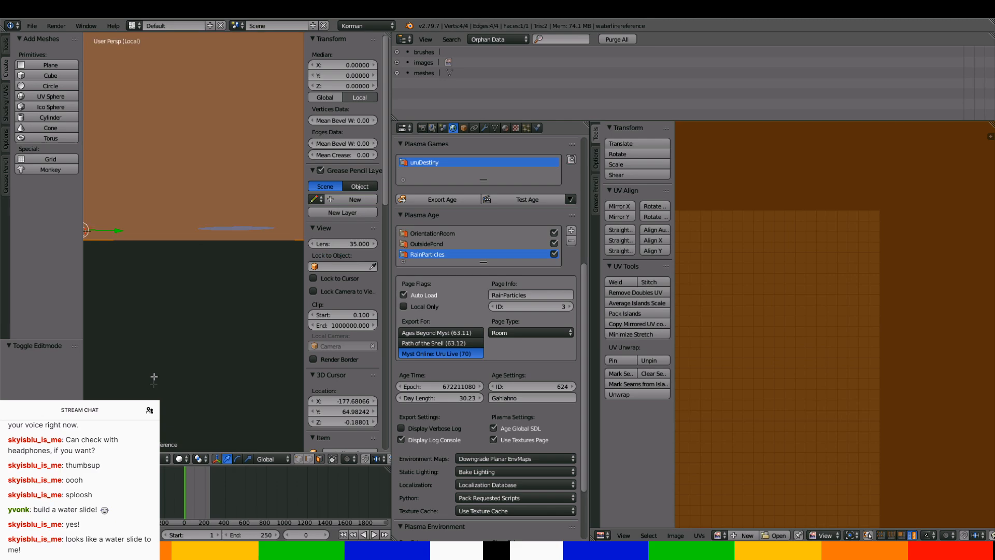
key(Tab)
click(108, 459)
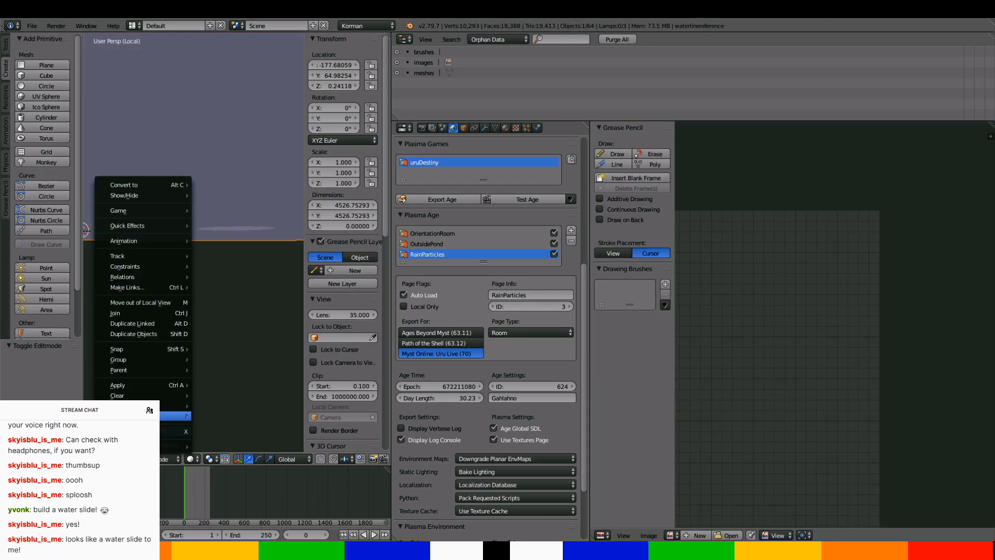
mouse_move(124, 416)
click(212, 351)
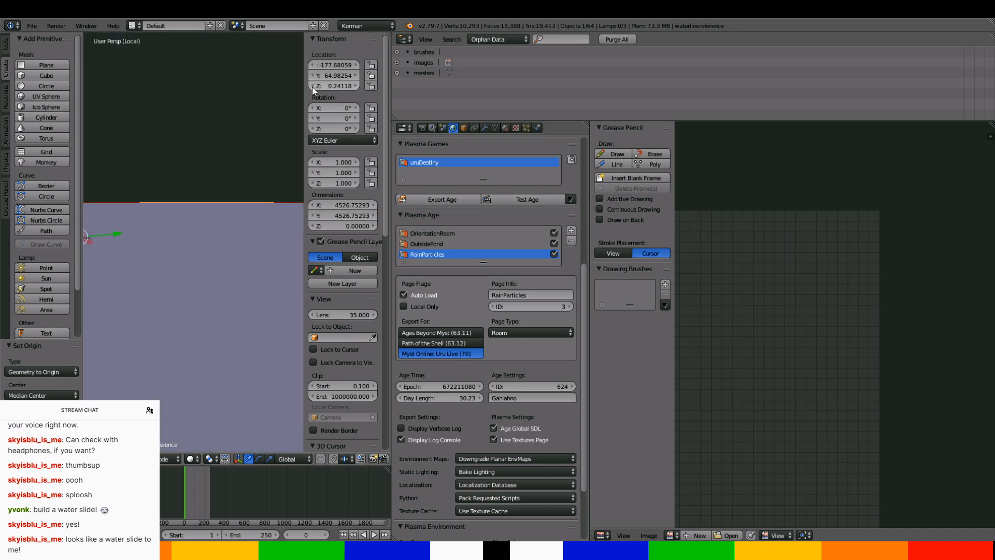
Move the waterlinereference plane further down along Z to about -0.525
drag(312, 86, 310, 86)
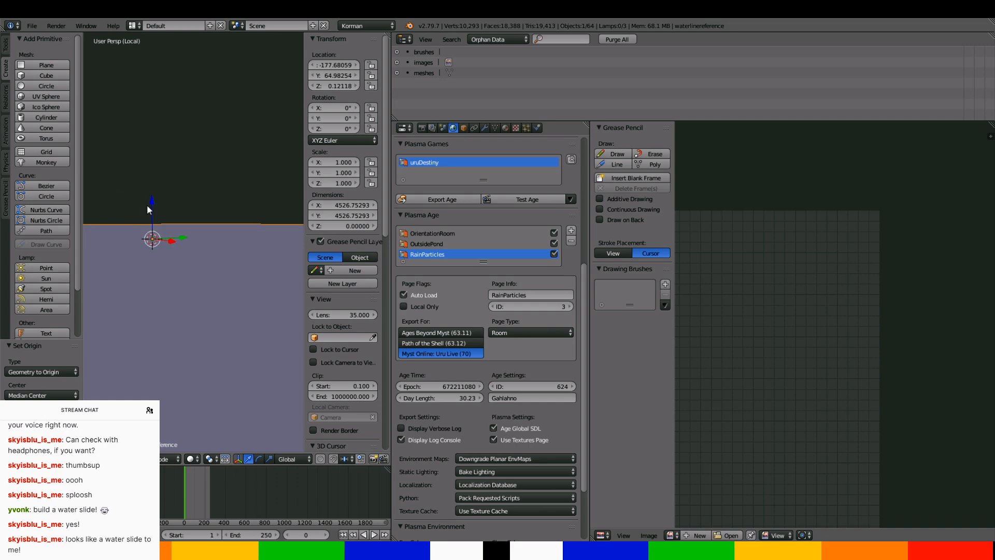
key(g)
key(z)
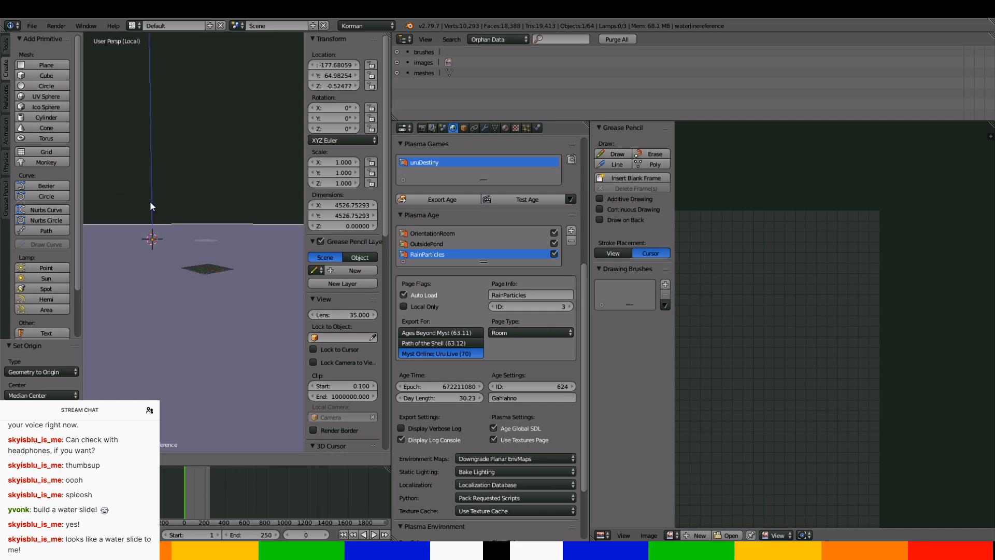
click(151, 207)
scroll(254, 259, up, 4)
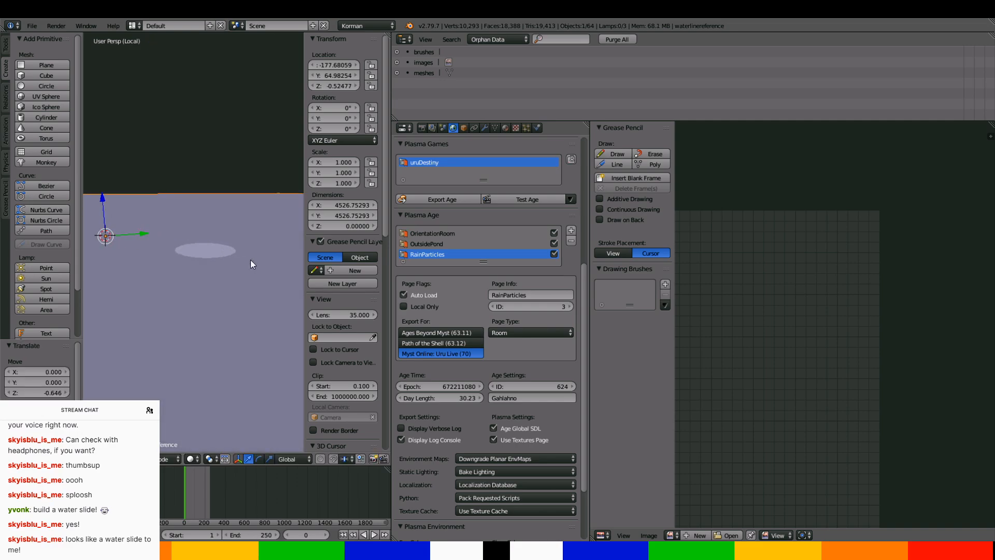
Raise the waterlinereference plane in small increments and fine-tune its Z location to -0.11477
middle_drag(251, 260, 209, 238)
scroll(243, 246, up, 1)
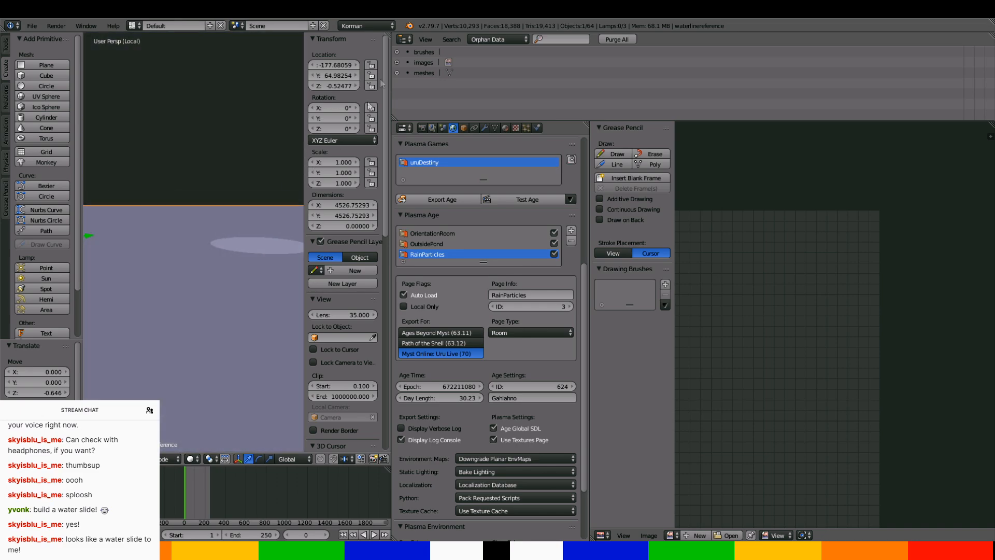
drag(355, 86, 358, 85)
click(357, 85)
click(358, 85)
click(357, 85)
click(358, 85)
click(358, 84)
click(358, 85)
click(357, 85)
click(358, 85)
click(357, 85)
click(358, 86)
click(358, 85)
click(358, 86)
click(358, 86)
click(357, 85)
click(358, 86)
click(357, 85)
click(357, 86)
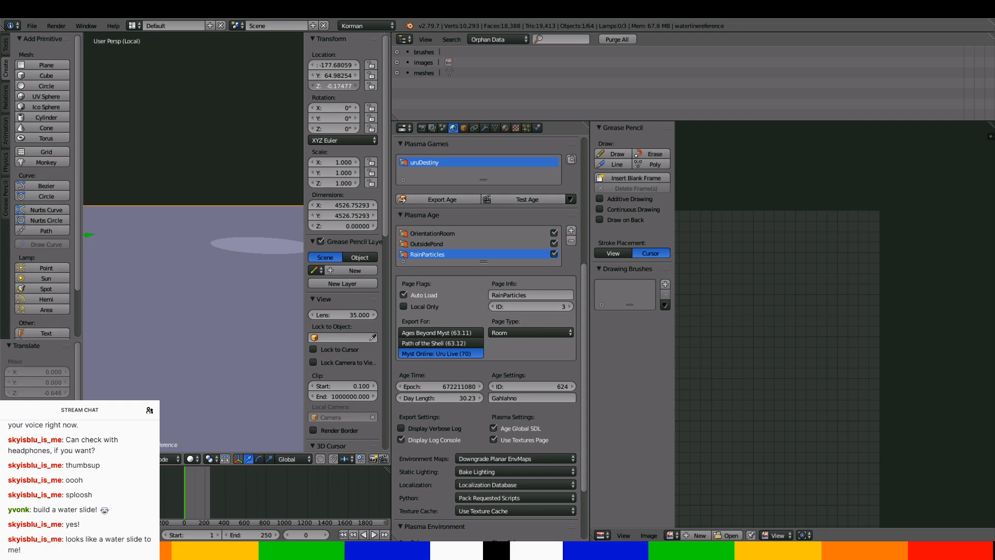
click(358, 85)
click(358, 86)
click(358, 86)
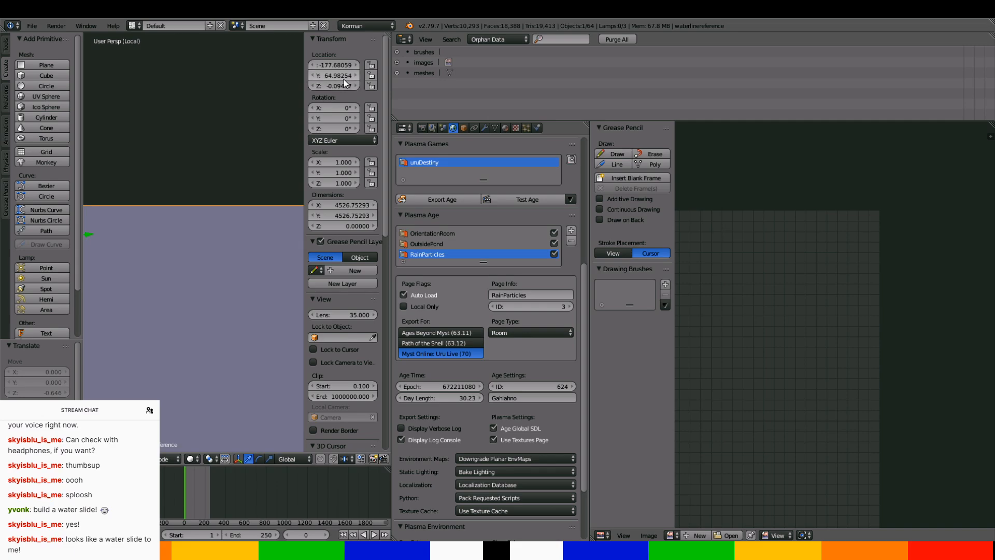
click(312, 86)
click(312, 86)
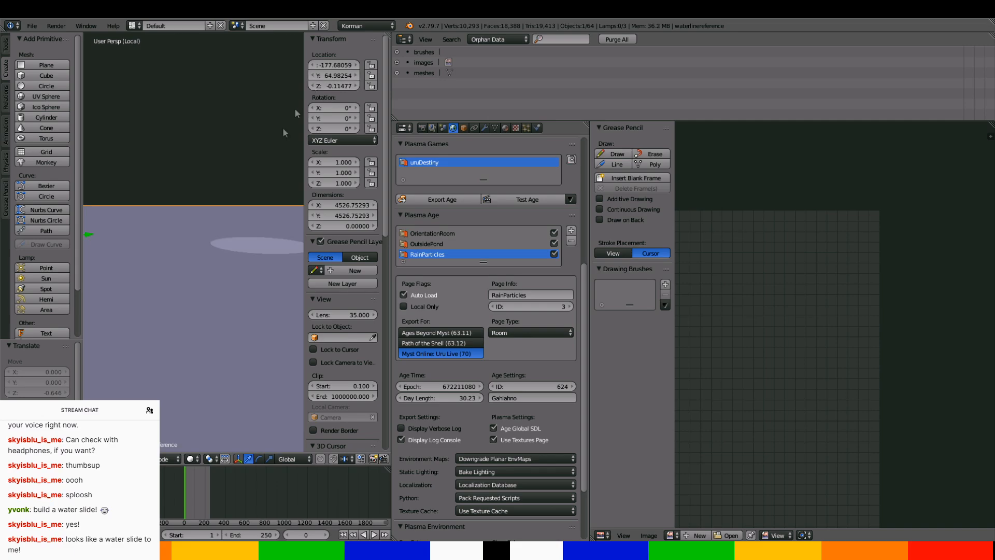
Leave local view to restore the full scene and save over the existing blend file
middle_drag(217, 166, 246, 221)
scroll(247, 219, down, 4)
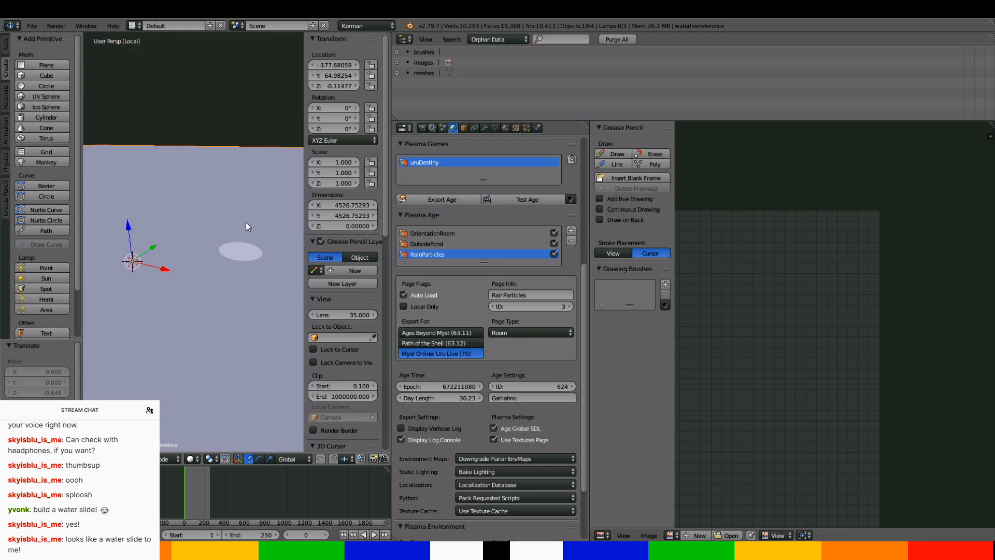
key(KP_Divide)
key(ctrl+s)
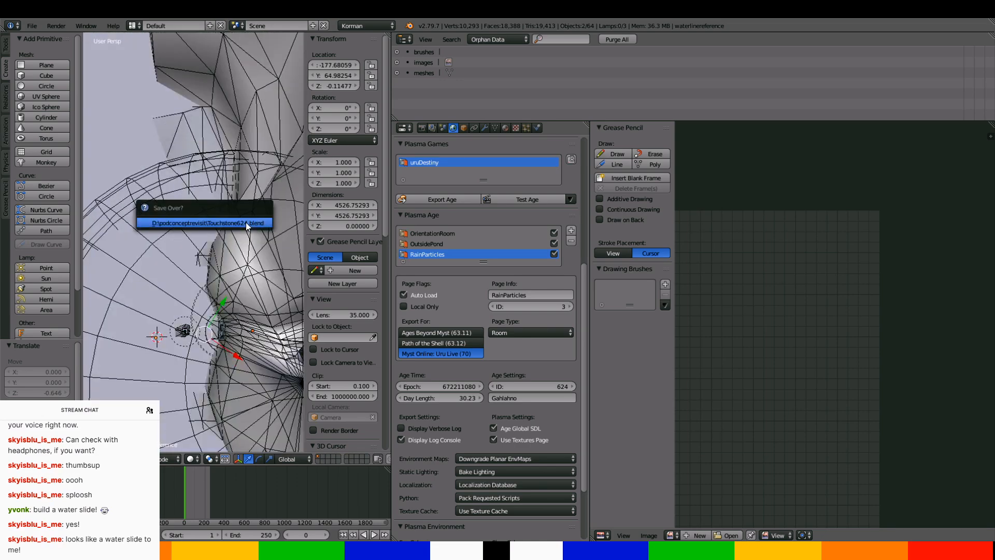
click(246, 225)
Examine the waterline around the pond, the central structure and the surrounding cliffs from several angles
scroll(192, 263, down, 6)
middle_drag(193, 263, 297, 294)
scroll(87, 271, up, 2)
scroll(185, 248, up, 6)
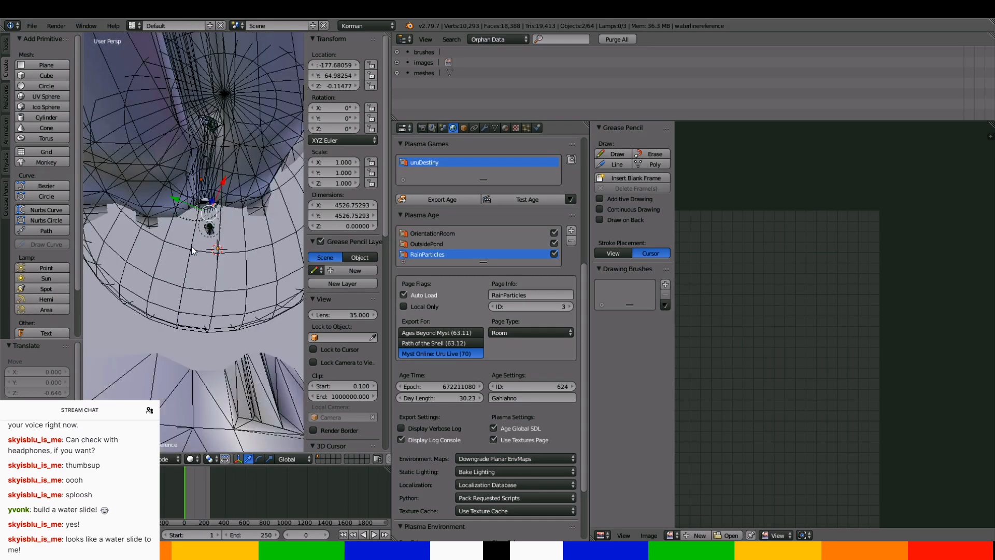
middle_drag(198, 297, 203, 337)
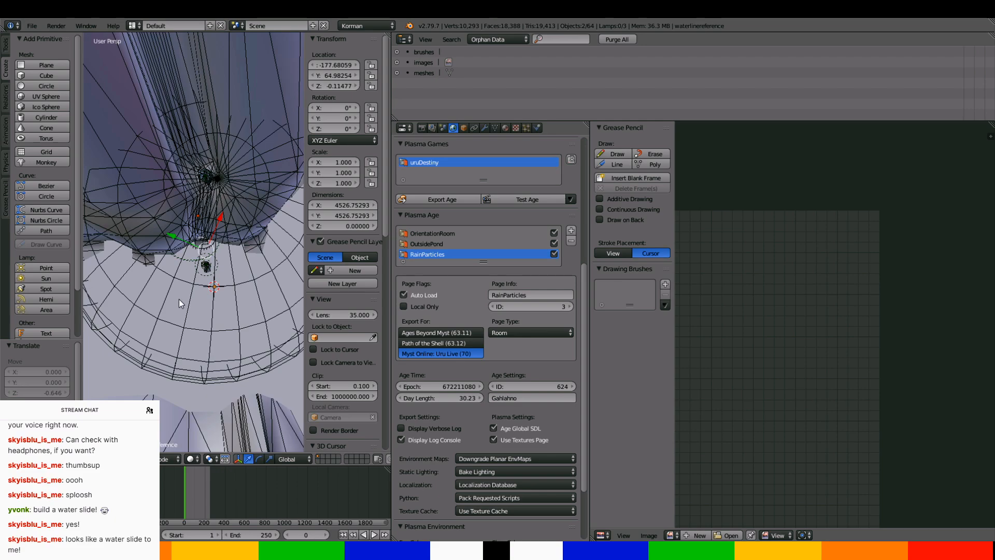
scroll(208, 281, up, 4)
scroll(217, 265, down, 4)
middle_drag(214, 445, 216, 384)
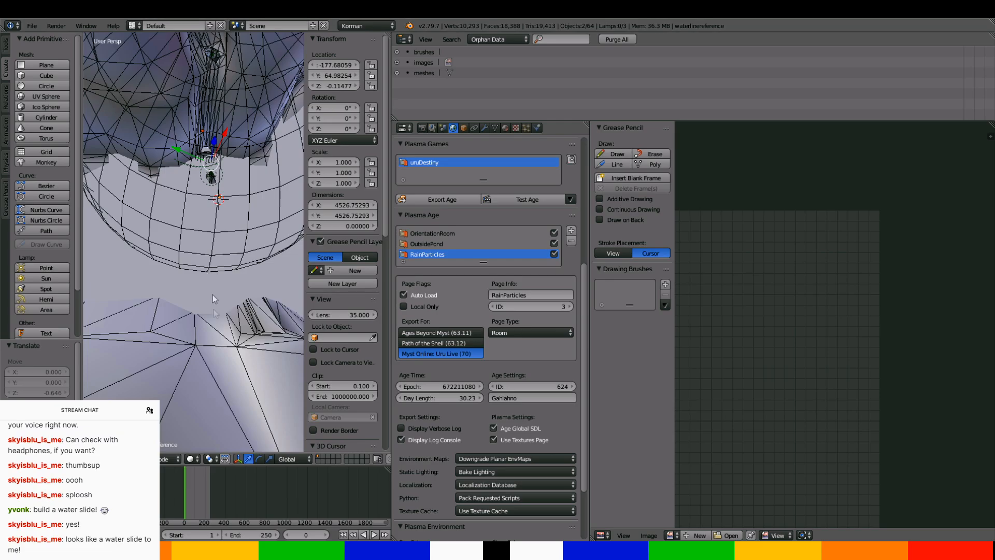
middle_drag(213, 58, 204, 122)
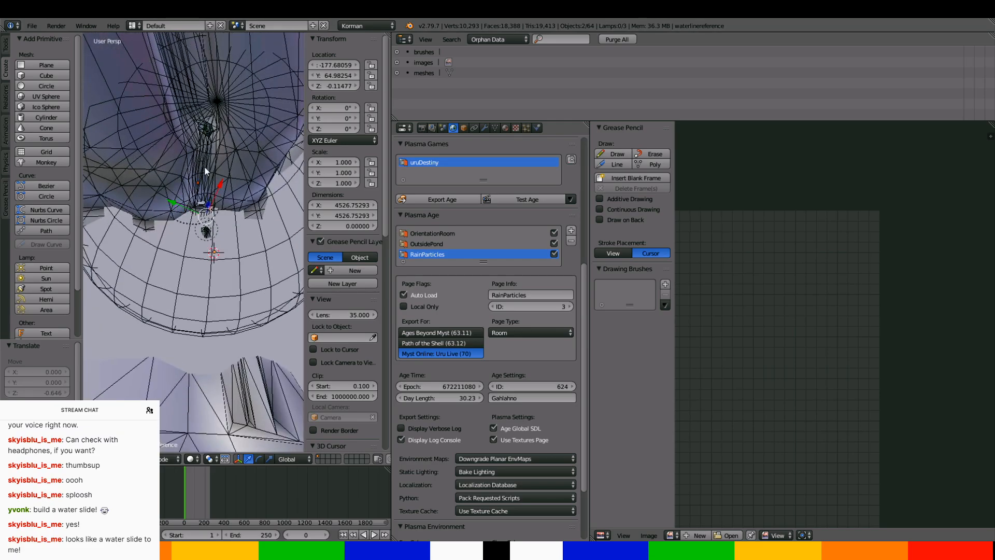
middle_drag(205, 166, 138, 253)
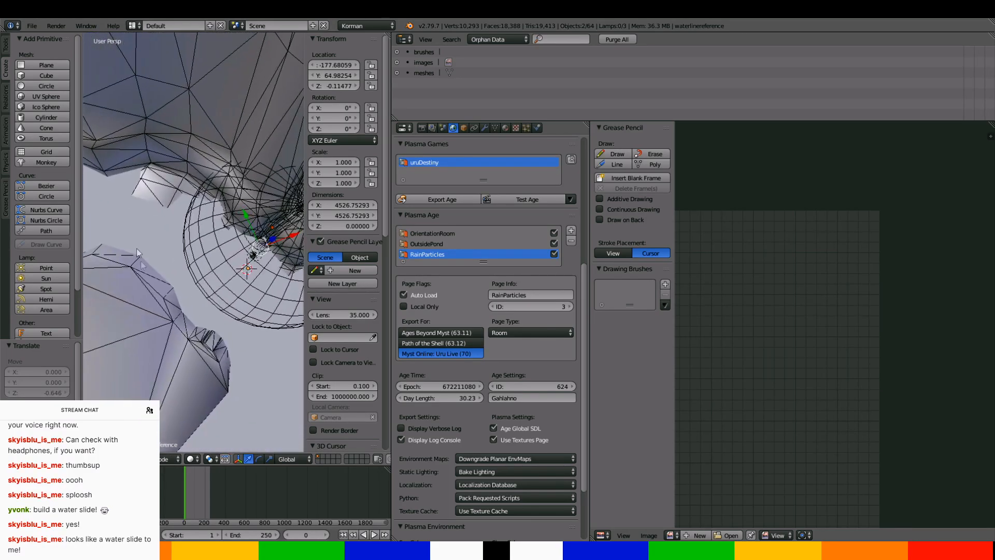
Place the 3D cursor on the narrow edge between the cliff sections, add a cube there and enter its mesh editing
mouse_move(180, 332)
middle_down()
mouse_move(120, 321)
mouse_move(142, 332)
mouse_move(182, 325)
middle_up()
scroll(148, 337, up, 5)
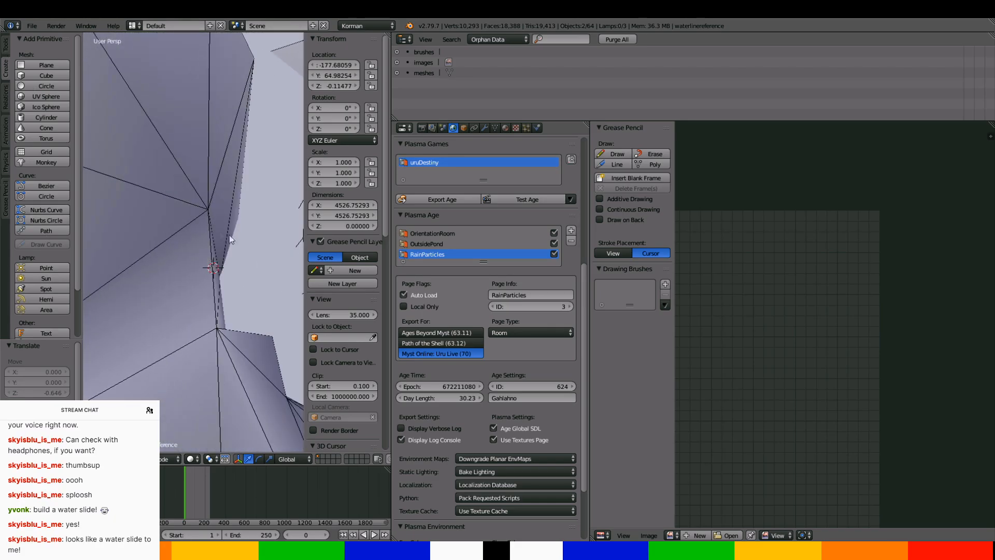
click(55, 79)
key(Tab)
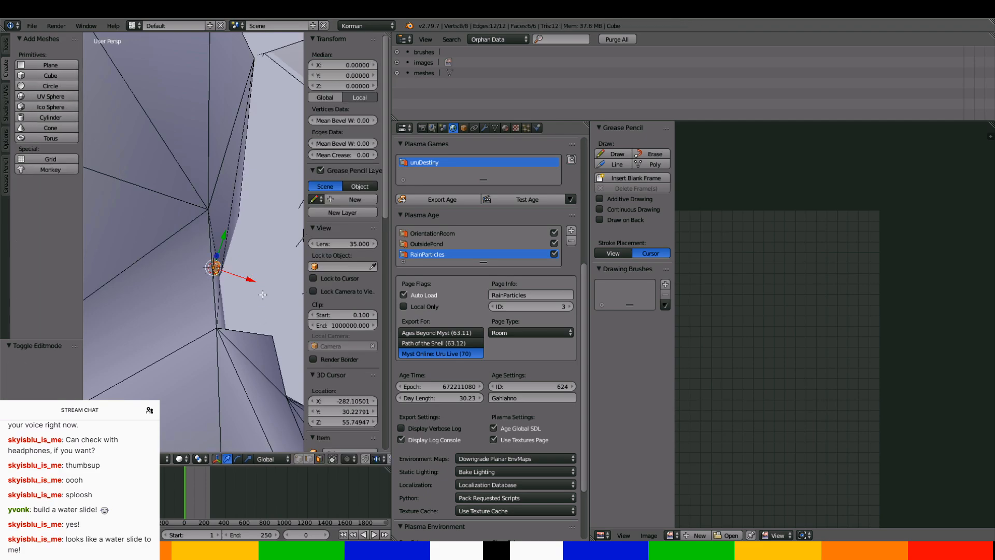
Scale the cube's mesh up about 10.2 times and rotate it about 19.7° around Z
key(s)
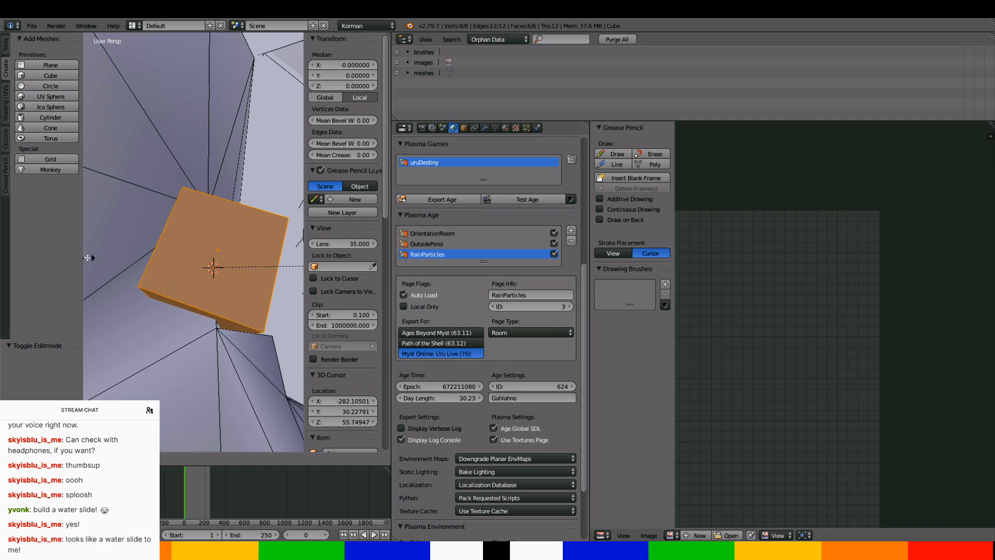
click(365, 279)
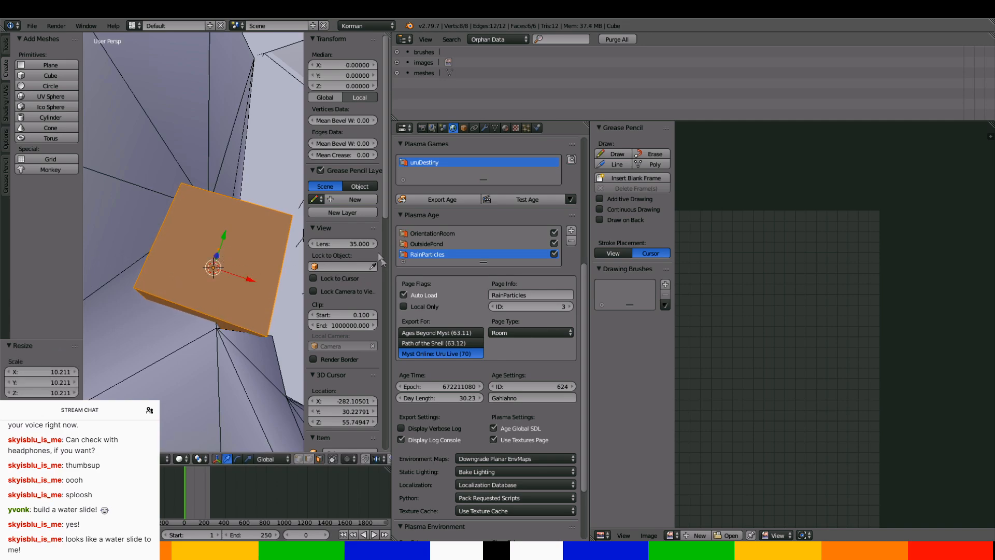
key(r)
key(z)
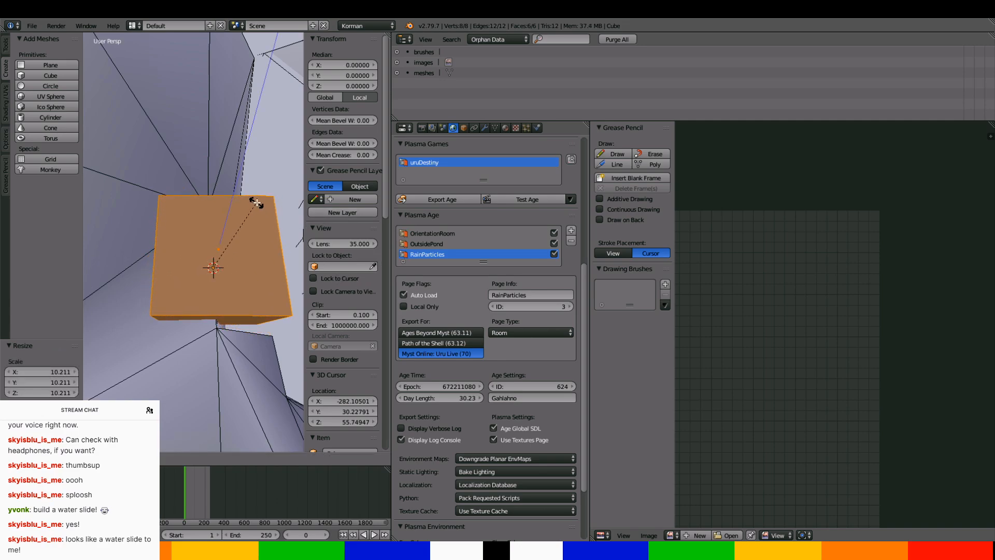
click(256, 201)
Select the cube's near side face and pull it outward about 2.3 along negative Y and 0.5 along X
middle_drag(256, 202, 257, 235)
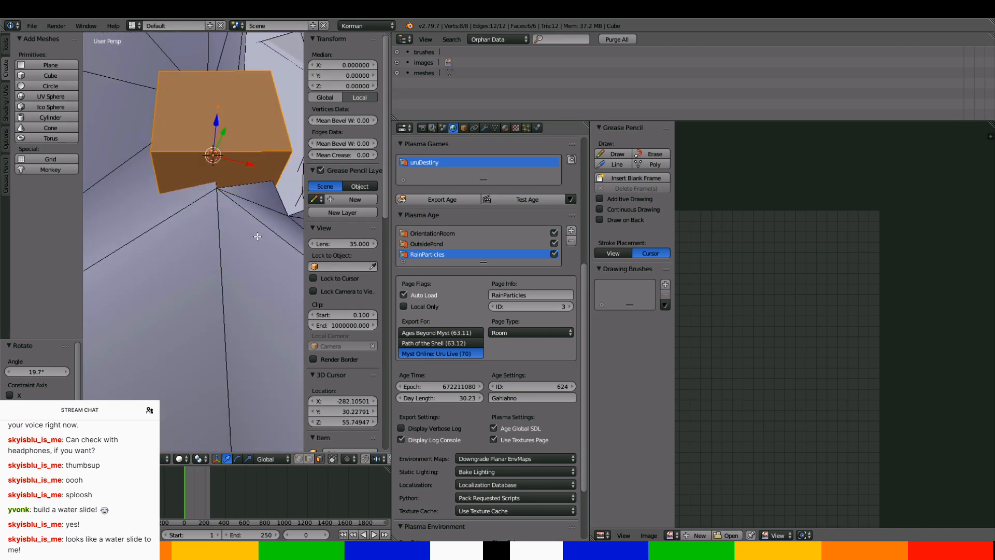
scroll(246, 195, down, 5)
scroll(222, 222, up, 4)
key(Tab)
right_click(228, 174)
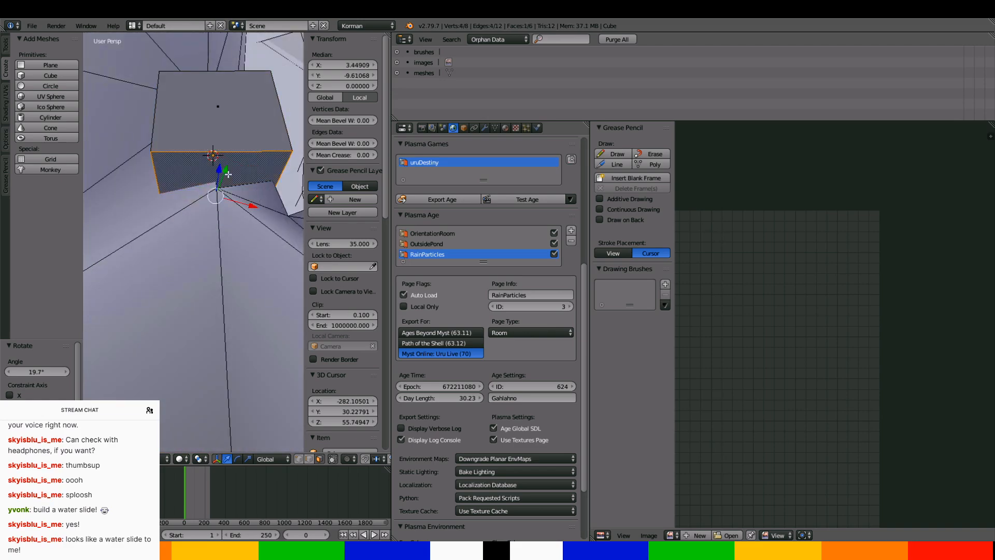
drag(226, 175, 245, 216)
middle_drag(245, 216, 219, 267)
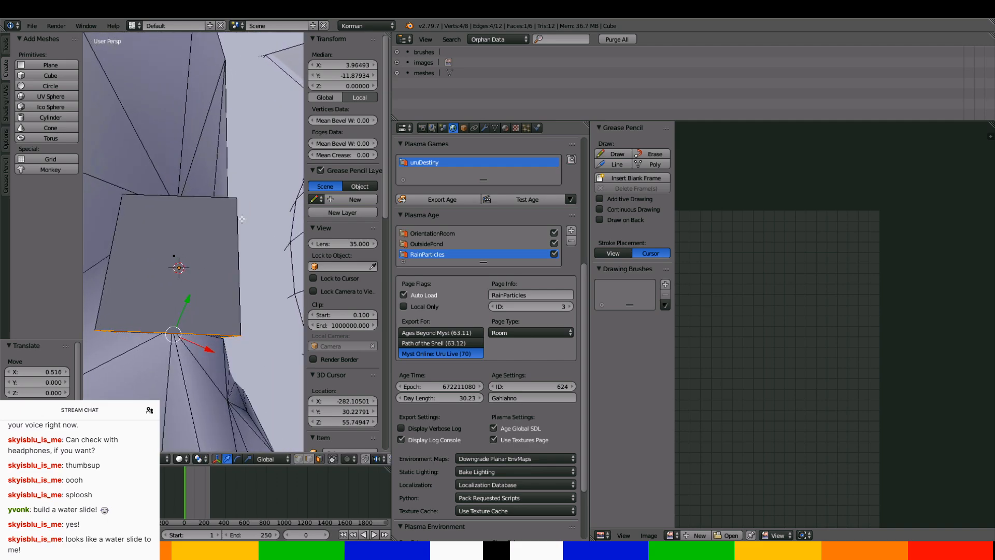
Move the whole cube about 9.4 along X, out from the cliff edge, and check its placement
key(Tab)
key(g)
key(x)
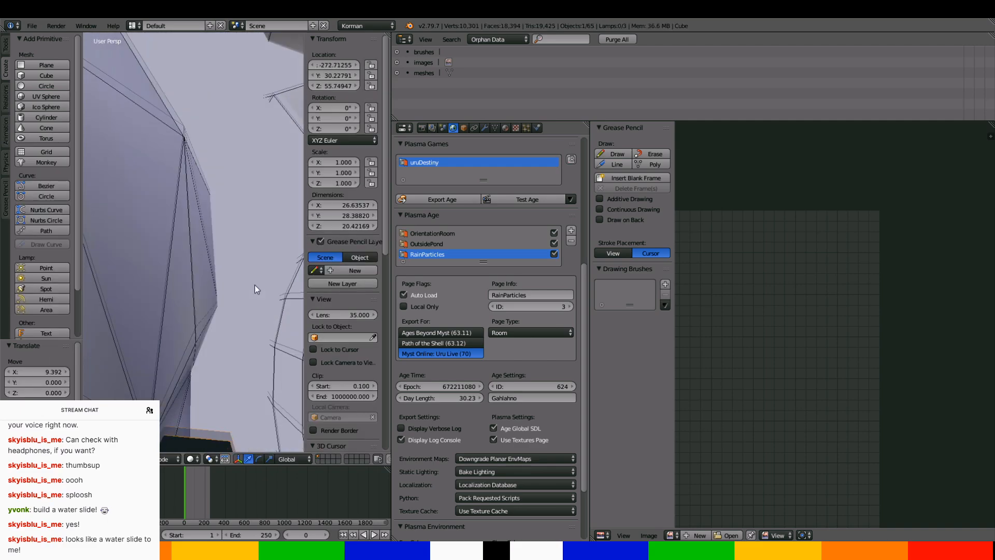
click(244, 287)
middle_drag(245, 288, 247, 257)
drag(235, 241, 238, 230)
middle_drag(238, 230, 247, 316)
Select the cube's opposite side face and move it about 1.2 along negative X
key(Tab)
right_click(240, 334)
drag(288, 352, 284, 350)
middle_drag(284, 350, 270, 336)
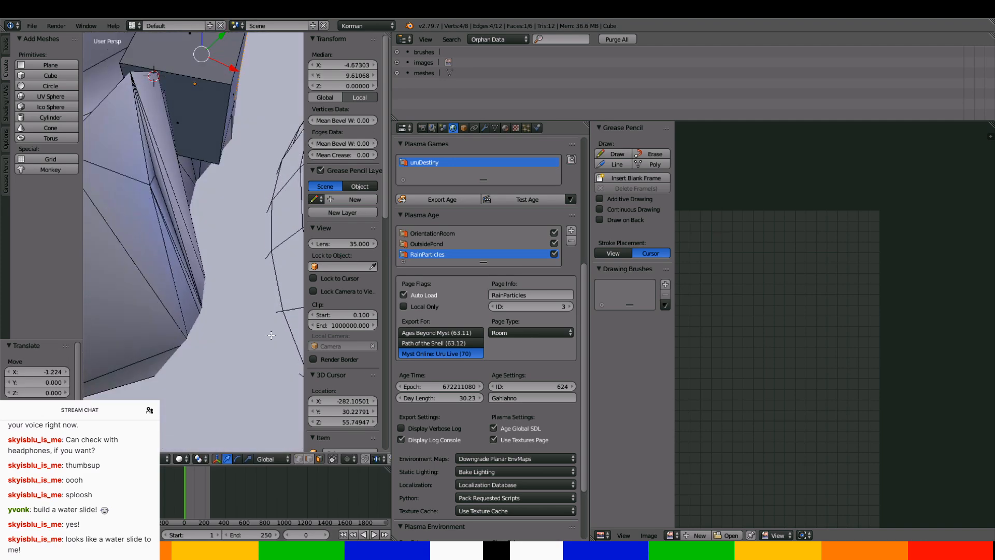
Leave mesh editing and raise the whole cube along Z to a height of about 69.47
middle_drag(235, 262, 236, 271)
key(Tab)
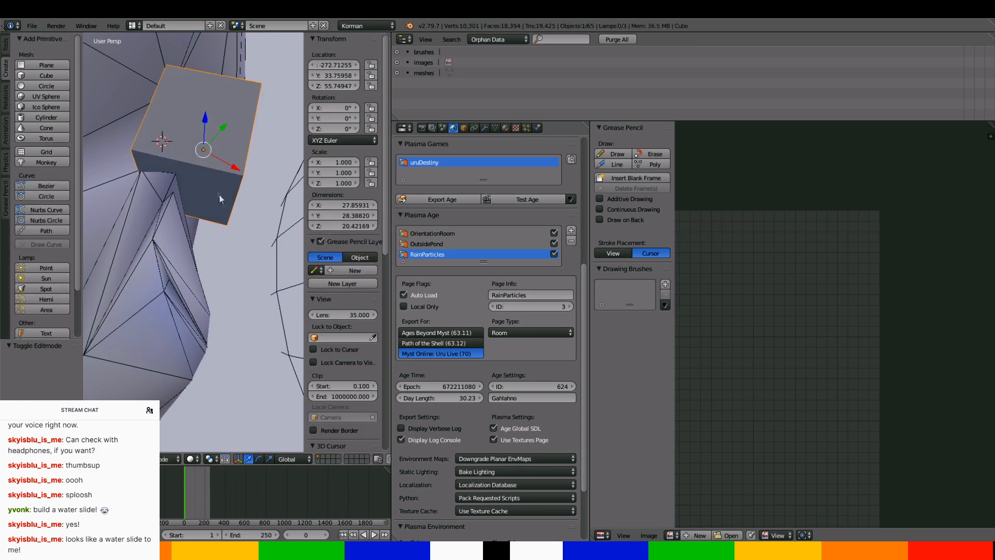
drag(205, 131, 247, 124)
middle_drag(247, 123, 250, 183)
drag(244, 67, 244, 43)
middle_drag(244, 42, 193, 185)
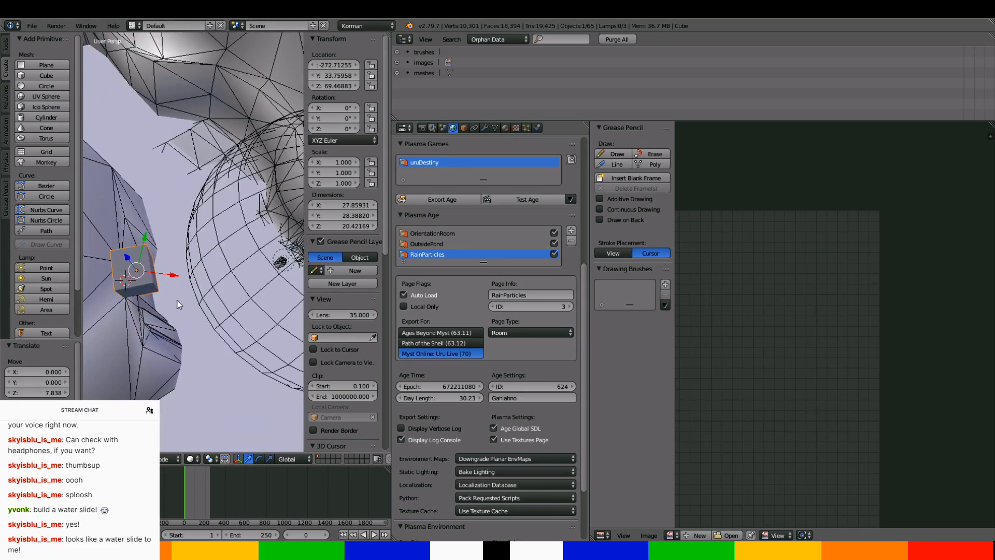
Pull the cube's selected side face far out along X and about 42.4 along Y, across the gap between the cliffs
key(Tab)
mouse_move(167, 296)
middle_down()
mouse_move(149, 273)
mouse_move(141, 323)
mouse_move(150, 301)
middle_up()
drag(128, 299, 276, 251)
middle_drag(276, 251, 230, 245)
scroll(198, 263, up, 4)
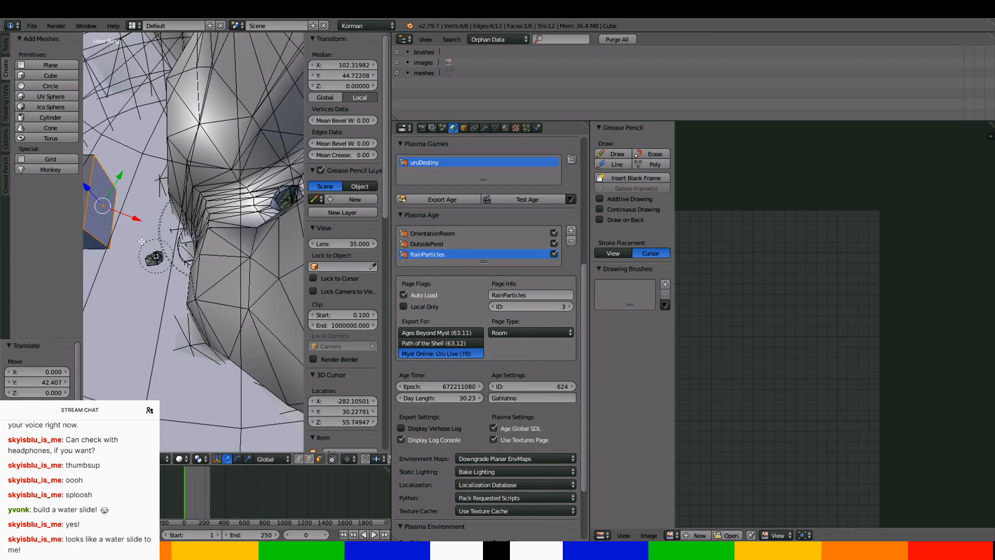
Extend the face to the far cliff at about X 135.8 and Y 60.5, and lower it about 0.74 in Z
drag(136, 219, 232, 197)
mouse_move(231, 198)
middle_down()
mouse_move(206, 204)
mouse_move(233, 220)
mouse_move(207, 232)
mouse_move(232, 210)
middle_up()
drag(240, 210, 276, 203)
middle_drag(268, 194, 260, 175)
drag(257, 137, 251, 148)
scroll(246, 149, down, 6)
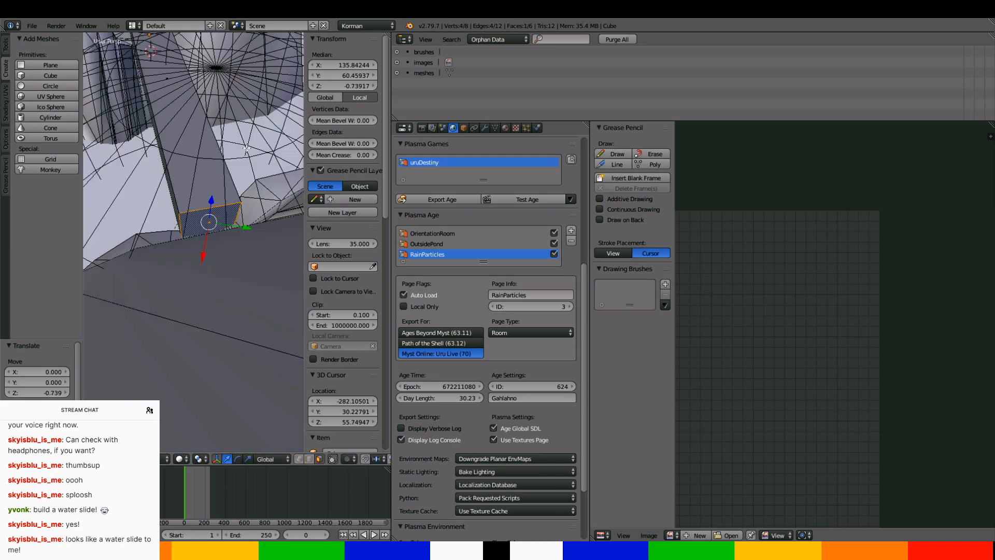
Delete the two end faces and the top face of the stretched cube, leaving an open channel
shift+right_click(197, 165)
mouse_move(177, 171)
middle_down()
mouse_move(167, 185)
mouse_move(188, 179)
middle_up()
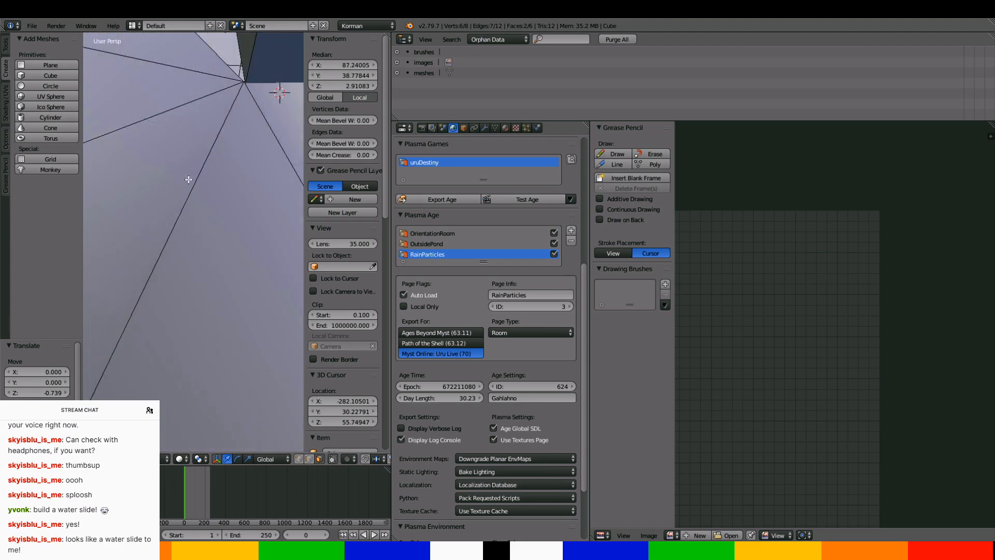
scroll(230, 148, down, 3)
shift+right_click(232, 145)
key(x)
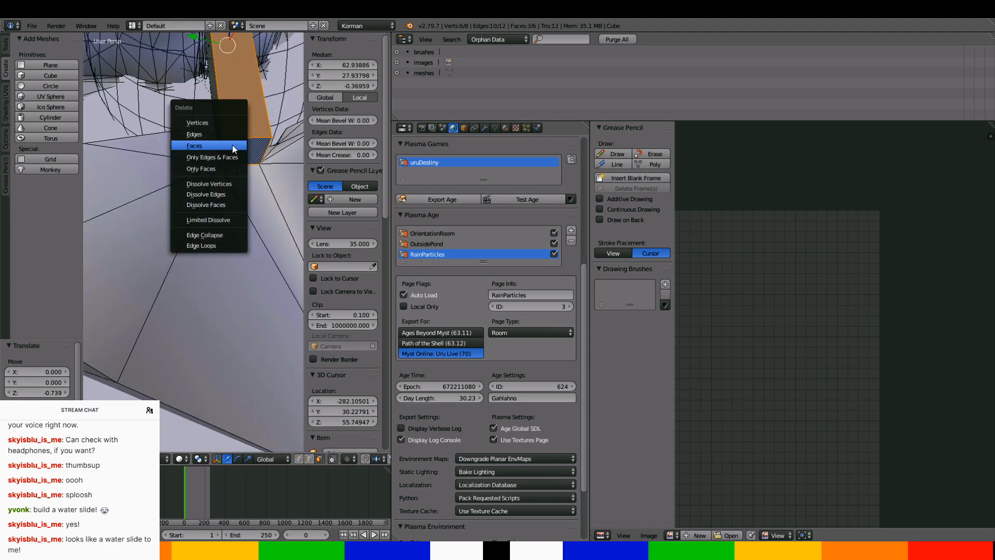
click(233, 144)
Select the entire channel mesh and recalculate its normals
key(a)
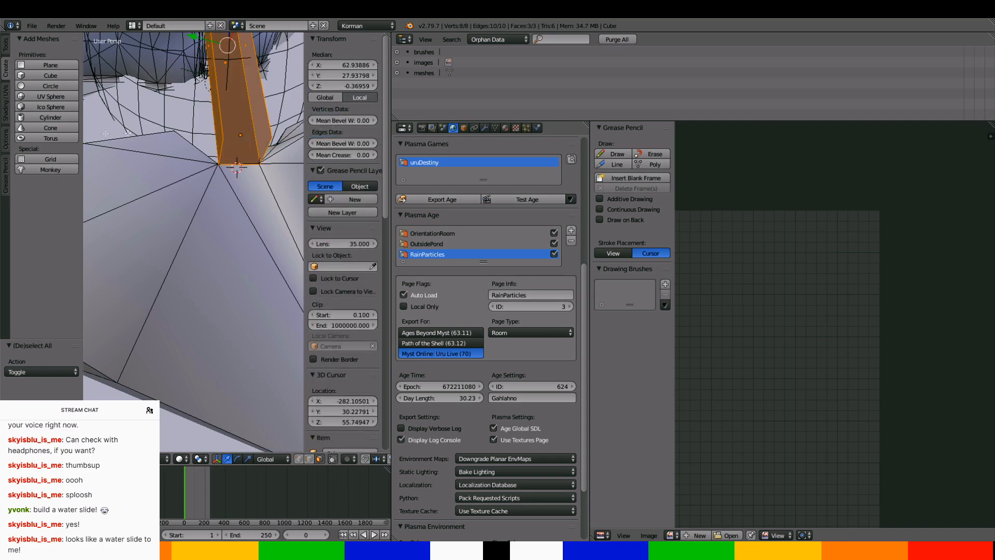
click(7, 101)
click(28, 132)
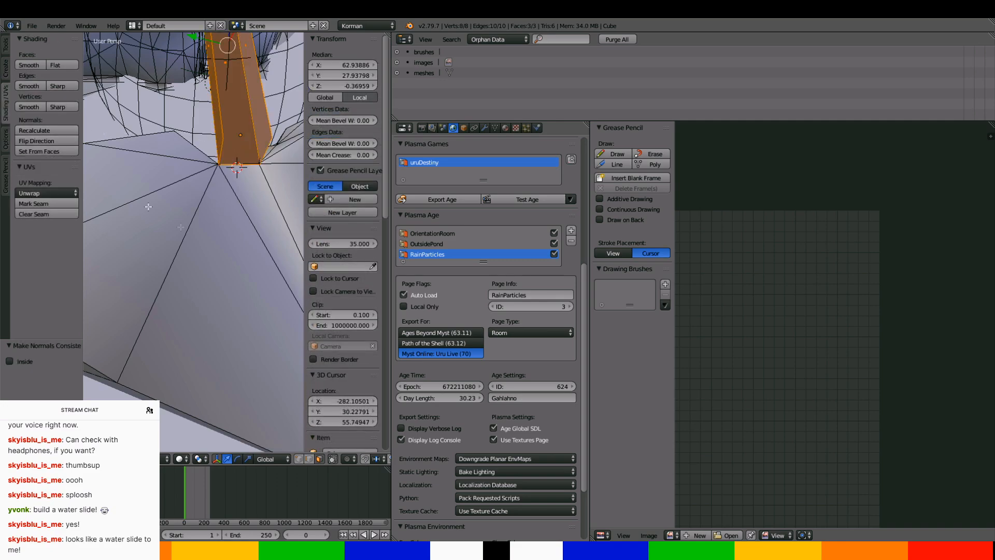
Turn on backface culling in the viewport and flip the channel's normals
scroll(327, 394, down, 6)
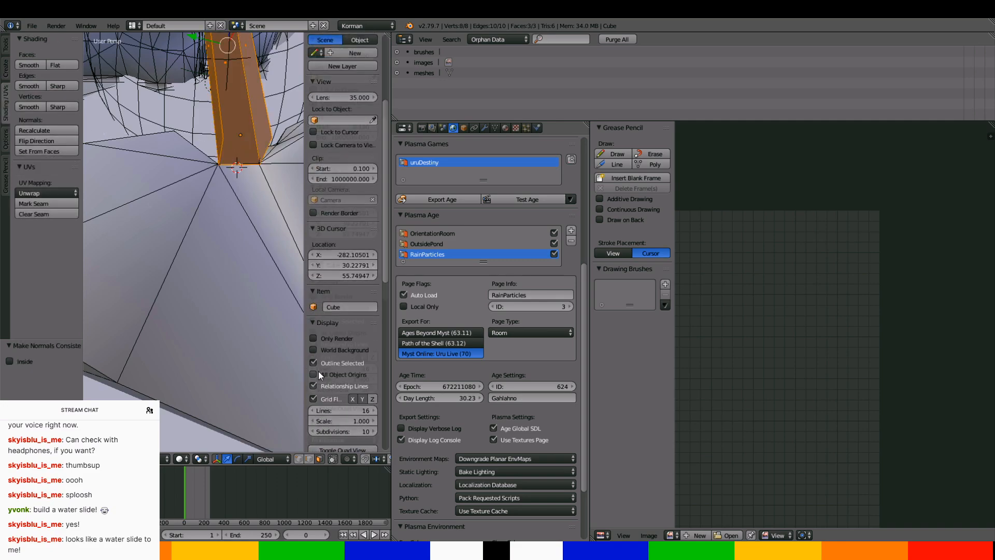
scroll(318, 371, down, 6)
scroll(315, 365, down, 4)
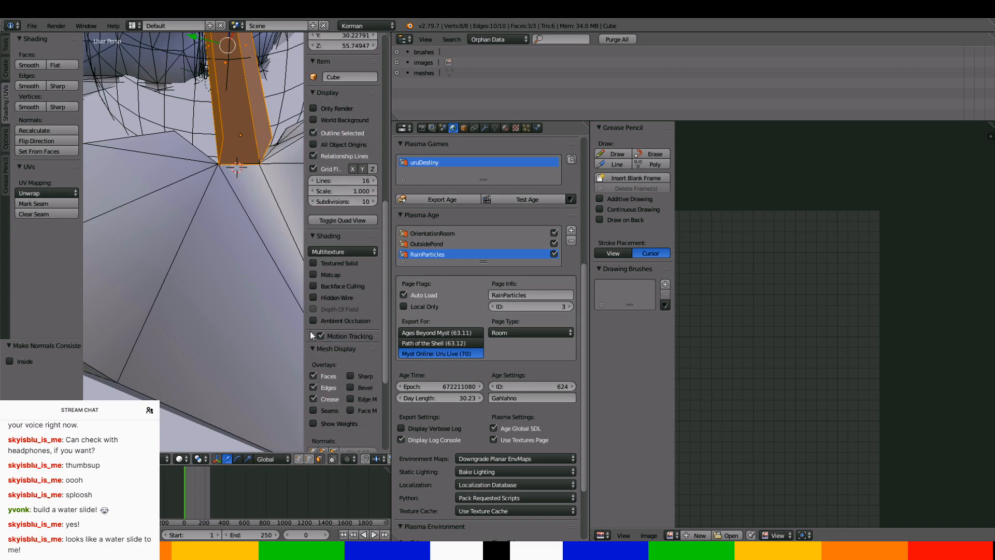
click(313, 287)
middle_drag(228, 257, 170, 247)
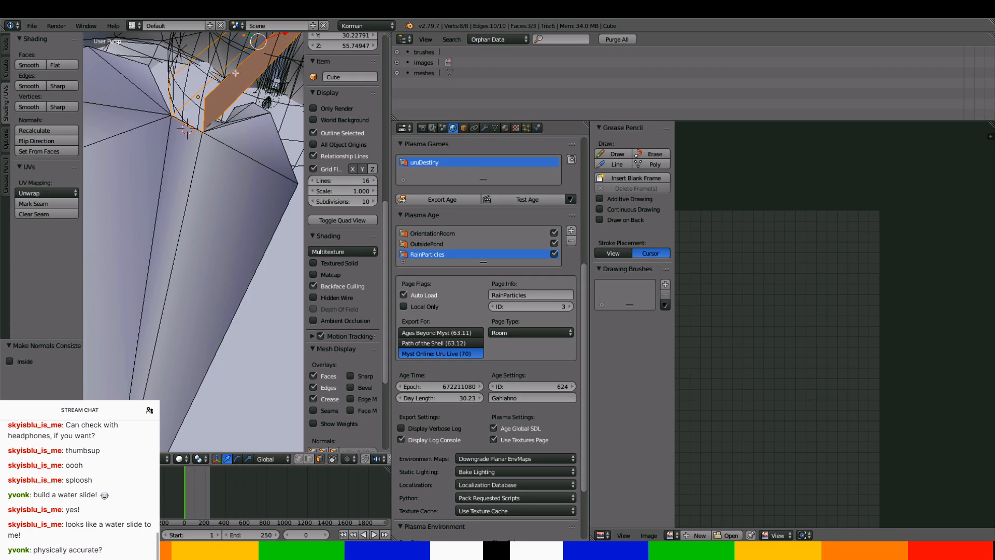
click(61, 140)
middle_drag(158, 140, 202, 161)
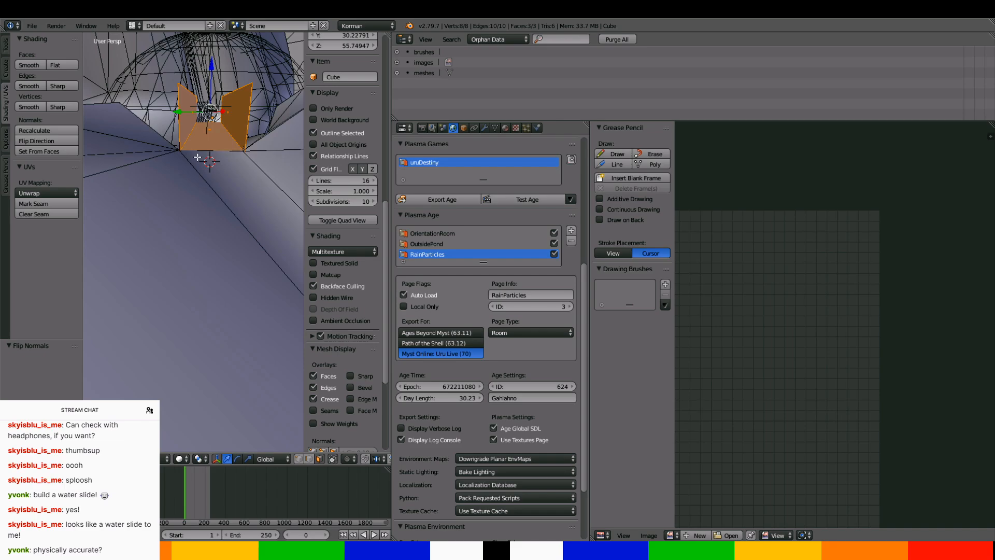
Extrude the vertical end edge of one side wall outward into a flared wing, adjusting it about 0.9 along Y
middle_drag(176, 158, 175, 223)
scroll(195, 272, up, 3)
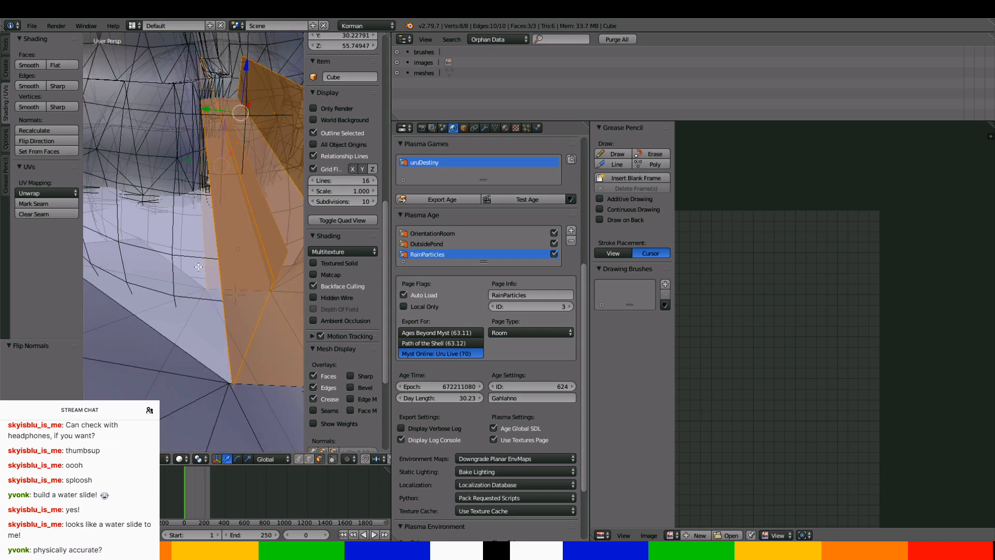
middle_drag(197, 274, 193, 275)
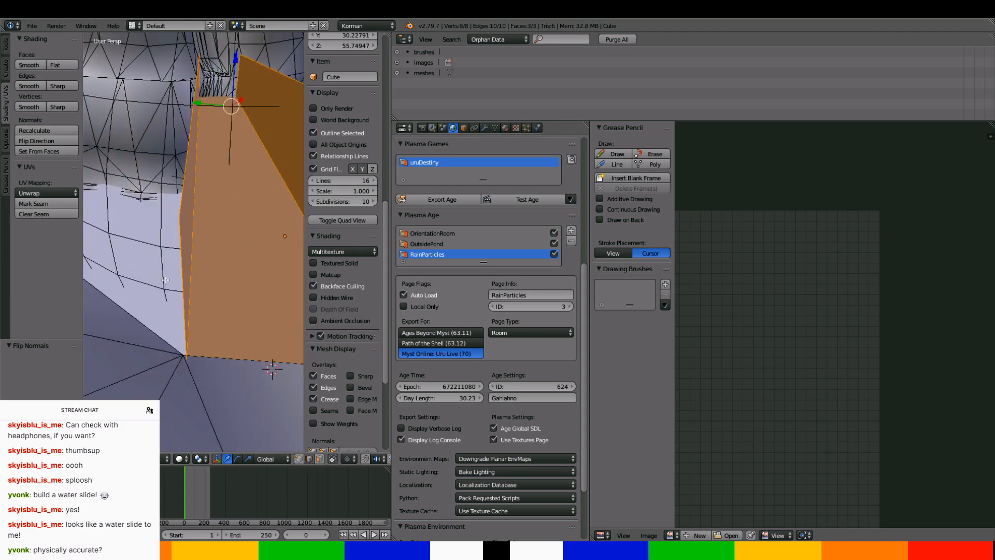
right_click(187, 281)
key(e)
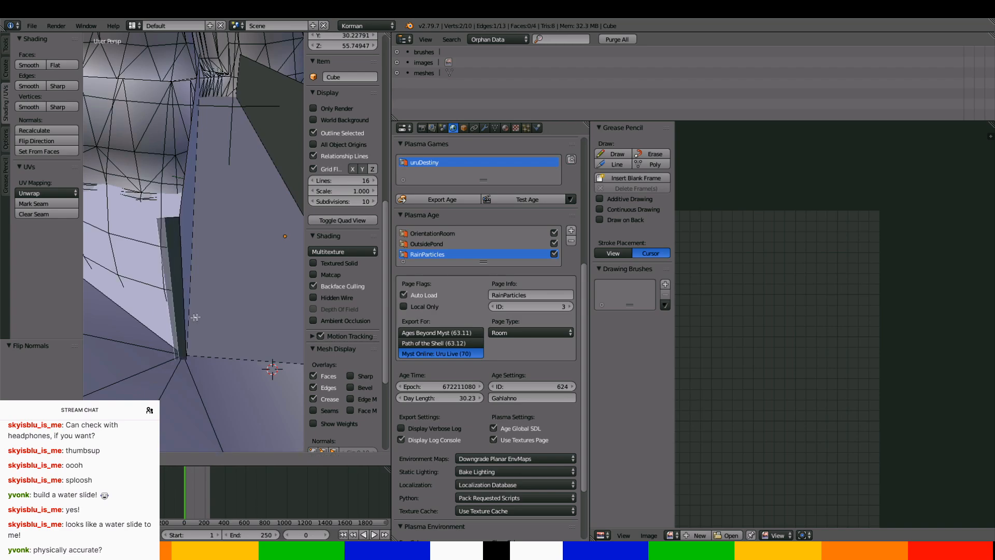
right_click(150, 311)
drag(170, 305, 66, 260)
scroll(242, 264, down, 5)
middle_drag(228, 266, 218, 286)
drag(207, 294, 204, 293)
middle_drag(204, 293, 167, 281)
Extrude a flared wing from the opposite side wall at the same end, moving the wing edge about 2.1 along Y
key(e)
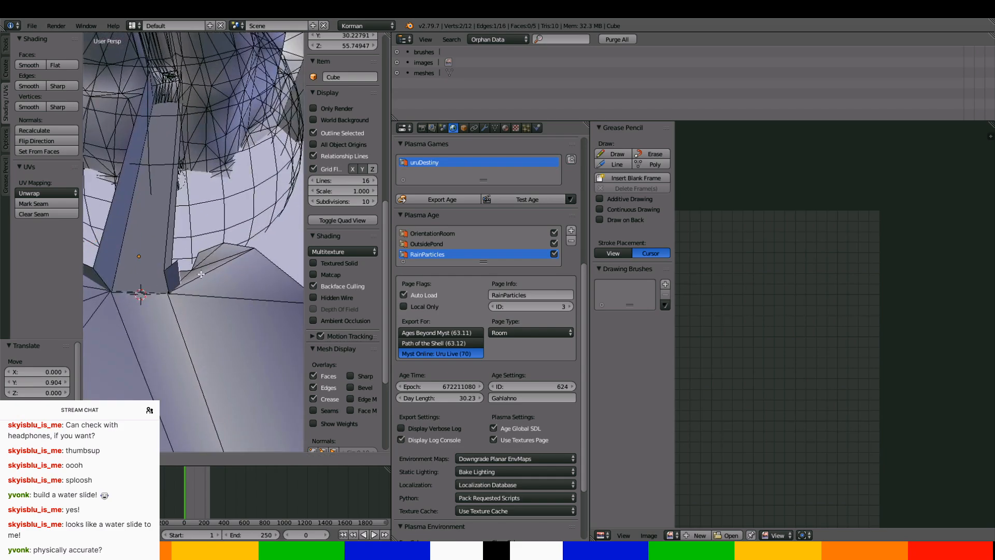
click(178, 280)
drag(170, 275, 204, 256)
middle_drag(204, 250, 226, 243)
right_click(188, 217)
drag(182, 224, 138, 212)
At the channel's other end, extrude one side wall's vertical edge outward into a wing
middle_drag(139, 212, 233, 289)
right_click(171, 247)
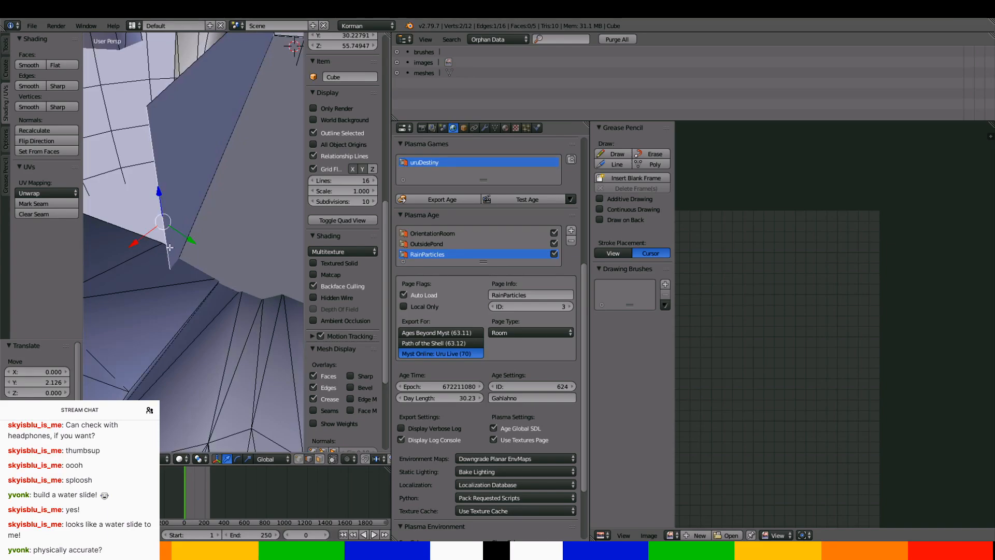
middle_drag(176, 255, 184, 260)
key(e)
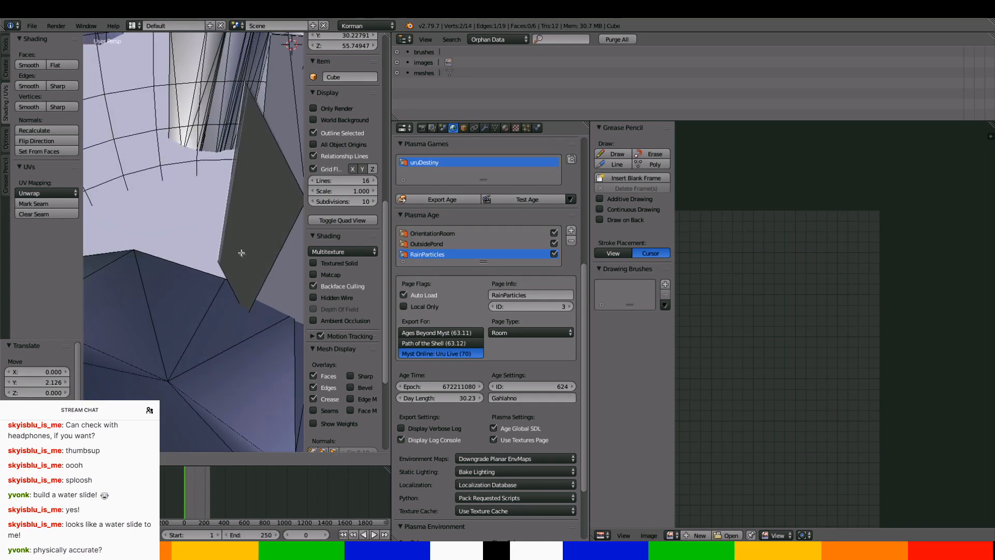
click(213, 228)
Extrude the remaining side wall's end edge outward, lower it about 1.98 along Z, and leave mesh editing
middle_drag(239, 301, 219, 319)
right_click(183, 294)
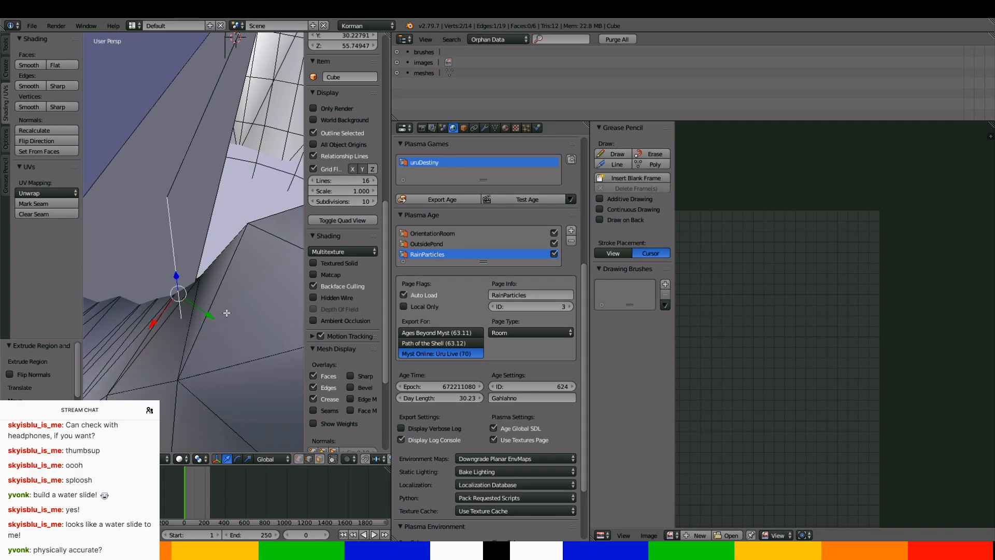
key(e)
click(285, 201)
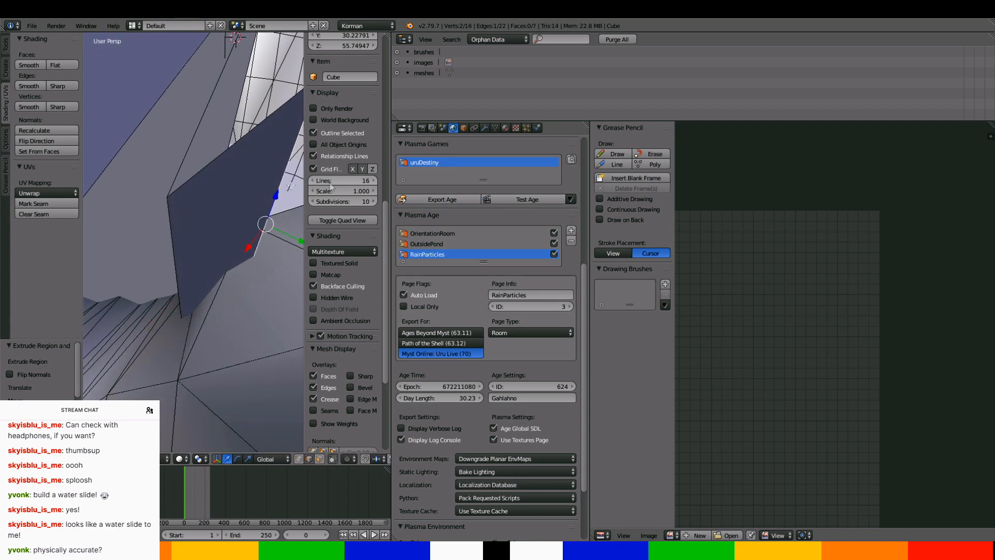
click(283, 200)
drag(279, 198, 286, 214)
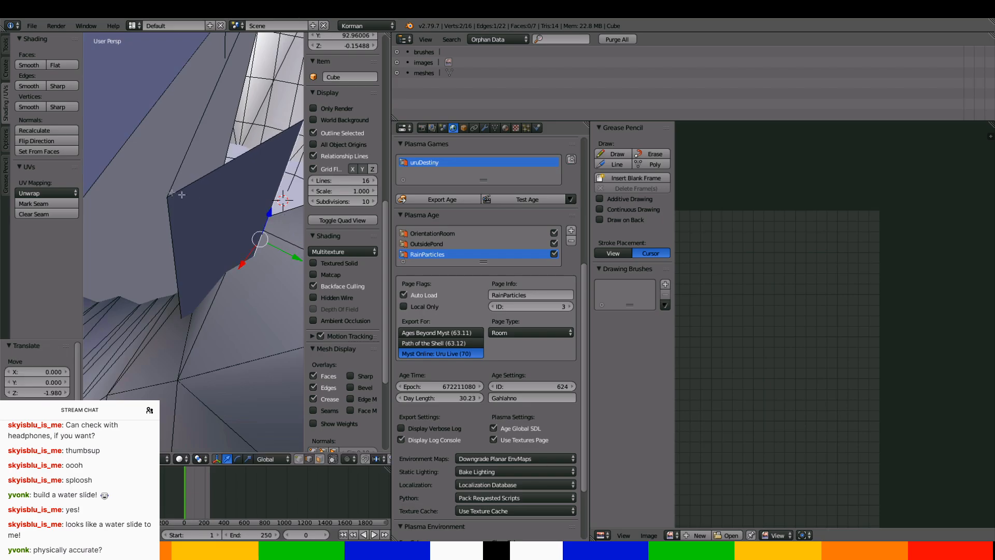
key(Tab)
Rename the channel object to bridgecollisionproxy
middle_drag(160, 188, 176, 221)
scroll(173, 186, down, 4)
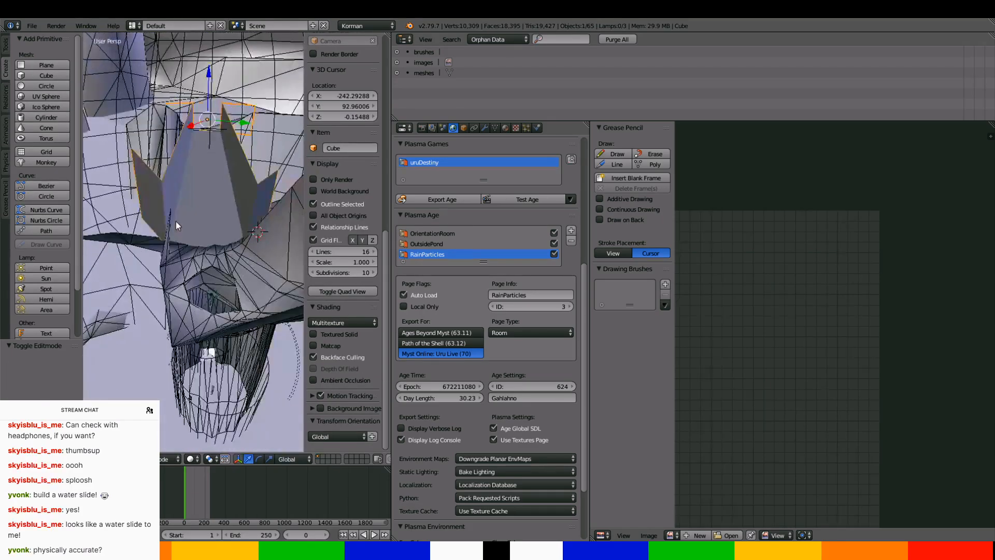
click(541, 129)
click(497, 165)
text(bridgecollisionproxy)
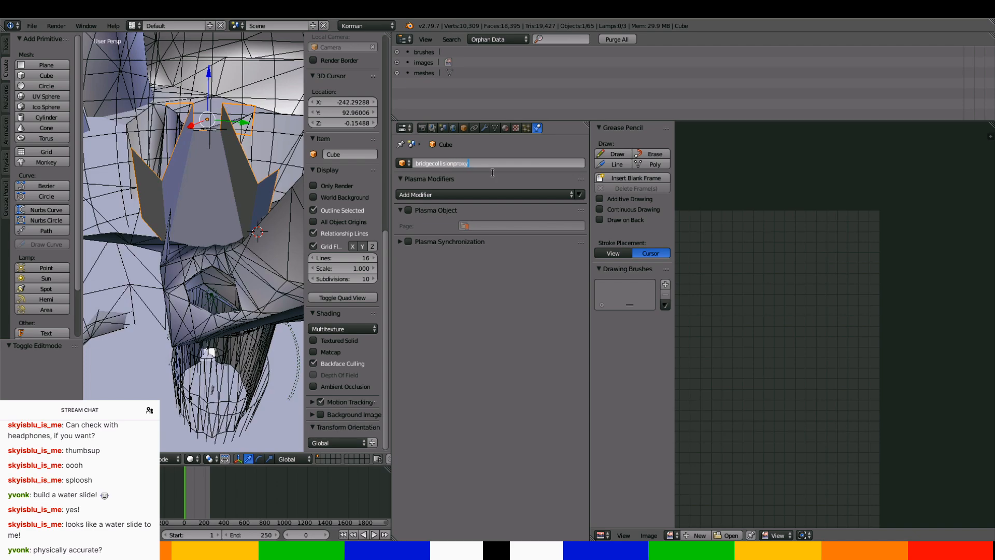
key(Return)
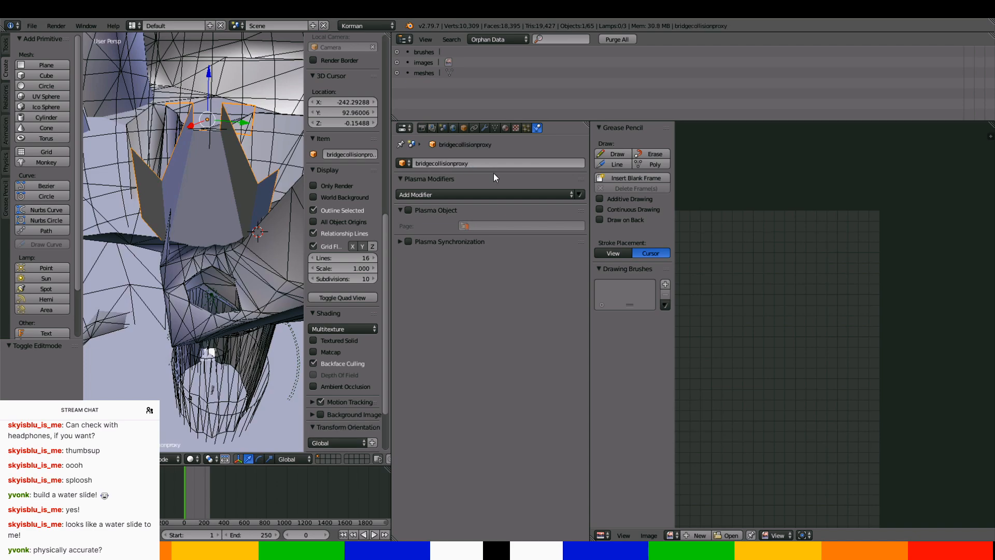
Enable the proxy as a Plasma Object on the OutsidePond page and add a Collision modifier
click(493, 226)
click(496, 249)
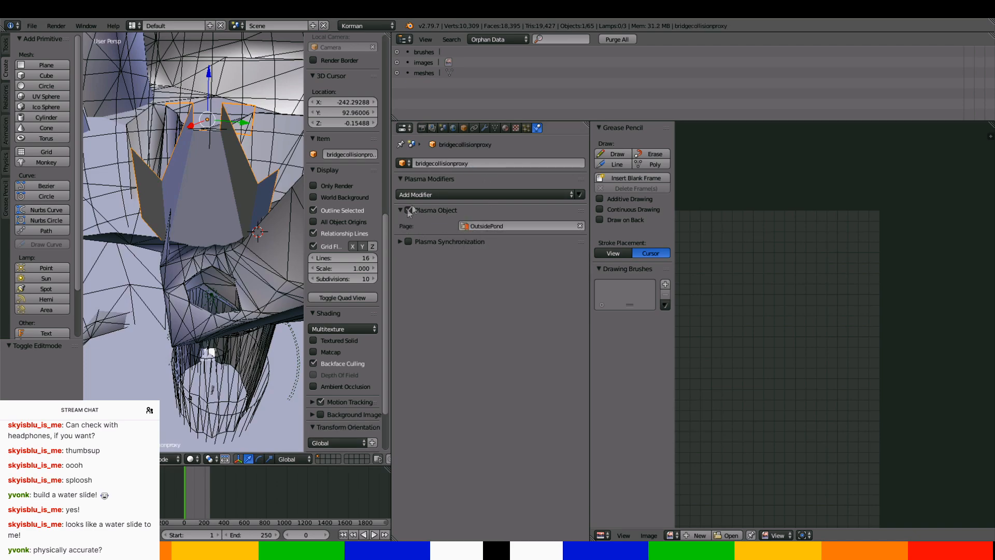
click(453, 195)
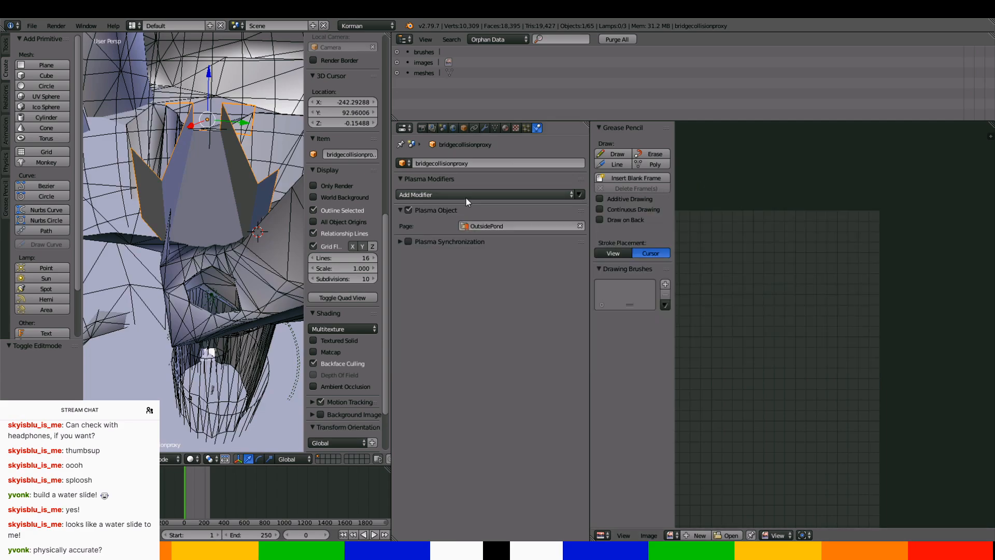
click(465, 198)
click(717, 220)
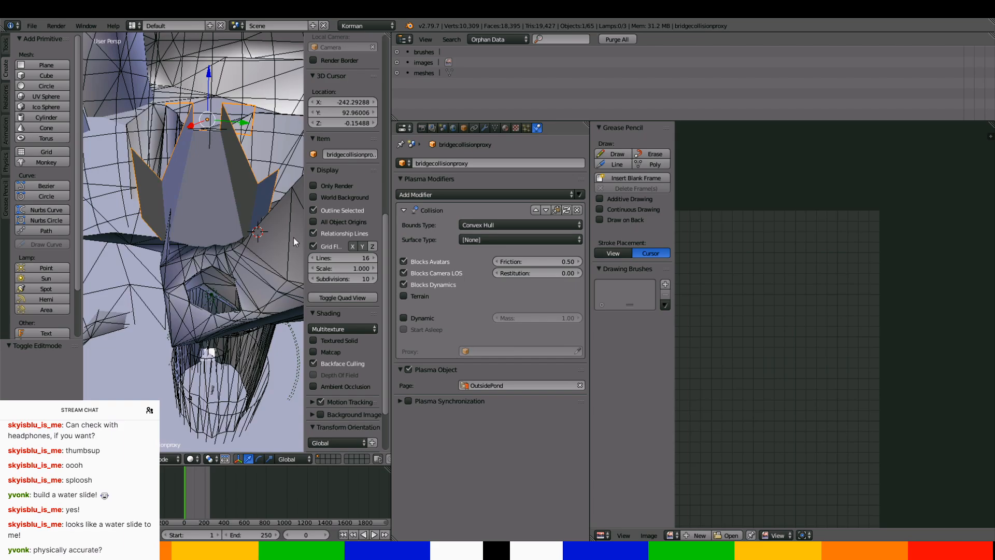
Set the Collision modifier's bounds type to Triangle Mesh
middle_drag(293, 238, 114, 296)
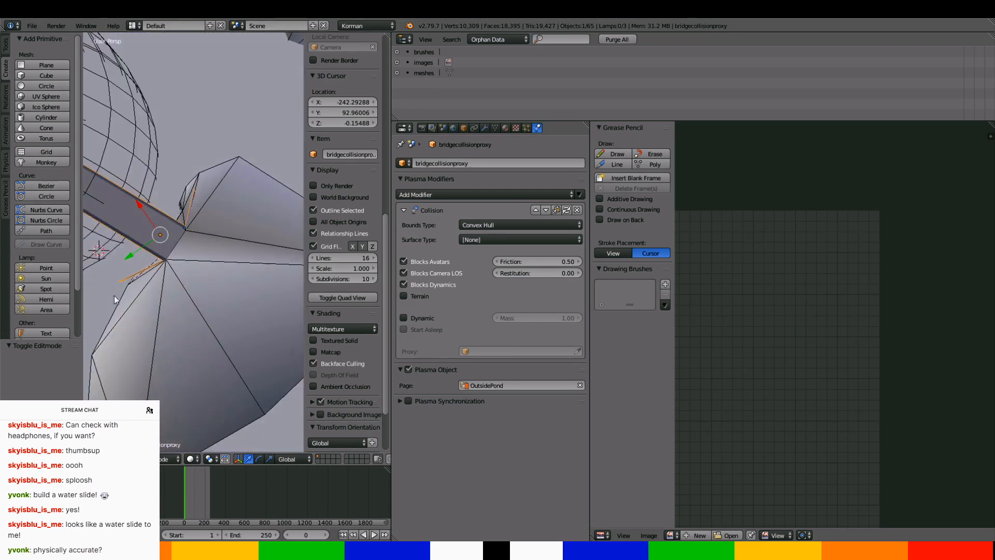
click(494, 225)
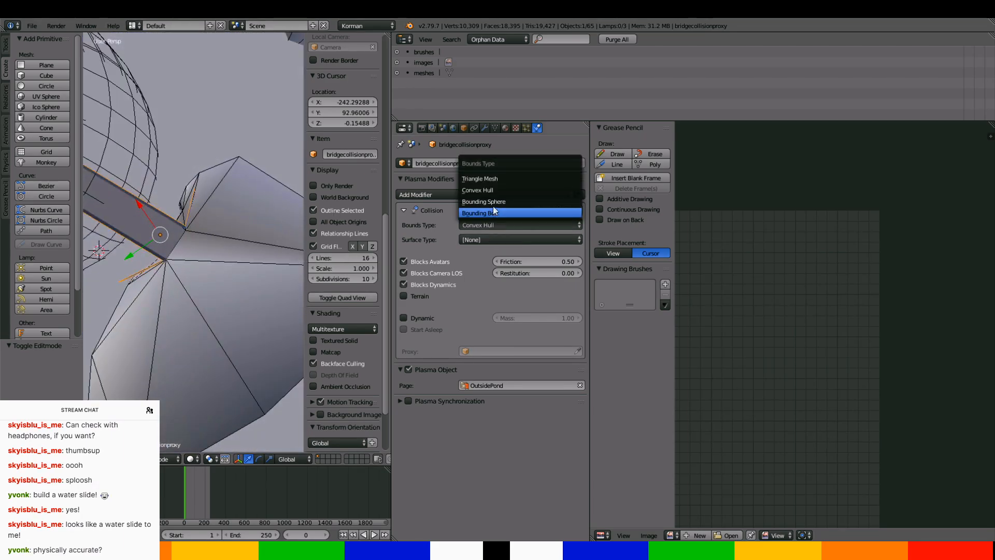
click(493, 179)
Triangulate all faces of the bridge collision proxy
middle_drag(192, 232, 233, 232)
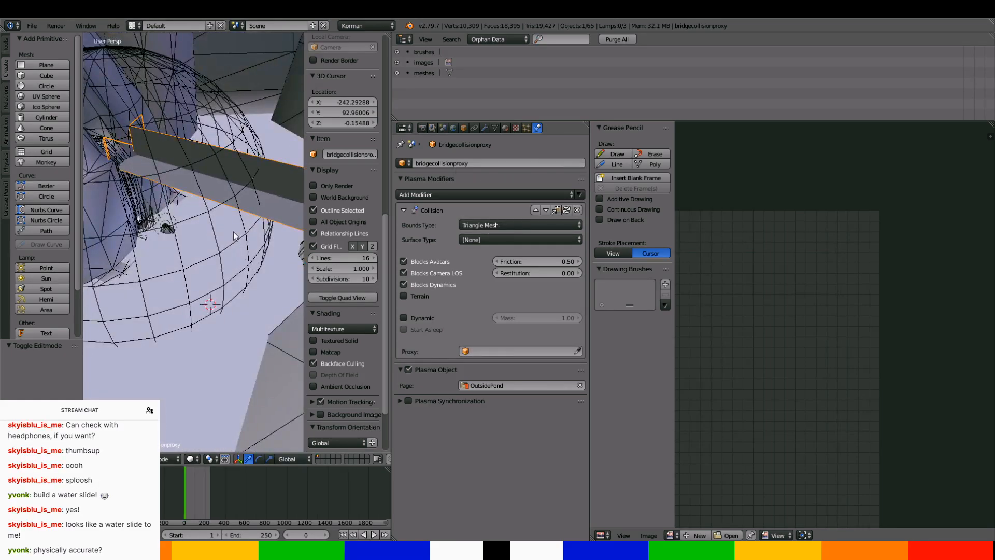
key(Tab)
key(a)
key(a)
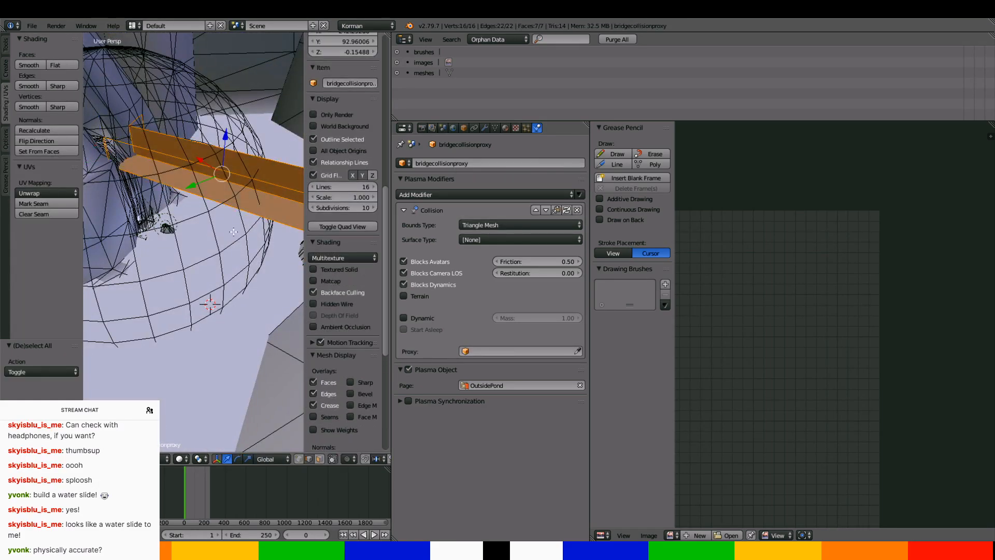
key(ctrl+t)
key(Tab)
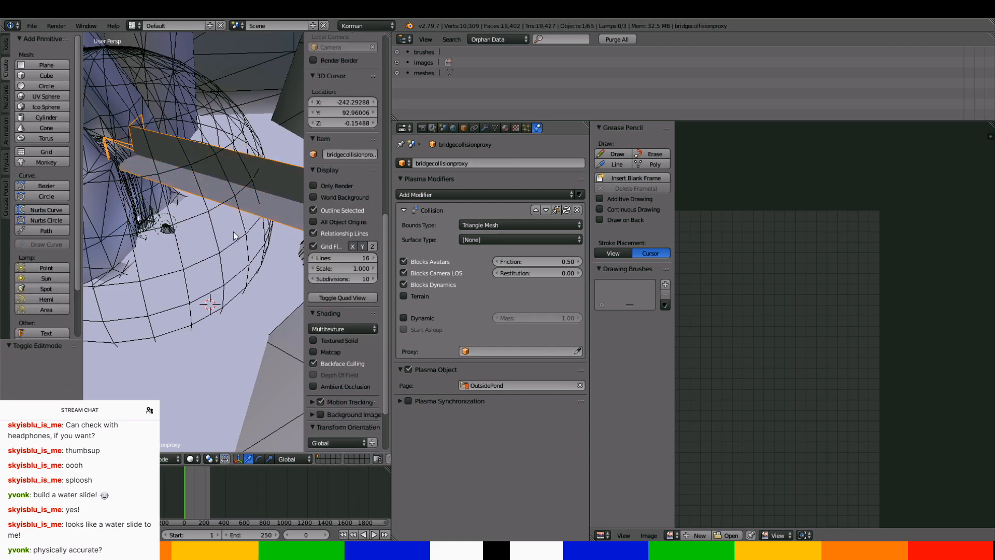
Turn on Wire and Draw All Edges in the proxy's object display settings
click(464, 128)
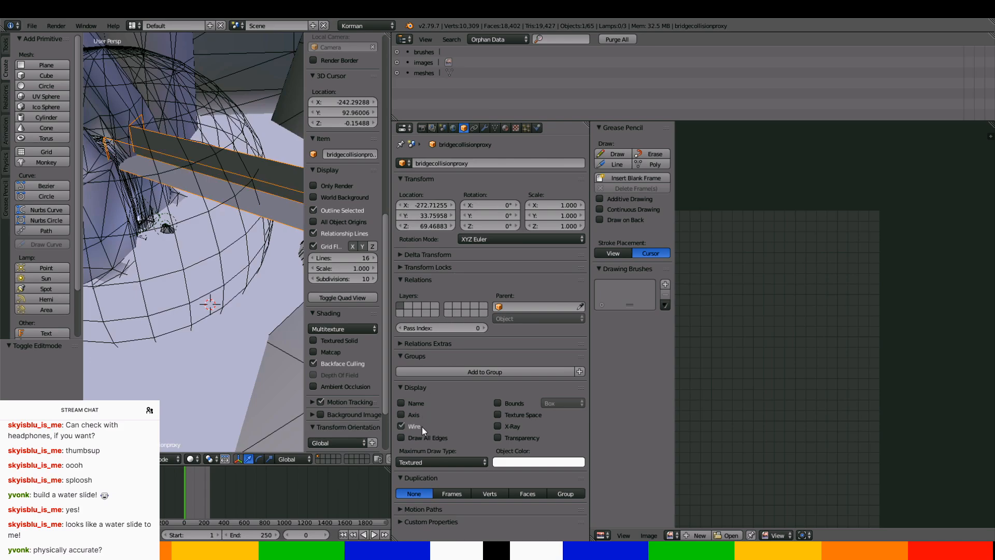
click(425, 460)
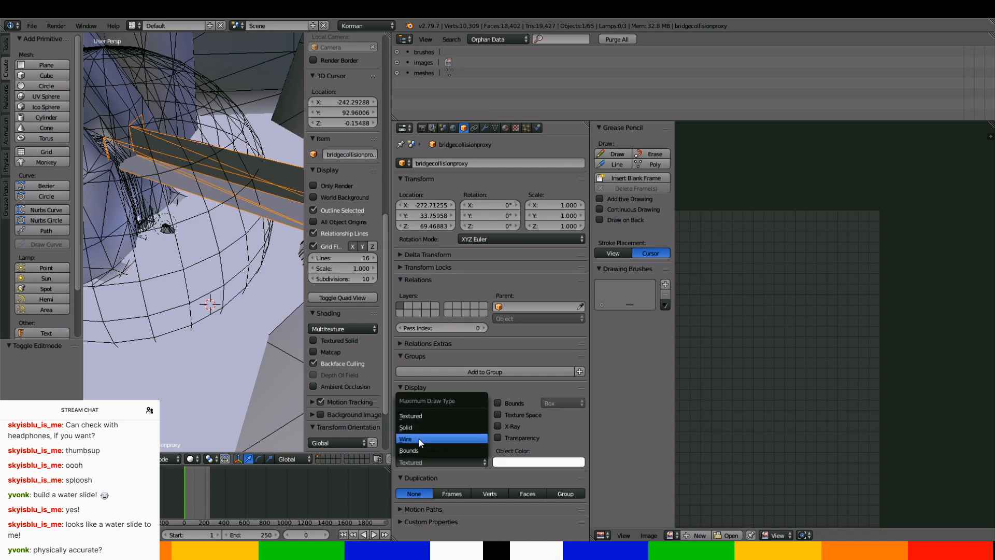
middle_drag(148, 275, 147, 229)
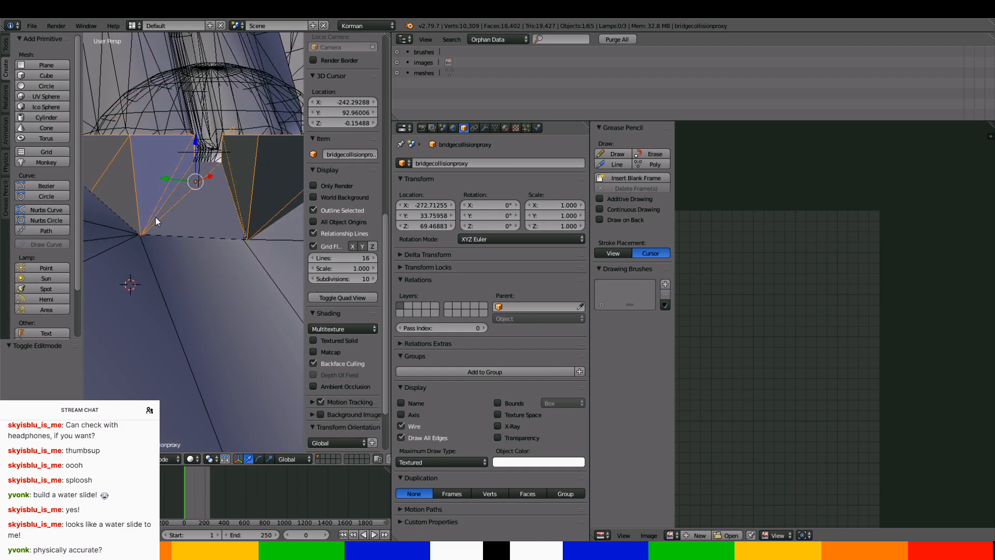
Save the scene over the existing blend file and open the World settings
key(ctrl+s)
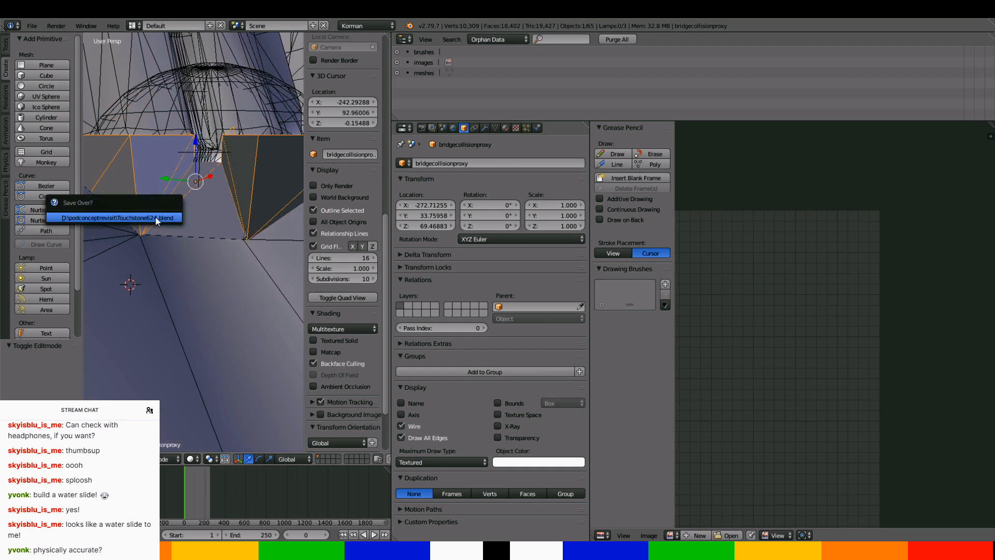
click(155, 217)
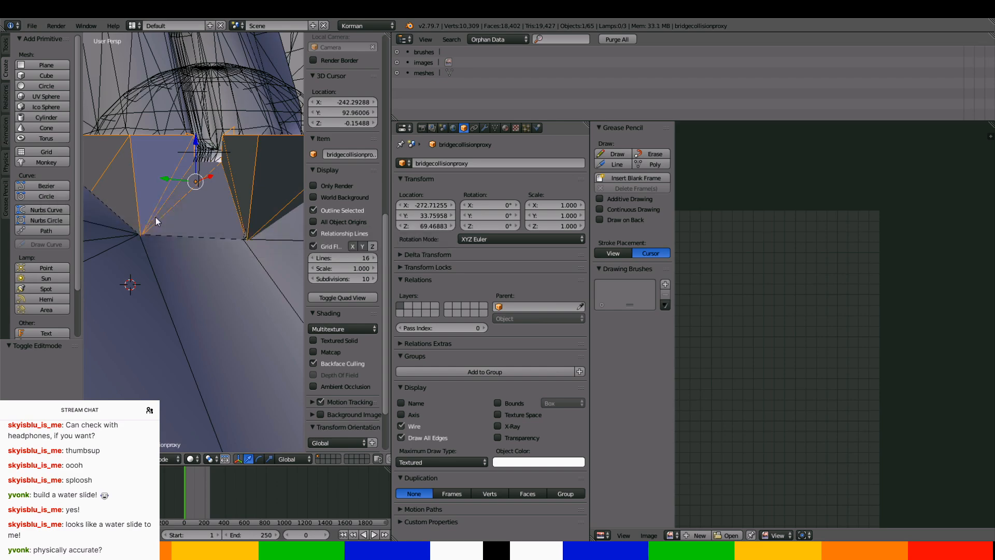
click(453, 127)
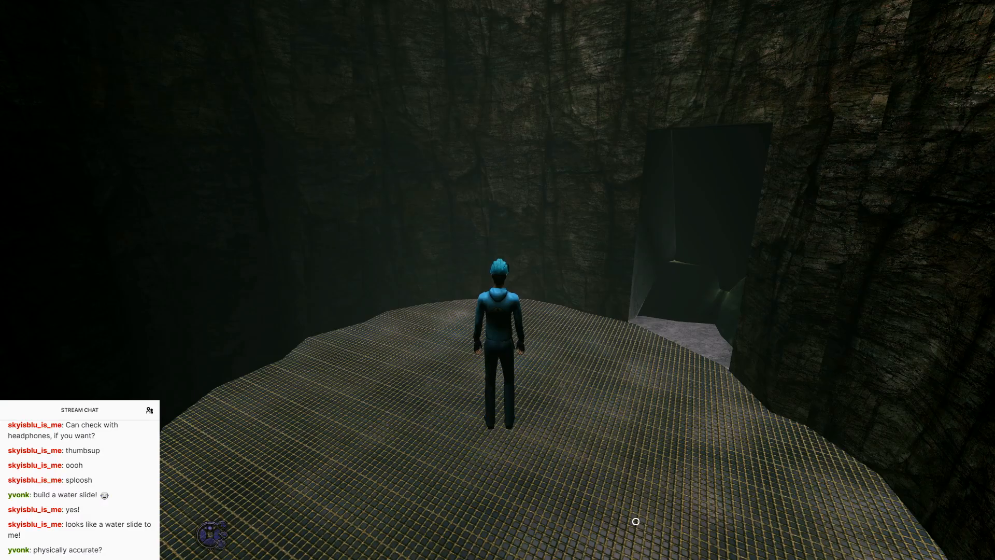
key(Right)
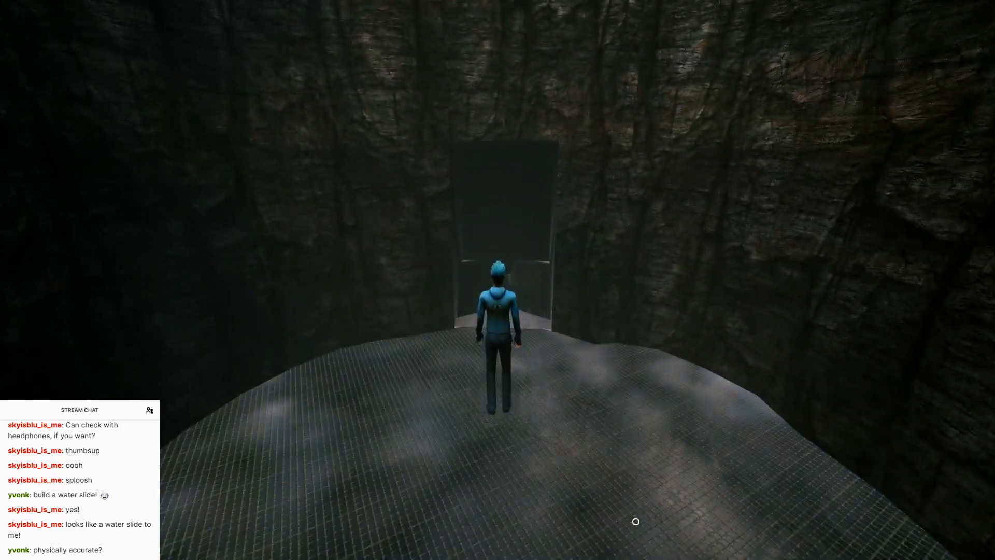
key(Left)
key(Right)
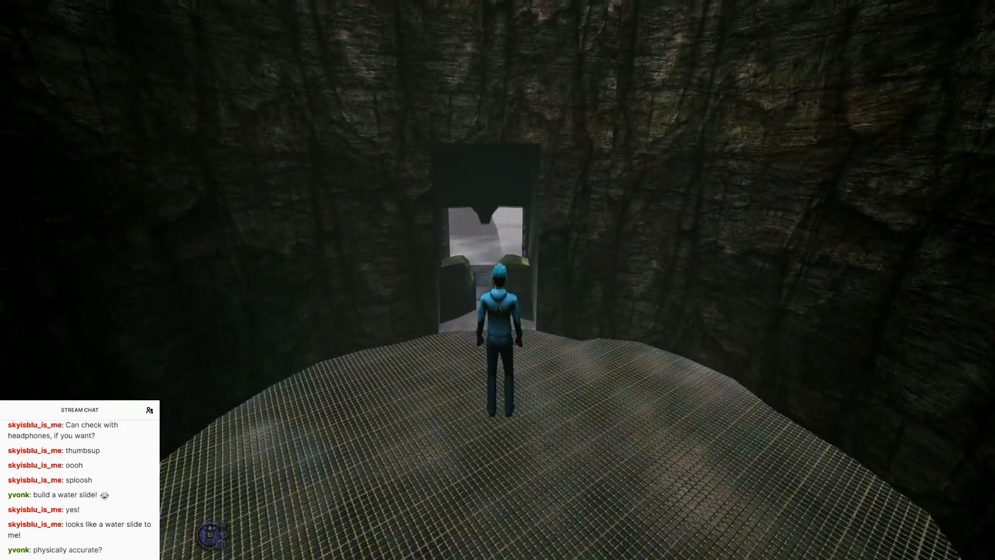
key(Up)
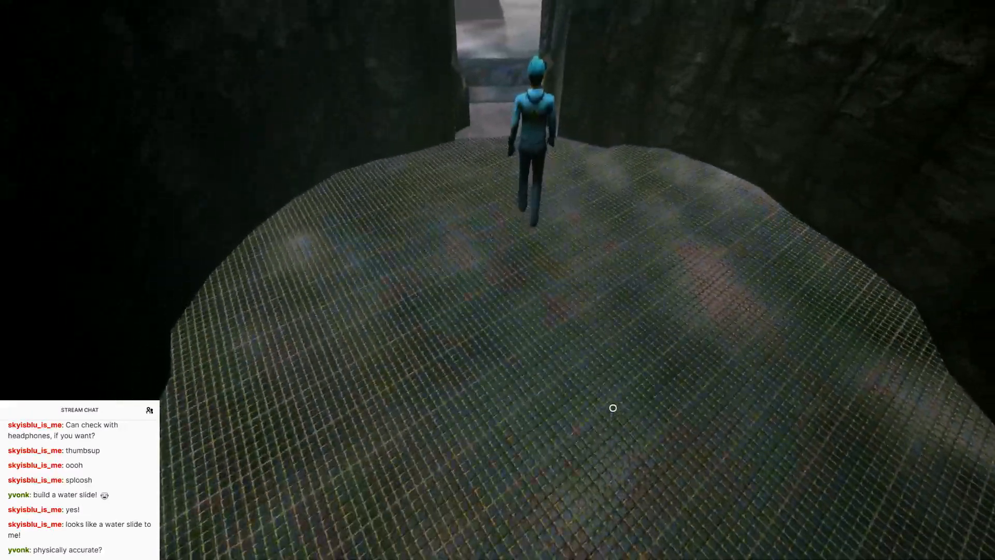
key(Up)
key(F1)
right_drag(613, 408, 613, 467)
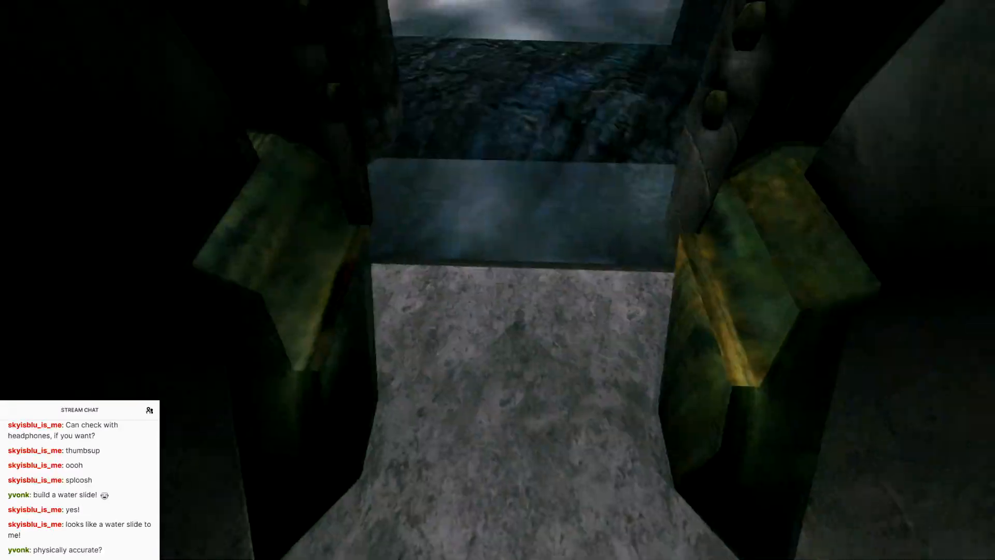
key(Up)
key(Left)
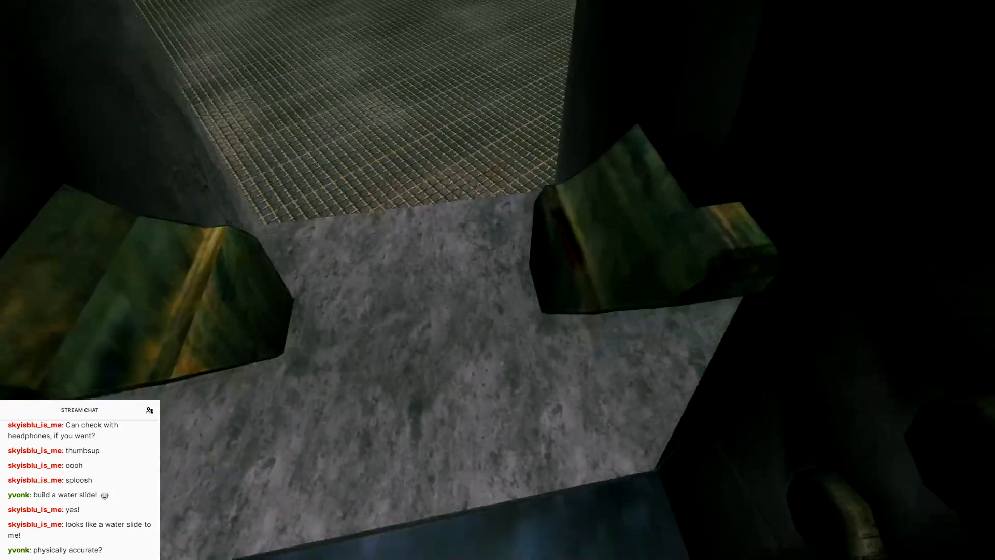
key(Down)
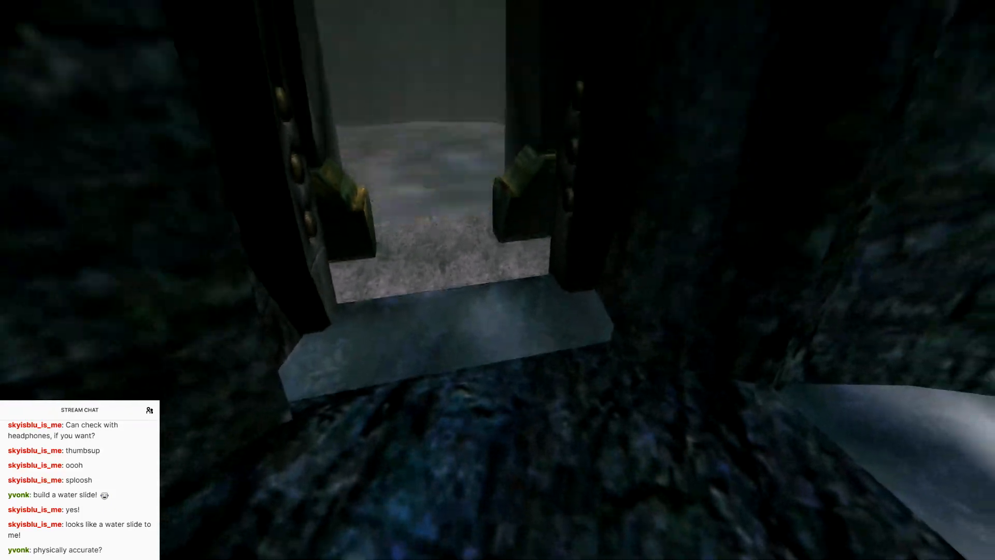
key(Right)
key(Left)
key(Right)
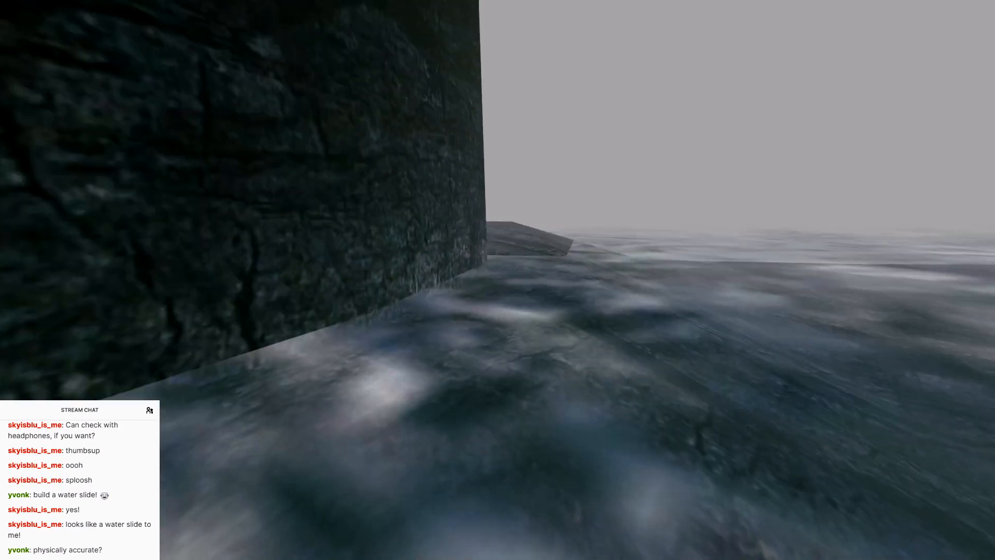
key(Right)
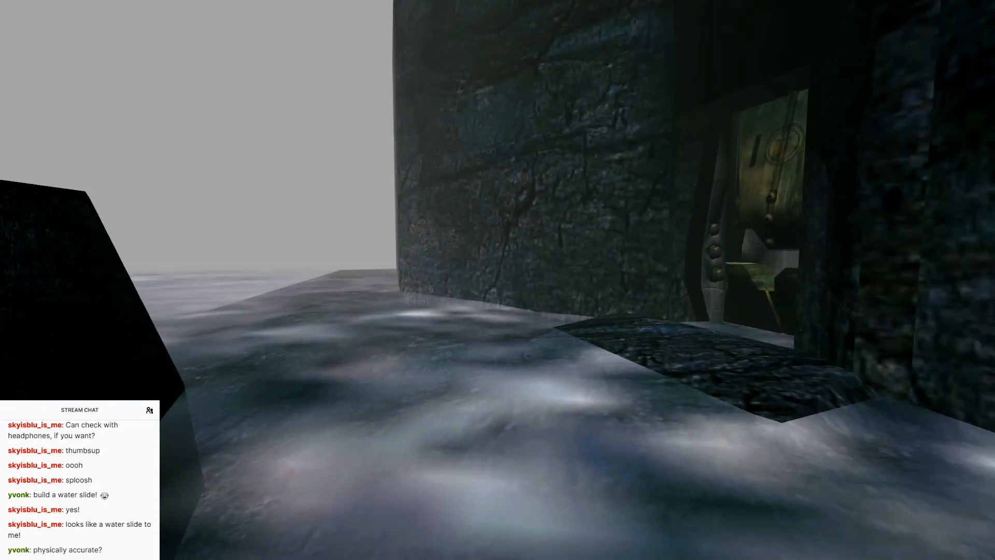
key(s)
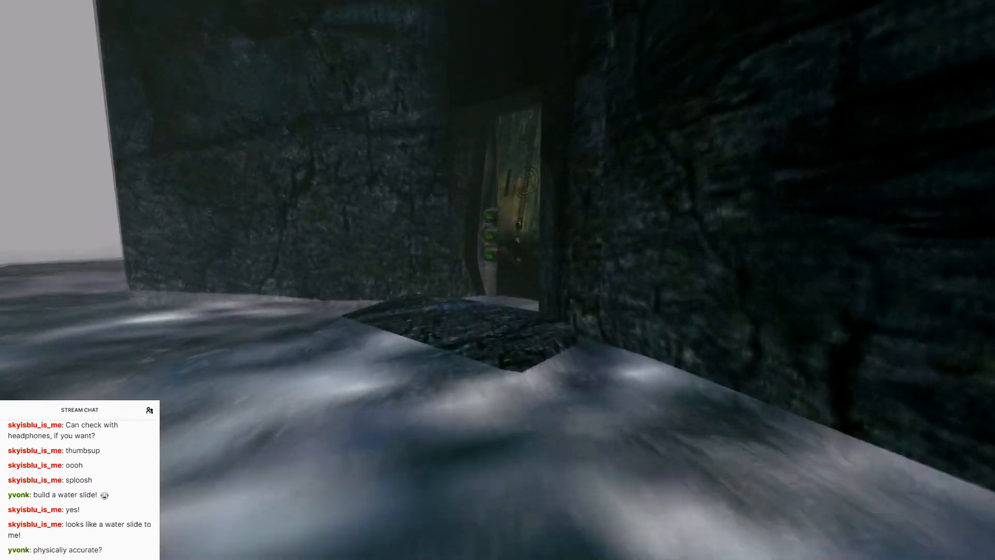
right_drag(622, 363, 245, 450)
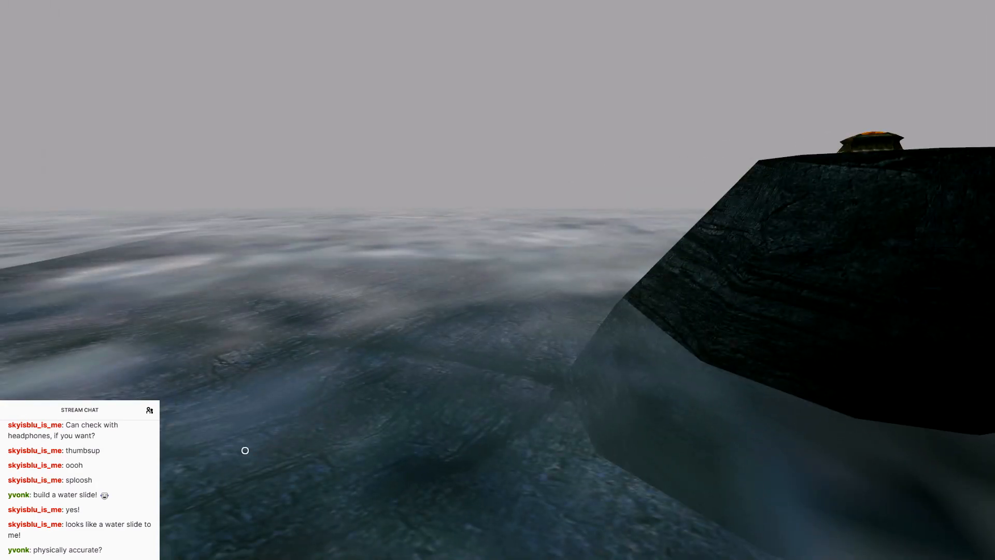
key(space)
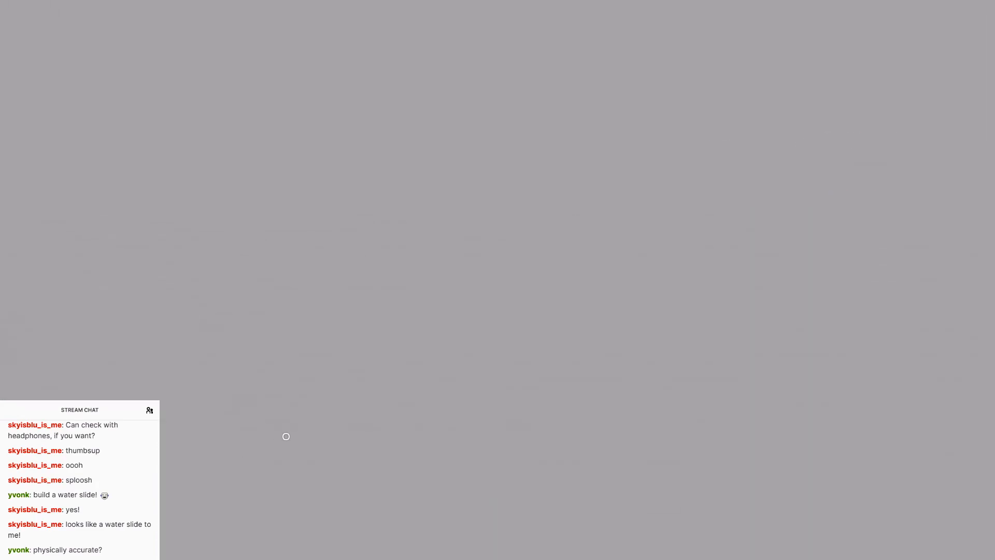
key(w)
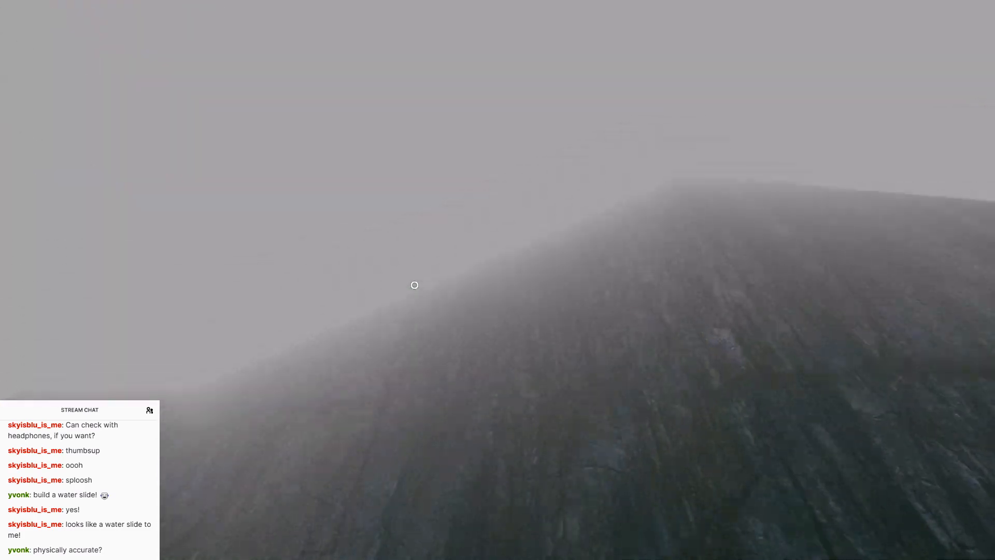
key(w)
right_drag(414, 285, 200, 347)
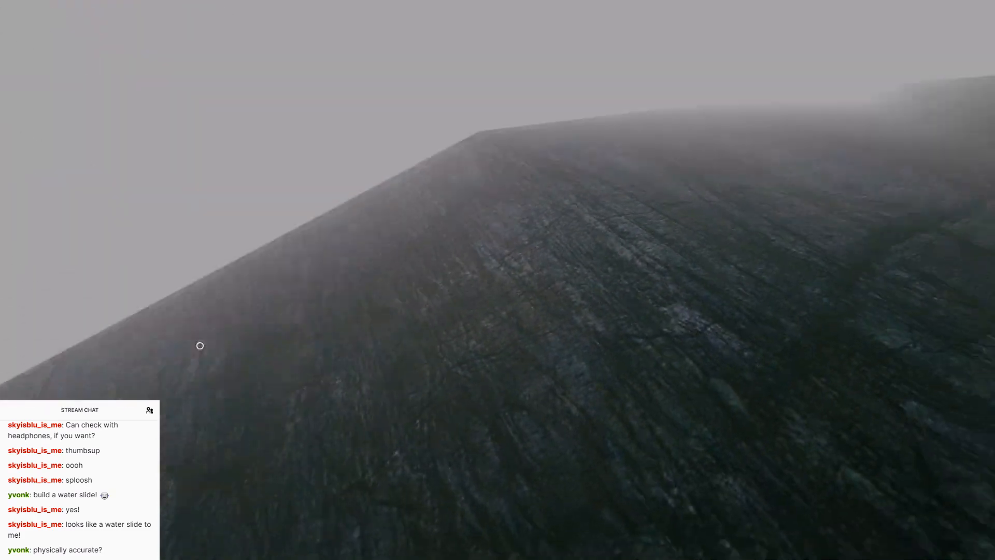
key(w)
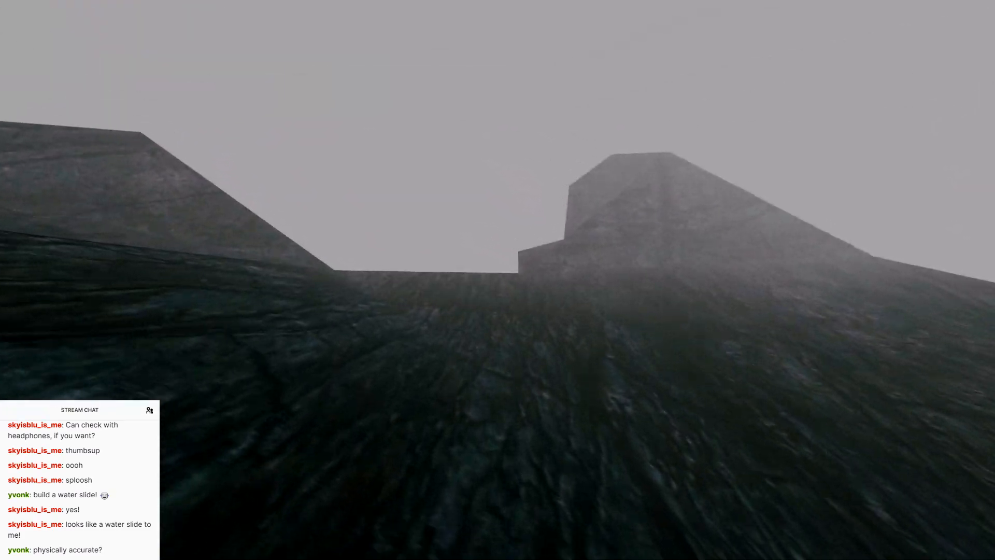
key(w)
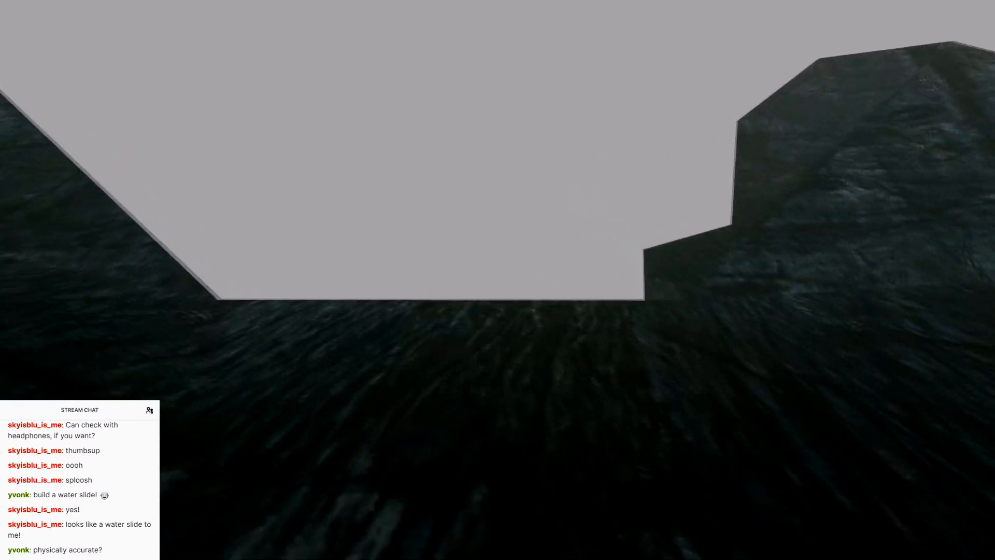
key(w)
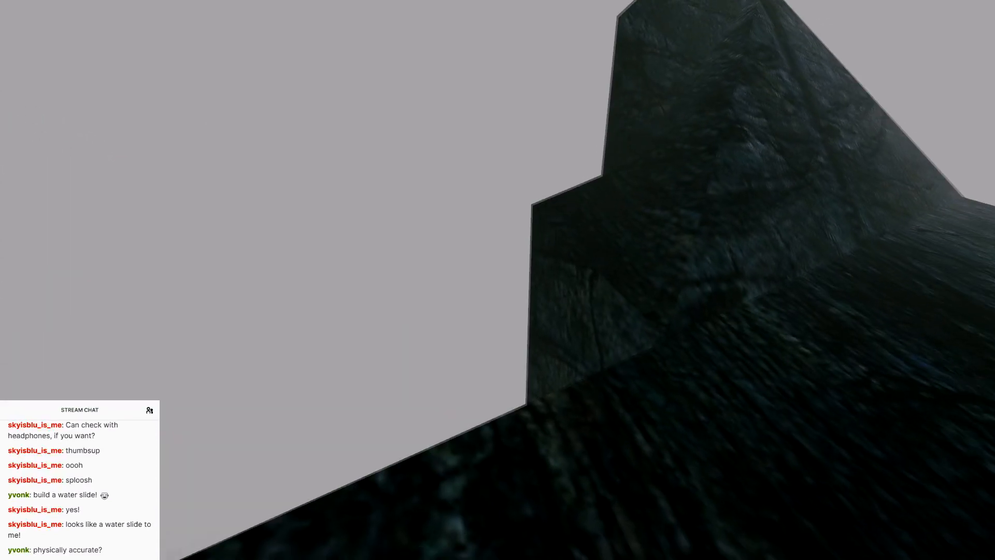
key(w)
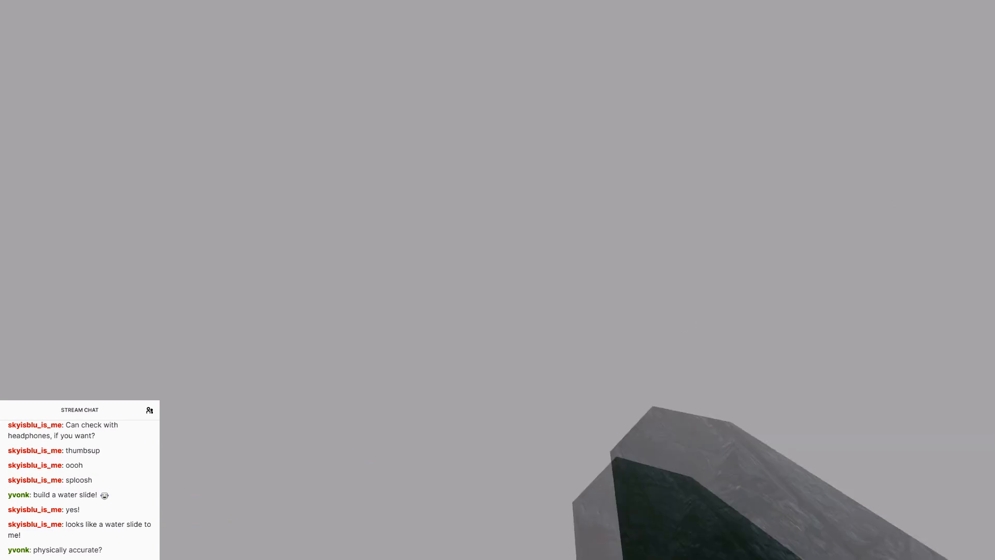
key(w)
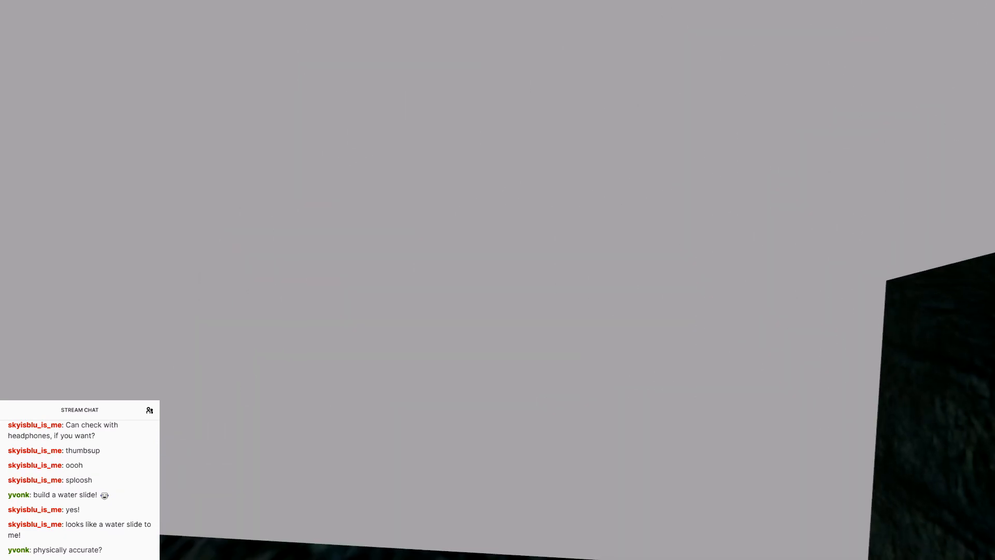
key(w)
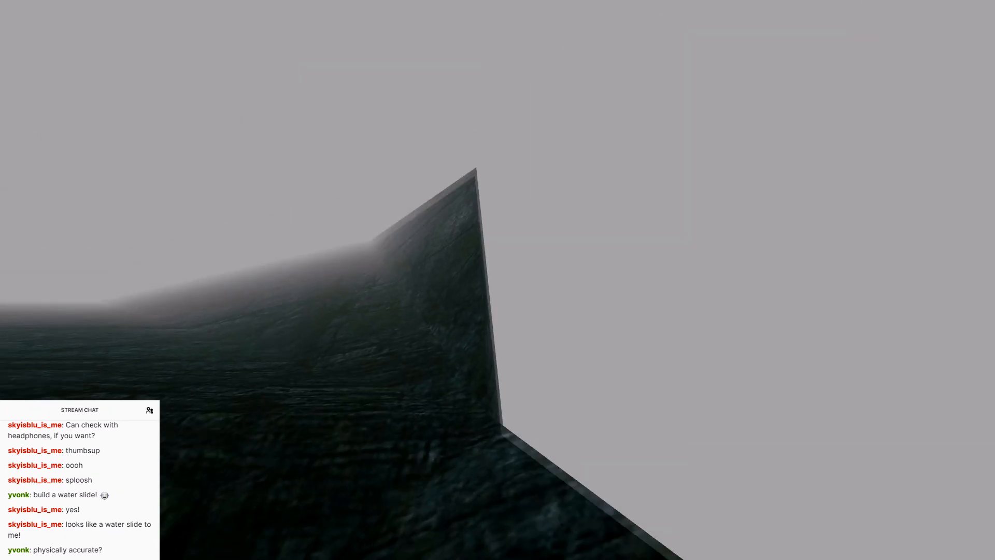
key(w)
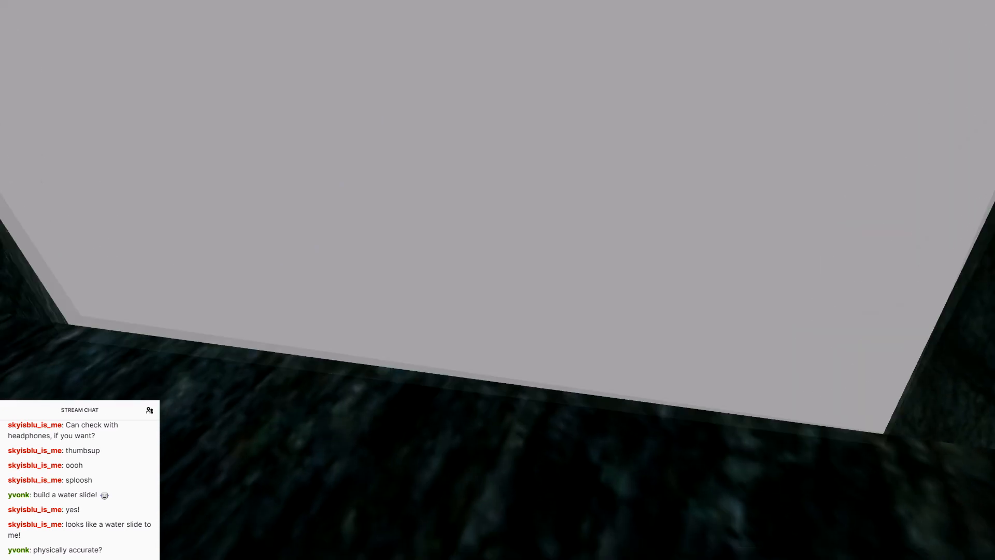
key(w)
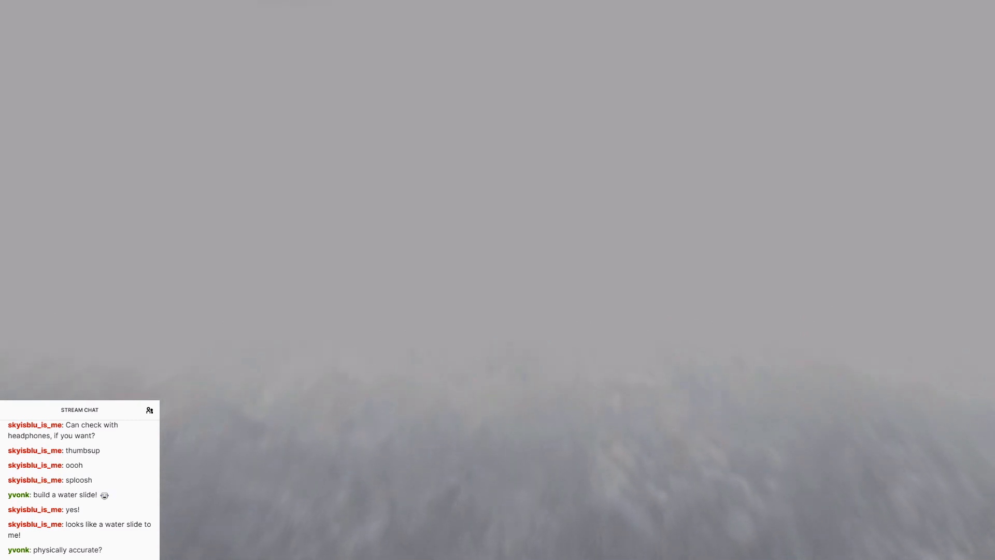
key(w)
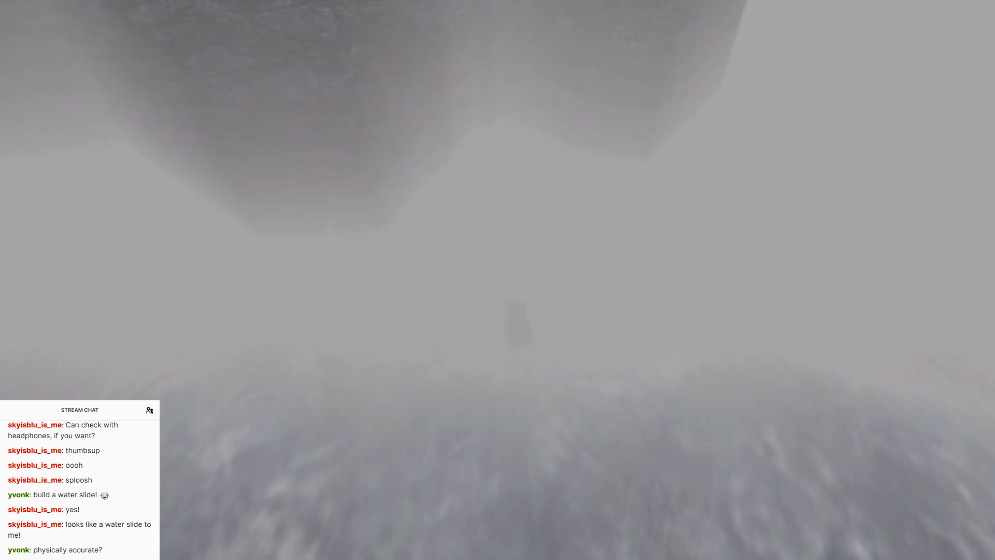
key(w)
key(w)
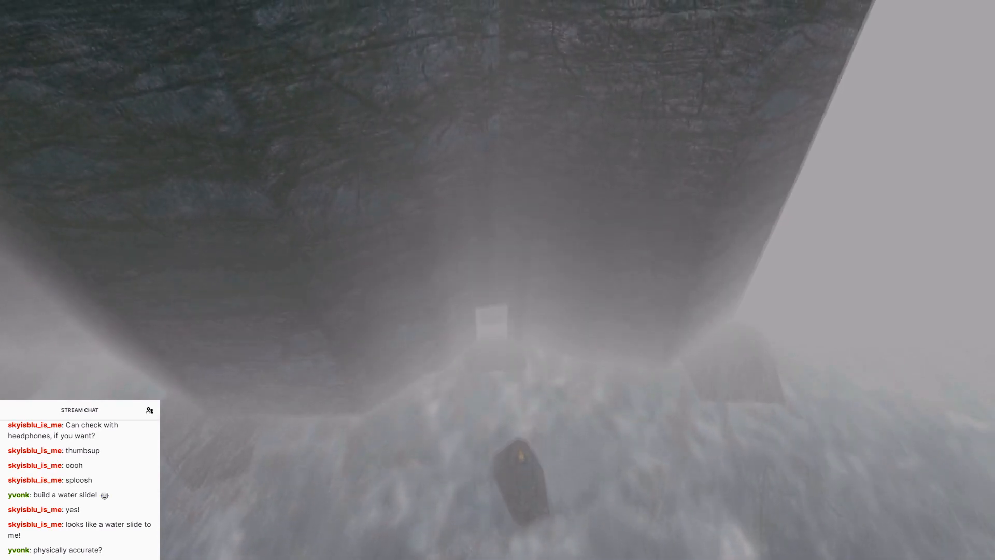
key(w)
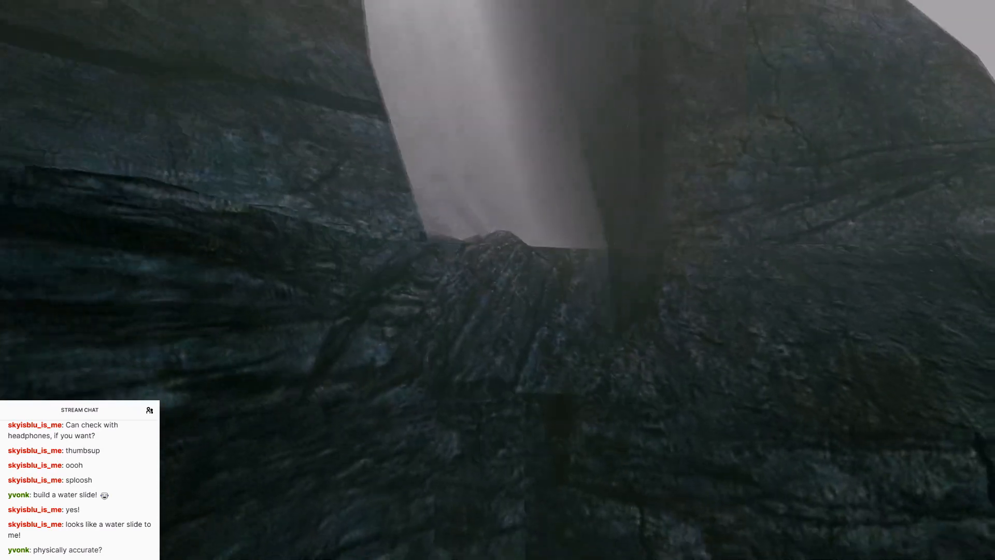
key(w)
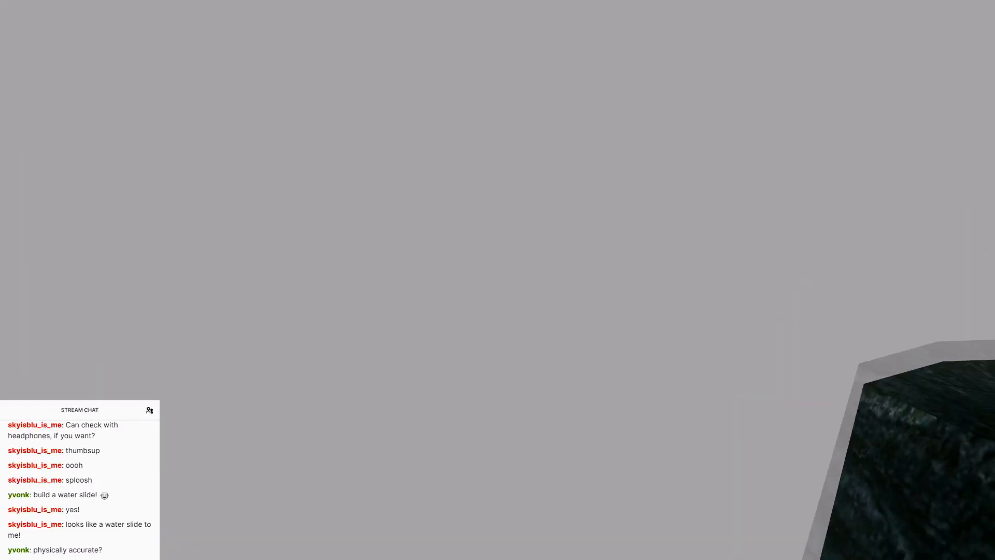
key(w)
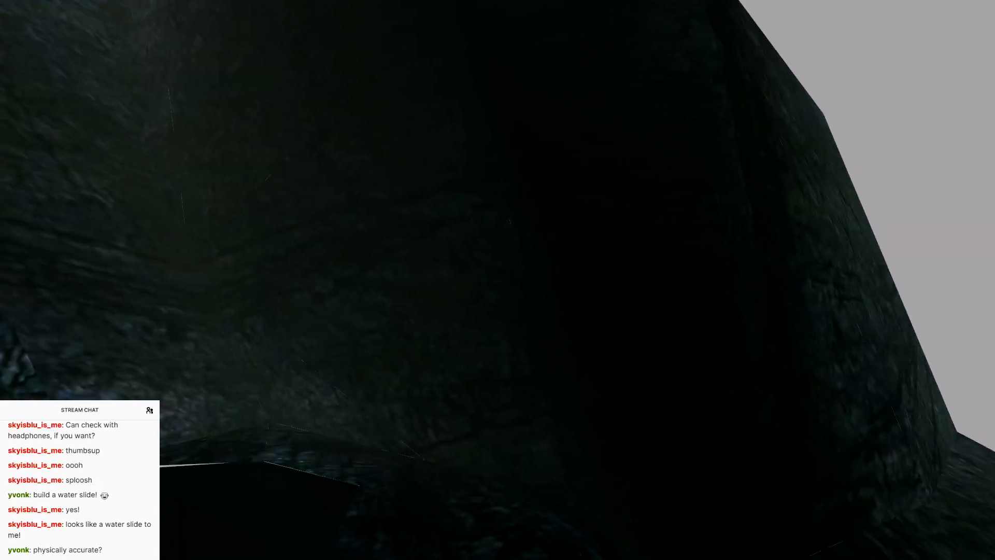
key(w)
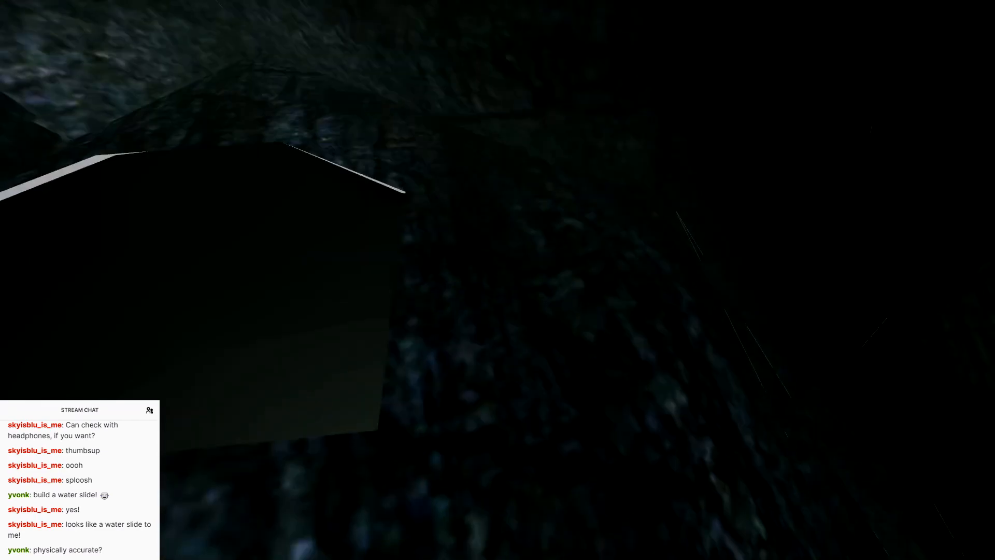
key(w)
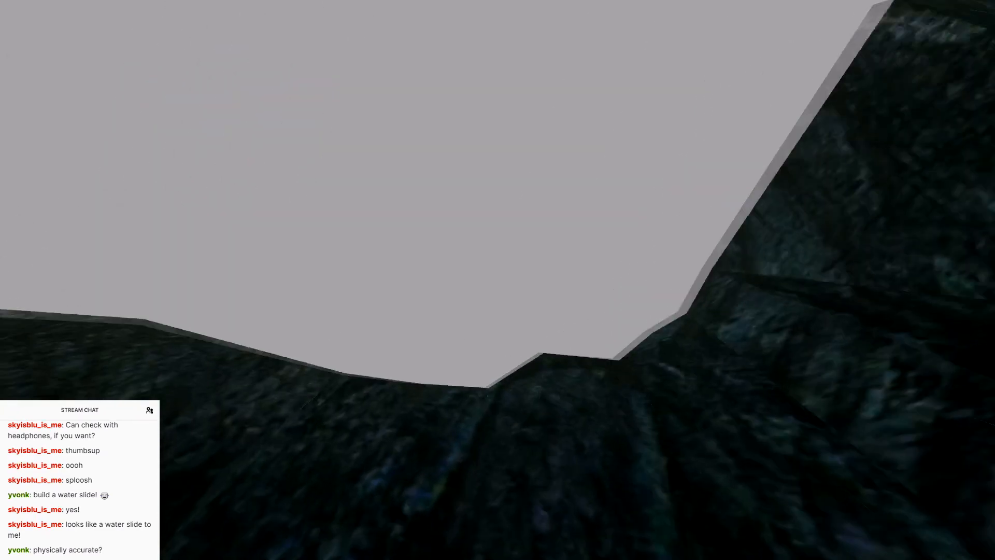
key(w)
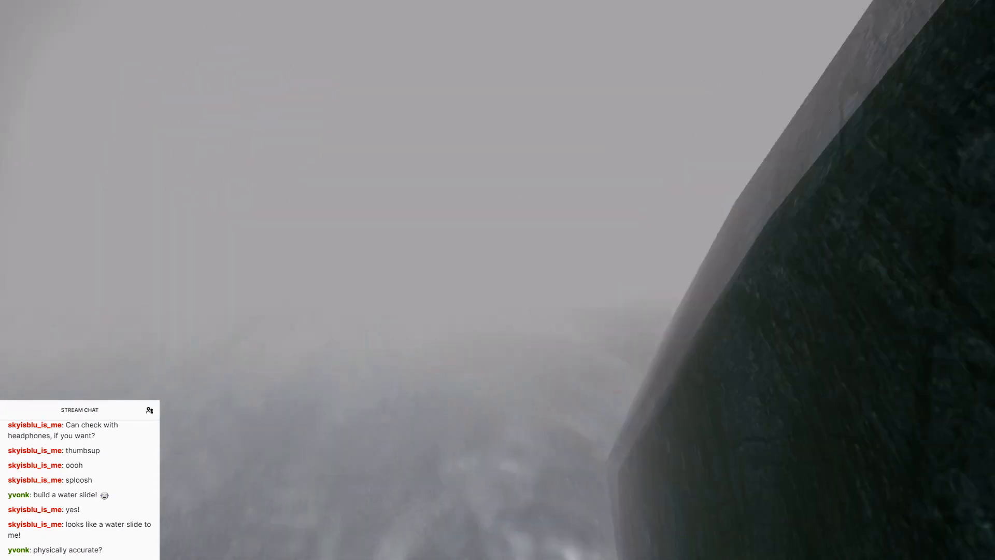
key(w)
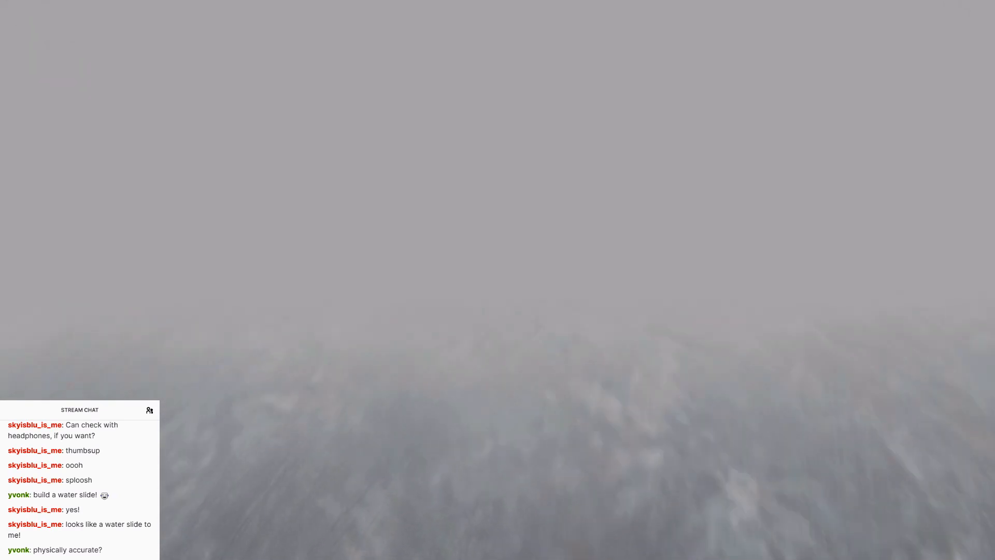
key(w)
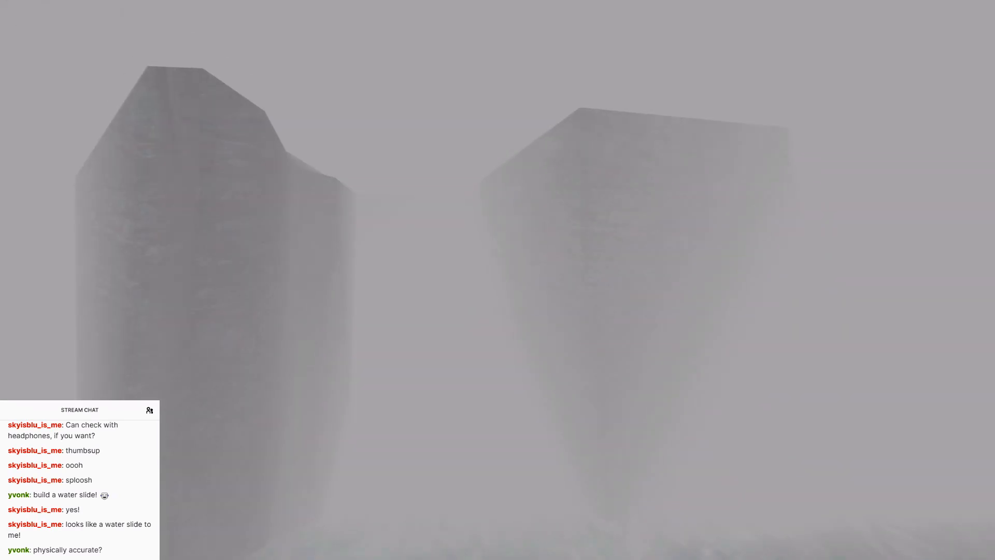
key(w)
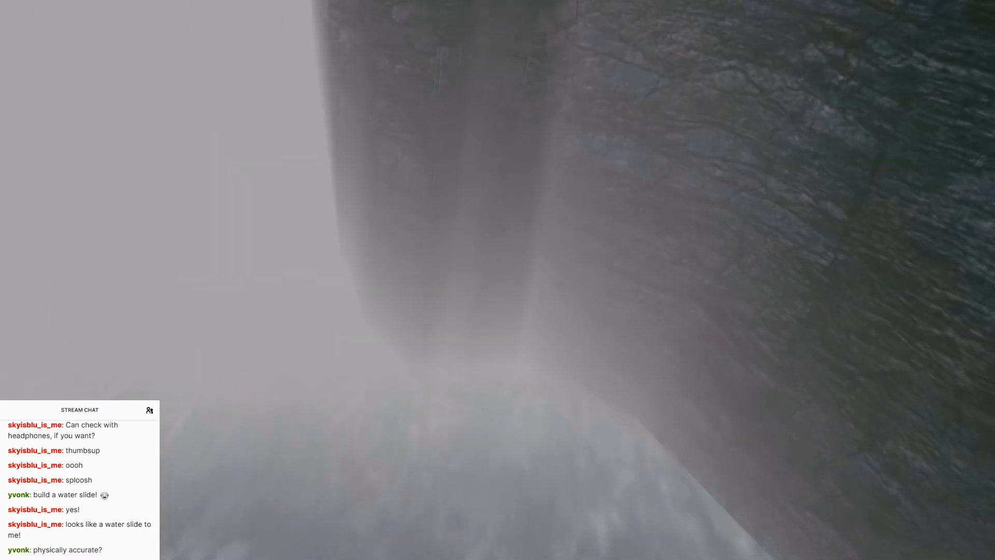
Explore the age in first-person view, moving among the foggy cliffs to examine the rock walls and the water below
key(w)
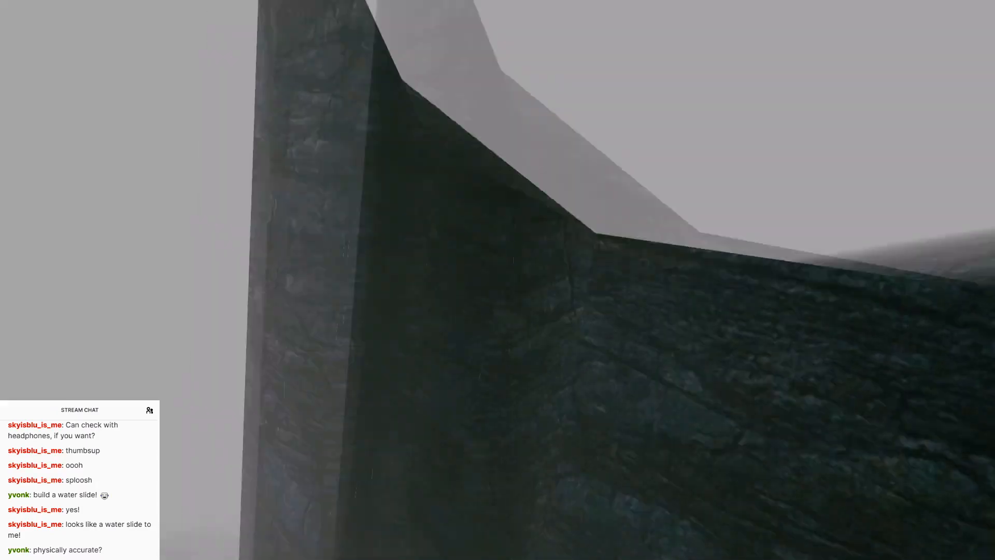
key(w)
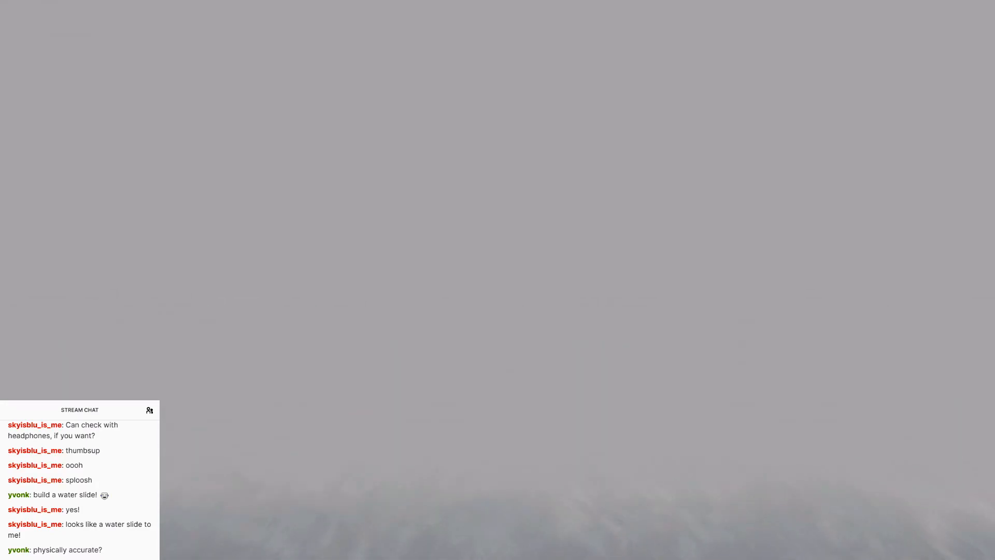
key(w)
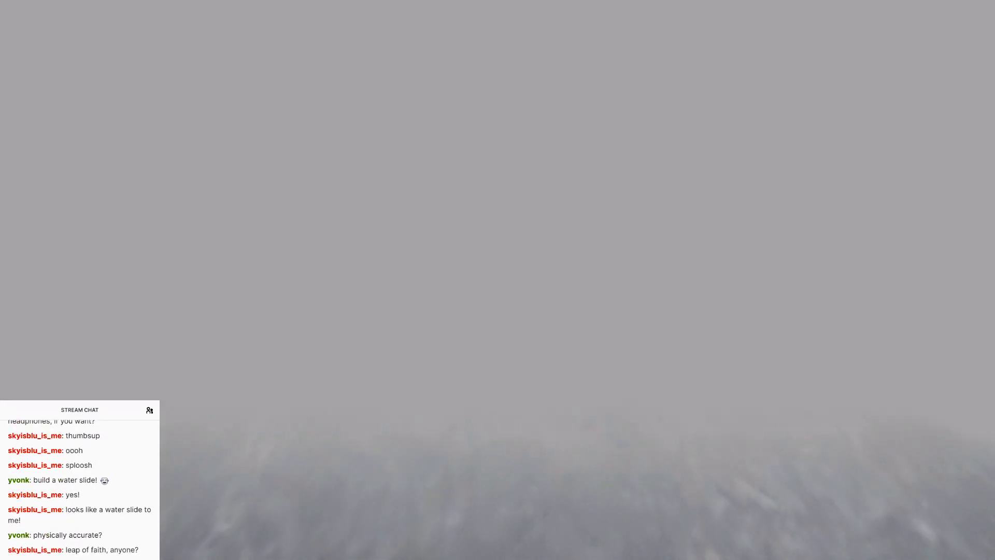
key(w)
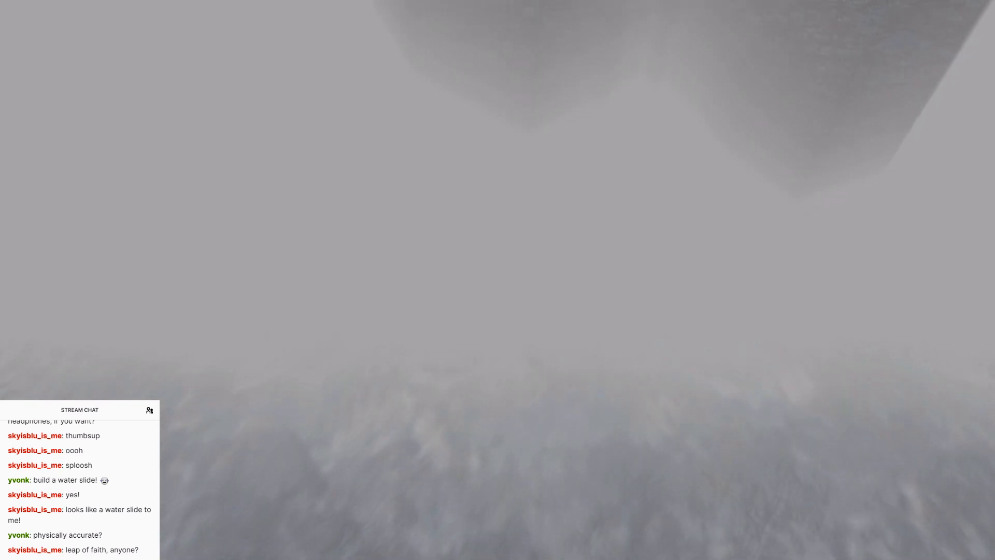
key(w)
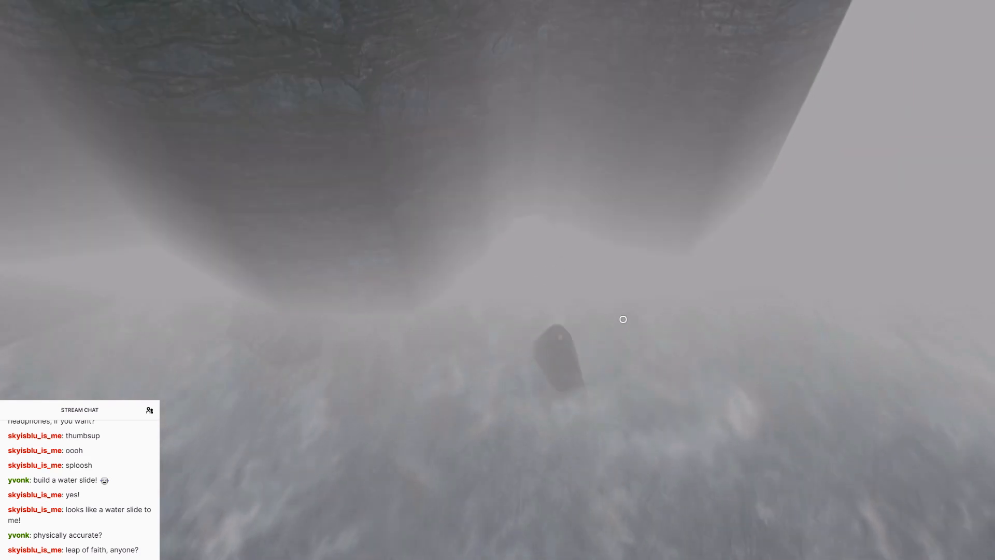
key(w)
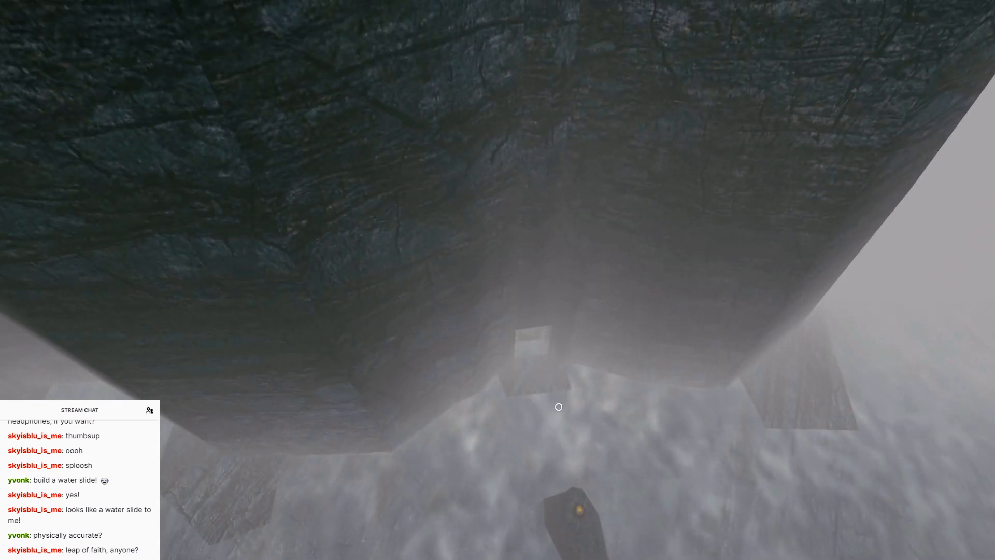
key(w)
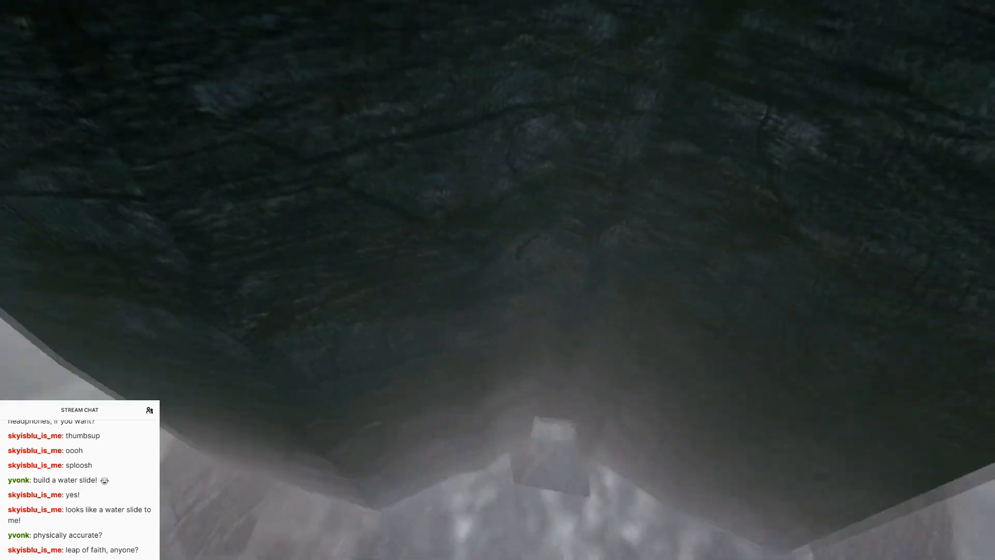
key(w)
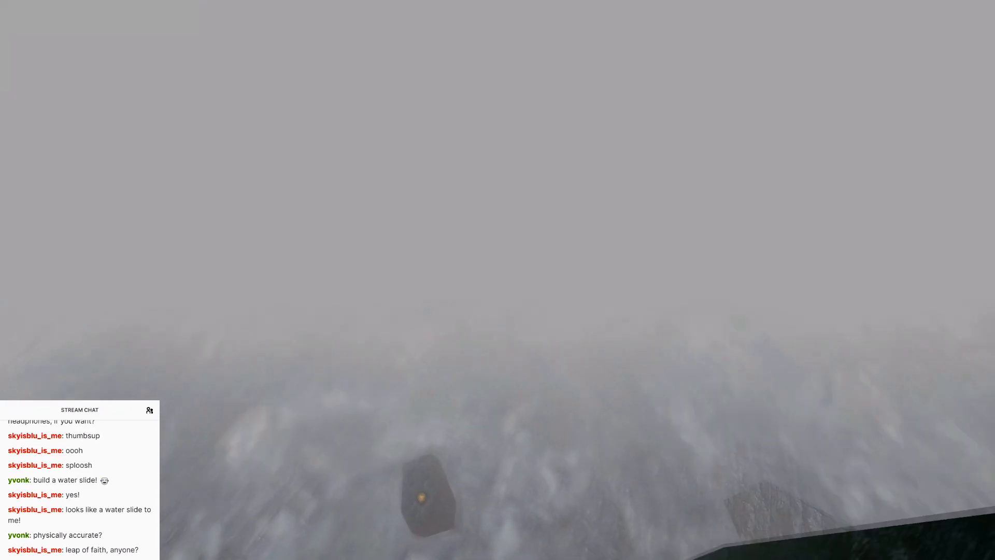
key(w)
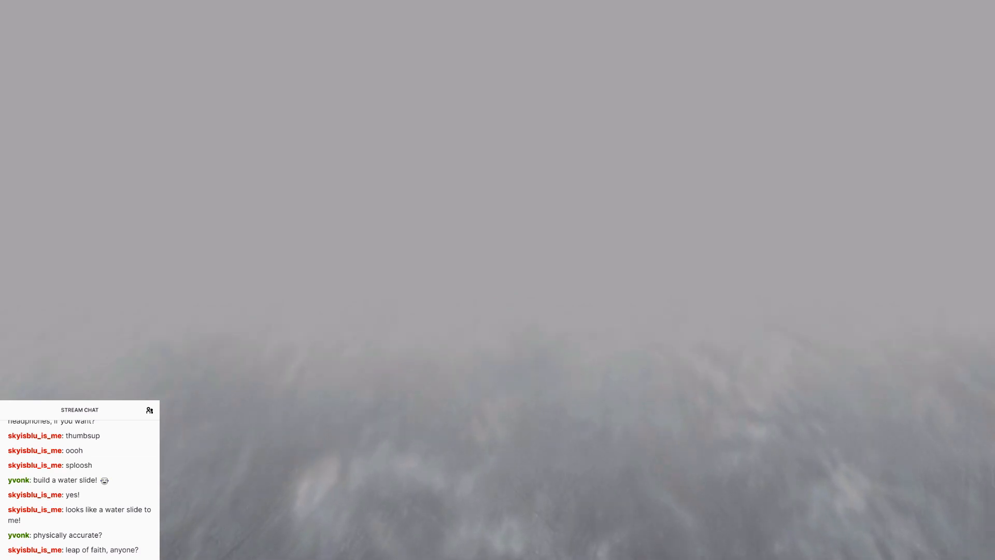
key(w)
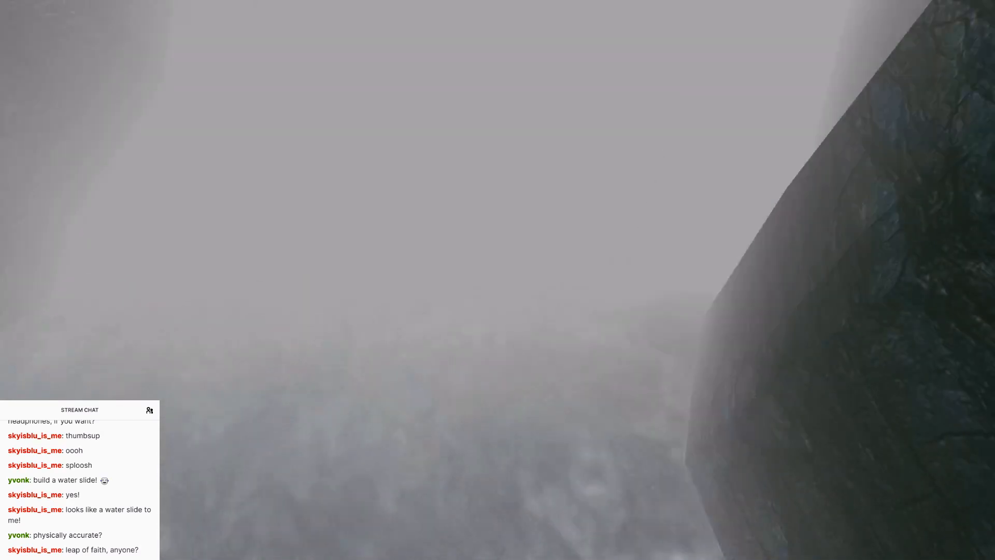
key(w)
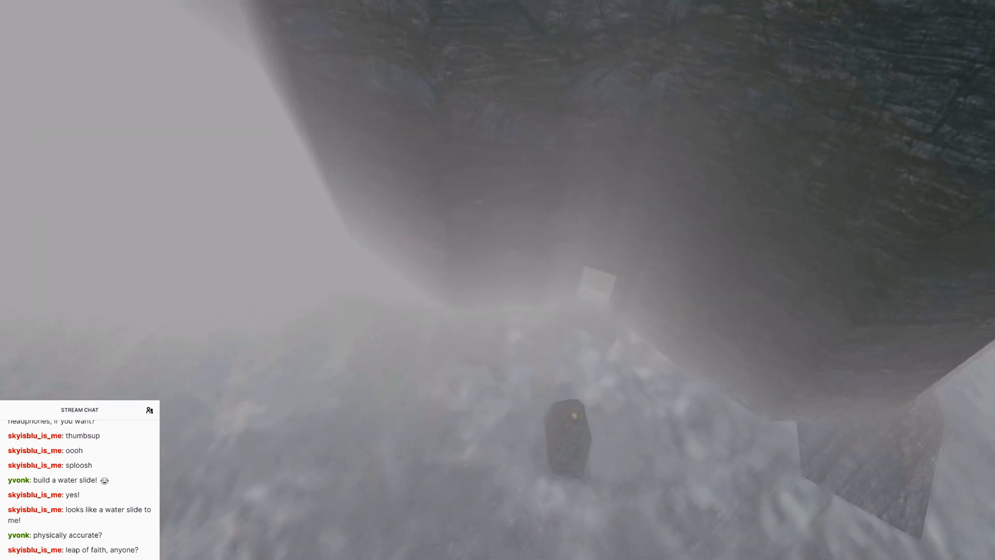
key(Escape)
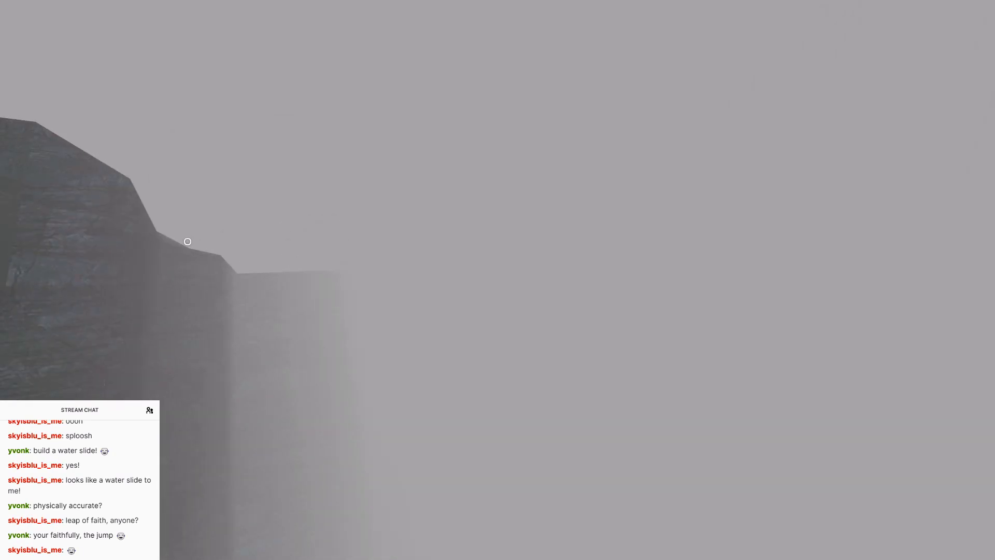
Switch to third-person view and move the avatar toward the cliff walls, turning both ways to examine the surroundings
scroll(188, 242, down, 3)
key(d)
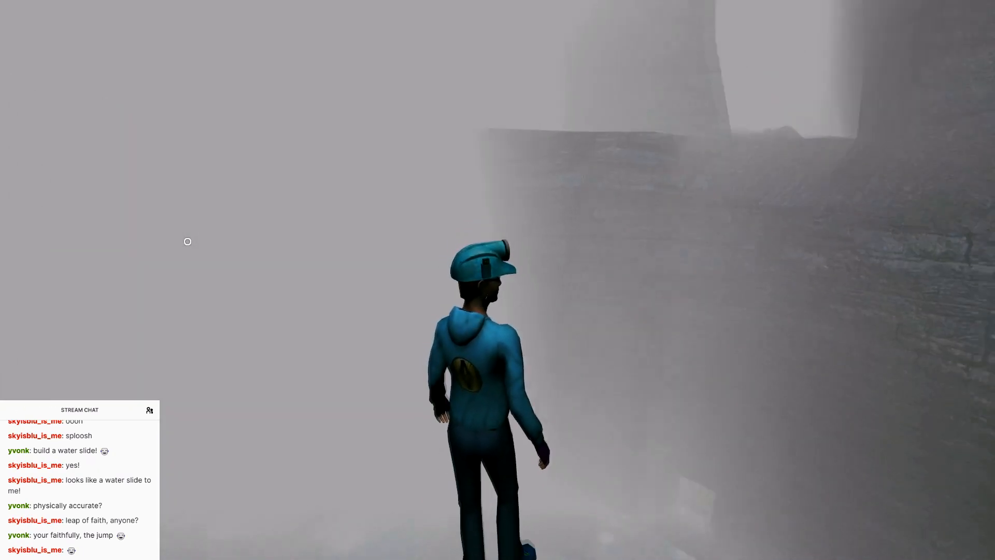
key(a)
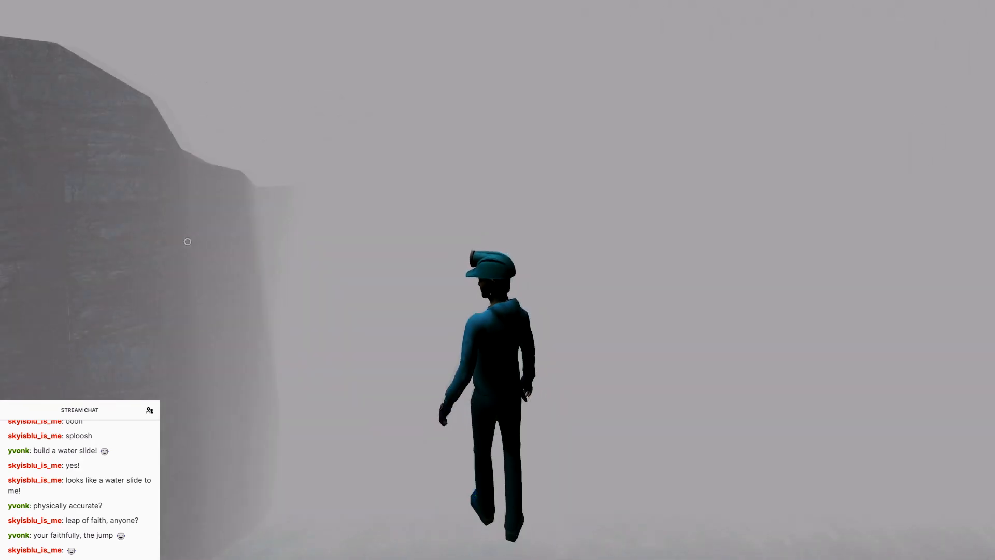
key(d)
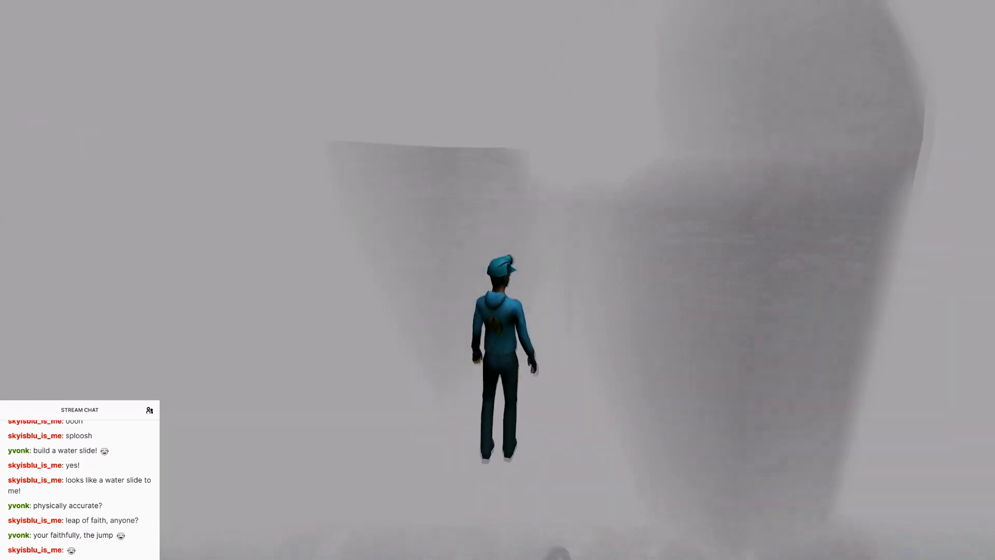
key(a)
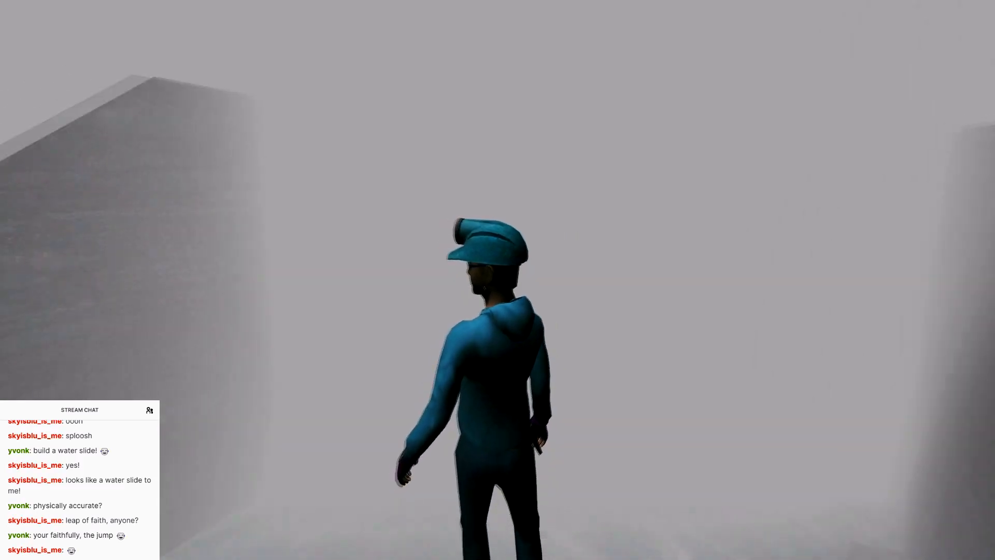
key(w)
key(a)
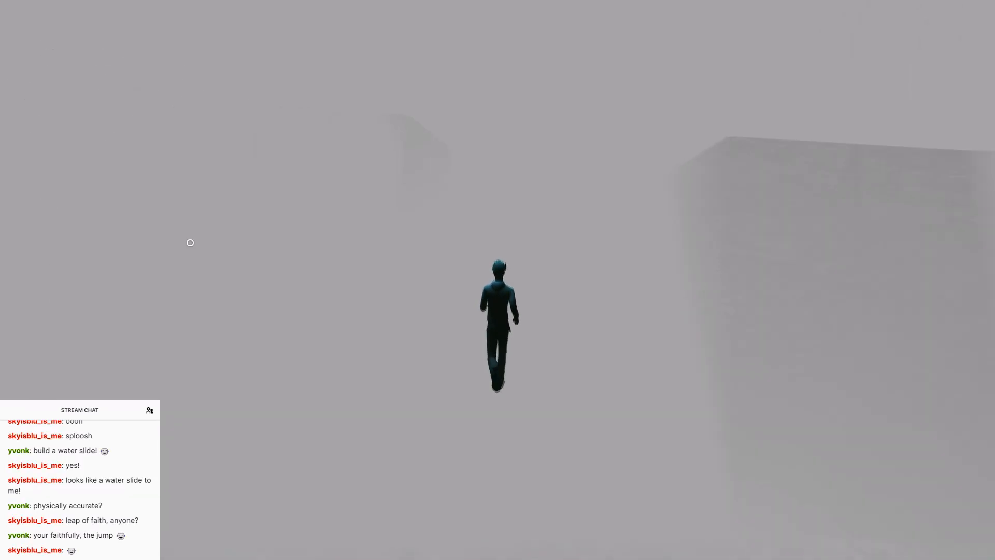
key(w)
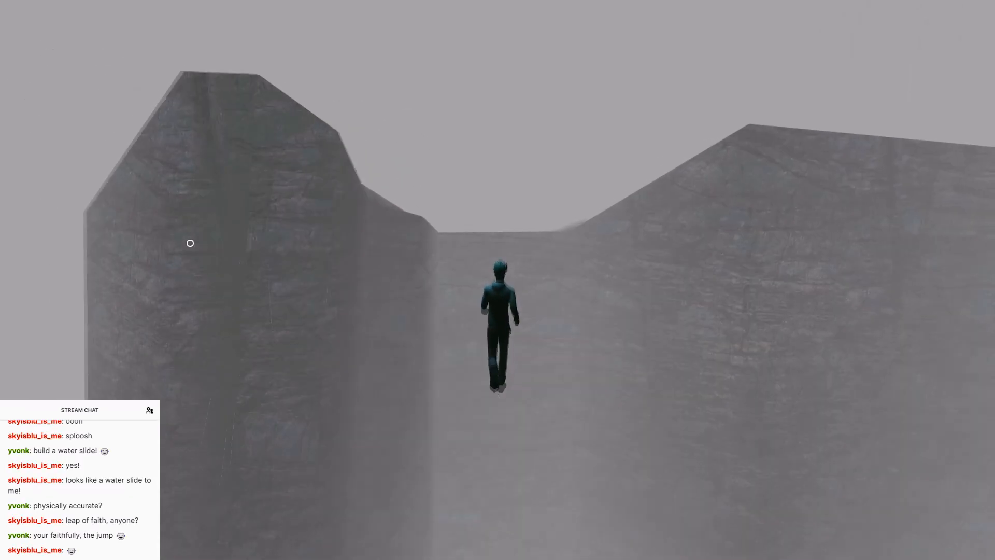
key(w)
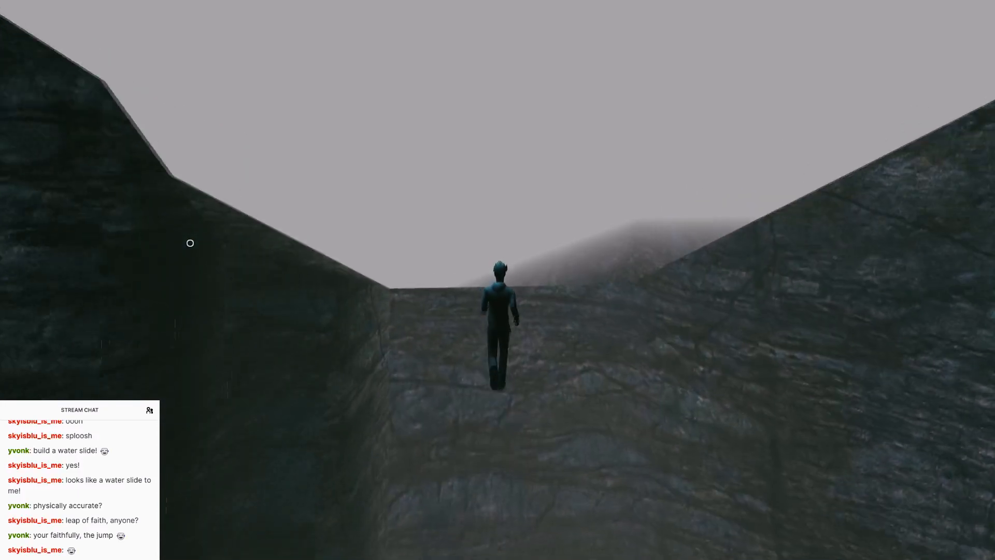
key(w)
key(a)
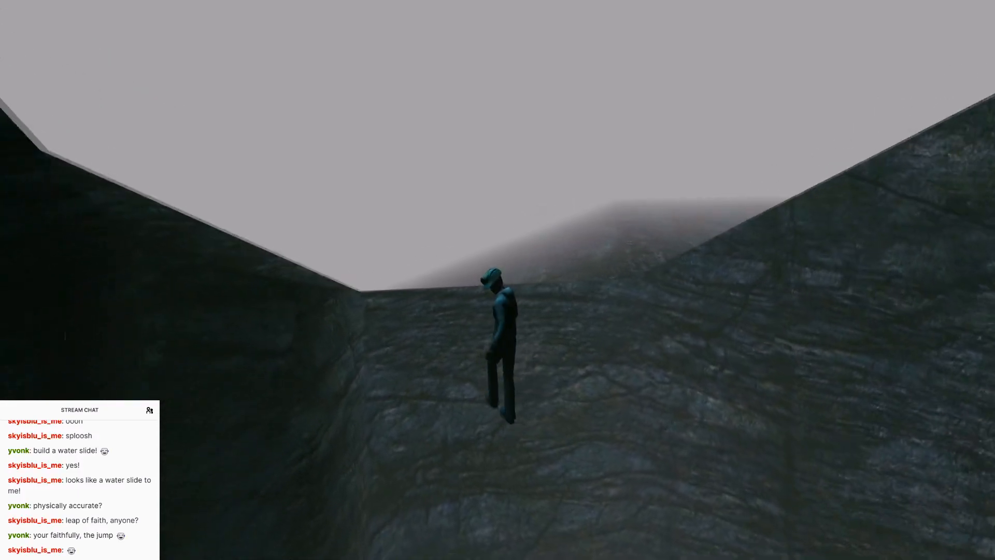
key(a)
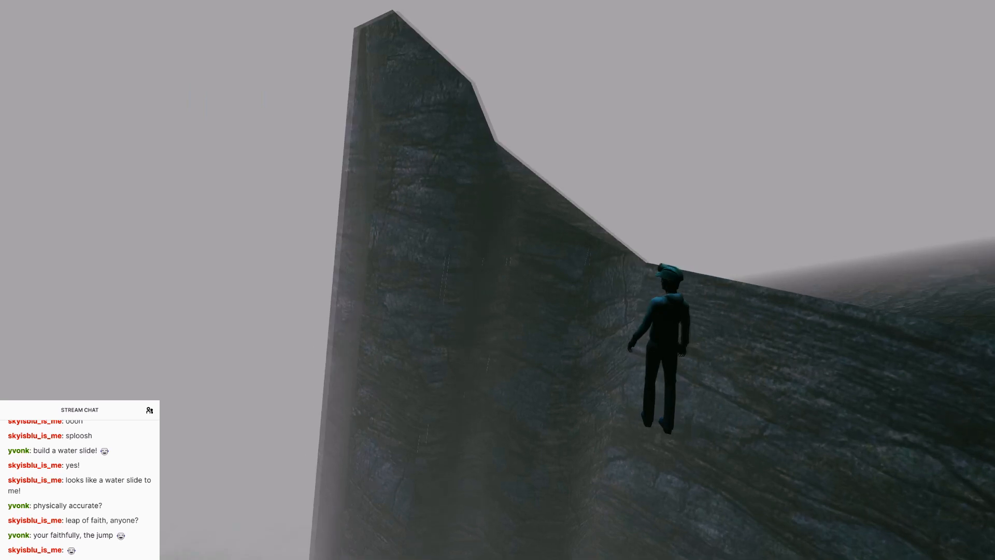
Return to first-person view and inspect the cliff wall's outer edge and the fog beyond it
scroll(524, 249, up, 5)
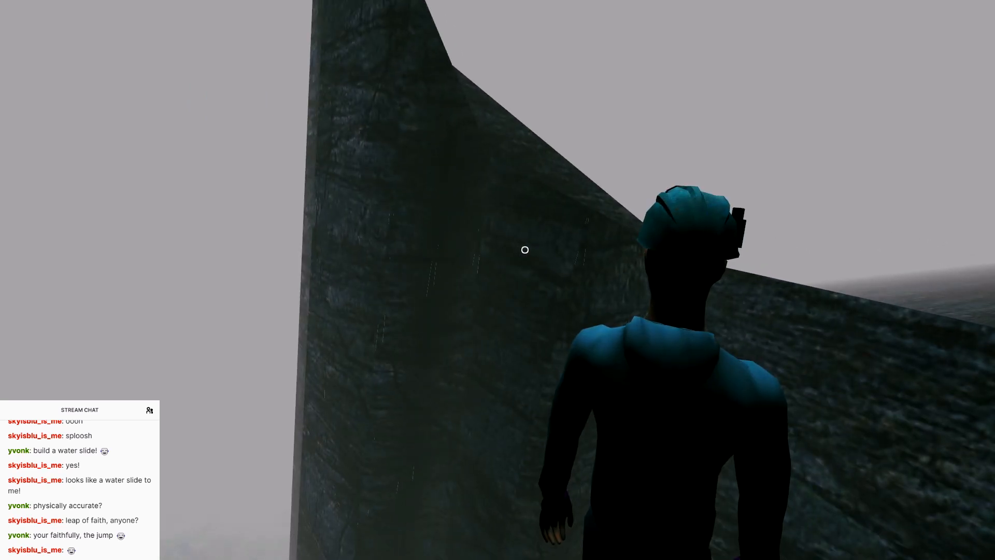
scroll(525, 250, up, 3)
scroll(525, 250, up, 3)
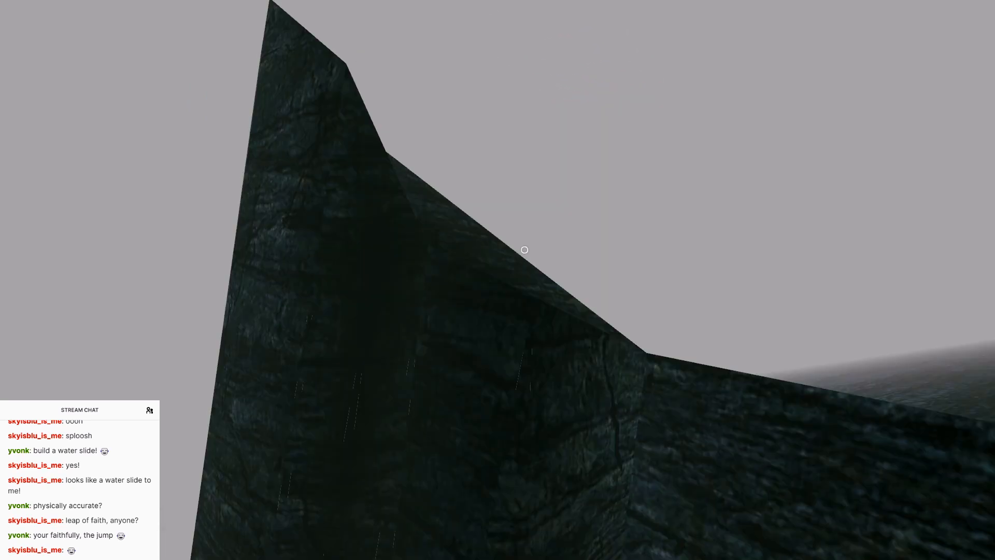
key(w)
key(a)
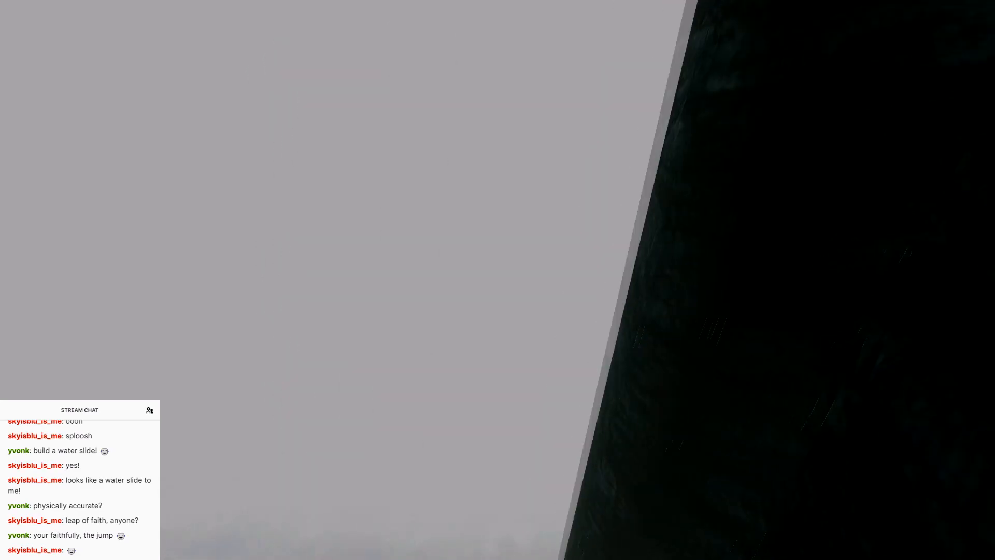
key(s)
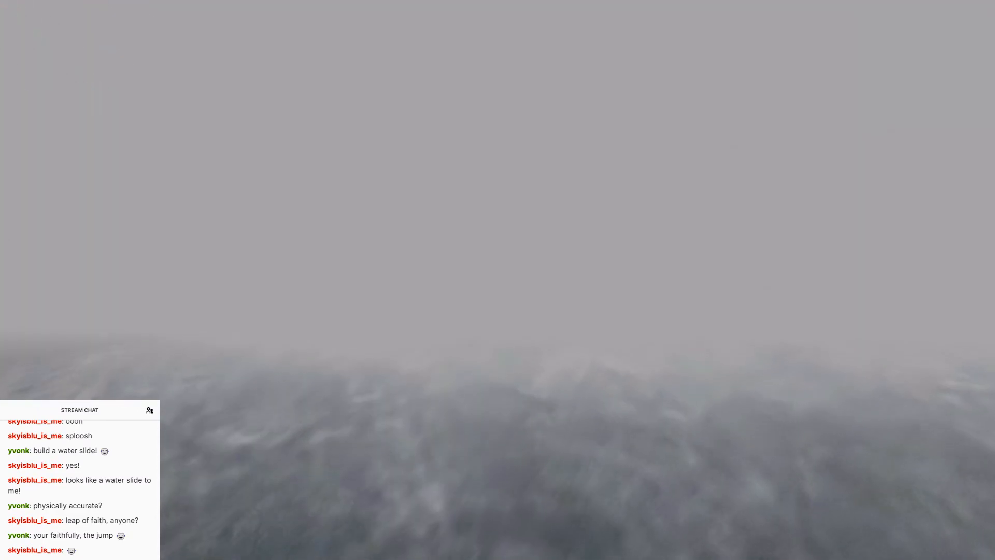
Quit Uru from the in-game exit prompt and return to Blender
key(Escape)
click(591, 223)
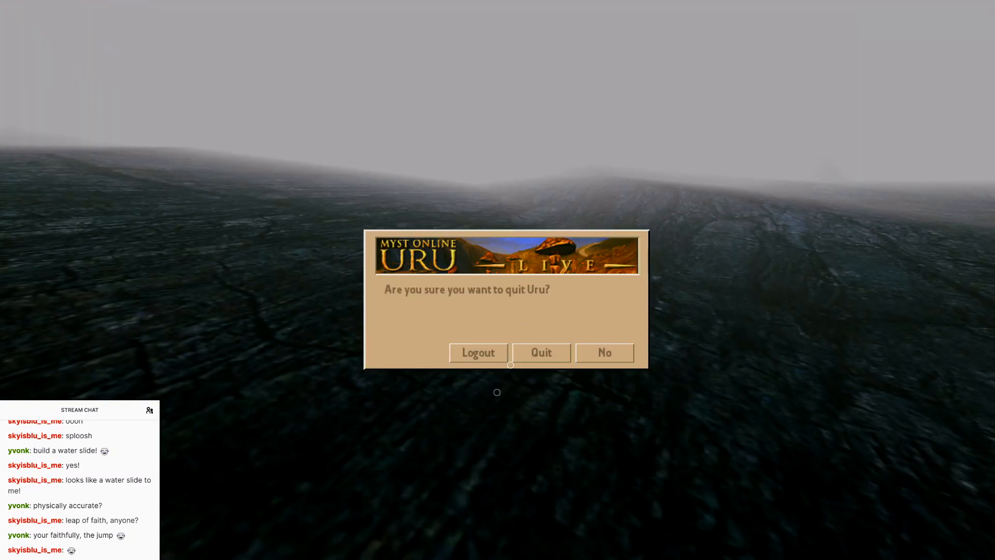
click(550, 359)
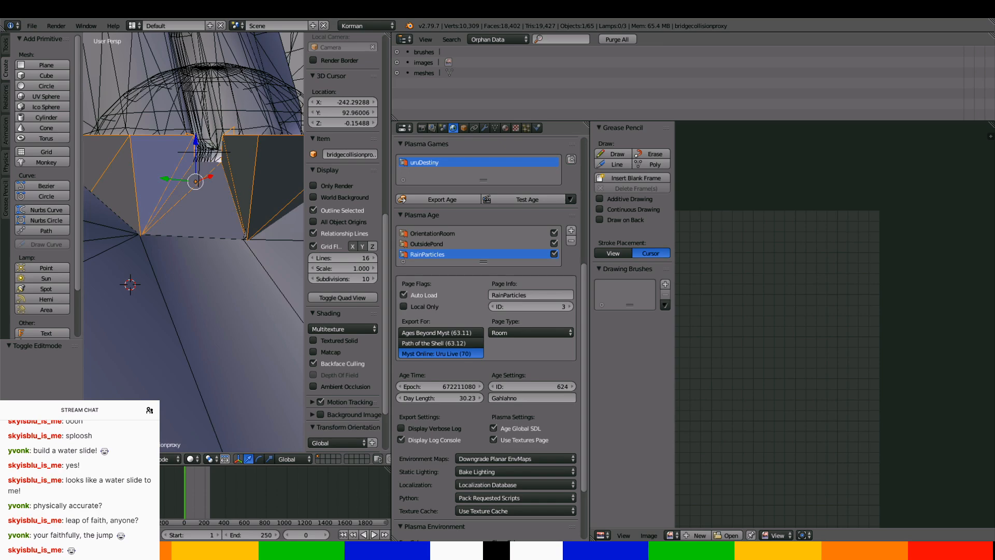
Switch to WordPad, enlarge the BRB WATER BREAK note to 24 pt and add "_ _ _" after it
key(alt+Tab)
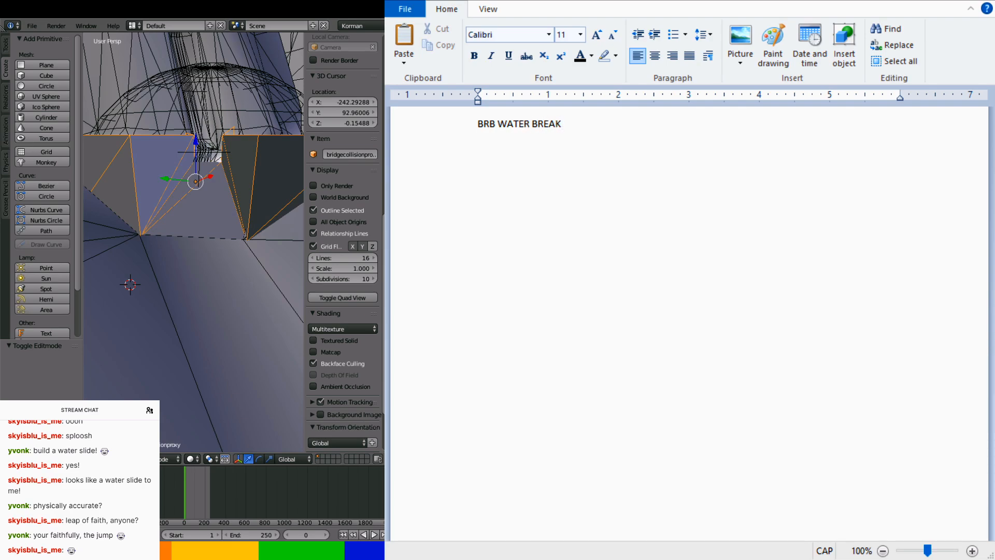
key(ctrl+a)
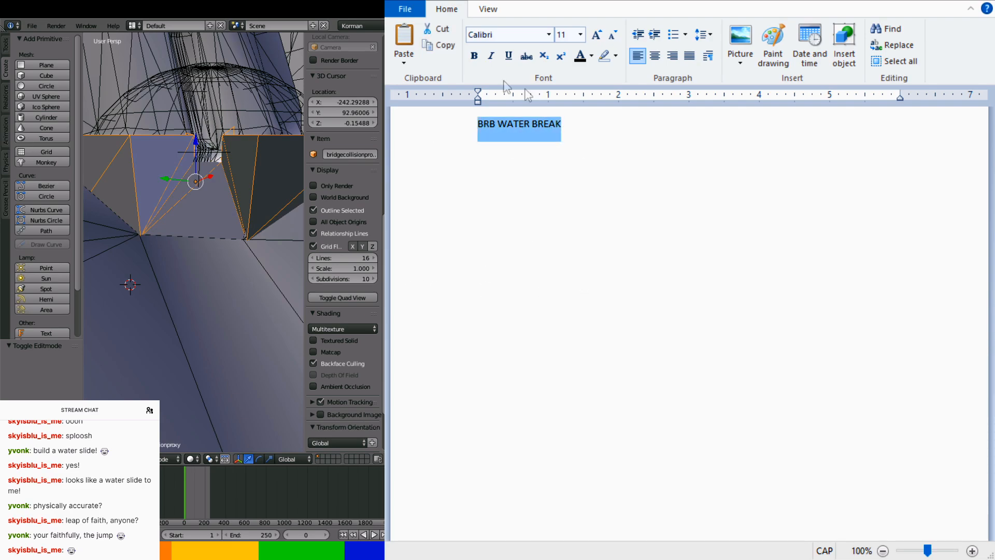
text(24)
key(Return)
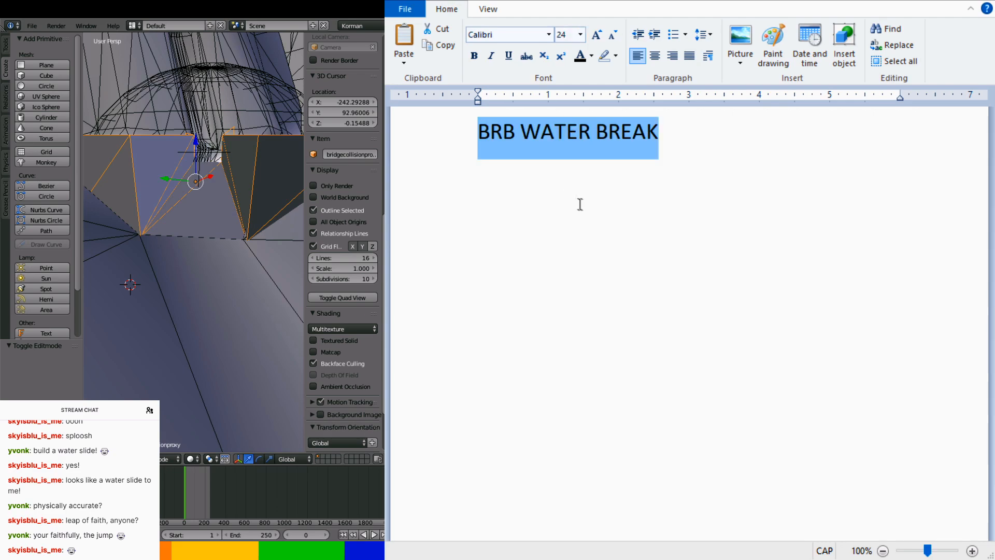
click(583, 197)
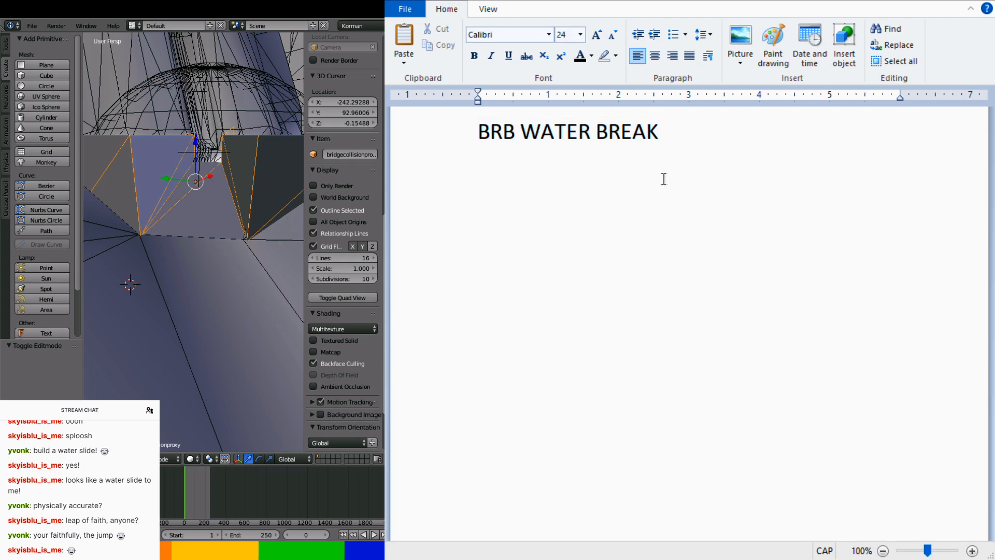
text(_ _ _)
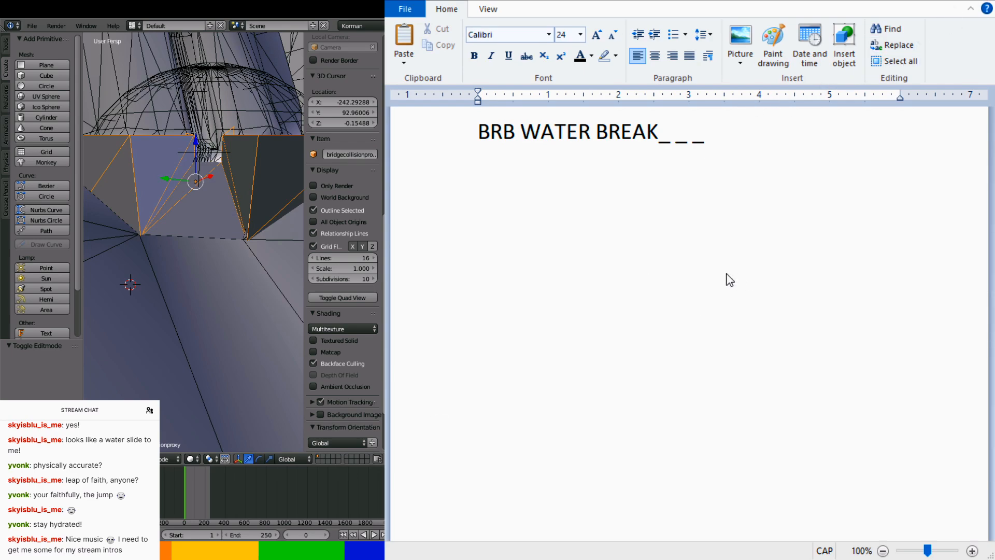
Switch to File Explorer and go back from the sfx folder to the root of the SH10DOS (D:) drive
key(alt+Tab)
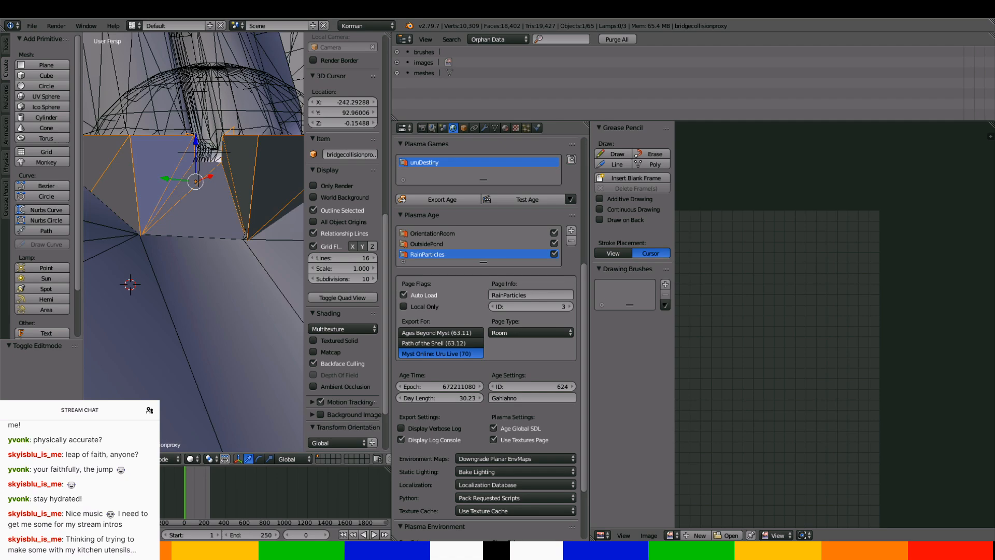
key(alt+Tab)
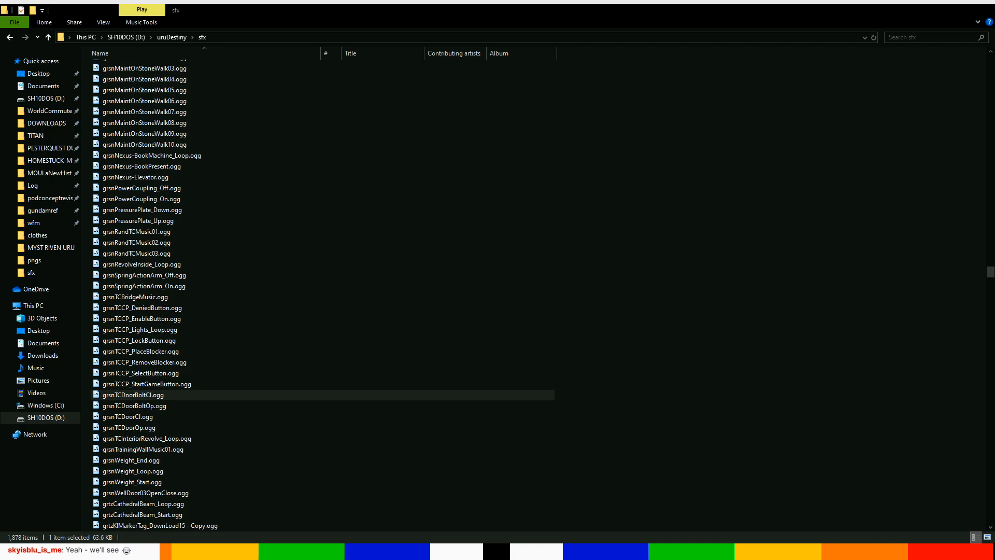
key(alt+Left)
key(alt+Left)
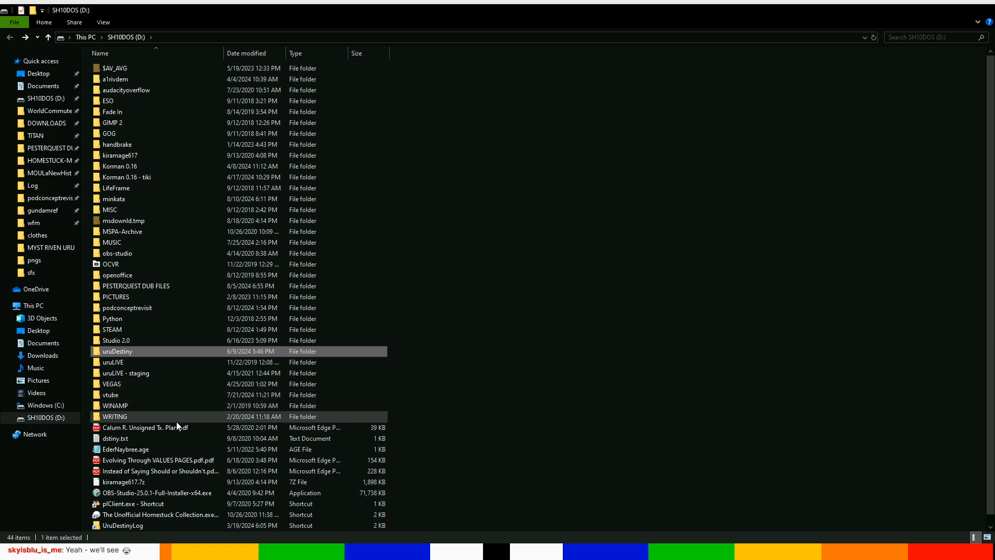
Open the pngs folder inside podconceptrevisit > MOULaTextures
double_click(177, 307)
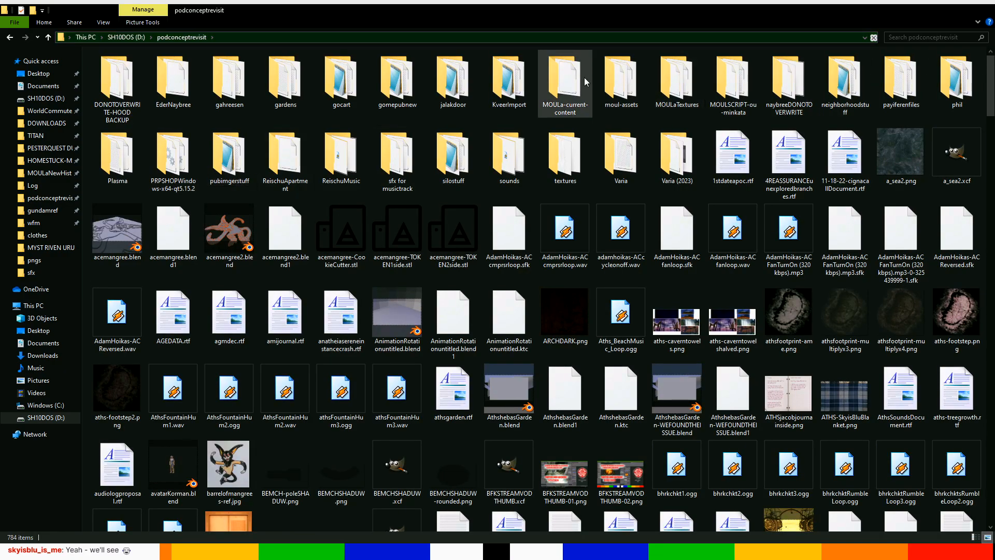
double_click(677, 85)
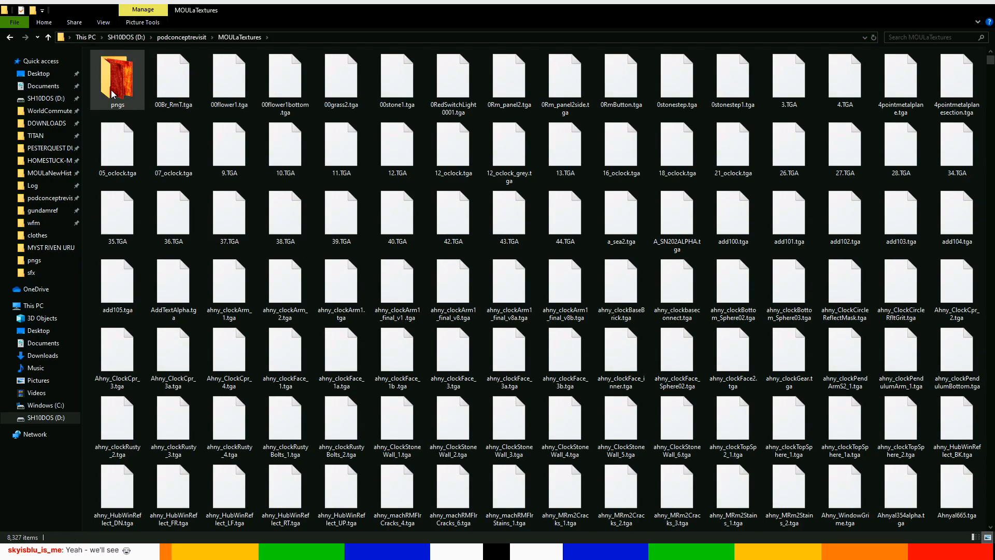
double_click(112, 93)
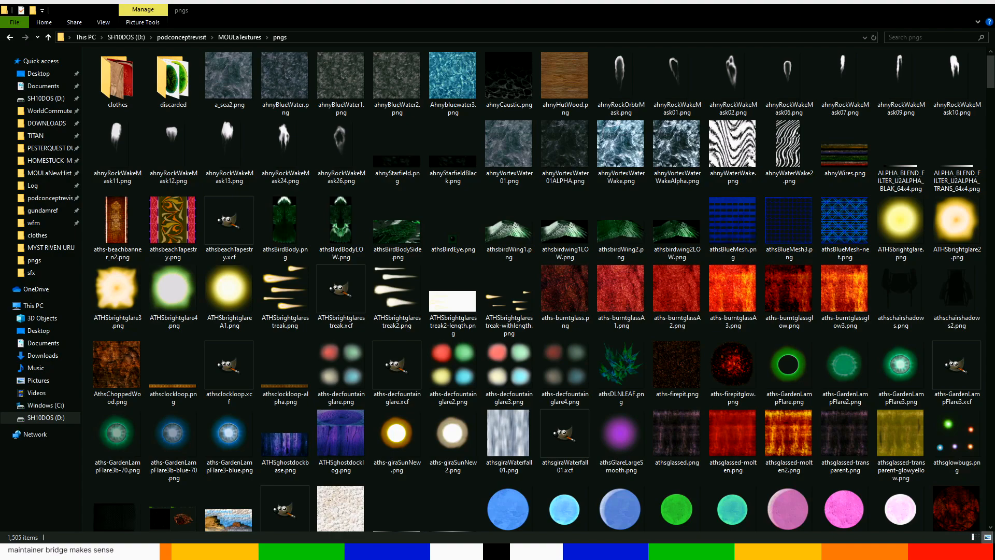
Find the textures starting with "grsn" and view grsnBorderStone01.png in Photos
text(grsn)
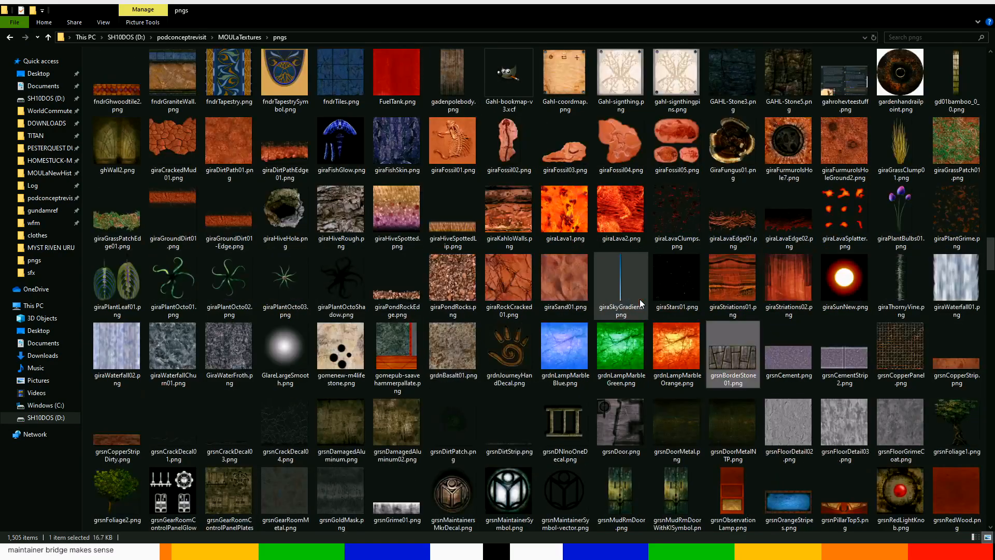
key(Down)
key(Down)
key(Down)
key(Down)
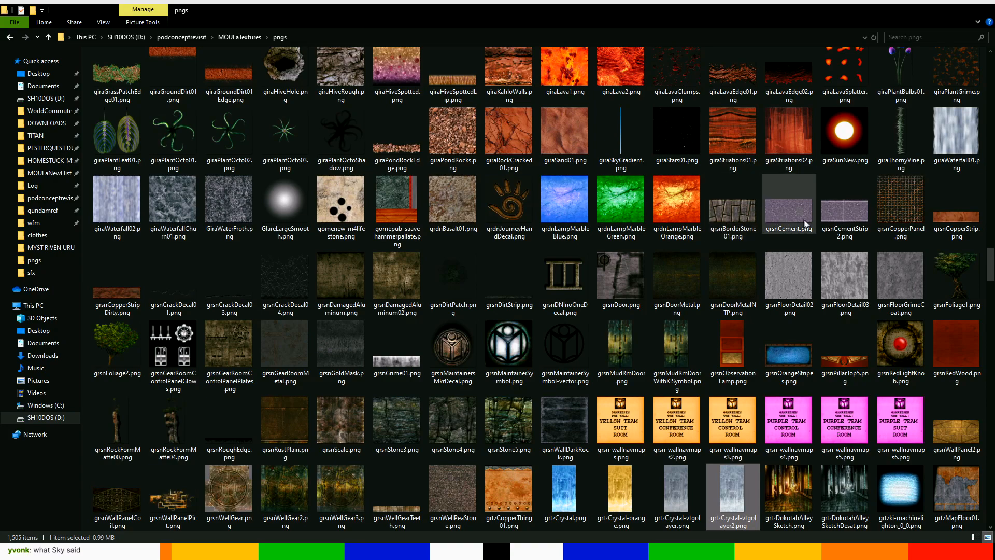
click(719, 216)
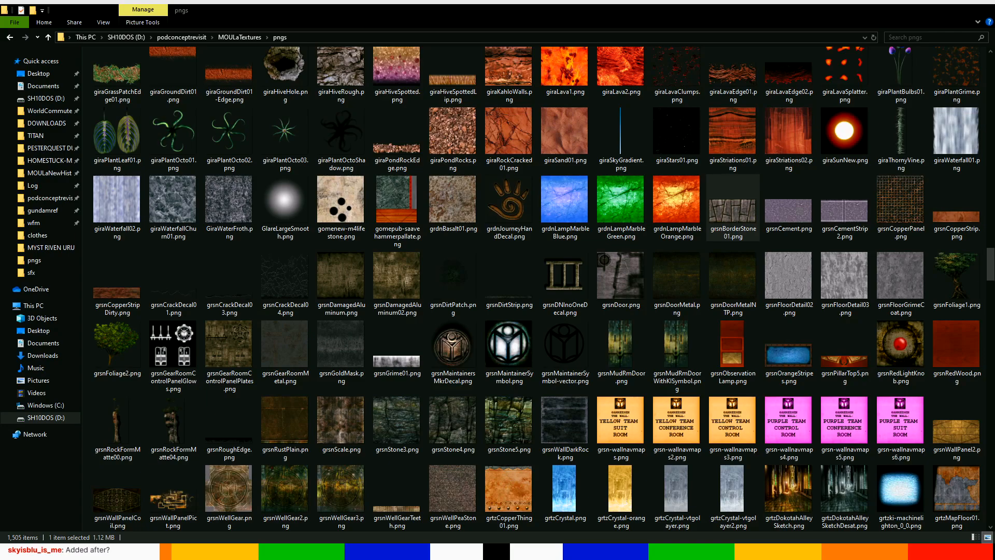
key(alt+Tab)
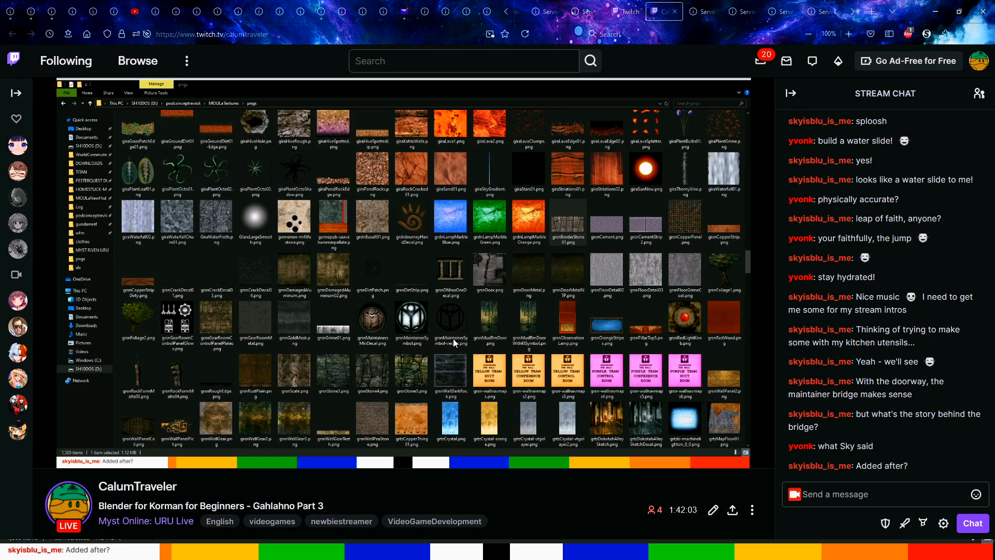
key(alt+Tab)
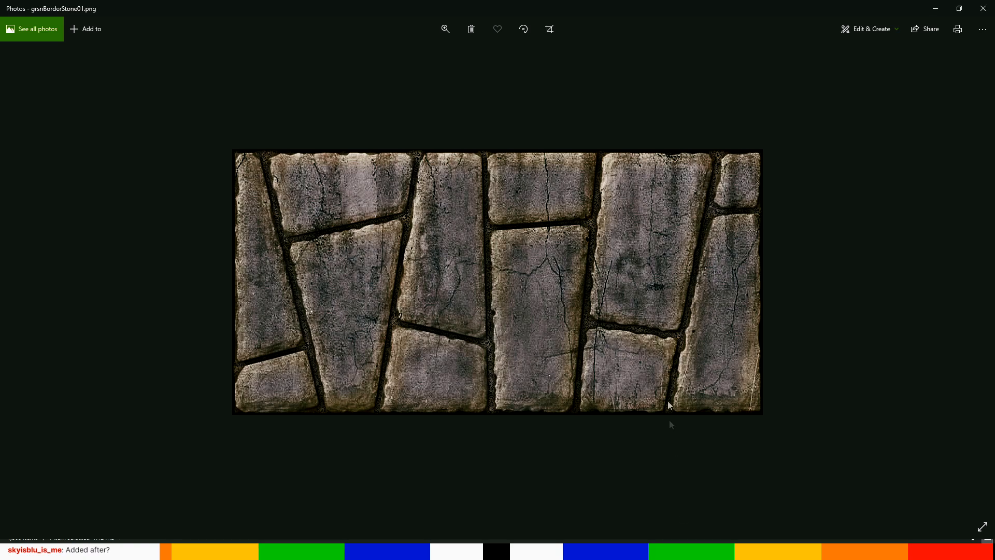
Browse the neighbouring grsn cement and copper textures, view grsnCopperPanel.png and close the image viewer
key(Right)
key(Right)
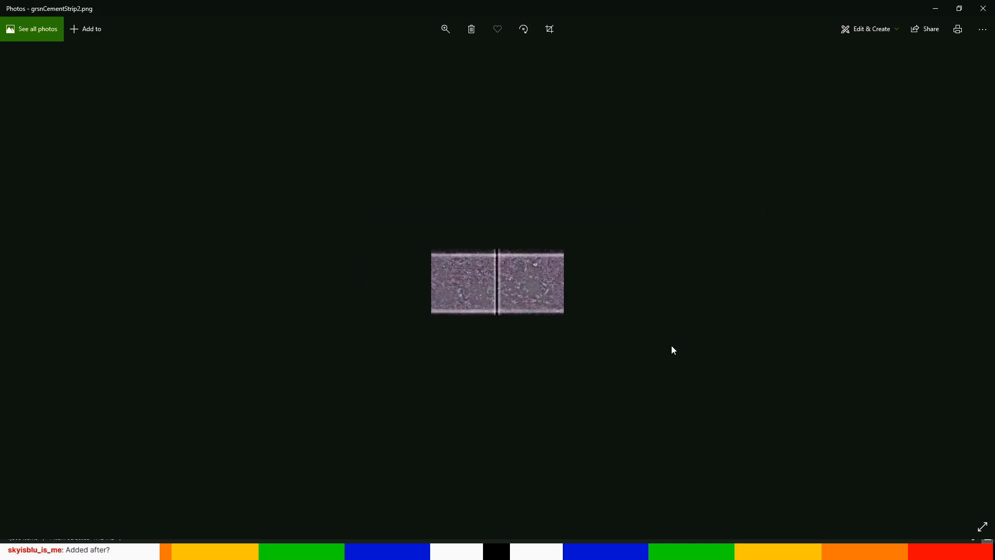
key(Right)
key(Right)
key(Right)
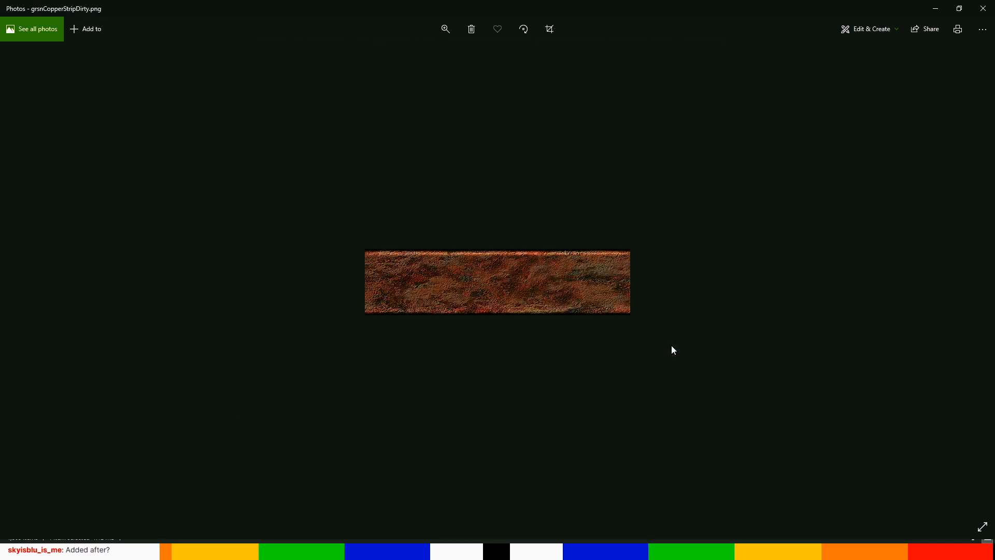
key(Left)
key(Left)
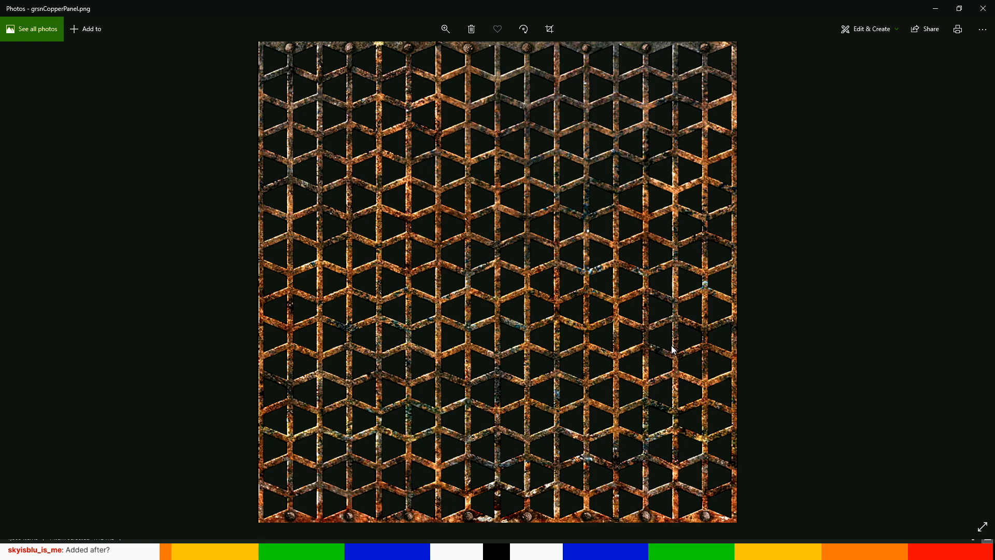
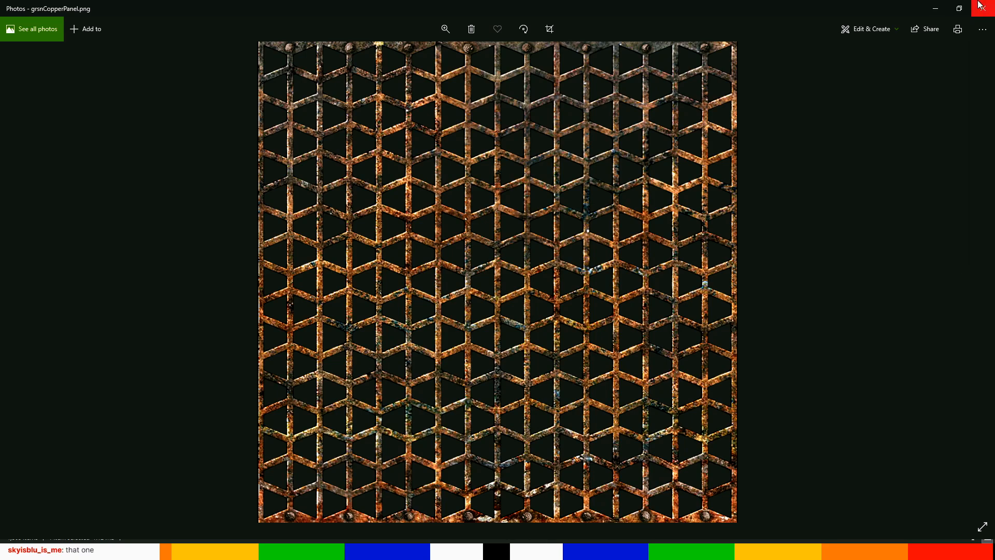
click(981, 5)
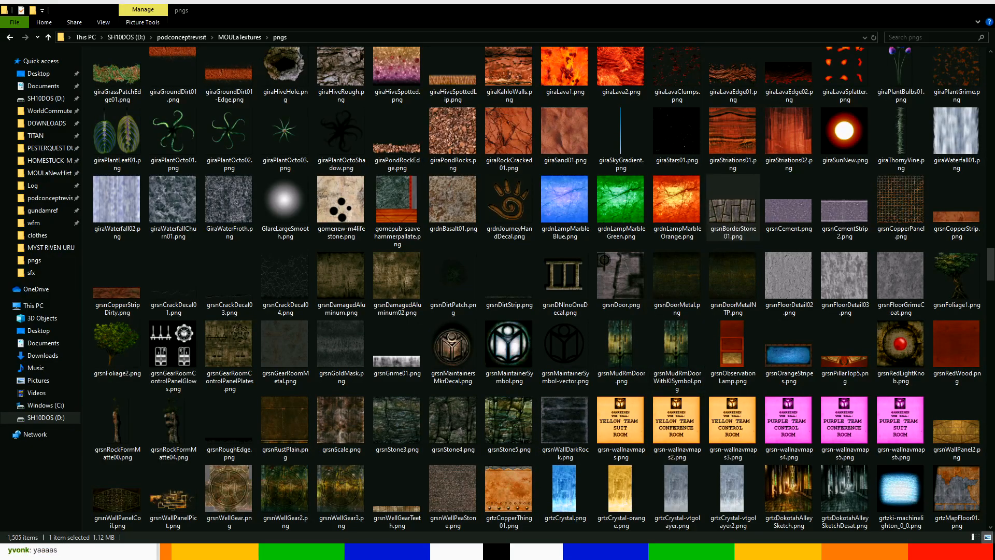
Switch to Blender, isolate bridgecollisionproxy in local view and set its maximum draw type to Wire
key(alt+Tab)
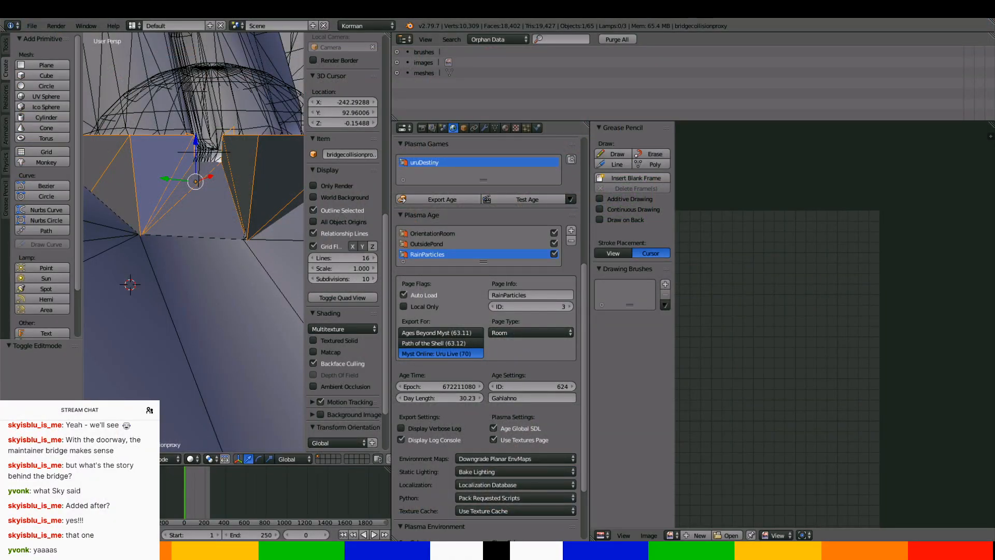
middle_drag(265, 232, 259, 293)
key(KP_Divide)
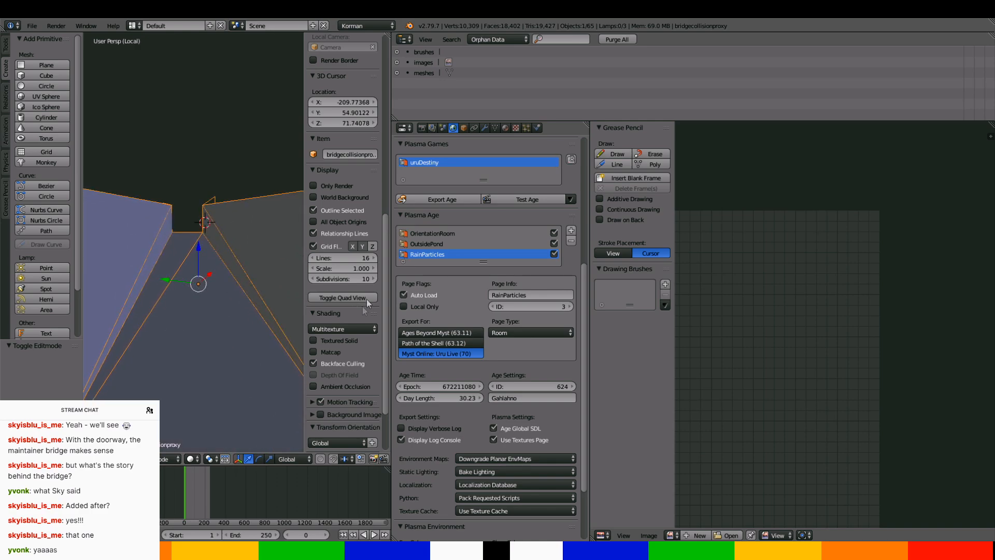
click(463, 127)
click(420, 462)
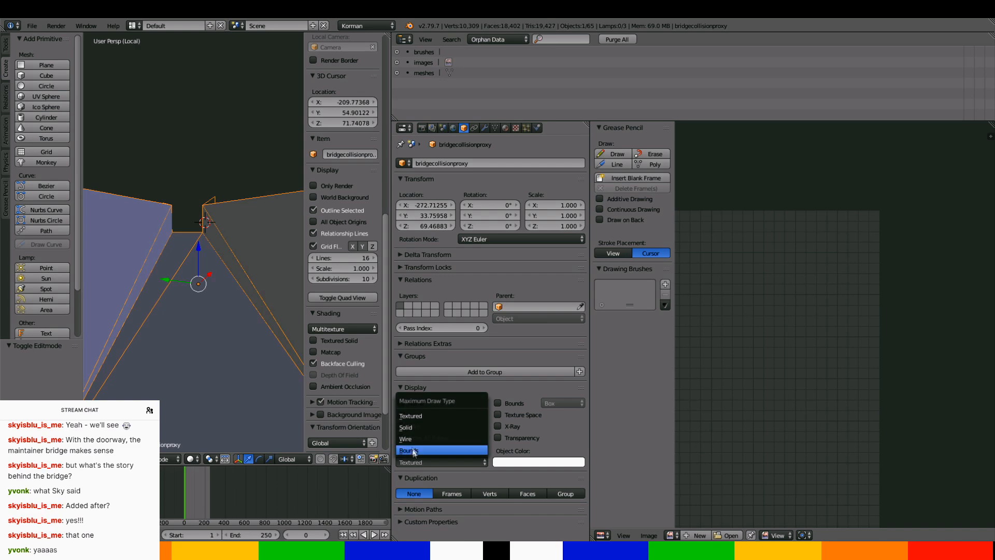
click(456, 438)
Enter Edit Mode on the collision proxy and select the two triangular faces of the bridge floor in face select mode
middle_drag(239, 317, 284, 224)
key(Tab)
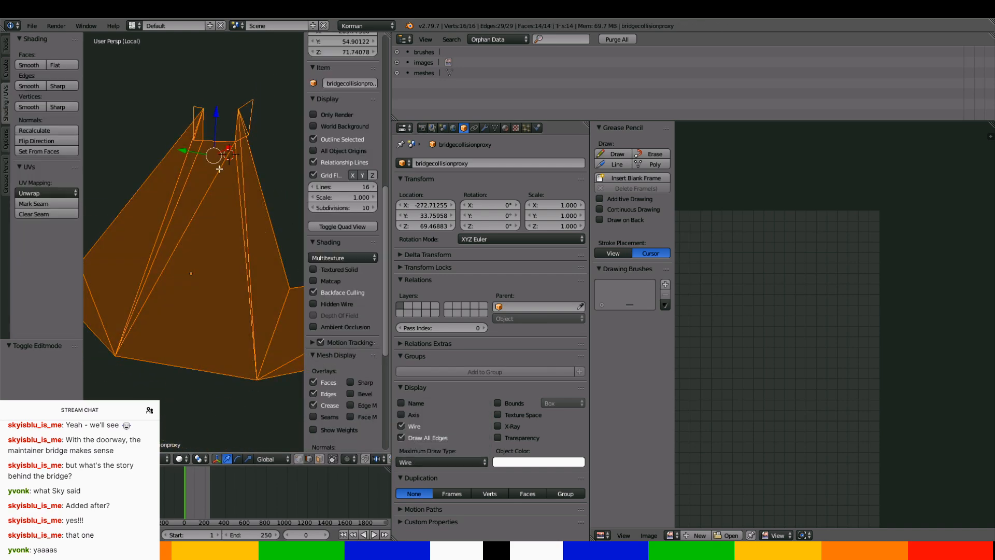
right_click(218, 165)
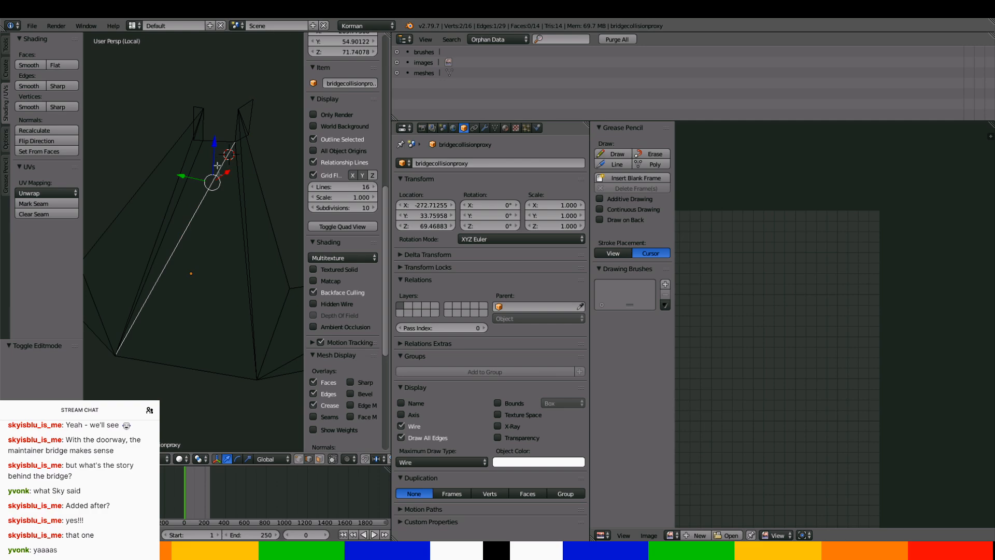
click(322, 458)
right_click(208, 158)
shift+right_click(208, 231)
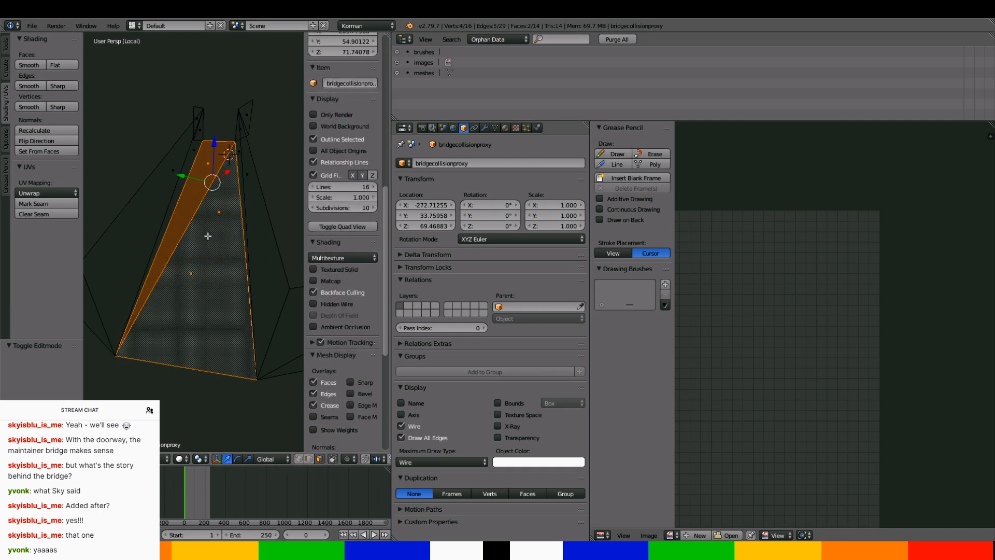
middle_drag(214, 249, 221, 179)
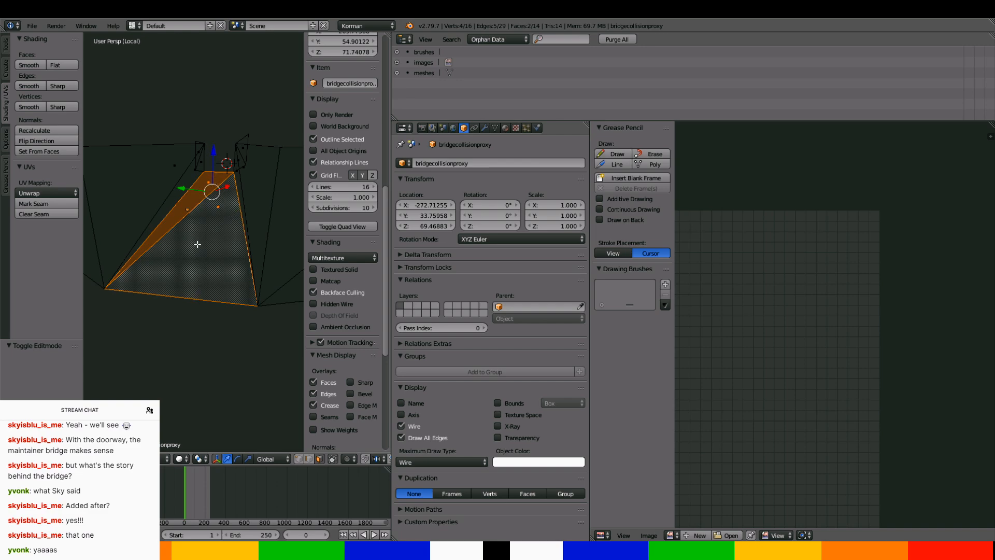
mouse_move(197, 245)
middle_down()
mouse_move(132, 243)
mouse_move(136, 184)
middle_up()
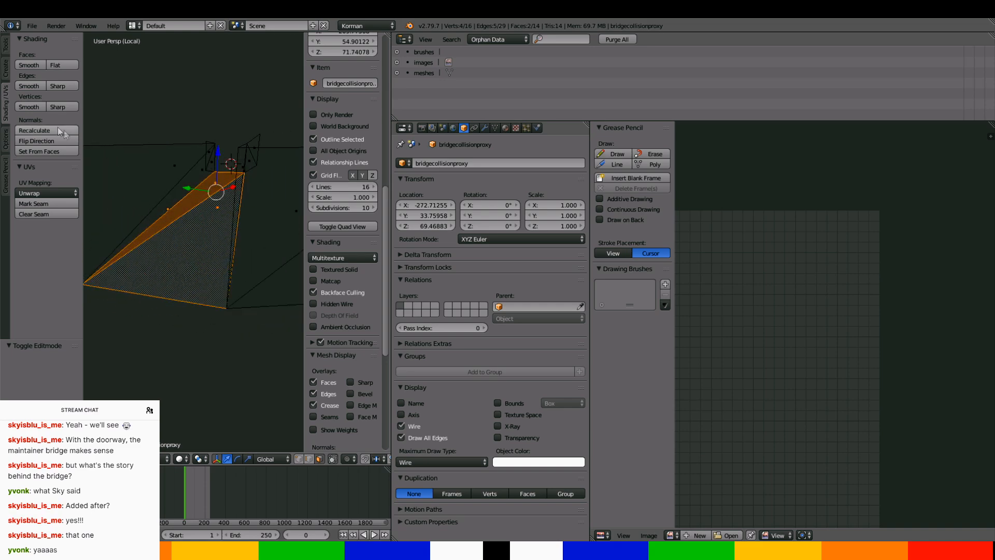
Duplicate the two bridge floor faces in place, separate the copy into its own object and select it in Object Mode
click(4, 47)
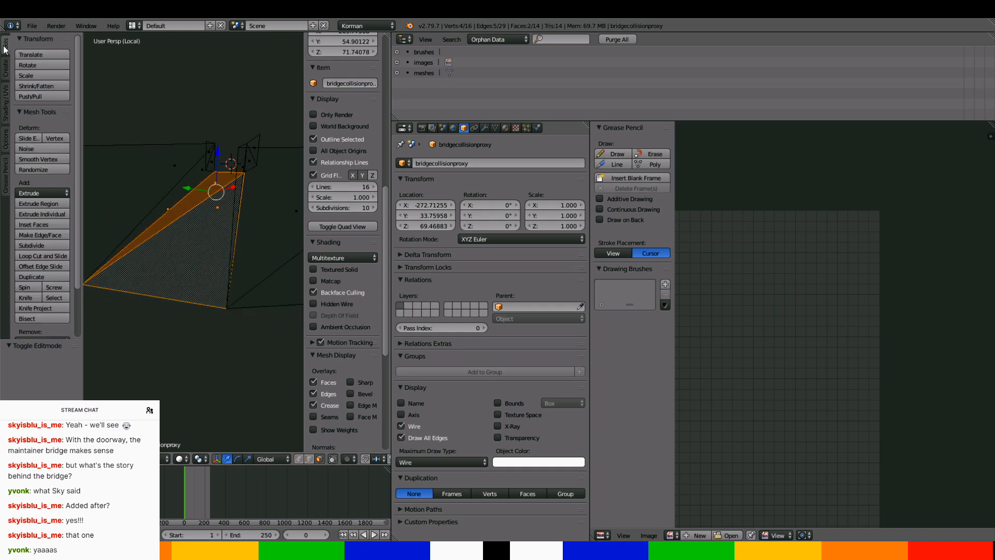
click(40, 273)
right_click(260, 112)
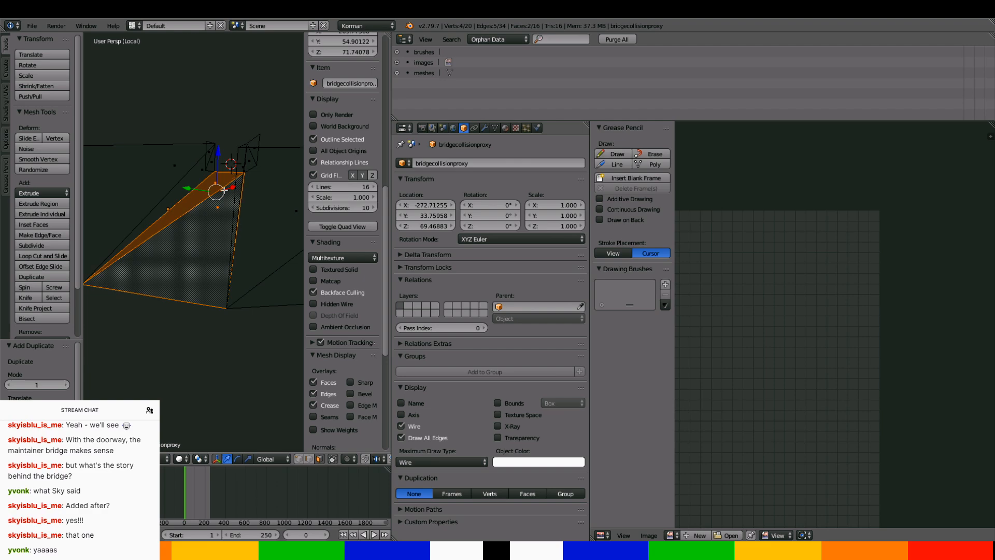
key(p)
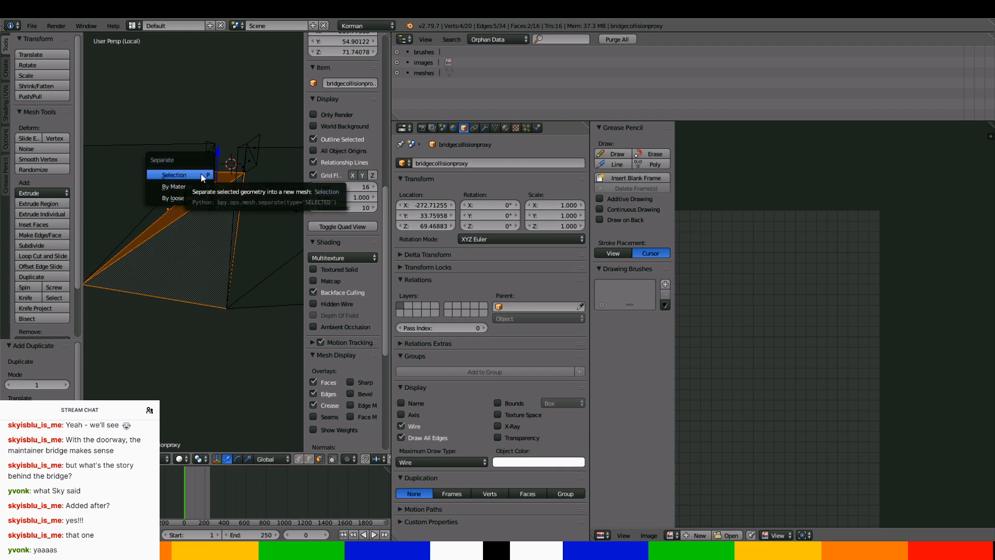
click(201, 172)
key(Tab)
right_click(209, 183)
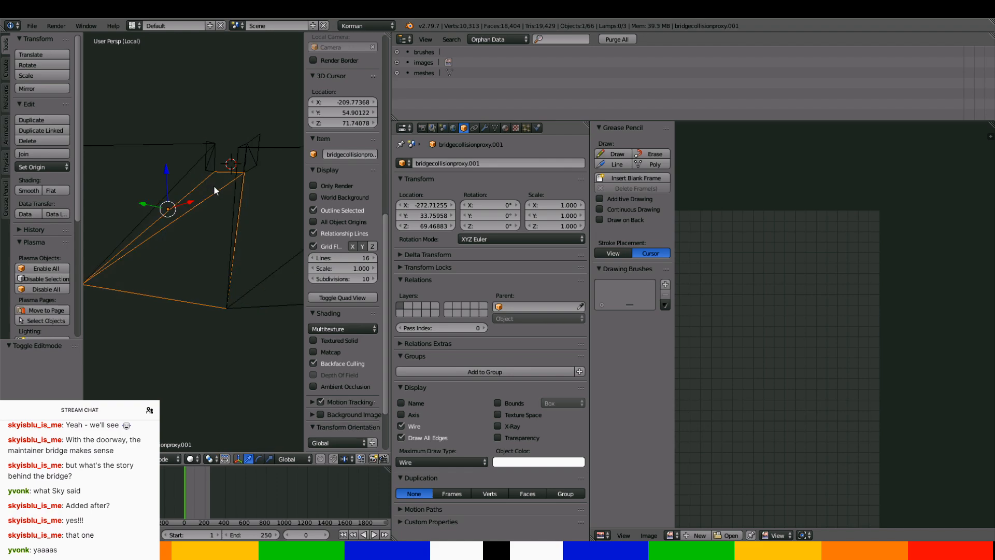
Remove the Collision modifier from the separated bridge floor object and set its maximum draw type to Textured
click(538, 128)
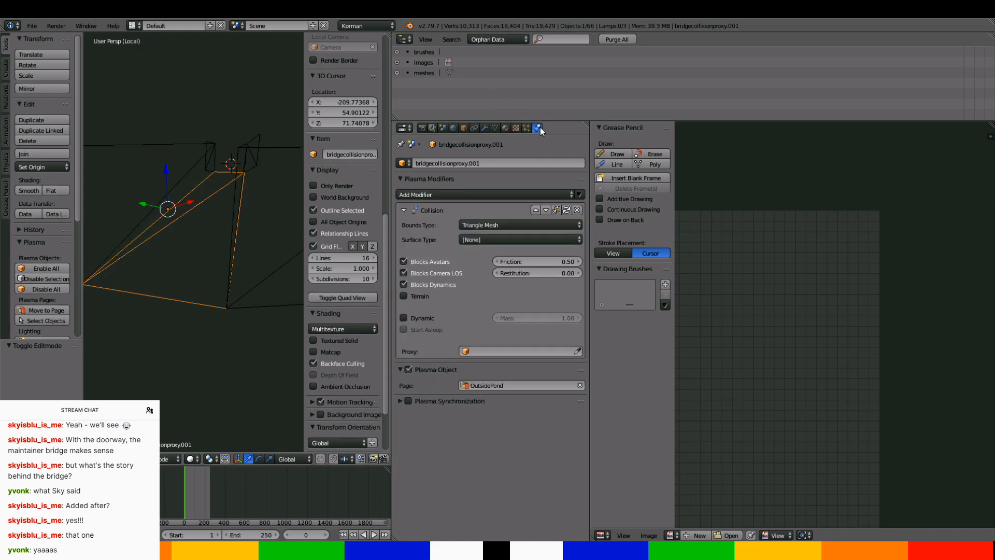
click(577, 210)
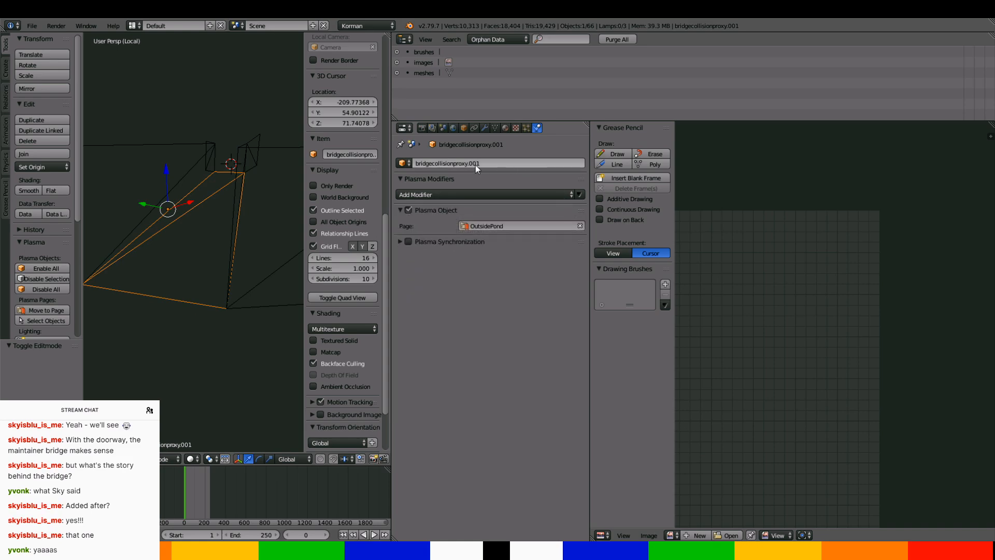
click(465, 128)
click(417, 461)
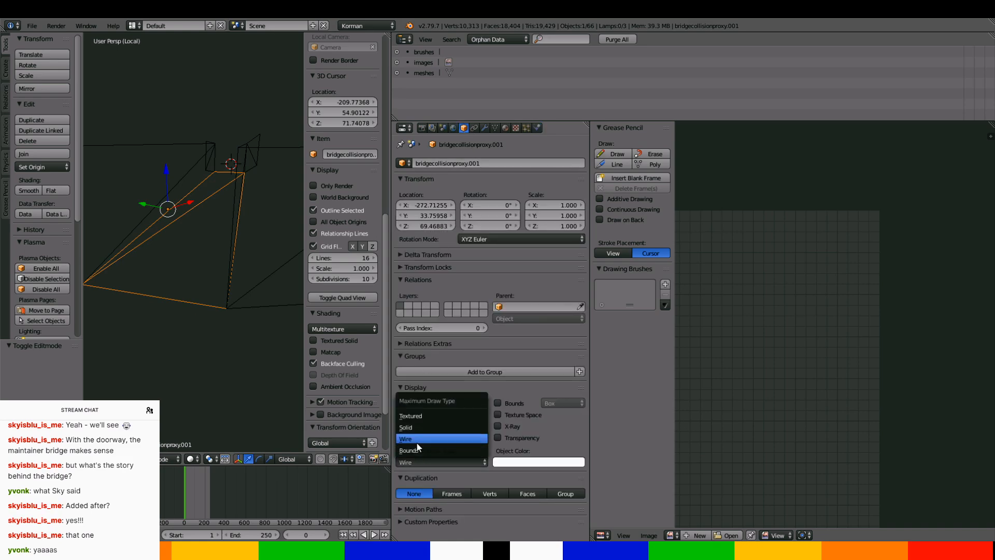
click(416, 416)
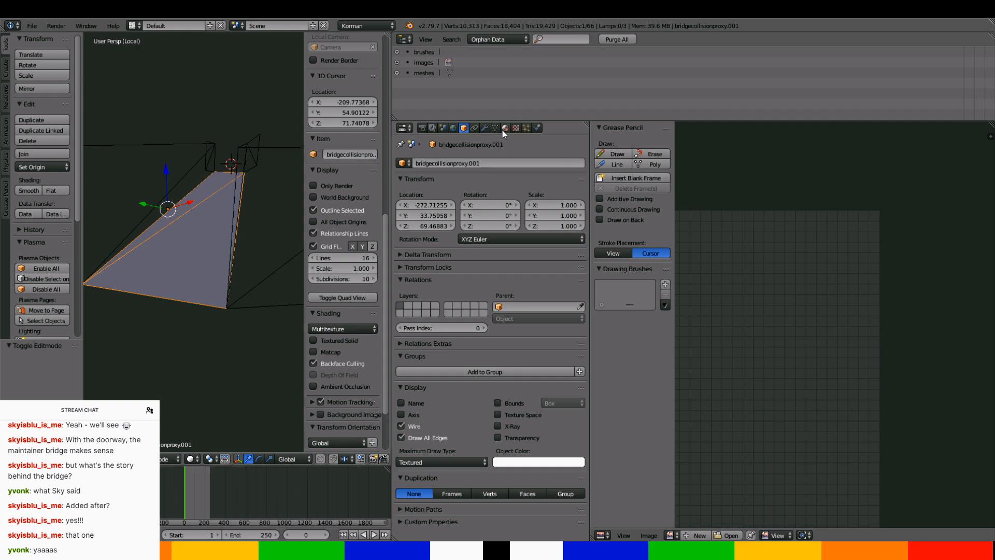
Add a new material named BRIDGERUSTMETAL to the separated bridge floor object
click(504, 129)
click(434, 196)
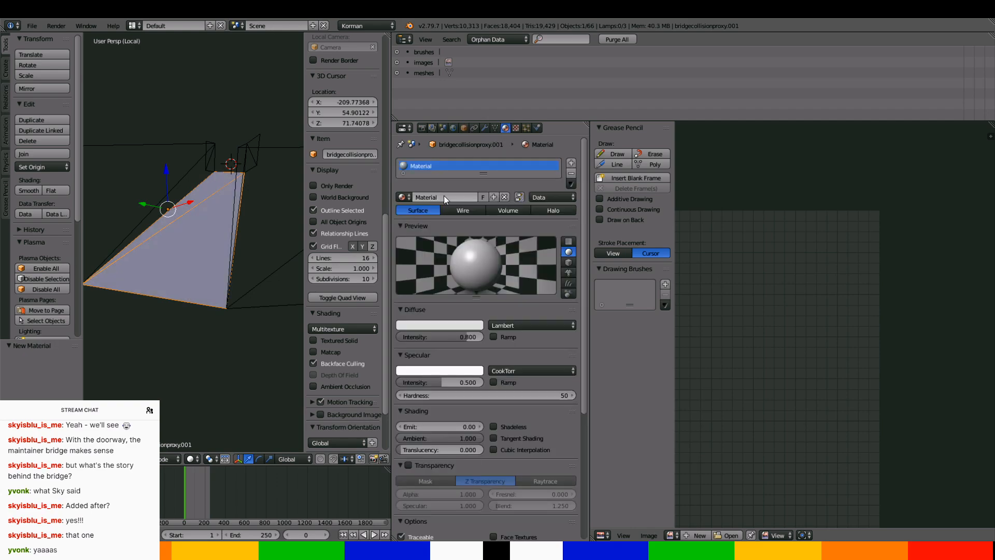
text(BRIDGERUSTMETAL)
key(Return)
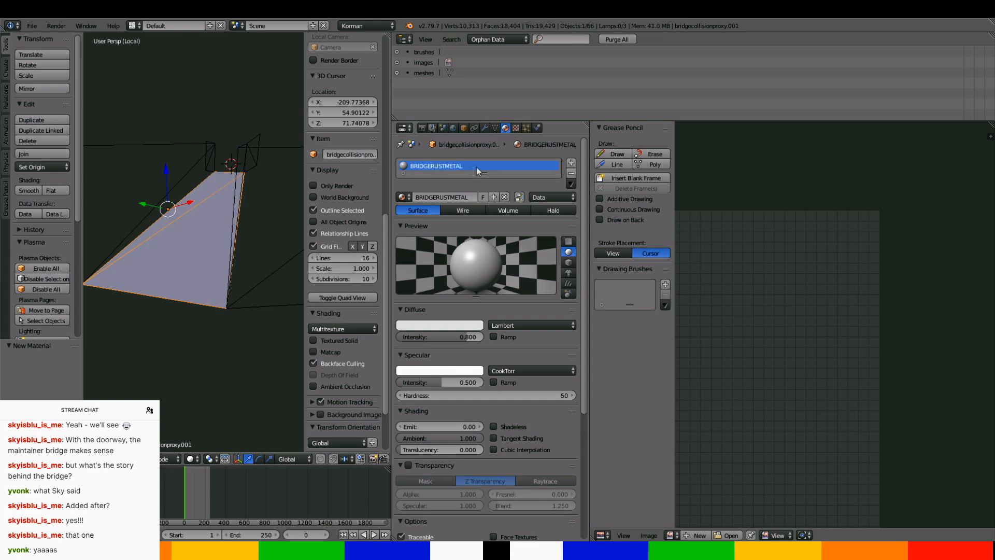
Add a new texture named BRIDGERUST-GRATE to the BRIDGERUSTMETAL material and return to the material settings
click(521, 124)
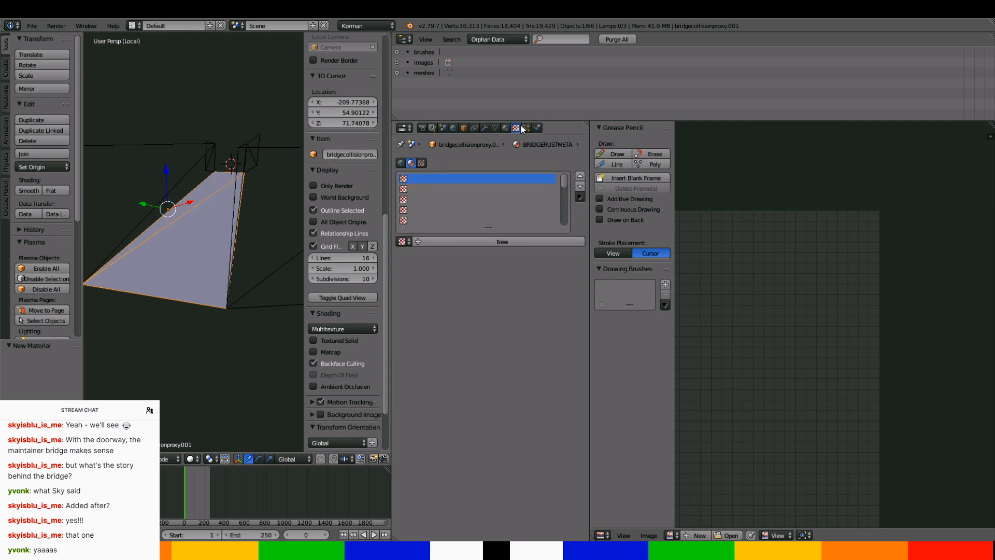
click(499, 241)
click(499, 241)
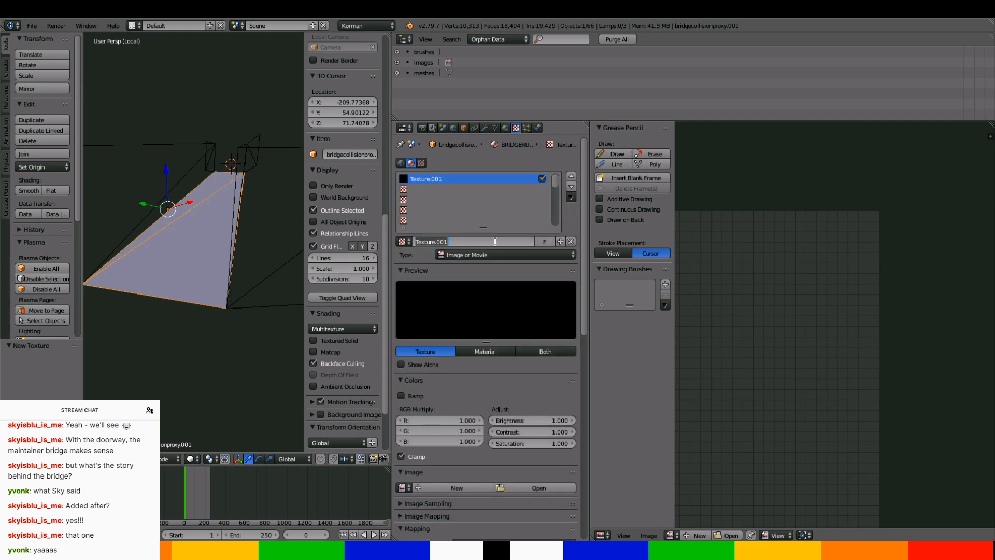
text(BRIDGERUST-GRATE)
key(Return)
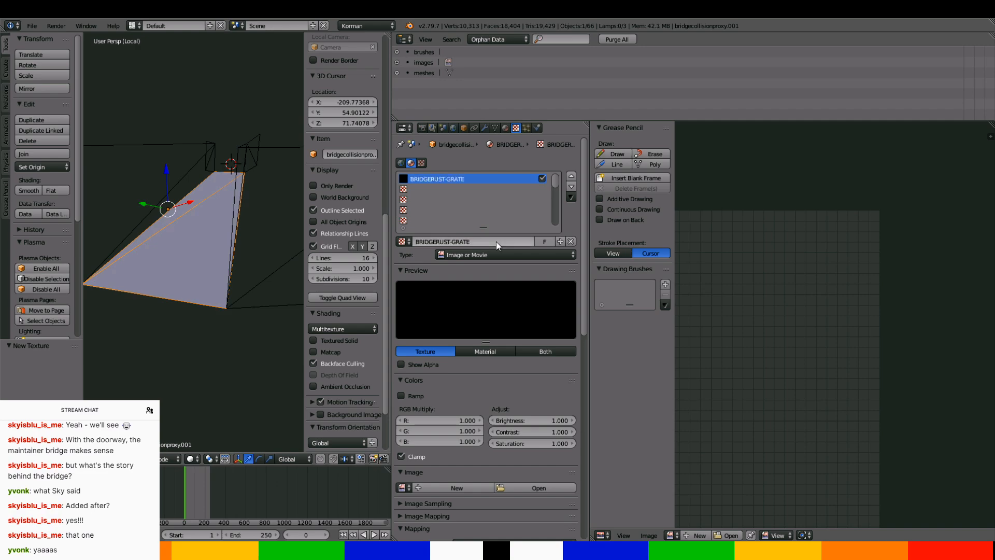
click(505, 127)
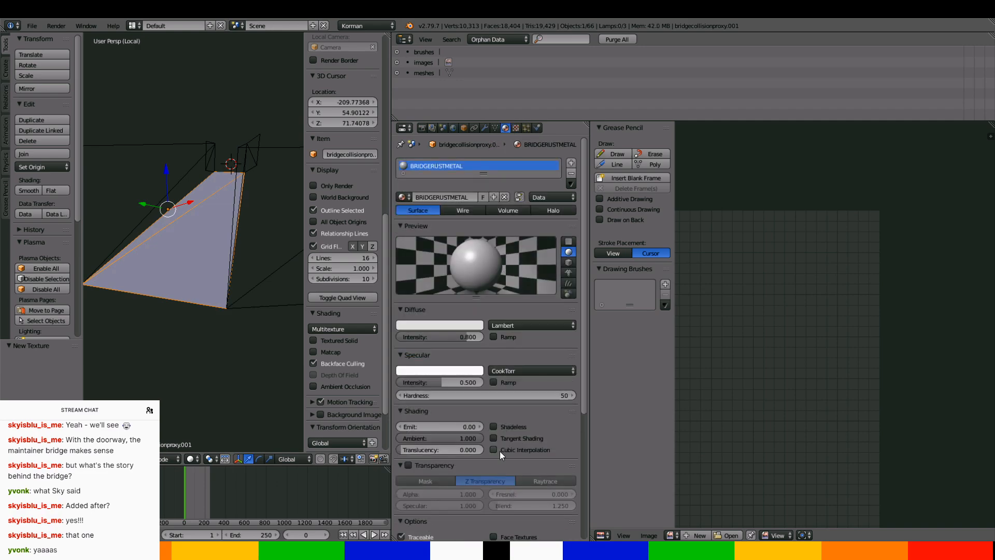
Set the BRIDGERUSTMETAL light group to OutdoorsSun and load grsnCopperPanel.png from the MOULaTextures pngs folder as the BRIDGERUST-GRATE image
scroll(500, 451, down, 10)
click(445, 426)
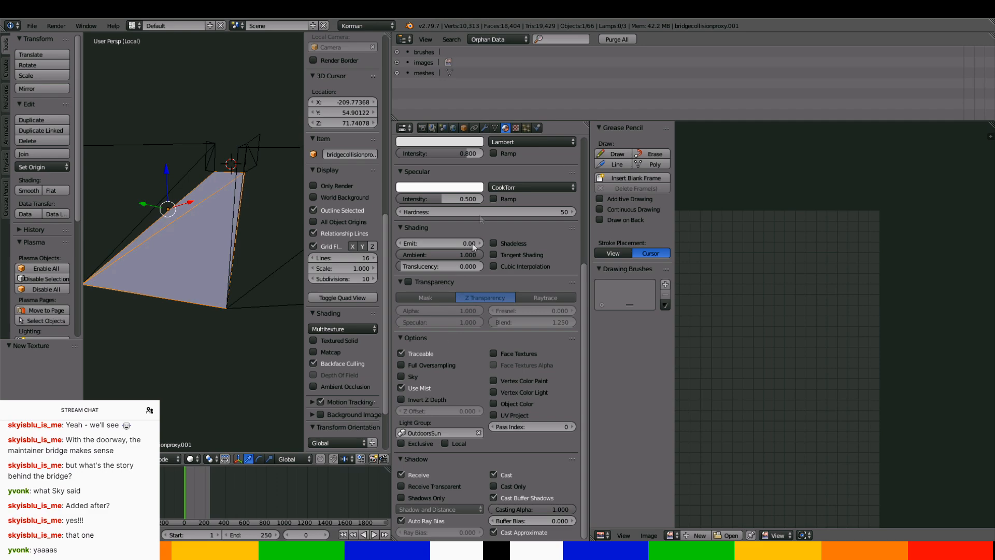
click(516, 128)
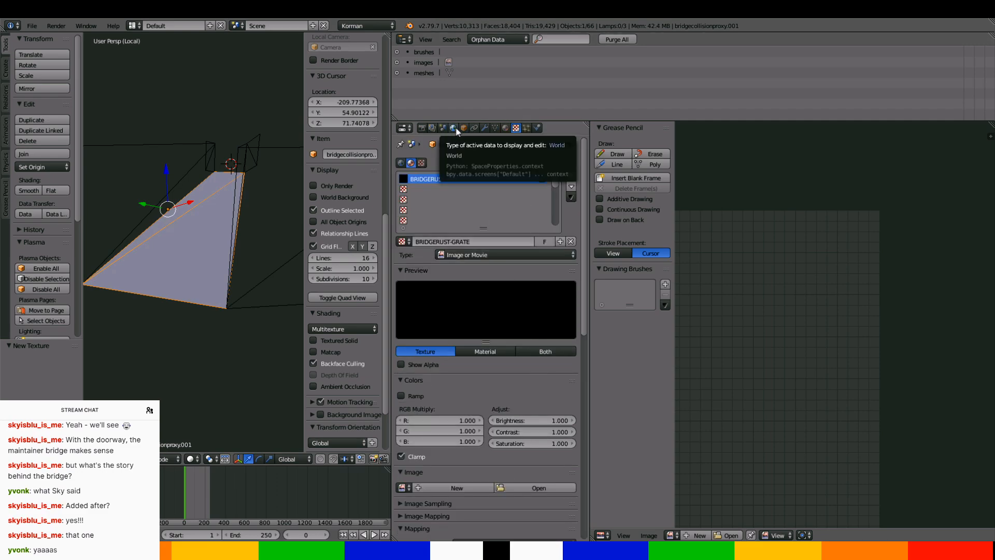
click(533, 488)
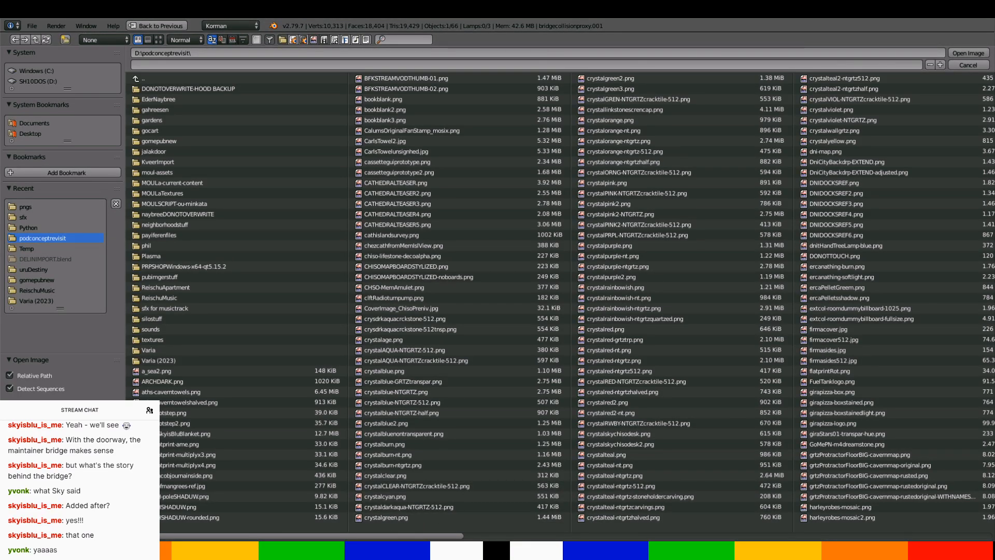
click(50, 206)
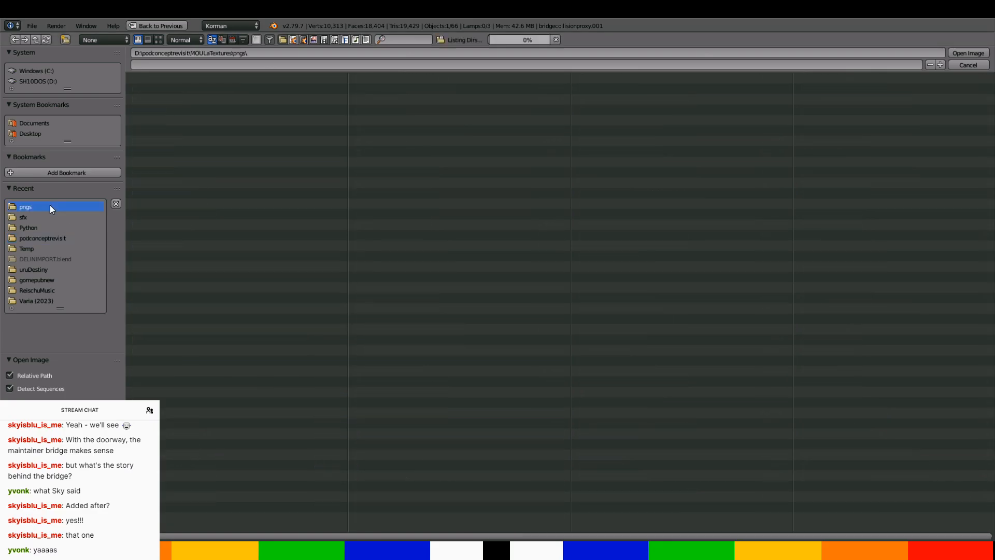
drag(201, 539, 565, 503)
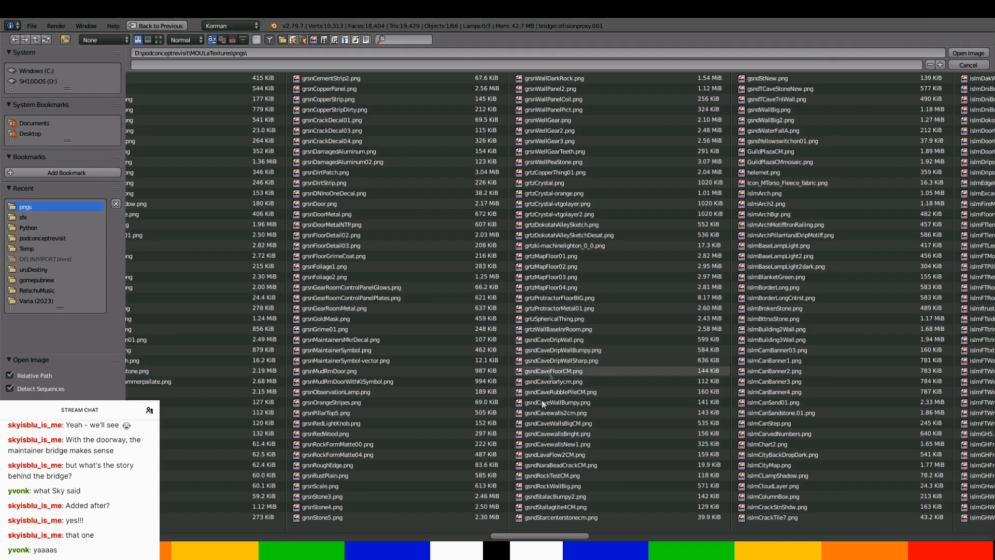
drag(527, 533, 485, 526)
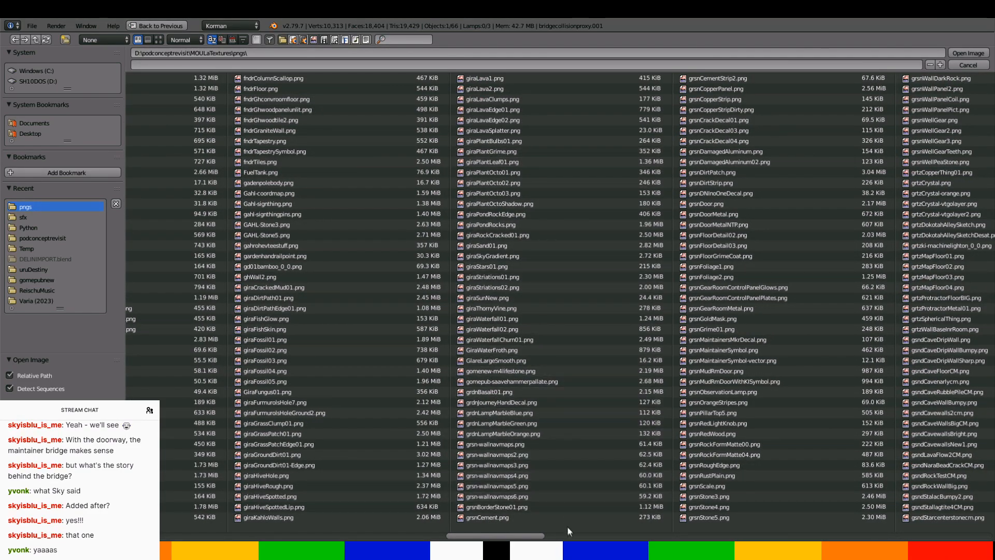
click(758, 85)
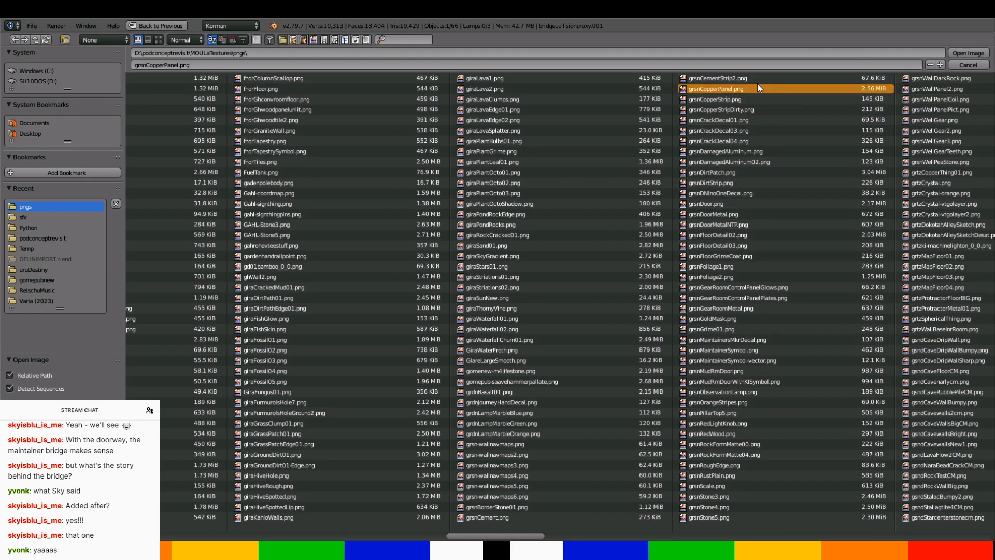
double_click(757, 83)
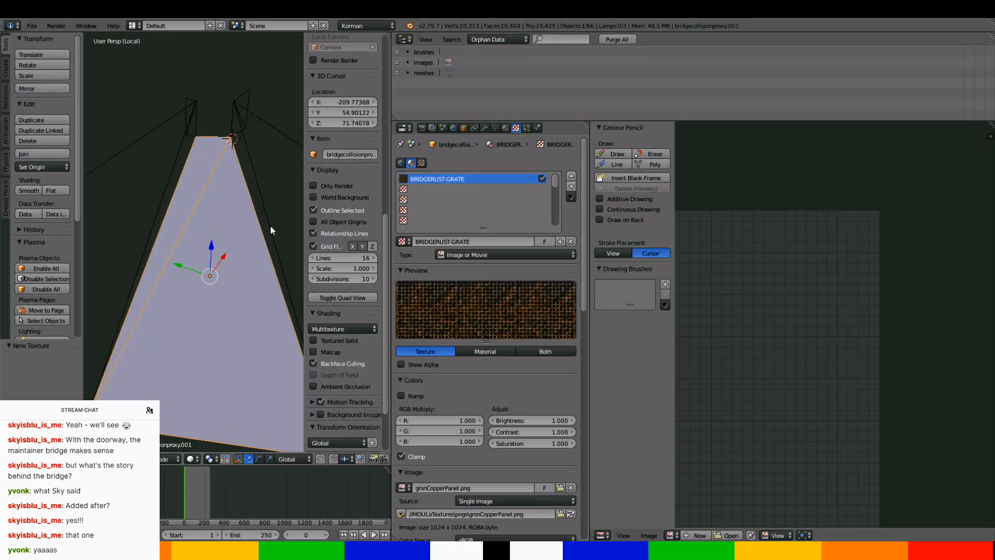
Put the separated bridge floor object into Edit Mode and switch the viewport shading to show its texture
middle_drag(270, 225, 263, 235)
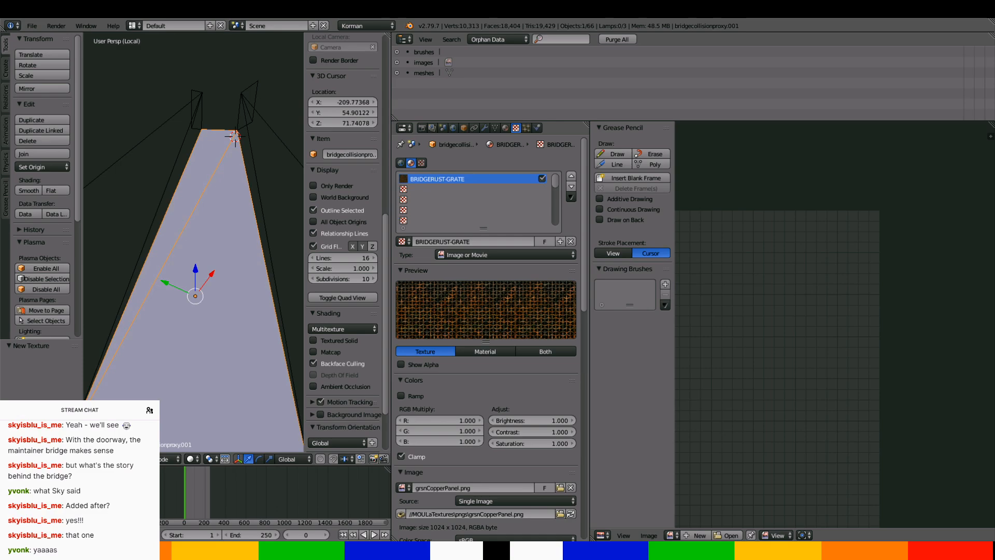
middle_drag(270, 200, 272, 187)
key(Tab)
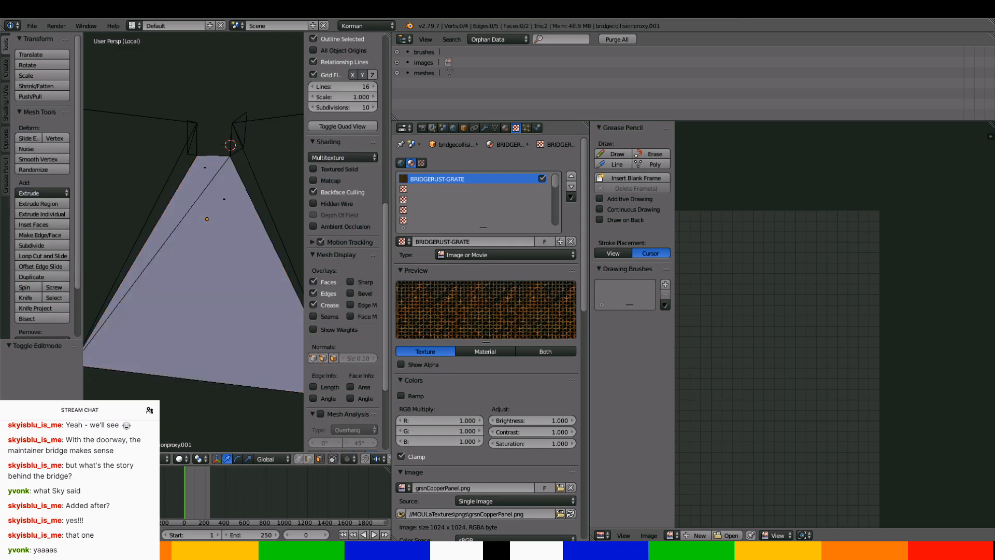
click(182, 461)
click(198, 412)
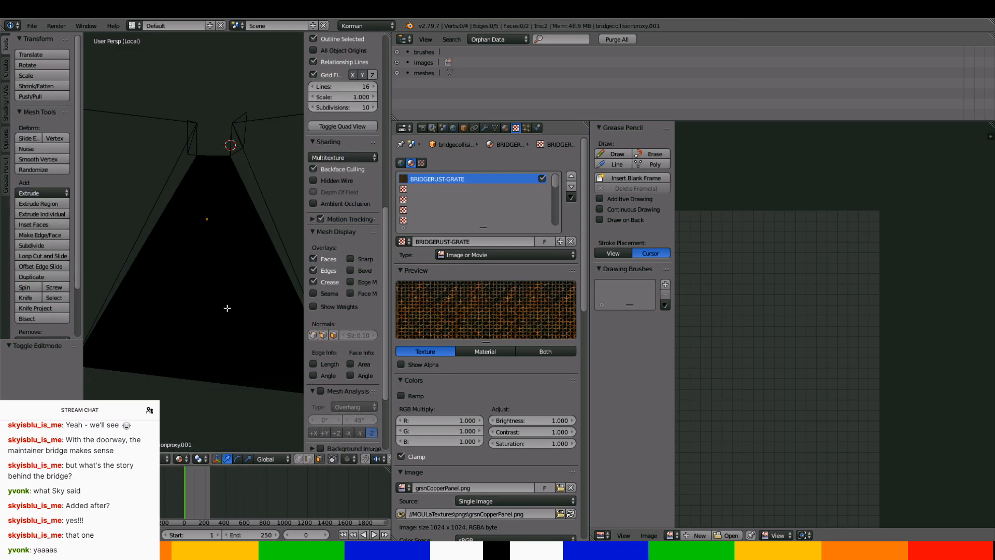
Select both bridge floor faces and reset their UV mapping
key(u)
key(a)
key(u)
click(264, 158)
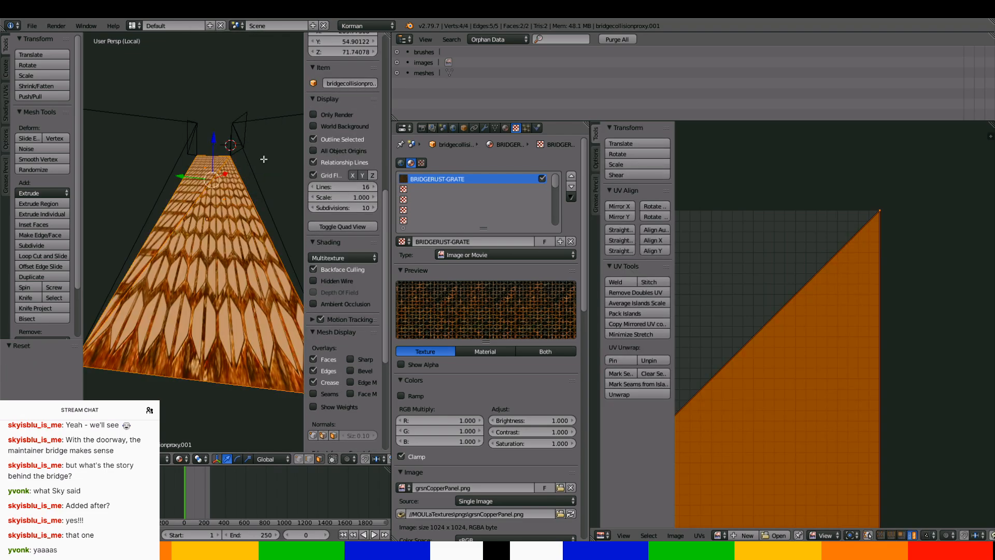
Try a standard unwrap and a cube projection on the bridge floor faces
middle_drag(264, 159, 306, 301)
key(u)
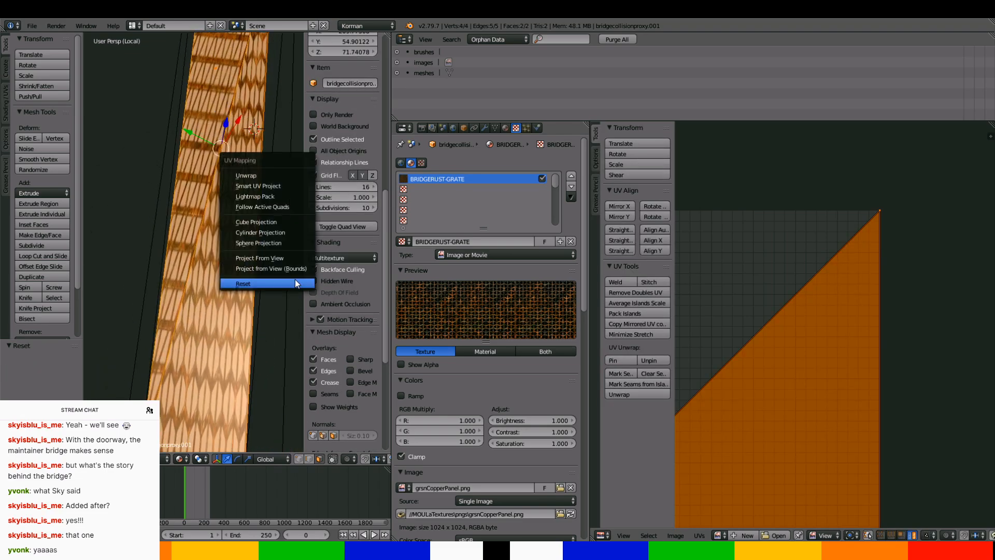
click(266, 172)
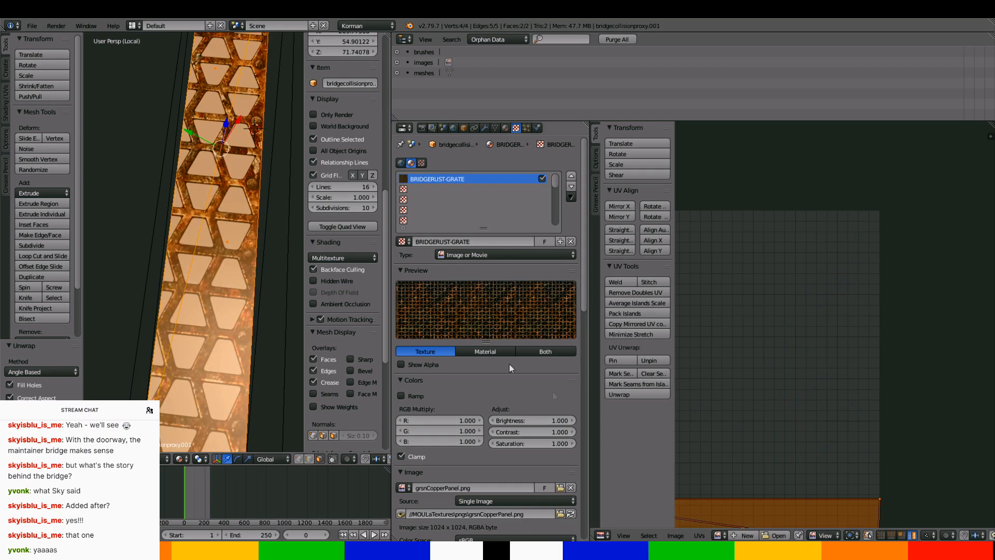
scroll(835, 461, down, 3)
key(u)
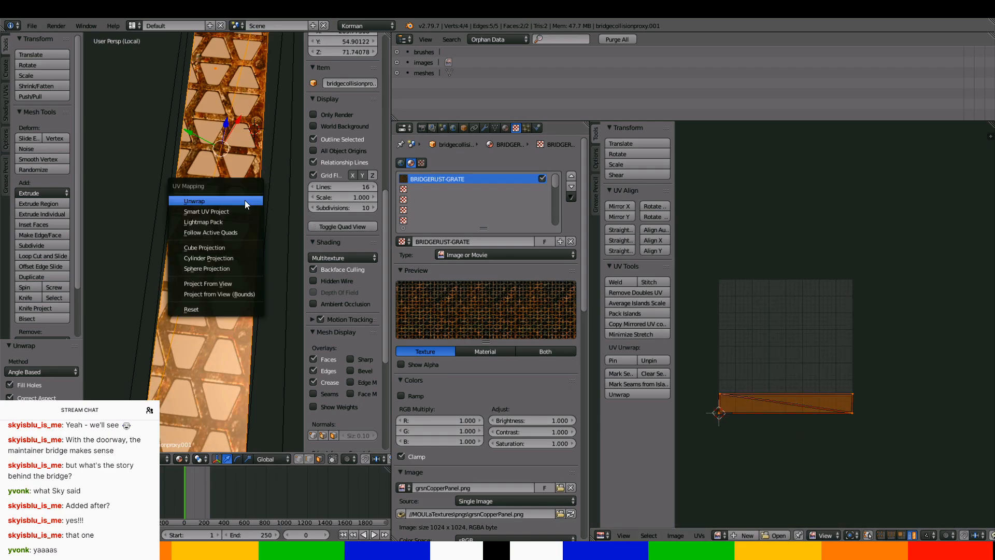
click(243, 247)
Apply Smart UV Project to the bridge floor faces and display grsnCopperPanel.png behind their UVs
key(u)
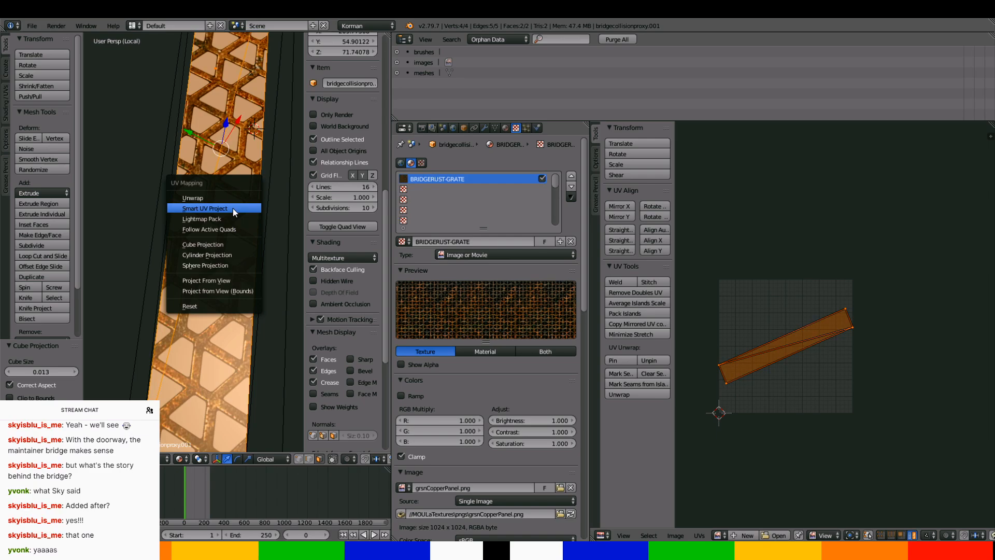
click(233, 208)
click(234, 287)
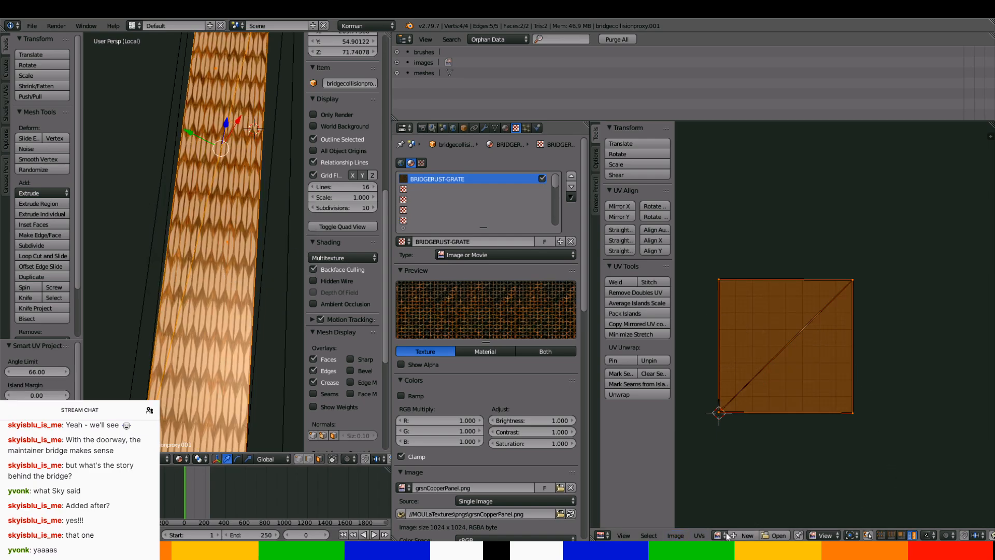
click(728, 536)
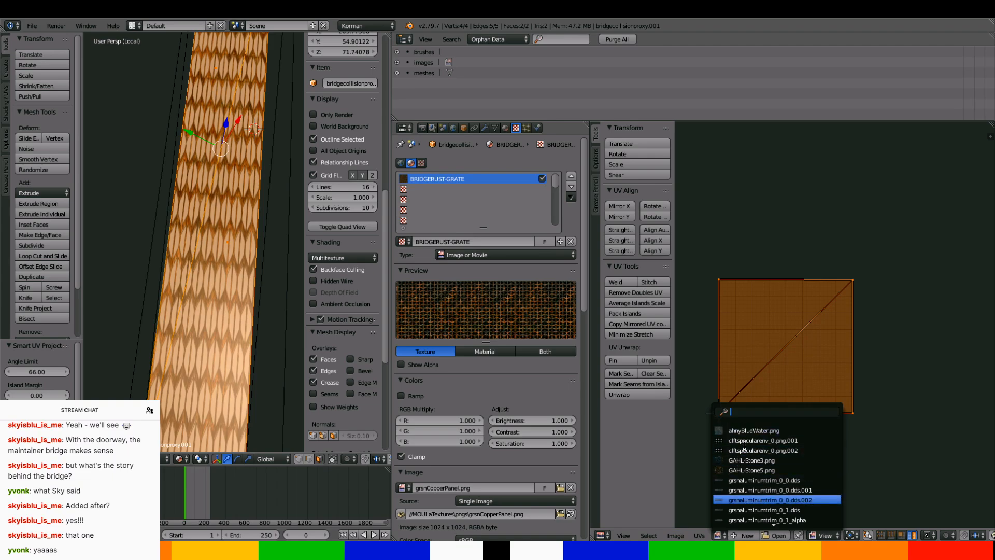
click(762, 488)
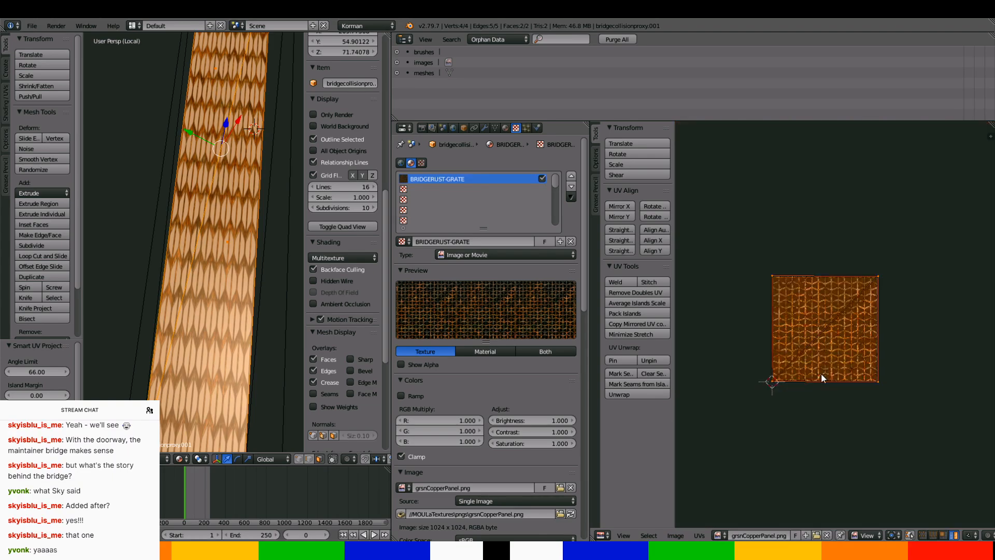
Scale the bridge floor's UVs along Y by about 7.4 so the grate texture repeats along its length
key(s)
key(y)
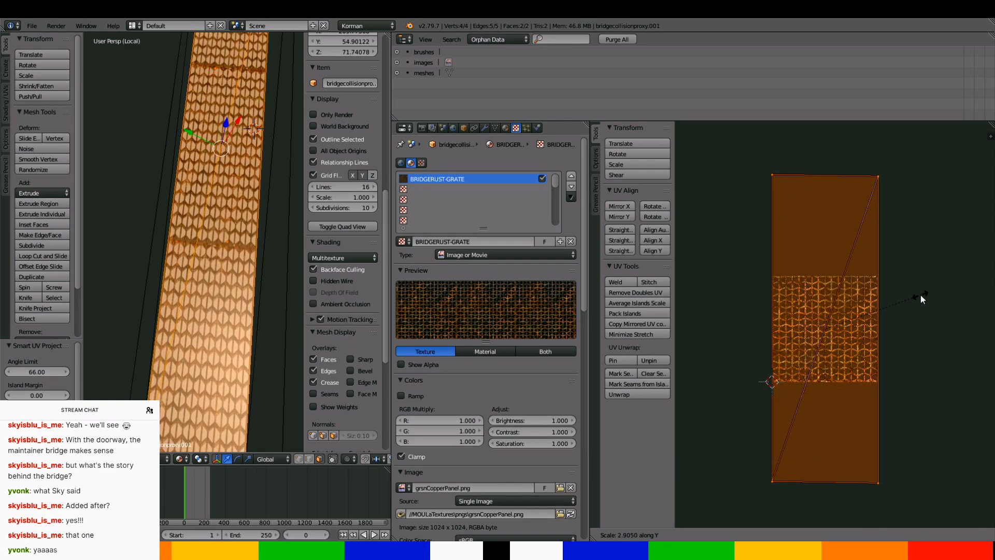
click(724, 186)
middle_drag(171, 223, 239, 204)
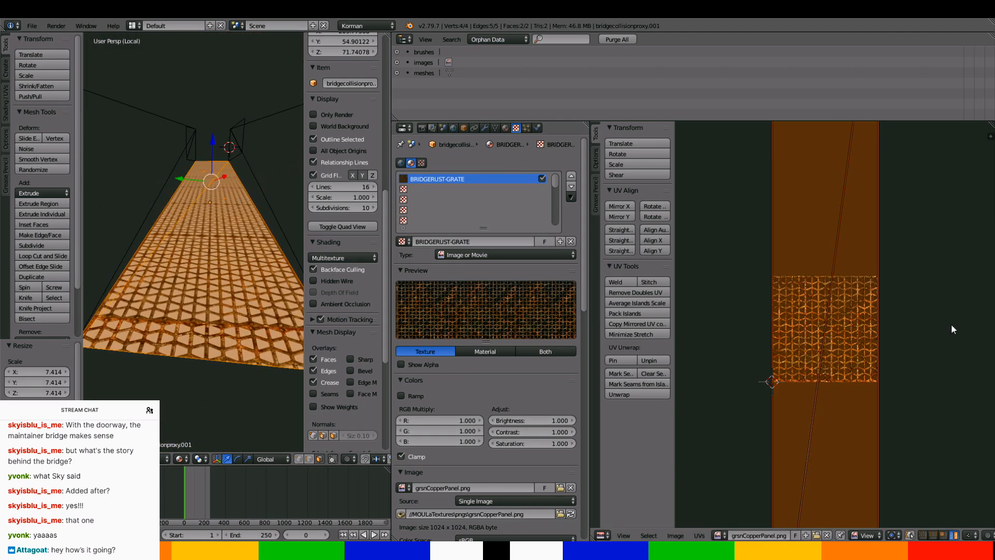
key(s)
key(x)
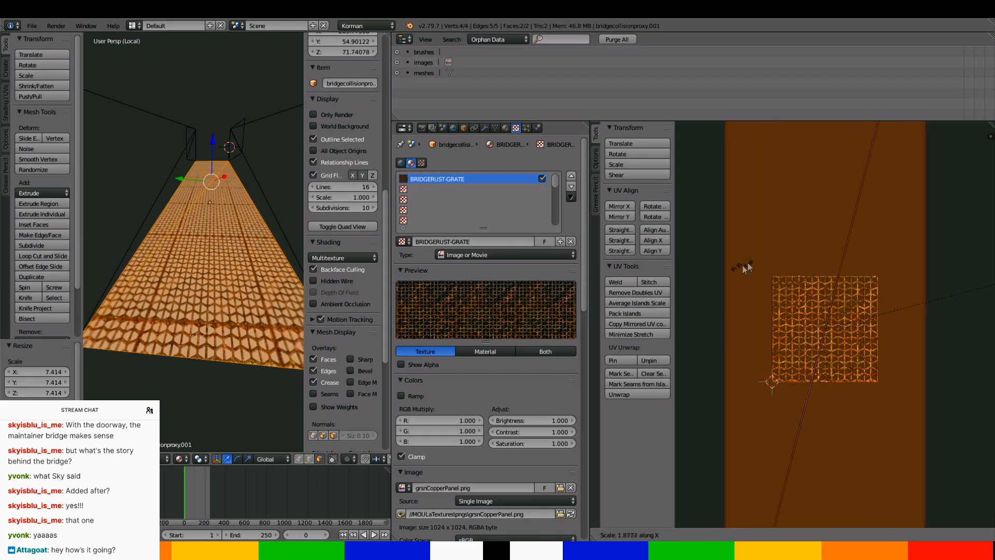
right_click(768, 253)
Return the bridge floor to Object Mode and bring up the BRIDGERUSTMETAL material settings
middle_drag(213, 285, 210, 324)
key(Tab)
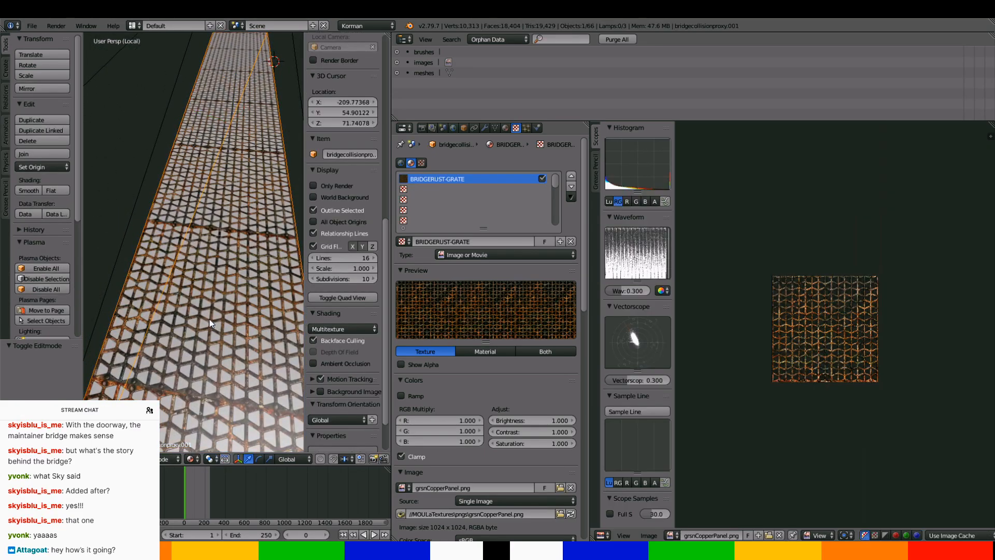
click(505, 128)
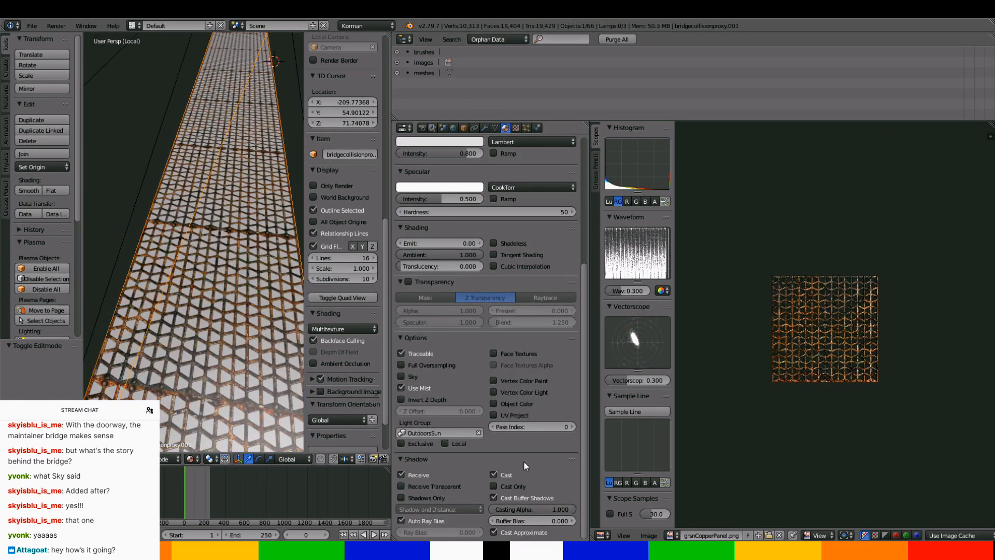
scroll(527, 248, up, 6)
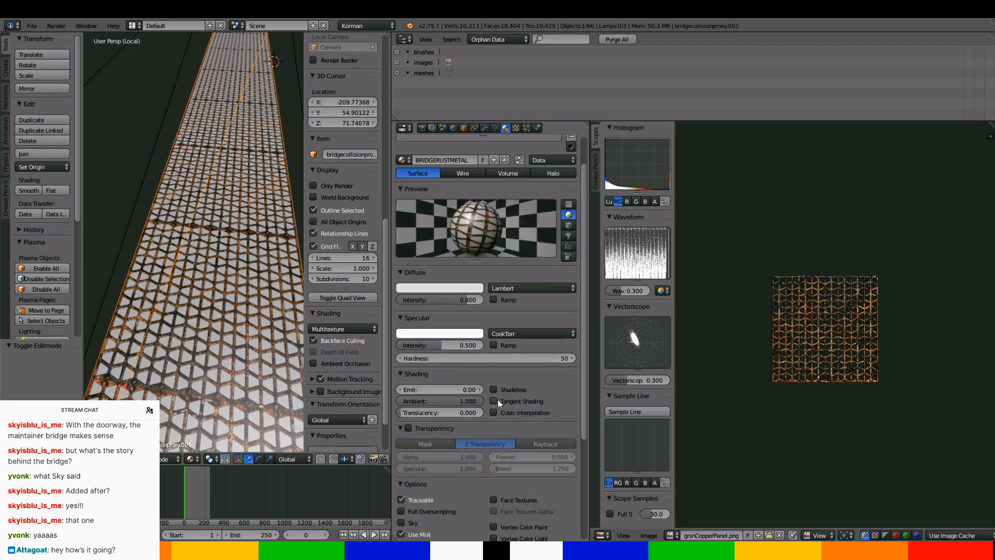
scroll(498, 399, up, 2)
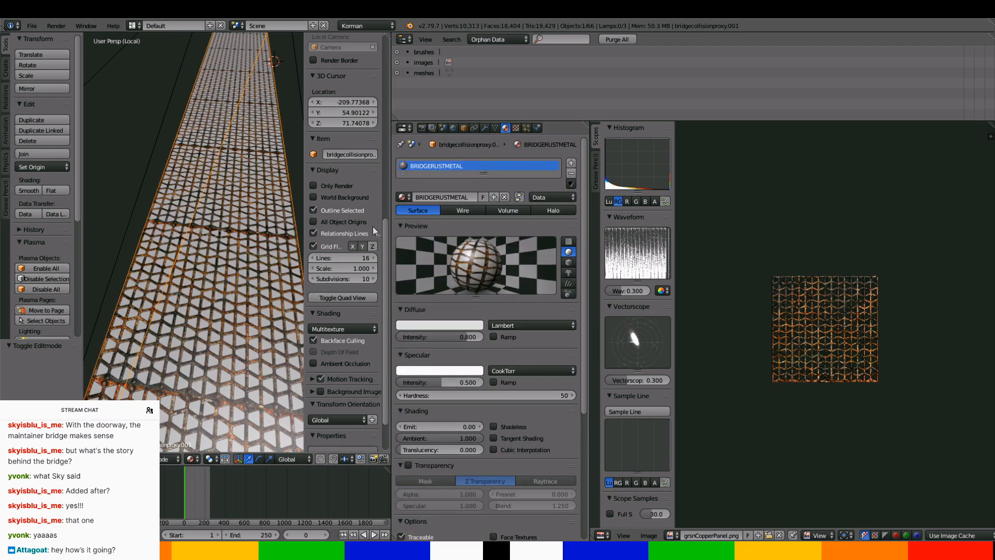
Save the blend file over the existing one and open the world settings
key(ctrl+s)
click(239, 176)
click(454, 128)
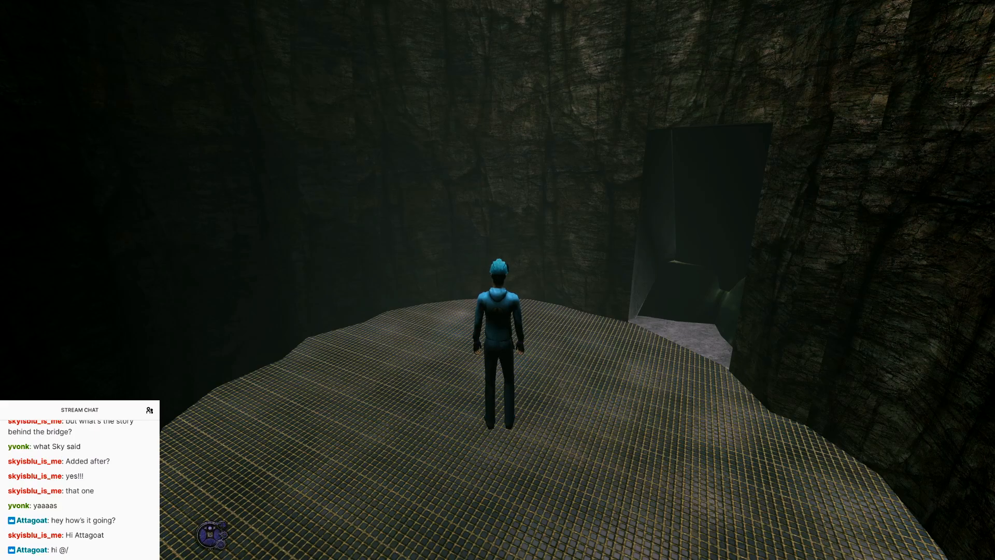
key(d)
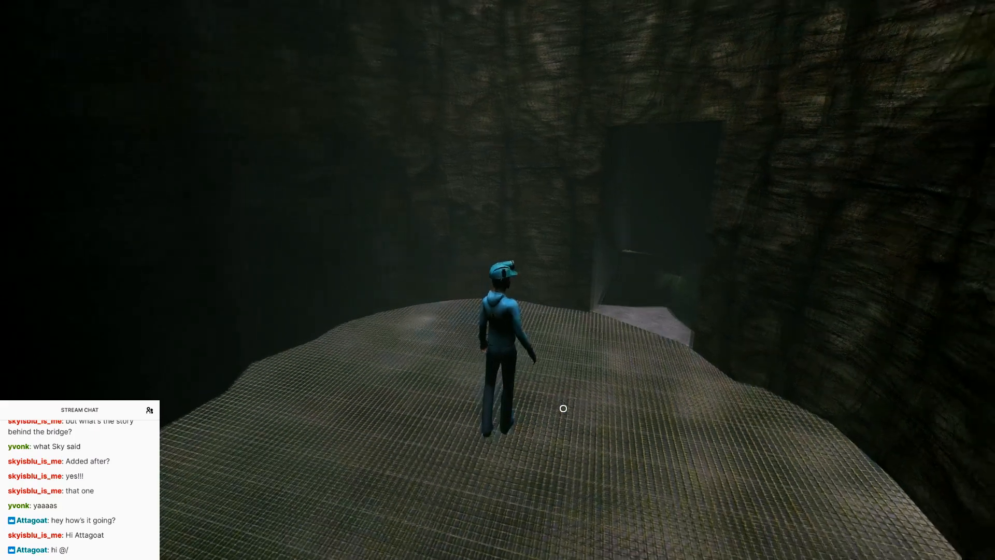
key(a)
key(a)
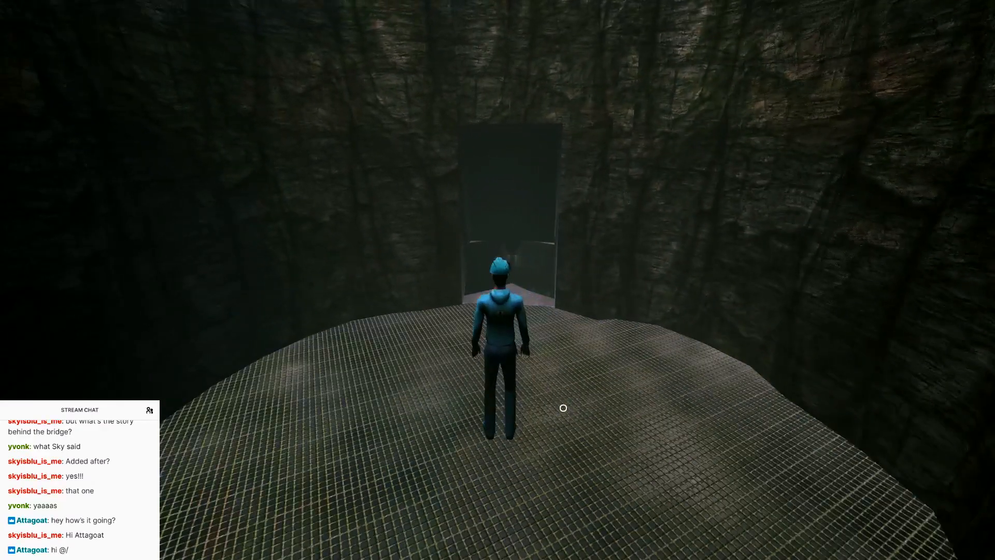
key(d)
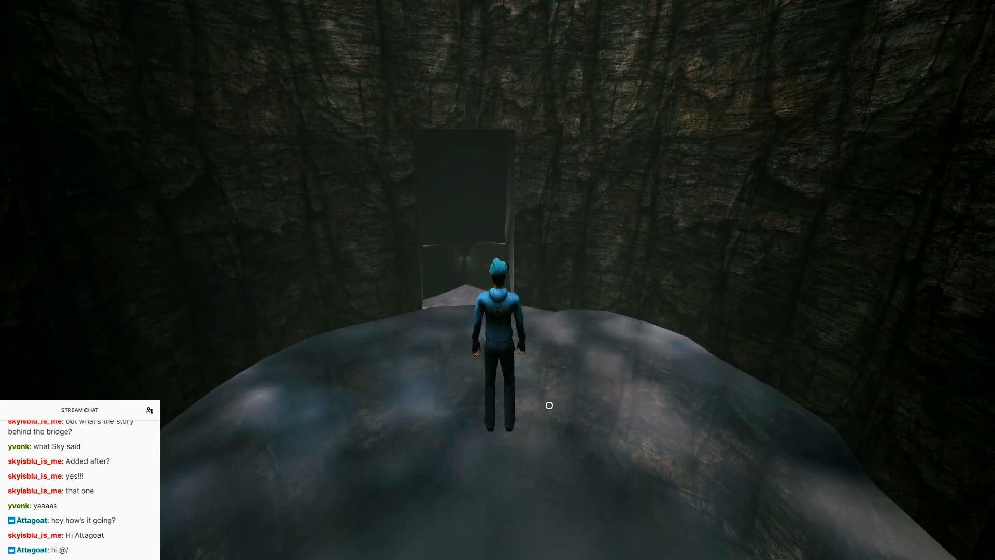
right_drag(549, 406, 530, 257)
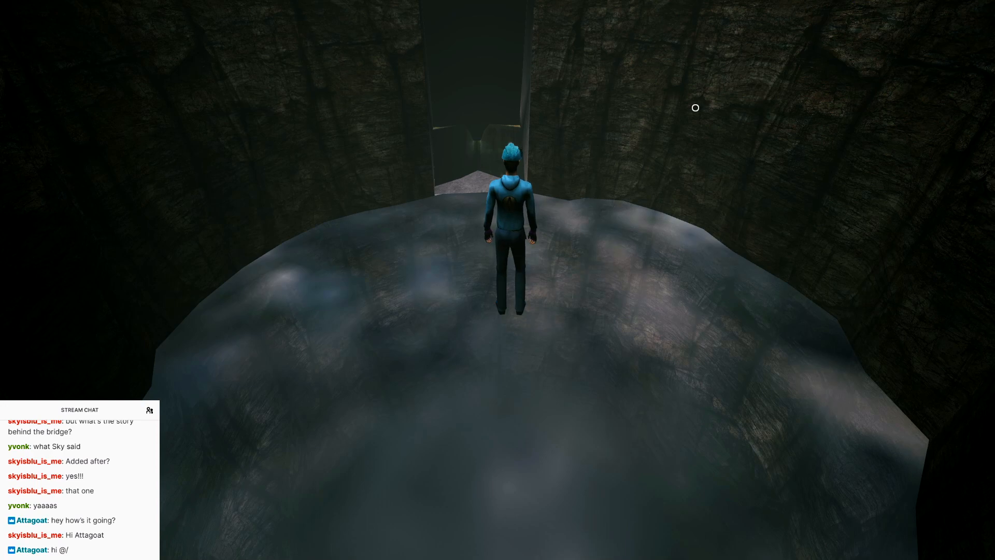
key(F1)
key(Up)
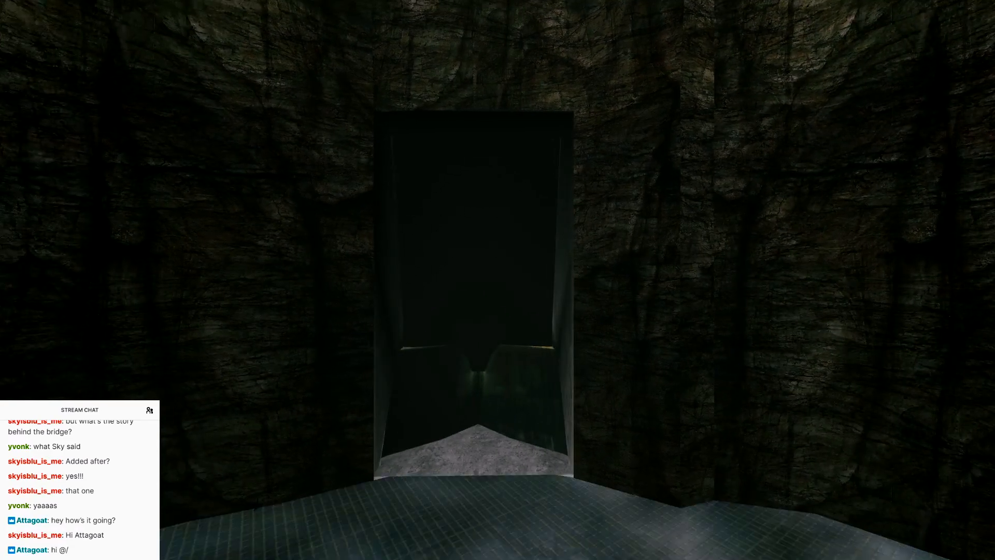
key(Up)
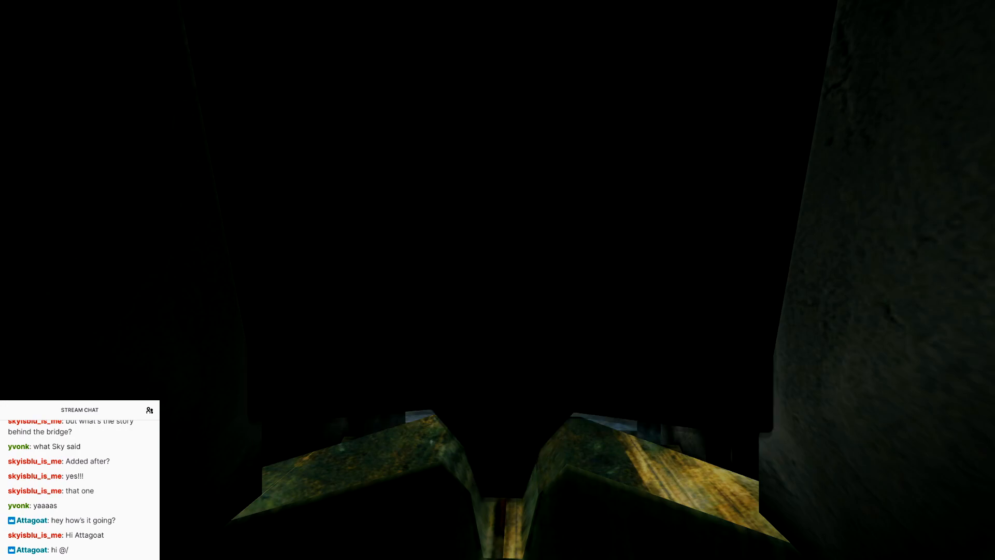
key(Up)
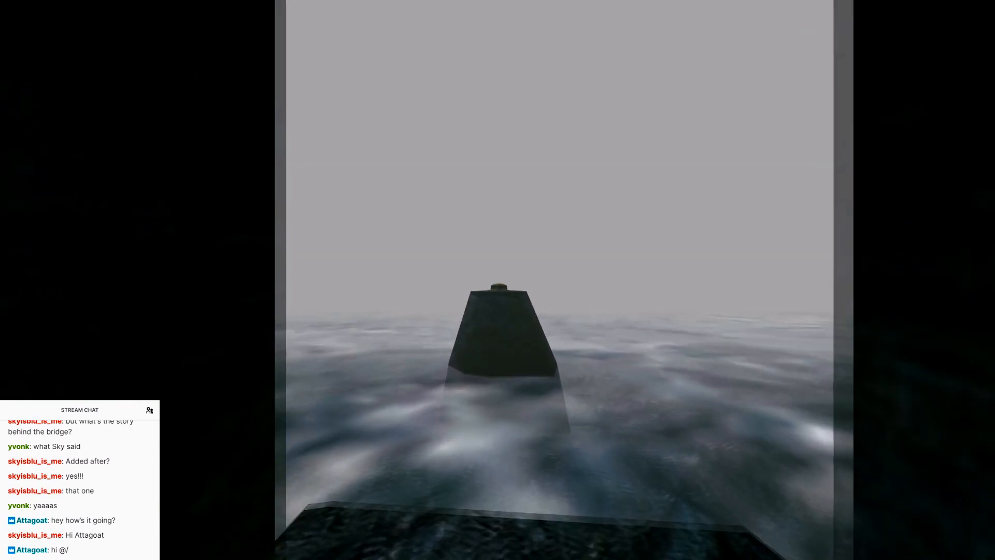
key(Right)
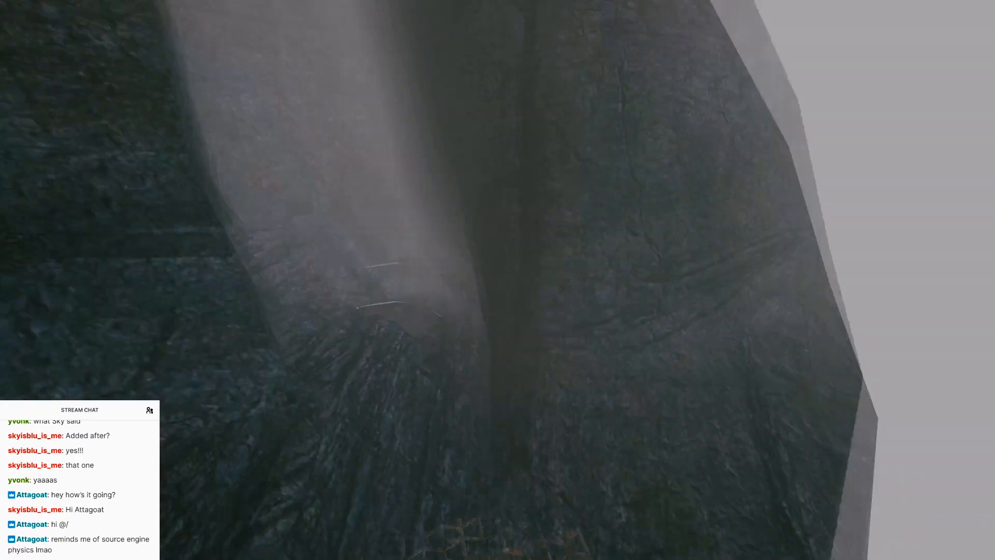
Look over the bridge's grate floor from the avatar's view and quit Uru
scroll(351, 429, down, 3)
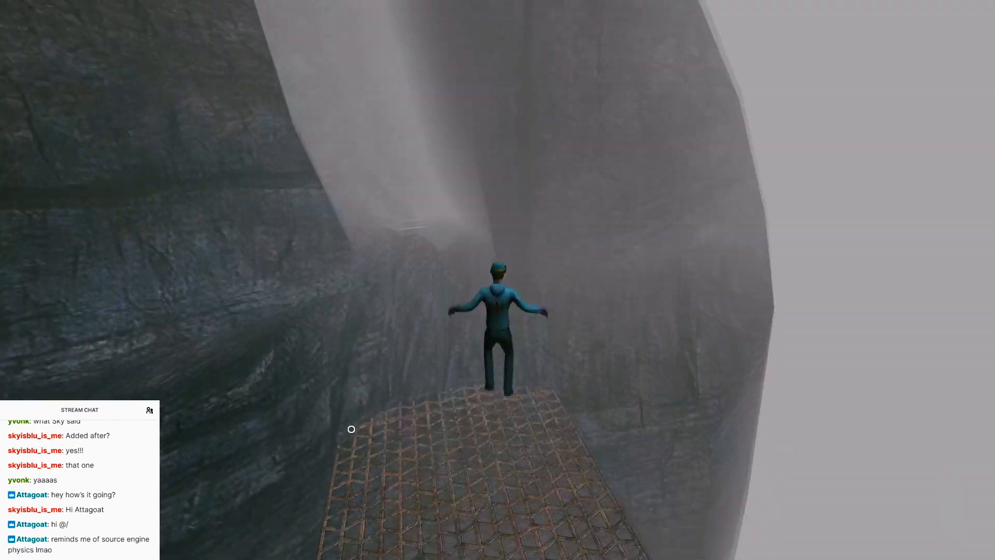
key(d)
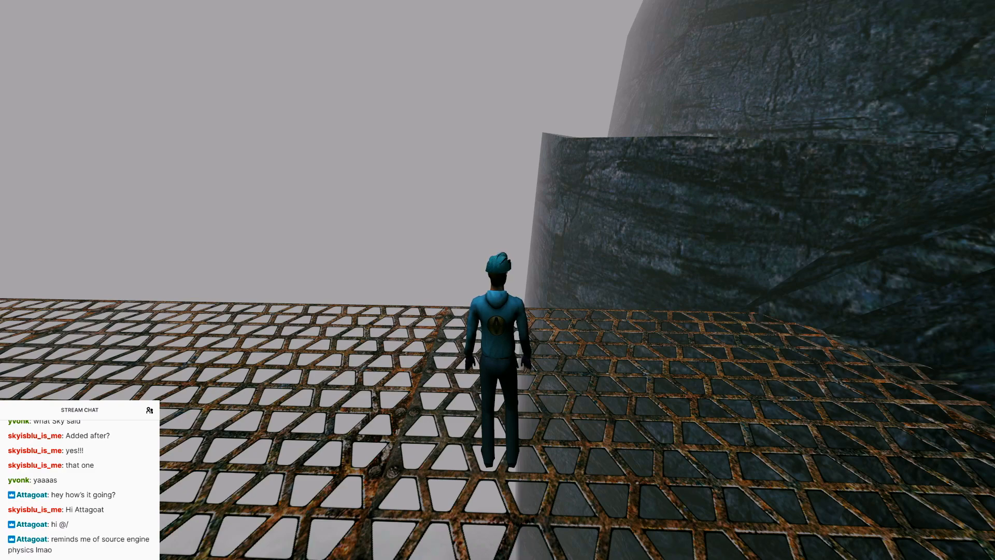
key(Escape)
click(586, 222)
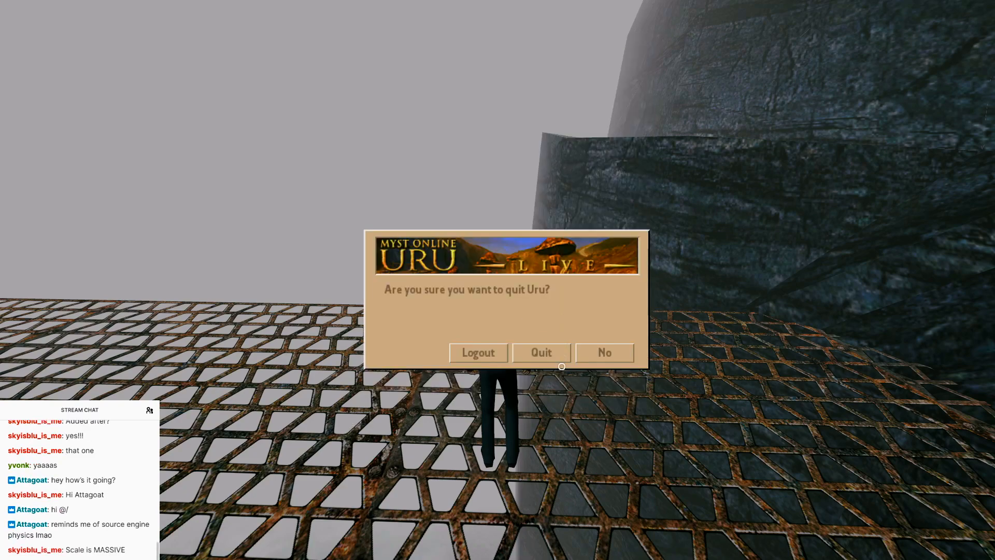
click(541, 352)
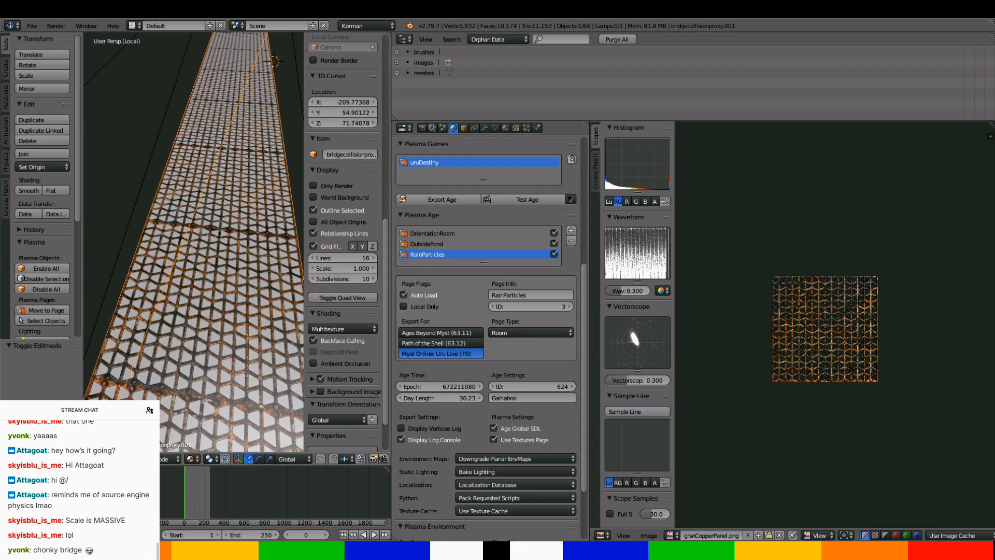
Scale all of the bridge floor's UVs uniformly by about 3.055 so the grate pattern repeats more finely
key(Tab)
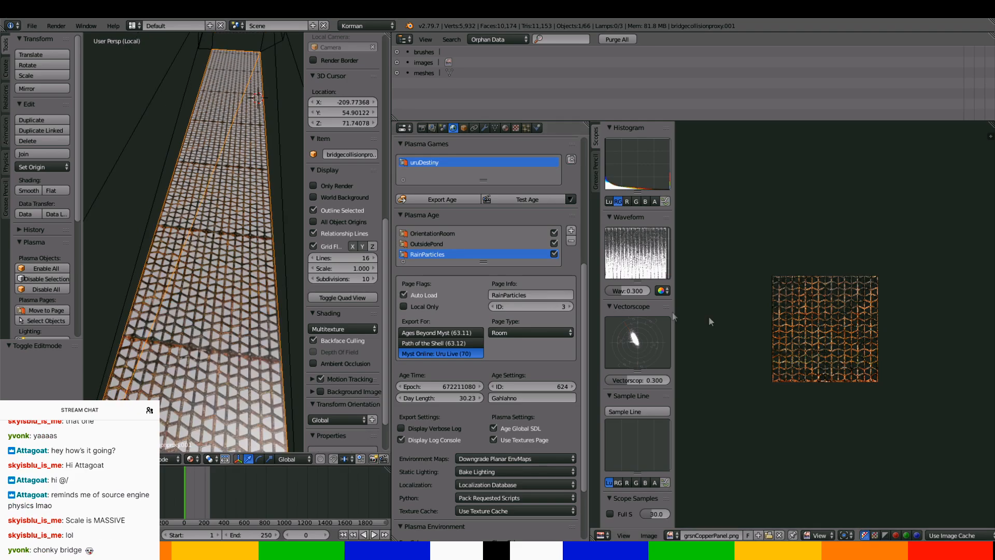
key(a)
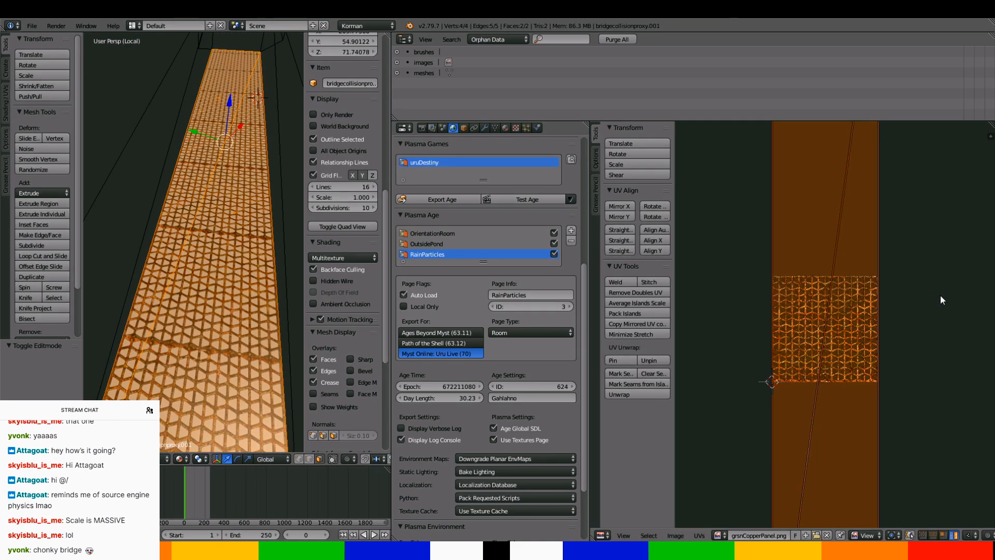
key(s)
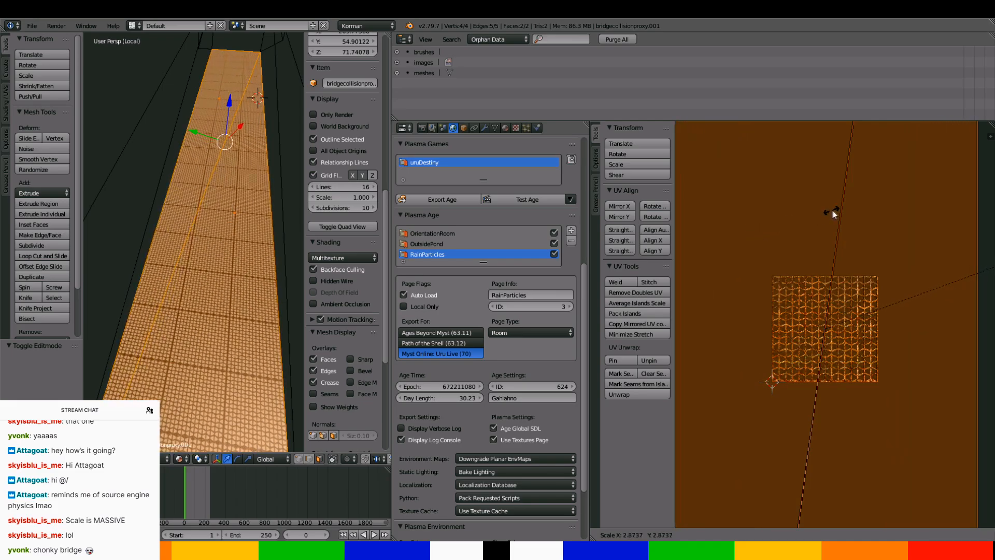
click(860, 229)
scroll(290, 286, up, 4)
middle_drag(290, 286, 186, 317)
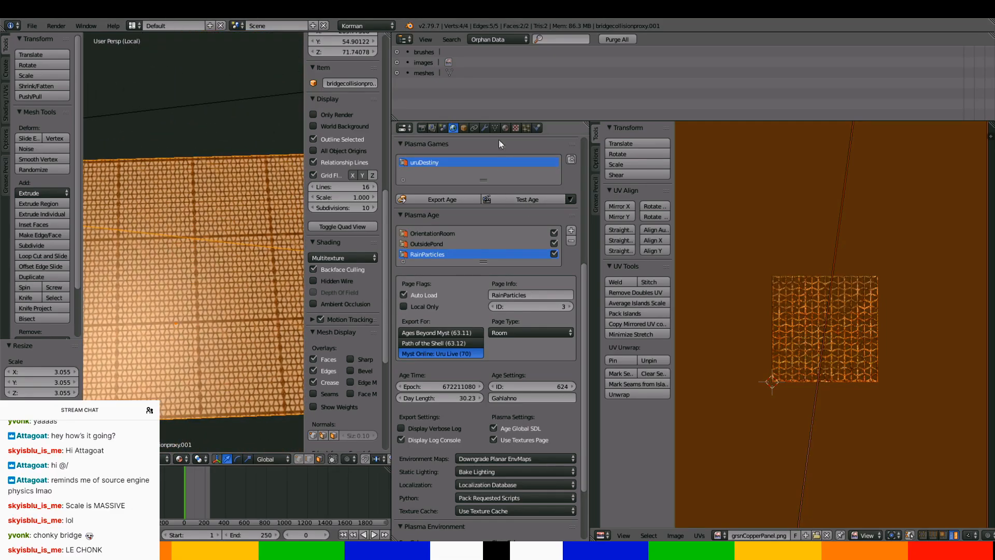
Enable Double Sided for the bridge floor mesh, return to Object Mode and save over the existing blend file
click(496, 128)
click(497, 176)
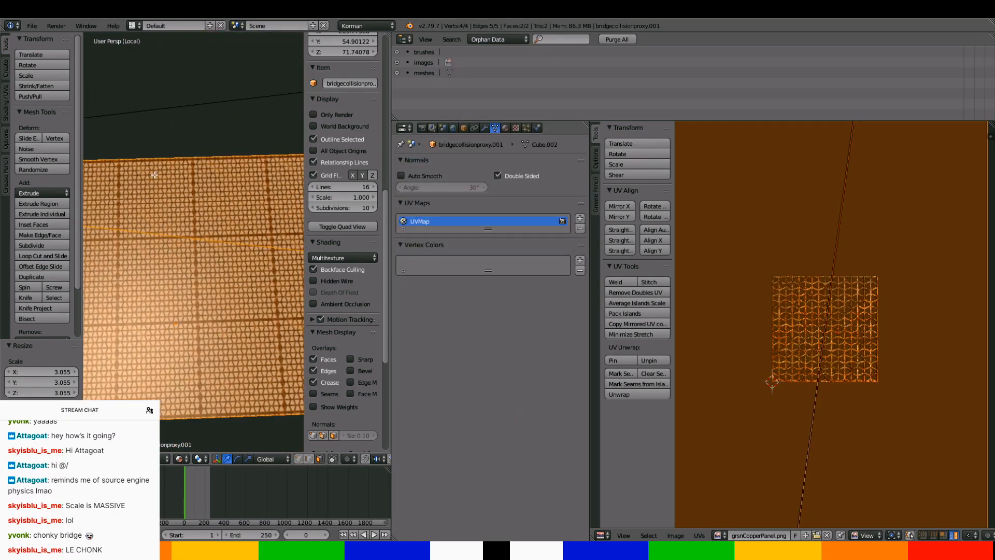
key(Tab)
middle_drag(251, 270, 253, 235)
key(ctrl+s)
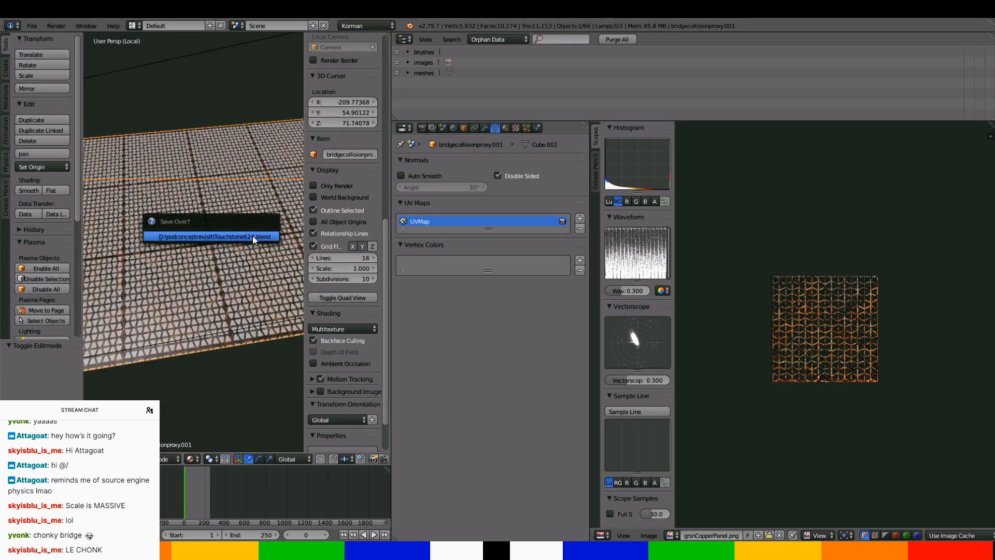
click(253, 236)
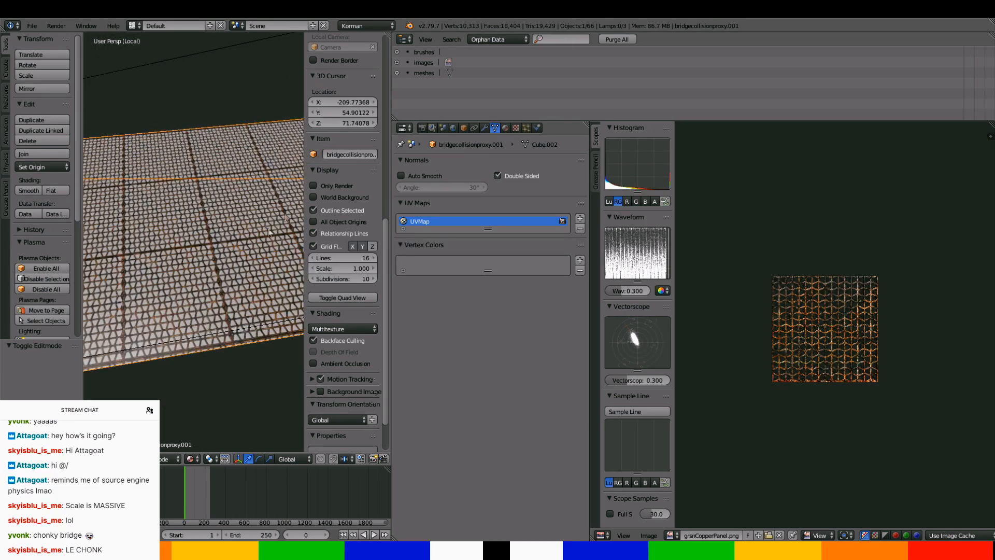
Open the world settings and run Test Age to export and launch Gahlahno in Uru
click(463, 128)
click(453, 127)
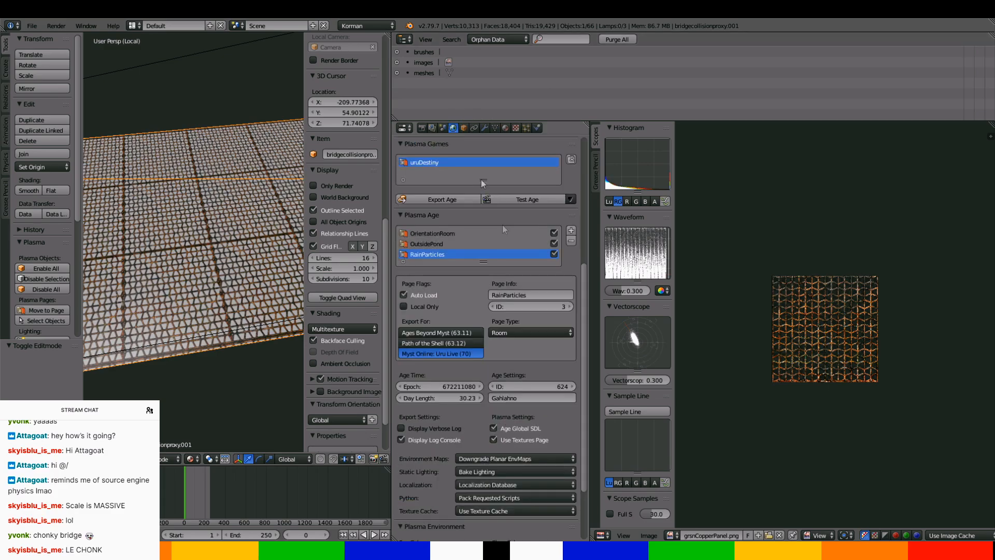
click(527, 200)
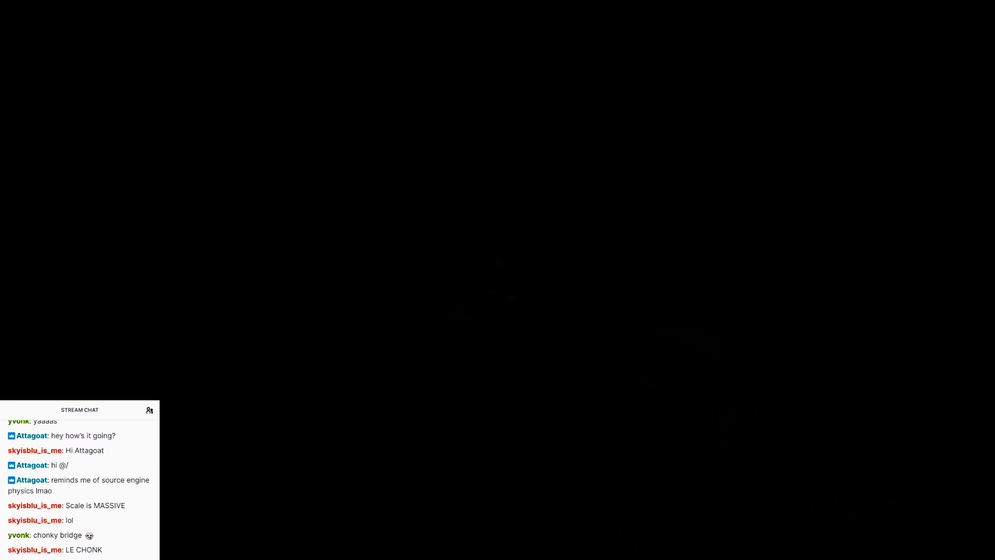
Walk the avatar onto the bridge and examine the grate texture's scale, edges and fade into the fog
key(F1)
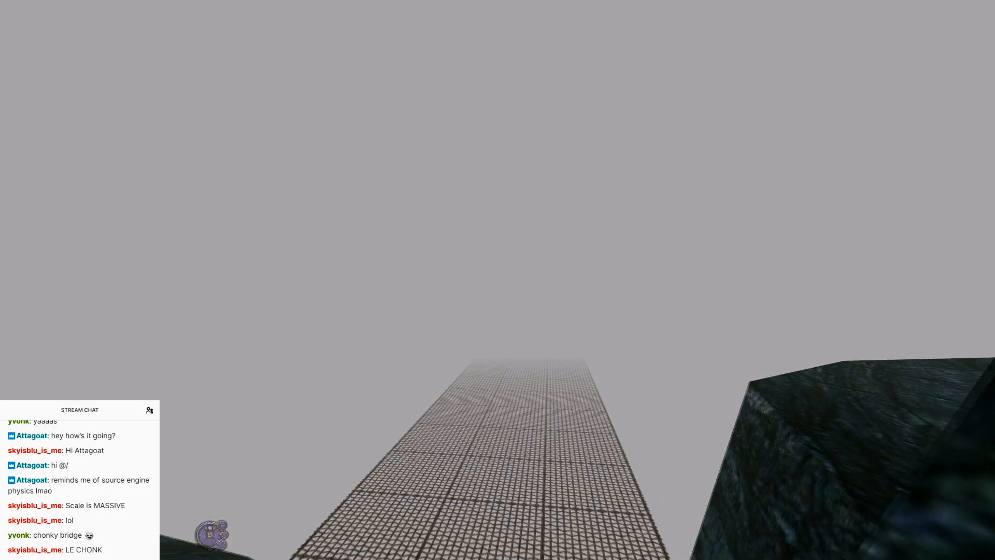
key(F1)
key(Up)
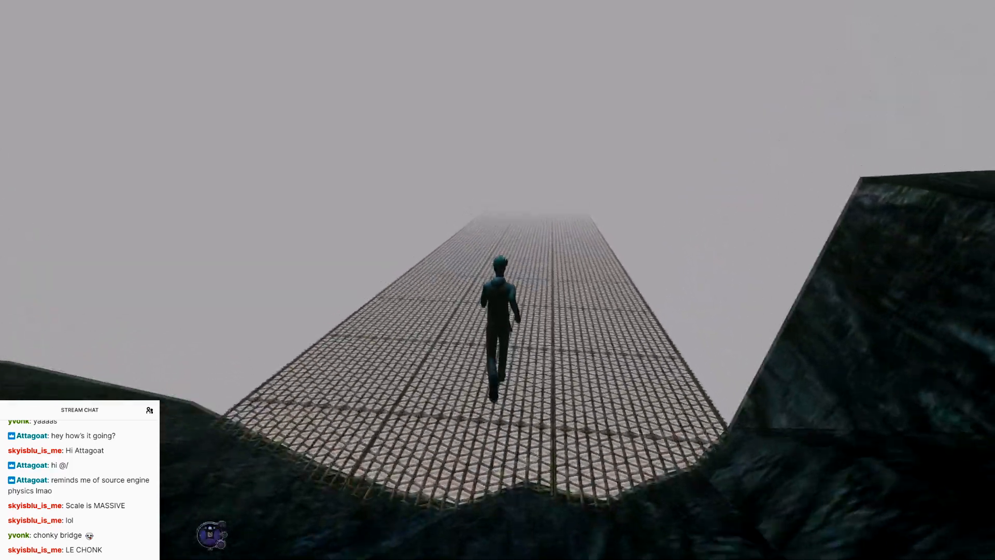
key(Right)
key(Right)
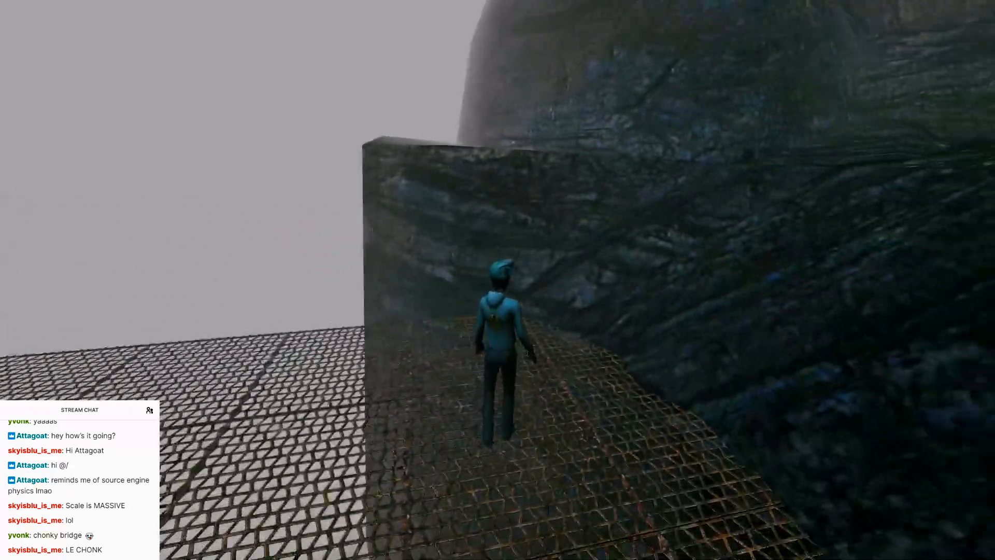
key(Right)
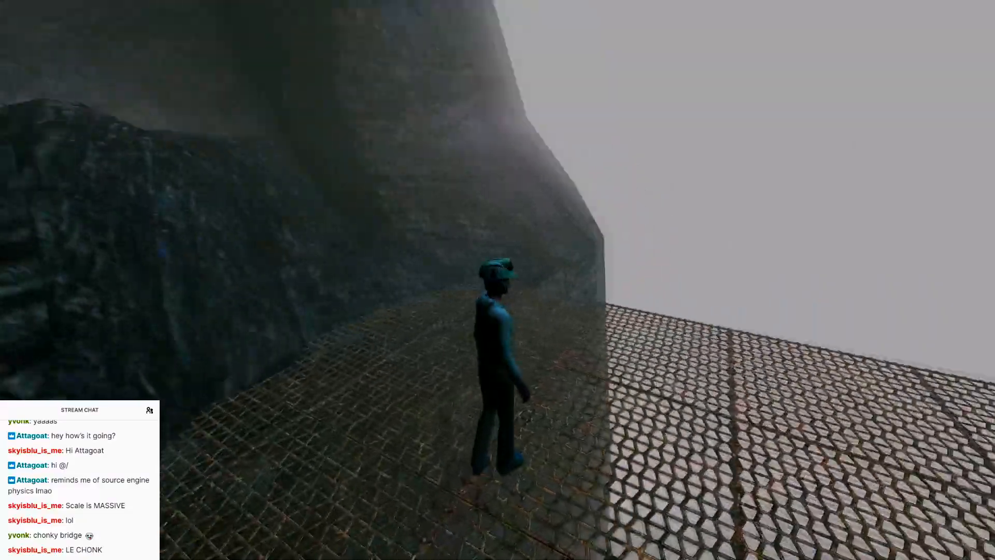
key(F1)
key(Left)
key(Left)
right_drag(602, 342, 405, 384)
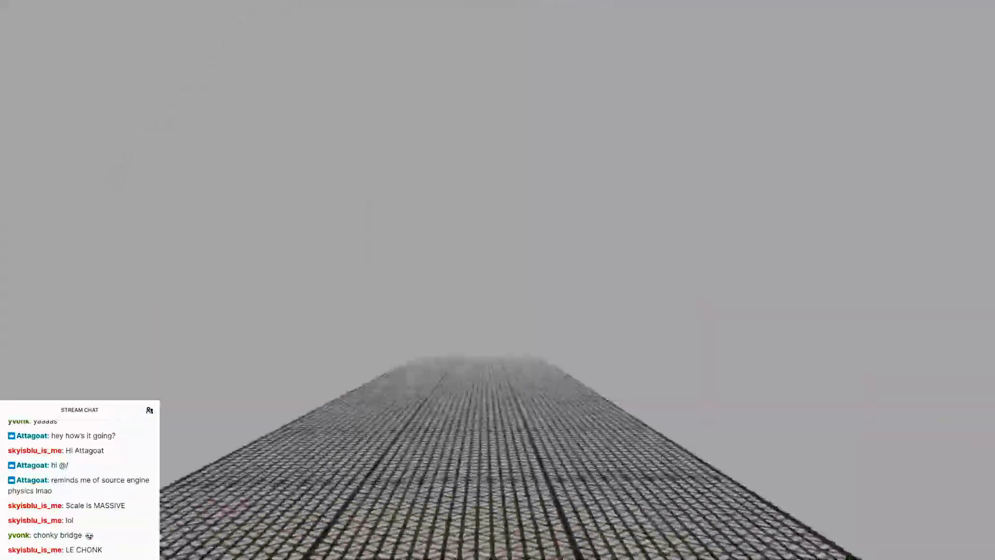
key(w)
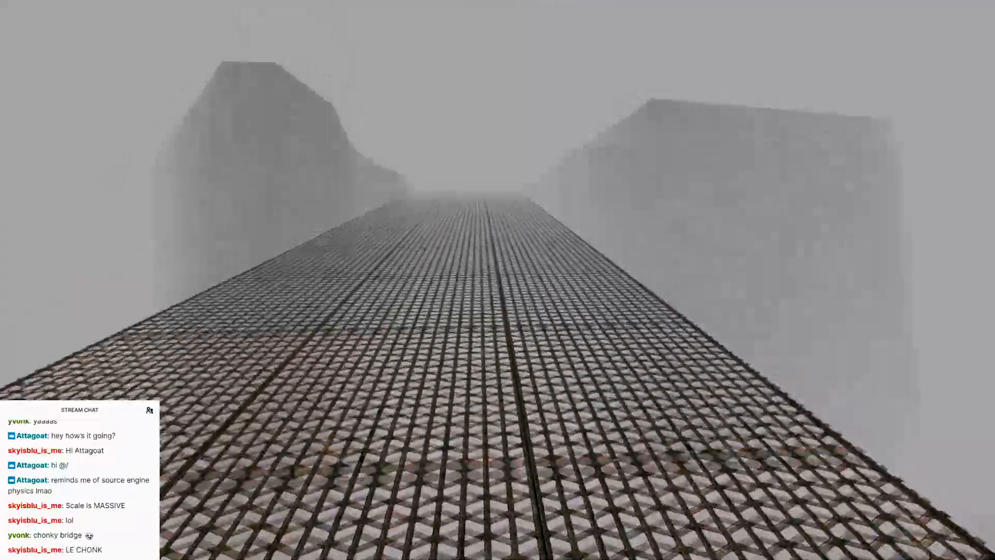
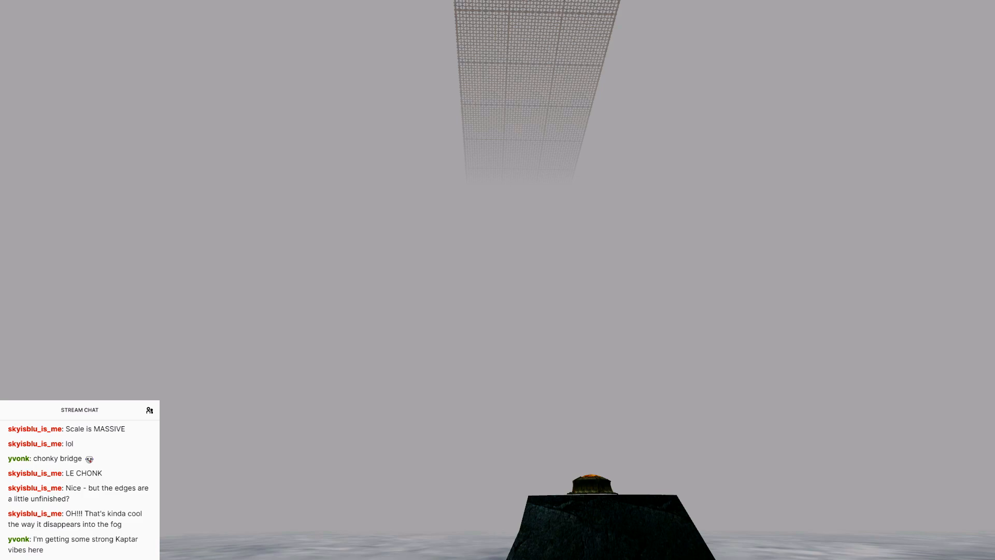
Examine how the bridge overhead and the rock pedestal in the water look from the cave doorway and outside it
right_drag(634, 497, 331, 469)
key(w)
key(s)
key(s)
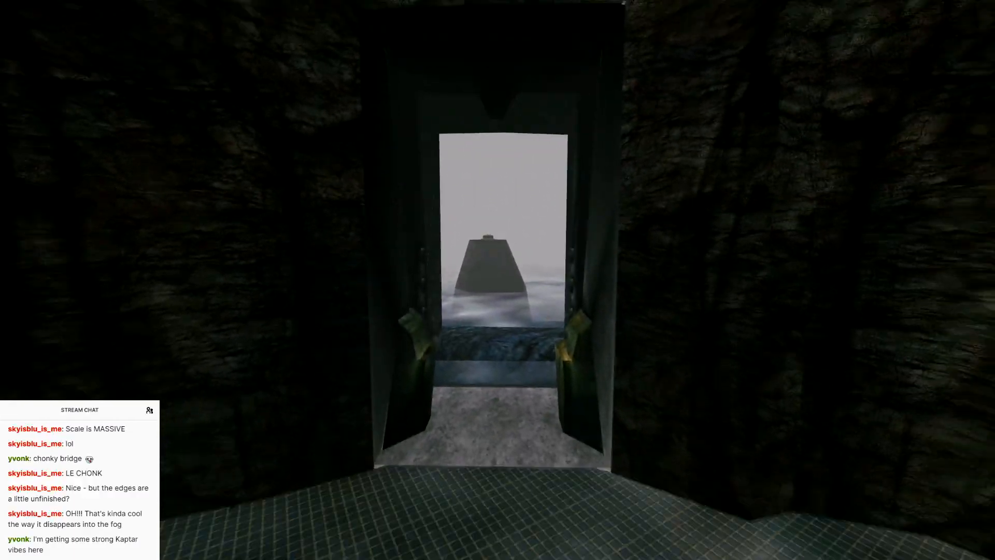
key(s)
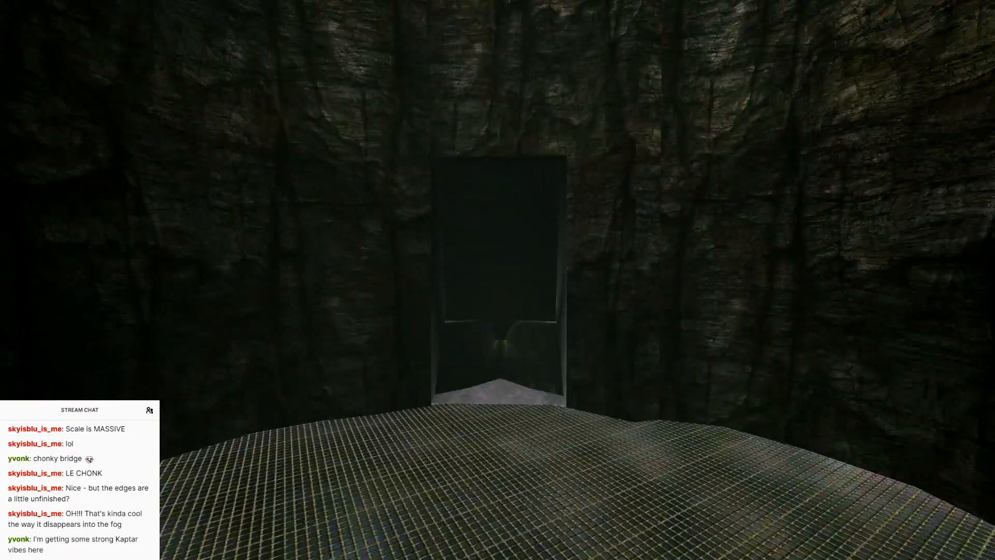
key(w)
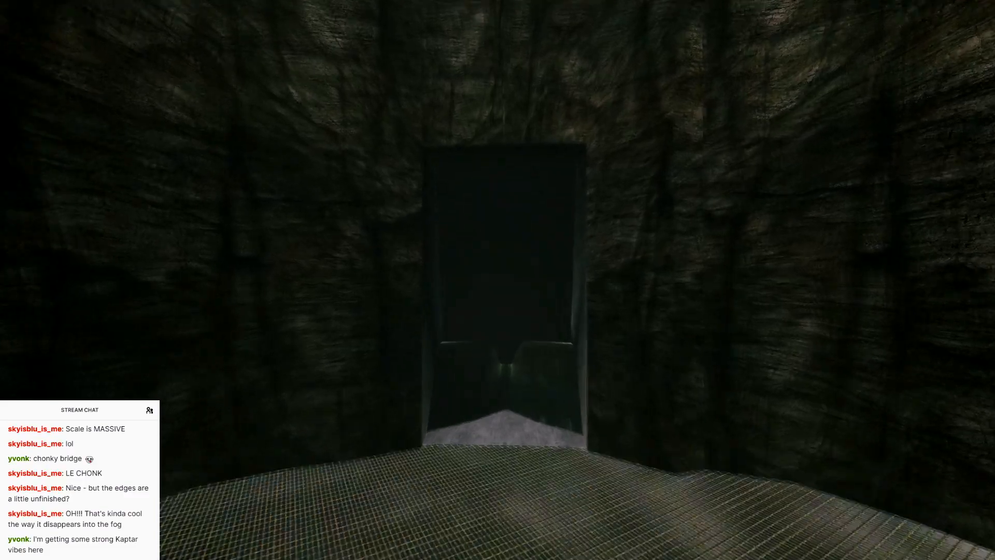
key(w)
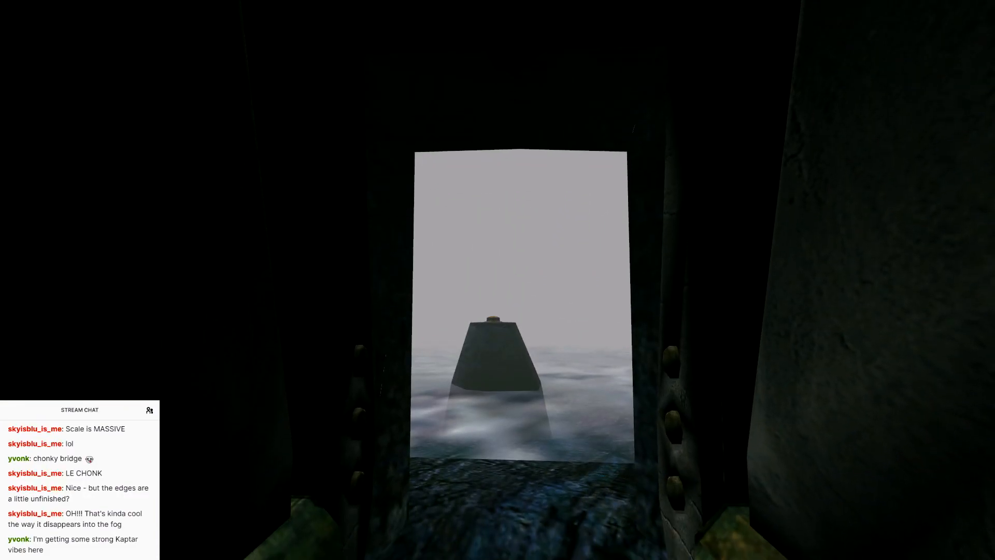
key(w)
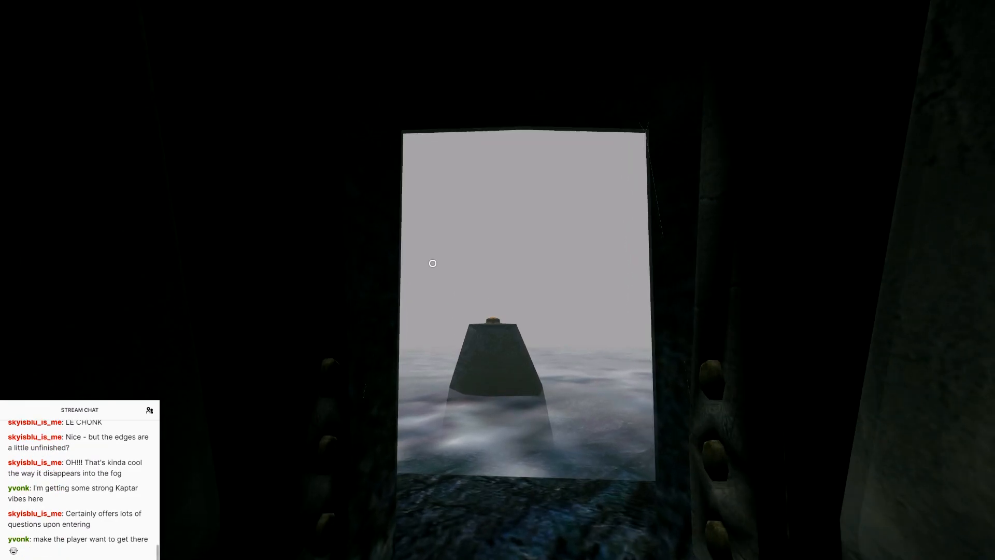
key(w)
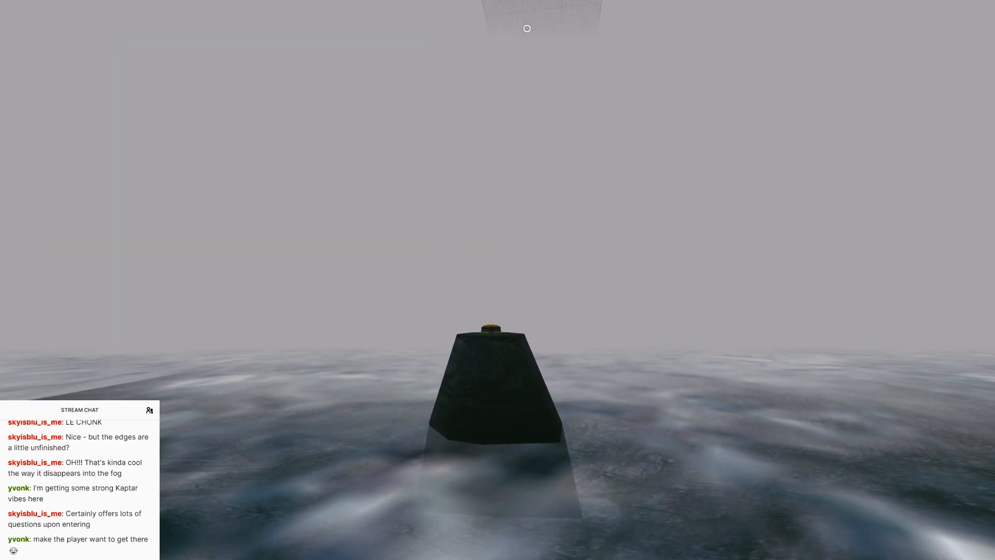
key(s)
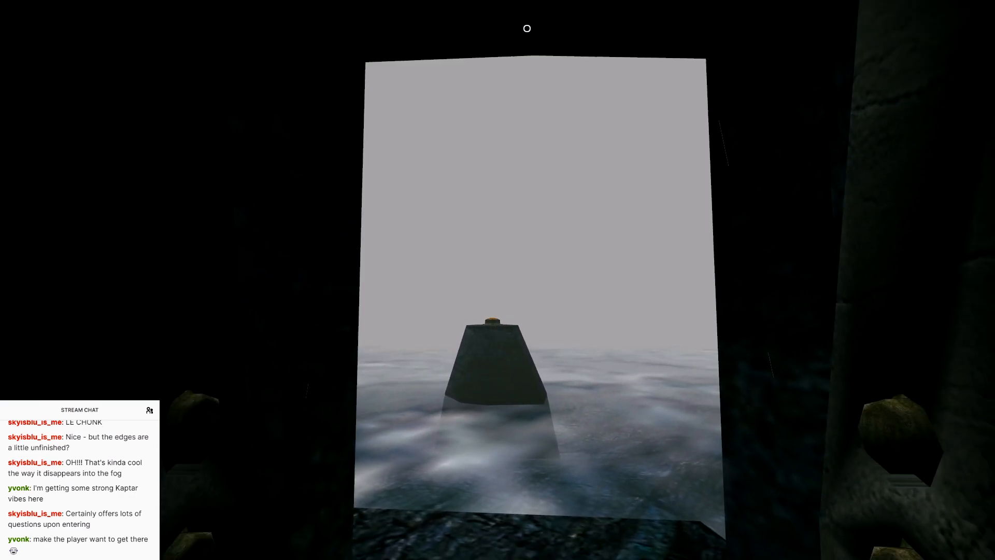
key(w)
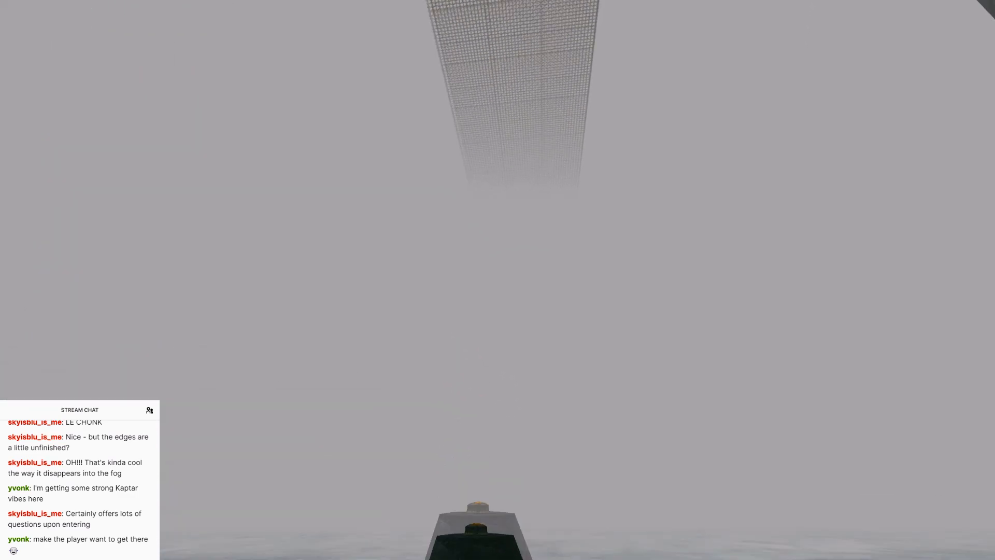
key(s)
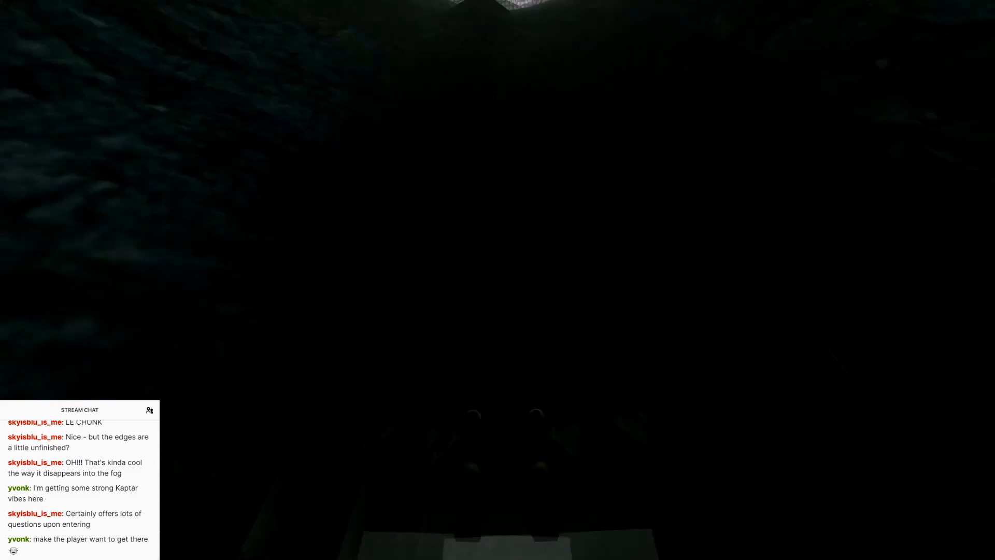
key(s)
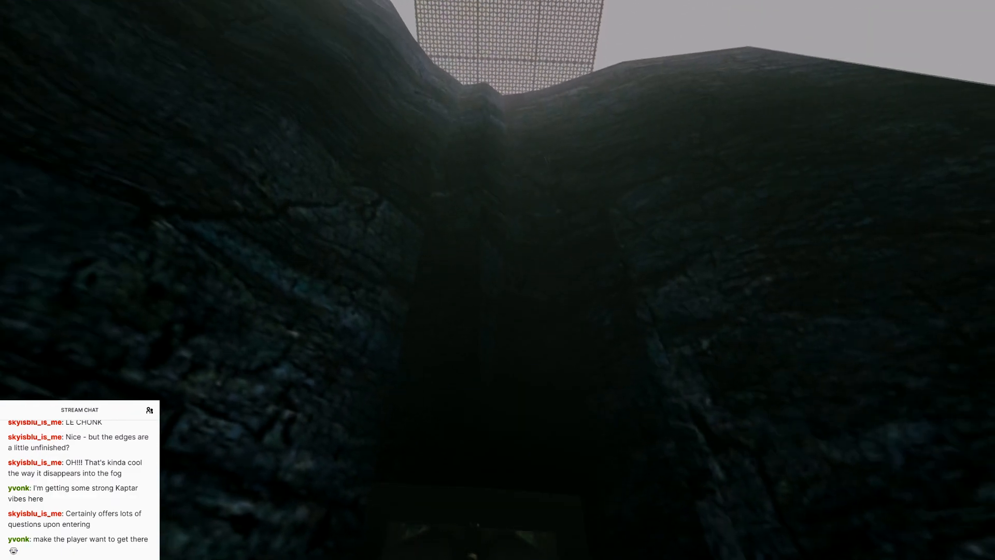
key(s)
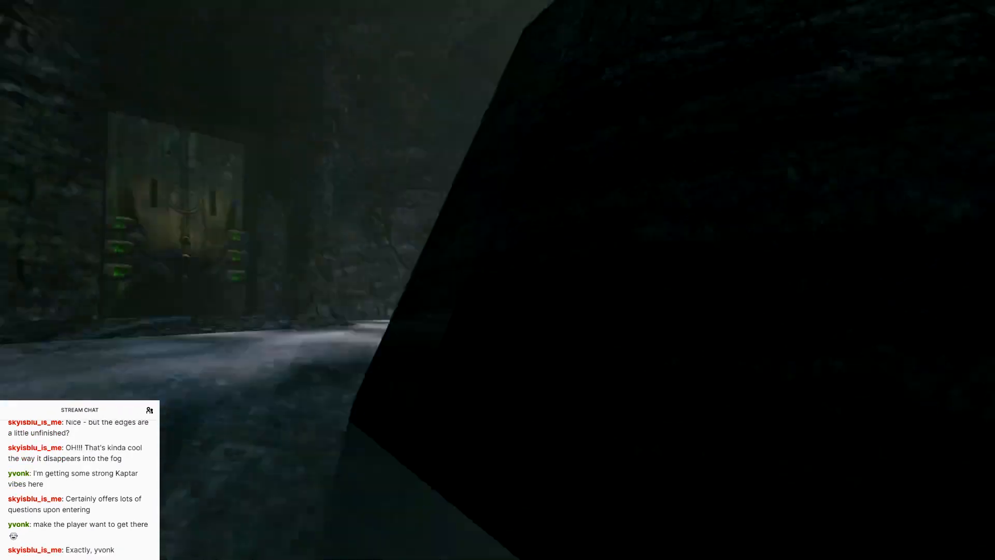
Walk the avatar across the water and over the rock terrain to the bridge entrance, examining the surroundings on the way
key(w)
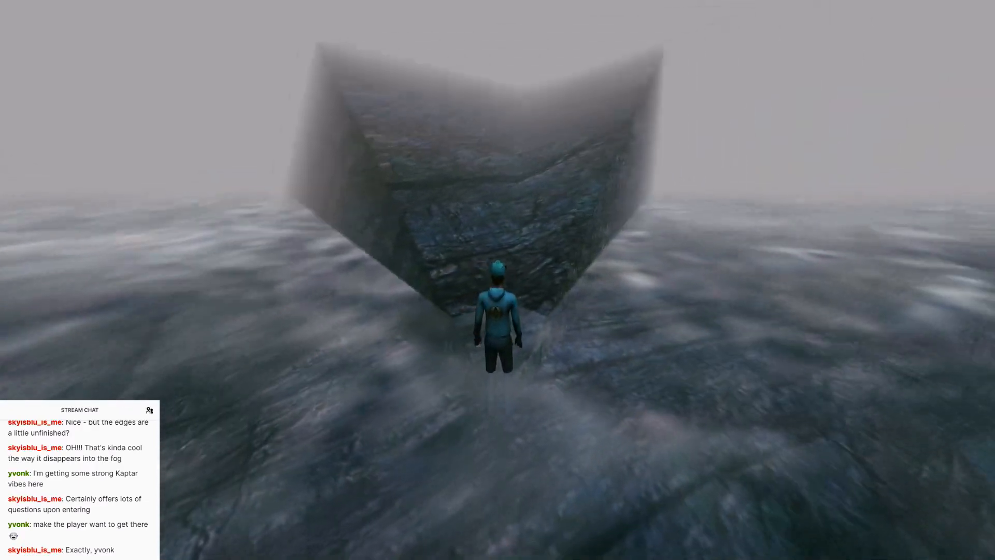
key(alt)
key(Up)
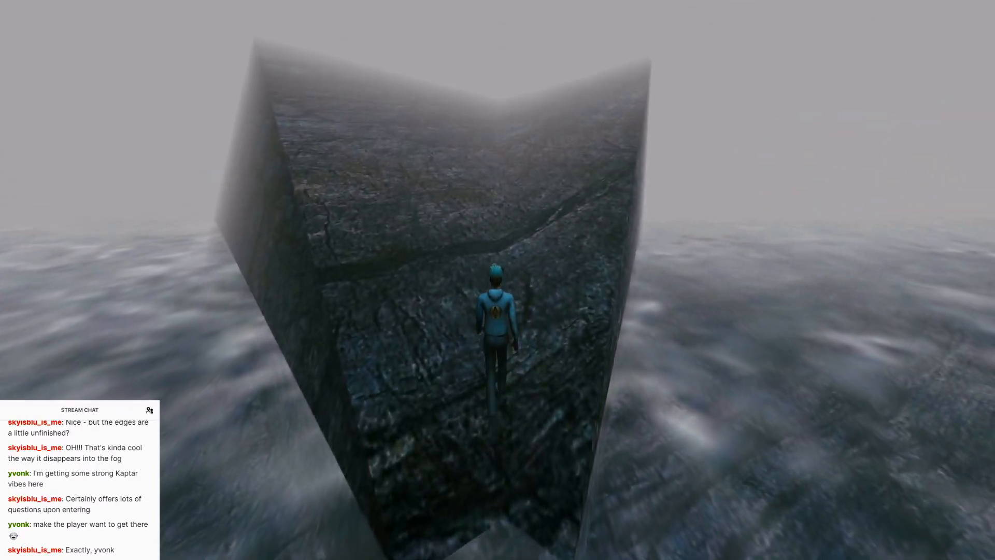
key(Up)
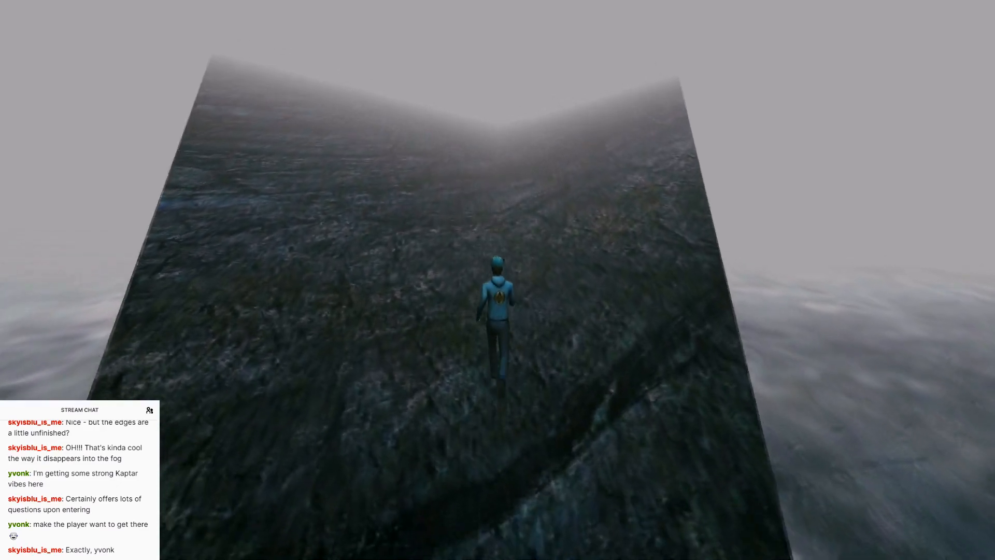
key(Up)
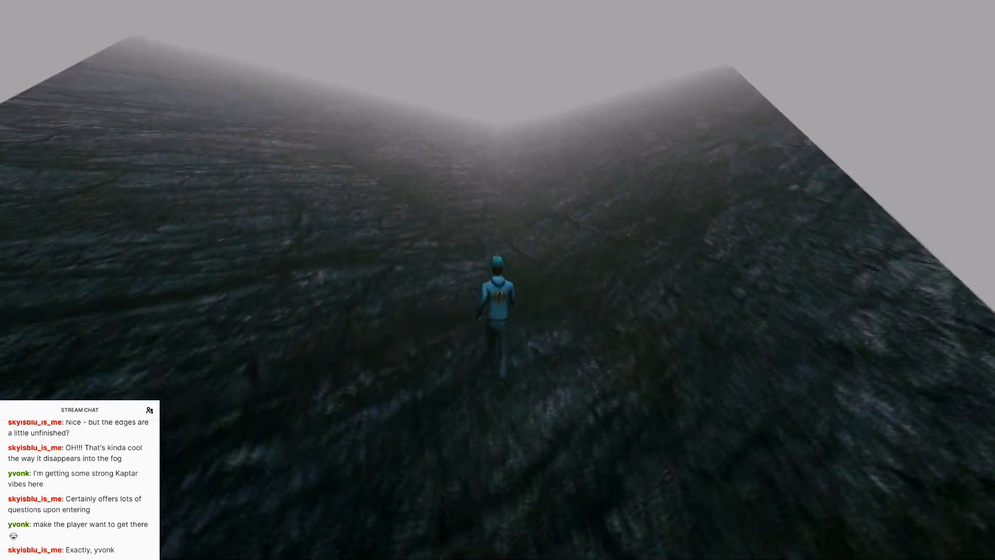
key(Up)
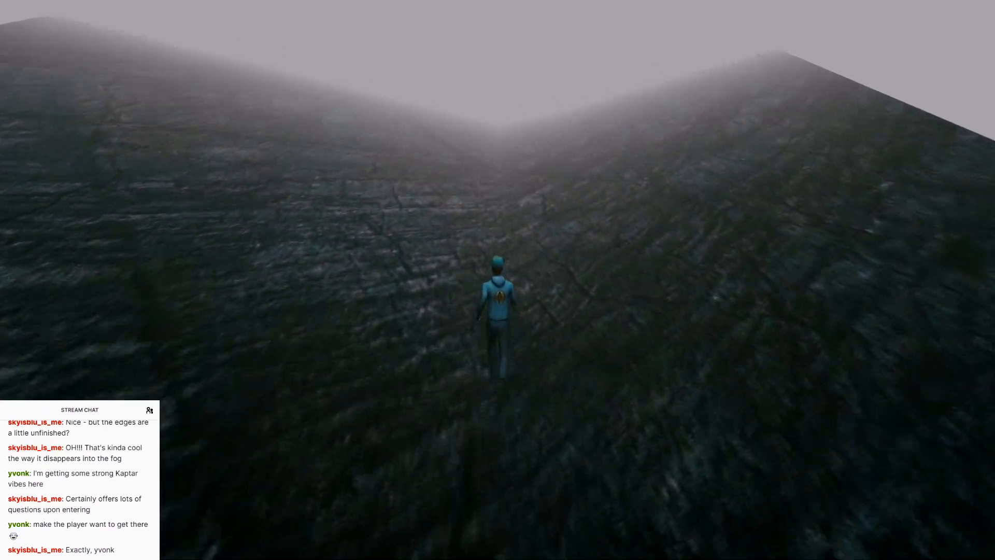
key(Up)
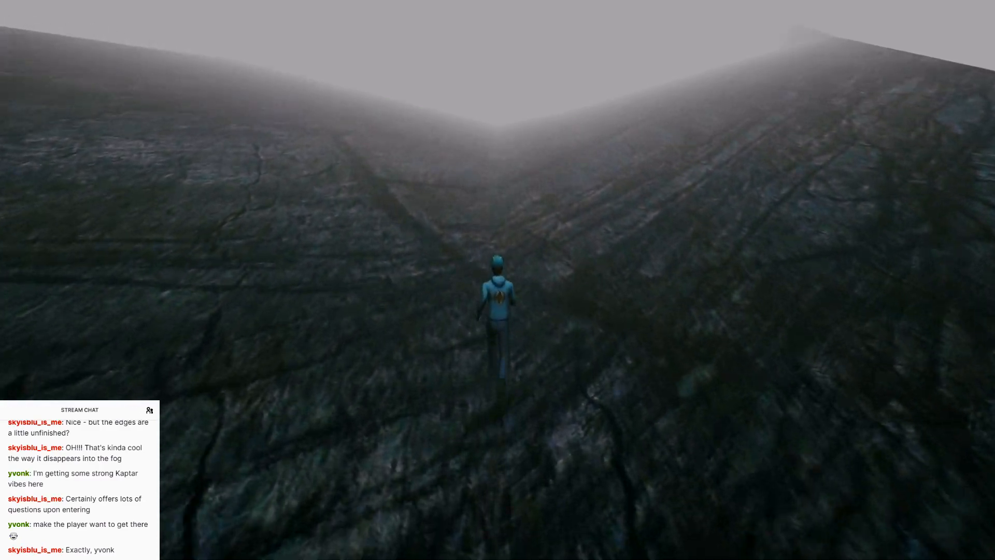
key(Up)
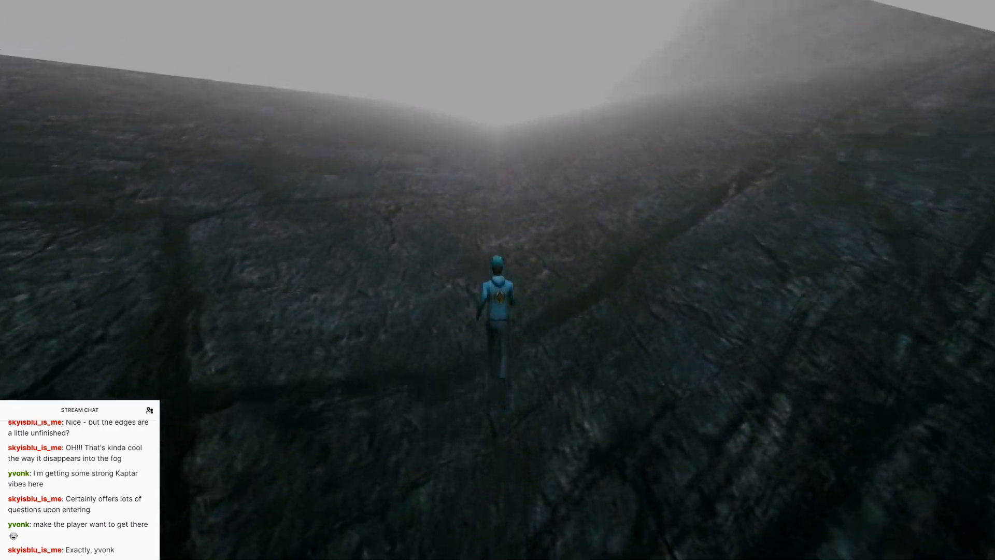
key(Up)
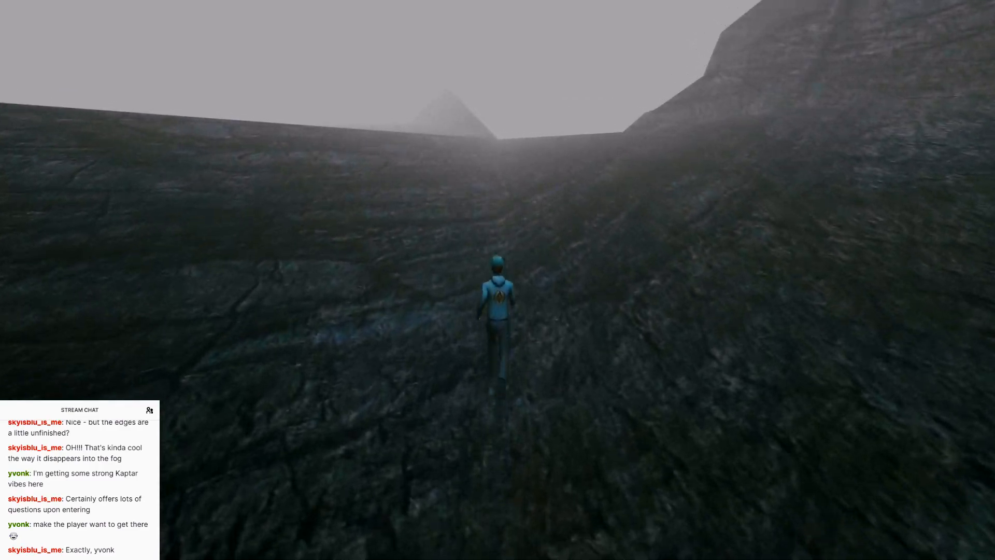
key(Up)
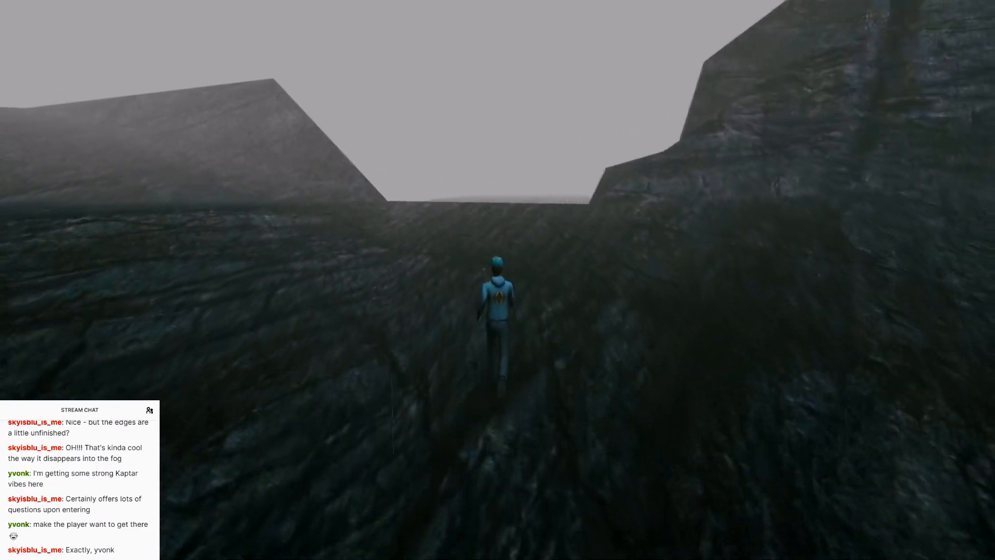
key(Up)
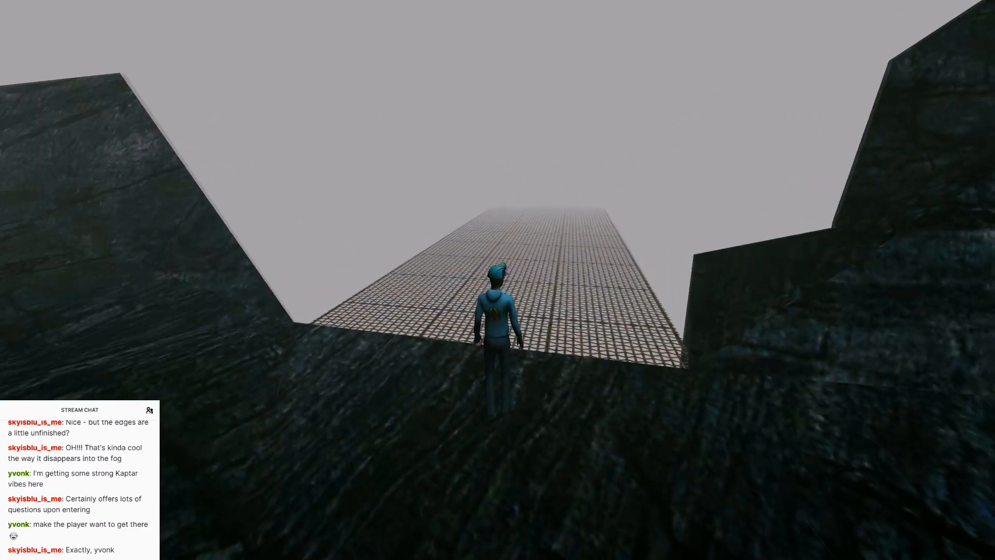
Walk the avatar across the grate bridge and into the rock passage at its far end
key(Up)
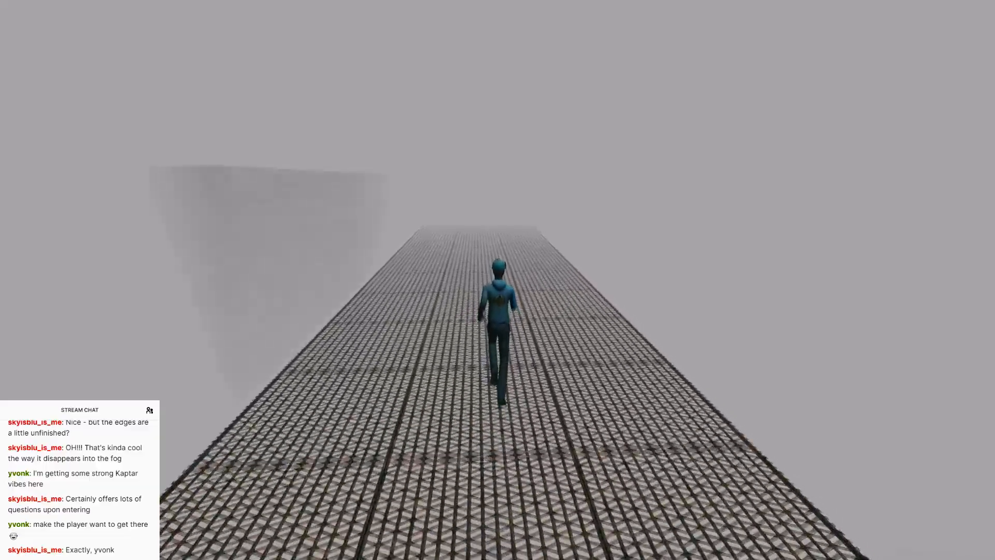
key(Up)
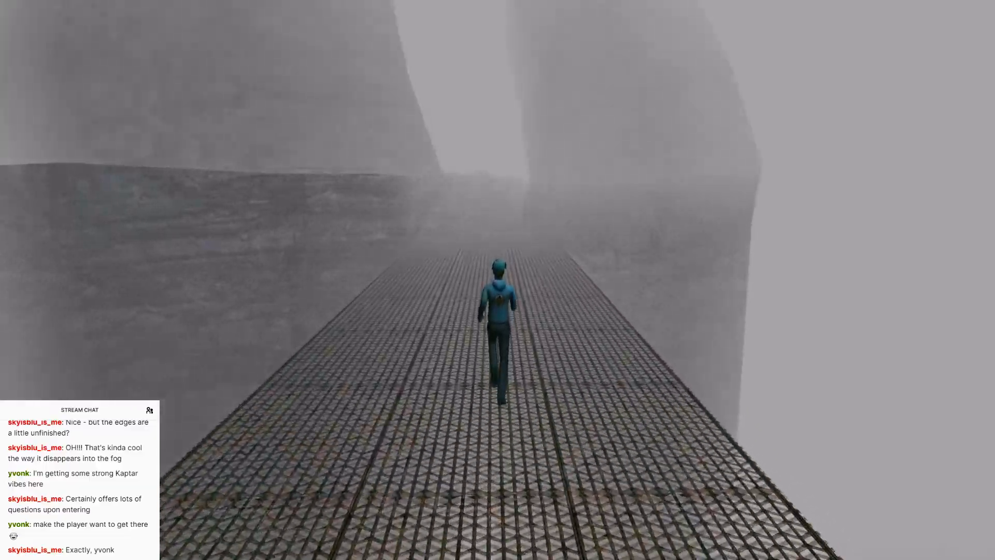
key(Up)
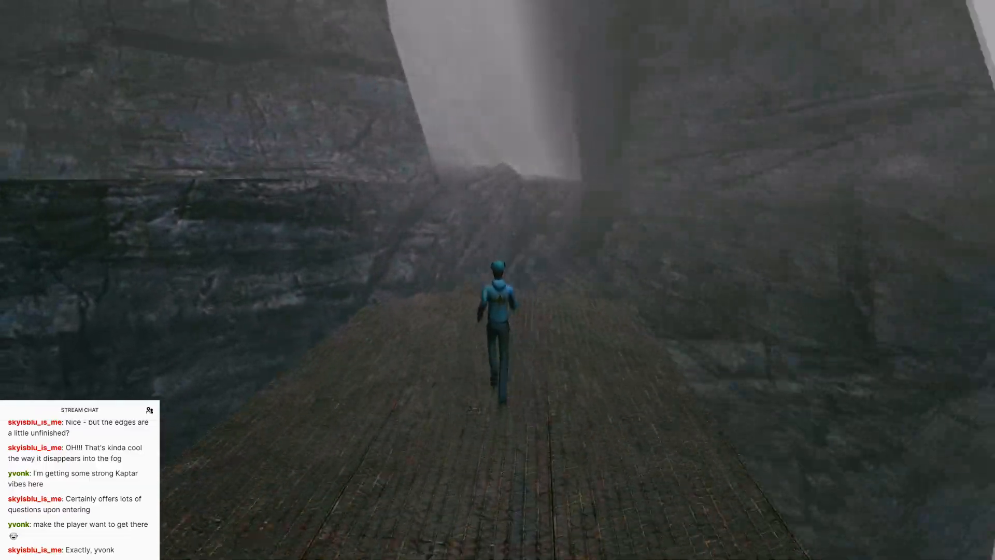
key(Up)
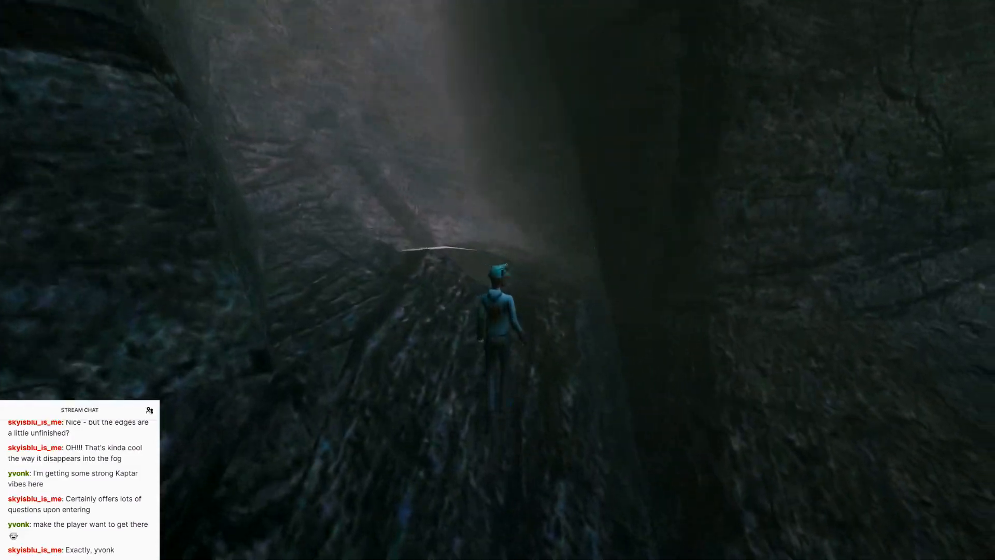
Turn back toward the bridge and examine its grate floor and rock edges in first-person view
key(Right)
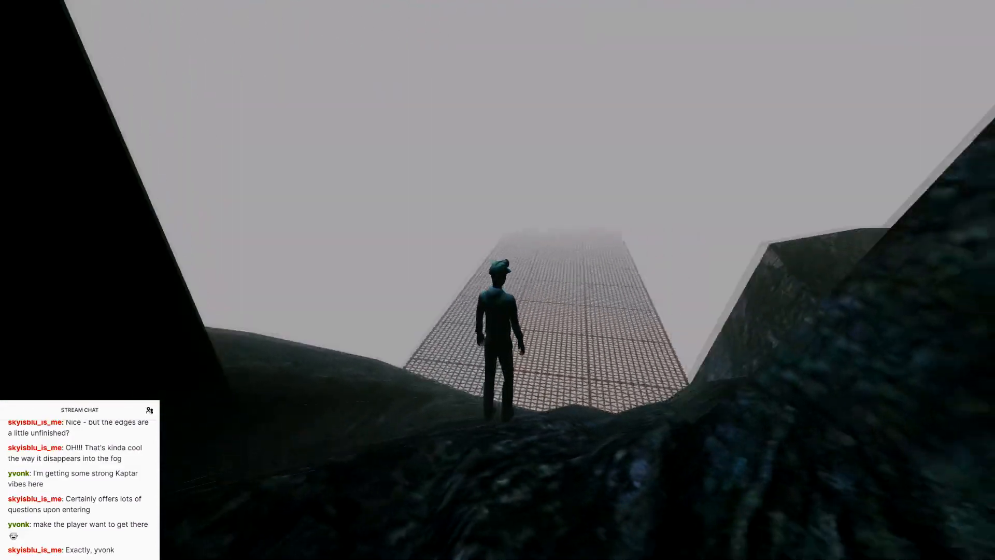
key(Right)
key(m)
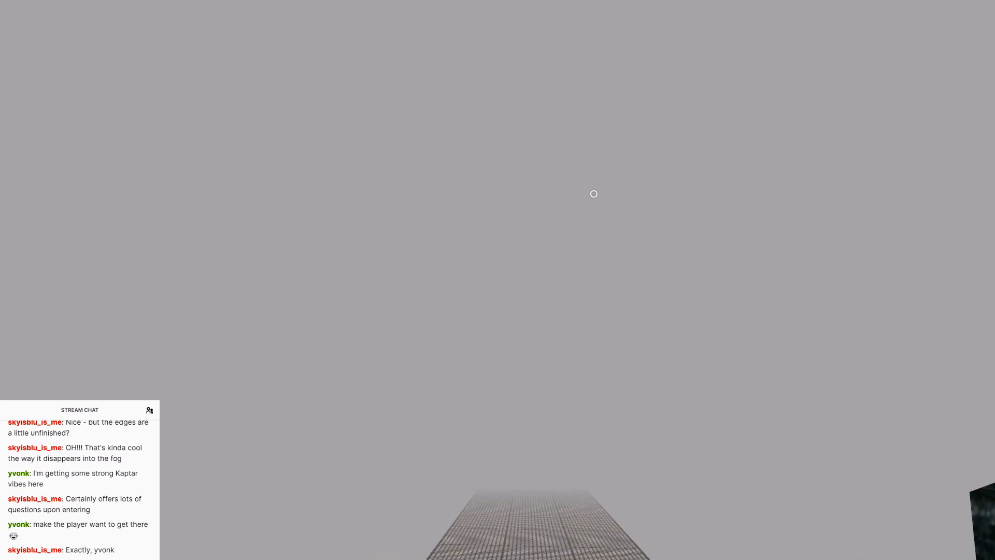
key(Left)
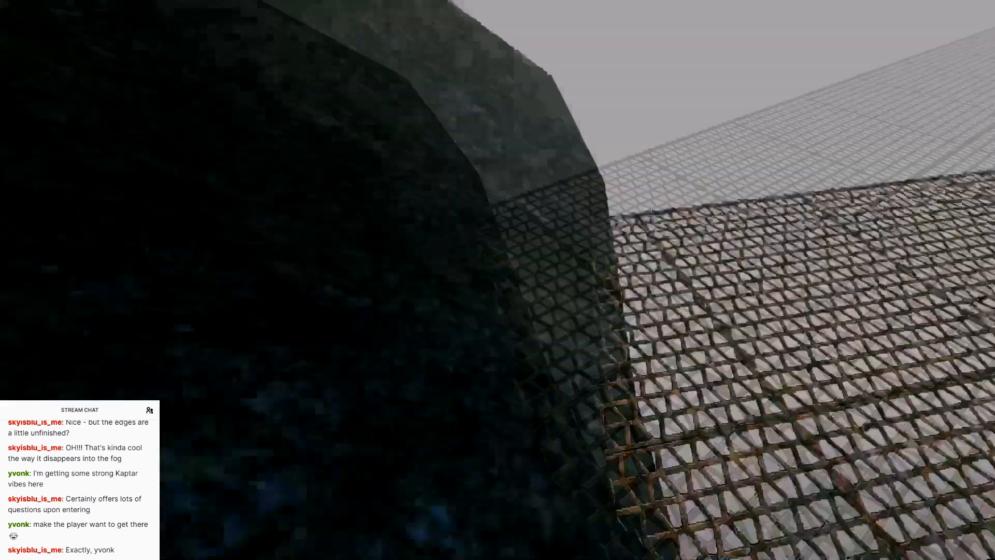
key(Up)
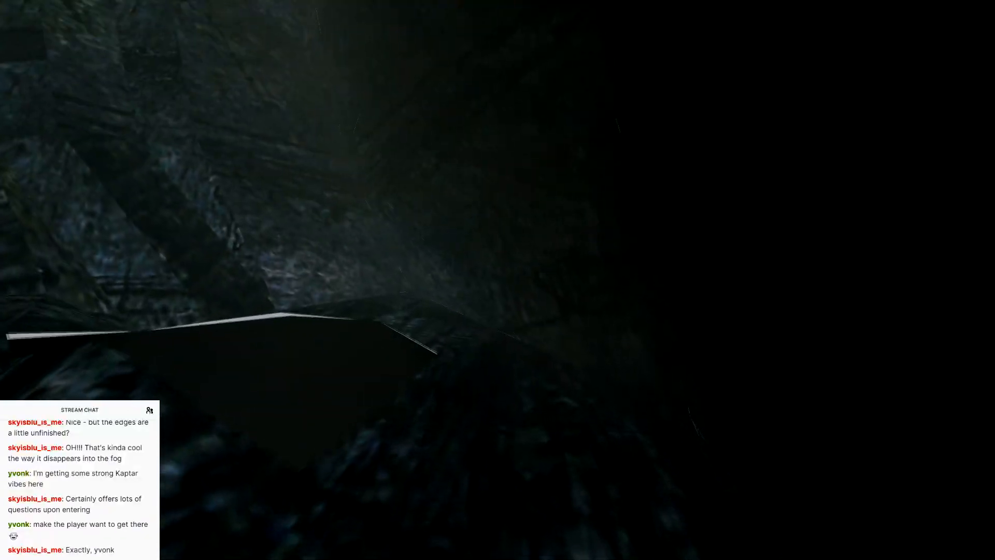
key(Right)
key(Up)
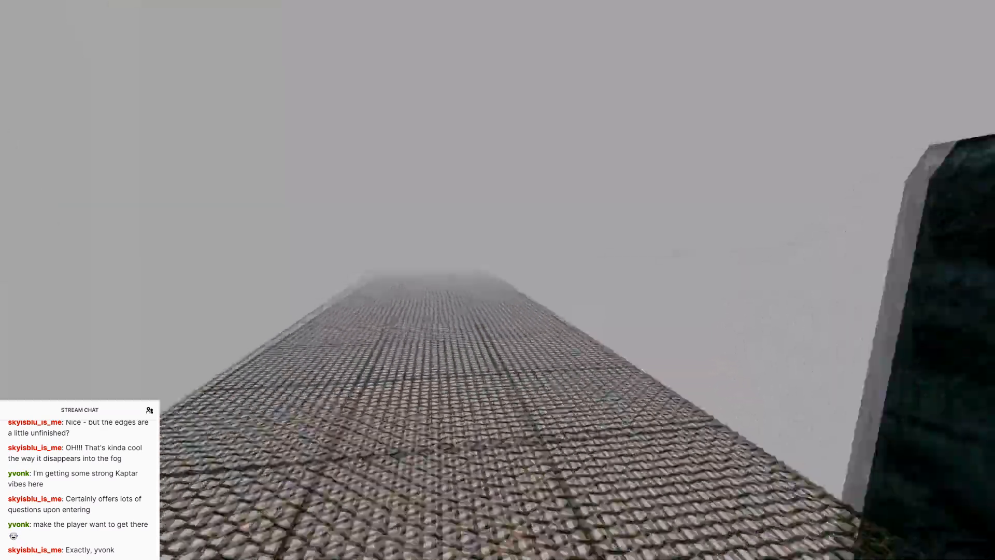
key(w)
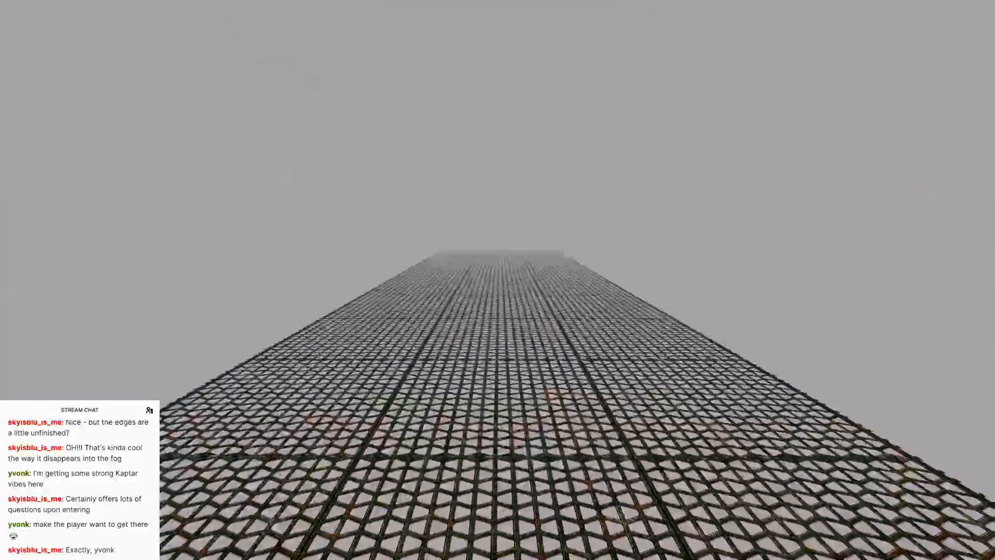
Quit Uru and return to the age file in Blender
key(Escape)
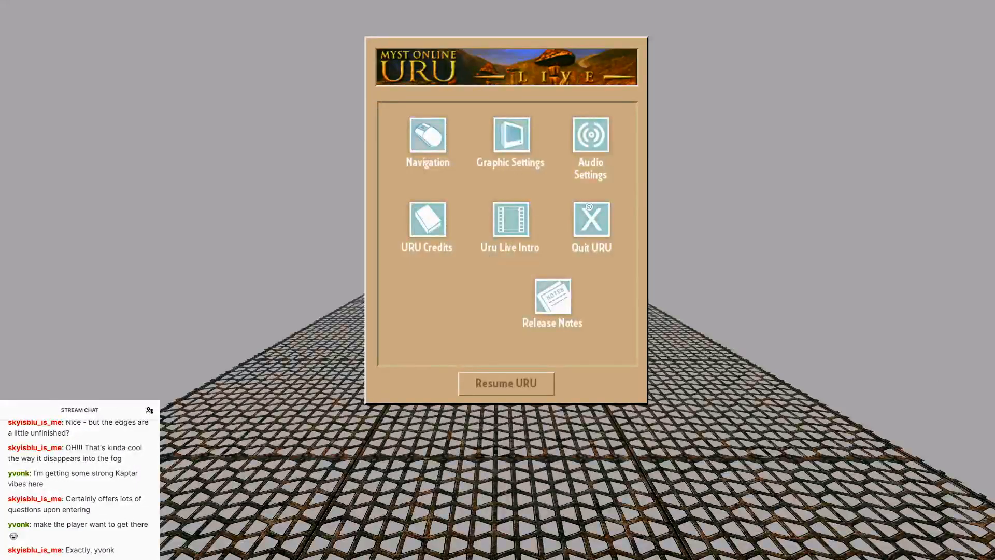
click(589, 207)
click(552, 350)
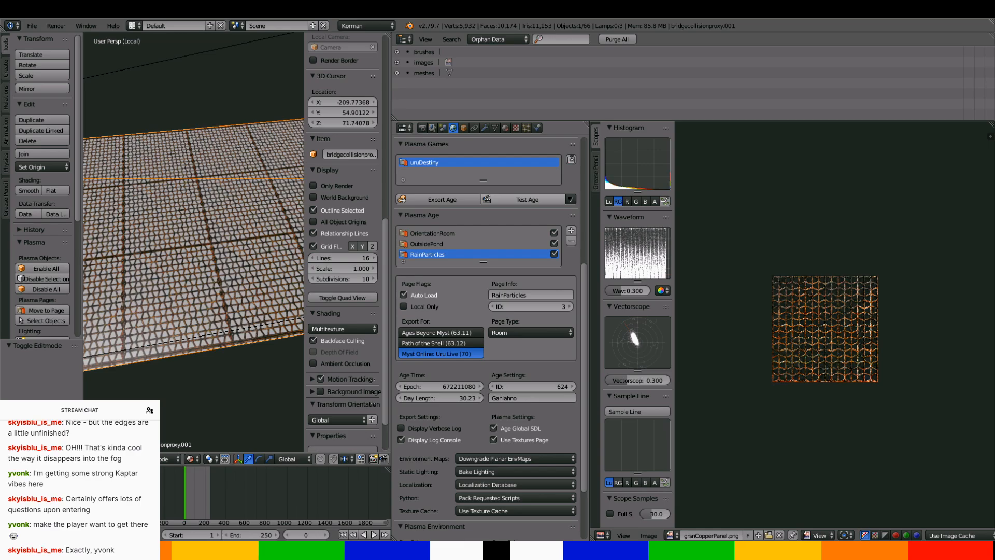
Examine the textured bridge floor from several angles and distances, checking how the grate pattern runs along its length
scroll(218, 293, down, 3)
middle_drag(218, 294, 91, 266)
scroll(186, 275, down, 4)
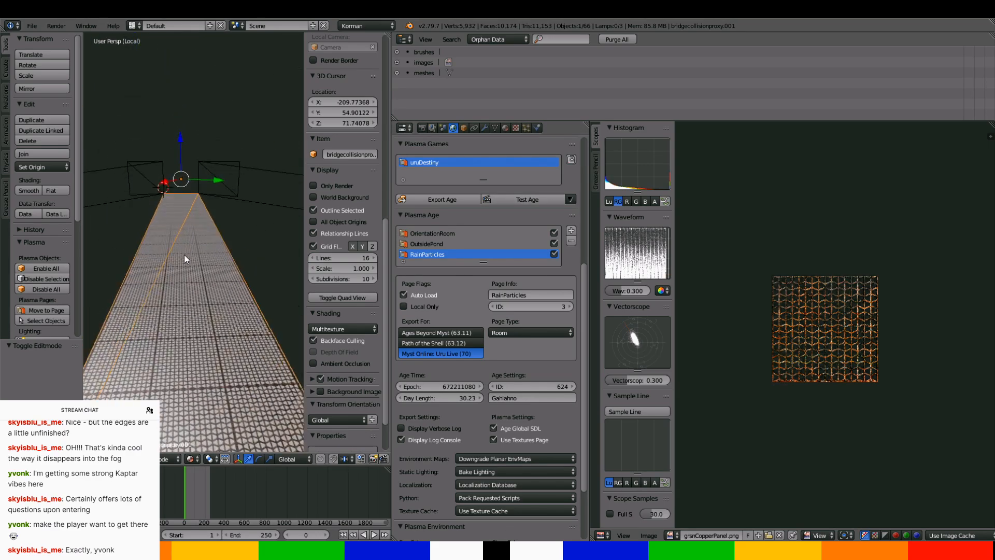
scroll(184, 247, up, 2)
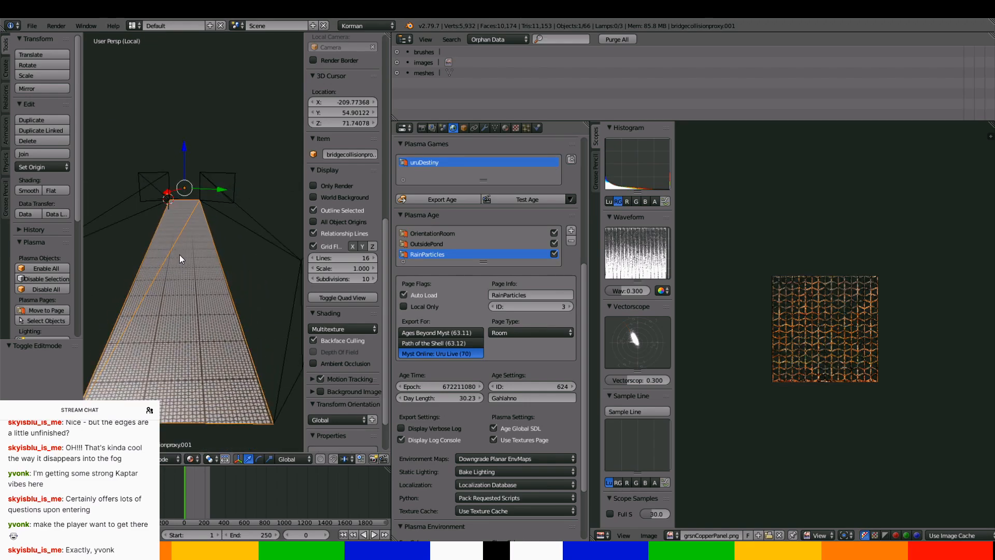
middle_drag(179, 254, 179, 226)
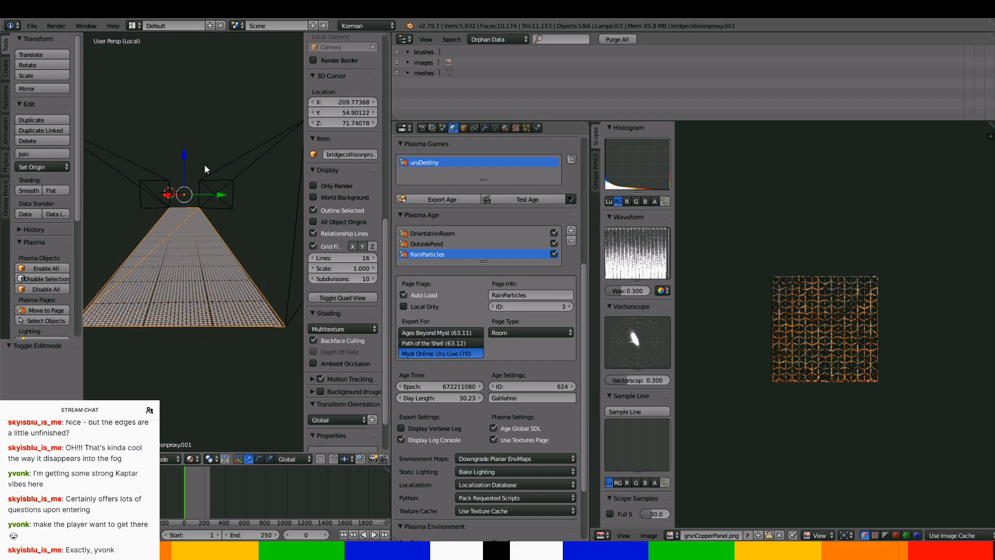
scroll(211, 222, down, 3)
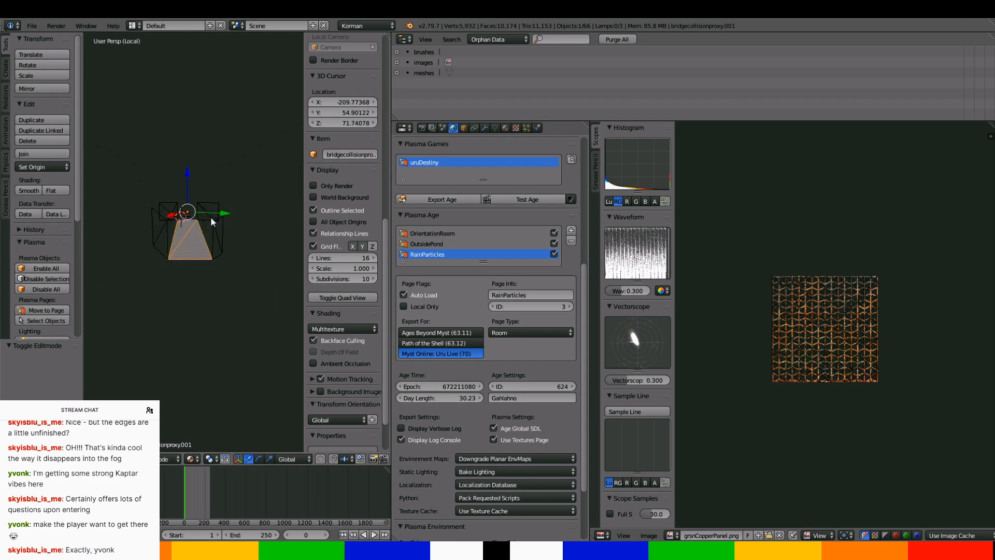
mouse_move(211, 220)
middle_down()
mouse_move(200, 258)
mouse_move(208, 220)
middle_up()
scroll(208, 219, up, 4)
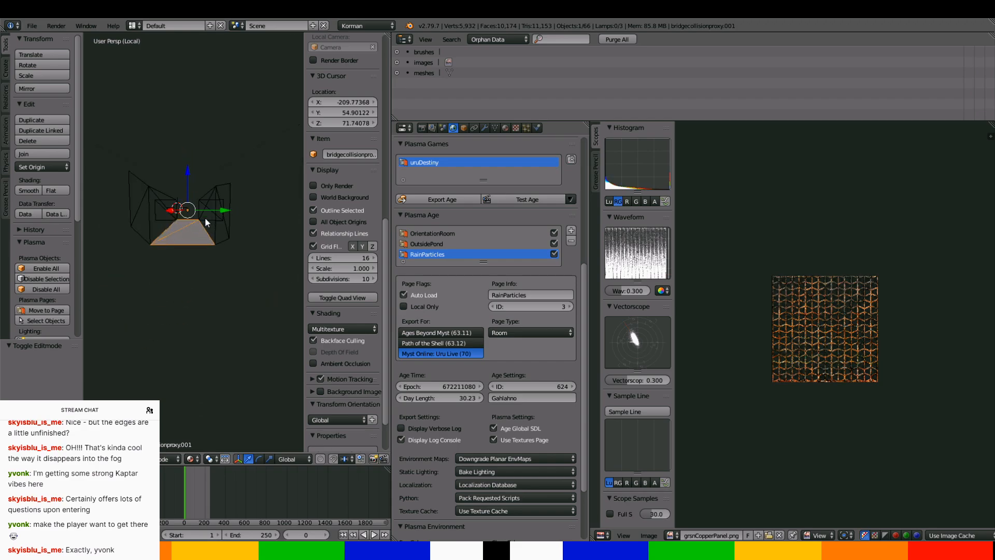
key(Tab)
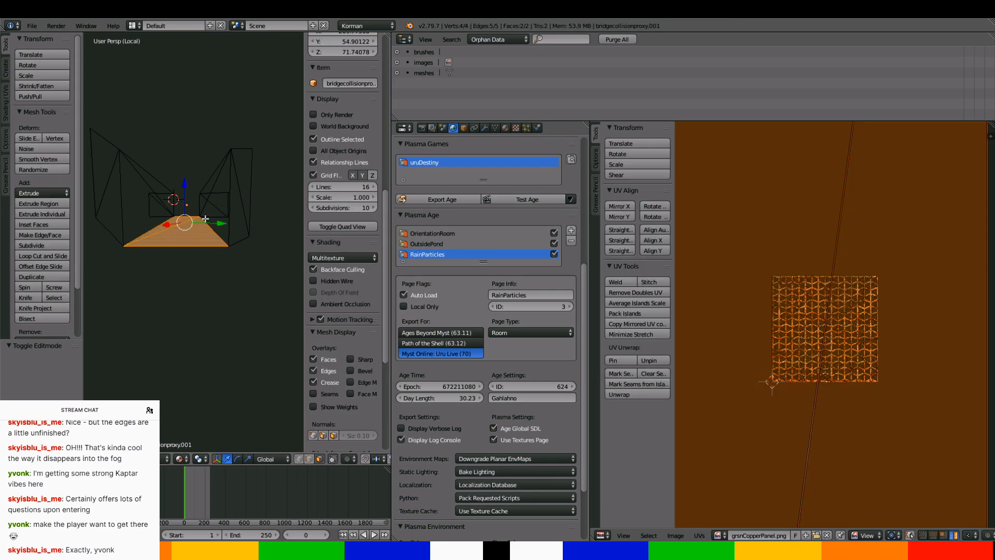
key(Tab)
mouse_move(217, 215)
middle_down()
mouse_move(247, 220)
mouse_move(183, 218)
mouse_move(215, 222)
middle_up()
scroll(218, 220, up, 5)
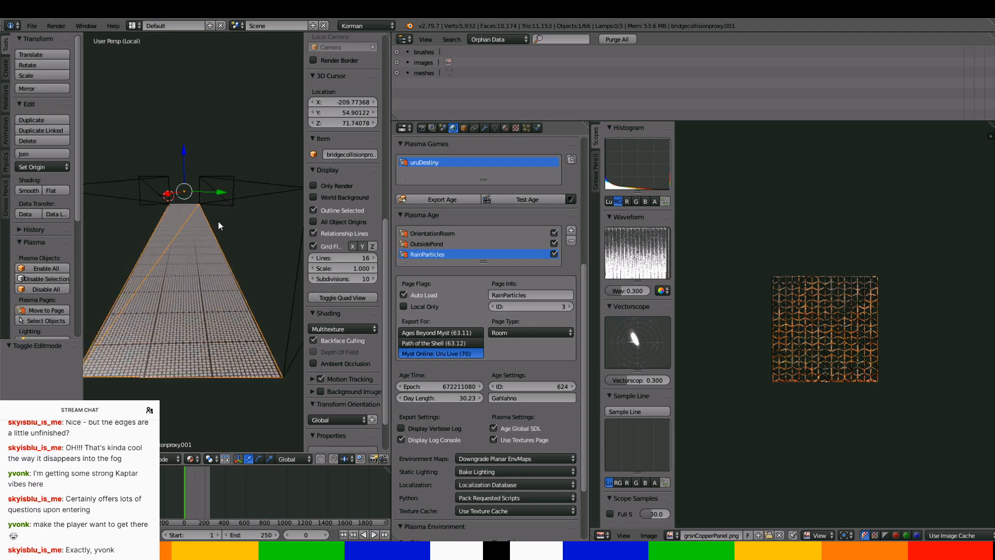
scroll(219, 221, down, 2)
key(Tab)
key(Tab)
middle_drag(219, 250, 217, 272)
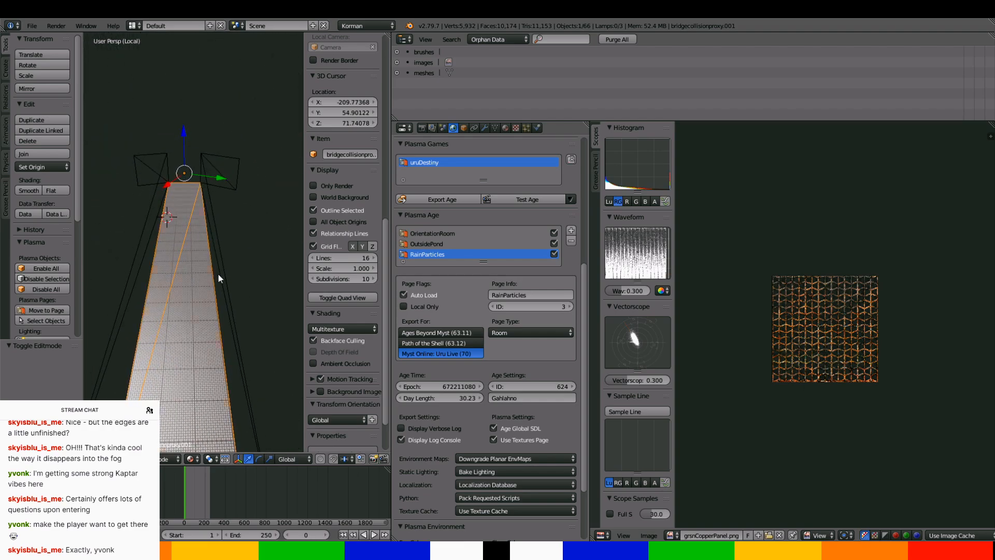
Re-isolate the bridge in local view, set the viewport shading to Texture and return to Object Mode
key(Tab)
key(KP_Divide)
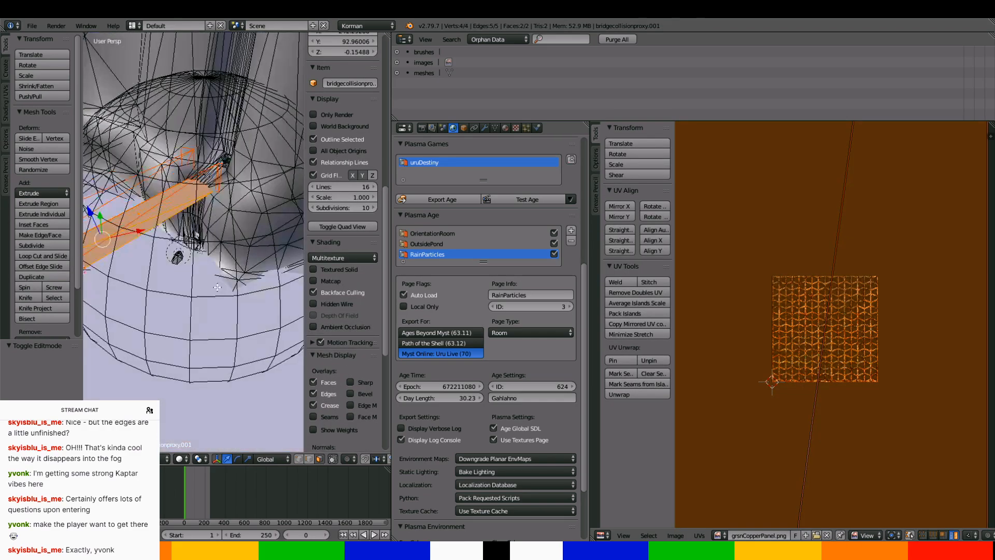
key(KP_Divide)
middle_drag(217, 287, 245, 269)
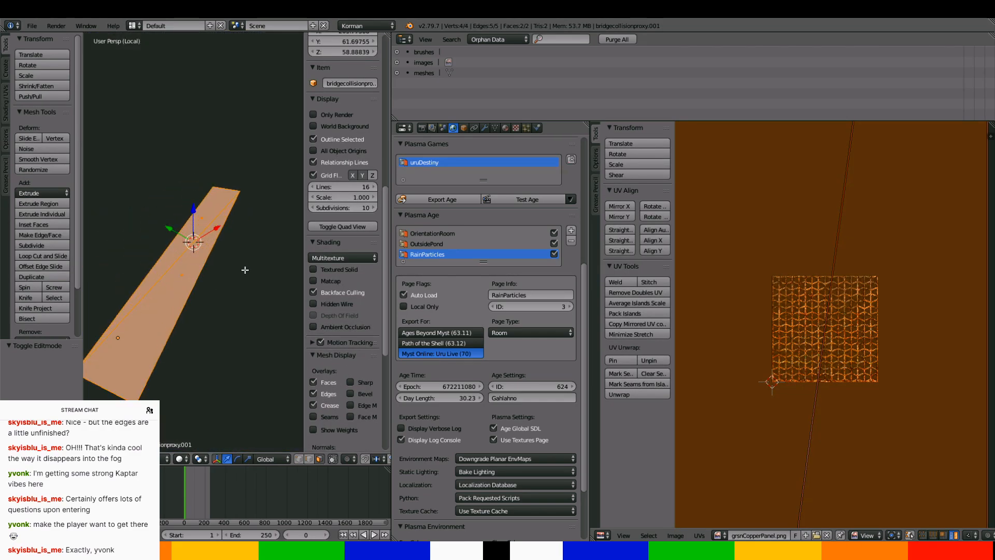
click(179, 459)
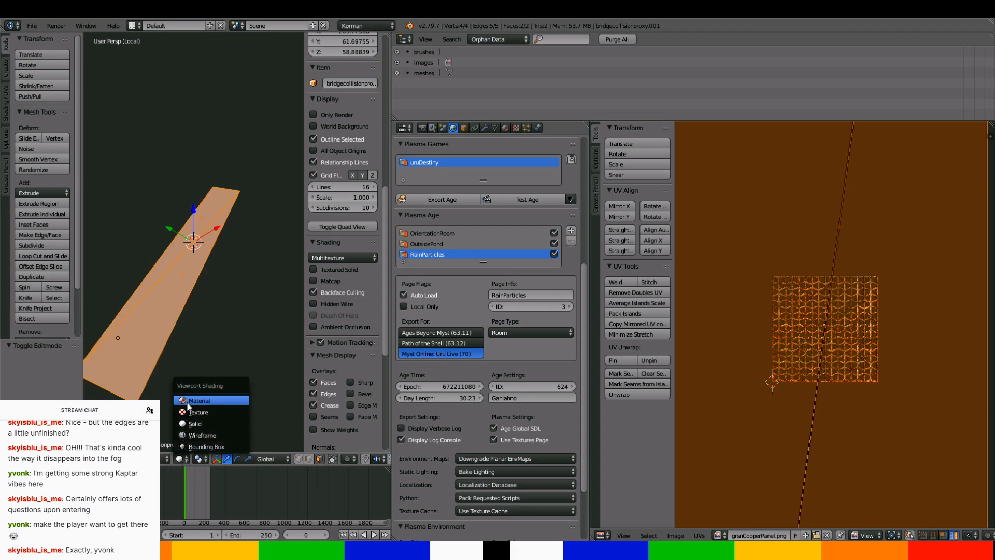
click(199, 418)
key(Tab)
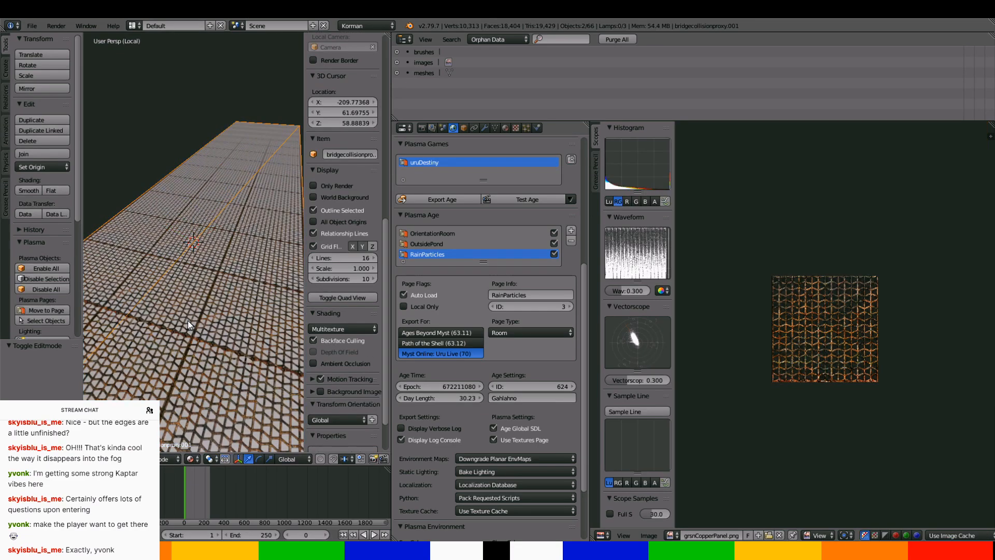
scroll(188, 321, up, 5)
scroll(213, 378, down, 5)
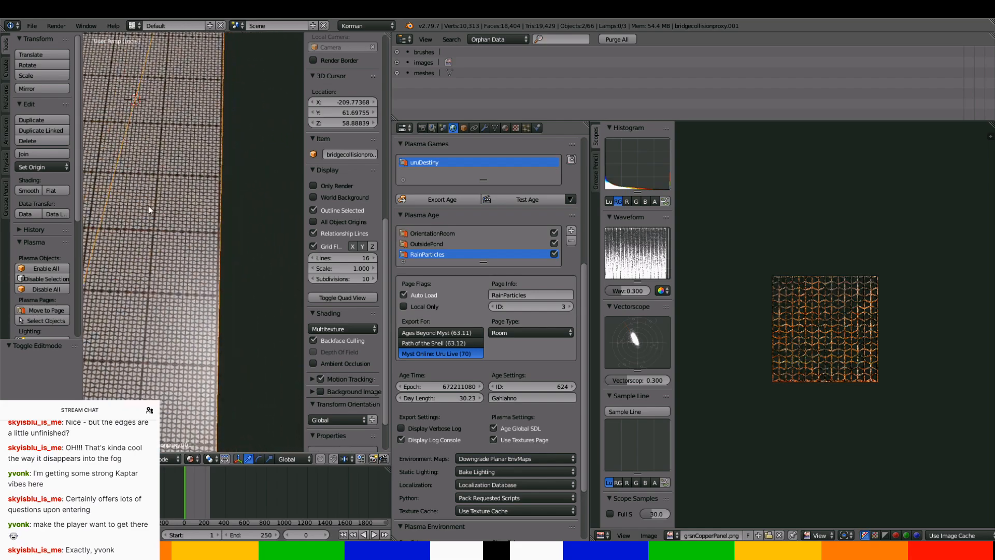
Extrude one long side edge of the bridge floor mesh outward into a narrow strip running along its length
key(Tab)
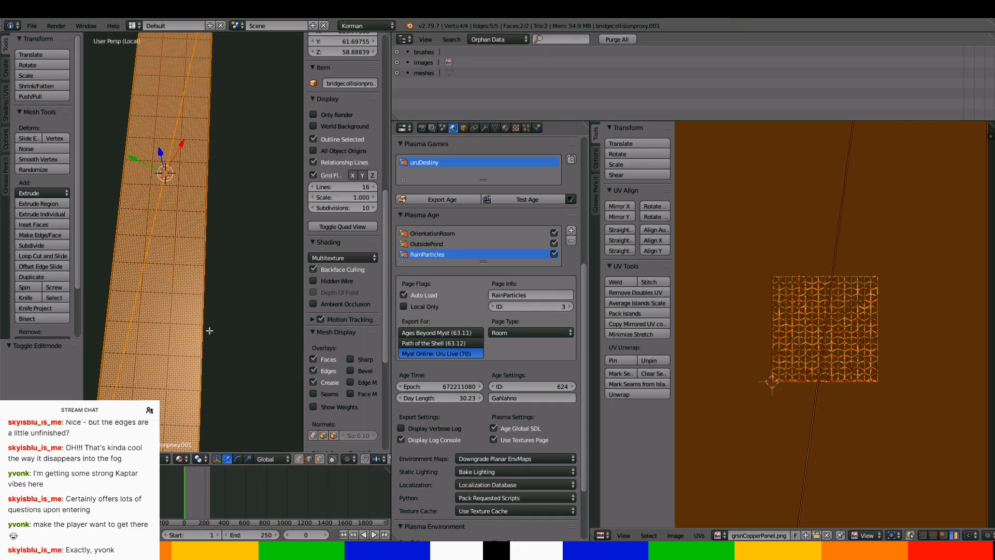
right_click(209, 328)
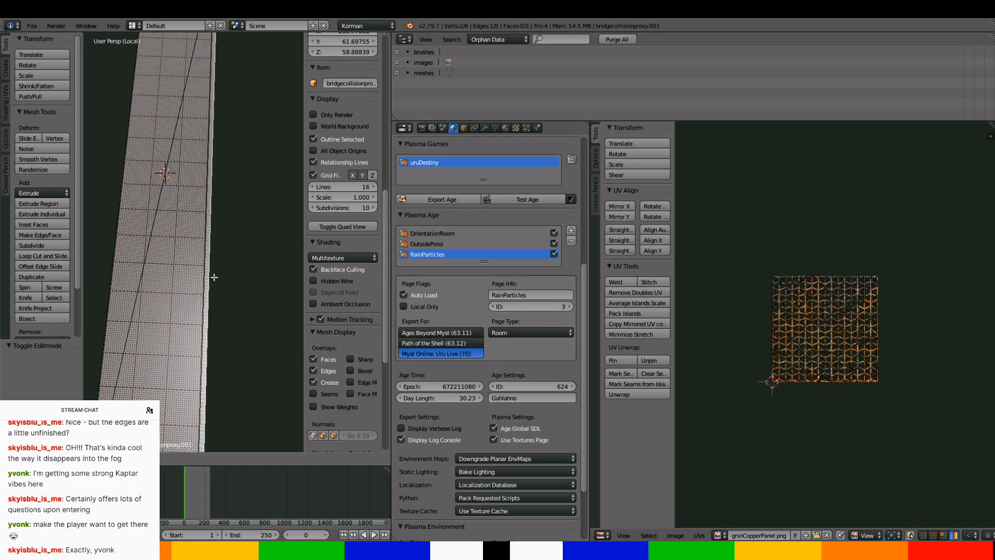
click(214, 278)
scroll(214, 278, up, 6)
scroll(223, 304, down, 1)
middle_drag(223, 304, 221, 345)
scroll(226, 374, up, 2)
scroll(226, 373, down, 5)
Move the new strip's outer edge 0.435 along the global X axis
drag(223, 57, 226, 57)
scroll(222, 276, up, 4)
shift+middle_drag(223, 277, 226, 147)
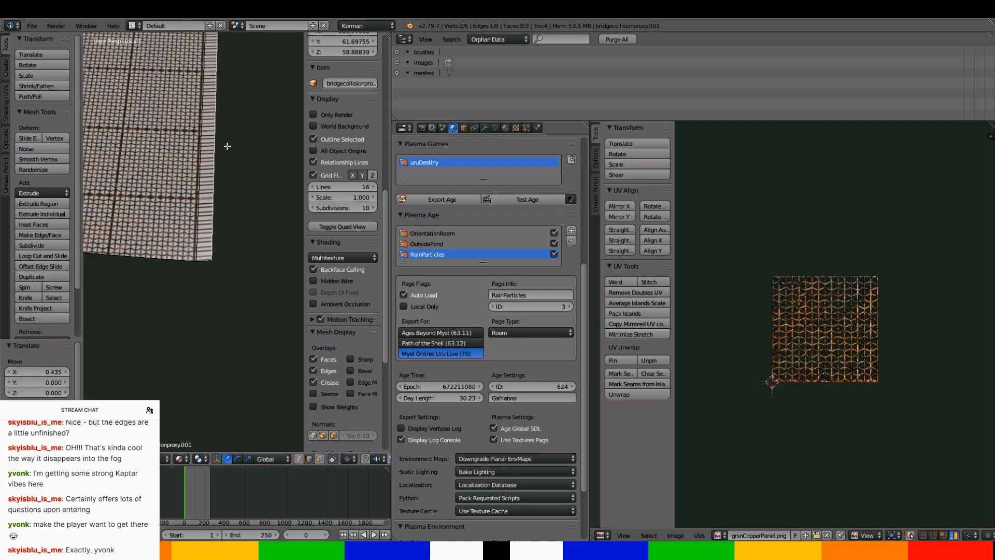
Switch to vertex selection and compare the coordinates of the inner and outer corner vertices at the strip's near end
scroll(217, 170, up, 3)
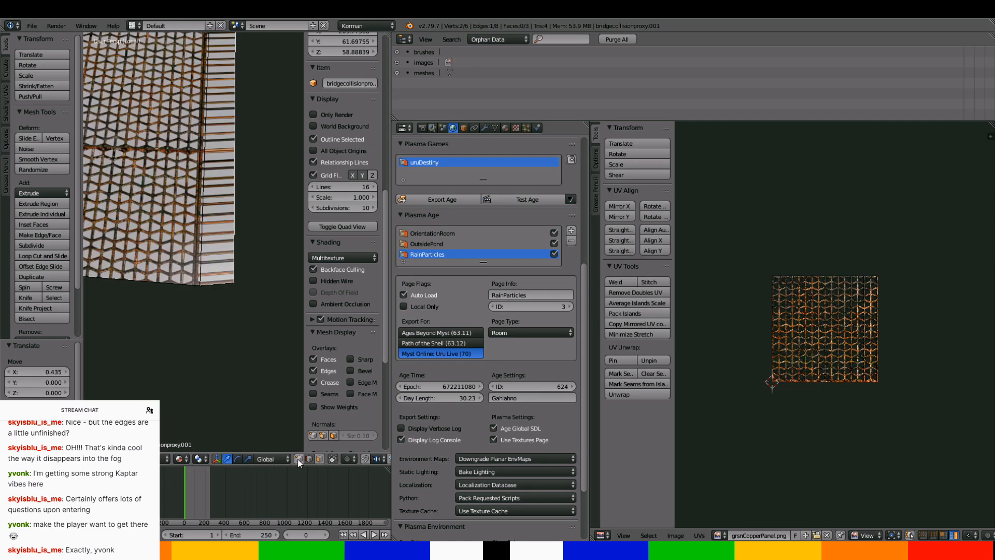
scroll(345, 213, up, 10)
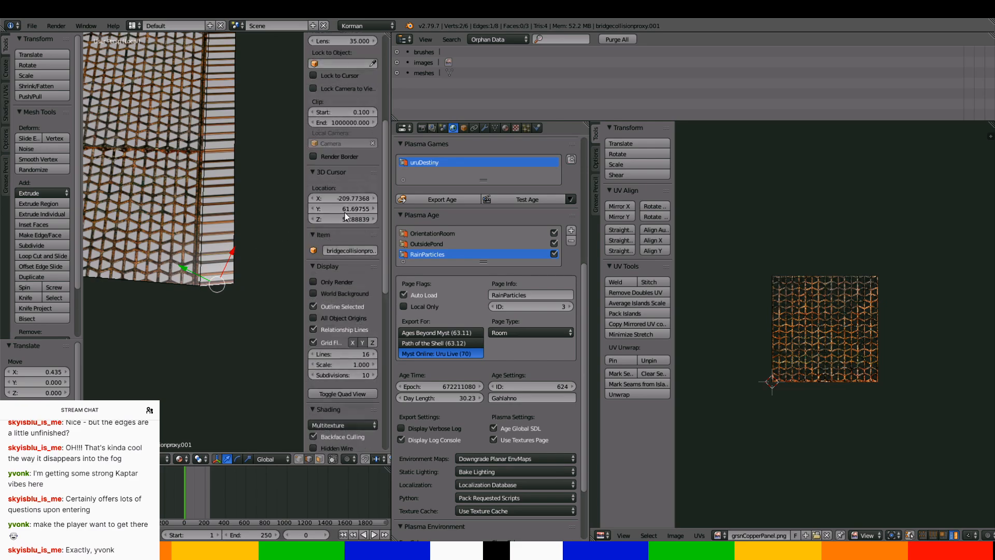
click(298, 460)
right_click(200, 285)
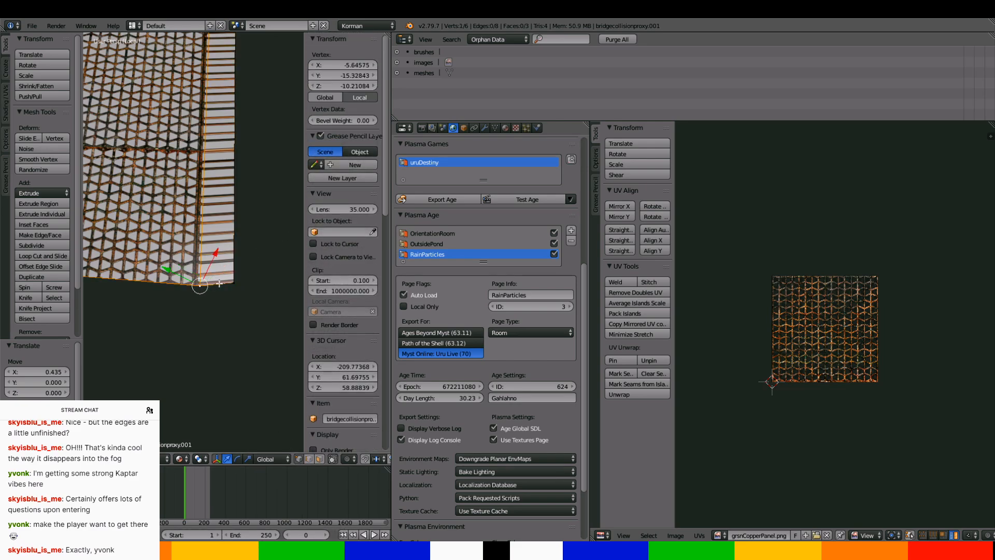
right_click(235, 282)
right_click(236, 281)
right_click(201, 286)
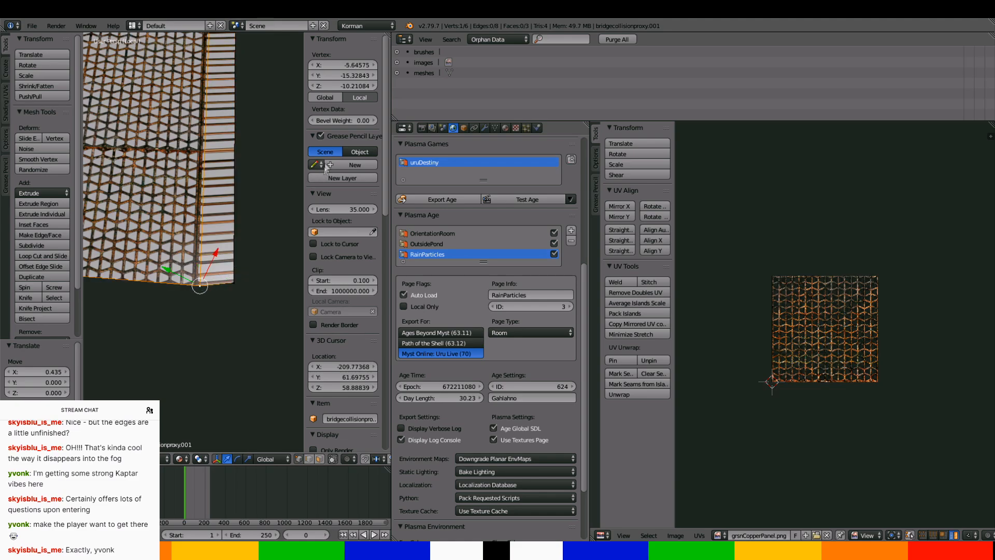
Try to align the near outer corner vertex of the bridge's edge strip to Y -15.3284
click(326, 79)
right_click(236, 281)
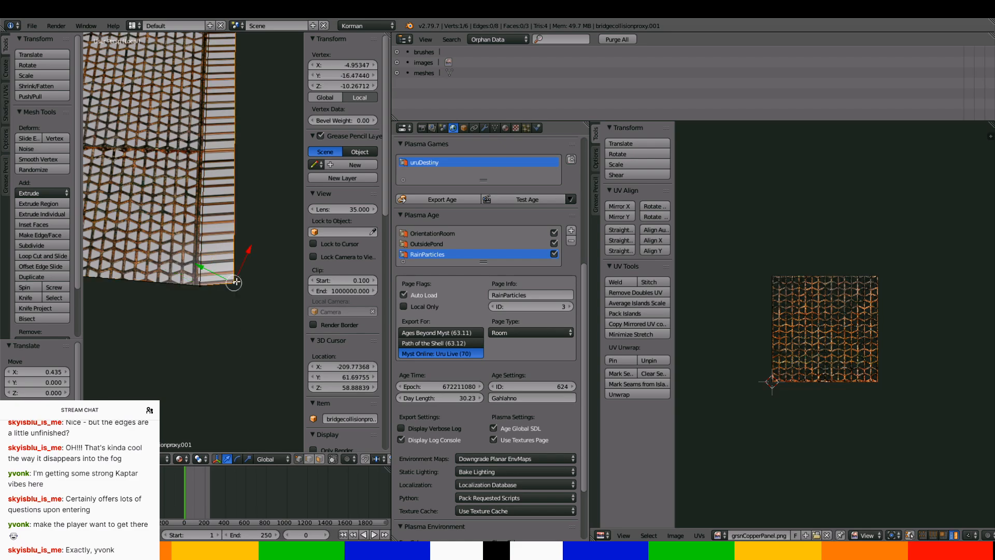
click(328, 75)
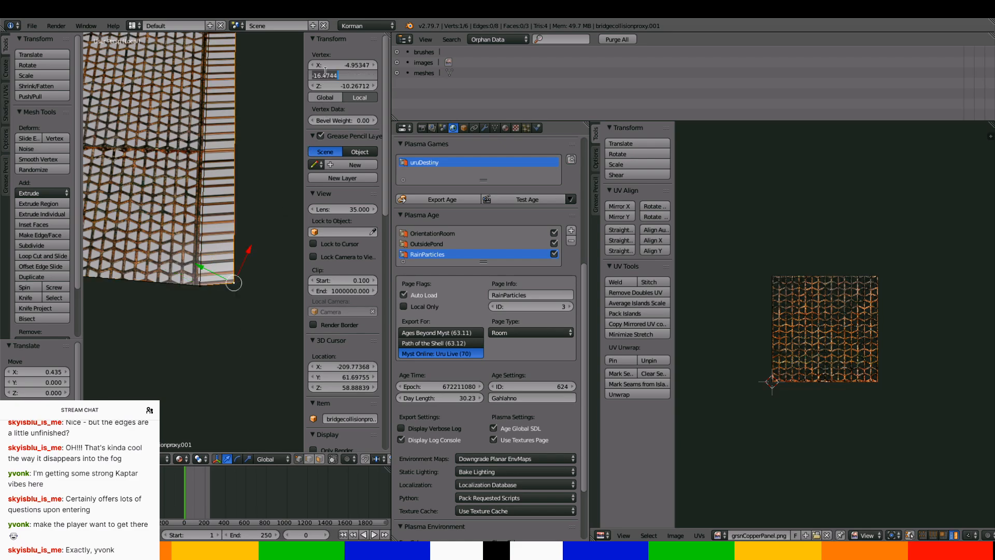
text(-15.3284)
key(Return)
key(ctrl+z)
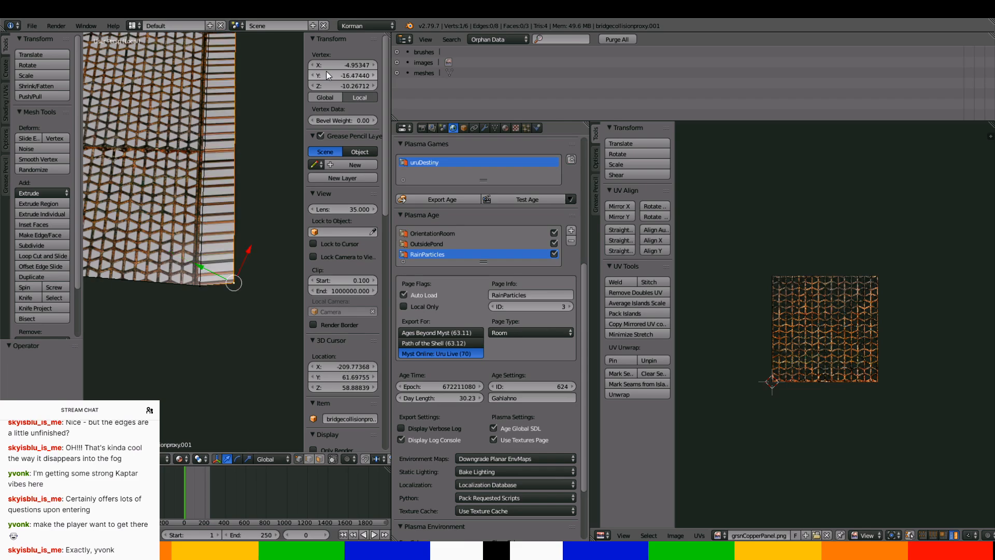
Move the edge strip's near outer corner vertex -0.111 along X and its far outer corner vertex -0.266 along X
drag(248, 250, 248, 253)
middle_drag(248, 252, 259, 494)
scroll(261, 267, down, 5)
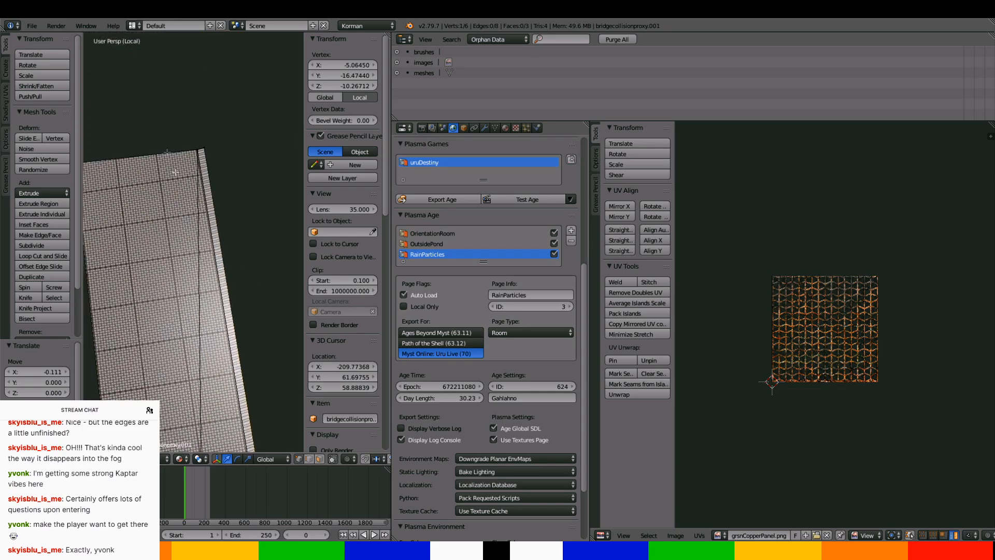
shift+middle_drag(151, 154, 189, 269)
scroll(189, 269, up, 6)
shift+middle_drag(247, 294, 174, 243)
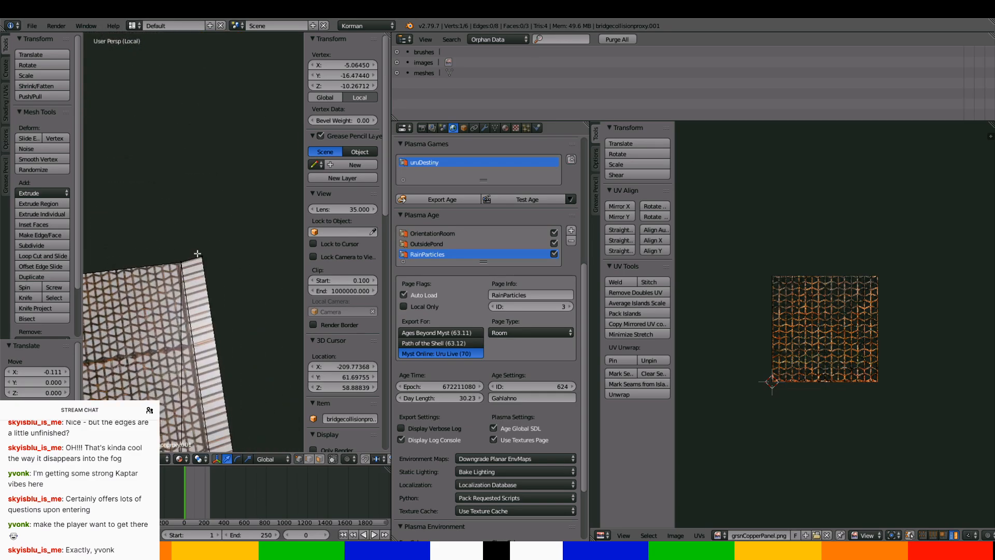
right_click(207, 255)
drag(205, 242, 211, 247)
Move the far outer corner vertex of the edge strip 0.125 along Y
shift+middle_drag(213, 318, 146, 397)
scroll(150, 148, down, 5)
scroll(145, 397, up, 8)
scroll(151, 396, down, 8)
shift+middle_drag(233, 258, 238, 414)
shift+middle_drag(220, 130, 252, 371)
scroll(202, 268, up, 3)
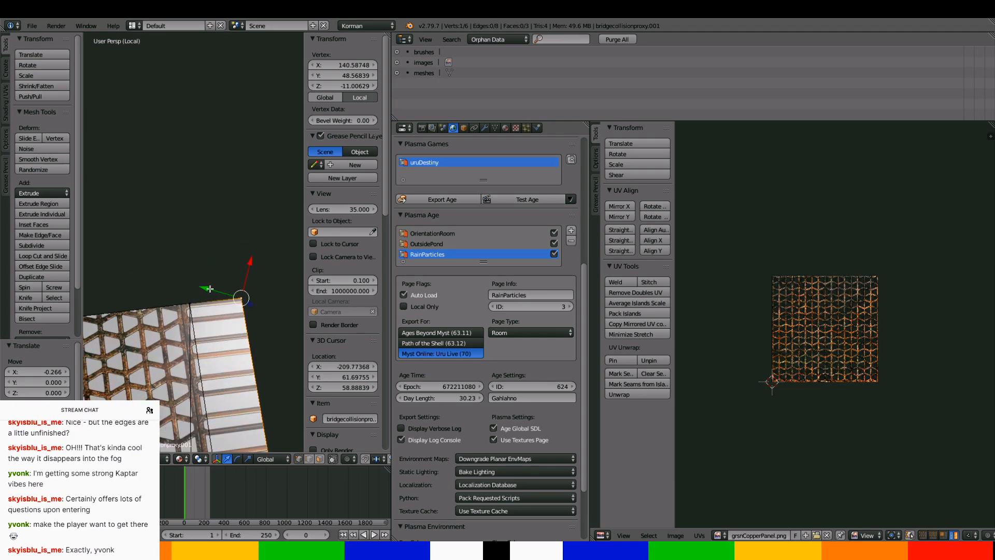
scroll(211, 289, up, 3)
shift+middle_drag(222, 300, 195, 192)
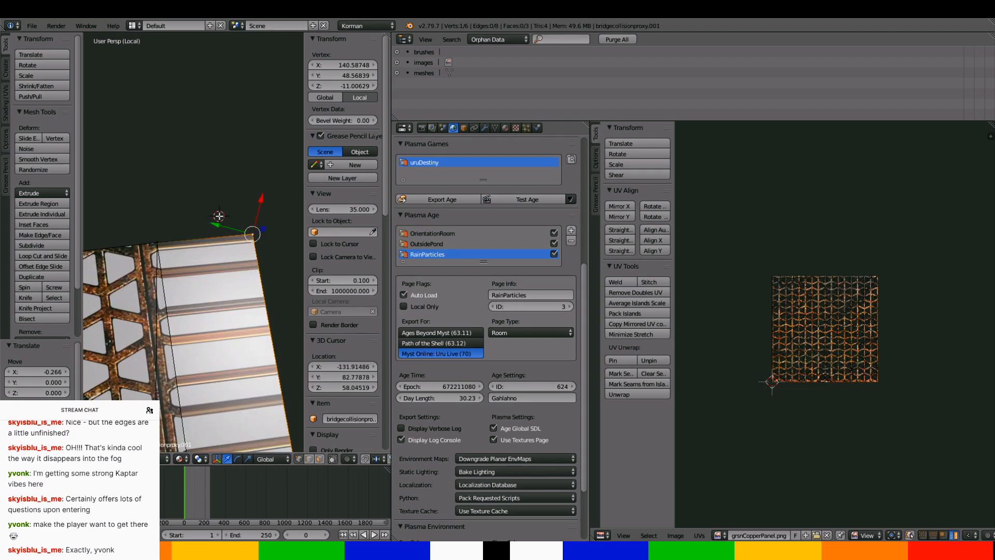
key(g)
key(y)
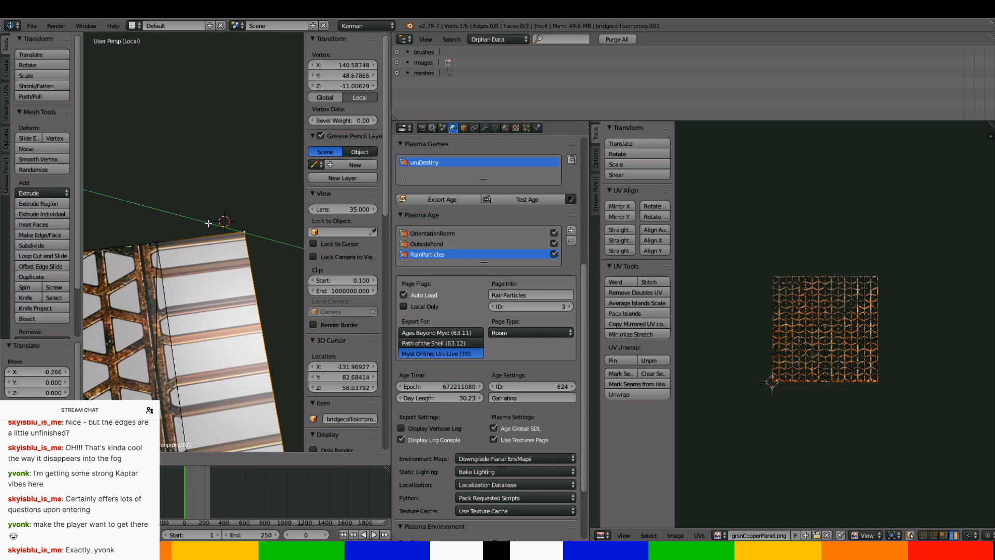
click(213, 235)
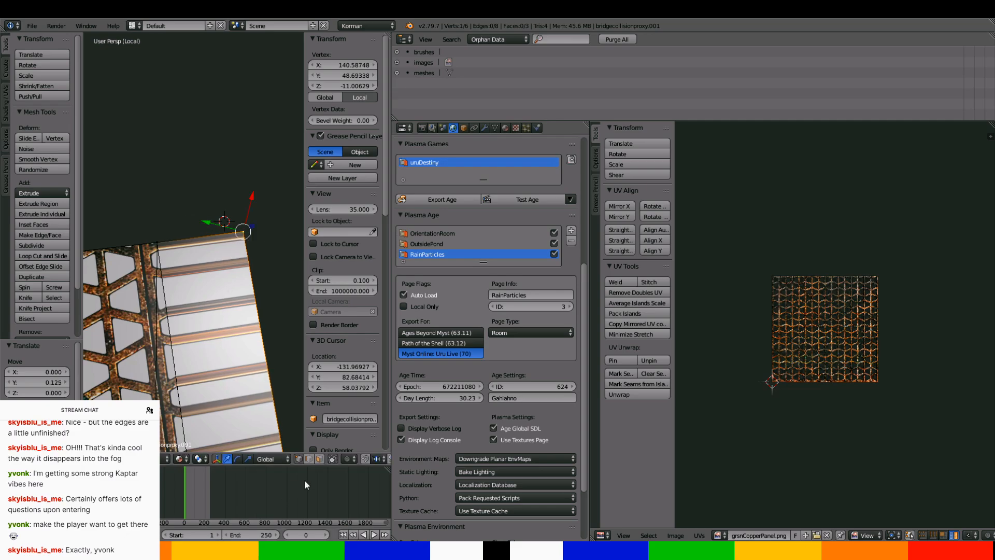
Extrude the outer edge strip's face upward into a raised curb and add its neighbouring side faces to the selection
click(320, 459)
right_click(242, 372)
scroll(239, 385, down, 4)
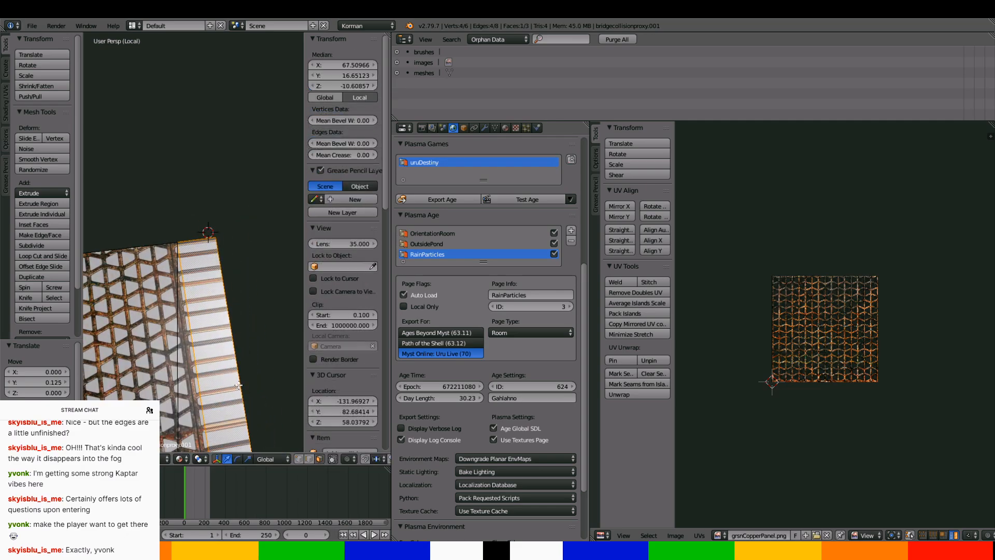
scroll(239, 384, down, 5)
middle_drag(238, 384, 212, 289)
key(e)
click(229, 255)
shift+right_click(189, 250)
middle_drag(189, 250, 228, 306)
shift+right_click(199, 211)
Add a second material slot to the bridge with a new material named BRIDGECOPPERSTRIP
click(505, 128)
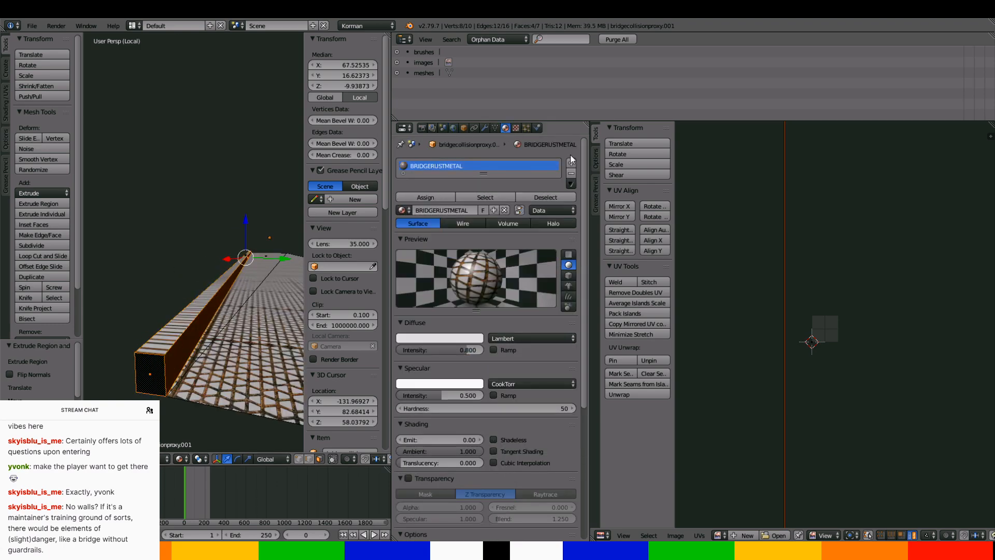
click(571, 161)
click(443, 235)
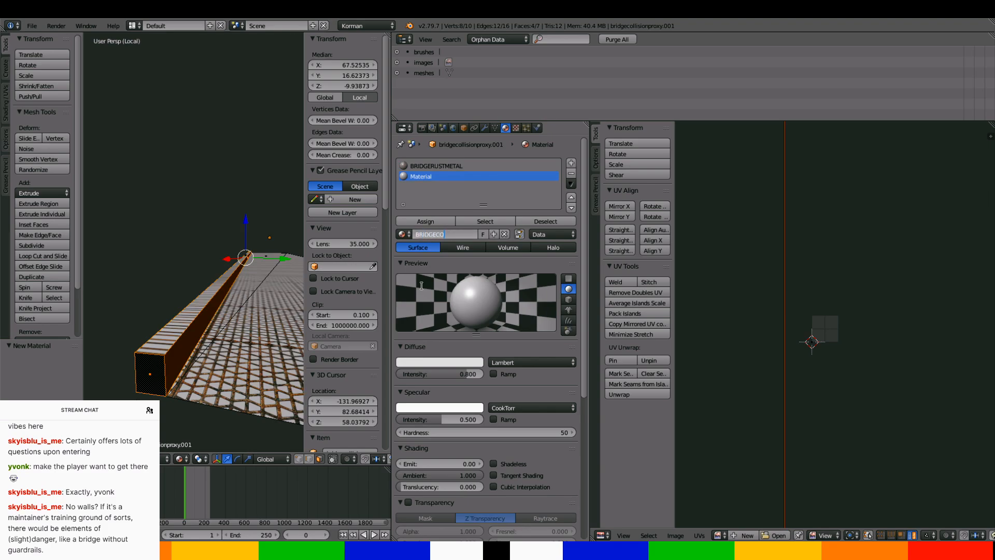
key(Return)
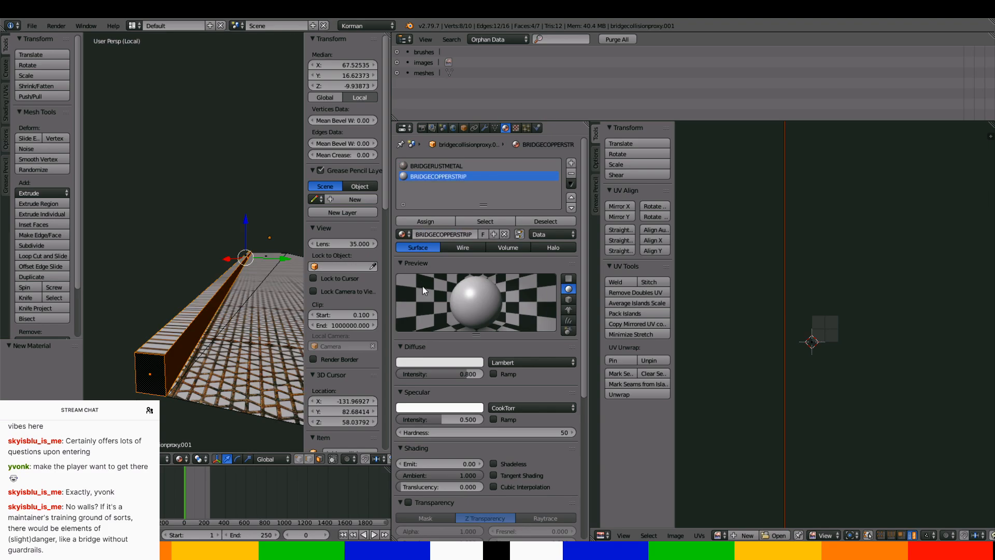
Add a new texture to BRIDGECOPPERSTRIP using the image grsnCopperStrip.png from the MOULaTextures pngs folder
click(516, 128)
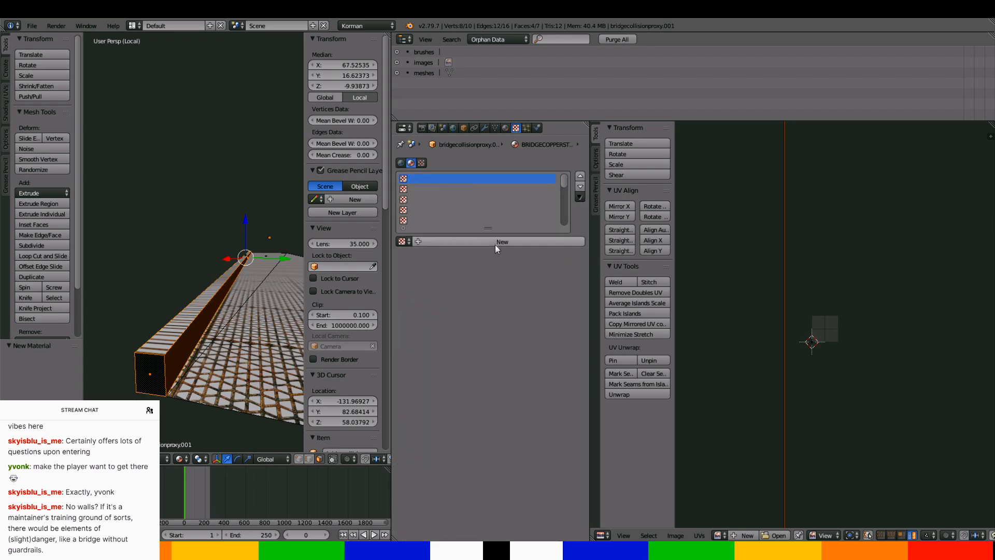
click(496, 243)
click(541, 486)
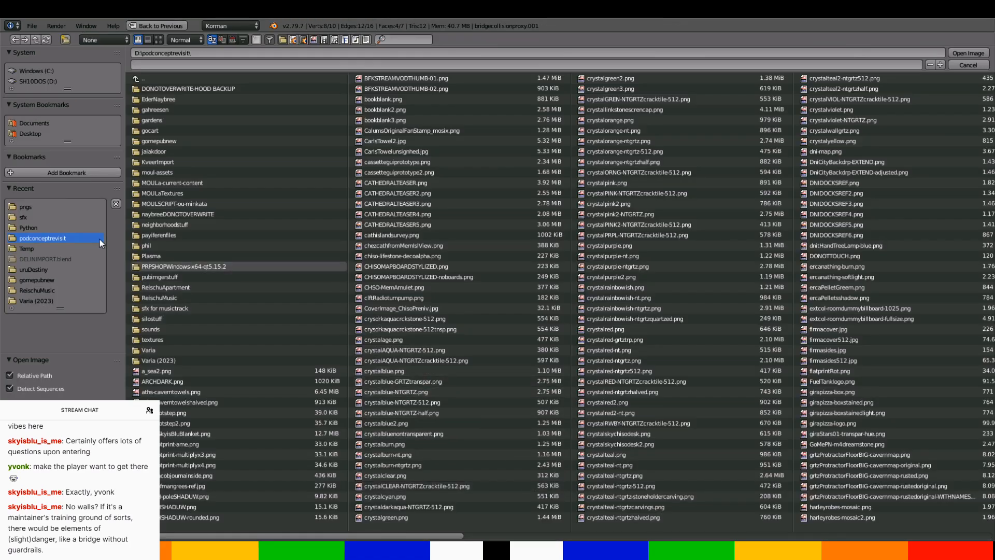
click(36, 205)
drag(202, 539, 560, 502)
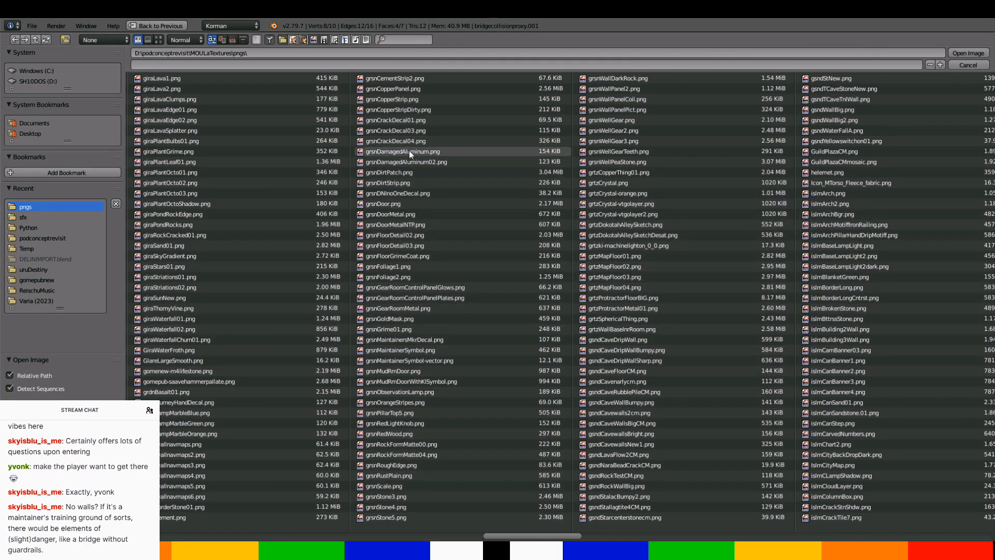
double_click(402, 99)
Make BRIDGECOPPERSTRIP shadeless and assign it to all five faces of the raised curb
click(505, 128)
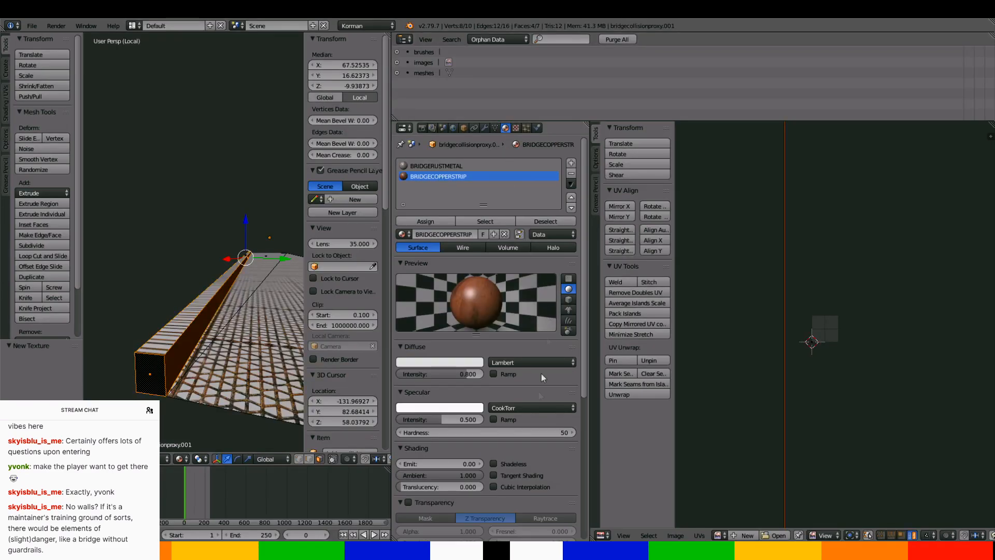
click(528, 461)
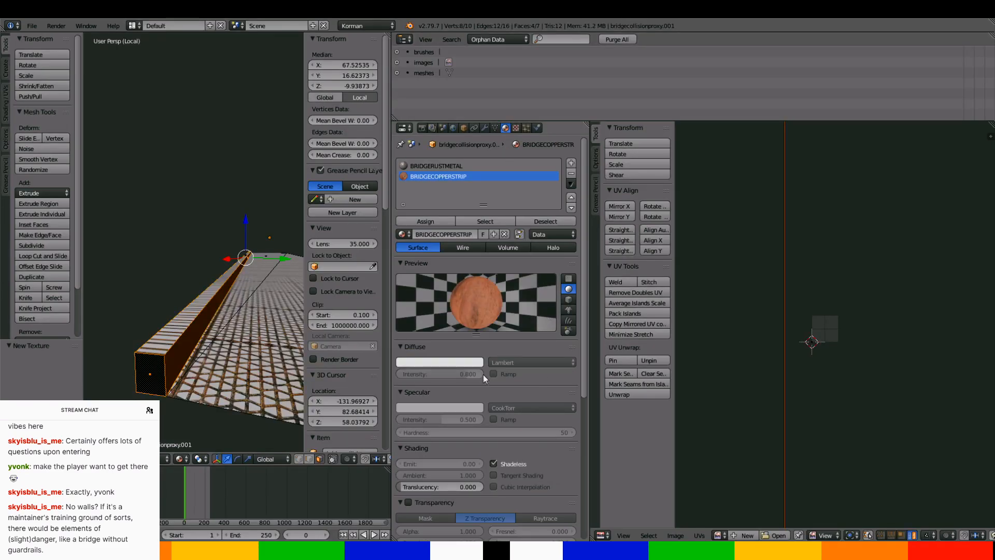
click(418, 225)
middle_drag(240, 285, 235, 321)
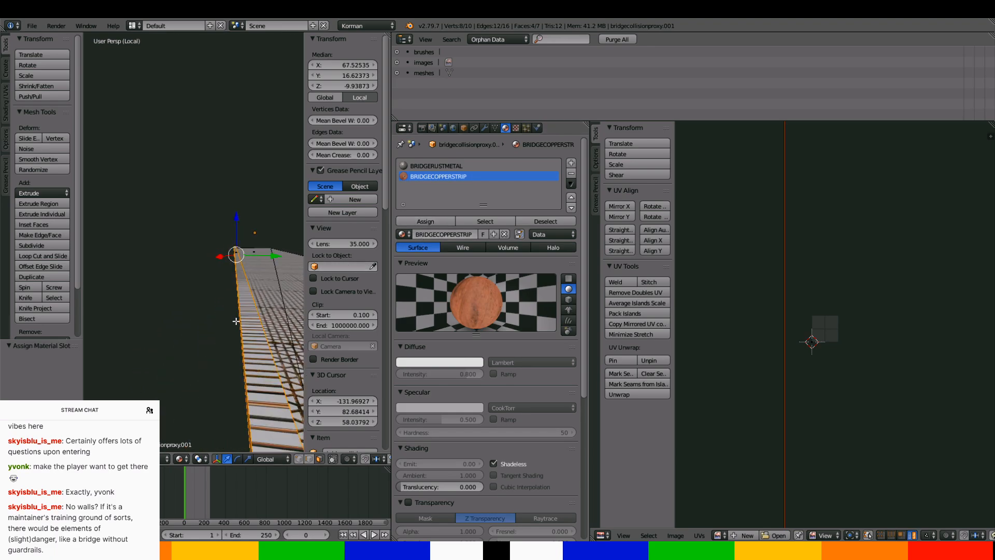
shift+right_click(251, 345)
click(430, 177)
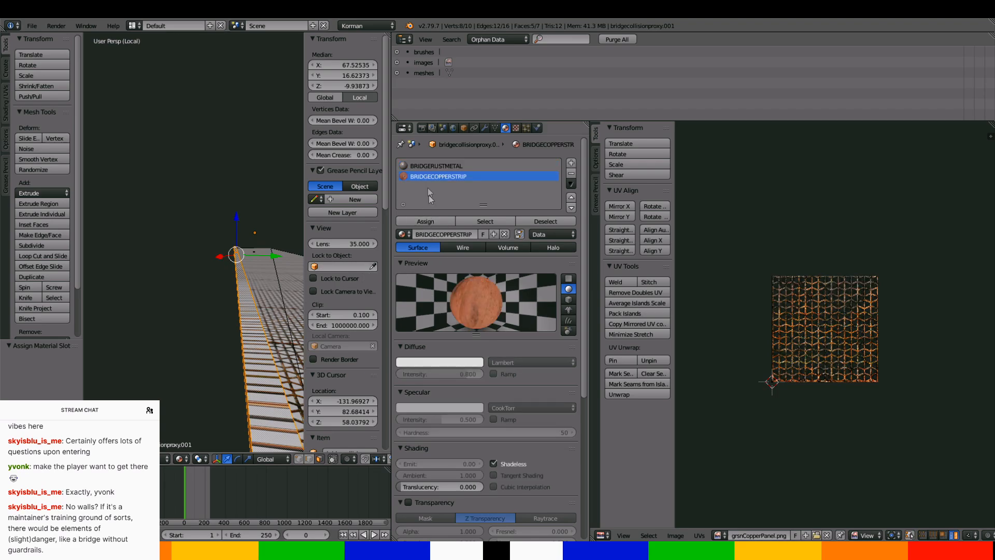
click(432, 222)
Unwrap the selected curb faces with Smart UV Project at a 66 degree angle limit
scroll(241, 285, up, 4)
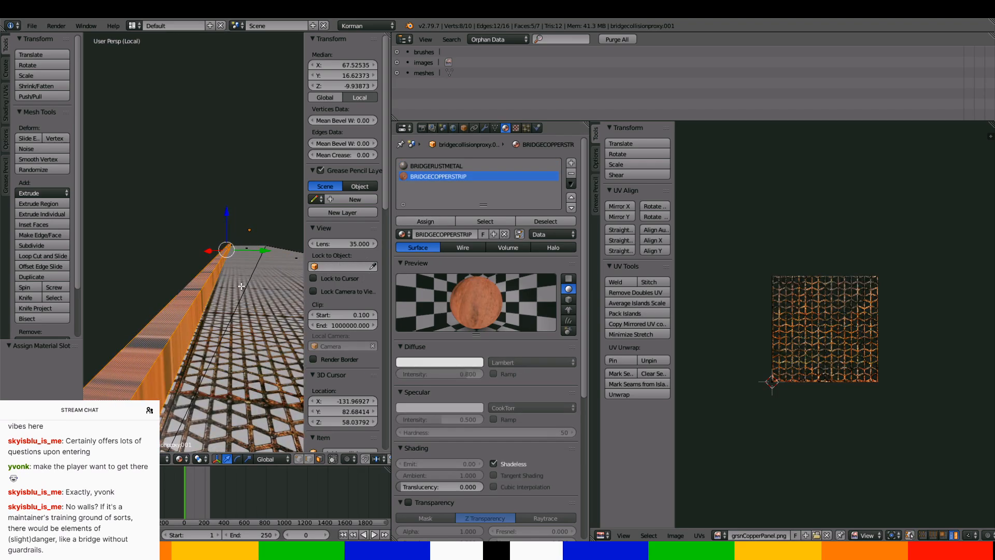
key(u)
click(241, 287)
click(255, 357)
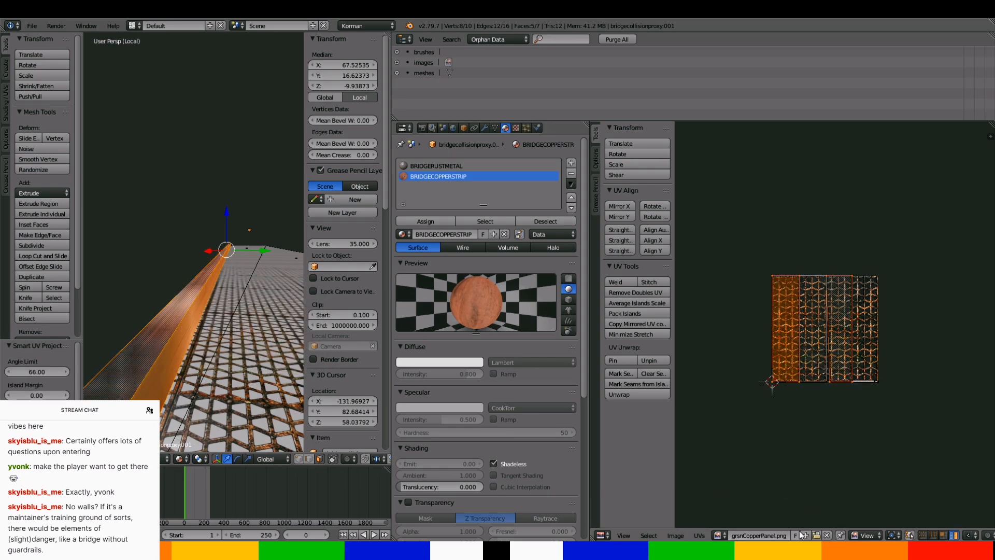
Set grsnCopperStrip.png as the image behind the curb's UV layout
click(719, 536)
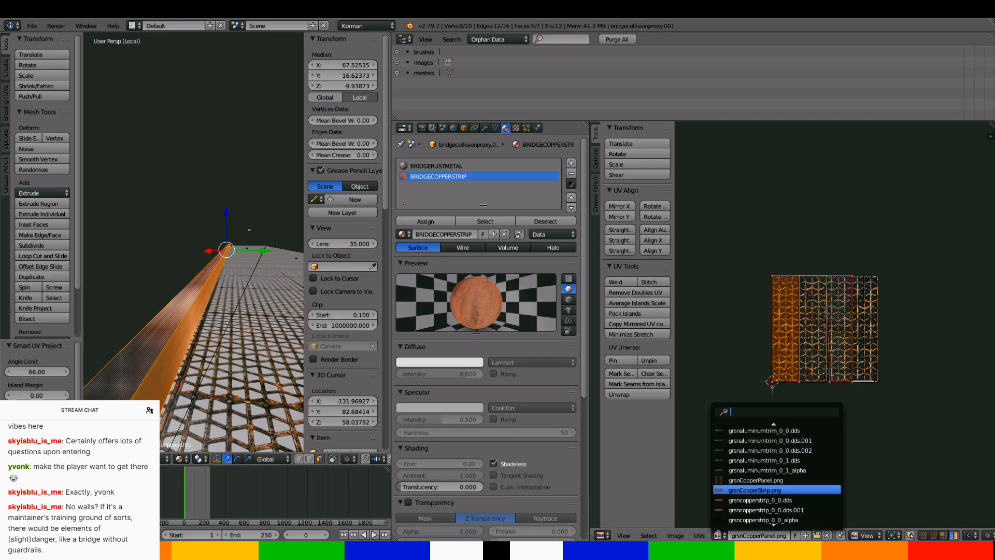
click(754, 490)
scroll(788, 350, up, 5)
middle_drag(789, 350, 844, 350)
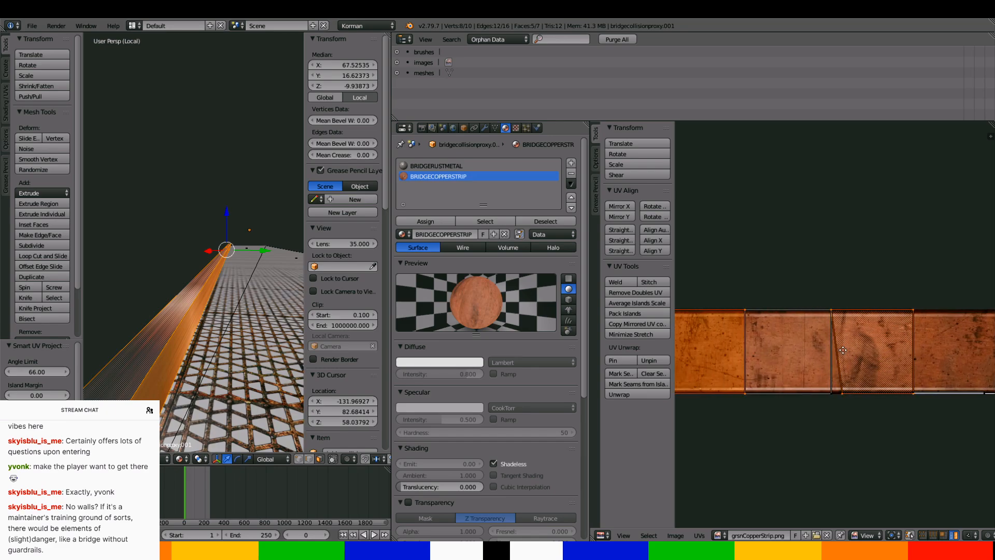
Select all of the curb's UVs and rotate them by 90 degrees twice
key(a)
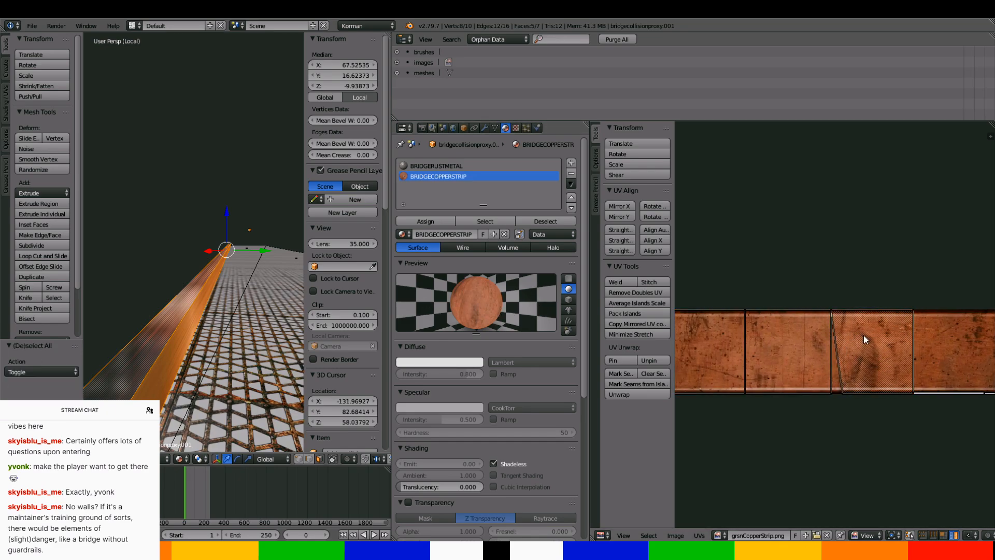
key(a)
click(663, 205)
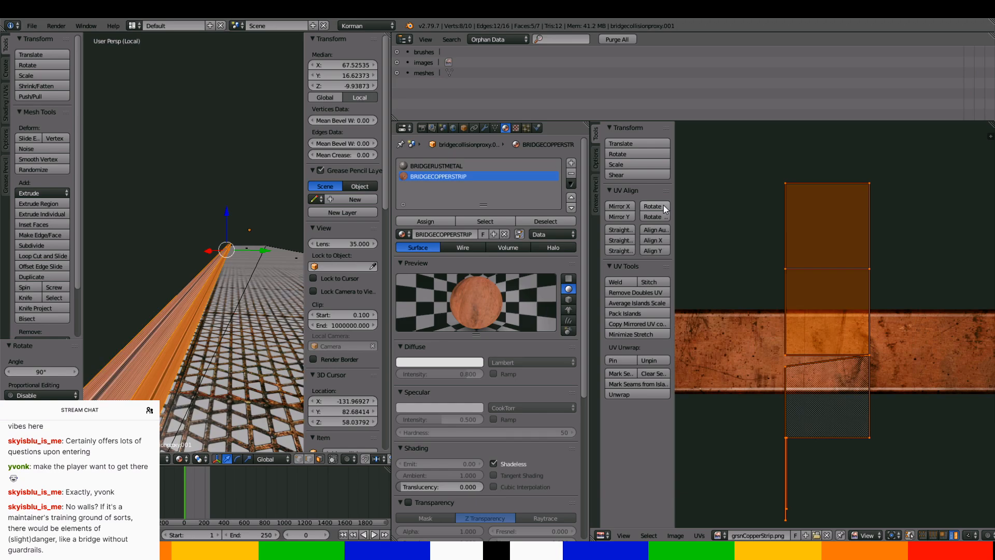
click(664, 205)
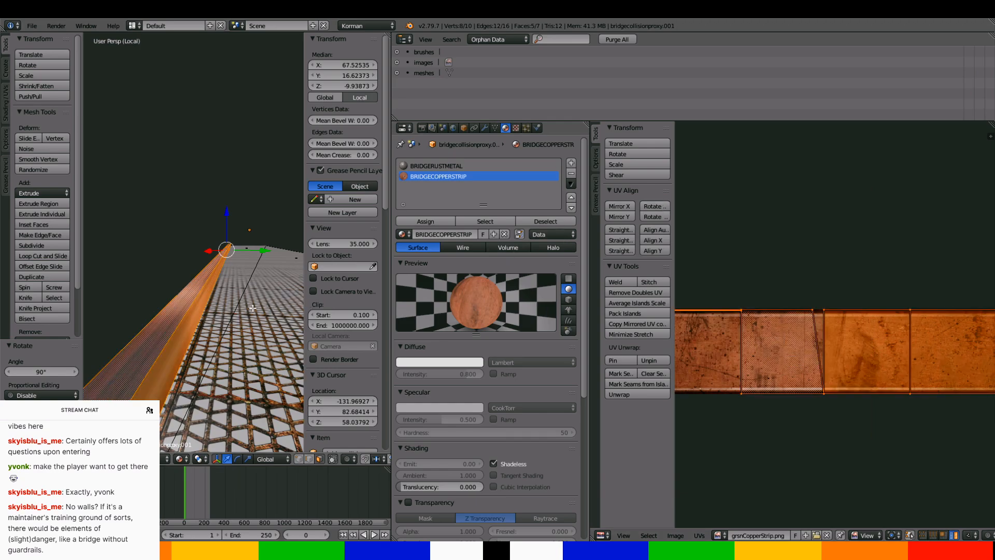
scroll(875, 329, down, 3)
key(s)
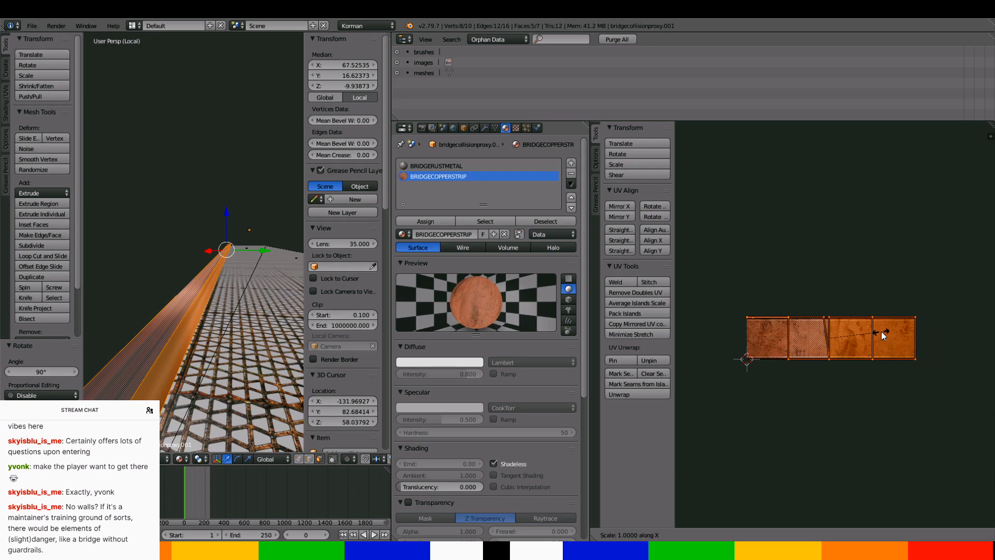
key(x)
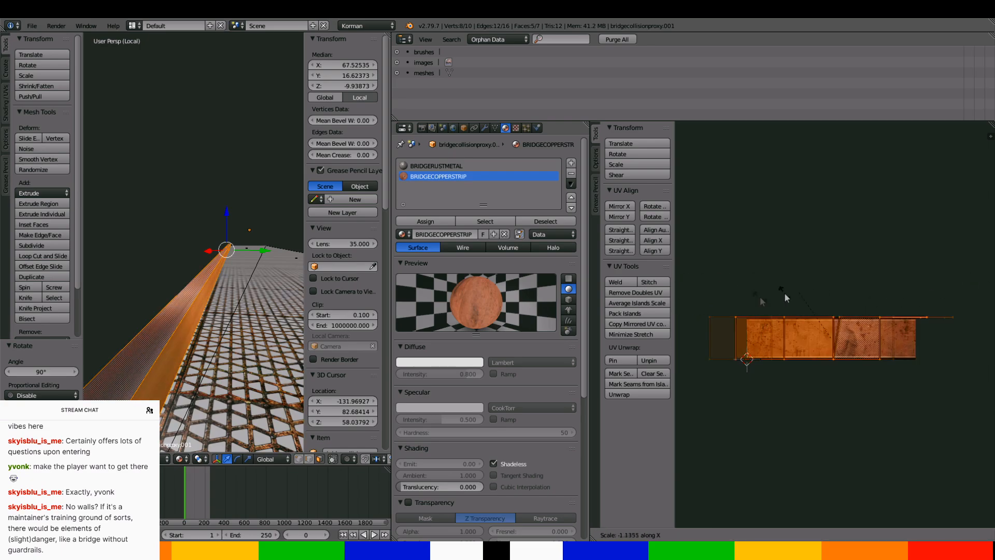
right_click(990, 317)
Separate the selected copper curb faces from the bridge deck into their own object
scroll(192, 358, down, 5)
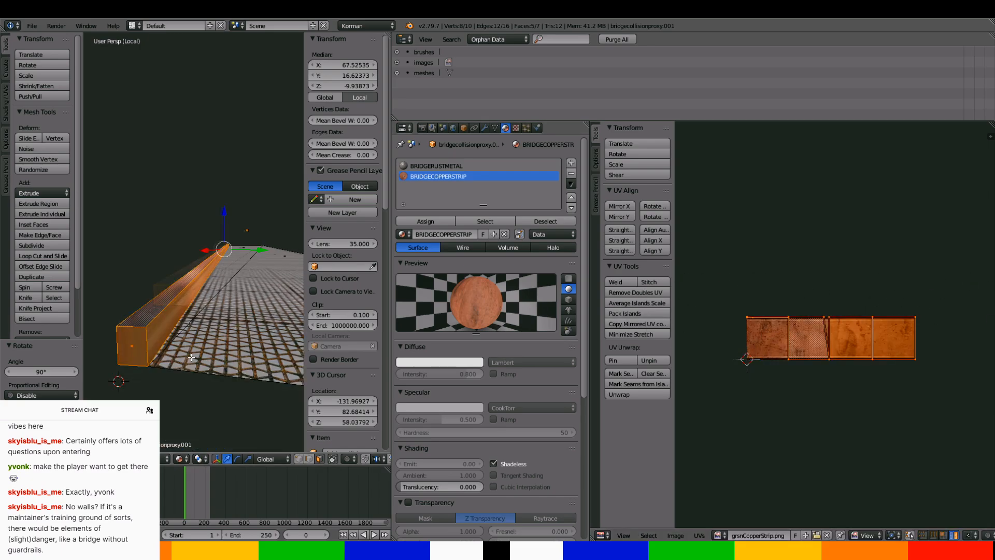
mouse_move(191, 360)
middle_down()
mouse_move(169, 386)
mouse_move(200, 394)
mouse_move(193, 358)
middle_up()
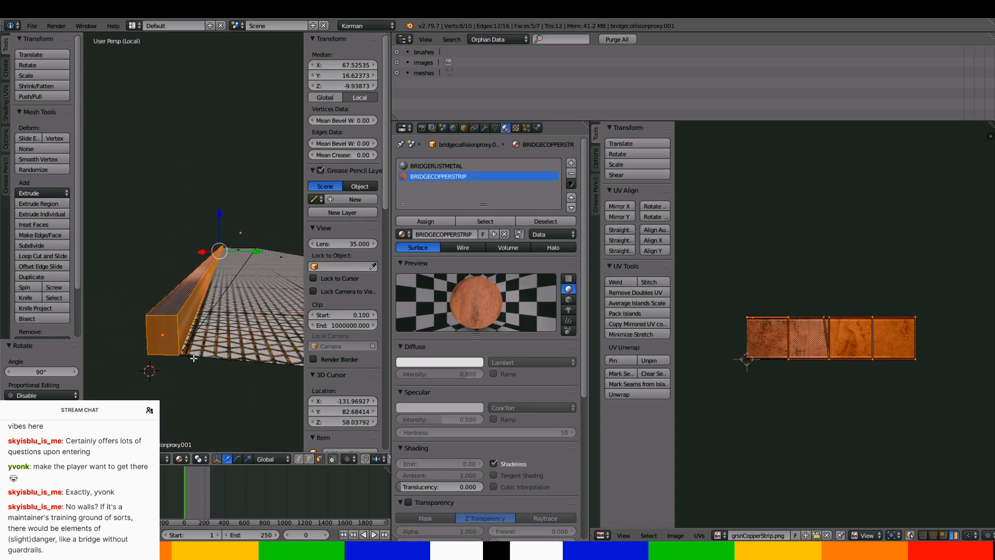
key(p)
click(192, 330)
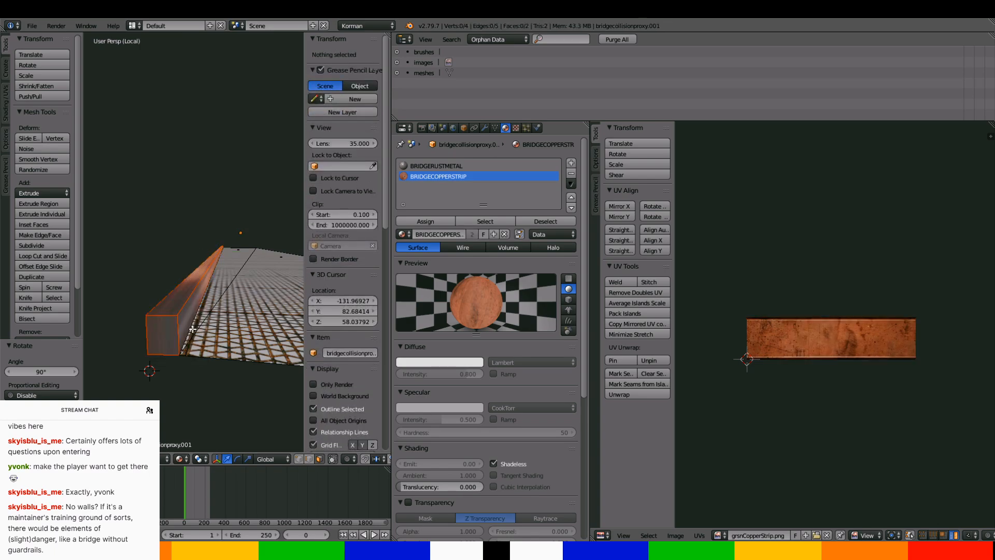
Reset the UVs on all faces of the separated copper curb
key(Tab)
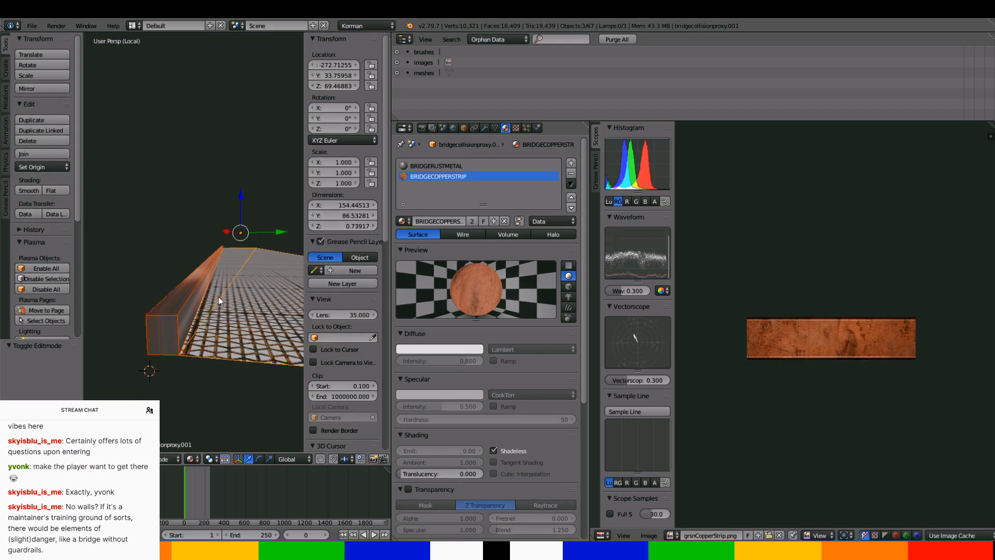
right_click(198, 283)
key(Tab)
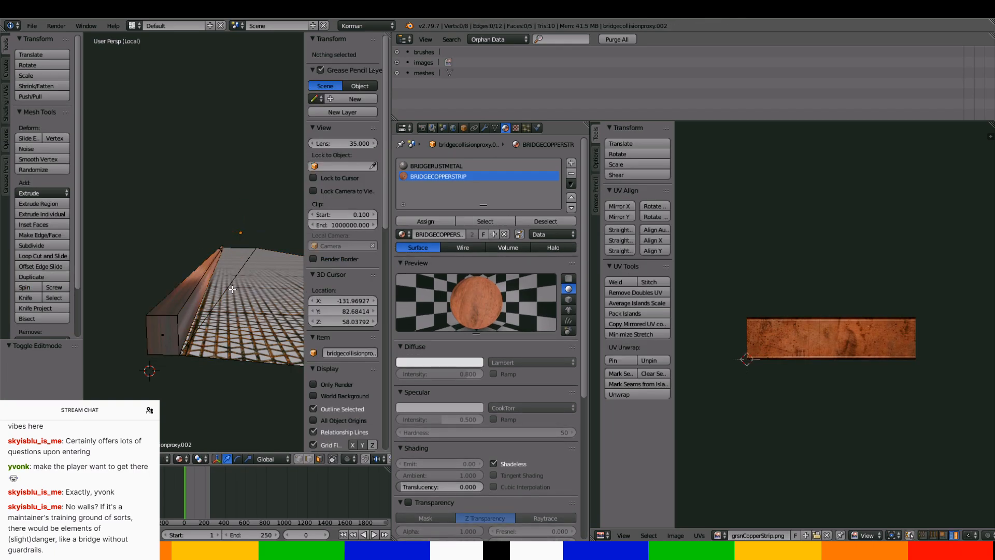
key(a)
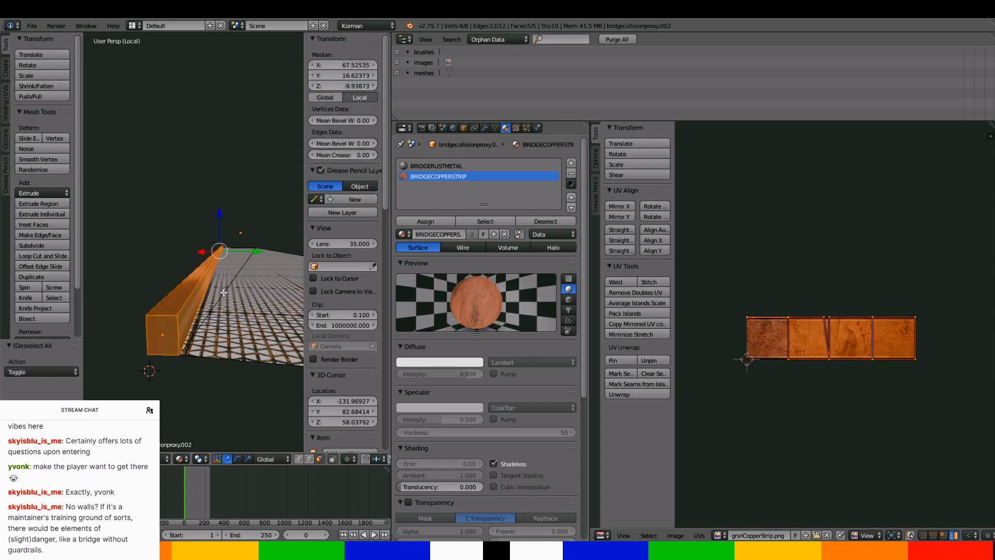
key(u)
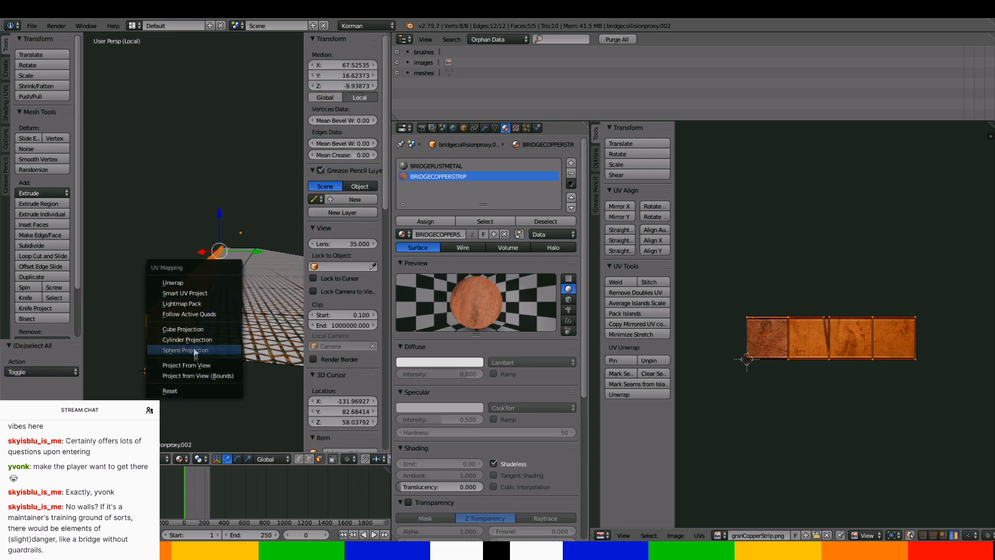
click(198, 391)
middle_drag(176, 376, 180, 388)
middle_drag(167, 351, 113, 344)
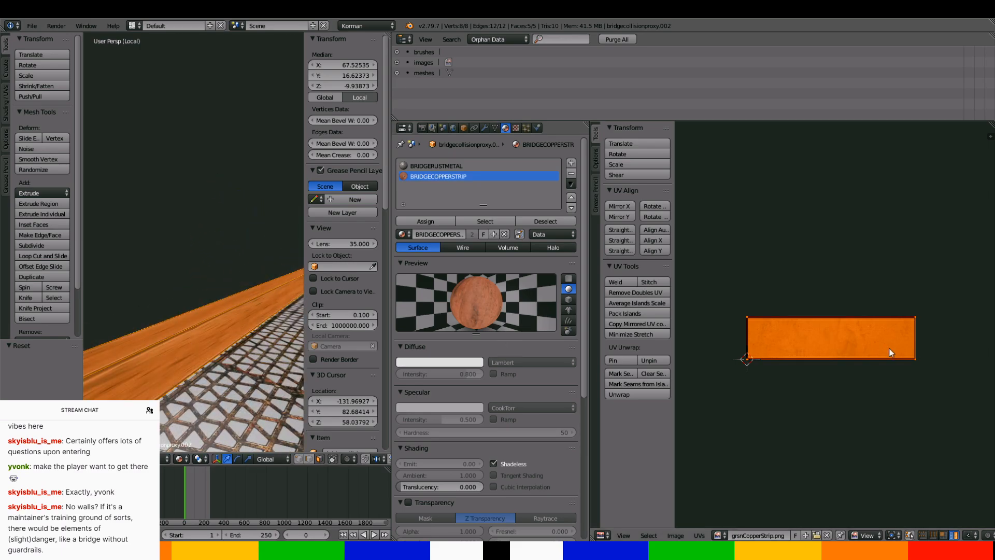
key(s)
key(x)
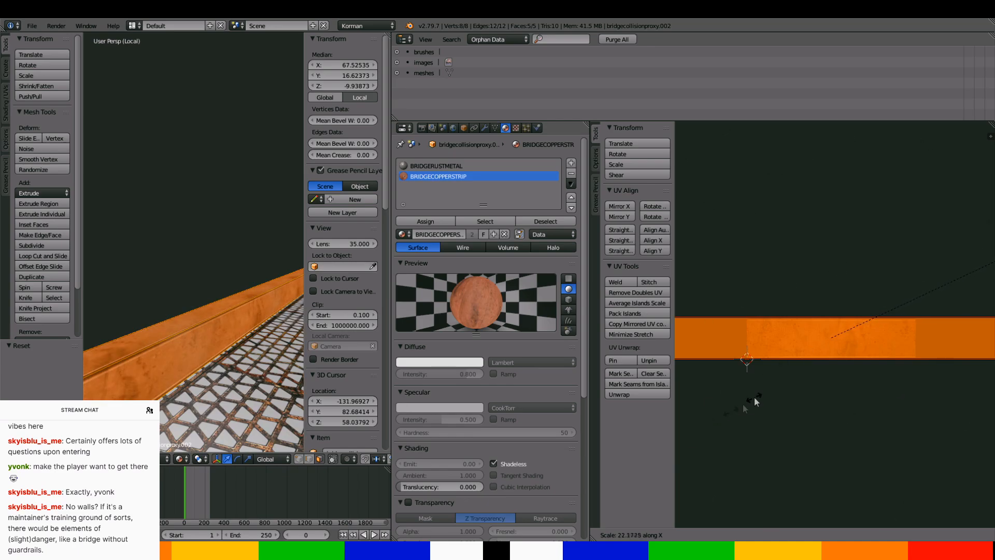
right_click(762, 220)
Deselect the curb's two end faces and scale the long faces' UVs along X by about 71.8
middle_drag(179, 246, 163, 297)
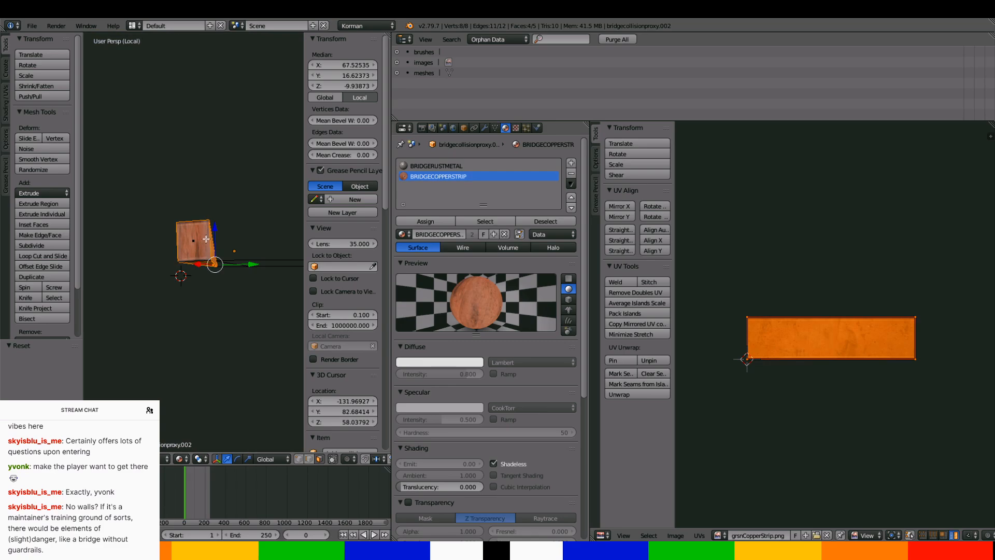
middle_drag(207, 239, 163, 307)
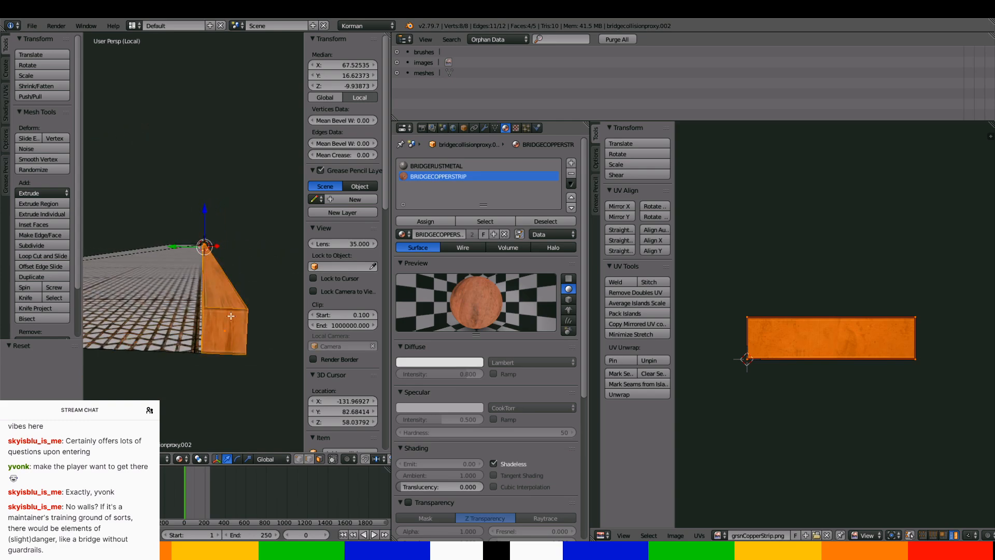
key(s)
key(x)
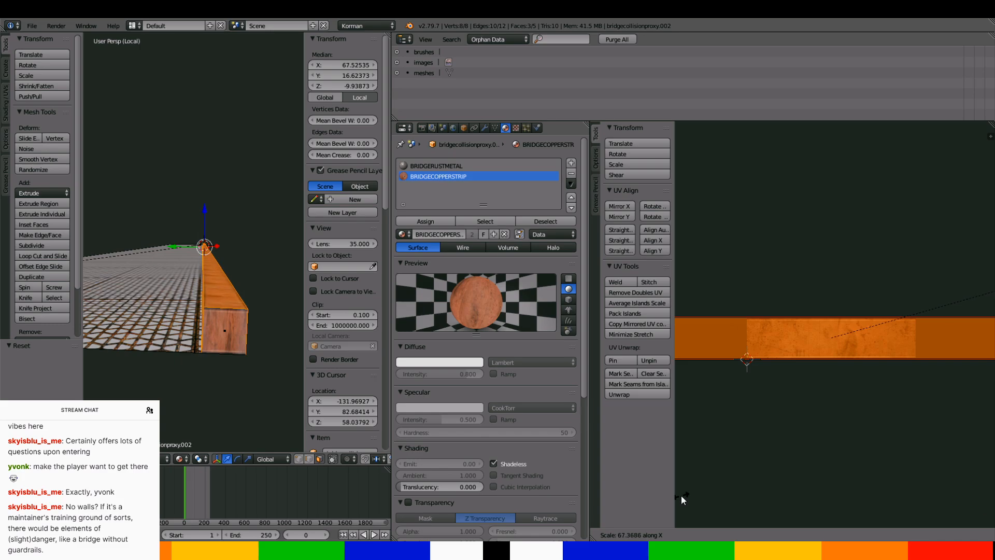
click(667, 374)
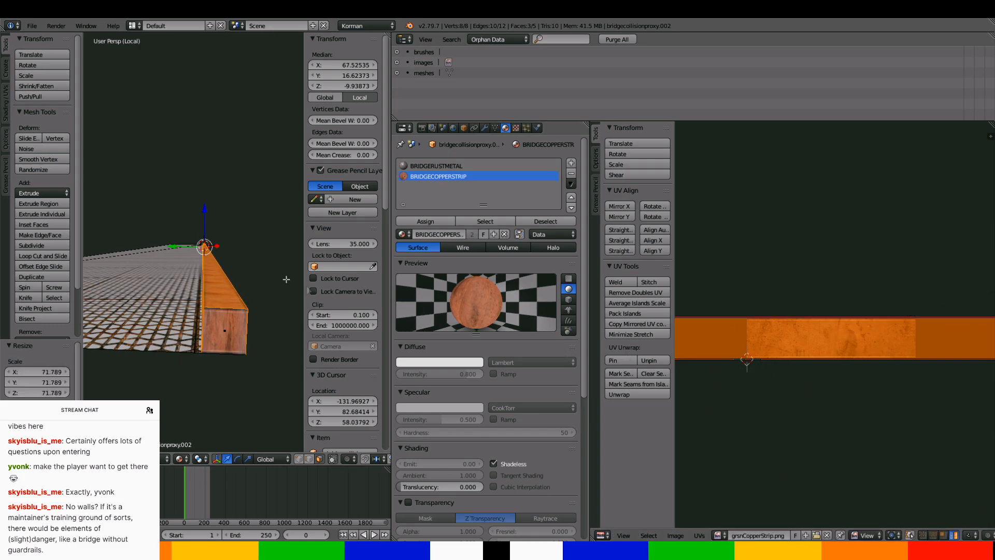
Select only the curb's two end faces and rotate their UVs by 90 degrees twice
middle_drag(144, 243, 230, 231)
scroll(163, 277, up, 3)
scroll(164, 277, up, 3)
scroll(133, 216, down, 4)
right_click(216, 279)
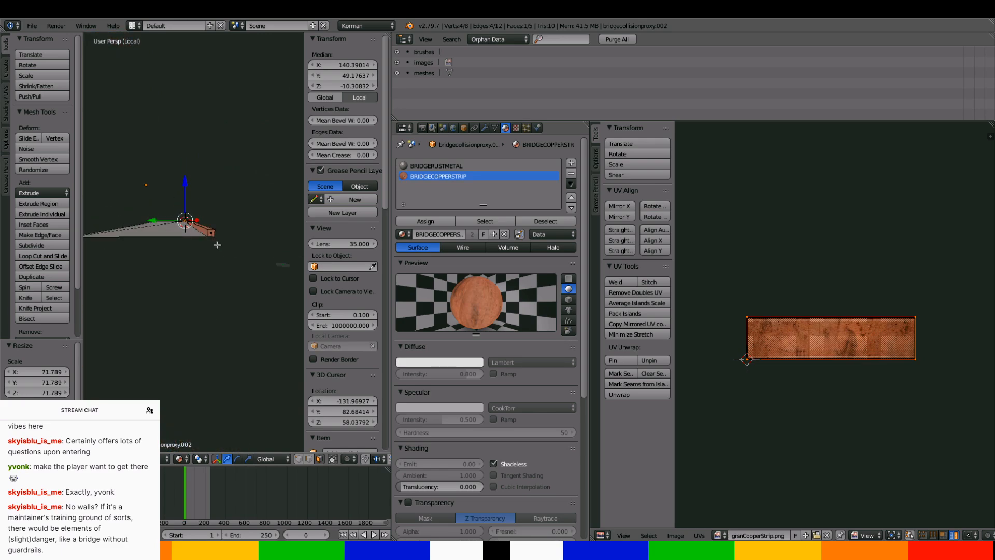
shift+right_click(213, 236)
scroll(217, 262, up, 2)
middle_drag(218, 271, 256, 272)
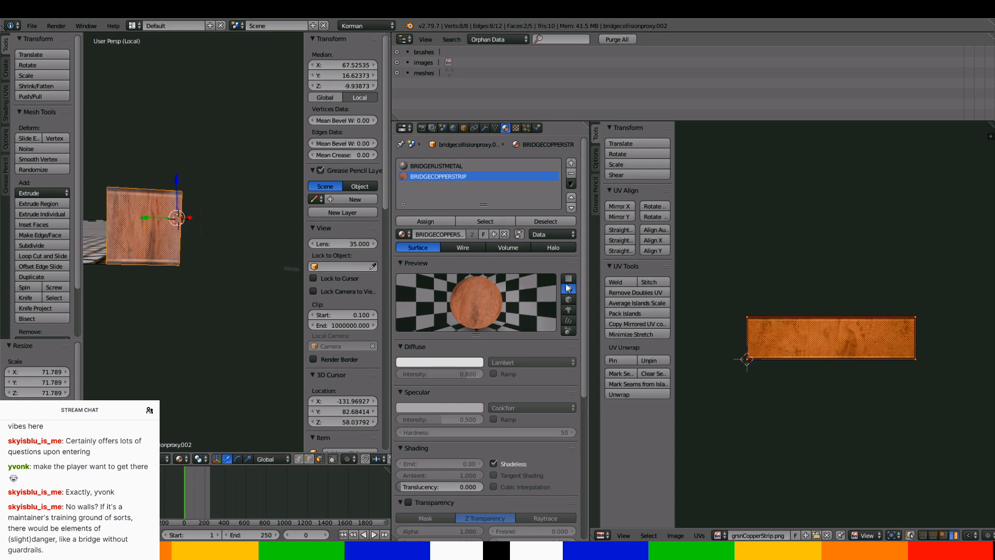
click(666, 207)
click(666, 207)
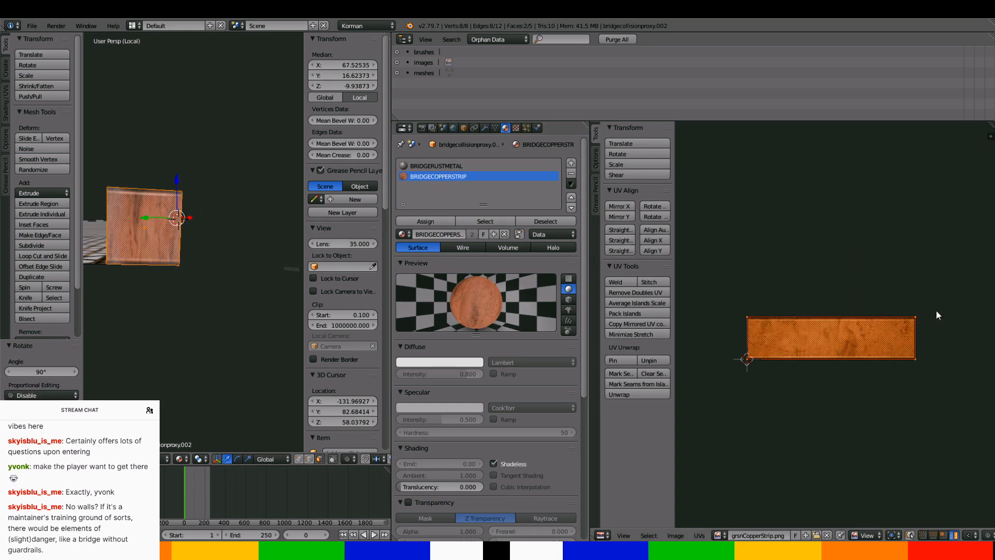
Scale the end faces' UVs along Y to about 0.88 and leave mesh editing
key(s)
key(y)
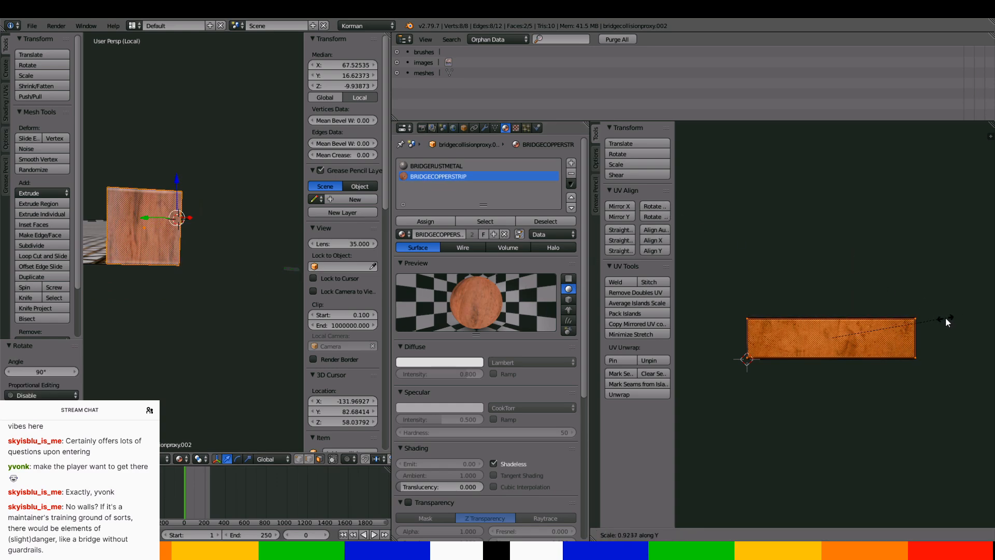
click(941, 319)
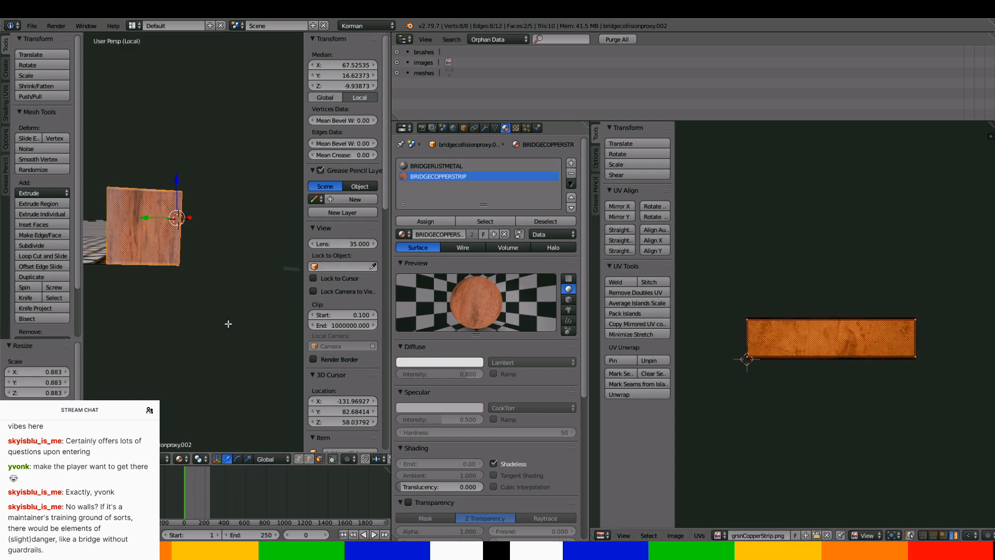
key(Tab)
Rename the copper curb object as BRIDGERAILING
middle_drag(204, 284, 187, 325)
scroll(144, 312, down, 5)
click(537, 128)
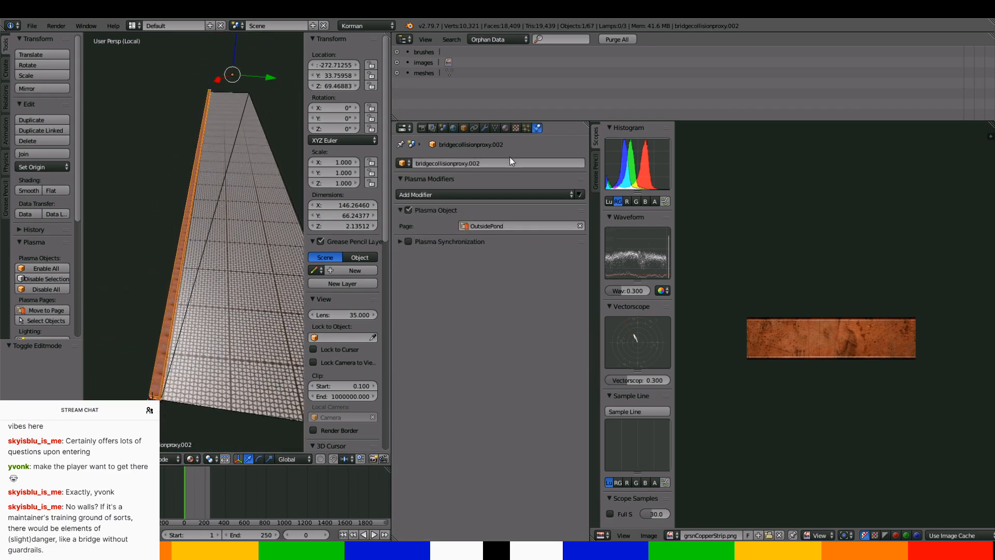
click(510, 162)
text(BRIDGERAILING)
key(Return)
key(Tab)
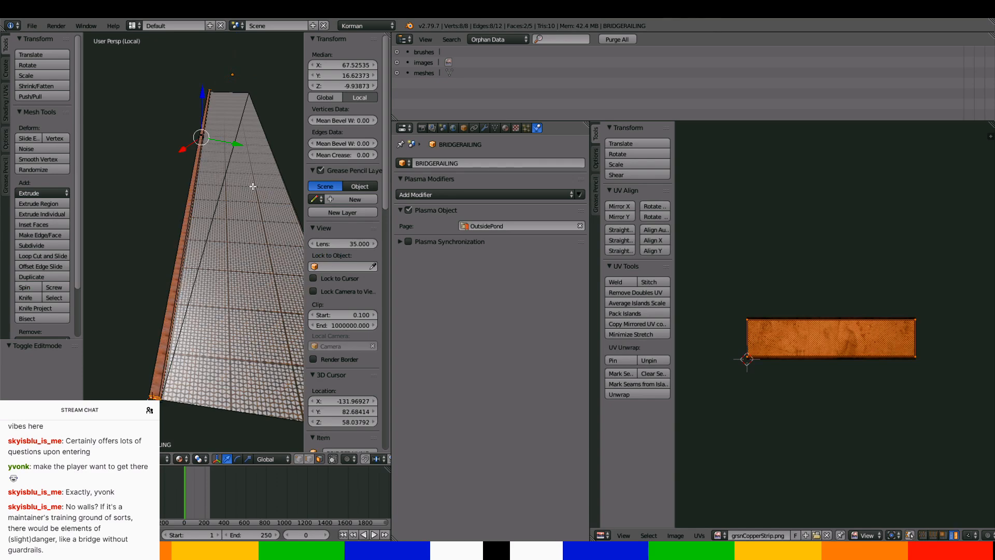
key(Tab)
Rename the bridge deck object as BRIDGEFLOORGRATE
right_click(250, 191)
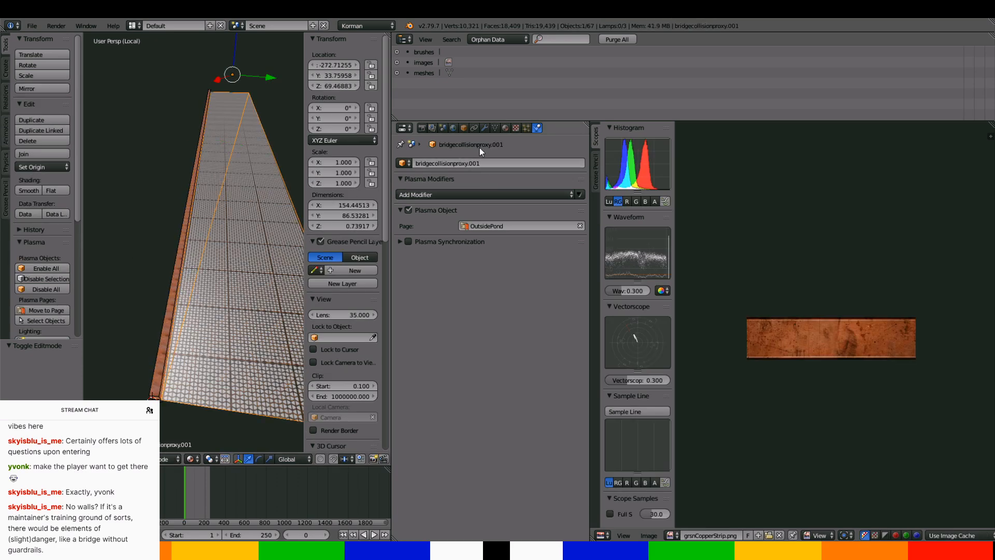
click(483, 163)
text(V)
key(Return)
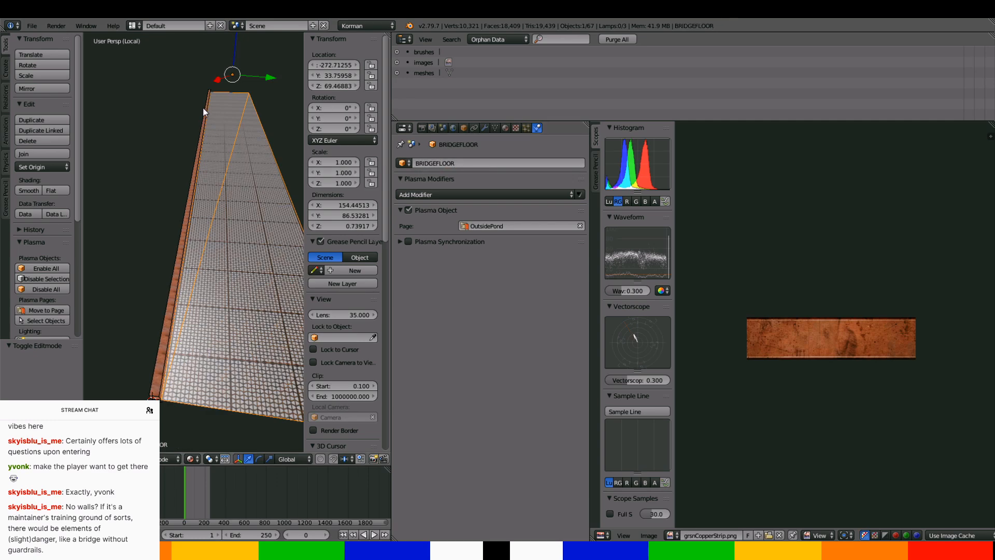
click(465, 163)
text(GRA)
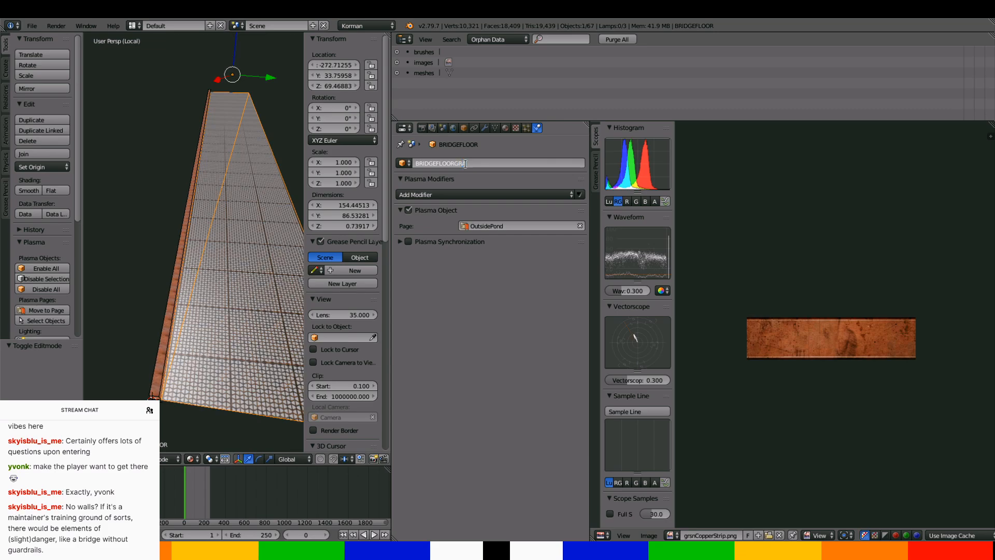
text(TE)
key(Return)
Duplicate all of the railing's geometry and move the copy about 27.7 along Y to the bridge's opposite side
right_click(191, 191)
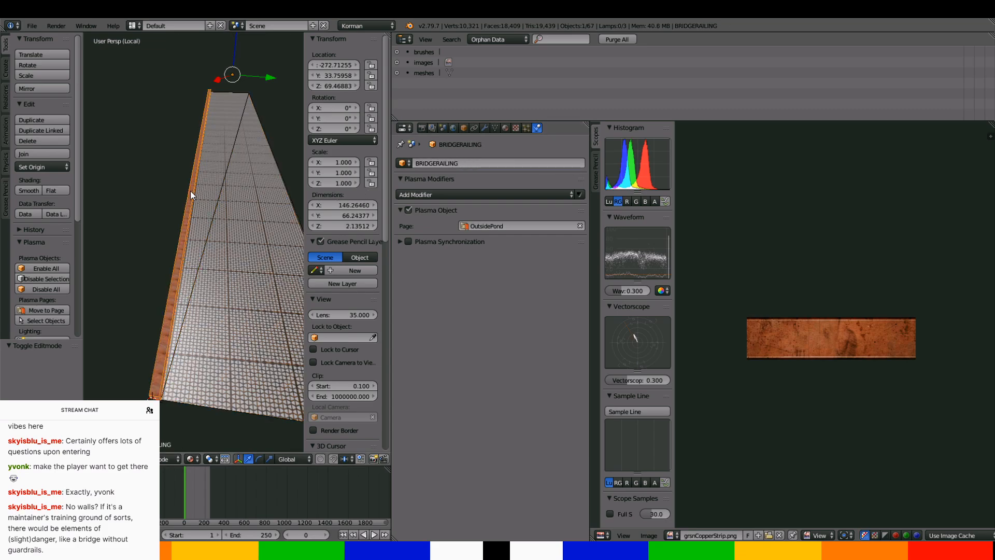
scroll(199, 172, down, 3)
scroll(202, 166, down, 5)
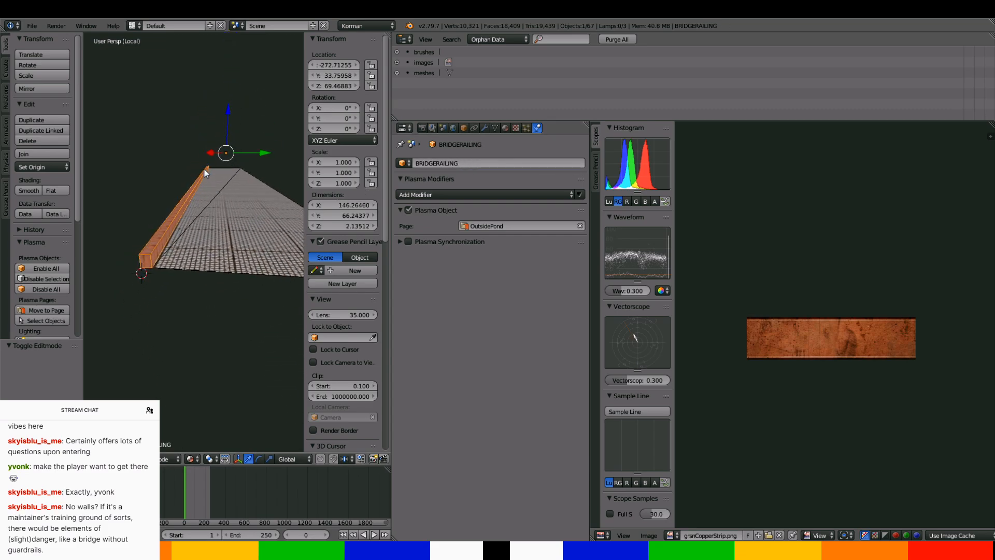
middle_drag(191, 168, 171, 167)
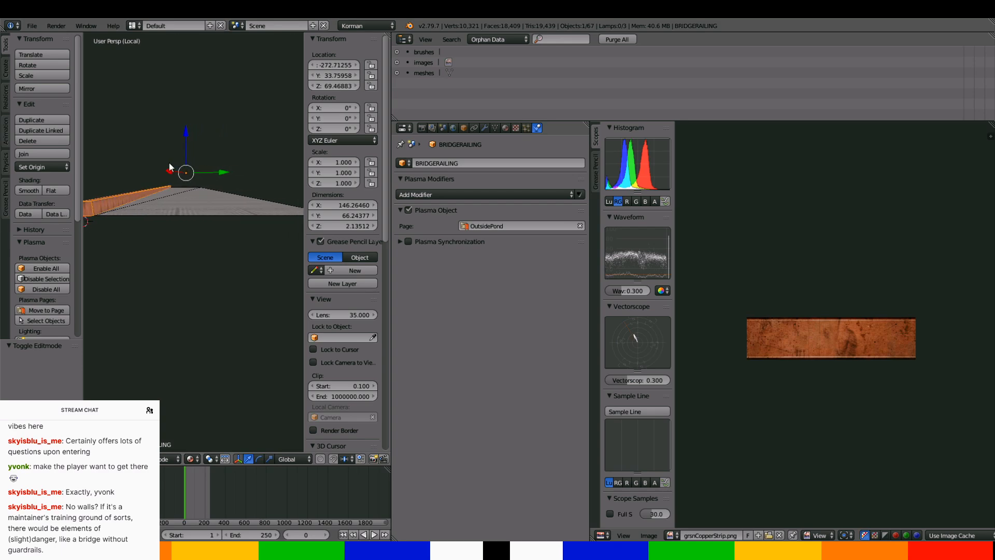
key(Tab)
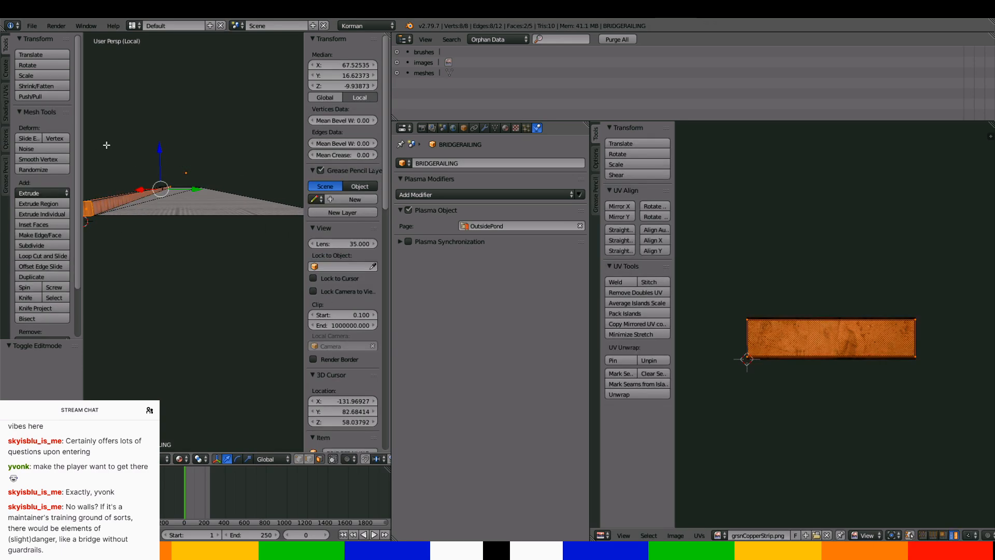
key(a)
key(a)
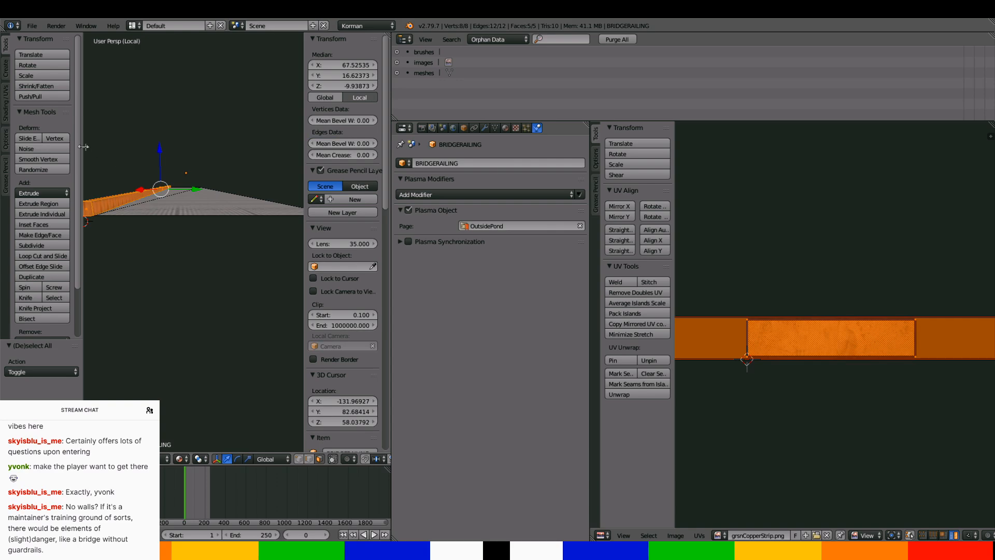
click(41, 278)
right_click(76, 274)
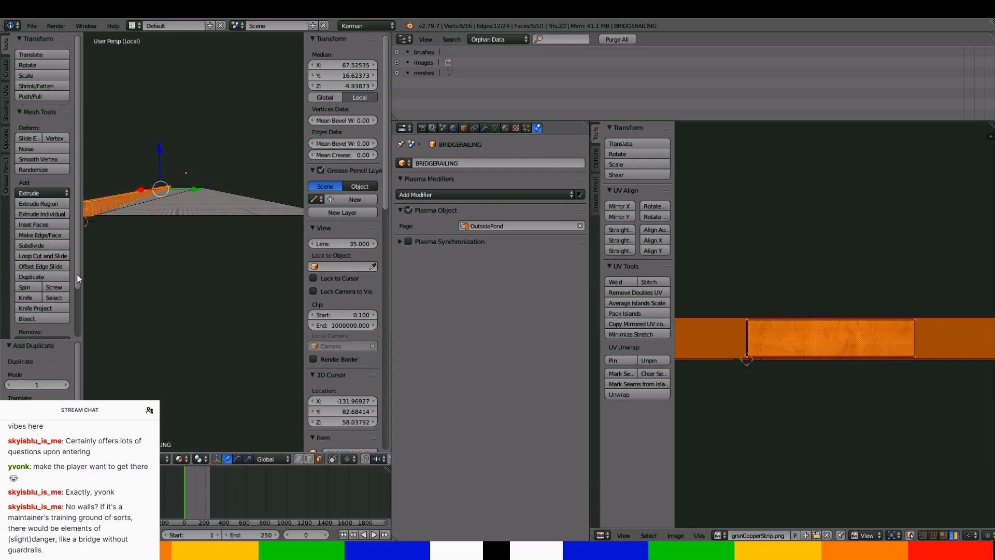
drag(196, 189, 263, 178)
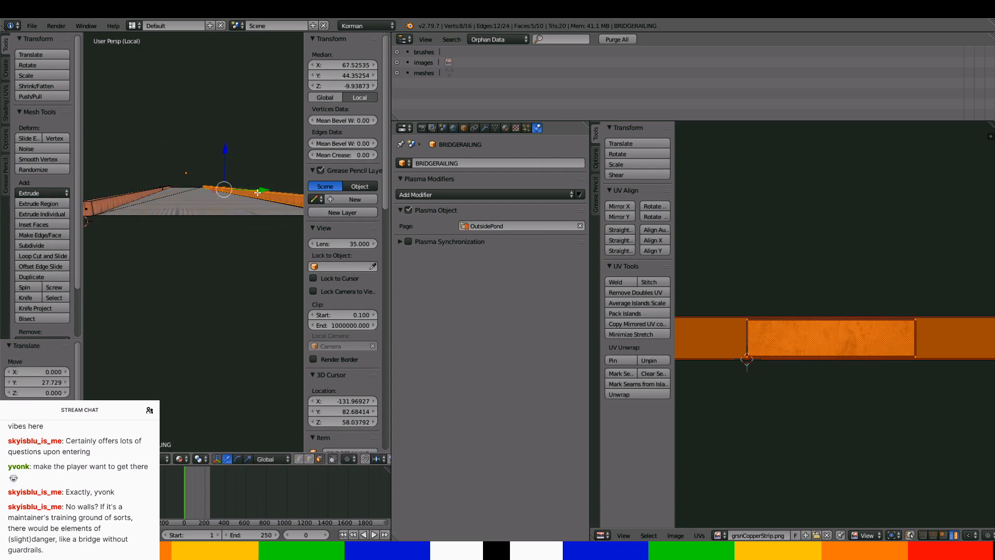
Shift the copied railing about -12.5 along X and -6.2 along Y toward the deck's edge
middle_drag(261, 181, 205, 301)
scroll(205, 299, up, 2)
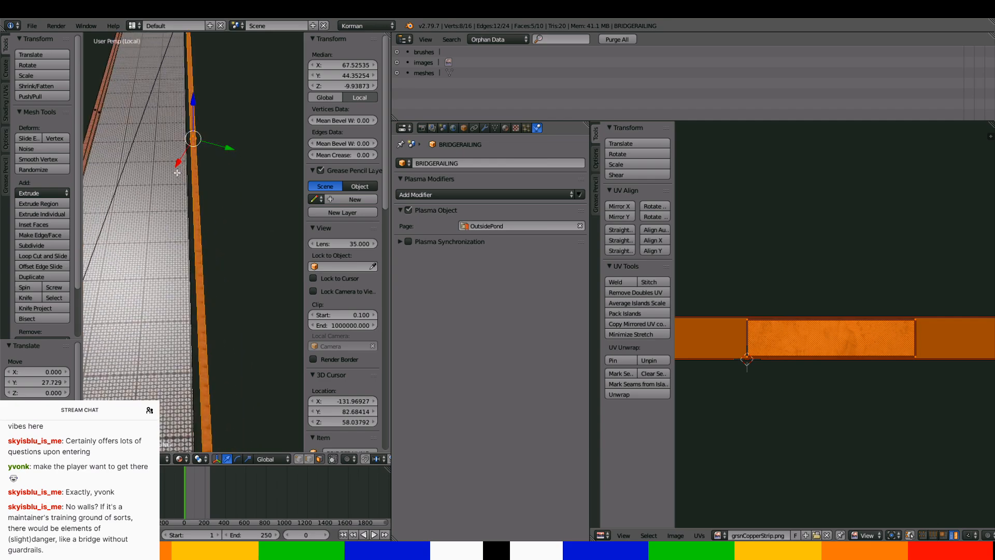
shift+middle_drag(178, 172, 224, 44)
middle_drag(224, 43, 224, 80)
scroll(224, 80, down, 4)
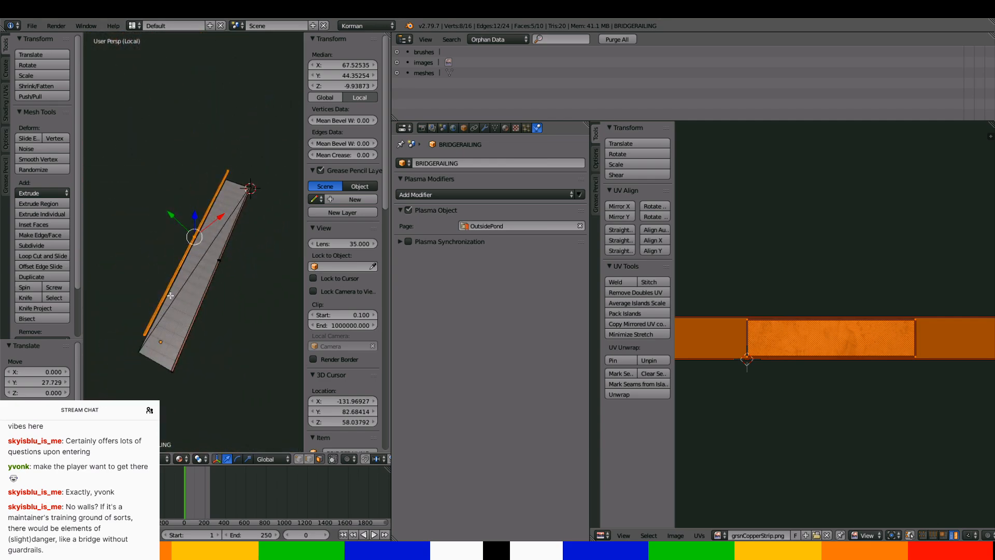
middle_drag(188, 298, 185, 263)
shift+middle_drag(185, 263, 224, 144)
scroll(224, 144, up, 2)
drag(273, 35, 219, 45)
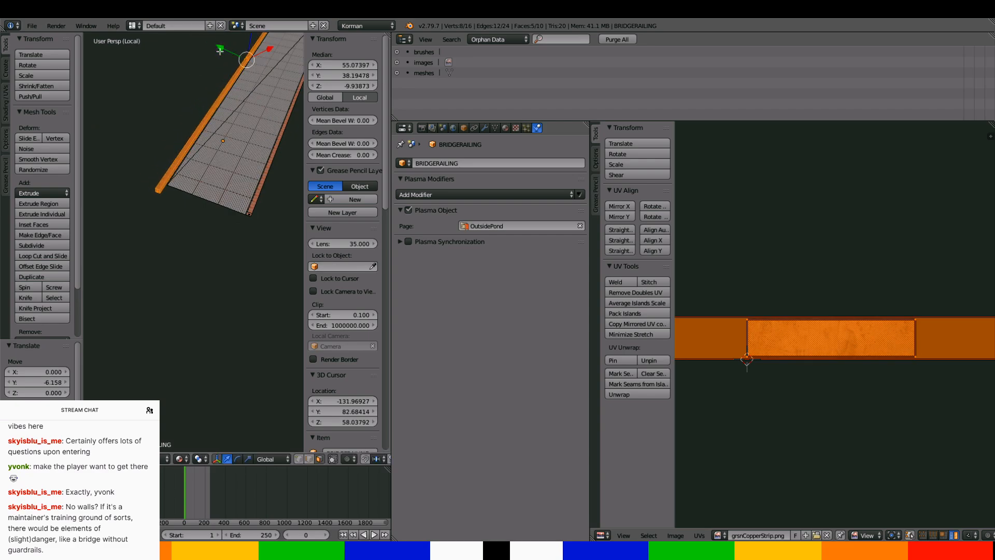
Place the 3D cursor near the deck corner beside the copied railing and use the 3D Cursor as pivot point
scroll(201, 118, up, 4)
shift+middle_drag(185, 133, 203, 217)
scroll(202, 217, up, 4)
shift+middle_drag(148, 157, 190, 228)
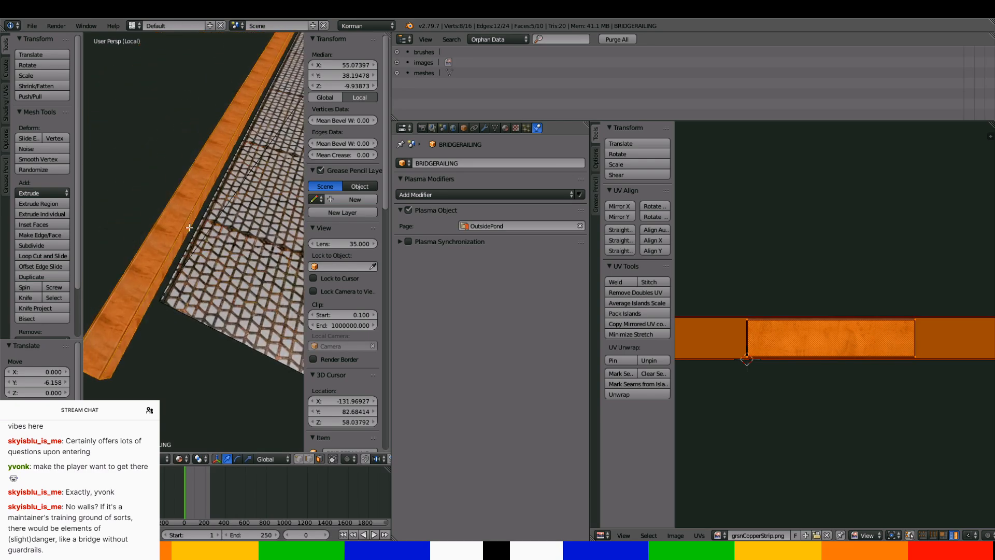
click(198, 459)
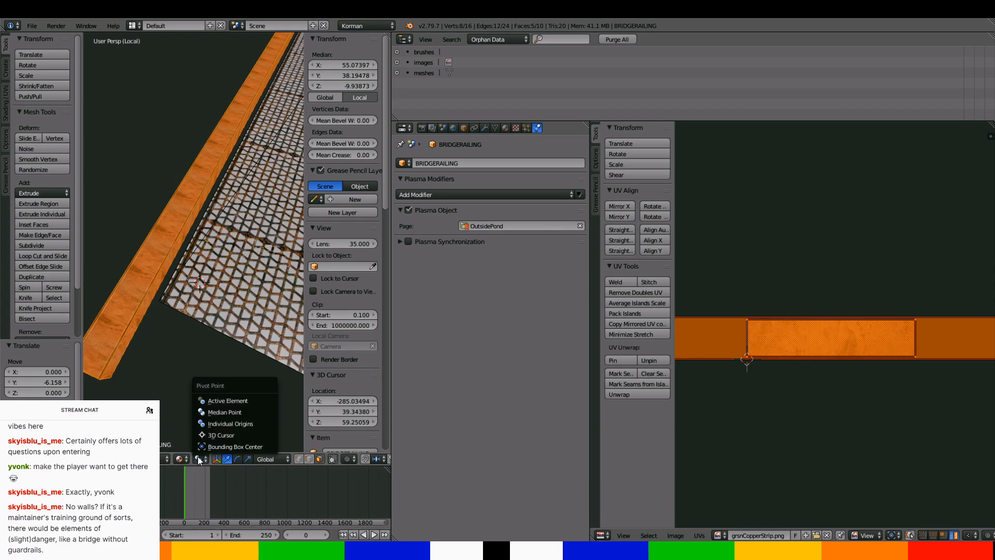
click(212, 452)
Nudge the copied railing about 3.4 along X and 0.8 along Y to line its end up with the deck corner
drag(228, 260, 244, 238)
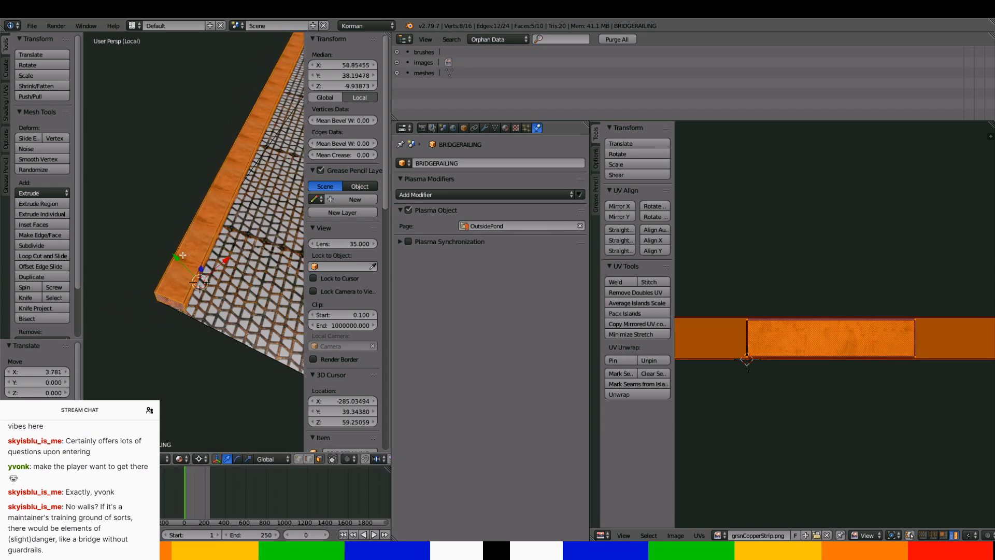
drag(177, 257, 163, 240)
drag(223, 257, 182, 261)
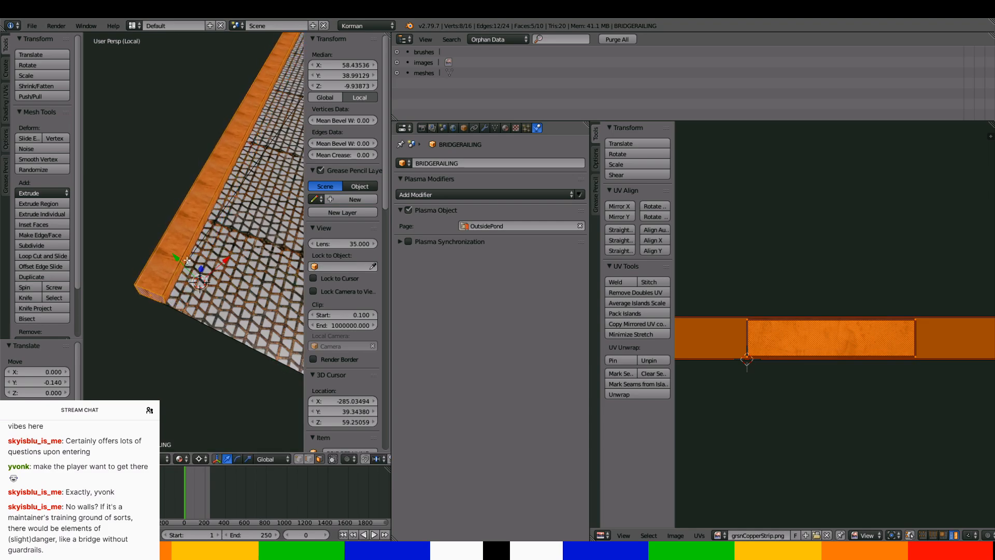
mouse_move(182, 260)
middle_down()
mouse_move(205, 200)
mouse_move(202, 213)
mouse_move(178, 213)
mouse_move(168, 268)
middle_up()
middle_drag(184, 223, 151, 359)
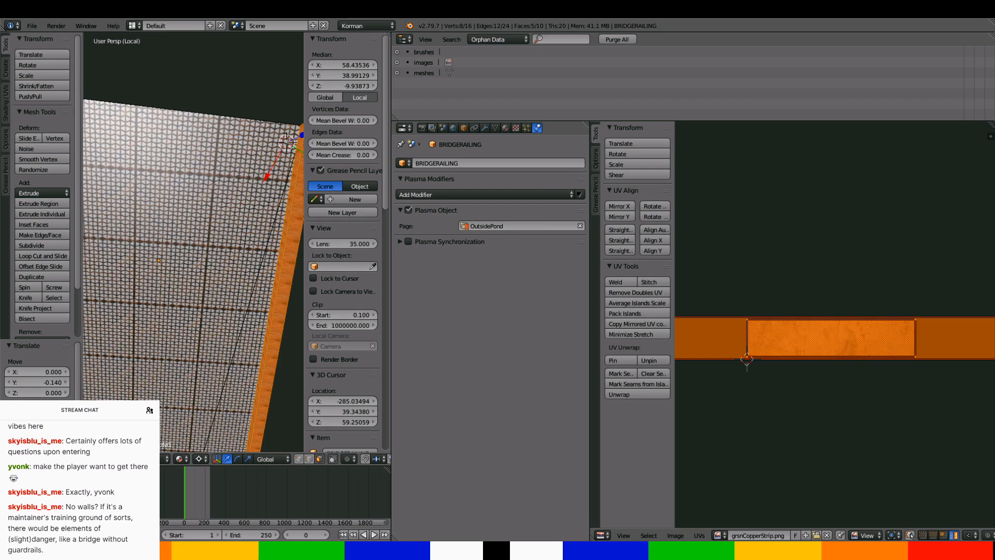
Turn off Shadeless on the railing's BRIDGECOPPERSTRIP material and set its light group to OutdoorsSun
scroll(289, 313, down, 5)
middle_drag(288, 314, 253, 206)
scroll(254, 207, up, 3)
key(Tab)
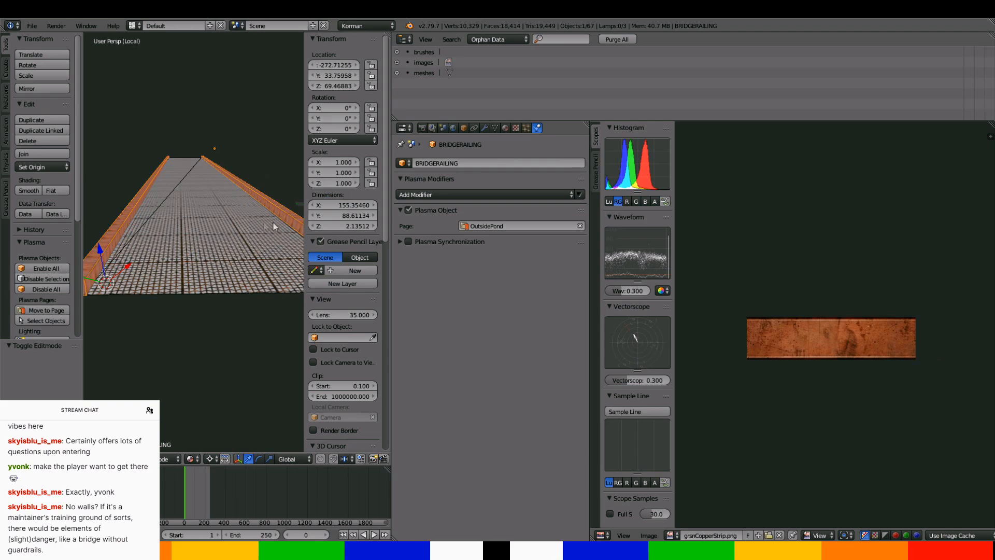
click(505, 128)
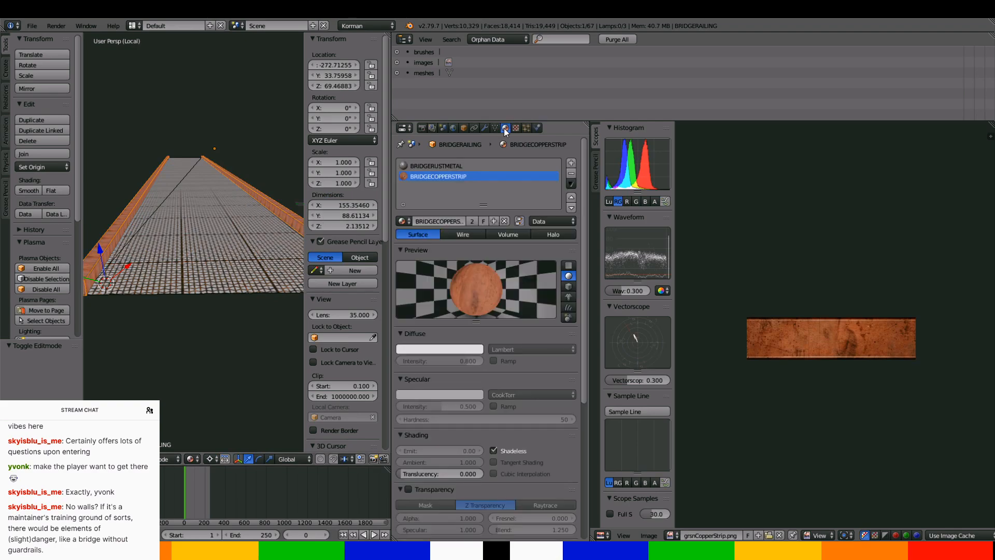
click(499, 453)
scroll(452, 398, down, 10)
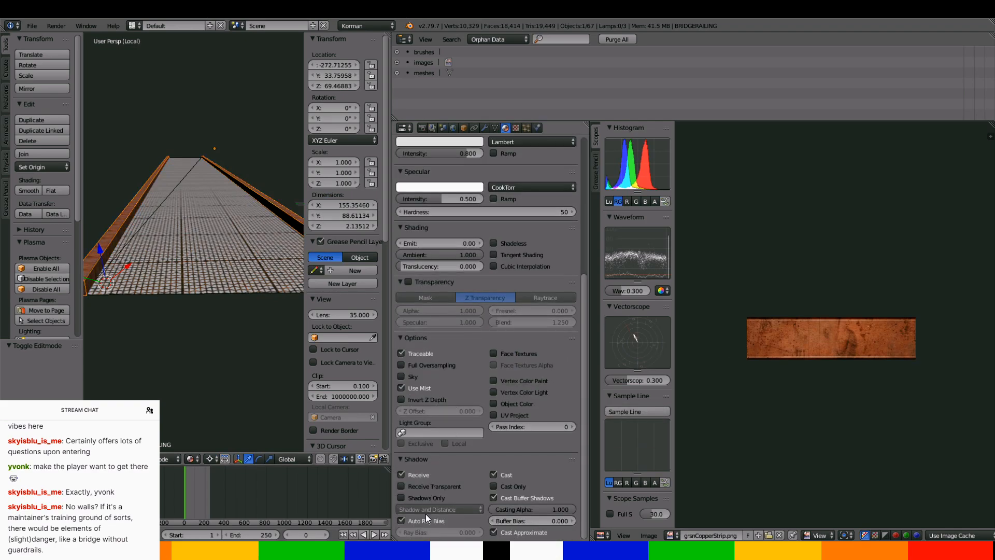
click(424, 434)
click(420, 330)
Apply smooth shading to the whole BRIDGERAILING object
click(27, 190)
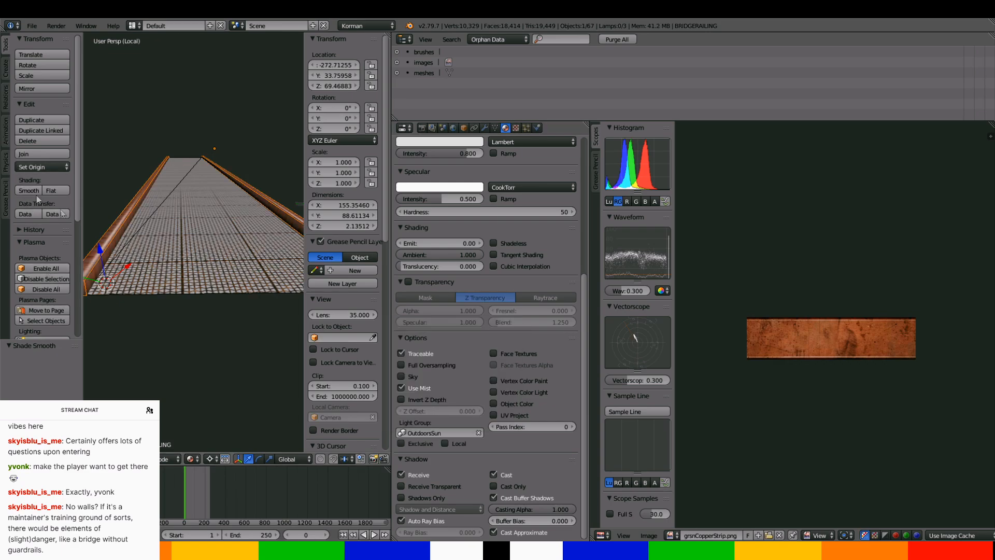
middle_drag(98, 235, 93, 226)
right_click(152, 253)
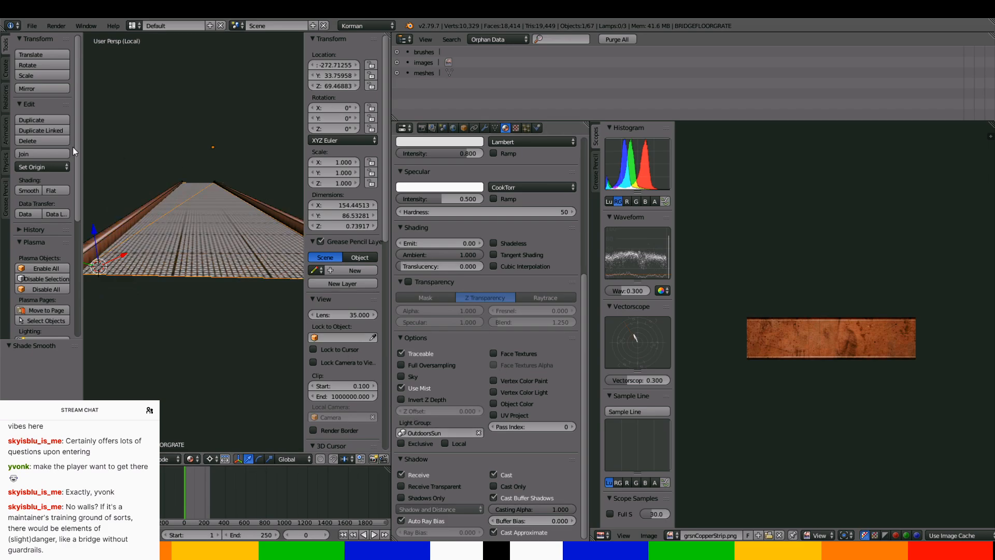
middle_drag(162, 240, 117, 255)
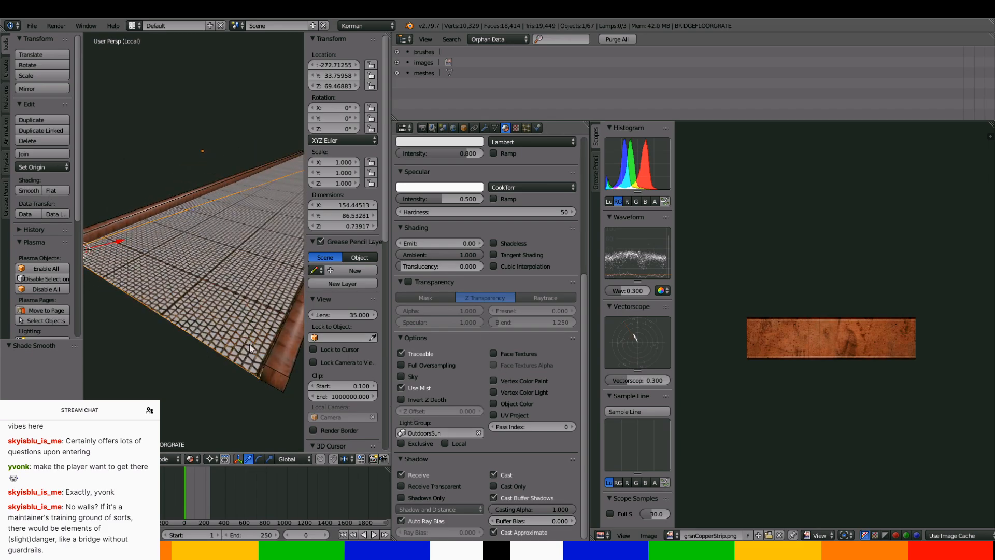
Scale the selected copy of the railing along Z until BRIDGERAILING is about 2.61 high
right_click(279, 356)
middle_drag(278, 356, 123, 271)
key(Tab)
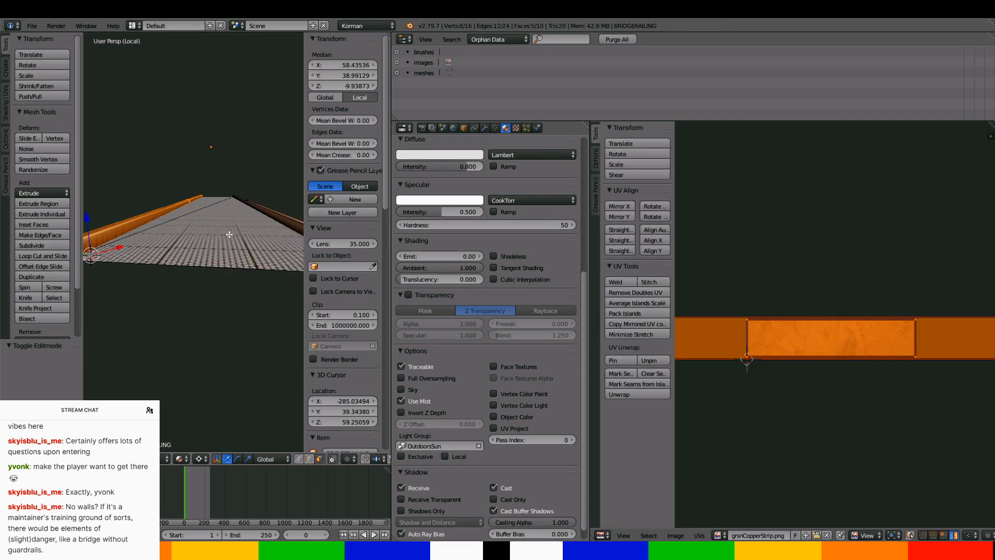
key(s)
key(z)
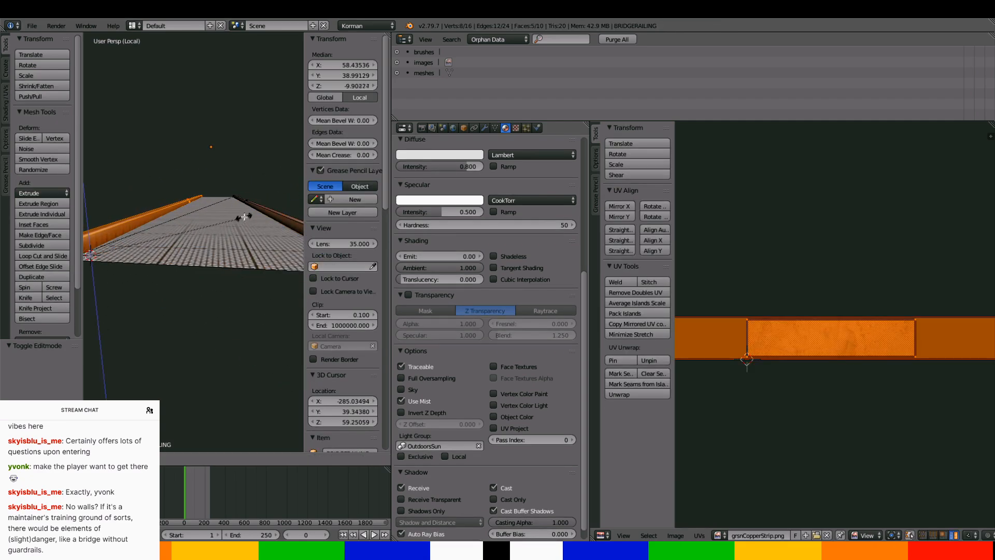
click(242, 219)
middle_drag(242, 218, 223, 236)
scroll(284, 218, down, 3)
Leave local view, add bridgecollisionproxy to the selection of railing and floor grate, and isolate all three objects
key(Tab)
scroll(264, 217, down, 3)
key(KP_Divide)
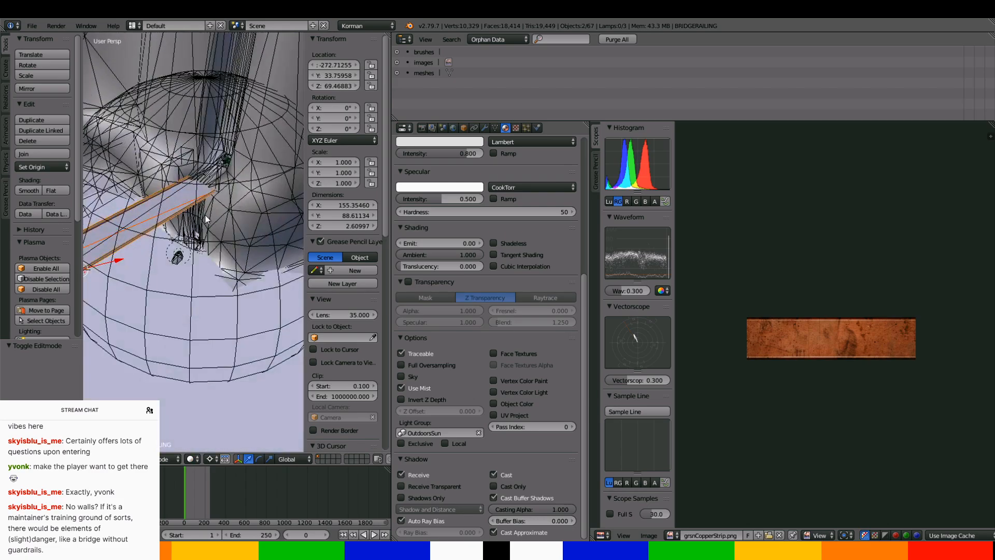
key(KP_Decimal)
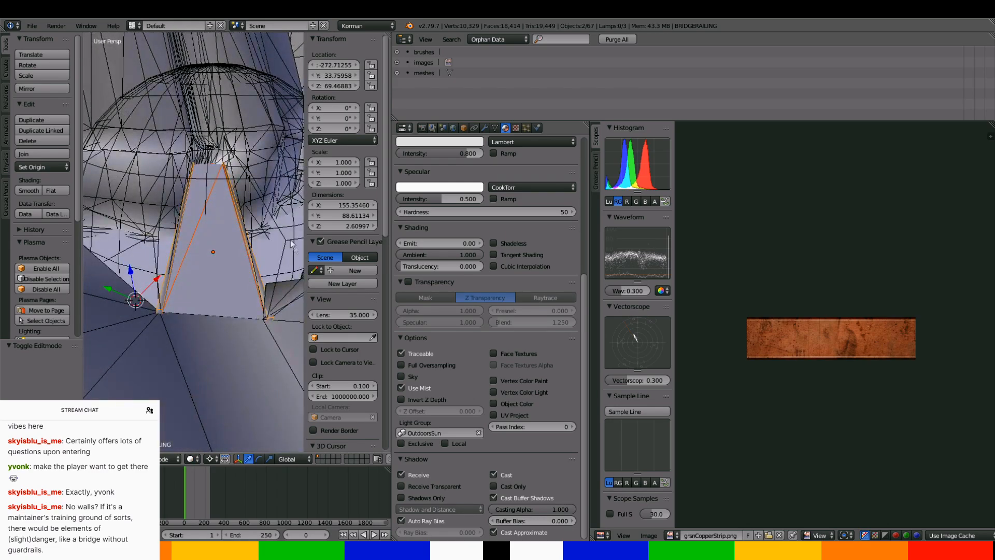
shift+right_click(282, 265)
key(KP_Divide)
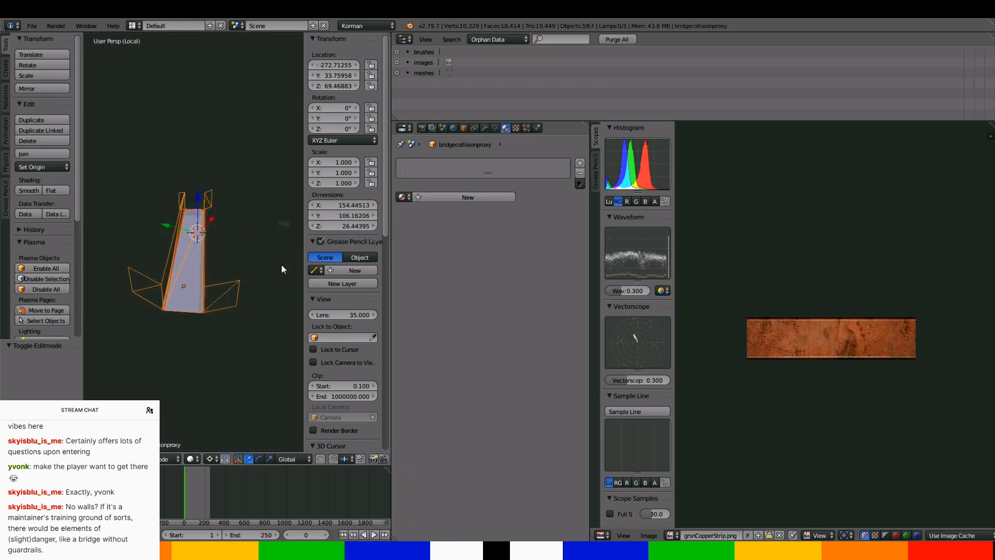
middle_drag(285, 248, 249, 235)
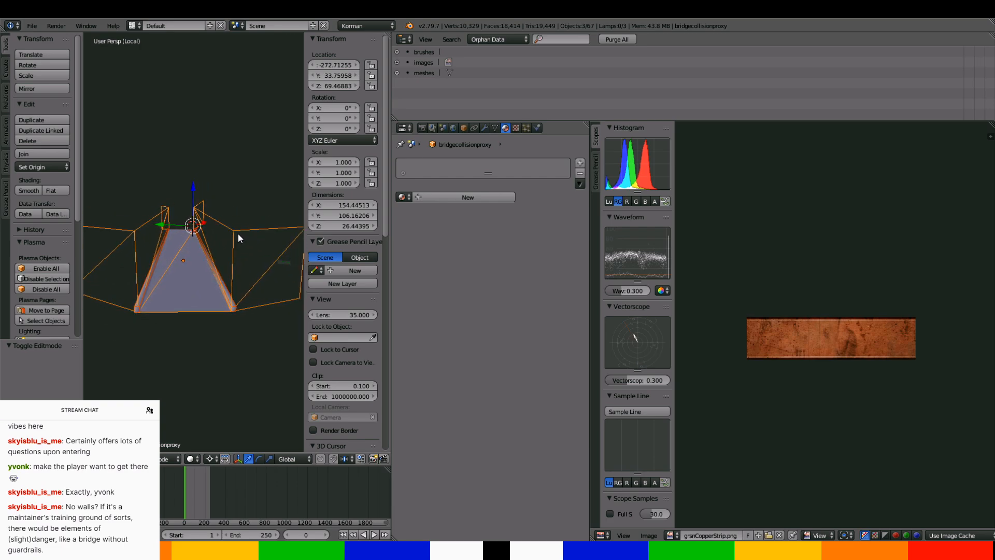
Open bridgecollisionproxy for mesh editing with edge selection and move the pivot from the 3D cursor to the selection
right_click(235, 237)
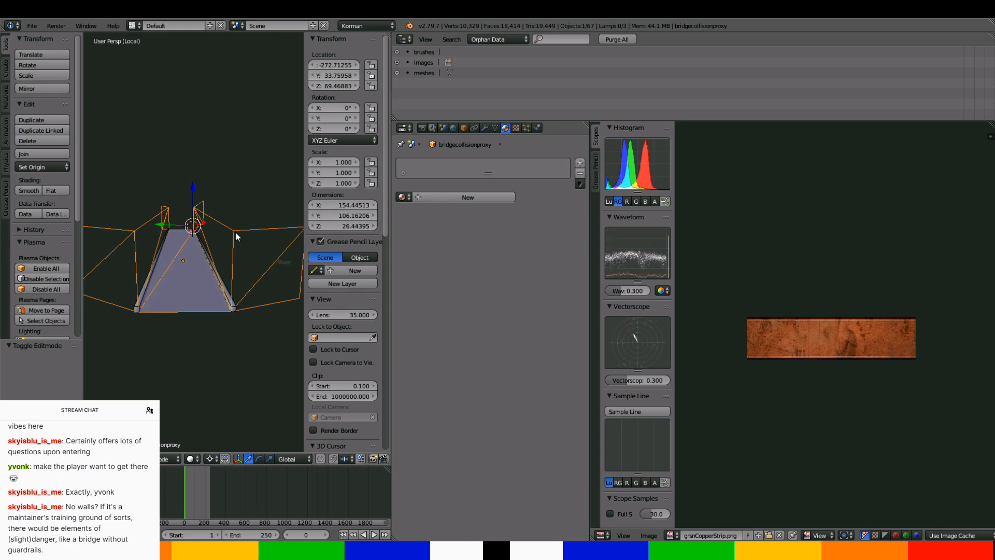
key(Tab)
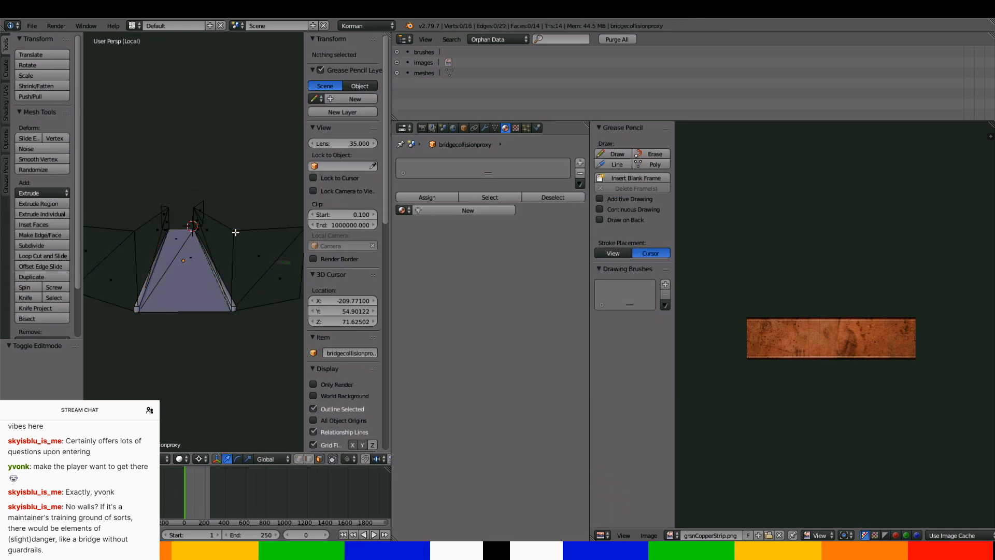
click(201, 461)
click(235, 414)
right_click(249, 228)
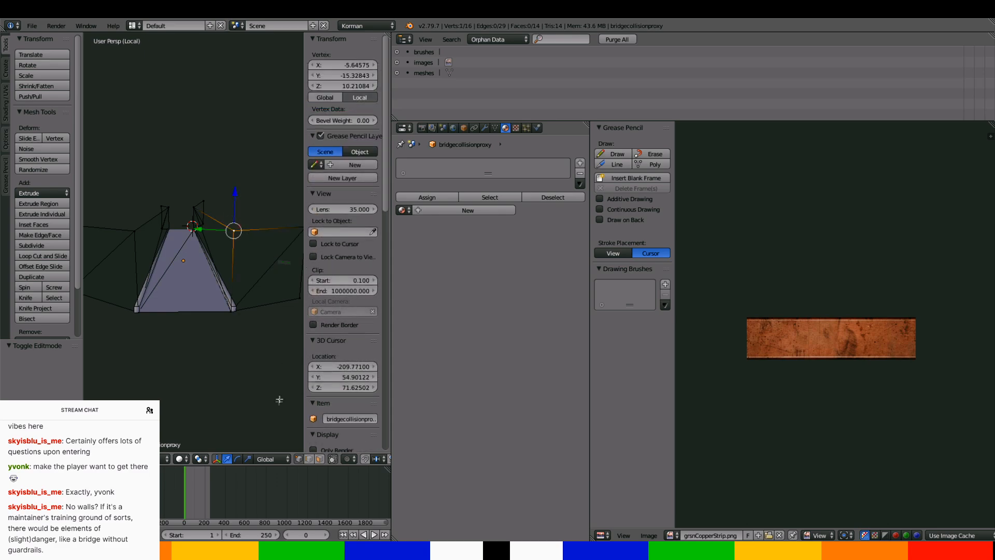
click(312, 462)
middle_drag(243, 310, 230, 311)
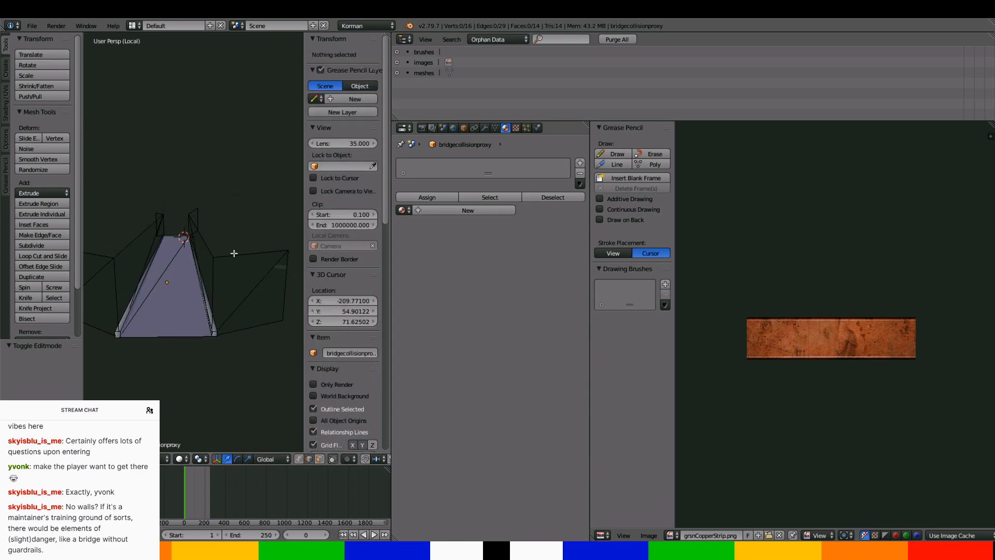
Select the top edges of the collision walls on both sides, including the flared ends, and lower them about 17.5 along Z
right_click(234, 253)
right_click(193, 210)
ctrl+right_click(241, 254)
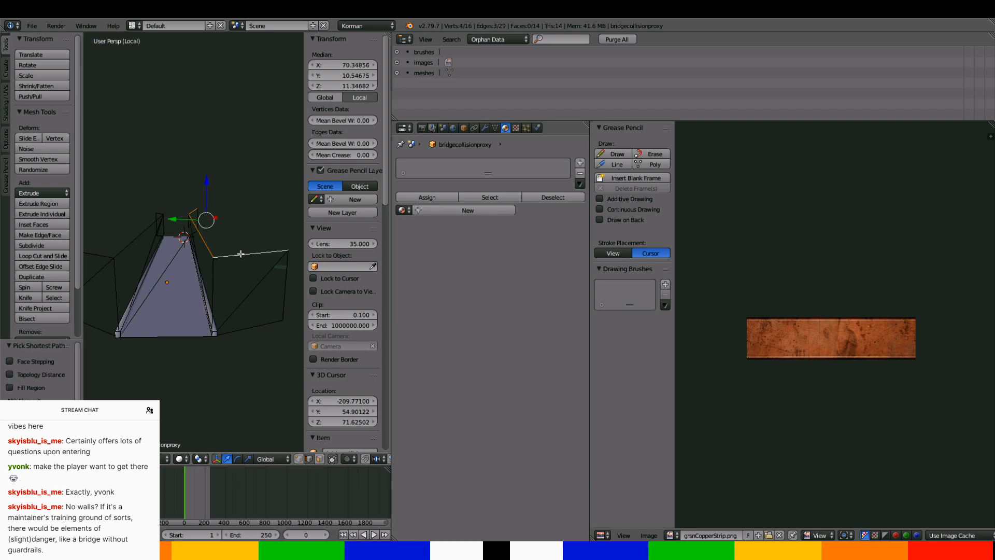
ctrl+right_click(135, 237)
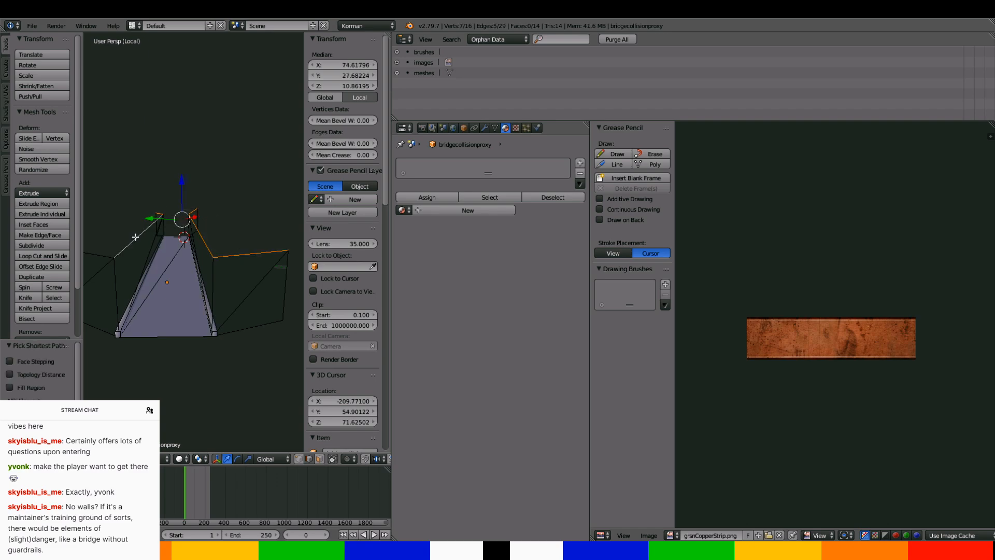
ctrl+right_click(104, 253)
middle_drag(150, 240, 152, 229)
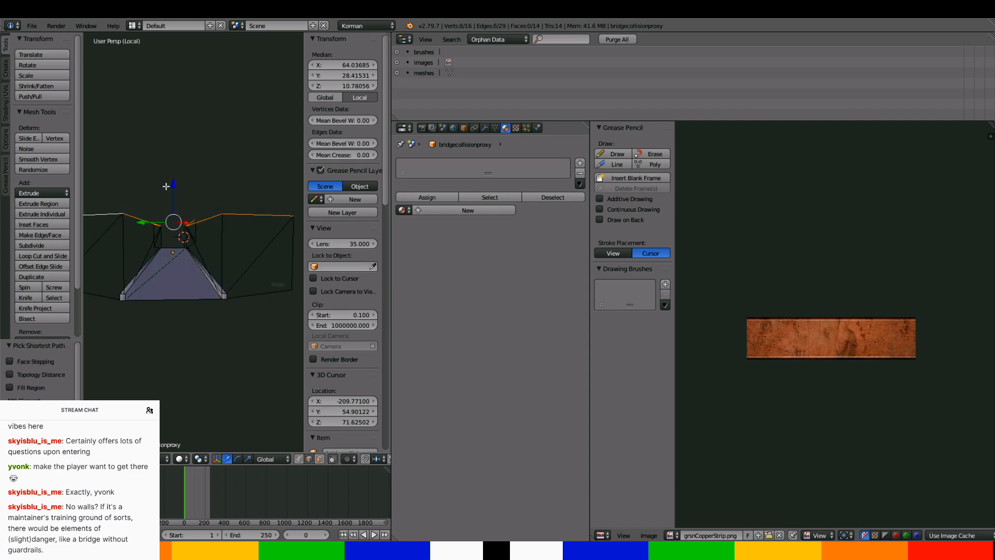
drag(172, 186, 169, 216)
scroll(182, 269, up, 2)
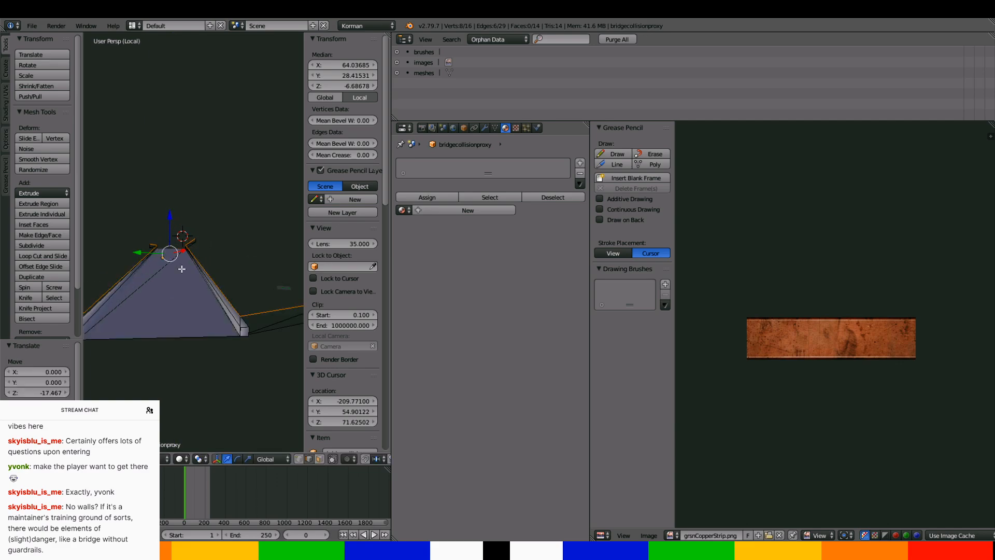
Fine-tune the height of the collision walls' top edges, lowering them about another 1.2 along Z overall
middle_drag(181, 269, 192, 239)
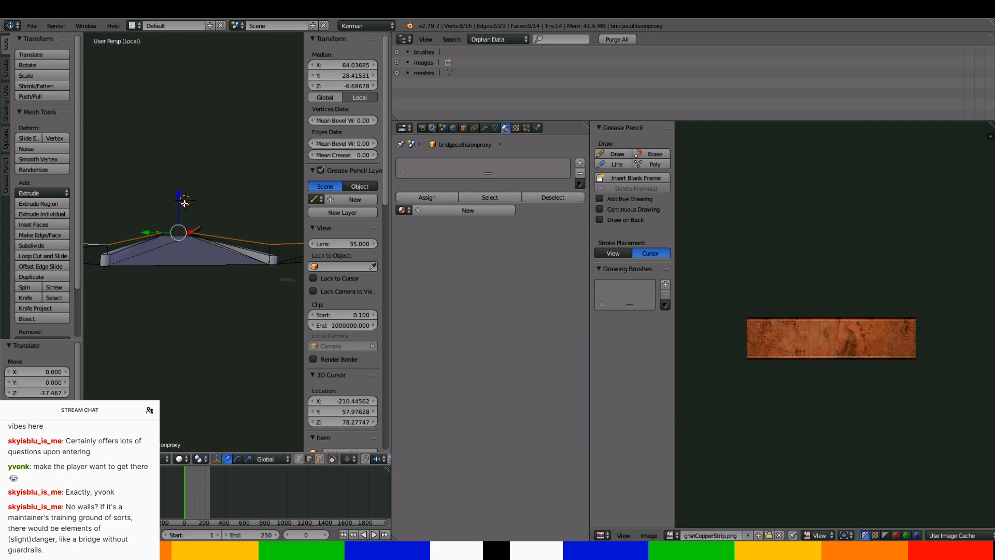
drag(181, 199, 182, 200)
mouse_move(182, 201)
middle_down()
mouse_move(163, 219)
mouse_move(176, 207)
mouse_move(182, 217)
middle_up()
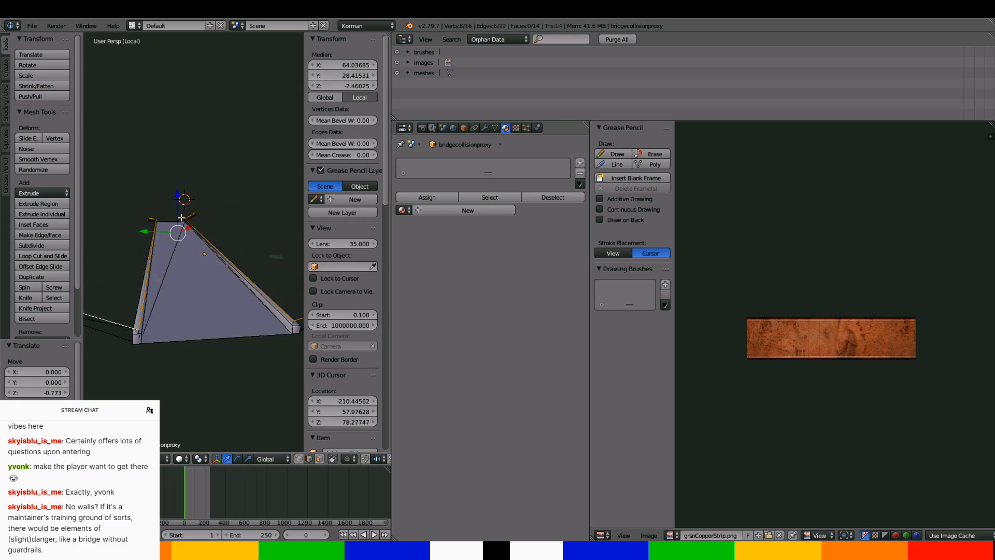
drag(184, 201, 191, 191)
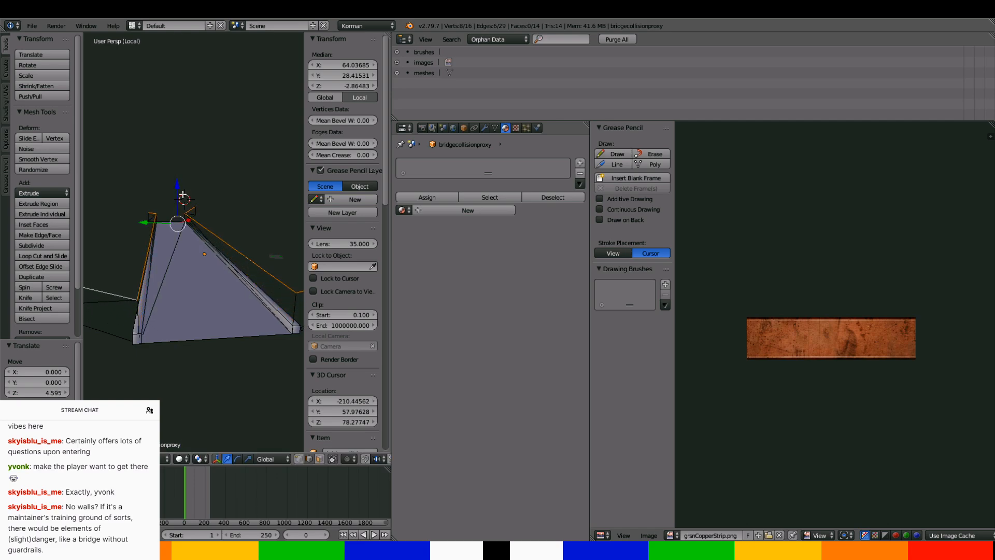
middle_drag(178, 190, 171, 176)
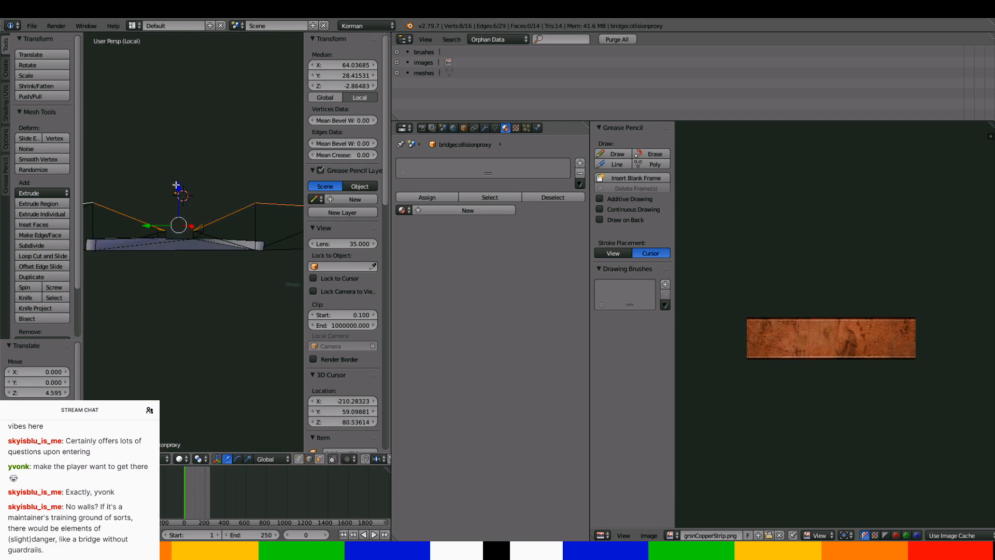
drag(176, 185, 179, 196)
middle_drag(198, 196, 241, 205)
scroll(228, 187, up, 2)
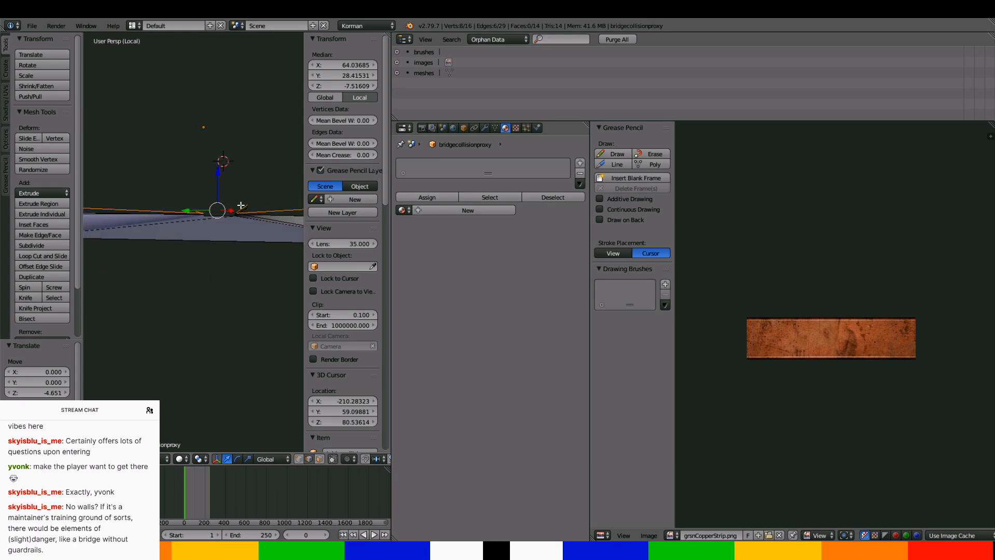
drag(218, 164, 219, 166)
middle_drag(220, 166, 244, 252)
Delete the two faces of the flared collision wing at one corner of the bridge
right_click(243, 247)
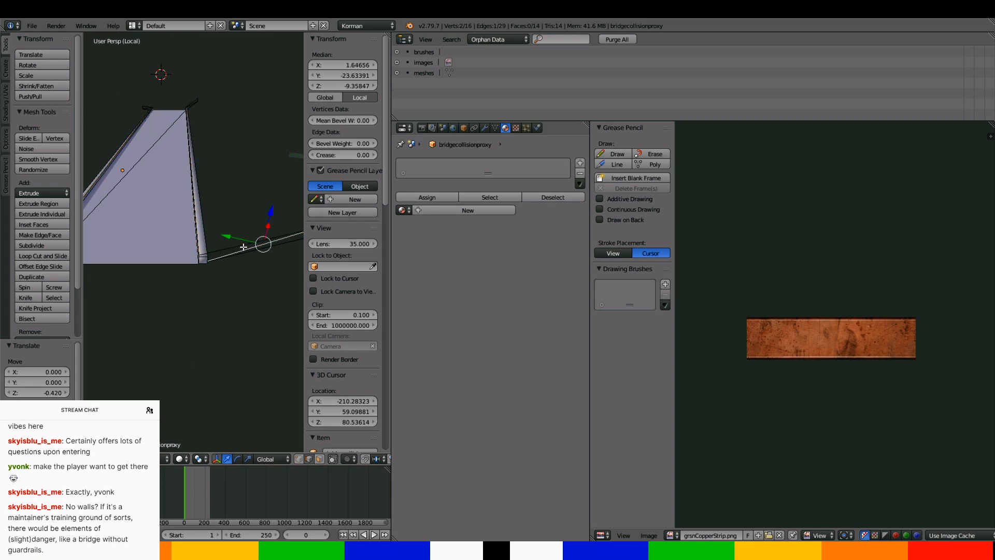
click(320, 460)
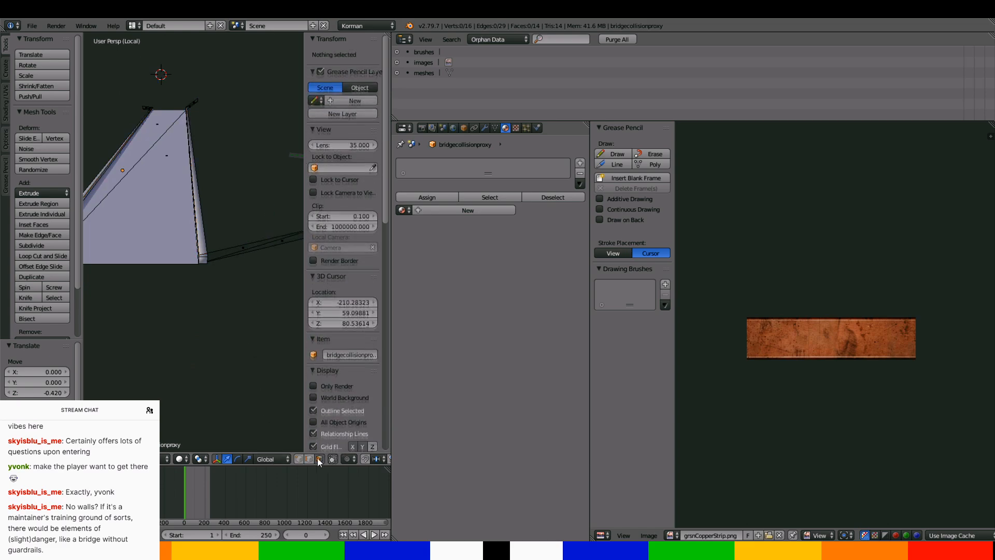
right_click(241, 247)
shift+right_click(248, 249)
key(x)
click(248, 249)
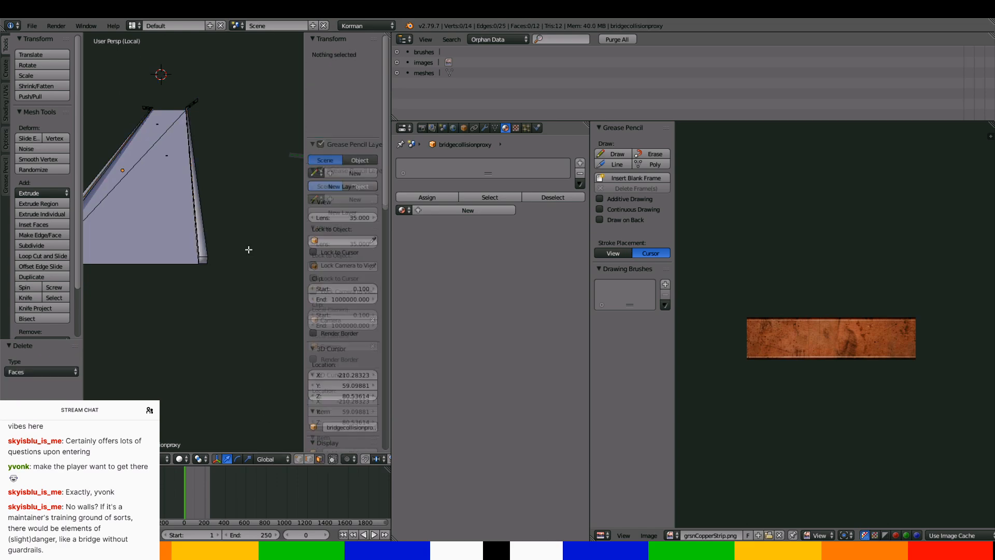
Delete the two faces of the flared collision wing across the deck at the same bridge end
middle_drag(249, 250, 186, 239)
right_click(171, 241)
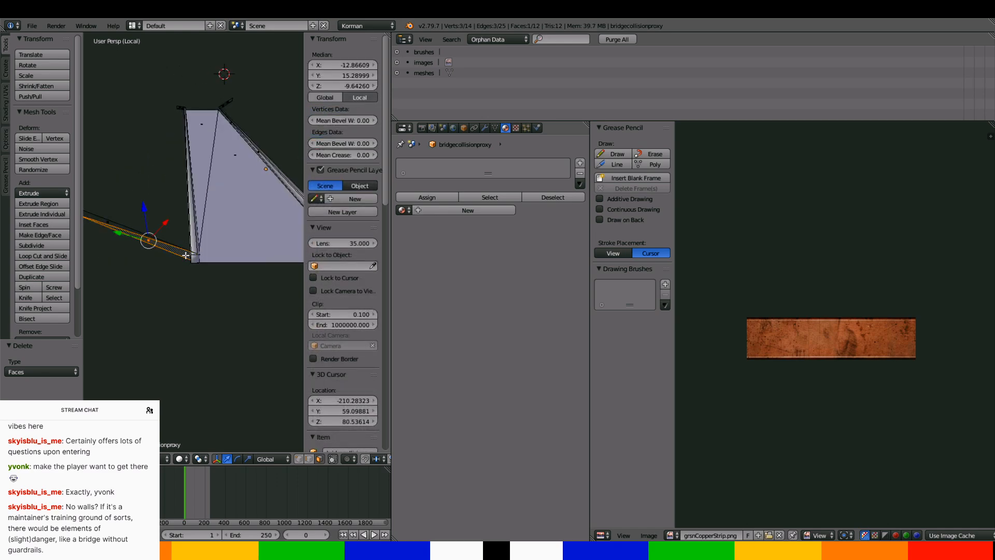
shift+right_click(97, 217)
key(x)
click(100, 223)
Delete the two faces of a flared collision wing at the bridge's opposite end
middle_drag(101, 223, 185, 176)
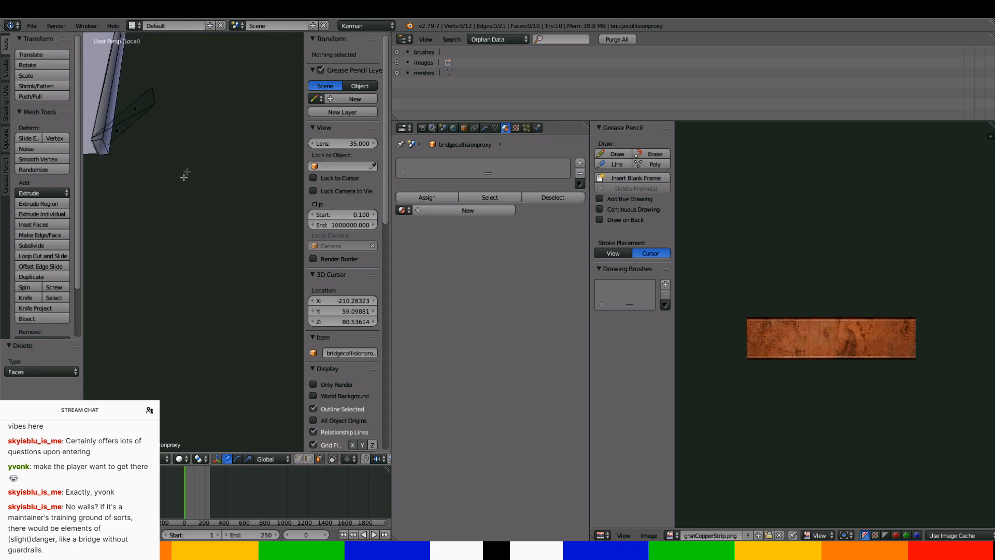
right_click(136, 123)
shift+right_click(132, 127)
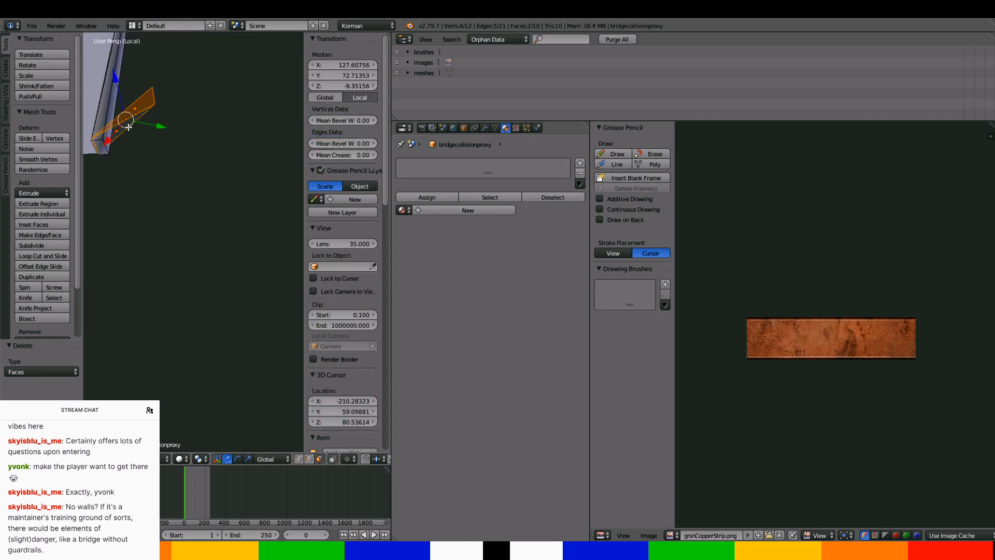
key(x)
click(125, 131)
Delete the two faces of the last remaining flared collision wing beside the deck
middle_drag(125, 131, 178, 145)
right_click(157, 154)
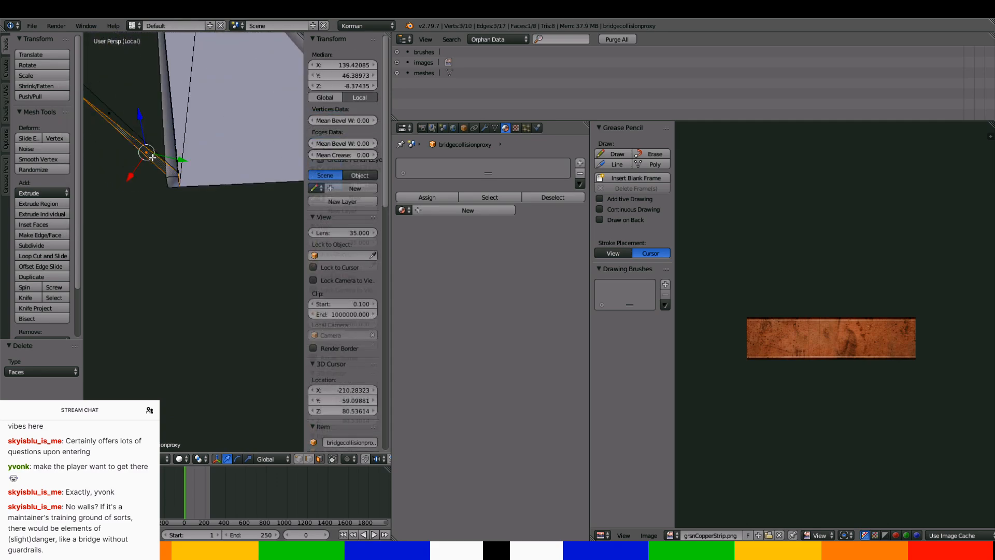
shift+right_click(152, 152)
key(x)
click(154, 151)
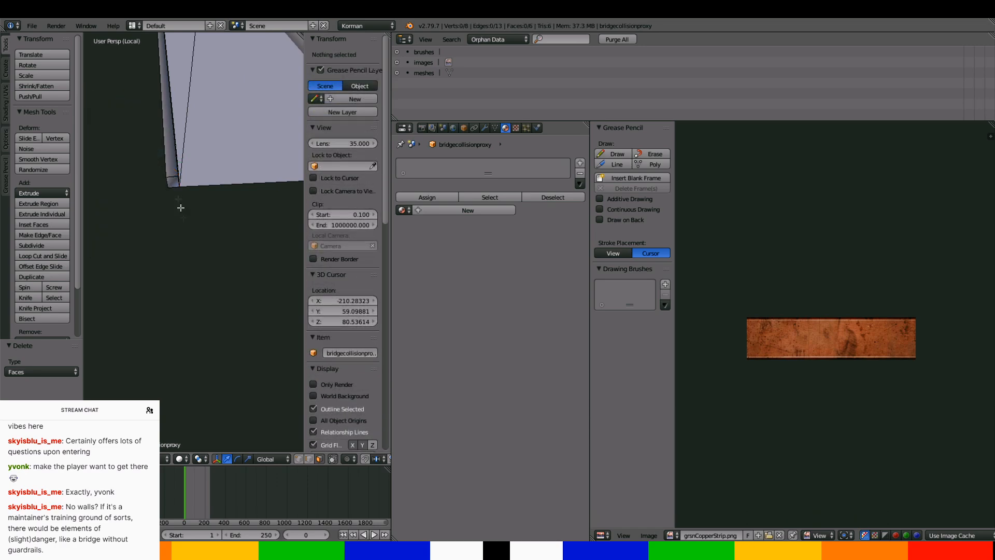
Select the three connected edges along one long side of the collision proxy, extrude them, and offset the extrusion -1.630 along Y
click(307, 460)
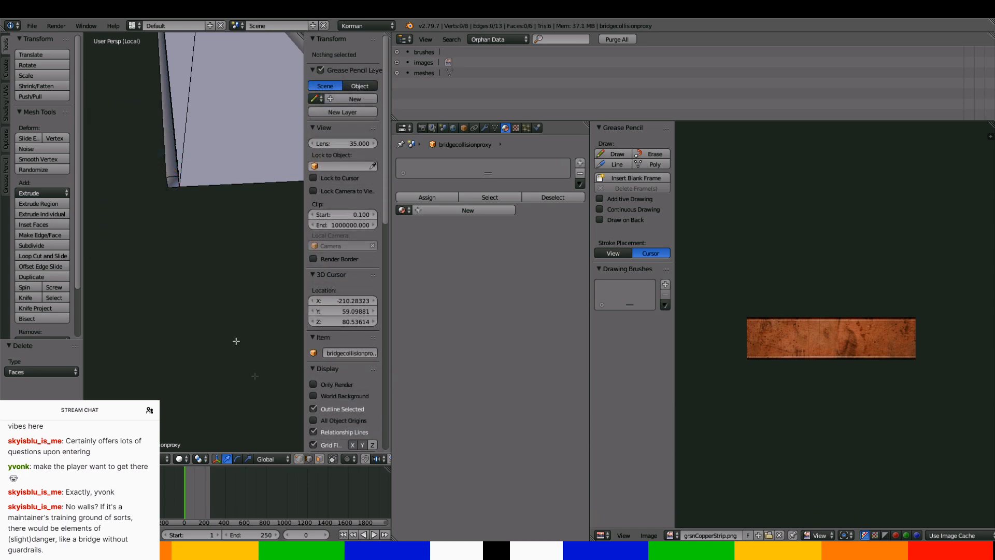
right_click(178, 179)
shift+right_click(177, 157)
middle_drag(171, 169, 195, 224)
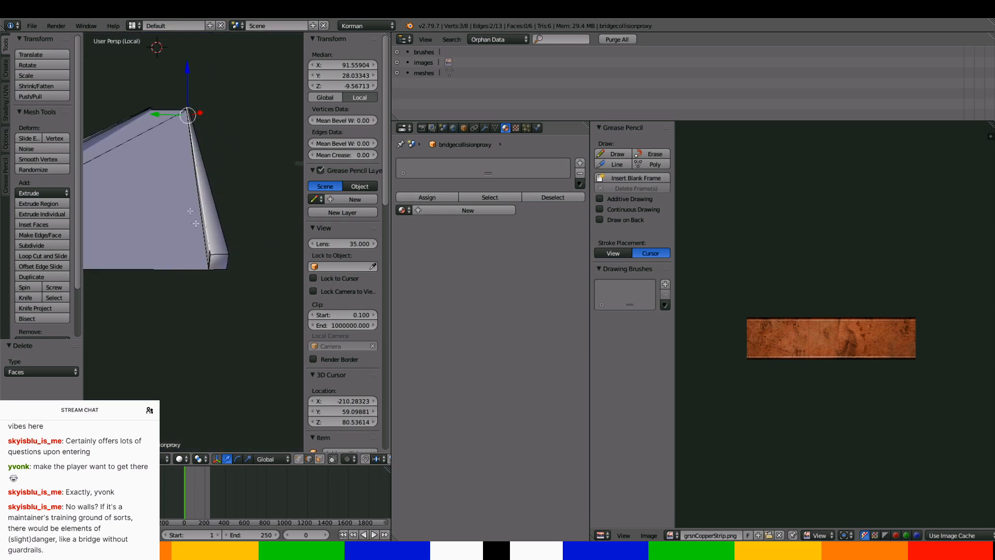
shift+right_click(210, 258)
middle_drag(226, 255, 223, 255)
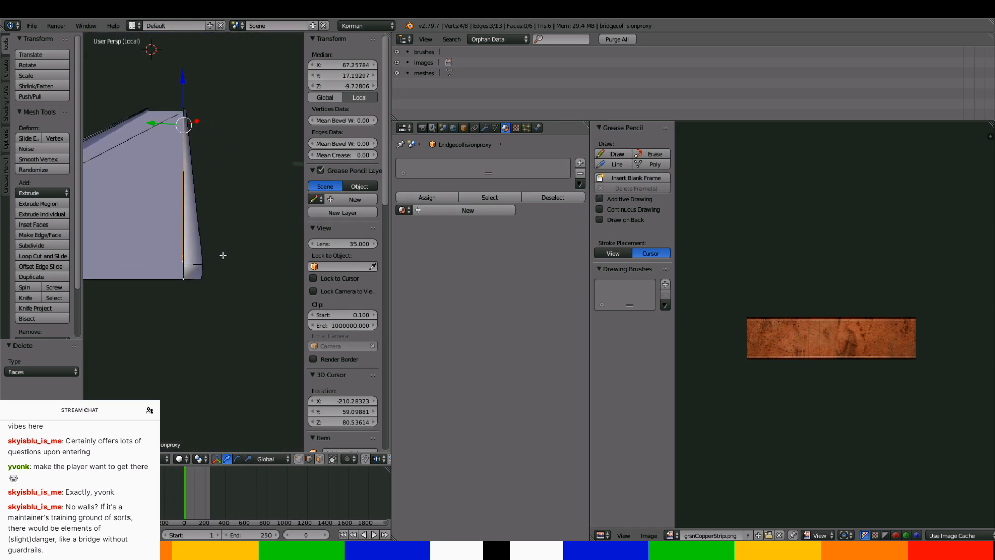
key(e)
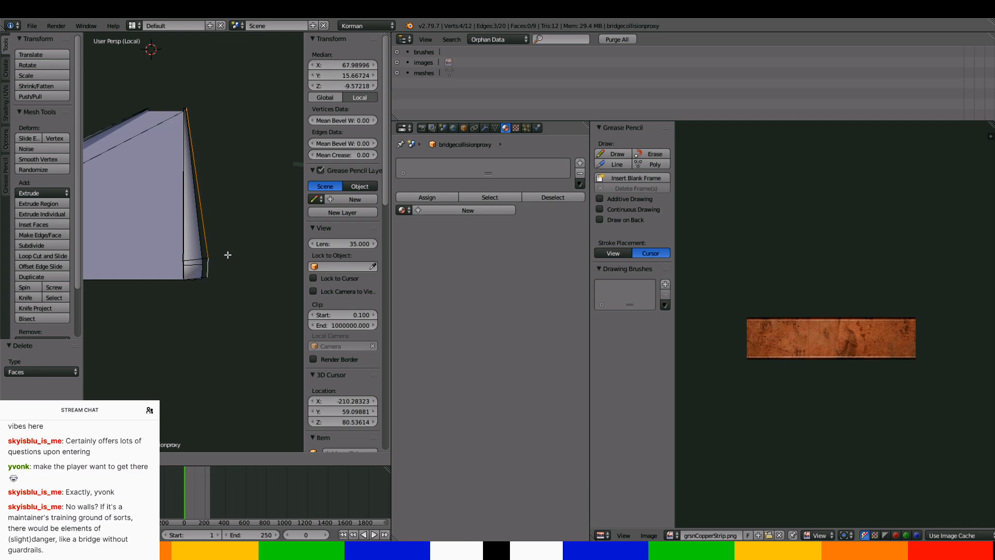
right_click(228, 255)
drag(167, 124, 172, 123)
middle_drag(172, 122, 187, 173)
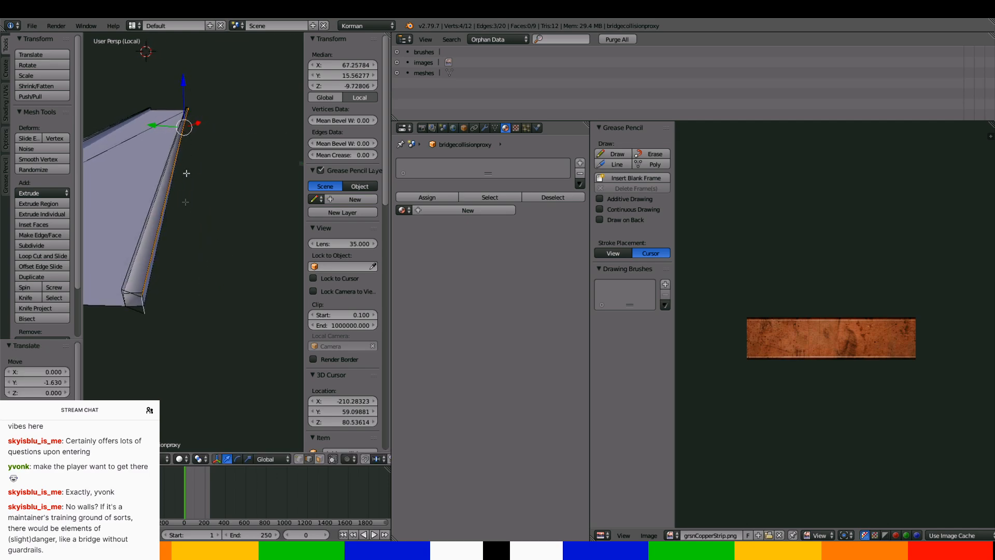
Set the pivot to the 3D cursor, place the cursor beside the proxy's corner, and shift the extruded edges 0.736 along X
click(203, 459)
click(228, 436)
click(106, 316)
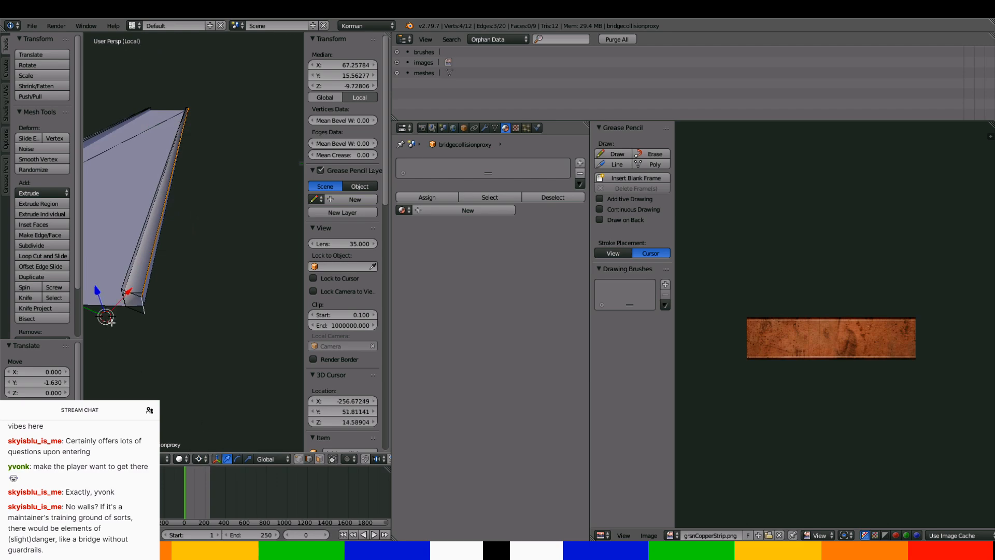
drag(125, 296, 126, 297)
middle_drag(126, 297, 162, 273)
Select the three connected edges along the proxy's opposite long side and extrude them outward along Y
click(181, 212)
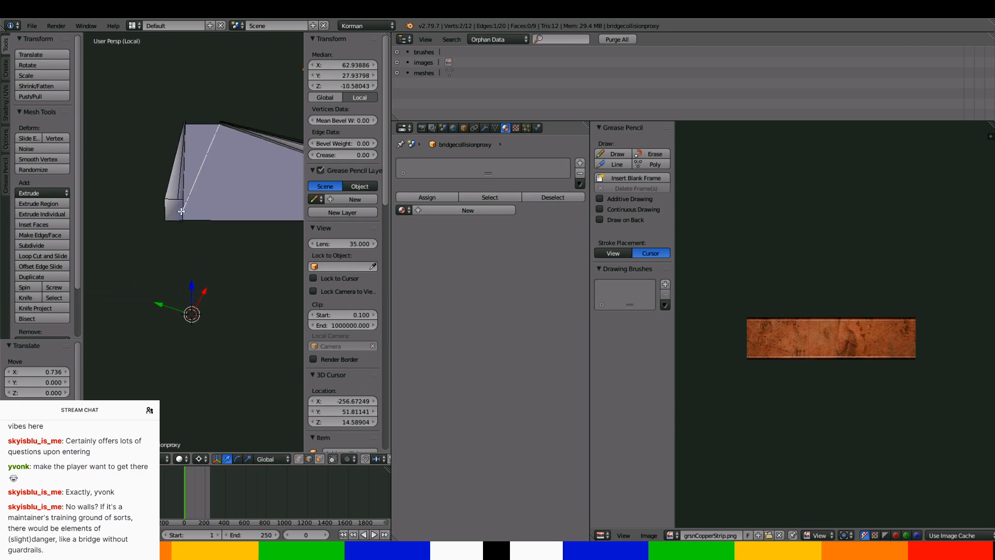
middle_drag(180, 211, 151, 216)
shift+right_click(134, 175)
scroll(152, 216, up, 3)
scroll(205, 228, down, 3)
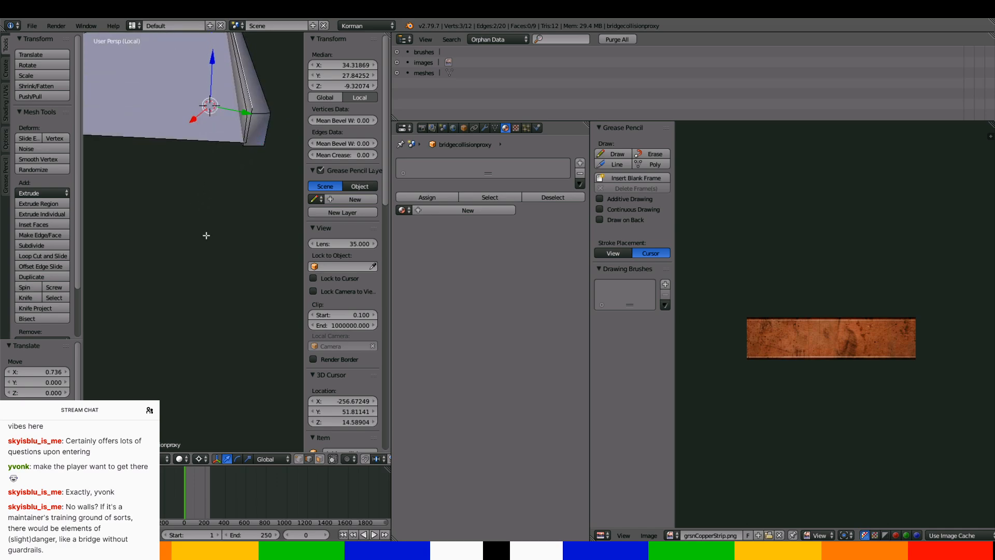
shift+right_click(226, 148)
middle_drag(226, 148, 190, 211)
click(152, 232)
key(e)
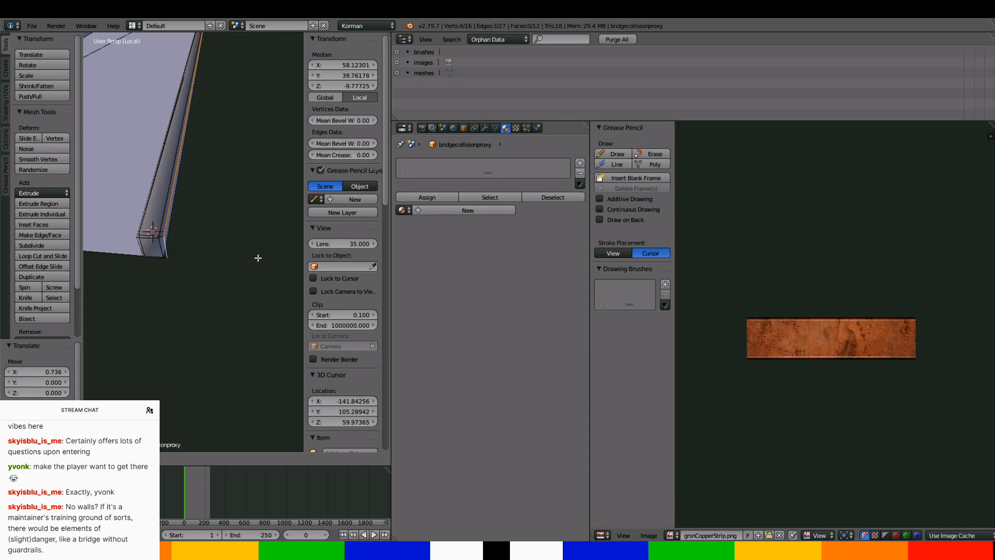
click(223, 238)
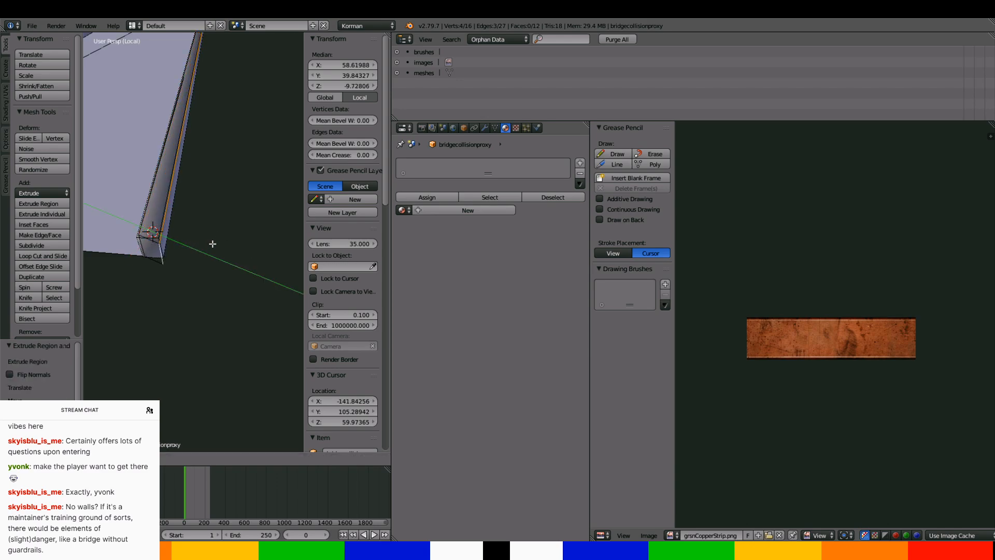
click(210, 241)
Move the newly extruded edges on the opposite side -0.501 along X
key(g)
key(x)
click(148, 251)
mouse_move(148, 250)
middle_down()
mouse_move(165, 231)
mouse_move(155, 241)
middle_up()
scroll(190, 152, down, 5)
middle_drag(190, 152, 190, 184)
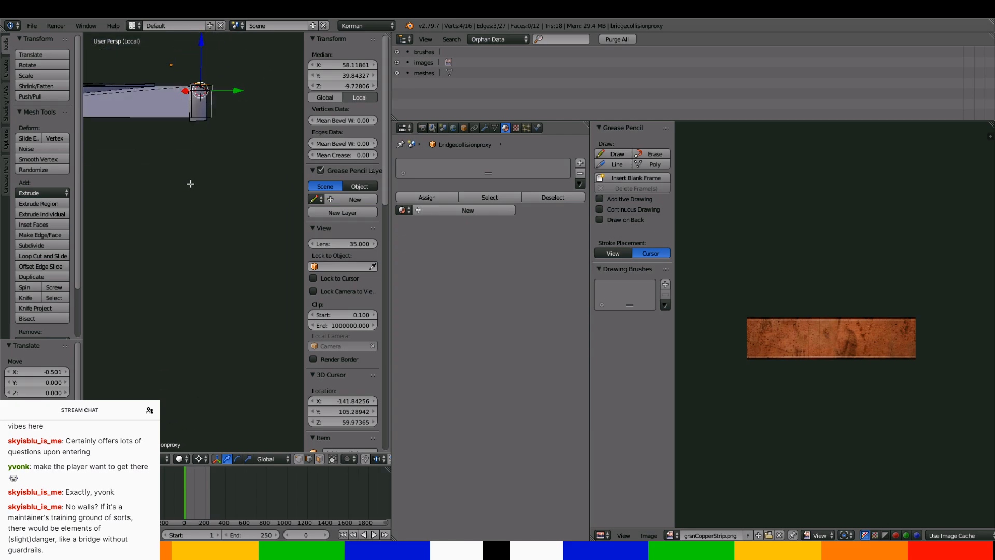
Leave Edit Mode and local view to show the whole scene, and save the file over the existing one
shift+middle_drag(196, 114, 225, 140)
key(Tab)
key(KP_Divide)
scroll(204, 167, up, 4)
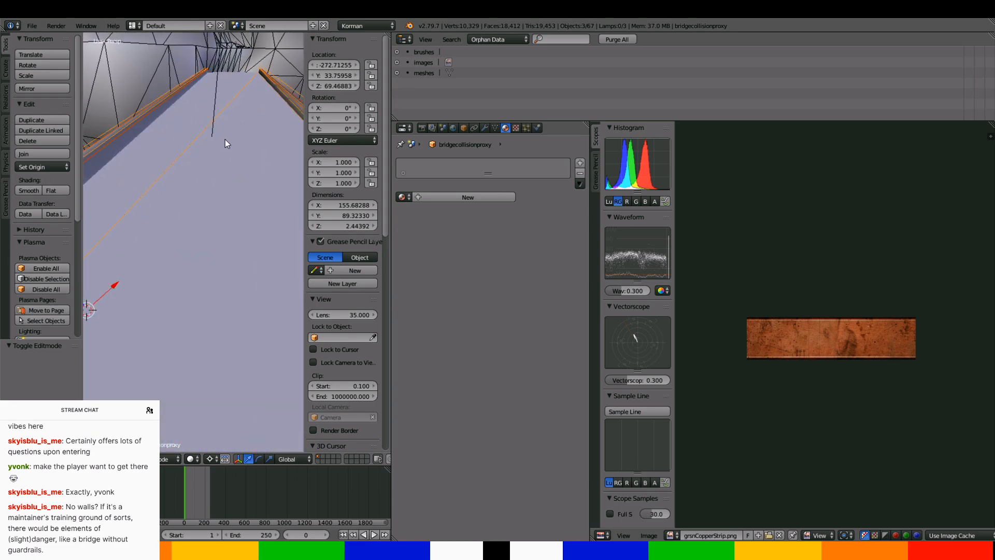
key(ctrl+s)
click(226, 140)
key(ctrl+s)
click(203, 116)
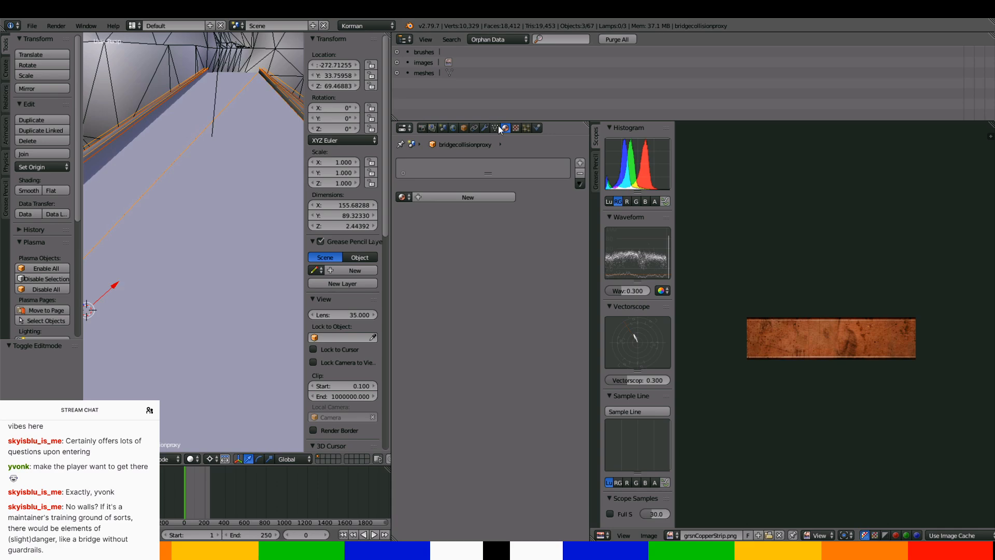
Export and launch the age in the uruDestiny game with Test Age from the world settings
click(466, 127)
click(453, 127)
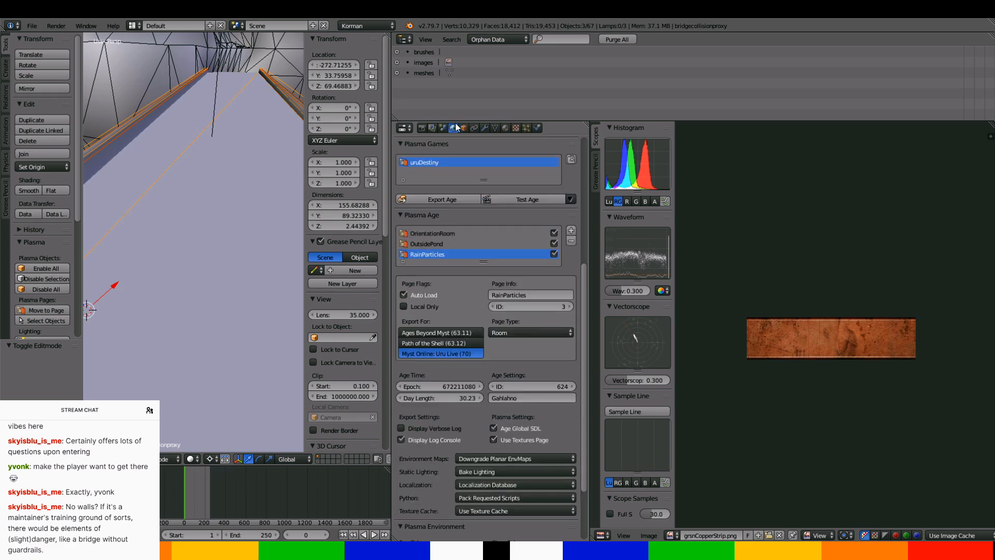
click(545, 203)
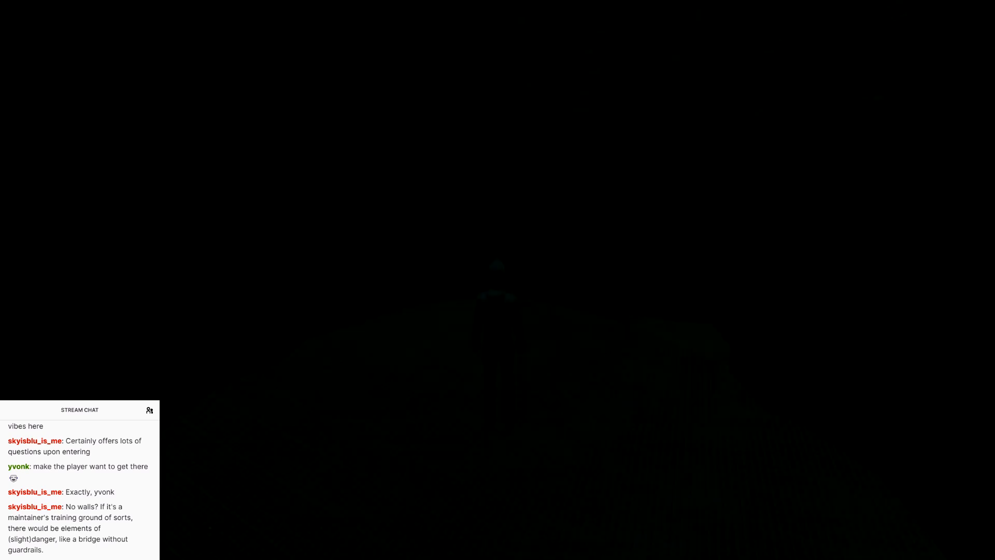
Switch to first-person view in the game and walk from the starting point out to the bridge
key(F1)
key(Up)
key(Right)
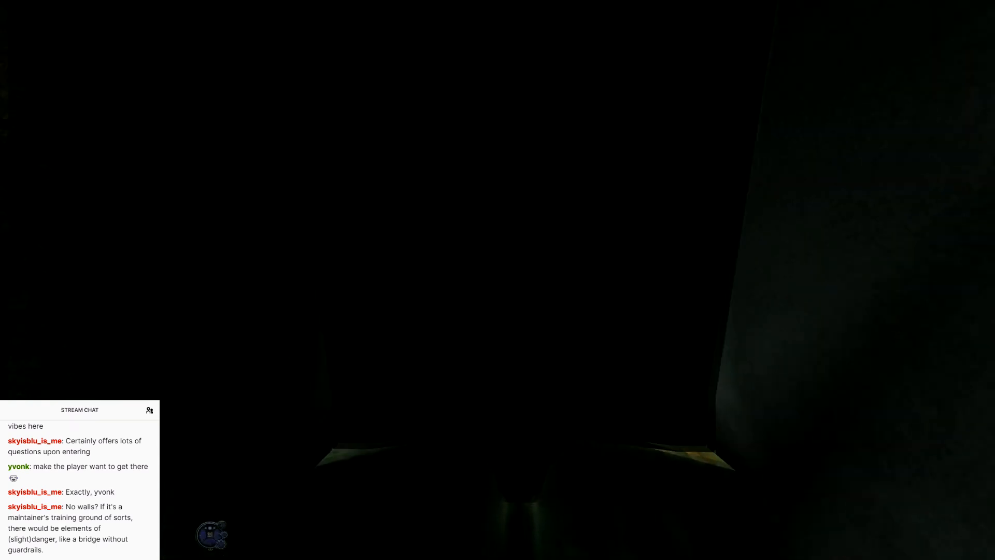
key(Up)
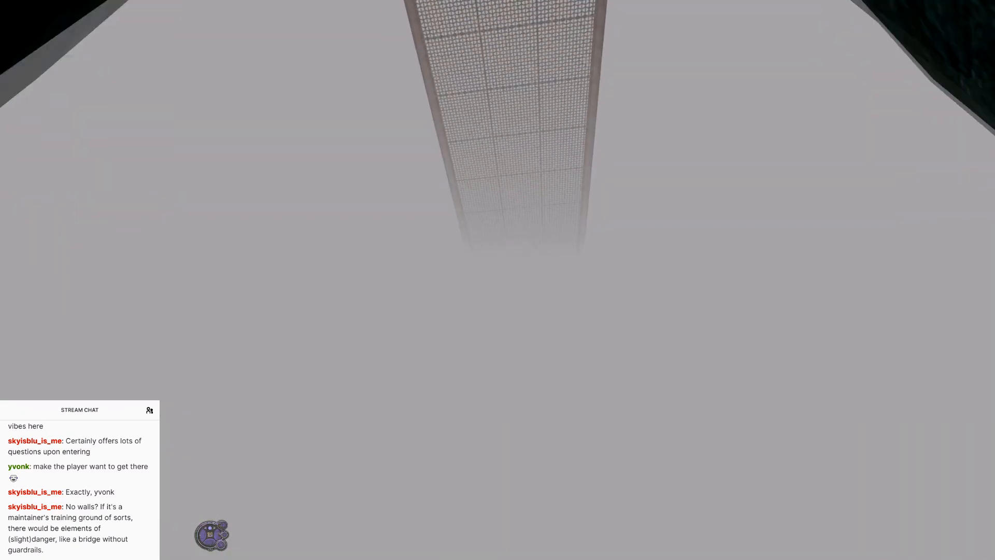
right_drag(642, 358, 656, 304)
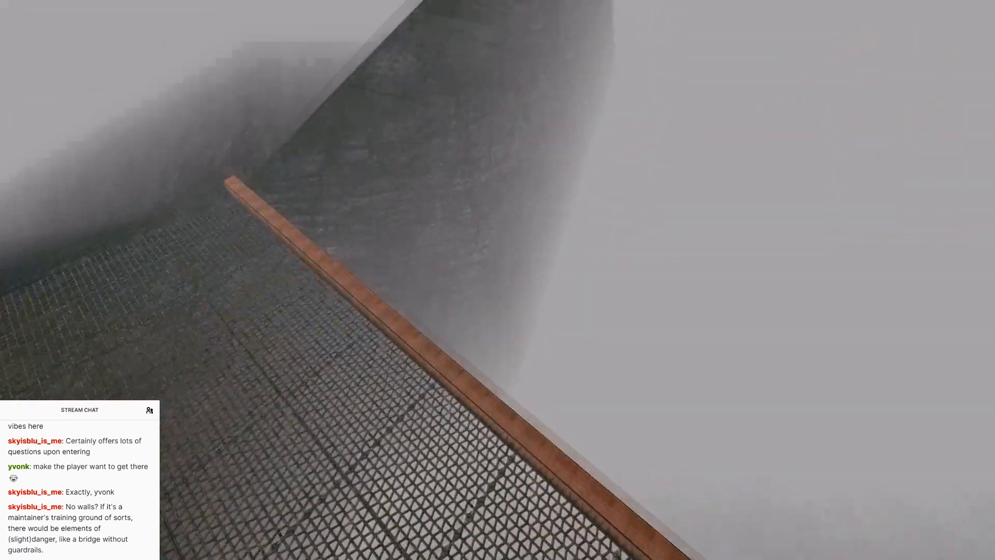
Walk against both copper railings at the near end of the bridge to check their texture and collision
key(w)
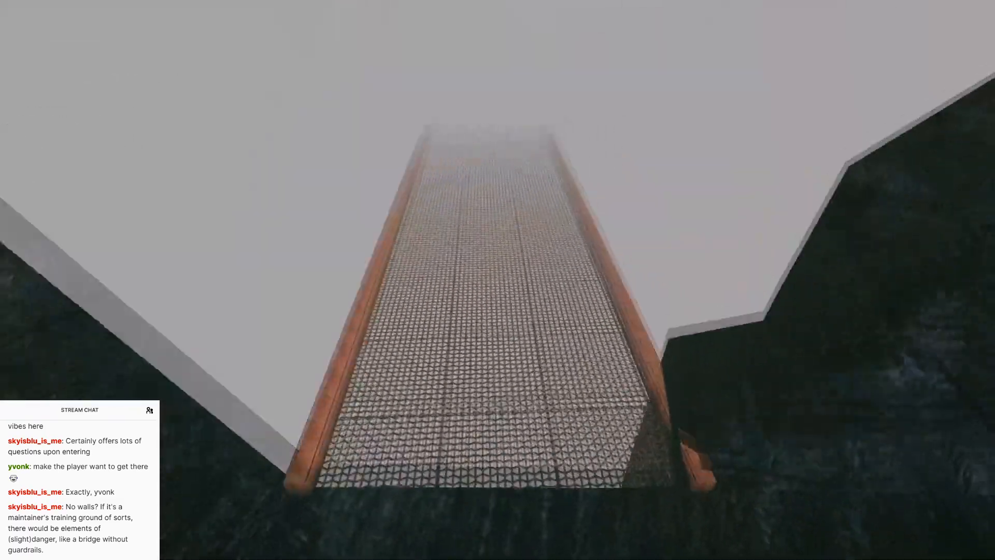
key(w)
key(s)
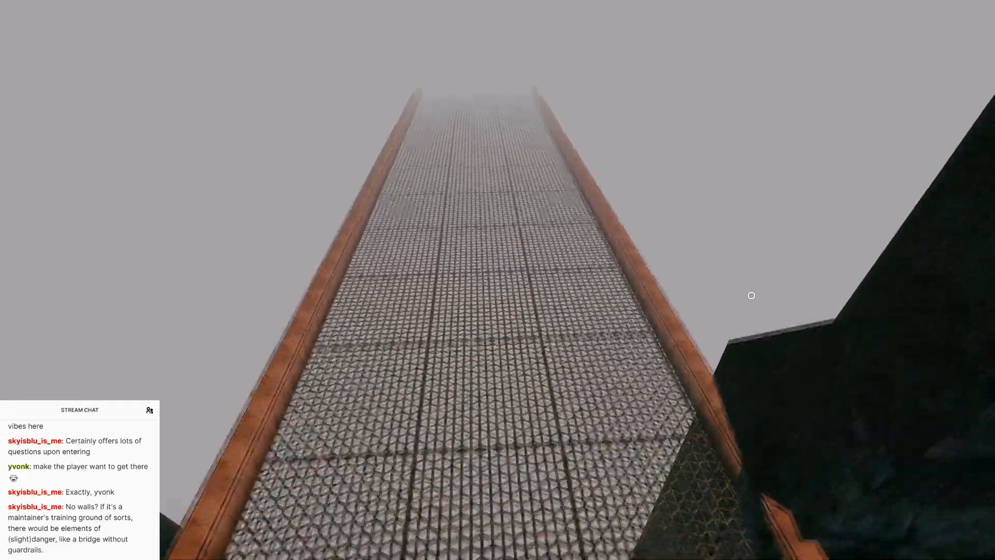
key(w)
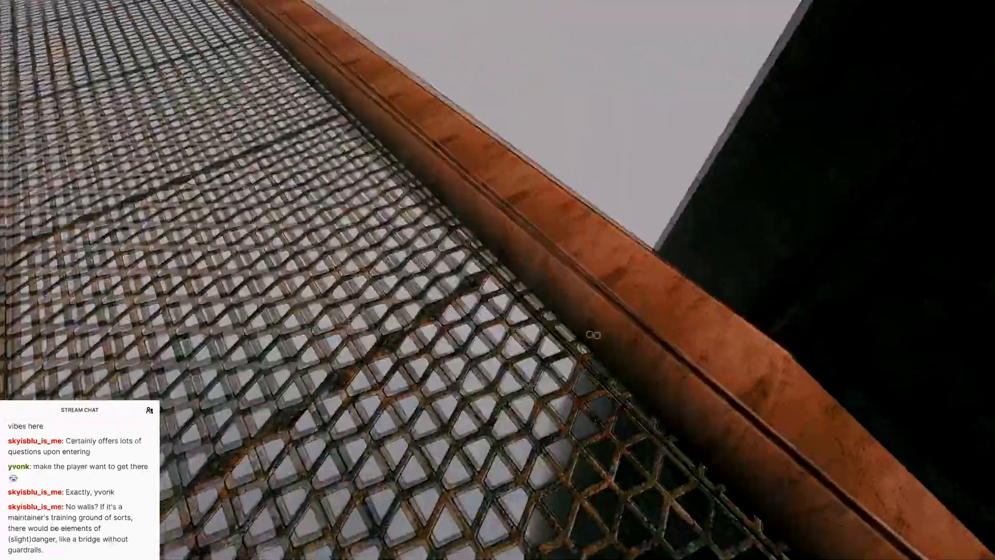
middle_drag(594, 335, 684, 306)
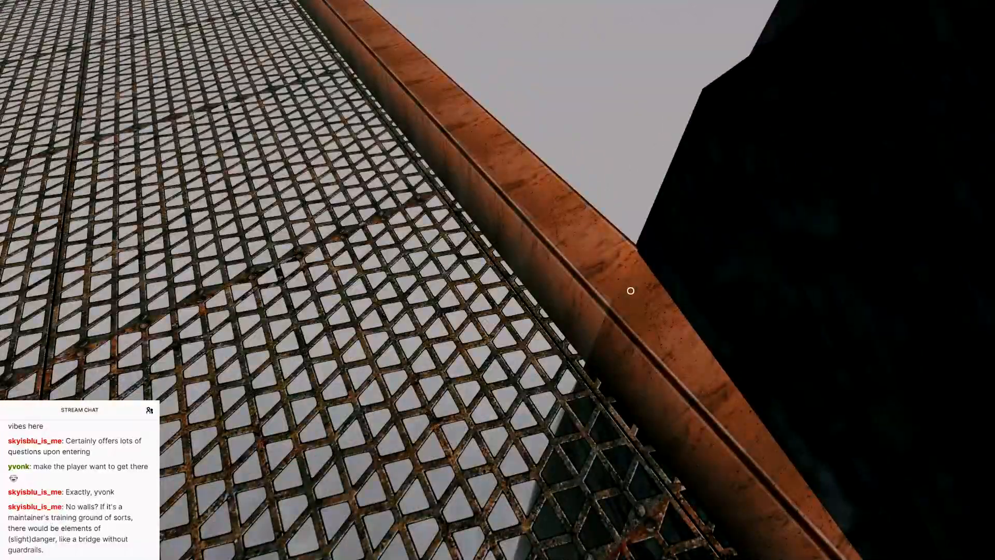
key(w)
key(s)
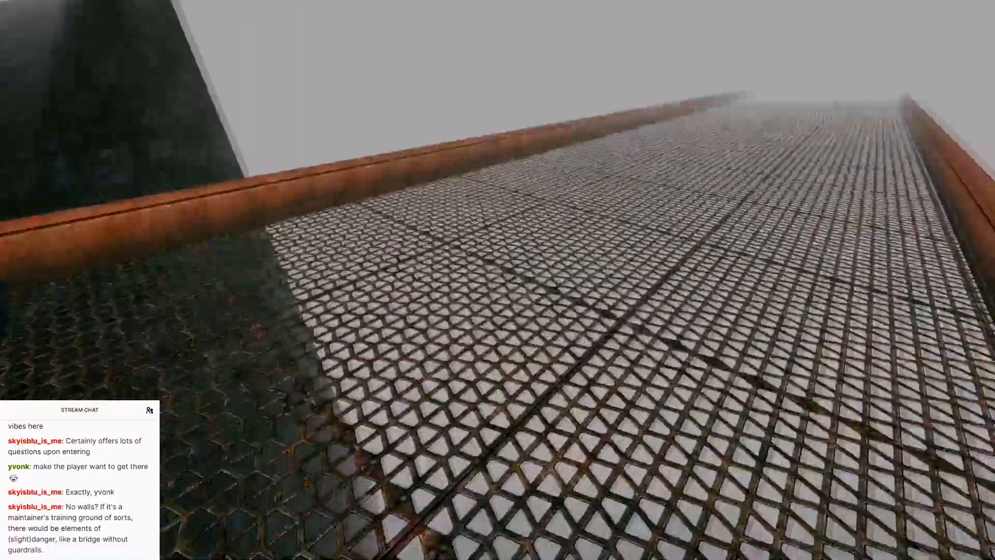
key(w)
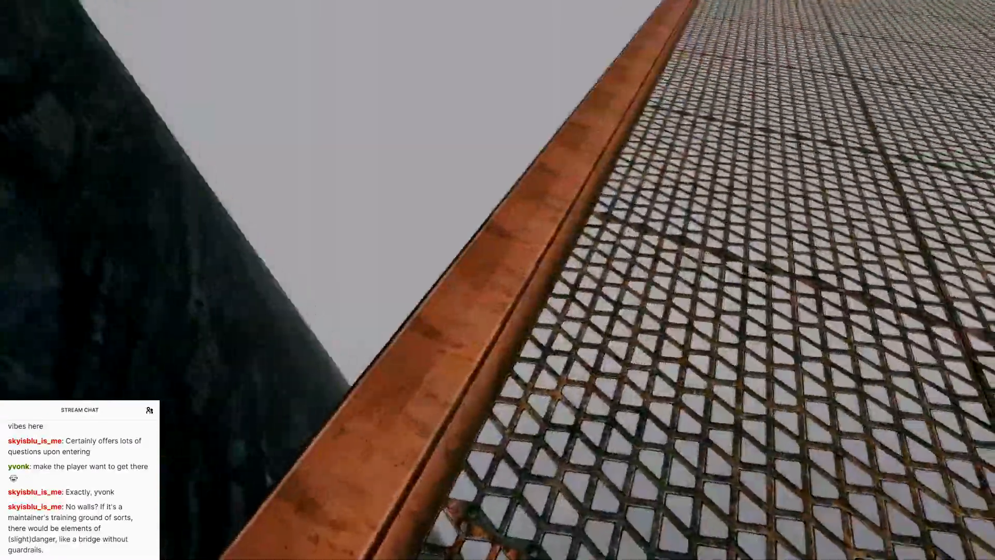
key(w)
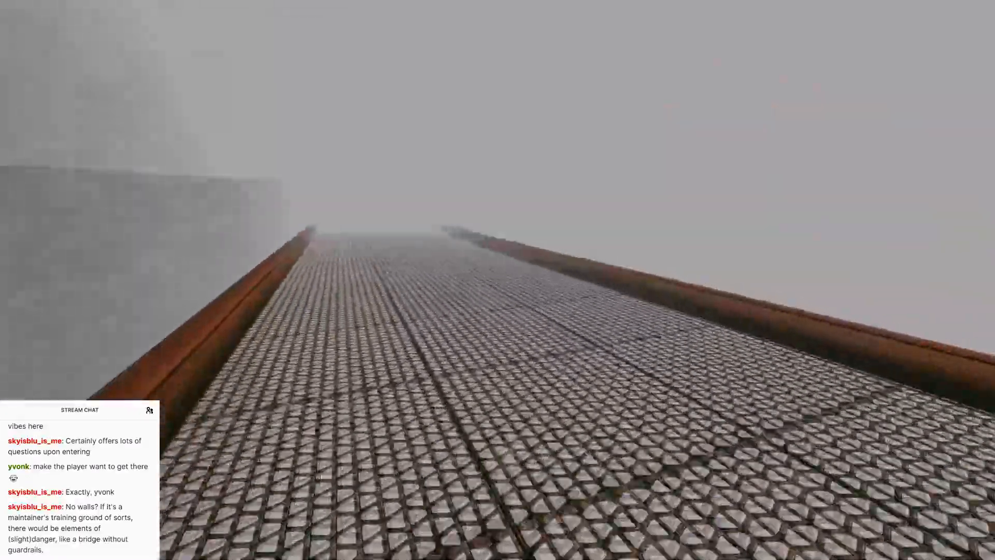
Walk across the bridge and check the railing ends, shading and collision where they meet the rock
key(w)
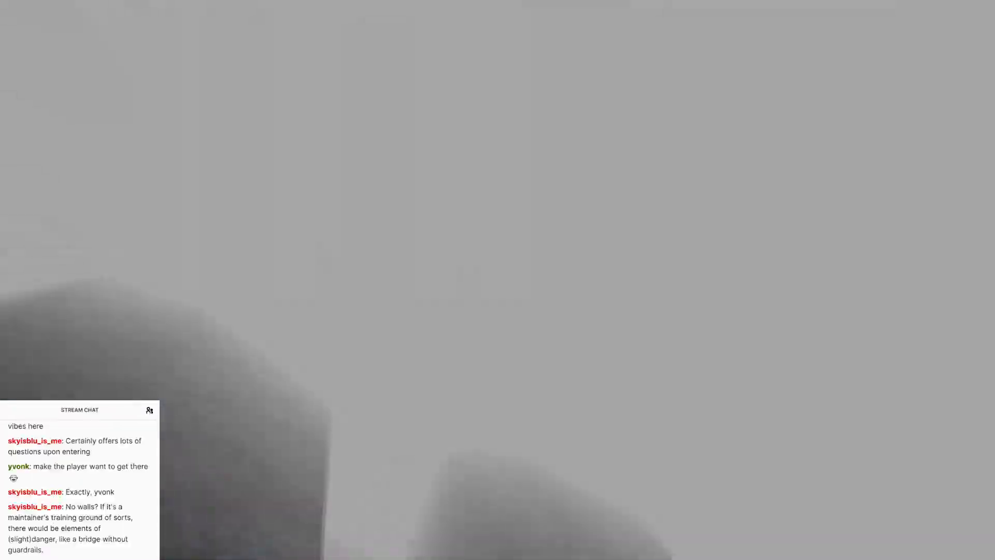
key(w)
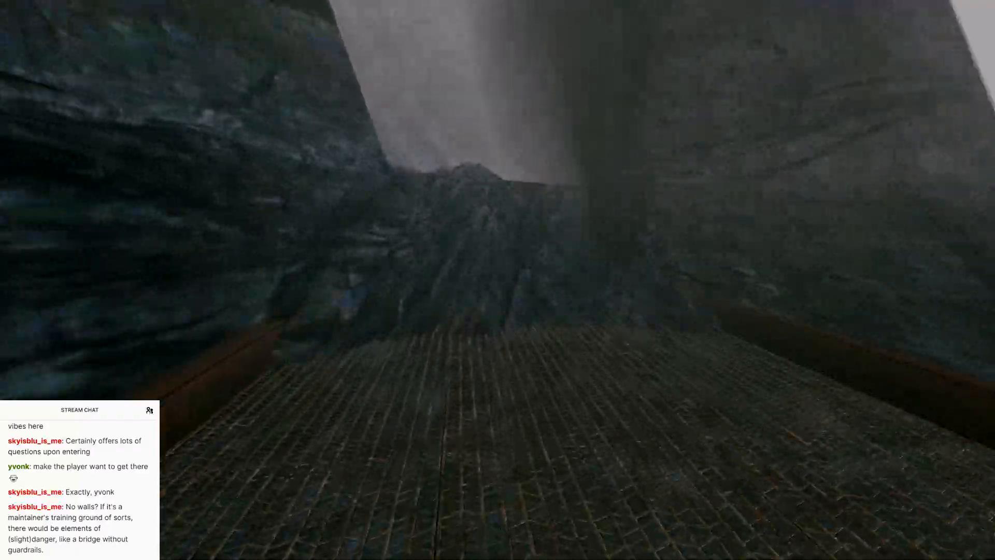
key(w)
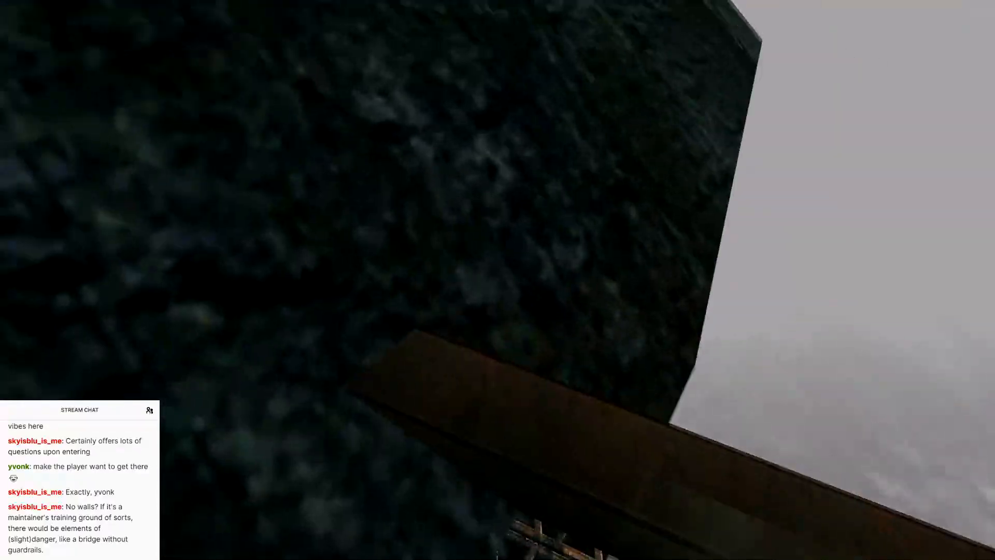
key(w)
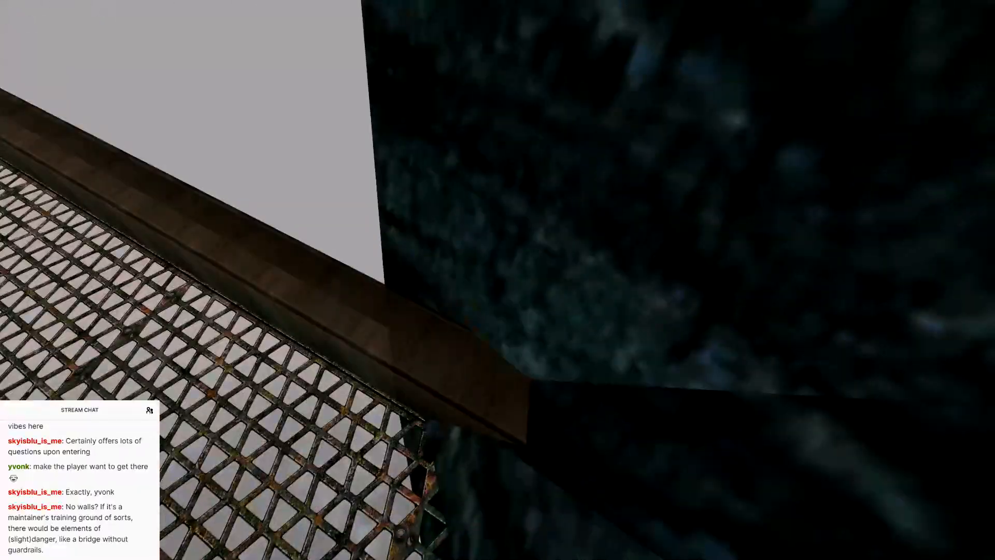
key(w)
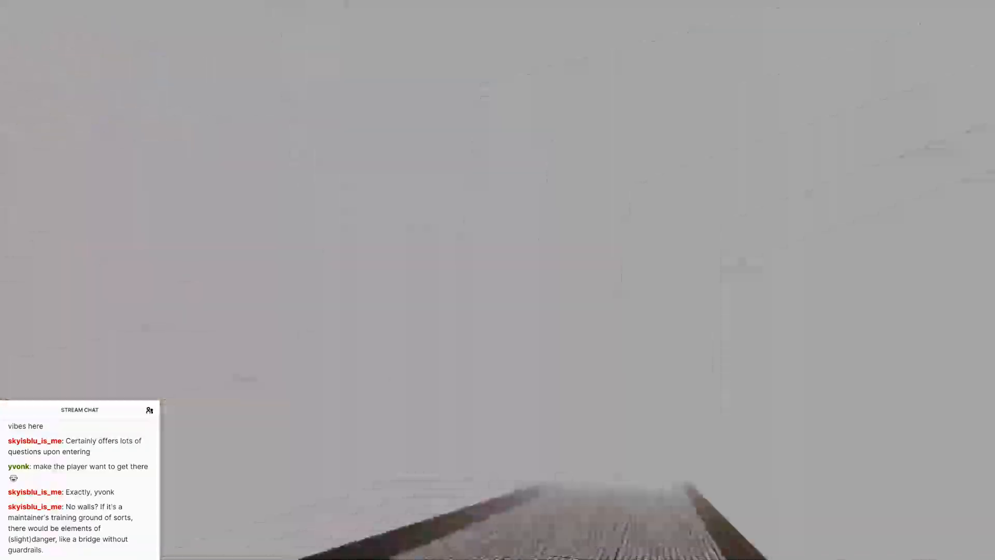
key(w)
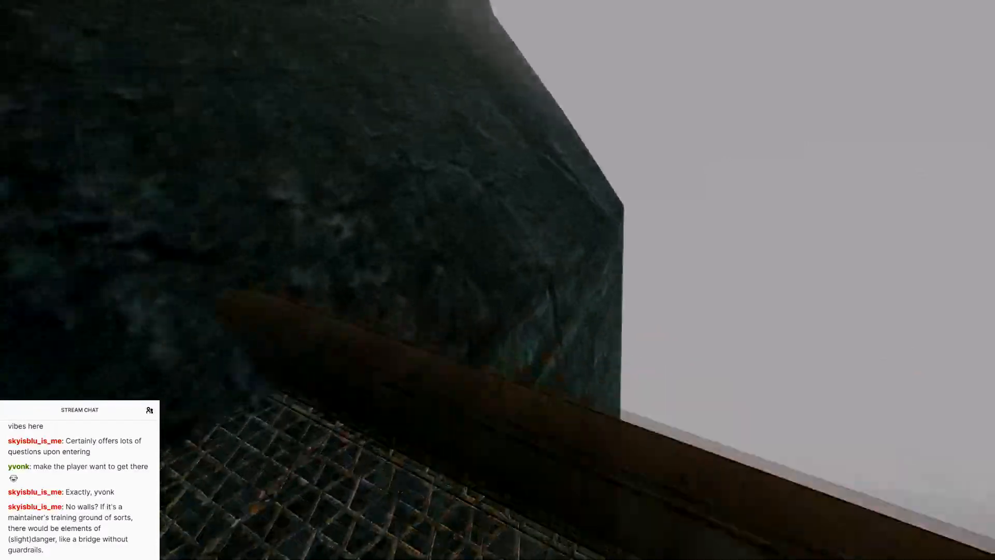
key(w)
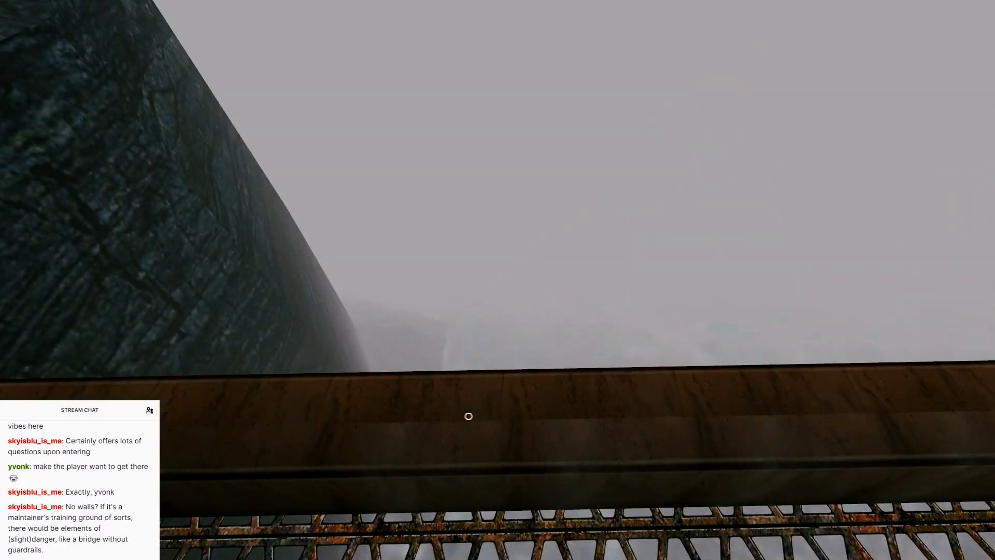
Quit the game and return to Blender
key(Escape)
click(596, 234)
click(539, 356)
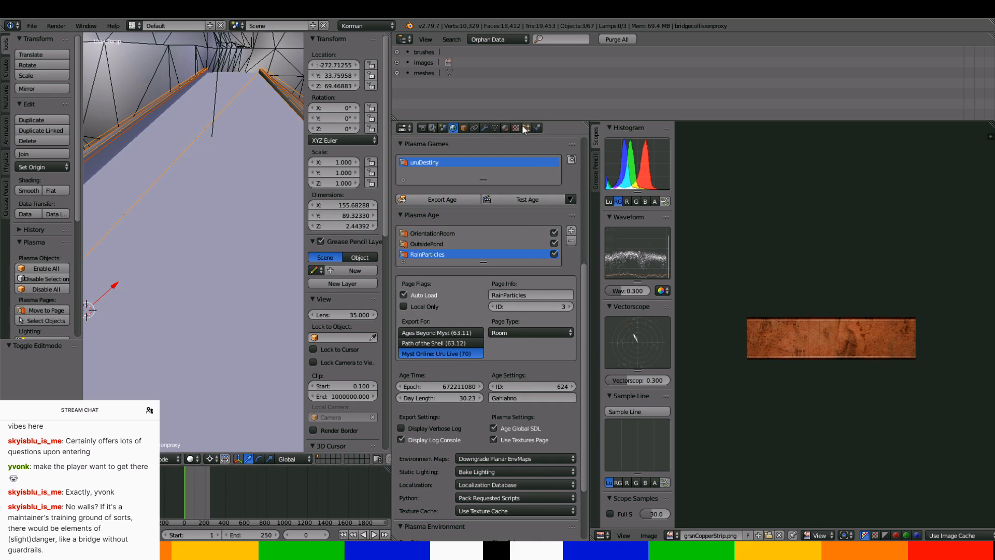
Show the material settings of the BRIDGERAILING object and isolate it in local view
click(506, 128)
right_click(149, 127)
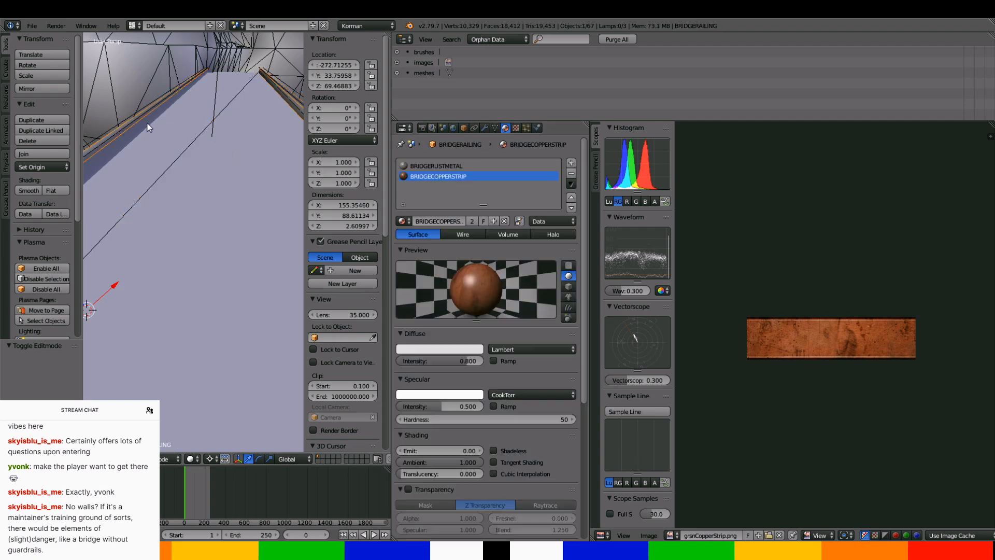
key(KP_Divide)
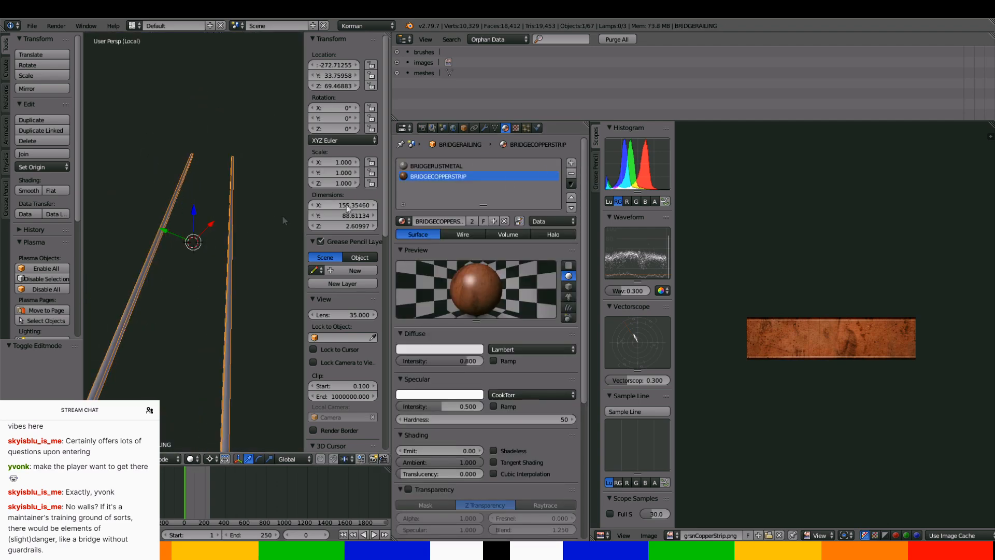
Remove the BRIDGERUSTMETAL material slot from the railing and show the textures of its BRIDGECOPPERSTRIP material
click(486, 165)
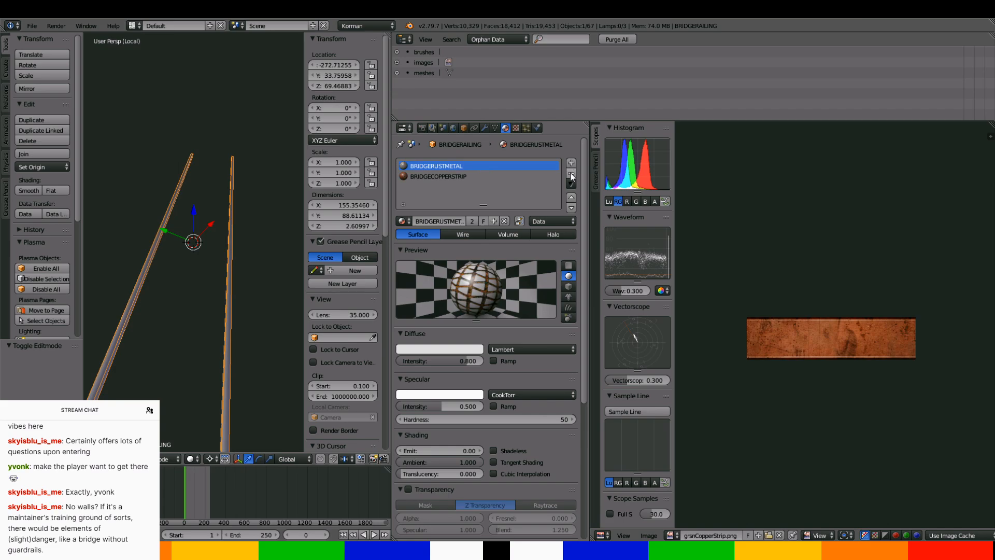
click(571, 176)
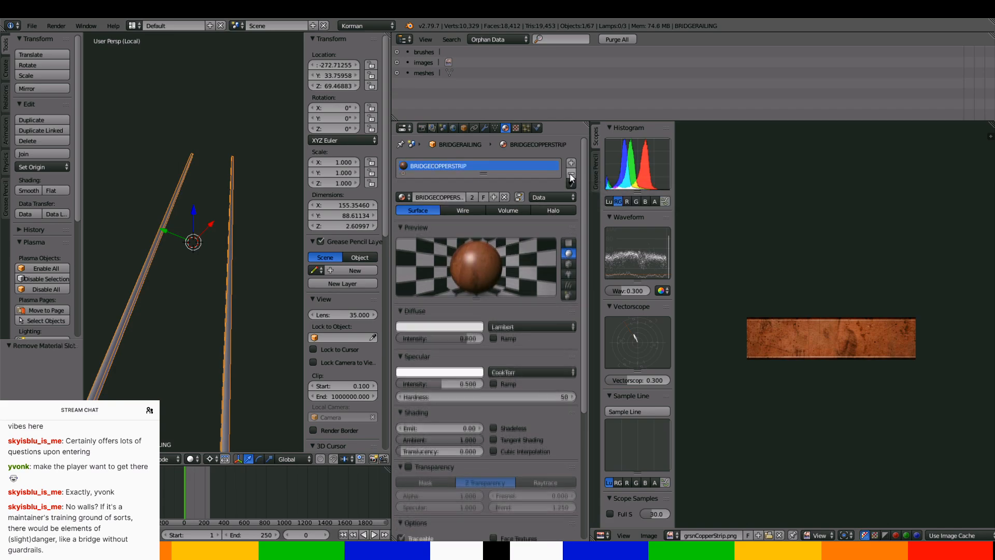
click(516, 128)
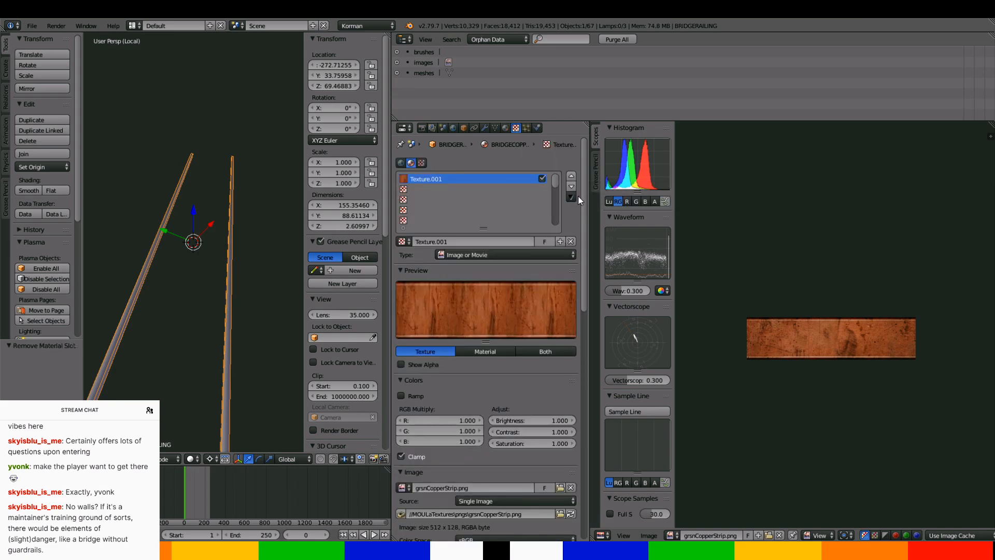
Add a second texture to the BRIDGECOPPERSTRIP material and name it COPPER
click(481, 191)
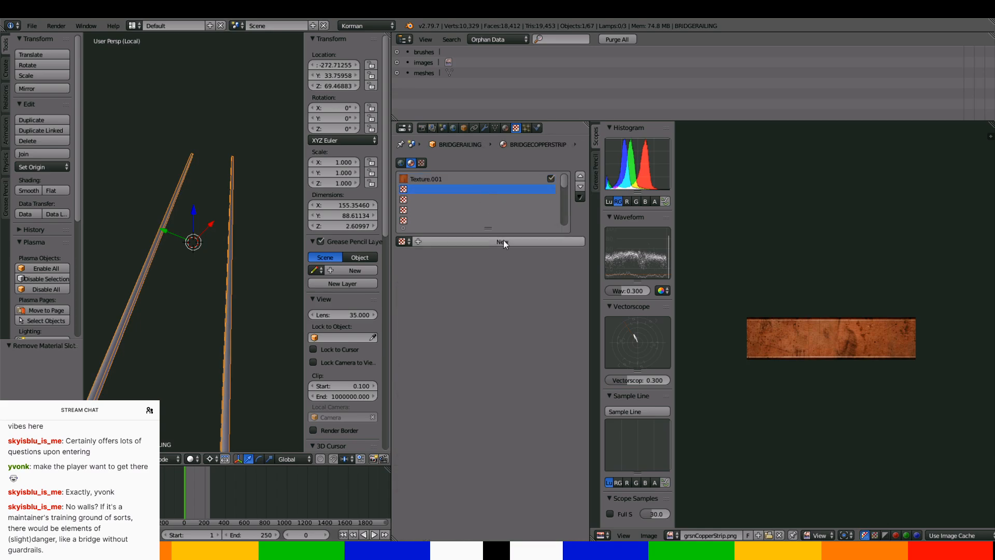
click(503, 241)
double_click(501, 242)
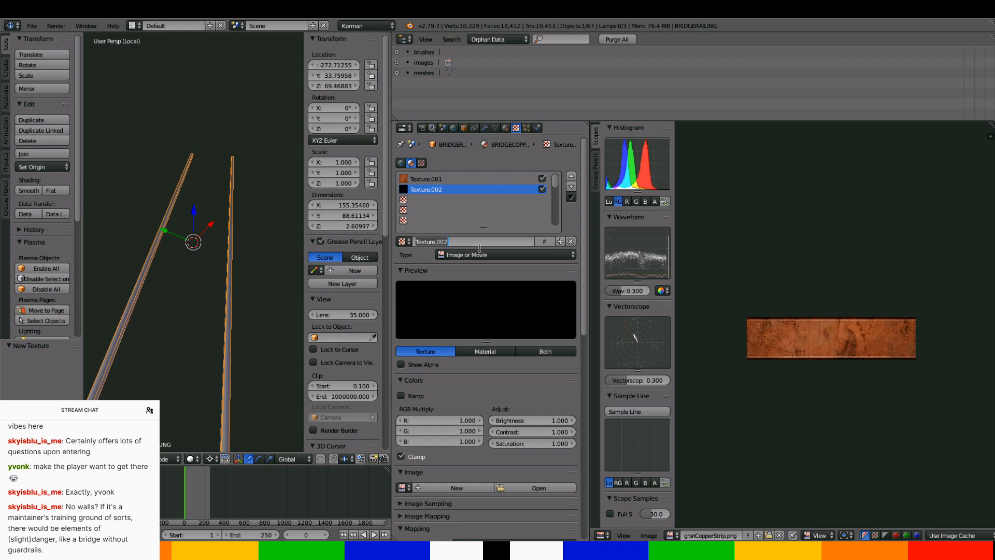
text(COPPER)
key(Return)
Rename the material's first texture as COPPERSTRIP and the second one as RUSTEDBACKING
click(447, 179)
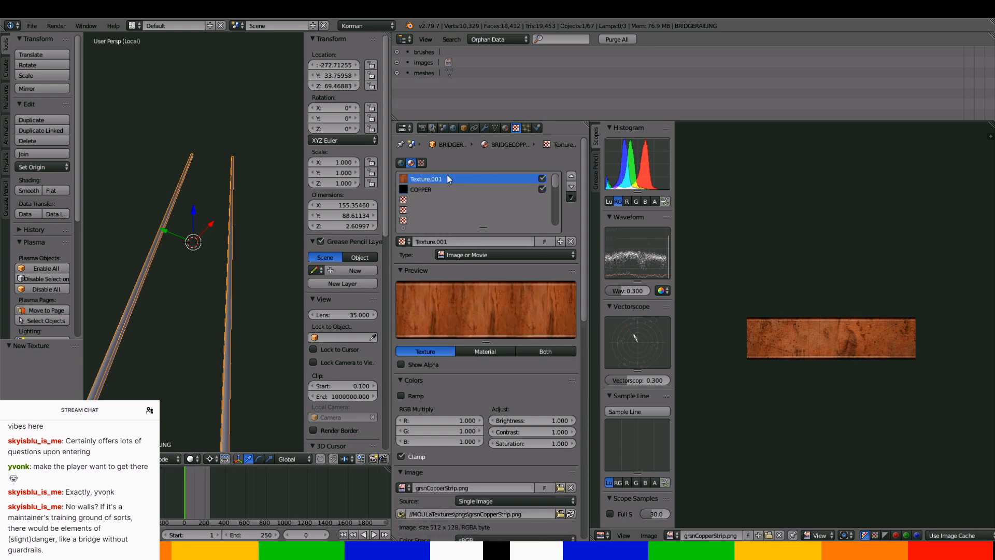
double_click(450, 242)
text(COPPERSTRIP)
key(Return)
click(441, 193)
double_click(462, 240)
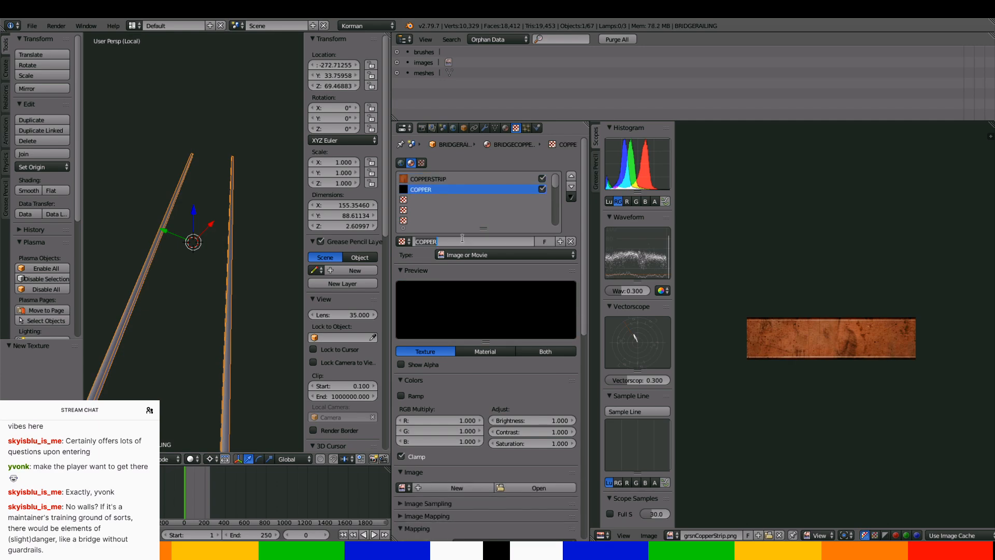
text(RUSTEDBACKING)
key(Return)
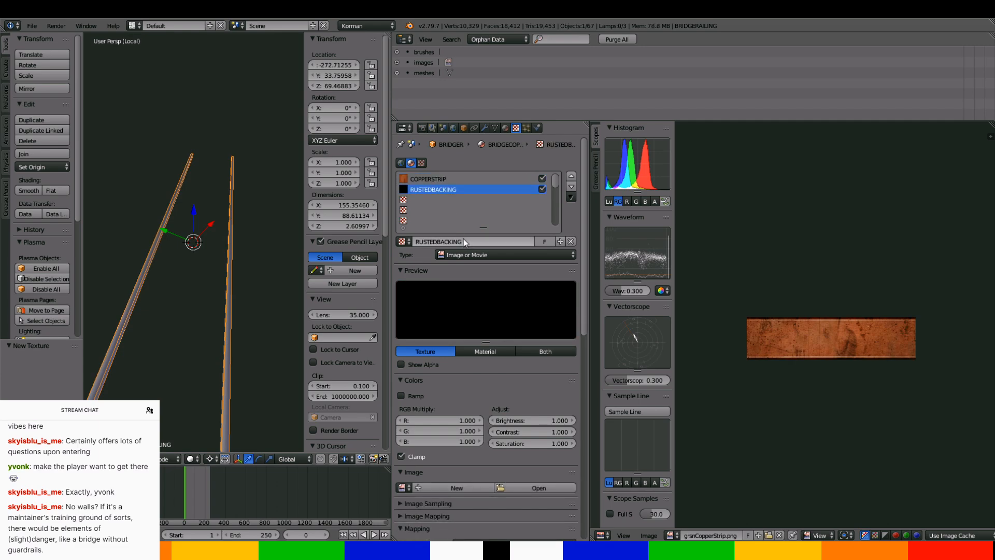
Load the image grsnDoorMetalNTP.png from the MOULaTextures pngs folder into the RUSTEDBACKING texture
click(524, 483)
click(85, 208)
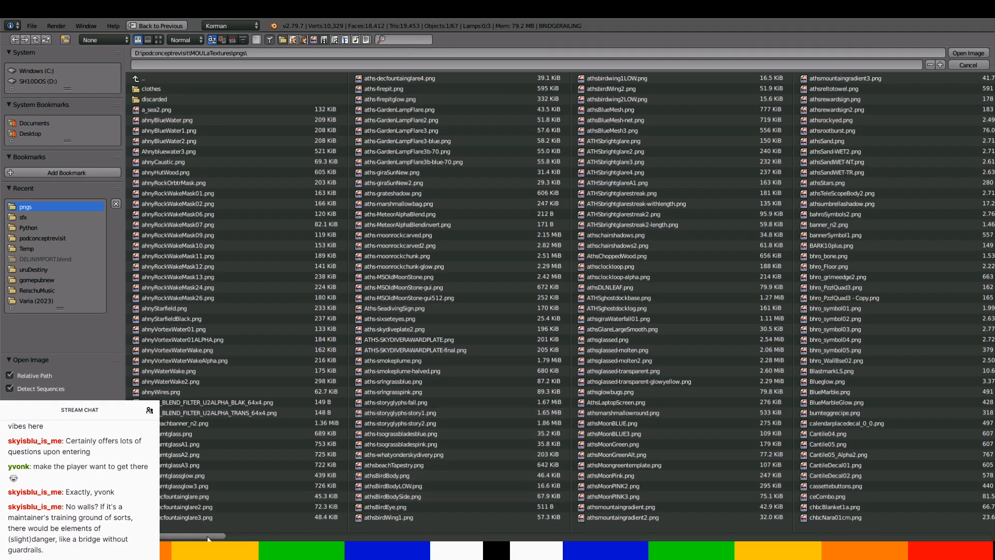
drag(208, 539, 536, 503)
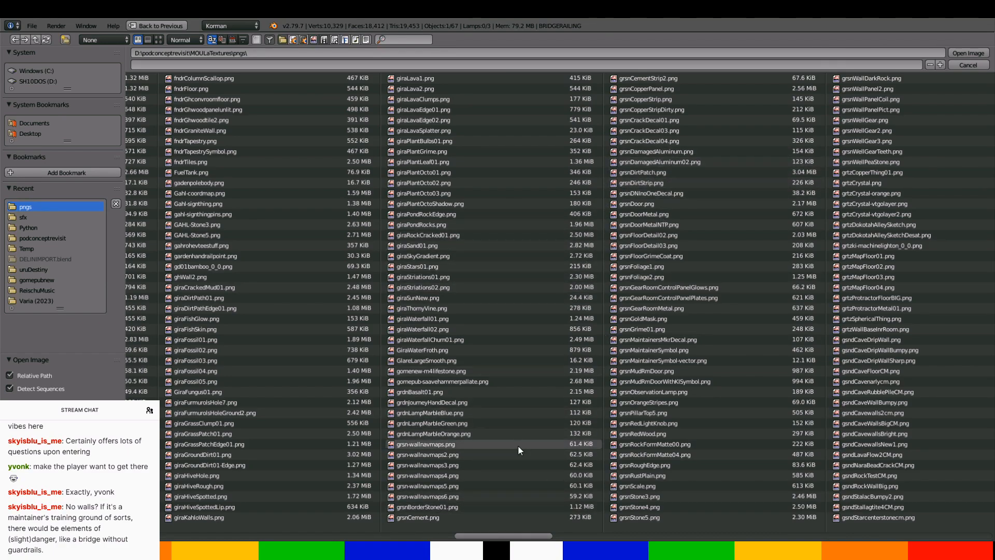
double_click(679, 225)
Show the railings with Material viewport shading and move the RUSTEDBACKING texture above COPPERSTRIP
scroll(217, 339, up, 8)
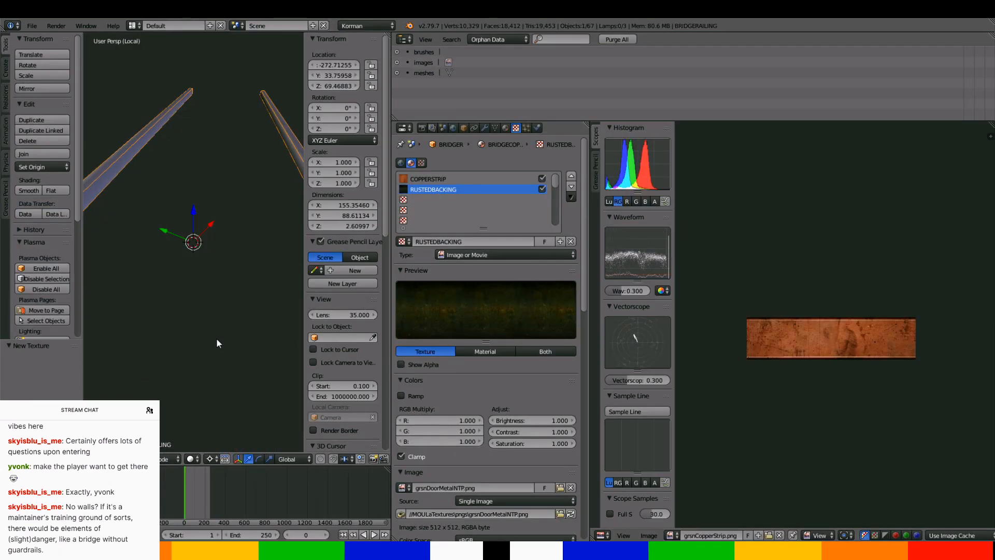
shift+middle_drag(216, 338, 115, 312)
click(191, 459)
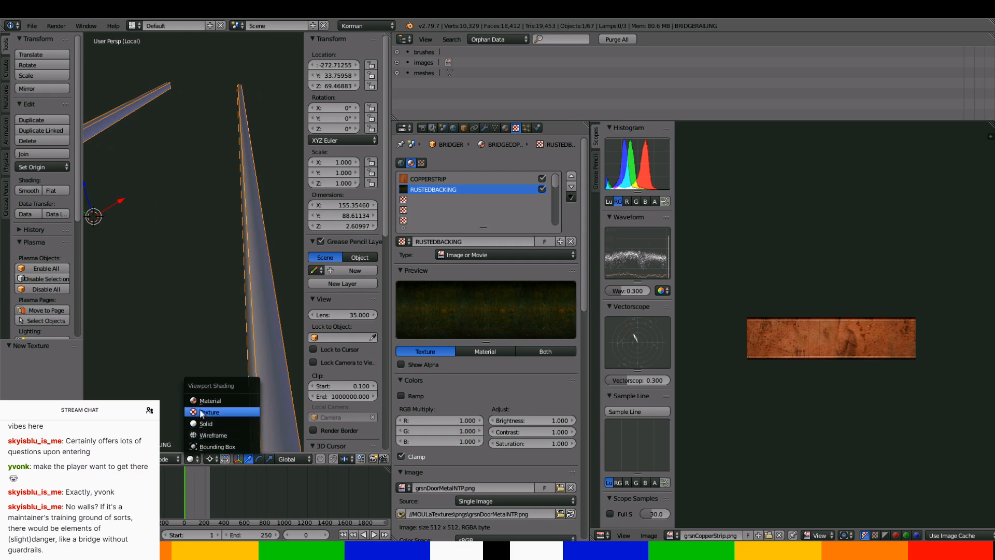
click(200, 399)
middle_drag(200, 388, 146, 375)
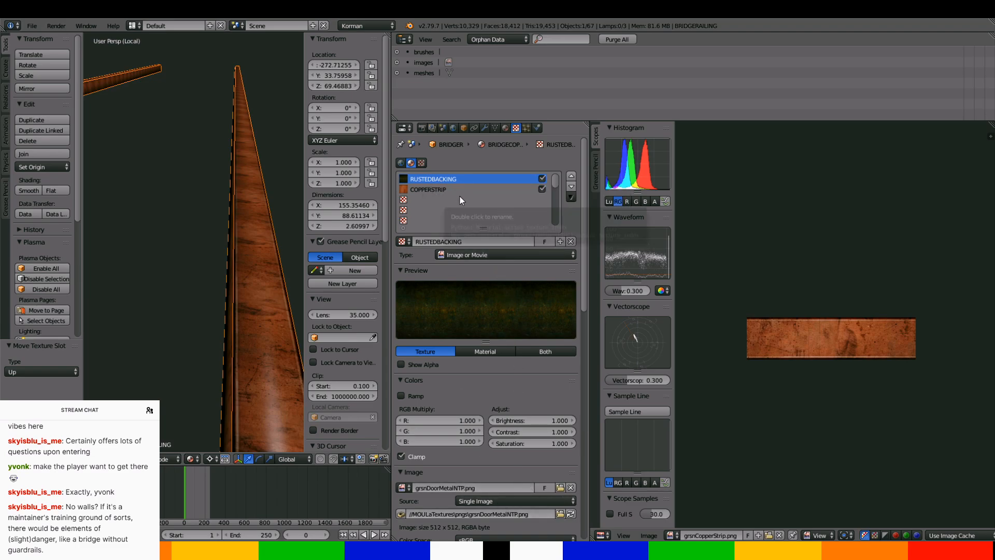
Save over Touchstone624.blend and test the age in the game
key(ctrl+s)
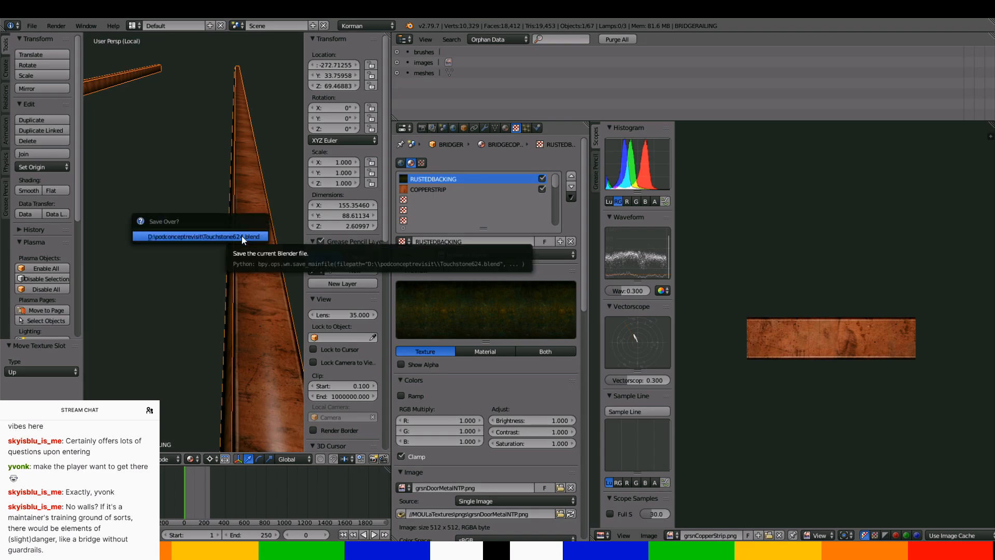
click(245, 239)
click(454, 128)
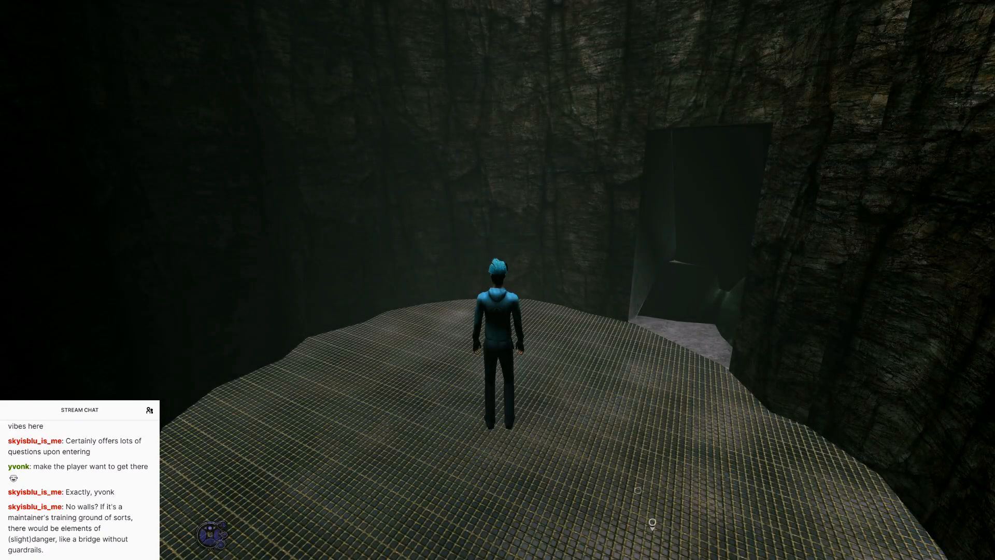
Walk out of the cave to the near end of the bridge and examine the retextured railing ends
key(d)
key(w)
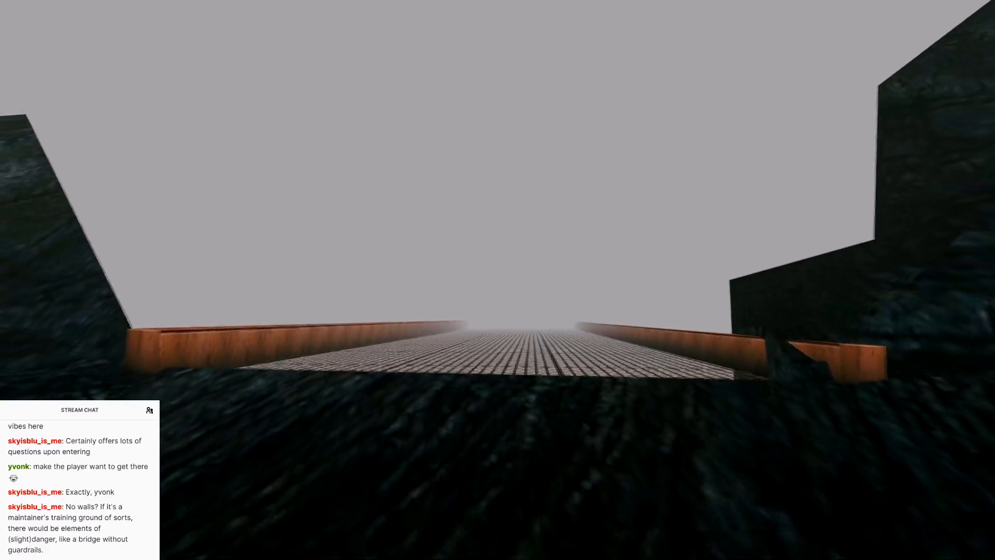
key(w)
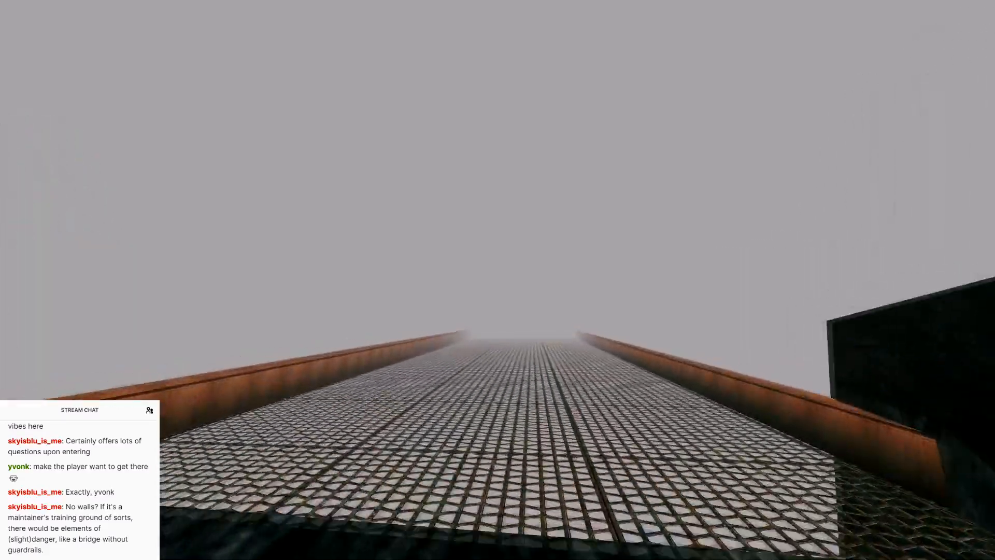
key(w)
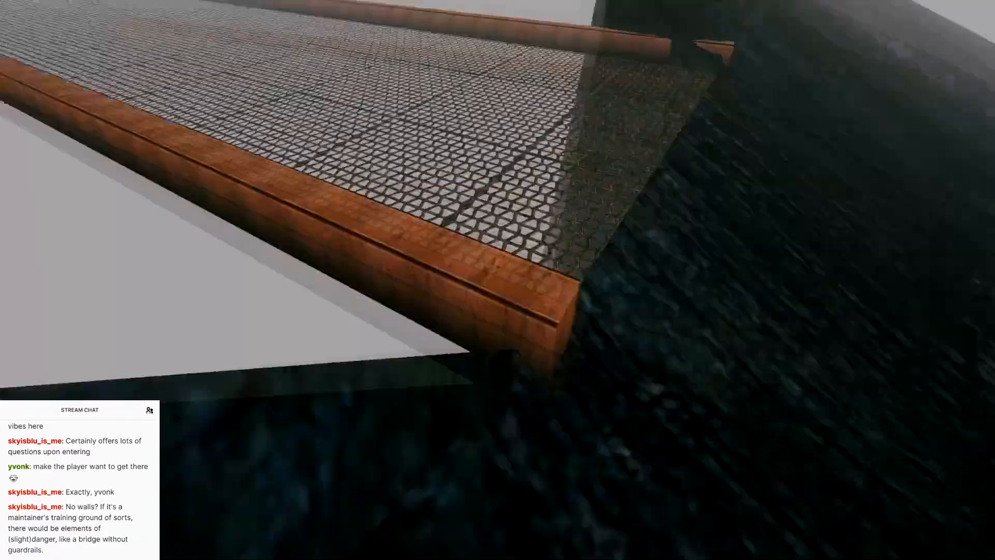
key(w)
key(w)
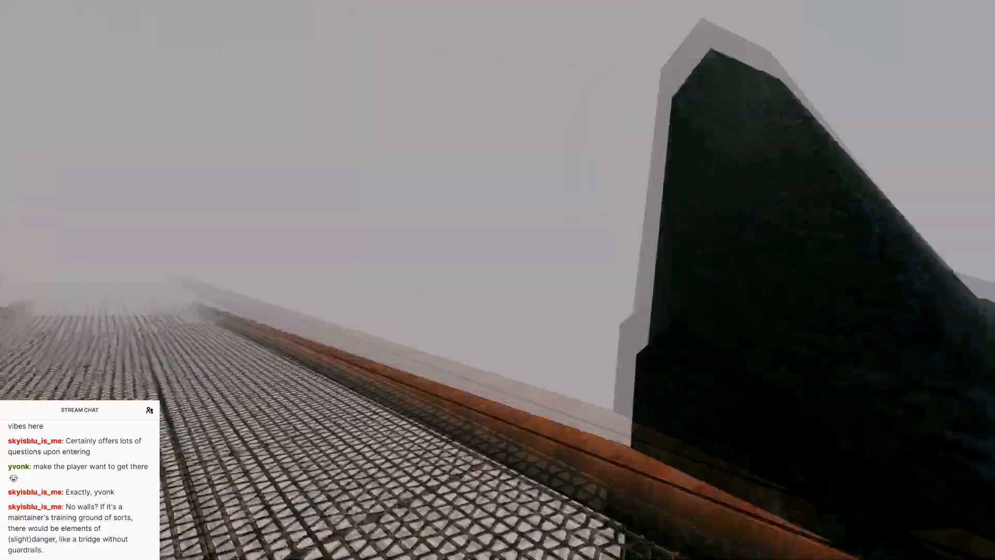
Cross the bridge to the far rocks, checking the railings' texture, and look back along its length
key(w)
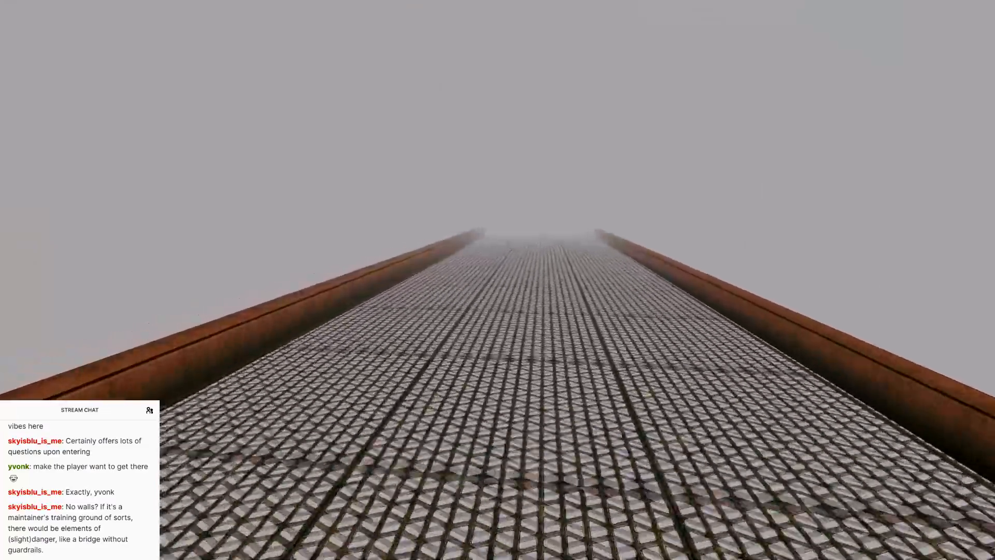
key(w)
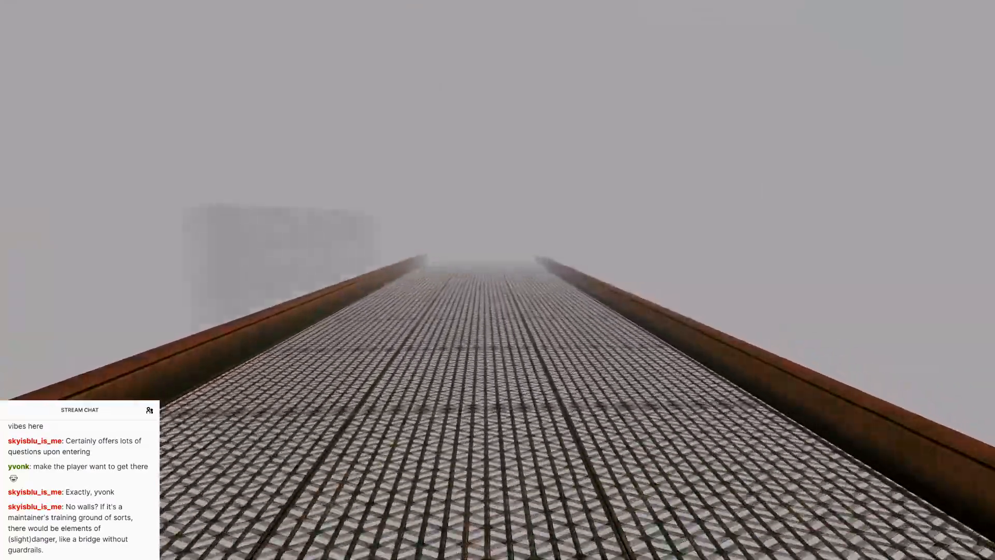
key(w)
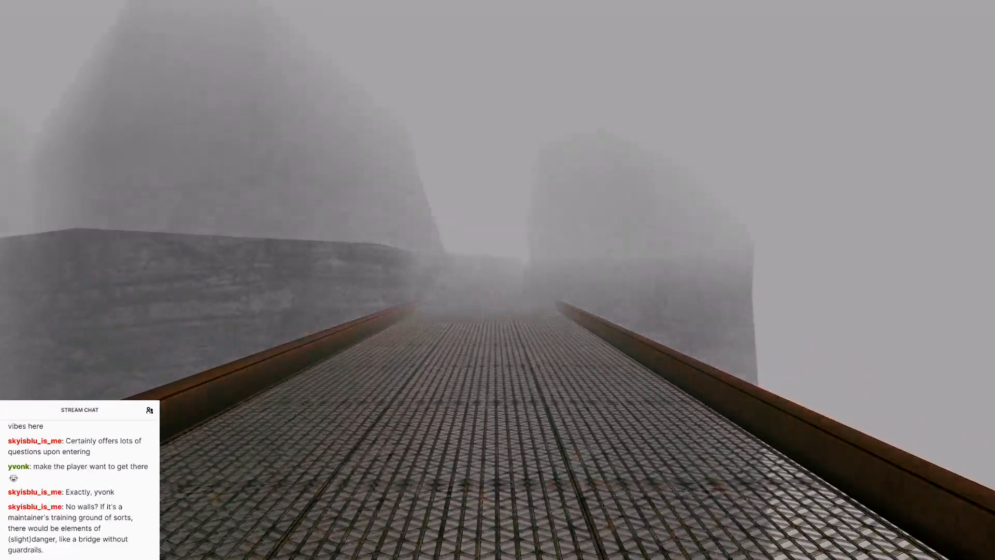
key(w)
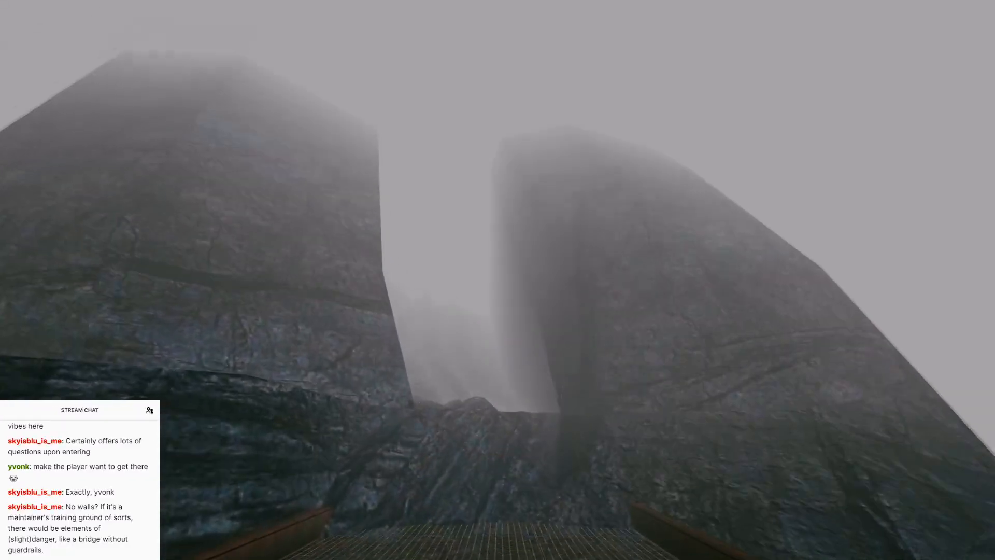
key(w)
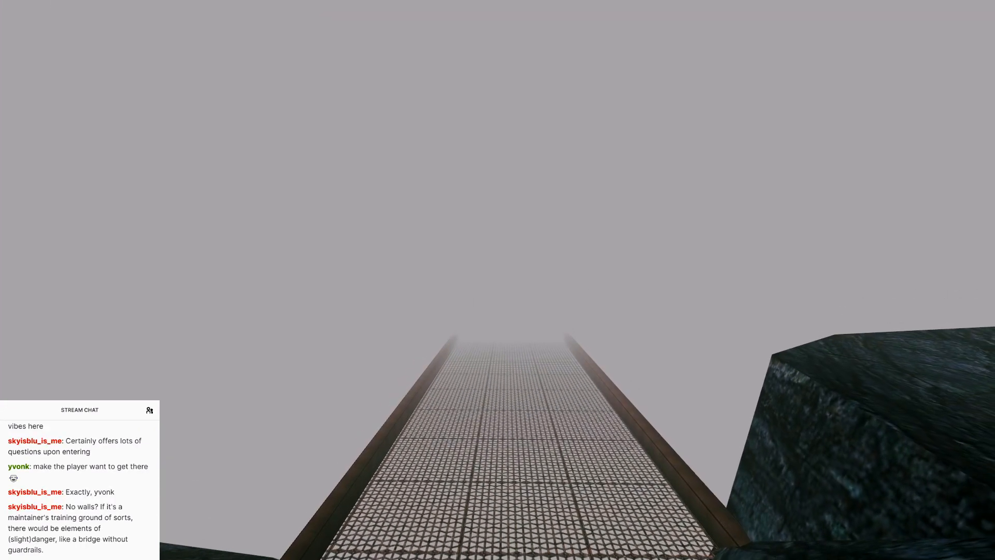
key(s)
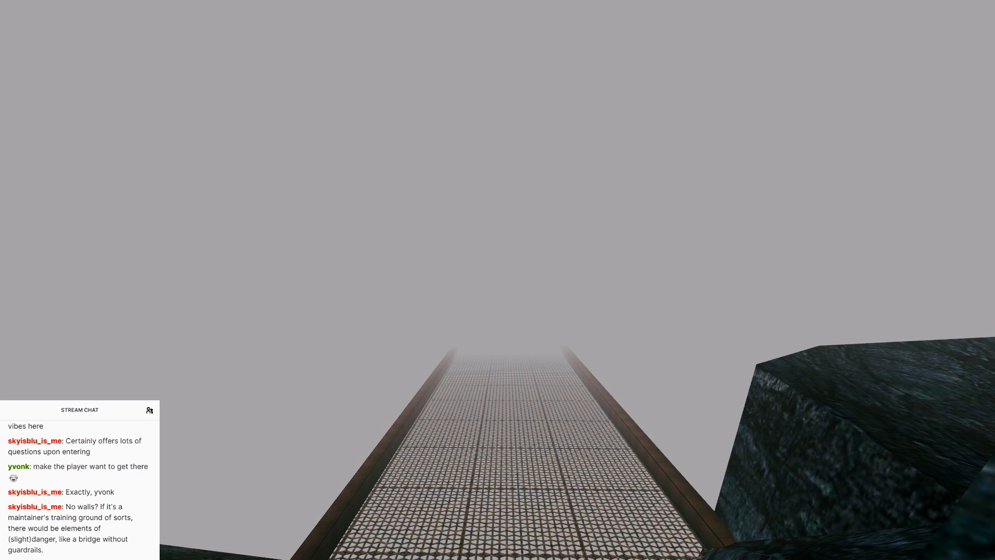
Quit the Uru game and return to Blender
key(Escape)
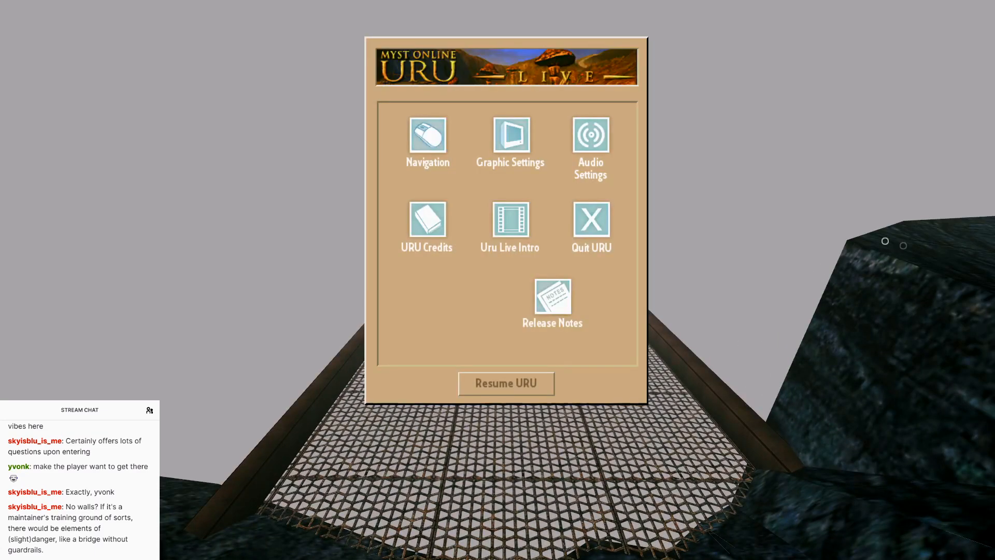
click(602, 211)
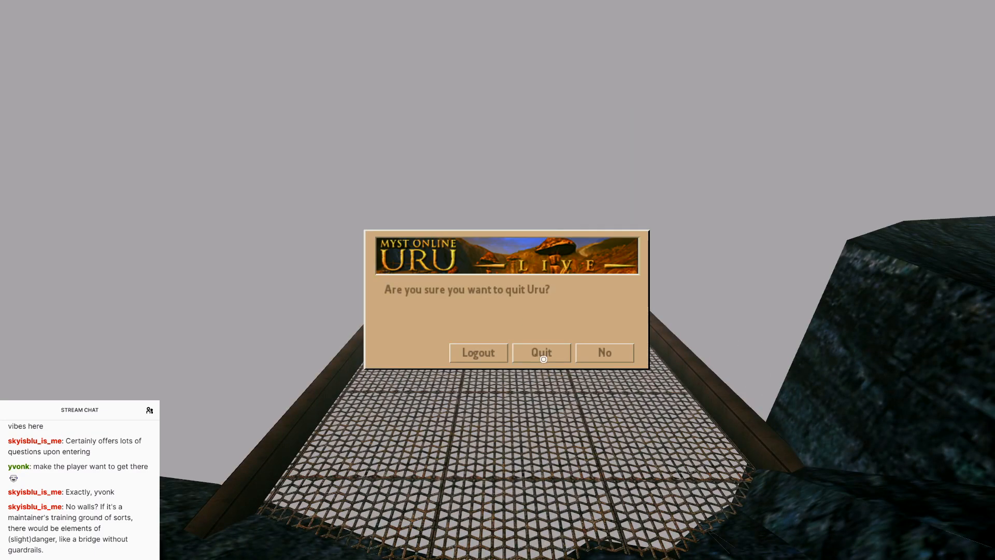
click(542, 354)
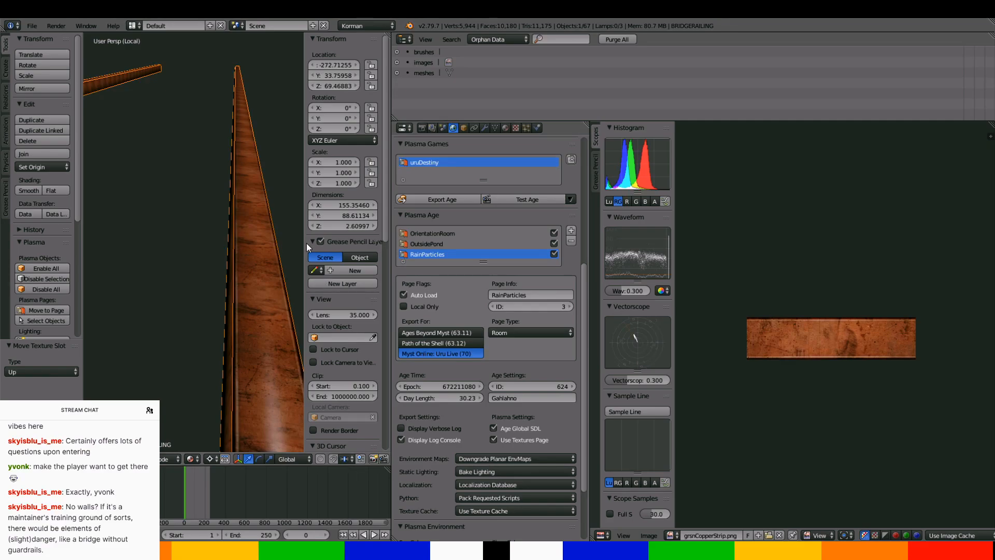
Leave the railing's local view and add a UV sphere at the 3D cursor
key(KP_Divide)
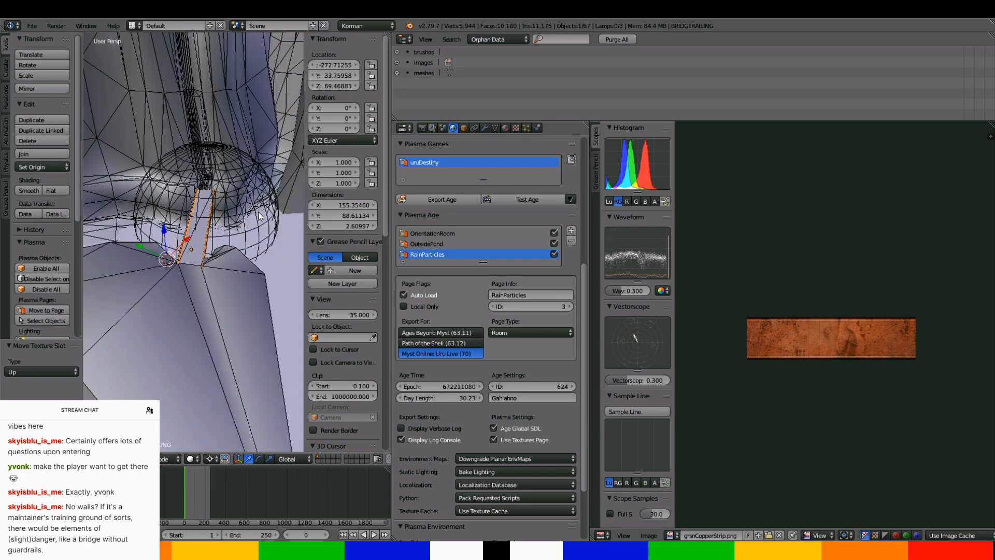
middle_drag(224, 220, 116, 282)
scroll(193, 216, down, 9)
scroll(166, 210, up, 5)
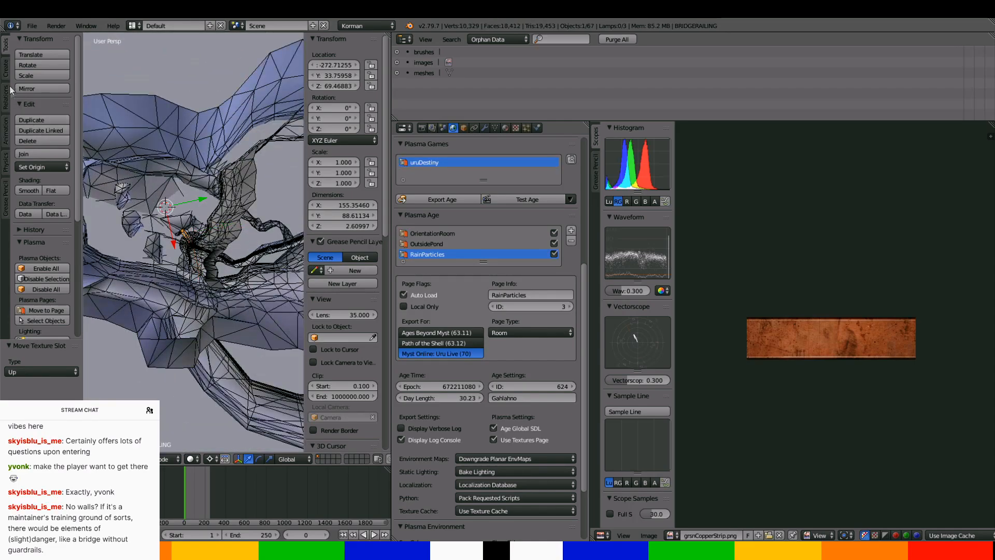
click(4, 71)
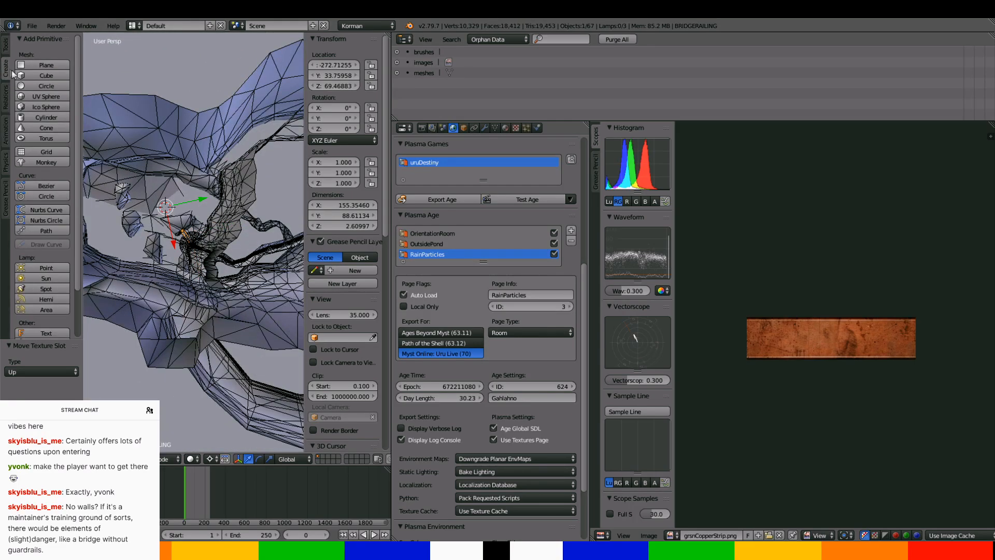
click(46, 97)
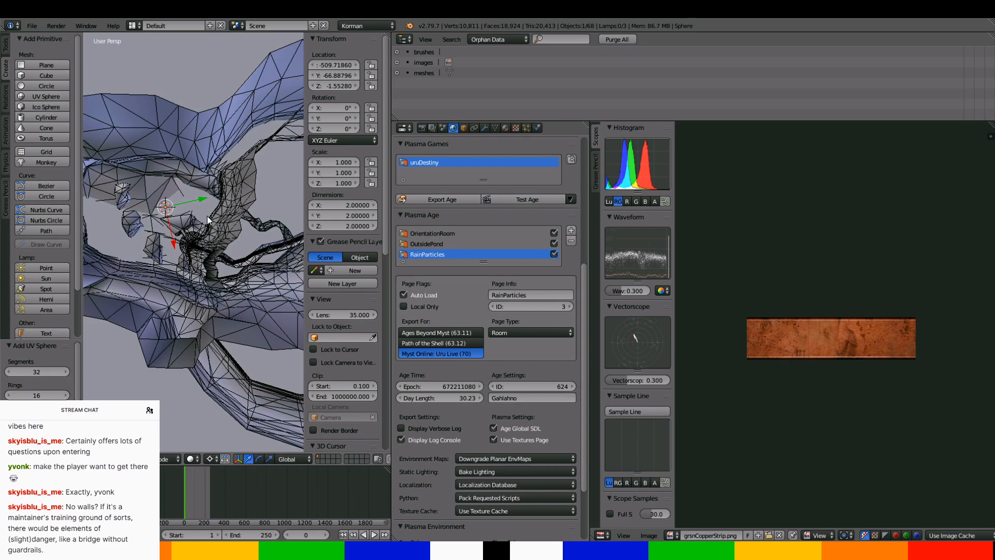
Scale the whole sphere mesh up by a factor of about 499 in edit mode
key(Tab)
key(a)
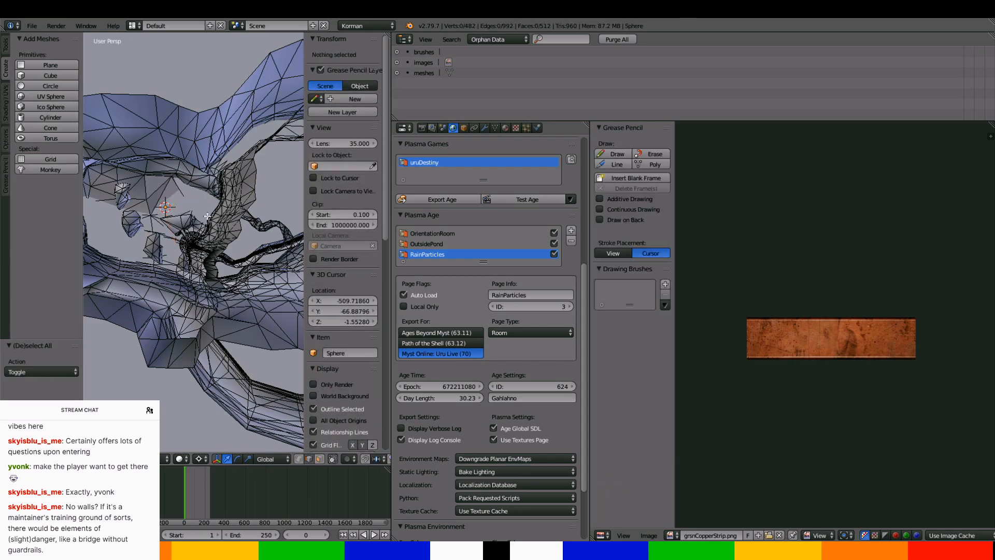
key(a)
key(s)
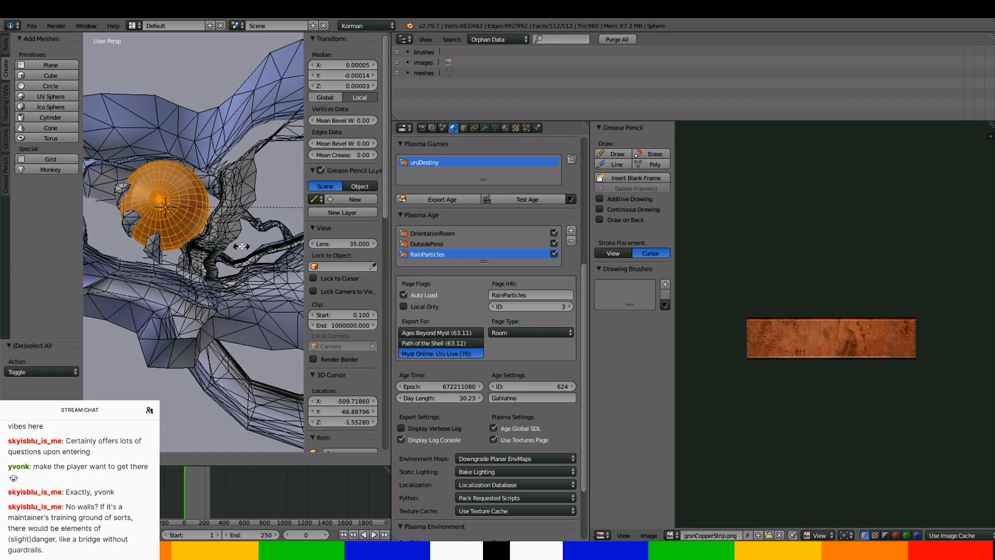
click(270, 361)
scroll(251, 306, down, 6)
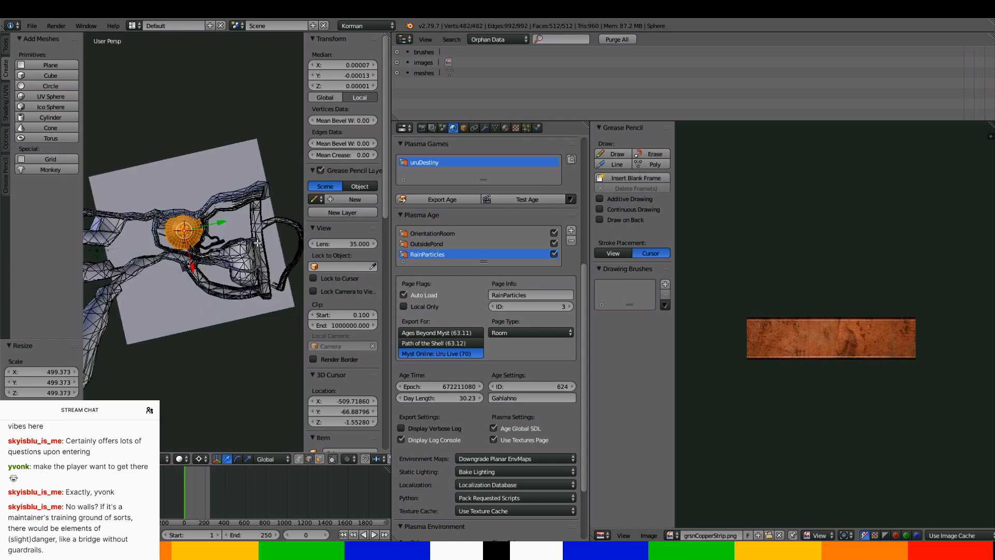
Scale the whole sphere mesh up uniformly by a factor of about 8.78
key(s)
click(180, 272)
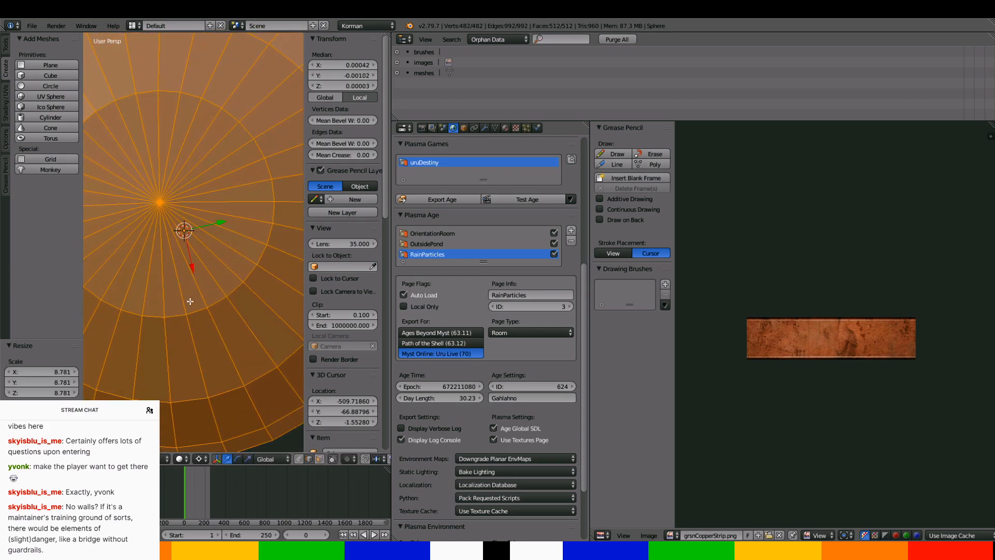
scroll(190, 301, down, 4)
middle_drag(190, 300, 170, 201)
scroll(208, 212, down, 3)
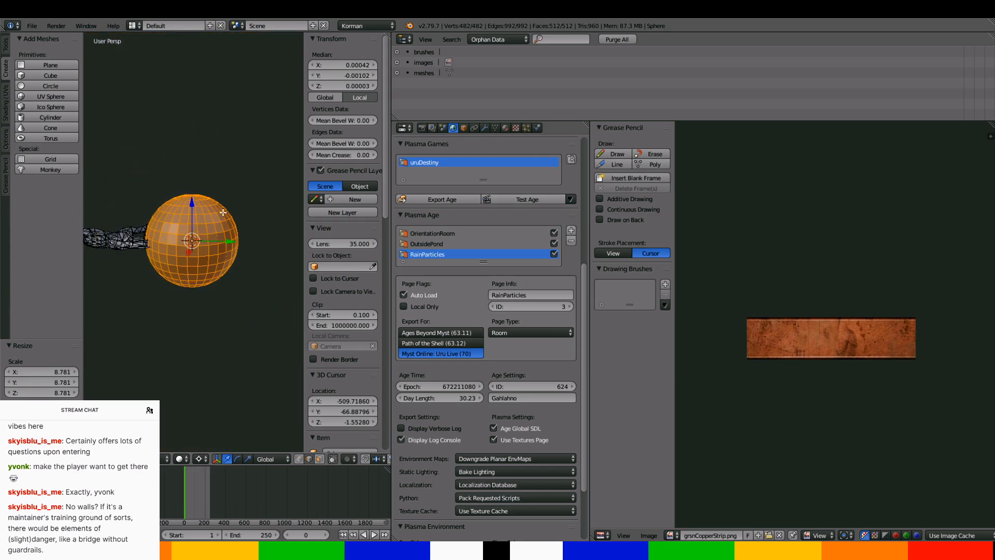
Flatten the sphere mesh along Z to about 0.566 and stretch it along Y by about 2.417
middle_drag(222, 220, 204, 330)
key(s)
key(z)
click(205, 222)
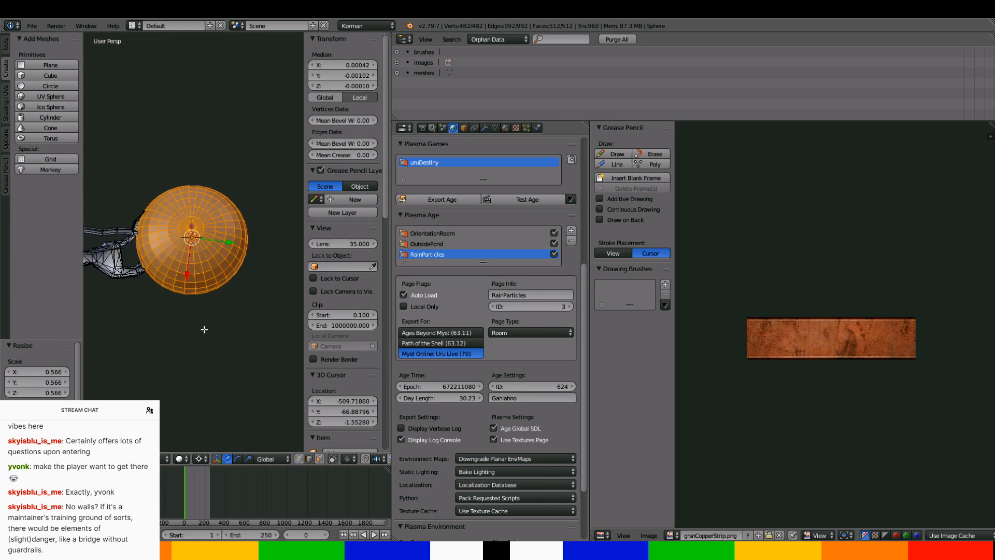
key(s)
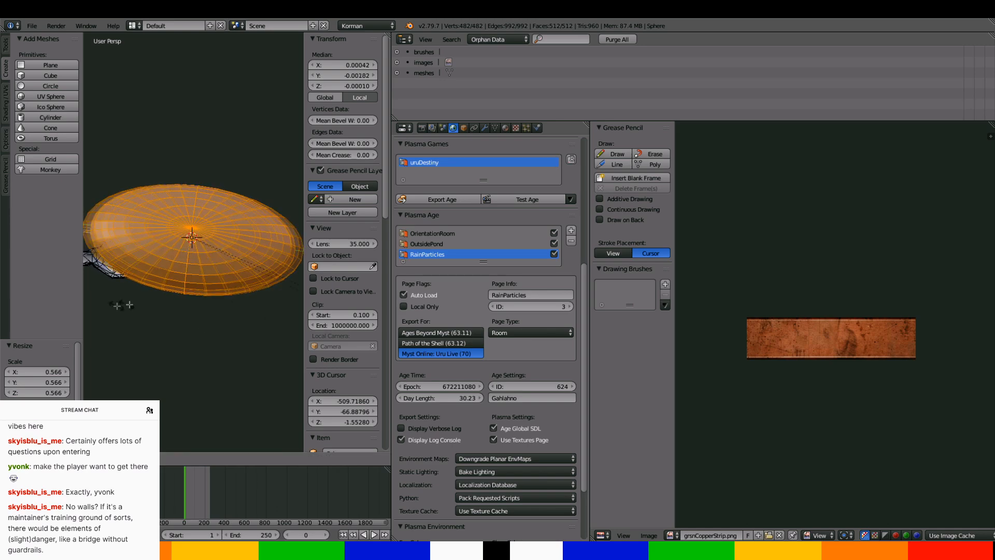
click(167, 299)
scroll(168, 299, down, 3)
middle_drag(176, 275, 186, 284)
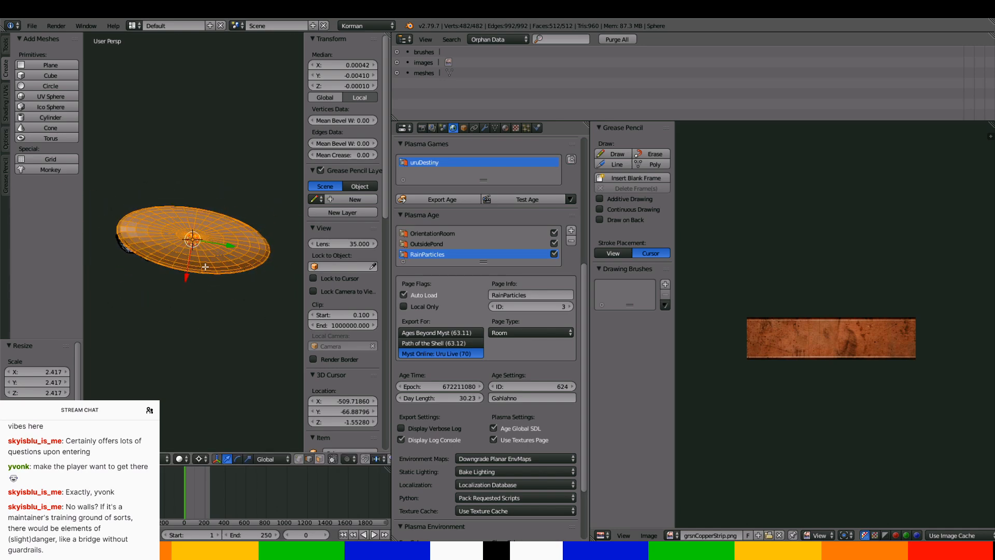
Move the flattened sphere about -733 units along Y in object mode and re-enter edit mode
key(Tab)
drag(232, 245, 226, 245)
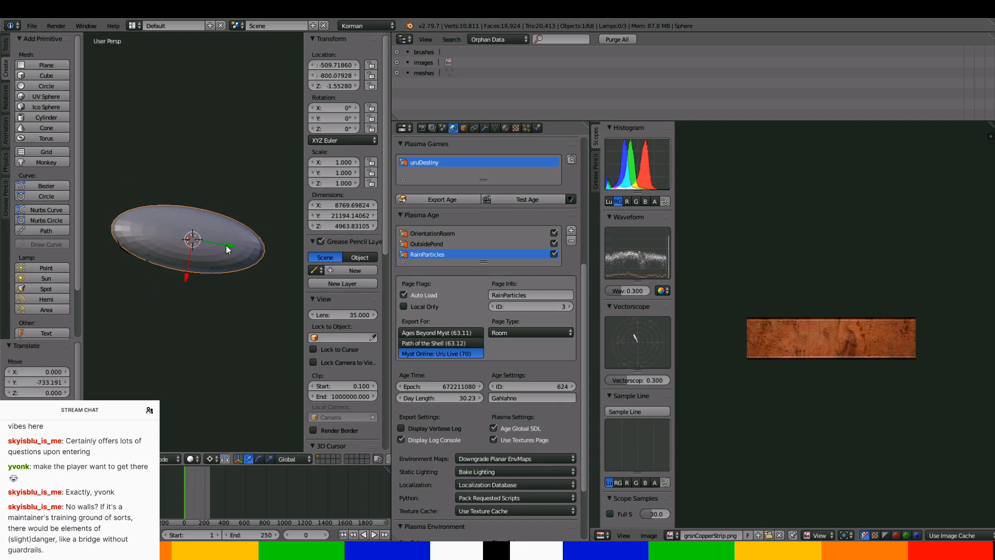
key(Tab)
key(s)
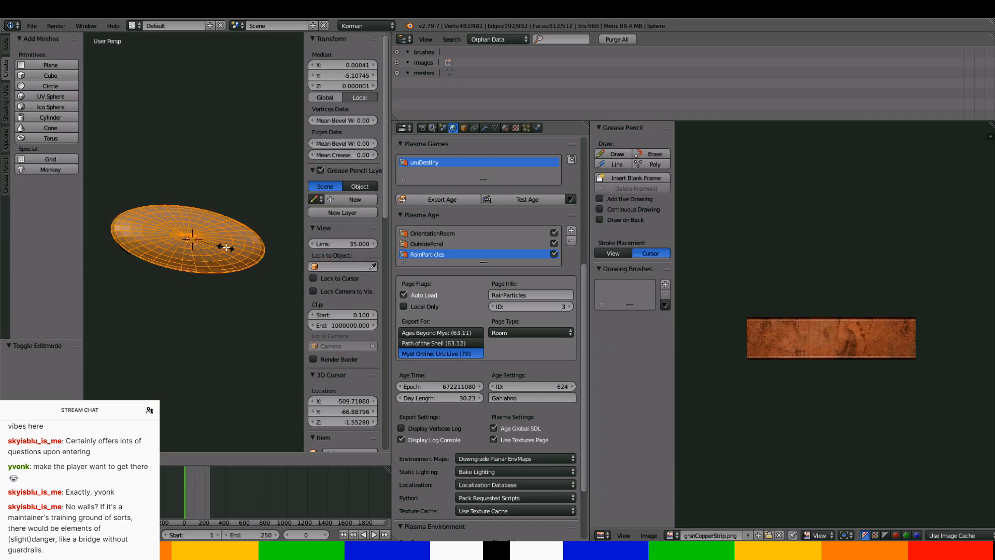
click(227, 258)
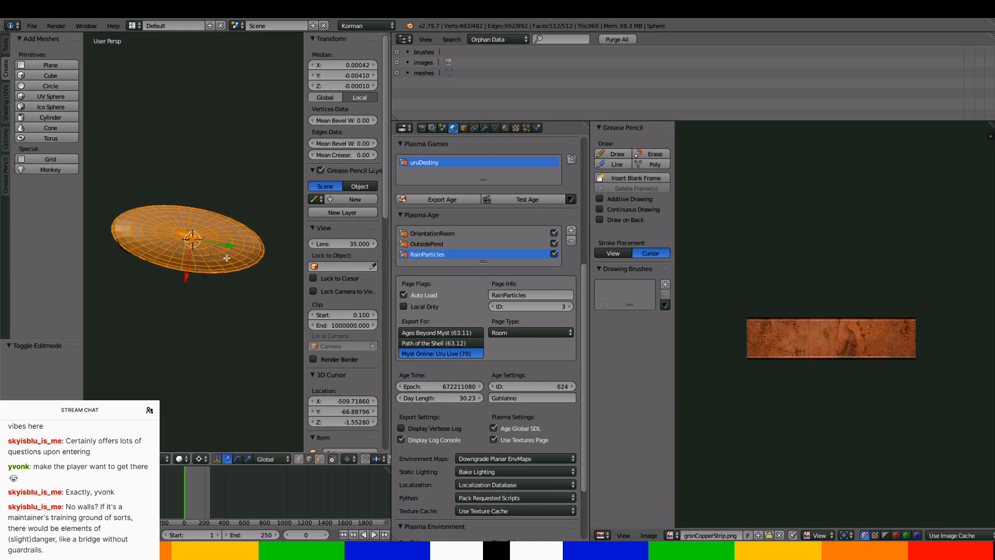
Enlarge the flattened sphere mesh uniformly by about 1.246 around the whole scene and return to object mode
middle_drag(227, 258, 98, 167)
scroll(89, 193, up, 3)
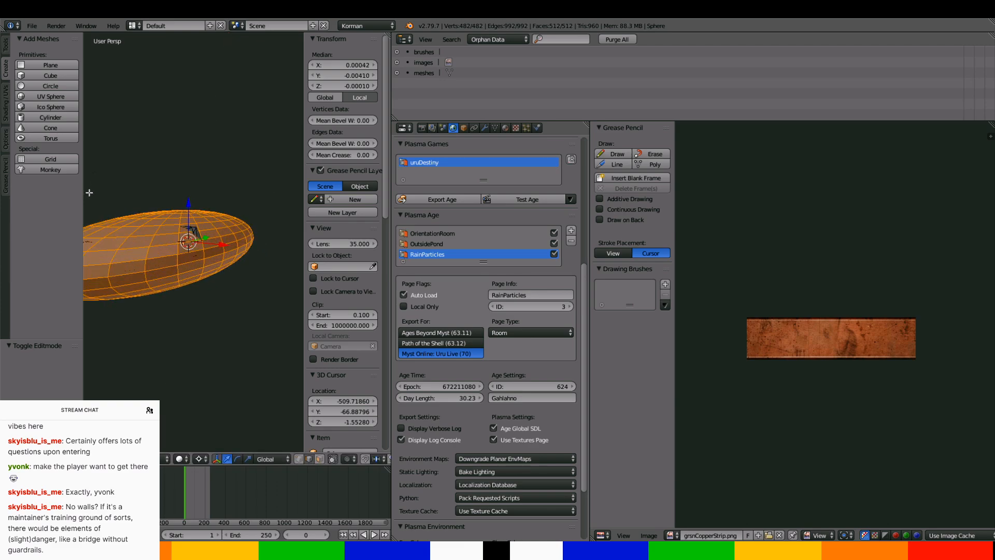
key(s)
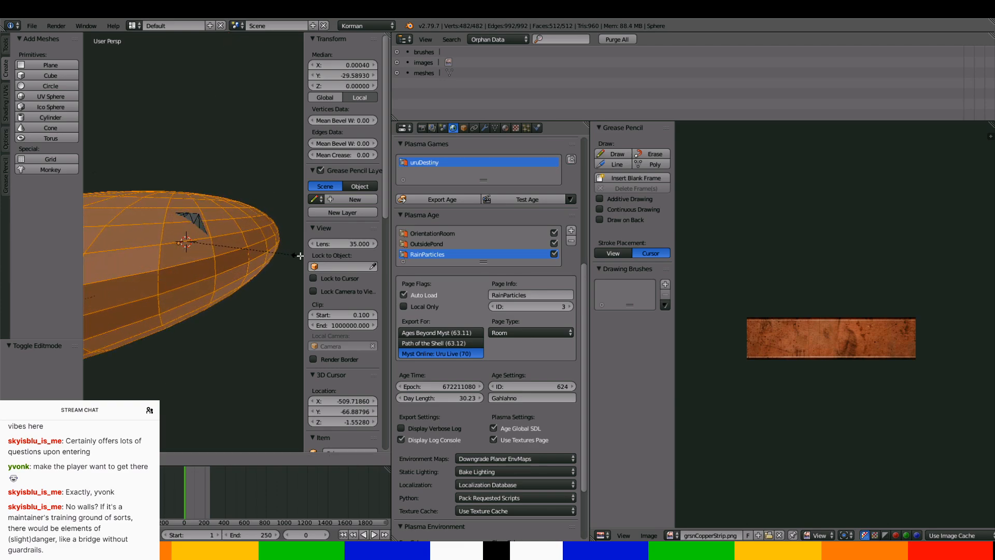
click(105, 244)
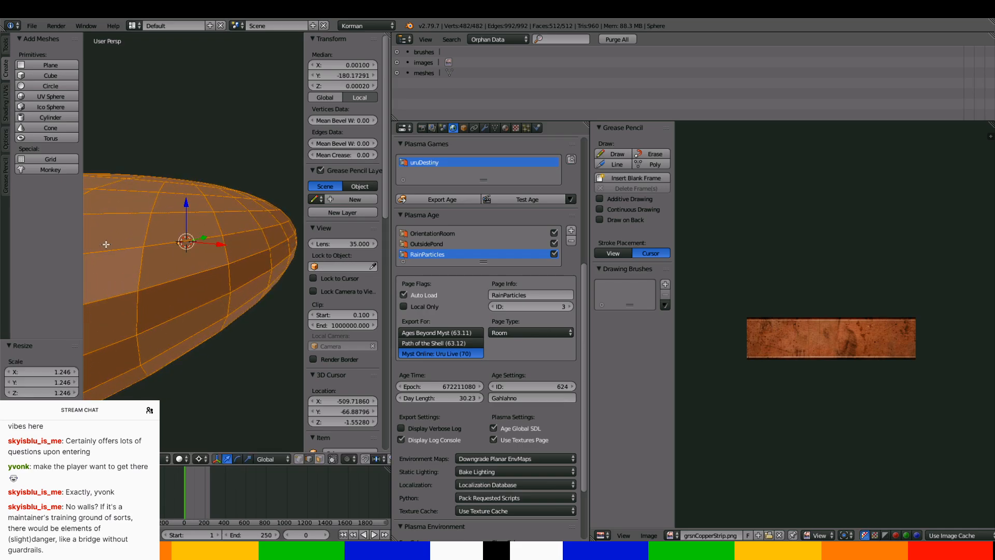
scroll(150, 259, up, 8)
scroll(178, 278, down, 4)
scroll(178, 278, up, 4)
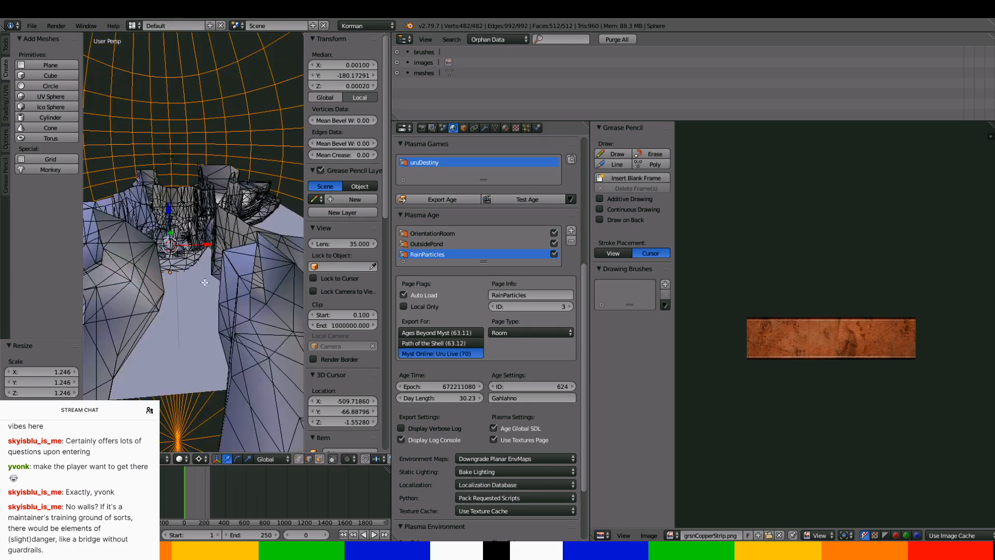
key(Tab)
middle_drag(228, 250, 101, 212)
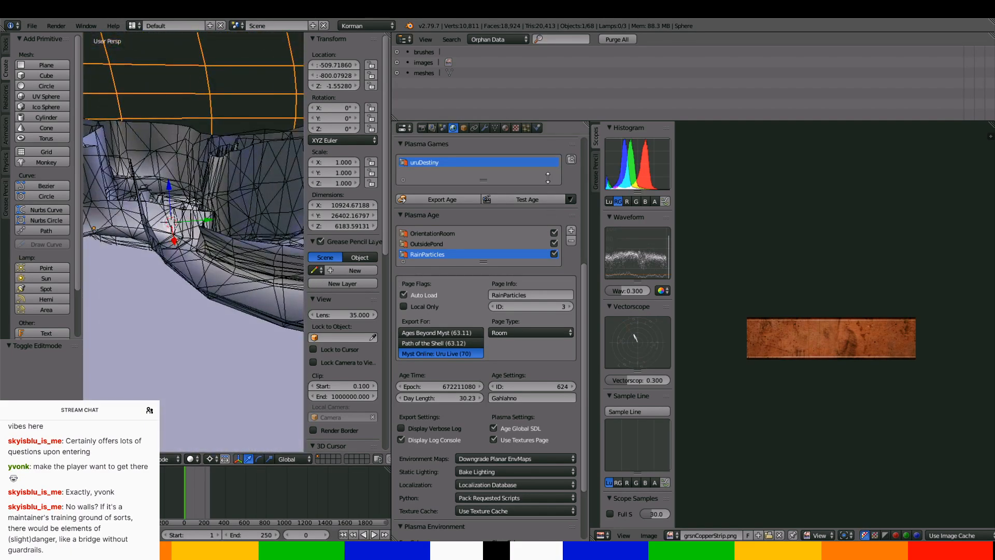
key(KP_Decimal)
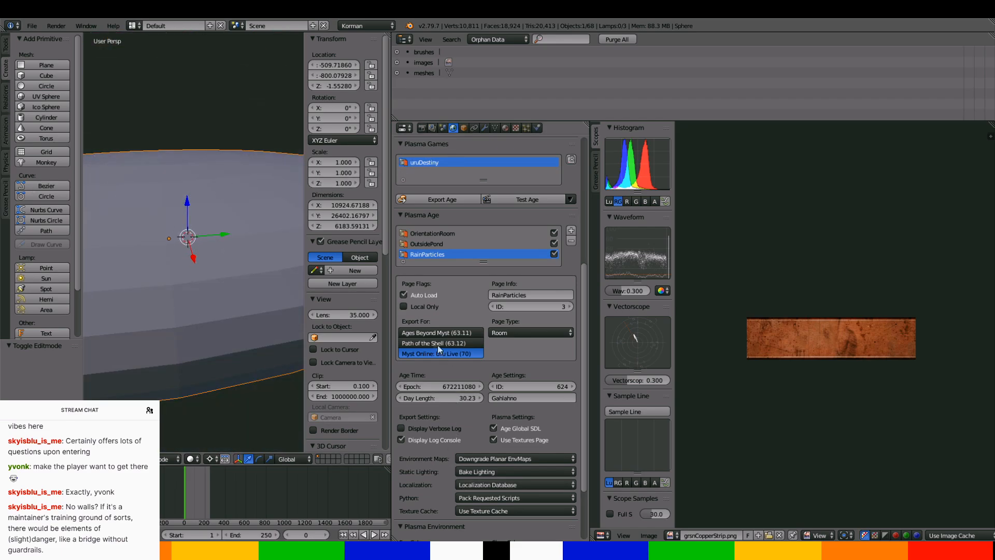
scroll(211, 333, down, 5)
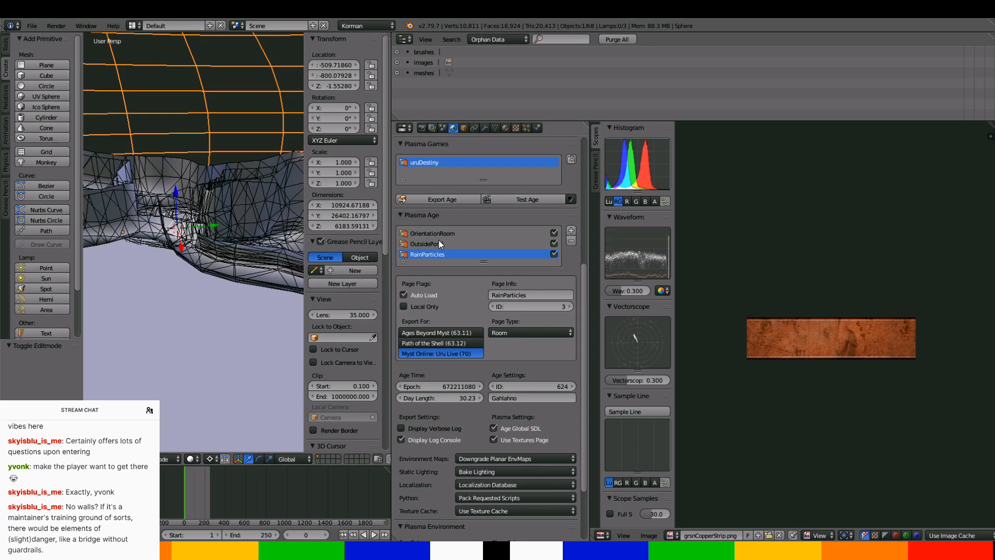
Rename the sphere object FOOTSTEP-SFX-PRIMARYLAYER
click(537, 127)
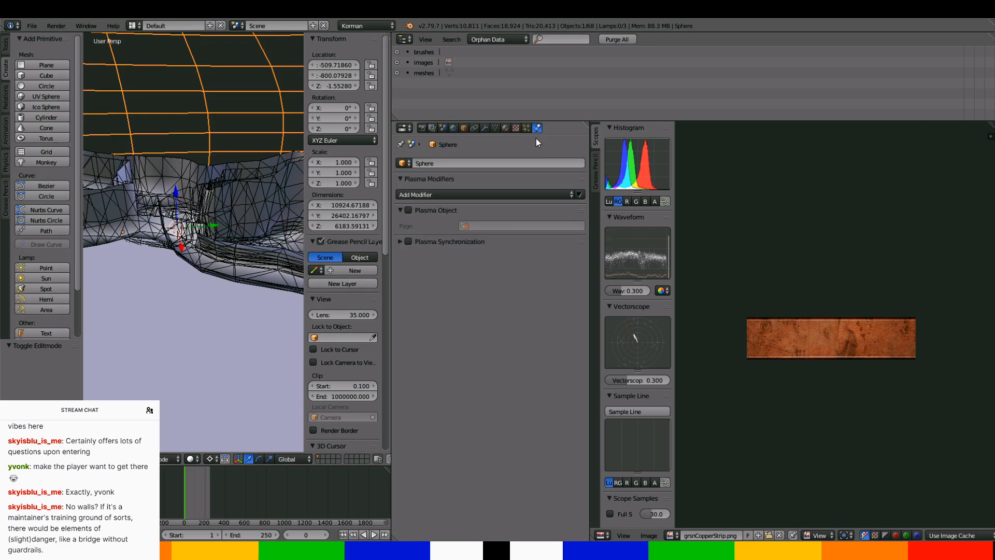
click(455, 163)
key(Return)
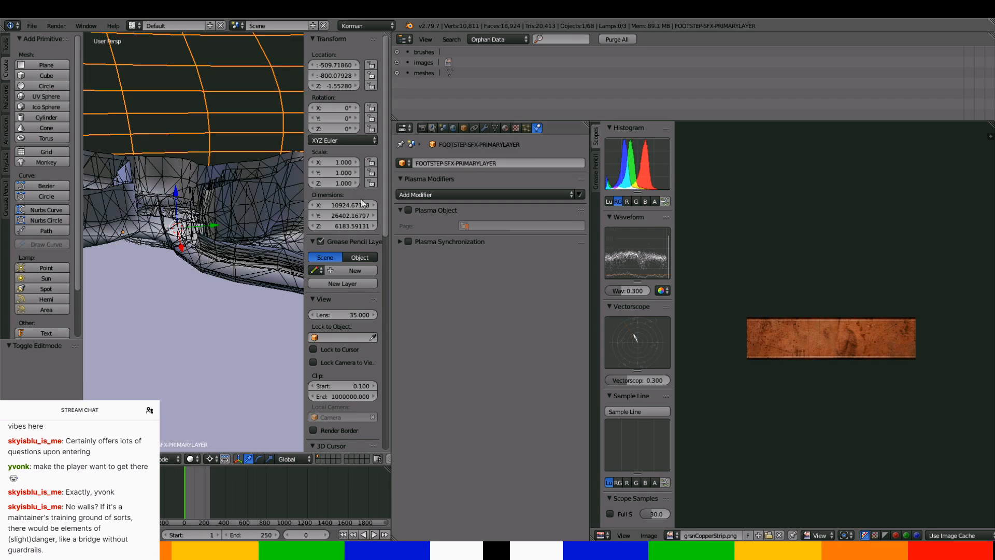
Enable the sphere as a Plasma Object and give it a Footstep region modifier
click(409, 210)
click(472, 196)
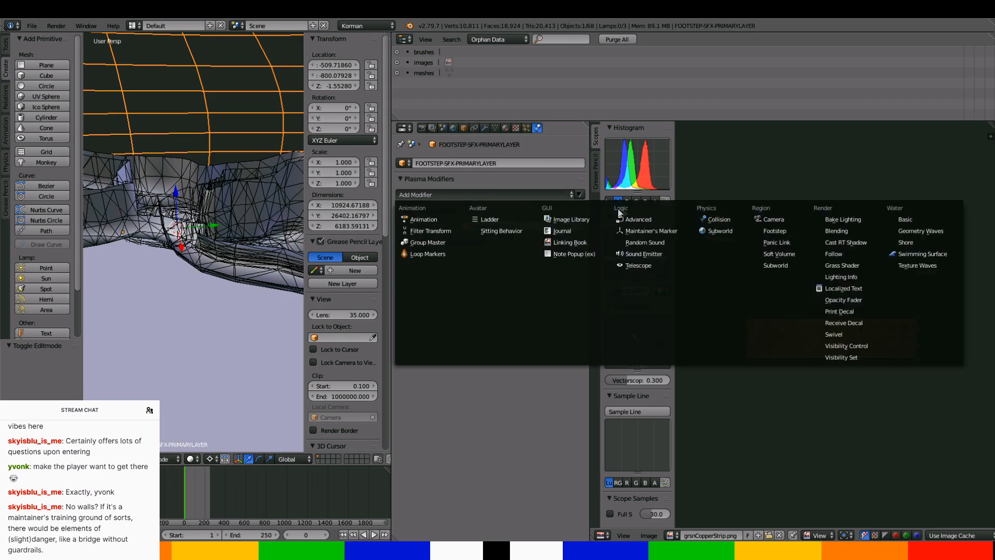
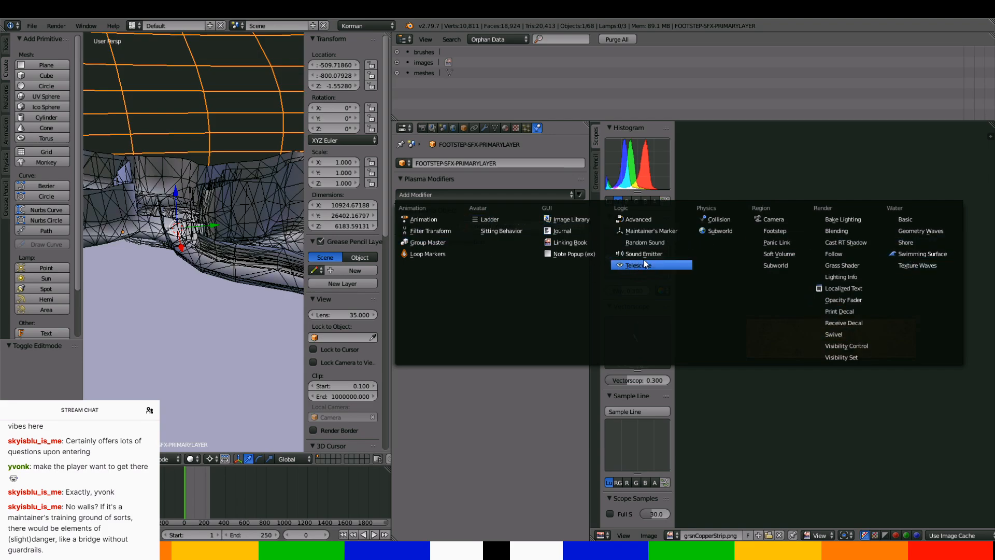
click(775, 231)
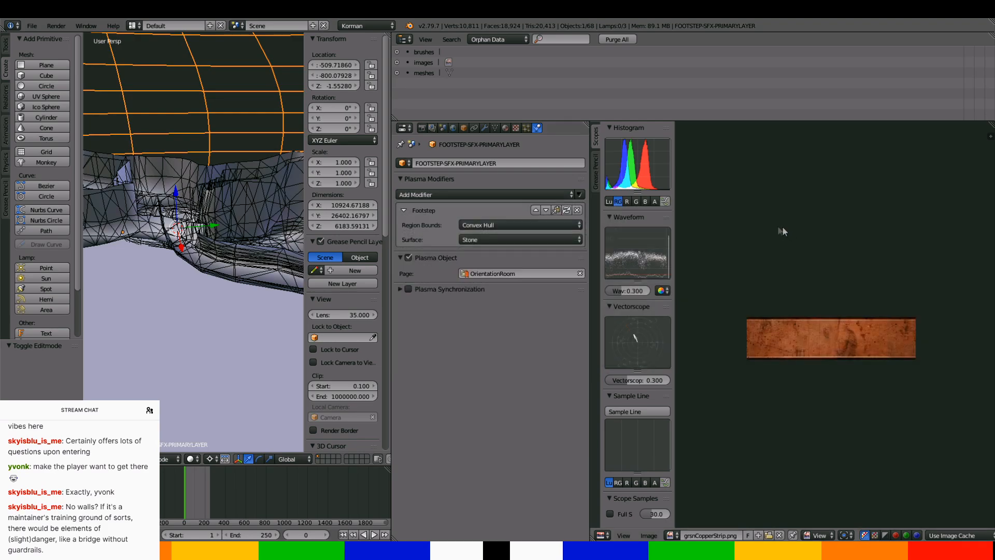
click(510, 238)
click(499, 225)
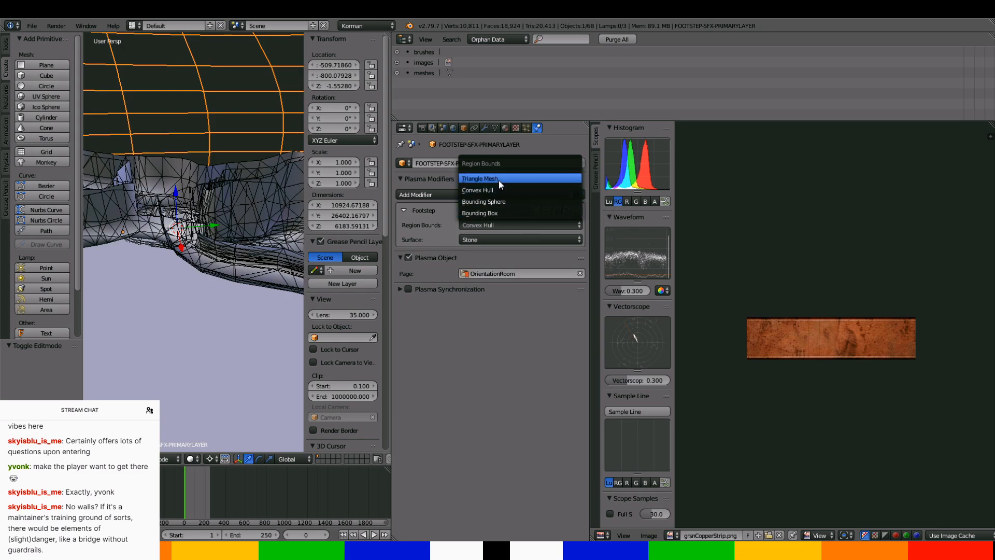
click(490, 219)
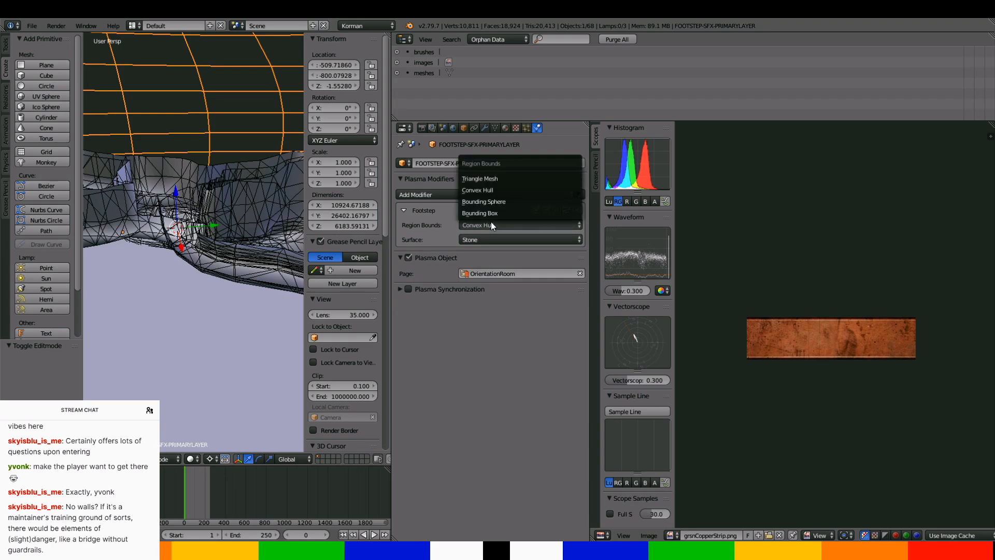
click(490, 222)
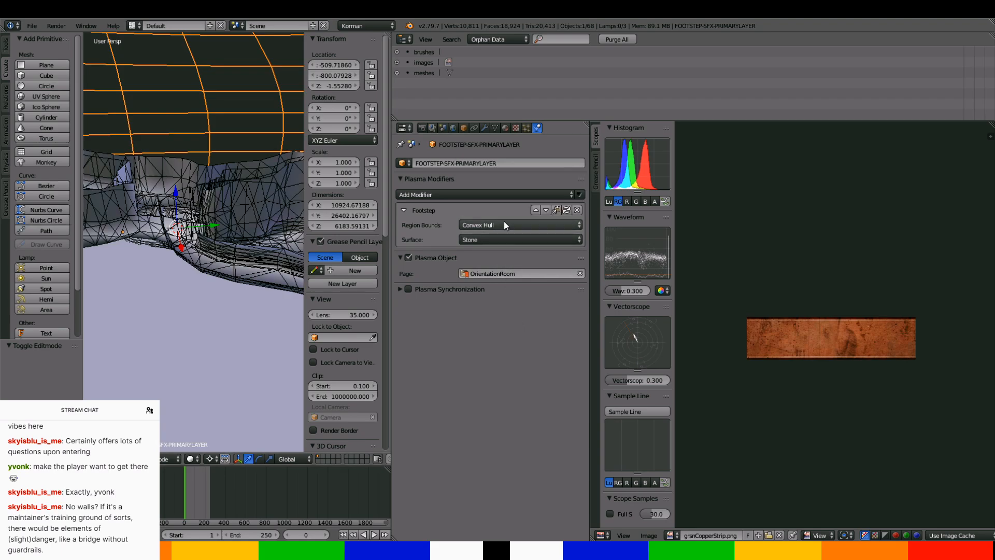
Find and select the existing footstepregion-orientation cylinder and review its Footstep modifier settings
scroll(240, 233, down, 4)
scroll(241, 233, up, 1)
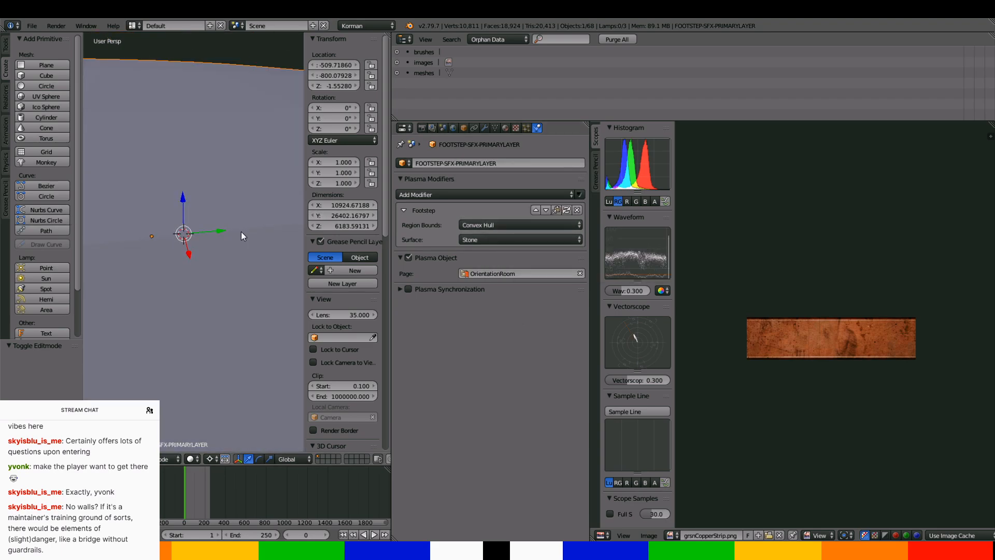
scroll(241, 233, down, 2)
scroll(240, 232, up, 6)
scroll(240, 232, up, 3)
scroll(237, 233, down, 1)
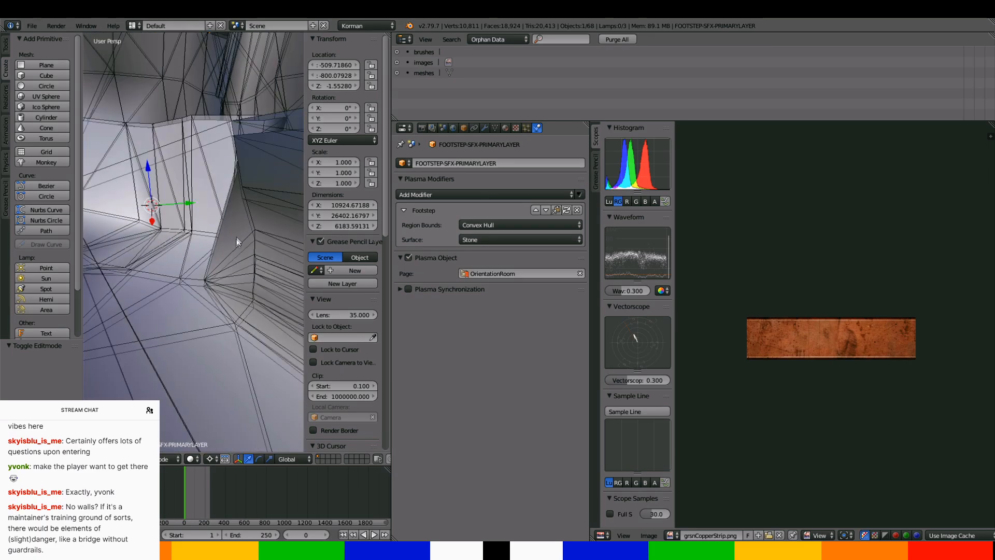
mouse_move(237, 232)
middle_down()
mouse_move(176, 314)
mouse_move(261, 265)
mouse_move(223, 230)
middle_up()
scroll(225, 254, up, 2)
scroll(223, 251, down, 3)
scroll(171, 318, up, 3)
scroll(261, 266, down, 4)
scroll(224, 228, up, 5)
right_click(253, 190)
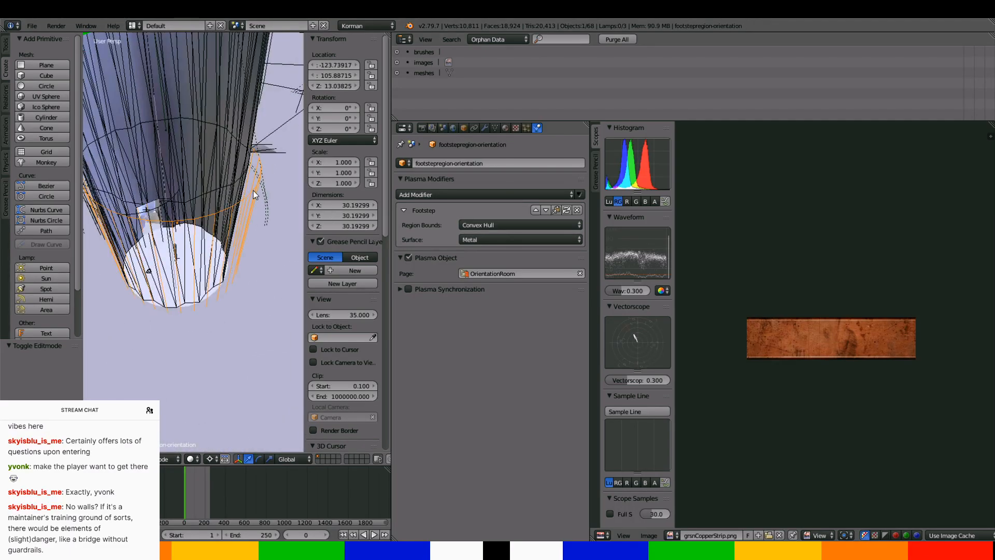
middle_drag(253, 191, 283, 189)
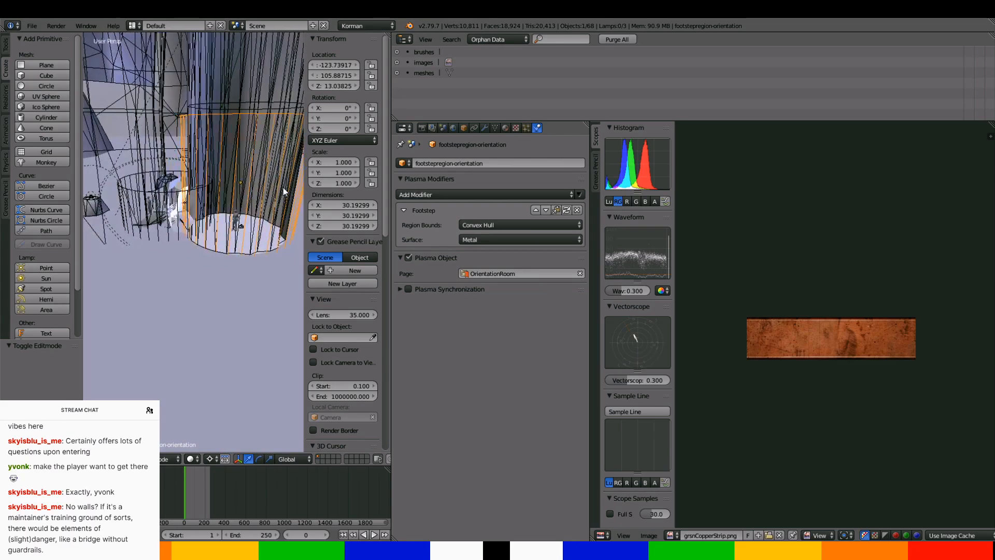
scroll(283, 187, down, 8)
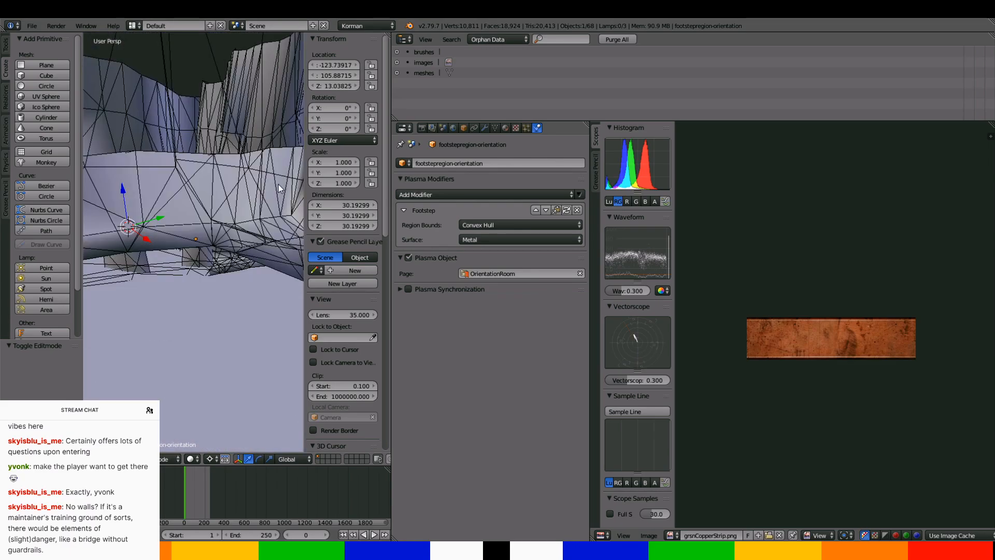
Enter edit mode on the extcliffs mesh and select the ledge vertex at the foot of the bridge railing
middle_drag(278, 184, 182, 196)
scroll(284, 233, up, 5)
scroll(182, 196, up, 3)
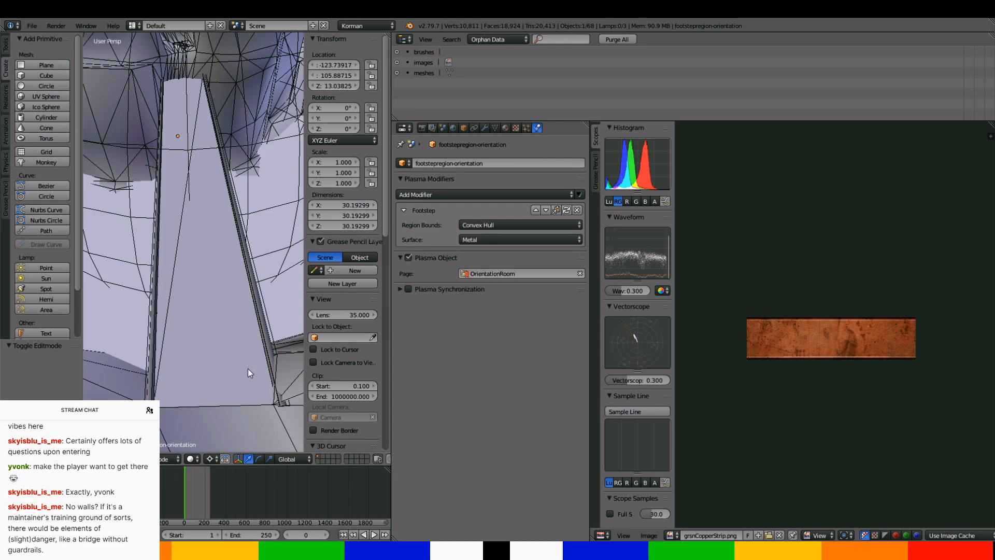
shift+middle_drag(247, 369, 219, 309)
scroll(219, 309, down, 2)
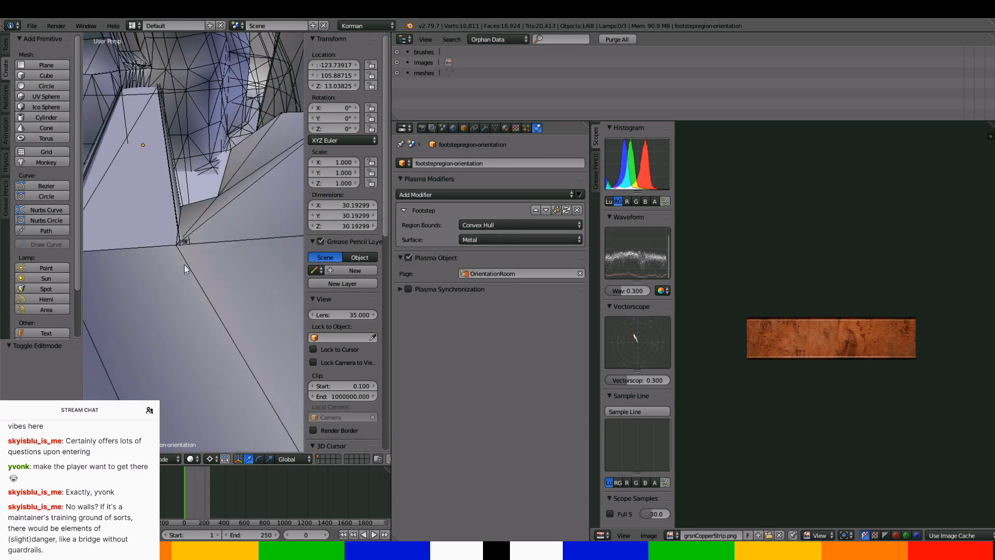
middle_drag(185, 264, 193, 236)
scroll(182, 250, up, 2)
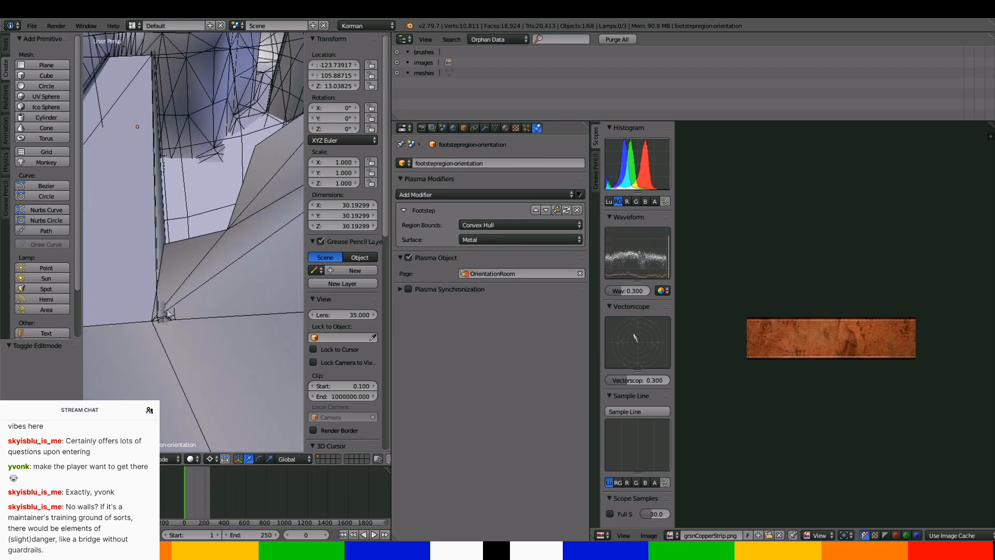
right_click(179, 300)
key(Tab)
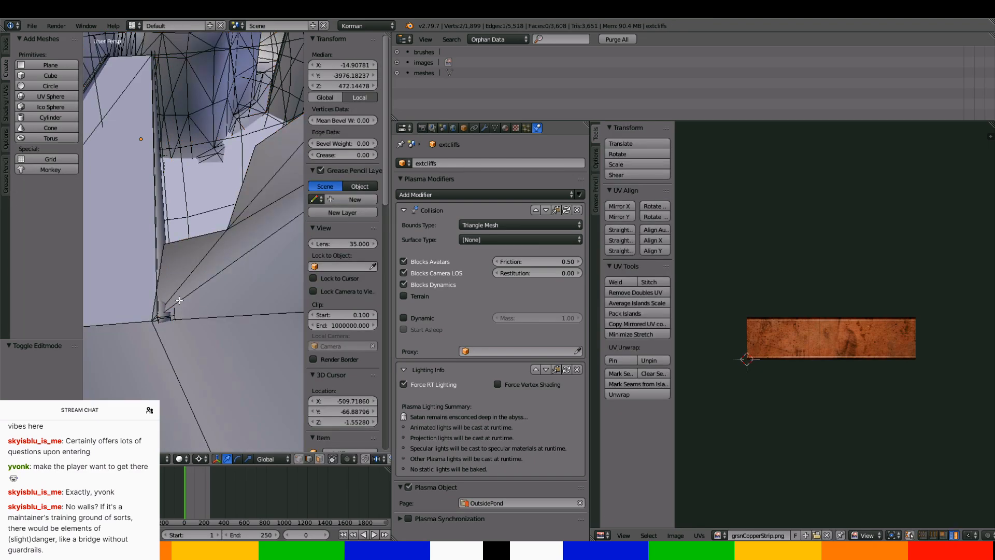
right_click(152, 324)
Set the pivot to Median Point and move the ledge vertex about -1.923 along Y and 0.565 along X
click(202, 458)
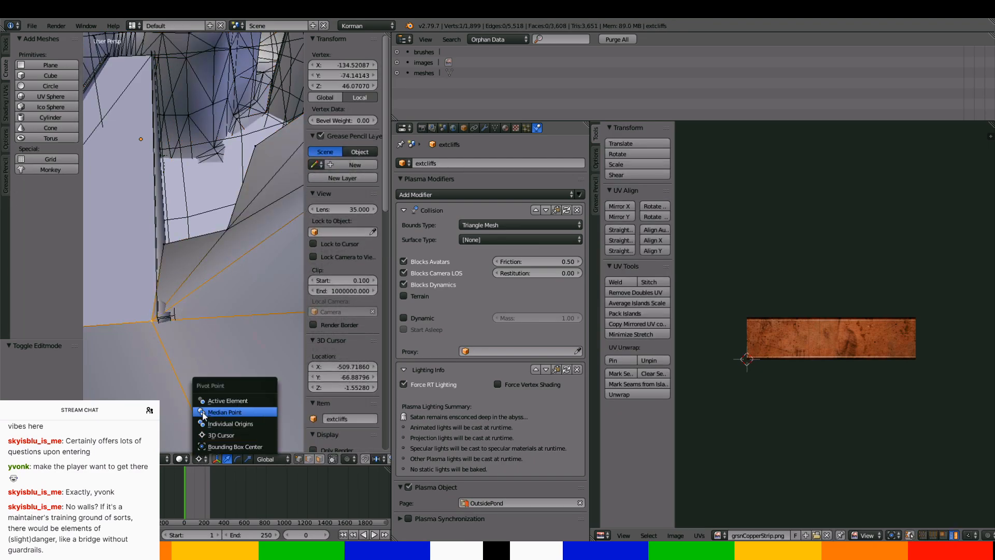
click(193, 383)
drag(123, 312, 140, 306)
middle_drag(145, 310, 188, 358)
key(g)
key(x)
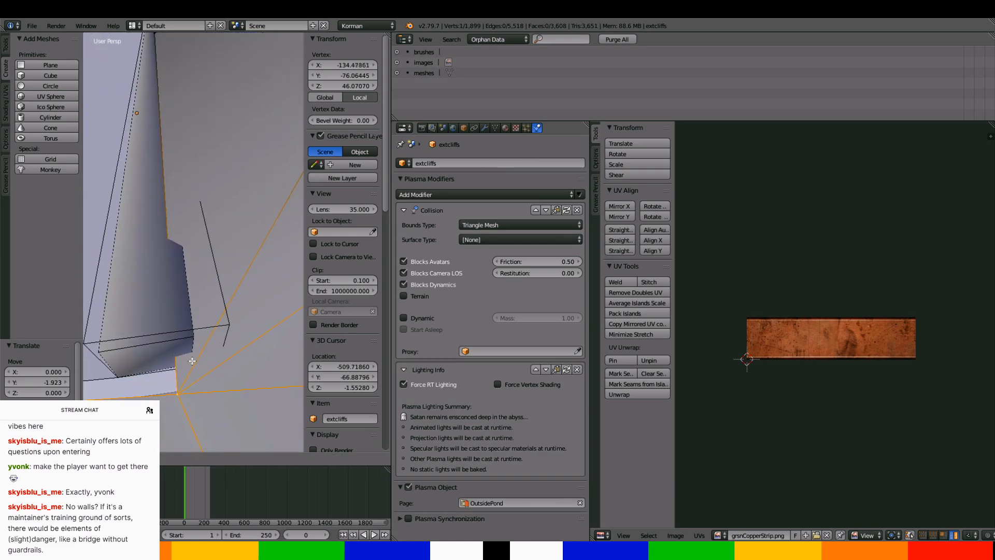
drag(214, 335, 214, 332)
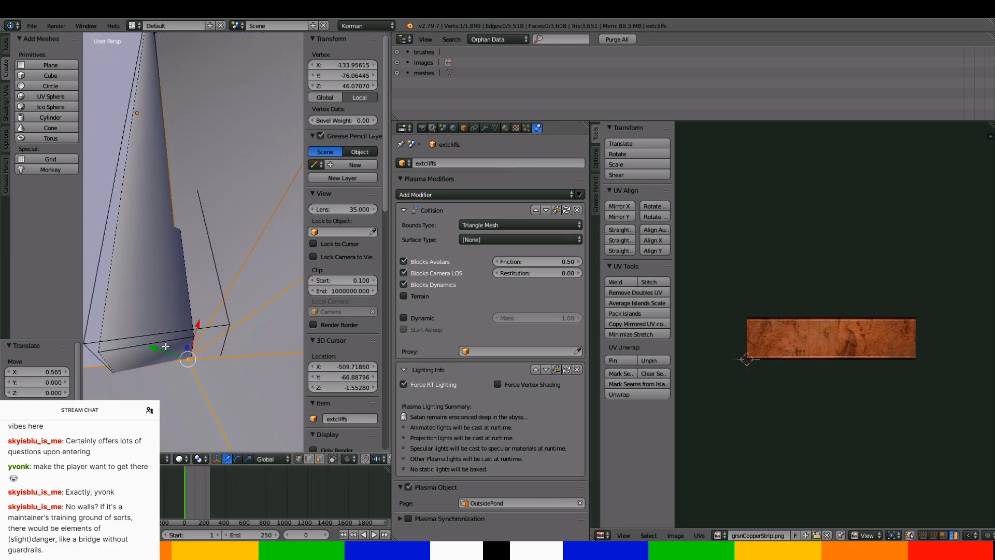
Shift the extcliffs ledge vertex about -0.066 along Y and -0.399 along Z at the foot of the railing
drag(156, 349, 162, 350)
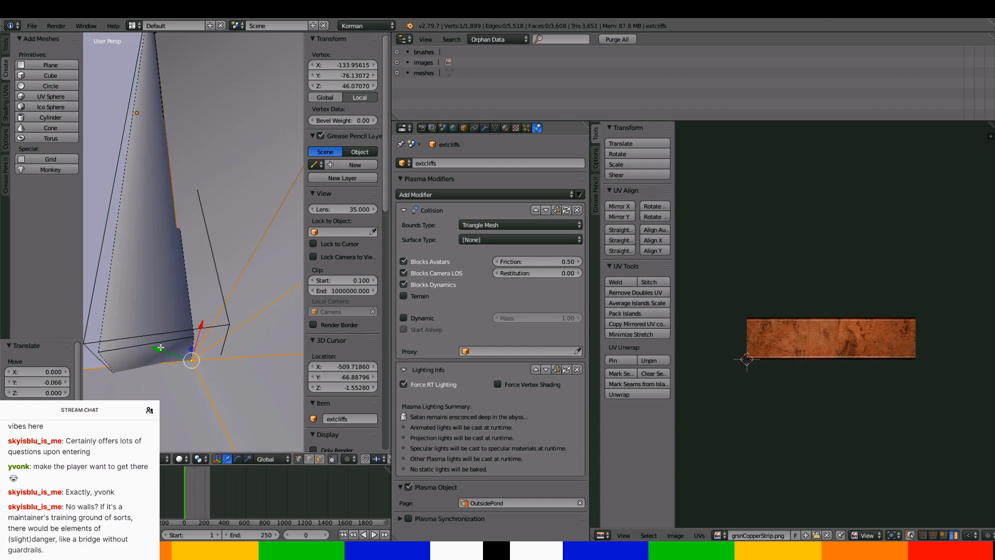
middle_drag(160, 348, 163, 346)
middle_drag(210, 291, 208, 289)
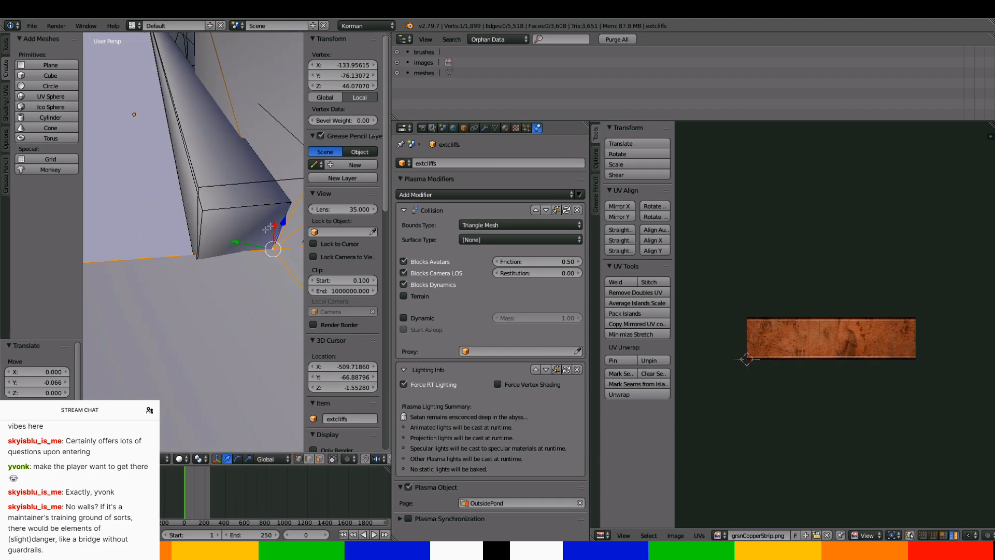
drag(283, 223, 279, 242)
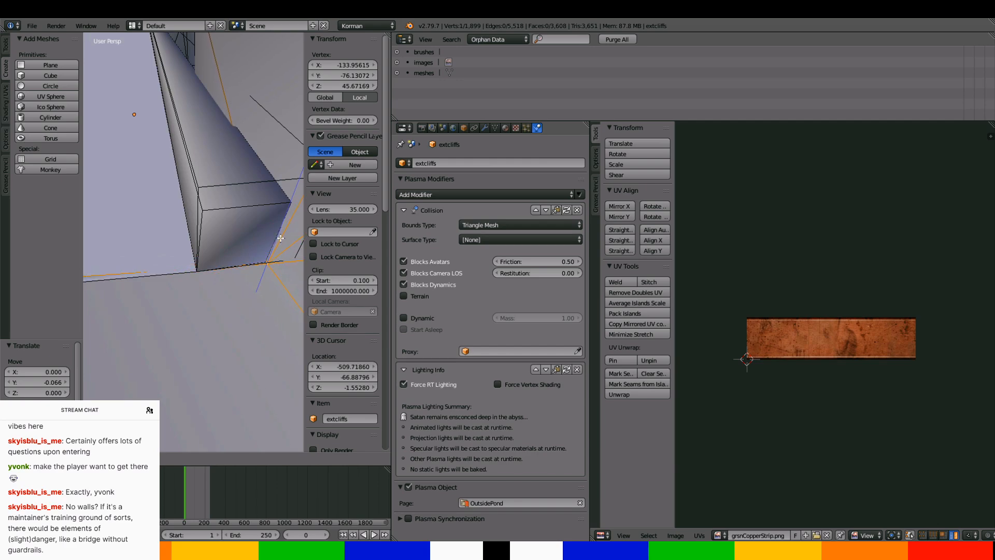
drag(280, 239, 281, 238)
scroll(273, 258, up, 3)
scroll(273, 258, down, 5)
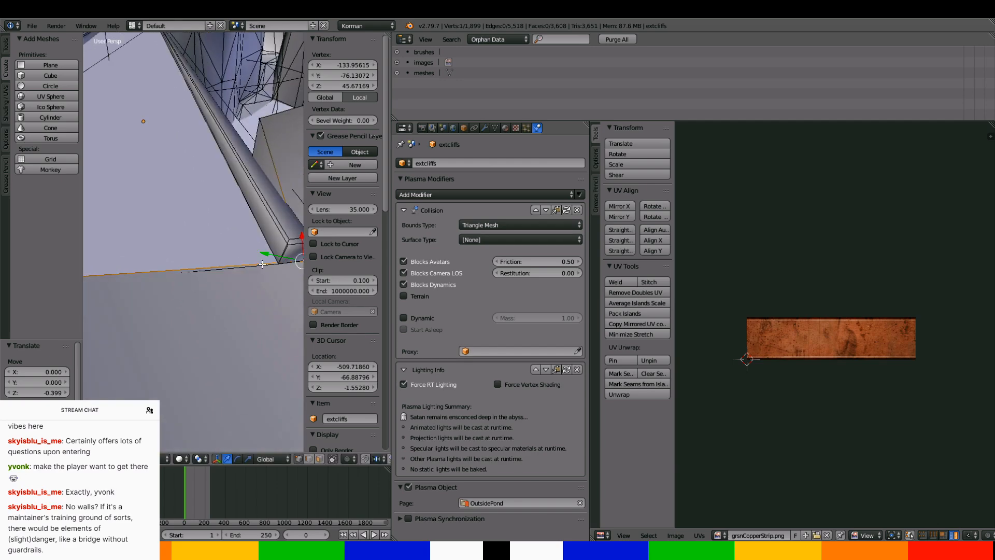
Move the upper extcliffs vertex beside the railing along Y, and leave edit mode
middle_drag(274, 258, 256, 270)
right_click(205, 188)
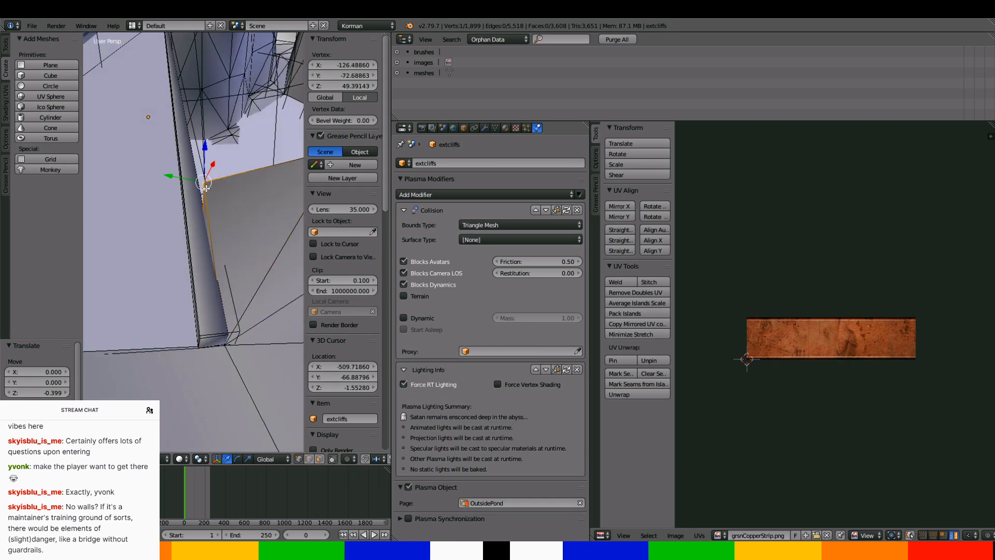
drag(183, 180, 193, 182)
middle_drag(196, 188, 229, 231)
scroll(197, 174, down, 5)
key(Tab)
scroll(226, 305, up, 3)
middle_drag(247, 294, 83, 315)
mouse_move(222, 276)
middle_down()
mouse_move(203, 294)
mouse_move(206, 273)
middle_up()
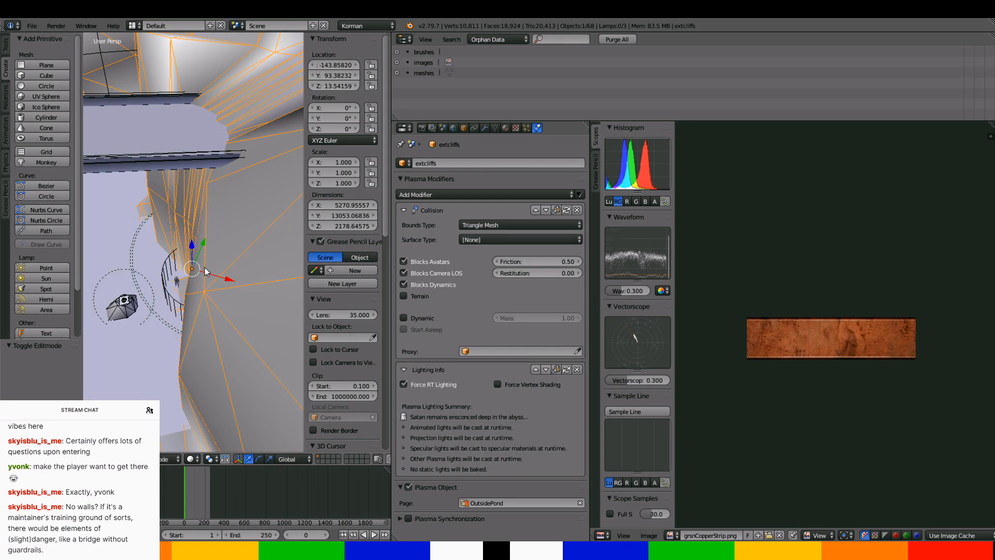
Select bridgecollisionproxy, BRIDGERAILING and BRIDGEFLOORGRATE, isolate them in local view, and show their textures in the viewport
right_click(201, 157)
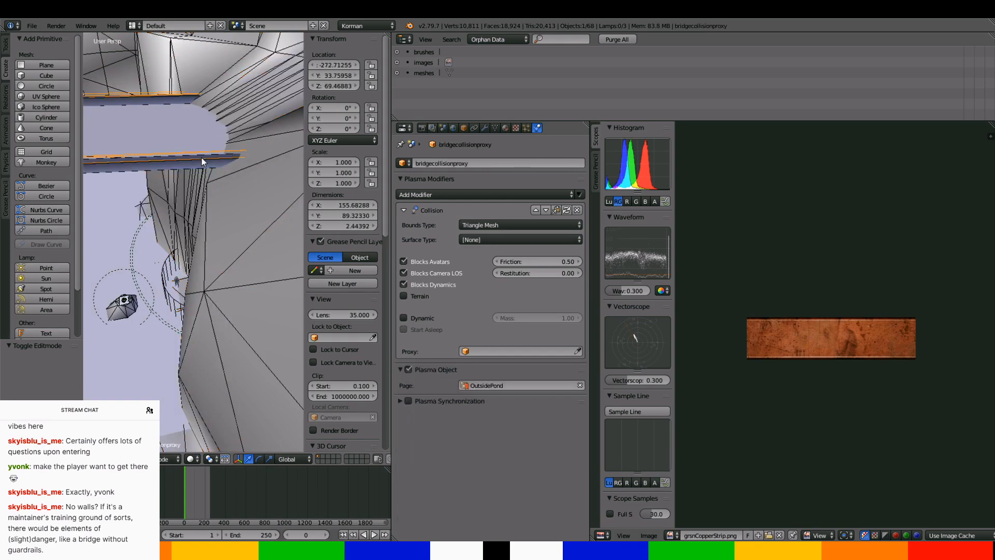
shift+right_click(198, 163)
shift+right_click(195, 132)
key(KP_Divide)
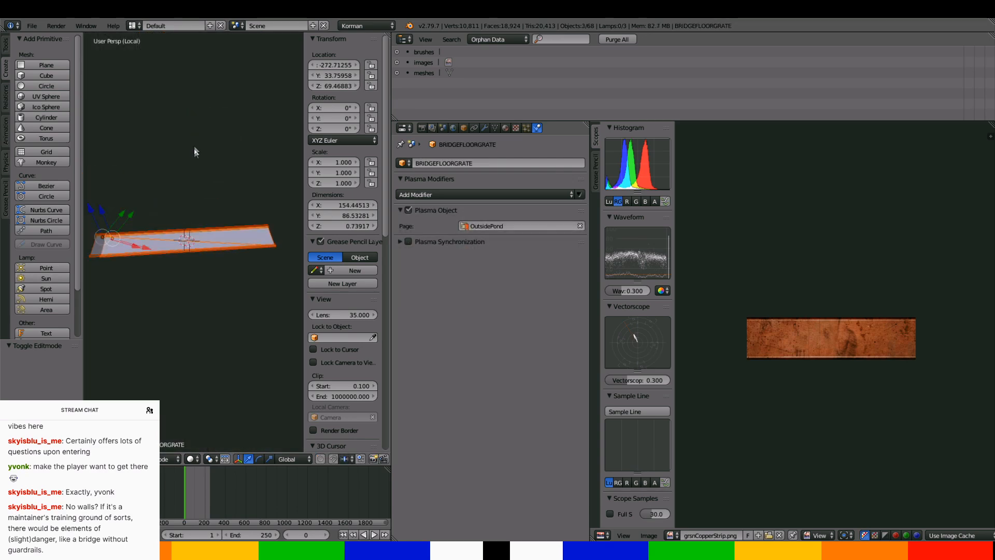
click(190, 459)
click(199, 400)
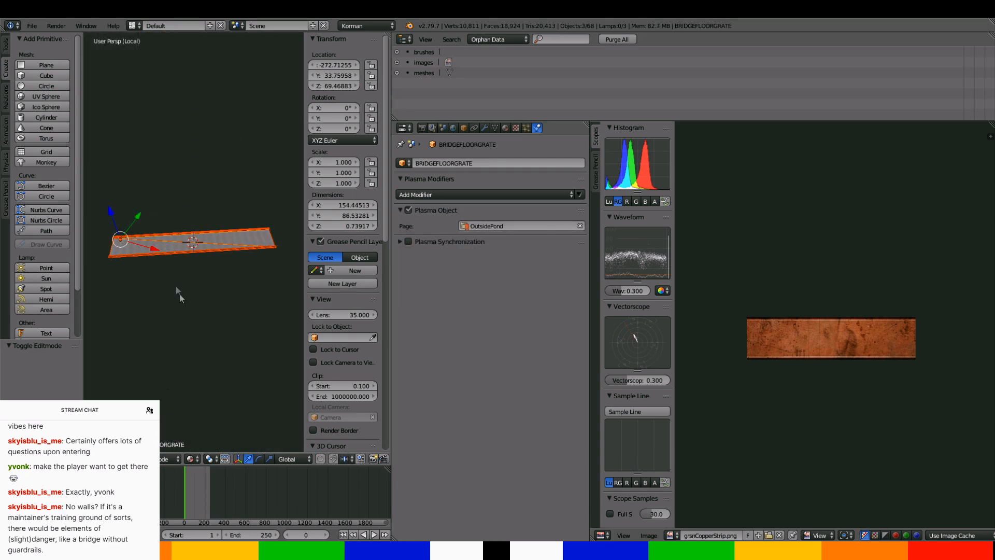
scroll(177, 291, up, 5)
mouse_move(175, 288)
middle_down()
mouse_move(283, 322)
mouse_move(207, 291)
mouse_move(269, 244)
mouse_move(193, 260)
mouse_move(151, 317)
mouse_move(154, 306)
middle_up()
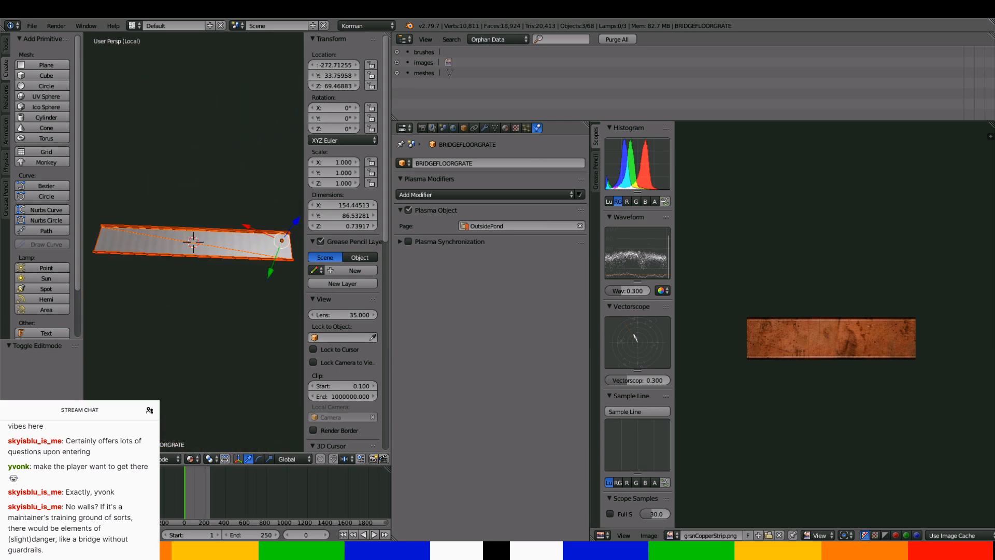
Set the origins of the three selected bridge objects with Origin to Geometry
click(108, 459)
mouse_move(122, 417)
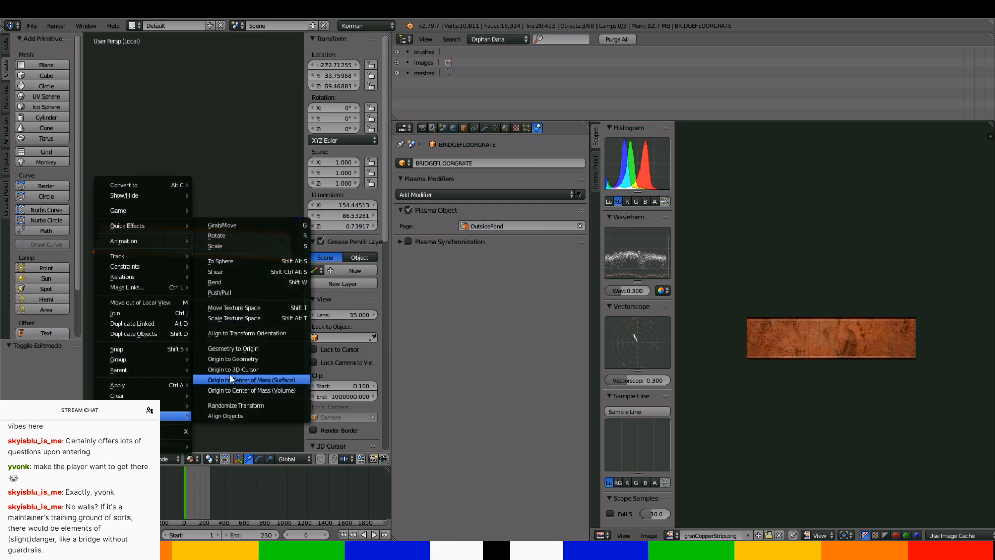
click(238, 360)
scroll(235, 337, up, 5)
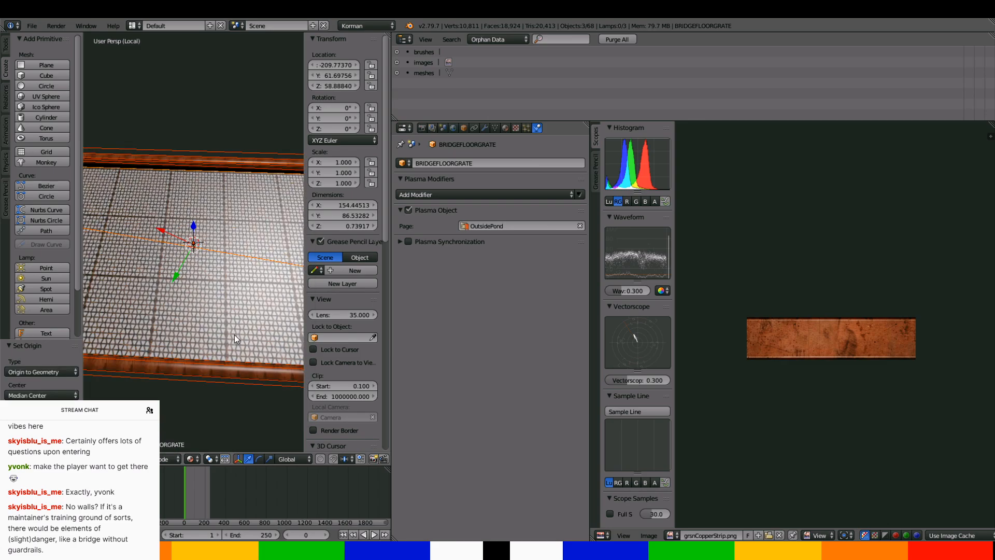
middle_drag(234, 335, 242, 275)
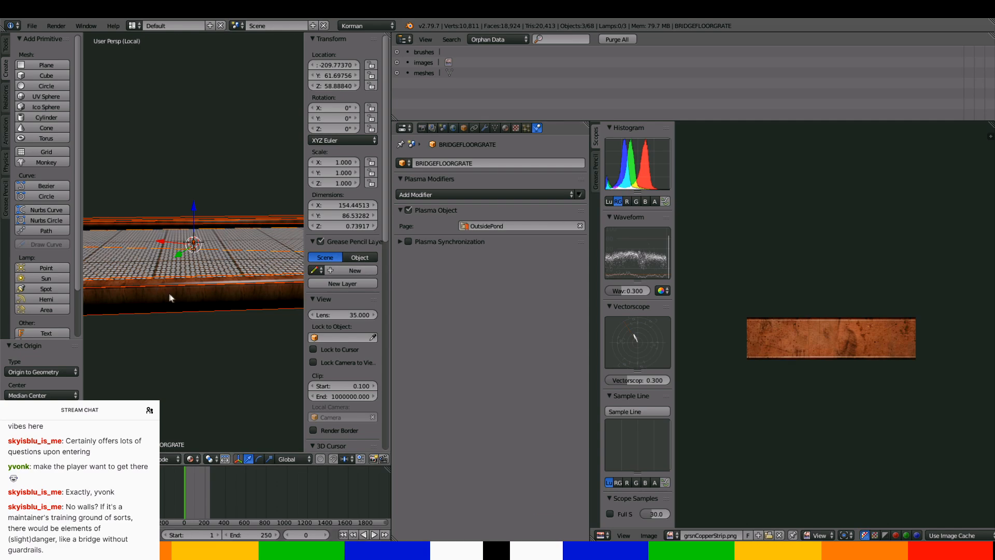
middle_drag(171, 298, 195, 284)
Select BRIDGERAILING and set its parent to BRIDGEFLOORGRATE
right_click(205, 254)
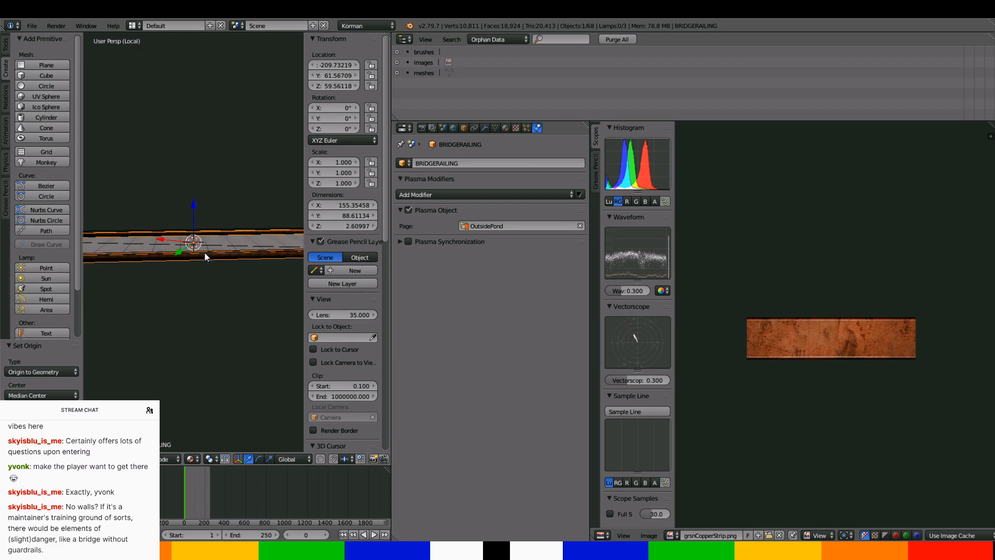
click(464, 128)
click(531, 307)
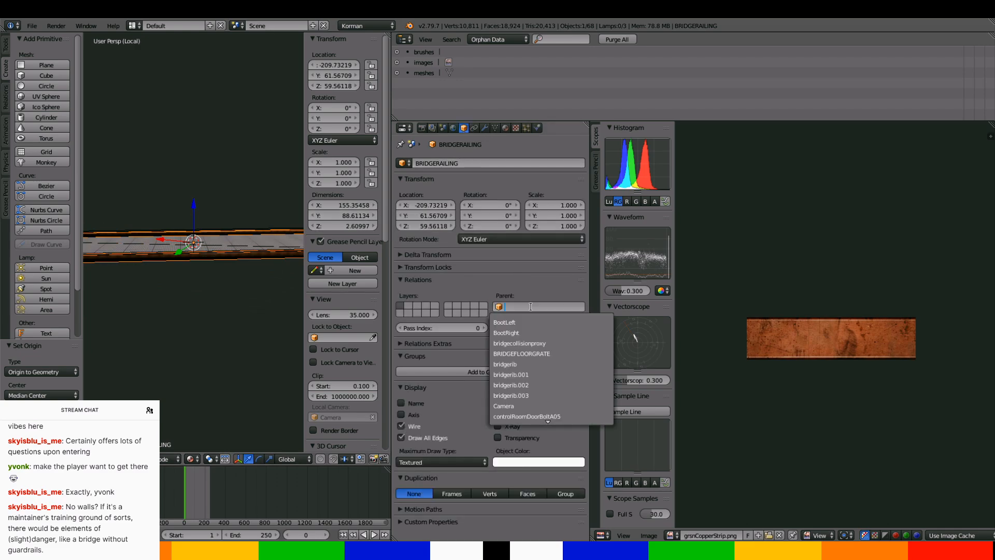
text(BRID)
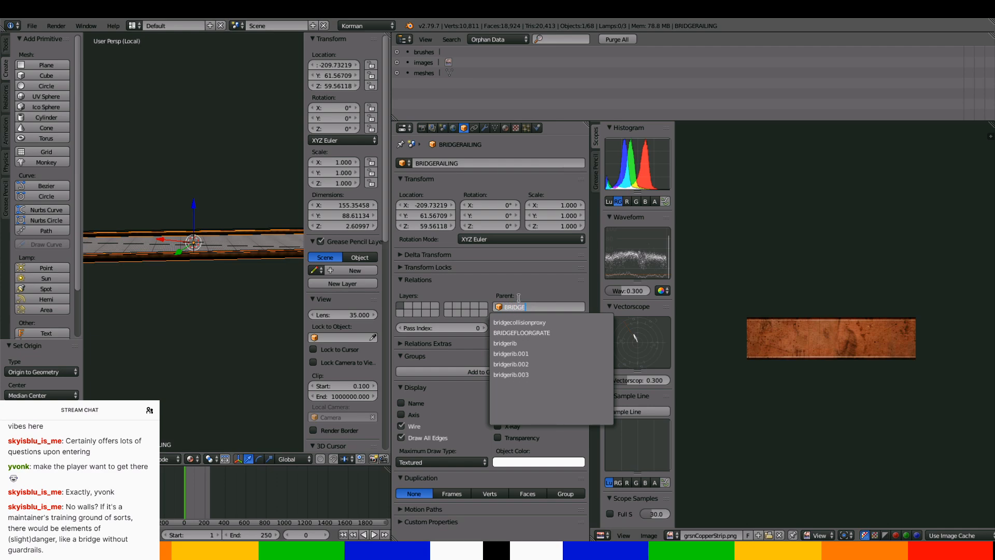
text(GE)
key(Down)
key(Down)
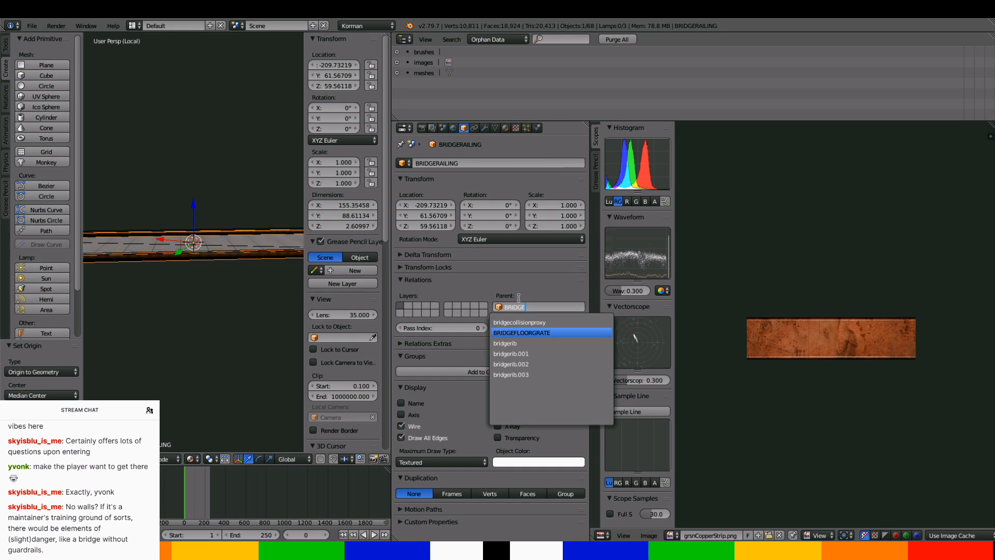
key(Return)
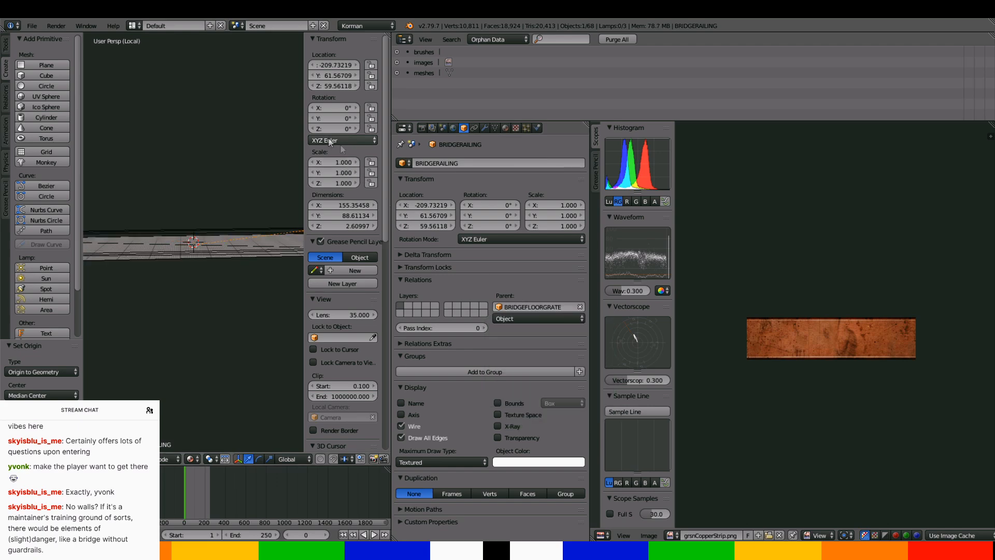
Set the railing's X, Y and Z location to 0 and check its alignment with the floor grate
click(434, 205)
text(0)
key(Return)
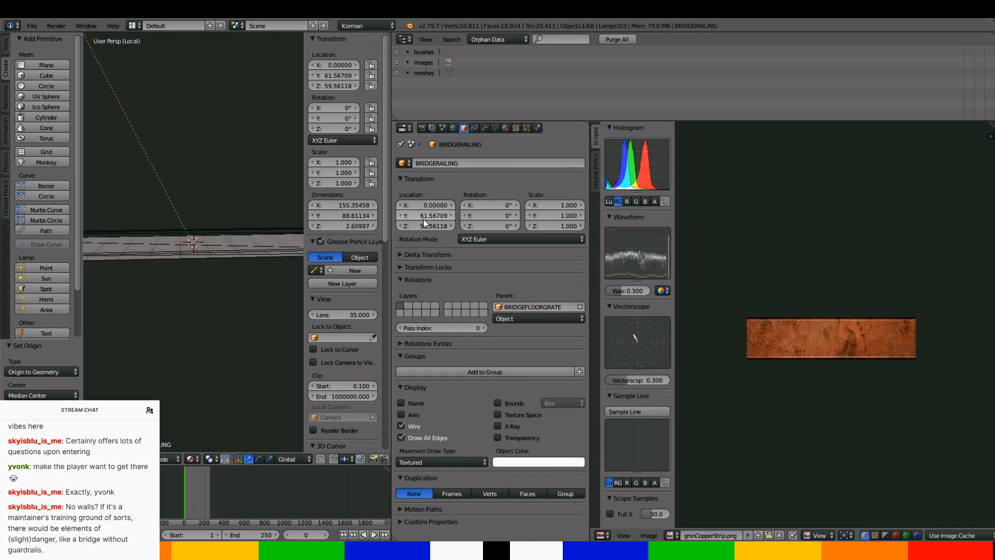
text(0)
key(Return)
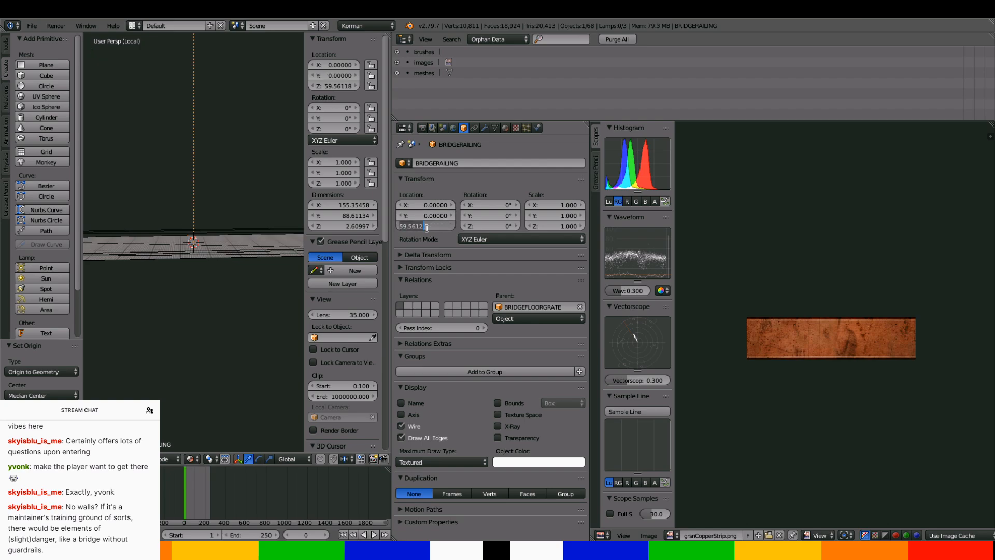
text(0)
key(Return)
middle_drag(215, 260, 292, 297)
scroll(279, 303, up, 4)
scroll(277, 298, down, 4)
scroll(293, 297, down, 5)
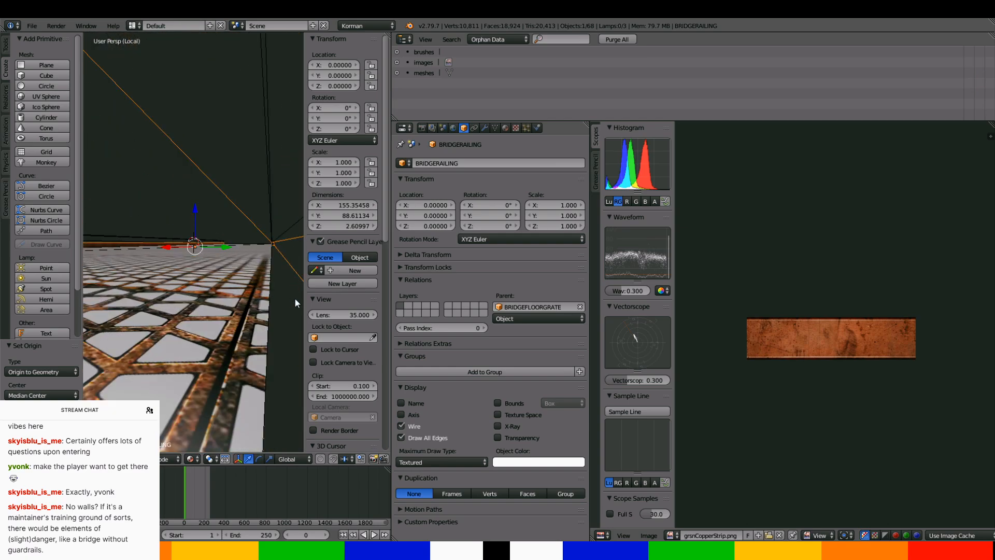
scroll(296, 299, down, 5)
mouse_move(297, 297)
middle_down()
mouse_move(270, 322)
mouse_move(281, 286)
middle_up()
Select bridgecollisionproxy and set its parent to BRIDGEFLOORGRATE
right_click(269, 264)
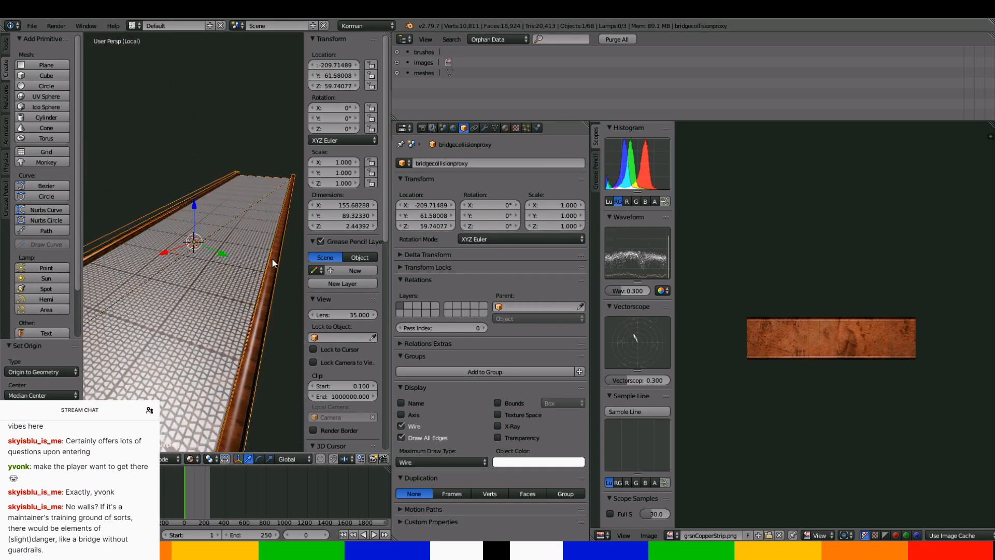
click(542, 302)
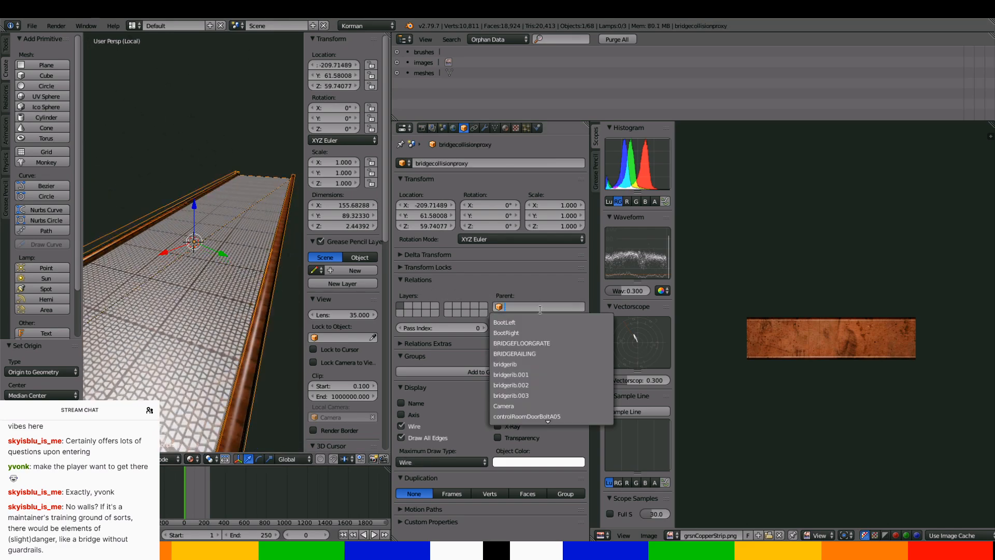
text(BRIDGE)
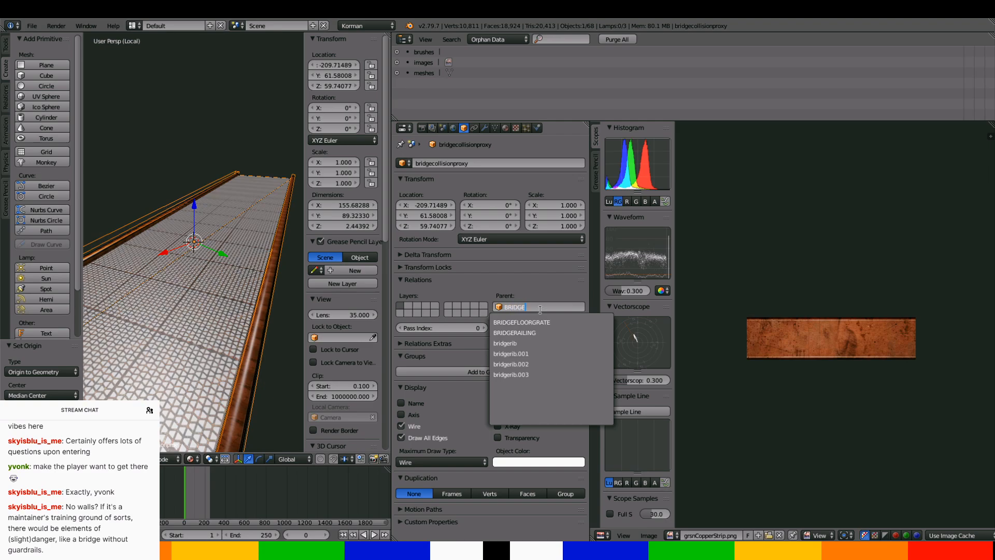
key(Down)
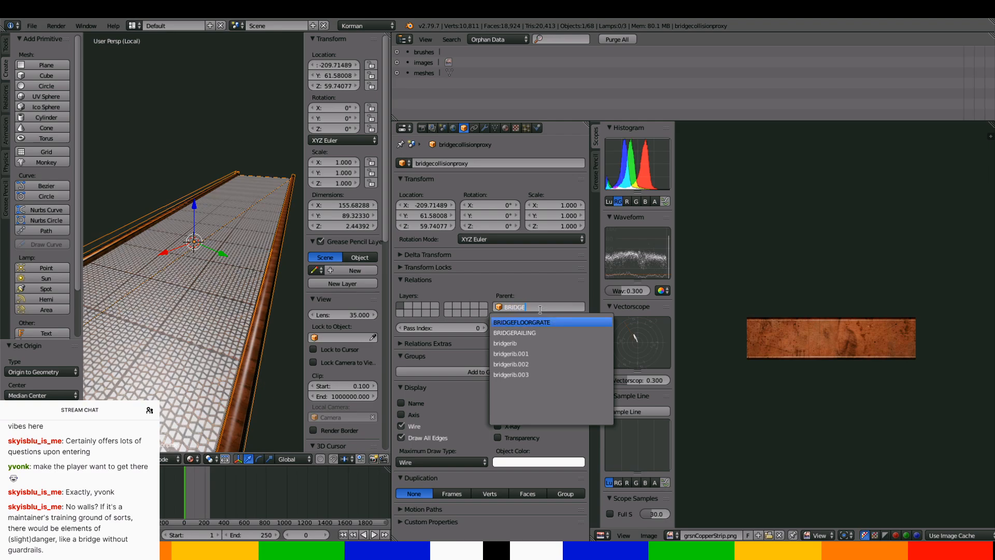
key(Return)
Set the collision proxy's X, Y and Z location to 0 and inspect how it sits on the bridge
click(417, 205)
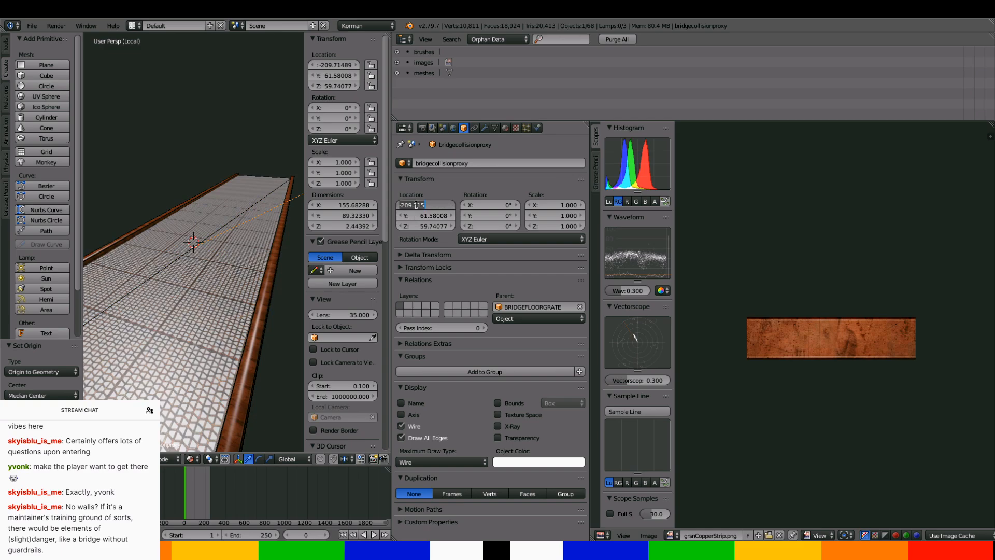
text(0)
key(Tab)
text(0)
key(Return)
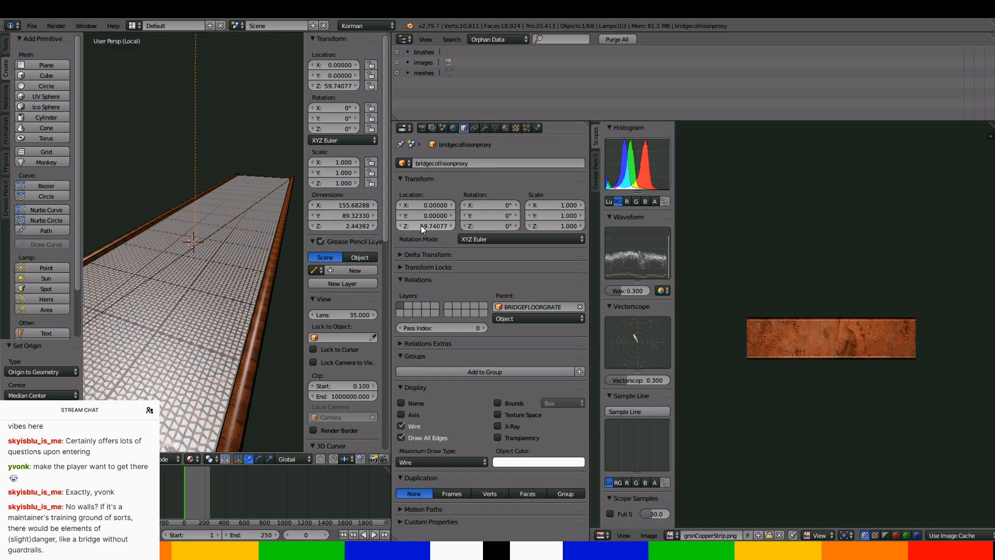
click(420, 227)
text(0)
key(Return)
scroll(291, 258, up, 6)
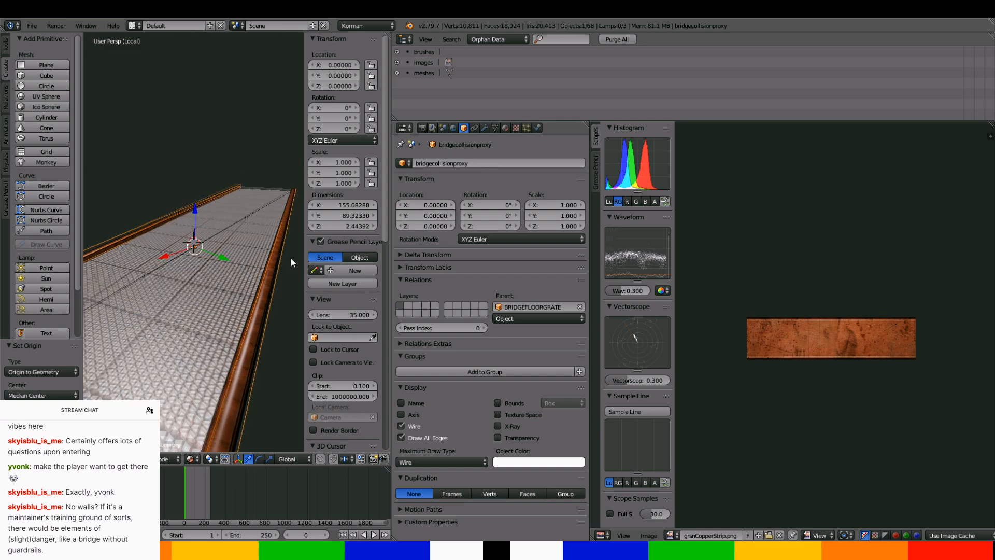
middle_drag(300, 239, 157, 225)
scroll(138, 264, up, 2)
scroll(255, 223, up, 5)
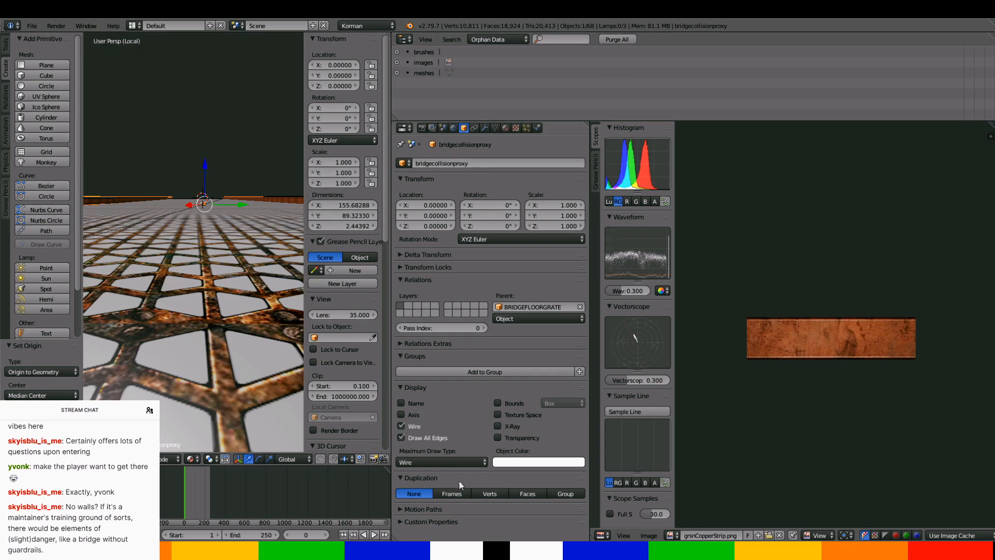
Set the proxy's maximum draw type to Solid and move it to about 0.863 in Z and -0.137 in Y
click(455, 461)
click(443, 428)
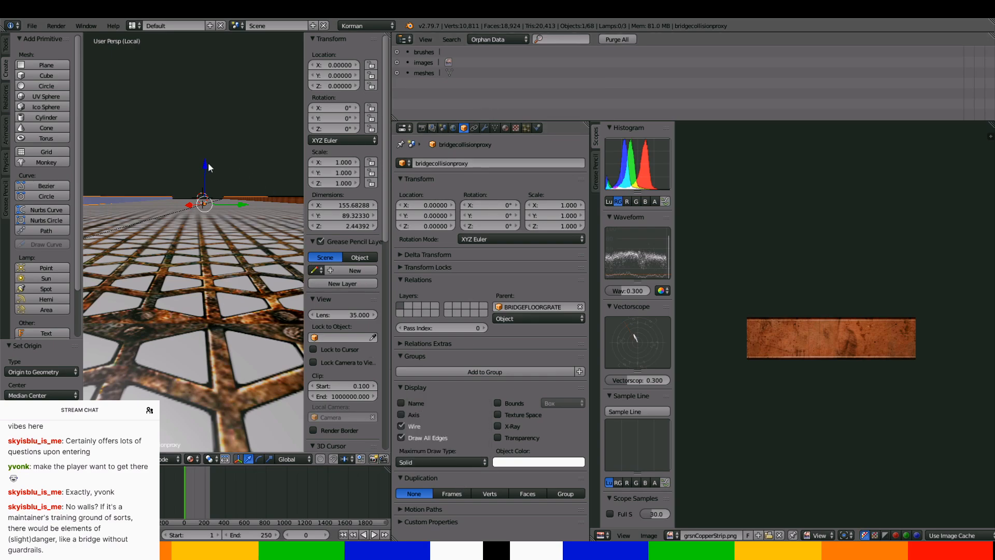
drag(207, 163, 206, 159)
middle_drag(209, 257, 162, 291)
drag(123, 252, 122, 253)
middle_drag(123, 254, 227, 232)
middle_drag(215, 218, 232, 215)
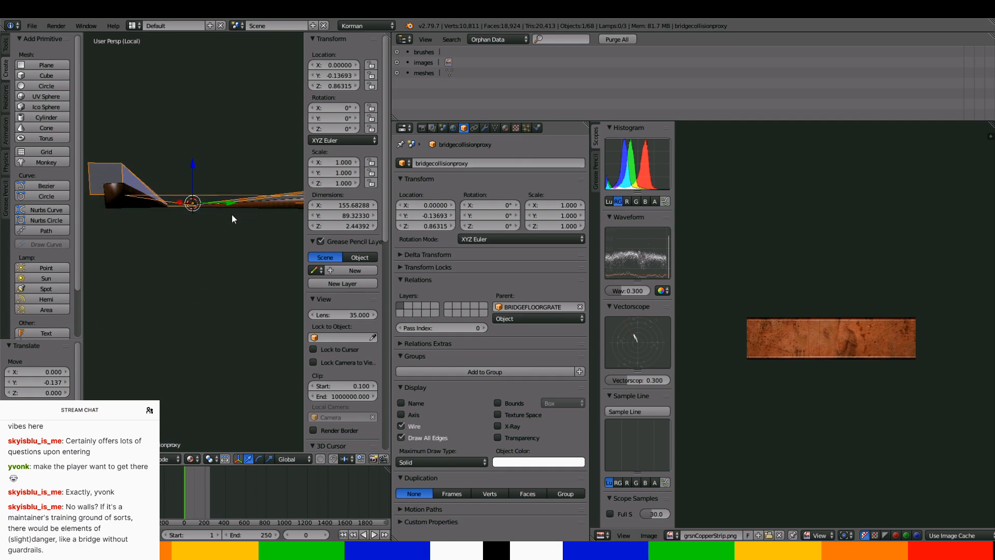
Select the bridge railing and adjust its height along Z, with a final shift of about -0.819
right_click(119, 201)
drag(191, 167, 192, 165)
middle_drag(192, 165, 192, 180)
drag(192, 160, 192, 164)
Edit bridgecollisionproxy and lower the top faces of both side walls by about 0.592 in Z to match the railings
right_click(184, 216)
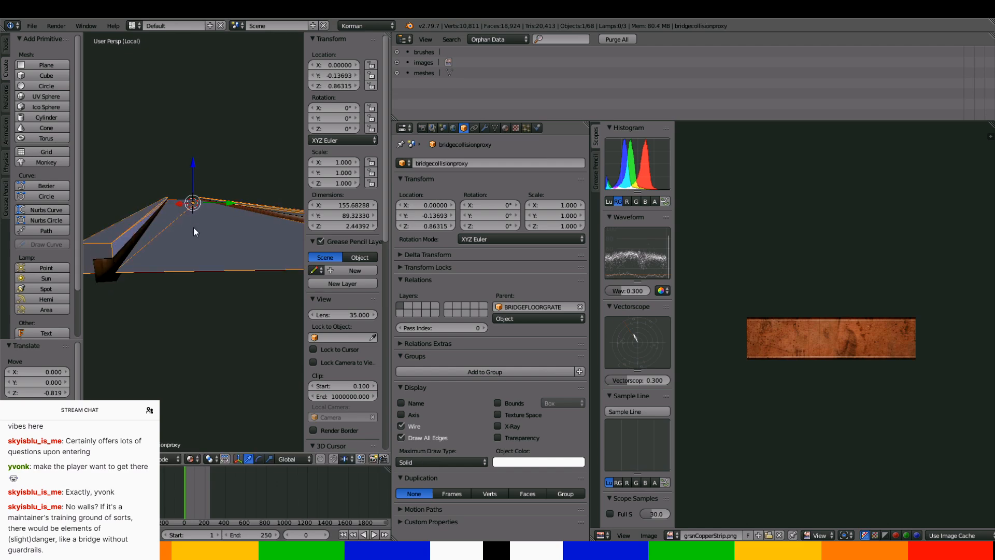
middle_drag(206, 237, 191, 254)
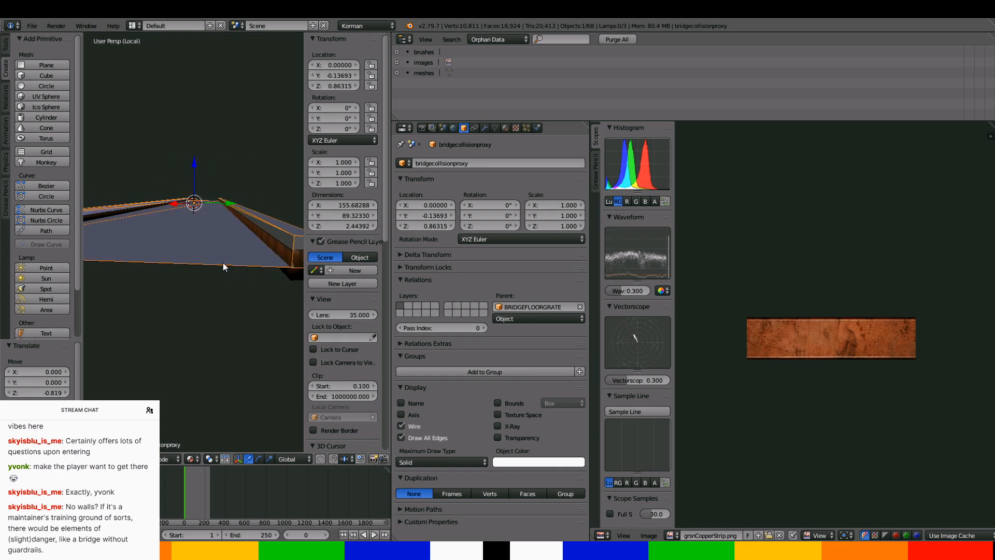
key(Tab)
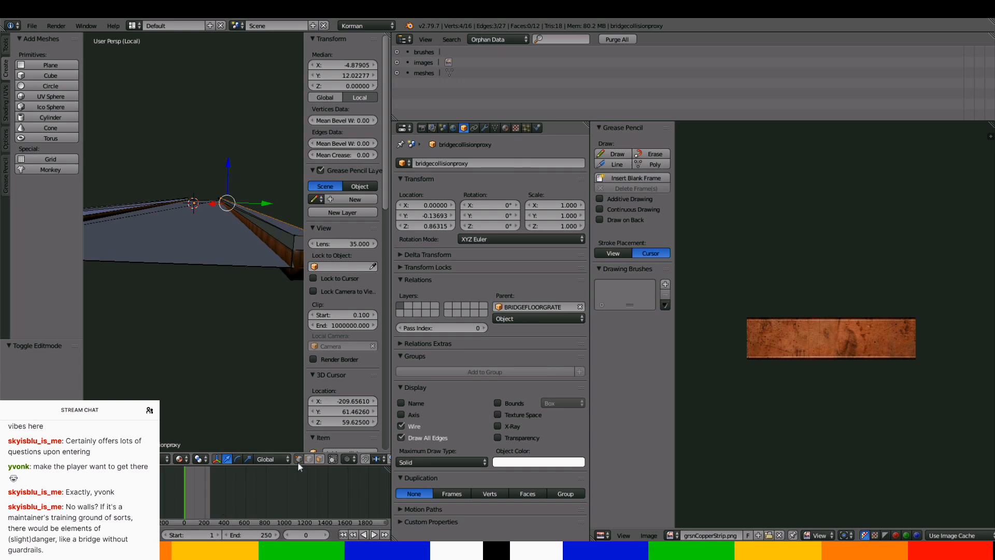
click(318, 461)
middle_drag(211, 322, 153, 301)
right_click(206, 327)
shift+right_click(221, 323)
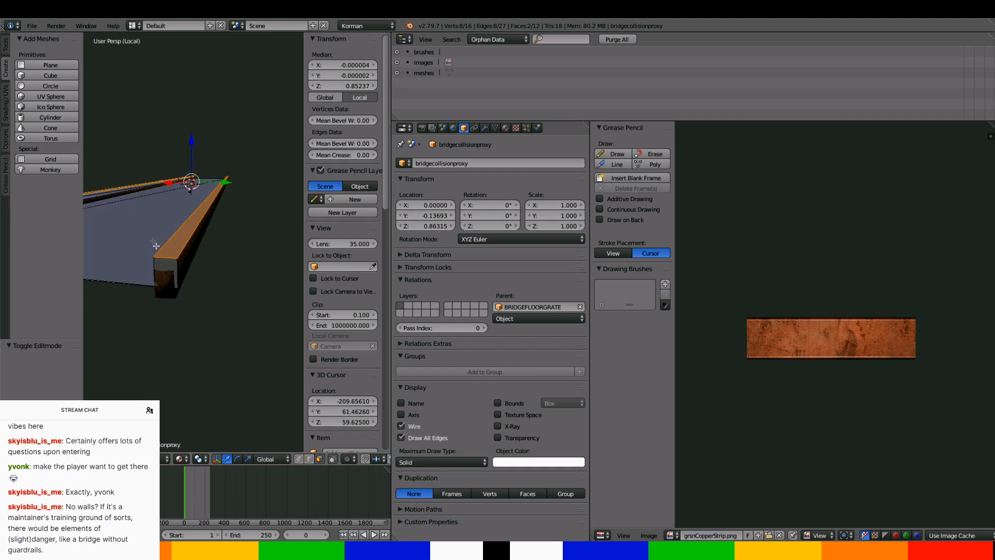
drag(194, 140, 194, 139)
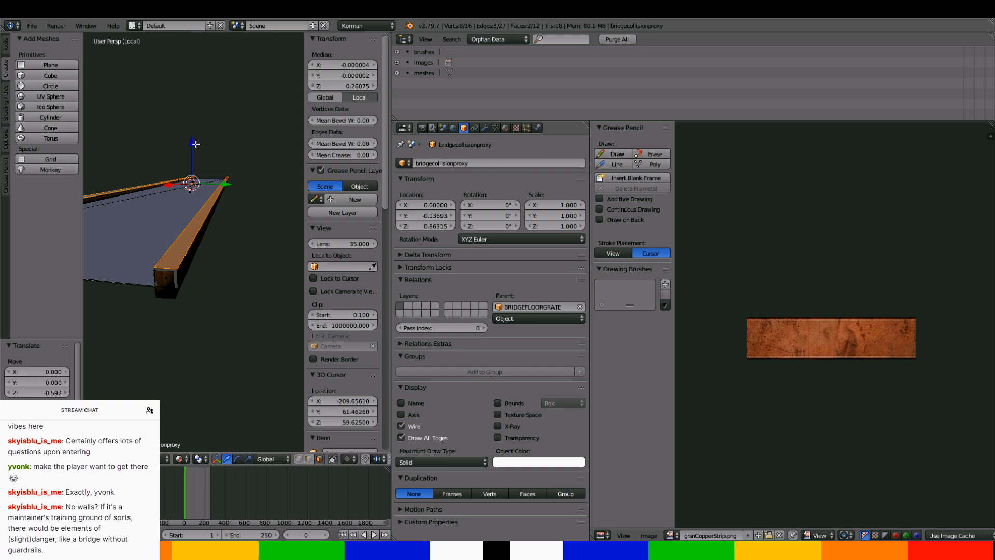
middle_drag(194, 139, 218, 145)
key(Tab)
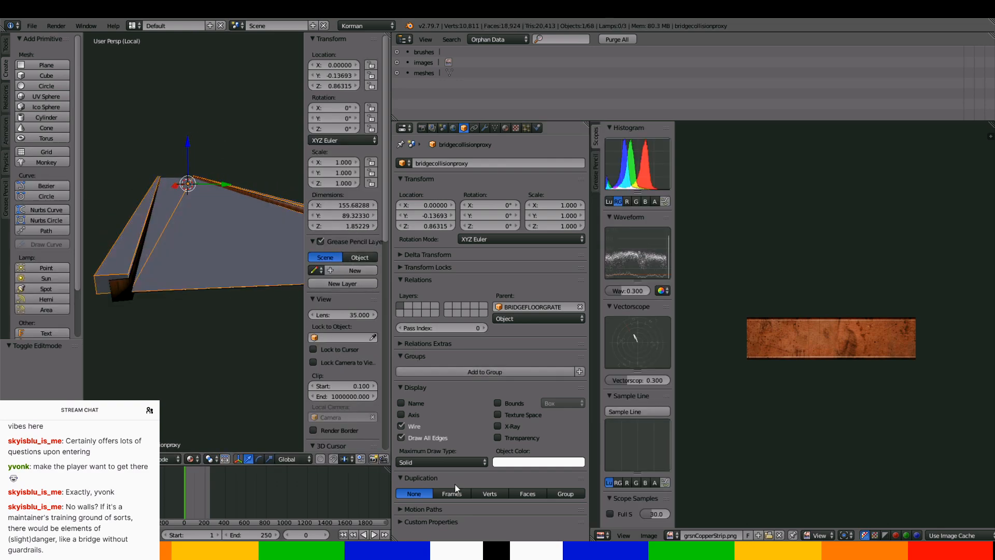
Set the collision proxy's maximum draw type to Wire, and leave local view with the bridge floor grate selected
click(451, 463)
click(422, 438)
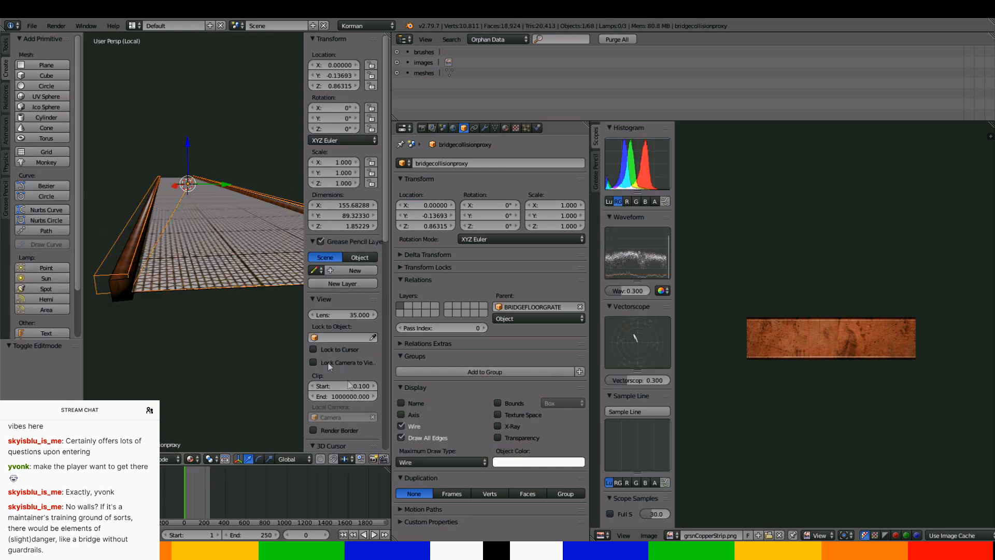
right_click(230, 231)
middle_drag(230, 231, 256, 300)
key(KP_Divide)
Check how the bridge meets the cliffs at both ends and set the transform pivot point to 3D Cursor
scroll(105, 286, down, 2)
scroll(257, 300, down, 2)
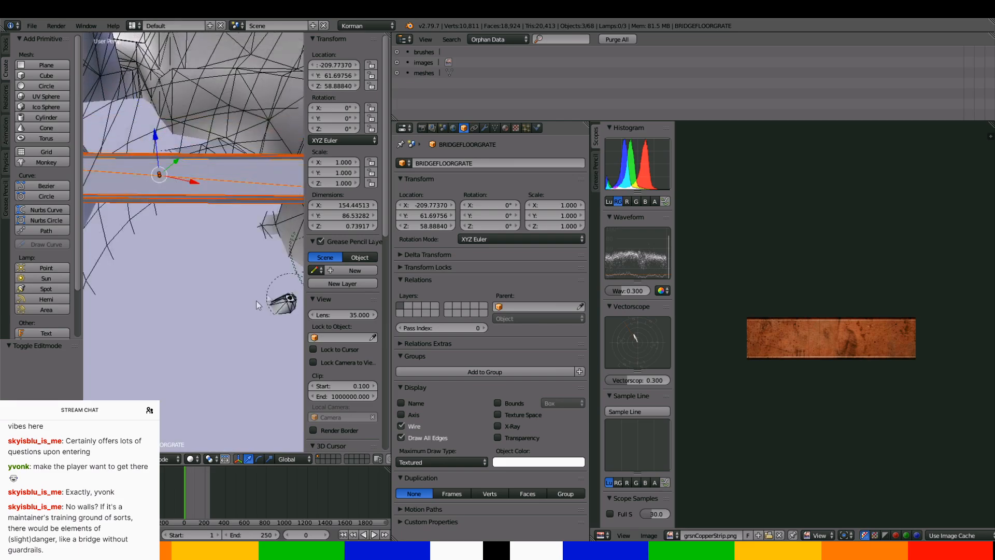
scroll(238, 270, down, 5)
middle_drag(229, 264, 197, 308)
shift+middle_drag(197, 307, 204, 334)
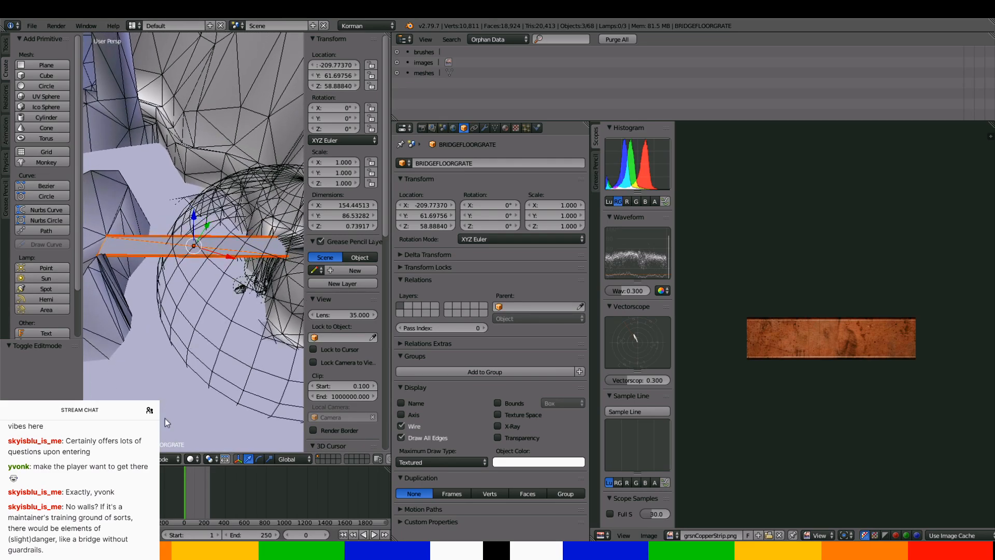
scroll(191, 264, up, 6)
scroll(193, 265, up, 3)
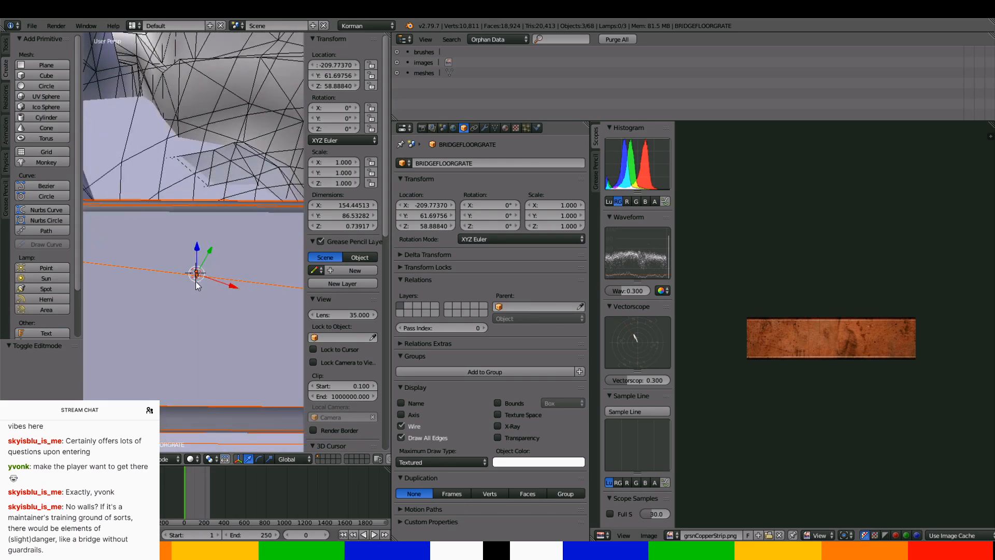
middle_drag(195, 281, 226, 216)
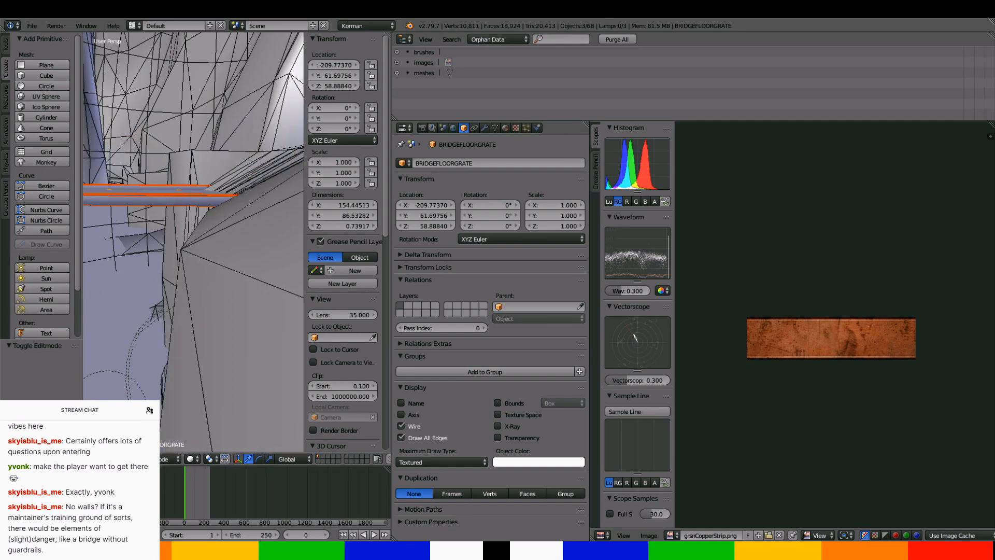
click(187, 460)
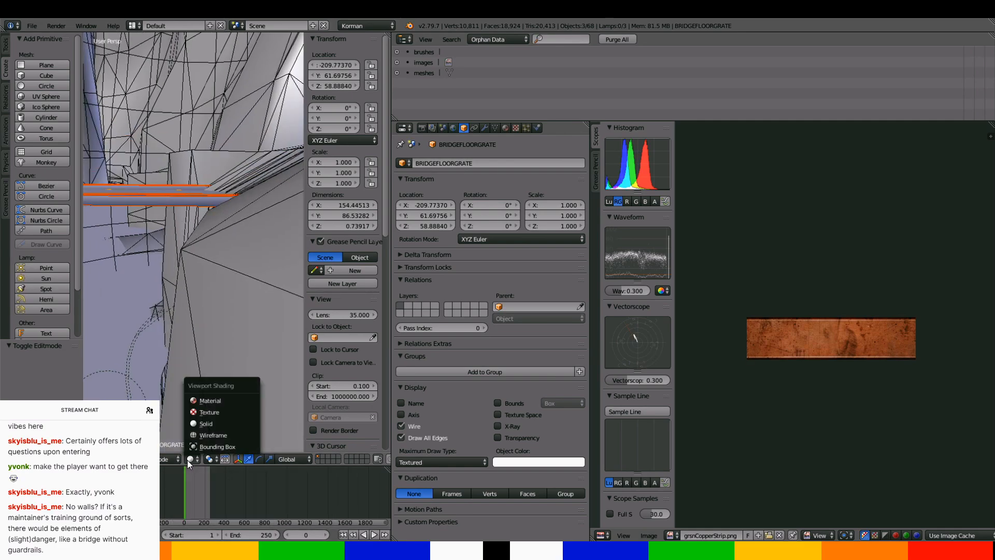
click(210, 459)
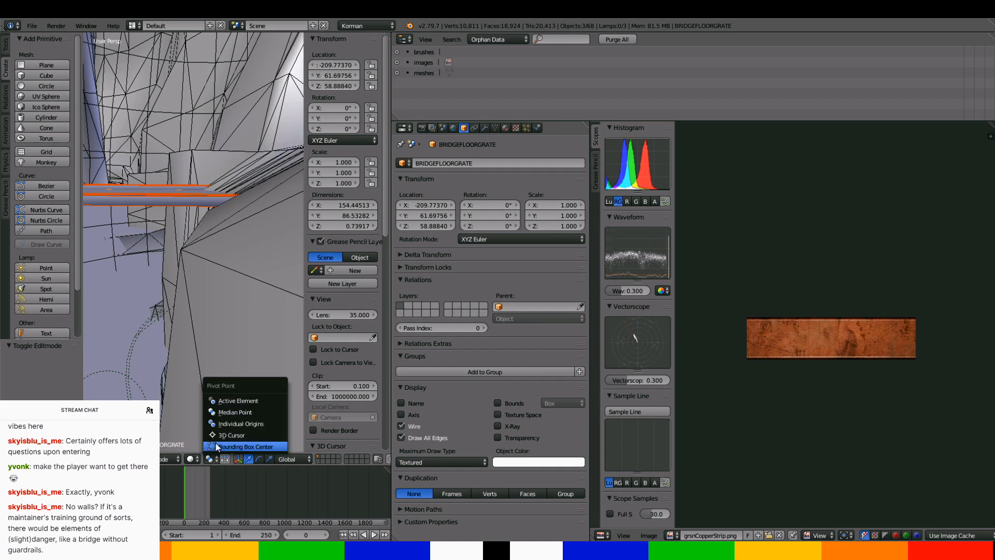
click(217, 431)
Rotate the bridge by about -4.14° and raise it about 5.757 in Z to bring its end up to the cliff ledge
mouse_move(199, 244)
middle_down()
mouse_move(194, 261)
mouse_move(202, 258)
middle_up()
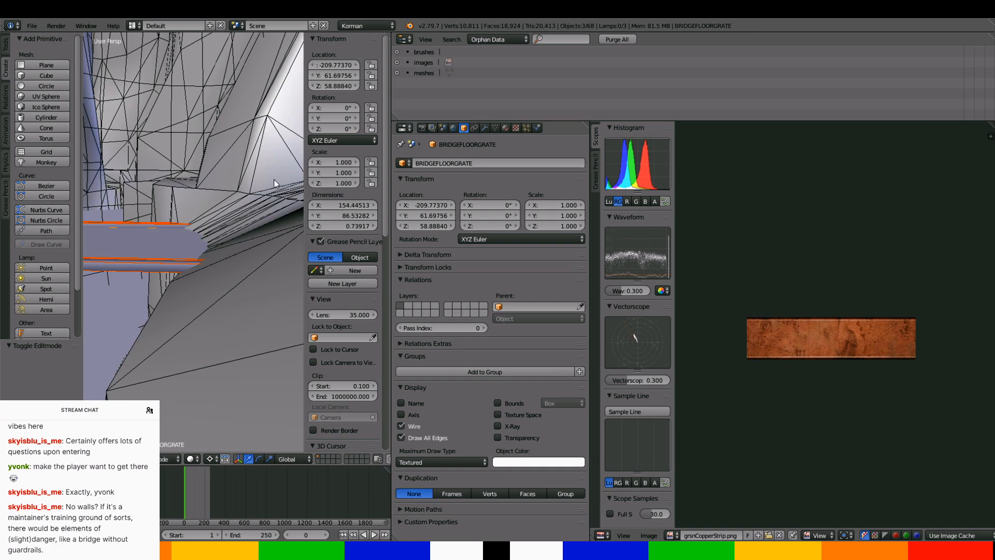
key(r)
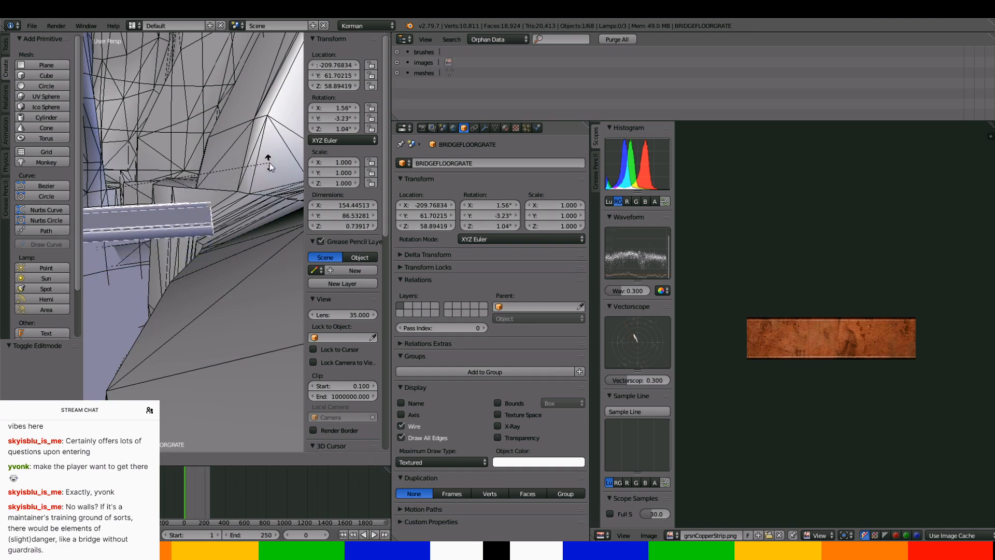
click(265, 187)
middle_drag(264, 188, 159, 271)
scroll(237, 246, down, 1)
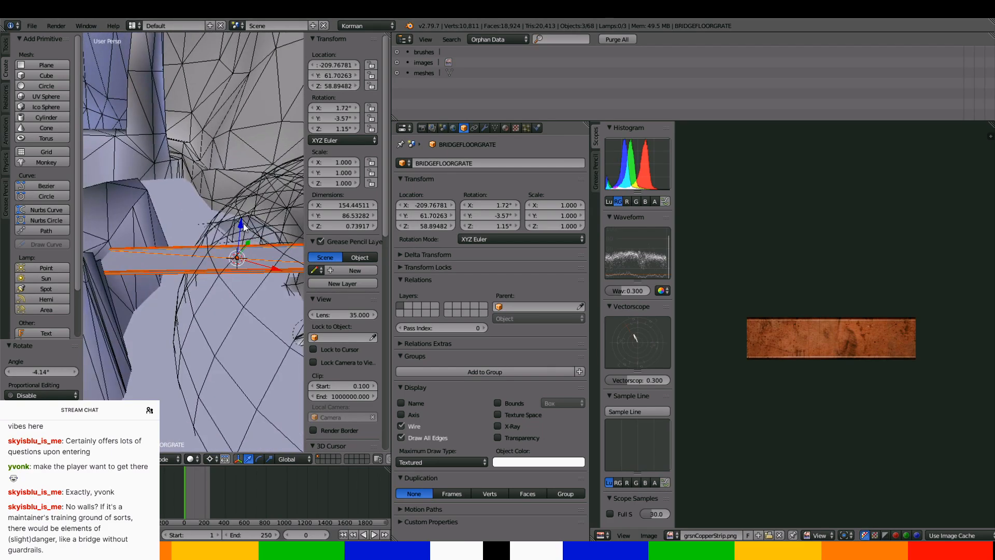
drag(243, 223, 244, 212)
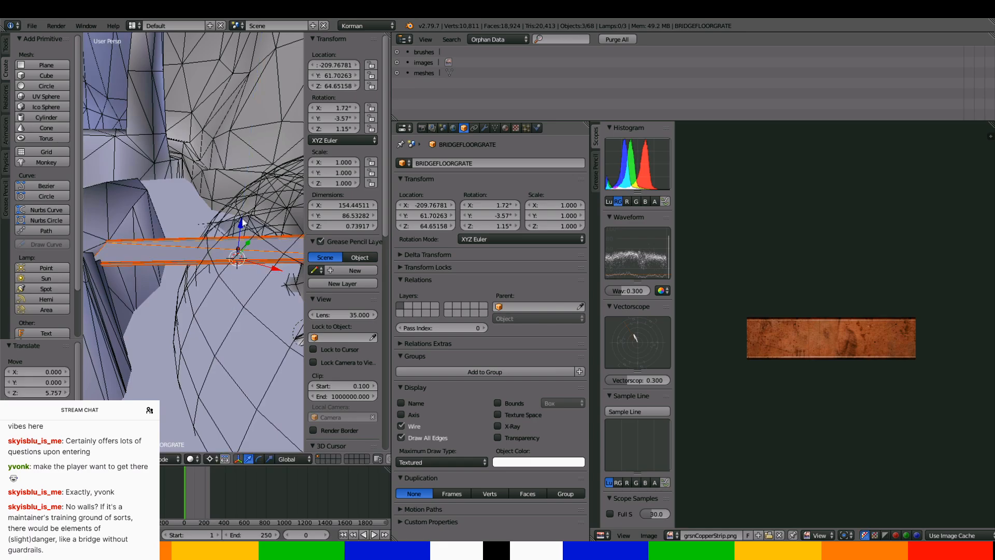
shift+middle_drag(243, 214, 189, 224)
scroll(111, 222, up, 2)
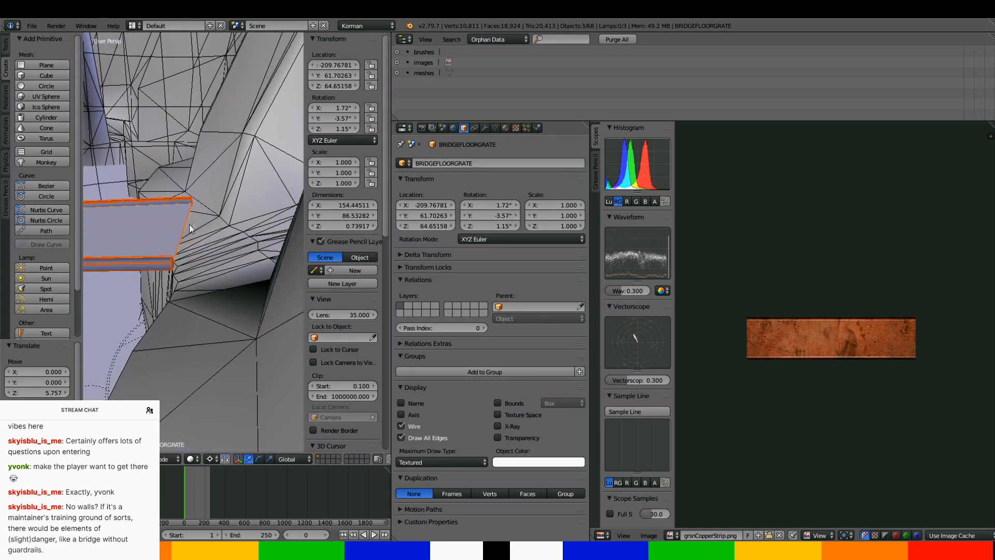
Rotate the bridge back by about 2.46° and a further 2.39° from two different viewing angles
key(r)
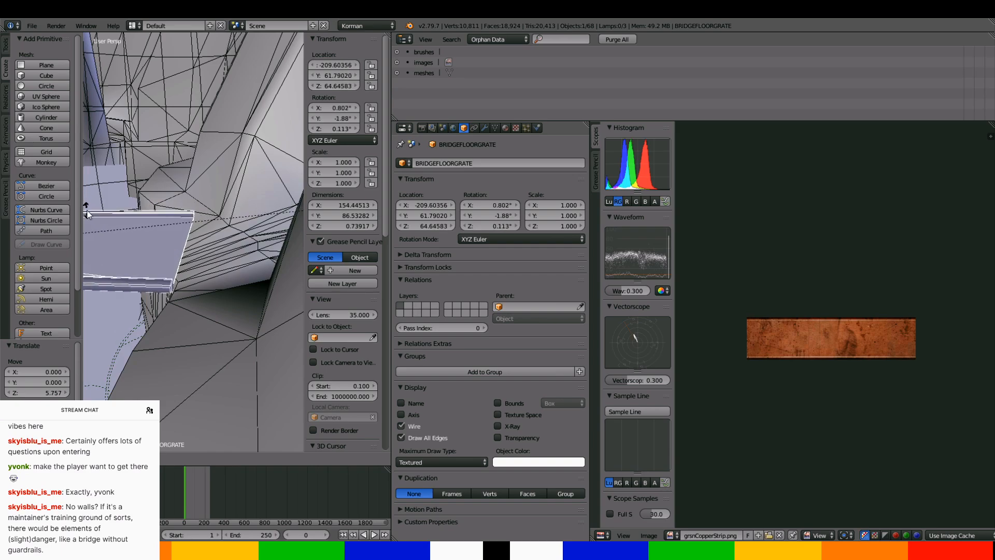
click(88, 209)
middle_drag(164, 278, 166, 263)
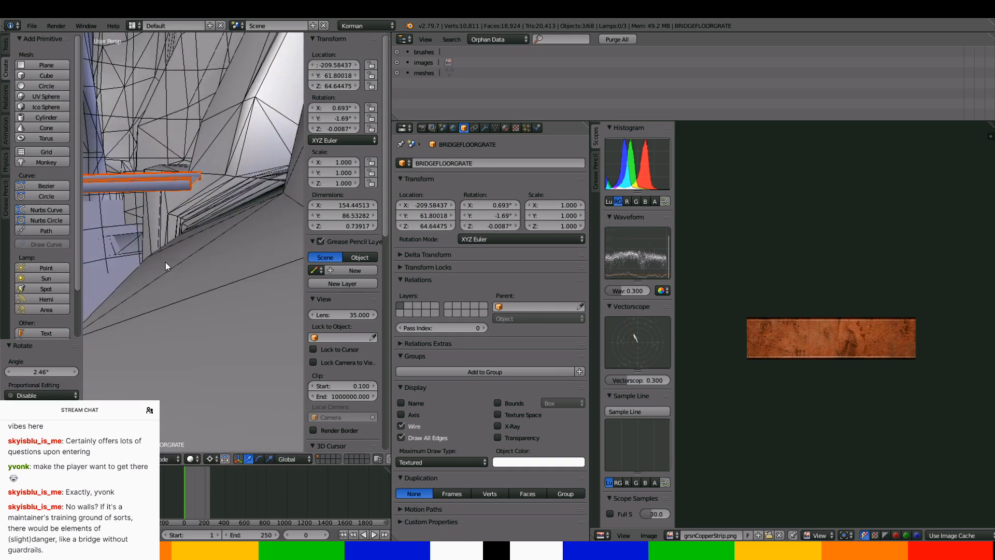
key(r)
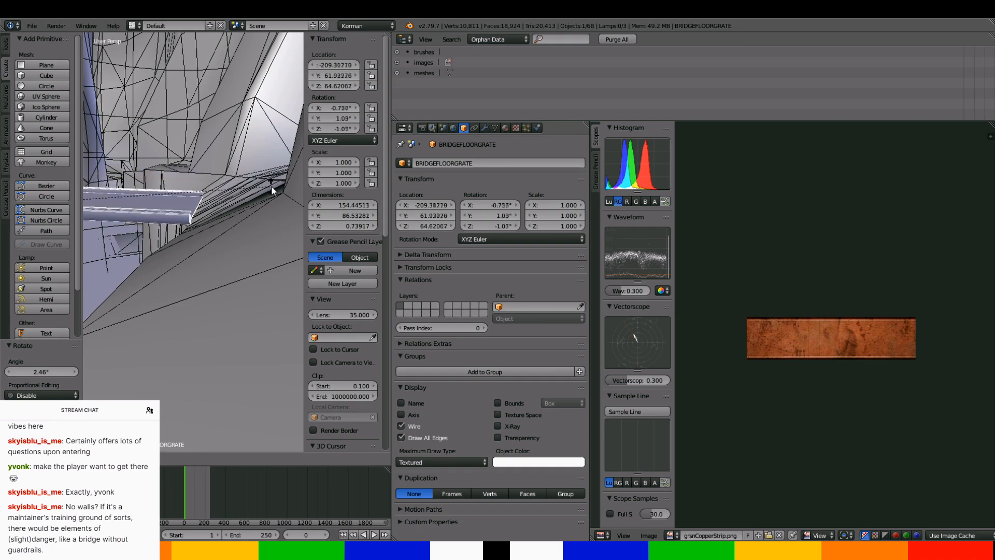
click(273, 183)
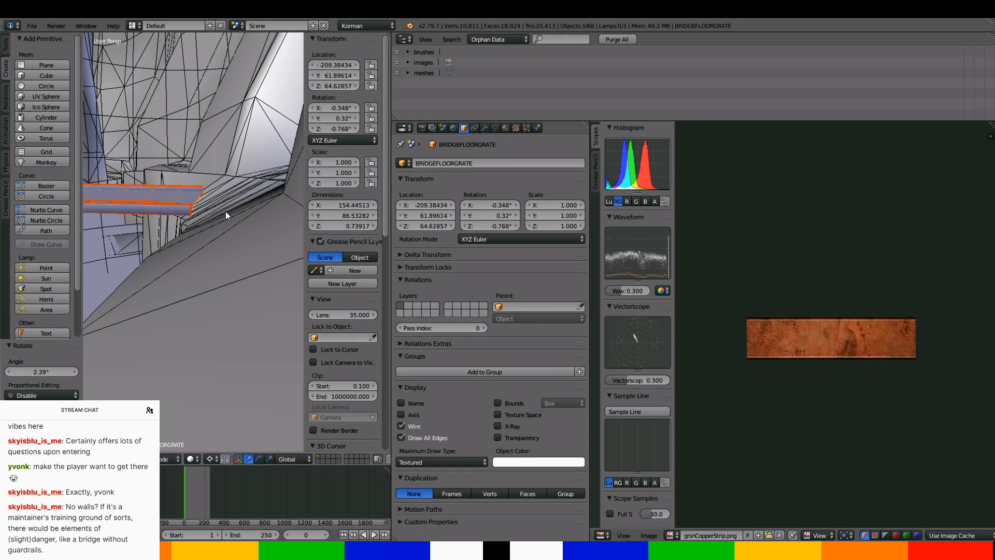
Lower the bridge about 1.157 in Z and rotate it by about -0.98° in a side view
middle_drag(225, 210, 297, 267)
drag(238, 203, 233, 211)
middle_drag(295, 209, 192, 229)
key(r)
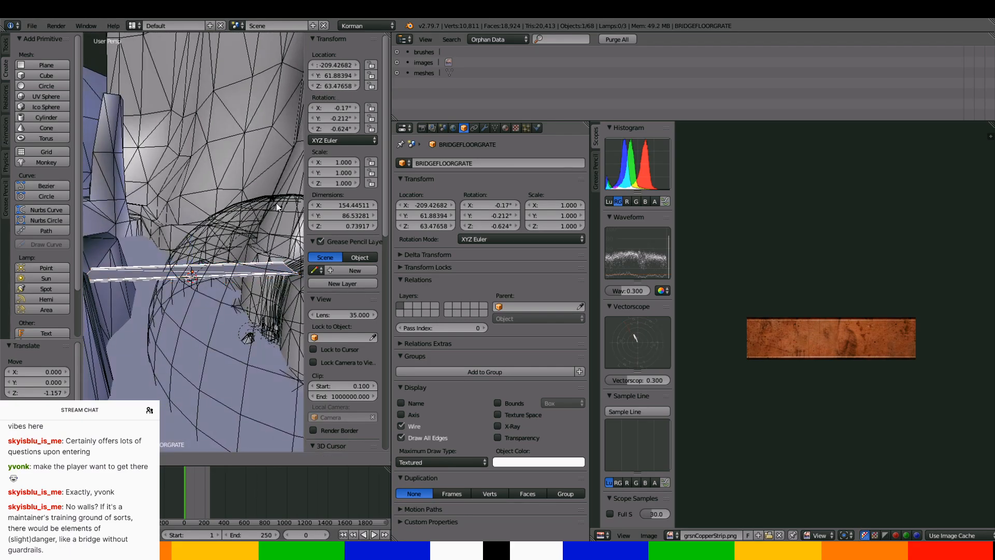
click(277, 207)
Move the bridge about -3.489 in Z and -1.056 in Y, and apply its rotation
middle_drag(277, 206, 194, 230)
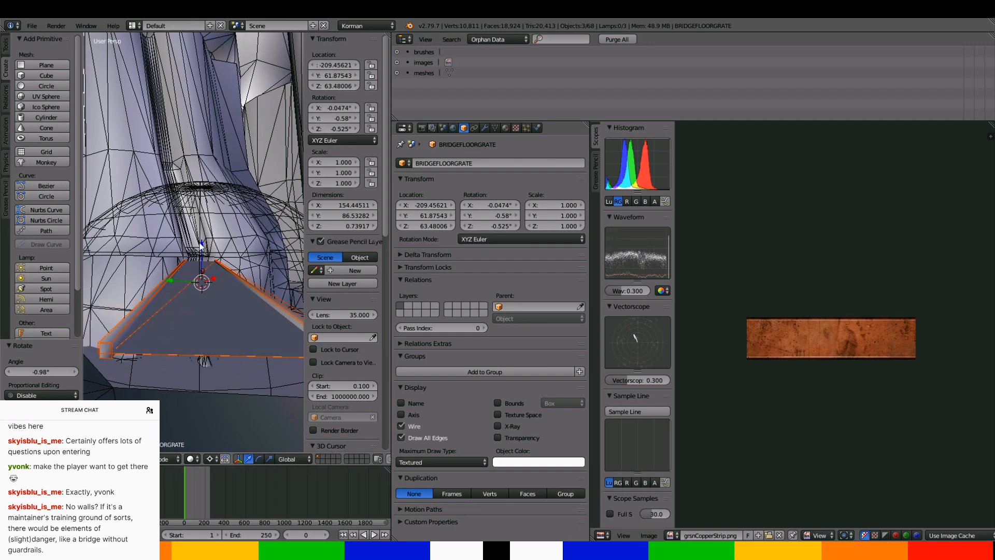
drag(201, 244, 186, 255)
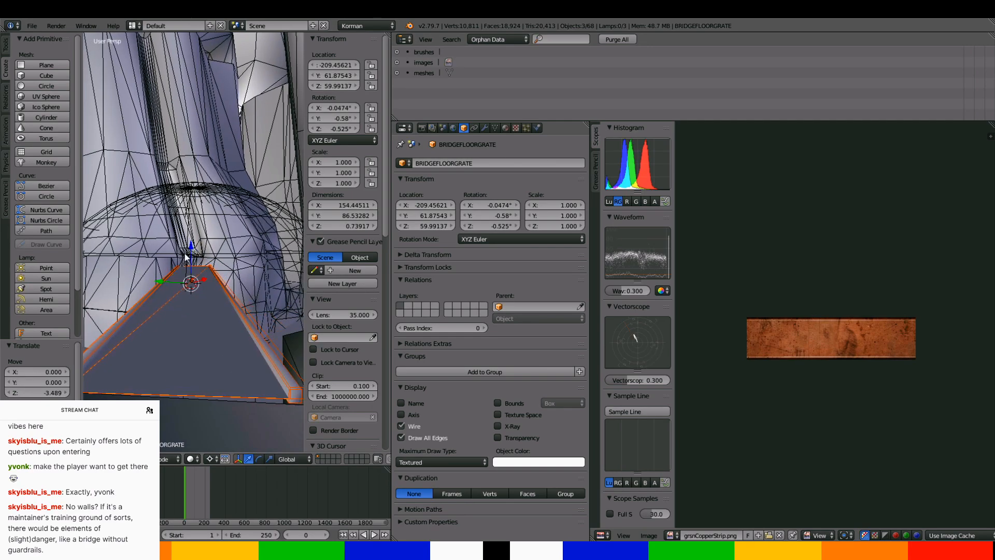
middle_drag(186, 256, 88, 285)
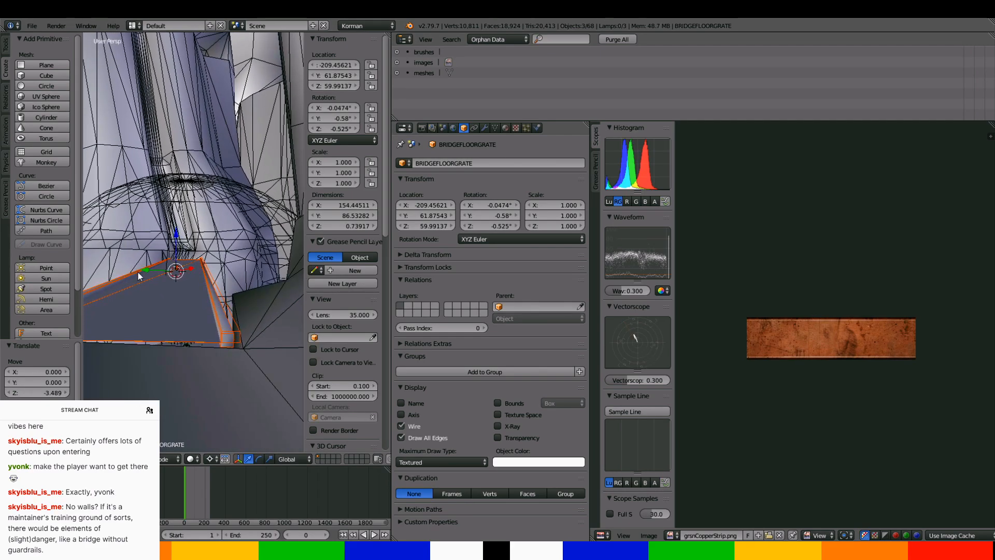
drag(144, 271, 147, 269)
middle_drag(147, 270, 174, 284)
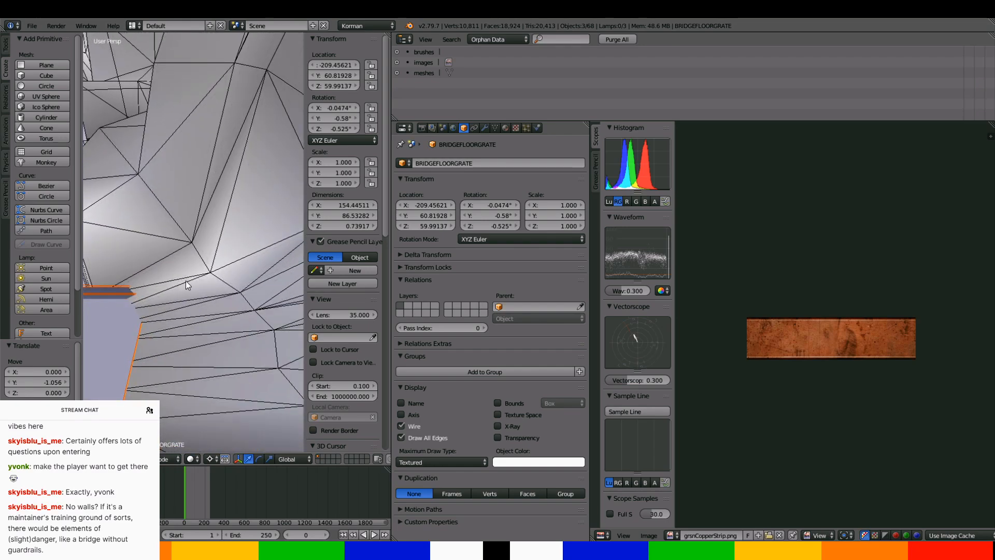
key(ctrl+a)
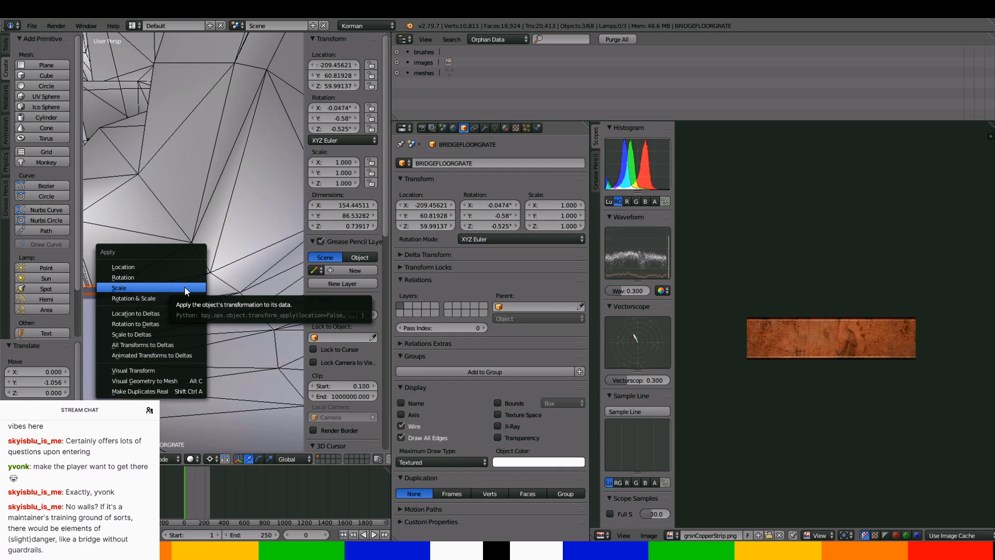
click(179, 279)
Edit the extcliffs mesh and lower the cliff edge beside the end of the railing by about 1.152 in Z
right_click(210, 275)
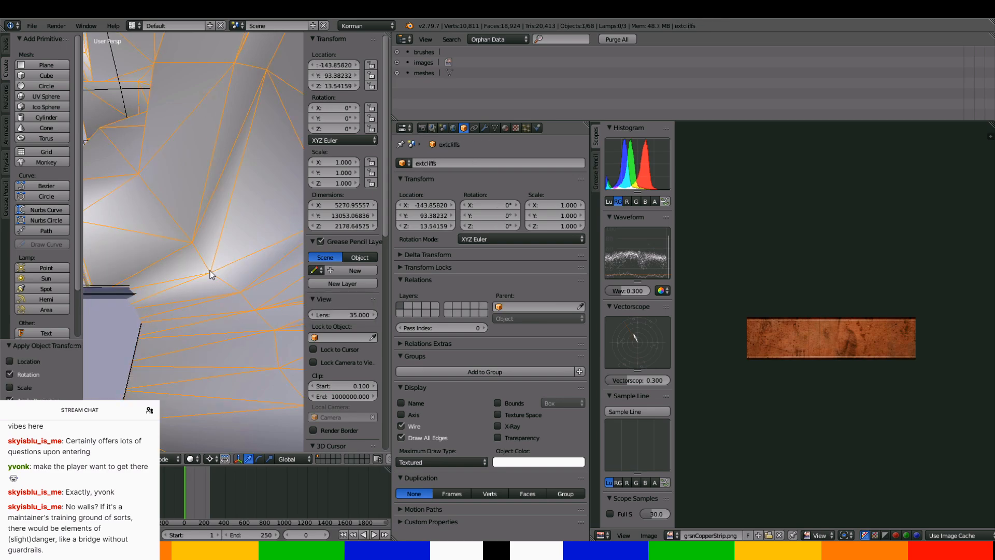
key(Tab)
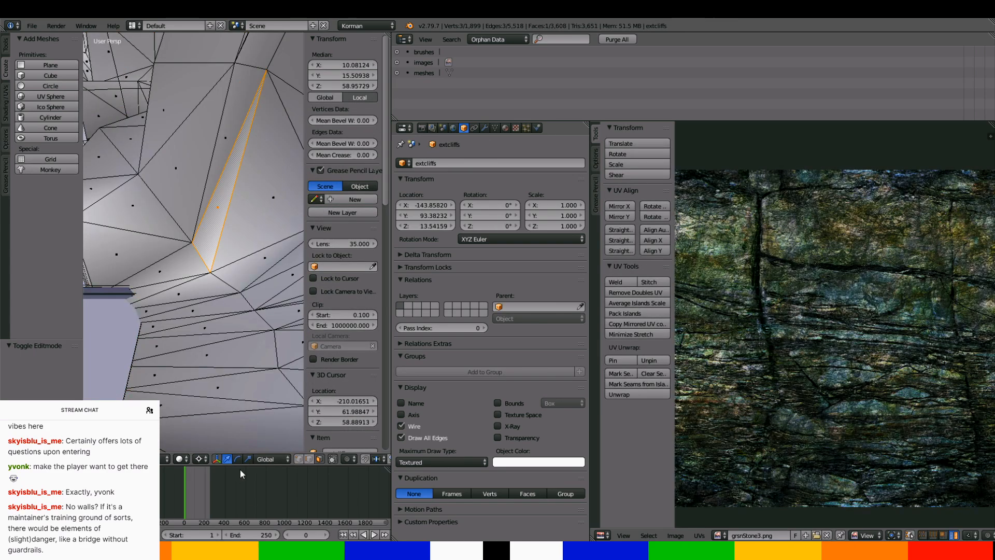
right_click(219, 280)
middle_drag(220, 280, 217, 250)
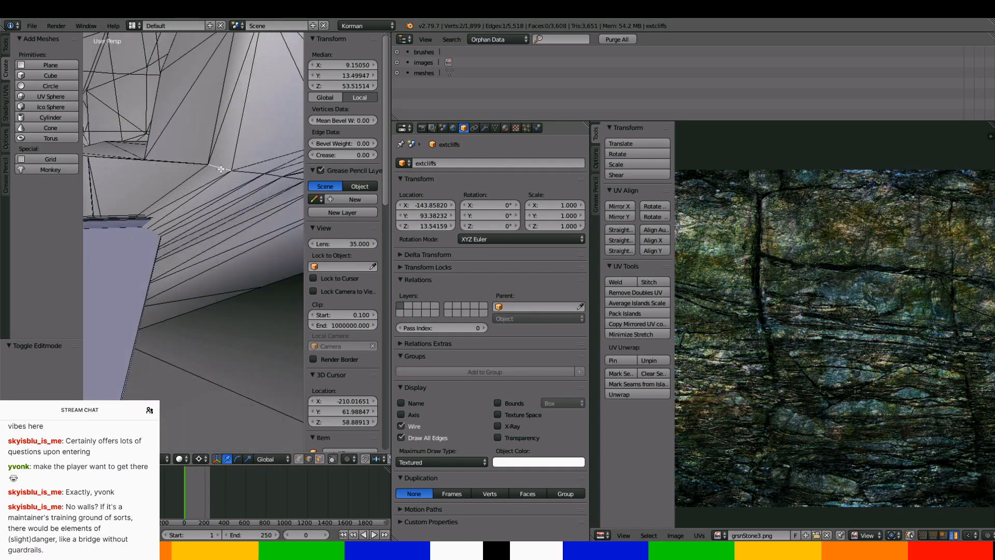
drag(216, 130, 215, 141)
middle_drag(215, 141, 240, 179)
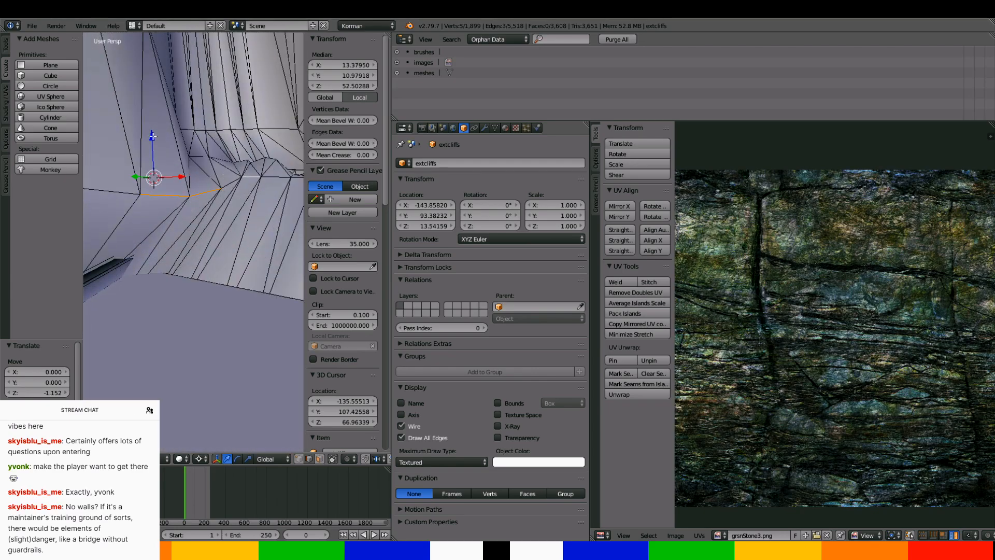
Lower further cliff edges around the bridge end by about 0.591, 3.958 and 1.208 in Z
mouse_move(152, 135)
mouse_down()
mouse_move(150, 155)
mouse_move(156, 147)
mouse_up()
middle_drag(156, 149, 254, 206)
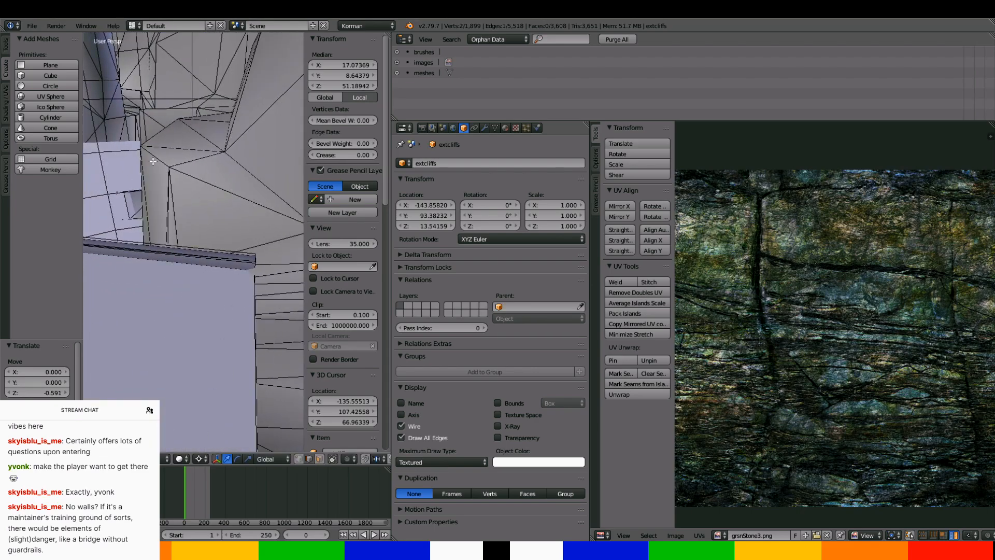
drag(163, 110, 189, 163)
middle_drag(190, 163, 190, 140)
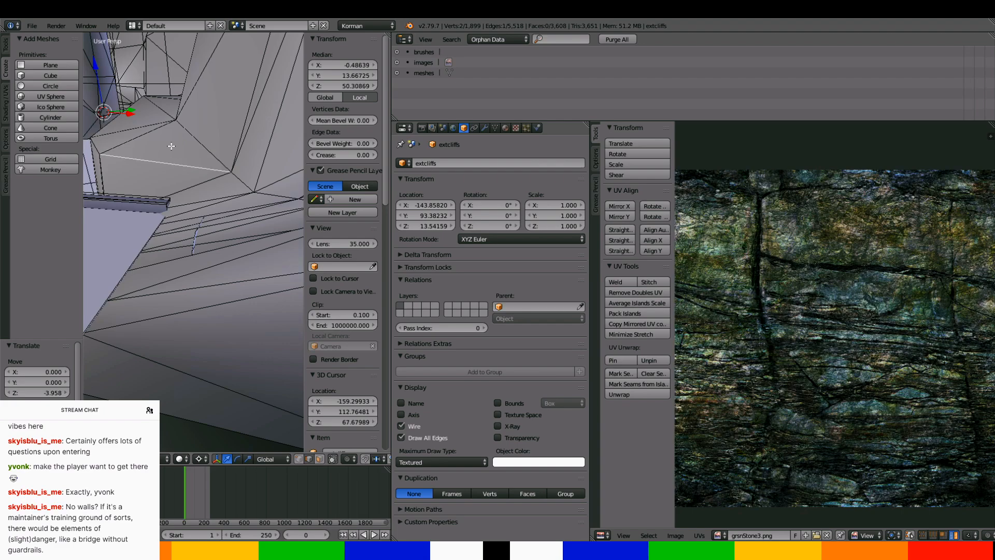
drag(250, 162, 250, 178)
middle_drag(251, 178, 234, 213)
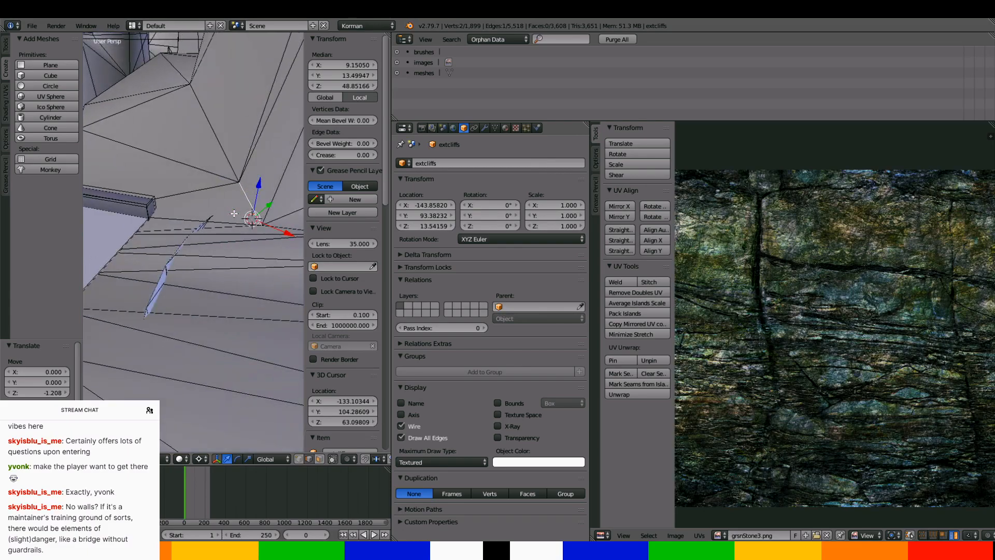
Edit the OrientationRoom mesh and lower the faces at its upper rim that poke through the cliff by about 0.964 in Z
key(Tab)
right_click(209, 221)
key(Tab)
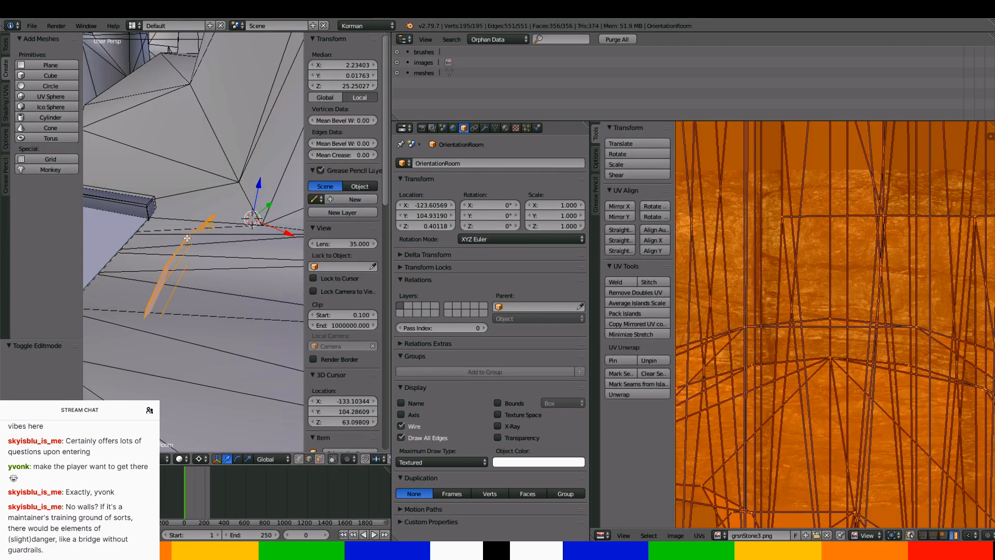
middle_drag(187, 237, 233, 382)
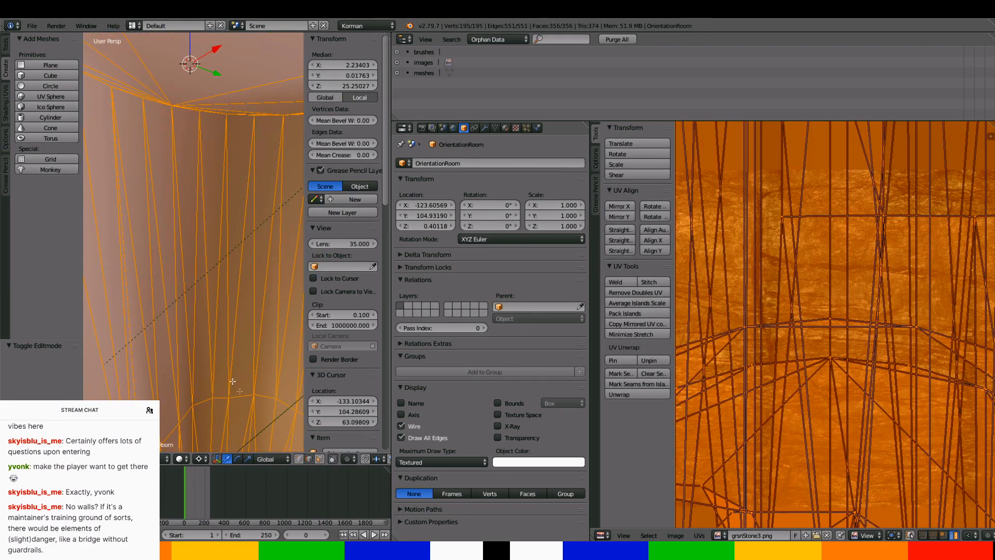
click(309, 458)
right_click(118, 87)
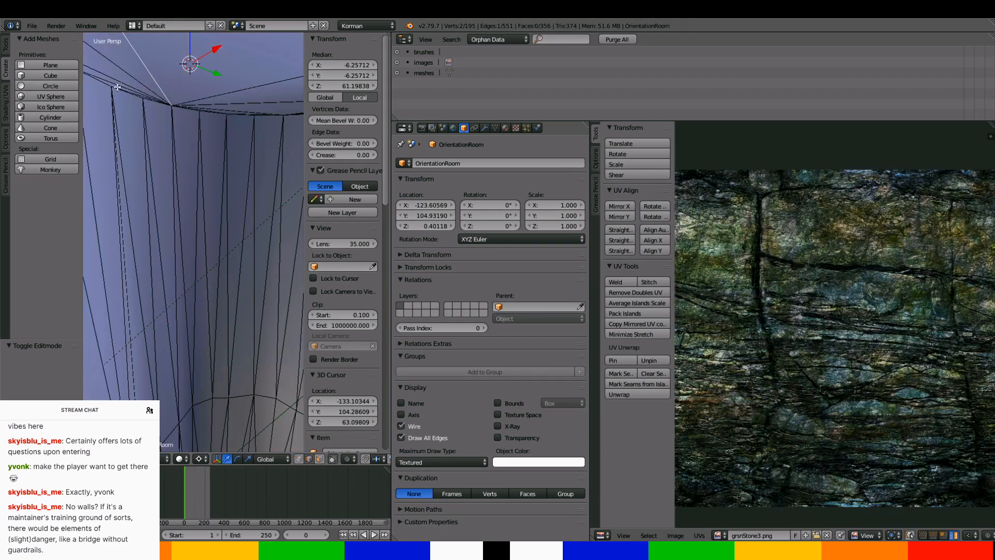
ctrl+right_click(118, 87)
click(320, 459)
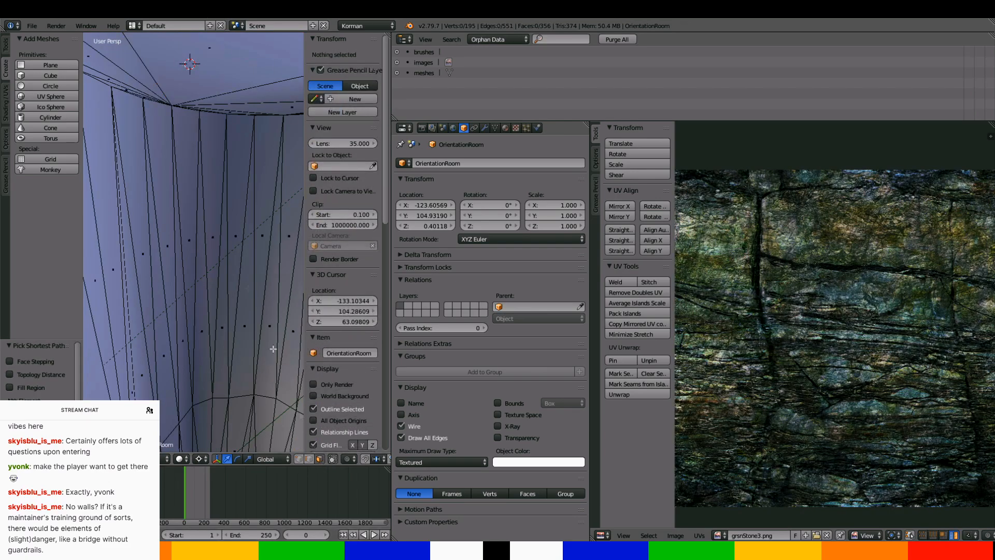
right_click(129, 63)
ctrl+right_click(126, 90)
middle_drag(121, 87, 148, 152)
scroll(163, 163, up, 2)
key(g)
key(z)
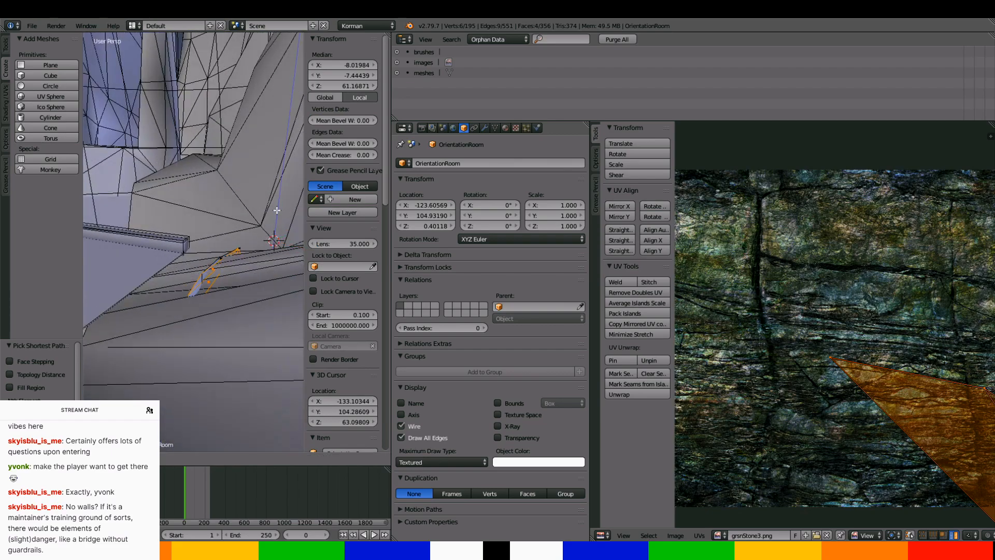
drag(278, 222, 278, 227)
middle_drag(279, 225, 260, 209)
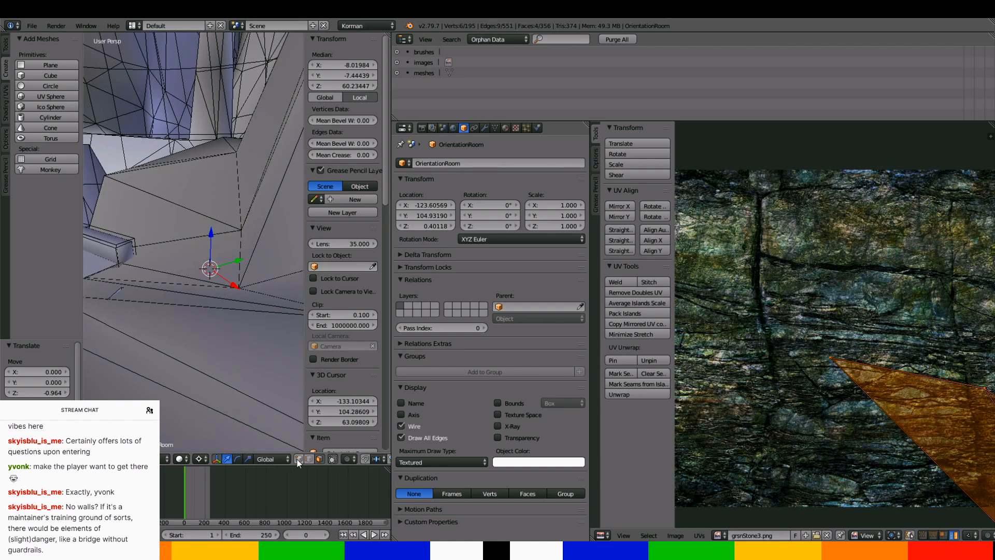
Lower the remaining protruding OrientationRoom vertex beside the railing by about 0.209 in Z and finish editing that mesh
right_click(123, 285)
drag(212, 233, 212, 242)
middle_drag(211, 241, 216, 210)
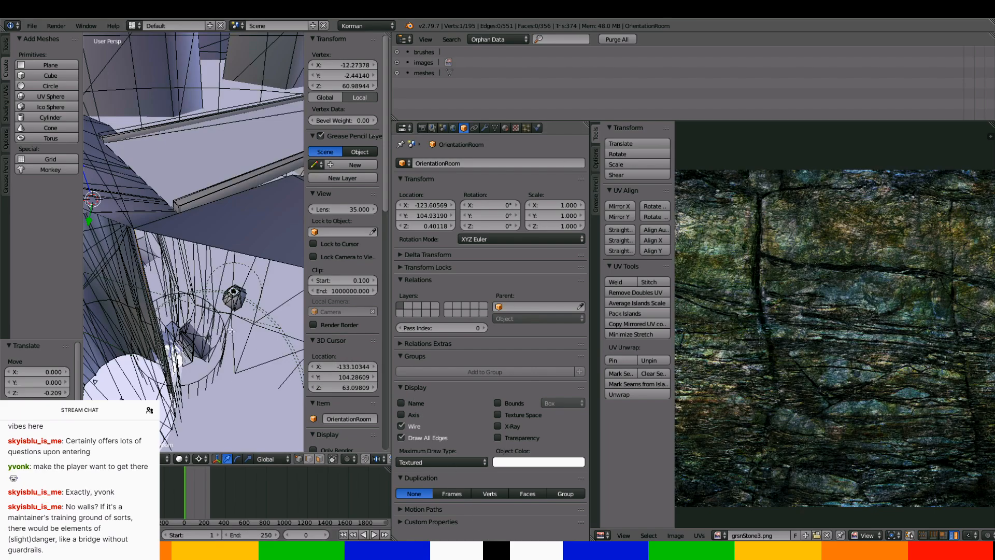
middle_drag(215, 323, 232, 336)
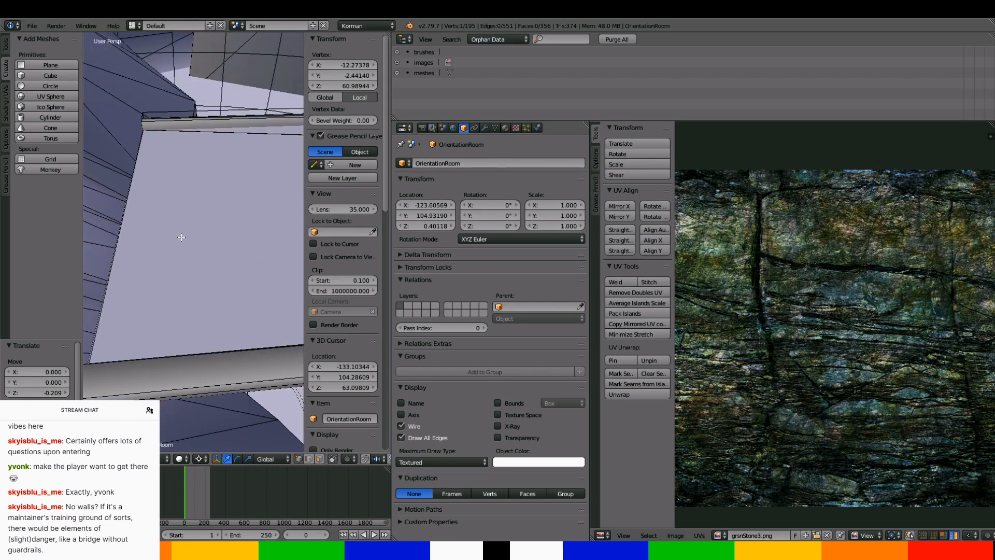
middle_drag(181, 237, 201, 238)
key(Tab)
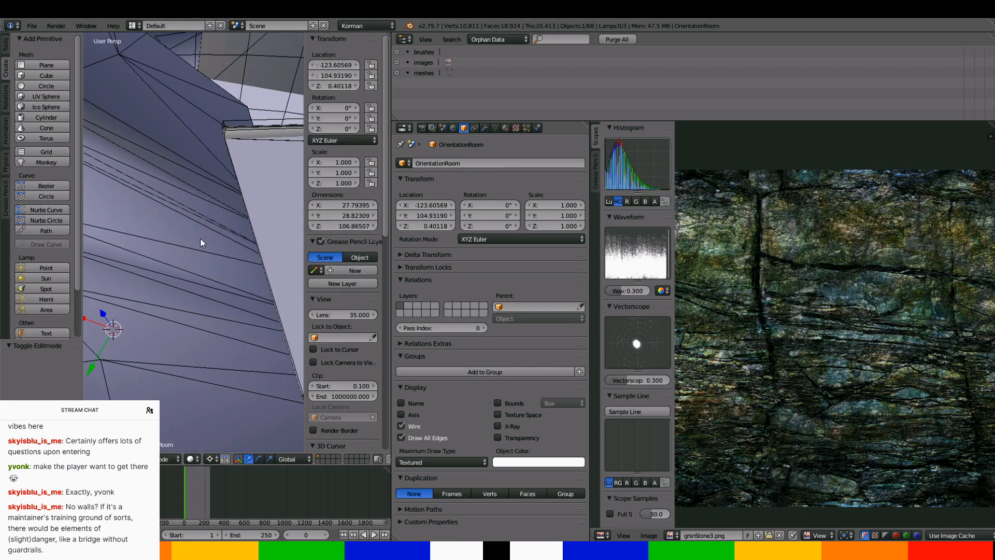
Edit the bridgecollisionproxy mesh and extrude its floor's end edge outward onto the cliff
click(227, 131)
key(Tab)
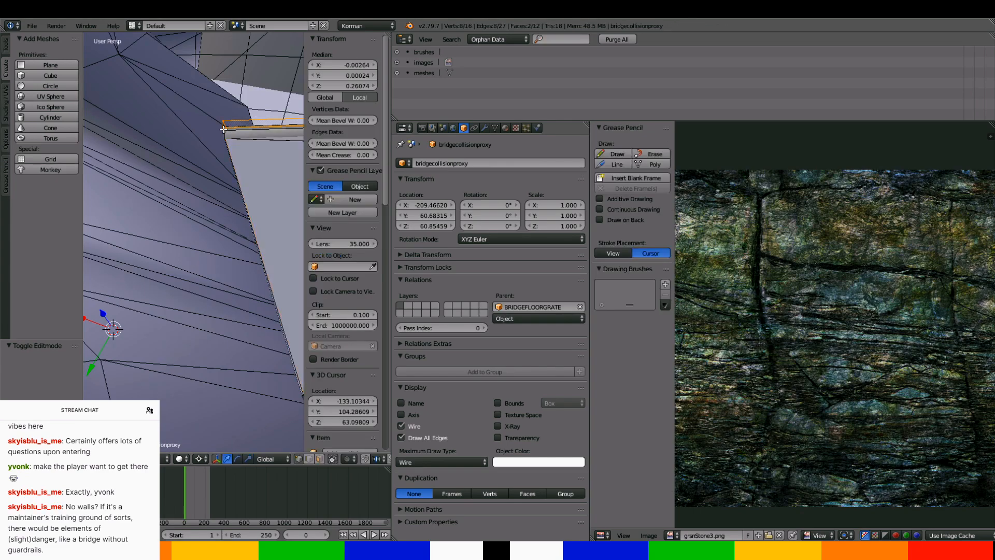
click(309, 460)
right_click(244, 205)
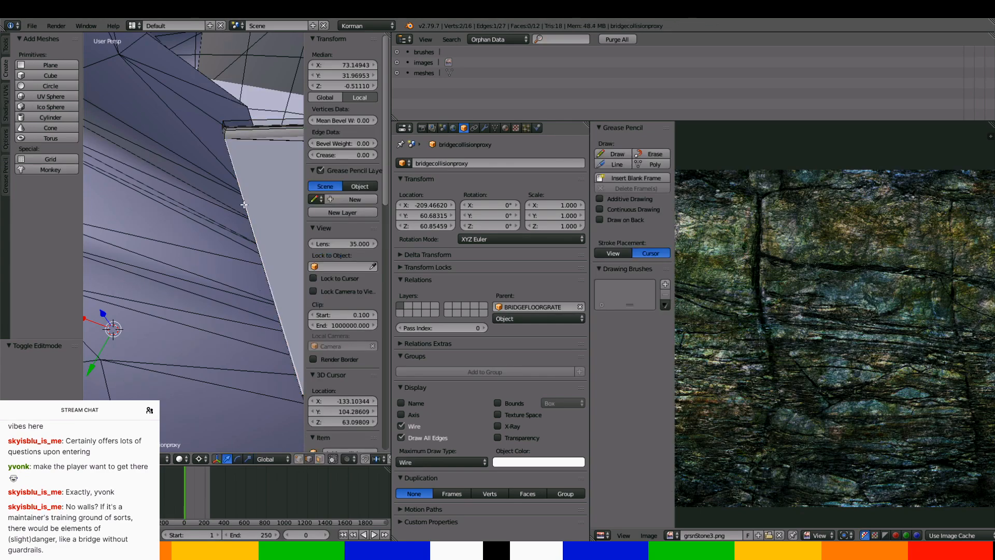
middle_drag(243, 205, 233, 203)
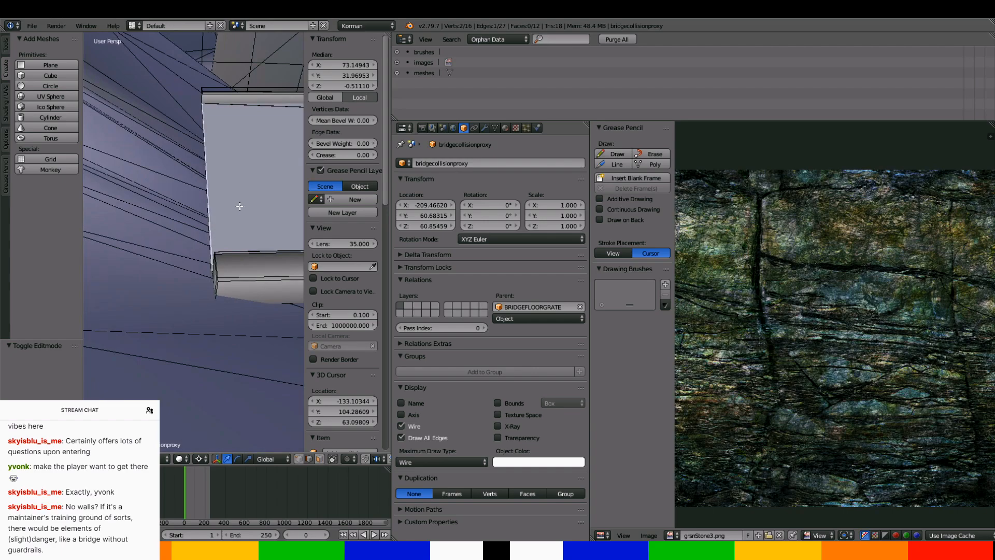
key(e)
click(134, 198)
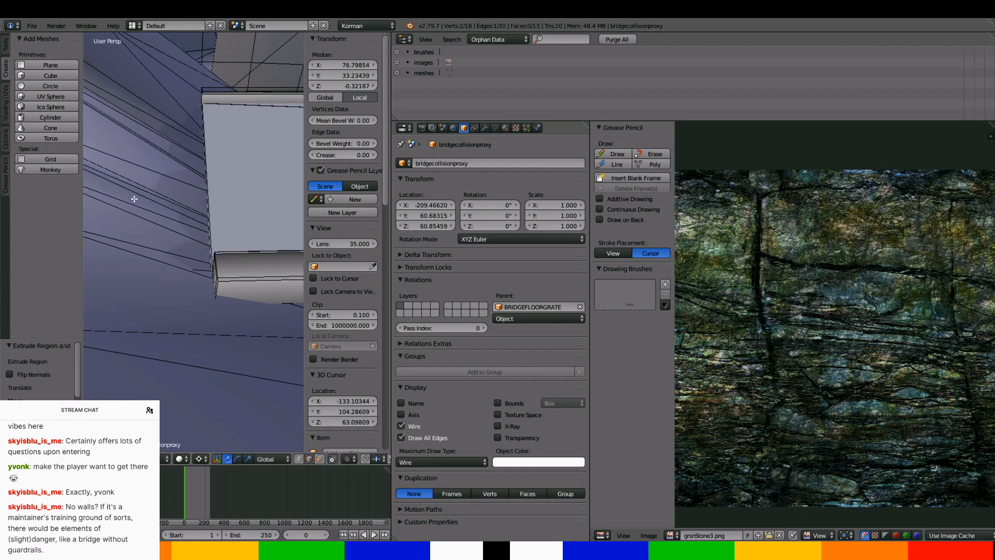
scroll(137, 176, down, 6)
middle_drag(137, 177, 160, 199)
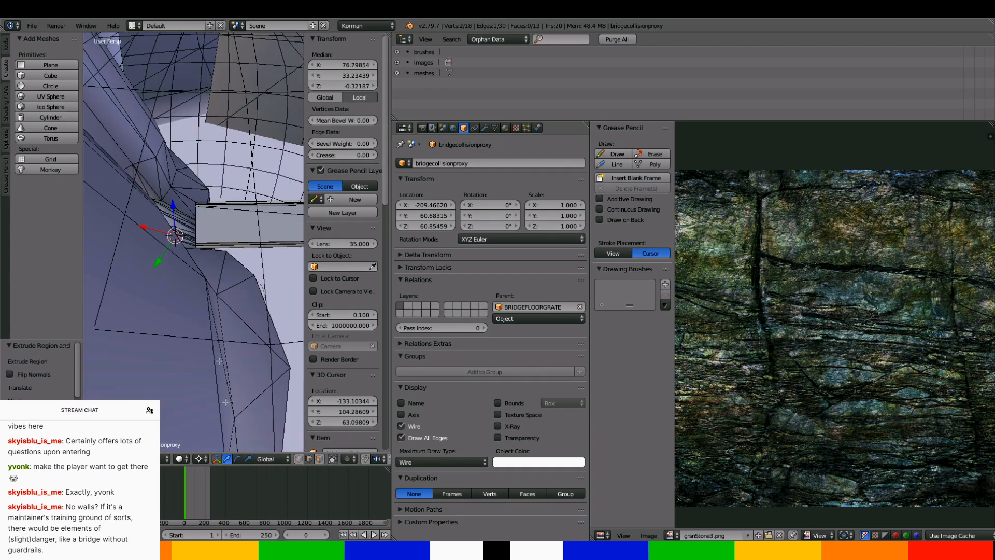
Set the pivot point to follow the selection and raise the extruded proxy edge by about 0.027 in Z
click(202, 461)
click(216, 413)
scroll(177, 286, up, 6)
drag(178, 166, 172, 163)
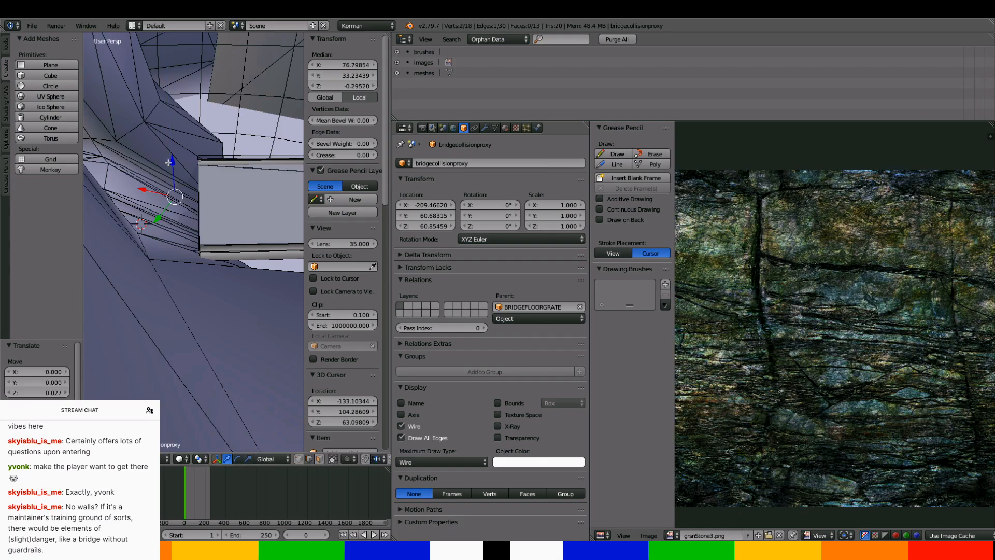
middle_drag(172, 163, 206, 213)
middle_drag(206, 166, 144, 242)
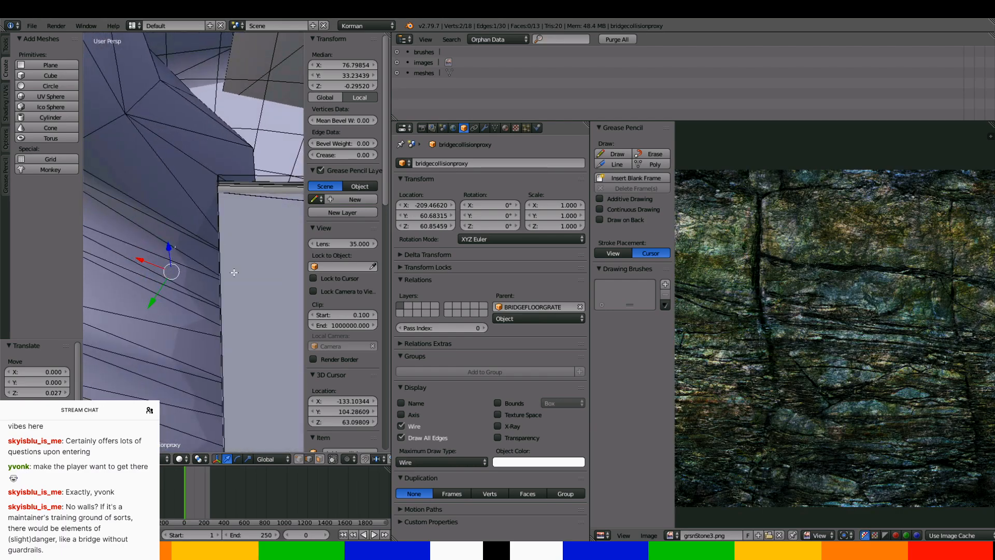
Try to extrude the floor edge at the collision proxy's opposite end outward over the cliff
scroll(272, 262, down, 7)
shift+middle_drag(272, 263, 228, 269)
scroll(191, 263, up, 4)
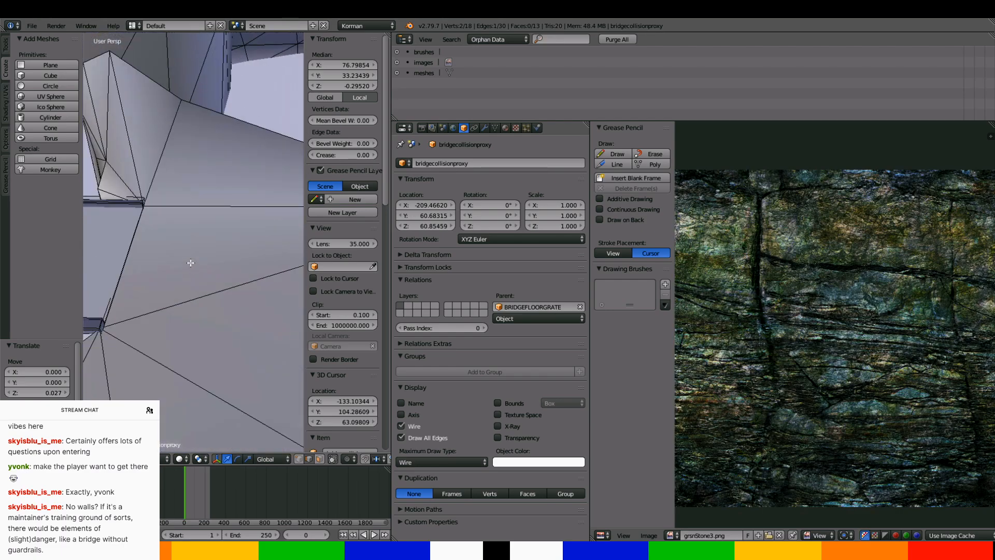
right_click(132, 243)
middle_drag(132, 245, 153, 225)
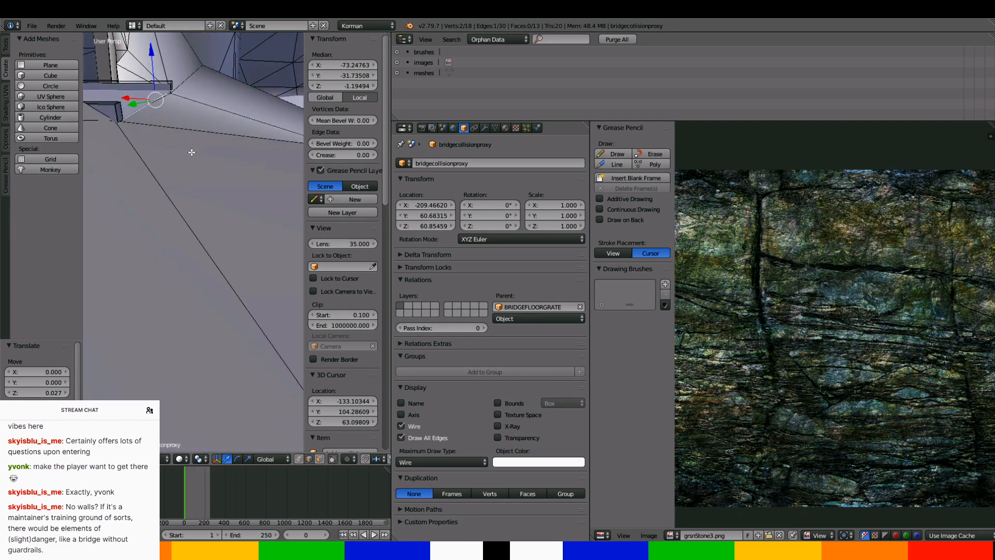
key(e)
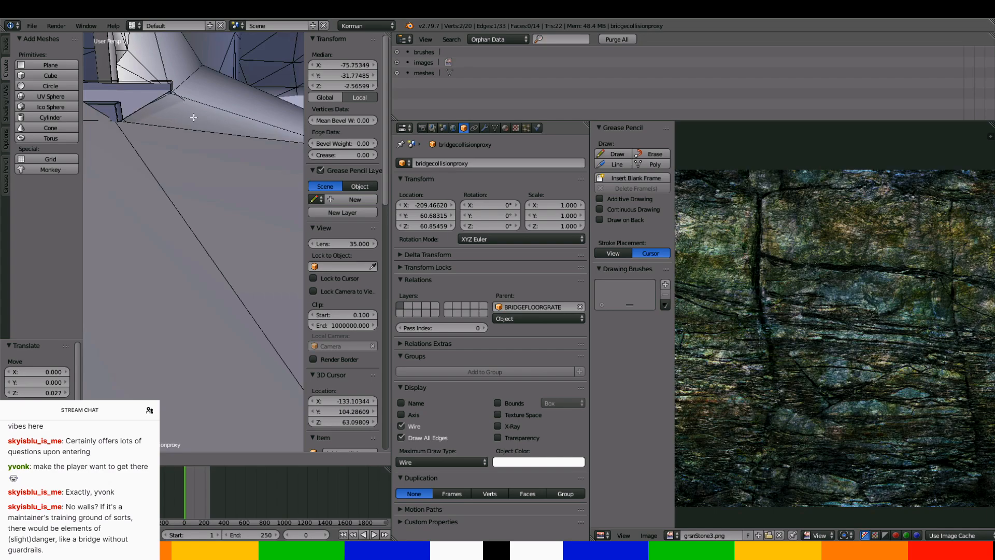
click(193, 119)
middle_drag(192, 121, 237, 213)
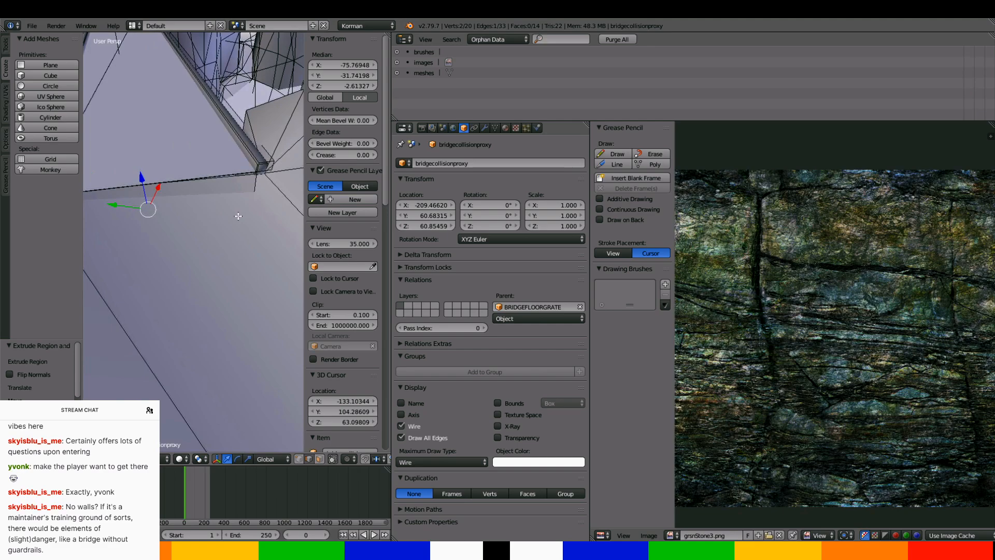
key(ctrl+z)
key(ctrl+z)
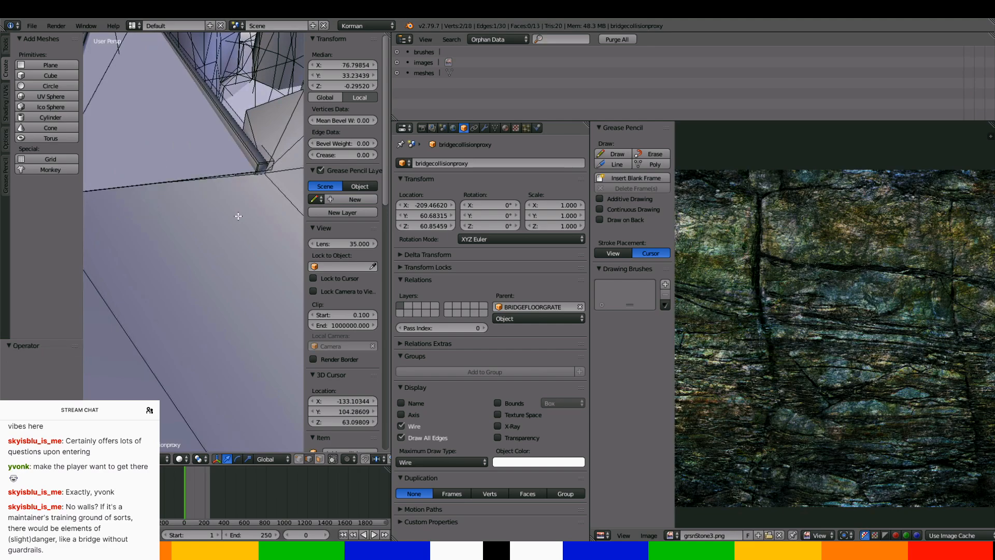
Extrude the connected edges across the proxy's opposite end, including its corners, outward over the cliff and lower them by about 1.216 in Z
right_click(270, 172)
middle_drag(270, 172, 284, 178)
ctrl+right_click(182, 197)
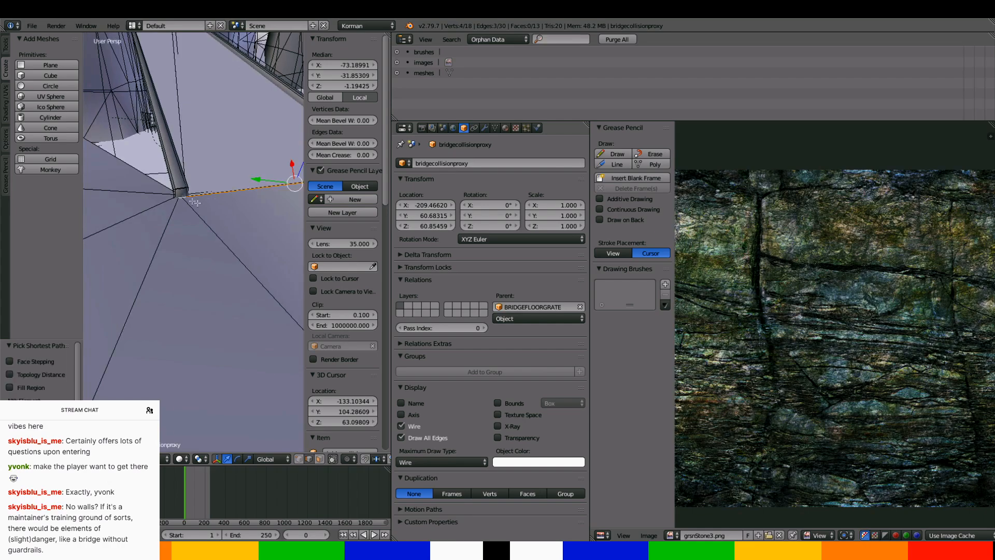
key(KP_Decimal)
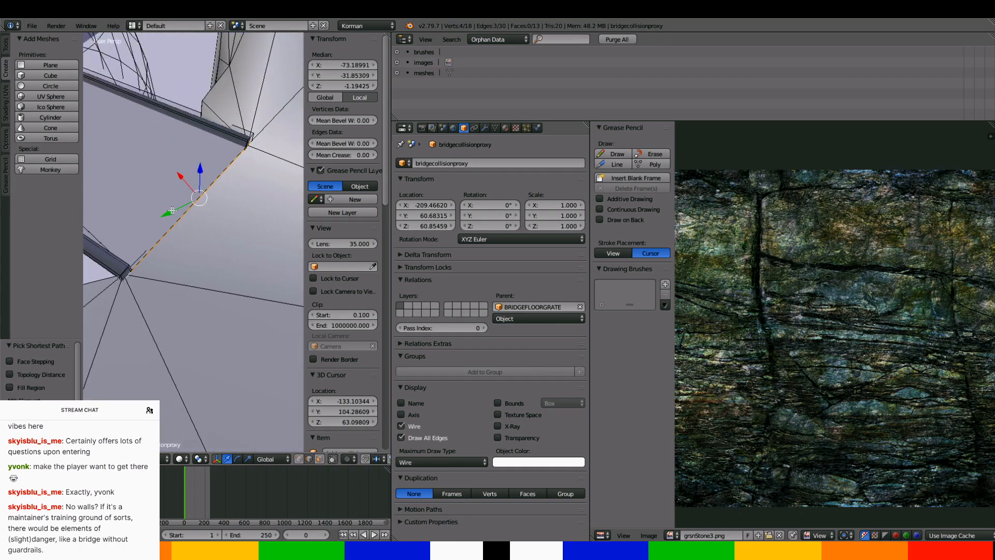
key(e)
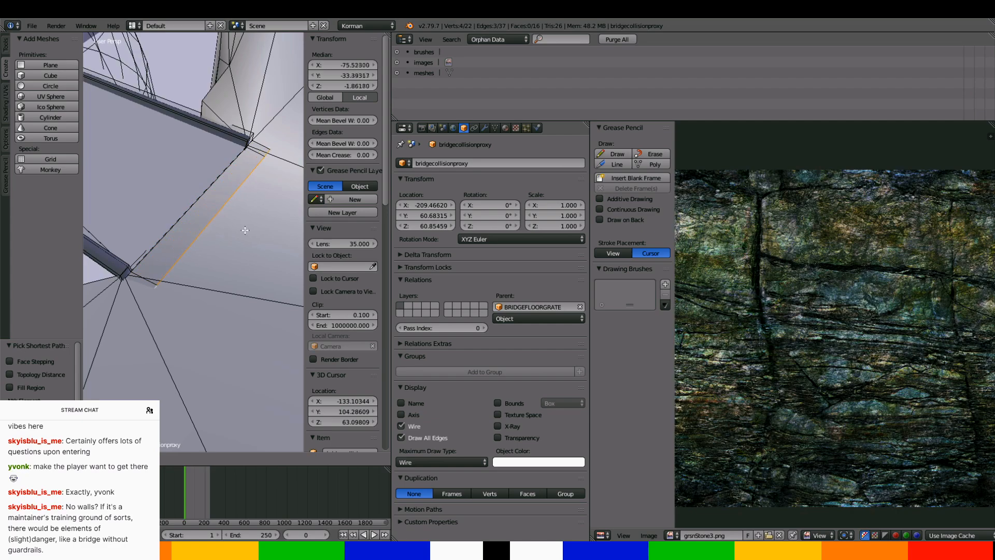
click(259, 239)
drag(244, 190, 242, 198)
middle_drag(242, 198, 161, 196)
Isolate the collision proxy in local view, framing the corner of its newly extruded end
right_click(152, 70)
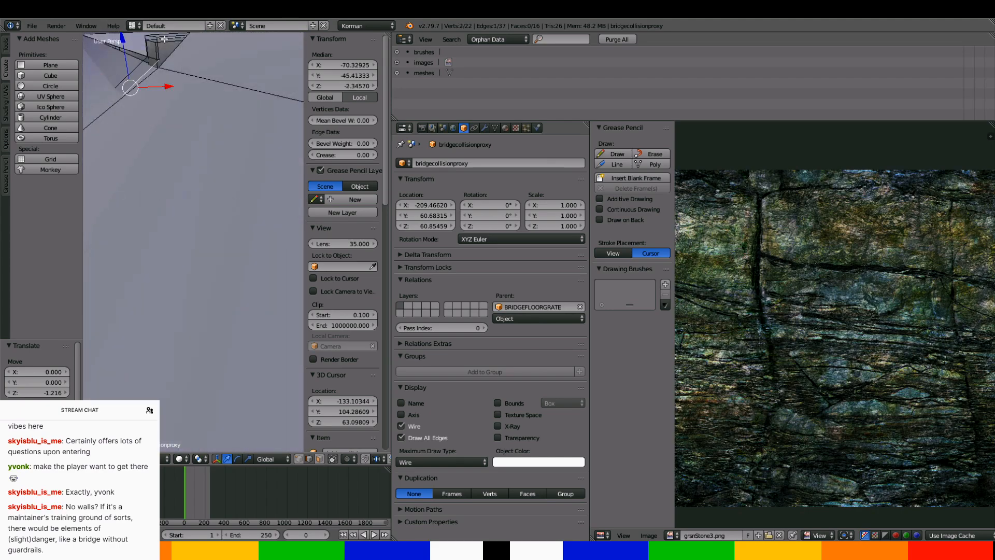
ctrl+right_click(174, 73)
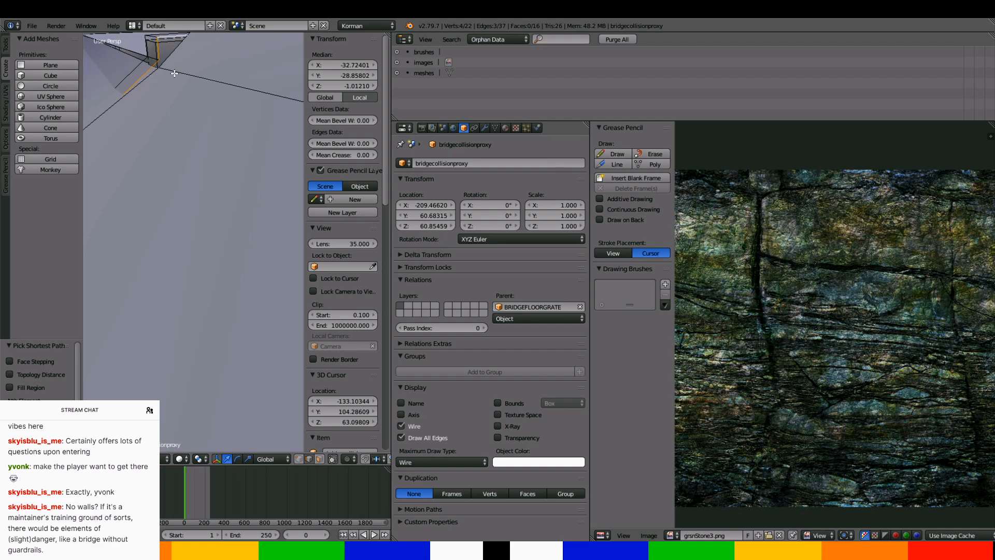
key(KP_Divide)
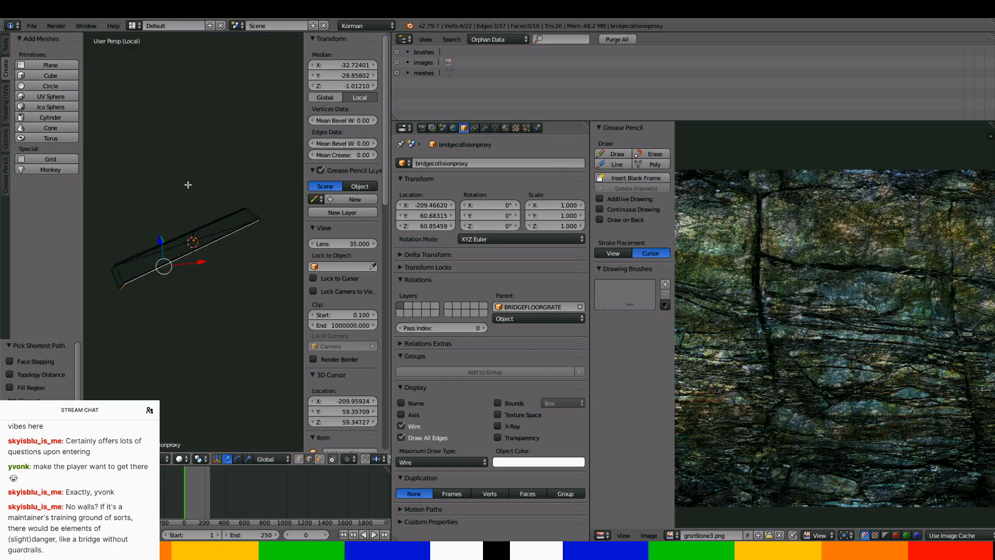
shift+middle_drag(109, 272, 196, 270)
scroll(230, 243, up, 5)
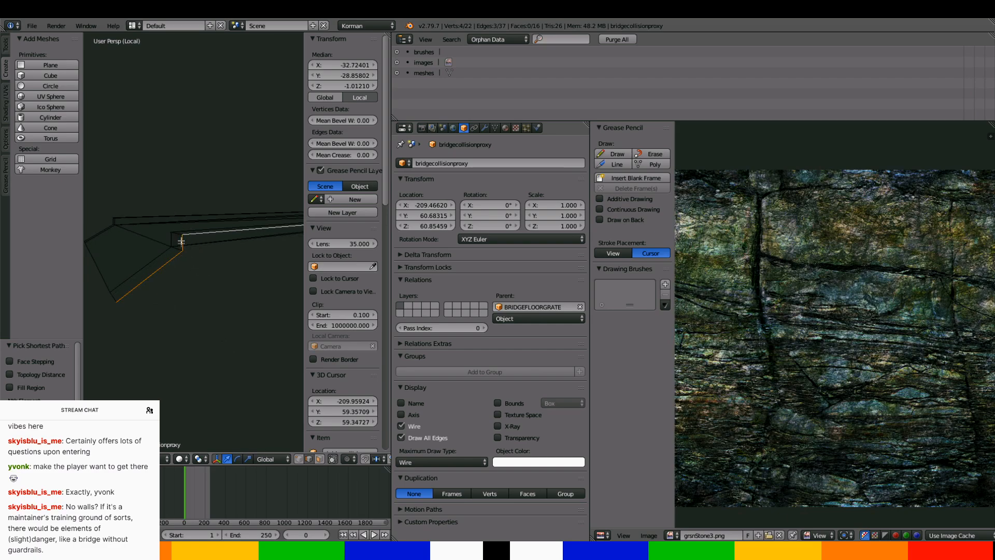
Extrude the short vertical corner edge together with the adjoining outer floor edge, away from the end of the bridge
right_click(178, 257)
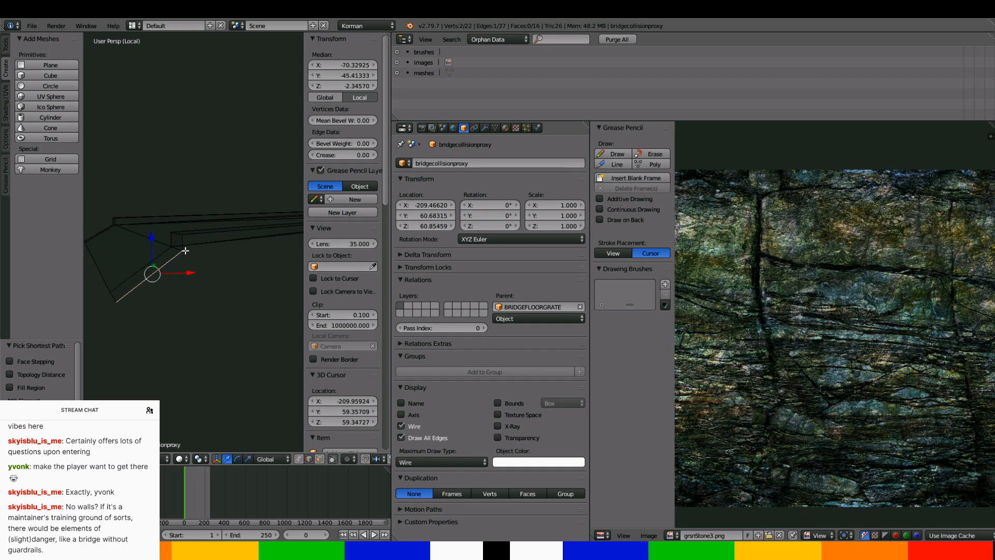
right_click(184, 247)
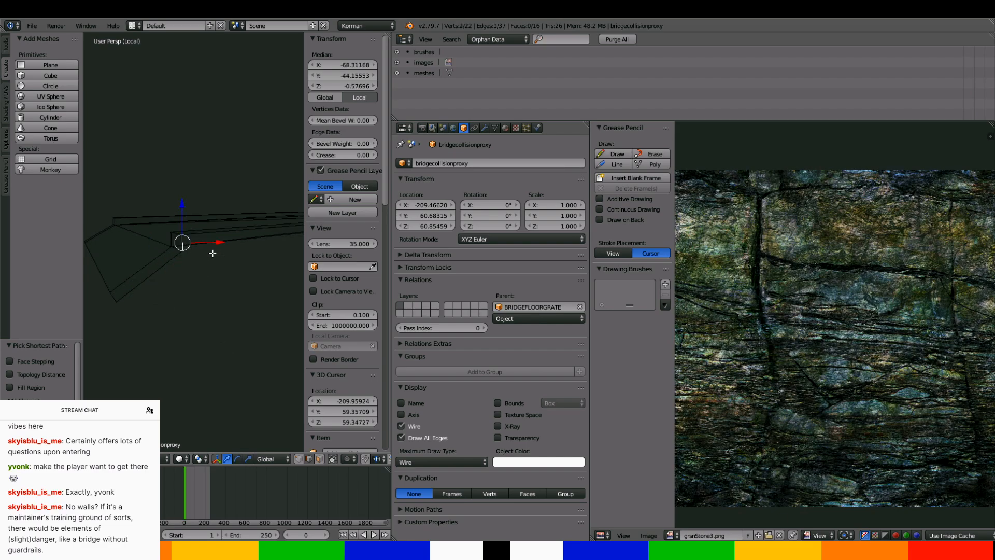
middle_drag(199, 242, 198, 253)
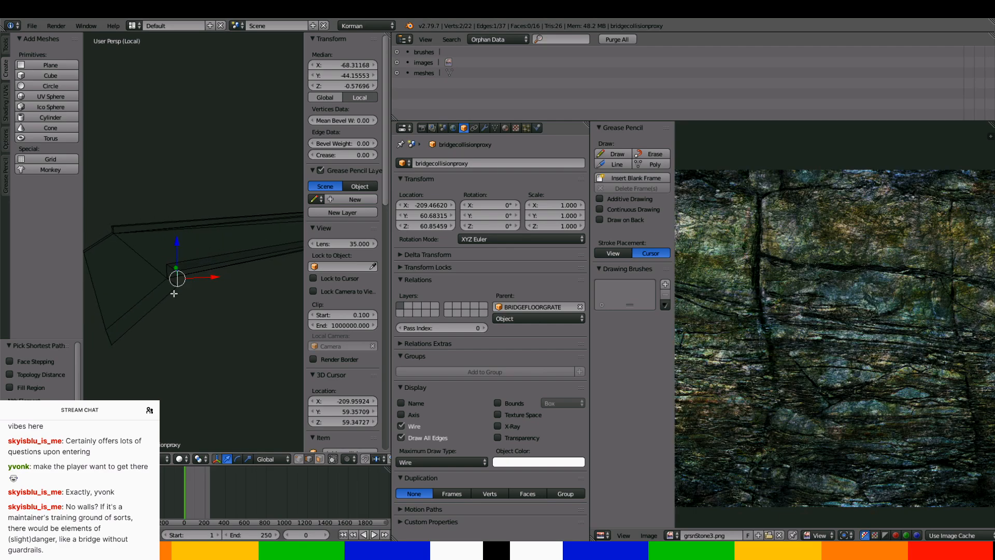
shift+right_click(174, 293)
key(e)
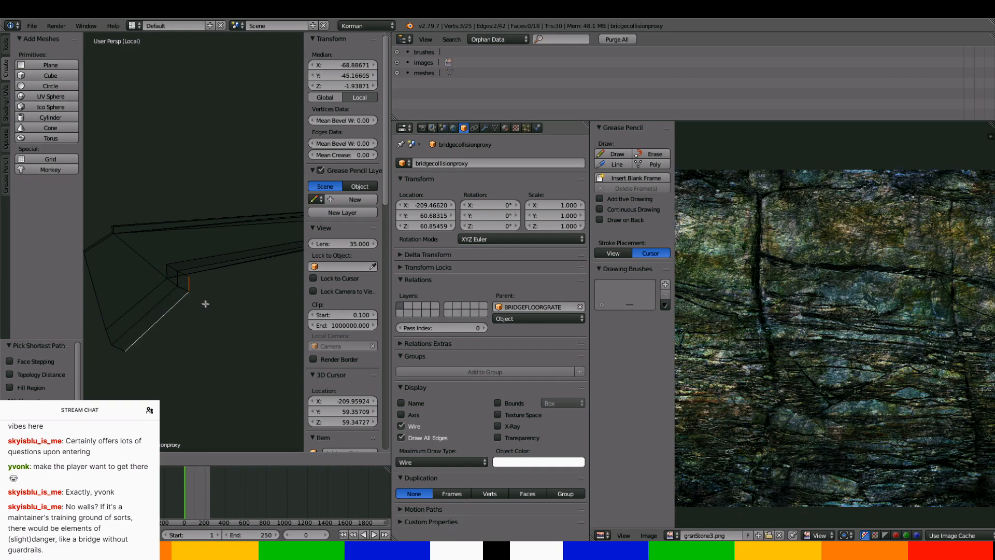
click(208, 307)
mouse_move(208, 307)
middle_down()
mouse_move(221, 295)
mouse_move(209, 291)
middle_up()
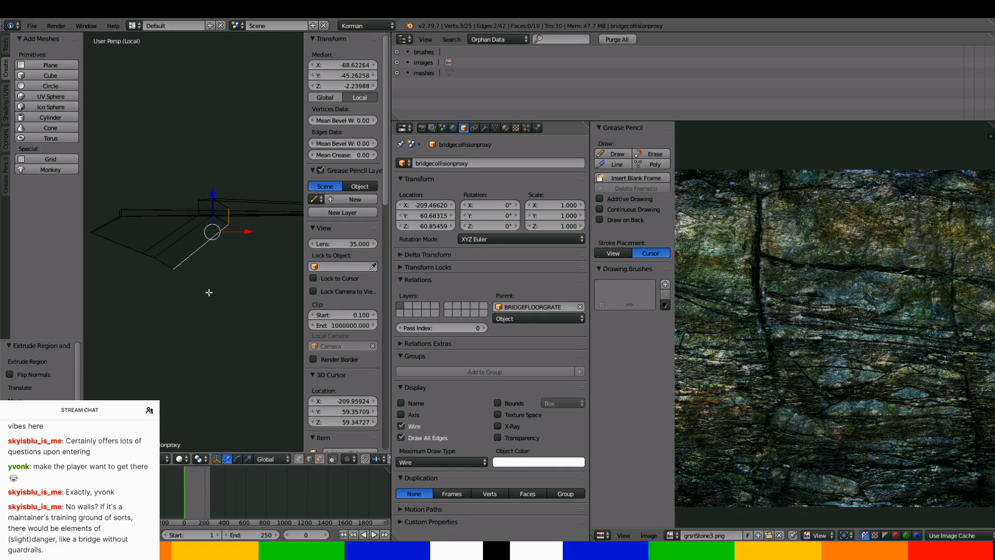
scroll(209, 291, up, 2)
scroll(220, 231, down, 2)
middle_drag(223, 228, 152, 257)
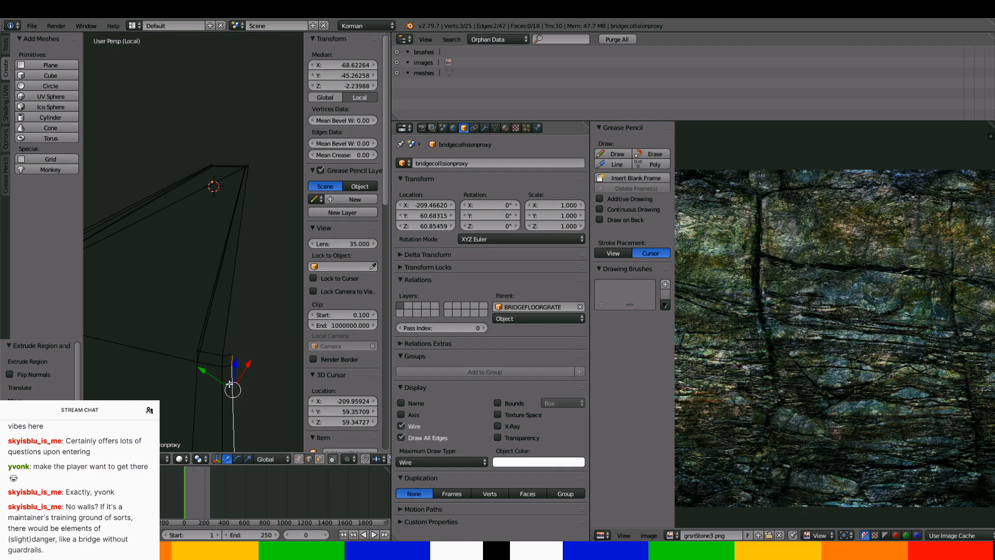
Reposition the newly extruded corner edges with small axis moves, finishing with a shift of about 0.291 in Y
drag(231, 384, 210, 378)
middle_drag(210, 378, 234, 342)
drag(258, 307, 267, 307)
mouse_move(267, 307)
middle_down()
mouse_move(230, 299)
mouse_move(266, 325)
middle_up()
drag(260, 365, 255, 366)
middle_drag(255, 366, 251, 323)
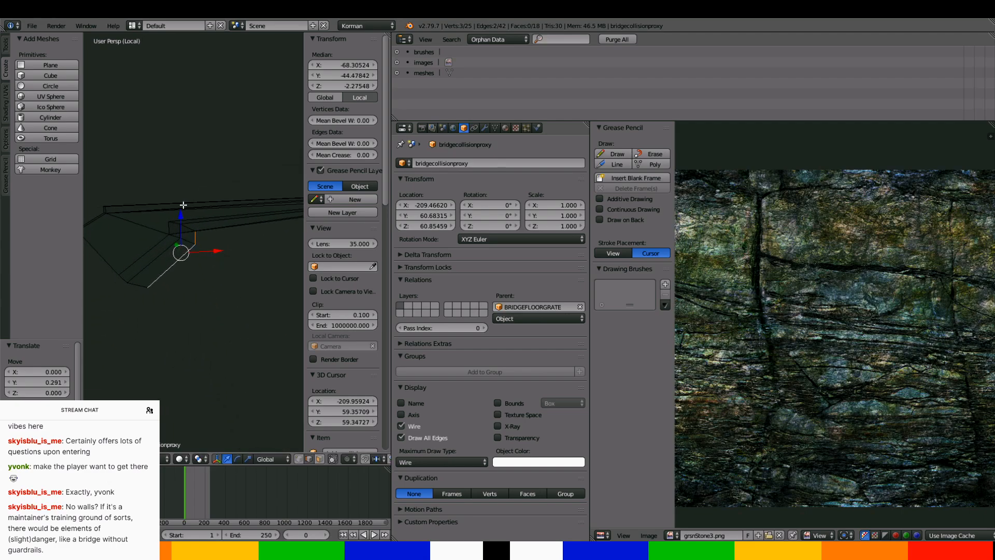
Lower the newly extruded corner edges by about 0.086 in Z and nudge their upper corner upward
drag(181, 211, 181, 217)
scroll(259, 404, up, 8)
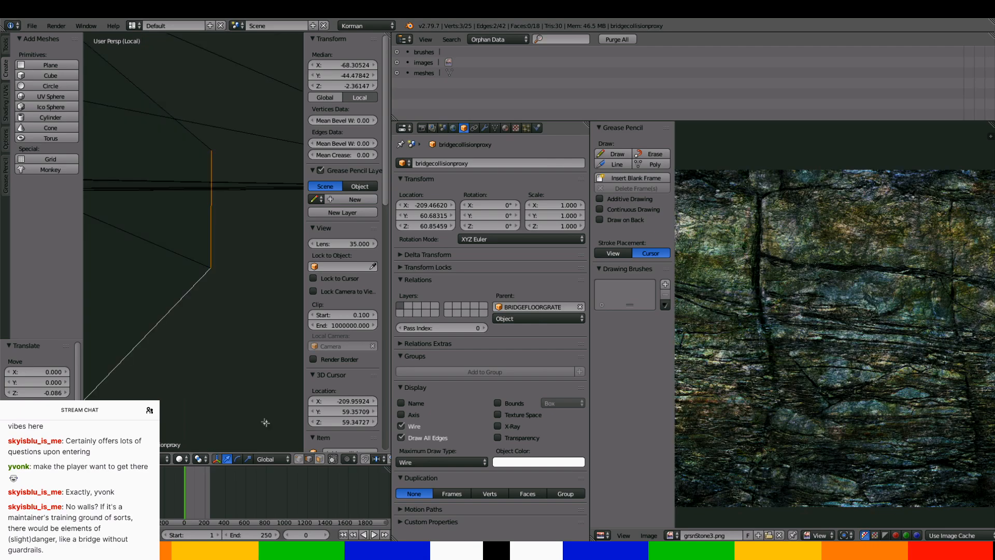
scroll(209, 335, down, 5)
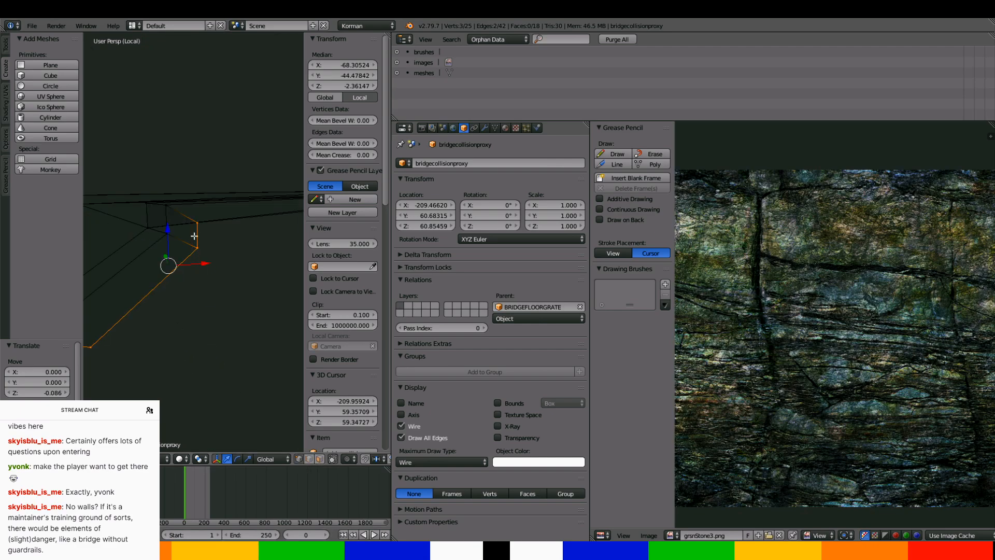
click(195, 230)
mouse_move(198, 210)
mouse_down()
mouse_move(197, 189)
mouse_move(199, 201)
mouse_up()
Fine-tune the individual vertices of the extruded corner with small axis moves, finishing with a shift of about 0.044 in Y
right_click(196, 246)
middle_drag(200, 211, 212, 222)
right_click(237, 271)
drag(239, 244, 240, 241)
middle_drag(242, 244, 217, 285)
drag(211, 277, 211, 275)
middle_drag(211, 275, 218, 275)
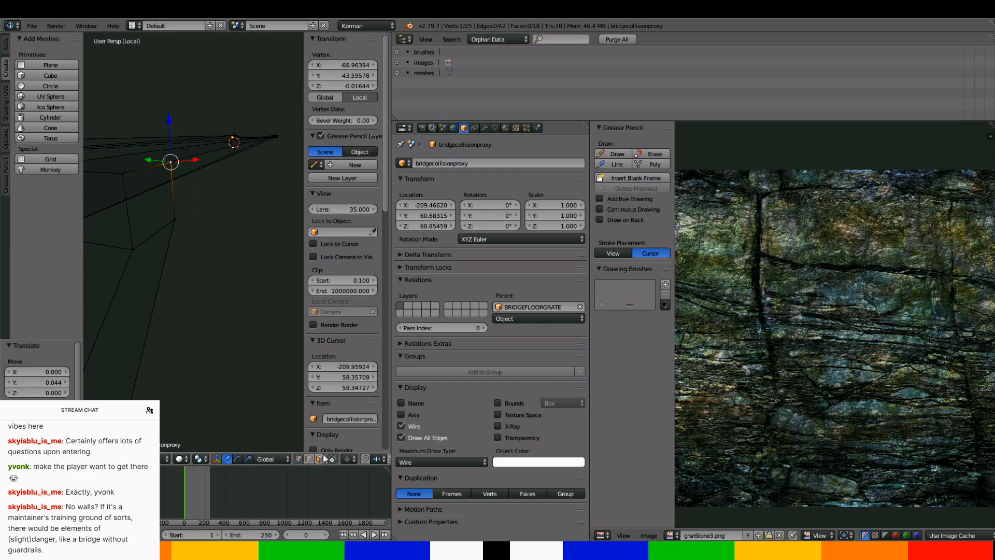
Delete the two faces extruded outward from the collision proxy's end corner
click(323, 457)
right_click(166, 202)
key(x)
click(167, 202)
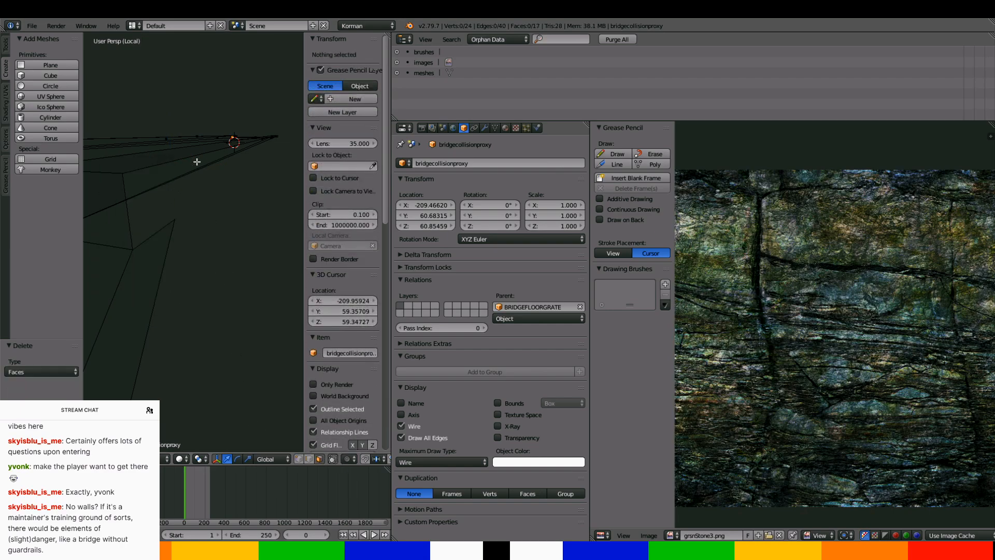
right_click(231, 147)
click(319, 459)
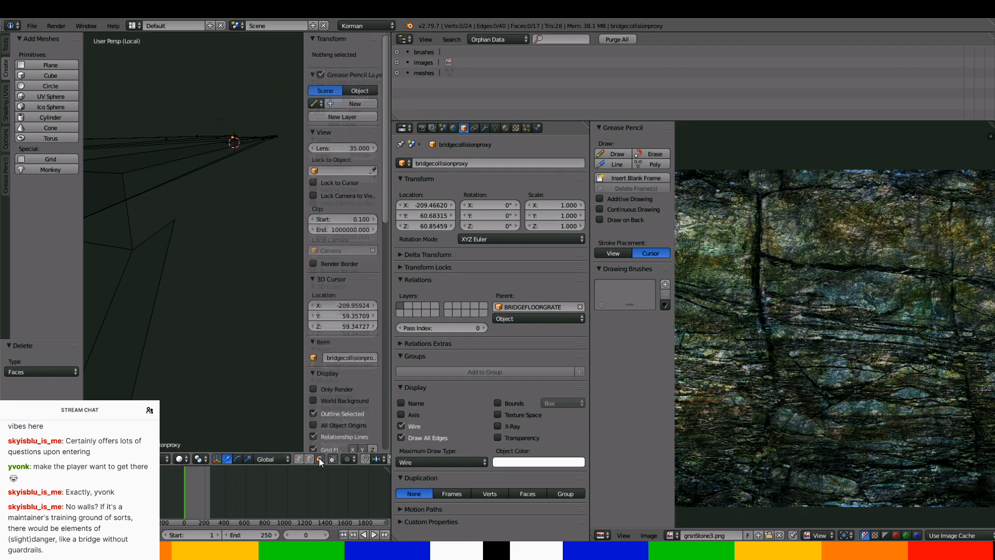
right_click(144, 311)
key(x)
click(144, 311)
Extrude the long upper outer edge along the proxy's side, lower it by about 1.675 in Z and scale it to about 0.983
right_click(187, 160)
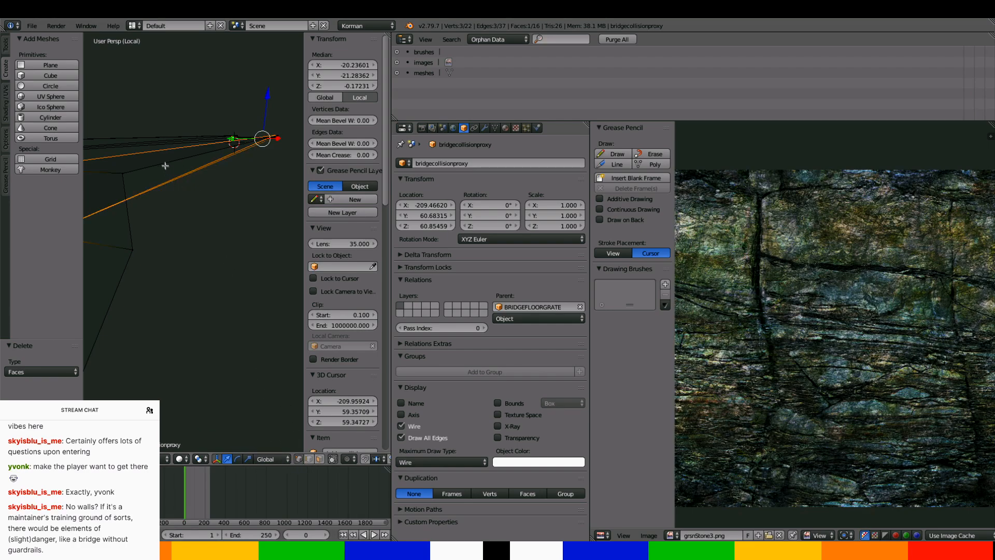
middle_drag(169, 179, 174, 199)
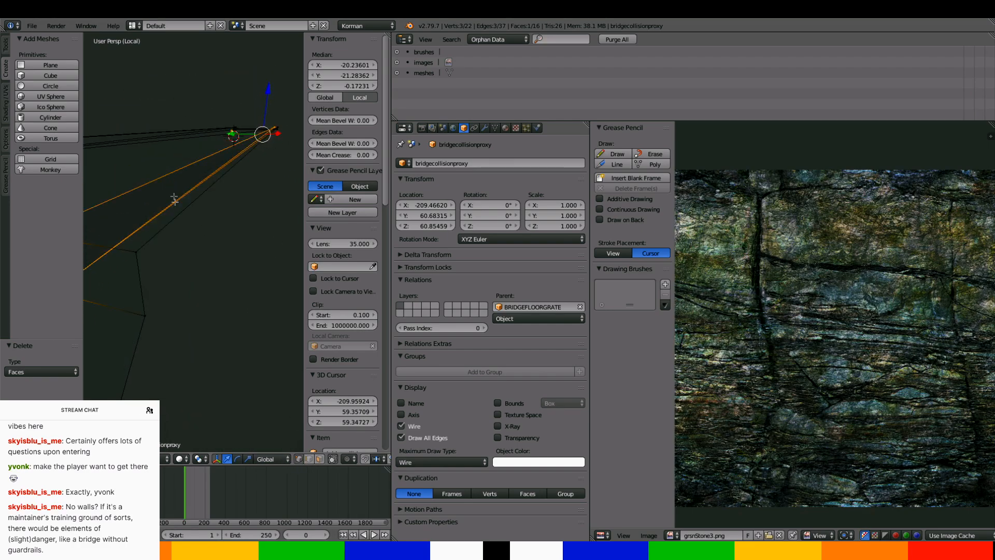
click(310, 460)
right_click(182, 192)
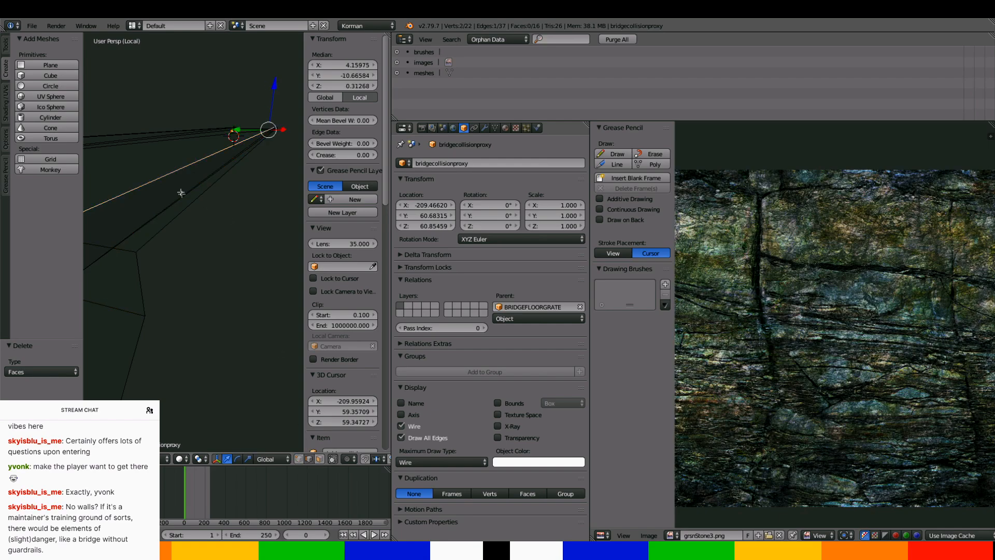
right_click(186, 202)
mouse_move(187, 204)
middle_down()
mouse_move(184, 218)
mouse_move(183, 206)
middle_up()
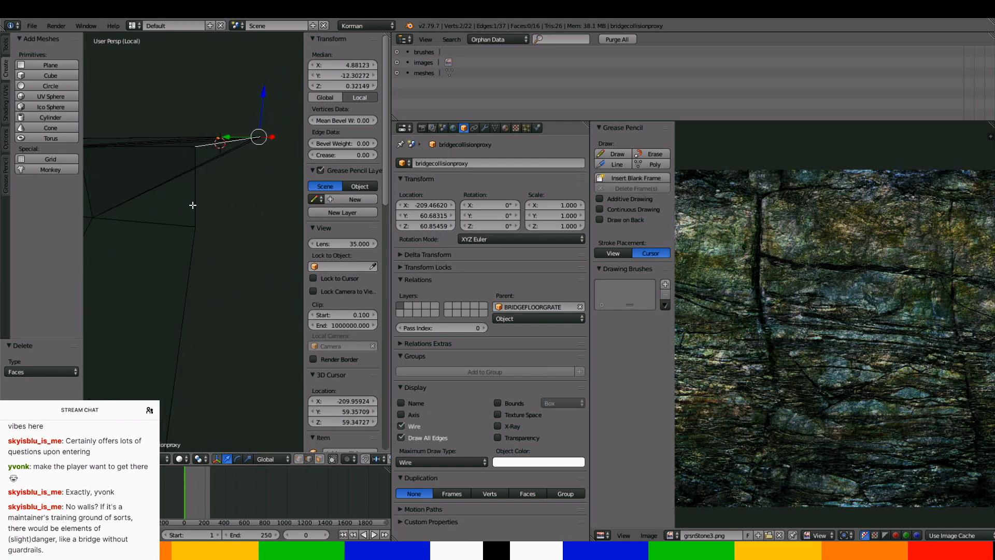
key(e)
right_click(270, 117)
key(g)
key(z)
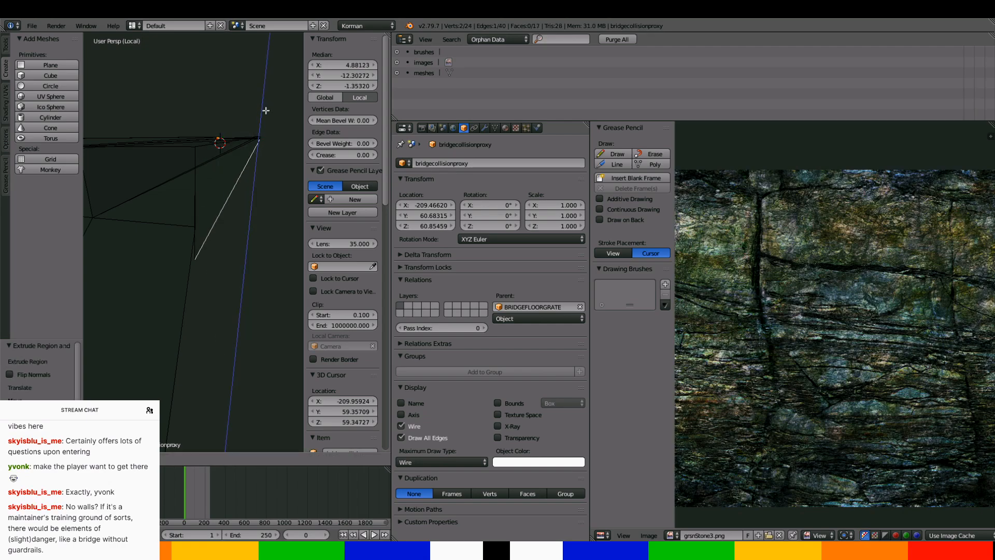
click(266, 110)
key(s)
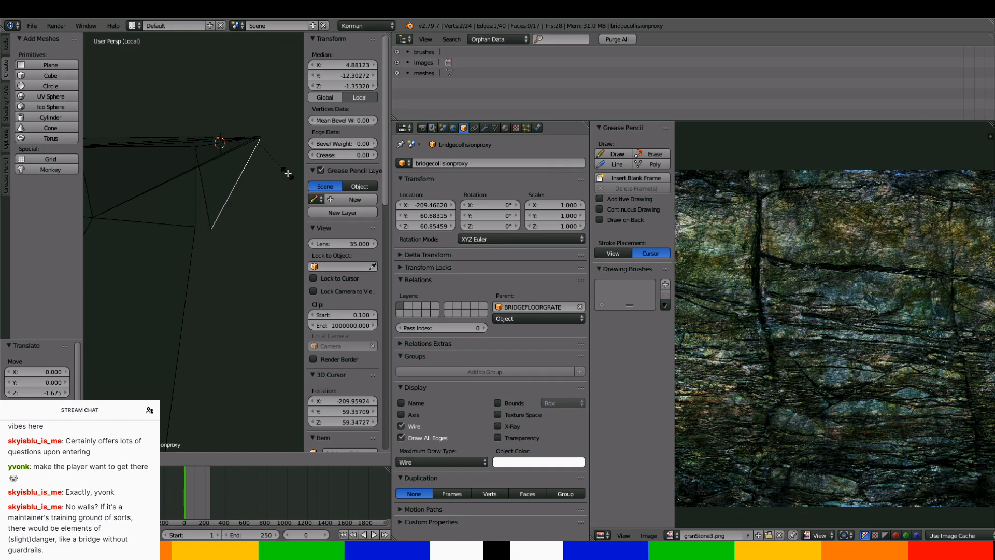
click(287, 173)
Fill the two triangular gaps at the end corner between the new side face, the vertical corner edge and the outer floor edge
right_click(209, 219)
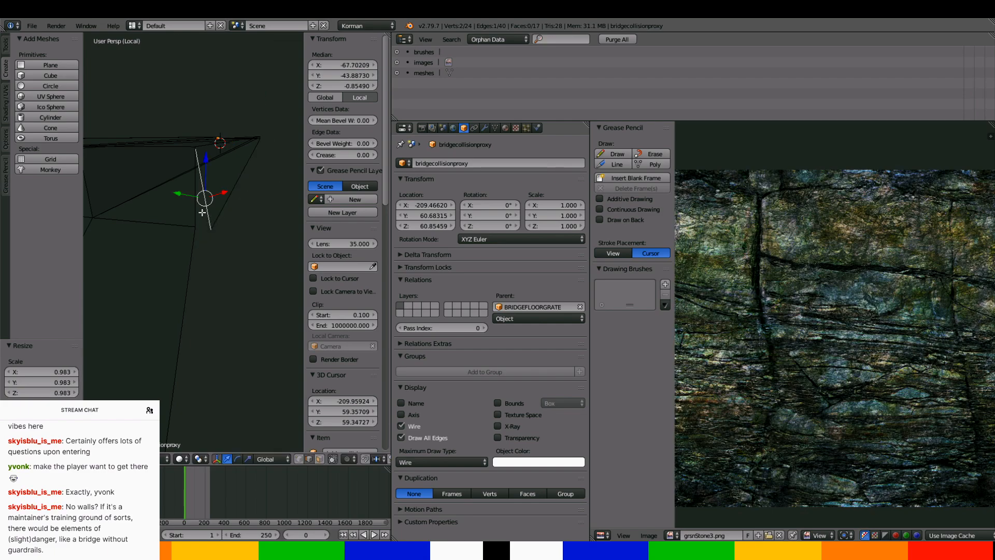
shift+right_click(202, 212)
middle_drag(199, 211, 209, 213)
key(f)
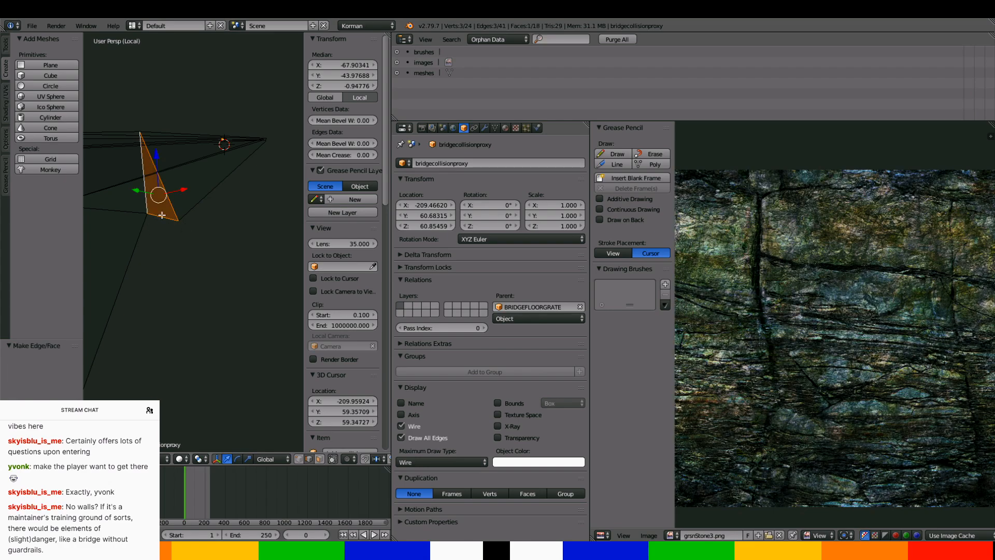
right_click(161, 223)
shift+right_click(140, 244)
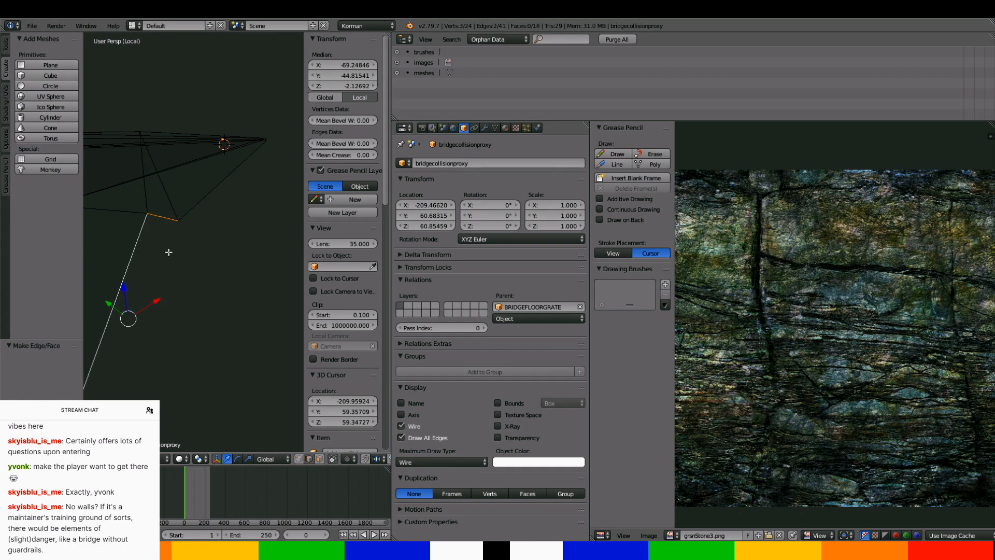
key(f)
Leave local view and fill a face at the opposite end between the new side's end edge and the adjoining outer floor edge
middle_drag(168, 252, 197, 264)
scroll(199, 263, up, 3)
key(KP_Divide)
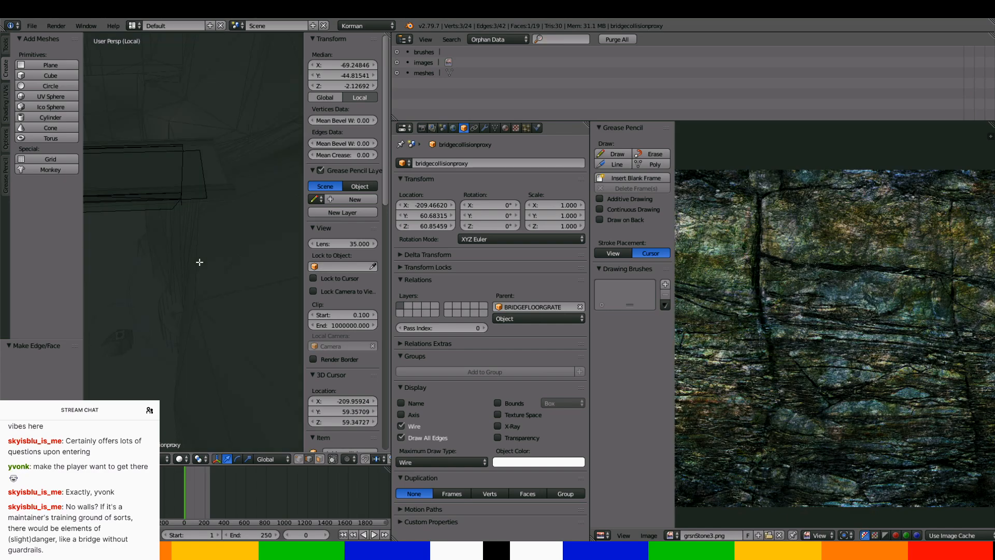
scroll(205, 264, down, 3)
scroll(205, 265, up, 3)
middle_drag(205, 264, 182, 36)
shift+middle_drag(230, 433, 236, 436)
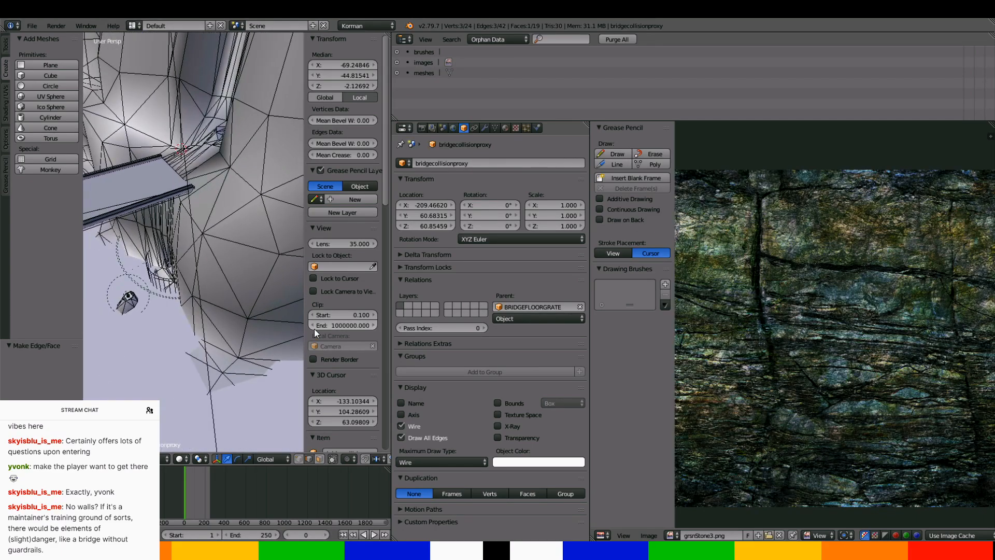
scroll(235, 170, up, 6)
shift+middle_drag(236, 170, 243, 314)
scroll(242, 310, up, 6)
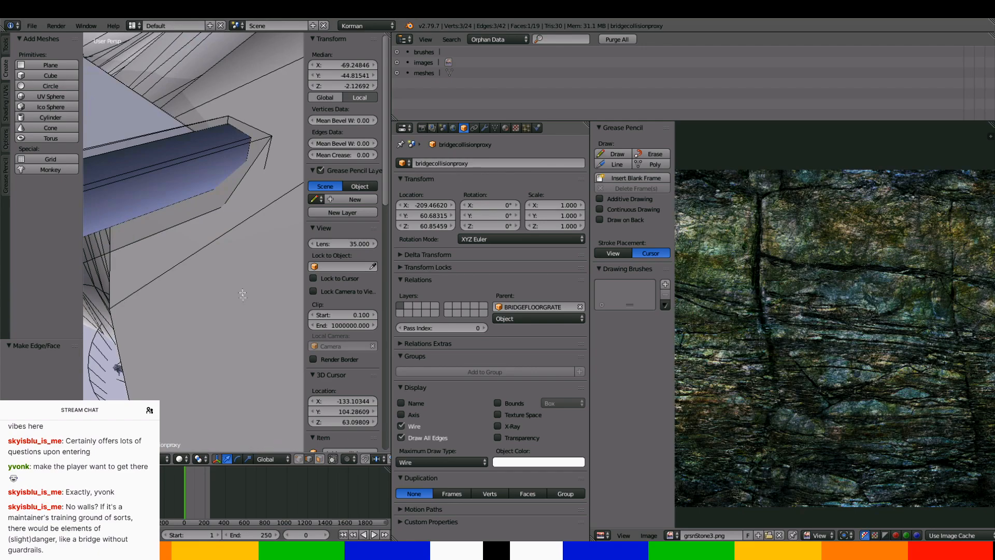
right_click(245, 181)
shift+right_click(269, 159)
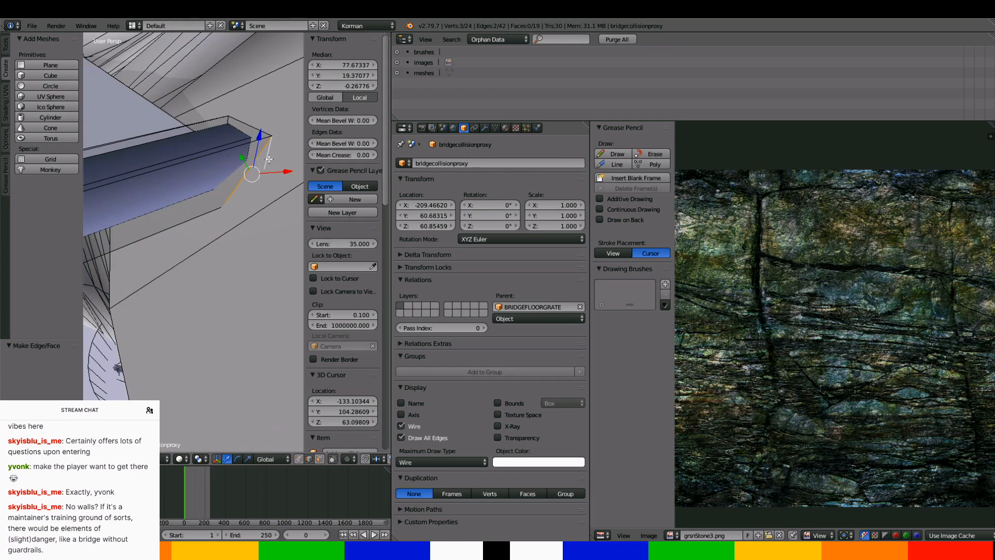
key(f)
Isolate the proxy in local view and fill a face between the long edges running along its other side
middle_drag(155, 215, 174, 172)
scroll(268, 142, down, 3)
right_click(176, 168)
shift+right_click(92, 155)
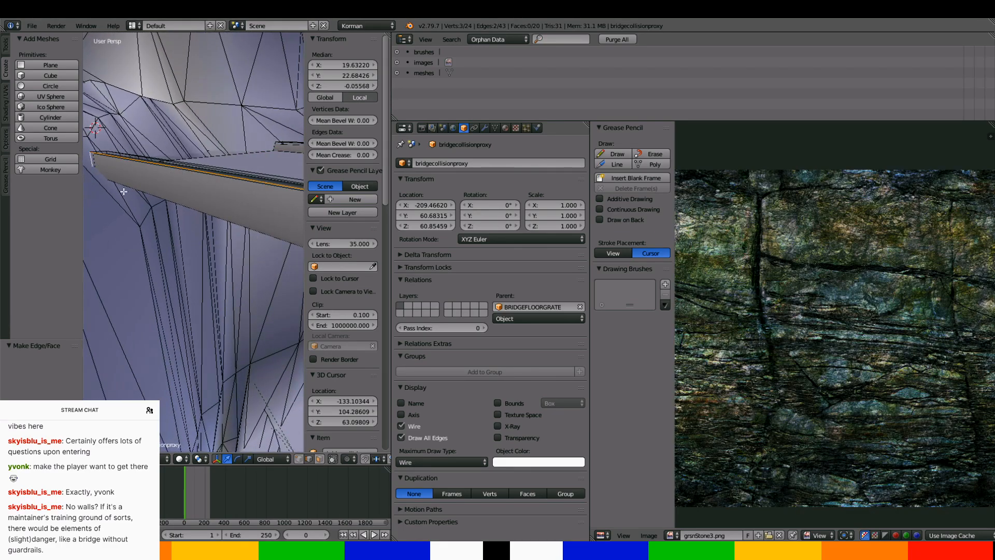
key(KP_Divide)
shift+middle_drag(181, 272, 181, 232)
scroll(125, 218, up, 4)
scroll(200, 228, up, 2)
shift+right_click(194, 121)
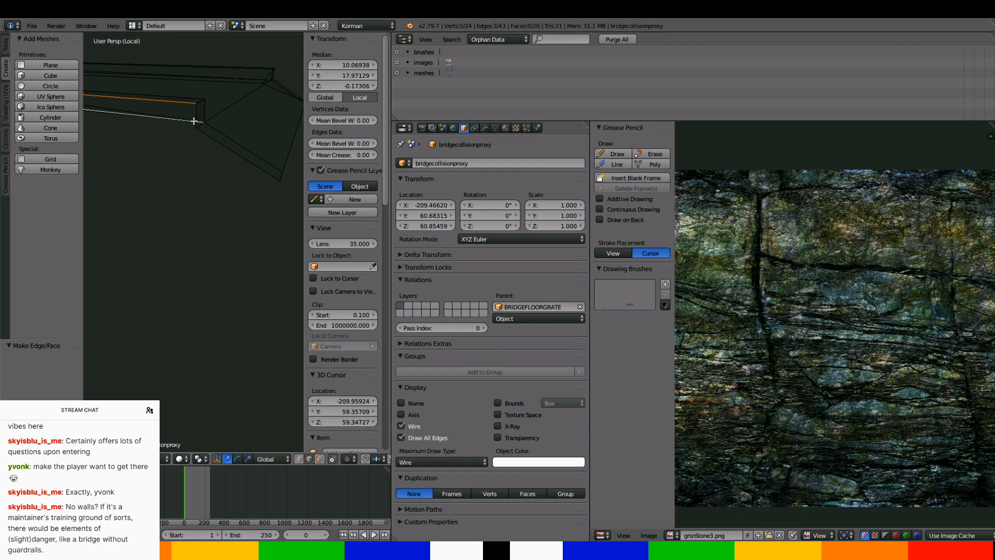
shift+right_click(194, 121)
shift+right_click(197, 114)
key(f)
Leave local view and examine how the collision proxy meets the cliffs at the end of the bridge
right_click(191, 129)
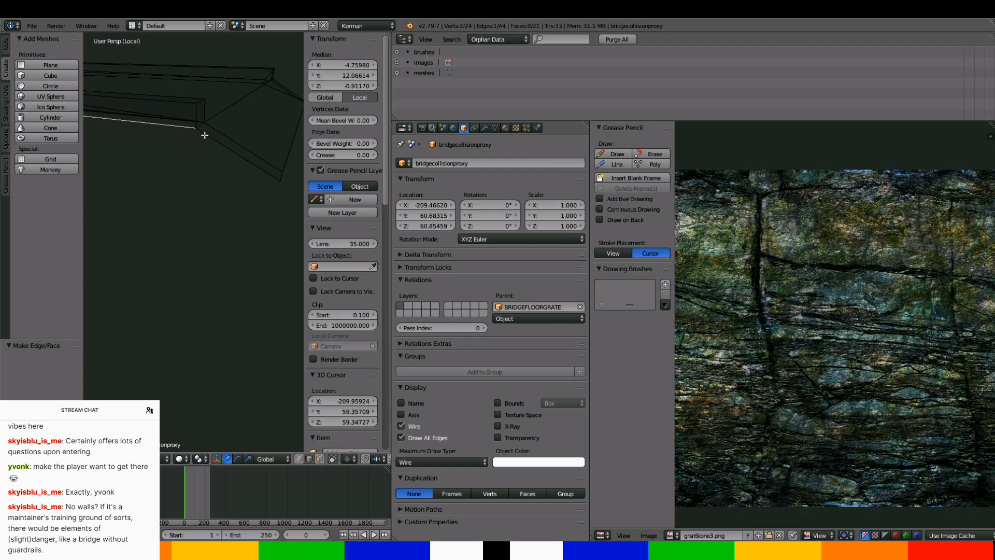
key(KP_Divide)
scroll(202, 139, down, 2)
middle_drag(200, 144, 179, 163)
scroll(223, 156, down, 2)
scroll(204, 166, down, 3)
scroll(180, 167, up, 2)
scroll(179, 162, up, 1)
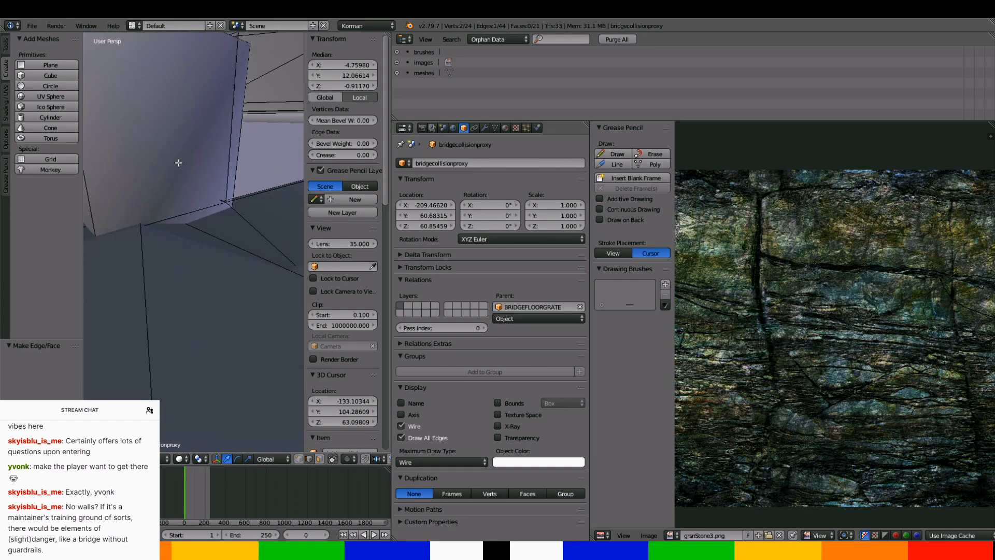
scroll(179, 163, down, 5)
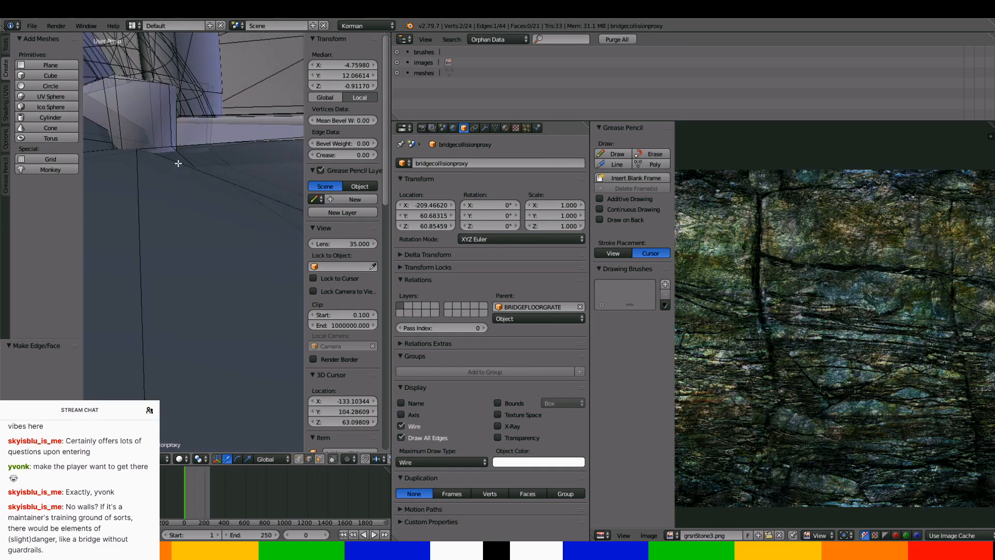
scroll(179, 163, down, 1)
middle_drag(178, 163, 144, 209)
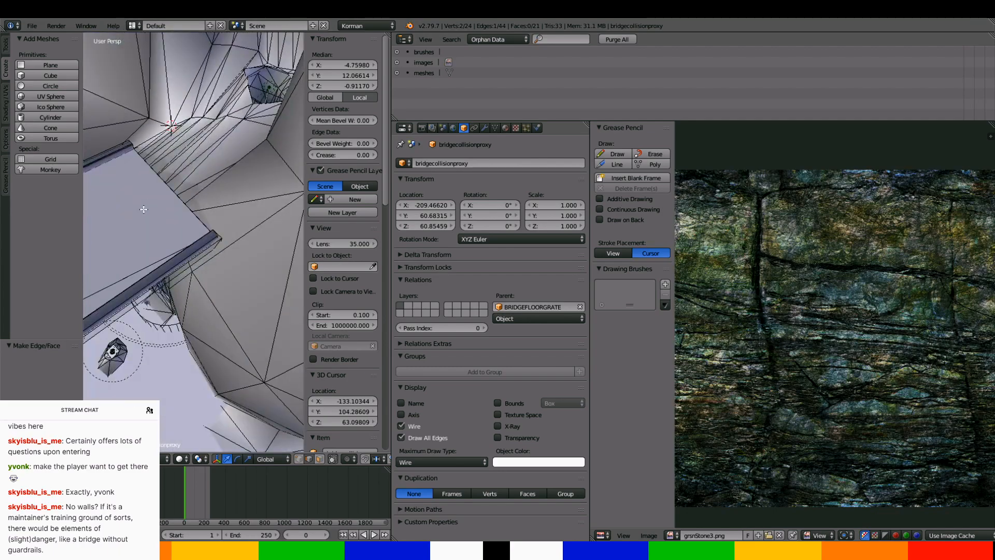
Save over Touchstone624.blend and launch a test of the age in the game
key(ctrl+s)
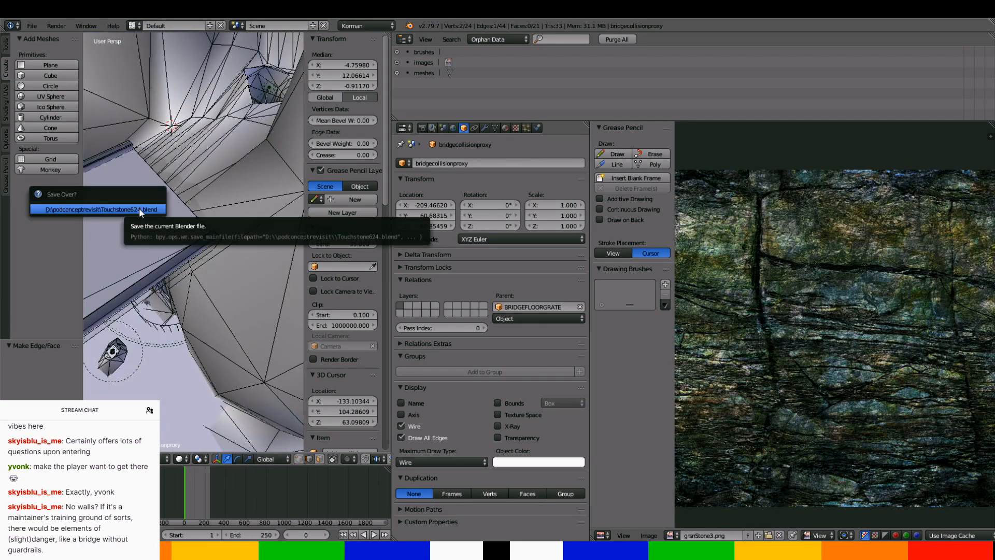
click(139, 209)
click(453, 130)
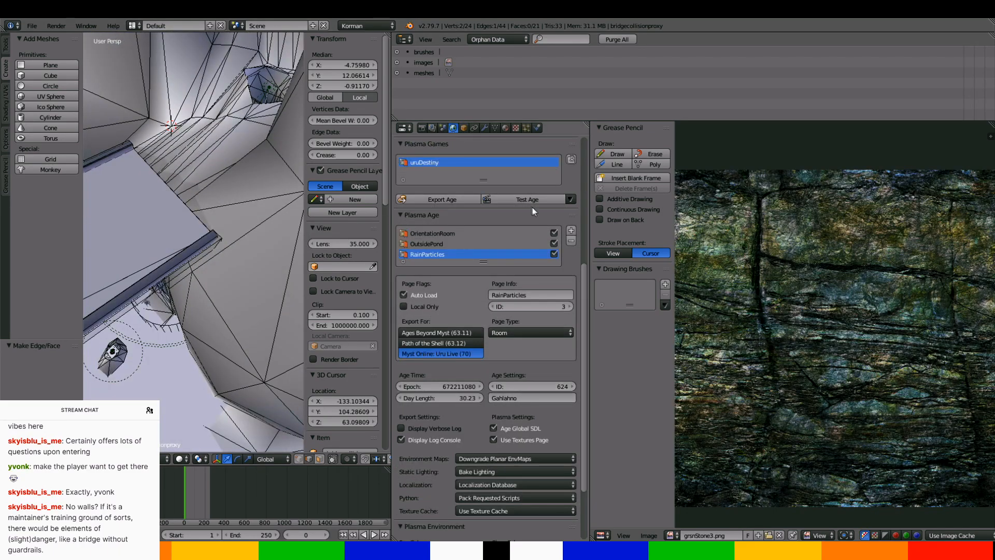
key(Tab)
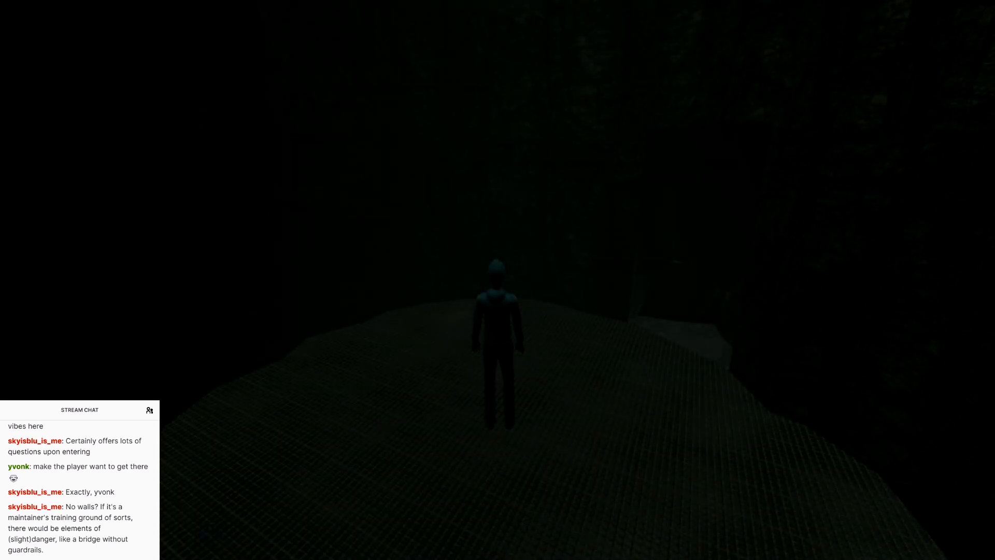
Walk the avatar toward the doorway in the test age, switch to first-person view and examine the bridge and cliffs from below
key(Right)
key(Up)
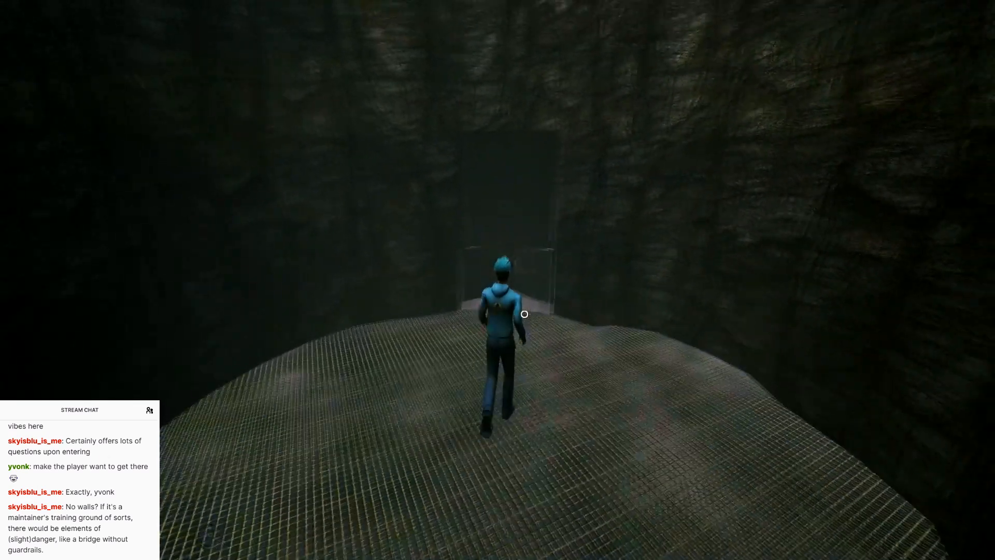
key(F1)
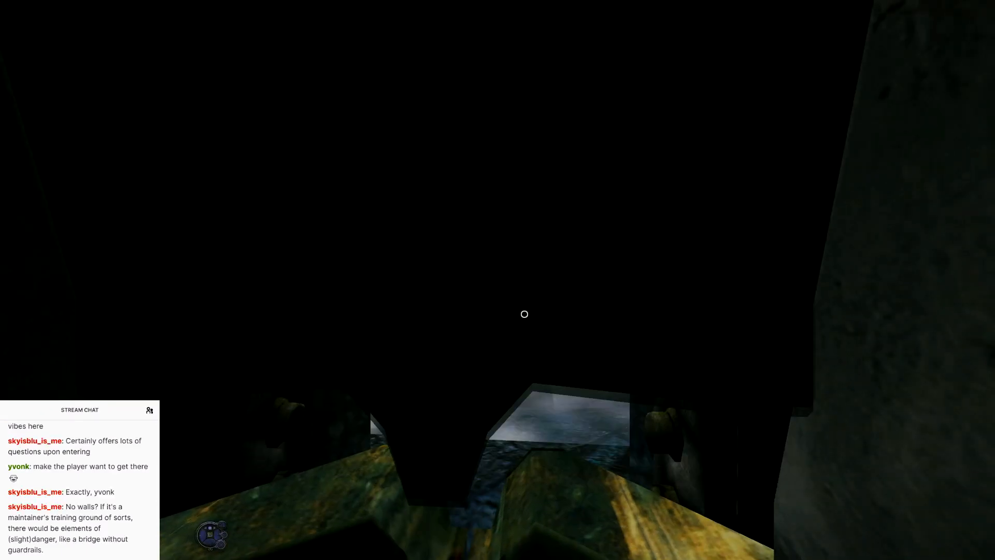
key(Up)
right_drag(524, 314, 218, 194)
key(Down)
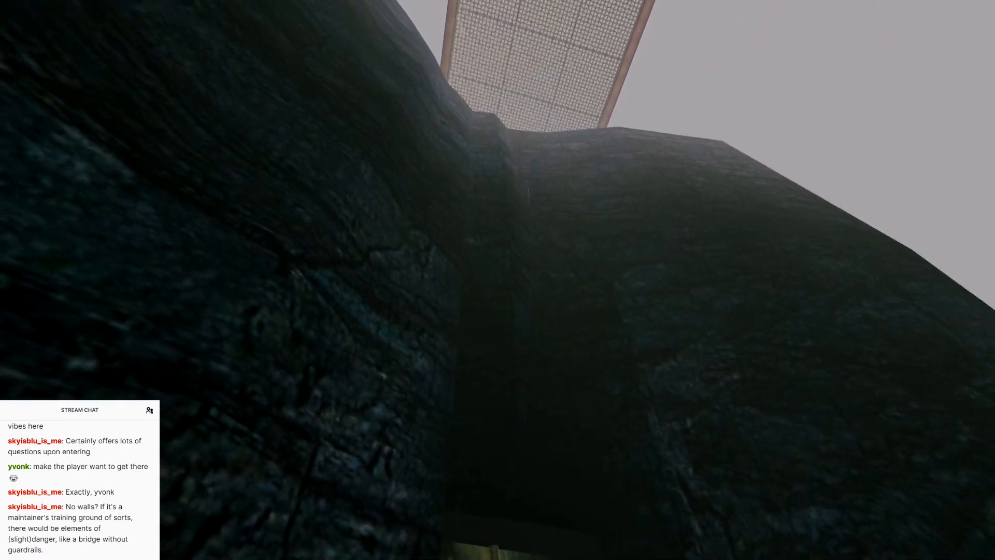
right_drag(218, 195, 582, 238)
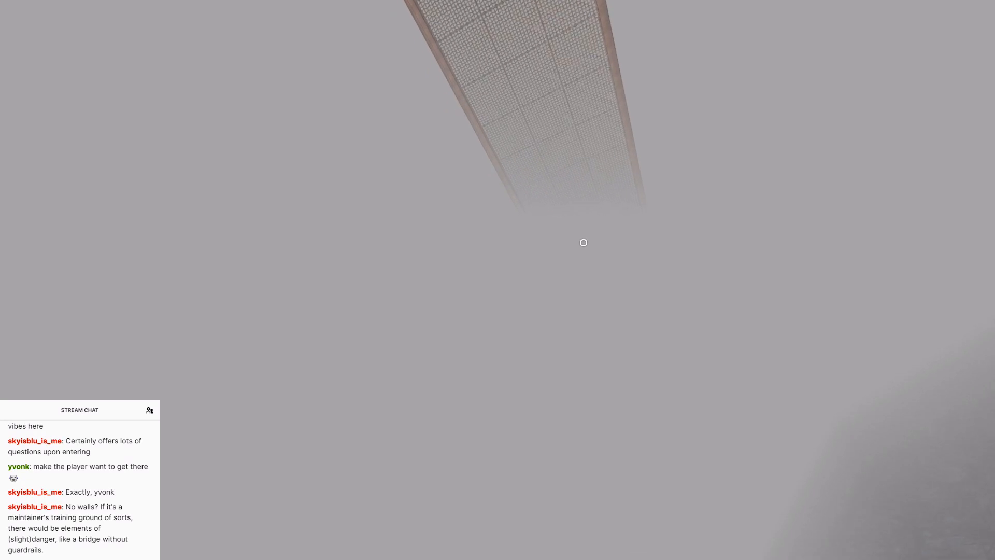
Bring the first-person view above the bridge's cliff end and move the avatar onto the metal grating
scroll(583, 242, up, 6)
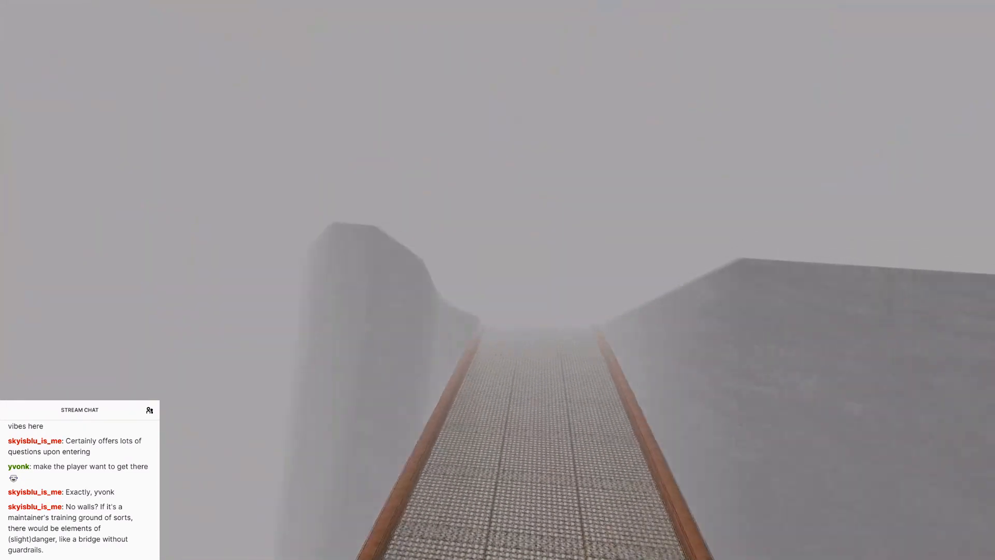
key(w)
right_drag(583, 242, 629, 236)
key(q)
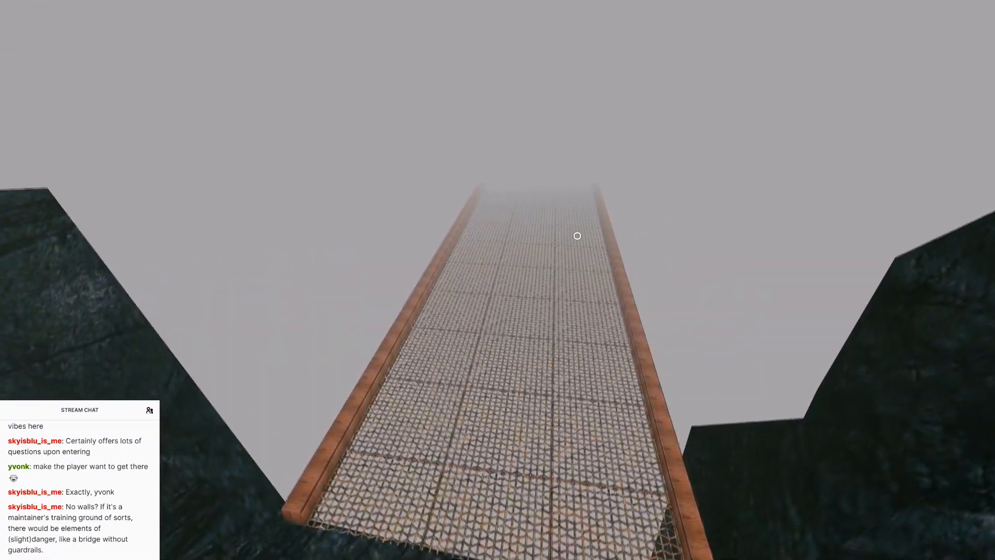
middle_drag(577, 236, 577, 162)
key(w)
right_drag(577, 162, 665, 110)
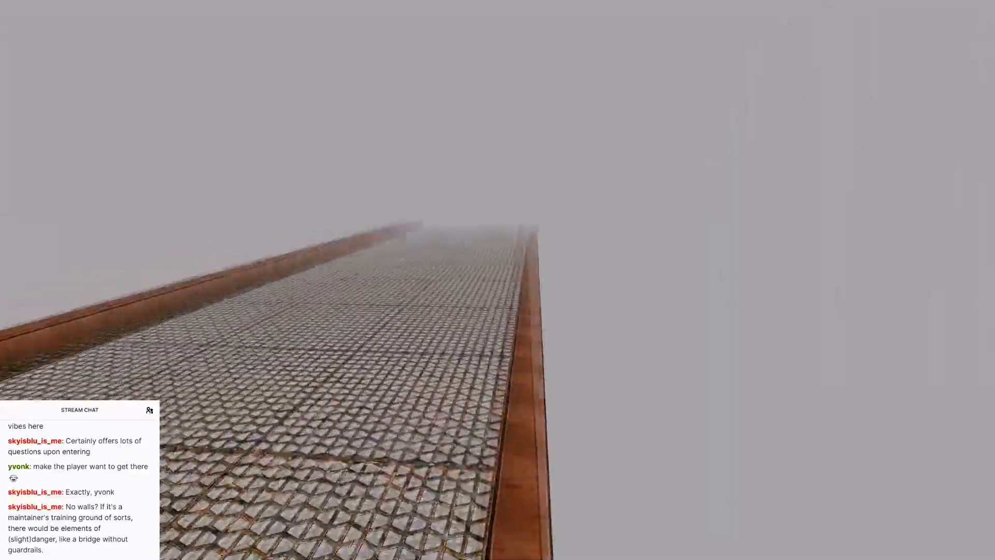
Walk the avatar across the bridge to the cliff and back over the grating to test its collision
key(w)
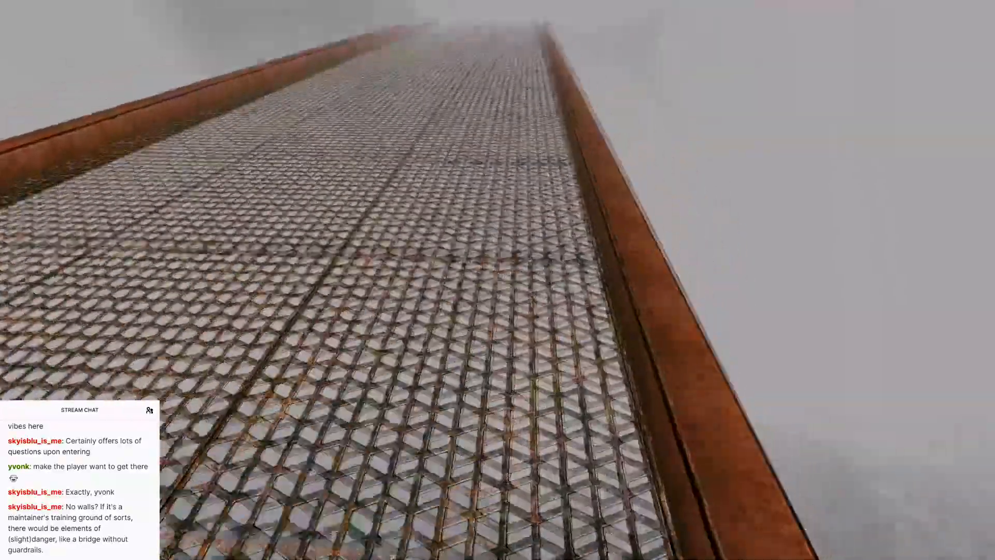
key(w)
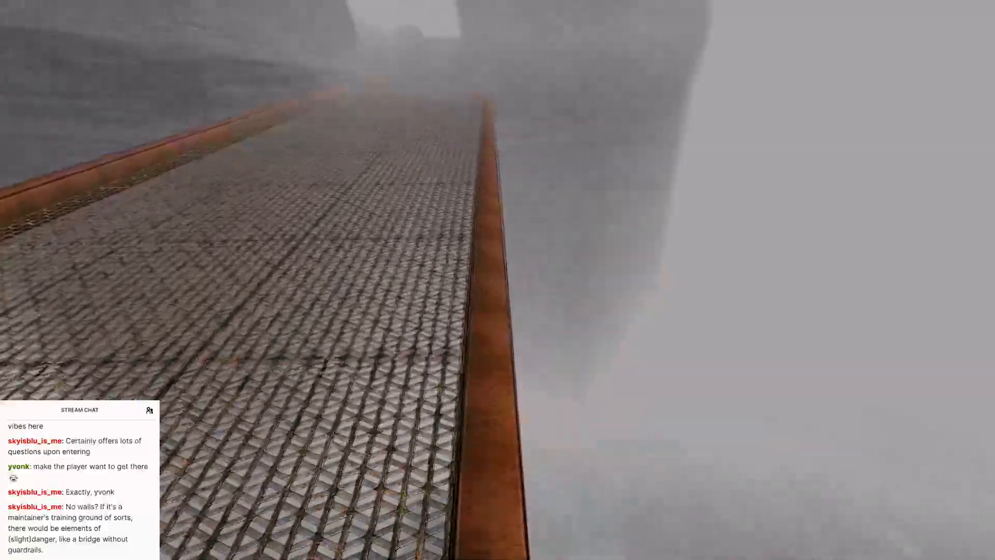
key(w)
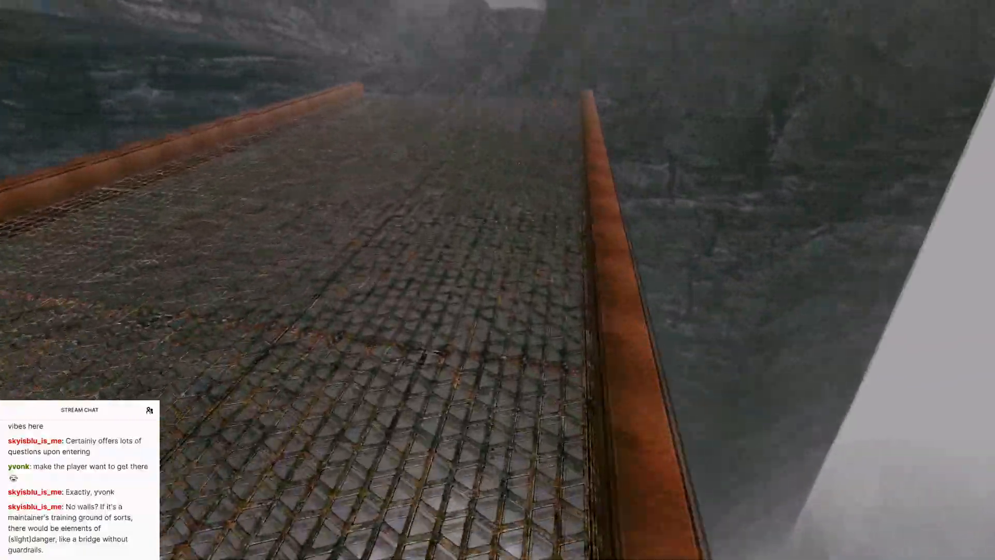
key(w)
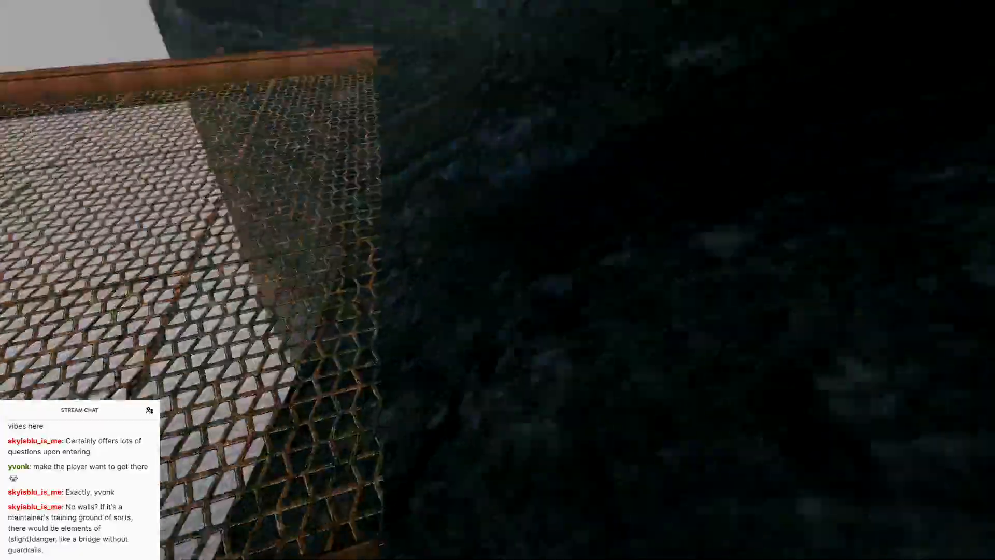
key(w)
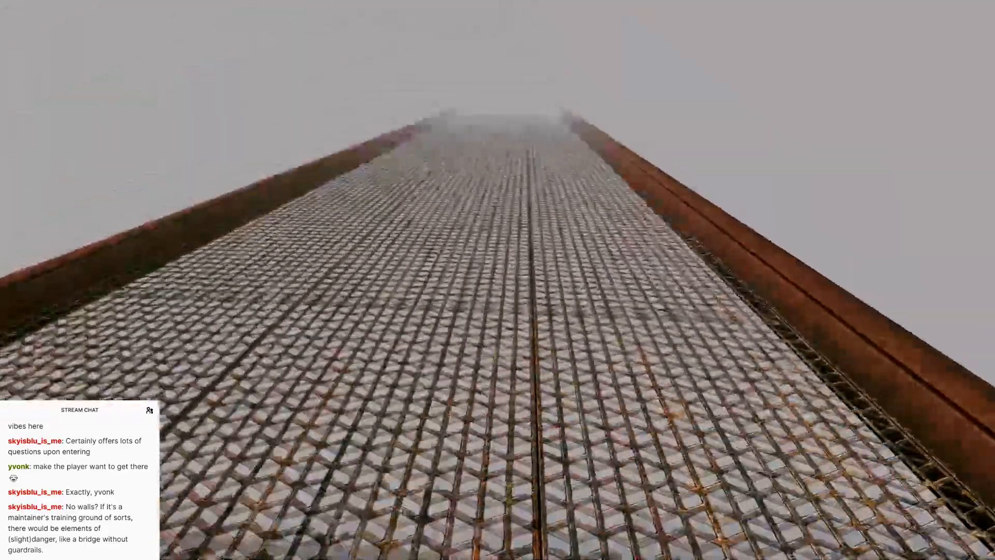
key(w)
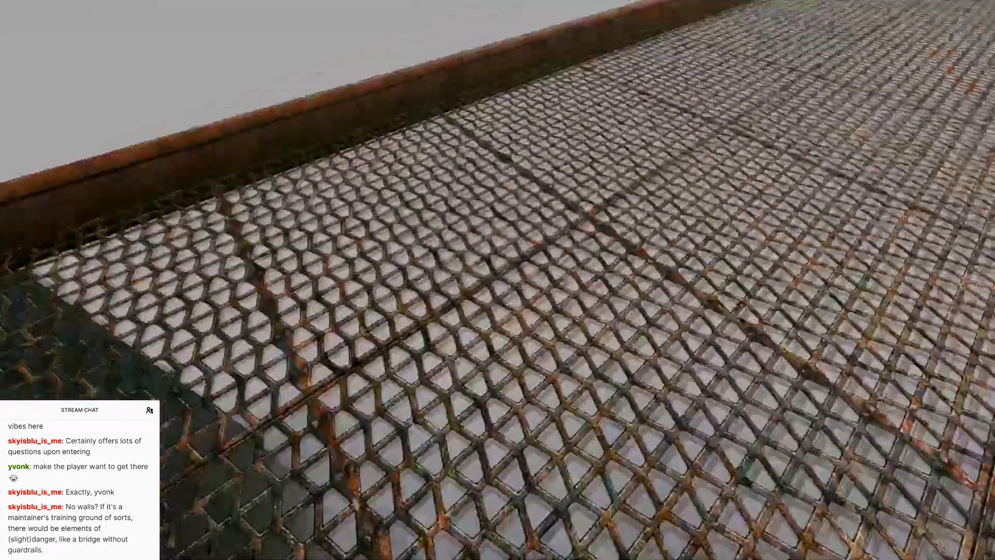
Quit the Uru test session, confirm leaving the game, and return to Blender
key(Escape)
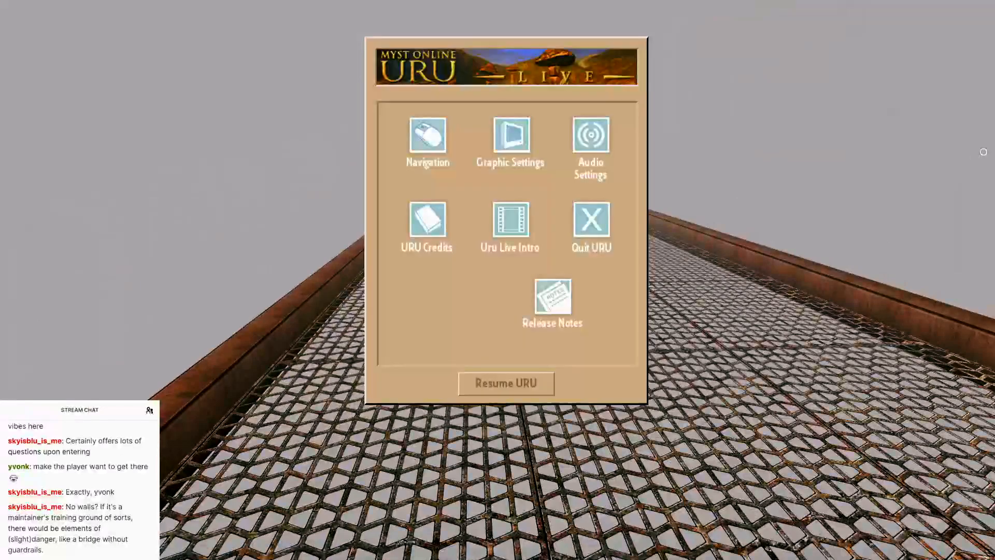
click(604, 227)
click(554, 353)
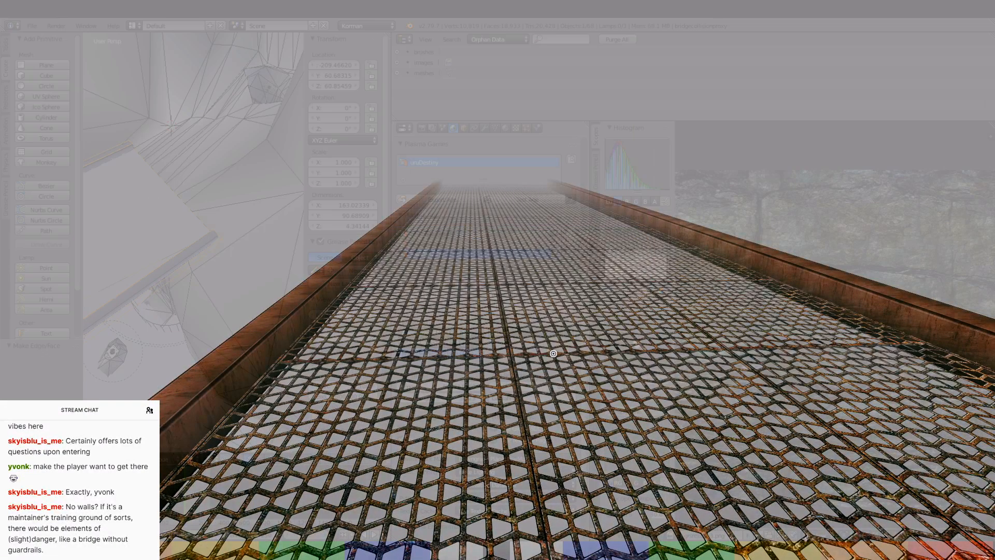